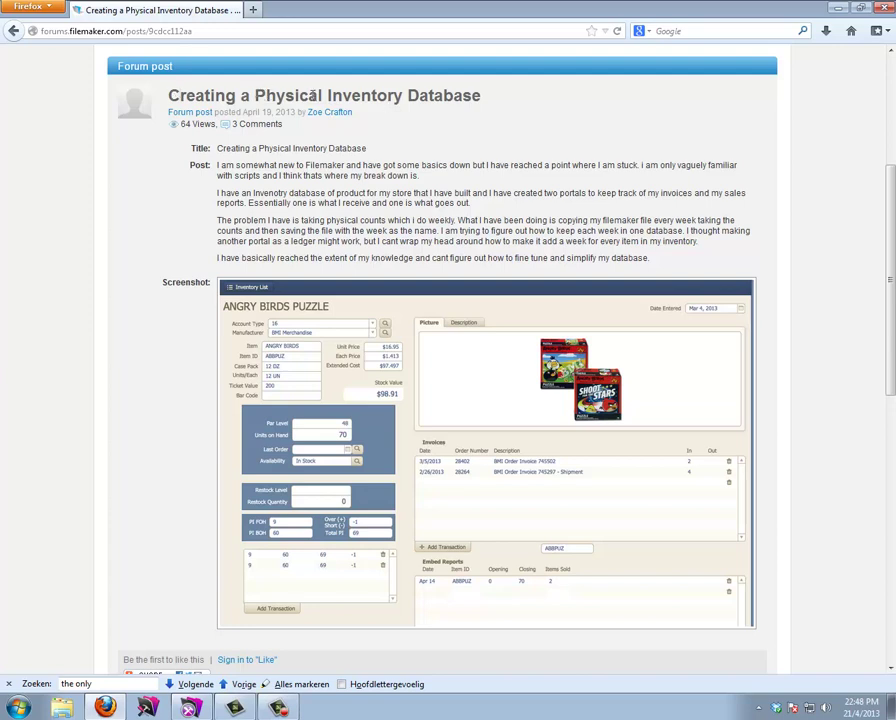
Read the forum post on creating a physical inventory database, focusing on the weekly counts and copying of the file
left_click_drag(349, 95, 470, 95)
left_click(471, 94)
left_click_drag(328, 95, 484, 101)
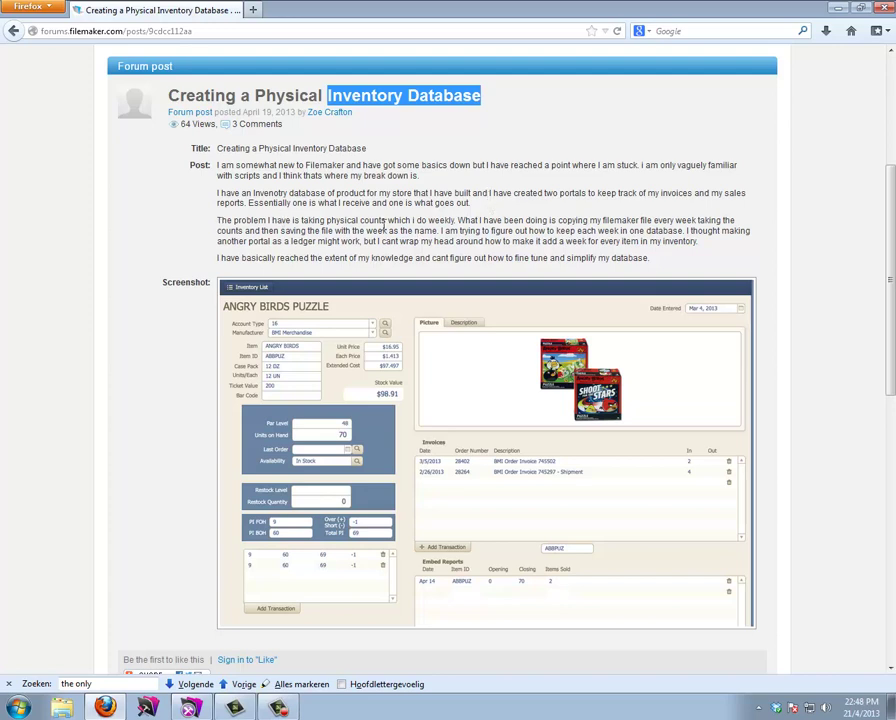
left_click_drag(326, 217, 467, 220)
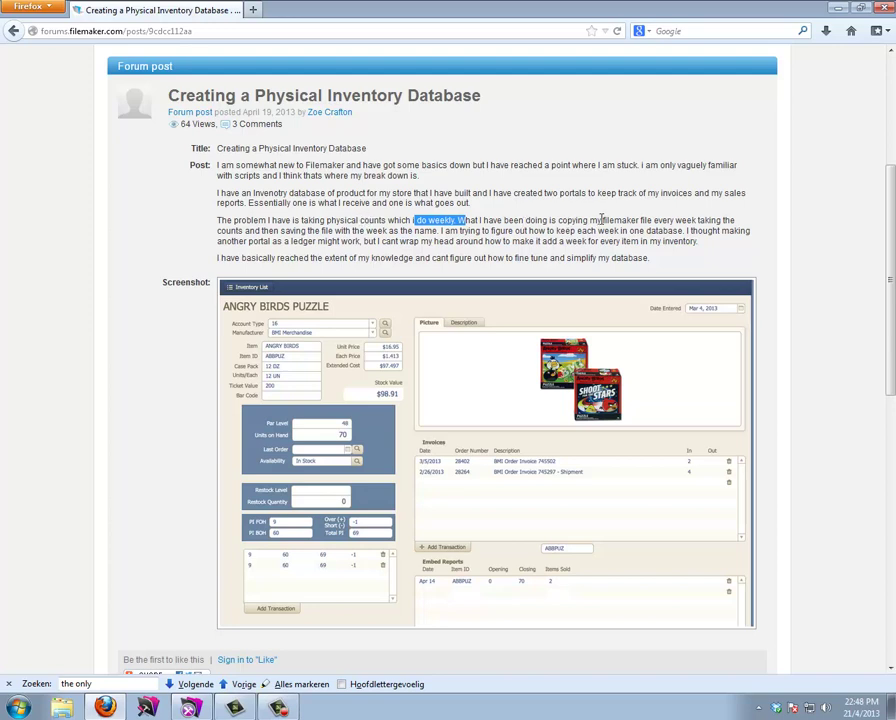
left_click_drag(602, 218, 644, 220)
left_click(660, 218)
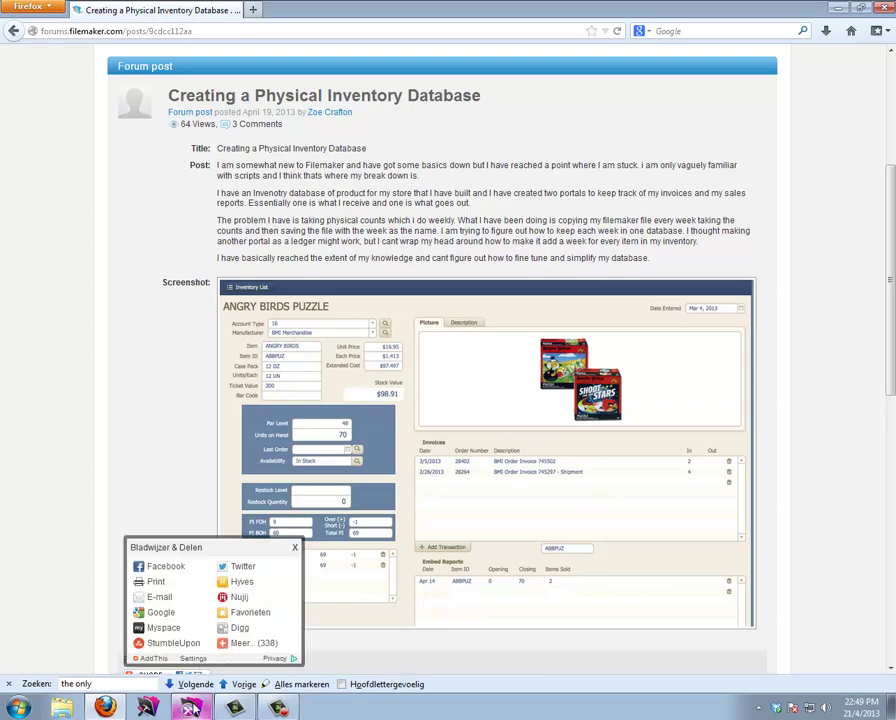
Switch to FileMaker Pro and review the Purple Monster and Bird records from the list of animals
left_click(193, 709)
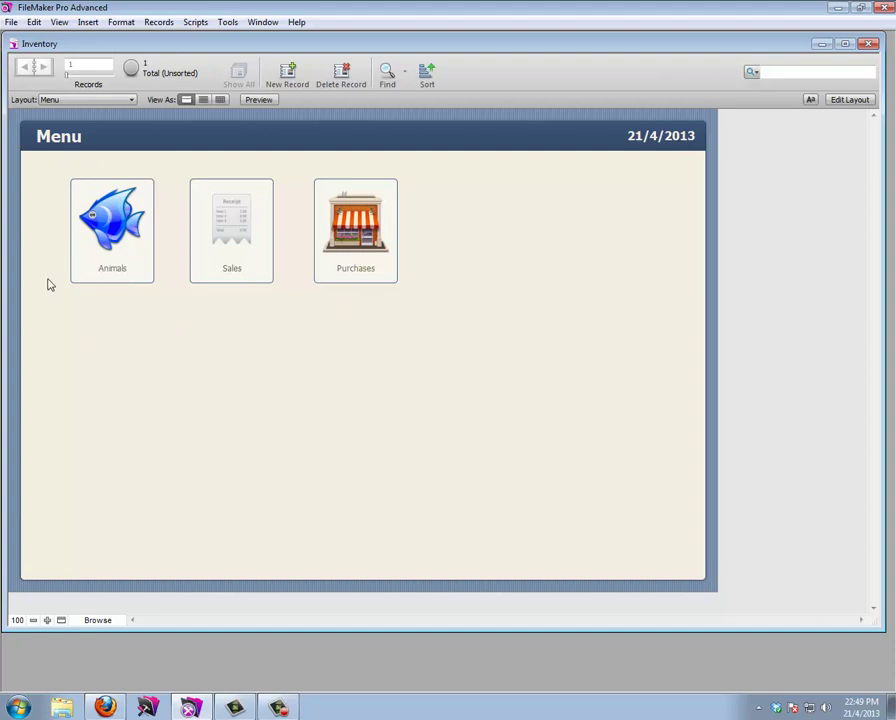
left_click(114, 232)
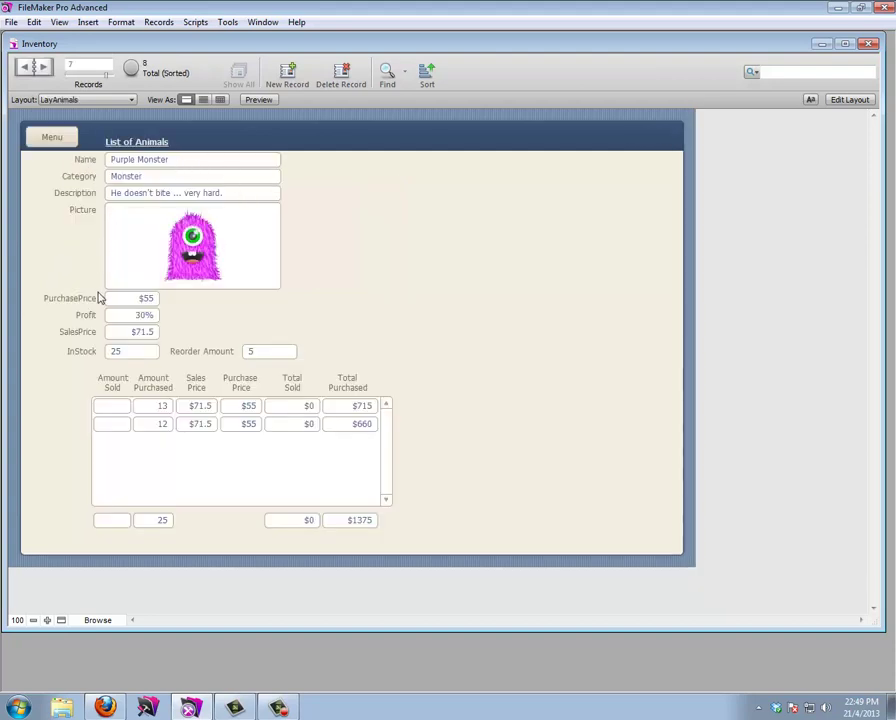
left_click(130, 352)
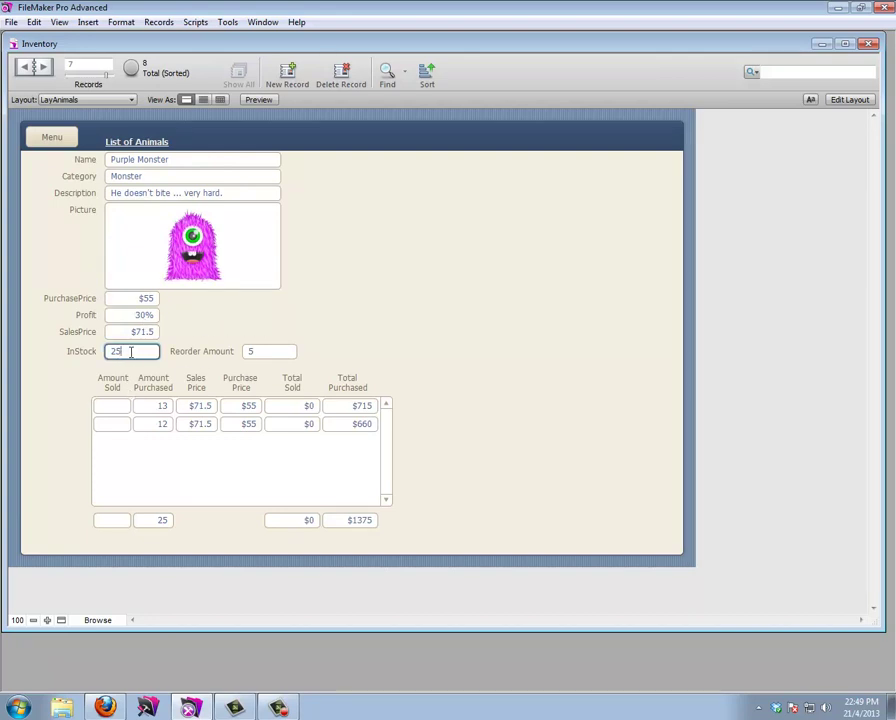
left_click(119, 146)
left_click(53, 178)
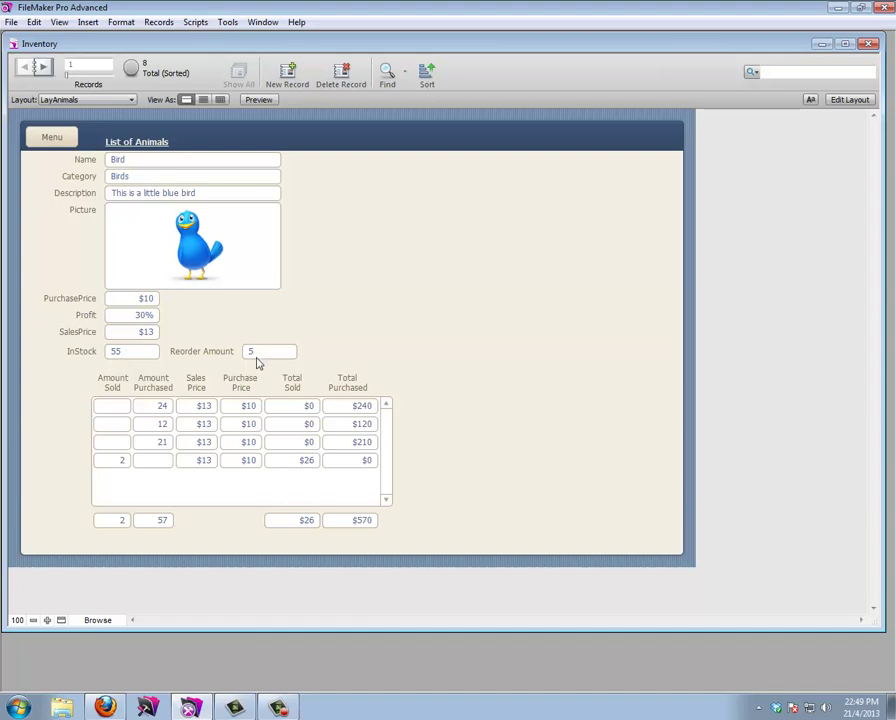
left_click(137, 143)
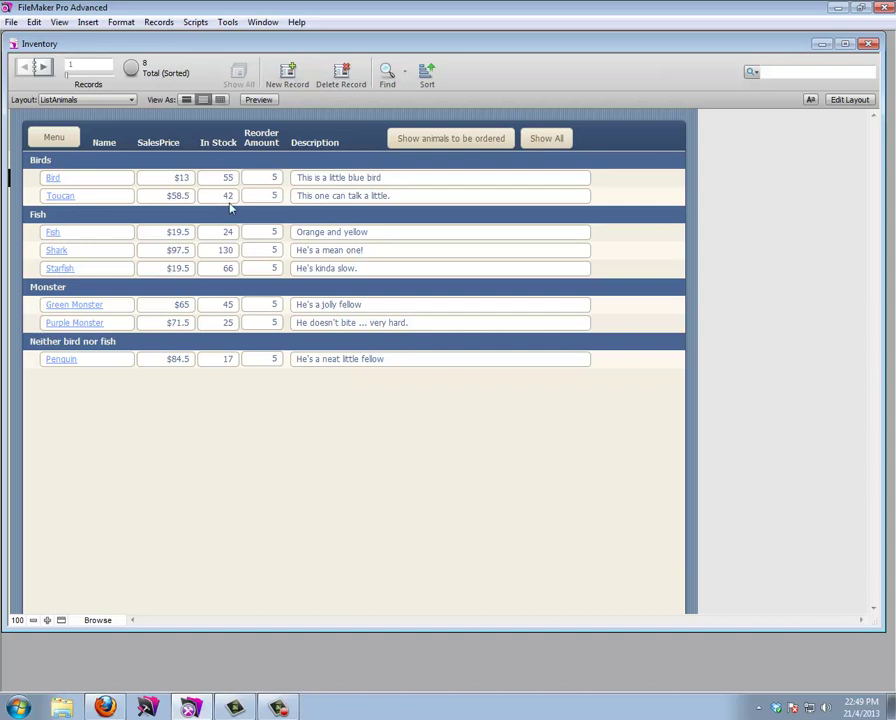
Set the Toucan's reorder amount to 50 in the list of animals
left_click(46, 143)
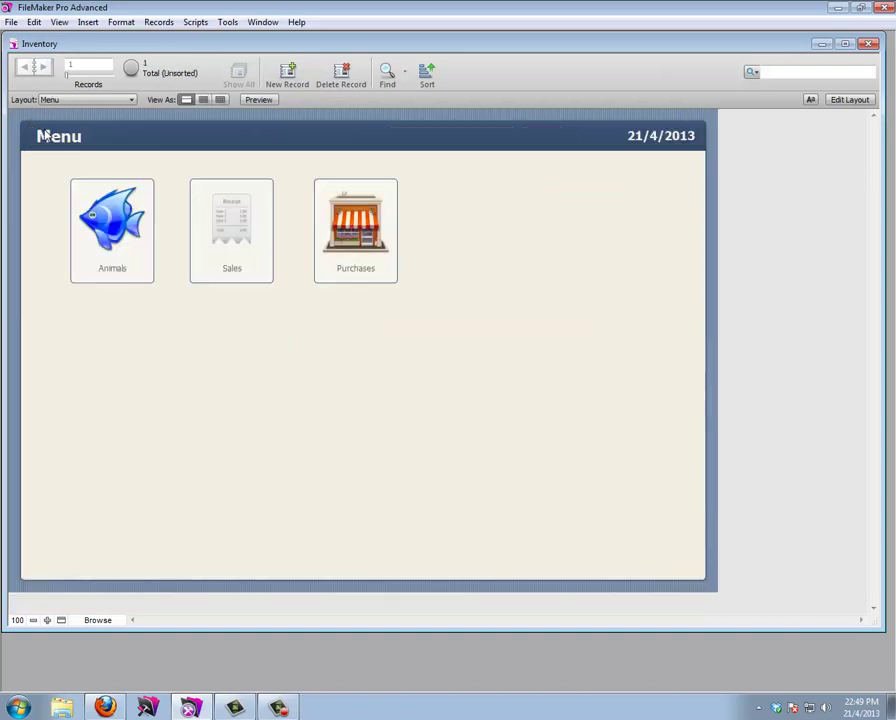
left_click(122, 235)
left_click(125, 141)
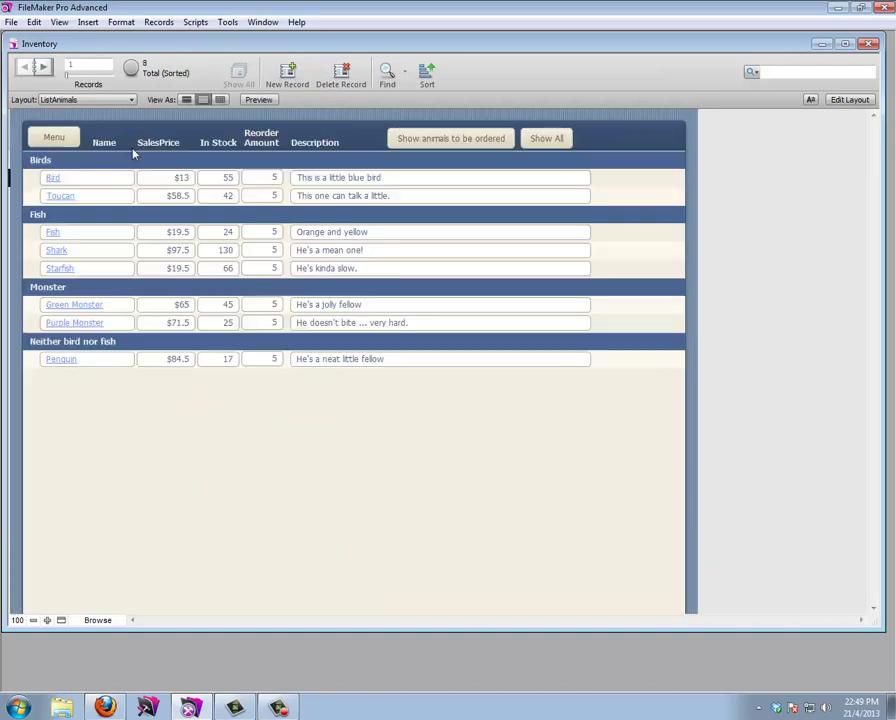
left_click(266, 196)
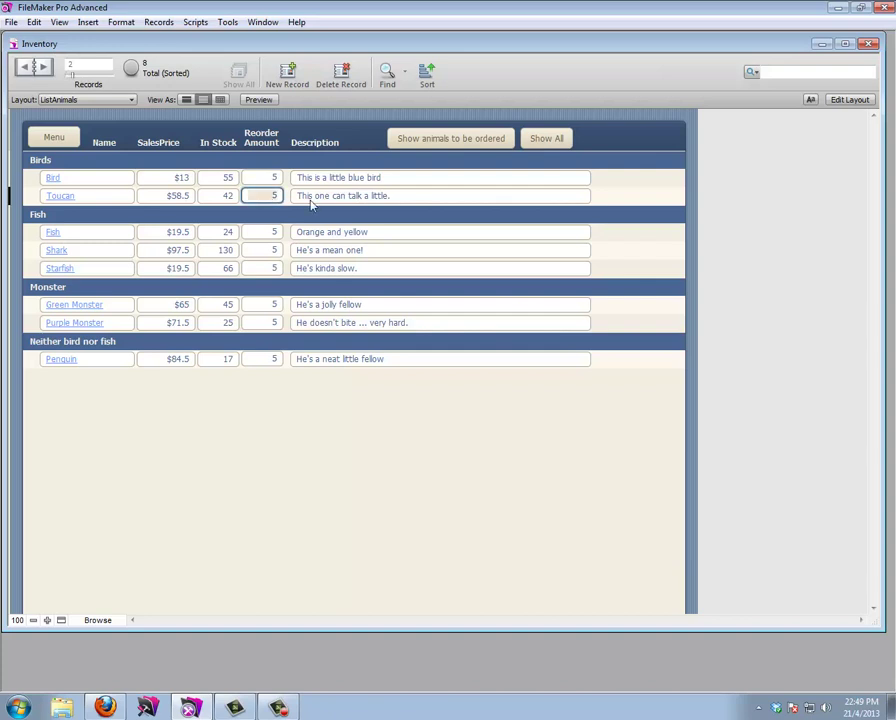
type("850")
key("Return")
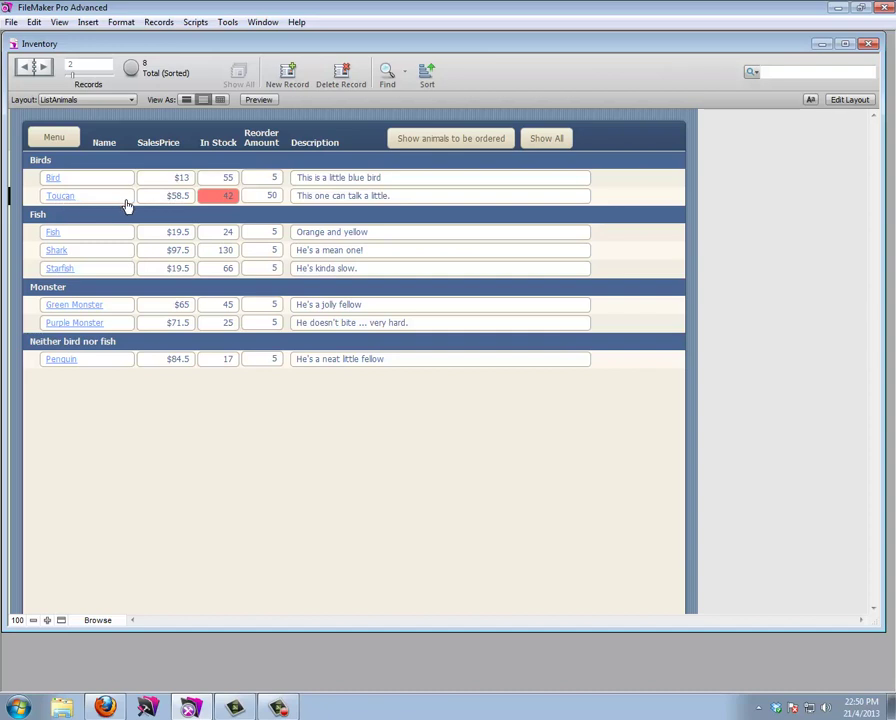
Examine the Toucan's stock record and the animals recorded on the Sales and Purchases forms
left_click(66, 197)
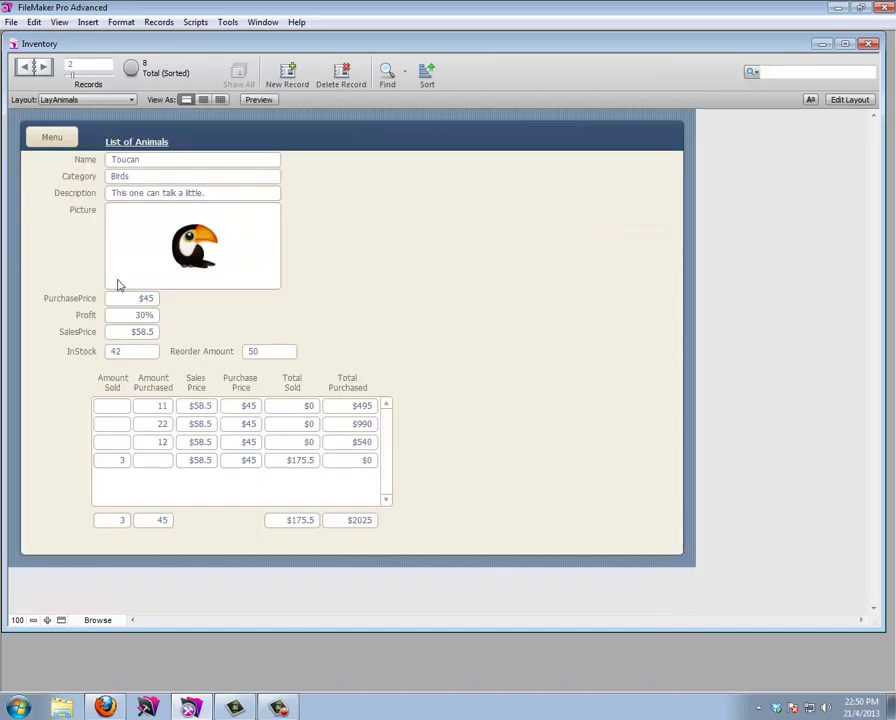
left_click(54, 139)
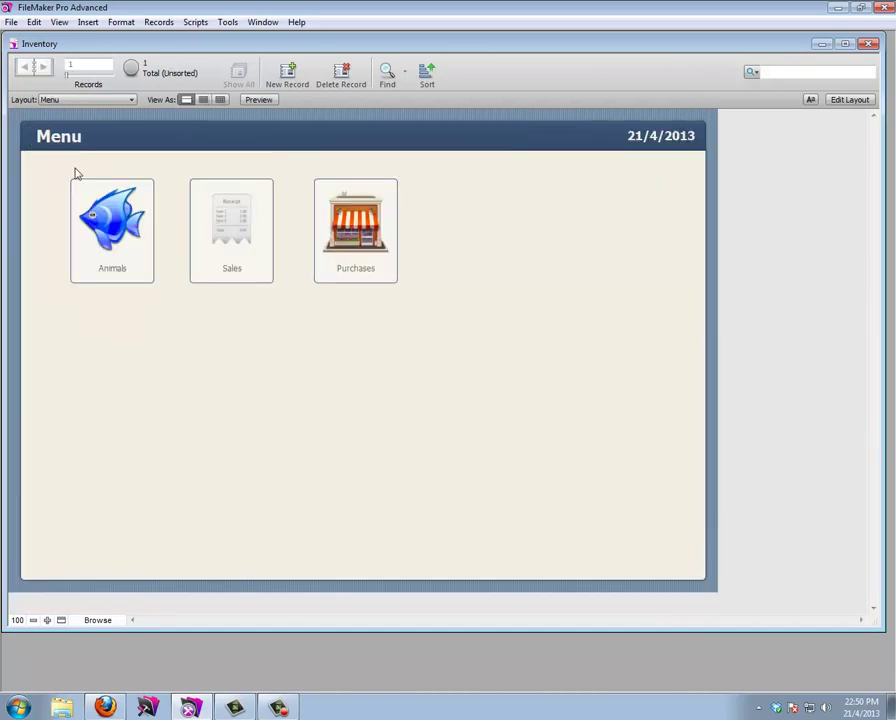
left_click(232, 262)
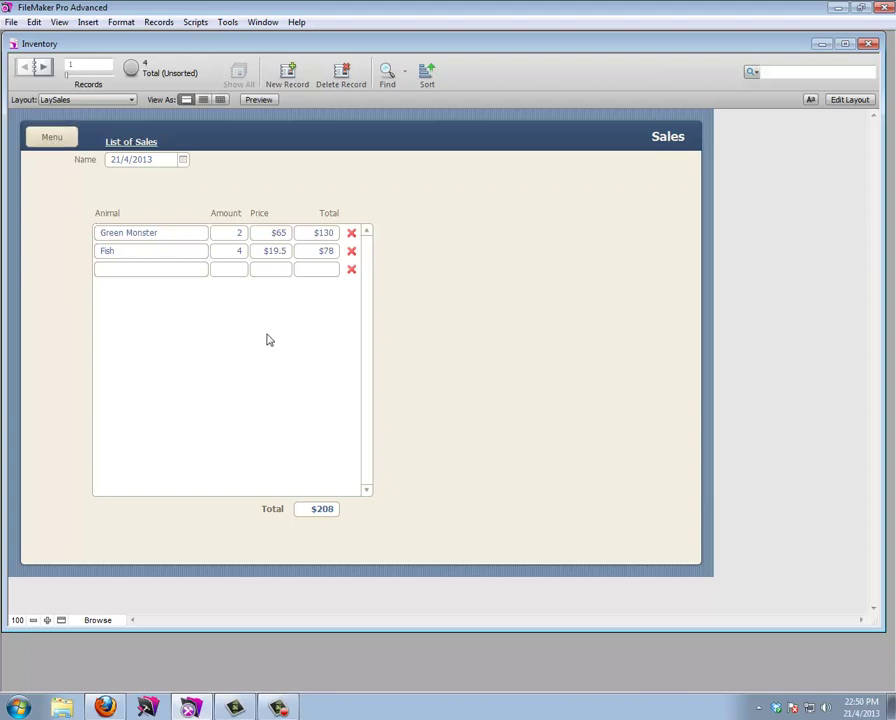
left_click(62, 140)
left_click(346, 254)
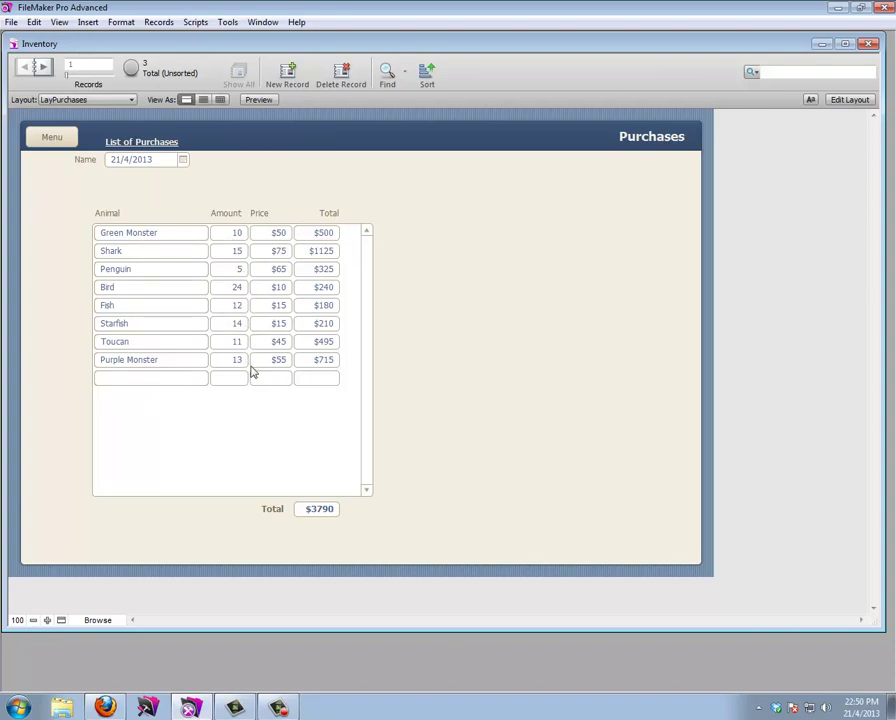
left_click(52, 139)
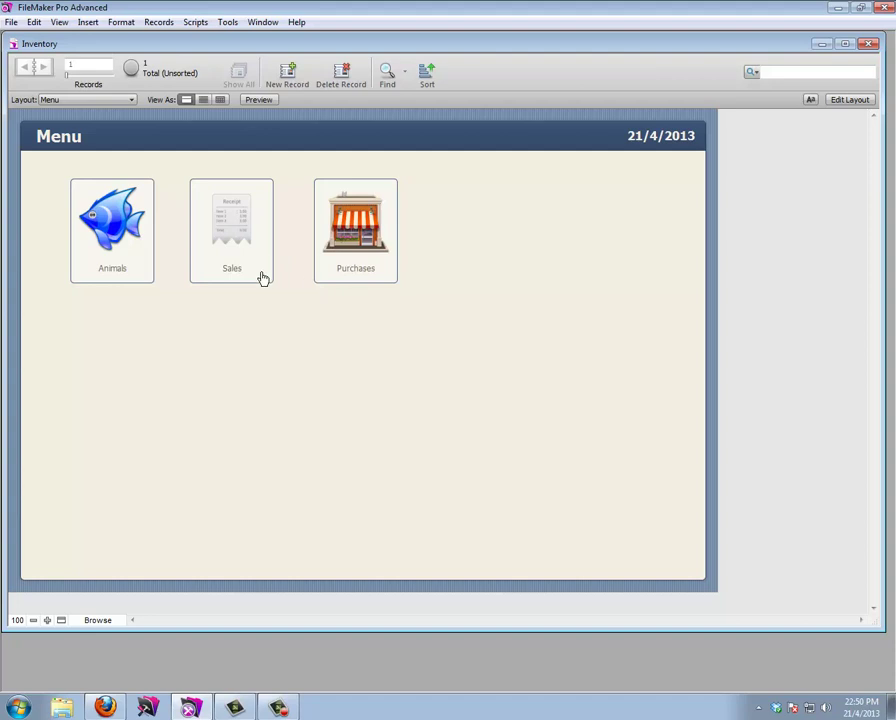
left_click(118, 256)
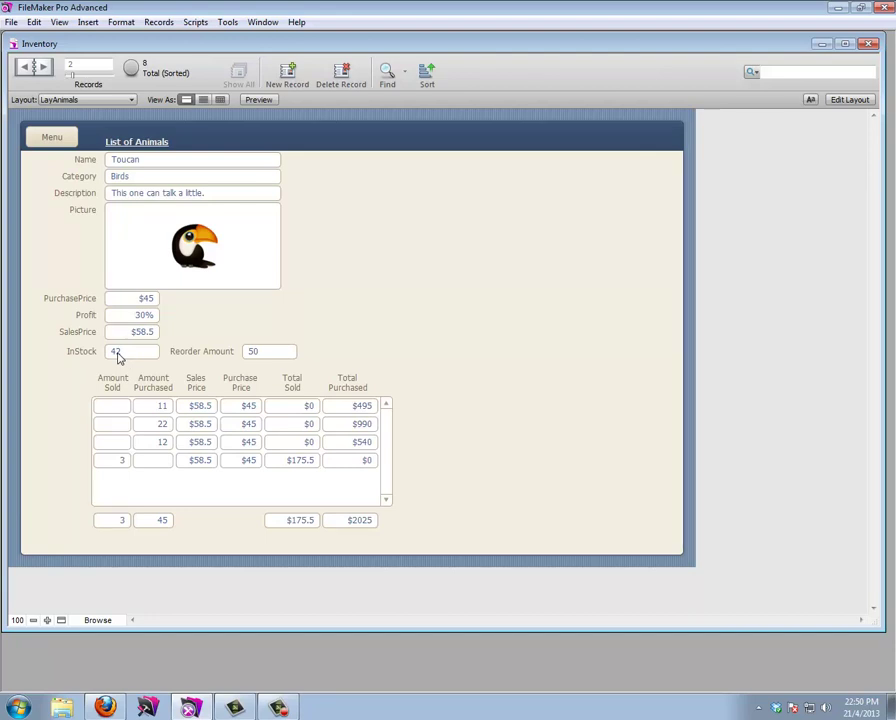
left_click(51, 137)
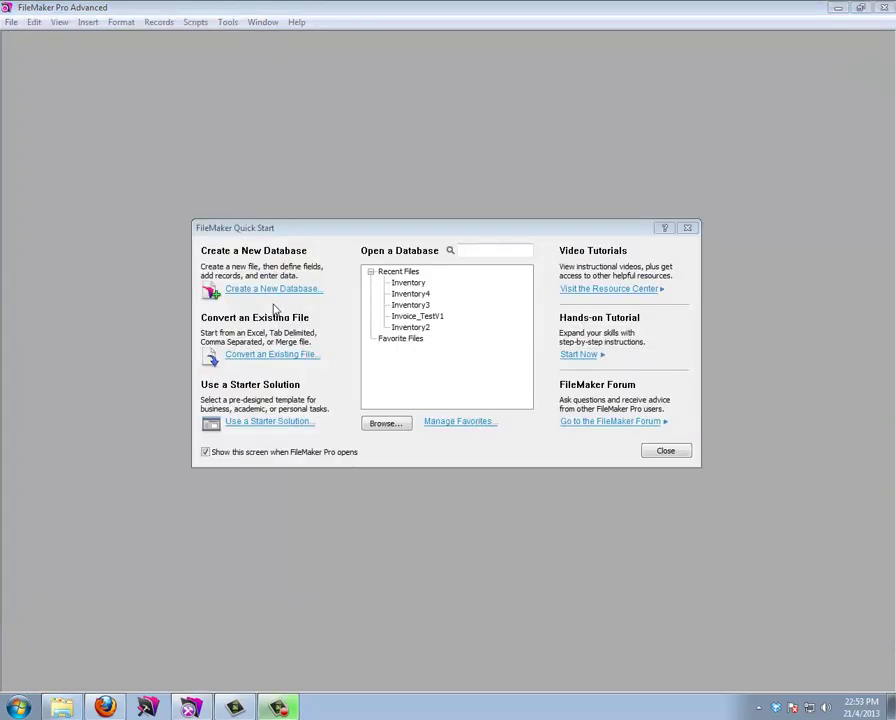
Create a new database file named Inventory2.fmp12 in the Inventory folder
left_click(277, 291)
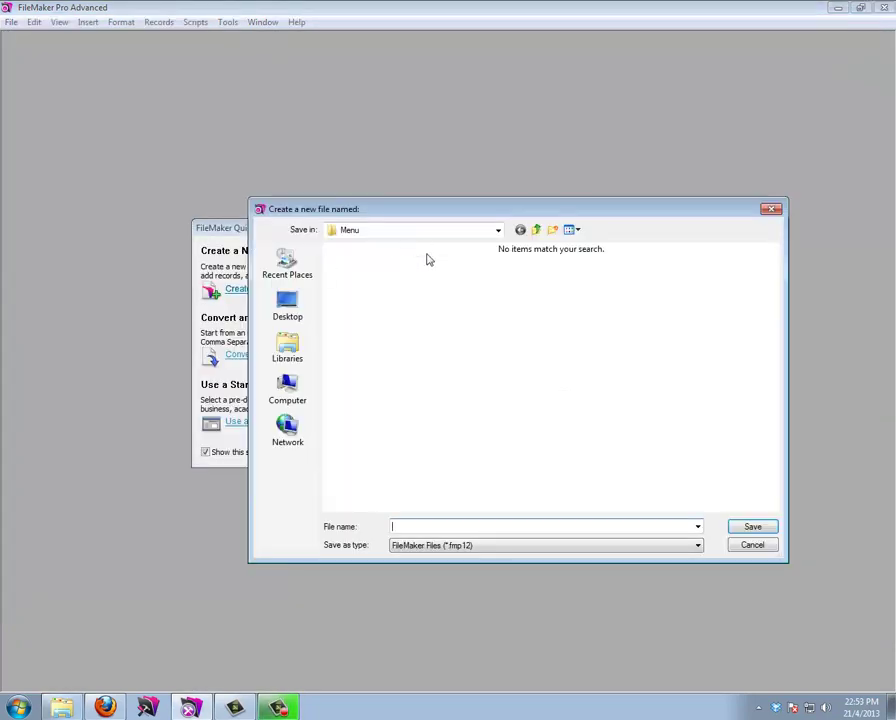
left_click(536, 229)
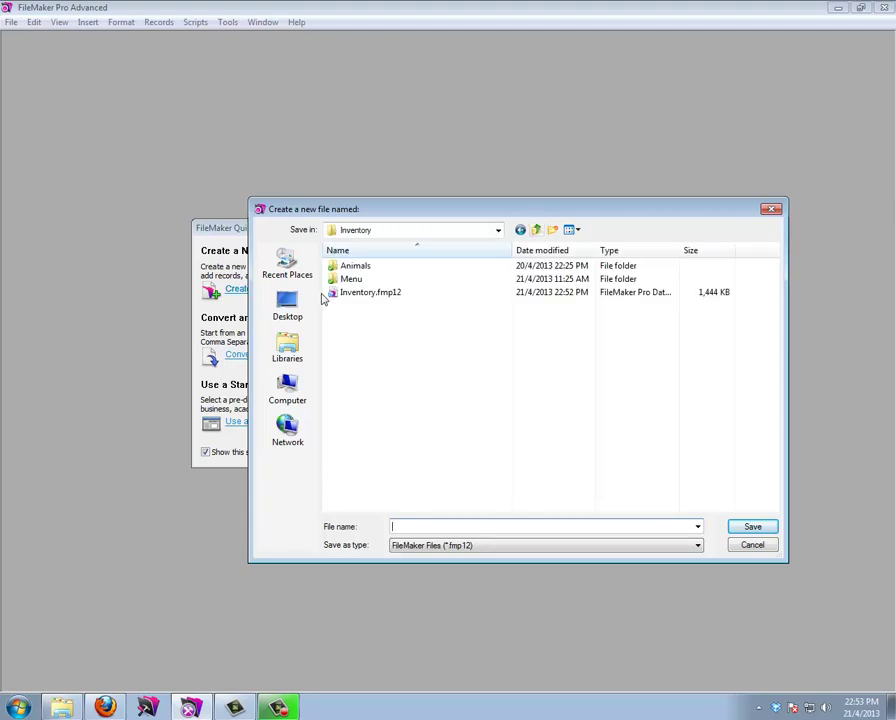
left_click(368, 292)
double_click(426, 526)
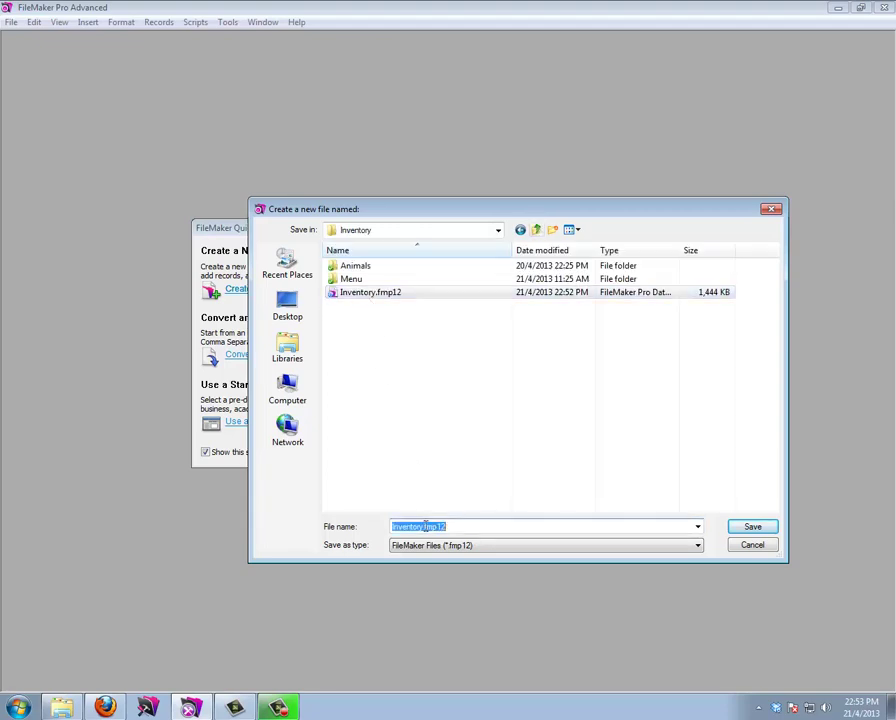
left_click(442, 527)
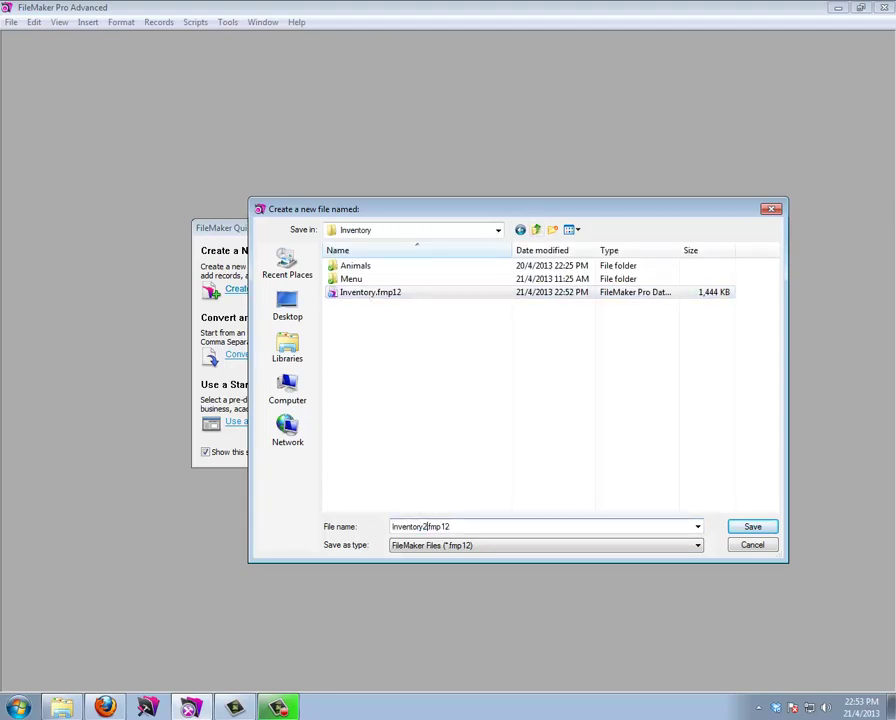
key("Return")
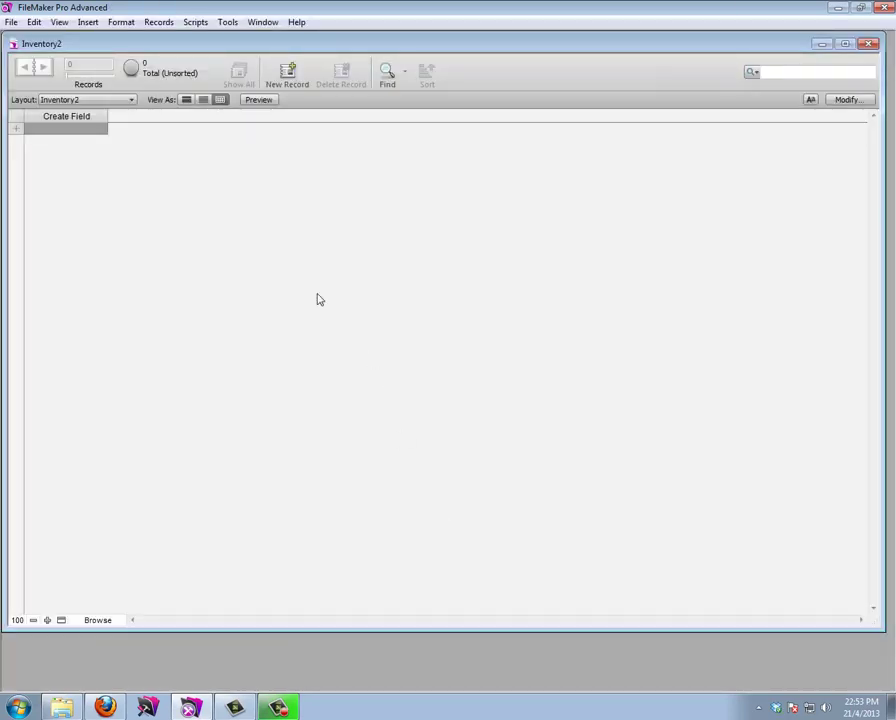
Delete the default Inventory2 table from the database, including its occurrences in the relationships graph
left_click(72, 100)
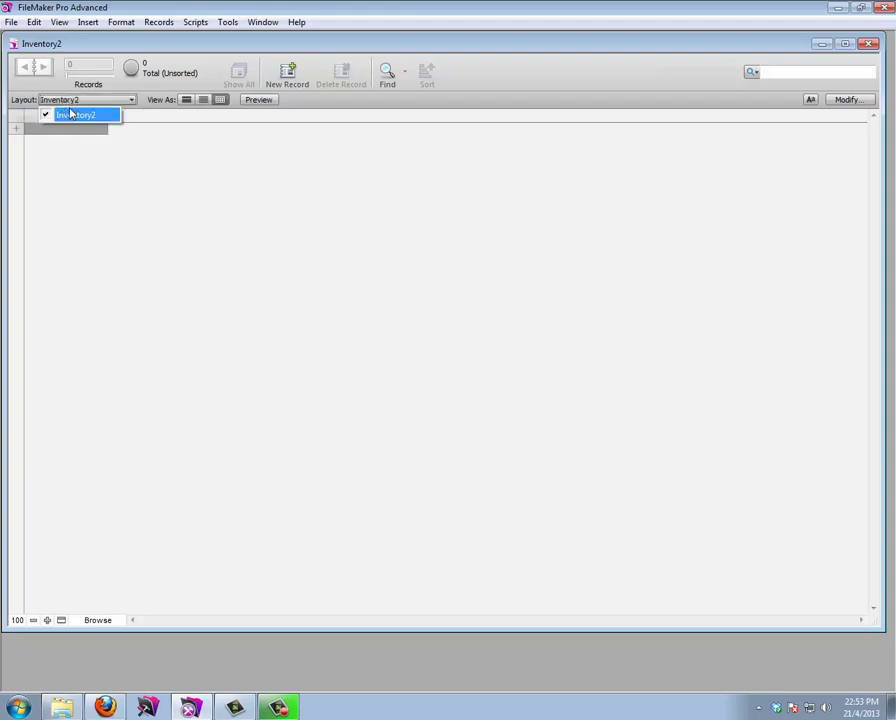
left_click(12, 21)
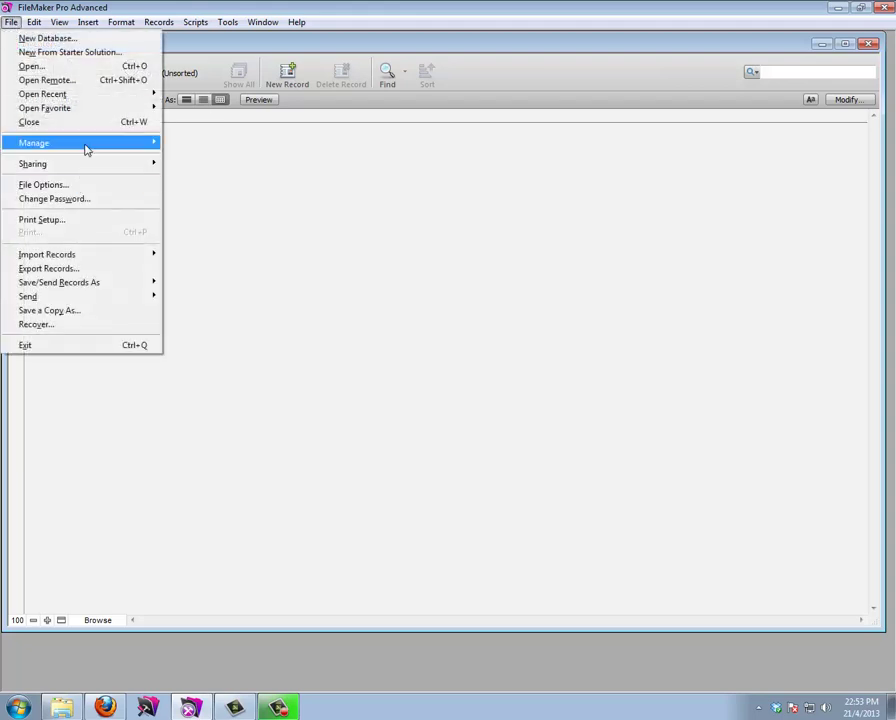
mouse_move(146, 152)
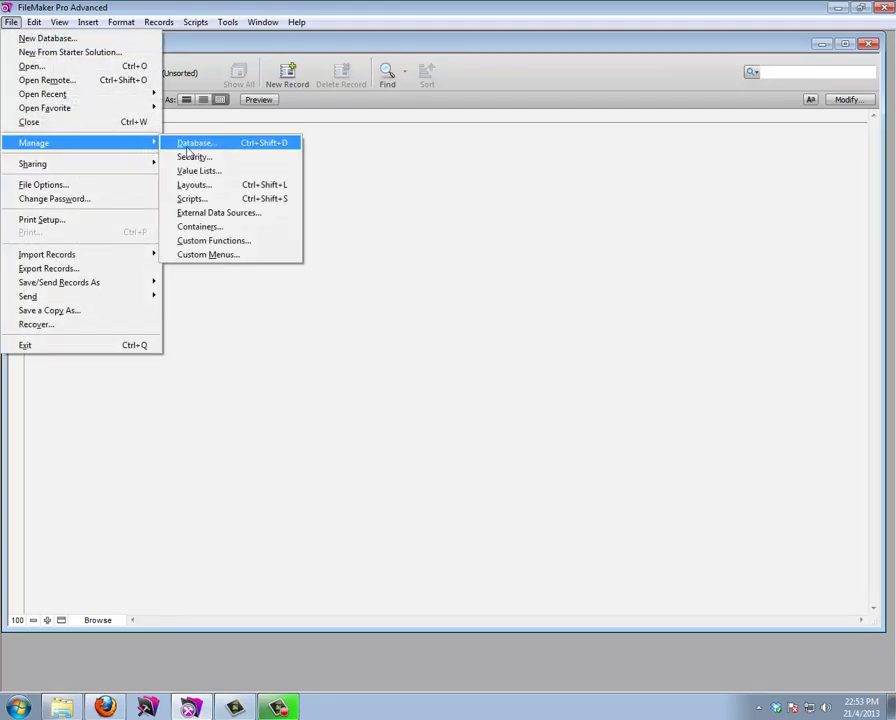
left_click(196, 146)
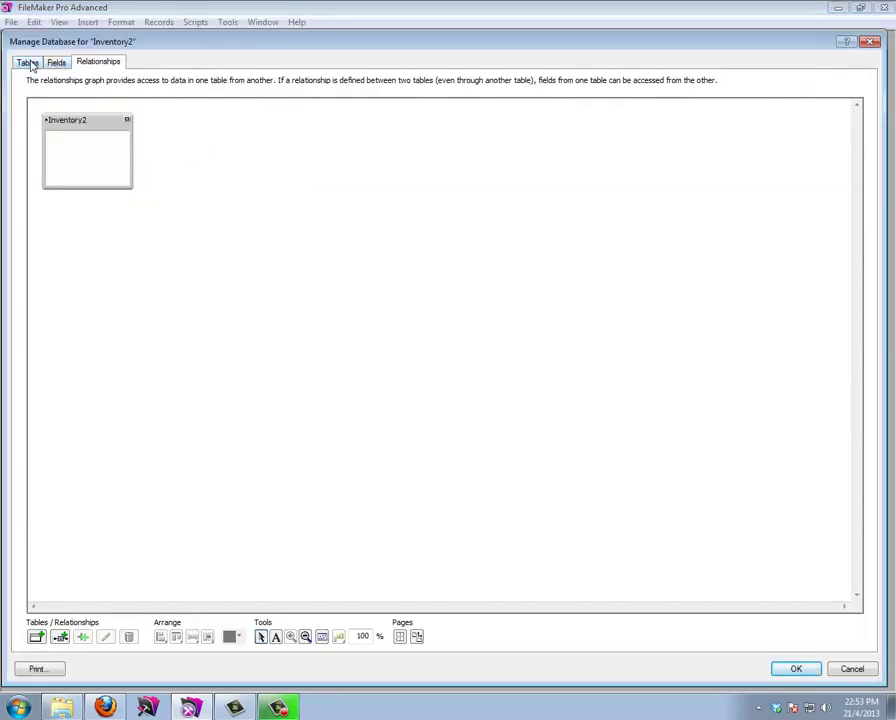
left_click(35, 64)
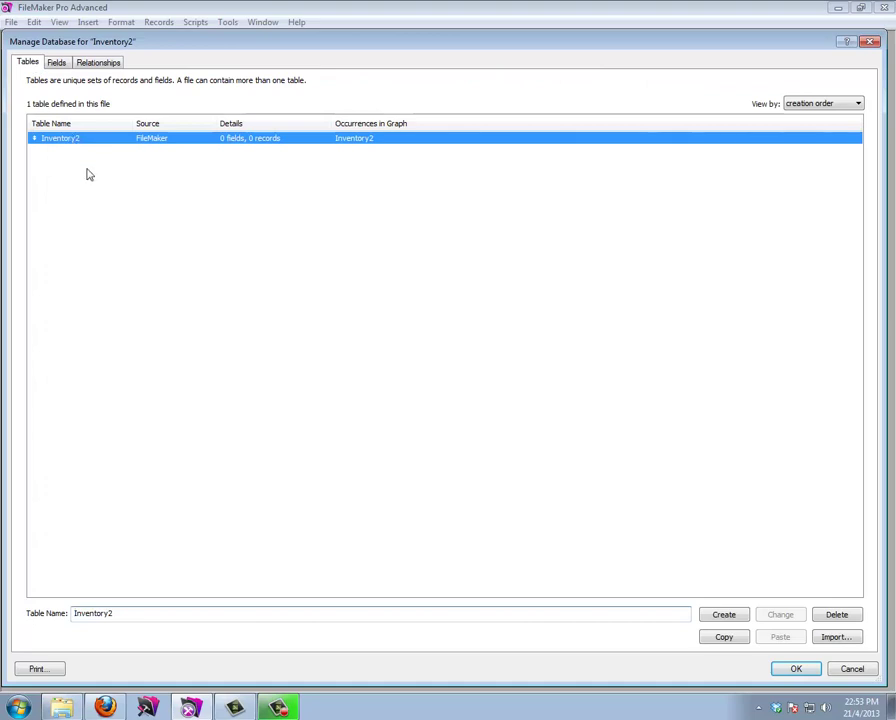
left_click(835, 615)
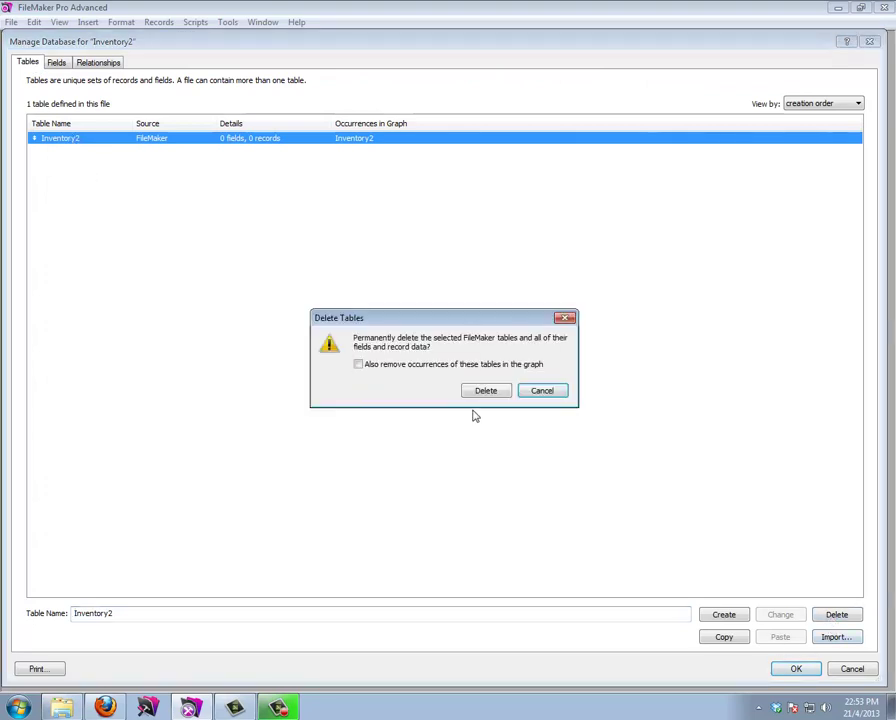
left_click(360, 366)
left_click(476, 392)
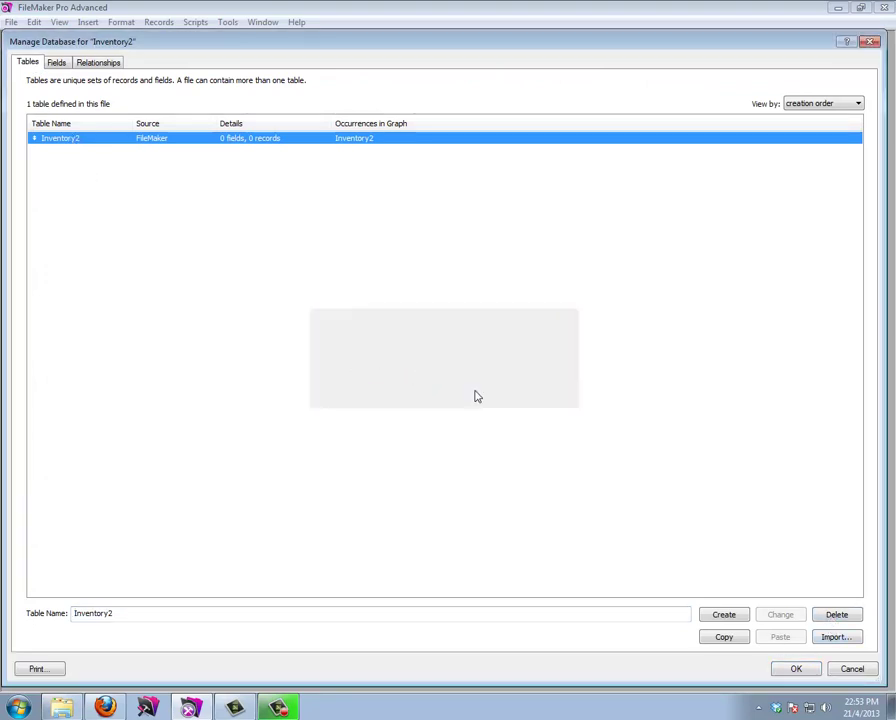
Create a new table named Animals in the database
left_click(156, 618)
type("Animals")
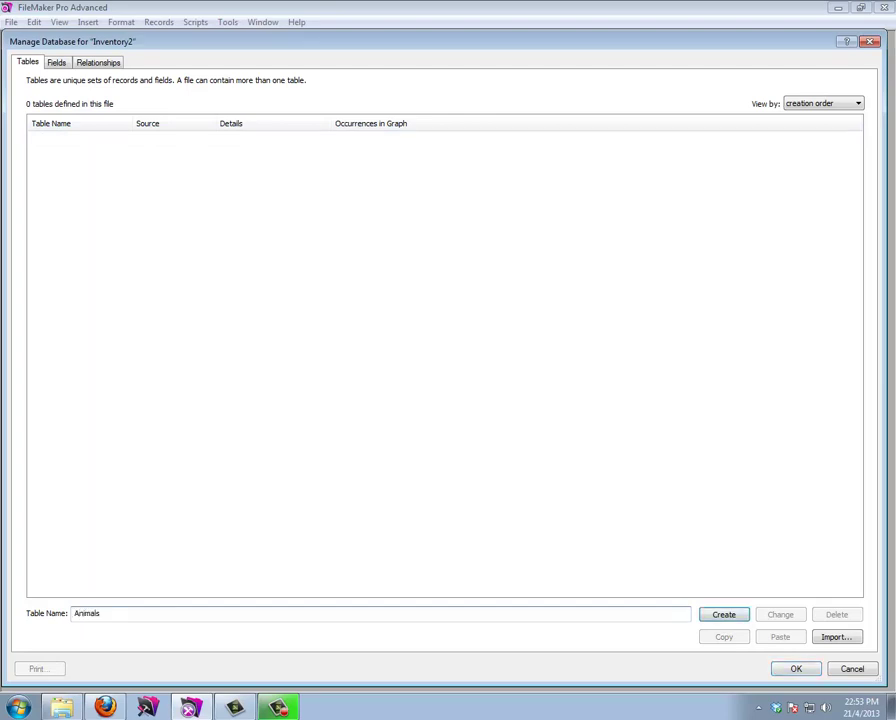
key("Return")
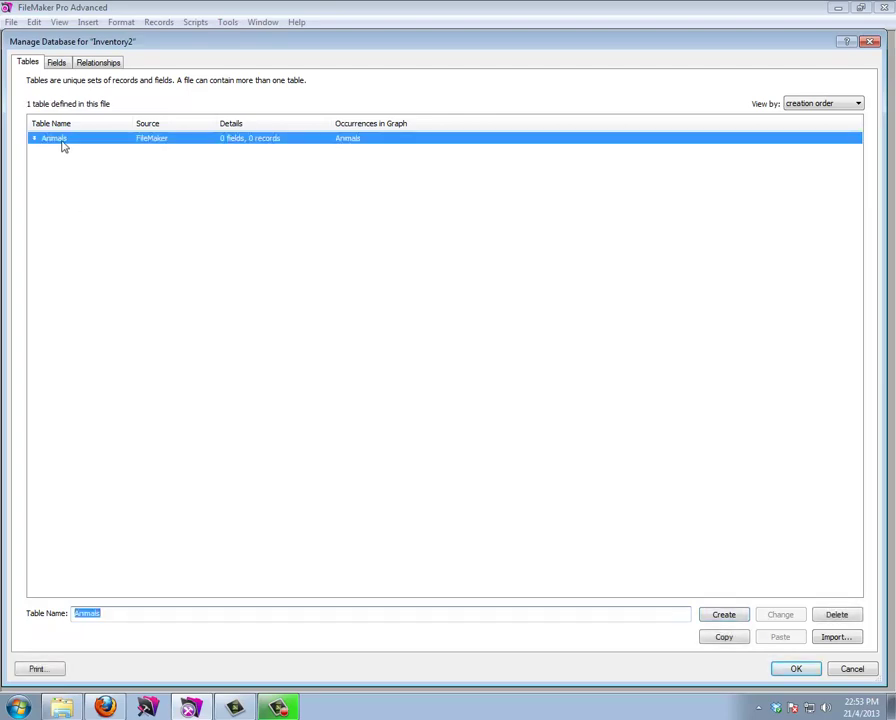
Add a Number field named Id to the Animals table
double_click(61, 143)
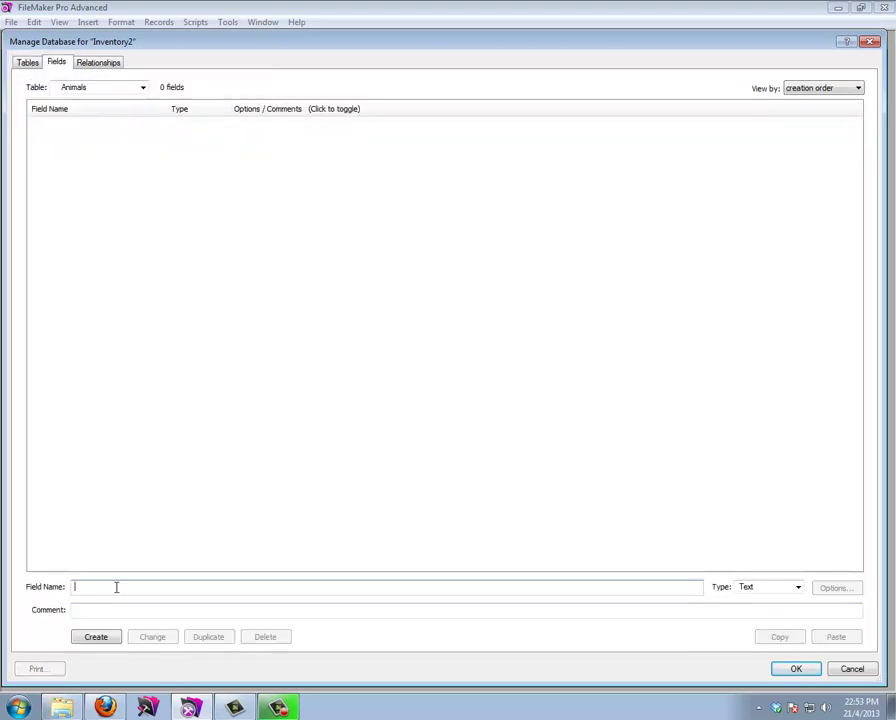
type("Id")
key("Tab")
key("Down")
key("Return")
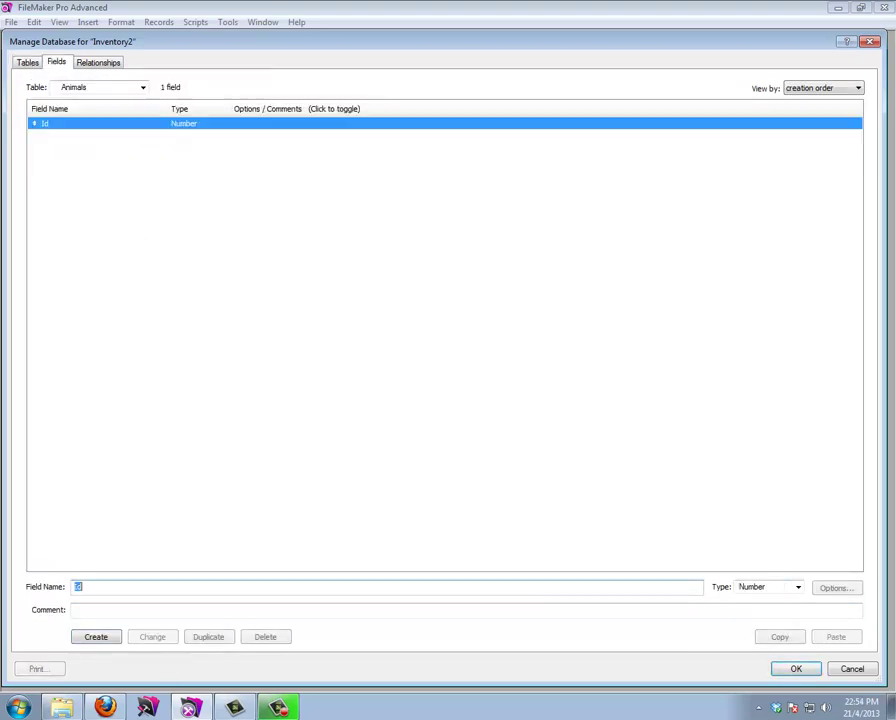
Set the Id field to auto-enter a serial number generated on creation
double_click(116, 124)
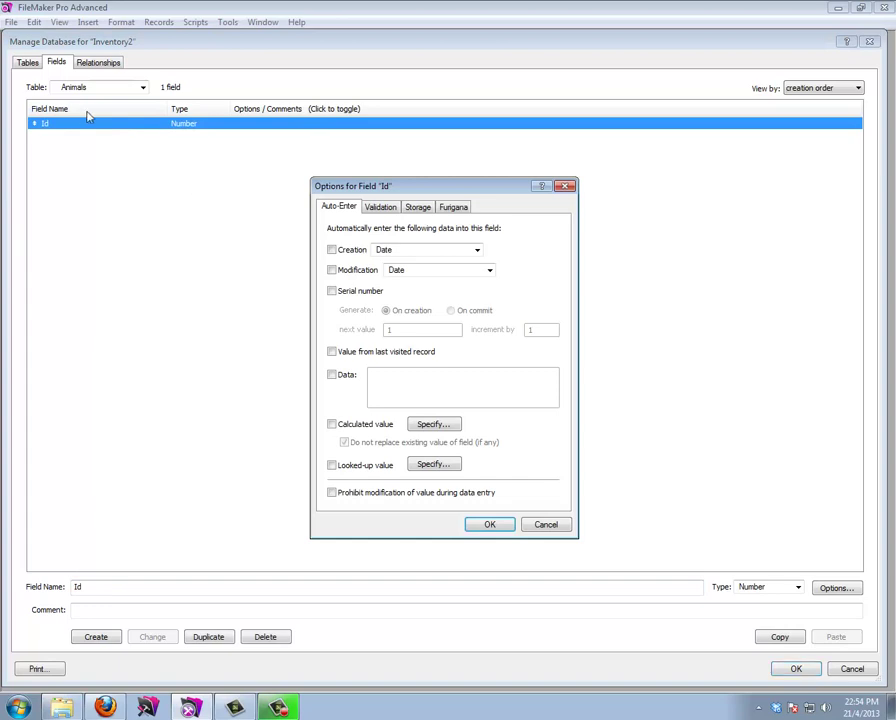
left_click(332, 291)
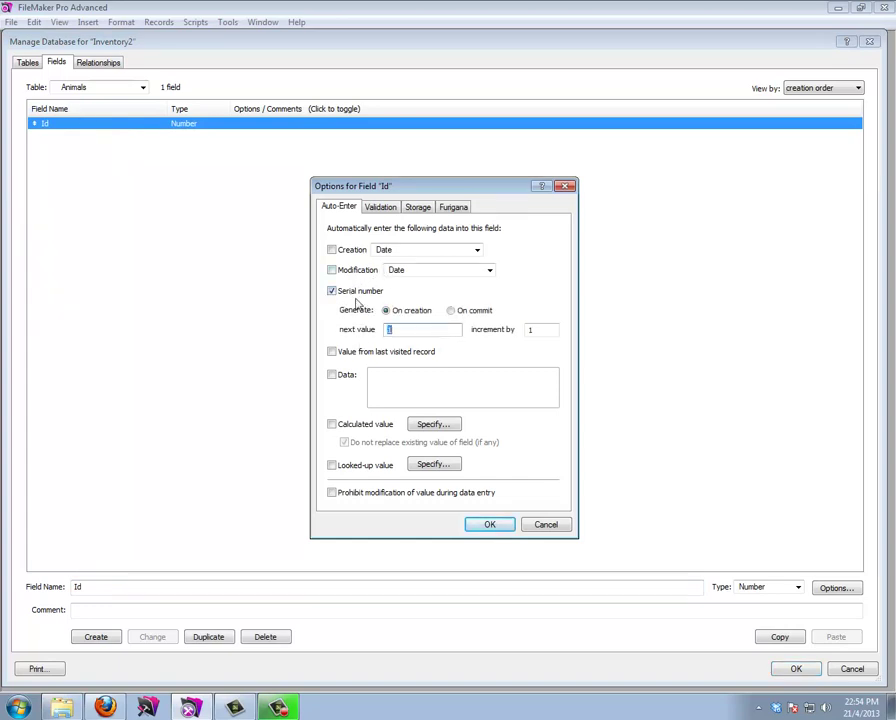
left_click(487, 524)
Add a Text field named Name to the Animals table
left_click_drag(100, 584, 38, 584)
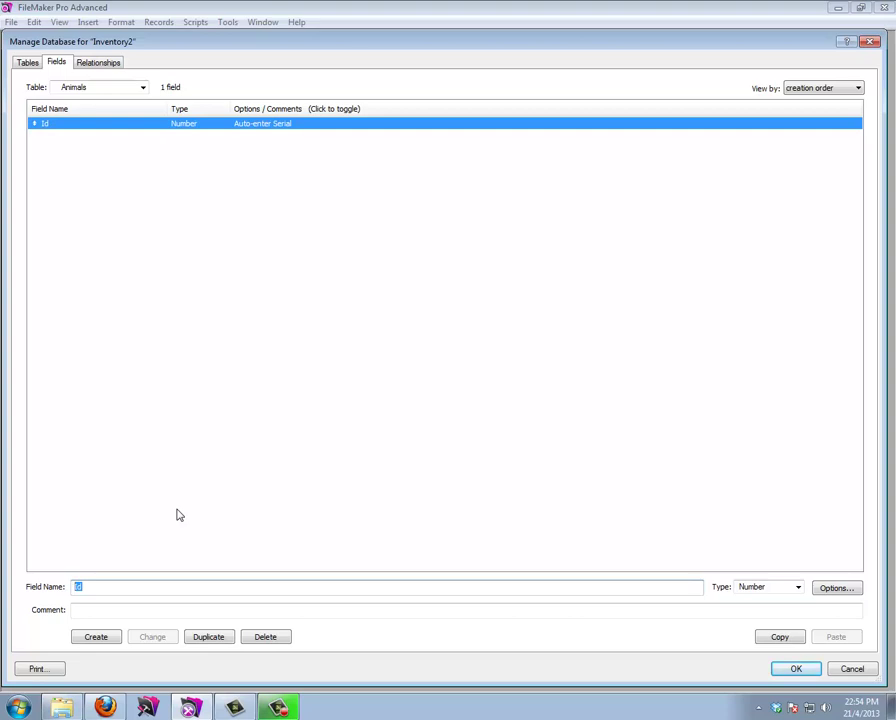
type("Name")
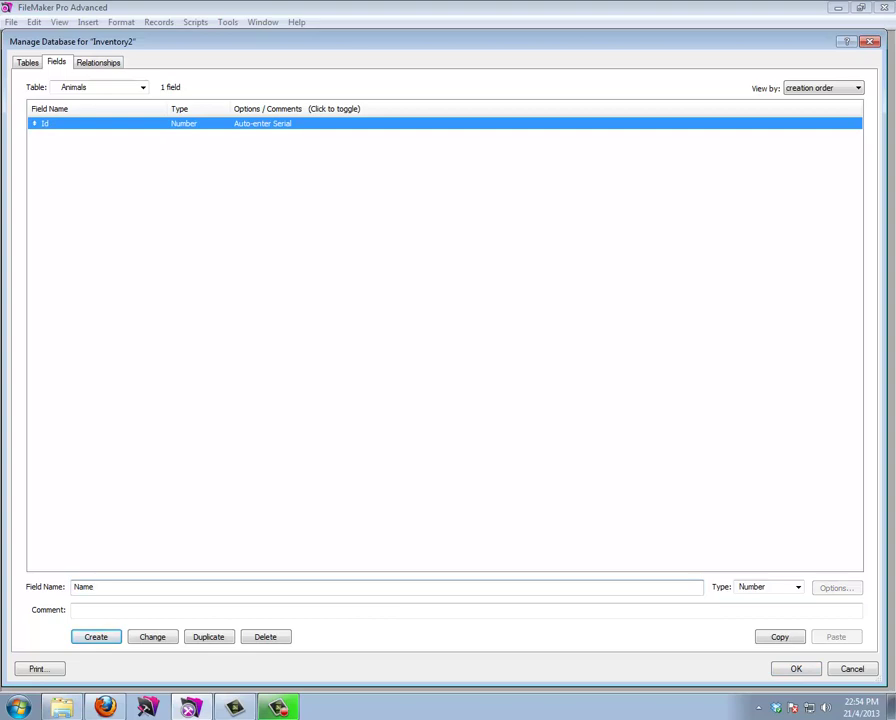
key("Tab")
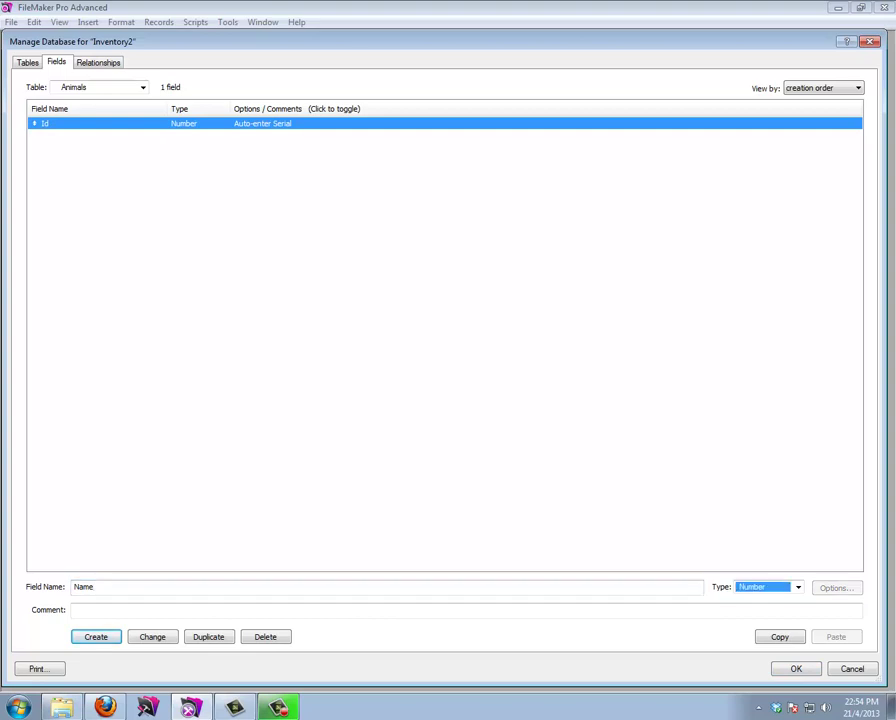
key("t")
key("Return")
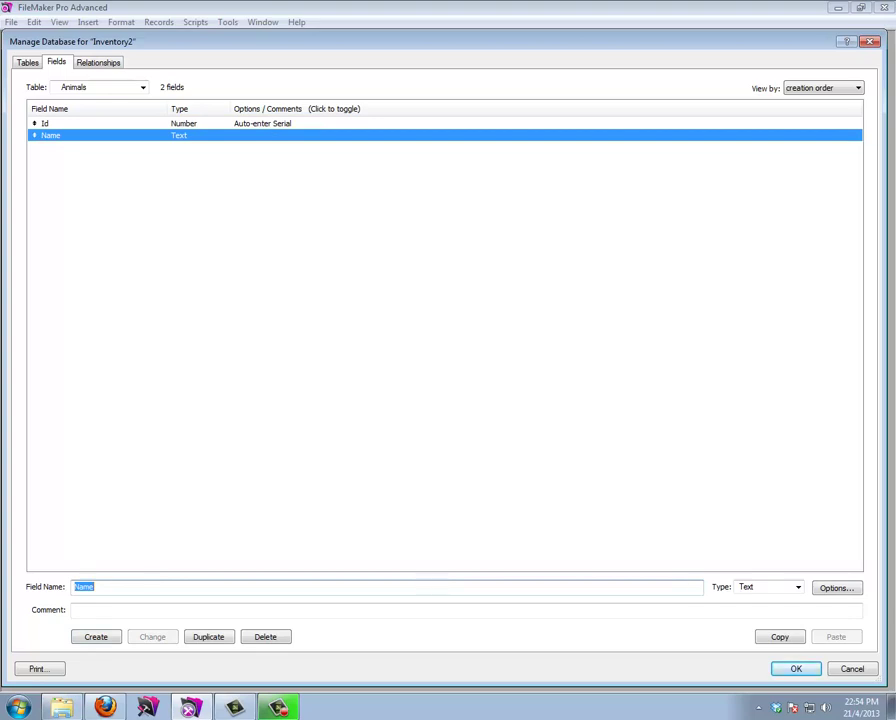
Add two more Text fields named Category and Description to the Animals table
type("Cate")
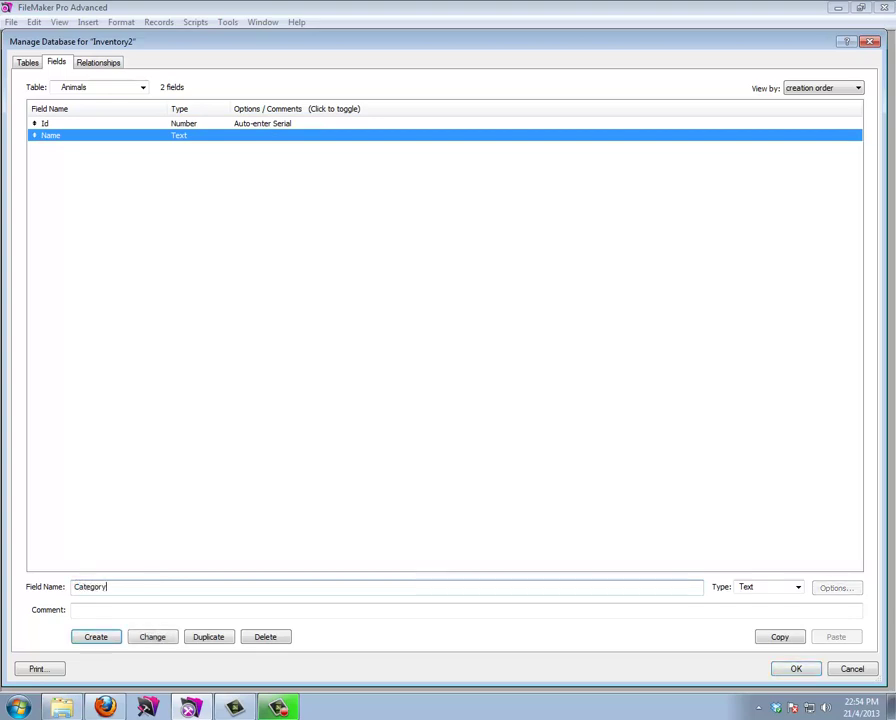
type("gory")
key("Return")
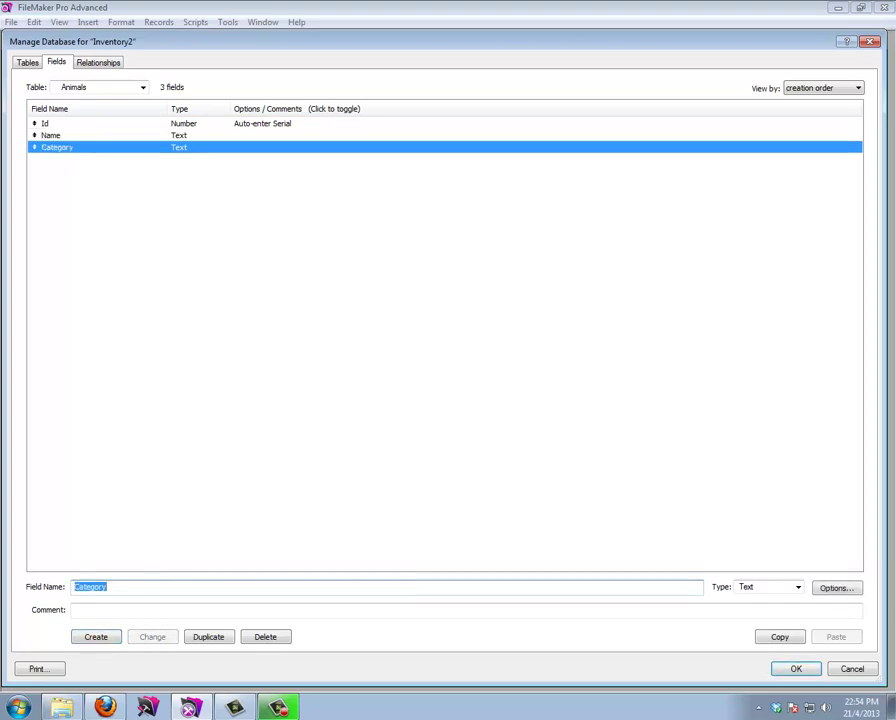
type("Description")
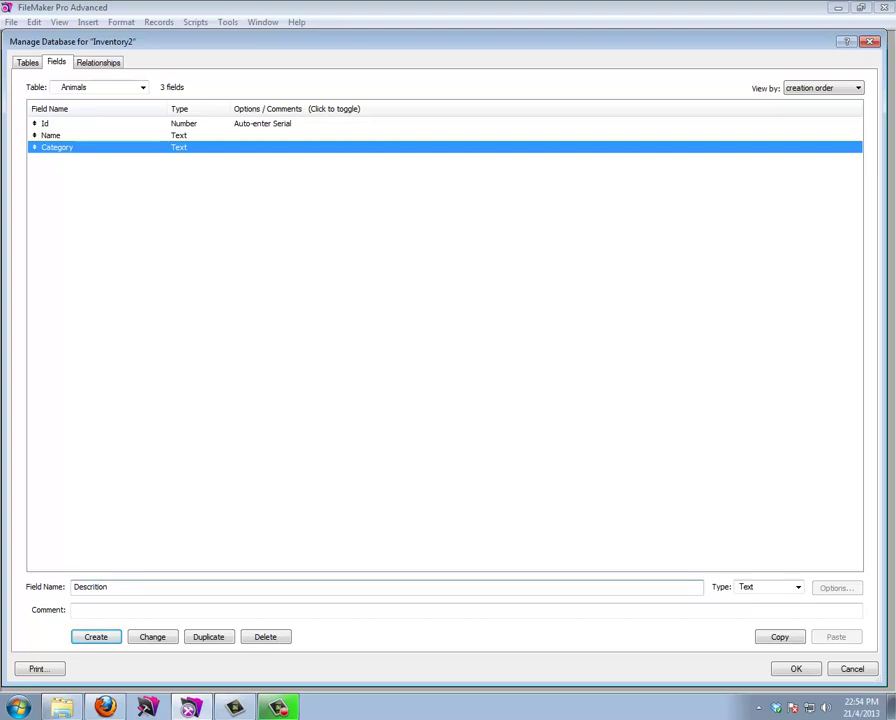
left_click(98, 587)
type("p")
key("Return")
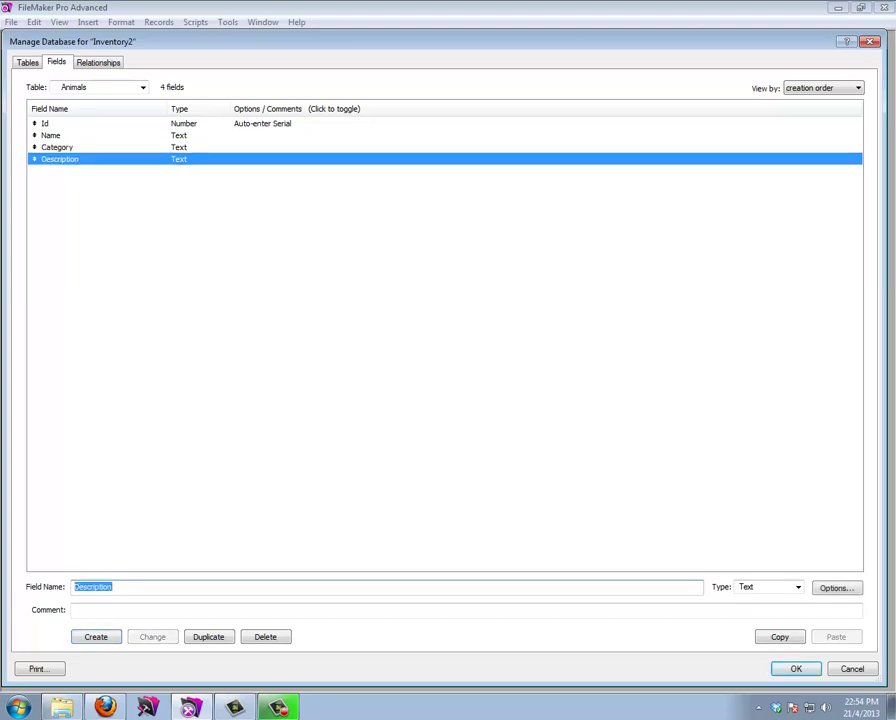
Add a Container field named Picture to the Animals table
type("Picture")
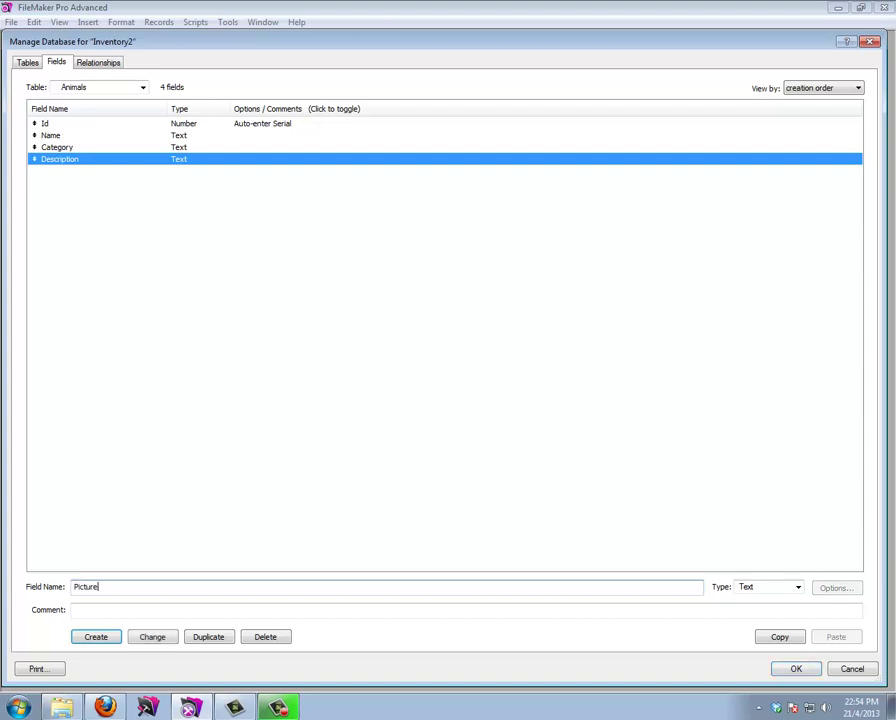
key("Tab")
key("c")
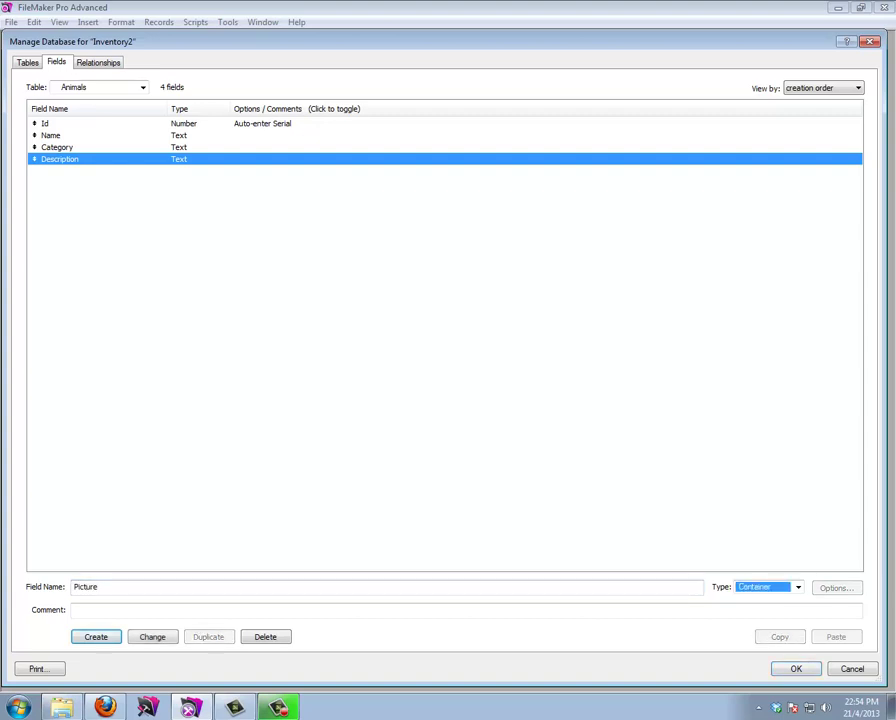
key("Return")
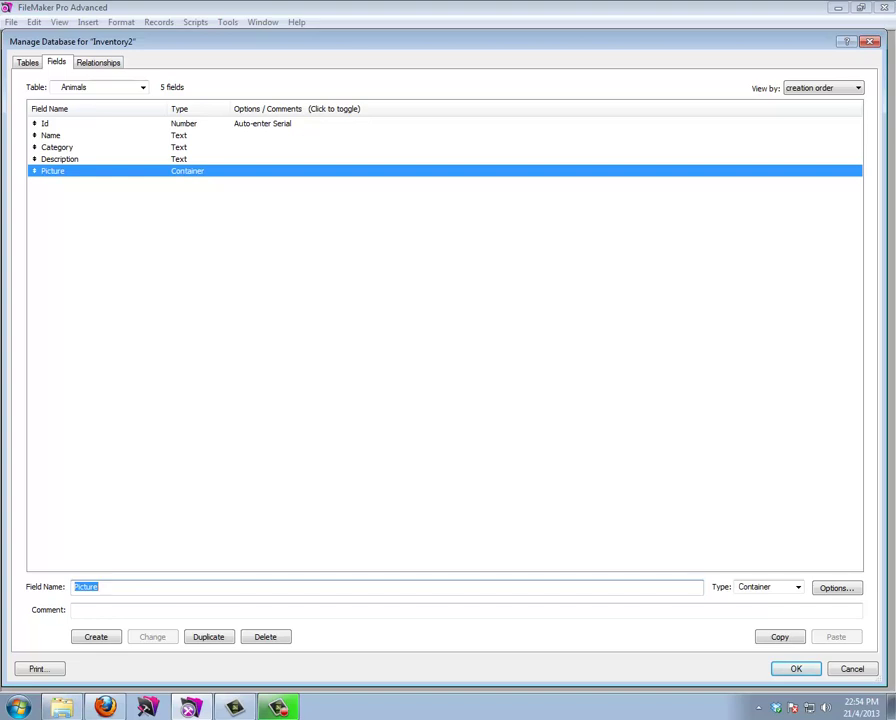
Add a Number field named PurchasePrice to the Animals table
type("Pur")
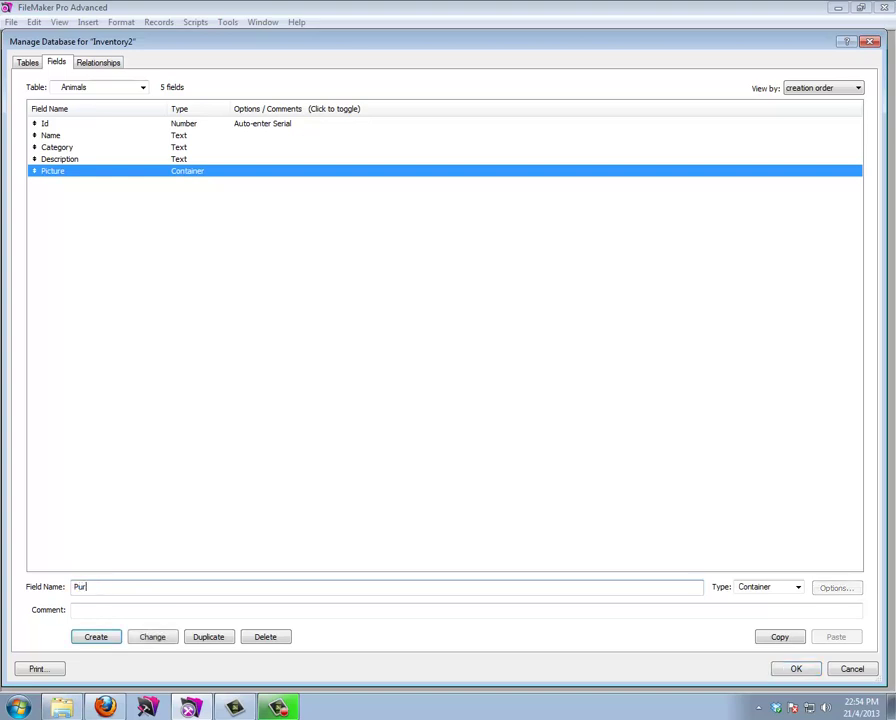
type("chasePrice")
key("Tab")
key("n")
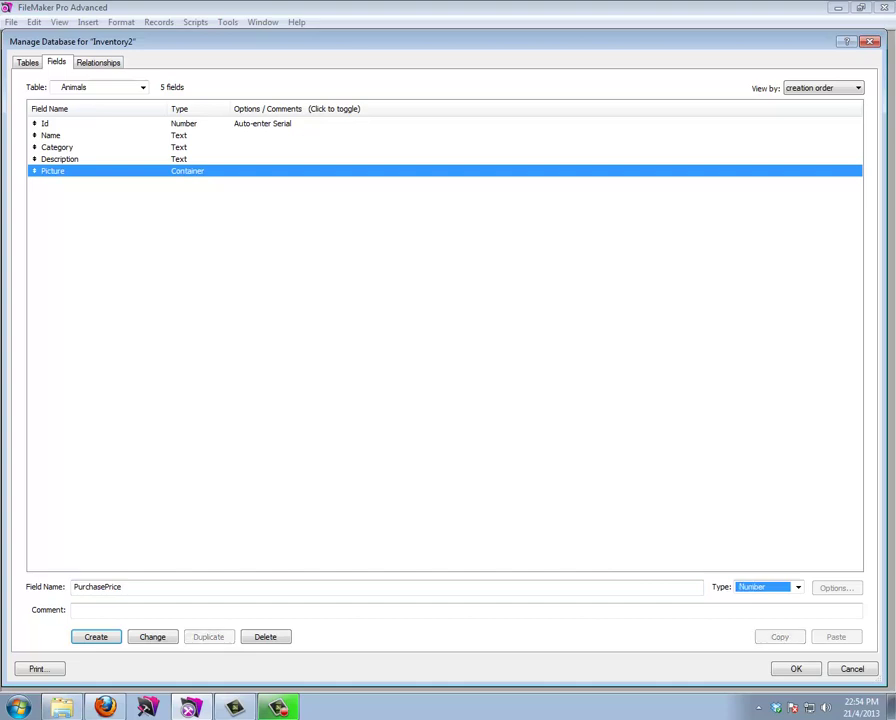
key("Return")
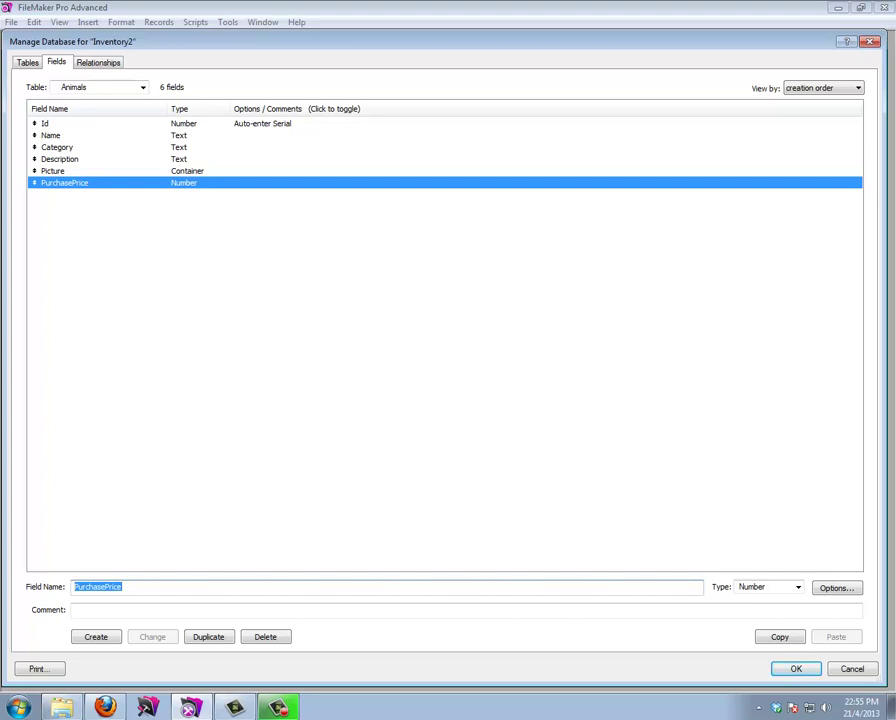
Add two Number fields named Profit and SalesPrice to the Animals table
type("Profit")
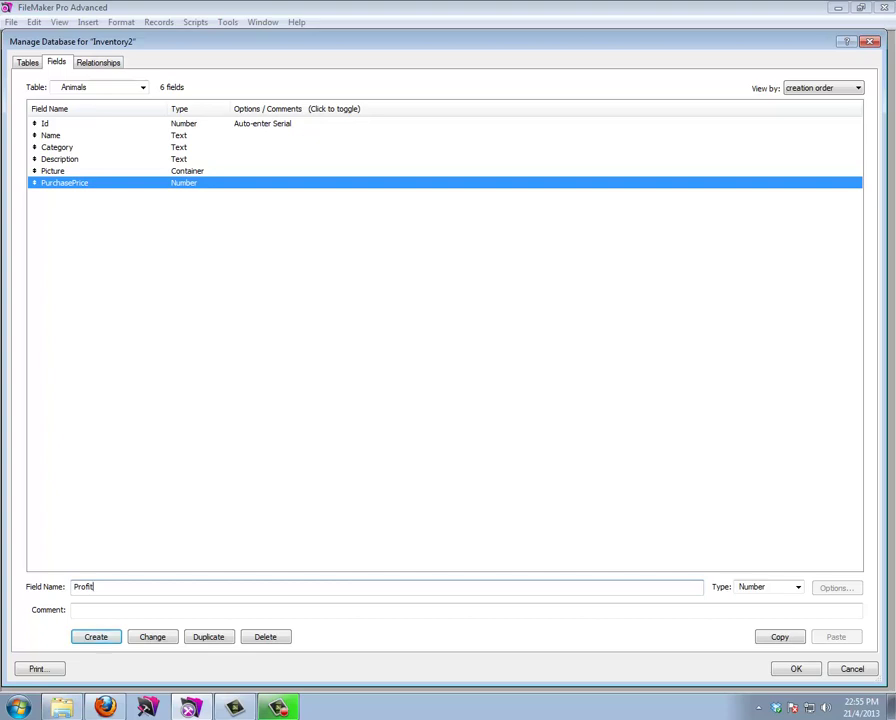
key("Return")
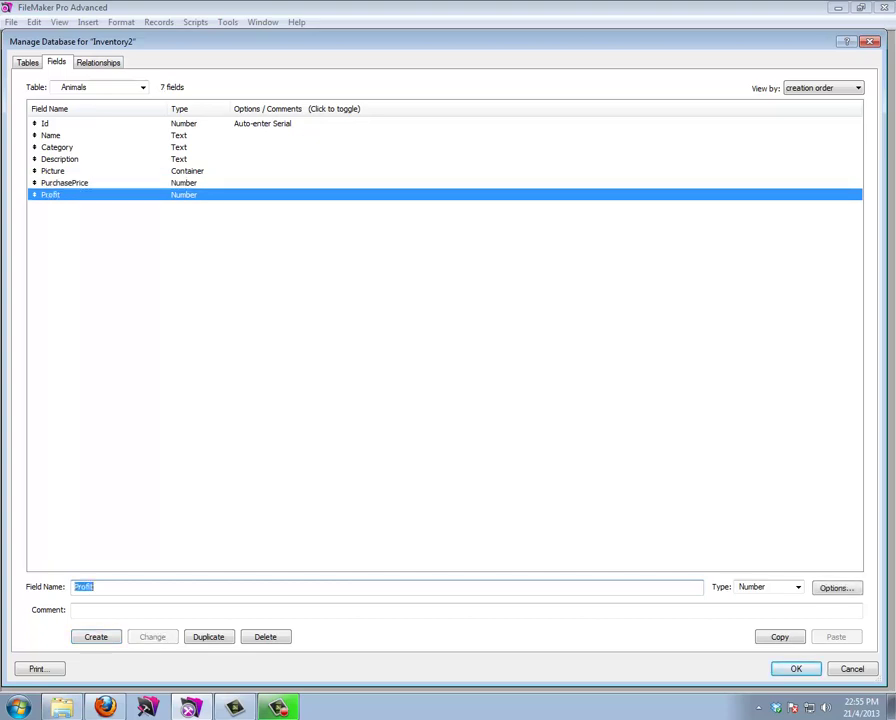
type("SalesPrice")
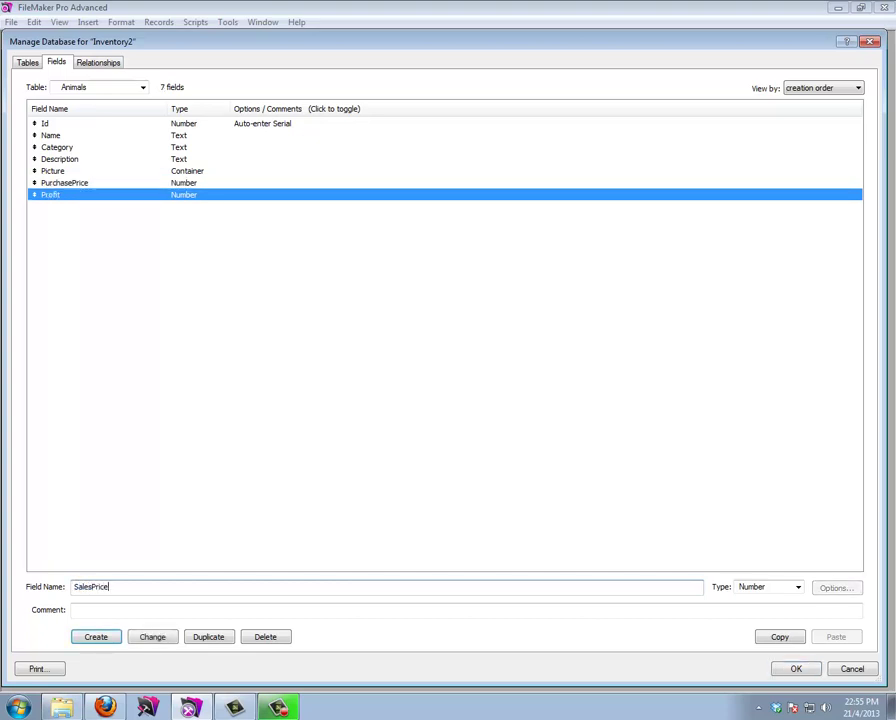
key("Return")
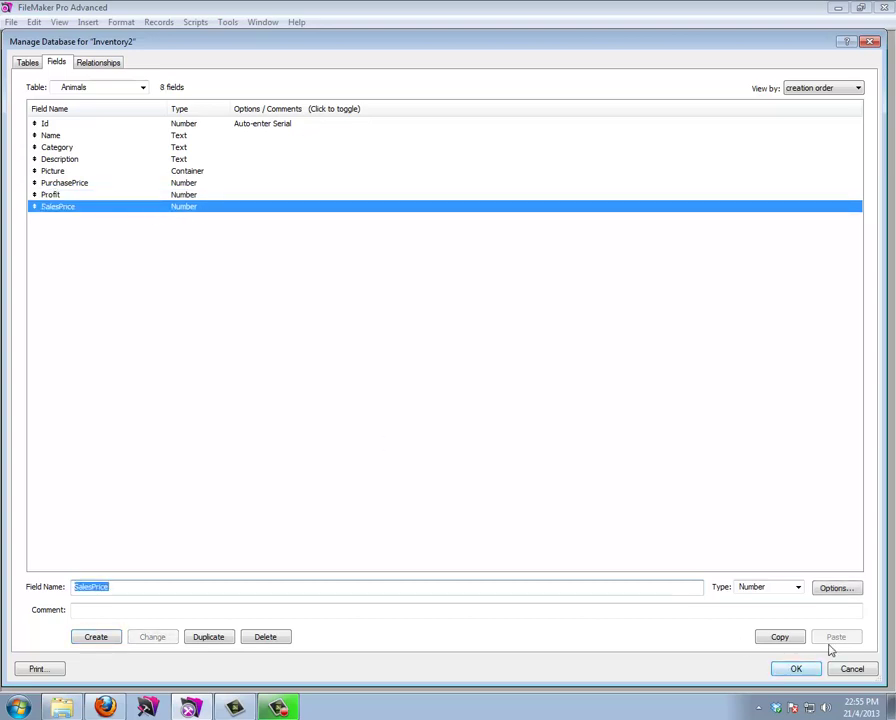
Change the SalesPrice field's type to Calculation and accept replacing its existing data
left_click(793, 590)
left_click(760, 657)
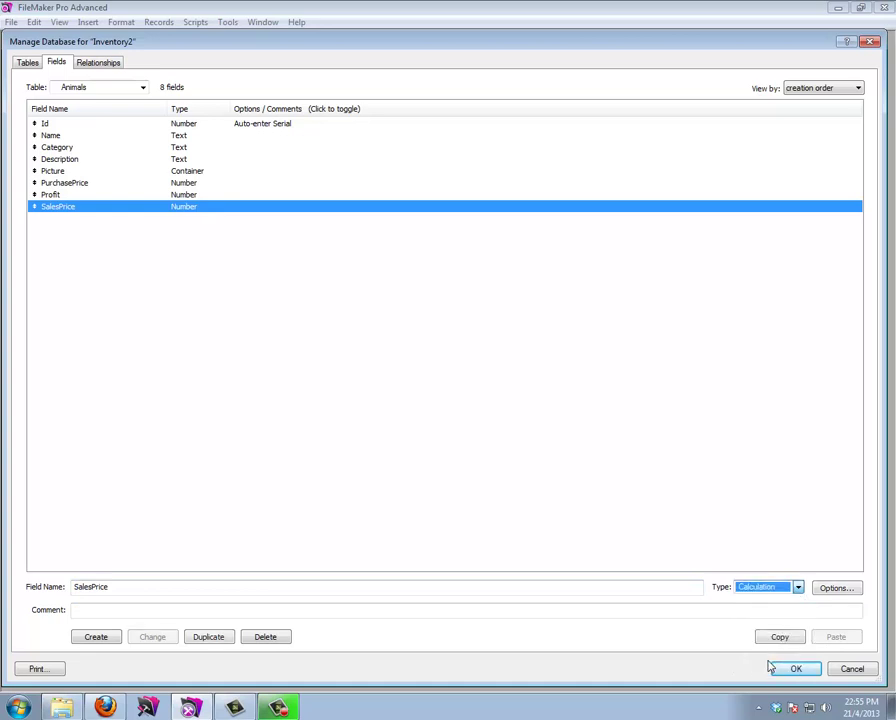
left_click(166, 644)
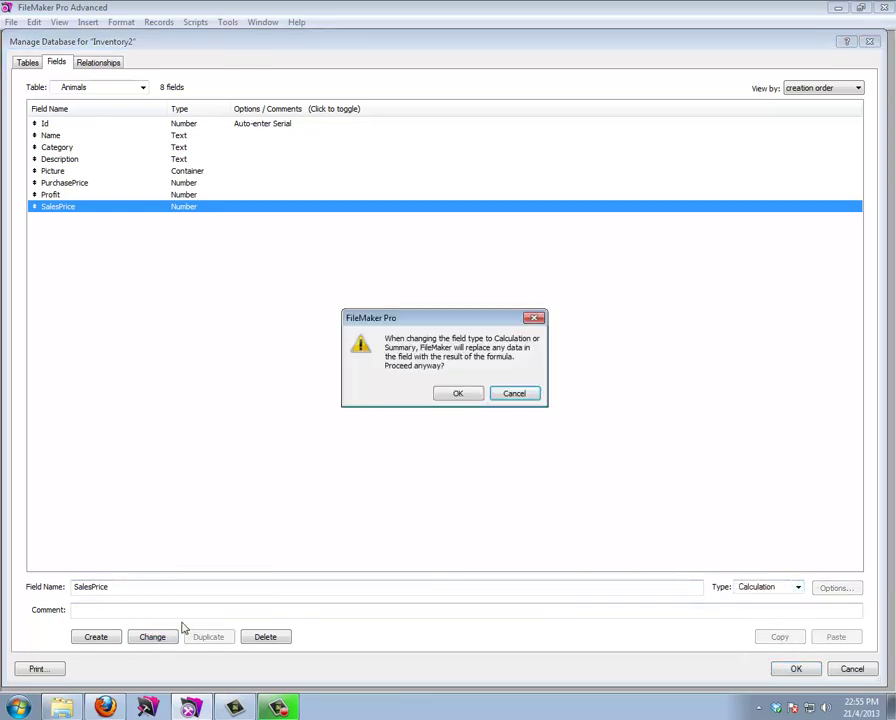
left_click(453, 394)
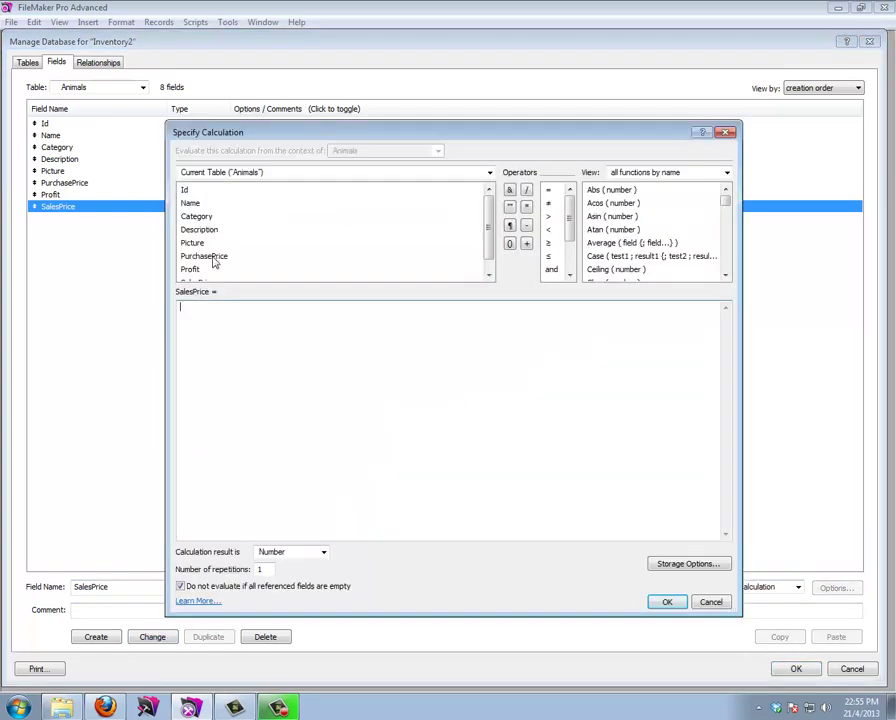
Define the SalesPrice formula as PurchasePrice + ( PurchasePrice * Profit ) and save the database definition
double_click(212, 258)
double_click(220, 257)
type("*")
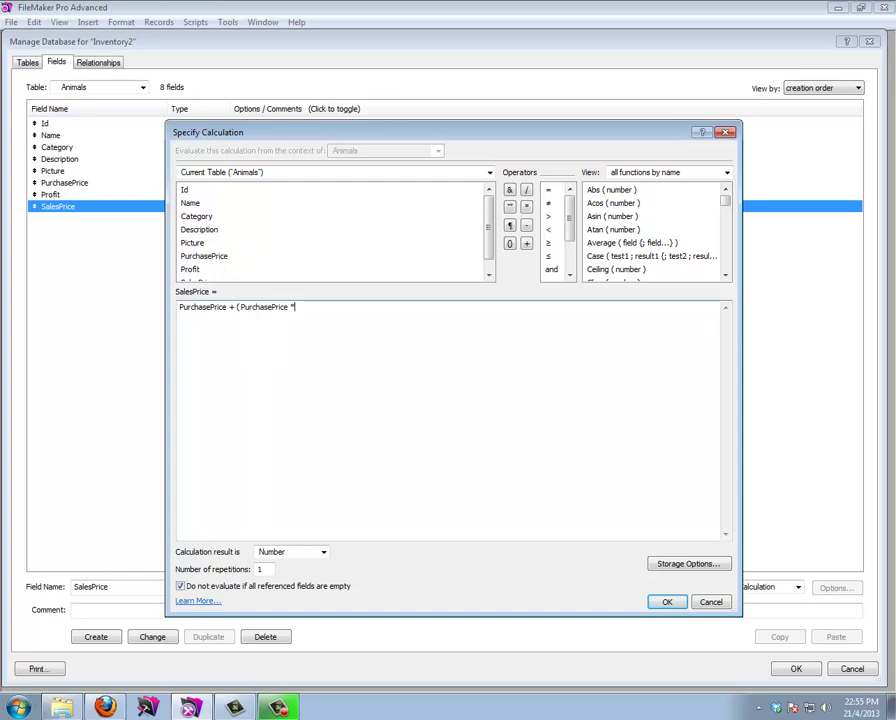
double_click(192, 269)
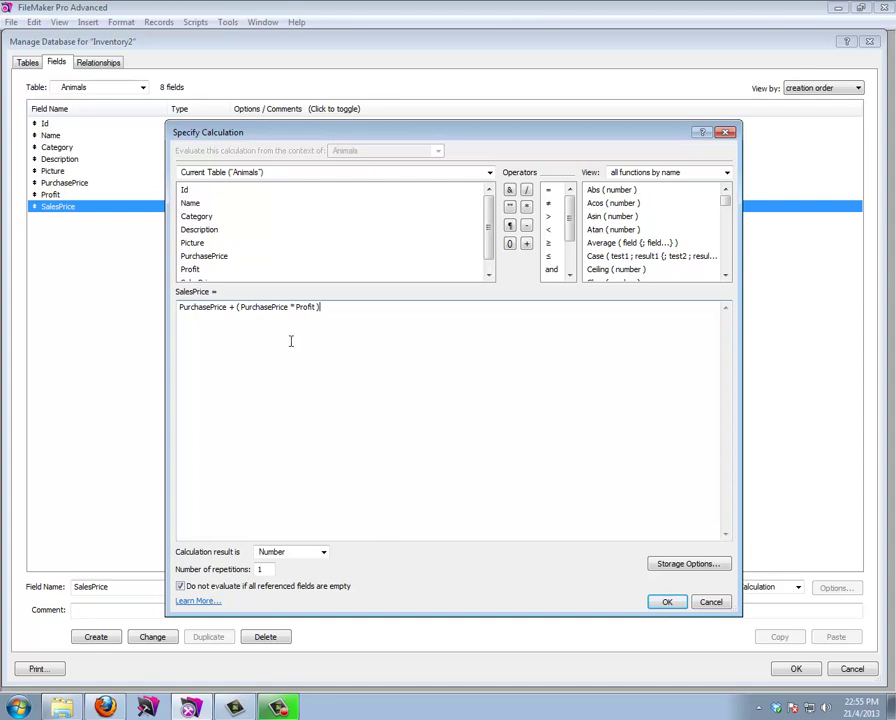
left_click(664, 601)
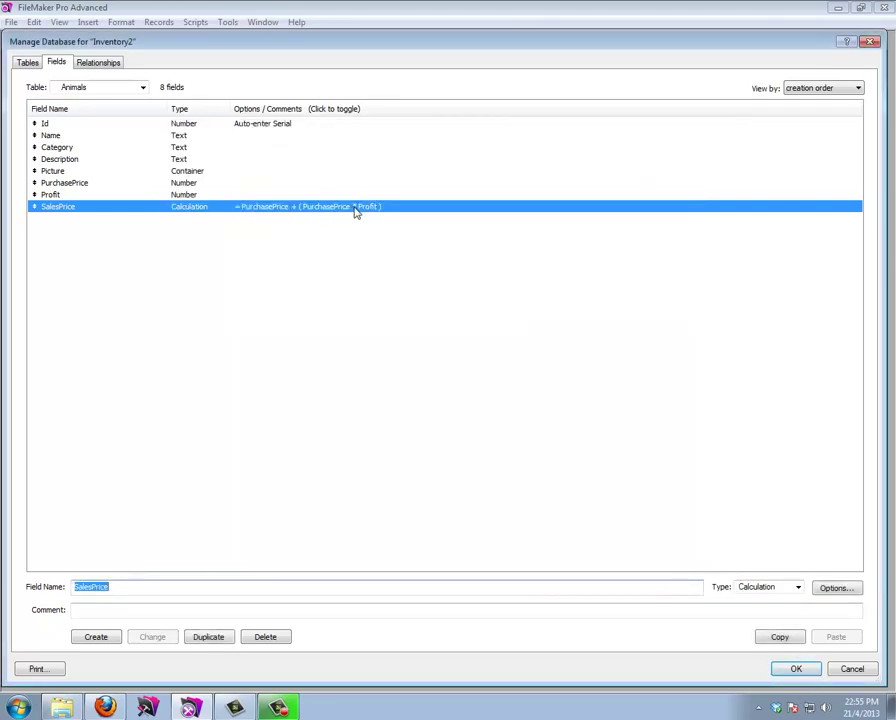
left_click(802, 672)
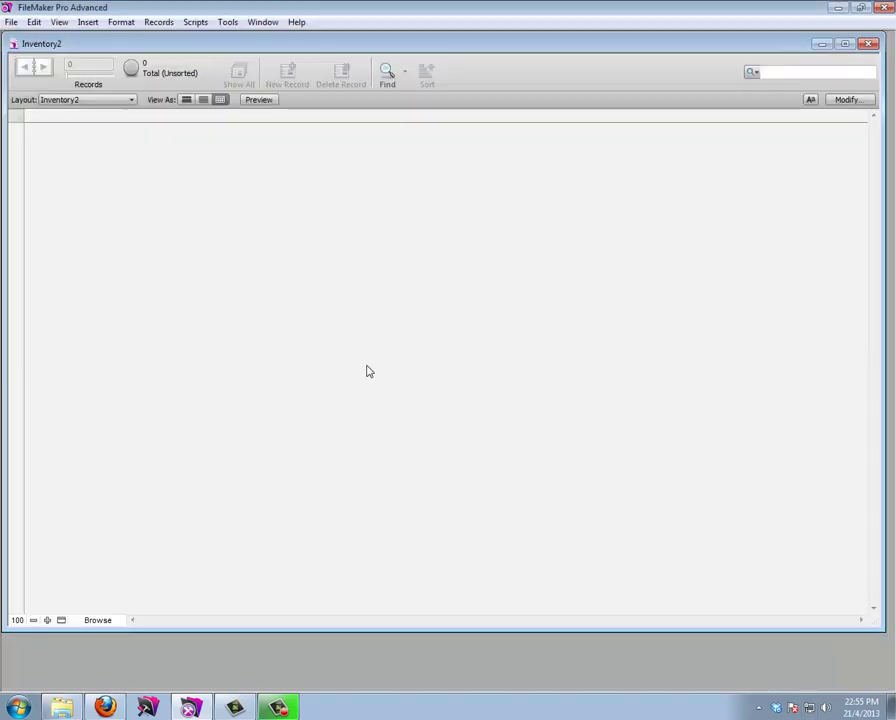
Delete the Inventory2 layout from the file's layouts, keeping only the Animals layout
left_click(64, 101)
left_click(56, 99)
left_click(11, 21)
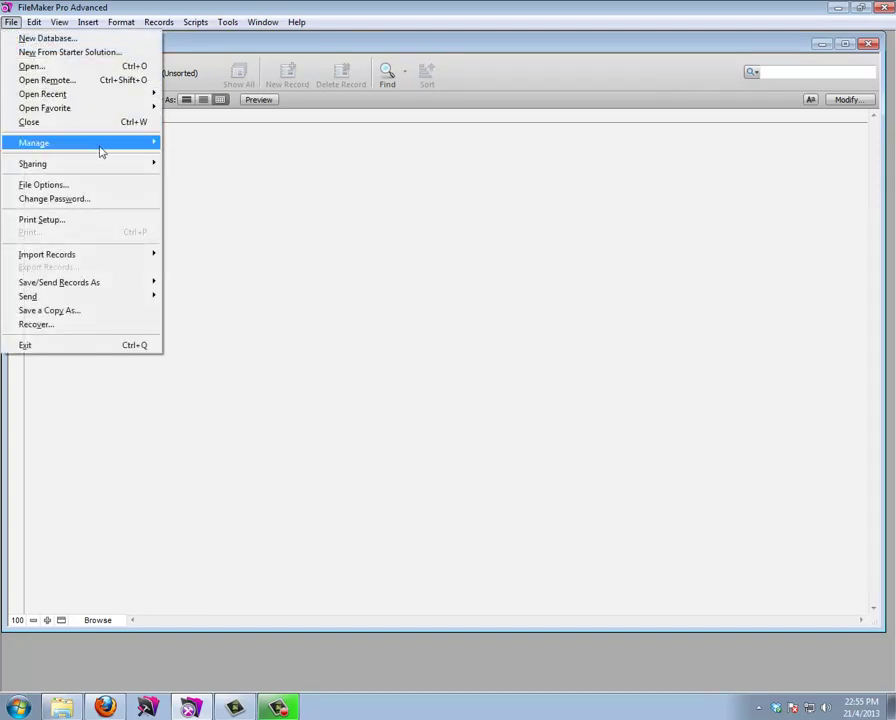
mouse_move(120, 147)
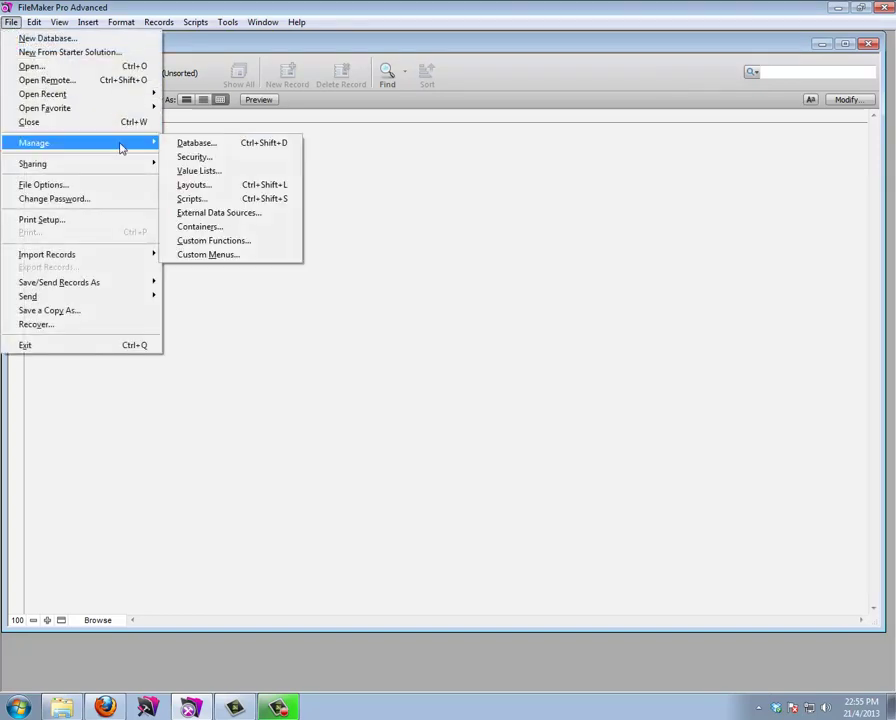
left_click(190, 186)
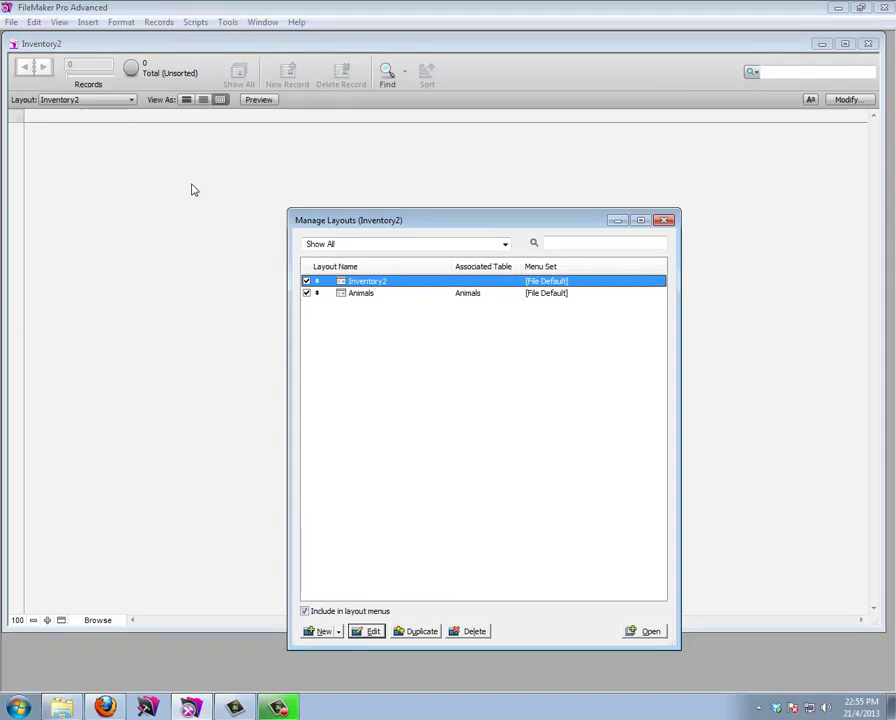
left_click(470, 630)
left_click(524, 457)
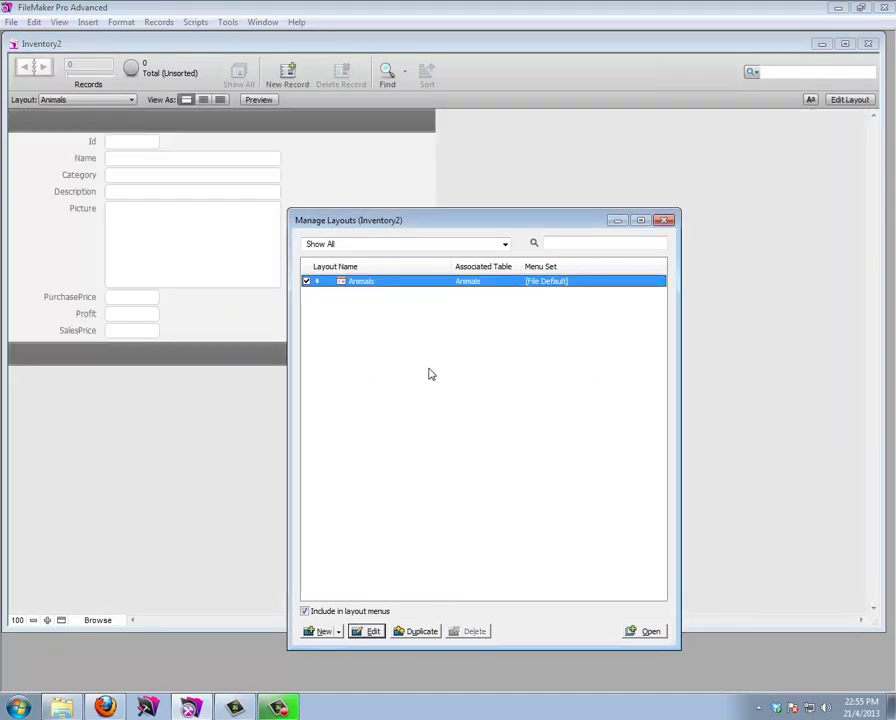
left_click(664, 221)
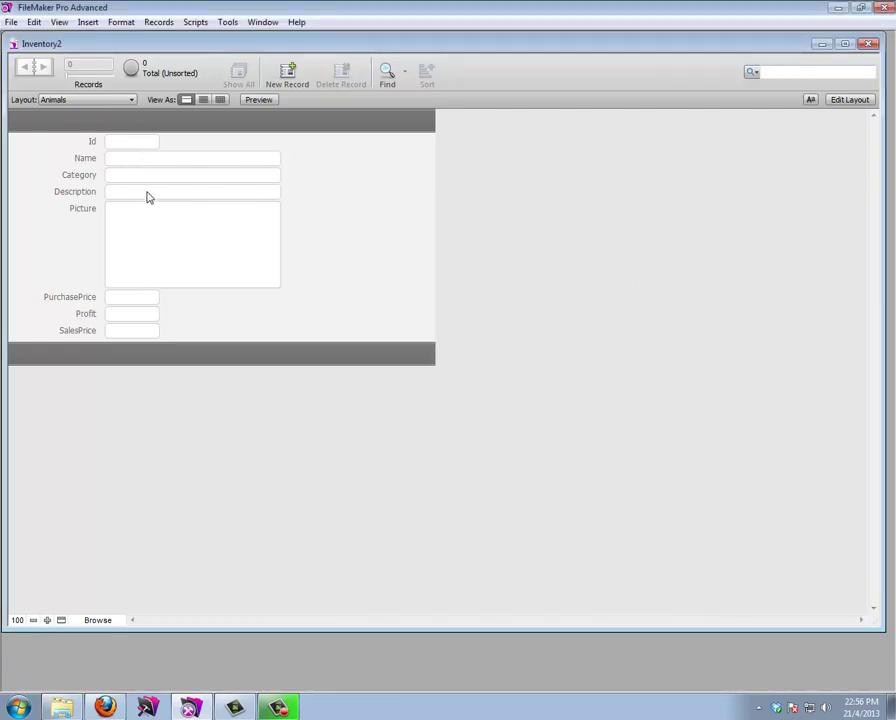
Create a new Animals record and insert the blue bird image from the Animals folder into its Picture field
left_click(286, 72)
right_click(237, 236)
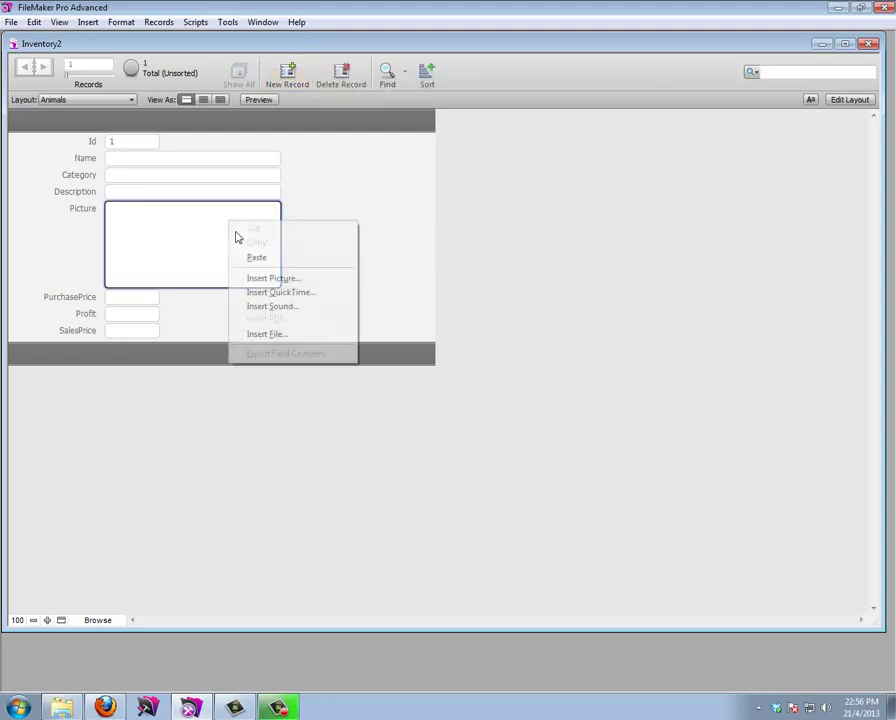
left_click(275, 278)
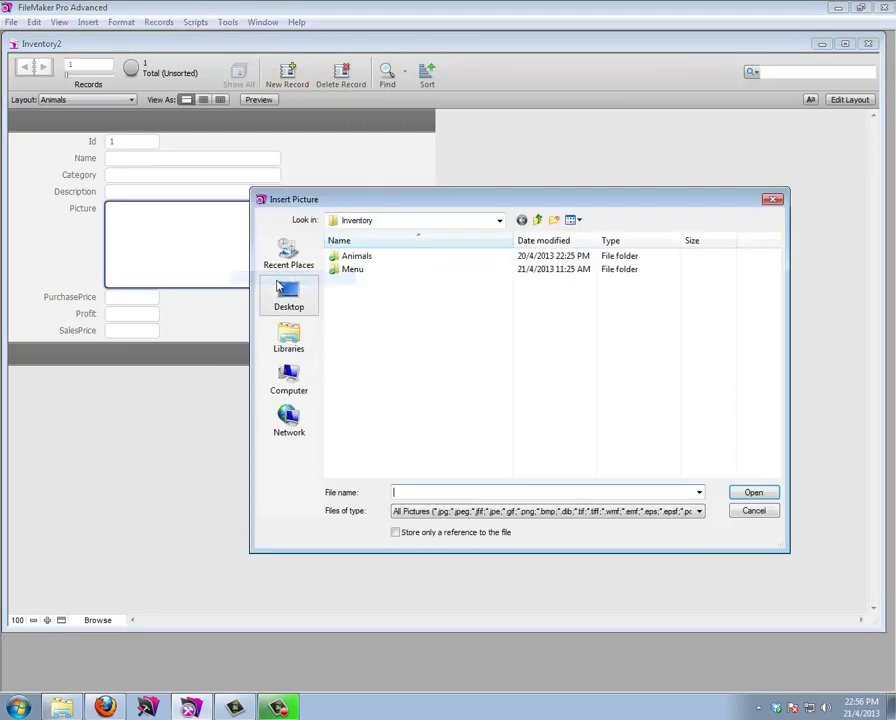
double_click(352, 257)
double_click(362, 262)
left_click(128, 157)
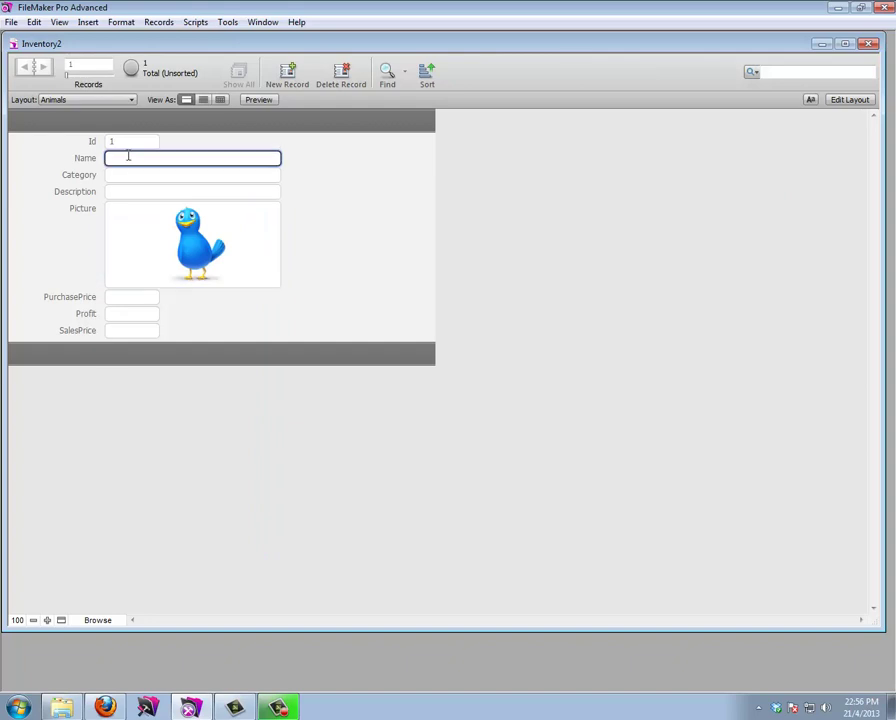
Fill in the bird record with Name Bird, Category Birds and Description "This is a little blue bird"
type("Bird")
left_click(130, 175)
type("Bi")
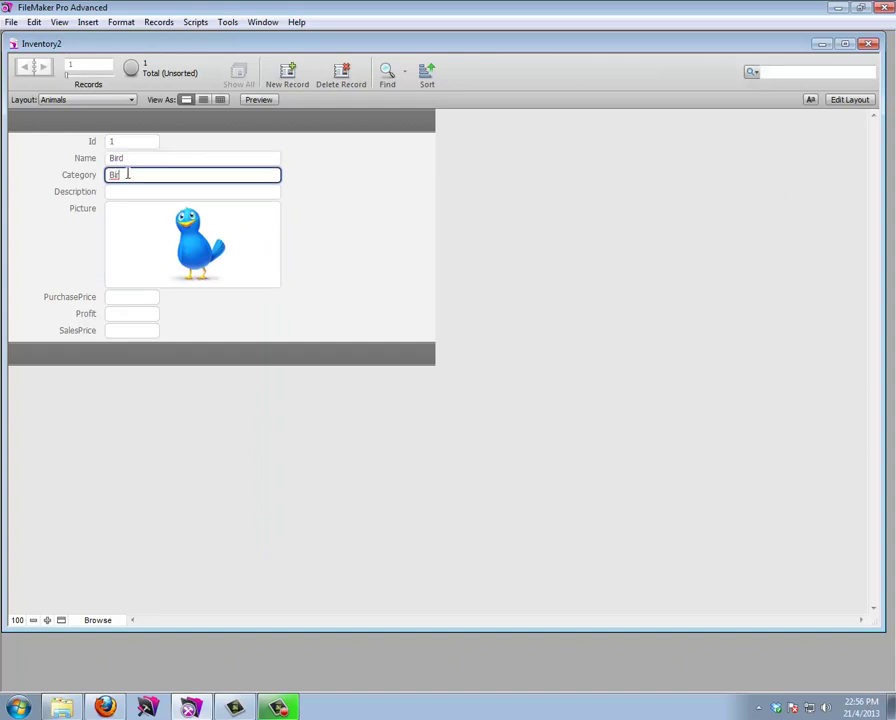
type("rds")
left_click(130, 193)
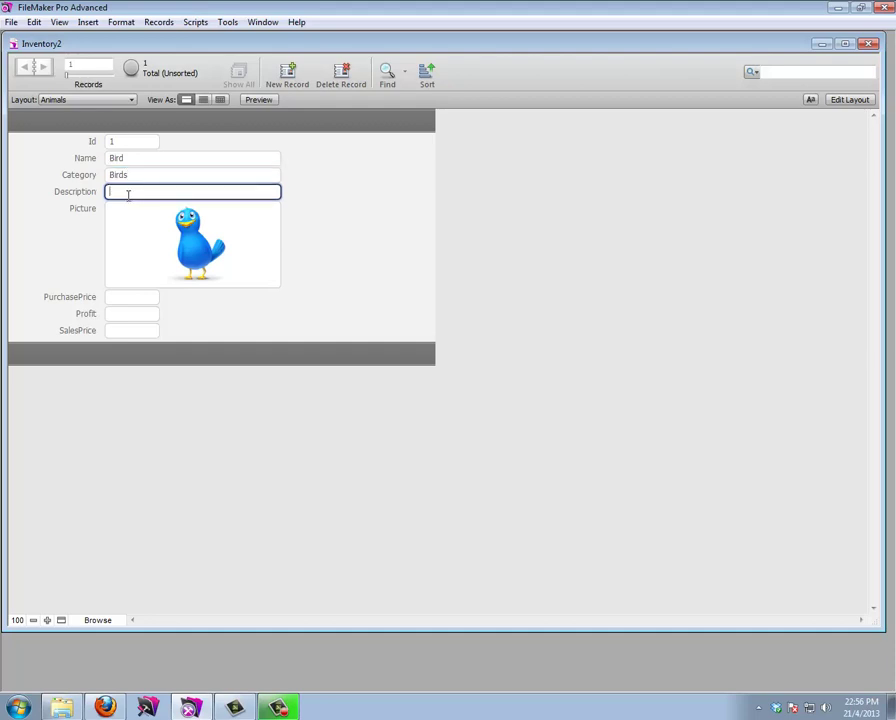
type("This is a little blue bird")
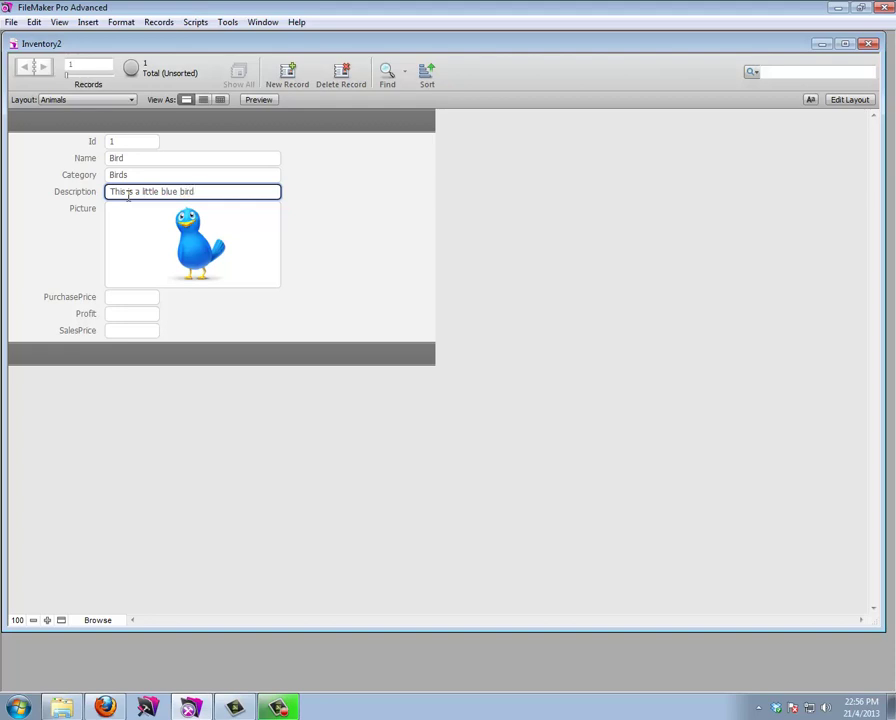
Set the bird record's PurchasePrice to 10 and Profit to 0.2, and commit the values
left_click(138, 296)
type("1")
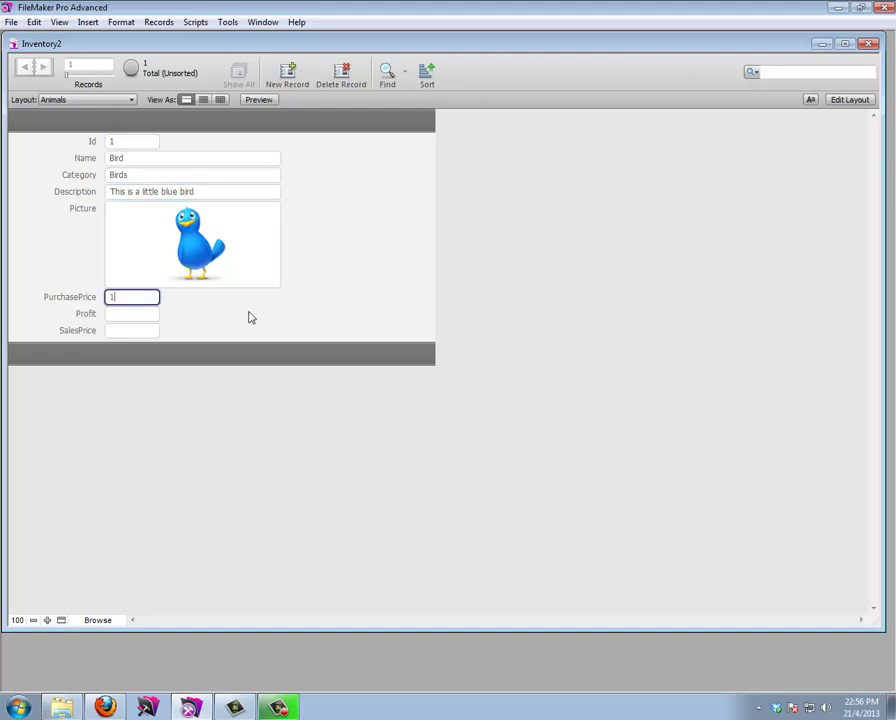
type("0")
left_click(251, 317)
left_click(112, 313)
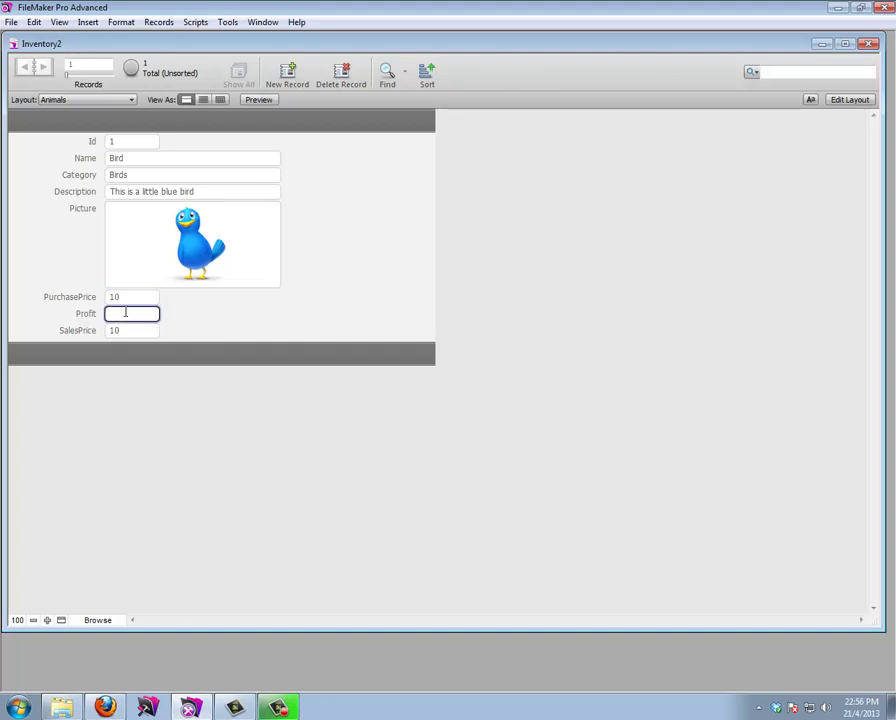
type("2")
left_click(230, 332)
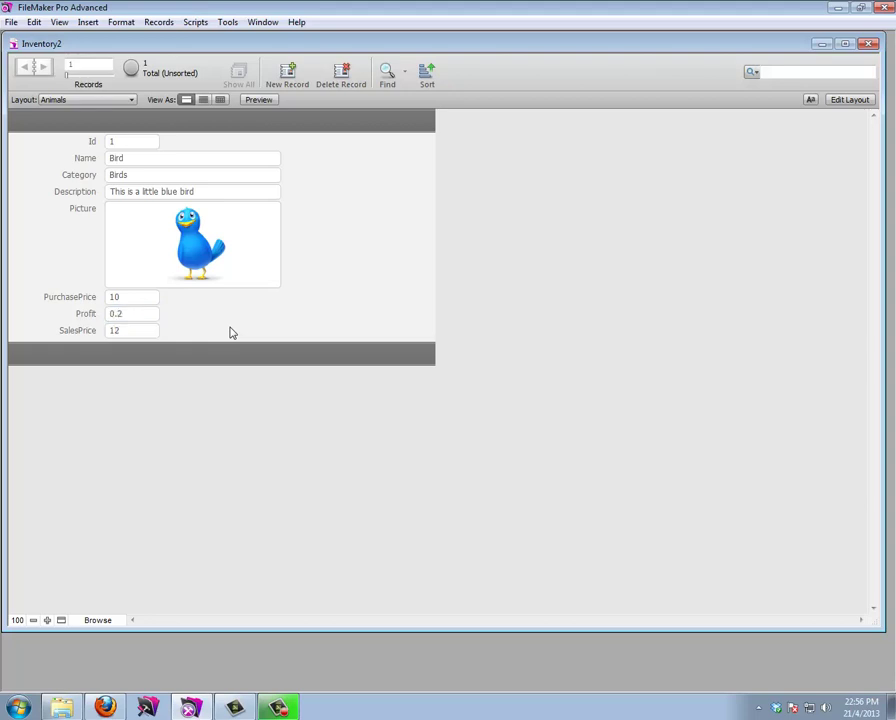
left_click(132, 296)
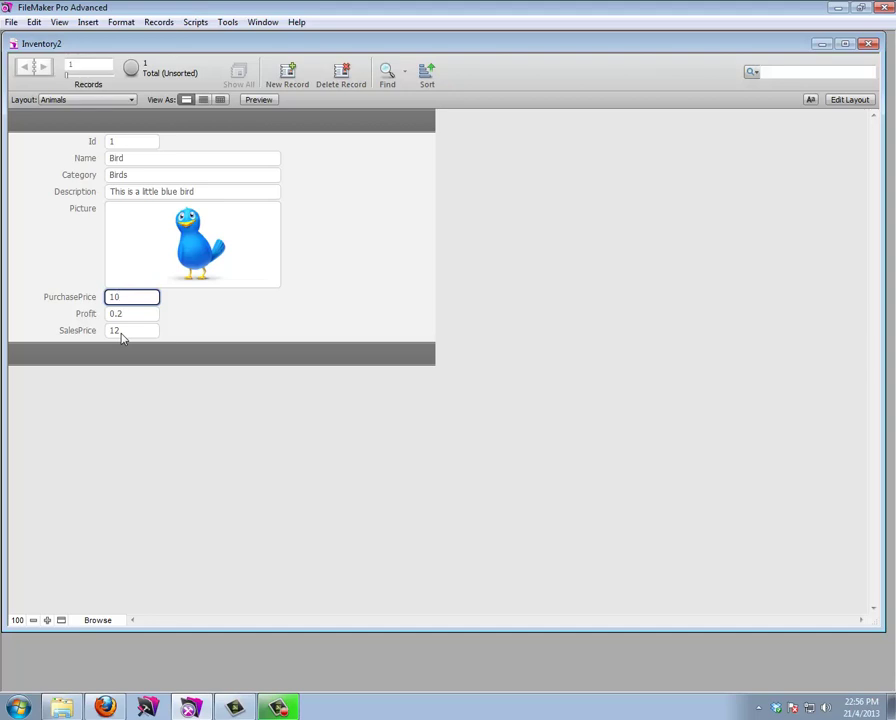
left_click(171, 333)
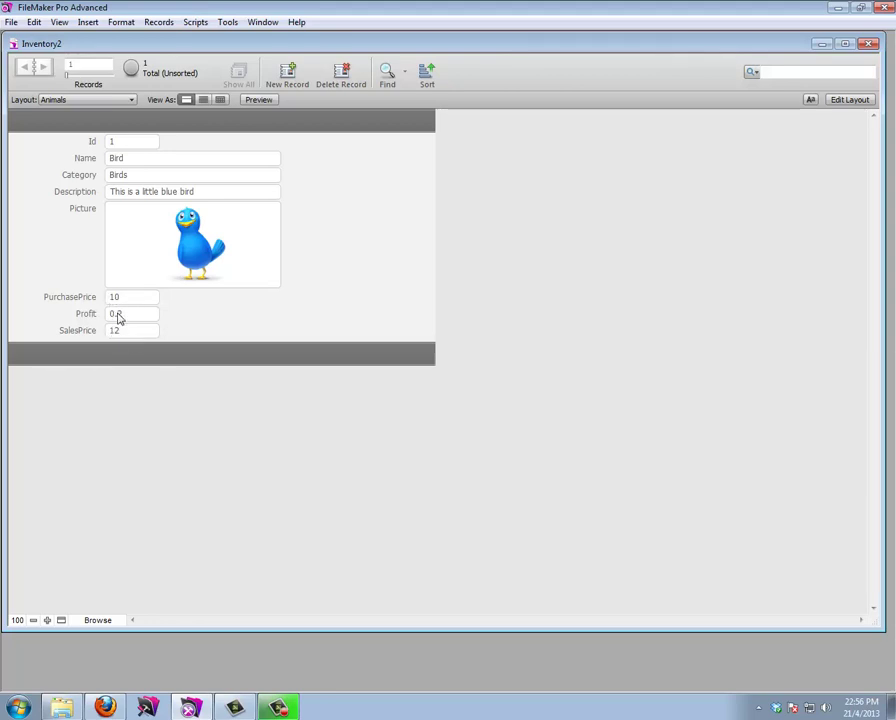
In the Animals layout, format the PurchasePrice and SalesPrice fields as Currency and right-align their text
left_click(846, 100)
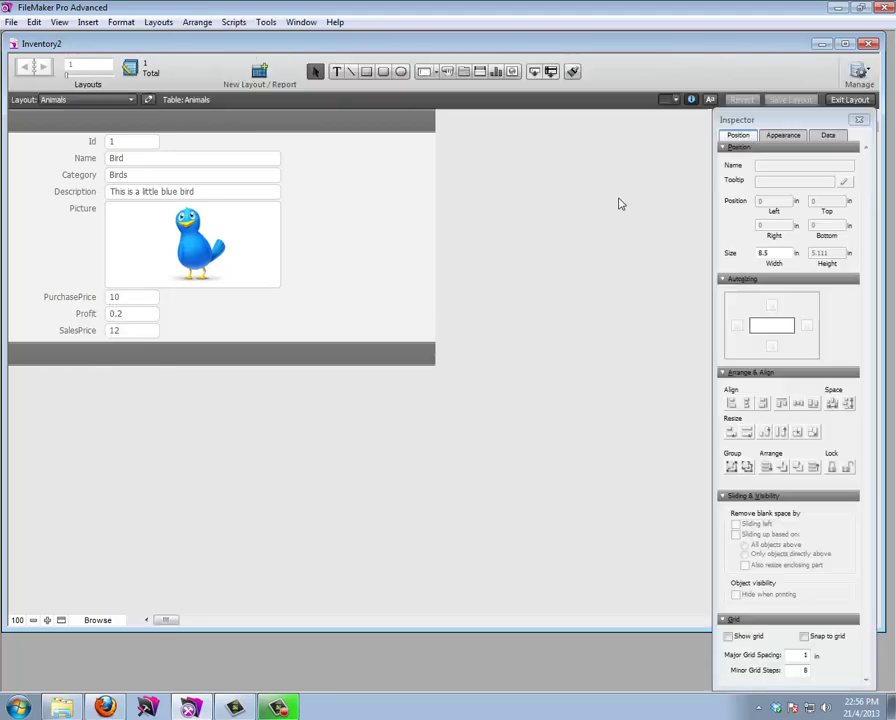
left_click(829, 135)
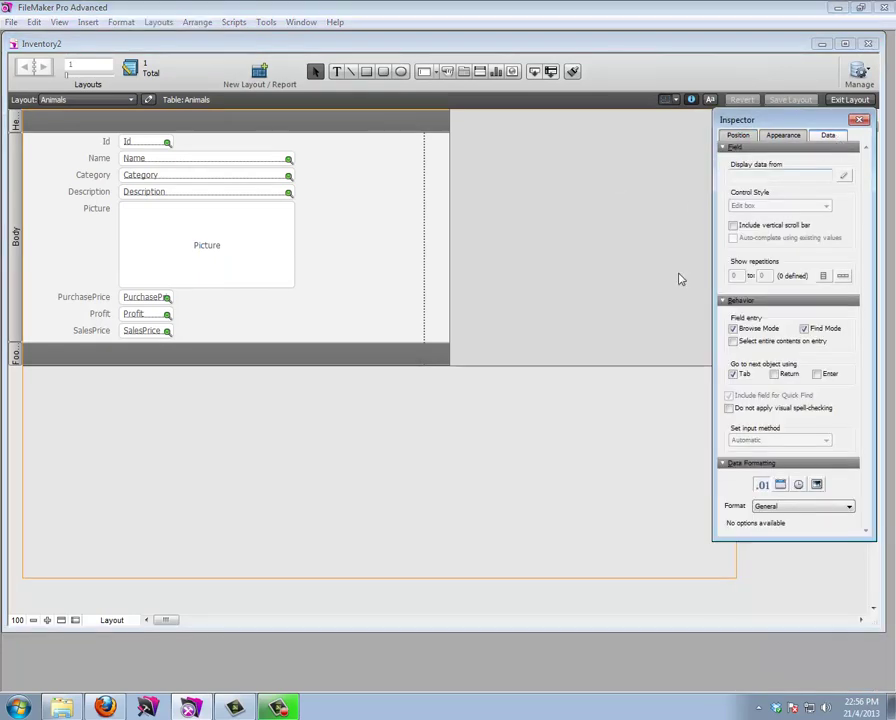
left_click(137, 300)
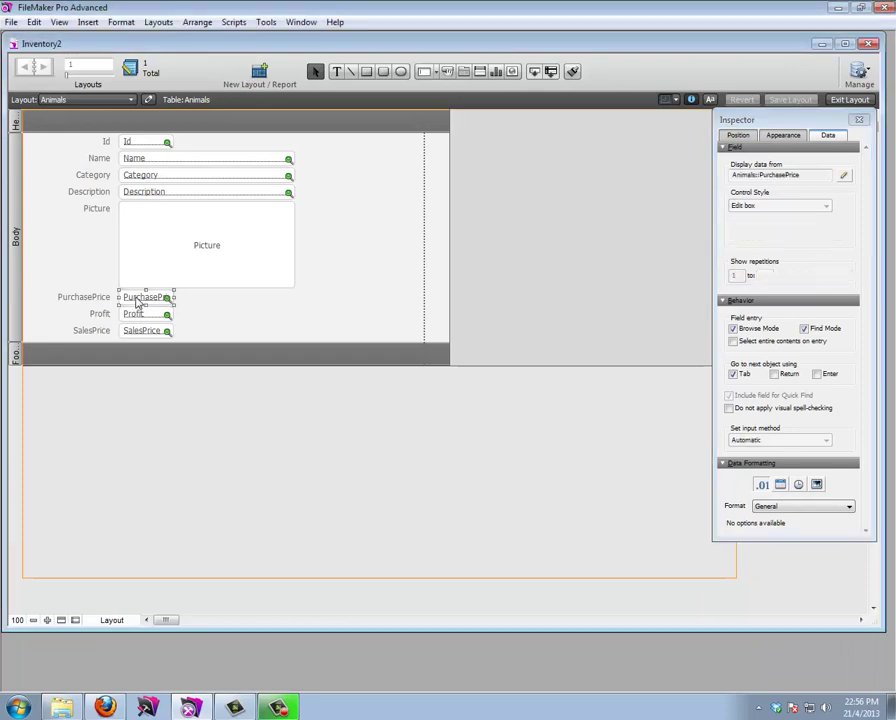
left_click(136, 314, "shift")
left_click(140, 330, "shift")
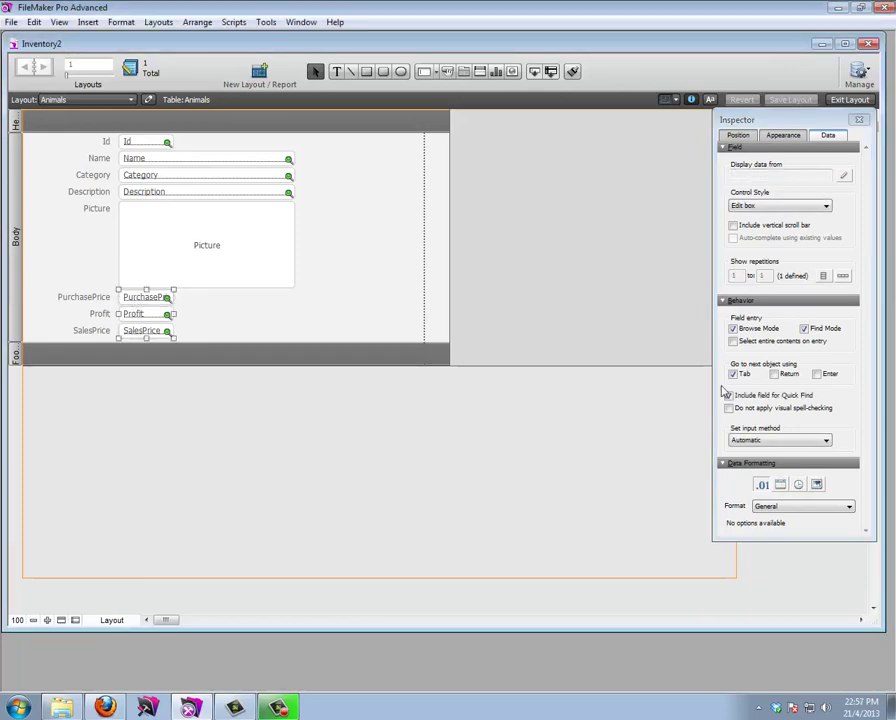
left_click(801, 506)
left_click(797, 551)
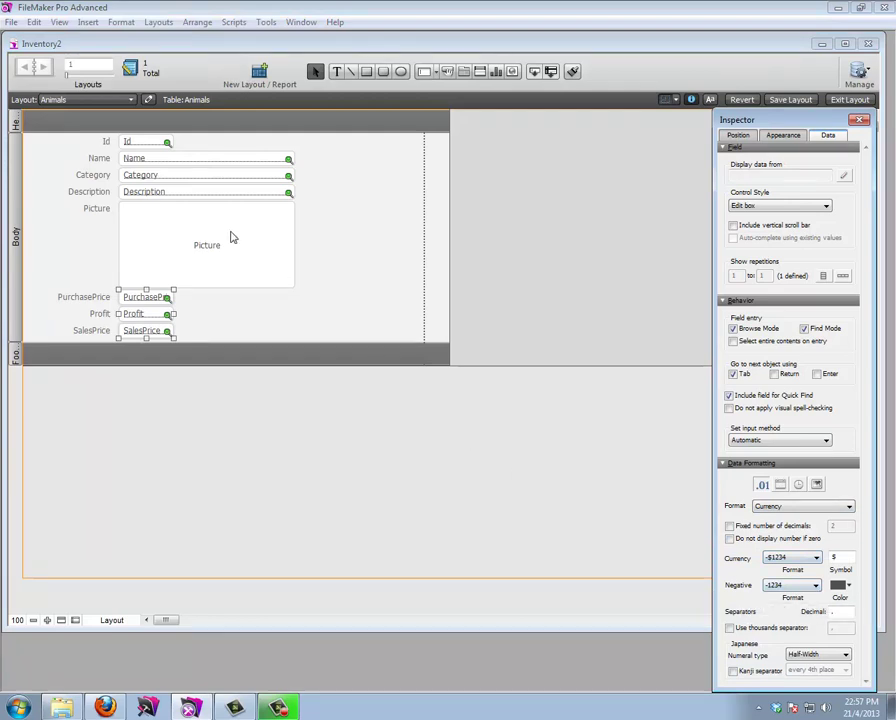
left_click(710, 99)
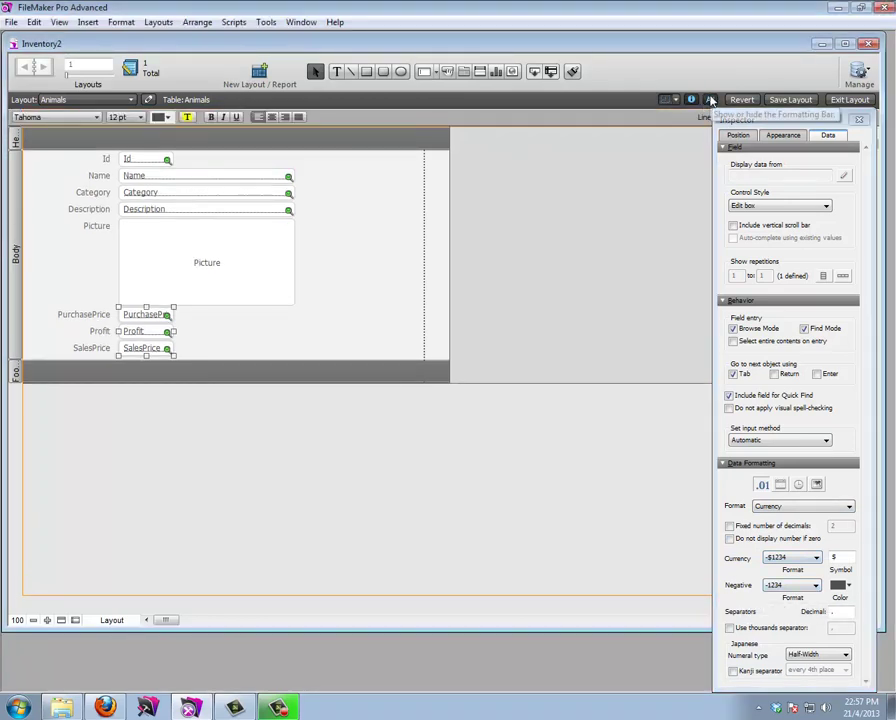
left_click(285, 117)
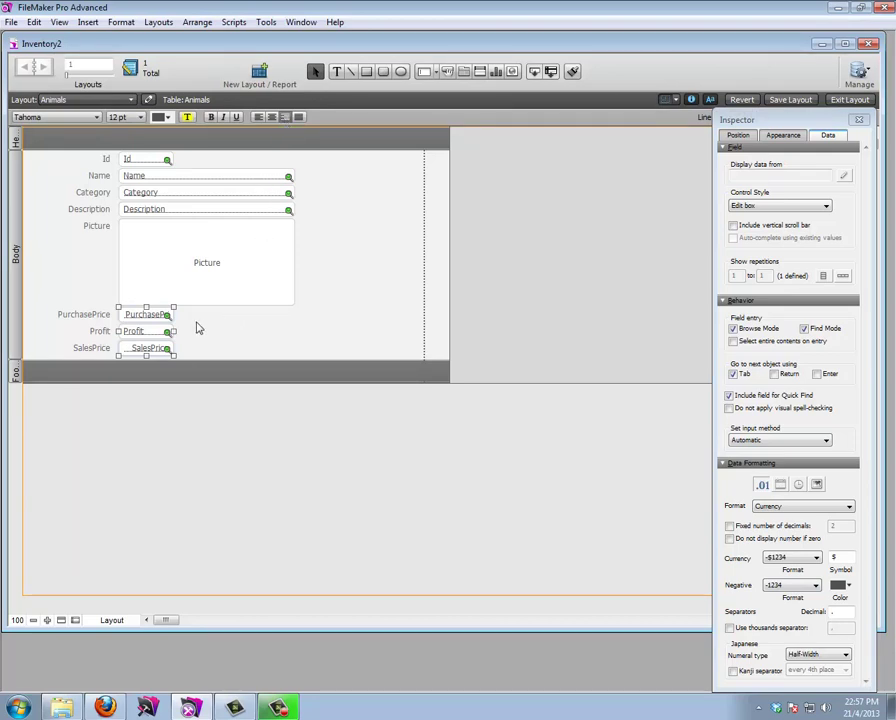
Right-align the Profit field, format it as Percent, and return the Animals layout to Browse mode
left_click(158, 332)
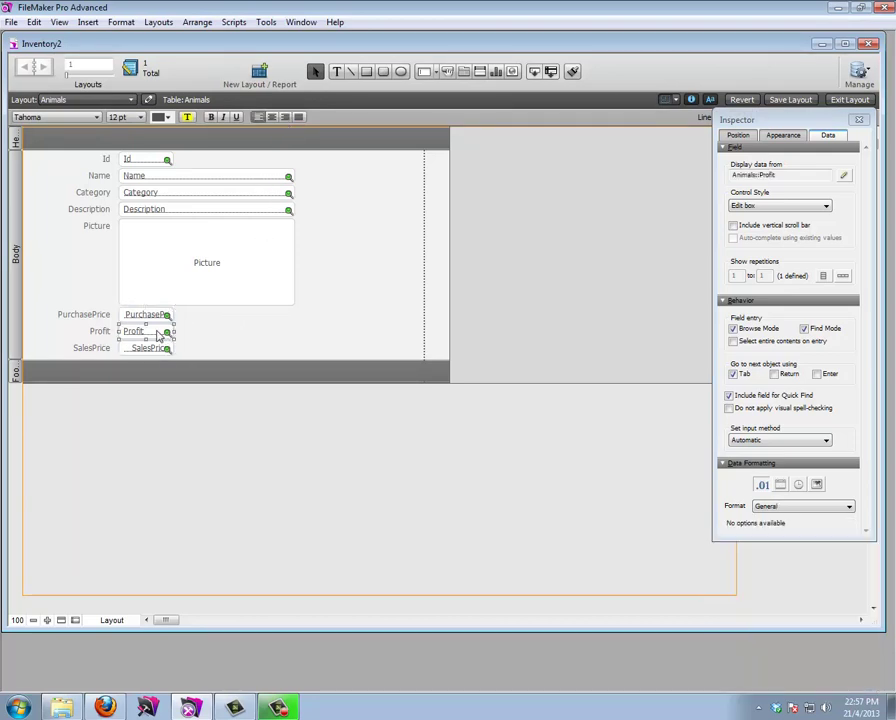
left_click(285, 117)
left_click(800, 506)
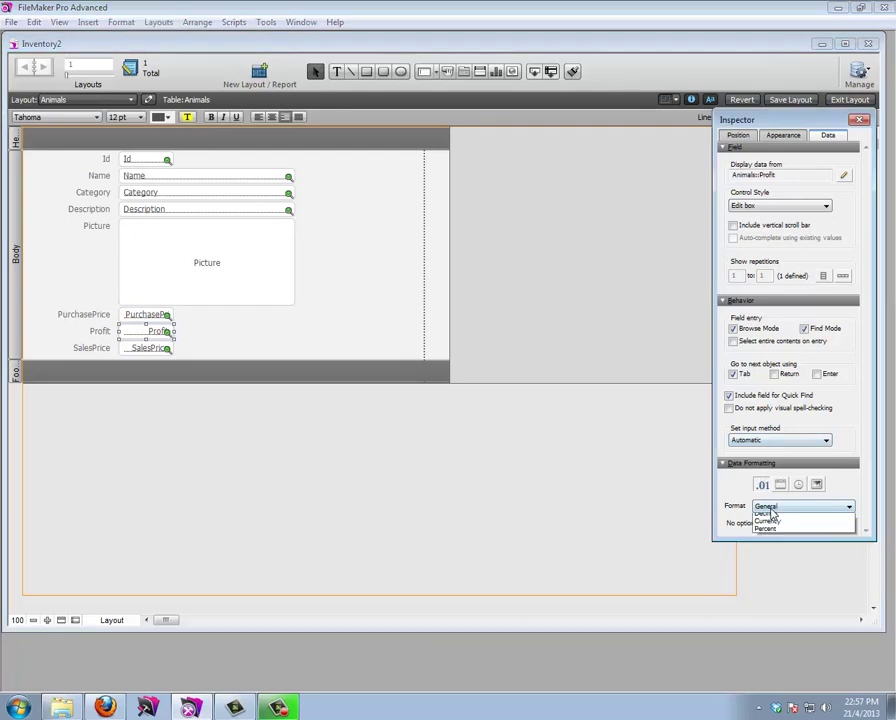
left_click(780, 560)
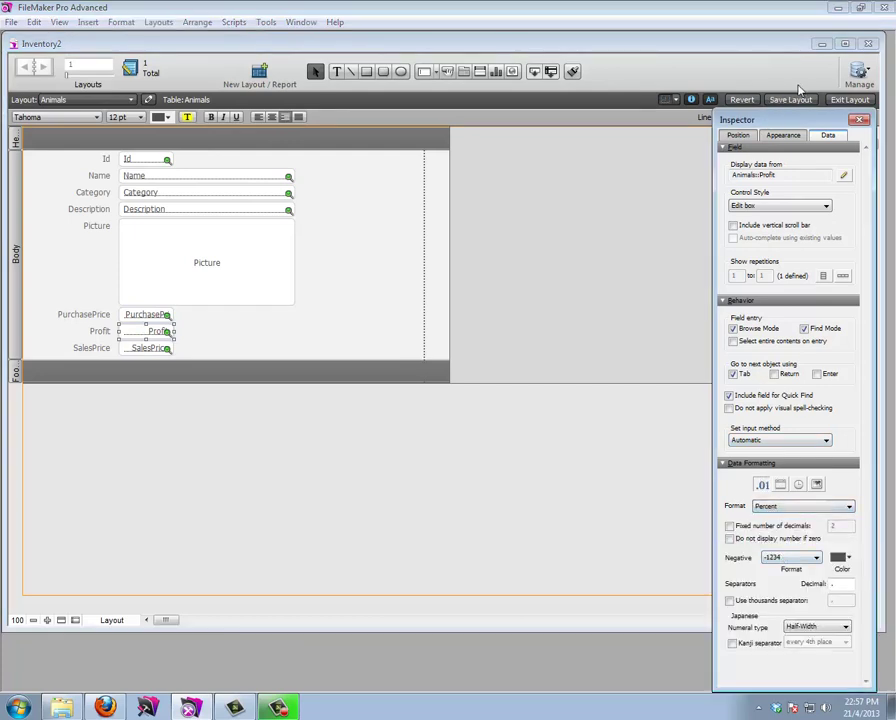
left_click(849, 99)
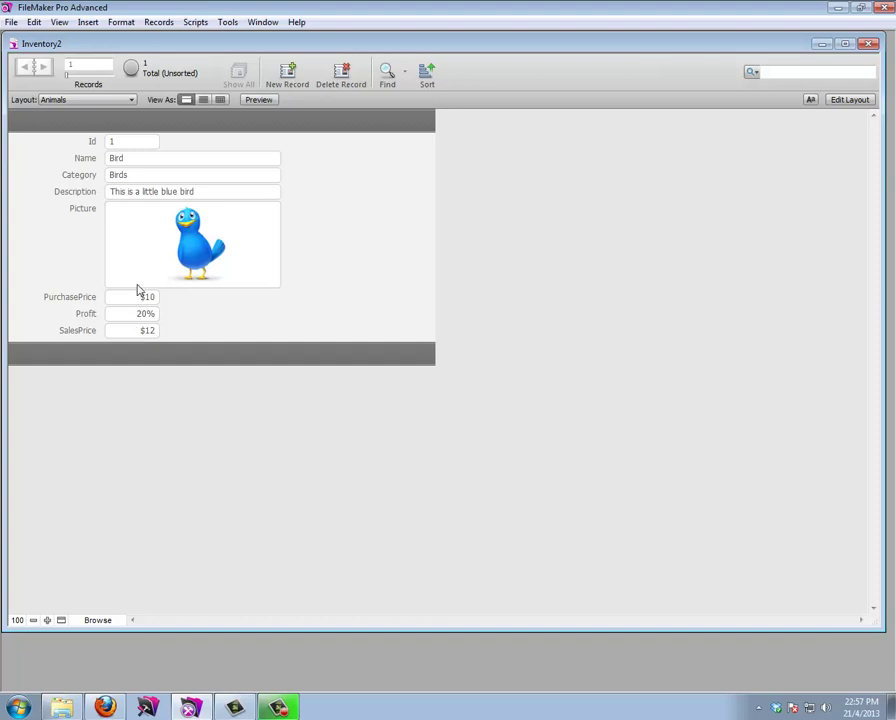
View the Animals record as a table and return to the form view
left_click(137, 158)
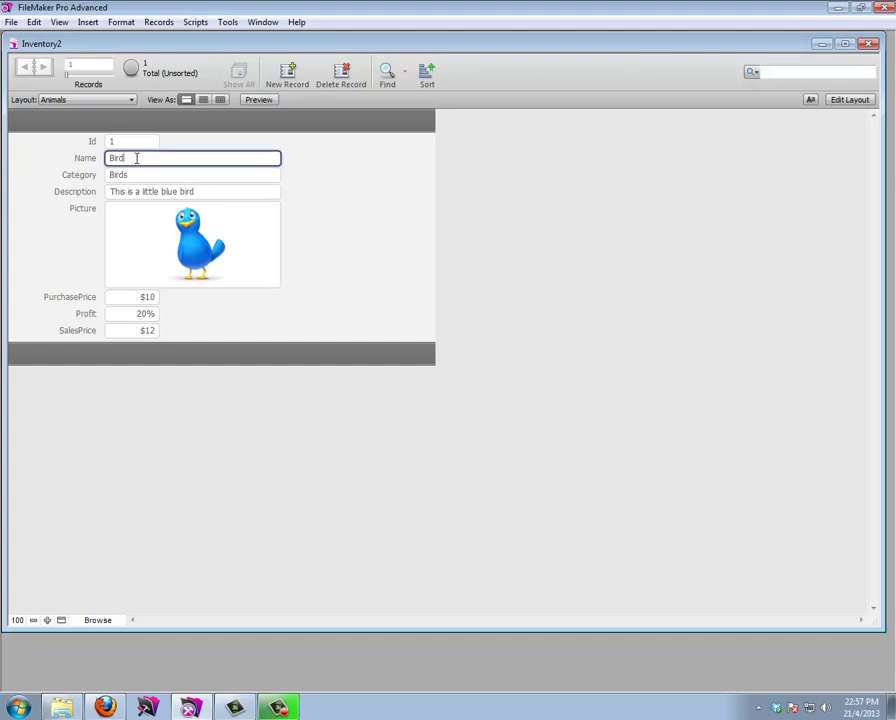
left_click(44, 161)
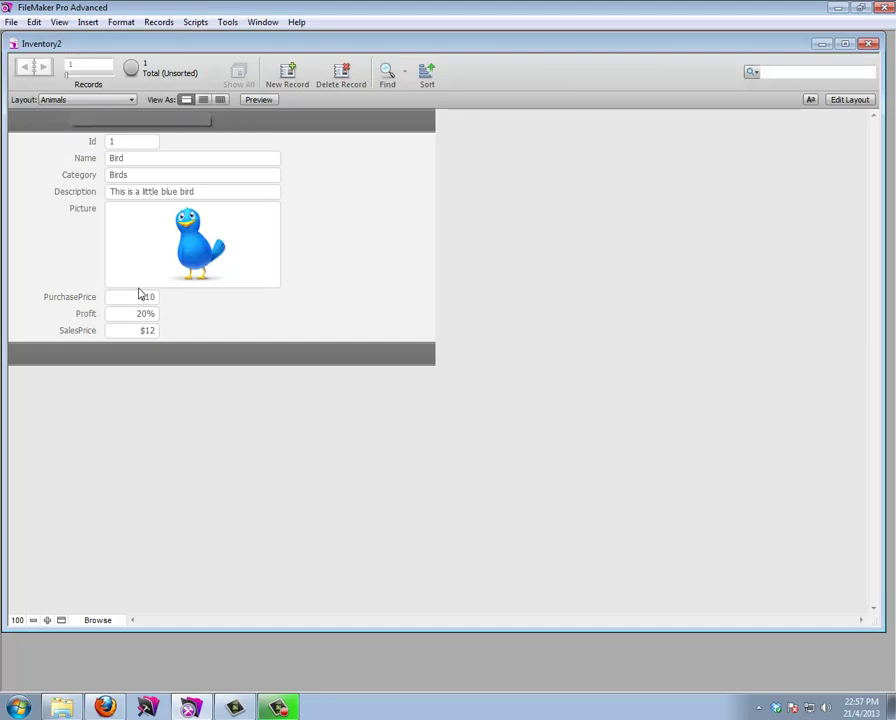
left_click(220, 100)
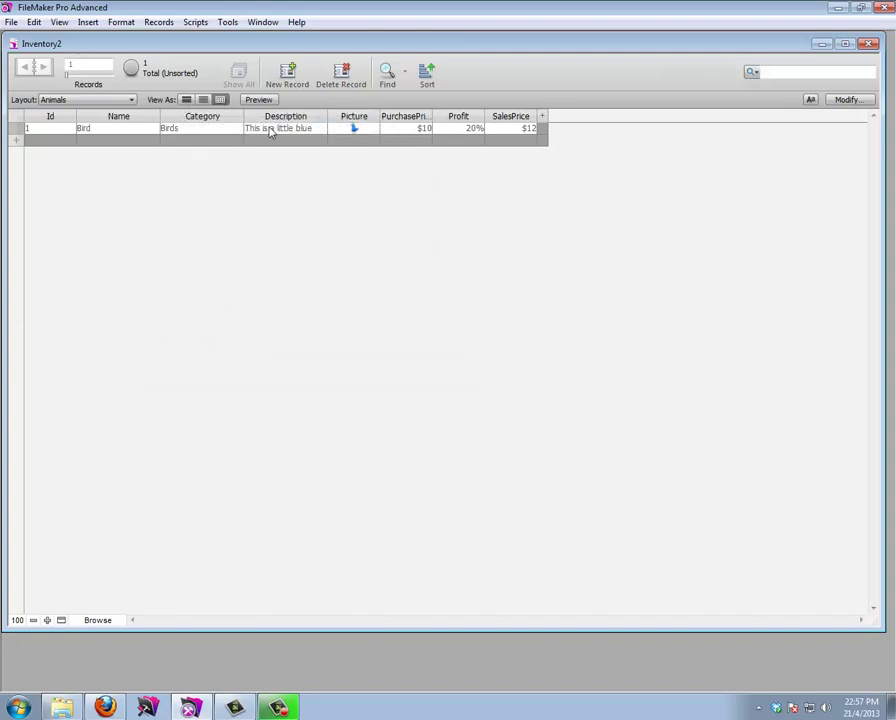
left_click(187, 100)
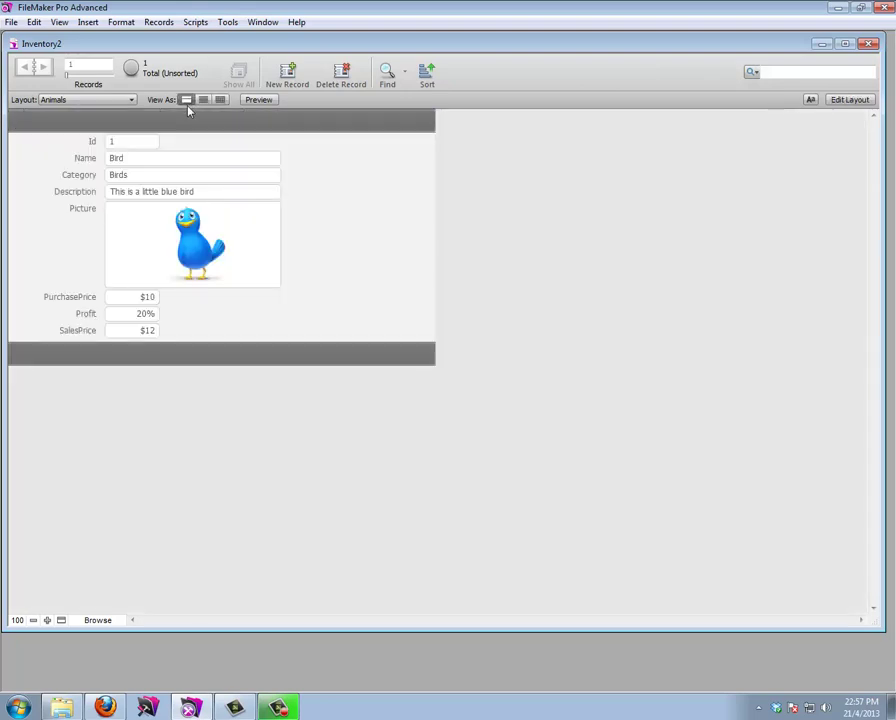
Start a new Standard form layout named LayAnimals from the Animals table, including every field except Id
left_click(851, 100)
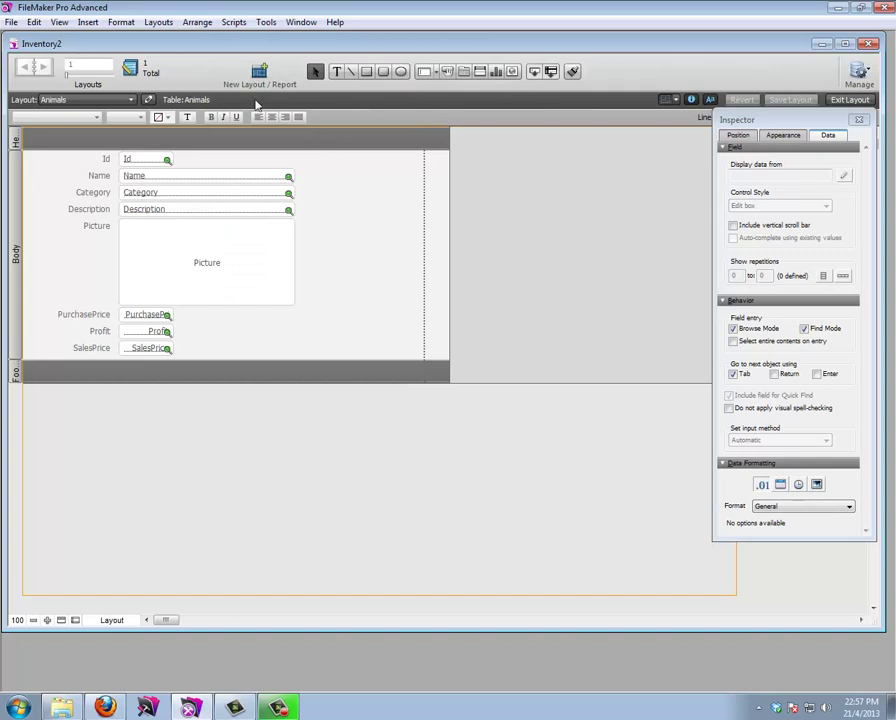
left_click(259, 76)
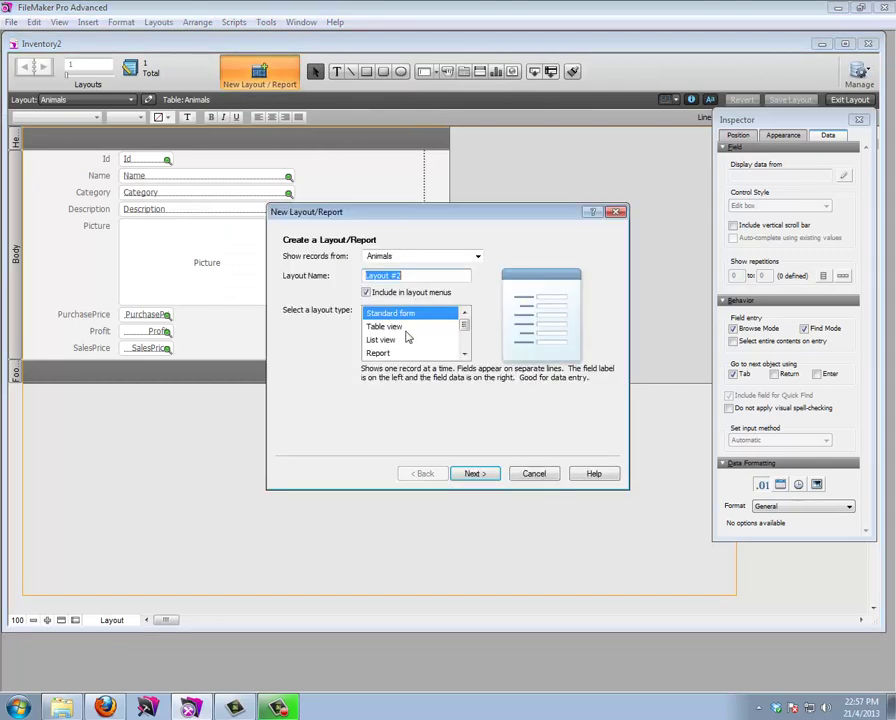
type("LayAnimals")
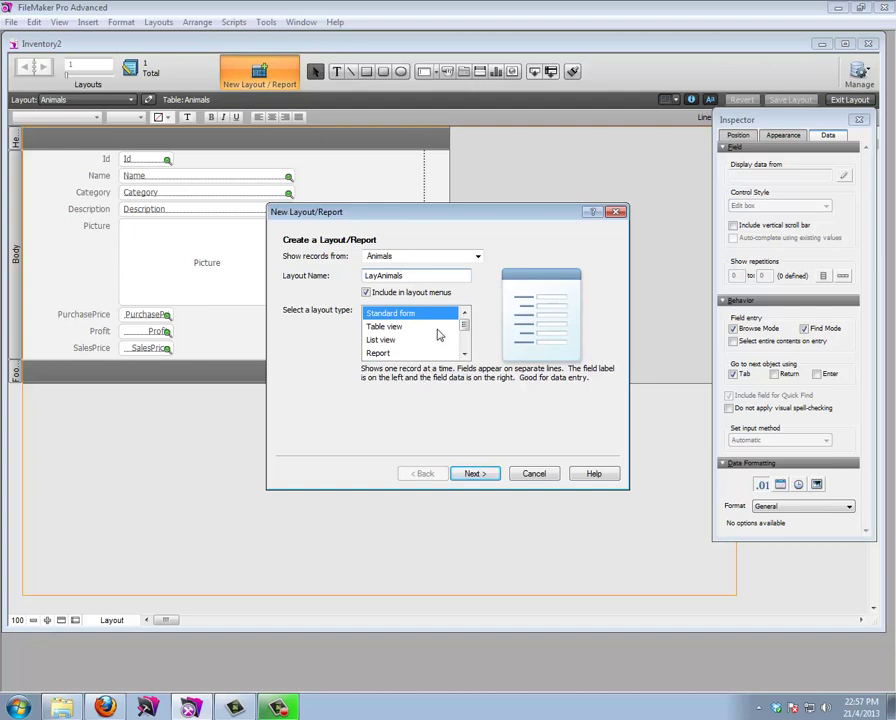
left_click(472, 474)
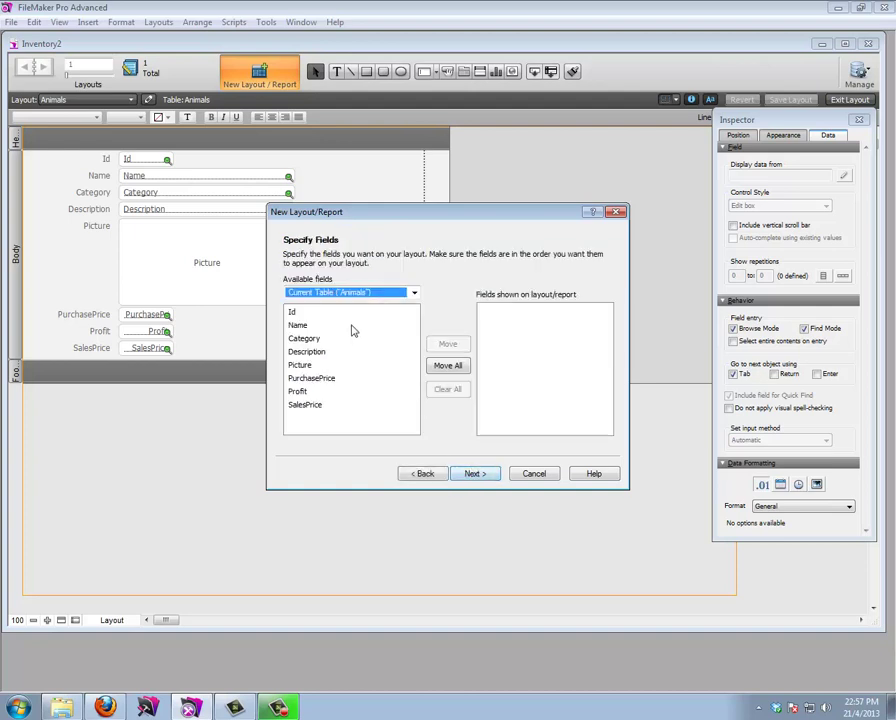
left_click(448, 366)
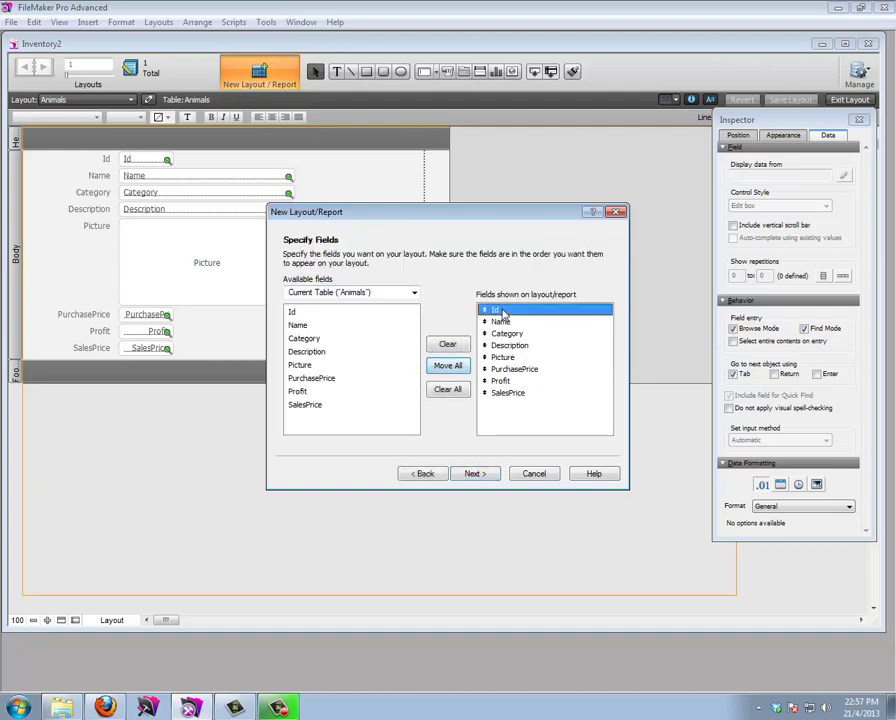
left_click(448, 345)
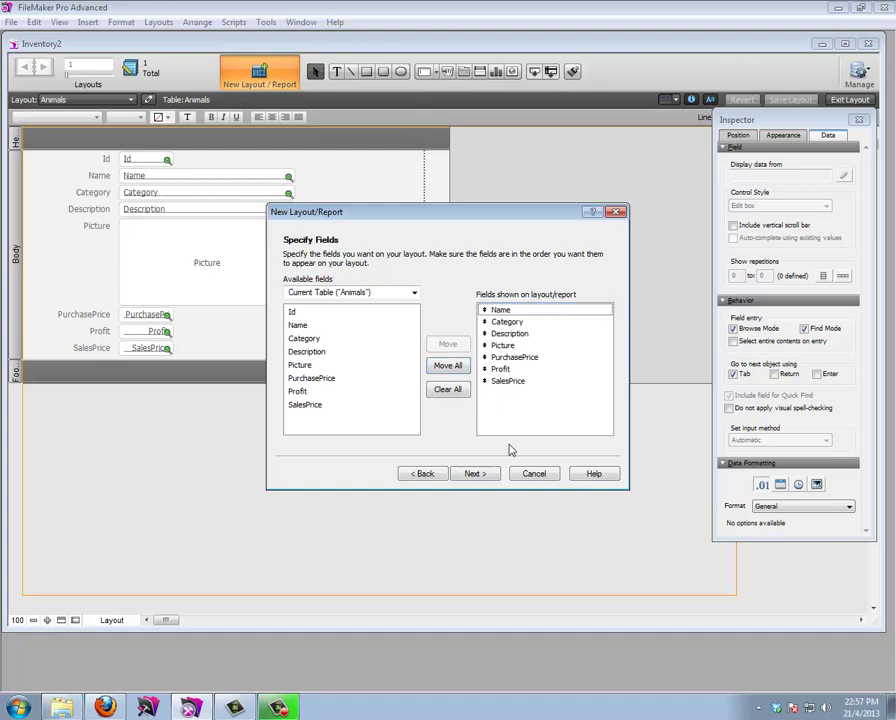
left_click(486, 478)
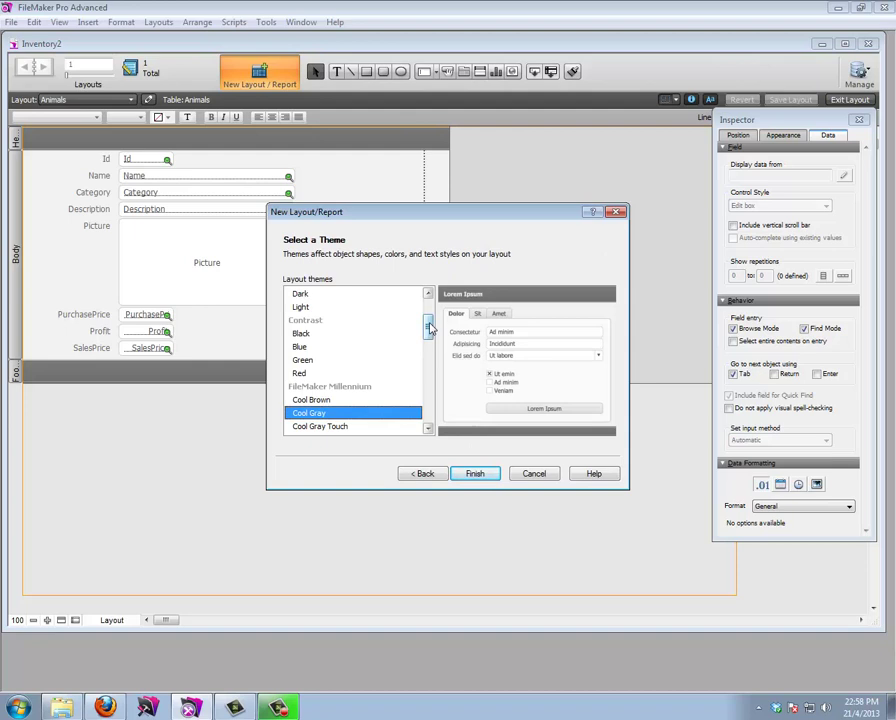
Finish the LayAnimals layout with the River theme and show it in Browse mode
left_click_drag(430, 328, 428, 402)
left_click(301, 373)
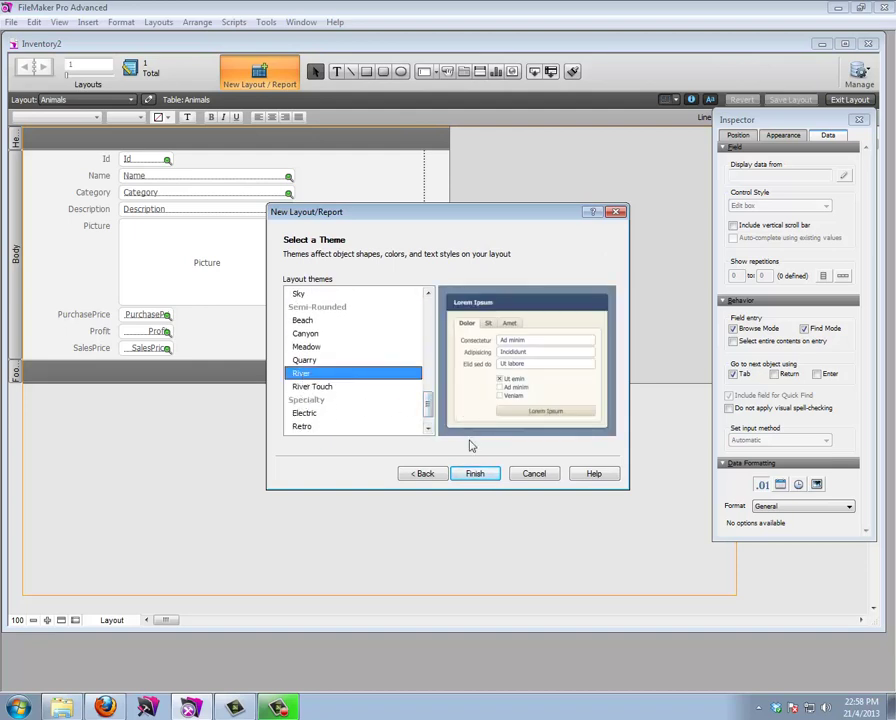
left_click(475, 473)
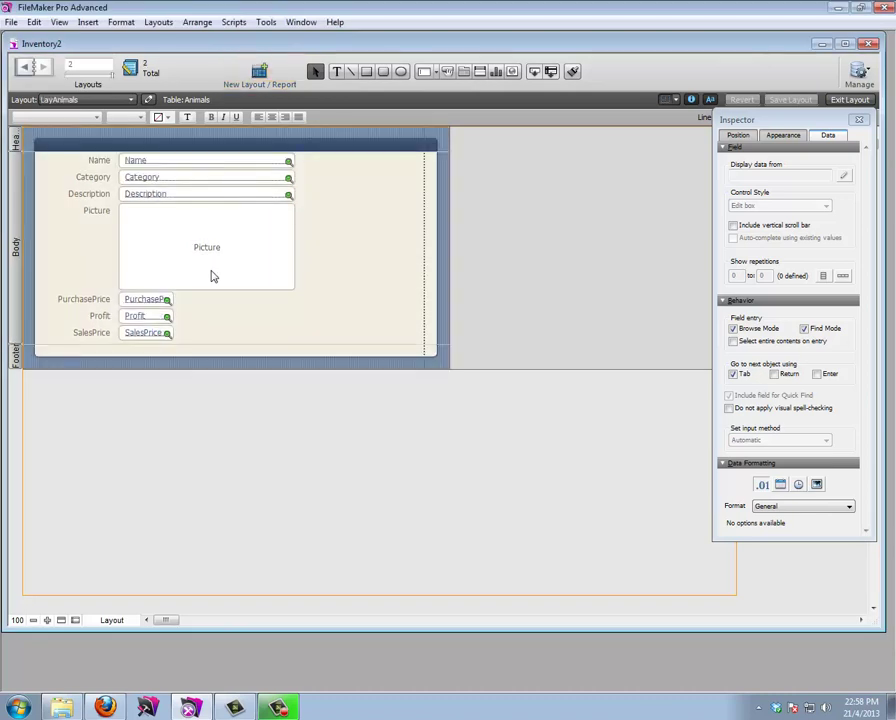
left_click(848, 99)
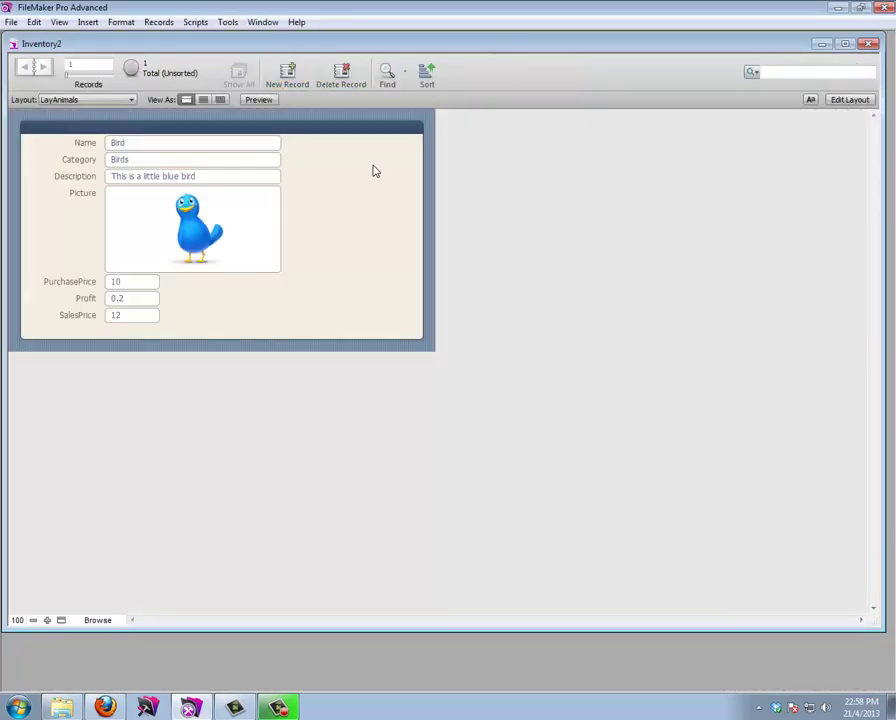
Switch back to the Animals layout and display its records in table view
left_click(68, 99)
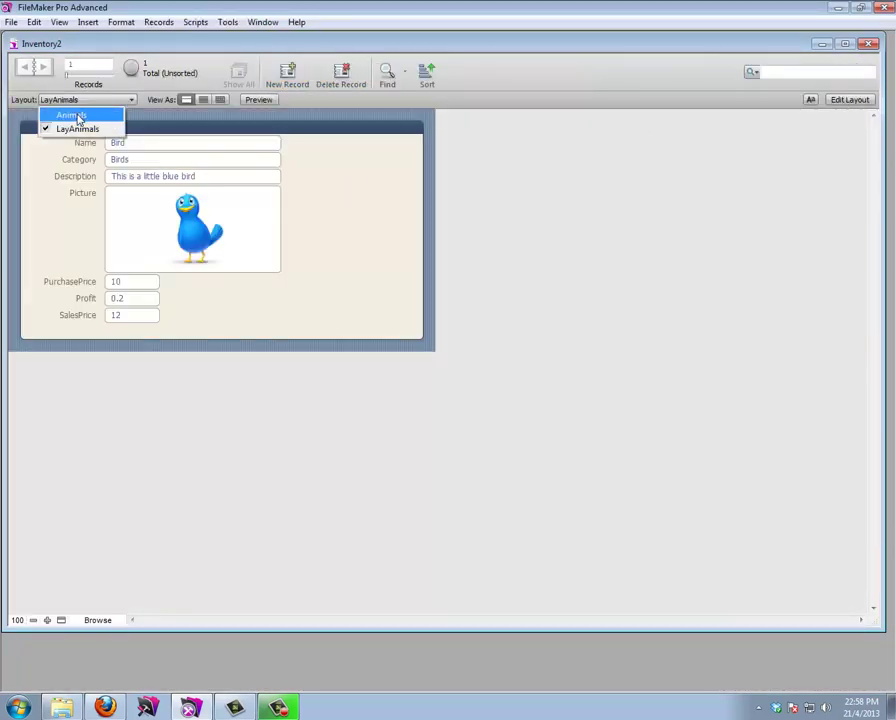
left_click(79, 118)
left_click(220, 100)
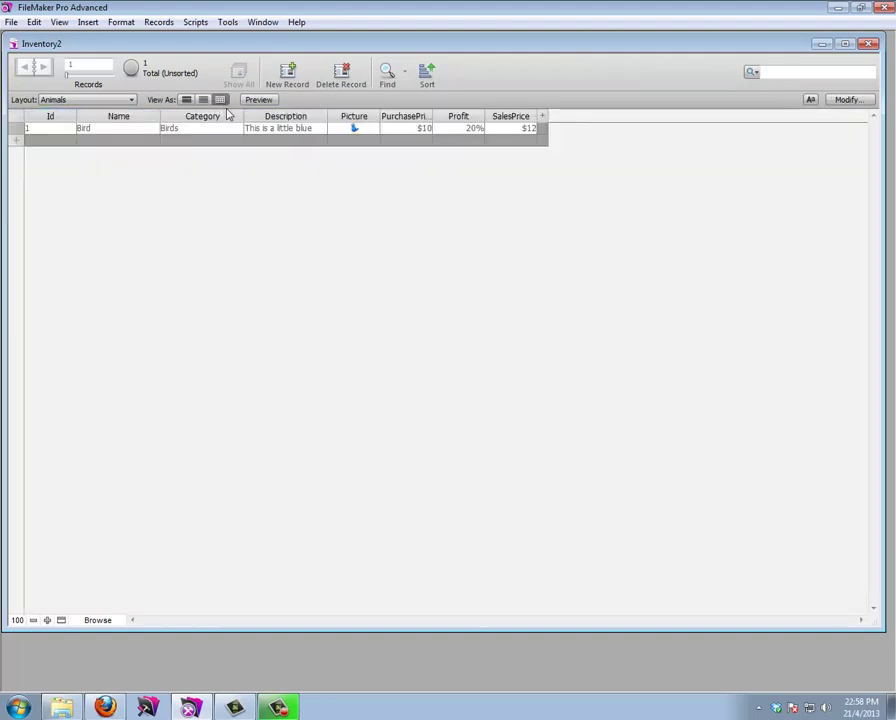
Open the LayAnimals layout for editing and right-align the PurchasePrice, Profit and SalesPrice fields
left_click(90, 100)
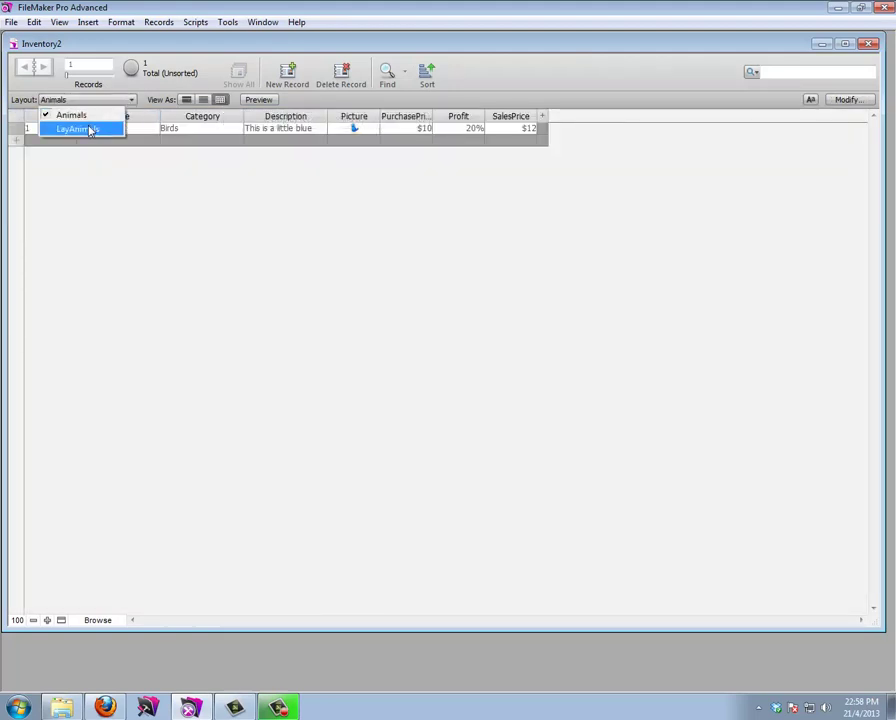
left_click(88, 131)
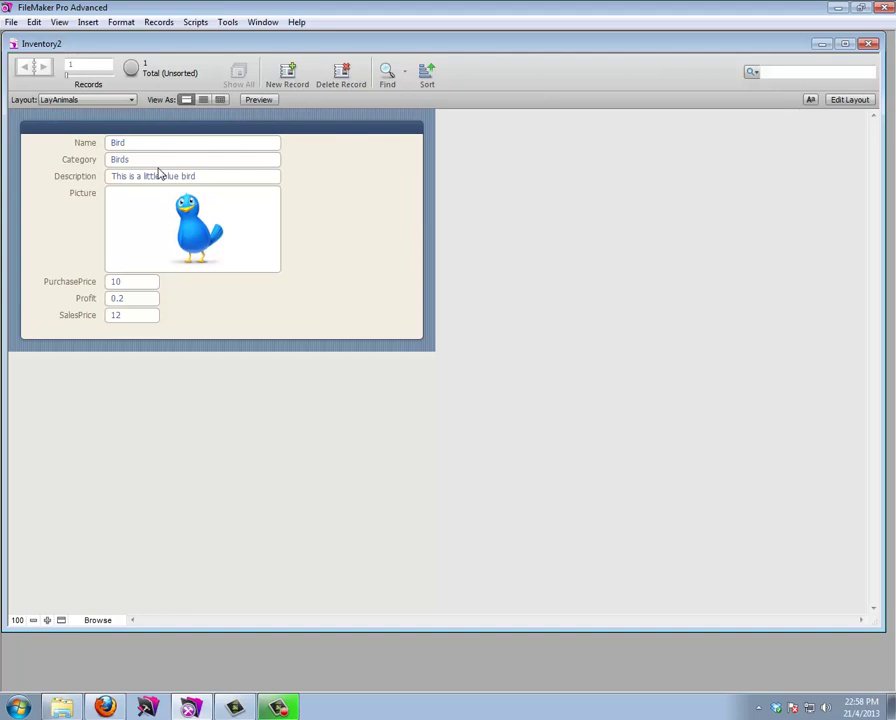
left_click(850, 101)
left_click(147, 302)
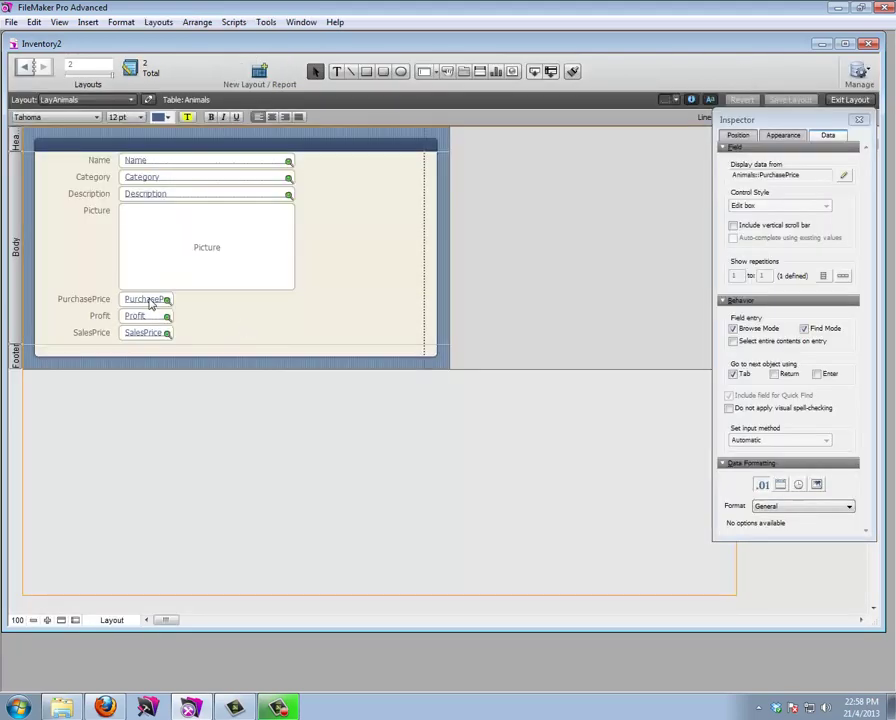
left_click(152, 316, "shift")
left_click(157, 333, "shift")
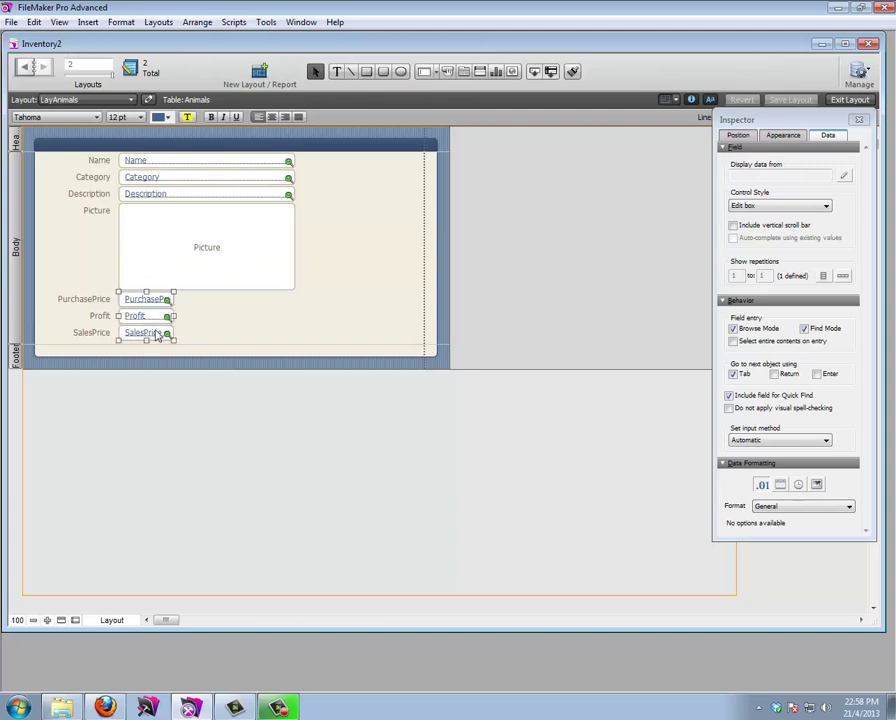
left_click(297, 117)
left_click(312, 244)
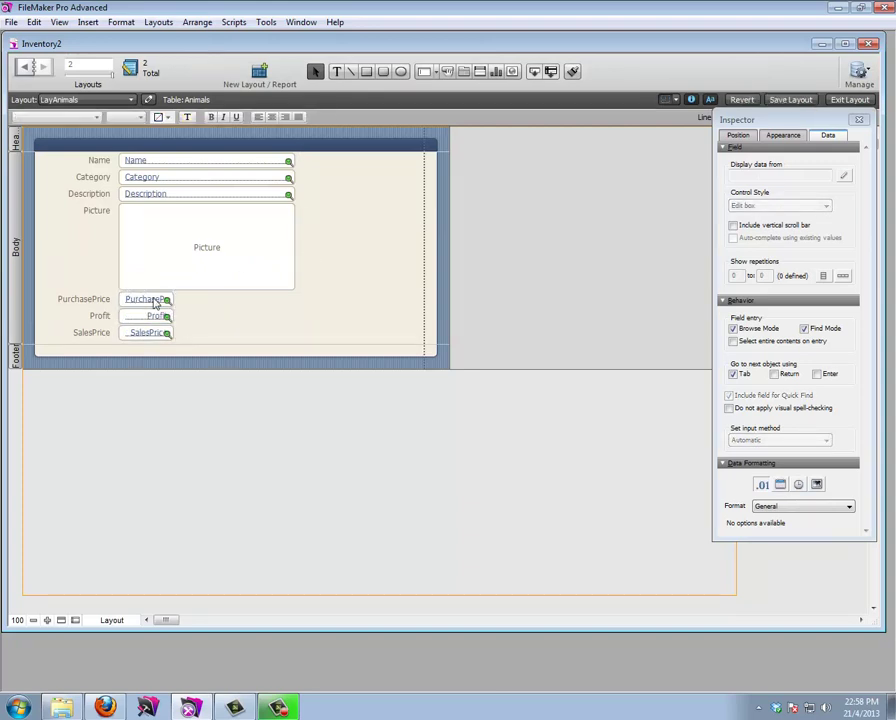
Apply the Currency number format to the PurchasePrice, Profit and SalesPrice fields together
left_click(155, 303)
left_click(152, 316, "shift")
left_click(152, 333, "shift")
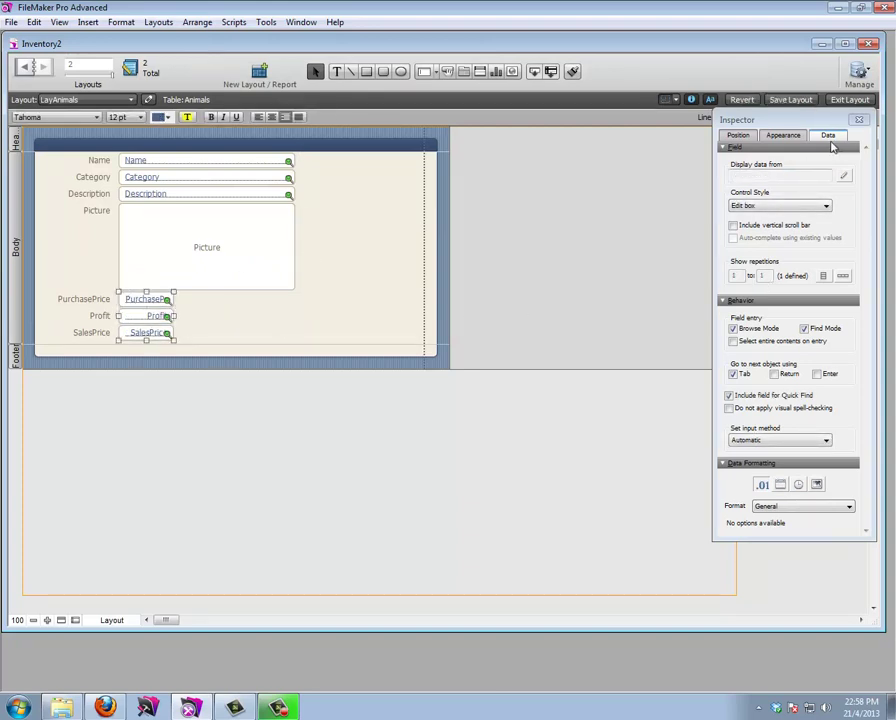
left_click(820, 507)
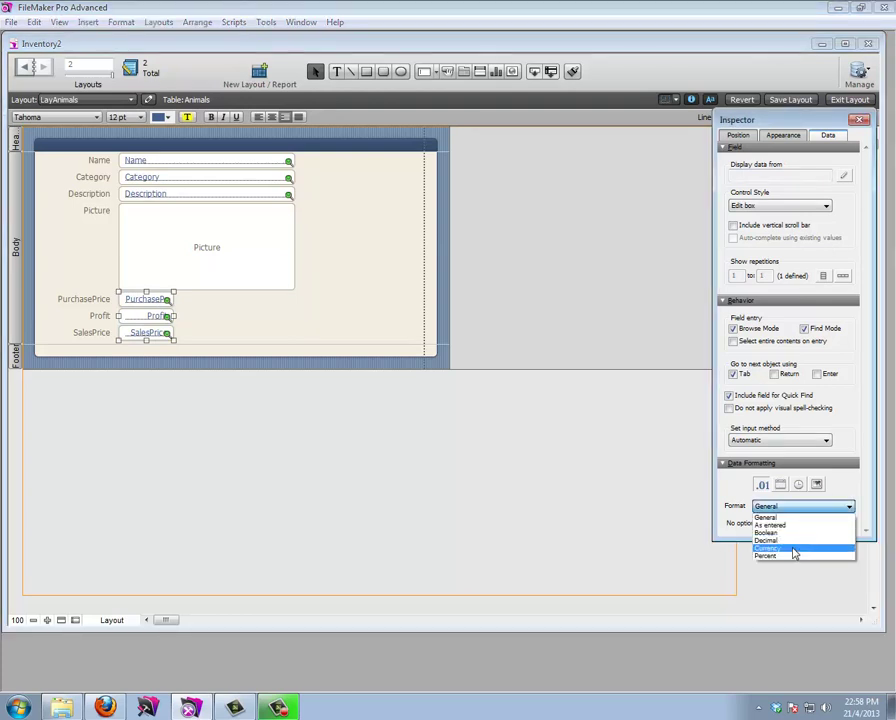
left_click(792, 549)
Change the Profit field's number format to Percent and return to Browse mode
left_click(150, 316)
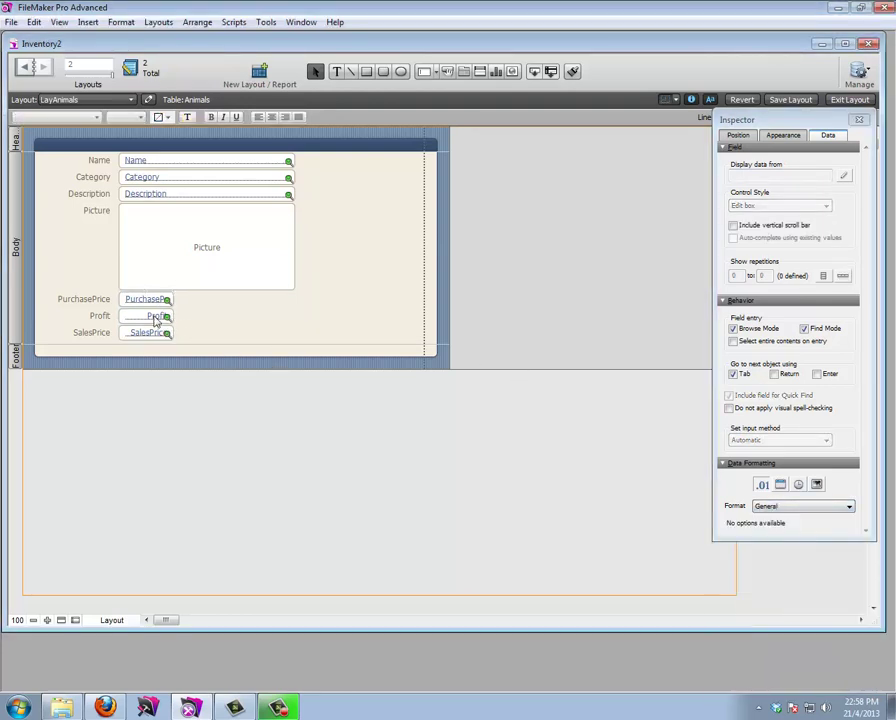
left_click(766, 508)
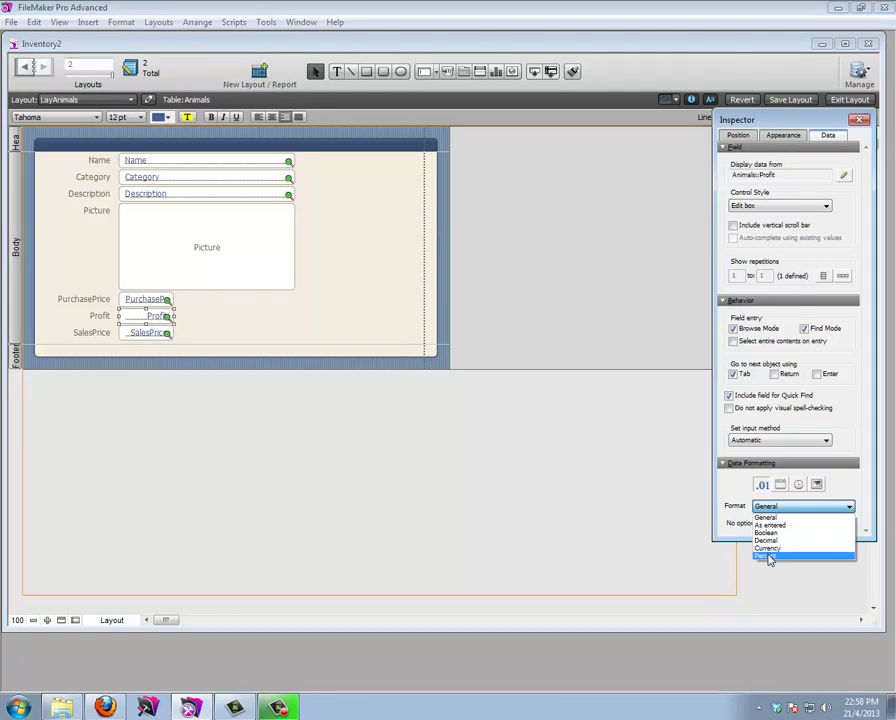
left_click(770, 557)
key("ctrl+b")
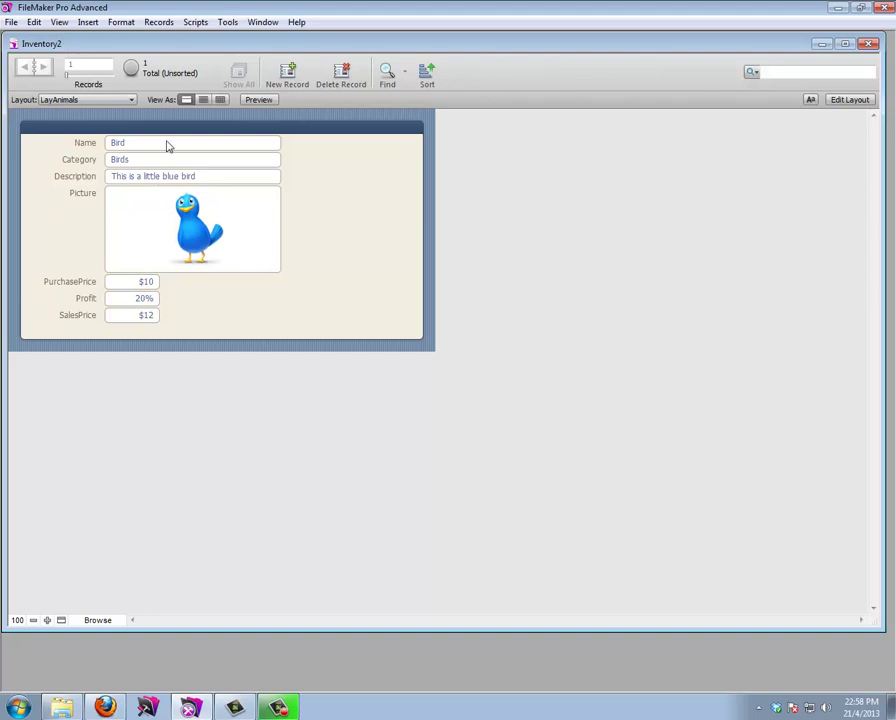
Add a new animal record, insert the orange fish picture and enter Fish as its name
left_click(287, 74)
right_click(160, 224)
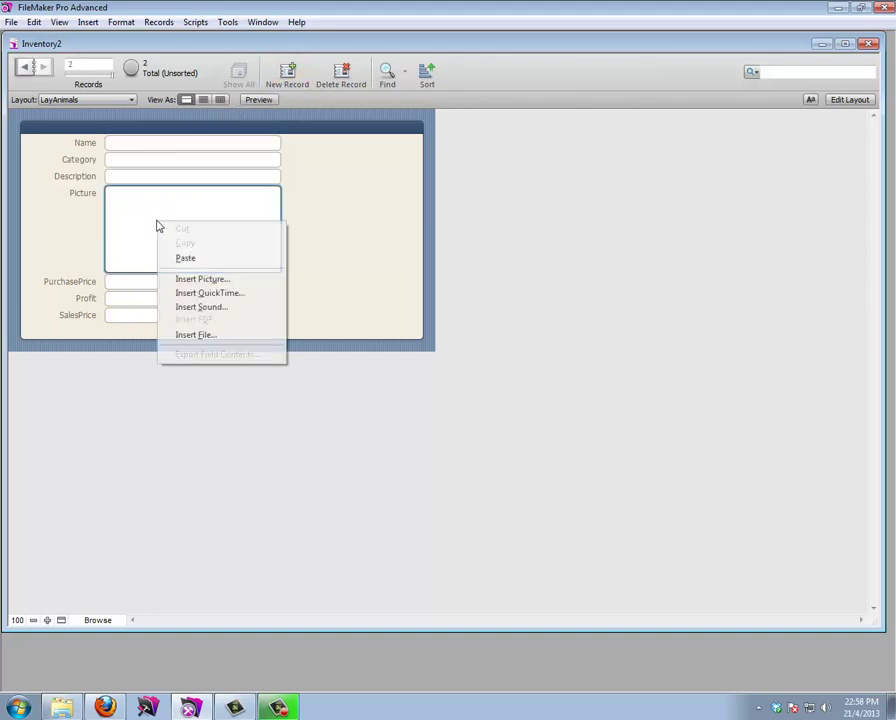
left_click(182, 279)
double_click(434, 268)
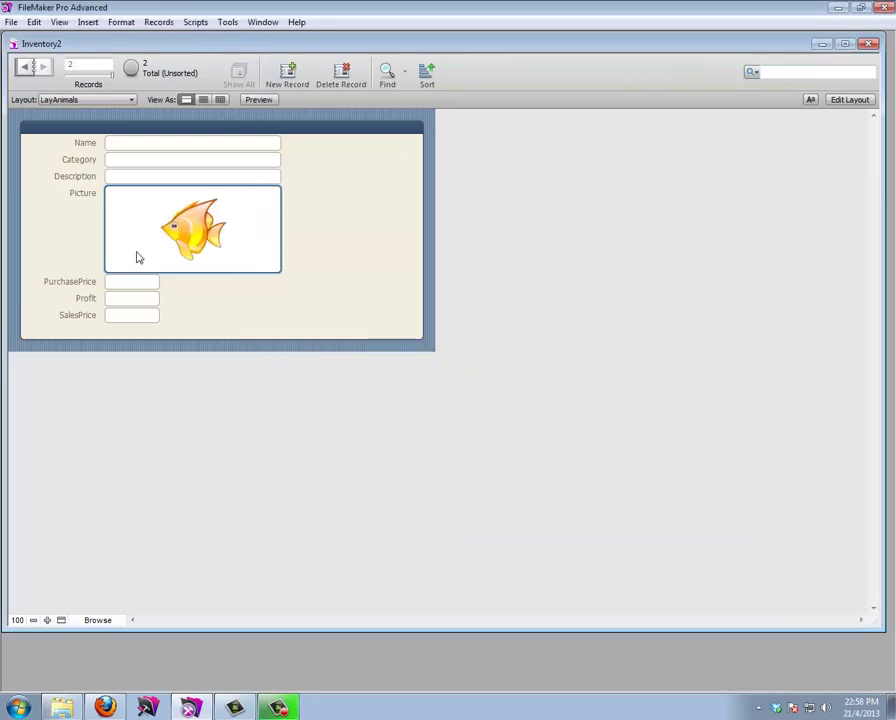
left_click(126, 143)
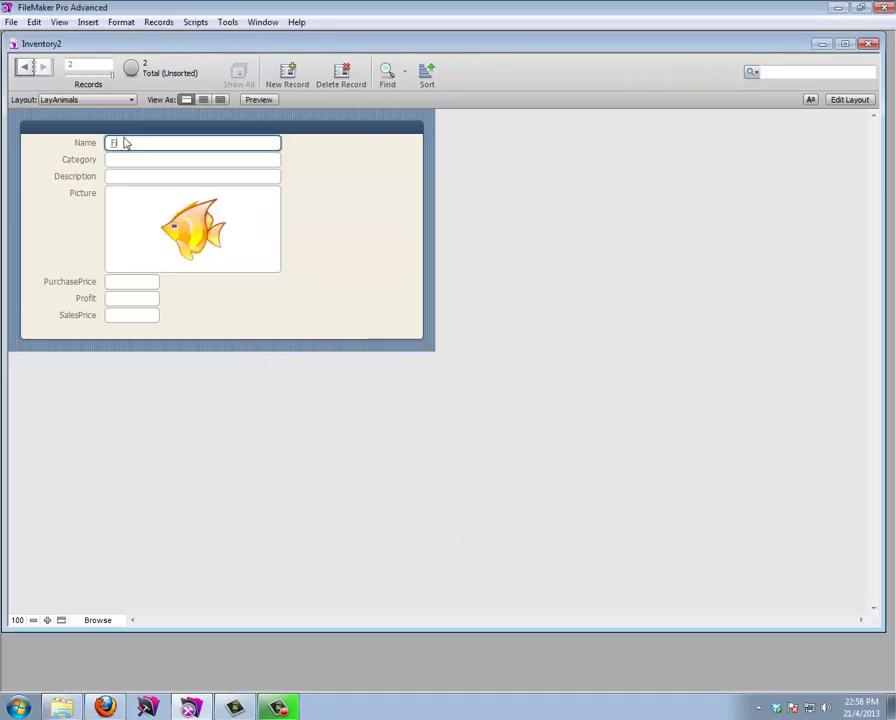
key("Tab")
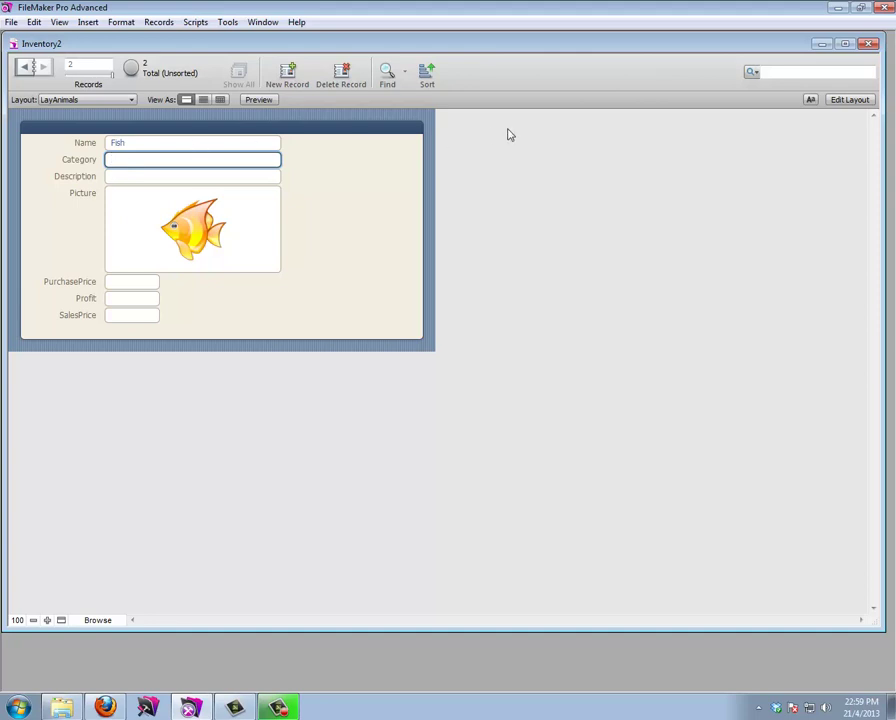
Edit the LayAnimals layout and set the Category field's control style to Drop-down list
left_click(839, 102)
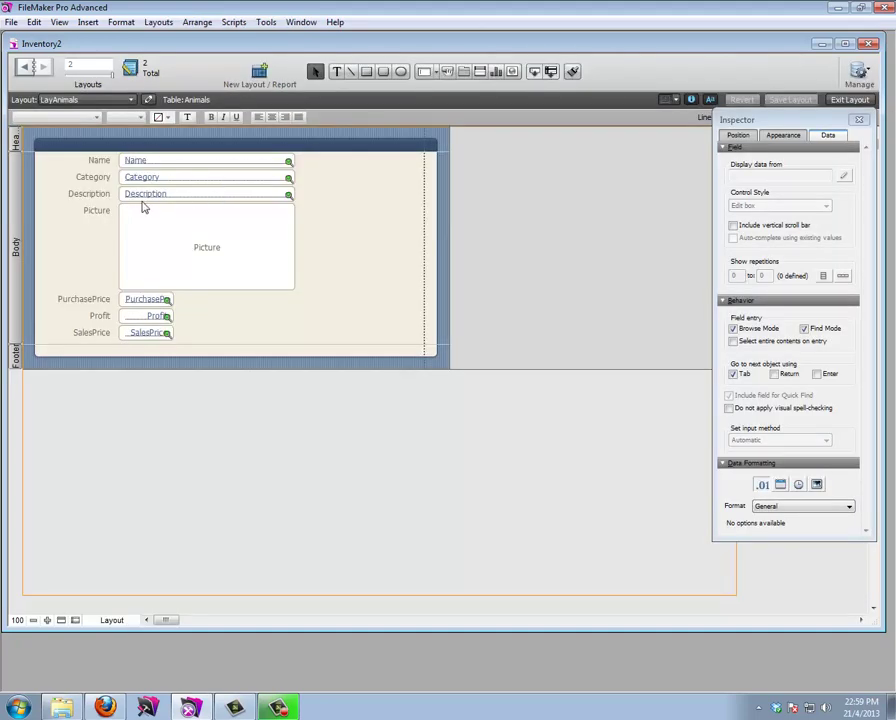
left_click(150, 177)
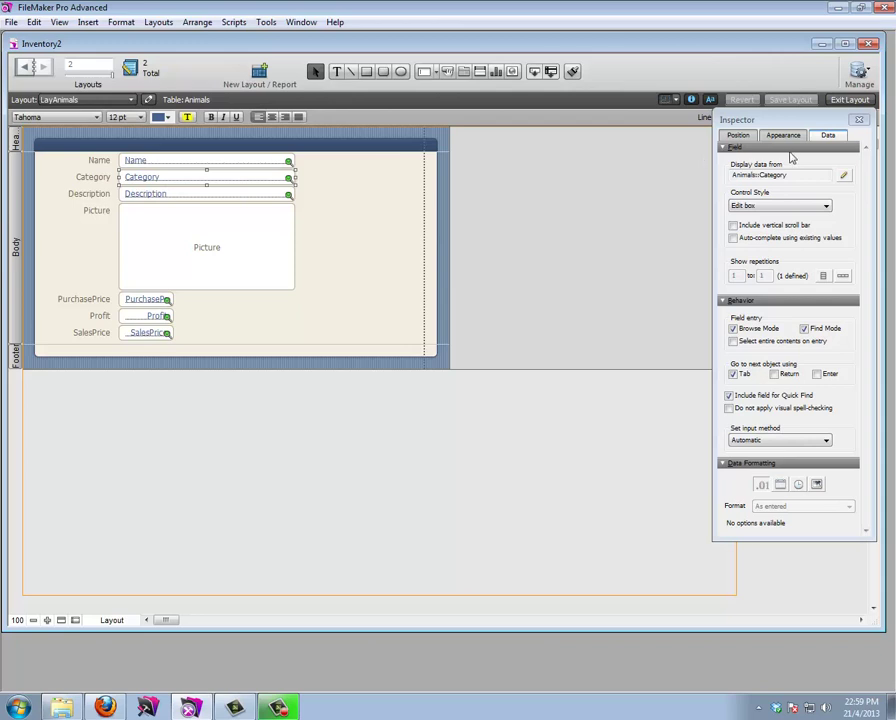
left_click(759, 215)
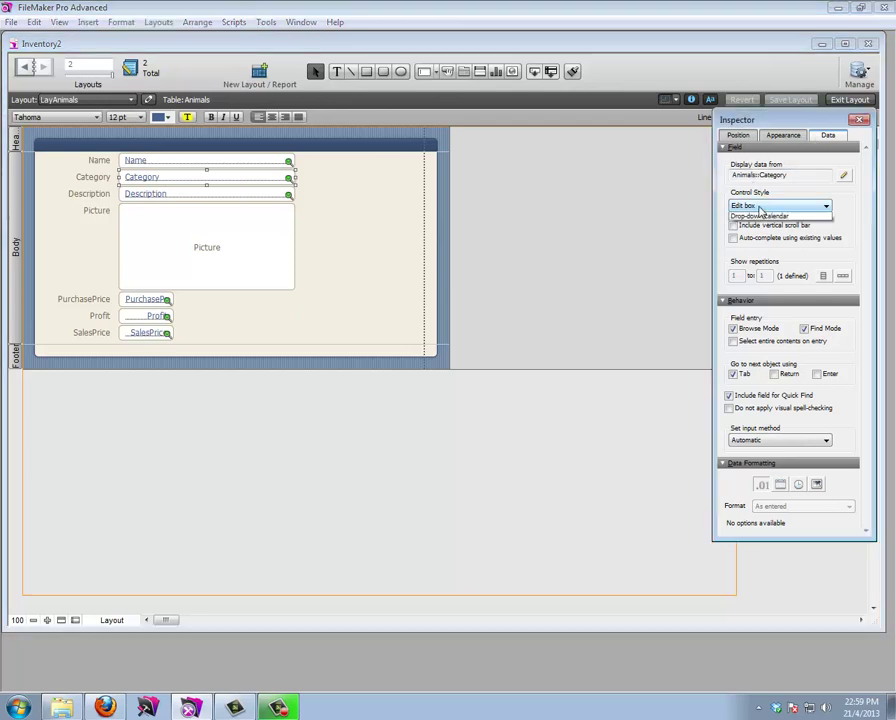
left_click(759, 229)
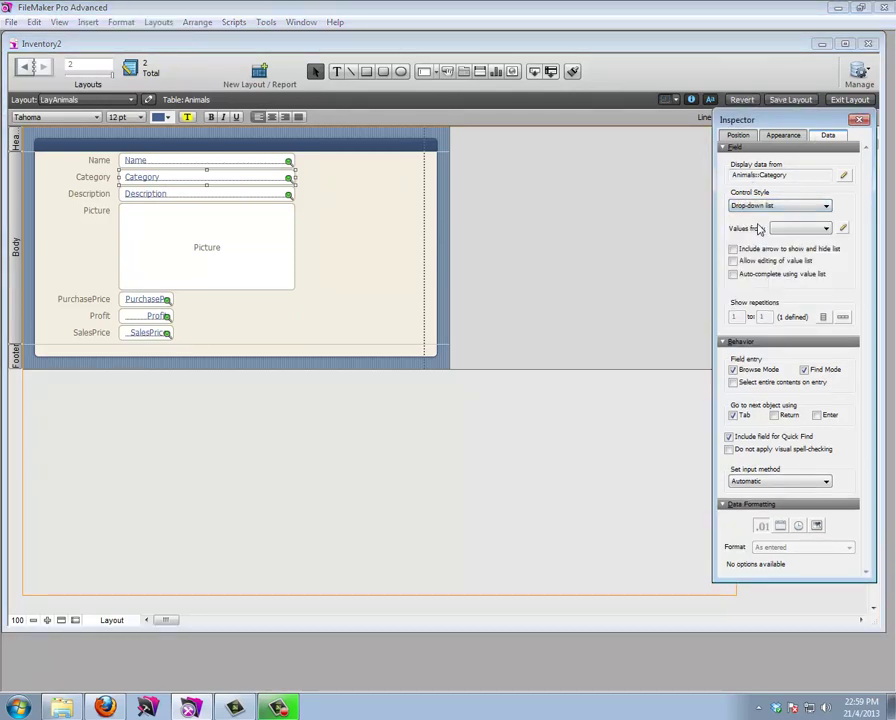
Create a value list named Animal Category for the Category field's drop-down
left_click(843, 228)
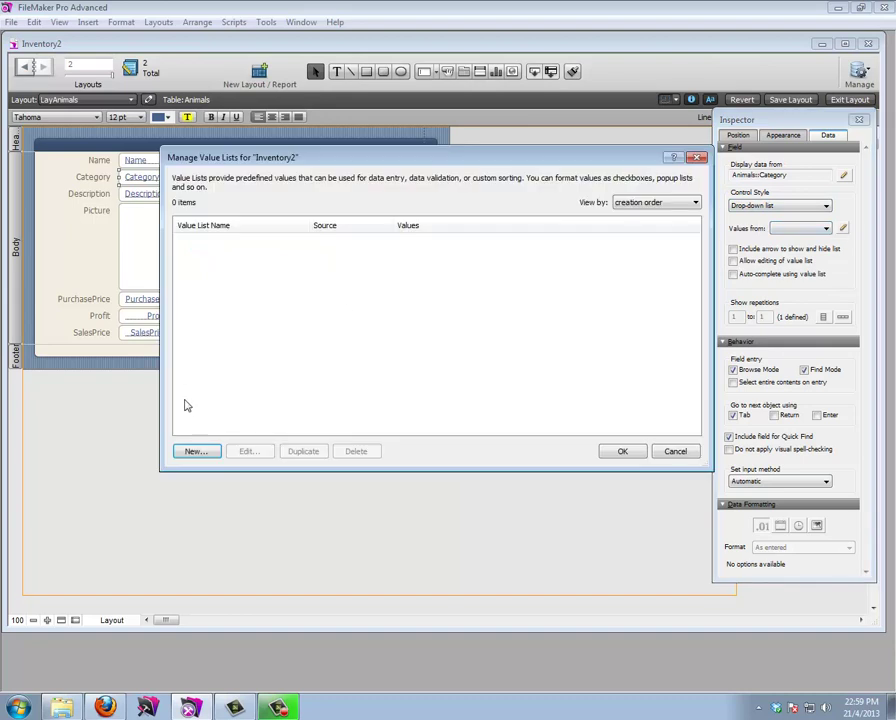
left_click(193, 452)
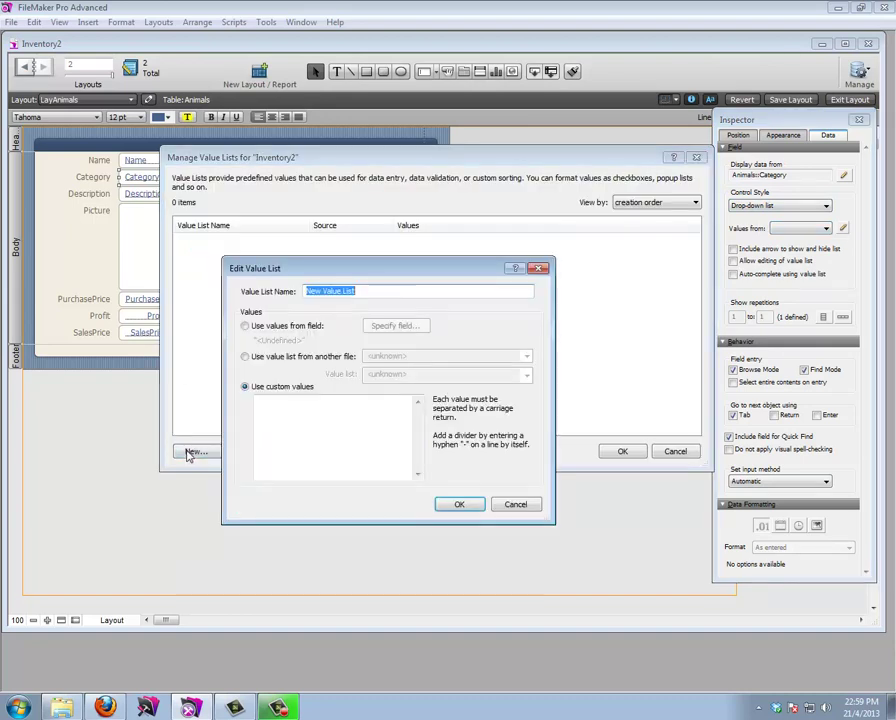
type("Animal Cat")
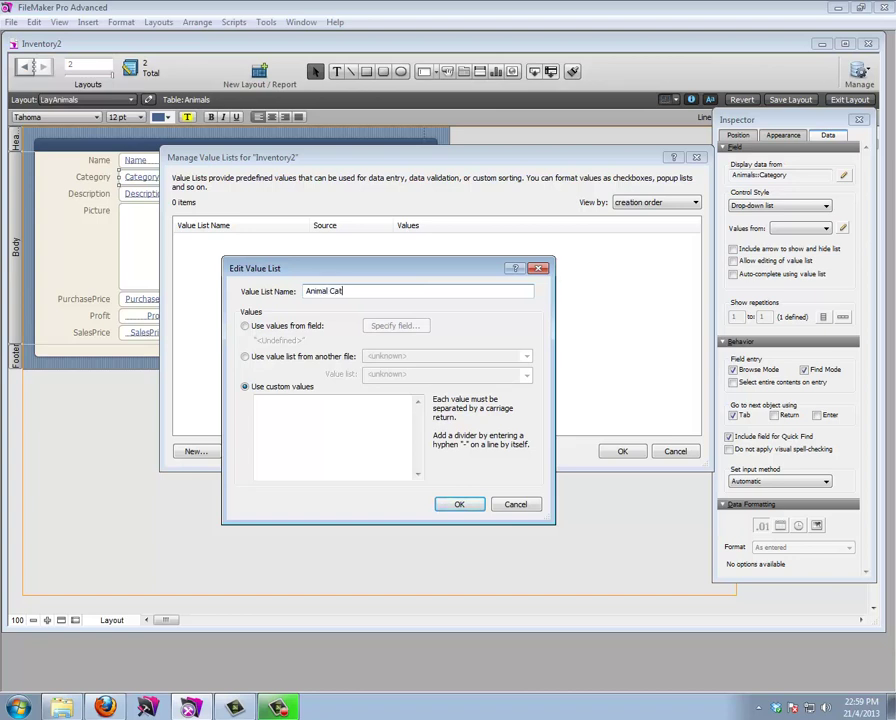
type("egory")
left_click(300, 404)
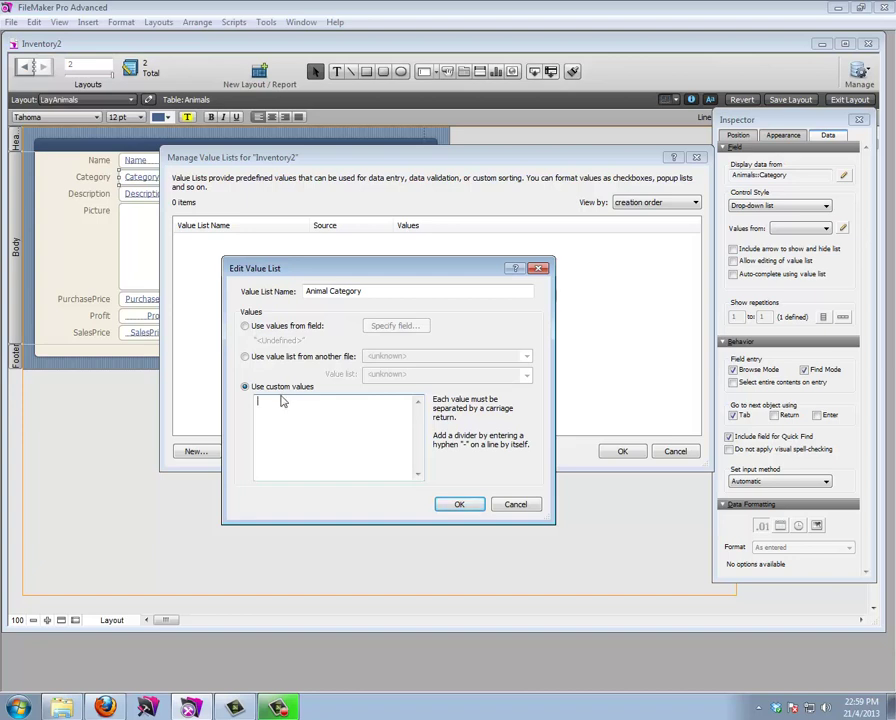
left_click(288, 434)
Base the Animal Category value list on the Category field of the Animals table and save it
left_click(245, 326)
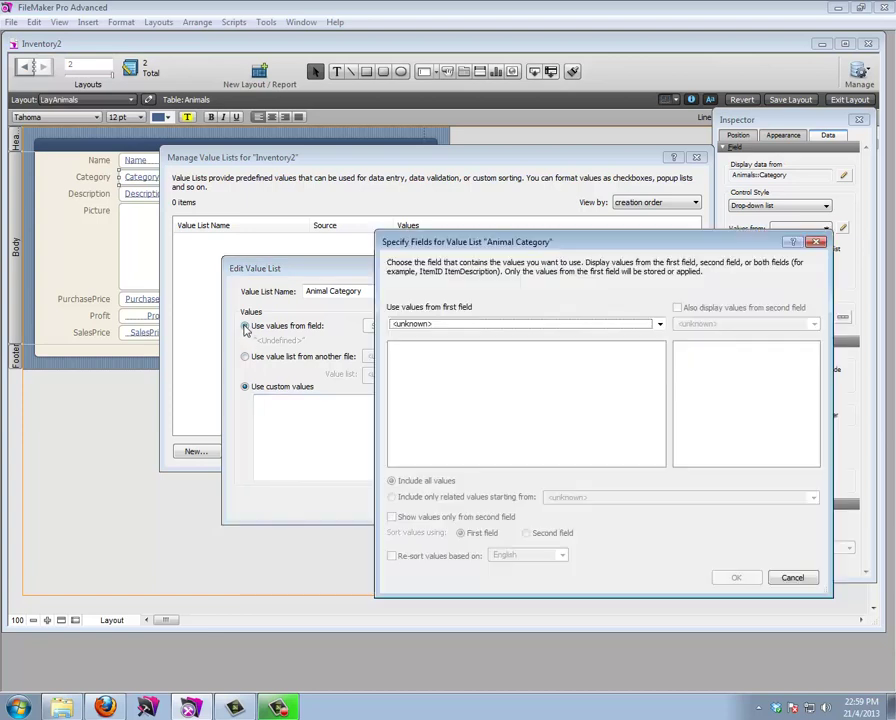
left_click(515, 325)
left_click(511, 338)
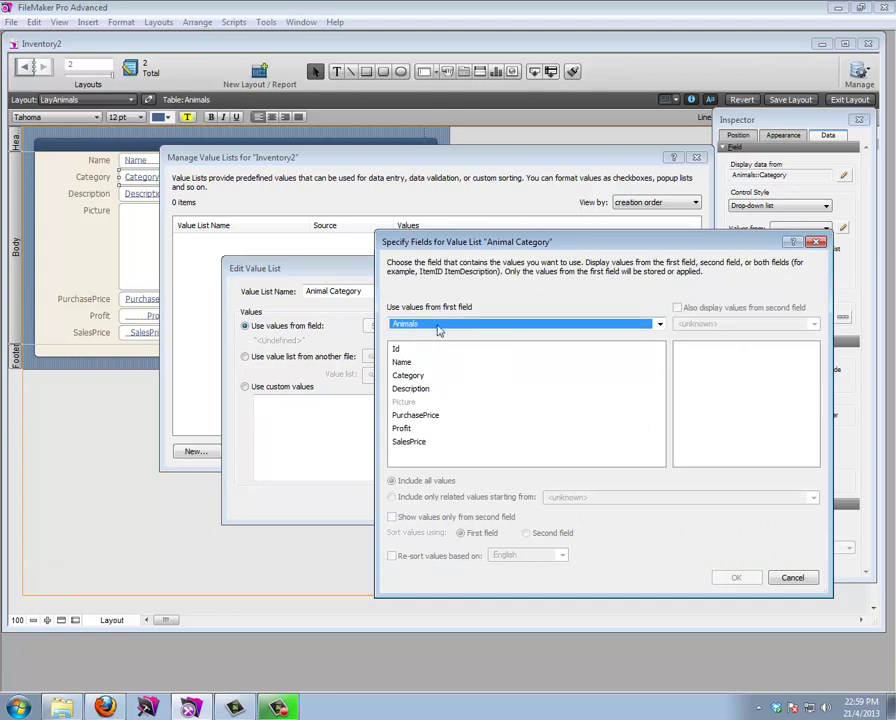
left_click(448, 375)
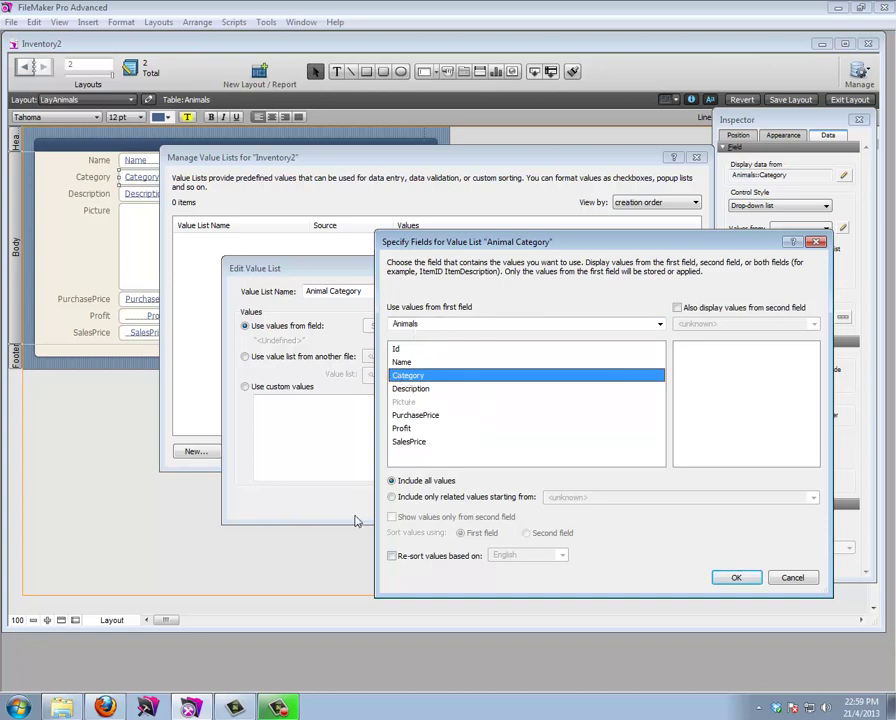
left_click(736, 578)
left_click(474, 506)
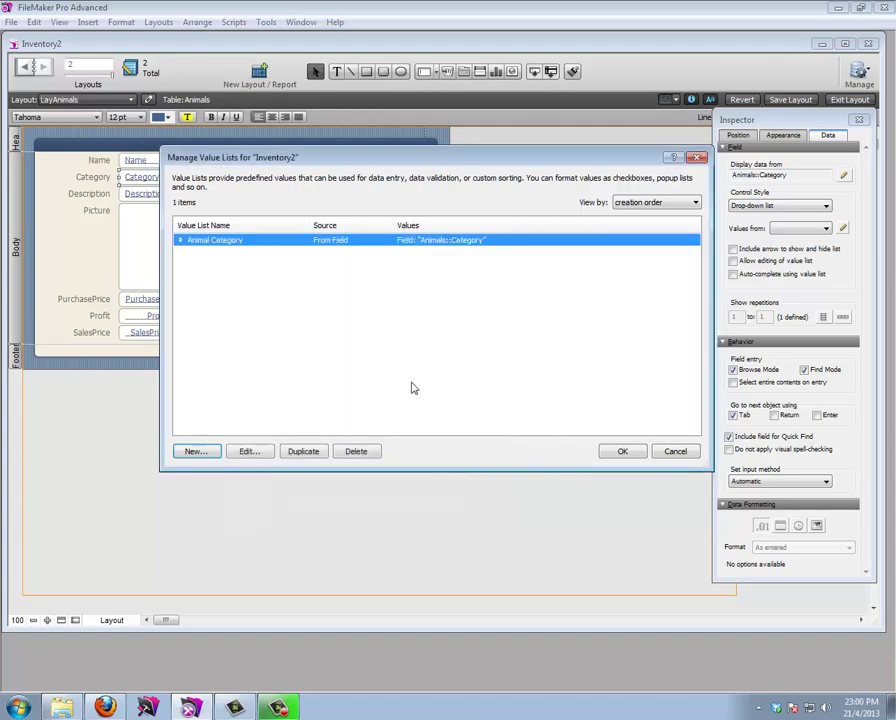
left_click(620, 453)
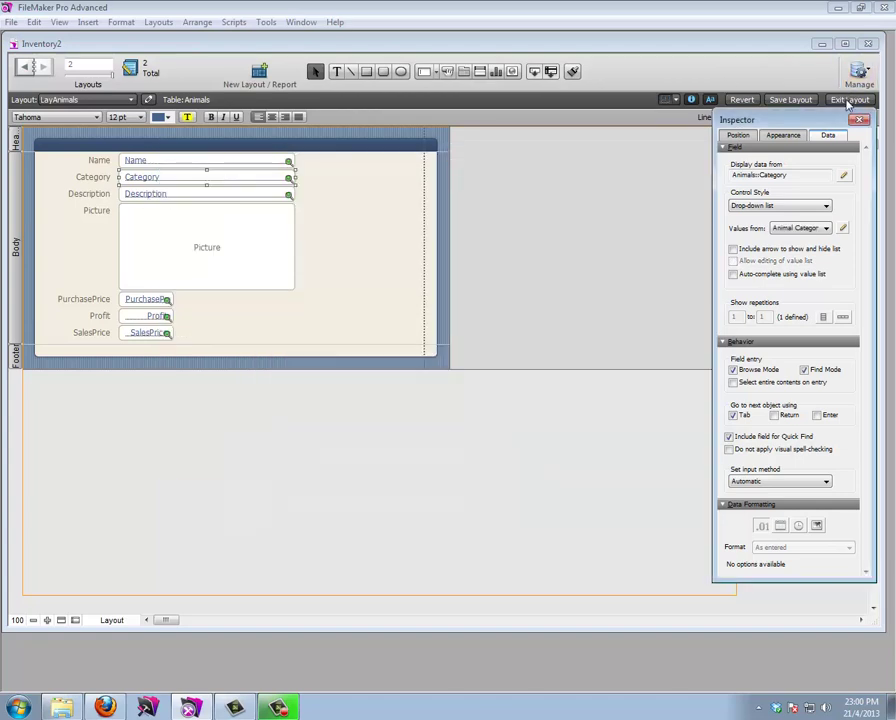
Return to Browse mode, set the fish record's Category to Fish and check the Category drop-down list
key("ctrl+b")
left_click(142, 146)
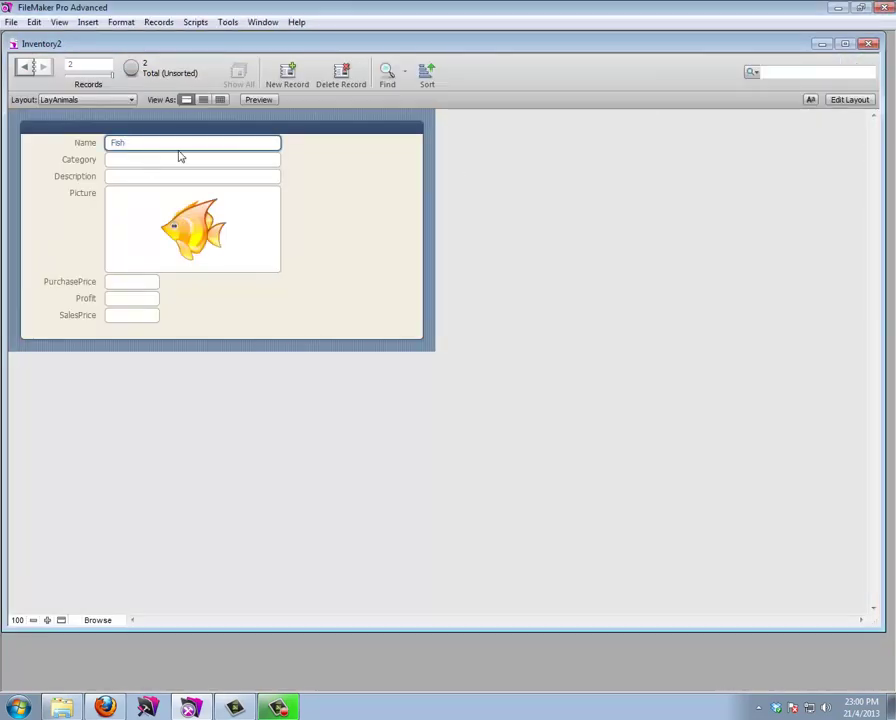
left_click(180, 158)
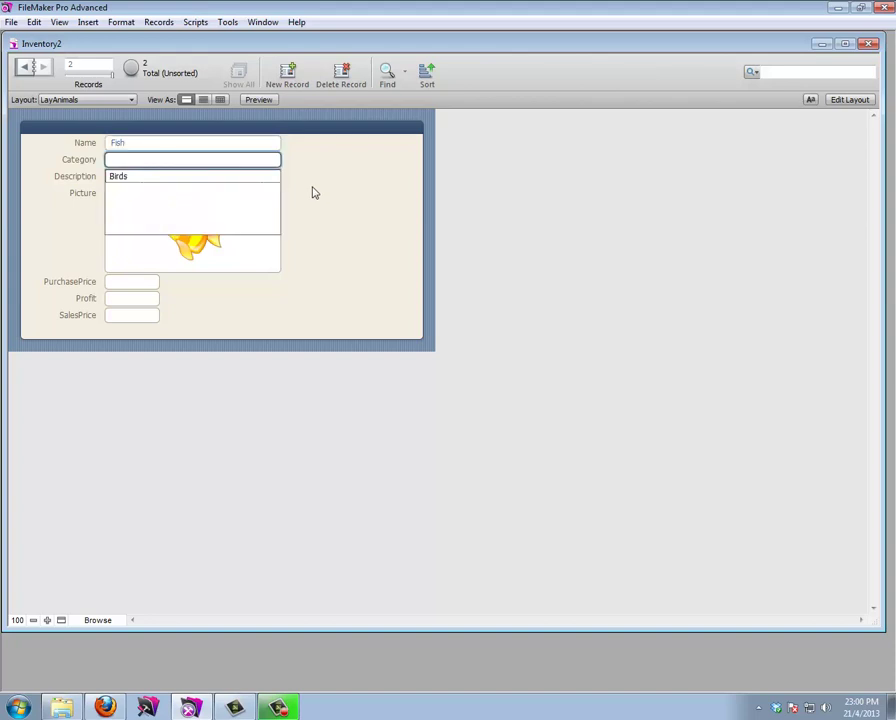
left_click(127, 160)
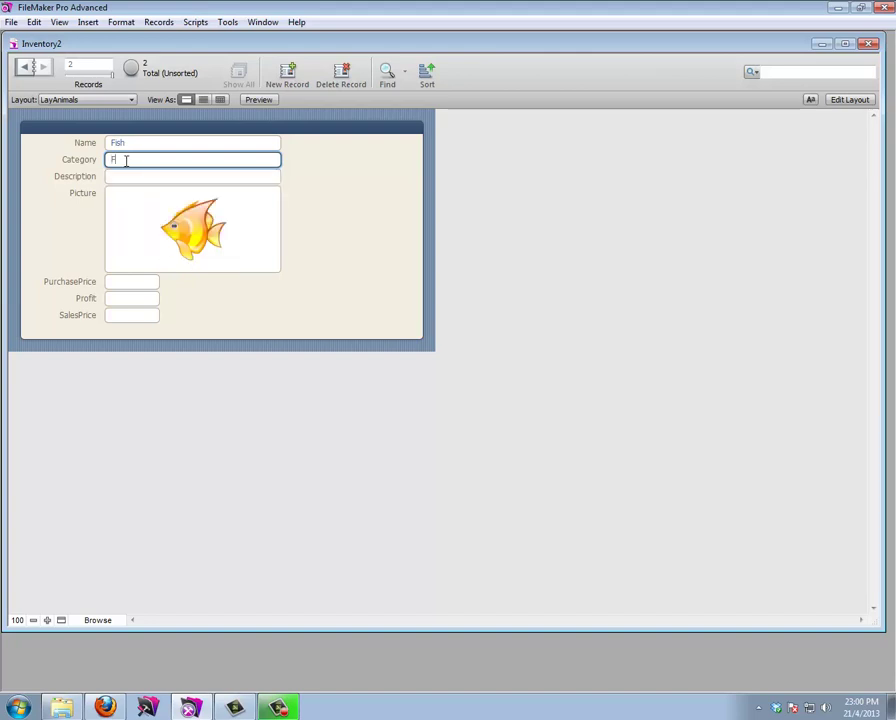
type("Fish")
key("Return")
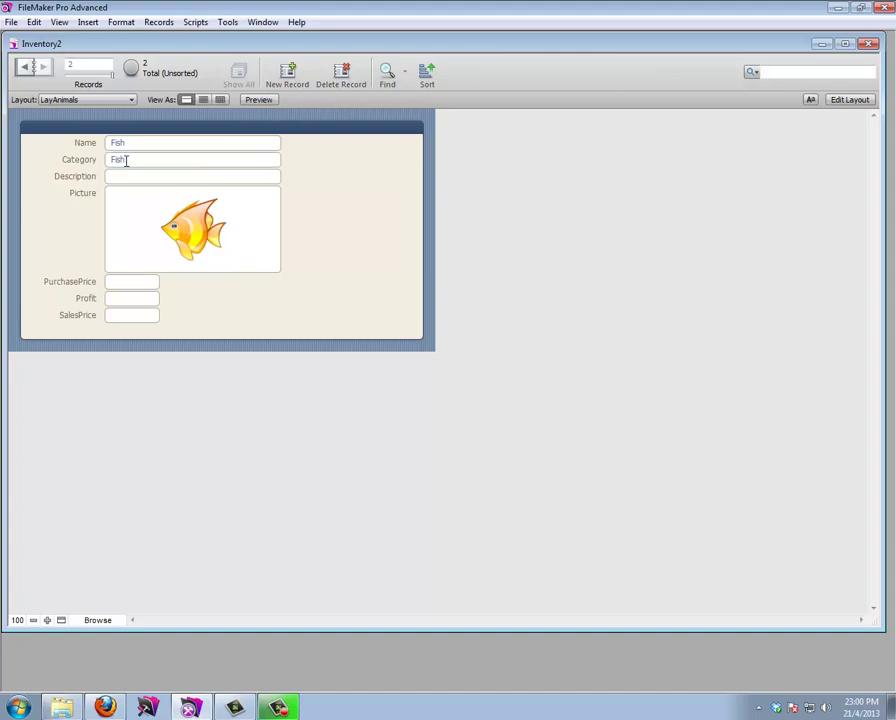
left_click(242, 160)
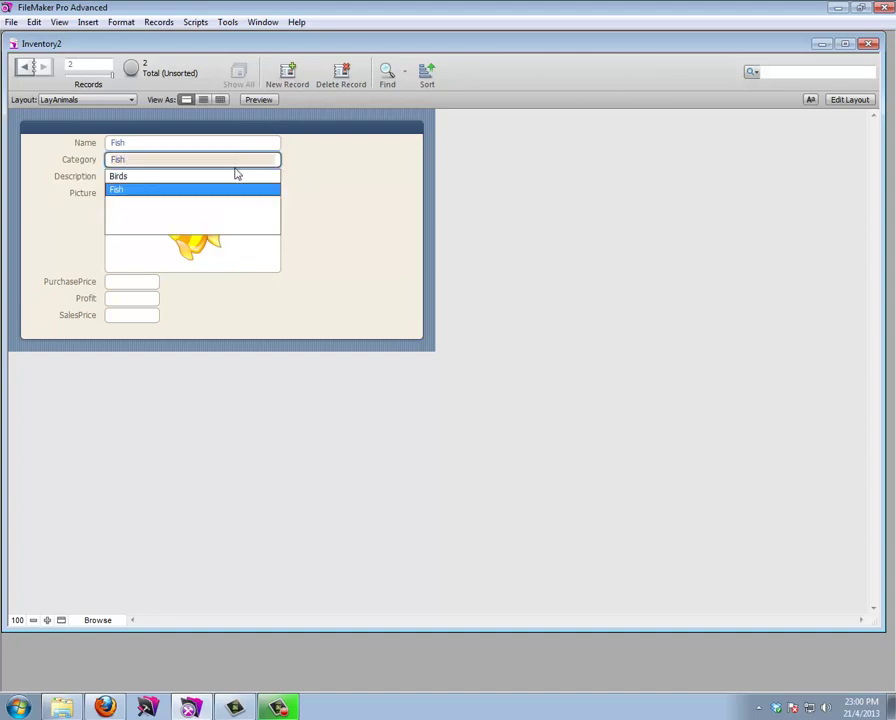
left_click(313, 191)
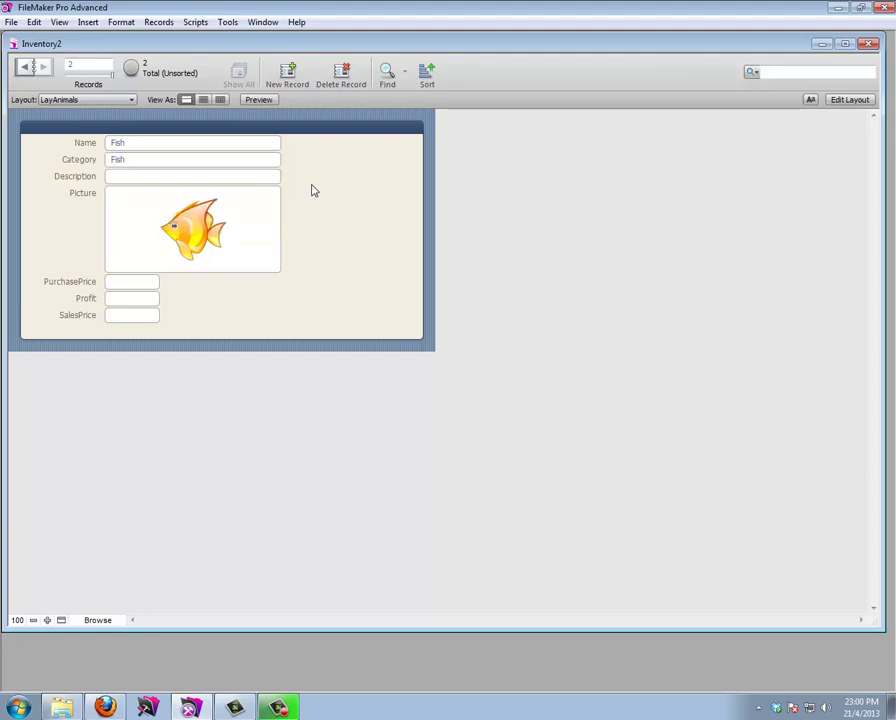
Enable auto-complete using the value list for the Category field on the LayAnimals layout and return to Browse mode
left_click(849, 100)
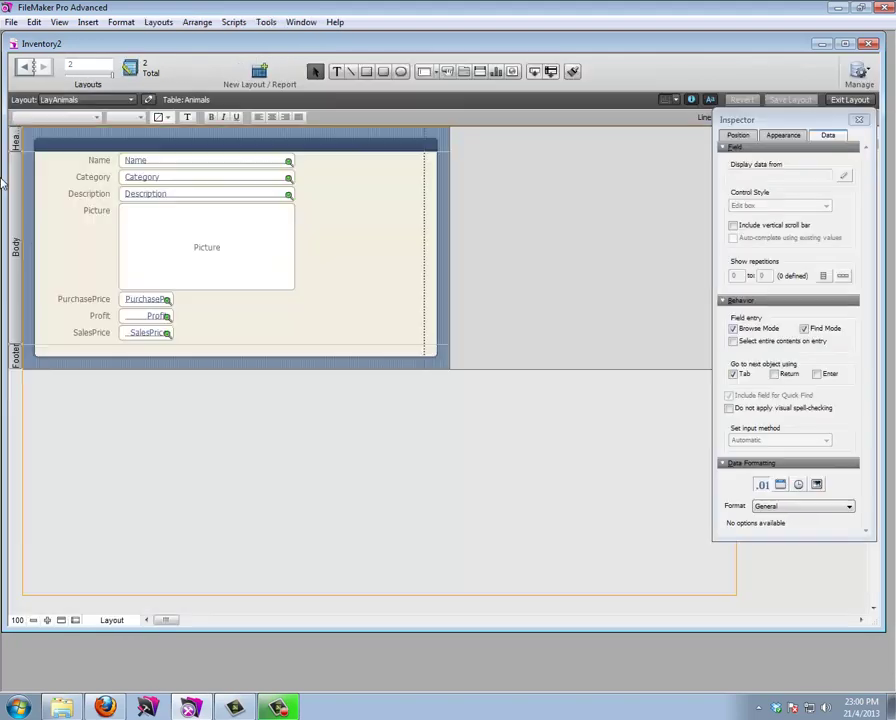
left_click(161, 180)
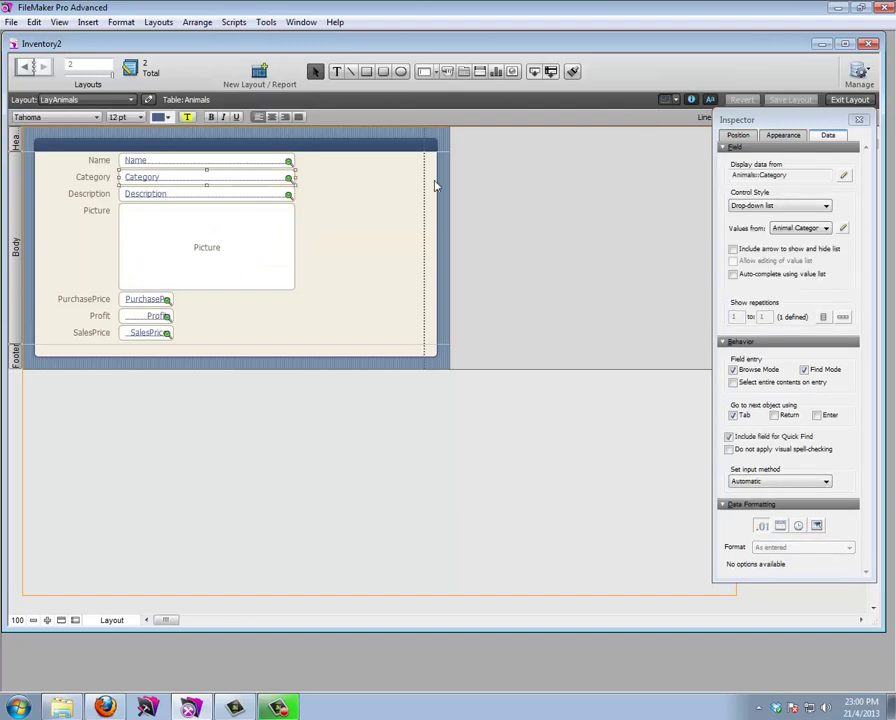
left_click(733, 275)
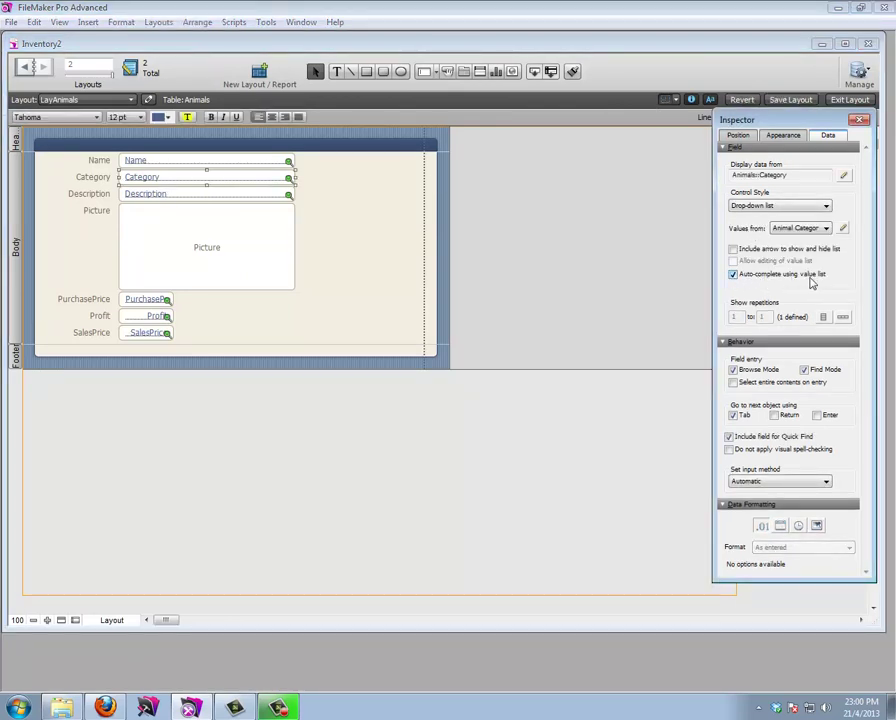
left_click(845, 100)
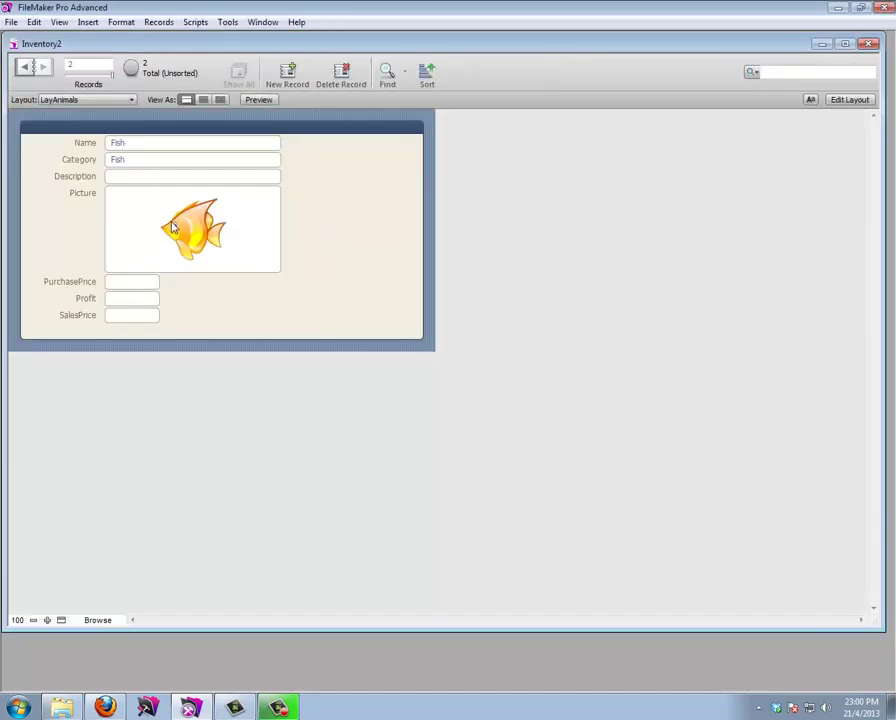
Create a new animal record and insert the picture Monster Green.png into its Picture field
left_click(287, 70)
right_click(166, 237)
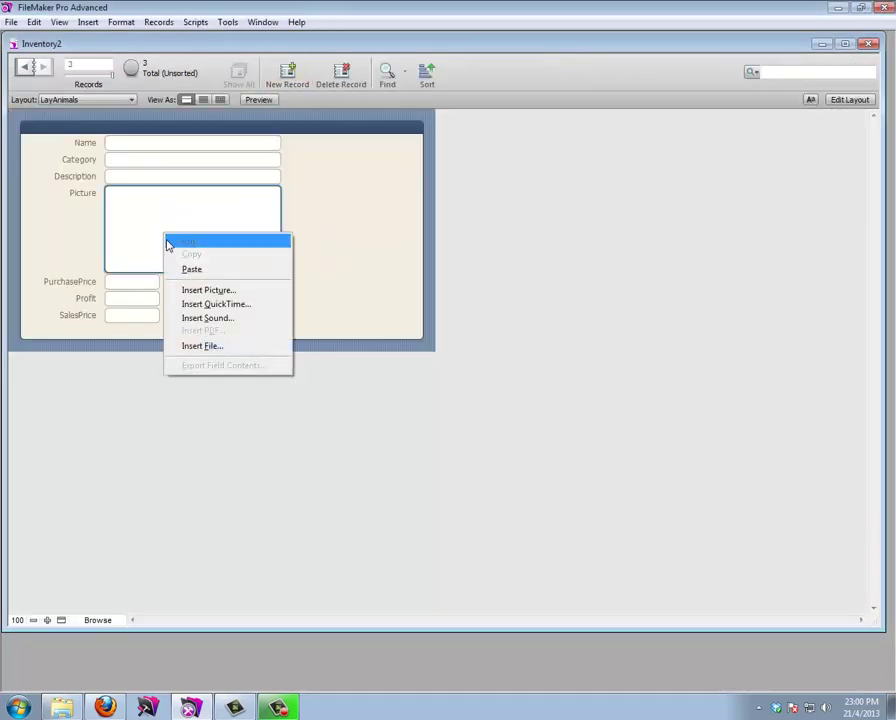
left_click(205, 290)
left_click(490, 276)
double_click(484, 274)
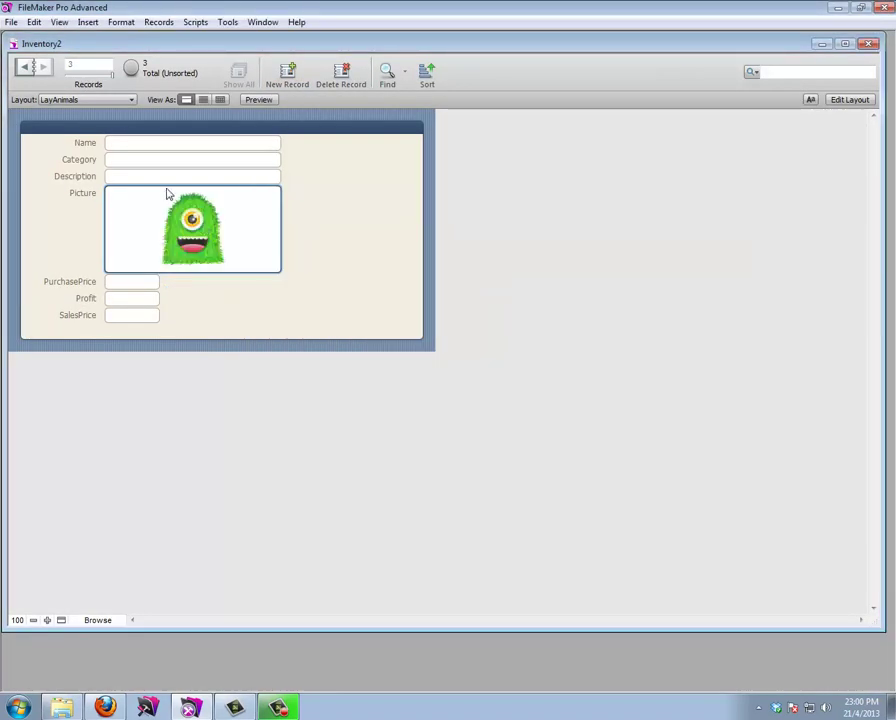
Enter Green Monster as the new record's Name and Monster as its Category
left_click(157, 143)
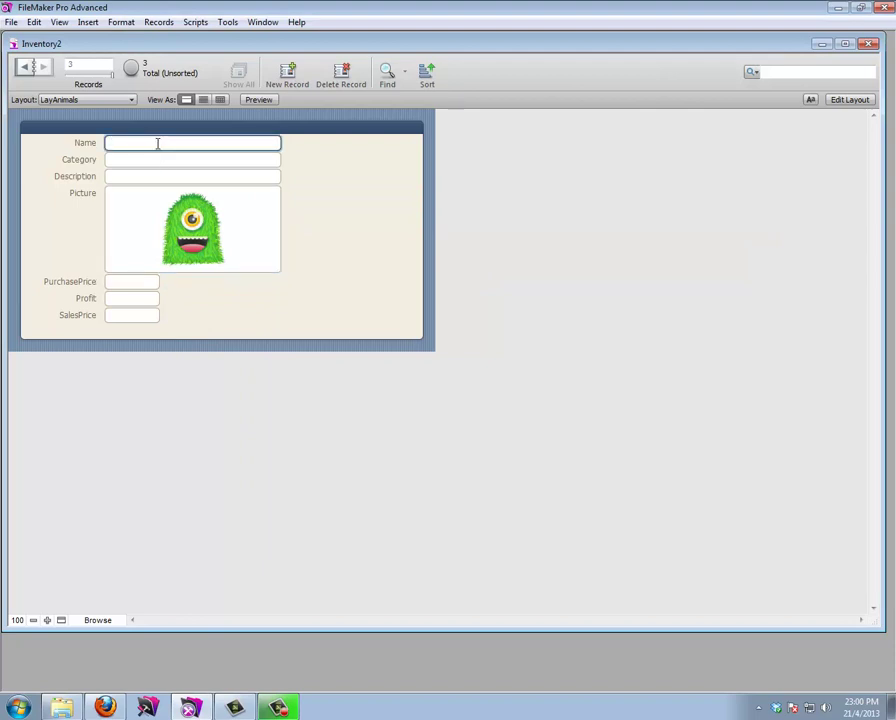
type("Green Monster")
key("Tab")
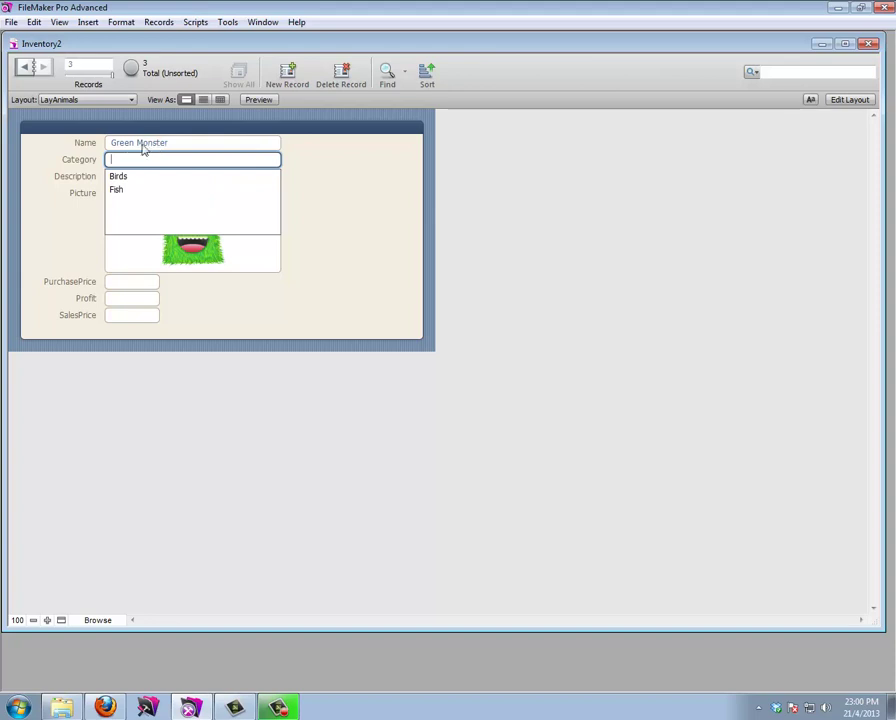
type("Monster")
left_click(366, 170)
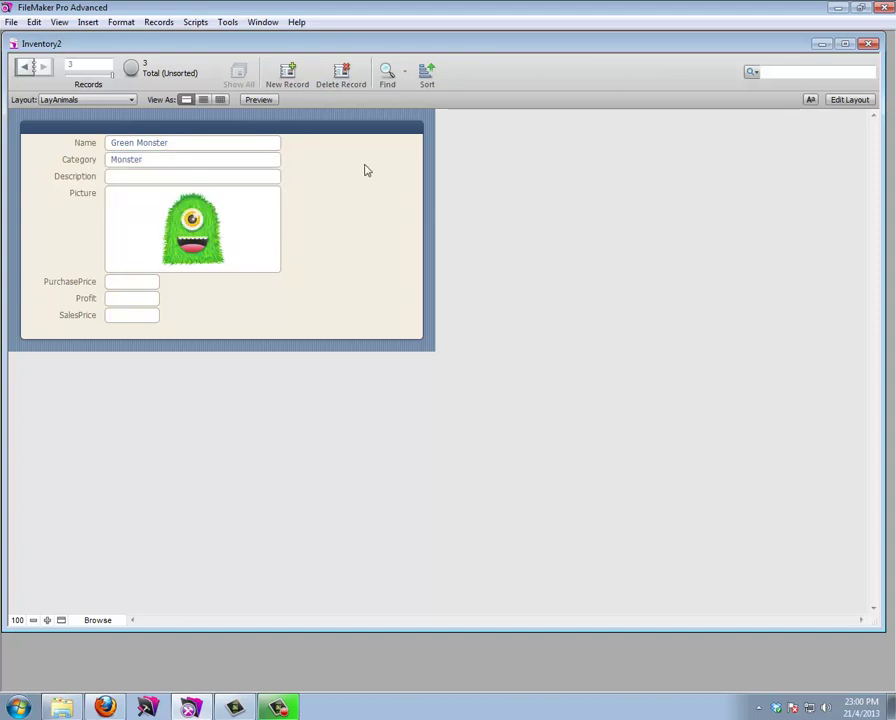
Add another animal record and insert Monster.png into its Picture field
left_click(290, 74)
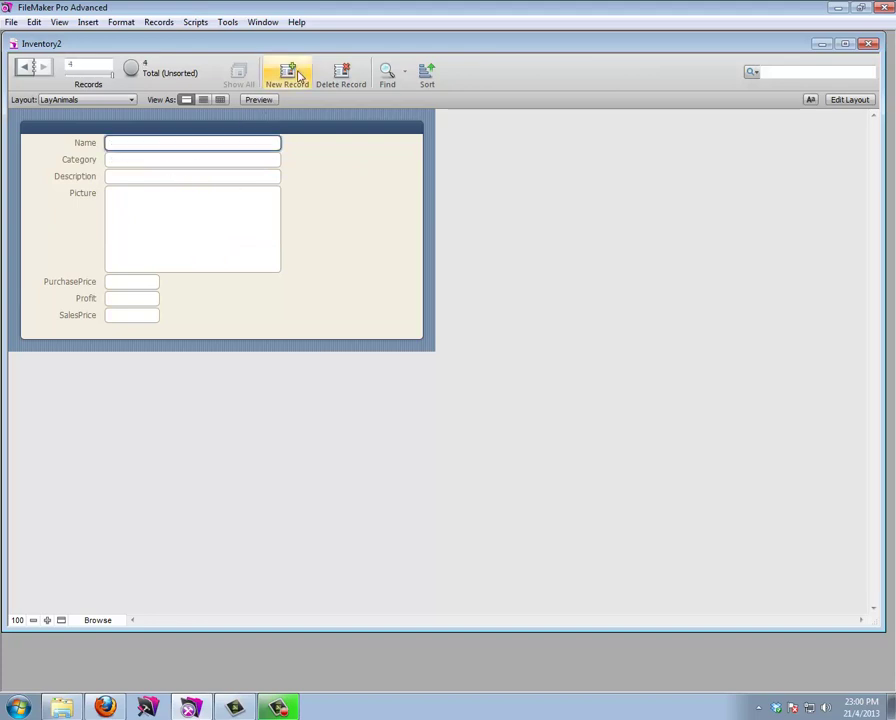
right_click(234, 212)
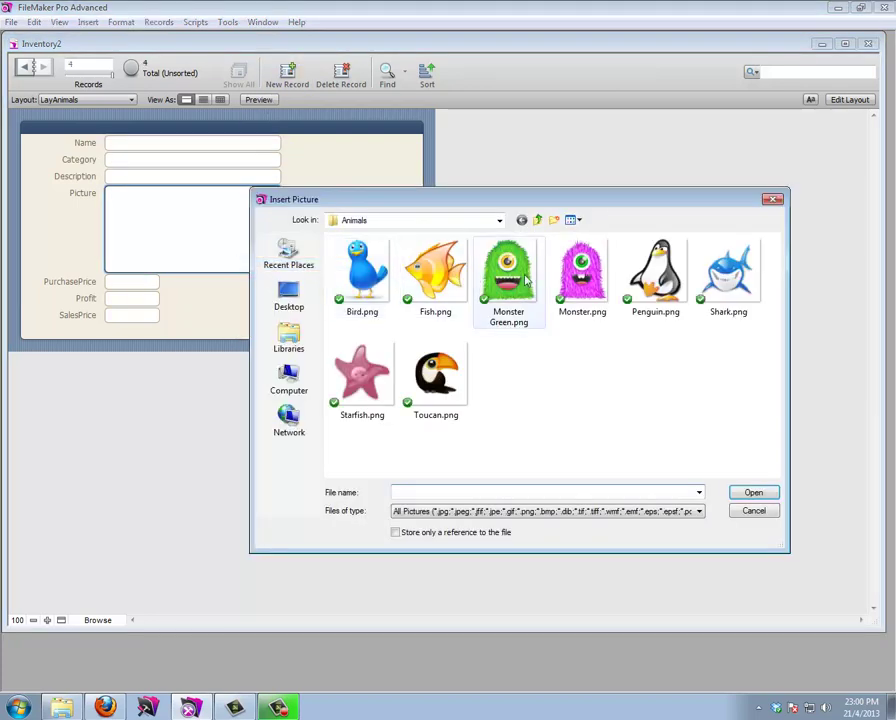
double_click(582, 270)
Name the record Purple Monster and set its Category to Monster
left_click(157, 144)
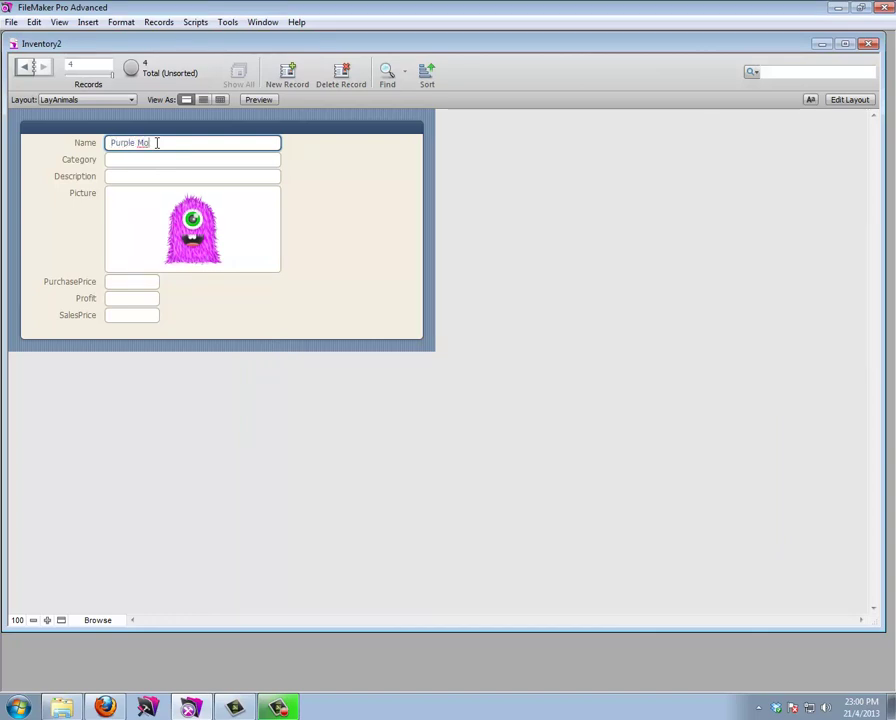
type("Purple Monster")
key("Tab")
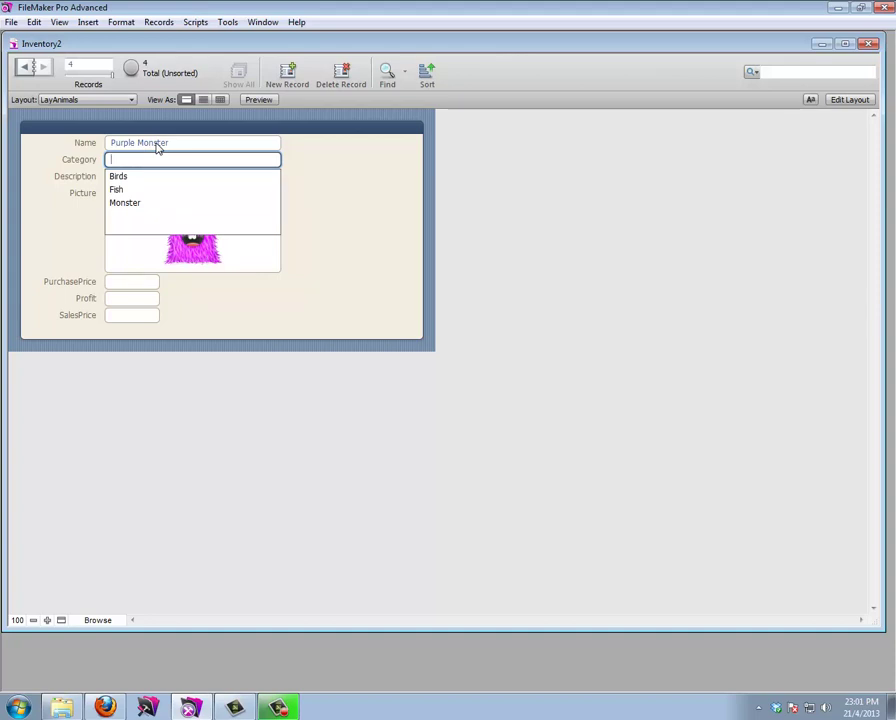
type("Monster")
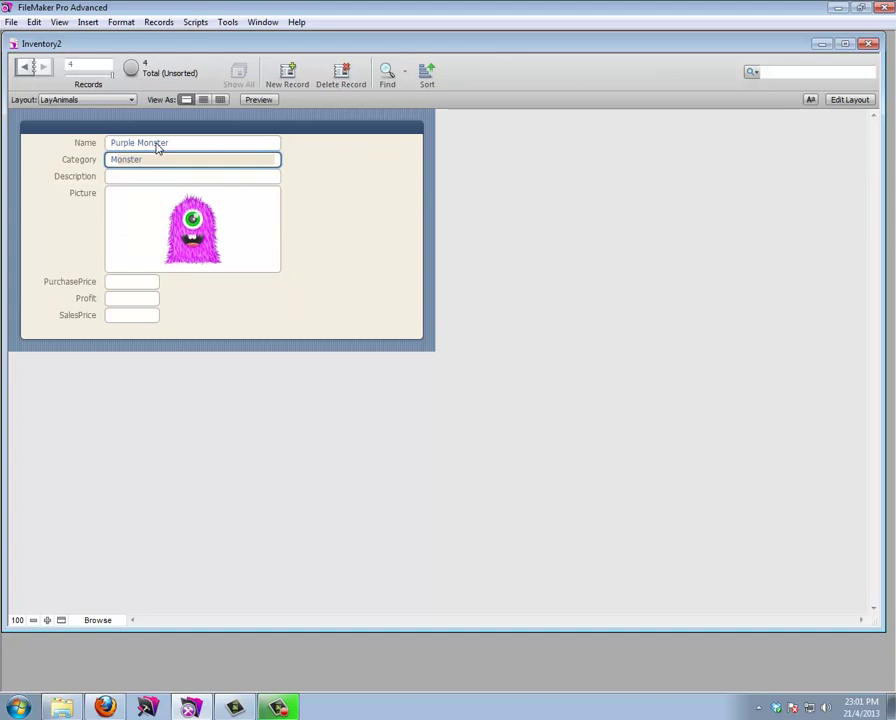
key("Return")
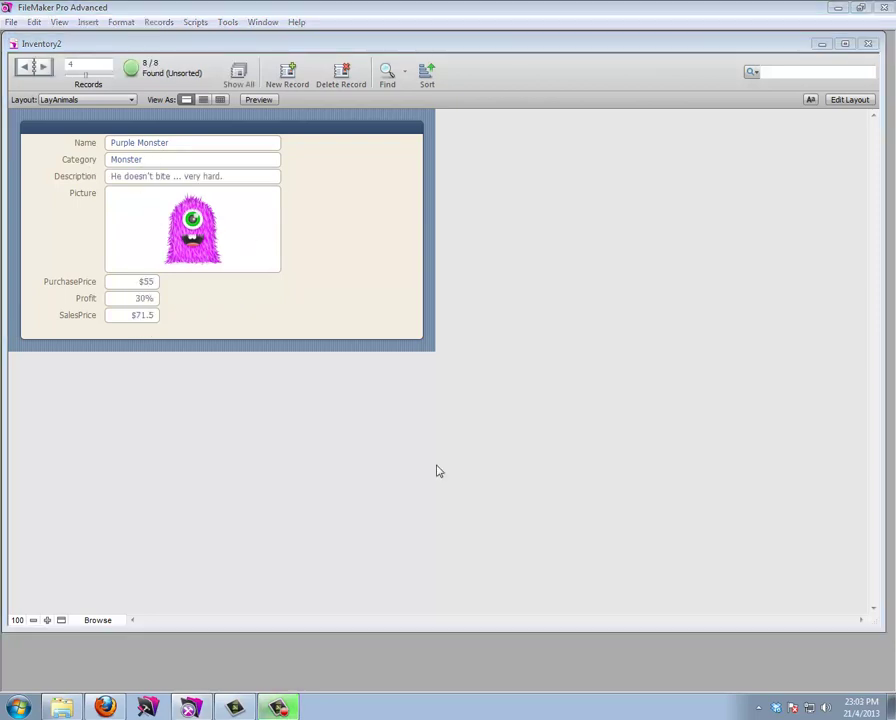
Browse back to the first animal record and forward to the last, reviewing the descriptions, pictures and prices
left_click(27, 67)
left_click(27, 67)
left_click(27, 67)
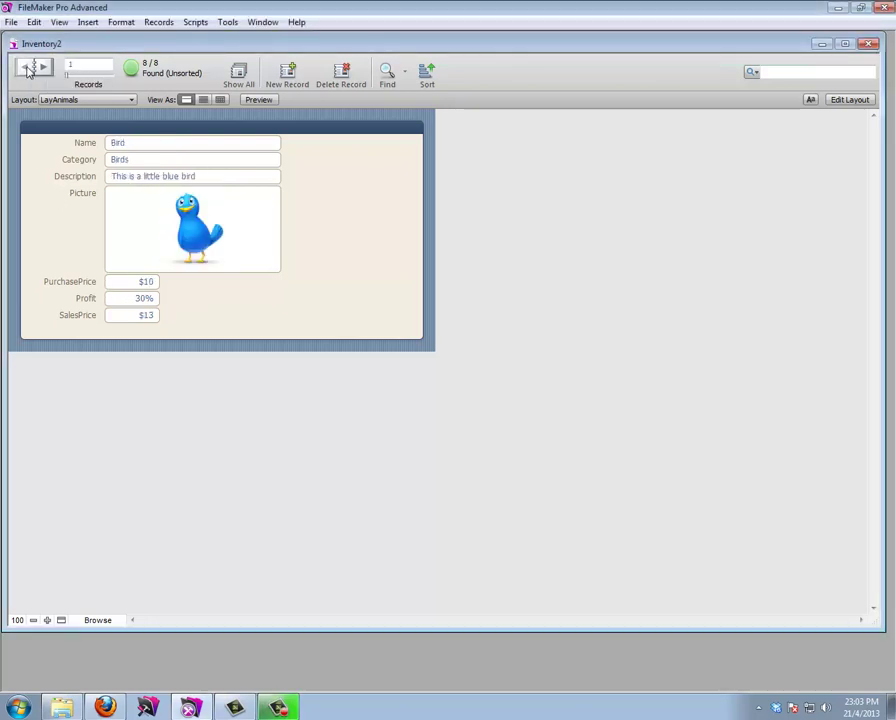
left_click(42, 67)
left_click(42, 67)
left_click(42, 67)
left_click(42, 67)
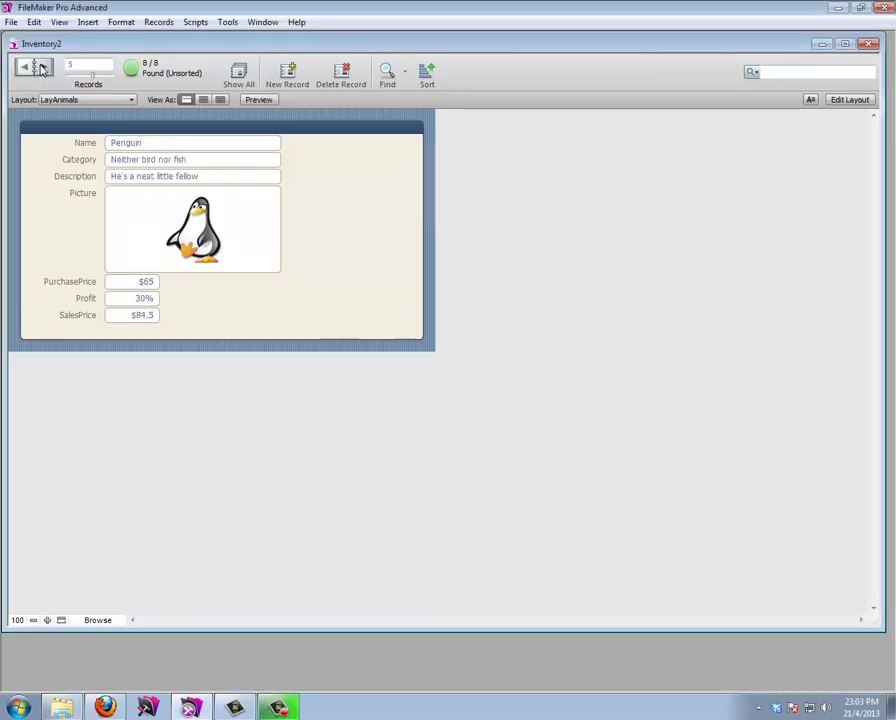
left_click(42, 67)
left_click(42, 67)
left_click(42, 67)
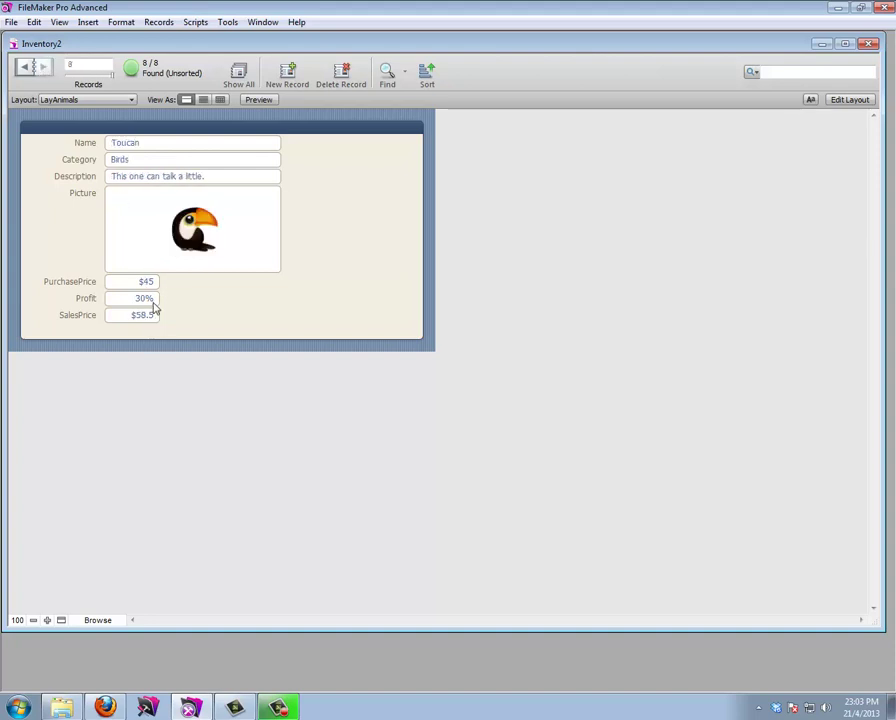
Create a blank test record and enter a PurchasePrice of 10 to check the SalesPrice calculation
left_click(281, 80)
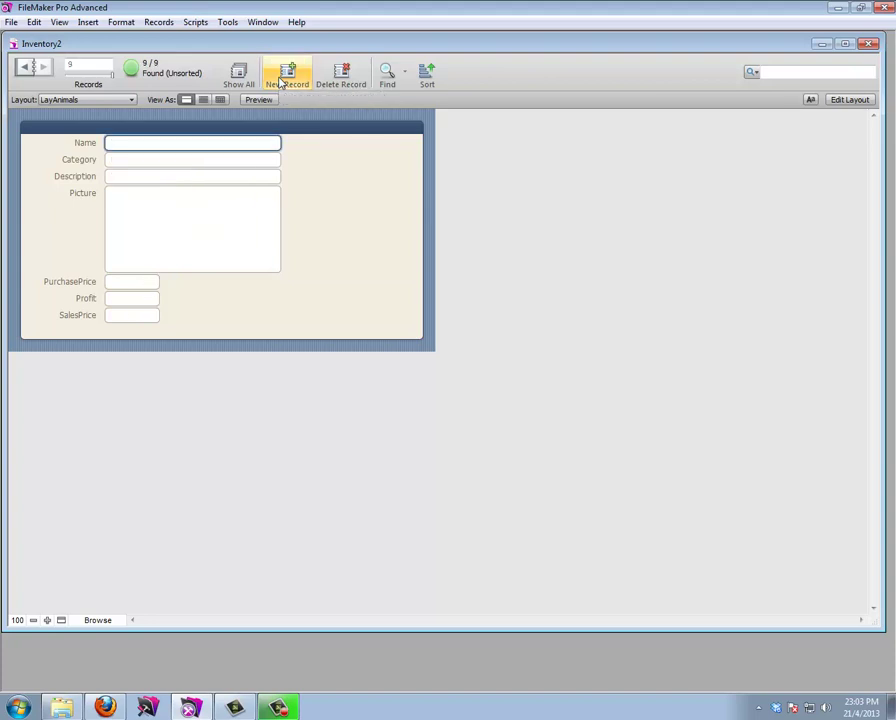
left_click(142, 283)
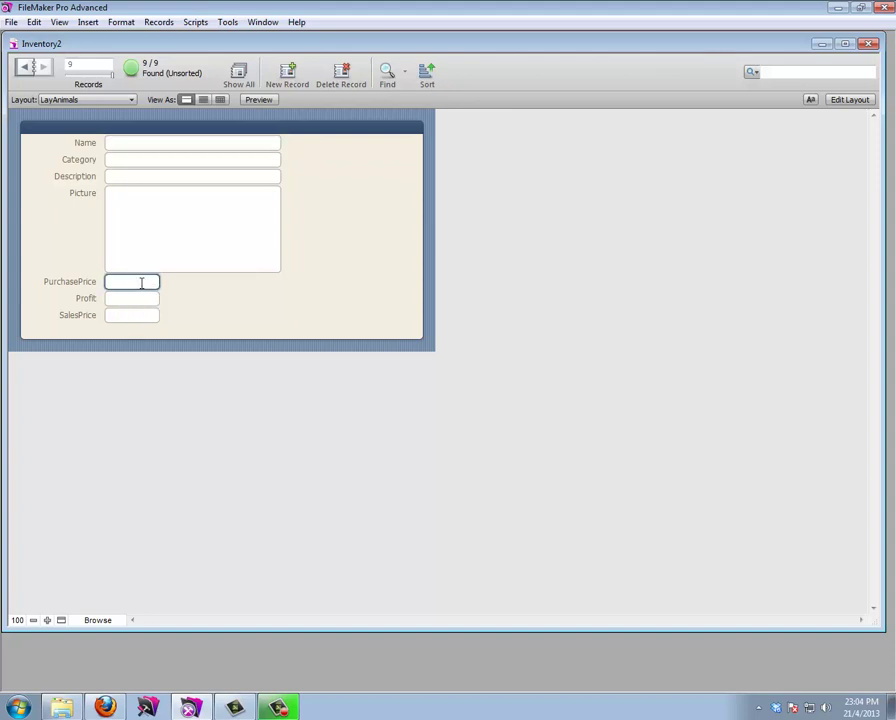
type("10")
left_click(211, 287)
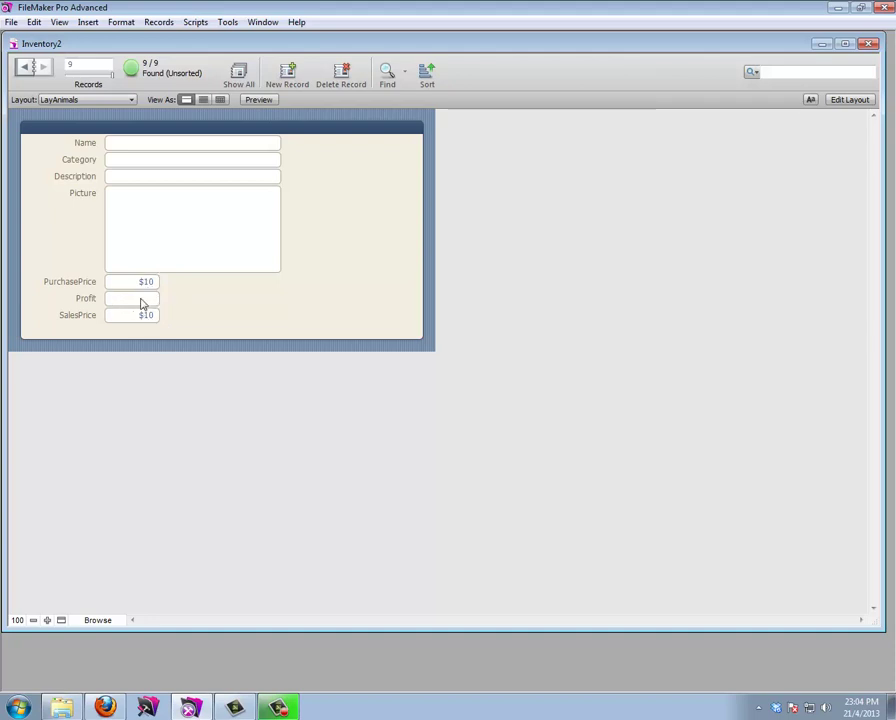
Set the Profit field of the Animals table to auto-enter the data value 0.2 and save the database definition
left_click(11, 22)
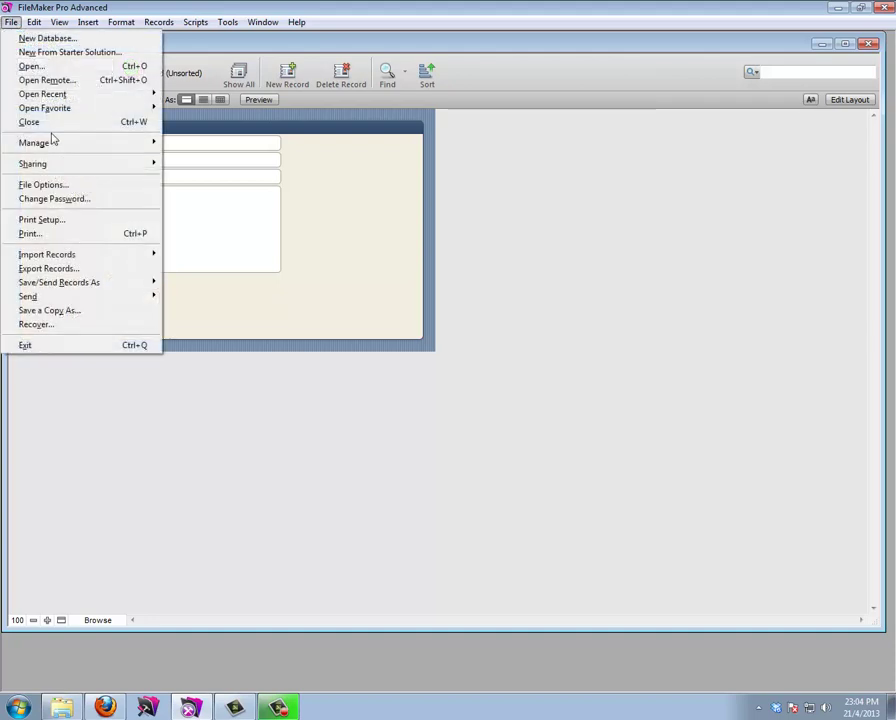
mouse_move(104, 144)
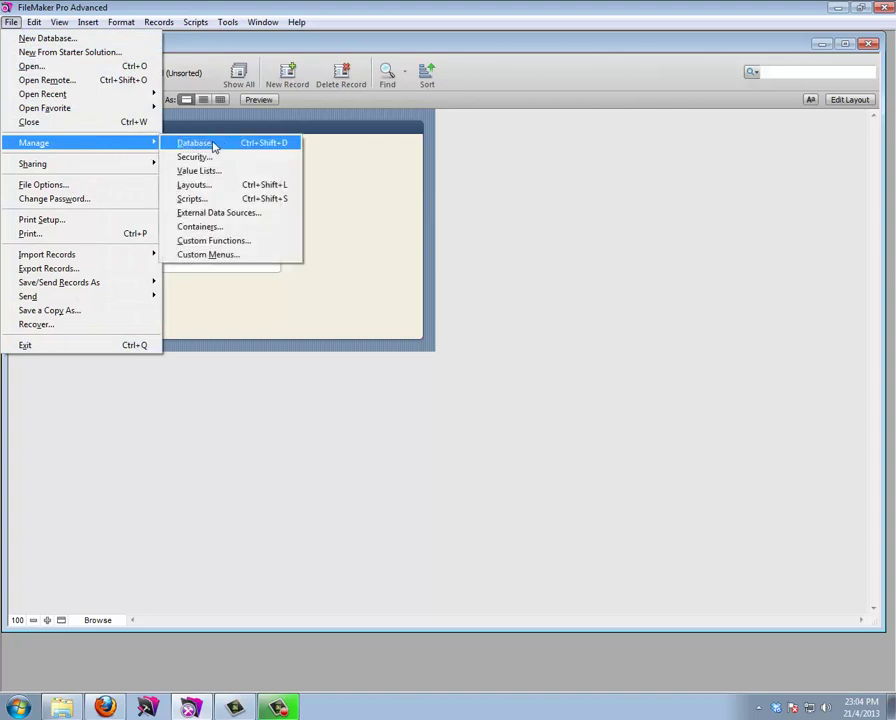
left_click(213, 148)
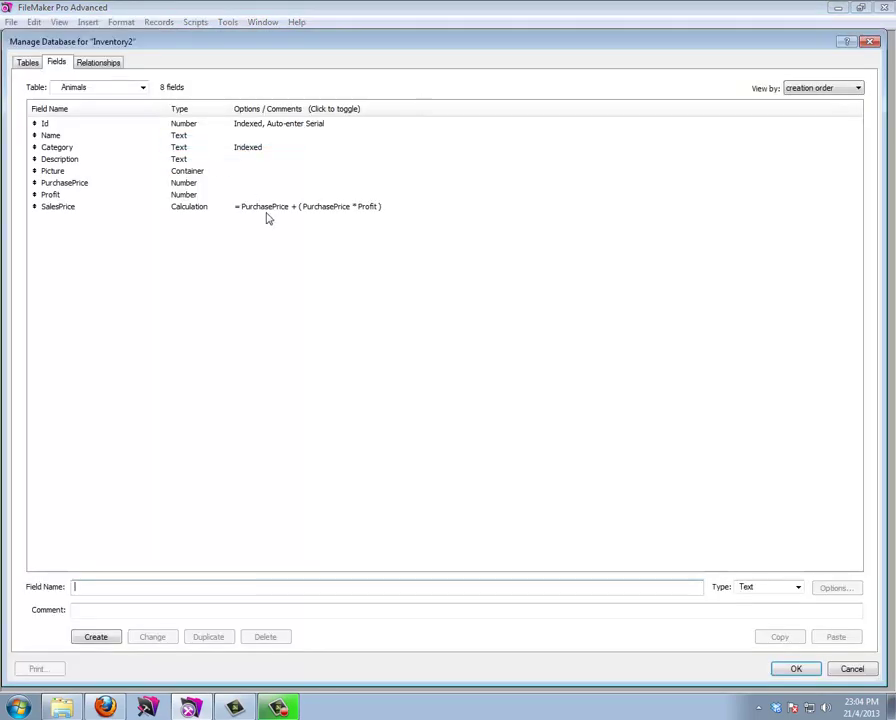
double_click(56, 195)
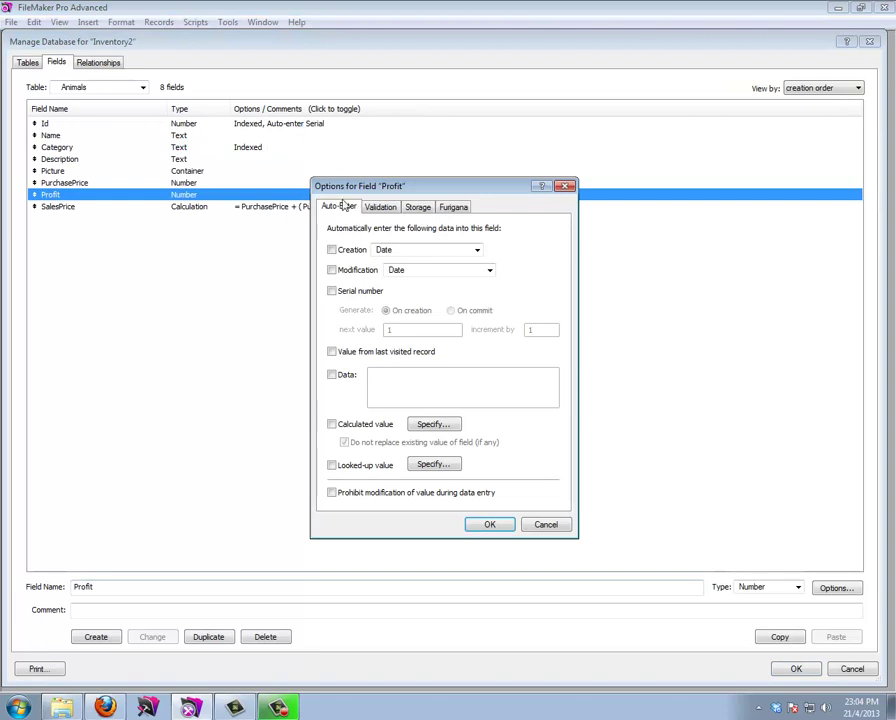
left_click(334, 376)
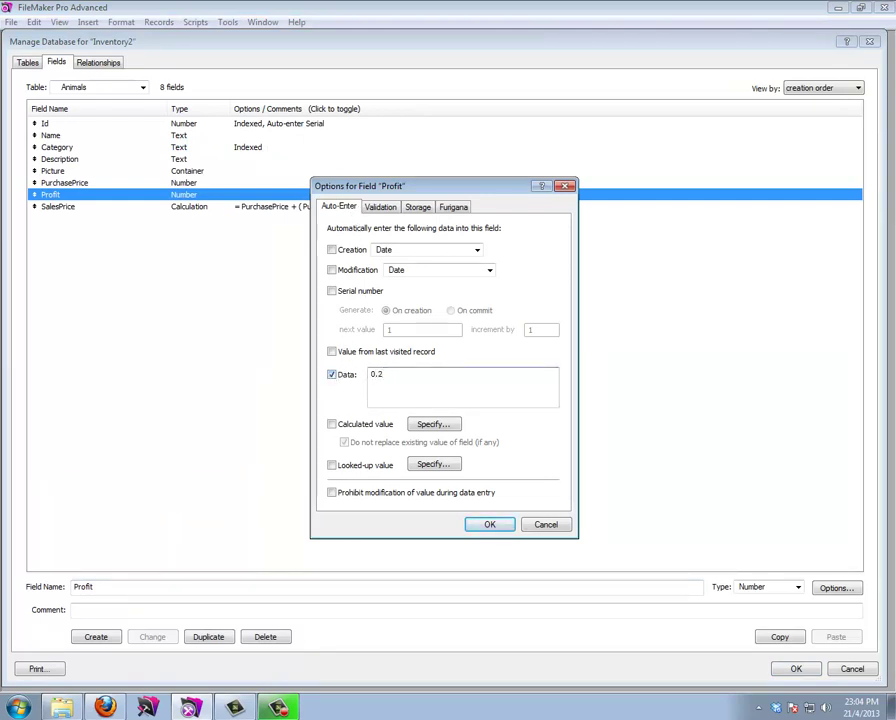
left_click(490, 525)
left_click(785, 669)
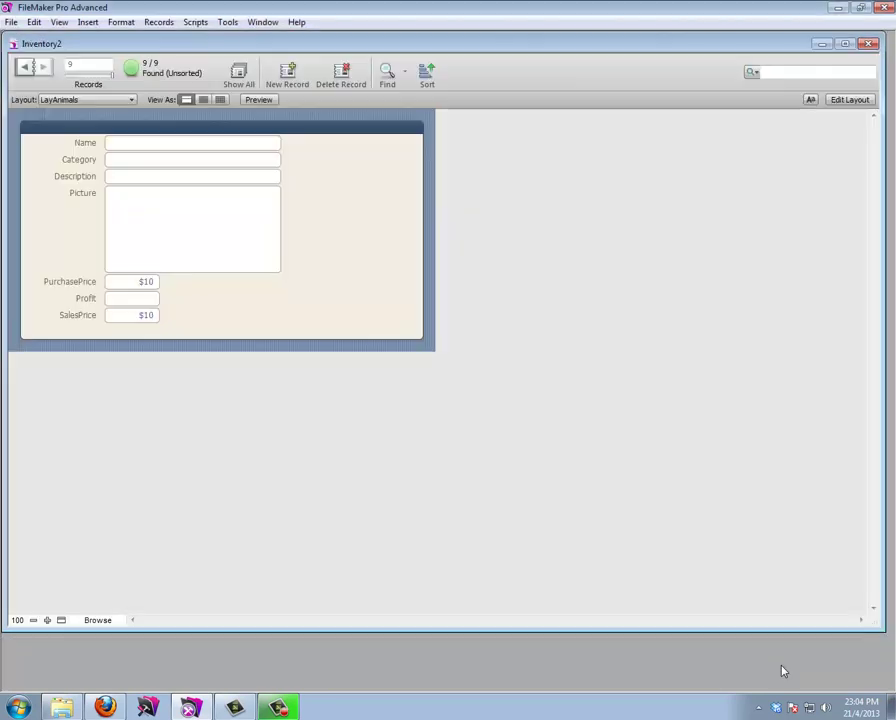
Add a test record to check the default Profit and override its Profit with 50%
left_click(287, 74)
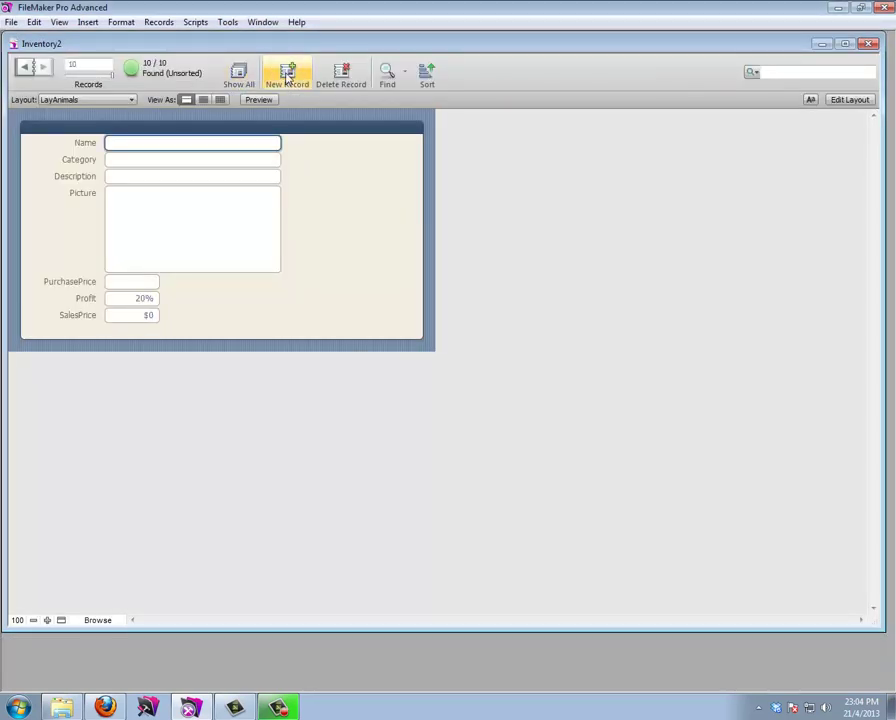
left_click(118, 299)
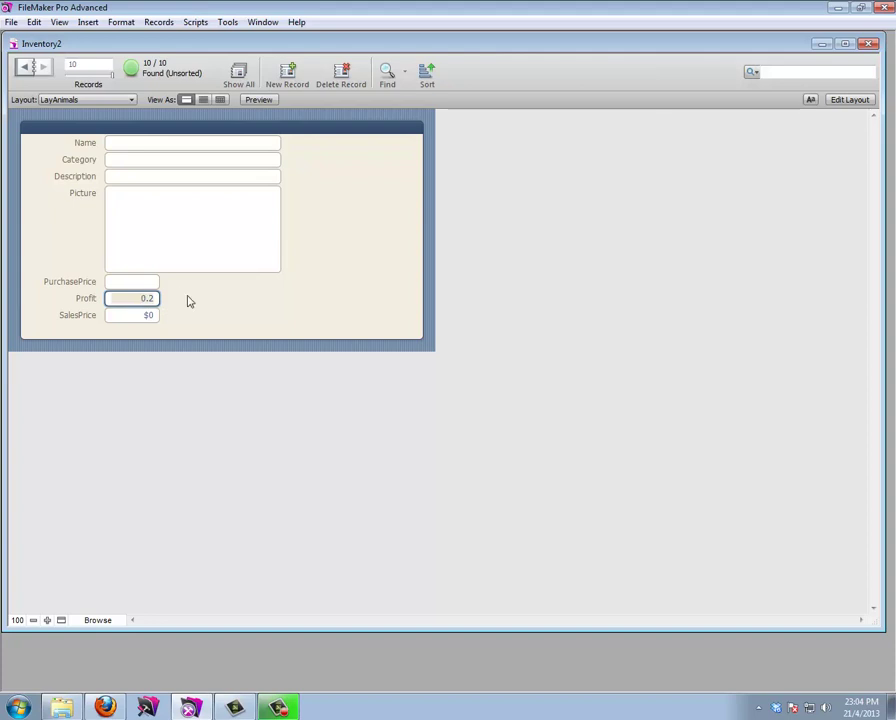
type("0")
left_click(189, 301)
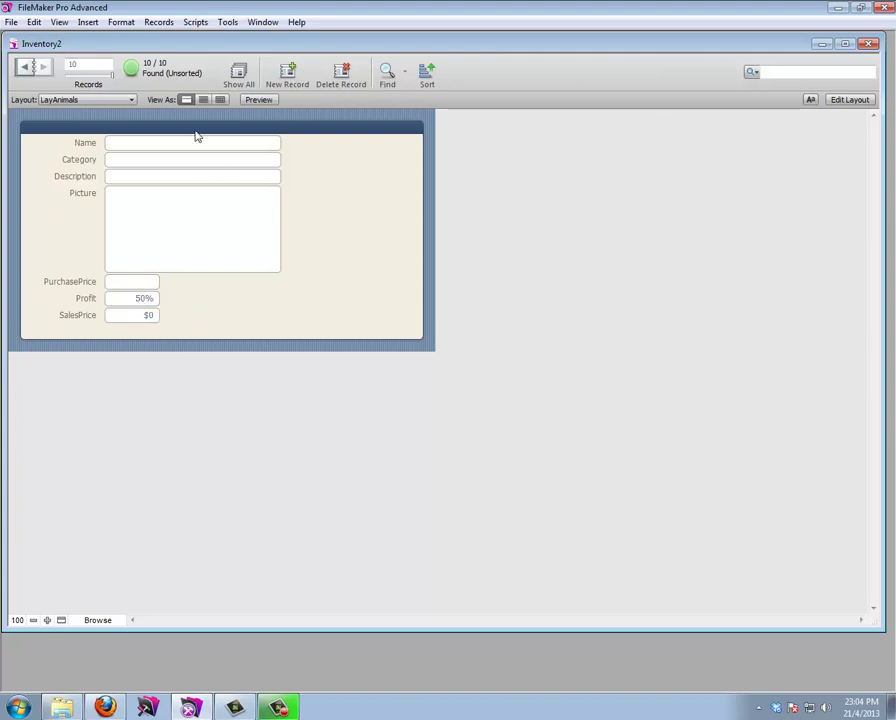
Add another test record with a PurchasePrice of 10, keeping the default Profit, to check the SalesPrice calculation
left_click(289, 76)
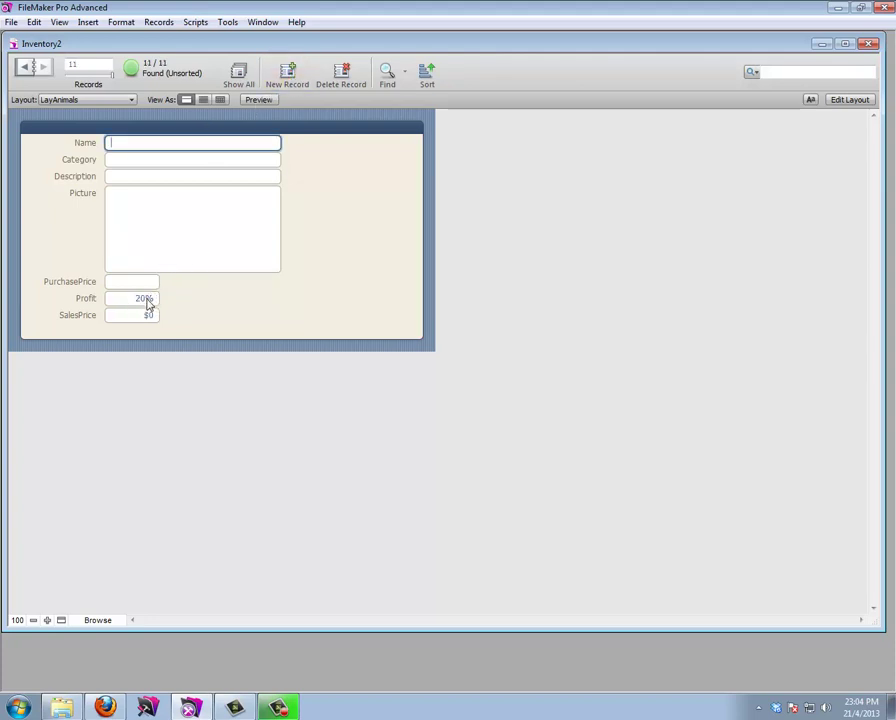
left_click(146, 284)
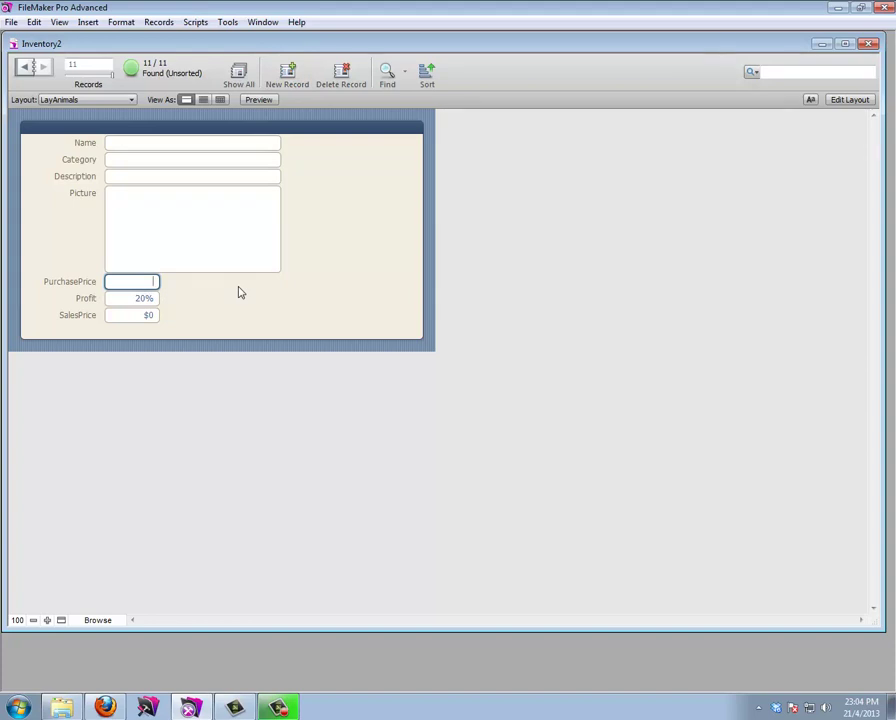
type("10")
left_click(240, 292)
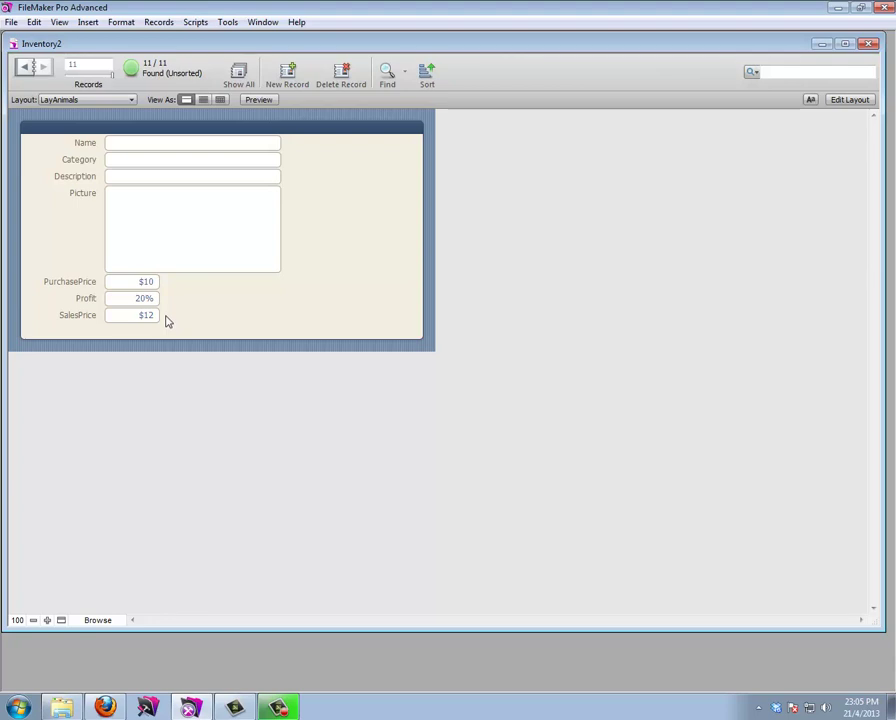
Delete the three test records at the end of the animal records
left_click(341, 72)
left_click(490, 373)
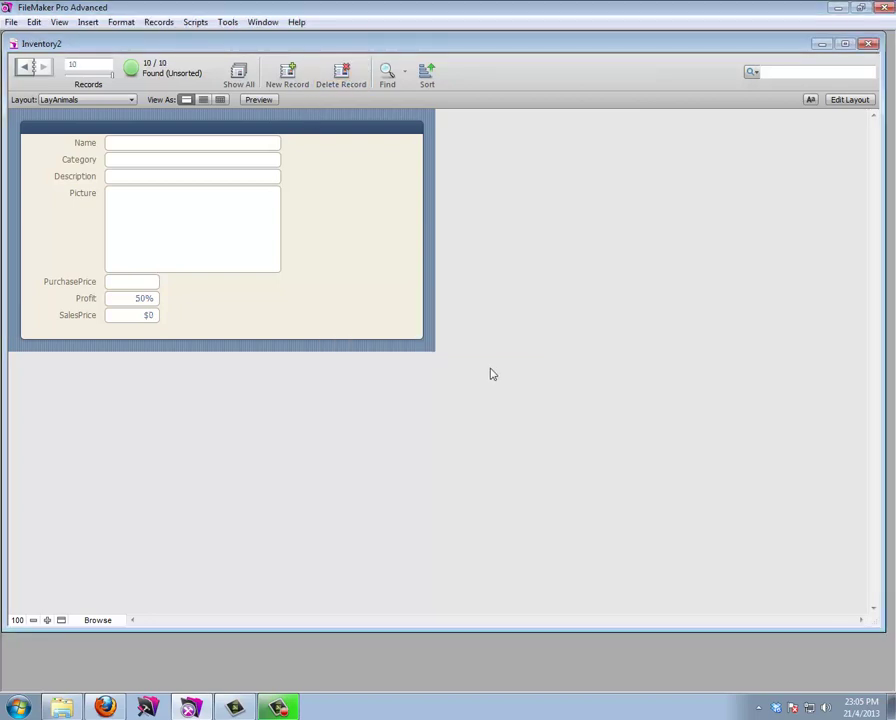
left_click(341, 72)
left_click(483, 376)
left_click(341, 72)
left_click(480, 374)
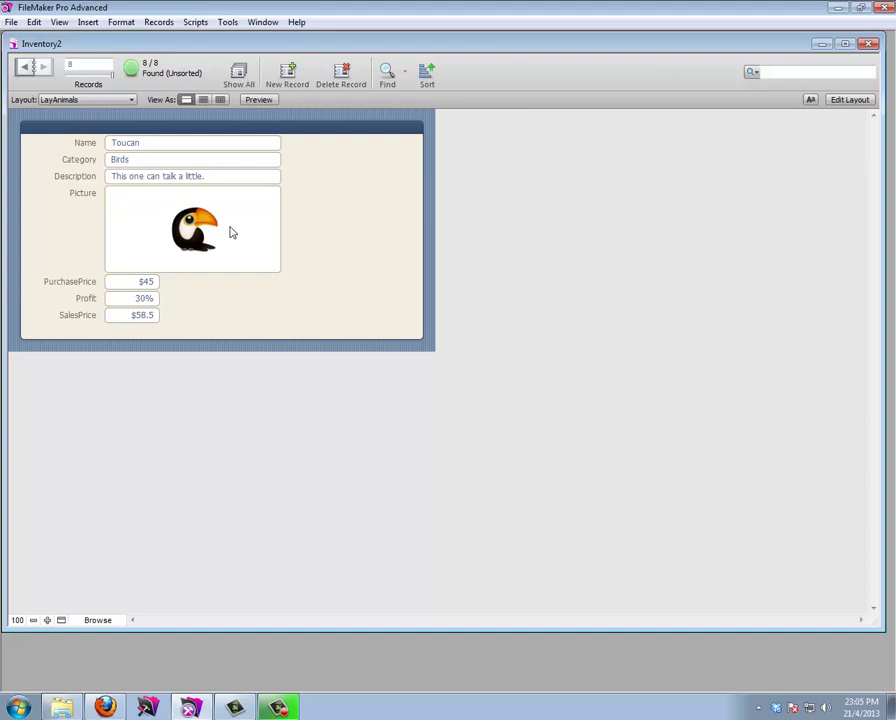
Start a new list view layout named ListAnimals showing records from the Animals table
left_click(850, 100)
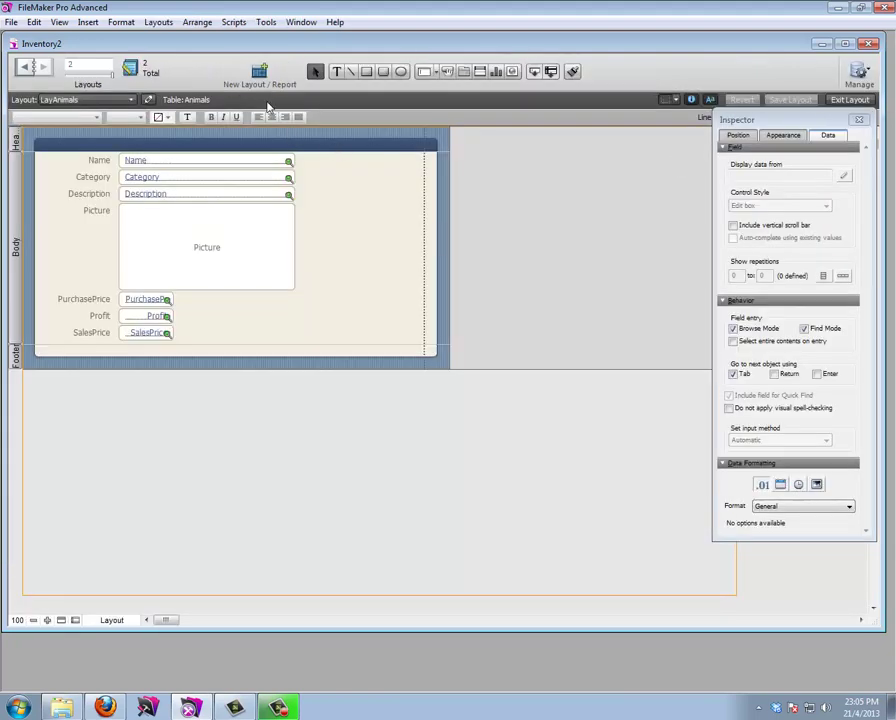
left_click(259, 74)
left_click(427, 278)
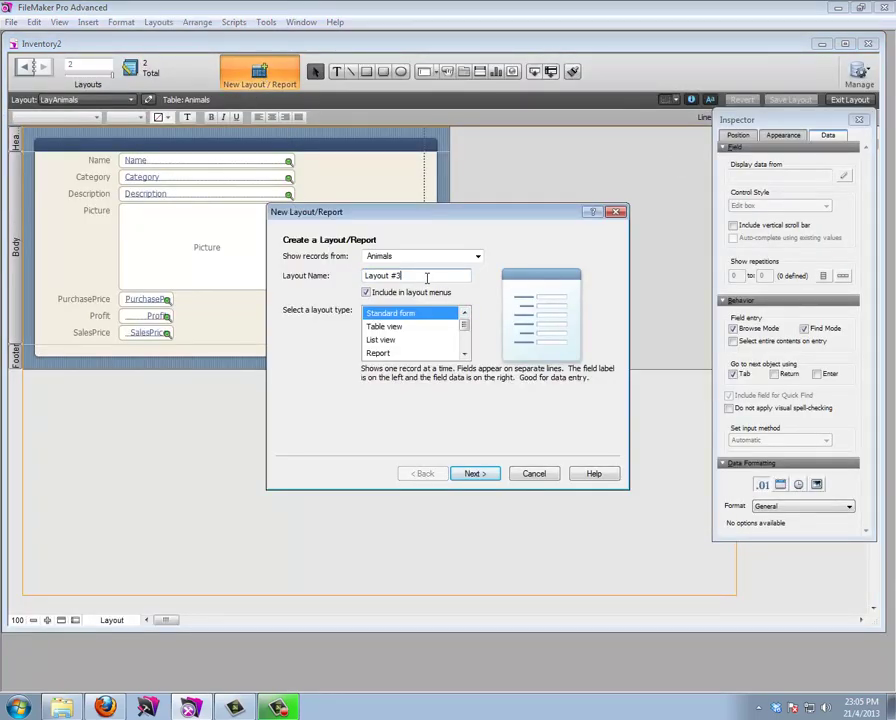
left_click_drag(427, 278, 337, 281)
type("ListAnimals")
left_click(380, 339)
left_click(484, 475)
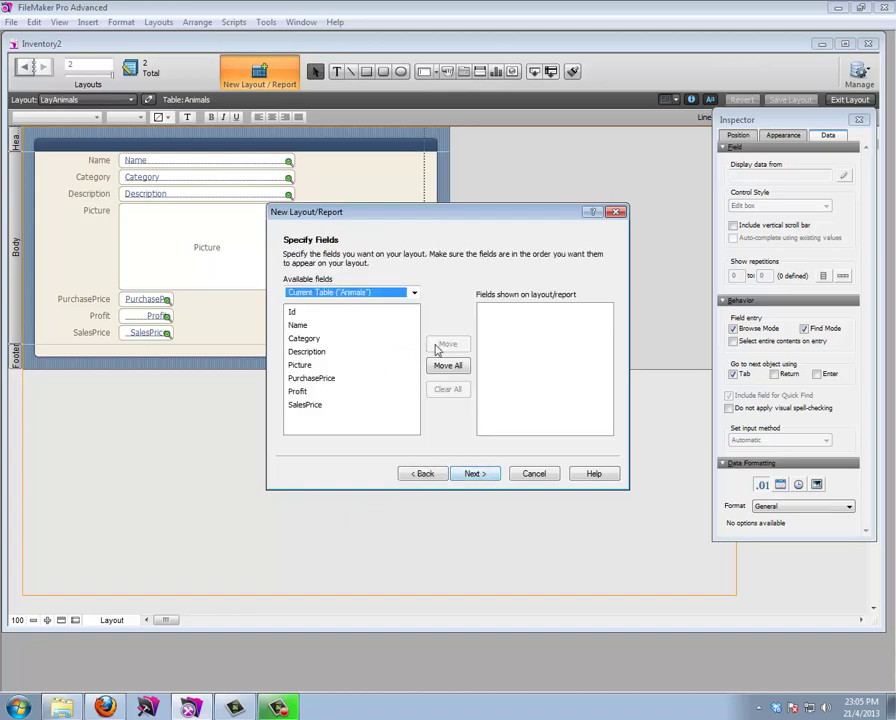
Add the Name, PurchasePrice, SalesPrice and Description fields, in that order, to the new layout
double_click(298, 326)
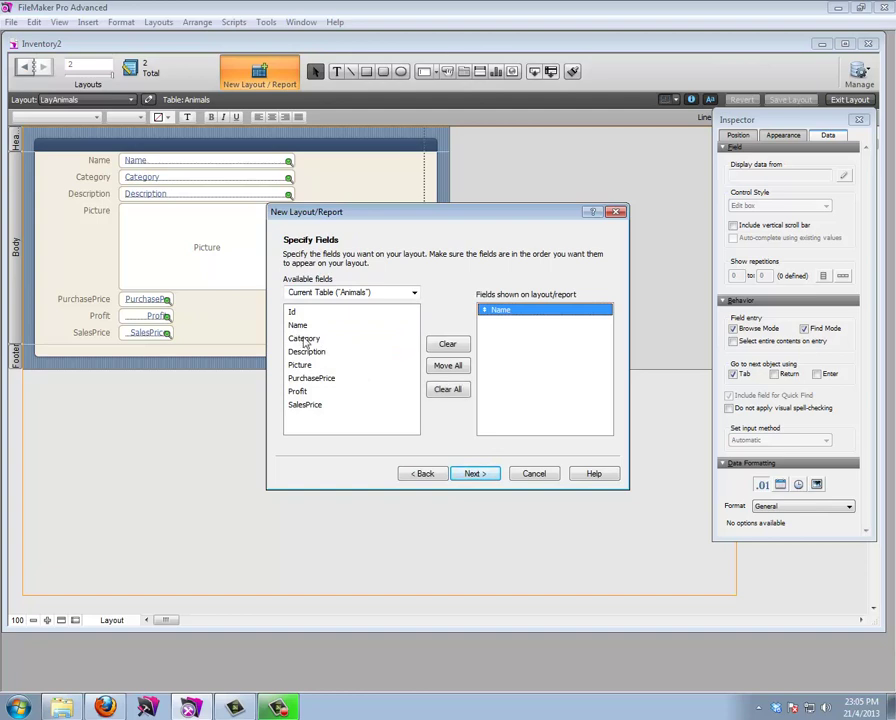
double_click(309, 380)
double_click(306, 405)
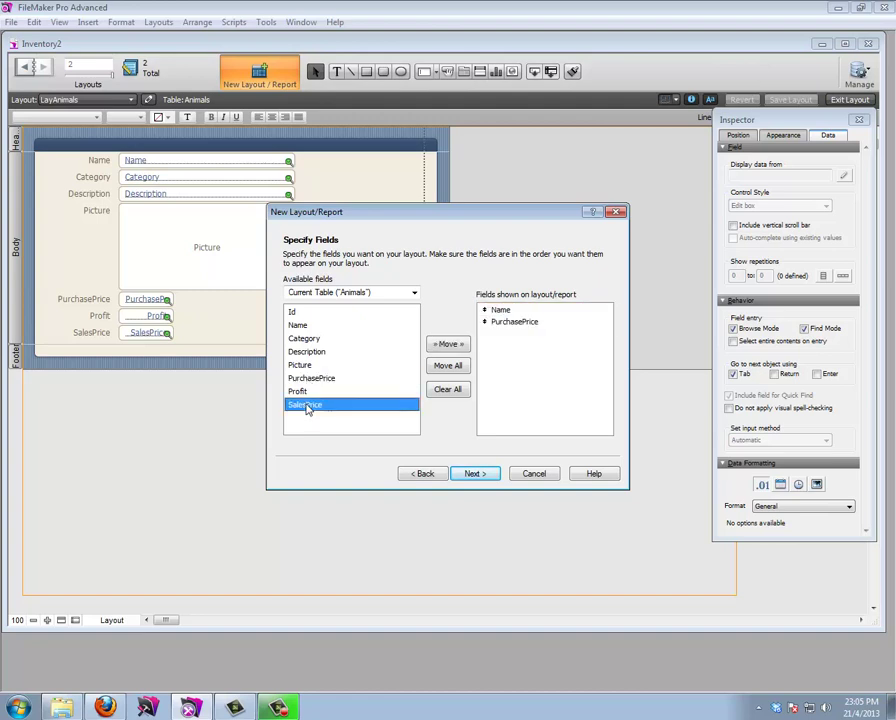
double_click(306, 352)
left_click(473, 476)
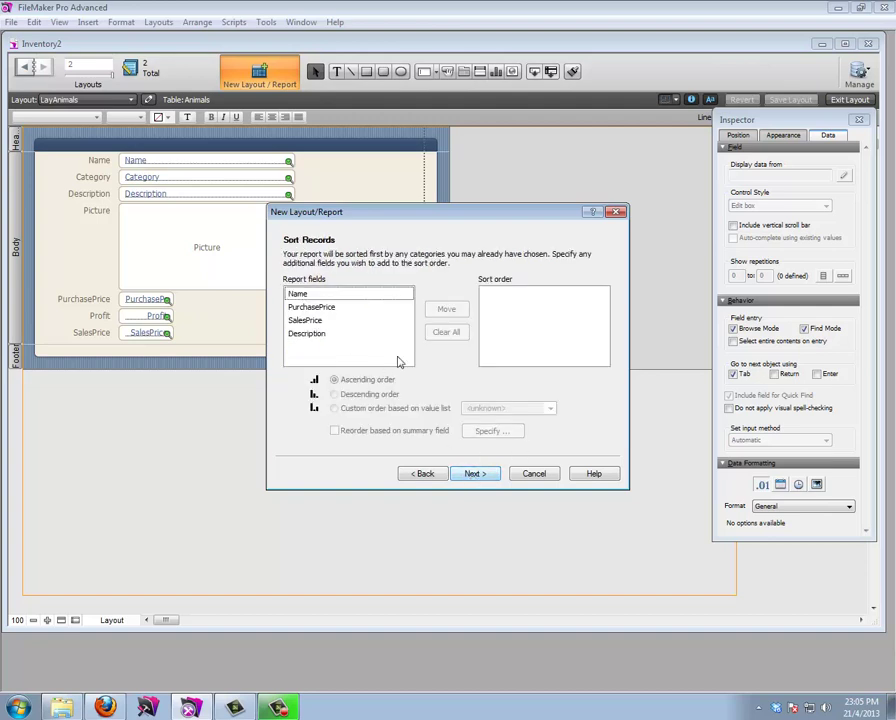
Finish creating the list layout with no sort order and the River theme
left_click(473, 475)
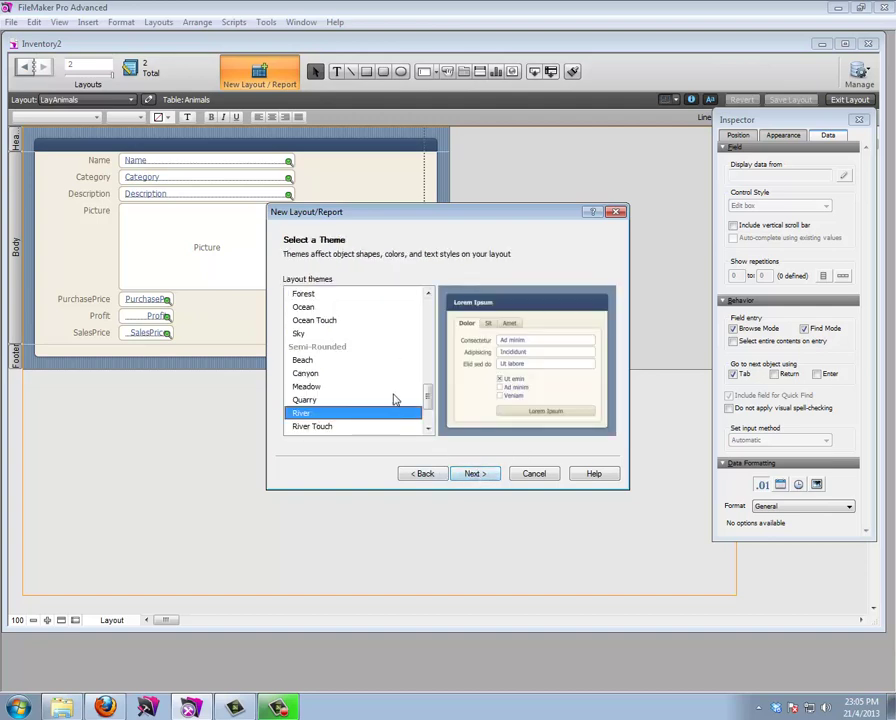
left_click(472, 473)
left_click(470, 474)
left_click(473, 474)
left_click(476, 474)
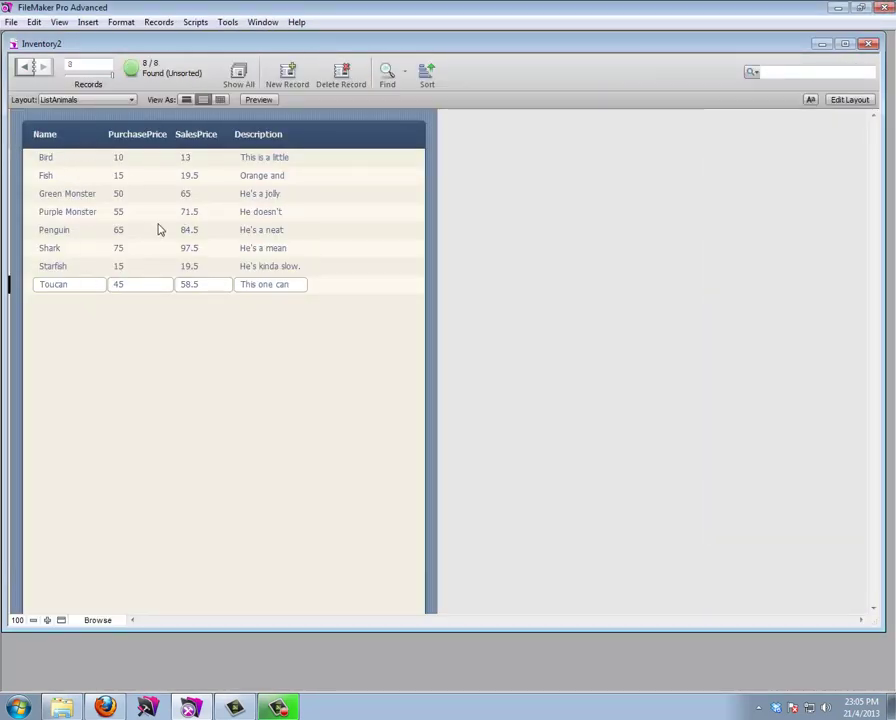
Edit the ListAnimals layout, splitting the PurchasePrice and SalesPrice header labels into two-line "Purchase Price" and "Sales Price" and nudging both upward
left_click(846, 101)
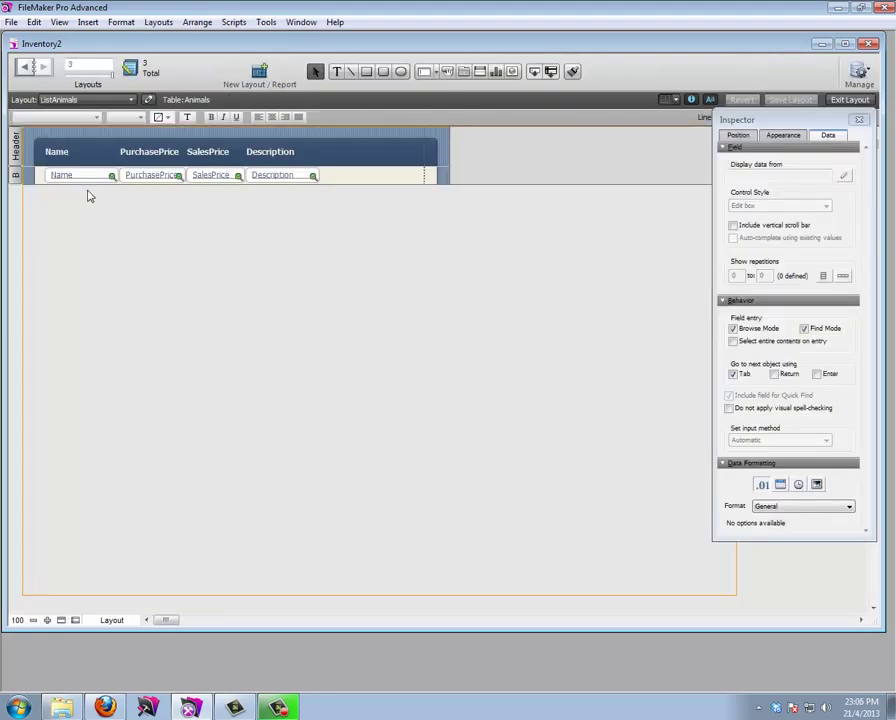
double_click(160, 153)
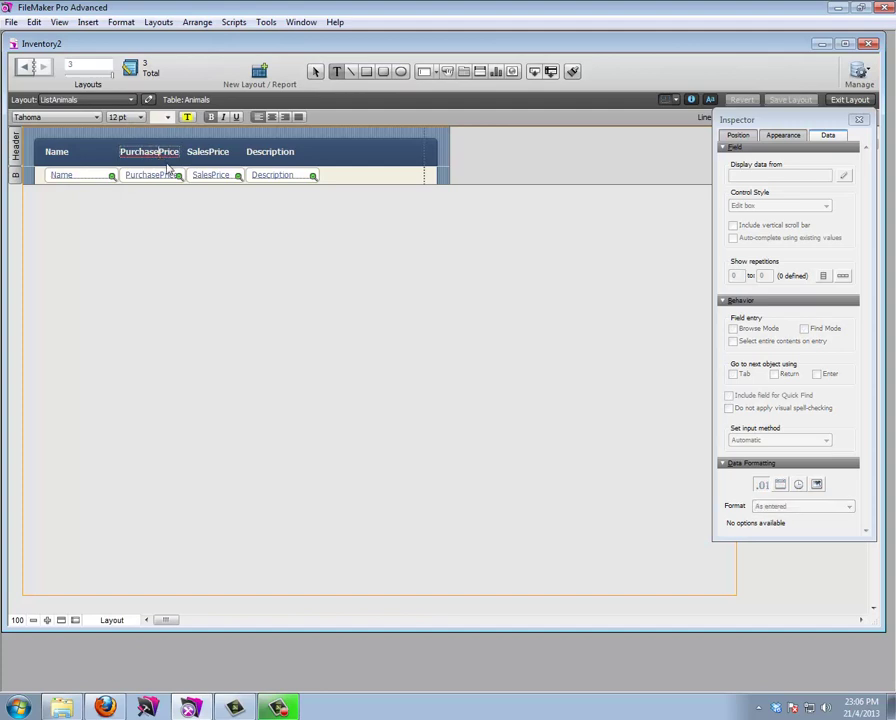
double_click(205, 153)
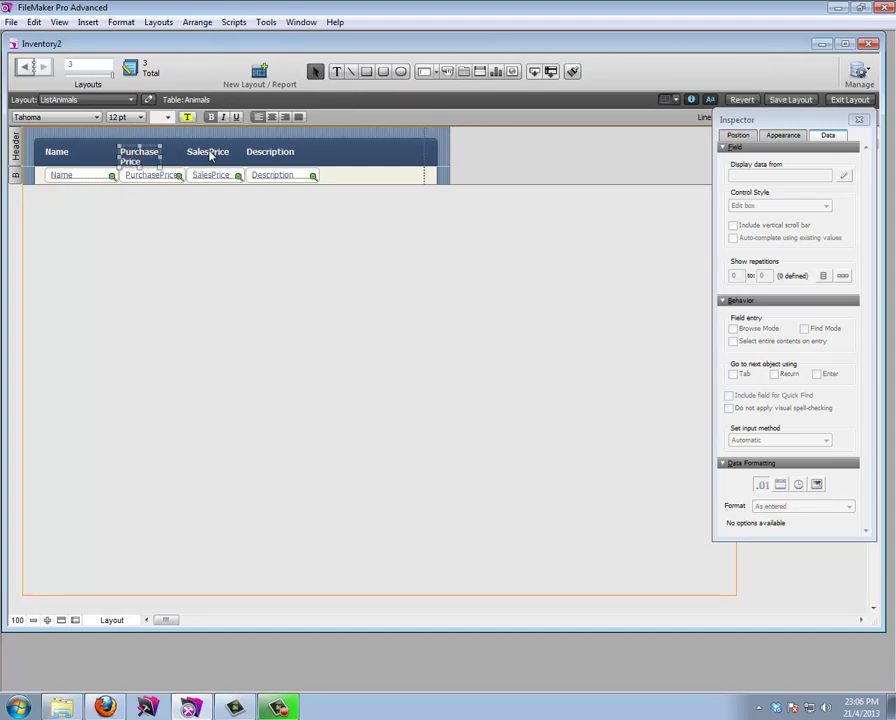
key("KP_Enter")
left_click(140, 164, "shift")
key("Up")
key("Up")
key("Up")
key("Up")
left_click(235, 155)
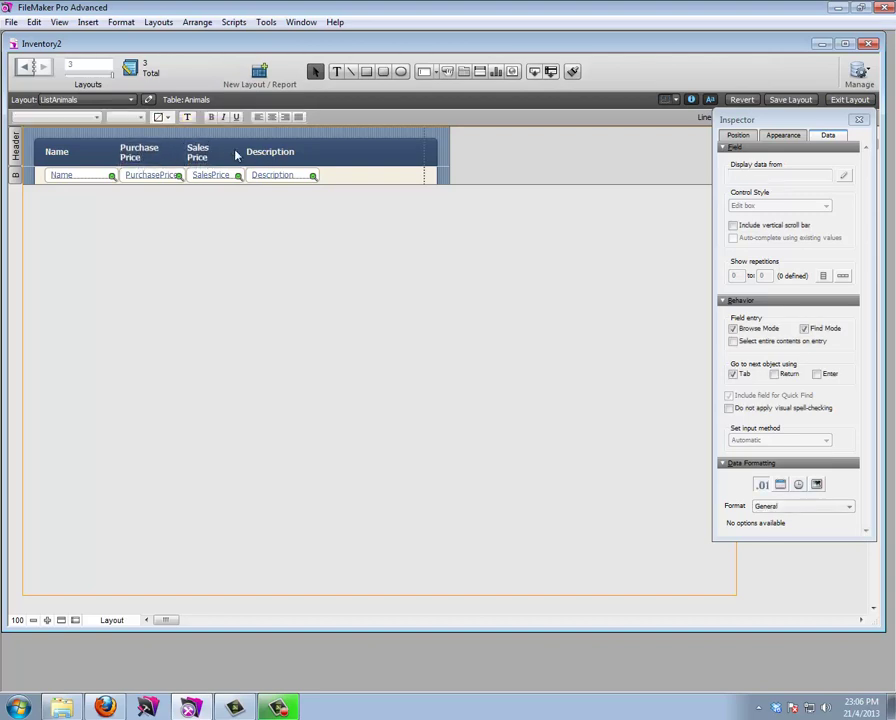
Widen the layout to about 14.5 in and stretch the Description field to roughly four times its width
left_click(266, 156)
left_click(270, 180)
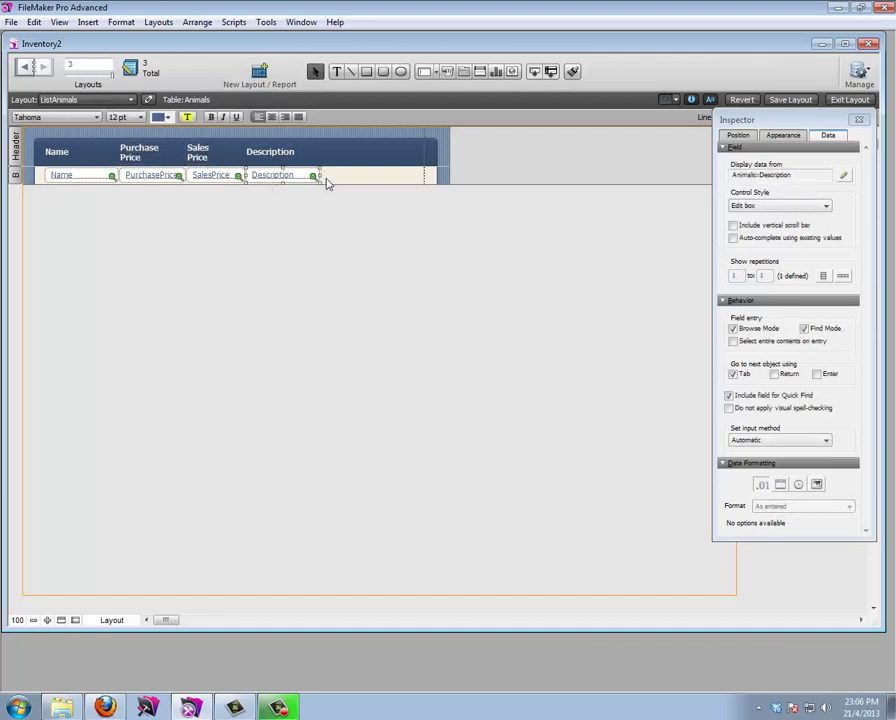
left_click_drag(450, 158, 750, 155)
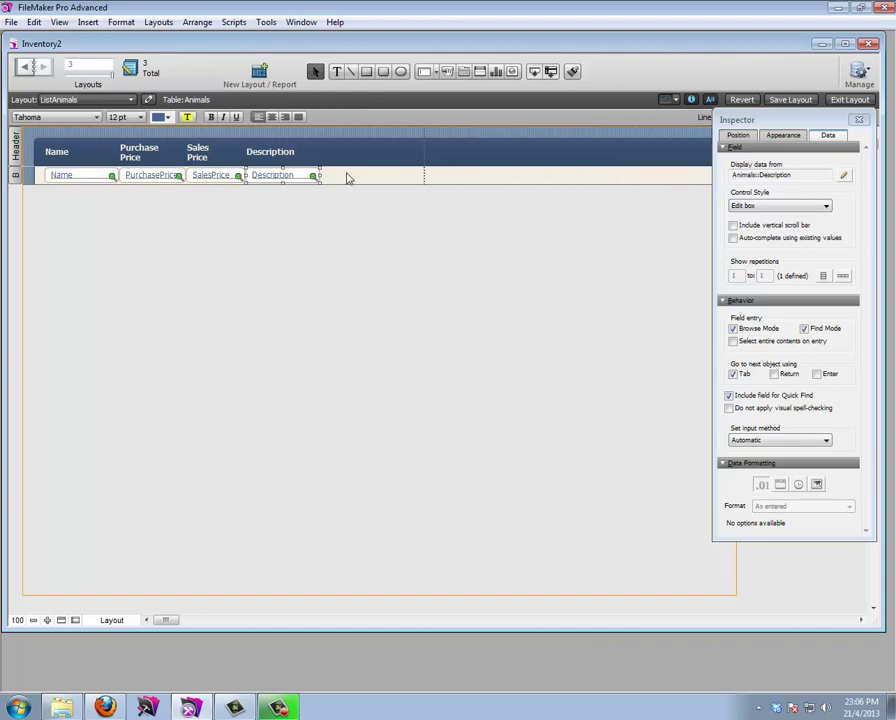
left_click_drag(320, 175, 557, 176)
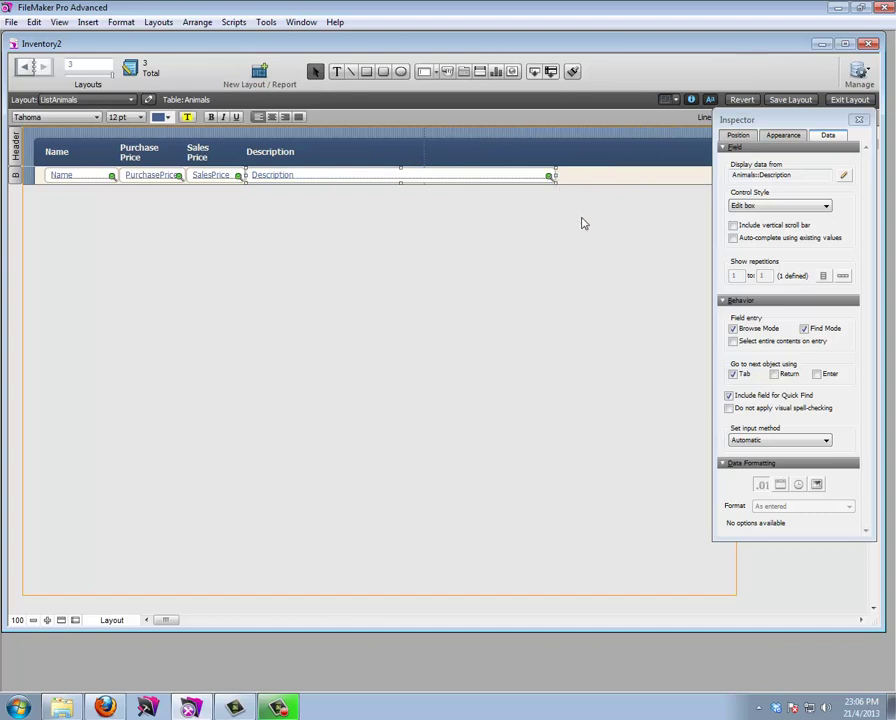
Shift the purchase price, sales price and description columns with their headers to the right, making room beside the Name field
left_click_drag(582, 222, 133, 143)
key("Right")
key("Right")
key("Right")
key("Right")
key("Right")
key("Right")
key("Right")
key("Right")
key("Right")
key("Right")
key("Right")
key("Right")
key("Right")
key("Right")
key("Right")
key("Right")
key("Right")
key("Right")
key("Right")
key("Right")
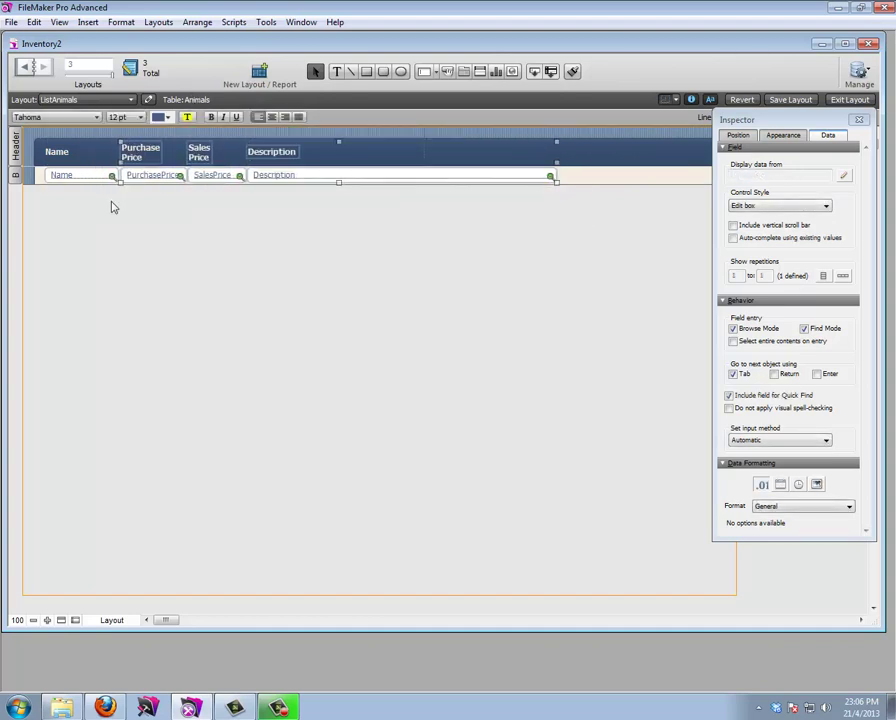
key("Right")
key("Right")
key("Right")
key("Right")
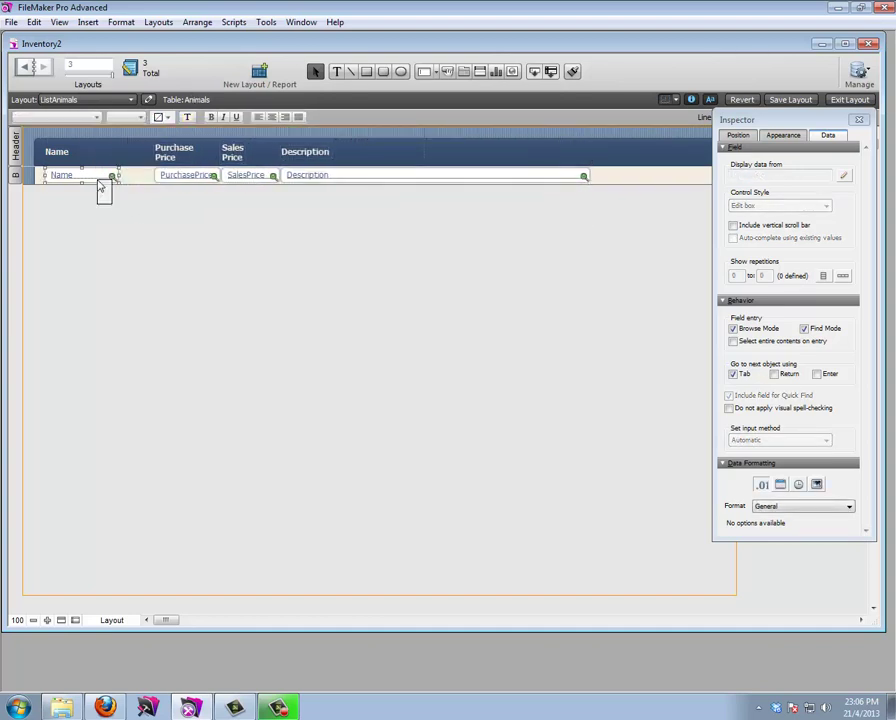
Widen the Name field and move the other three columns back beside it, starting at about 2.44 in
left_click(117, 177)
left_click_drag(117, 176, 346, 190)
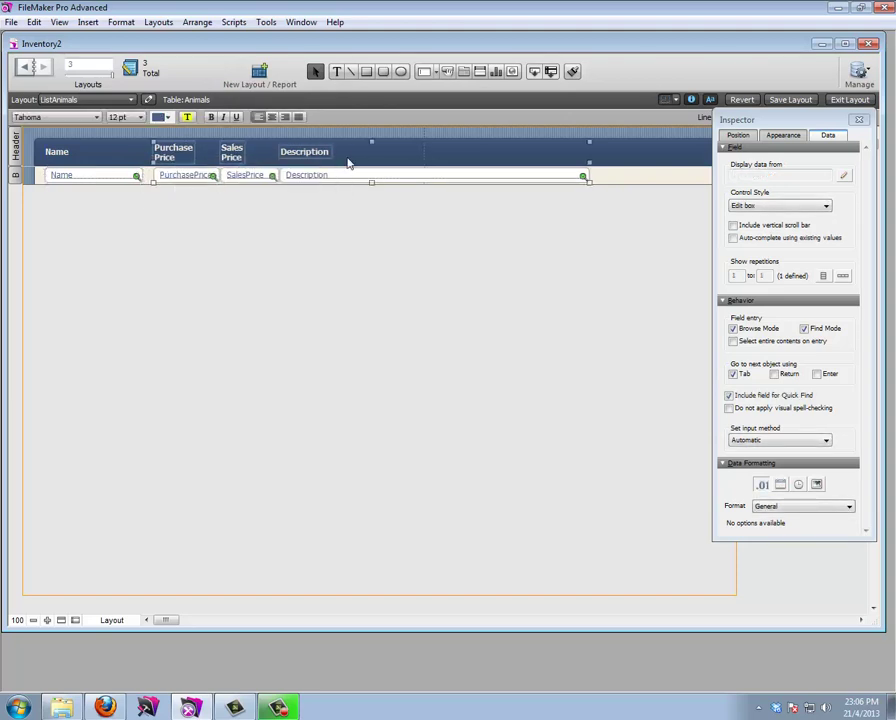
key("Left")
key("Left")
key("Left")
key("Left")
key("Left")
key("Left")
key("Left")
key("Left")
key("Left")
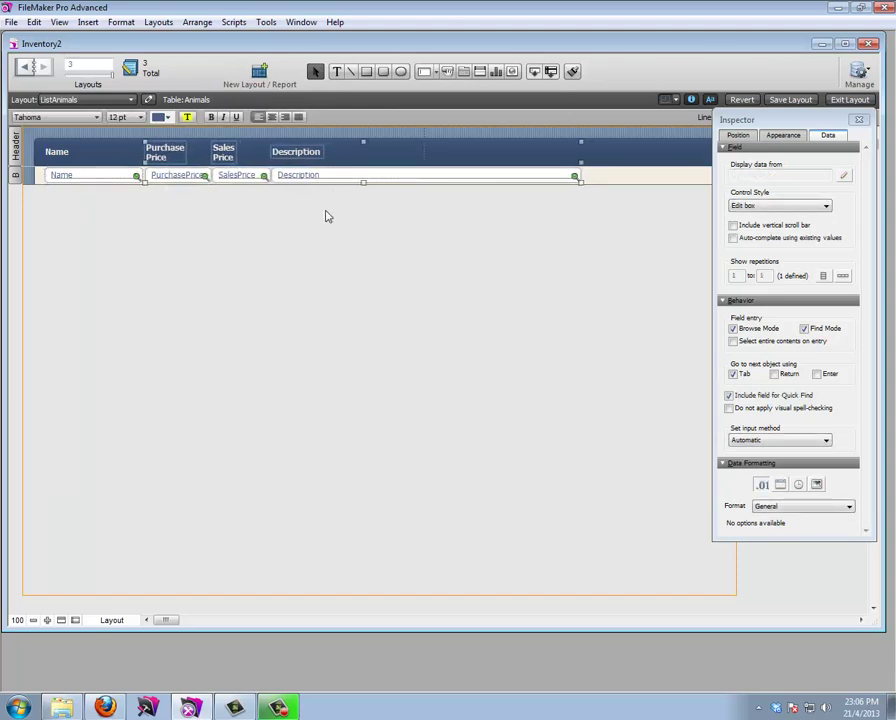
Resize the PurchasePrice field to the width of its header label, 0.806 in
left_click(200, 194)
left_click(197, 179)
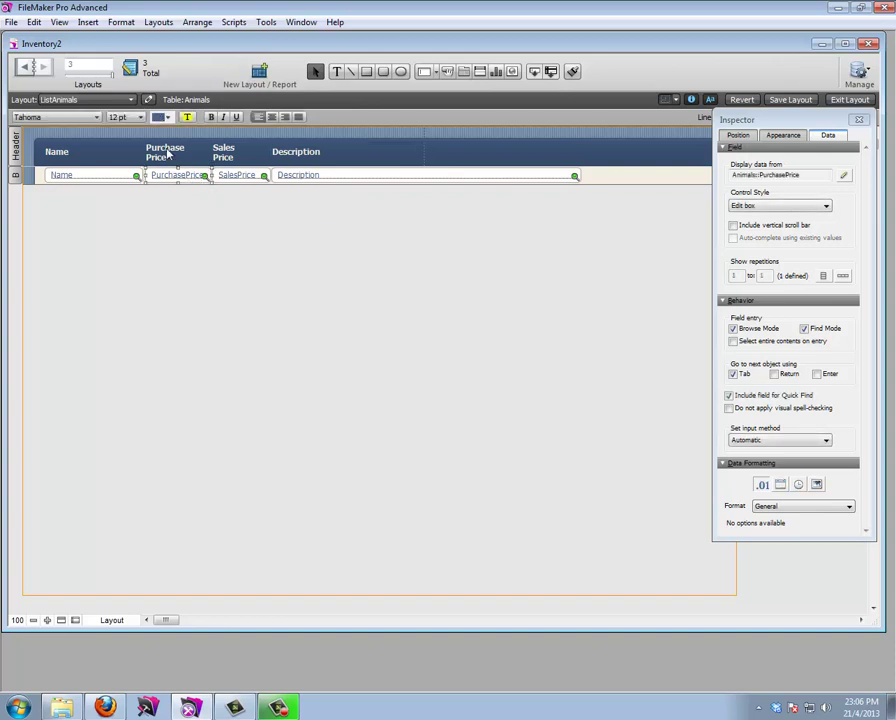
left_click(165, 152, "shift")
left_click(223, 152, "shift")
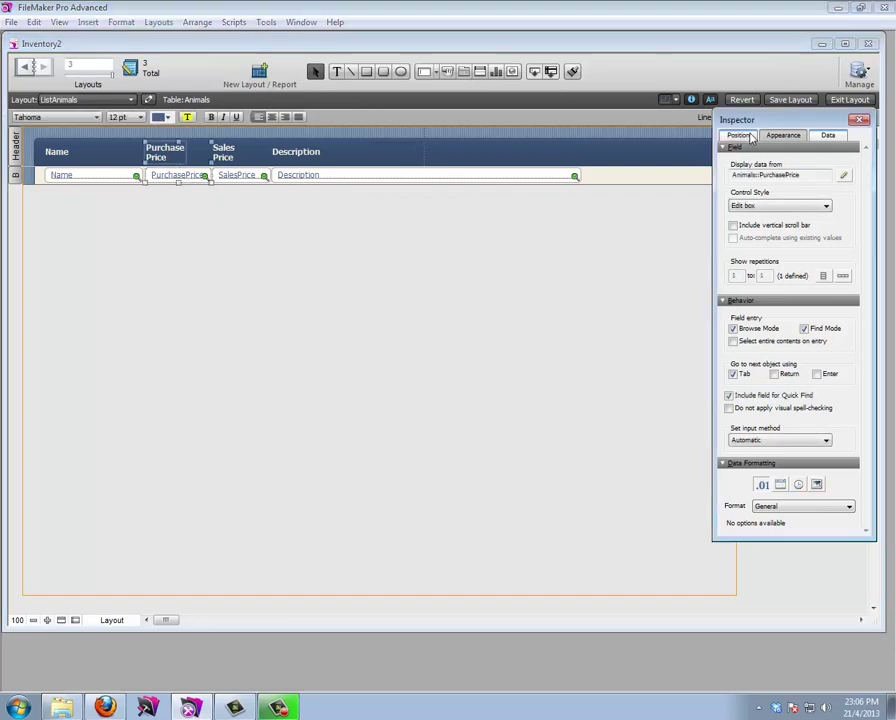
left_click(745, 136)
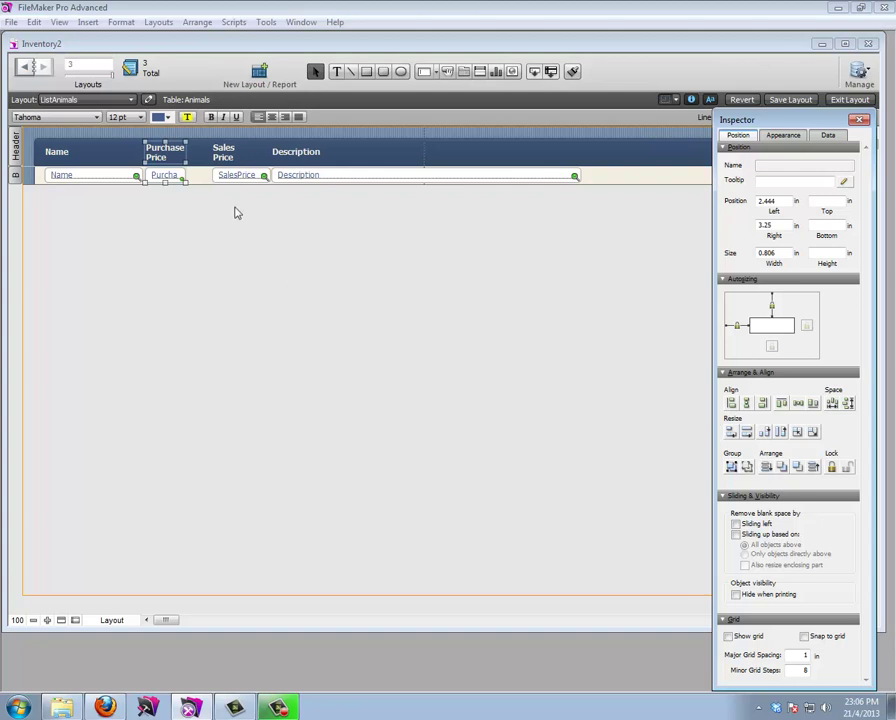
Resize the SalesPrice field and its header label to 0.806 in wide, matching the purchase price column
left_click_drag(234, 210, 208, 150)
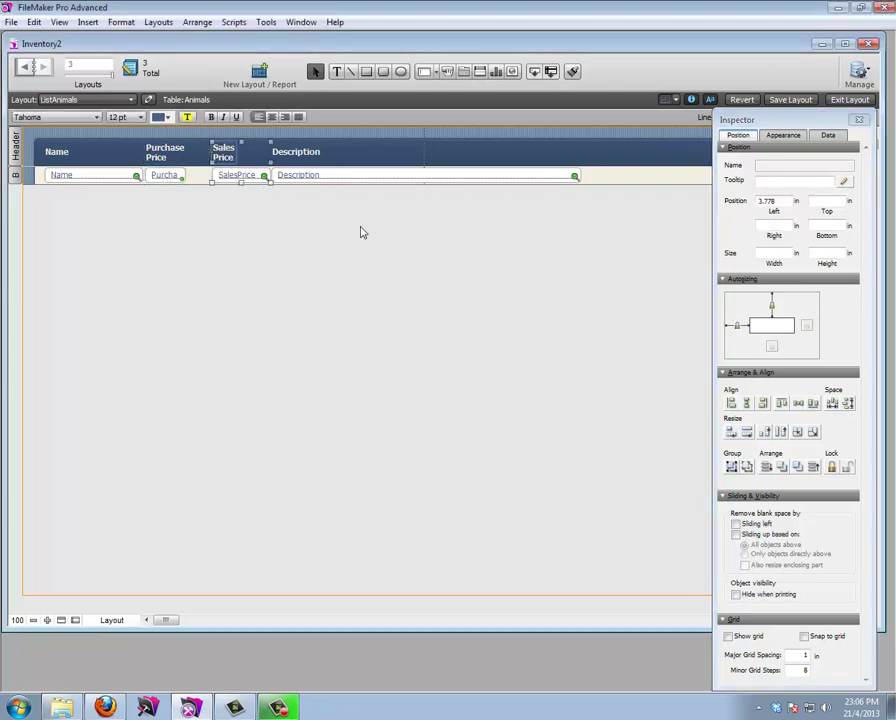
left_click(731, 431)
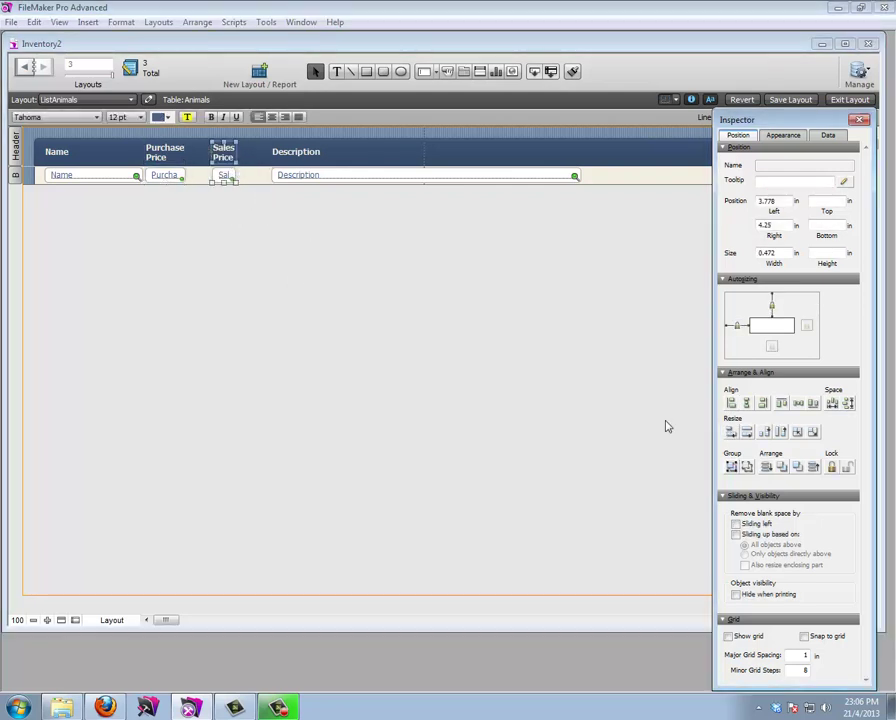
left_click(230, 216)
left_click_drag(240, 214, 210, 150)
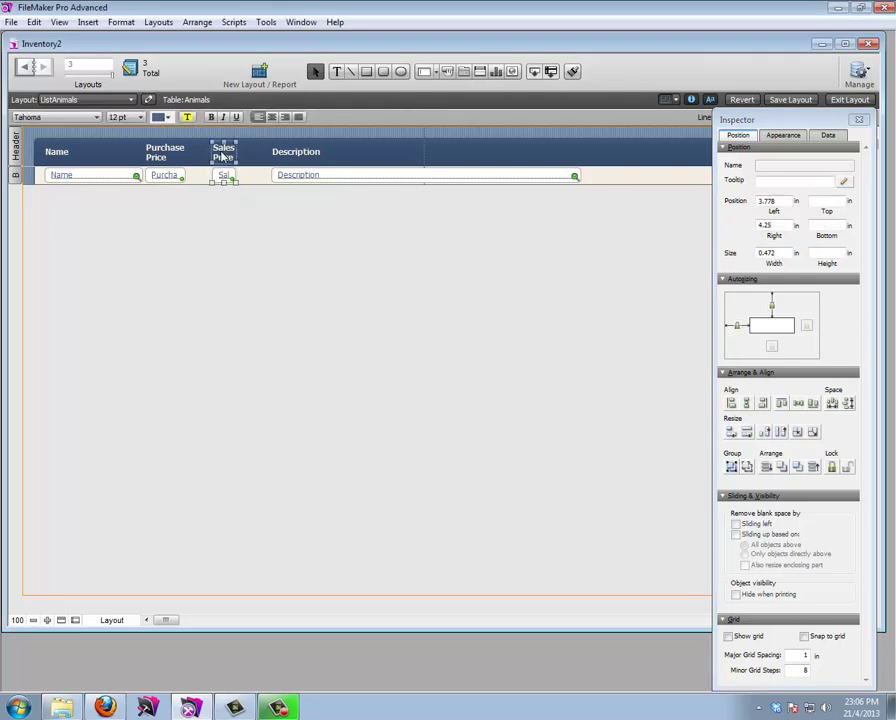
left_click(234, 164)
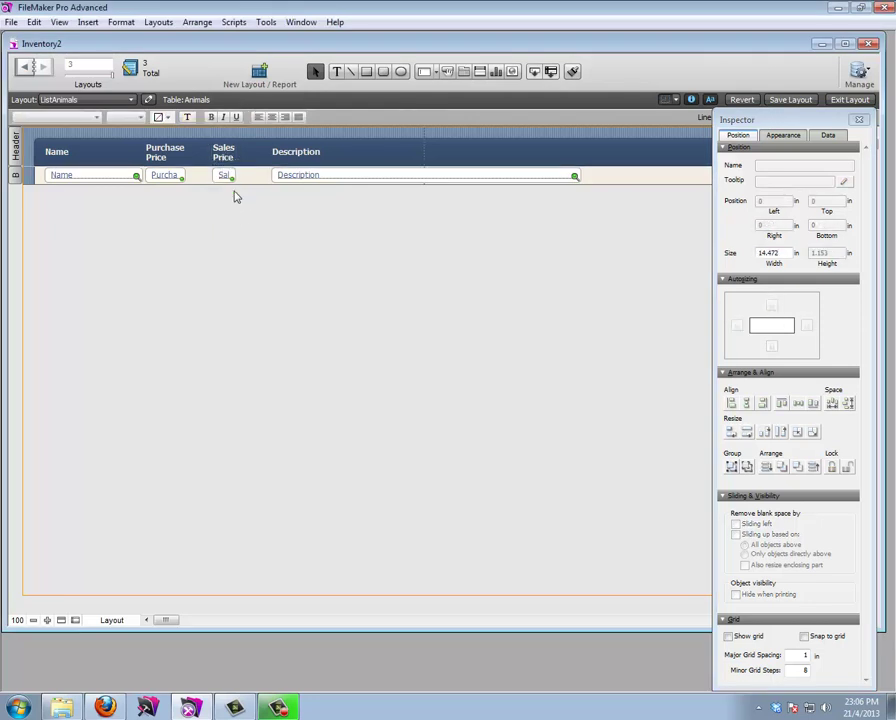
left_click_drag(234, 197, 253, 183)
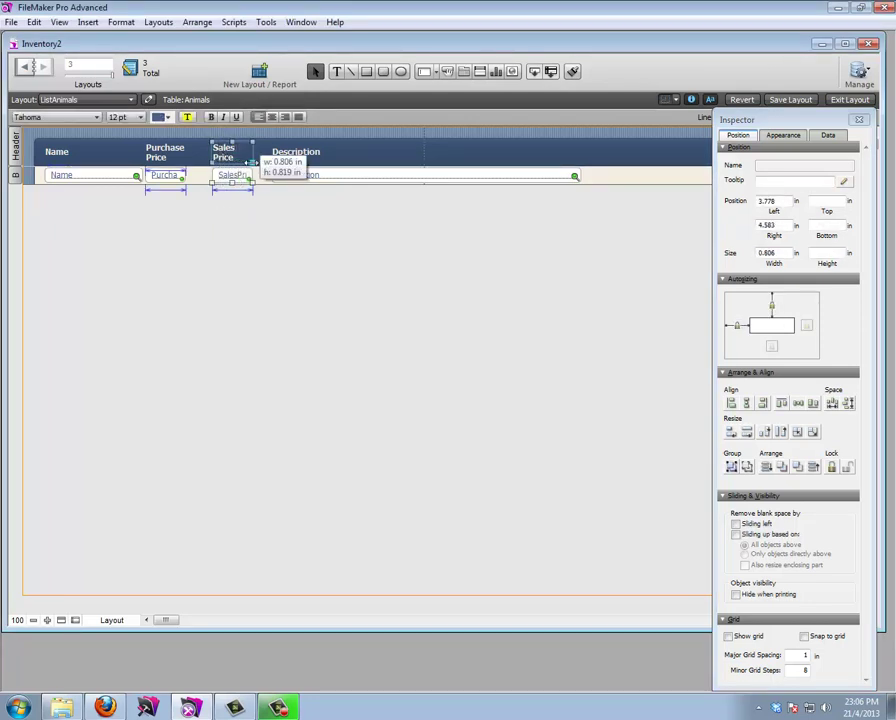
Move the SalesPrice field and its header left to about 3.29 in, beside the purchase price column
key("Left")
key("Left")
key("Left")
key("Left")
key("Left")
key("Left")
key("Left")
key("Left")
key("Left")
key("Left")
key("Left")
key("Left")
key("Left")
key("Left")
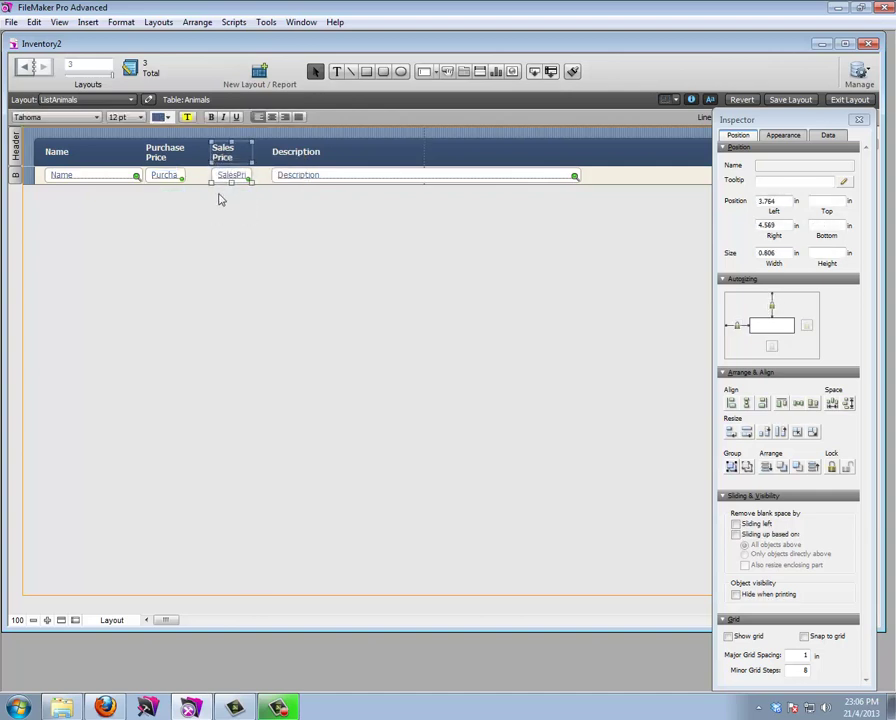
key("Left")
key("Left")
key("Left")
key("Left")
key("Left")
key("Left")
key("Left")
key("Left")
key("Left")
key("Left")
key("Left")
key("Left")
key("Left")
key("Left")
key("Left")
key("Left")
key("Left")
key("Left")
key("Left")
key("Left")
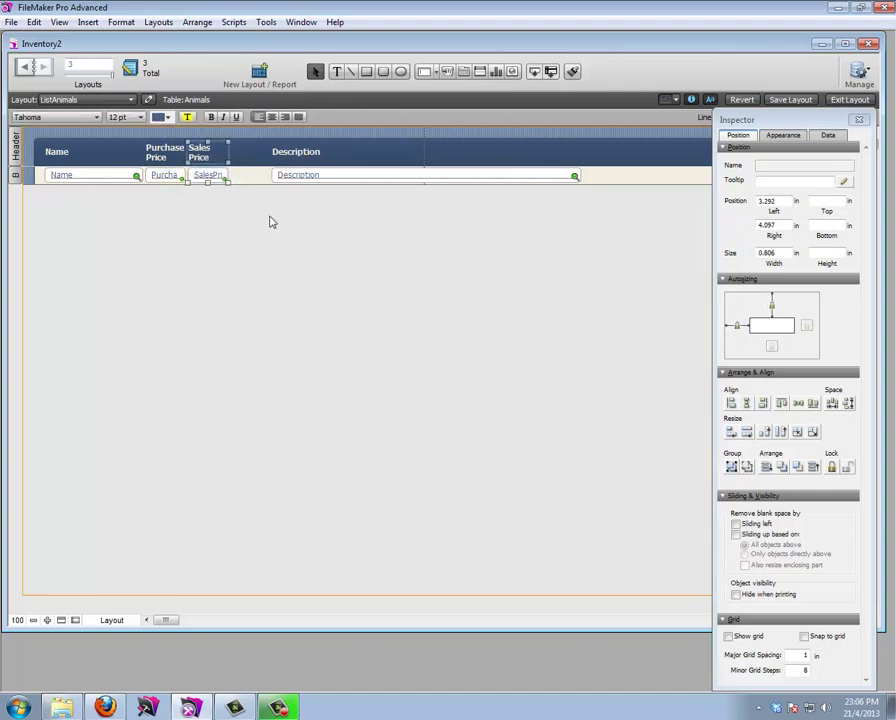
Move the Description field and its header left to about 4.14 in, beside the sales price column
left_click_drag(269, 221, 302, 150)
key("Left")
key("Left")
key("Left")
key("Left")
key("Left")
key("Left")
key("Left")
key("Left")
key("Left")
key("Left")
key("Left")
key("Left")
key("Left")
key("Left")
key("Left")
key("Left")
key("Left")
key("Left")
key("Left")
key("Left")
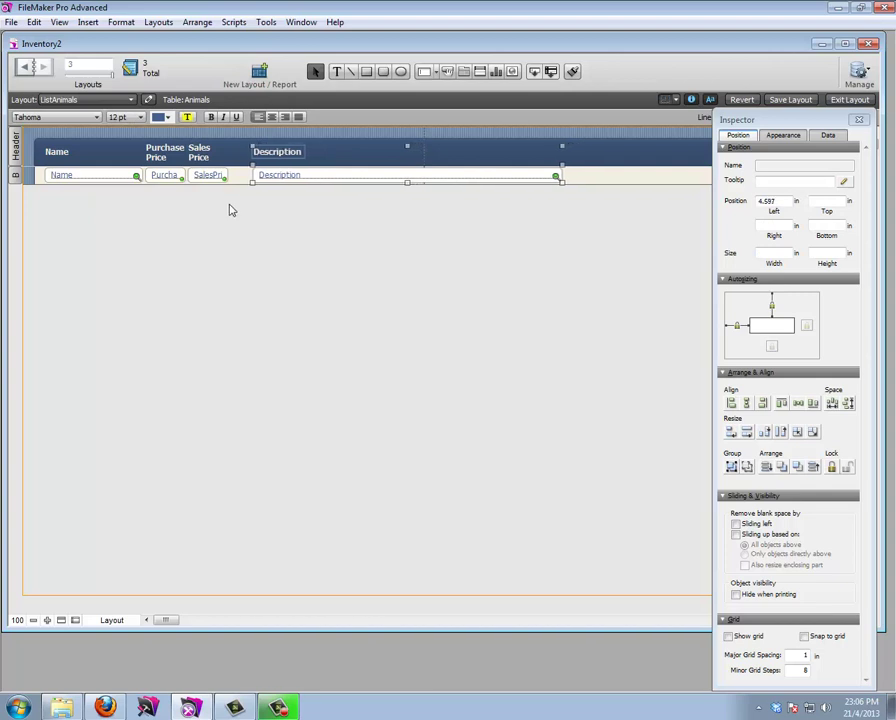
key("Left")
key("Left")
key("Left")
key("Left")
key("Left")
key("Left")
key("Left")
key("Left")
key("Left")
key("Left")
key("Left")
key("Left")
key("Left")
key("Left")
key("Left")
key("Left")
key("Left")
key("Left")
key("Left")
key("Left")
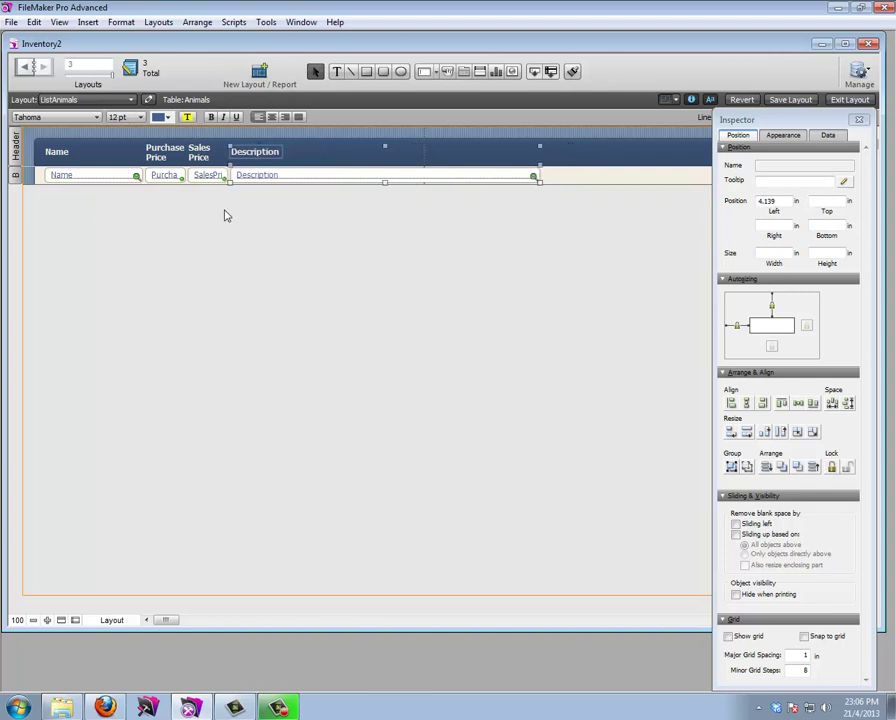
Right-align the PurchasePrice and SalesPrice fields, format them as Currency, and view the list in Browse mode
left_click_drag(225, 215, 148, 172)
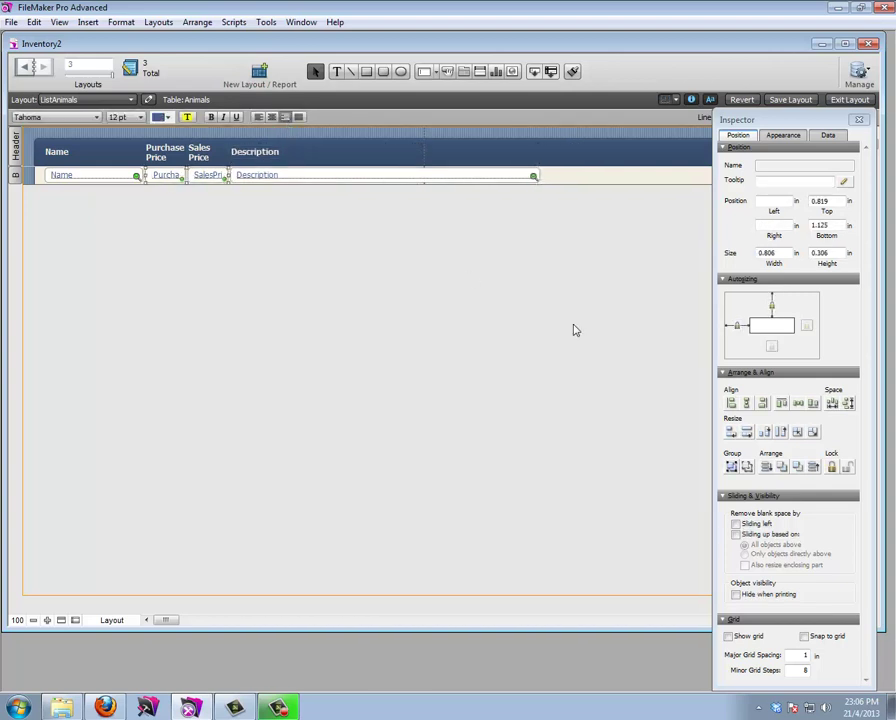
left_click(828, 135)
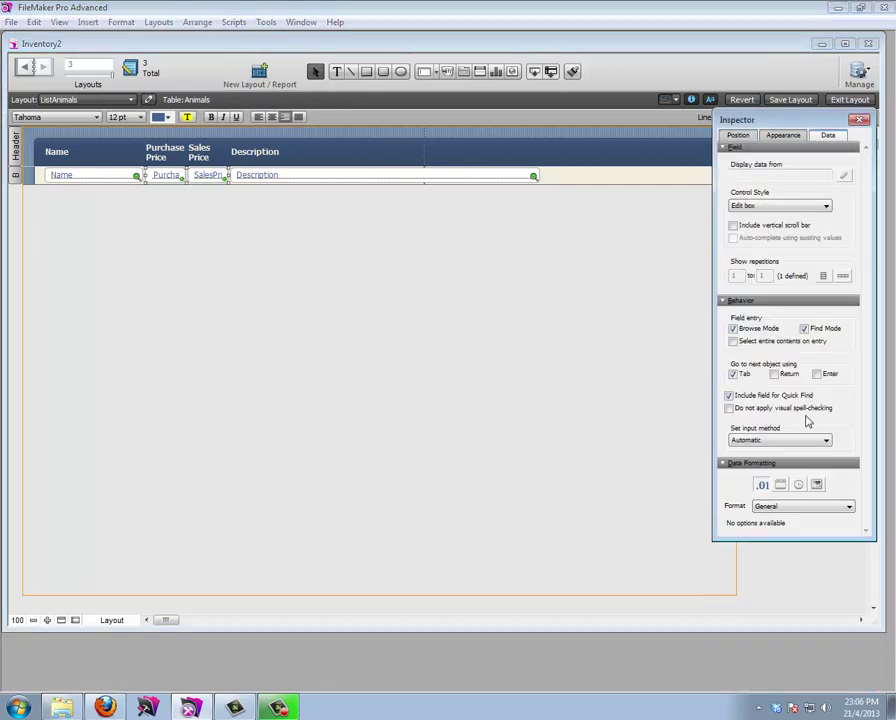
left_click(797, 507)
left_click(786, 554)
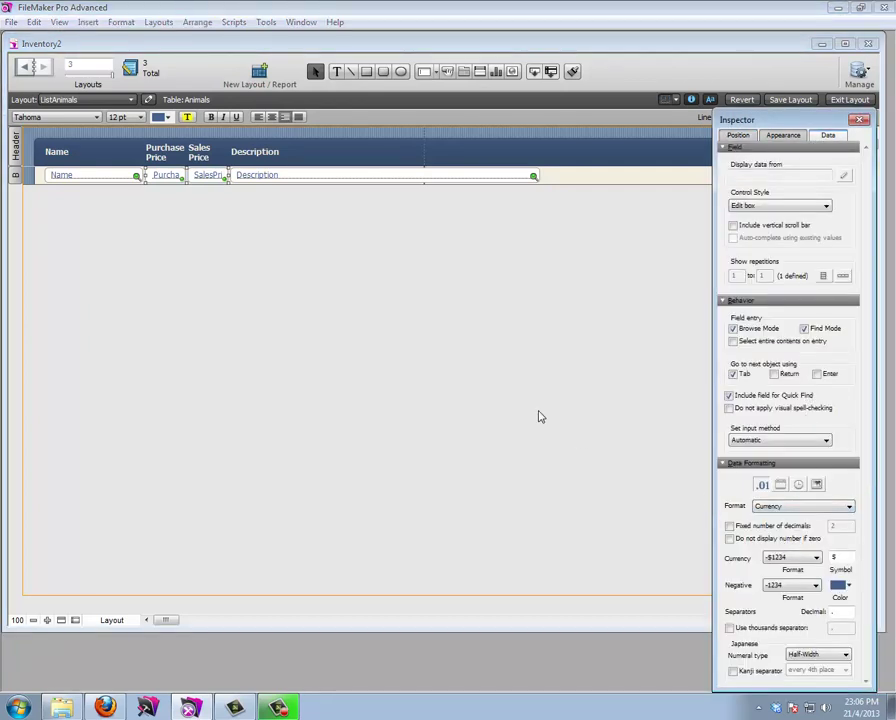
key("ctrl+b")
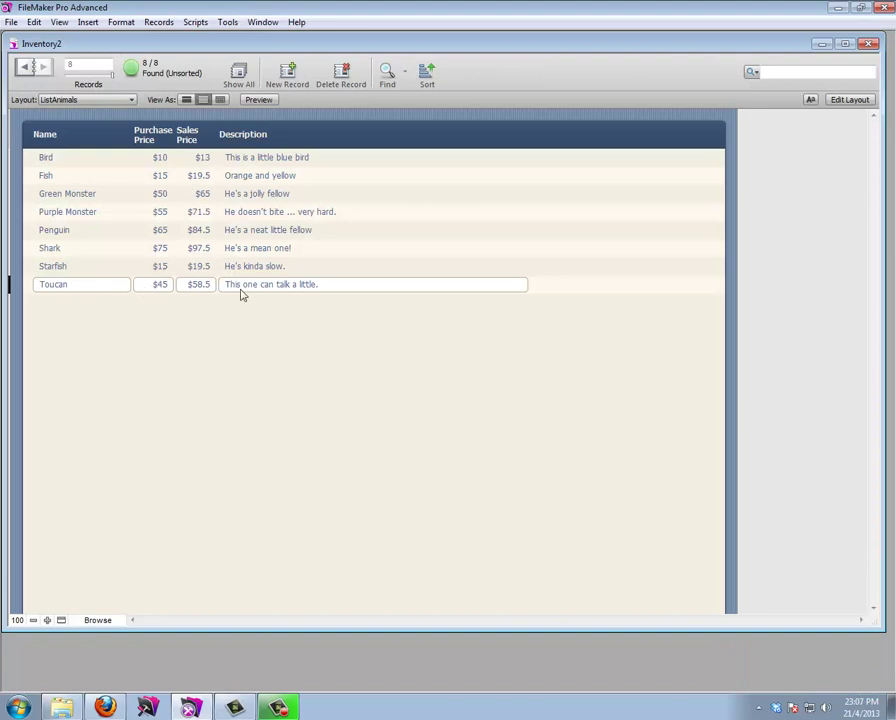
Step back through the animal records to the Green Monster row to see how the active record is outlined
left_click(22, 66)
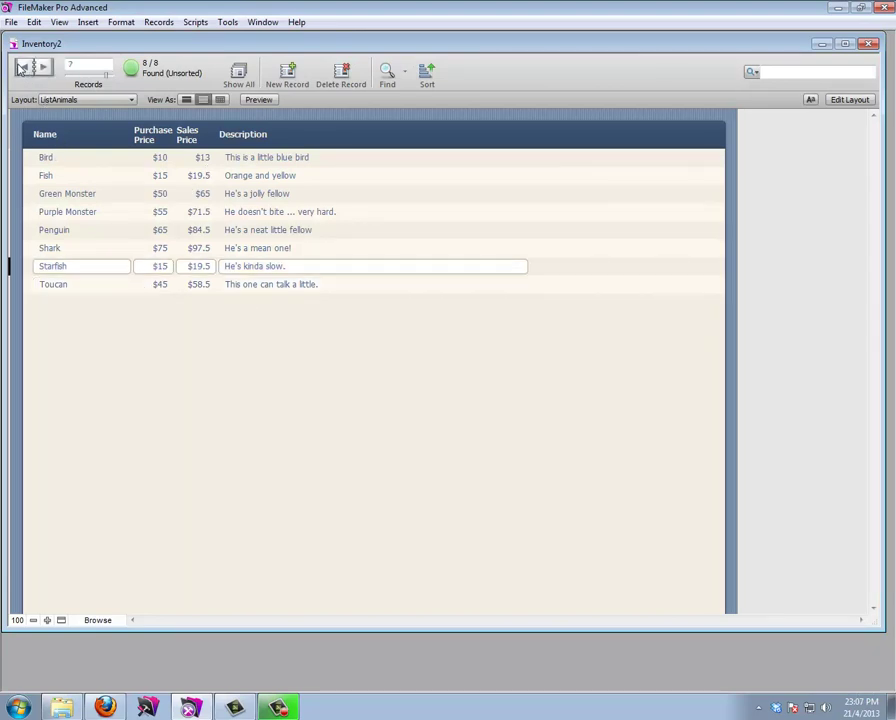
left_click(22, 66)
left_click(22, 66)
left_click(22, 66)
left_click(22, 66)
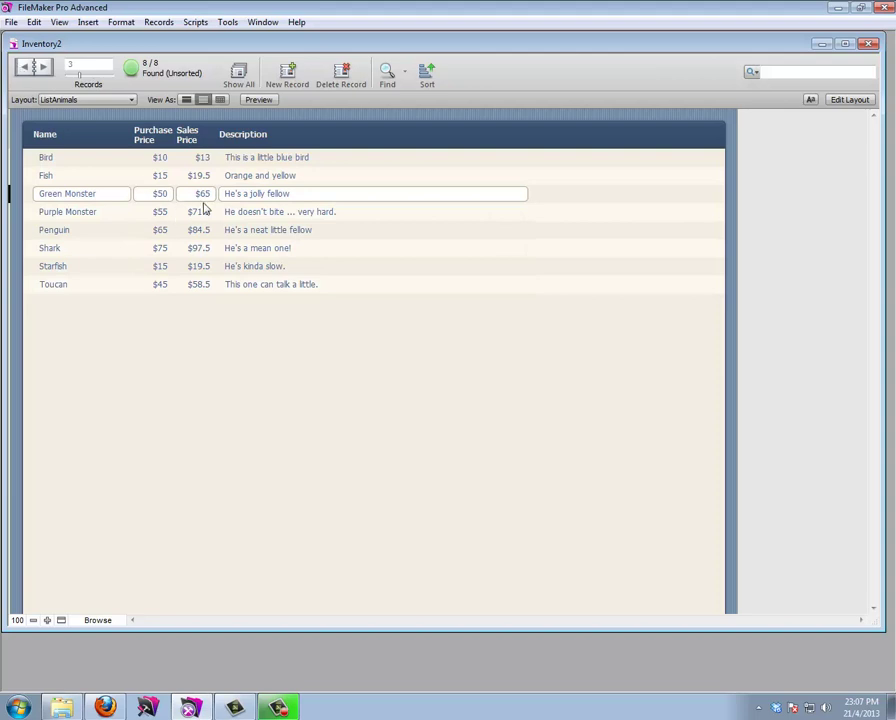
Turn off delineating fields on the current record only in the ListAnimals layout setup, and view the list in Browse mode
left_click(838, 100)
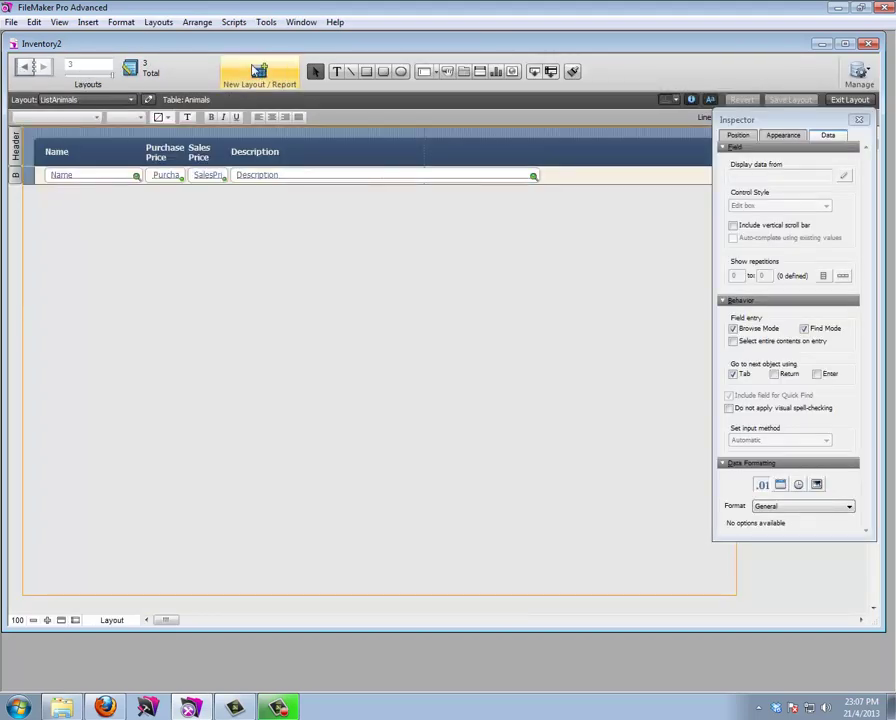
left_click(158, 22)
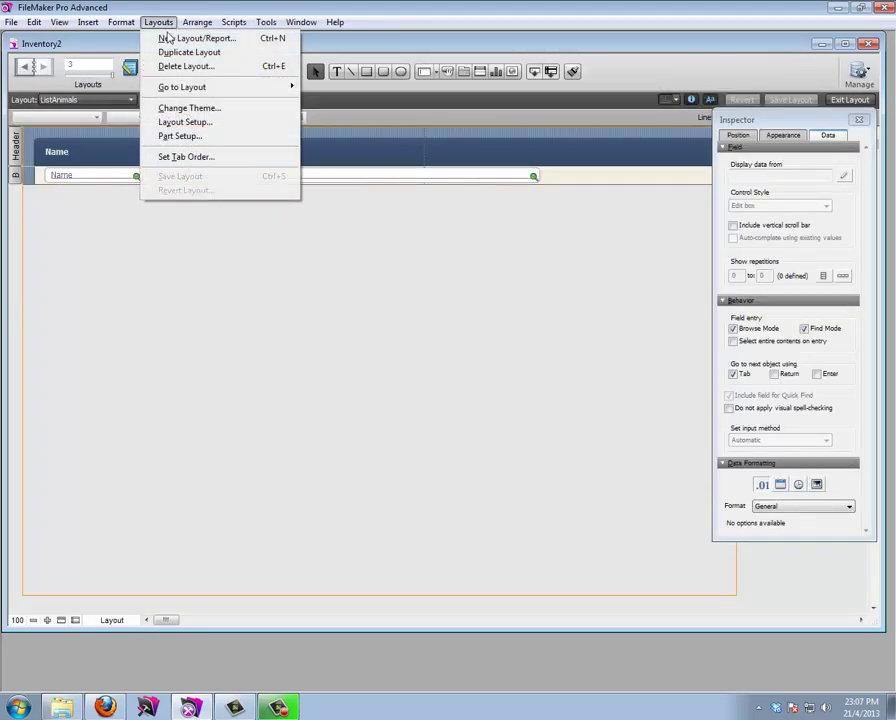
left_click(183, 122)
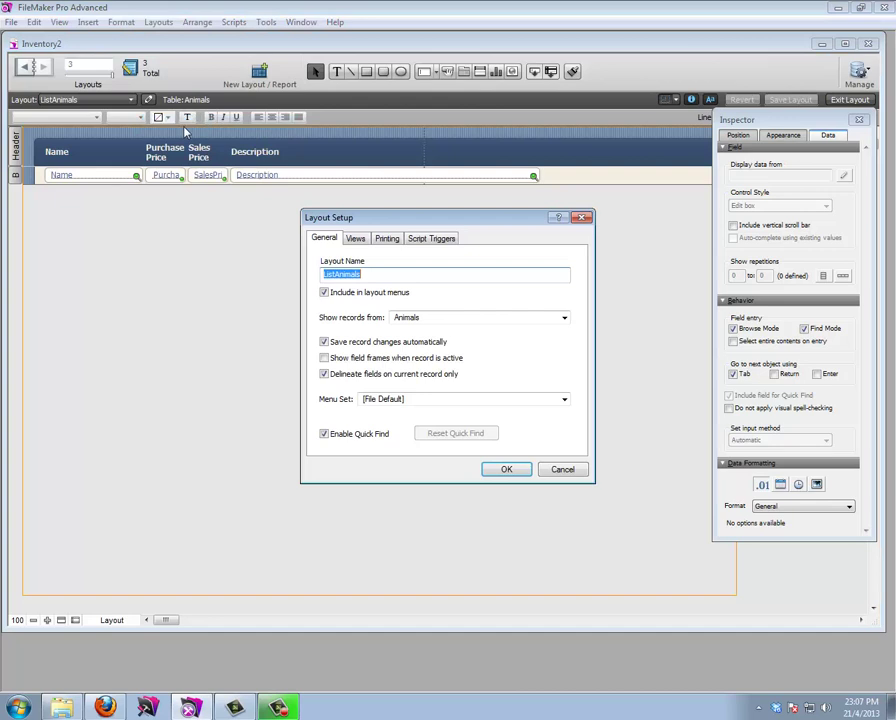
left_click(323, 375)
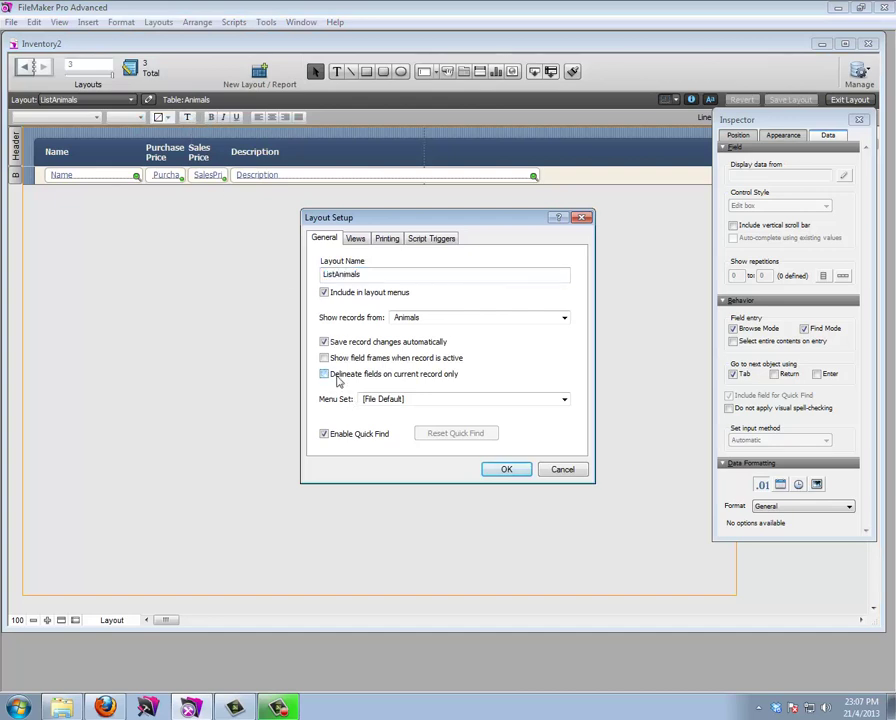
left_click(505, 469)
key("ctrl+b")
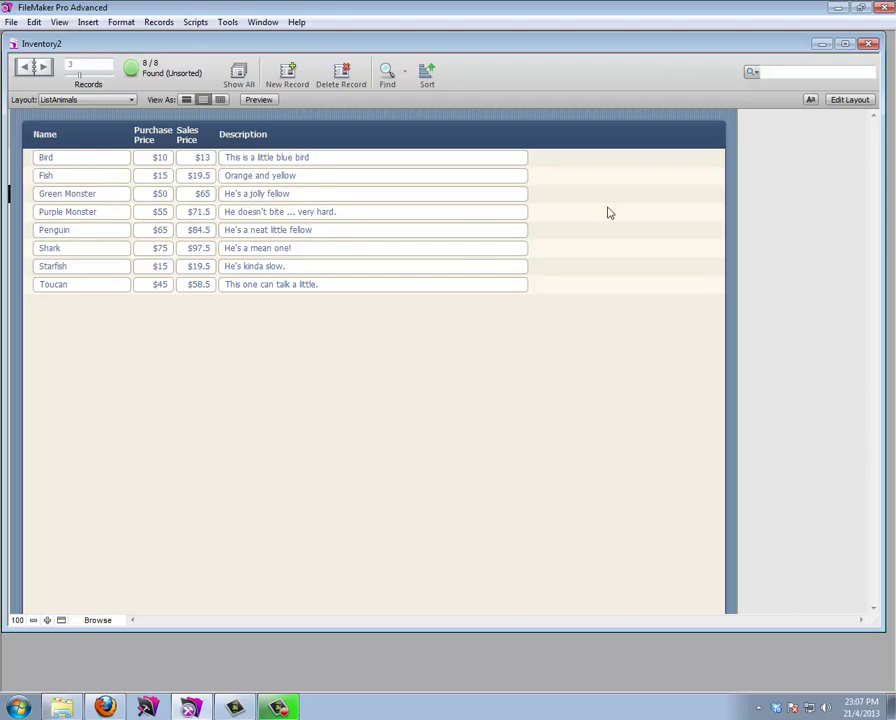
Add a sub-summary part for records sorted by Category to the ListAnimals layout, printed above the records it summarizes
left_click(862, 100)
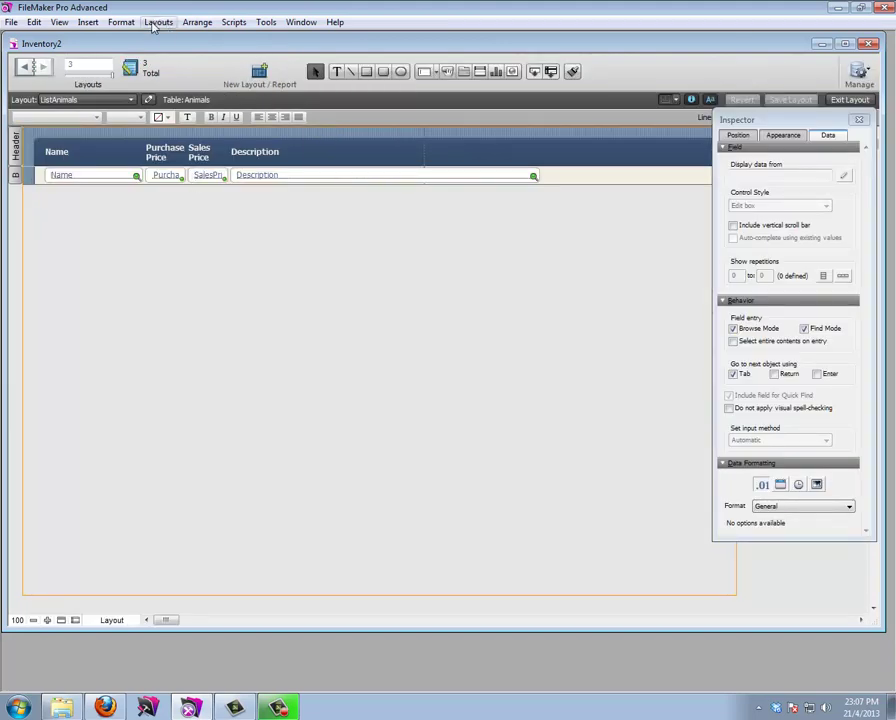
left_click(156, 22)
left_click(190, 137)
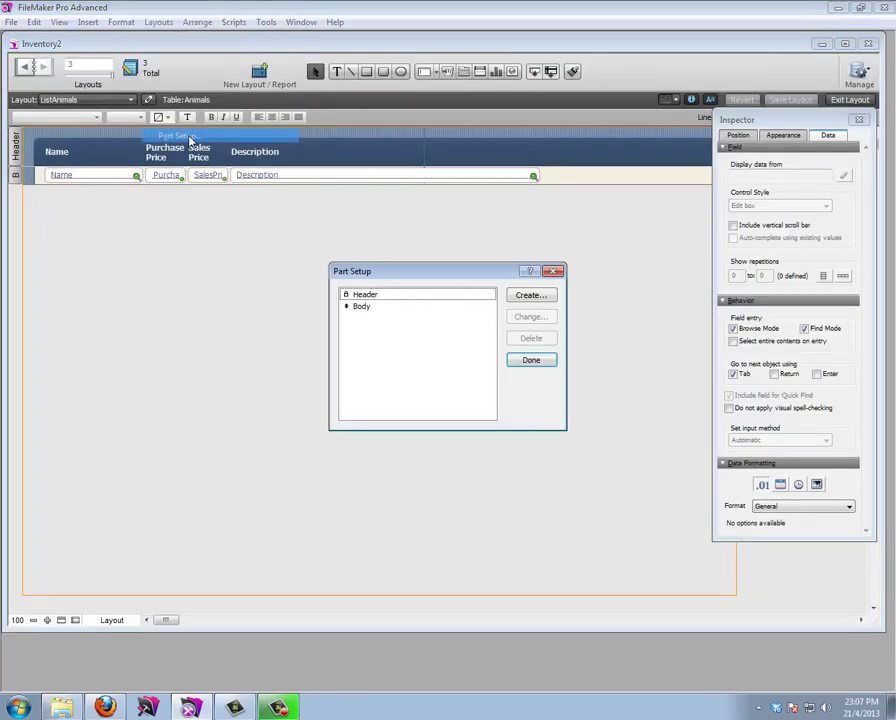
left_click(530, 297)
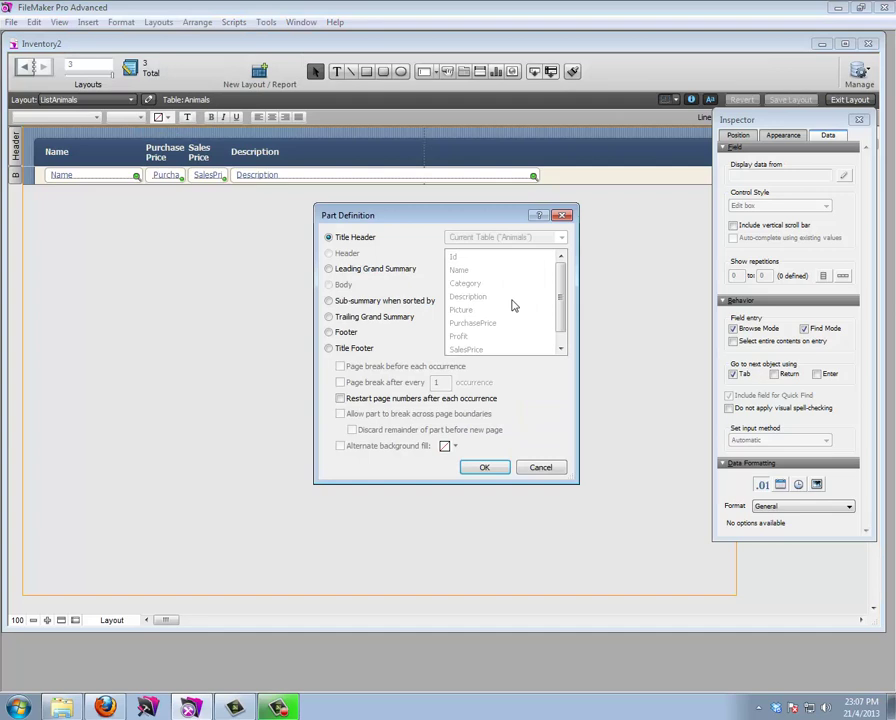
left_click(334, 300)
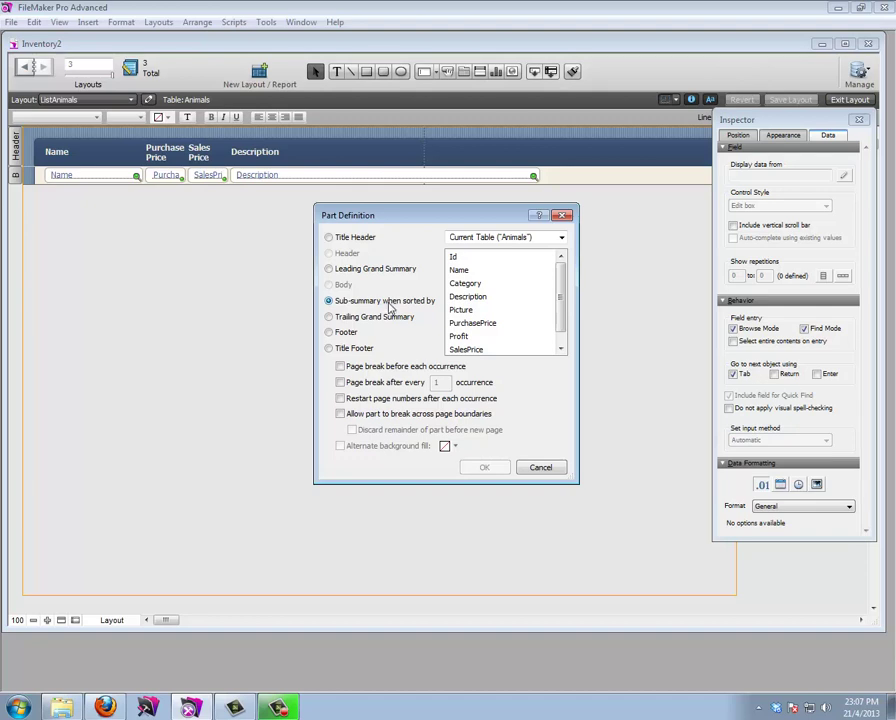
left_click(466, 283)
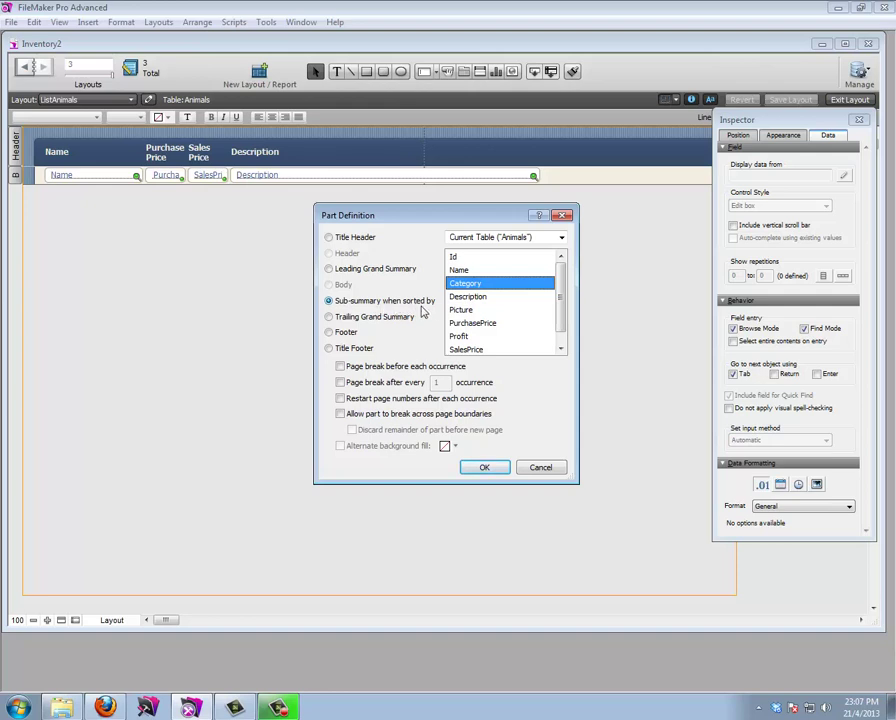
left_click(484, 468)
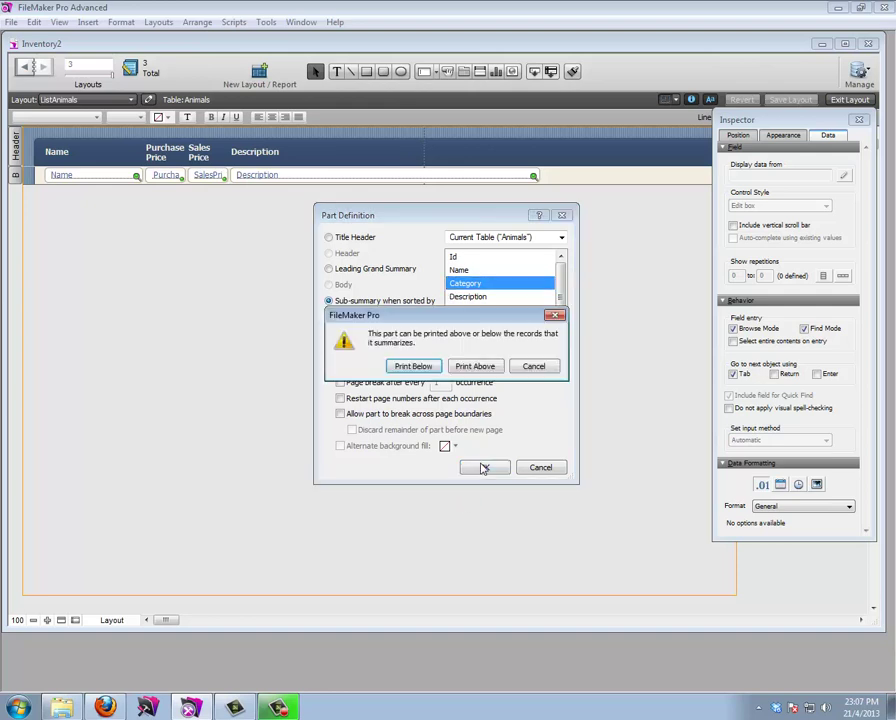
left_click(471, 367)
left_click(528, 361)
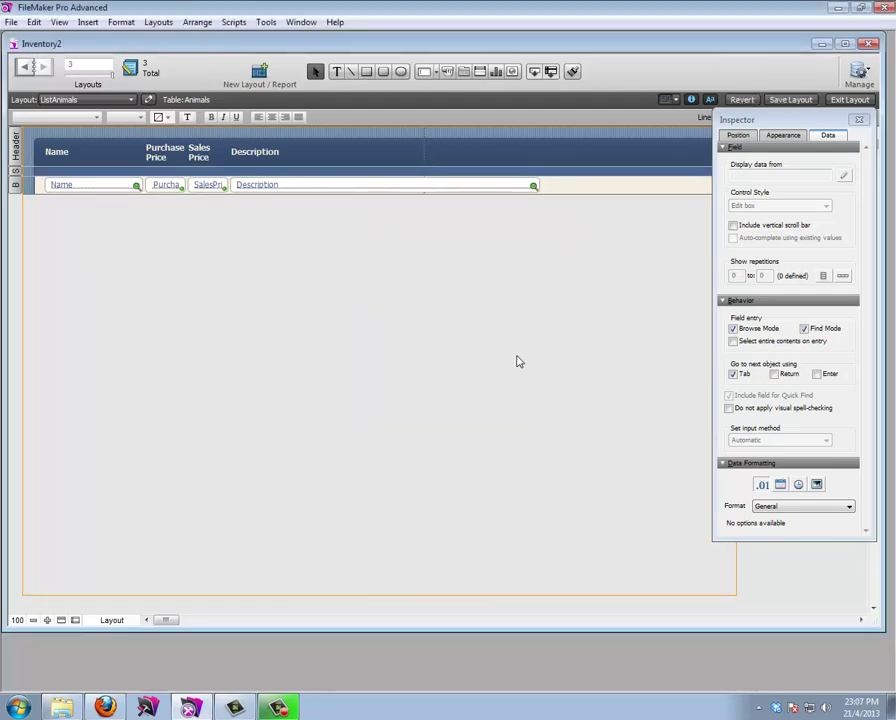
Switch the measurement units to points and set the sub-summary part's height to 26 pt, matching the body part
left_click(14, 190)
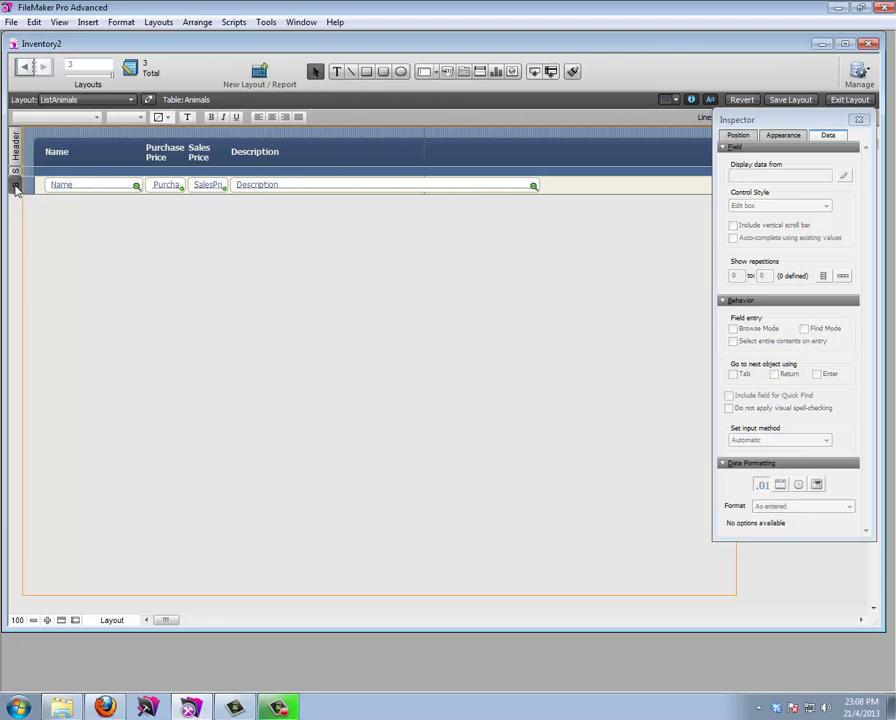
left_click(742, 135)
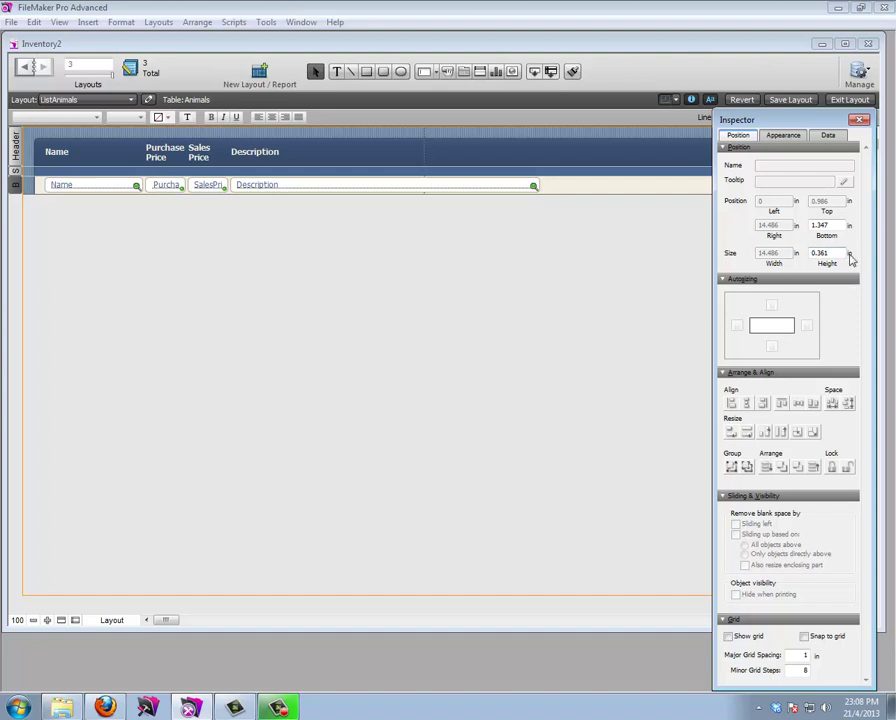
left_click(850, 254)
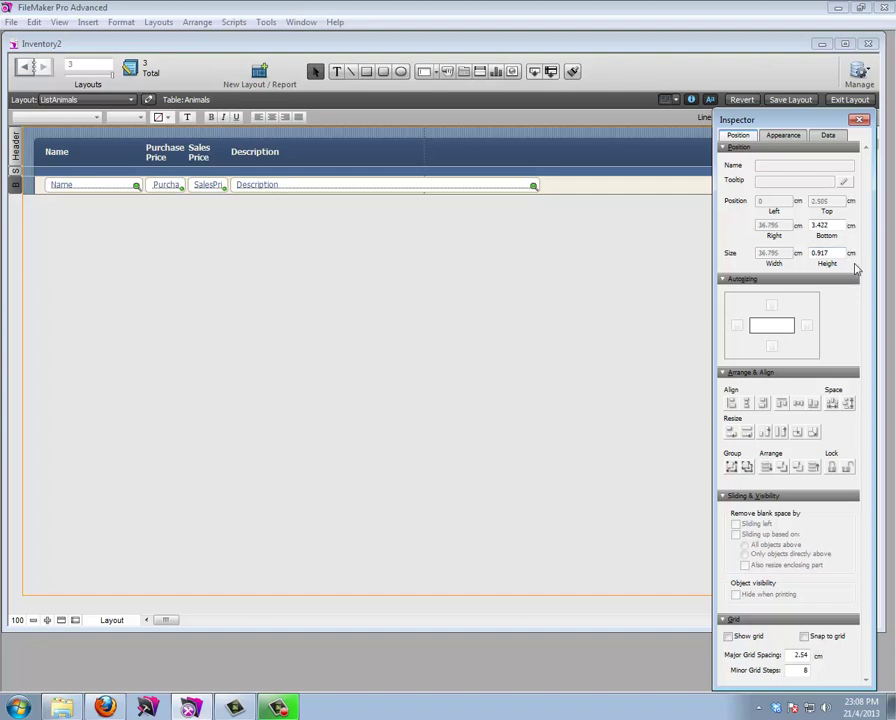
left_click(850, 254)
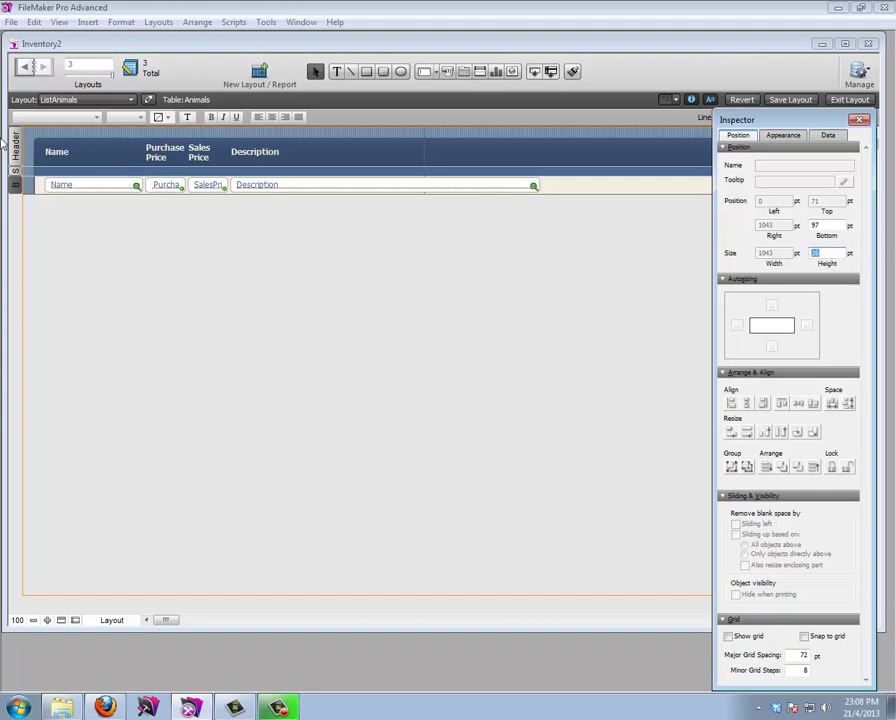
left_click(16, 176)
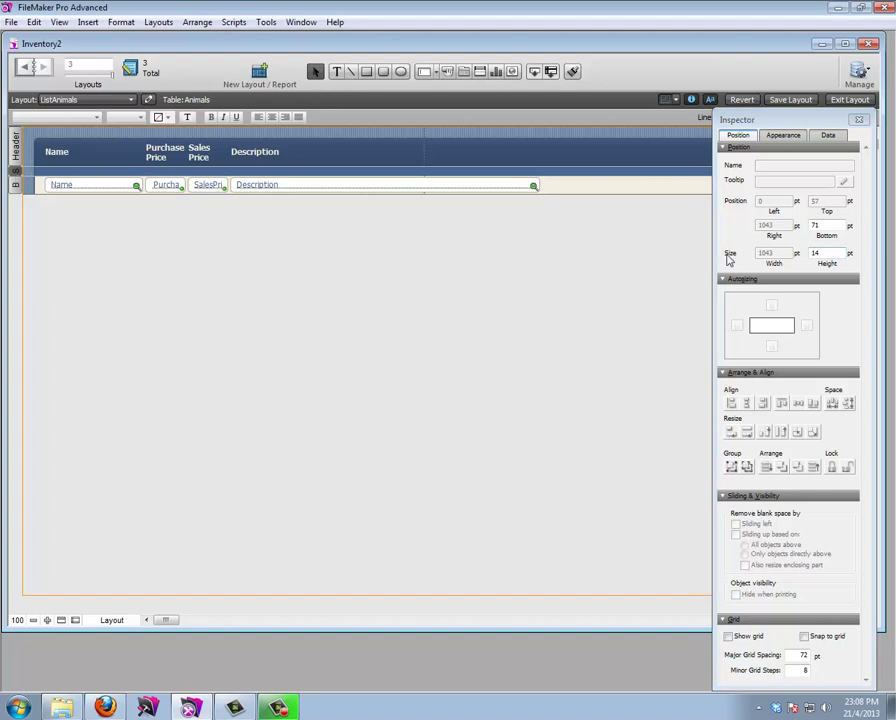
double_click(818, 253)
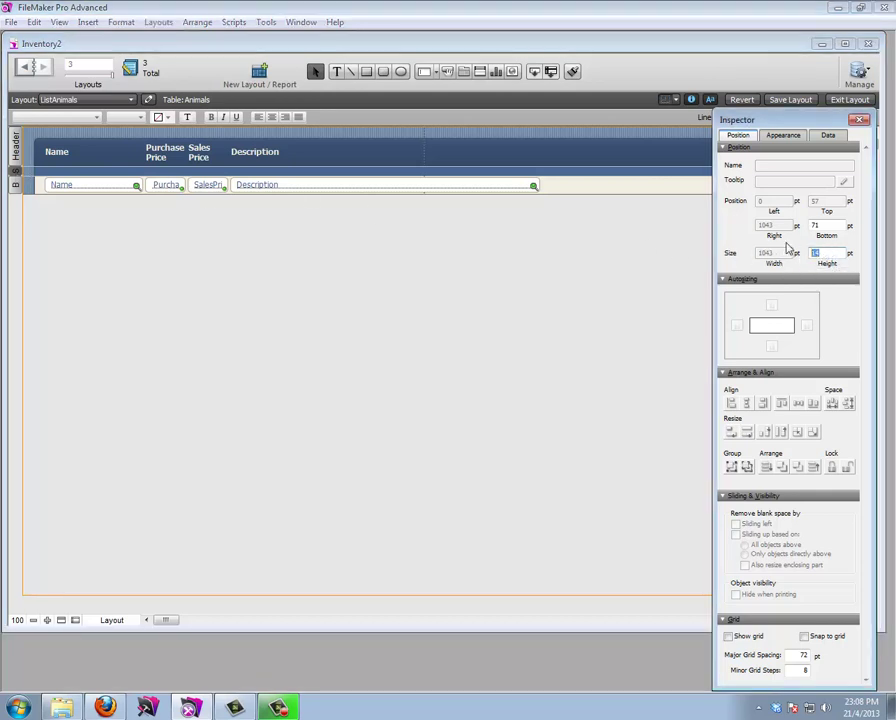
type("26")
key("Return")
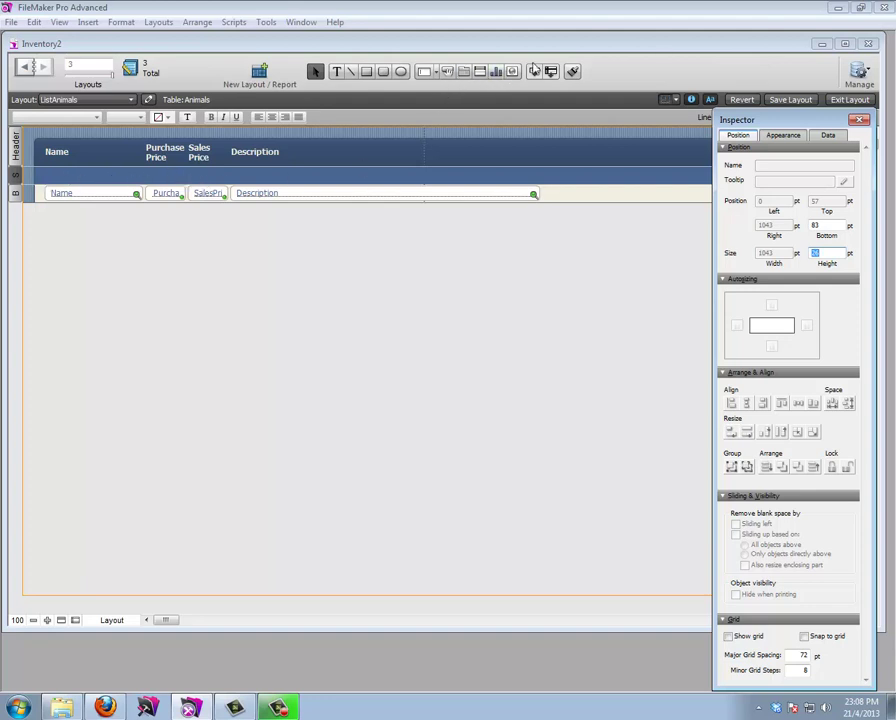
Insert a Category merge field as a text object in the sub-summary part and make it bold
left_click(336, 71)
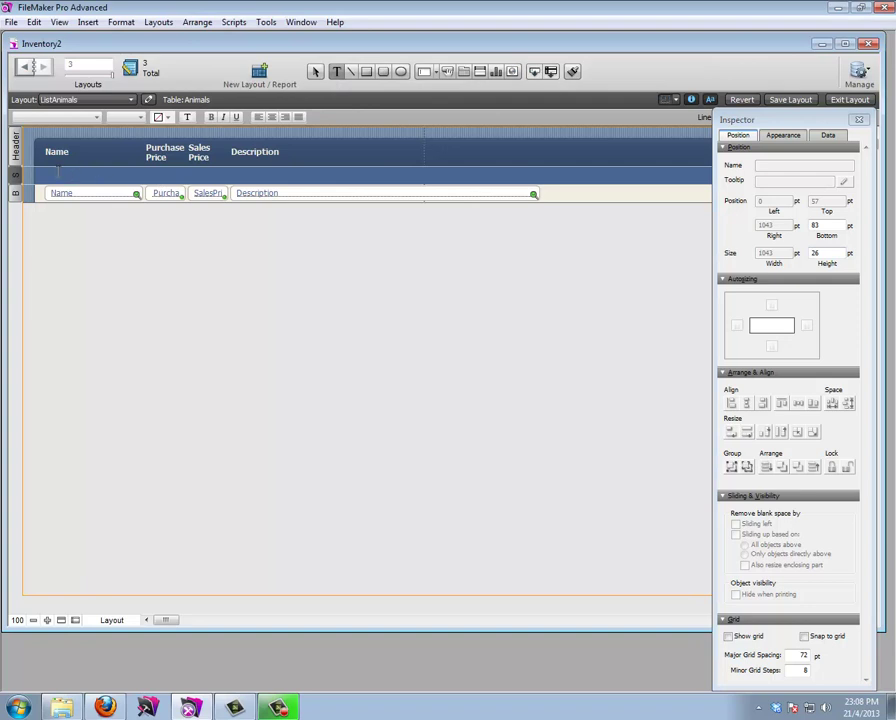
left_click_drag(58, 172, 194, 177)
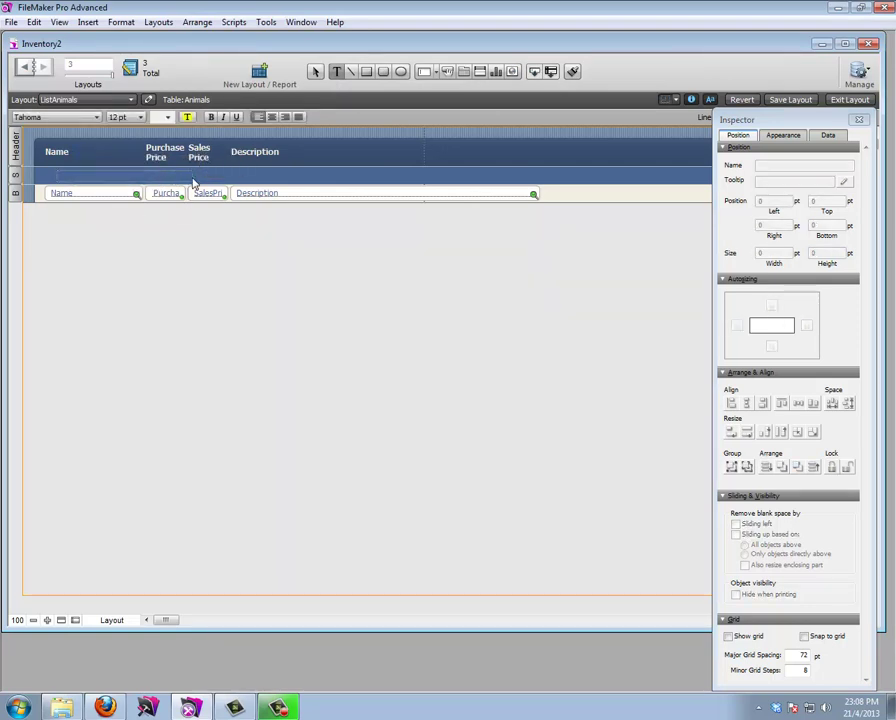
left_click(88, 22)
left_click(110, 338)
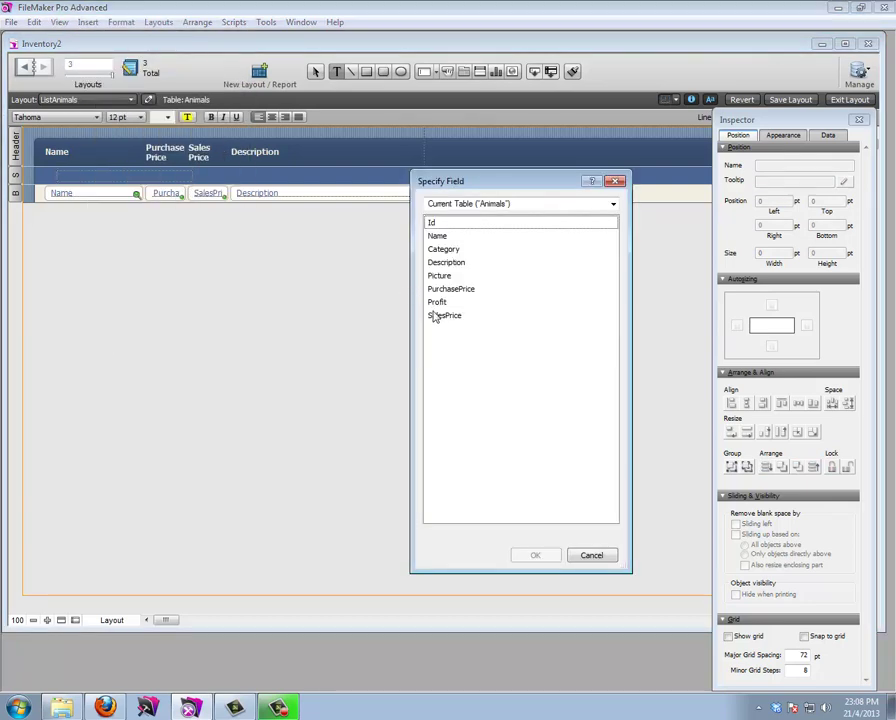
double_click(446, 254)
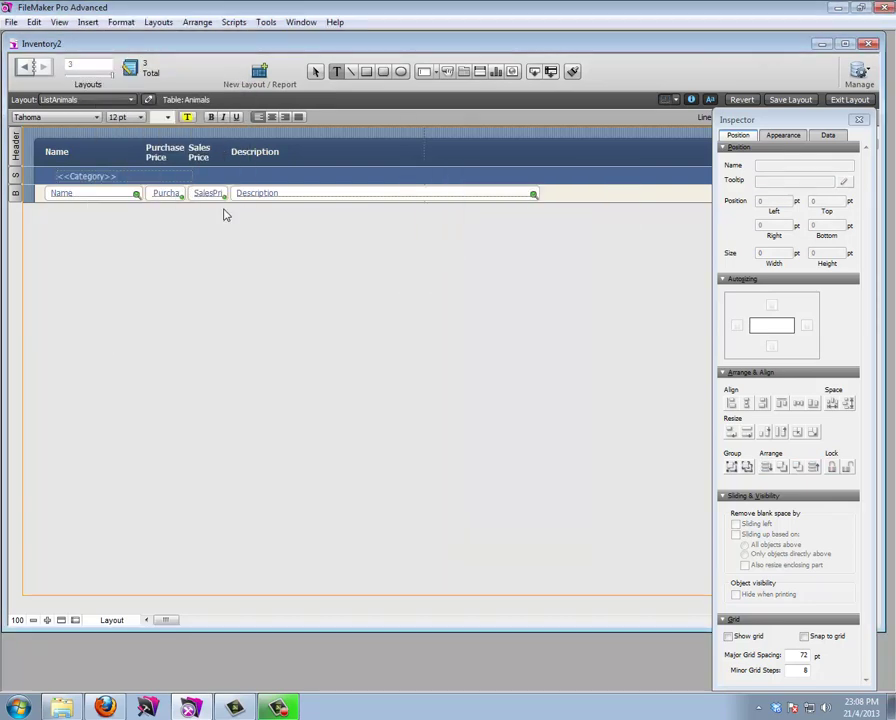
key("Escape")
left_click(211, 118)
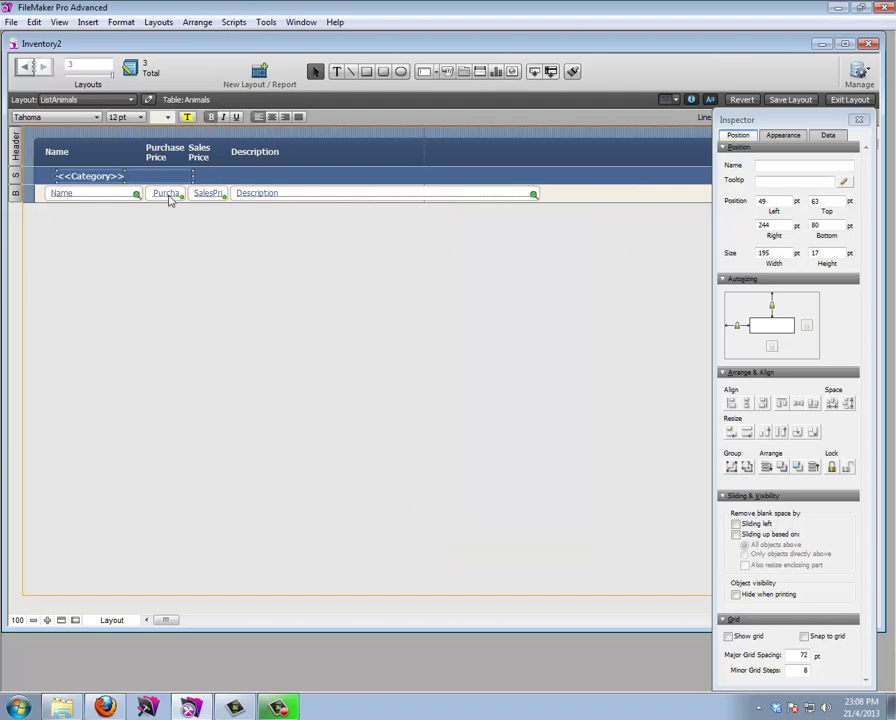
Move the Category merge field to 62 pt from the top and left until it starts slightly before the Name column
left_click_drag(108, 177, 107, 176)
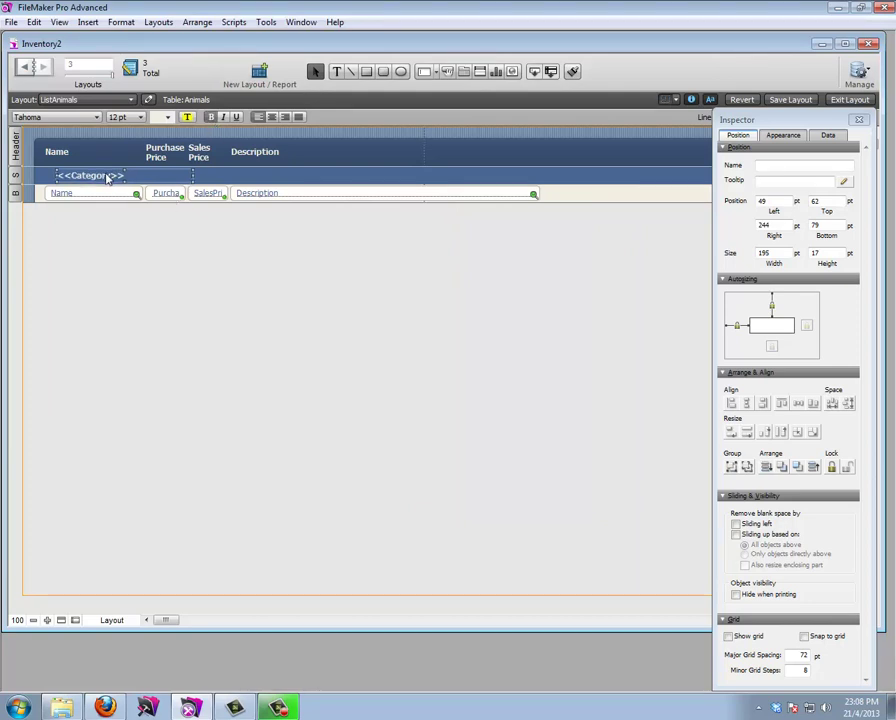
key("Left")
key("Left")
key("Left")
key("Left")
key("Left")
key("Left")
key("Left")
key("Left")
key("Left")
key("Left")
key("Left")
key("Left")
key("Left")
key("Left")
key("Left")
key("Left")
key("Left")
key("Left")
key("Left")
key("Left")
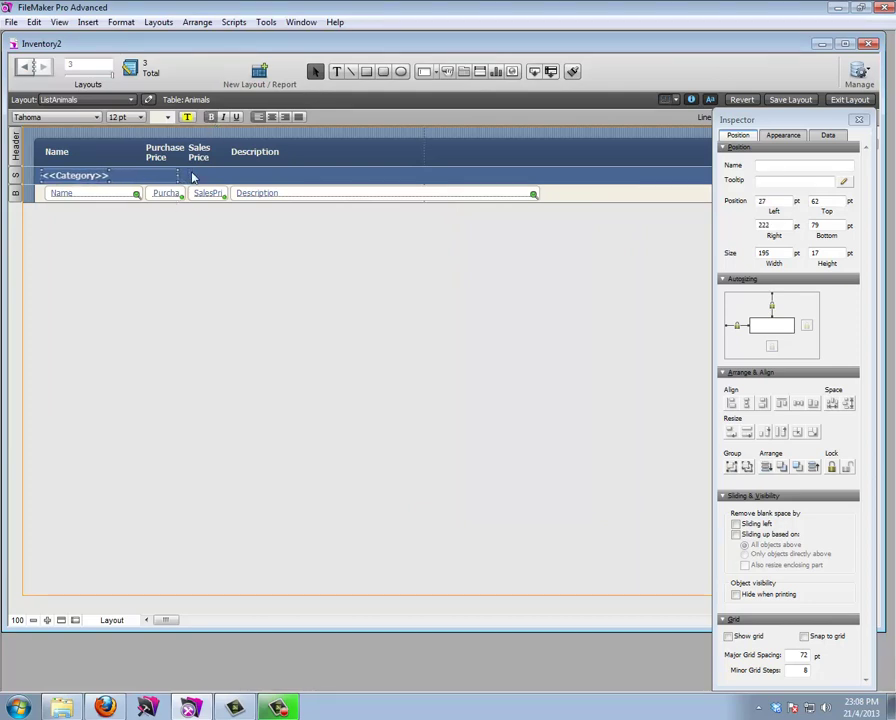
key("Left")
key("Left")
key("Left")
Shift all column headers and body fields slightly right, indenting them from the Category merge field, and view the list in Browse mode
key("ctrl+a")
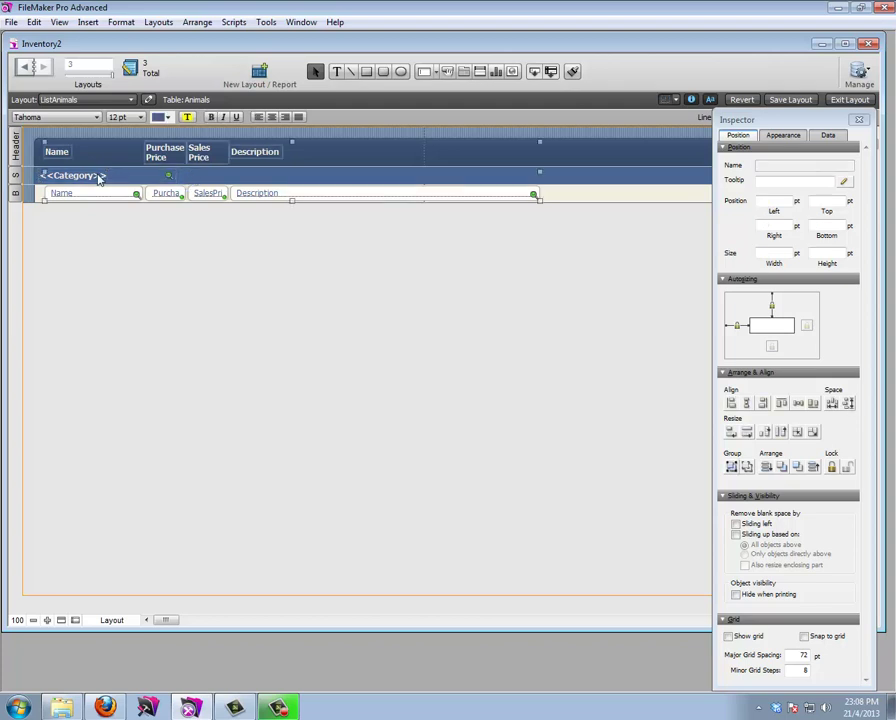
key("Right")
key("Right")
key("Right")
key("Right")
key("Right")
key("Right")
key("Right")
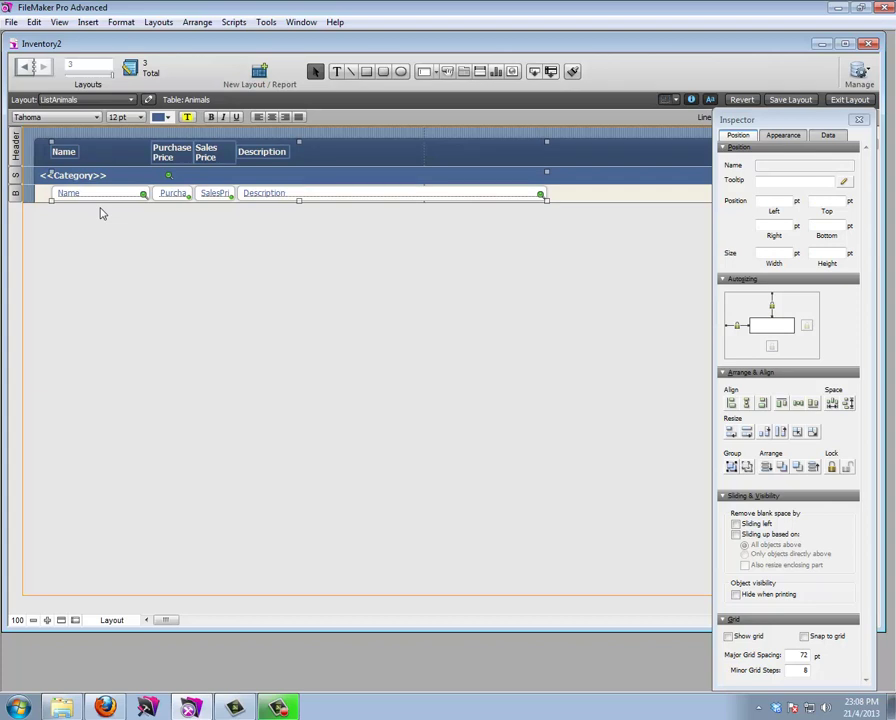
key("ctrl+b")
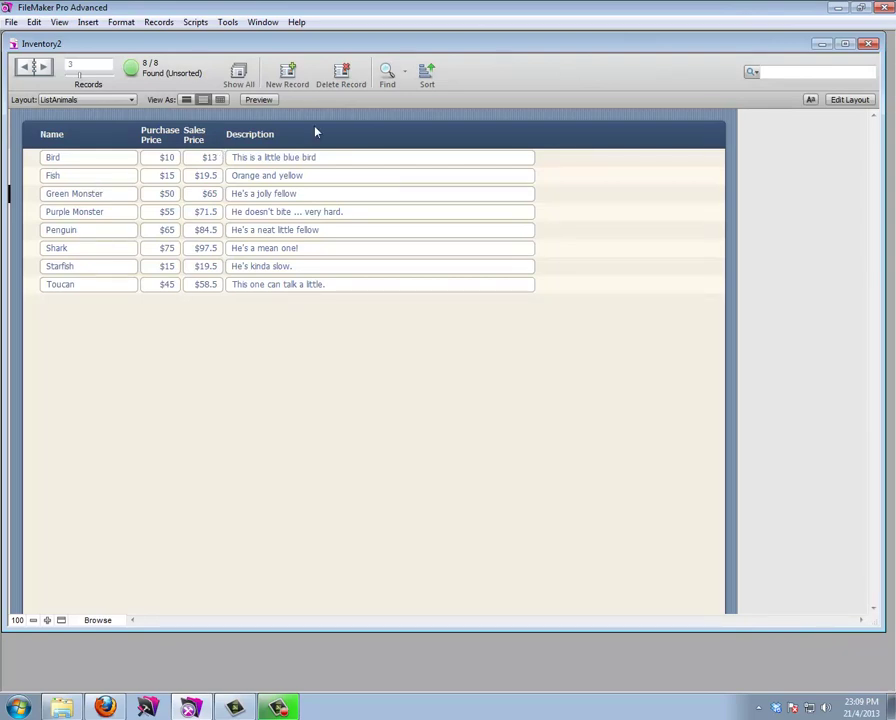
Sort the animal records by Category in ascending order
left_click(429, 77)
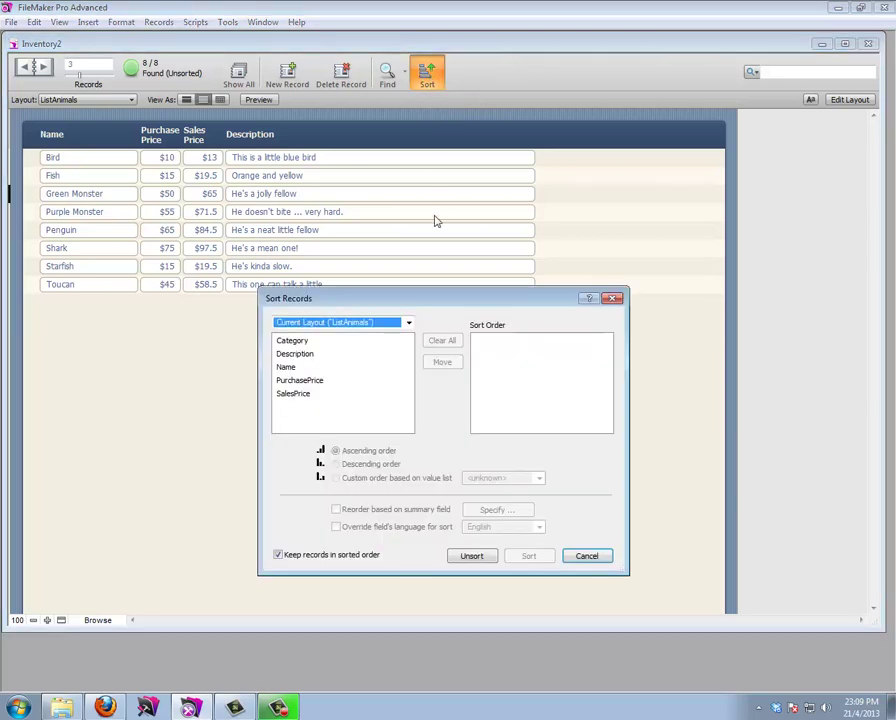
left_click(304, 342)
double_click(304, 342)
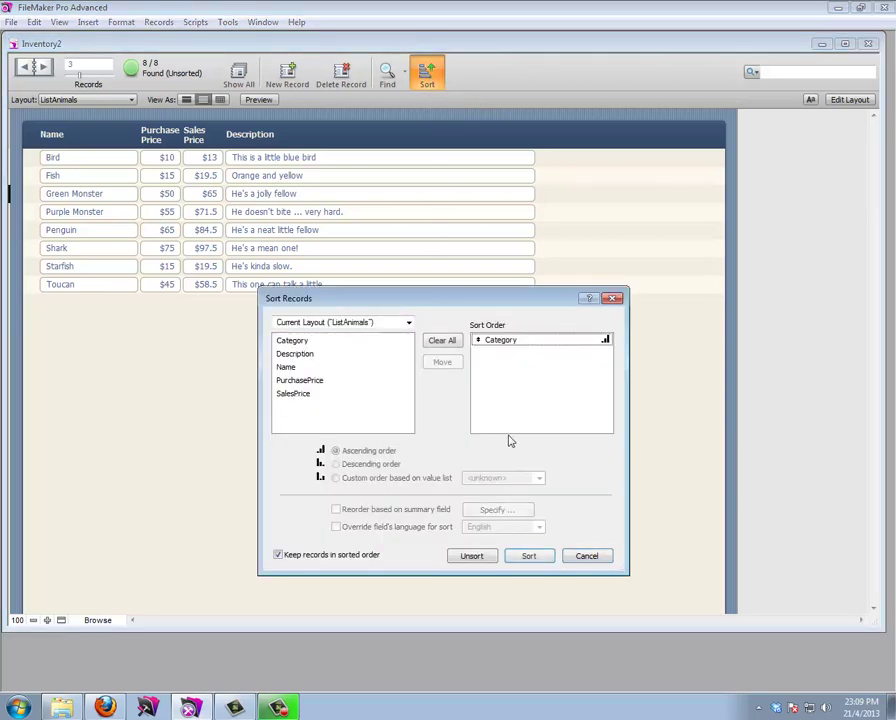
left_click(528, 556)
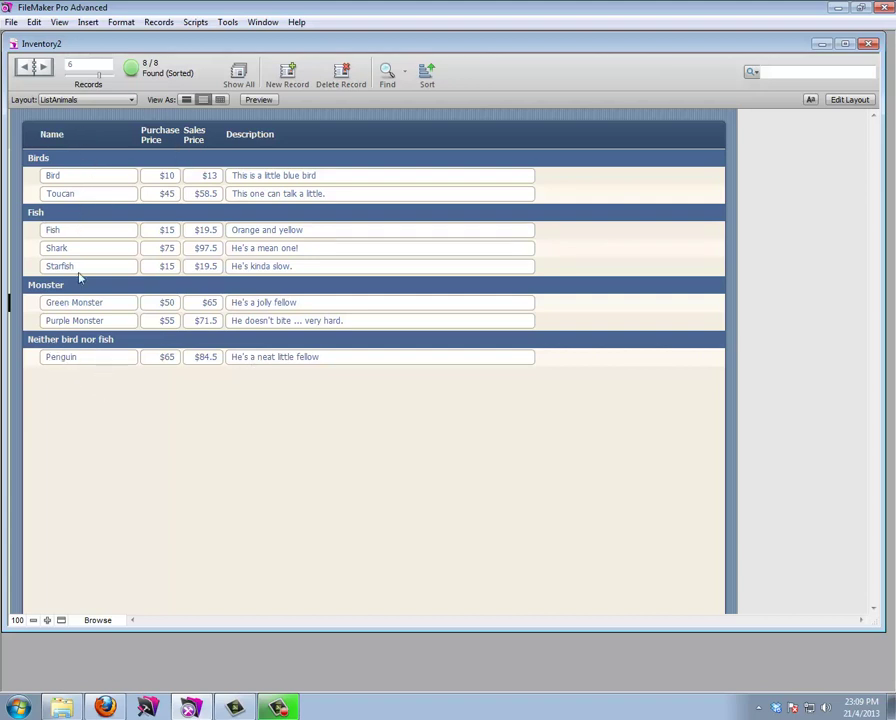
Switch back and forth between the LayAnimals and ListAnimals layouts, ending on the LayAnimals form
left_click(85, 100)
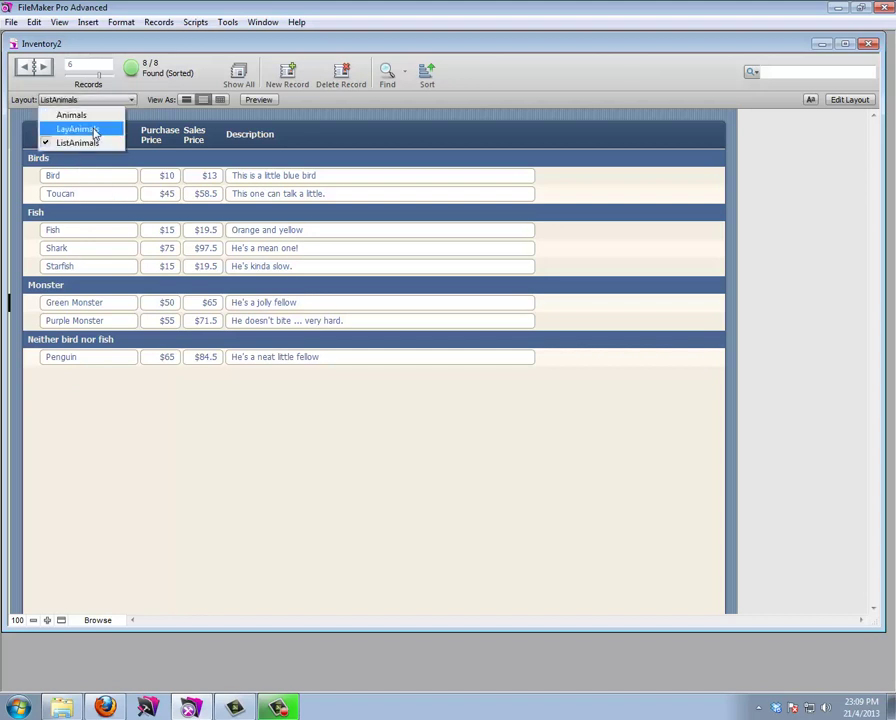
left_click(96, 130)
left_click(86, 100)
left_click(92, 142)
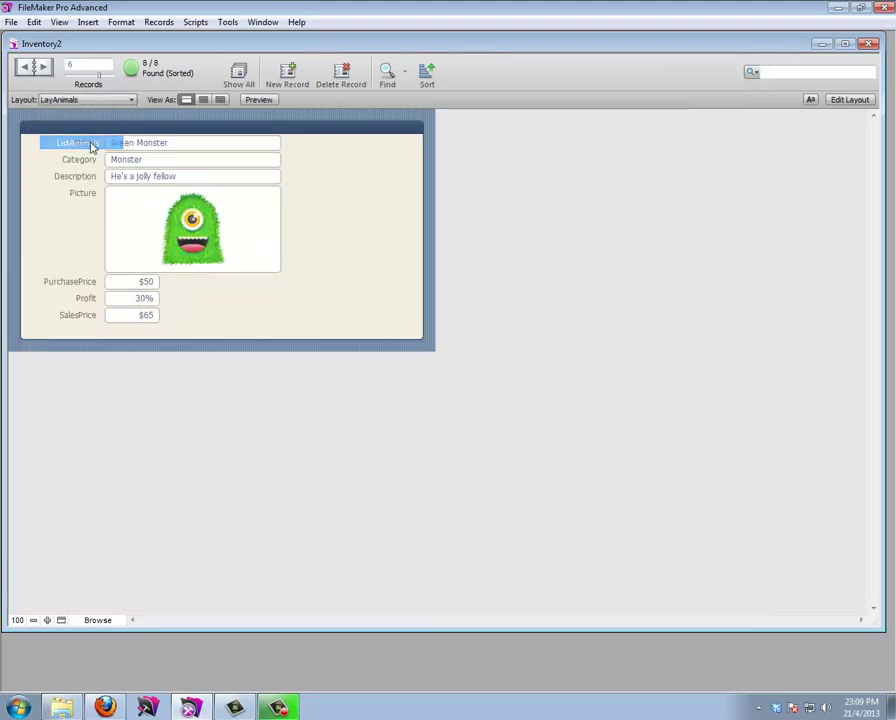
left_click(86, 100)
left_click(90, 130)
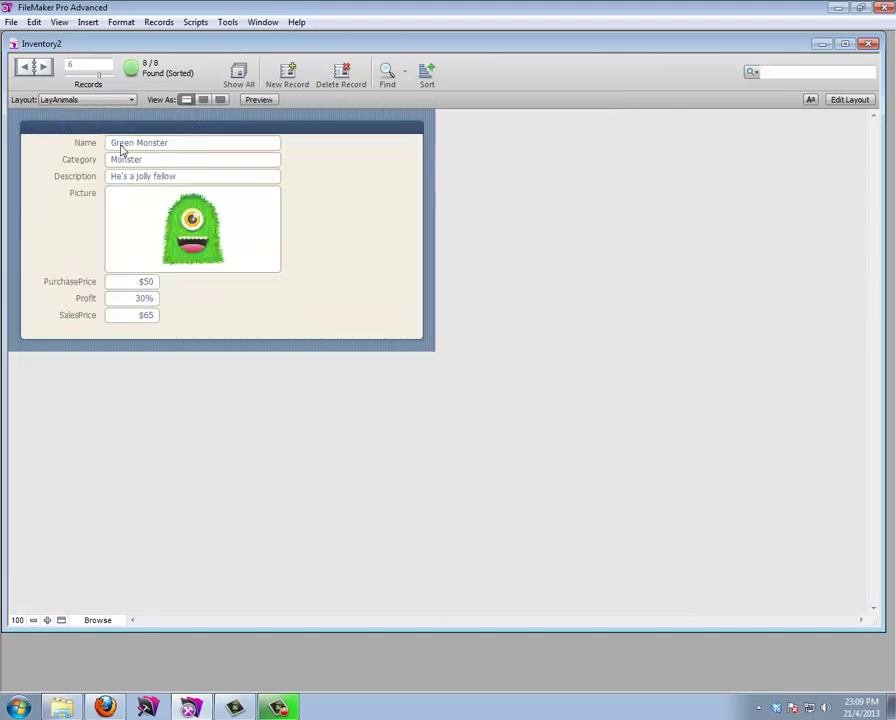
Open the LayAnimals layout for editing and set its header part height to 60 pt
left_click(850, 100)
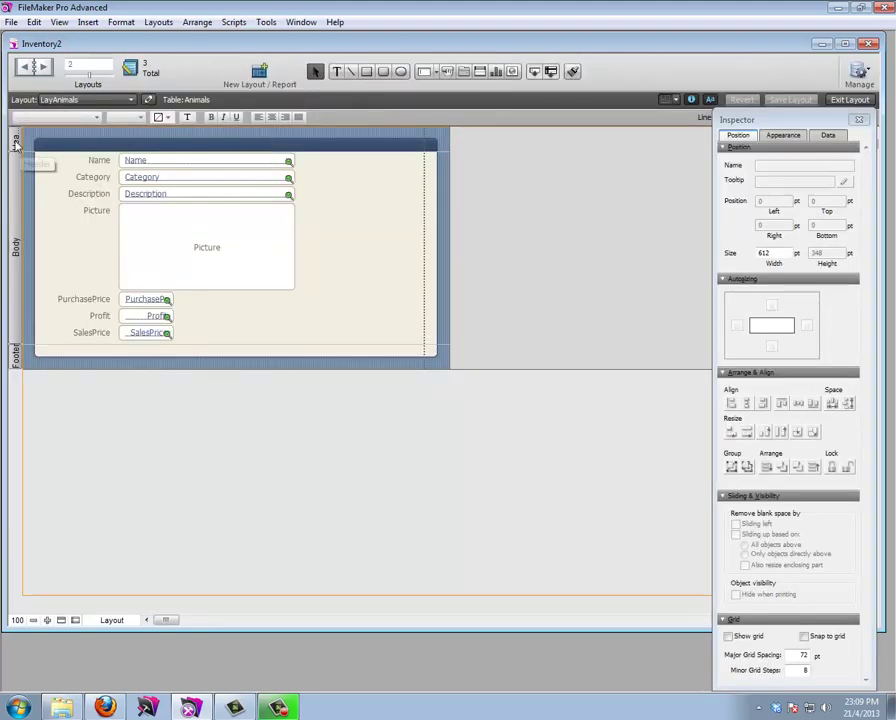
left_click(16, 141)
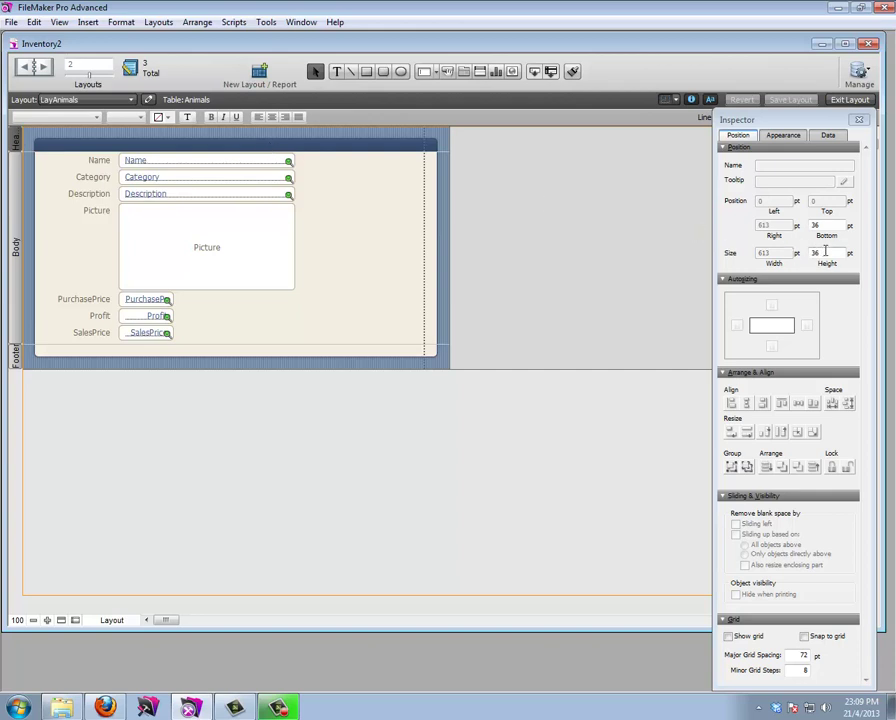
left_click(814, 253)
type("60")
key("Return")
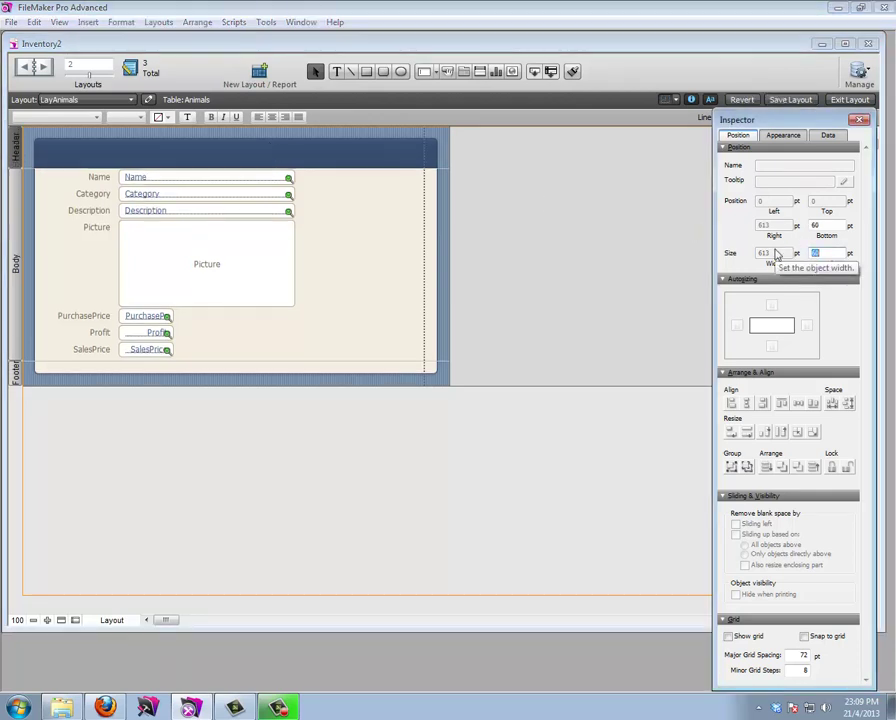
Add the text "List of Animals" to the LayAnimals header, just above the Name field
left_click(336, 71)
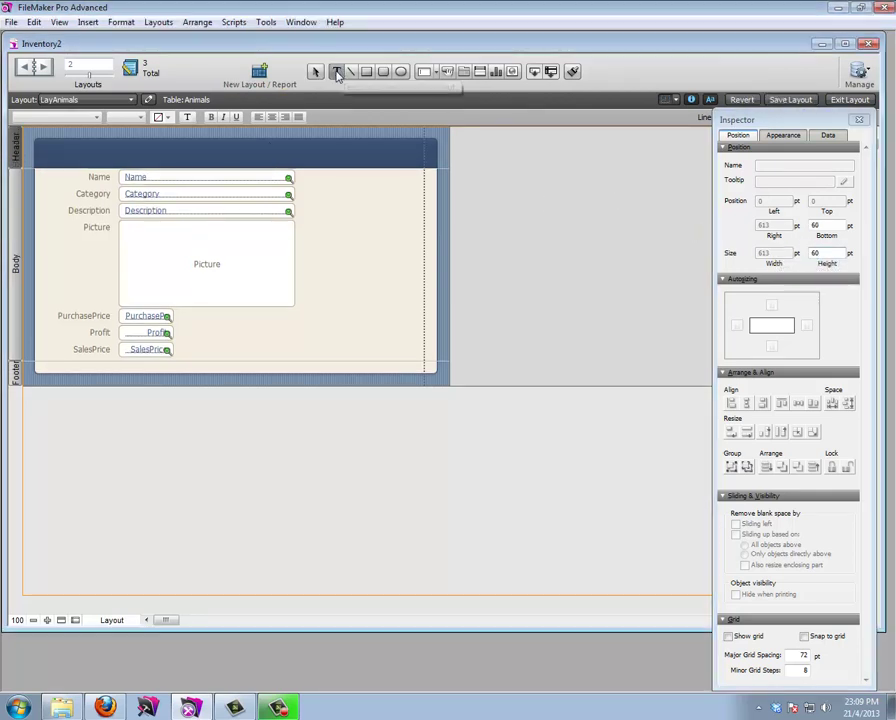
left_click(128, 160)
type("L")
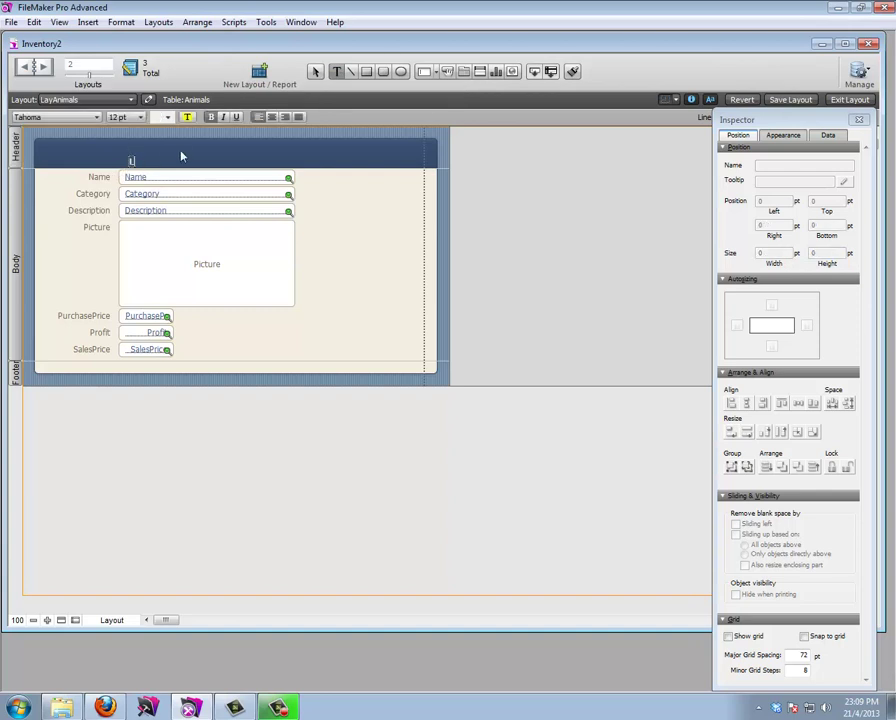
type("ist of Animals")
key("Escape")
Nudge the List of Animals text to about 141 pt from the left and 37 pt from the top, near the fields' edge, and underline it
key("Up")
key("Up")
key("Up")
key("Up")
key("Up")
key("Left")
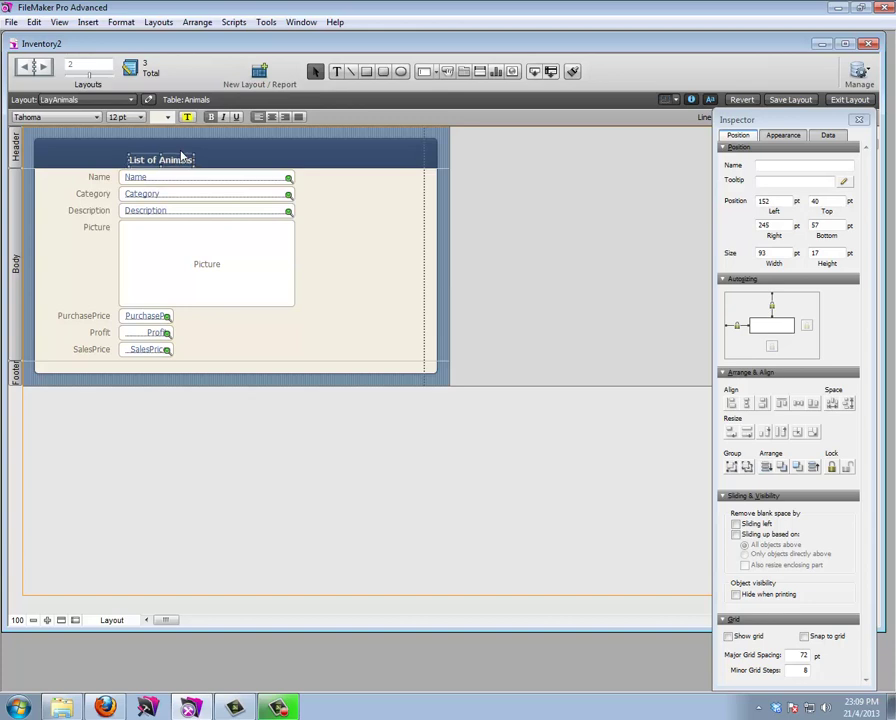
key("Left")
key("Left")
key("Left")
key("Left")
key("Left")
key("Left")
key("Left")
key("Left")
key("Left")
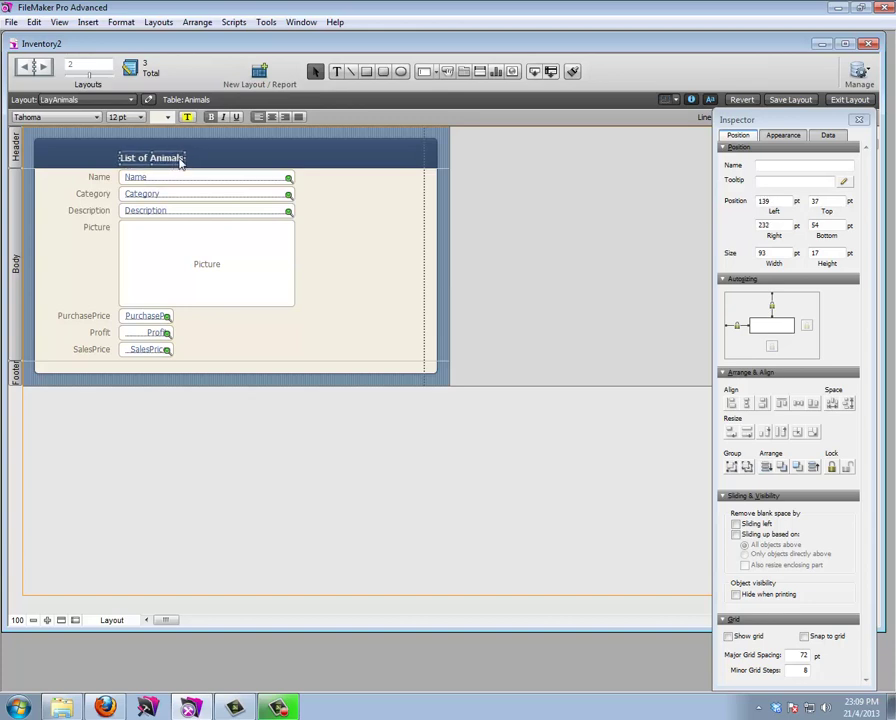
left_click(237, 117)
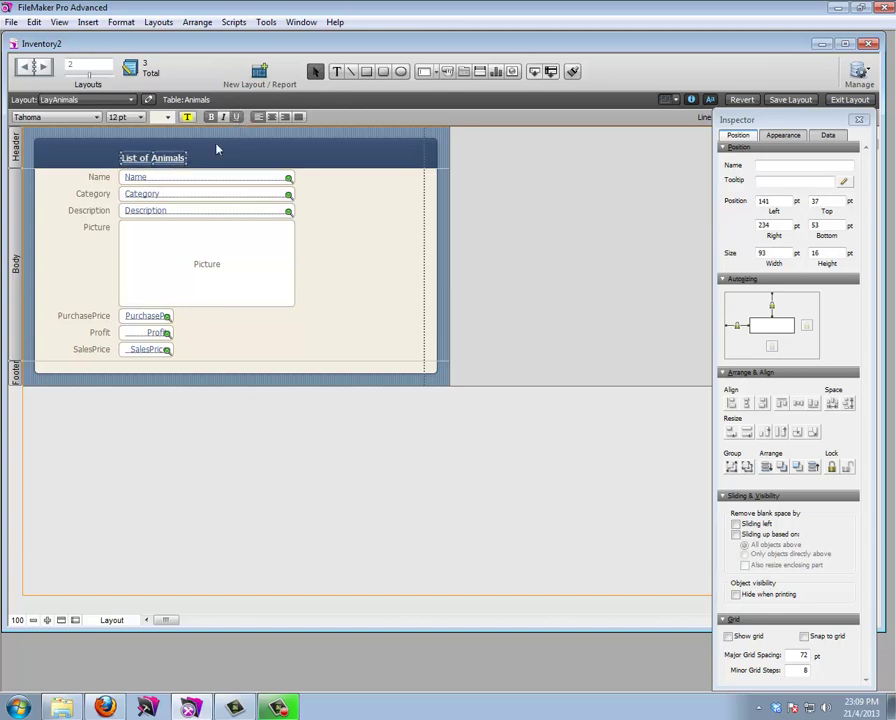
Make the List of Animals text a button that performs Go to Layout with the ListAnimals layout
right_click(168, 163)
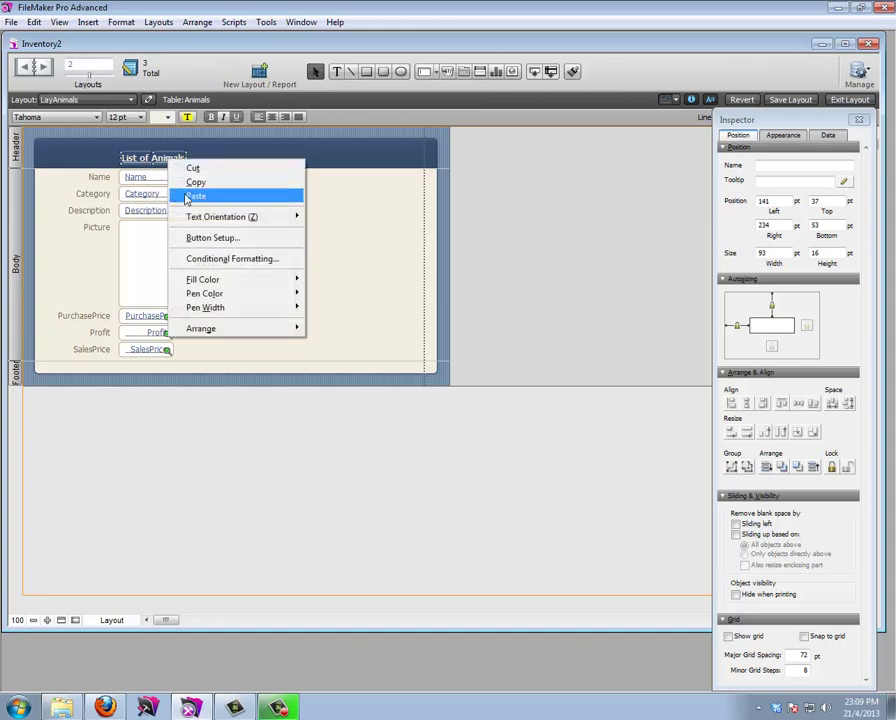
left_click(201, 240)
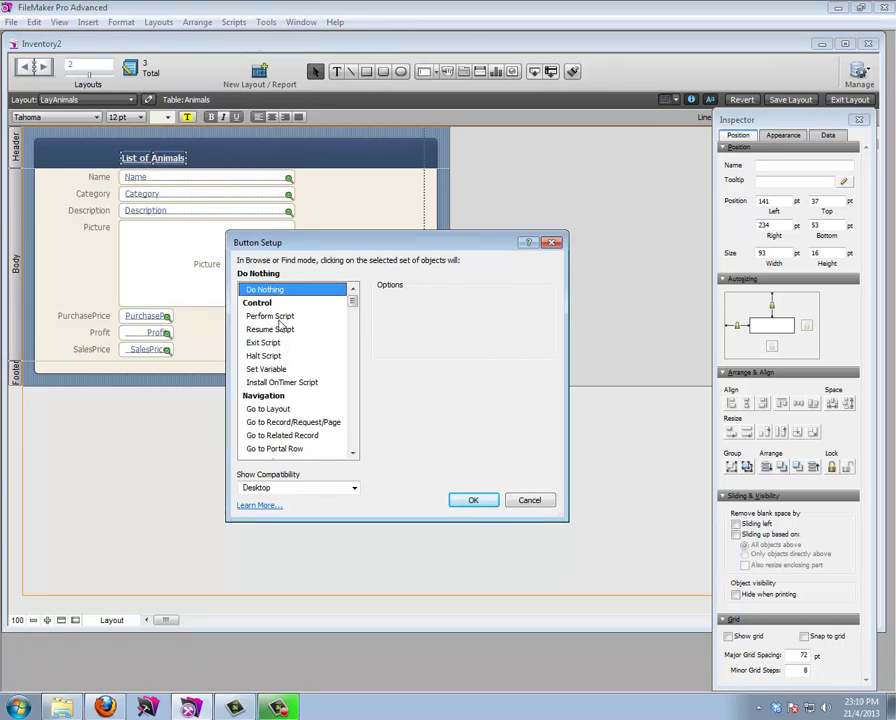
left_click(270, 409)
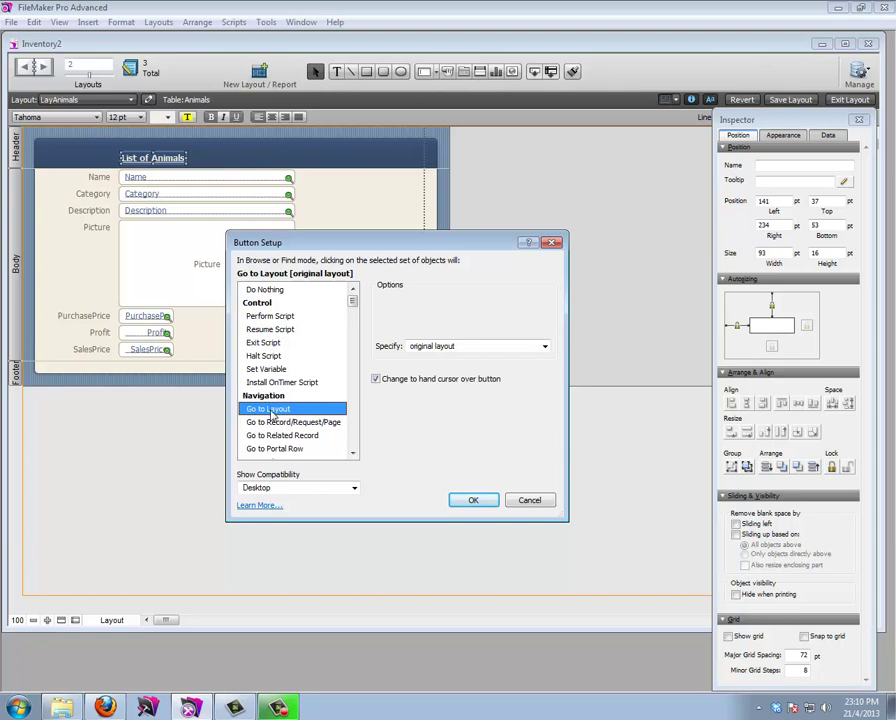
left_click(437, 347)
left_click(415, 377)
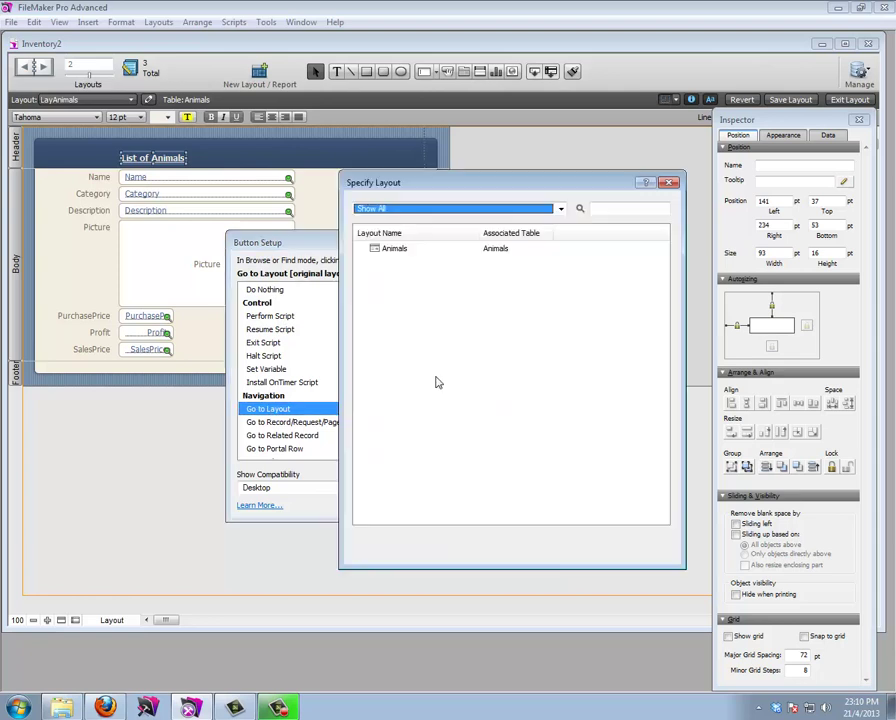
double_click(406, 275)
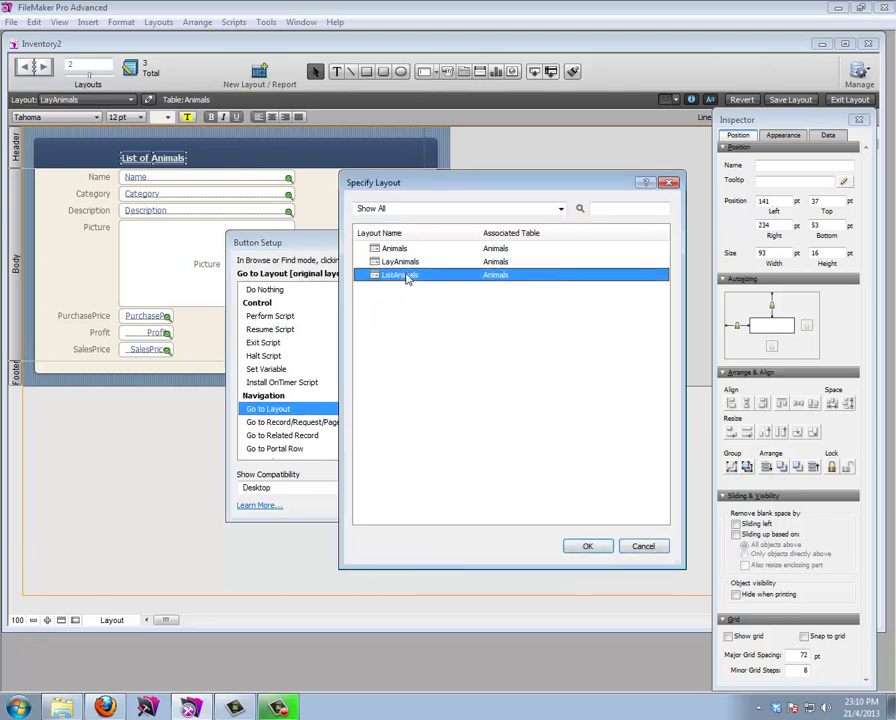
left_click(468, 501)
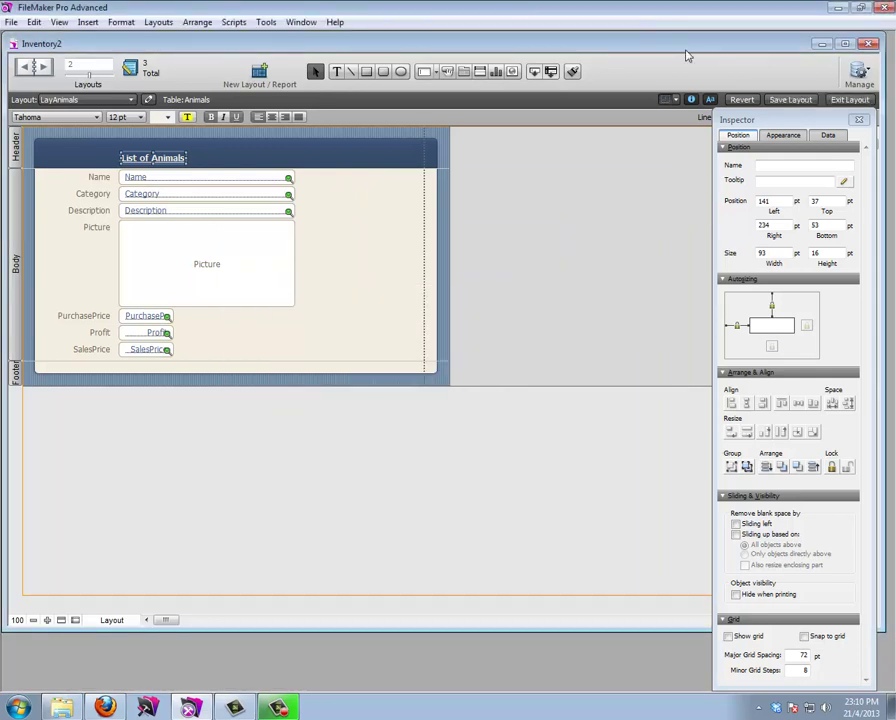
Review the List of Animals button's action and hand cursor option, and test the link in Browse mode
right_click(168, 159)
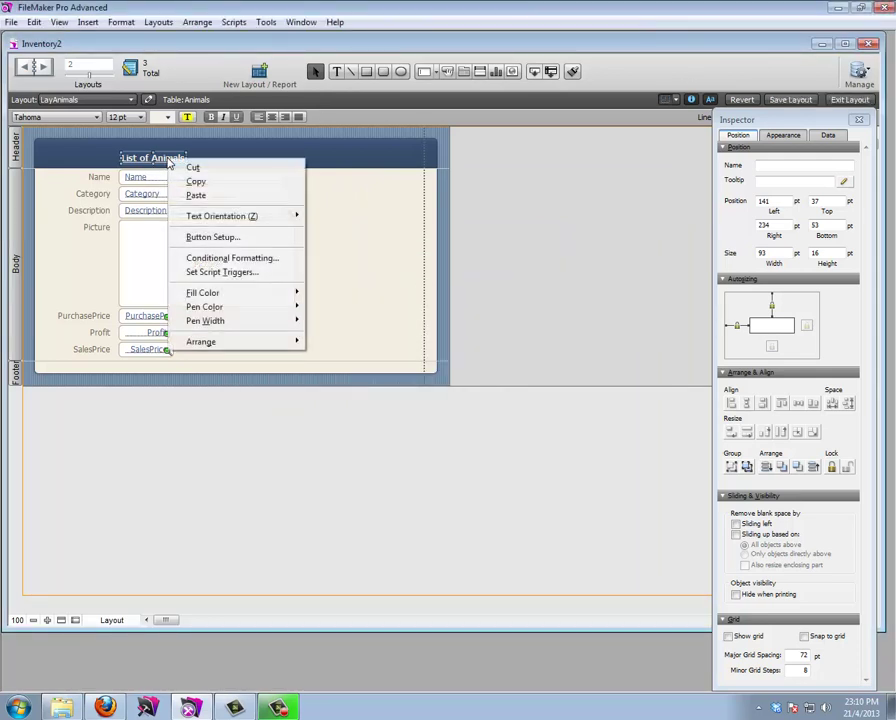
left_click(205, 246)
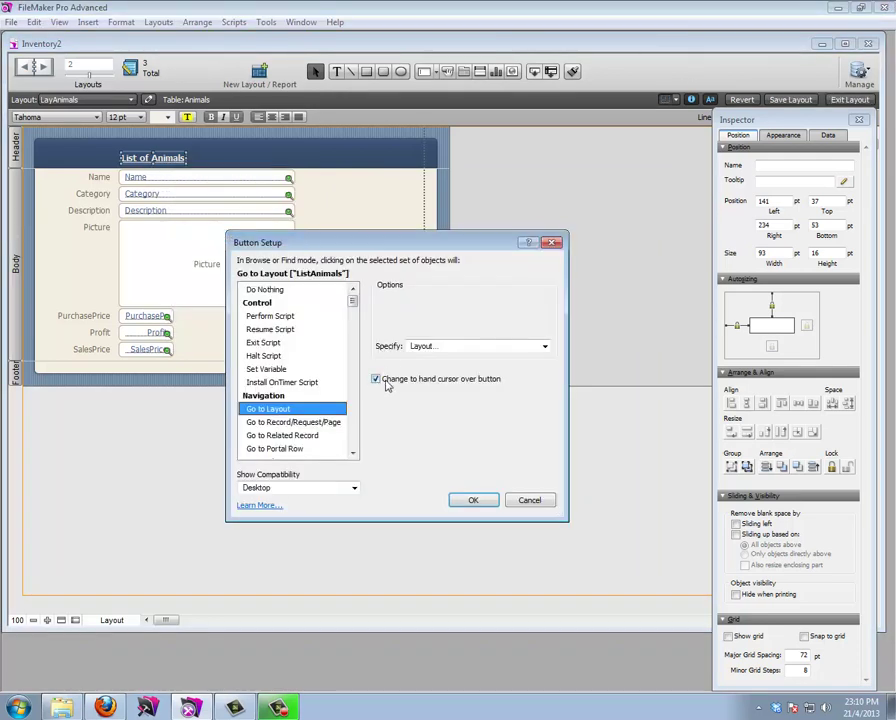
left_click(474, 501)
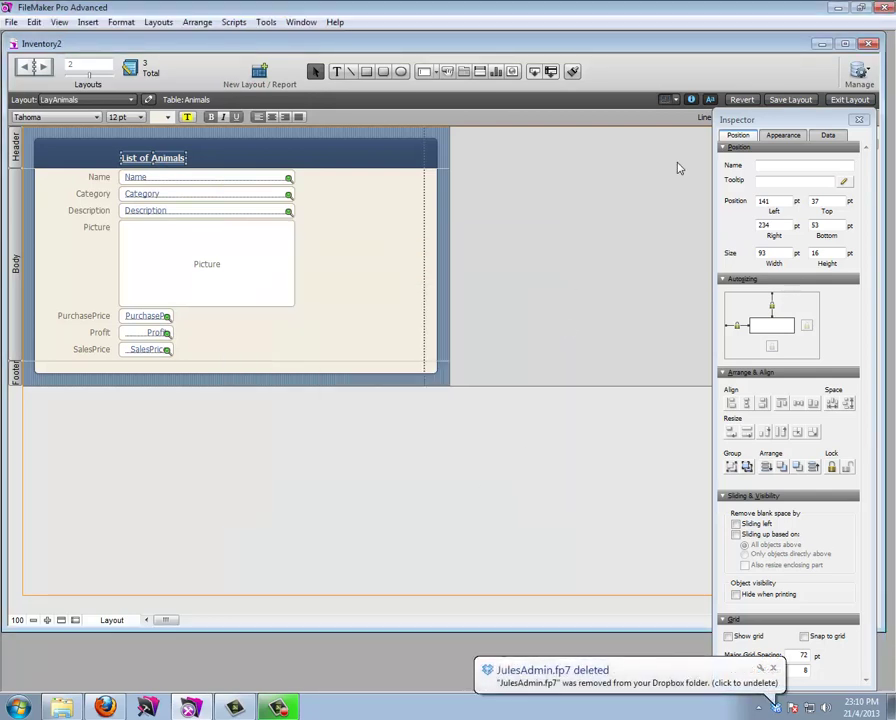
left_click(847, 100)
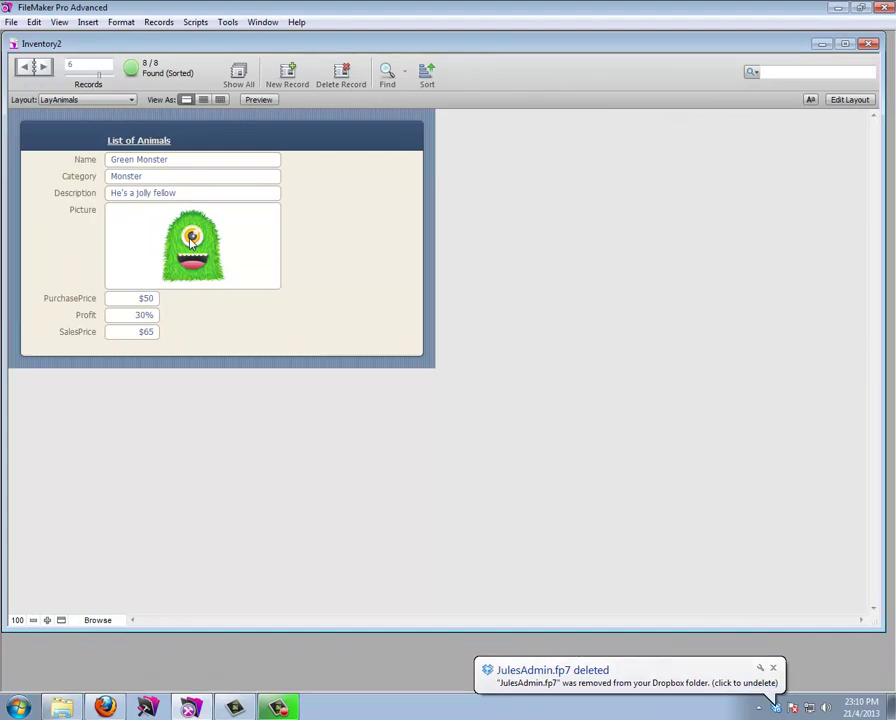
left_click(130, 143)
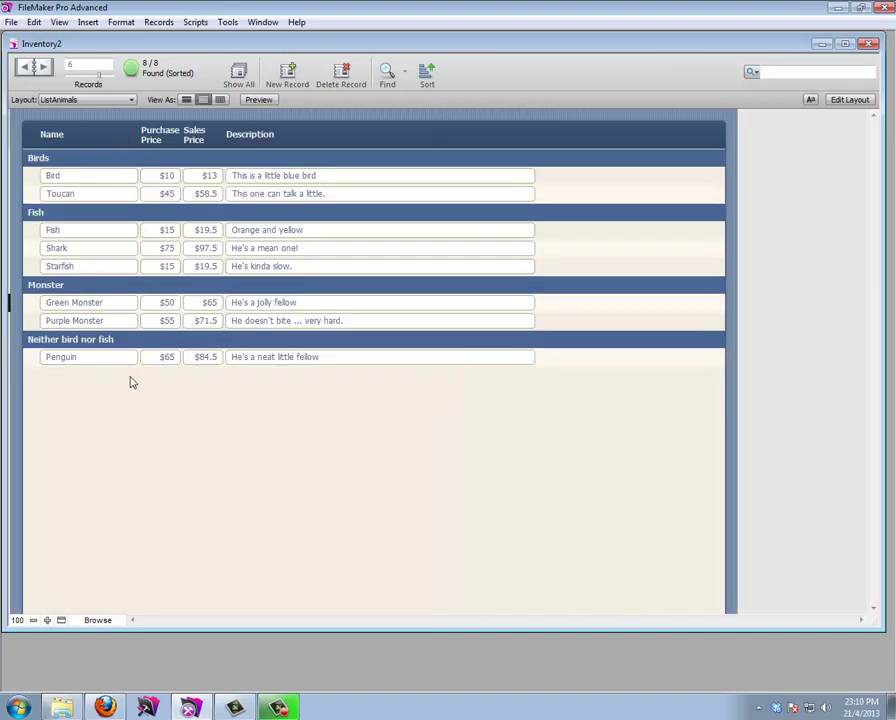
Select the Starfish, Shark, Fish, Toucan and Bird records one after another through their names in the list
left_click(112, 266)
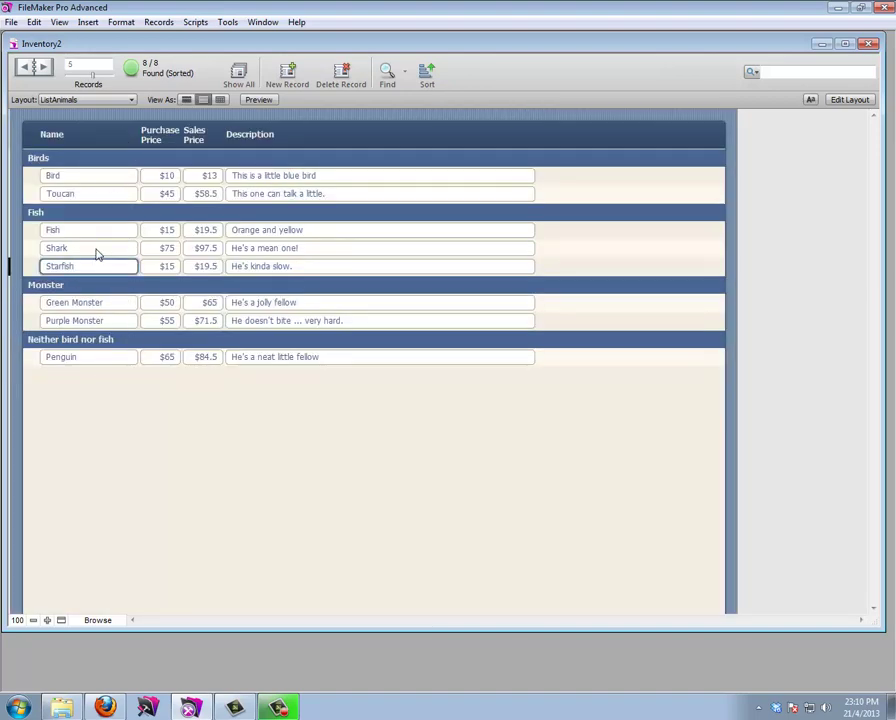
left_click(97, 245)
left_click(83, 231)
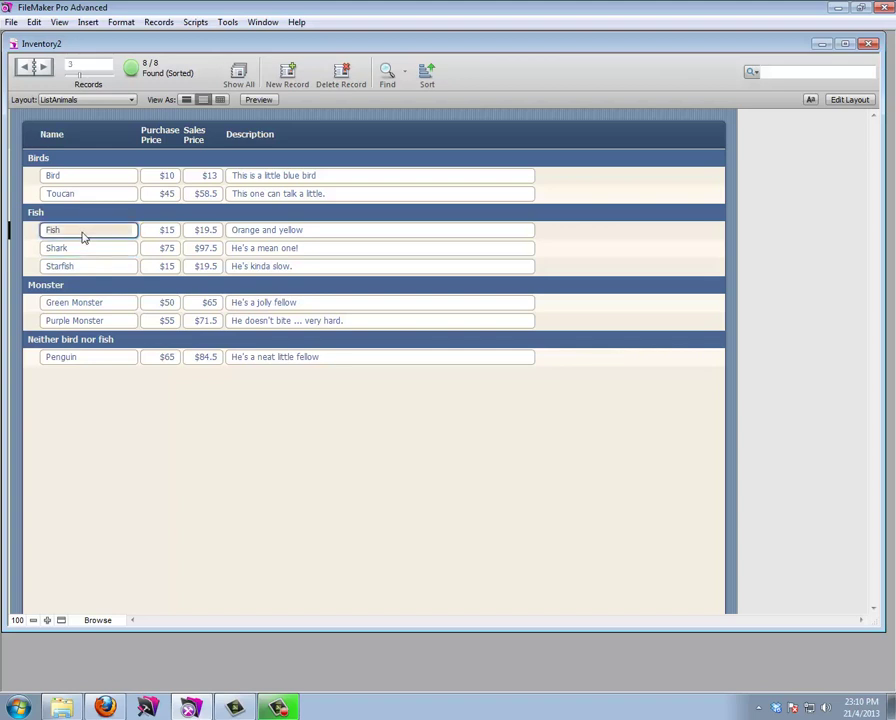
left_click(93, 190)
left_click(97, 177)
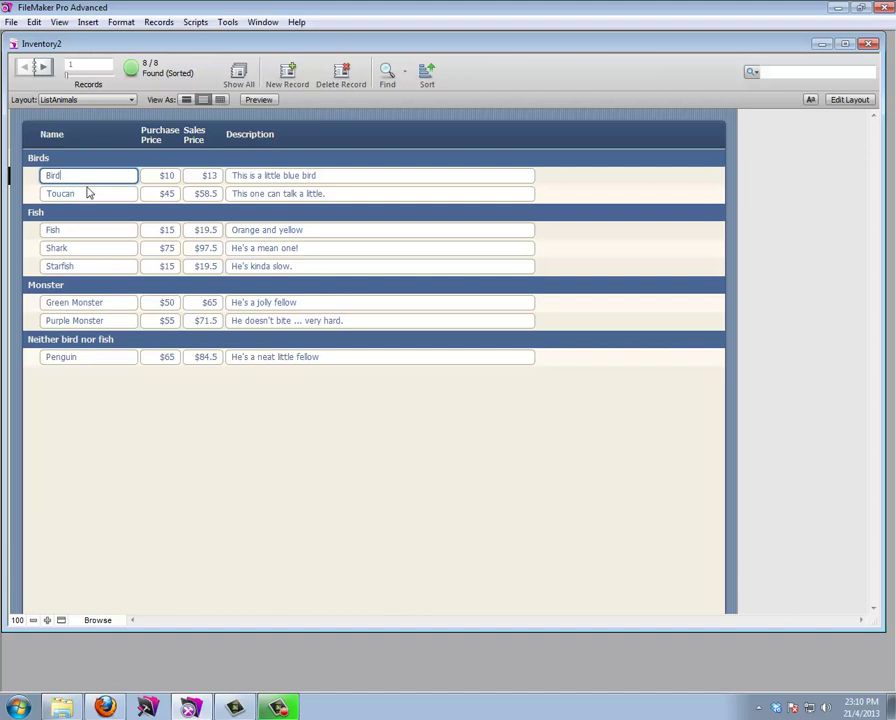
View the Purple Monster record in the LayAnimals layout and return to the list through the List of Animals link
left_click(110, 323)
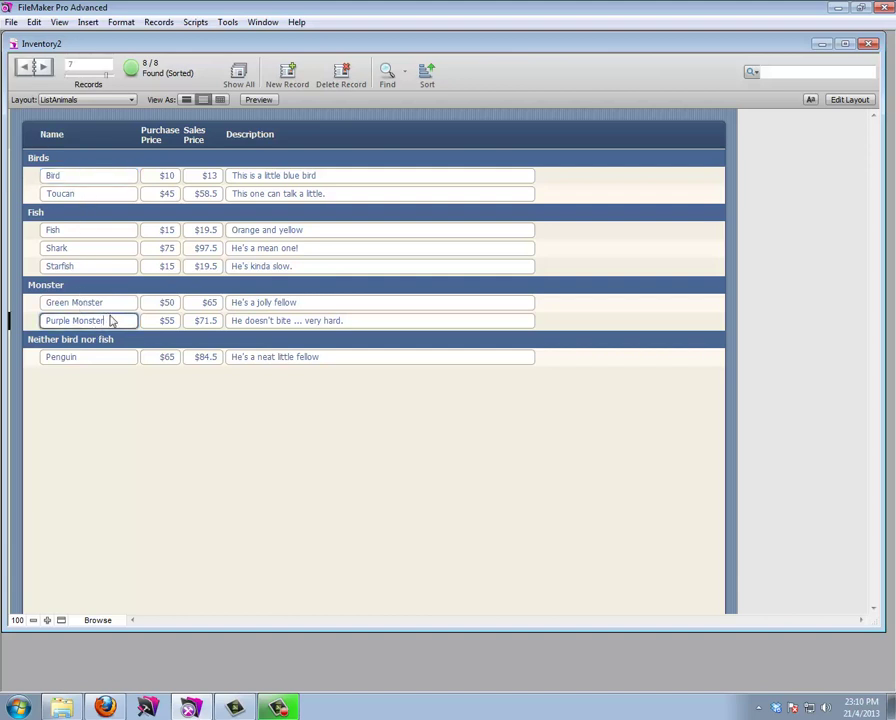
left_click(98, 100)
left_click(88, 129)
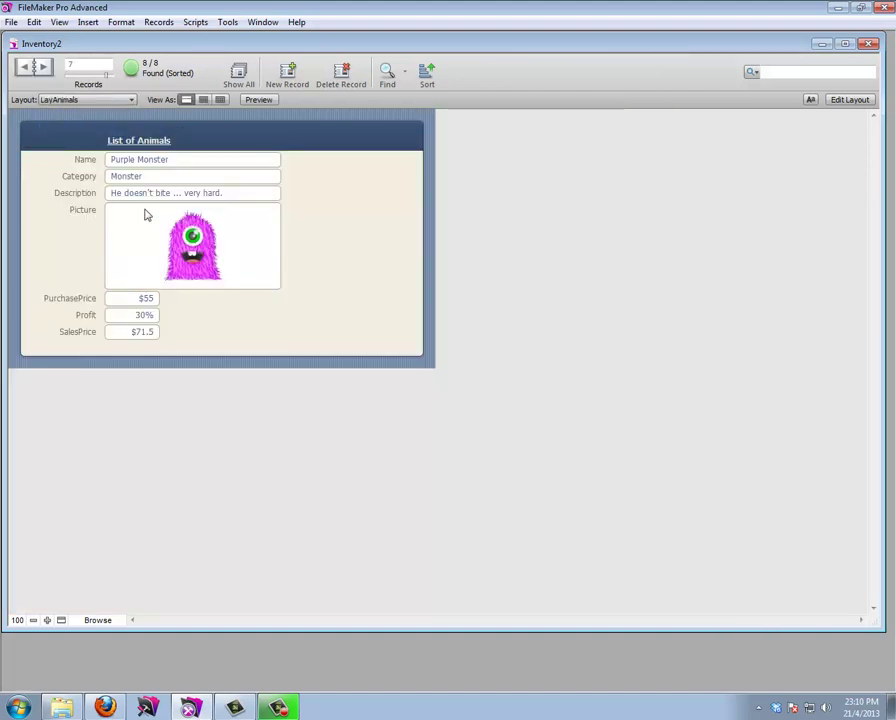
left_click(138, 145)
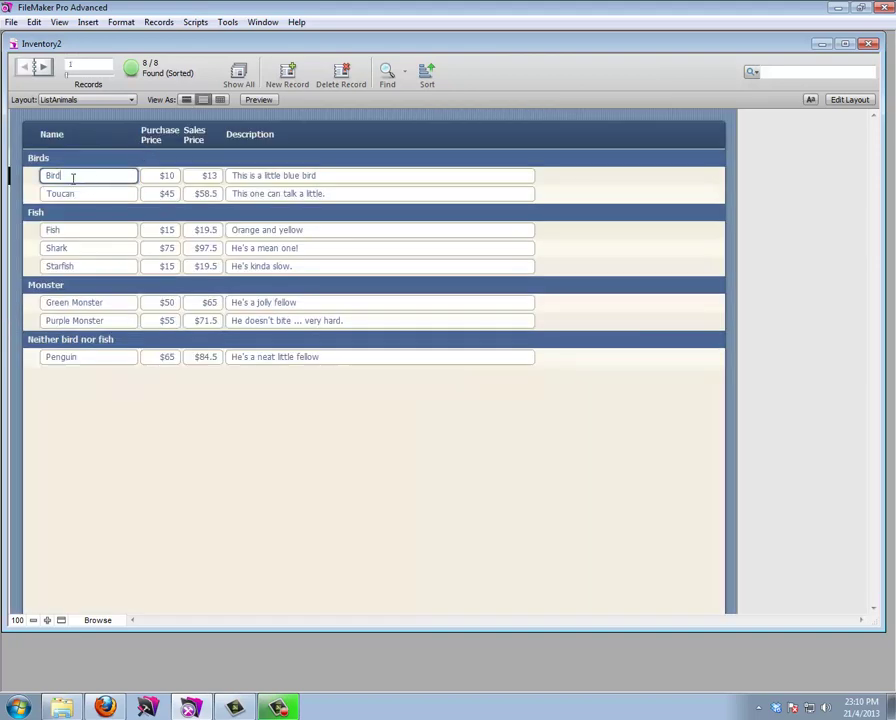
View the Bird record in the LayAnimals layout, return through the List of Animals link, and select the Toucan record
left_click(96, 100)
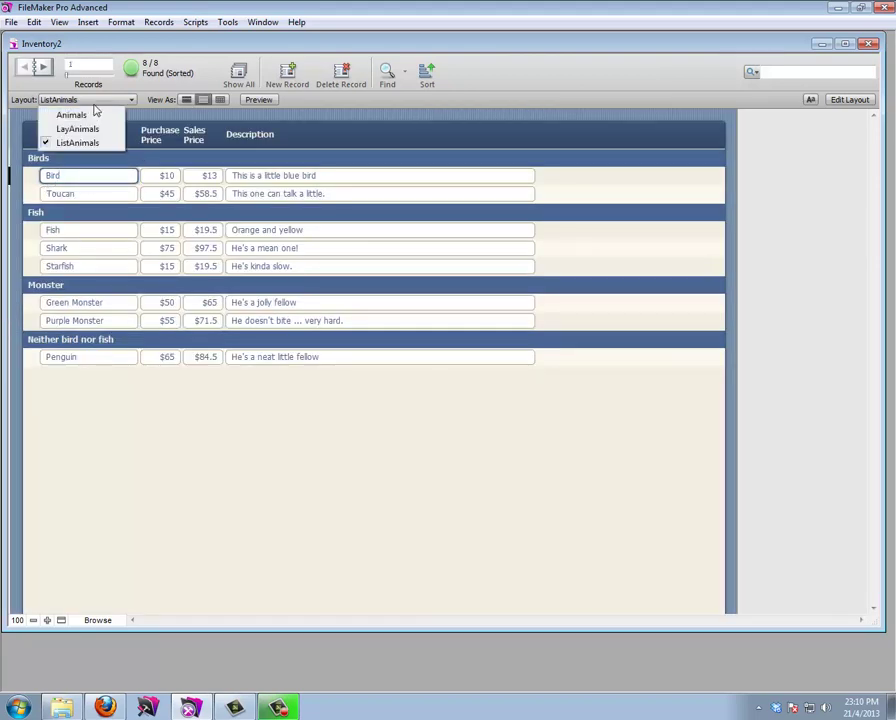
left_click(86, 130)
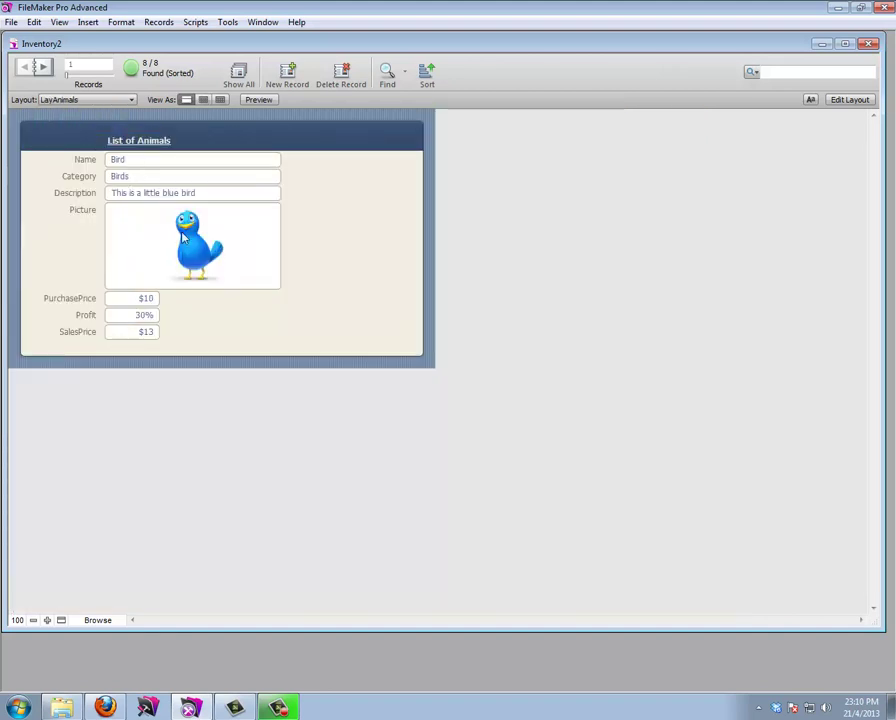
left_click(124, 143)
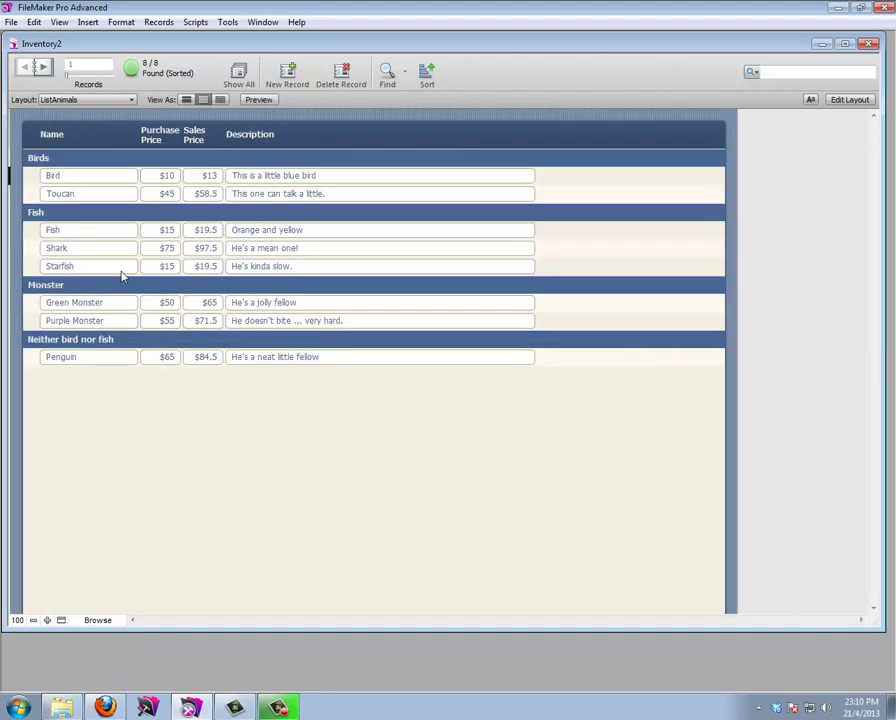
left_click(87, 196)
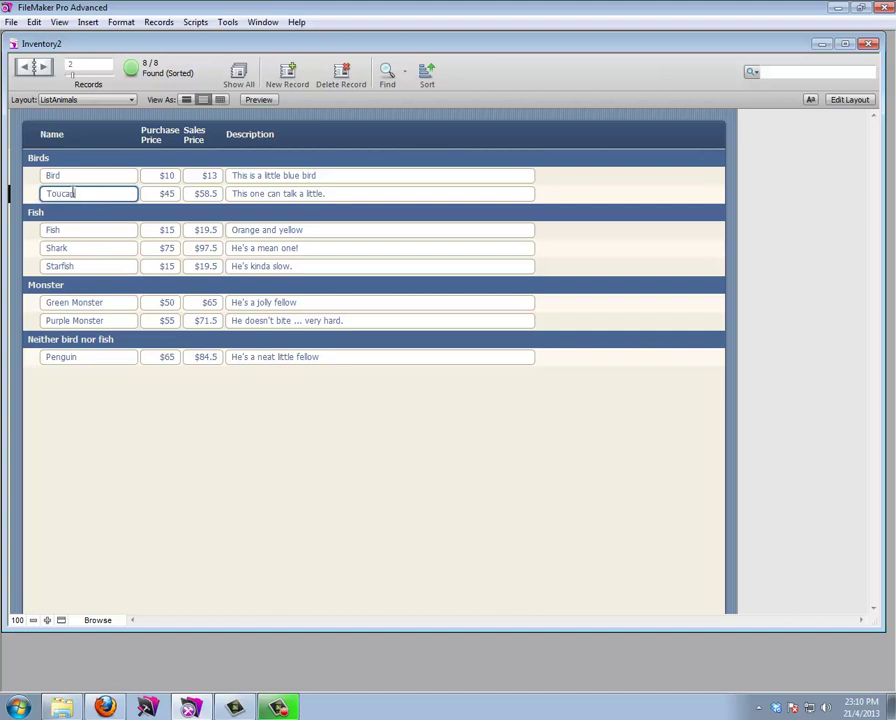
Turn the Name field of the ListAnimals layout into a button that goes to the LayAnimals layout, and return to Browse mode
left_click(851, 101)
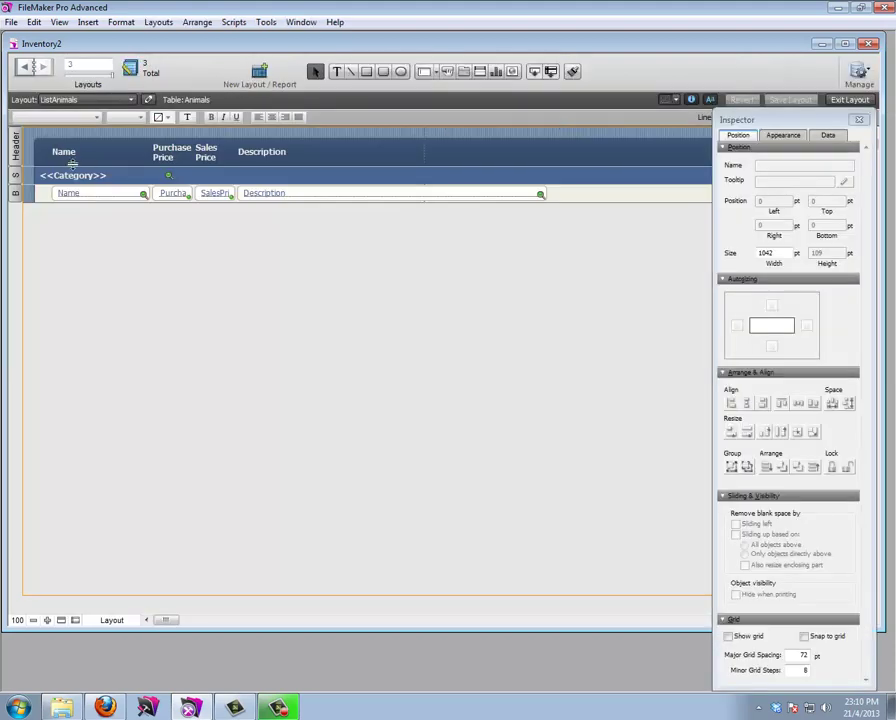
right_click(82, 196)
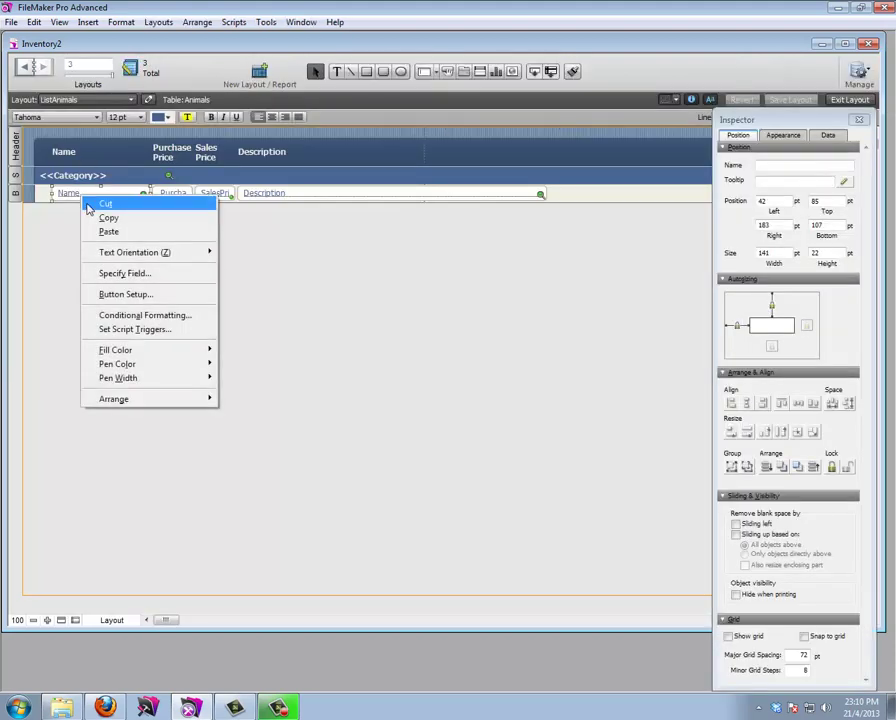
left_click(113, 295)
left_click(282, 409)
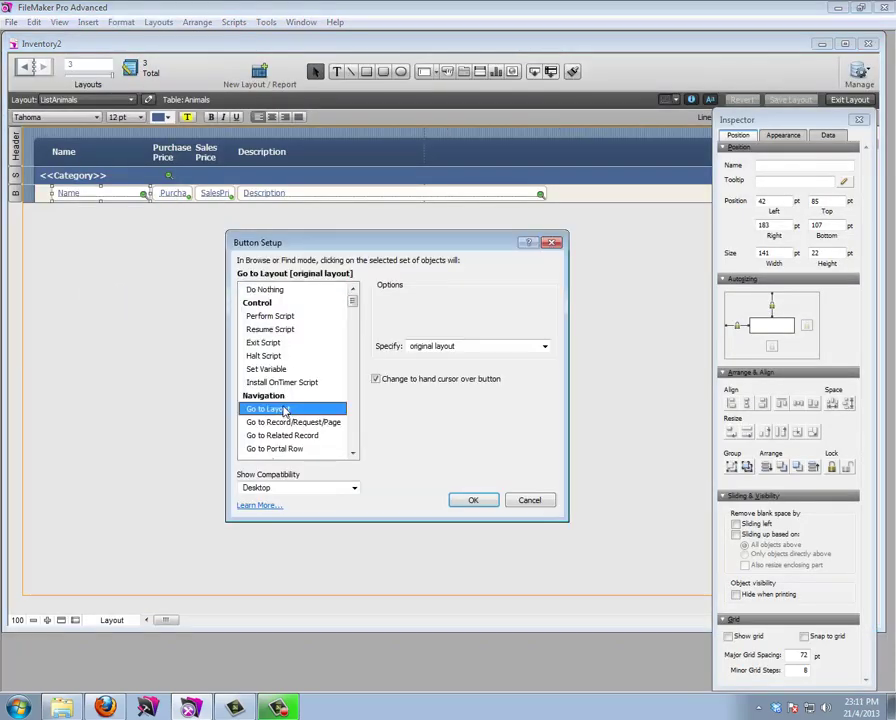
left_click(435, 347)
left_click(436, 376)
left_click(400, 262)
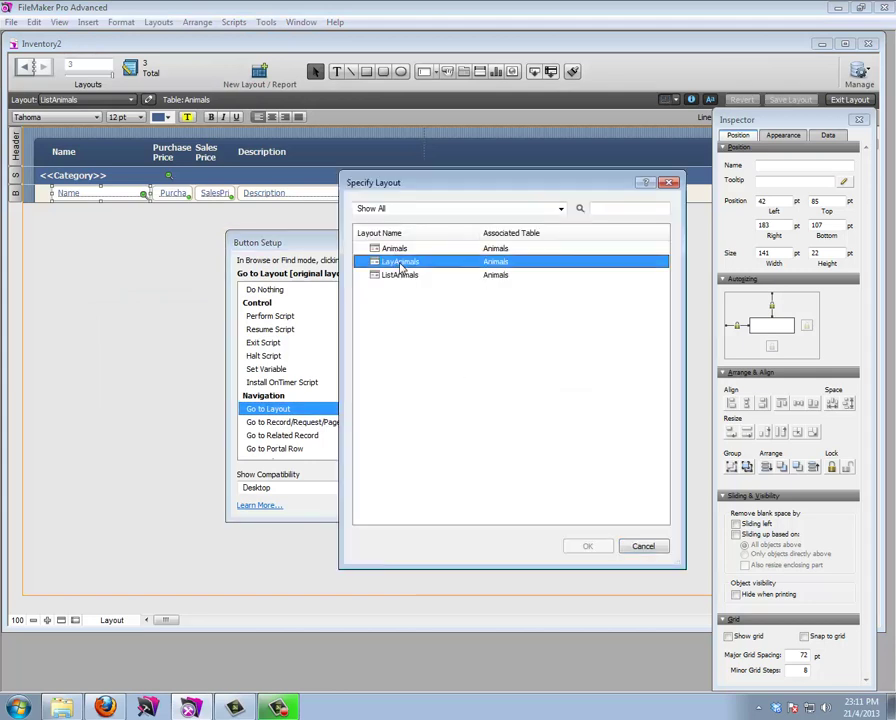
left_click(586, 546)
left_click(494, 501)
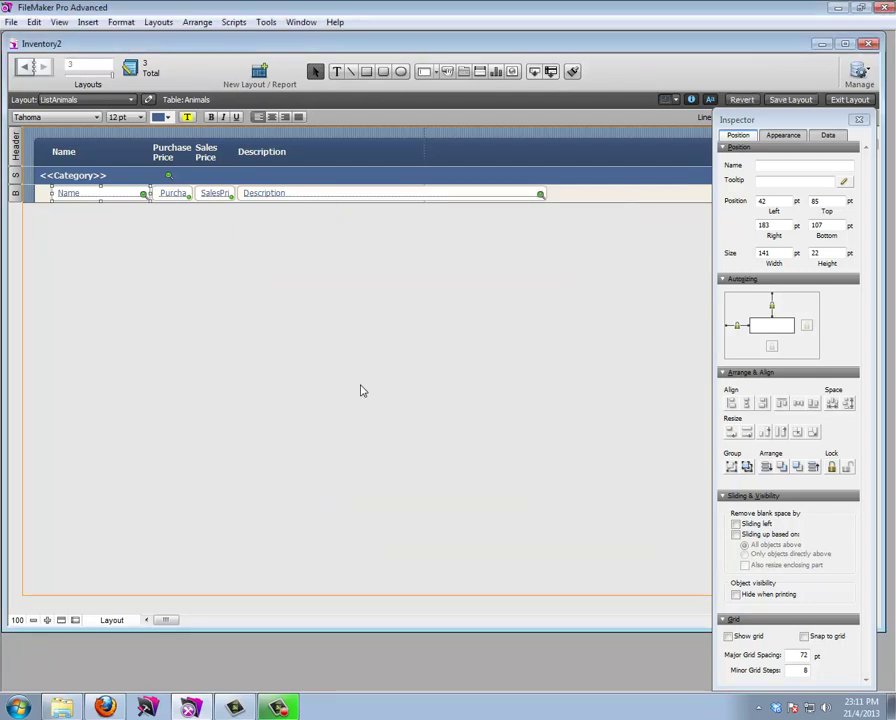
left_click(849, 99)
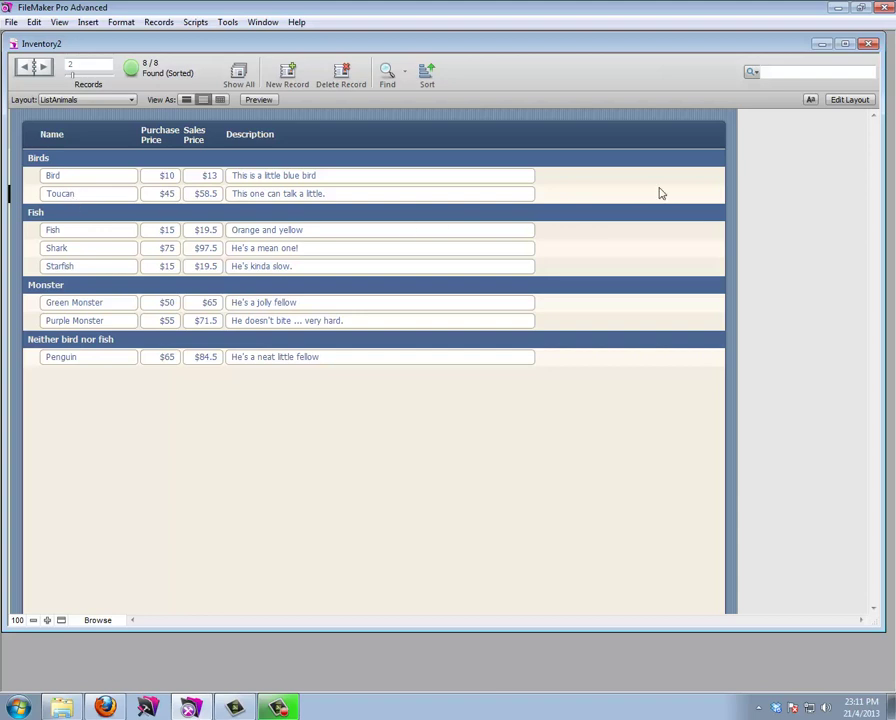
Format the Name field's text in the ListAnimals layout as light blue and underlined, and return to Browse mode
left_click(849, 99)
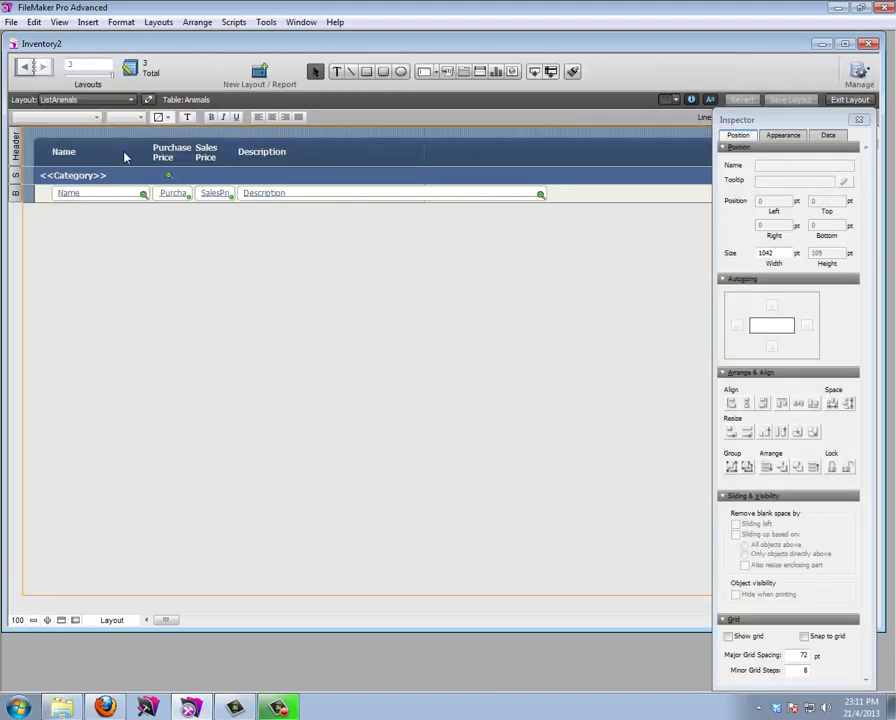
left_click(115, 199)
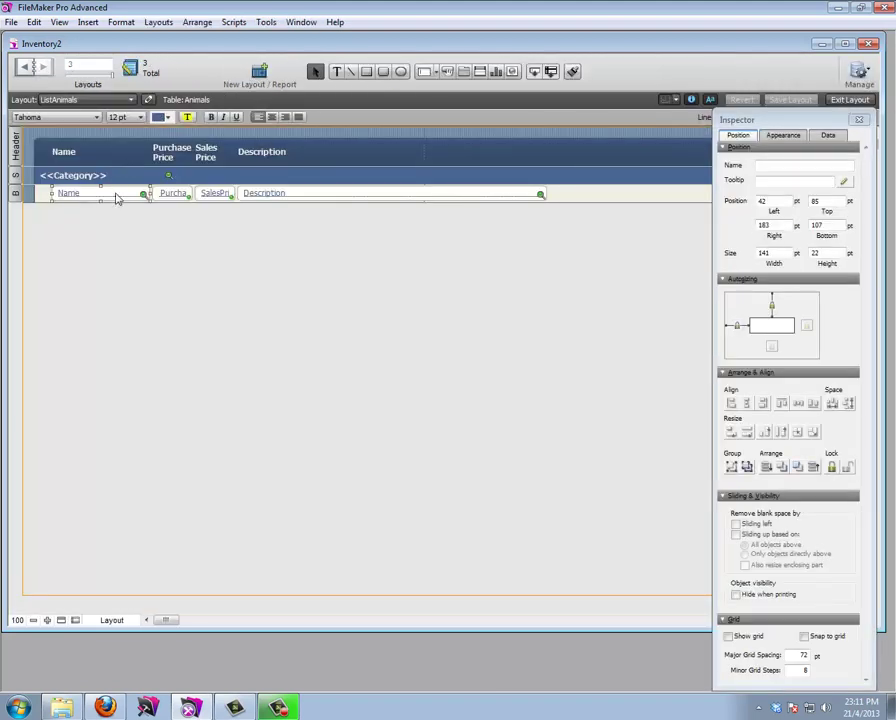
left_click(167, 118)
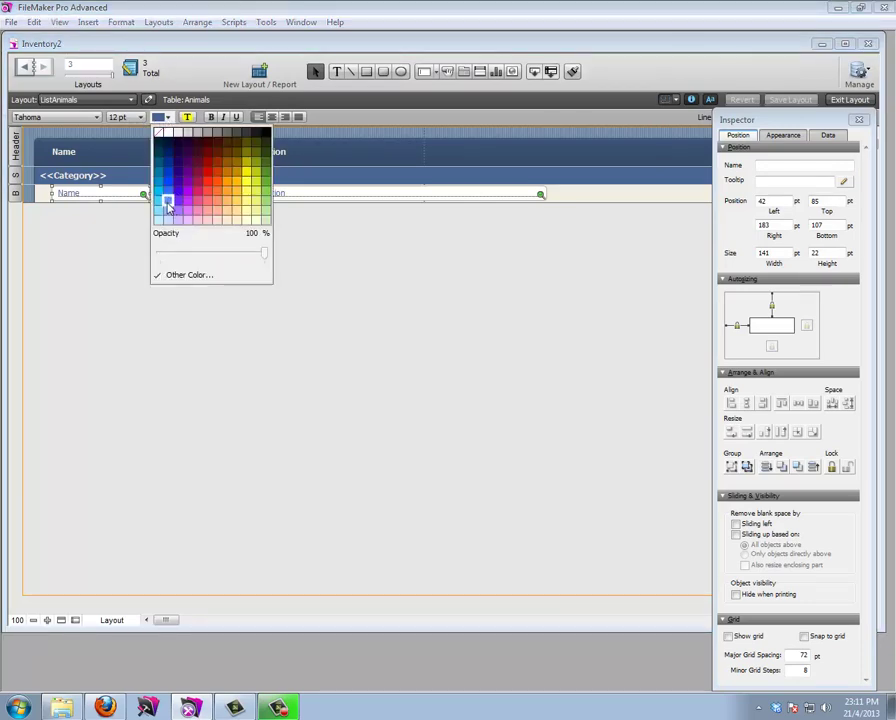
left_click(168, 200)
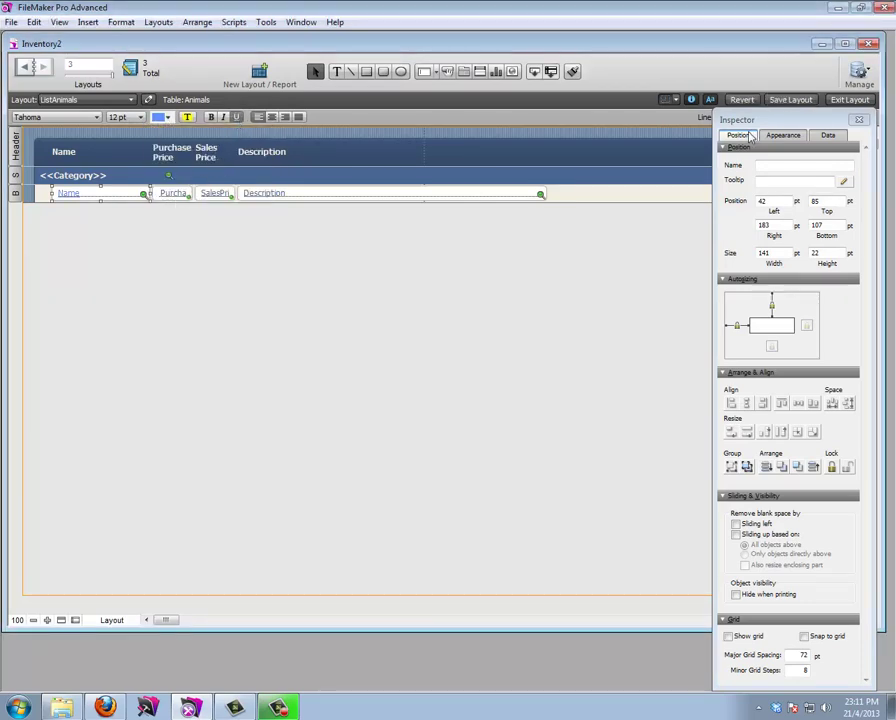
left_click(848, 101)
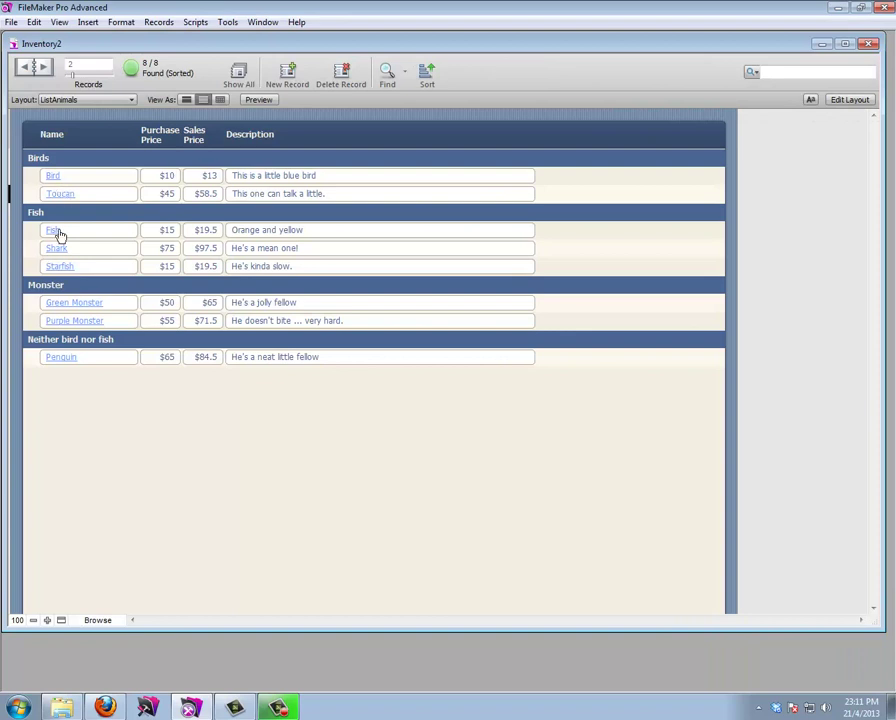
Test the name links by viewing the Penguin, Bird and Green Monster records, returning through List of Animals, and reopening Penguin
left_click(62, 360)
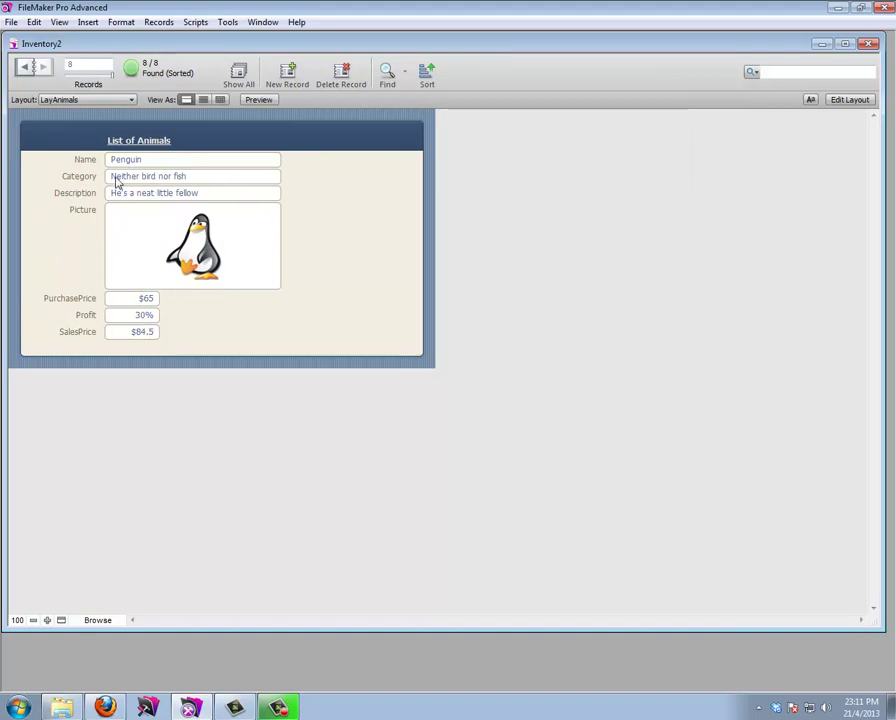
left_click(126, 146)
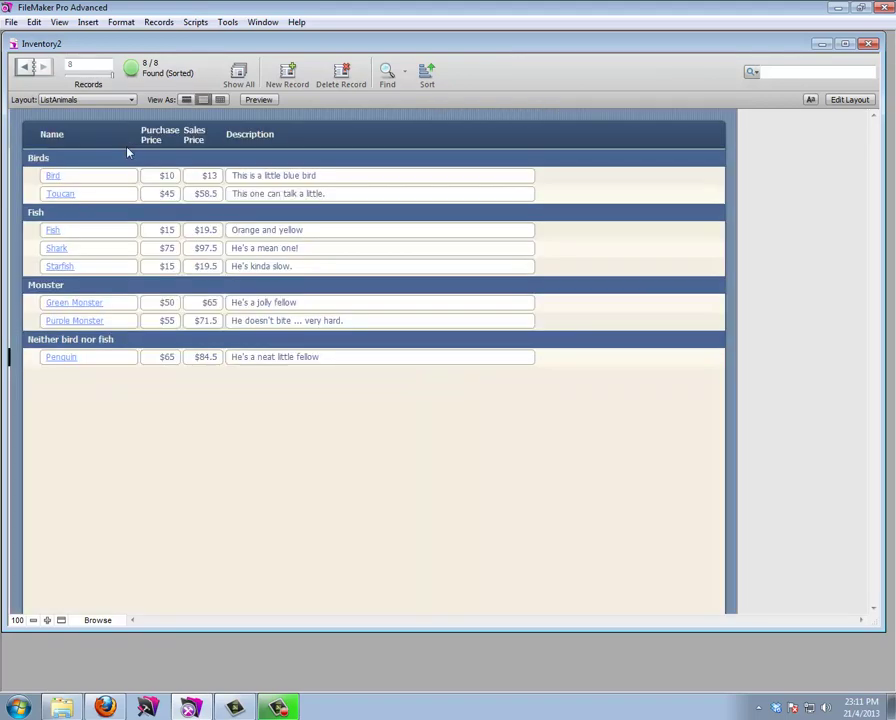
left_click(55, 177)
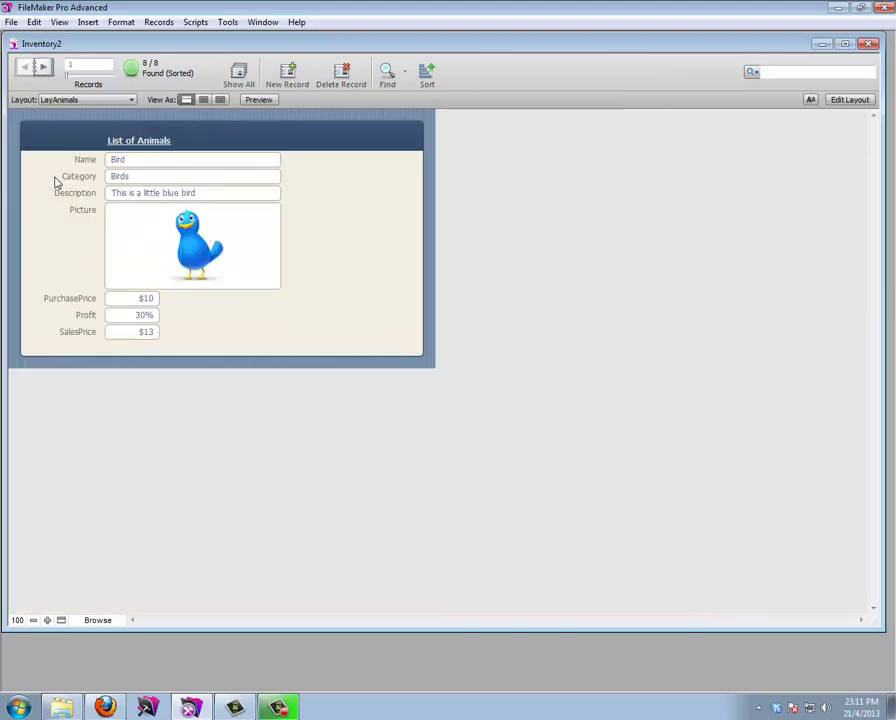
left_click(120, 146)
left_click(74, 303)
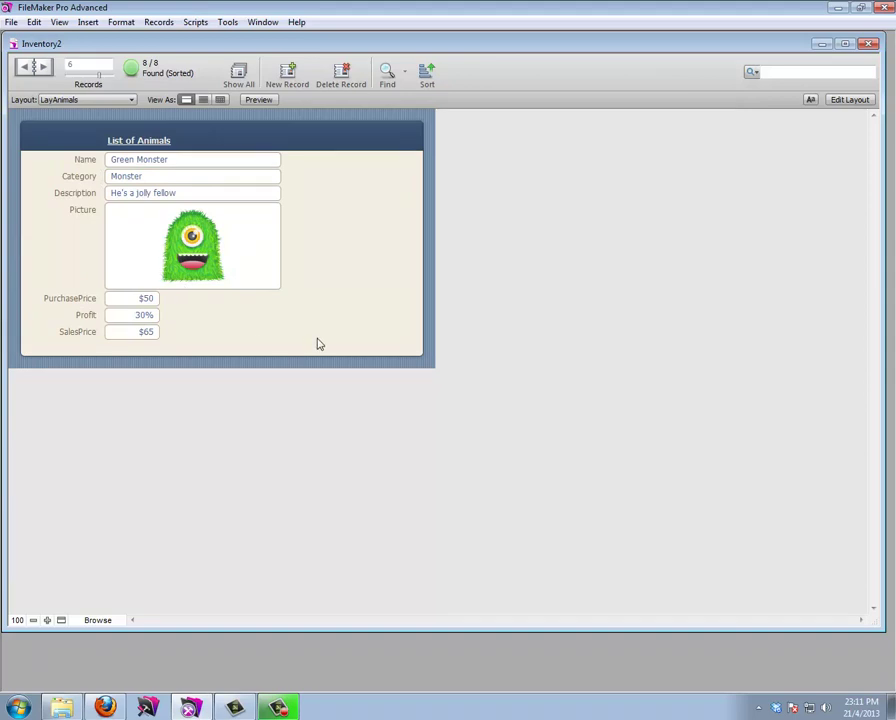
left_click(113, 141)
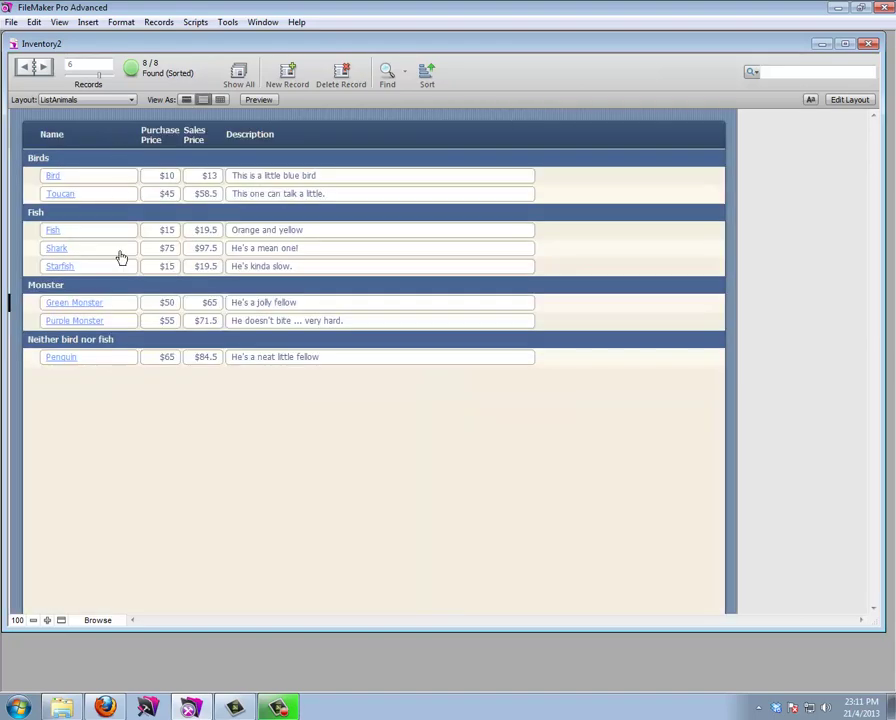
left_click(122, 362)
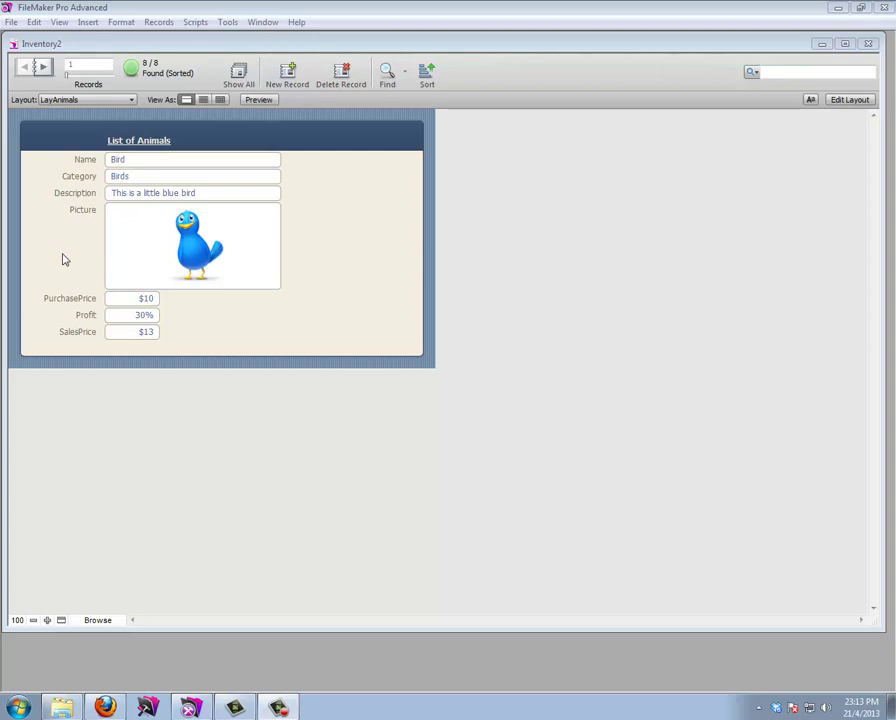
Create a new table named Menu in the Inventory2 database
left_click(9, 22)
mouse_move(114, 146)
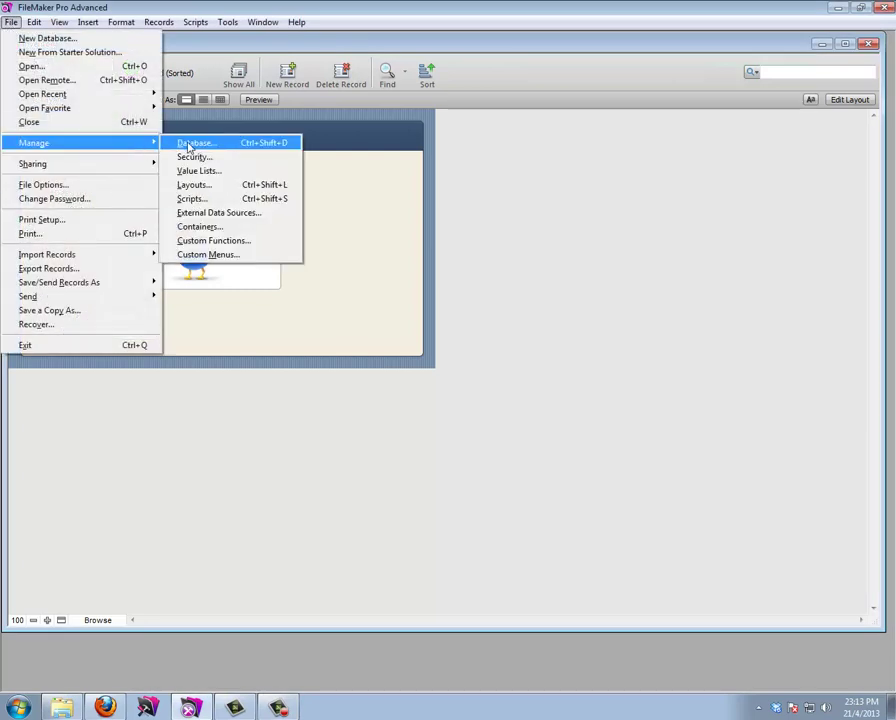
left_click(190, 146)
left_click(26, 62)
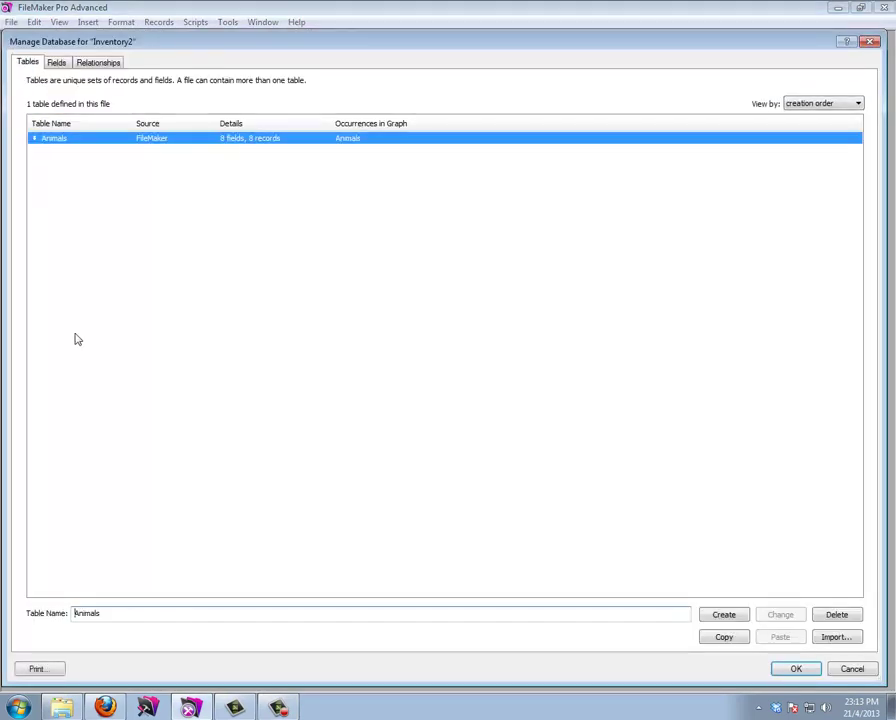
left_click_drag(124, 614, 2, 580)
type("Men")
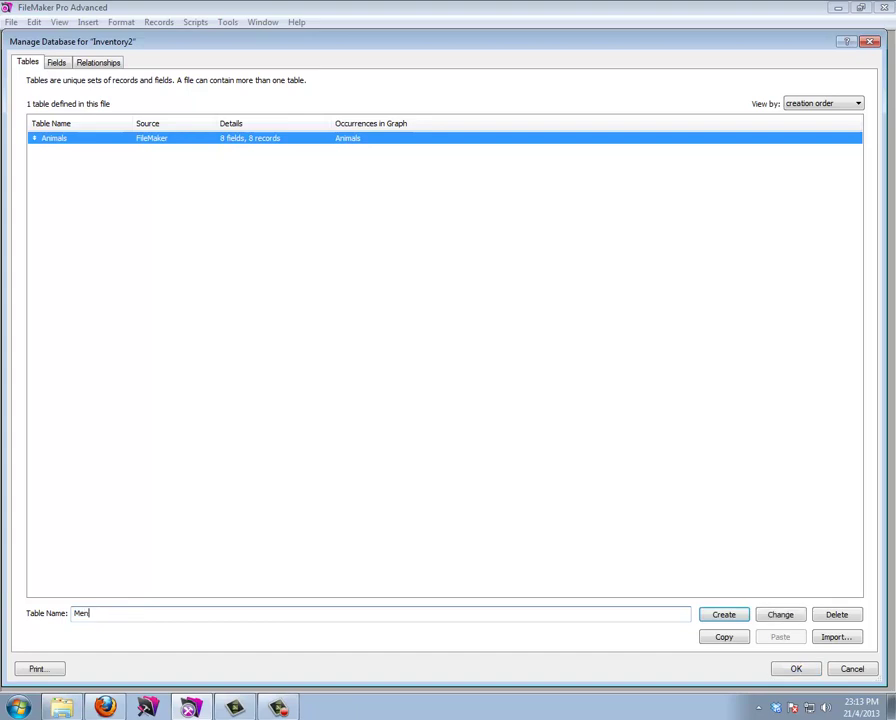
type("u")
key("Return")
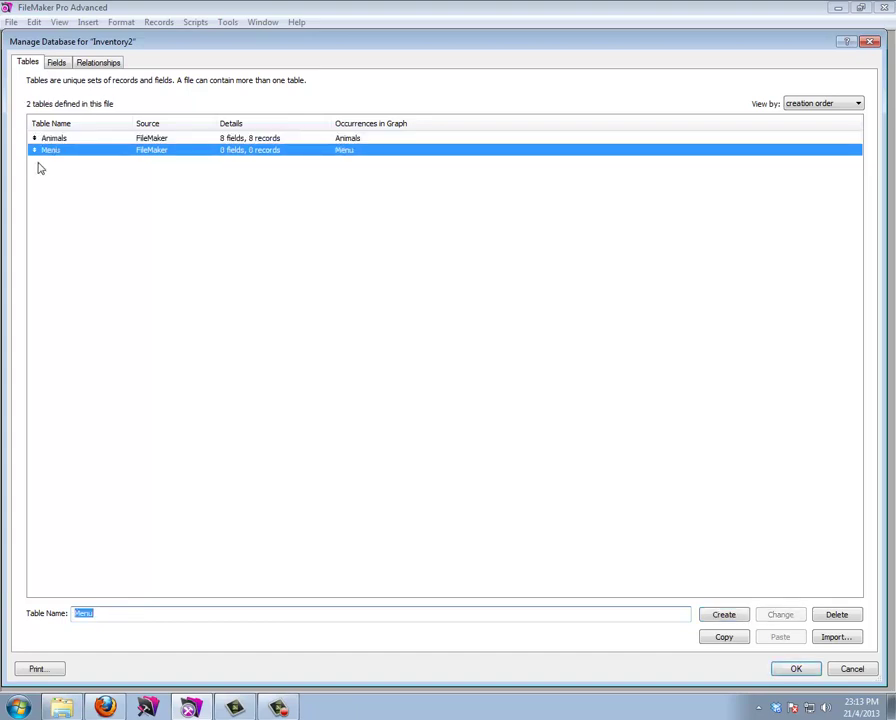
Add a number field named Id to the Menu table with an auto-entered serial number
double_click(50, 151)
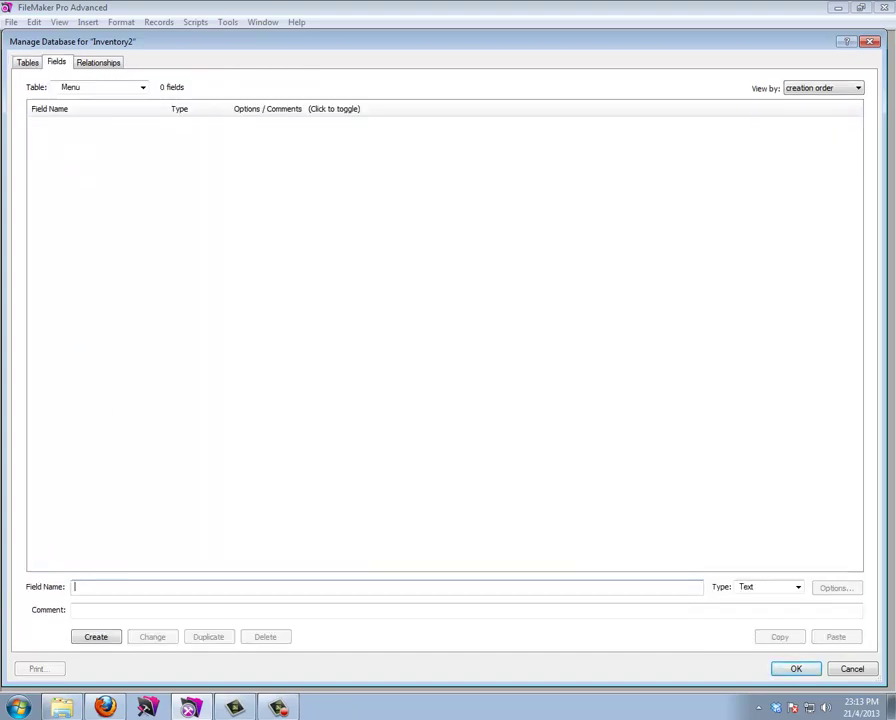
type("Id")
key("Tab")
key("n")
key("Return")
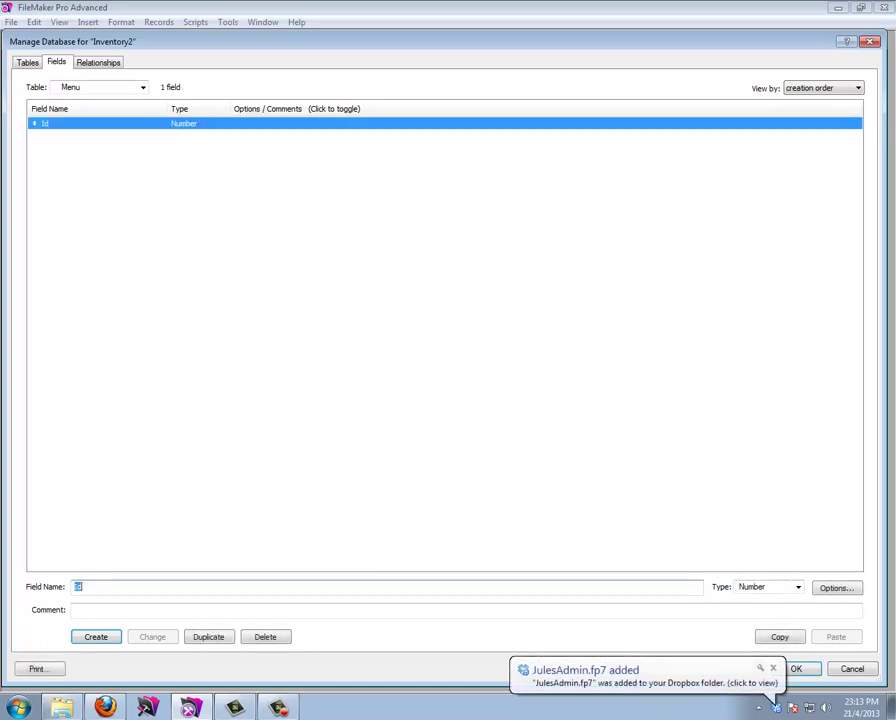
double_click(78, 125)
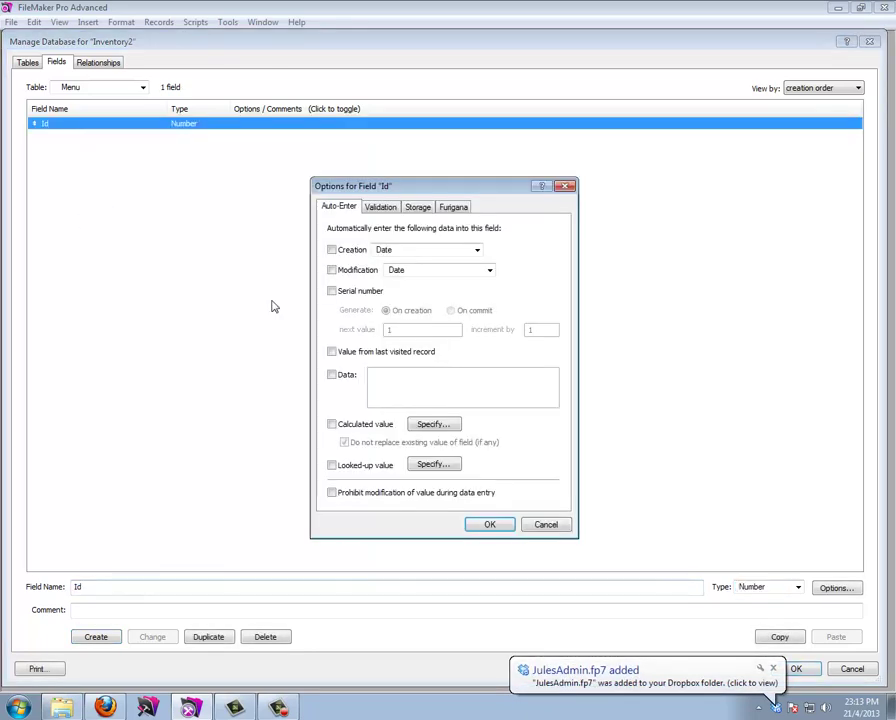
left_click(334, 291)
left_click(489, 524)
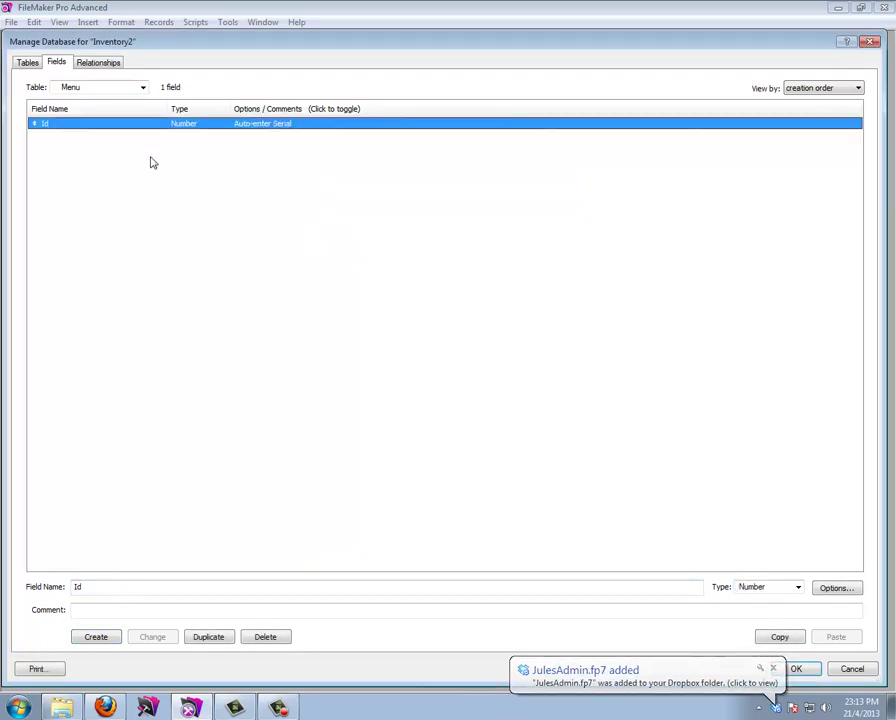
Add a calculation field Date to the Menu table as Get ( CurrentDate ) with a Date result, and save the database definition
left_click_drag(106, 590, 28, 582)
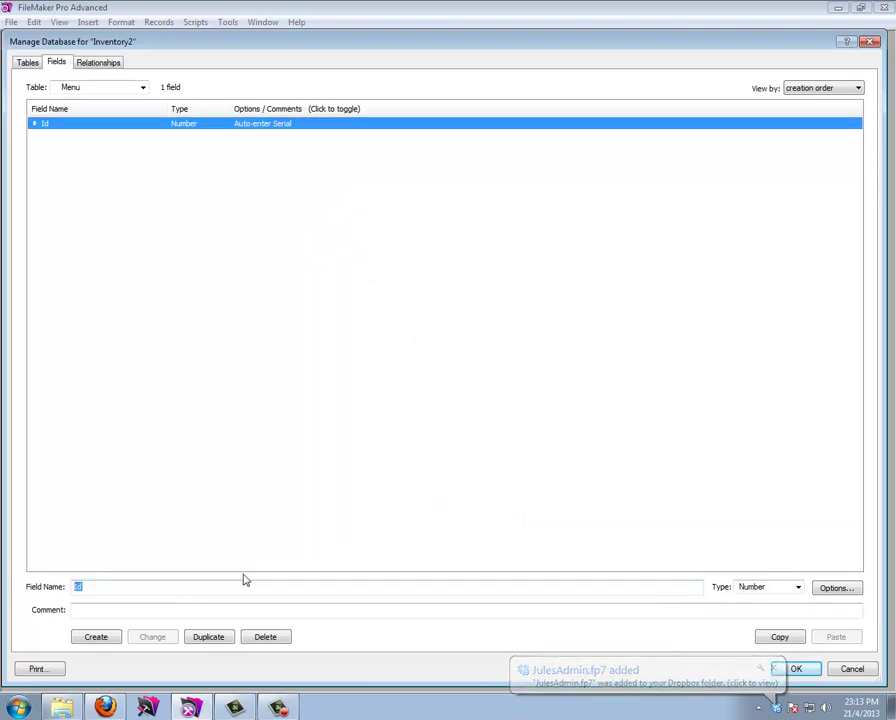
type("Date")
key("Tab")
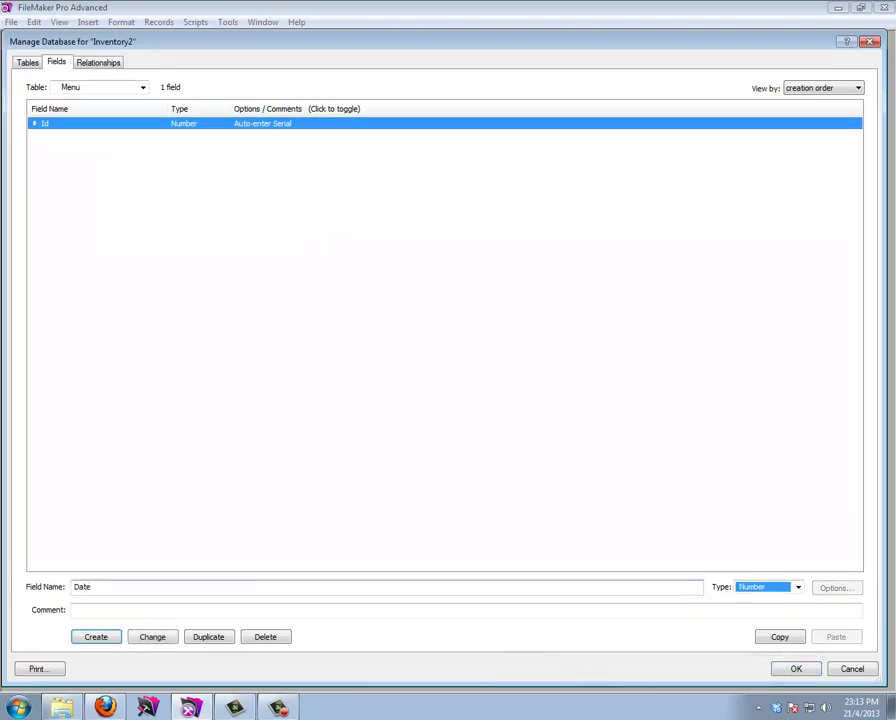
key("c")
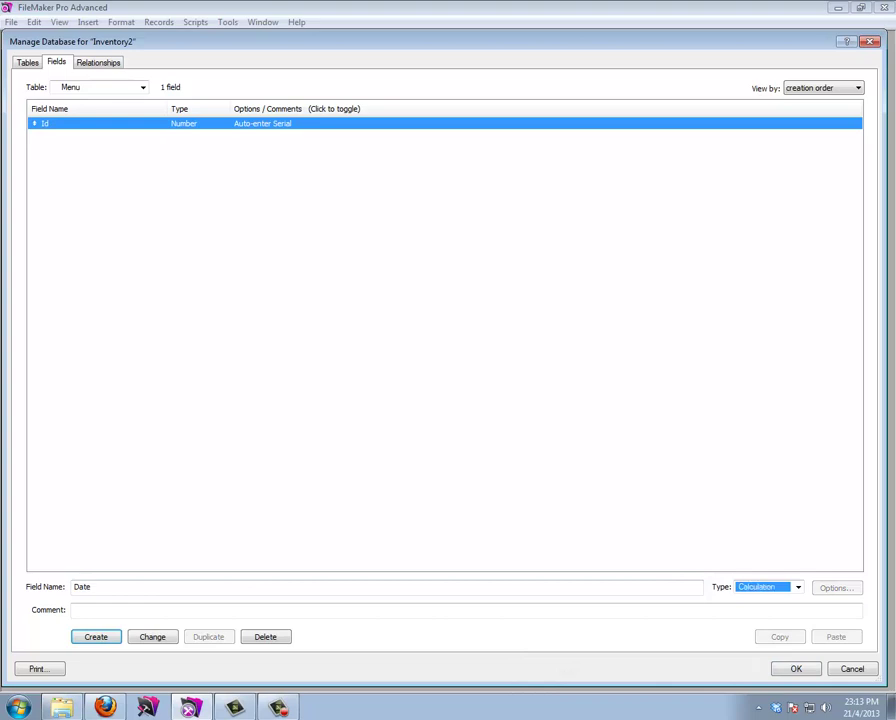
key("Return")
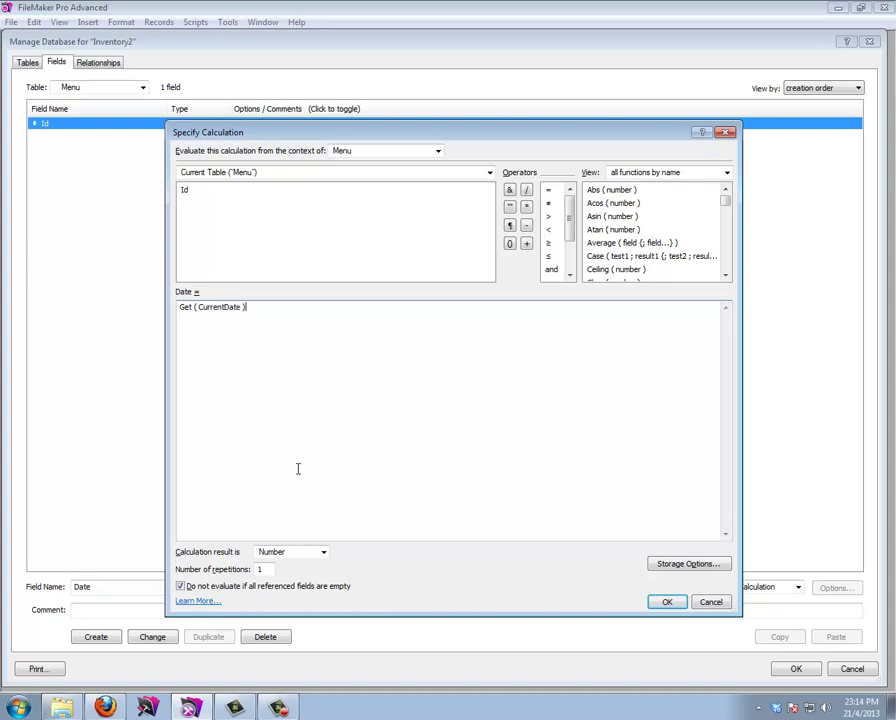
left_click(324, 552)
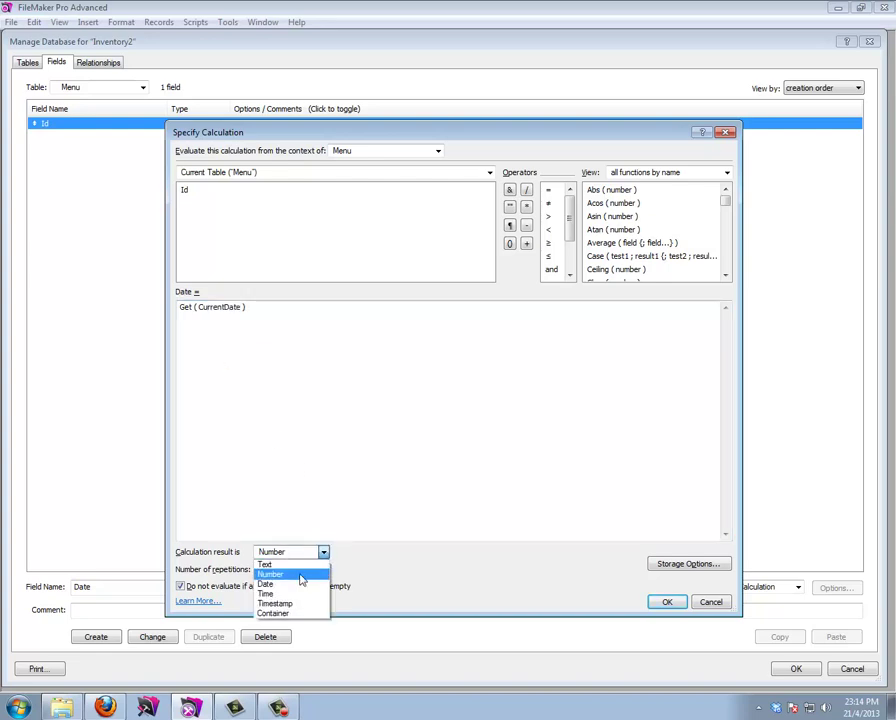
left_click(296, 584)
left_click(667, 602)
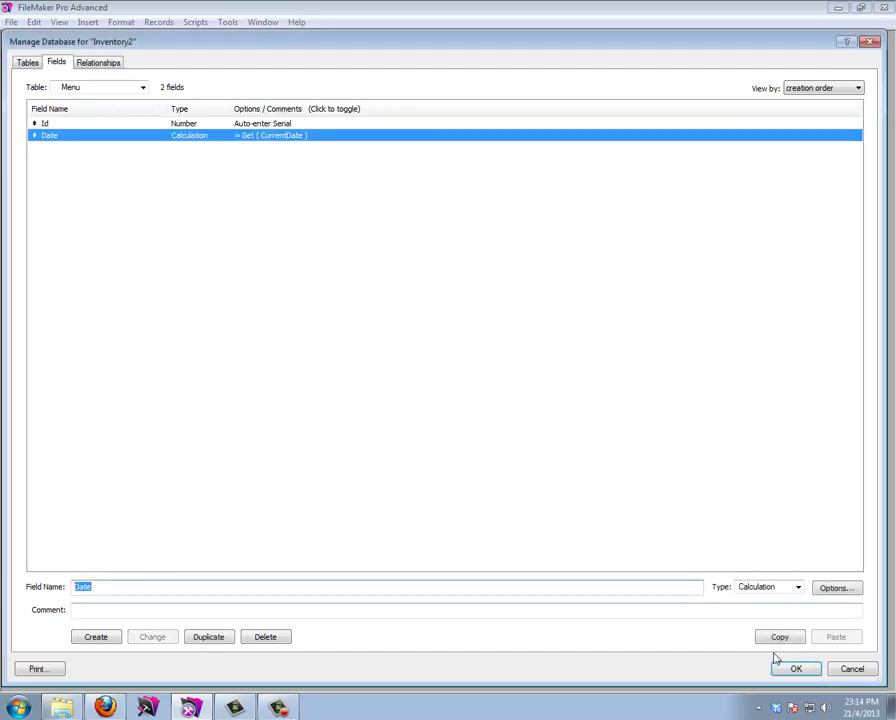
left_click(792, 668)
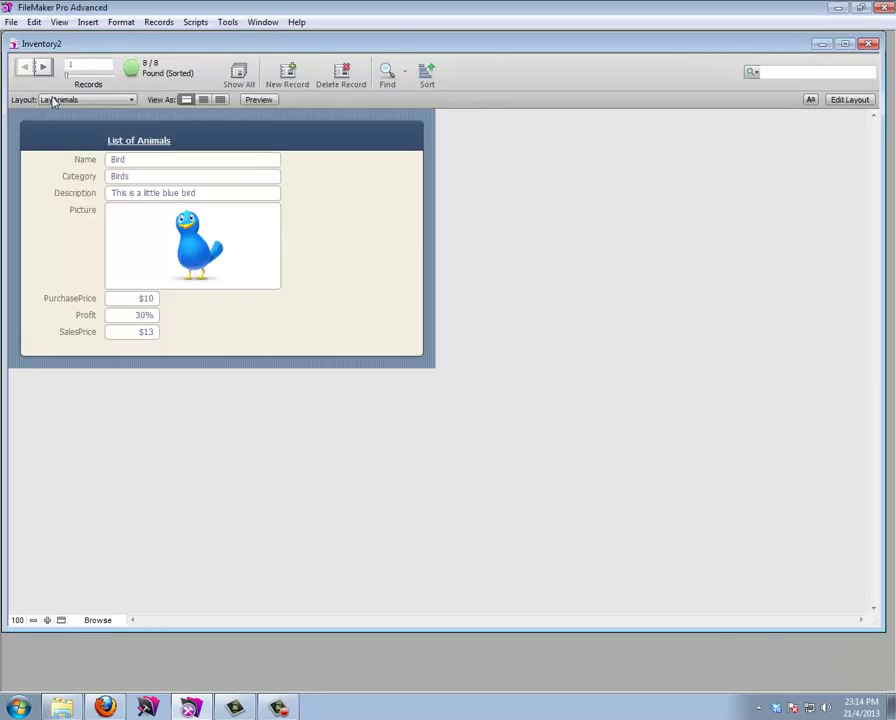
Create a standard form layout named Menu that shows records from the Menu table, without placing any fields on it
left_click(842, 100)
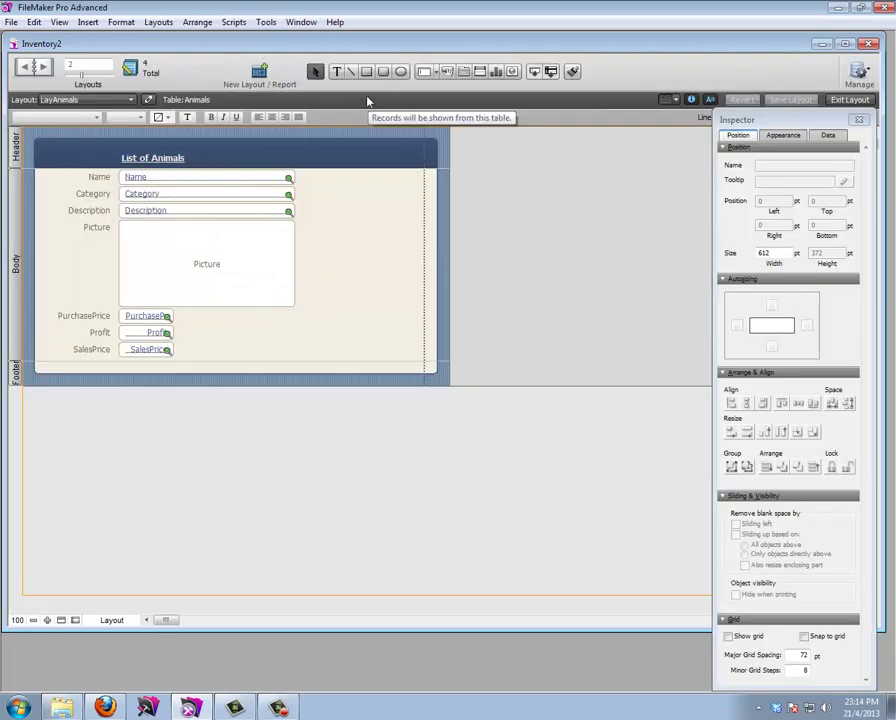
left_click(259, 76)
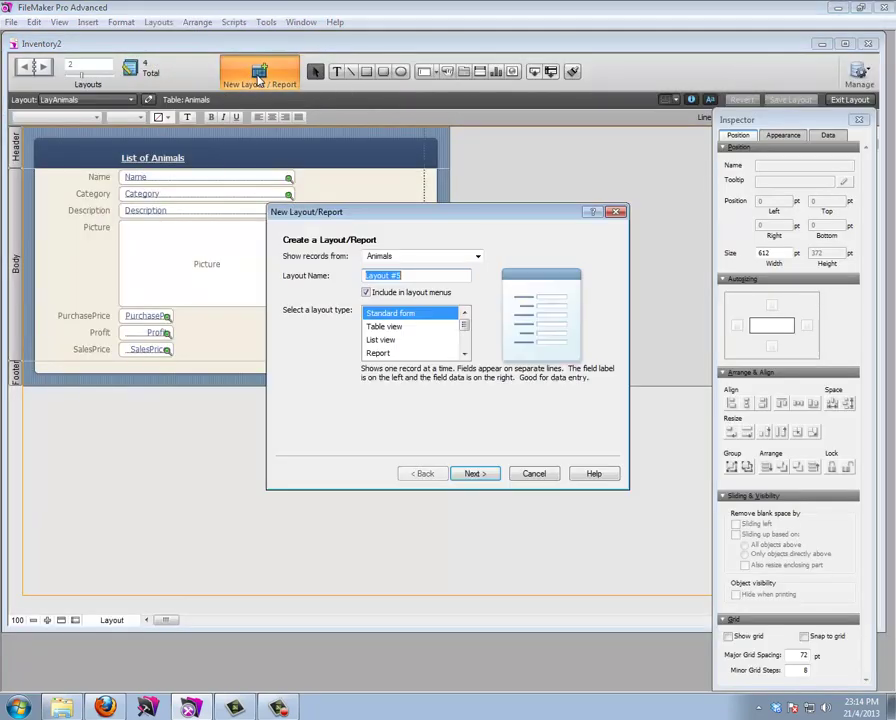
left_click(407, 259)
left_click(410, 279)
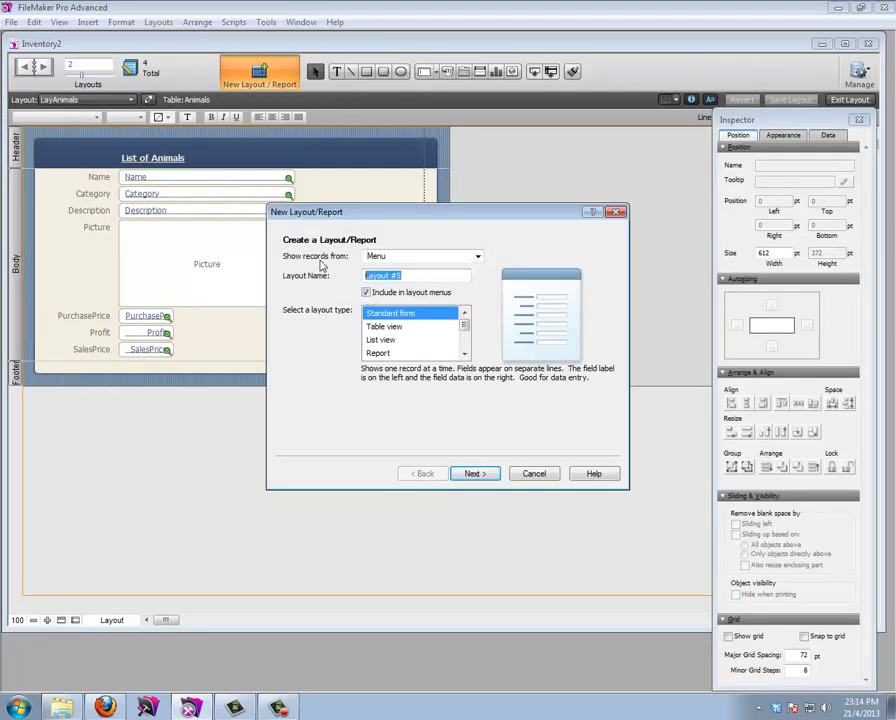
type("Menu")
left_click(475, 475)
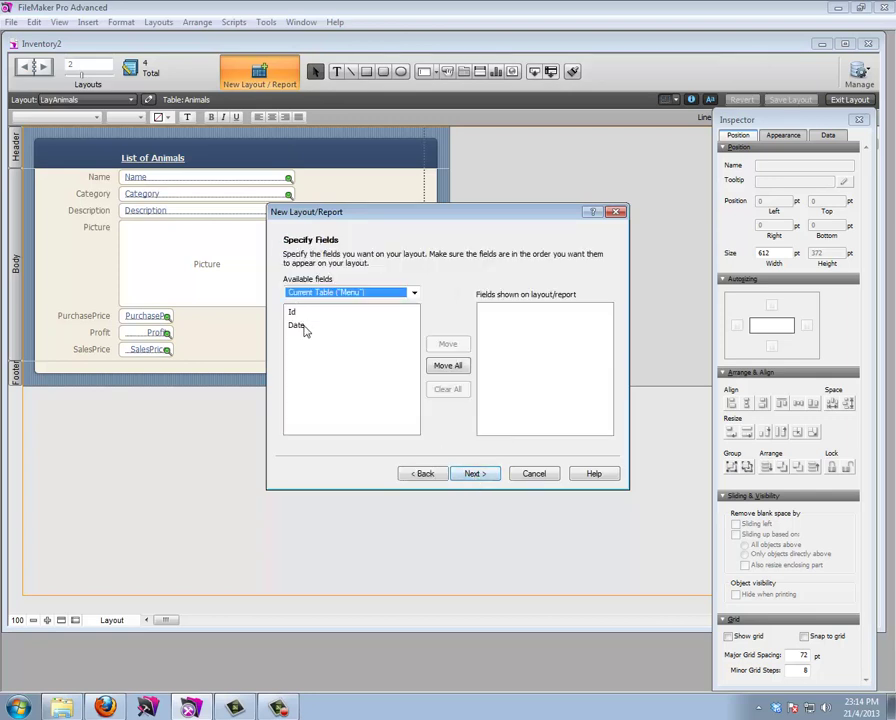
left_click(490, 476)
left_click(490, 477)
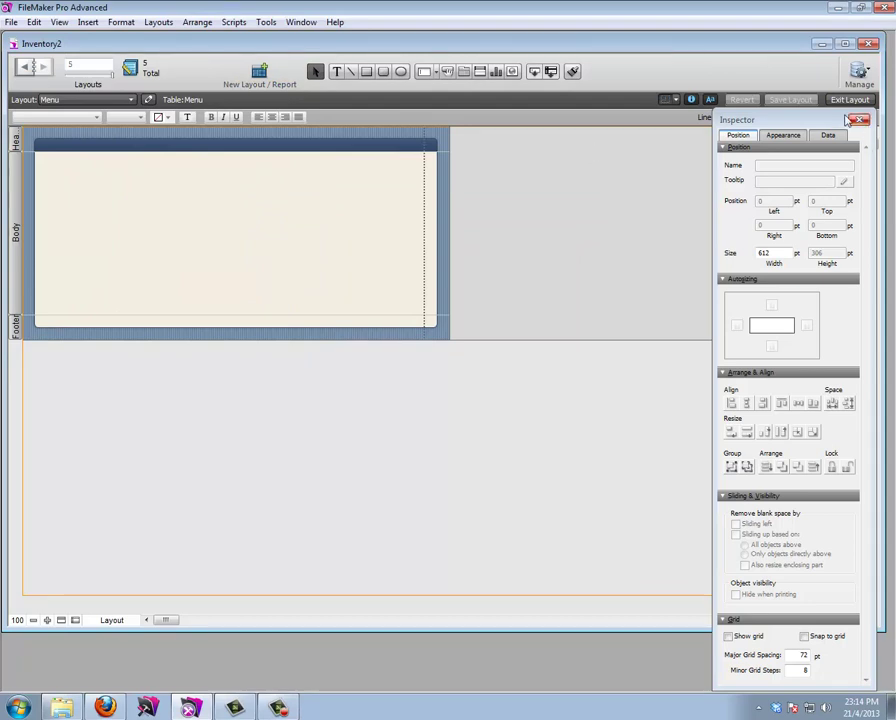
Set the Menu layout's header height to 60 pt, widen the layout to about 1094 pt, and extend the body downward
left_click(15, 142)
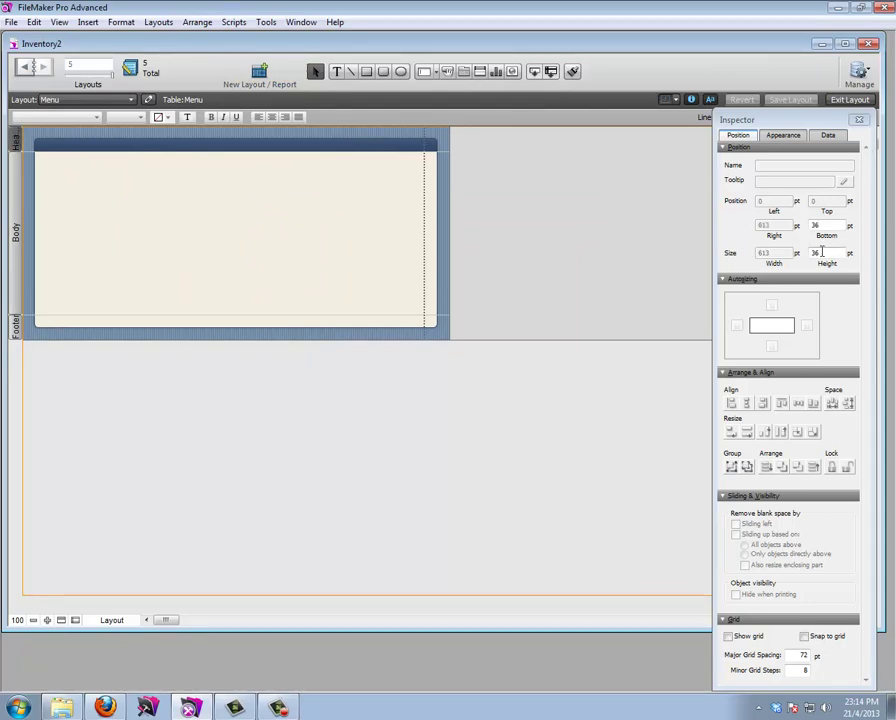
type("60")
key("Return")
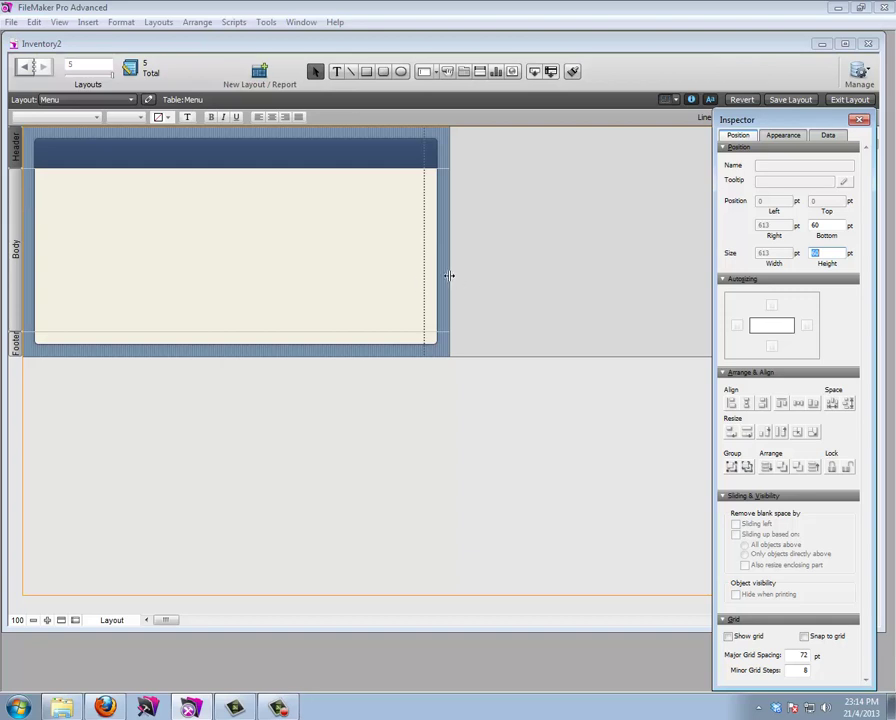
left_click_drag(450, 276, 785, 287)
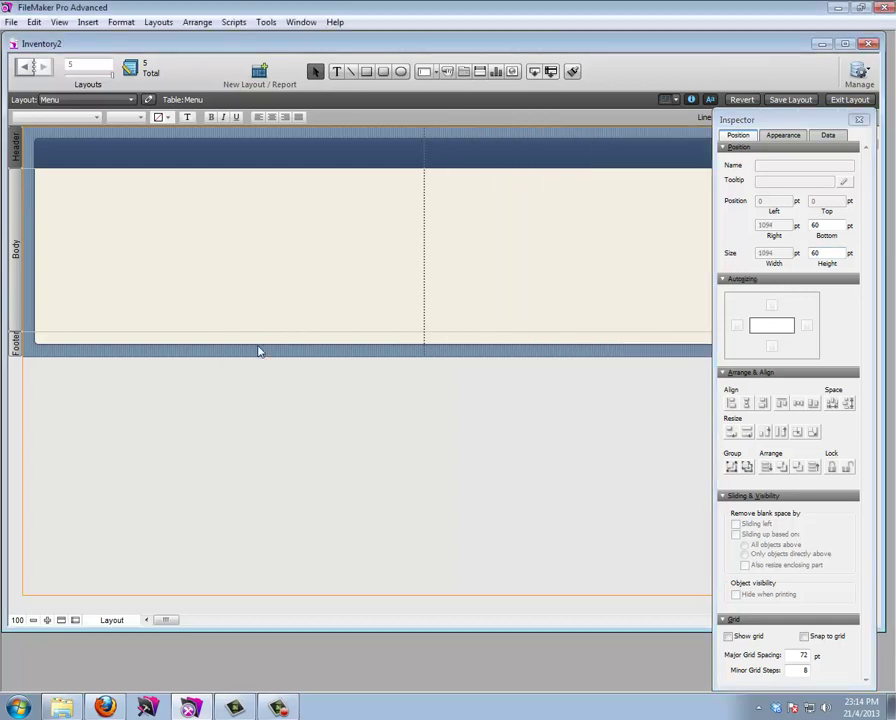
left_click_drag(252, 331, 258, 568)
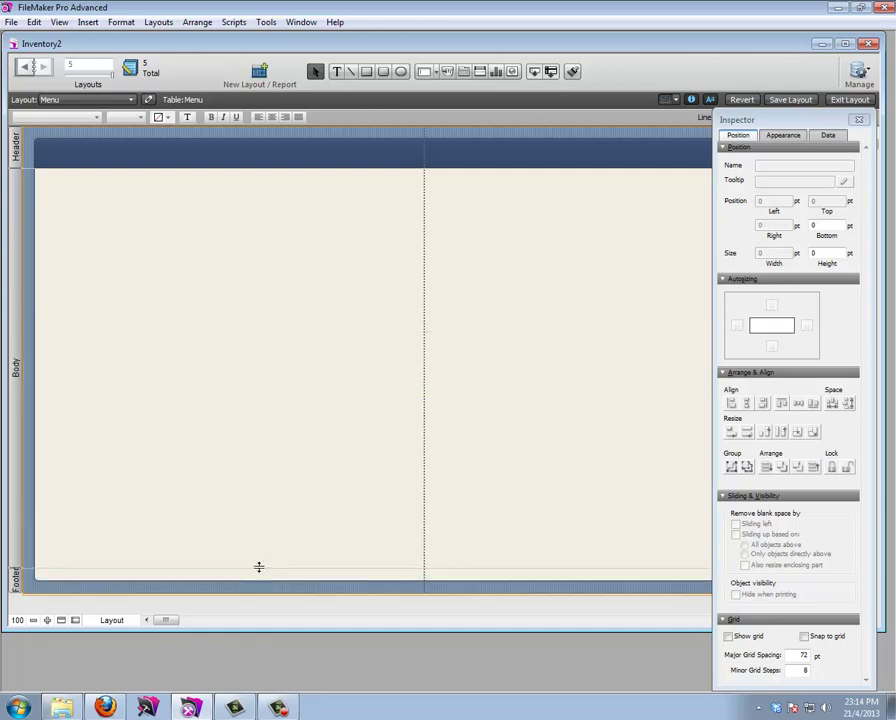
Insert the Menu table's Date field as a merge field in the layout header
left_click(336, 71)
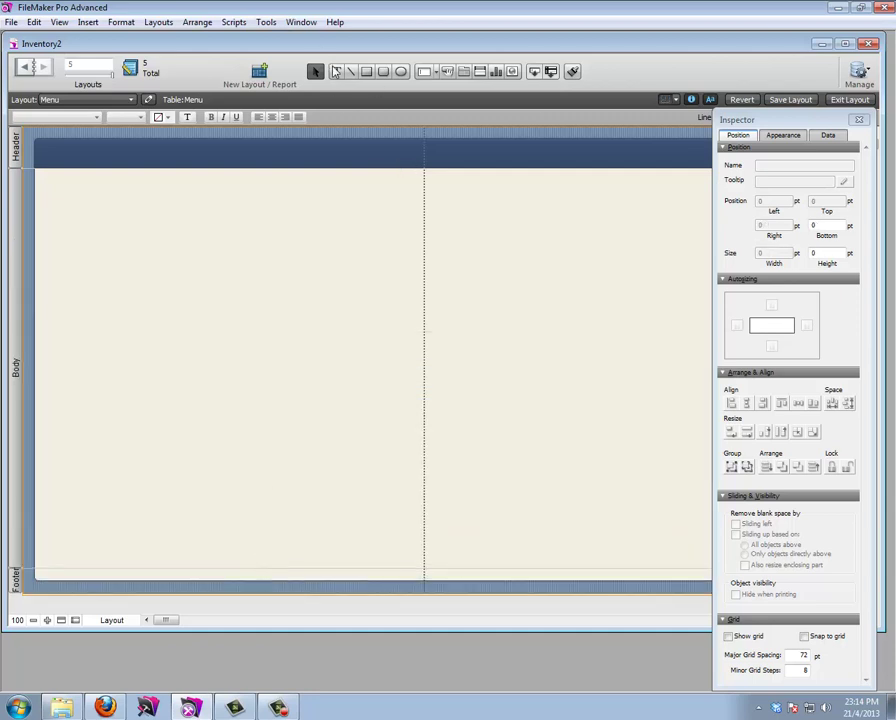
left_click(348, 160)
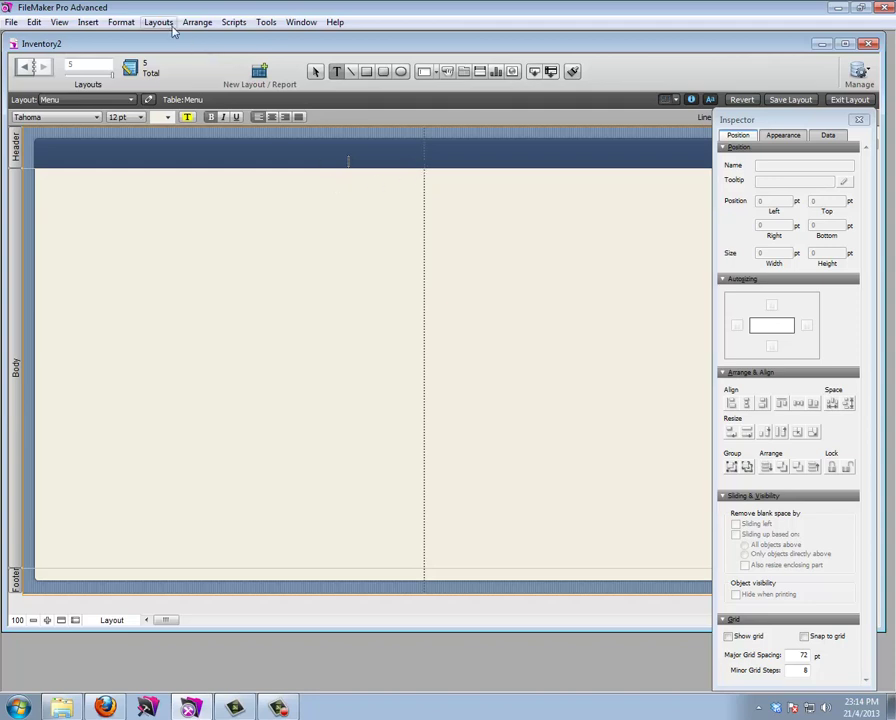
left_click(90, 23)
left_click(118, 338)
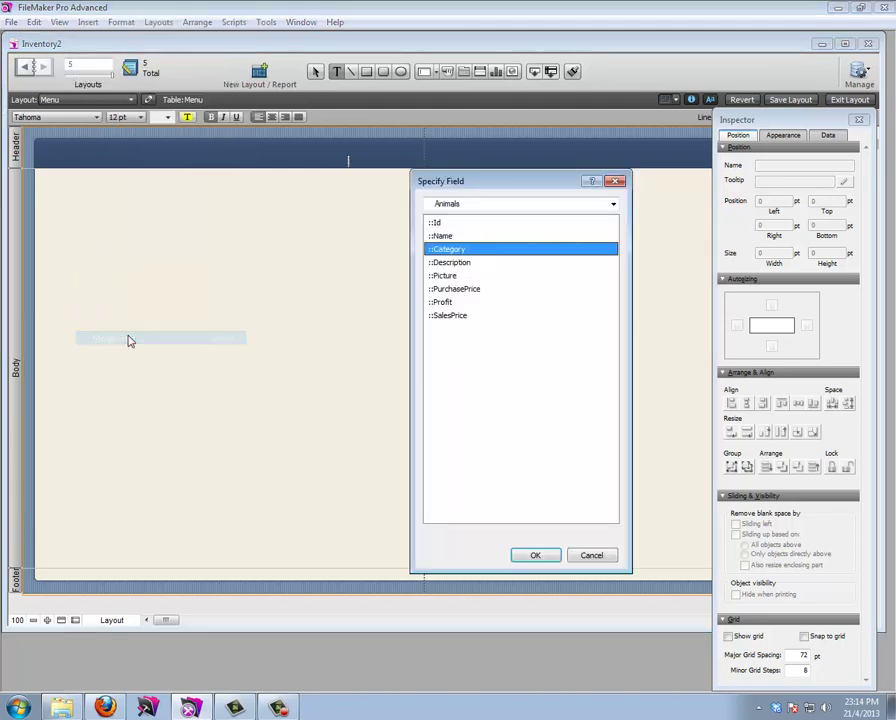
left_click(520, 203)
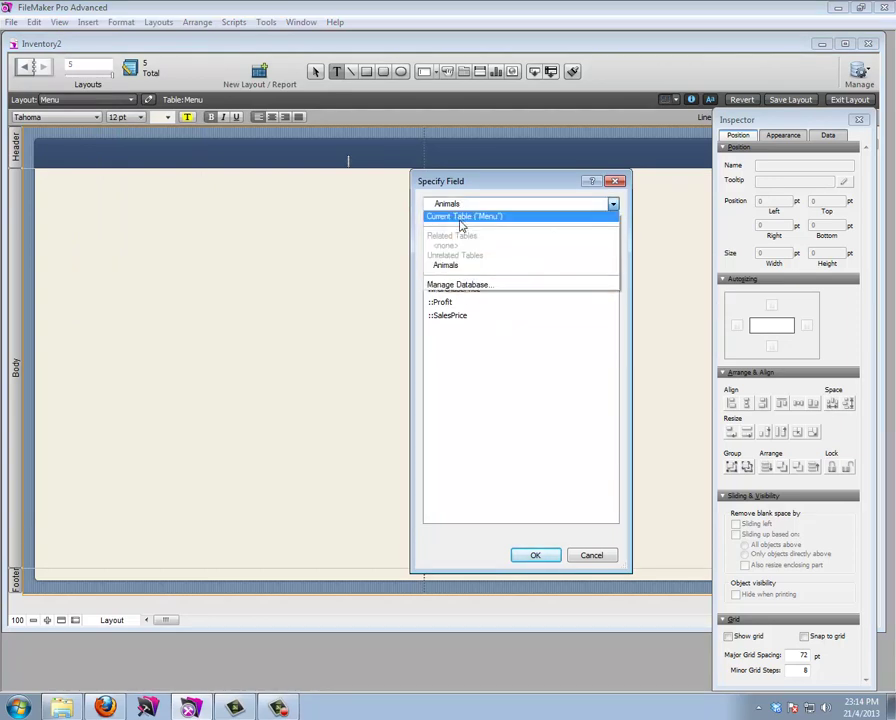
left_click(460, 215)
left_click(443, 237)
double_click(442, 240)
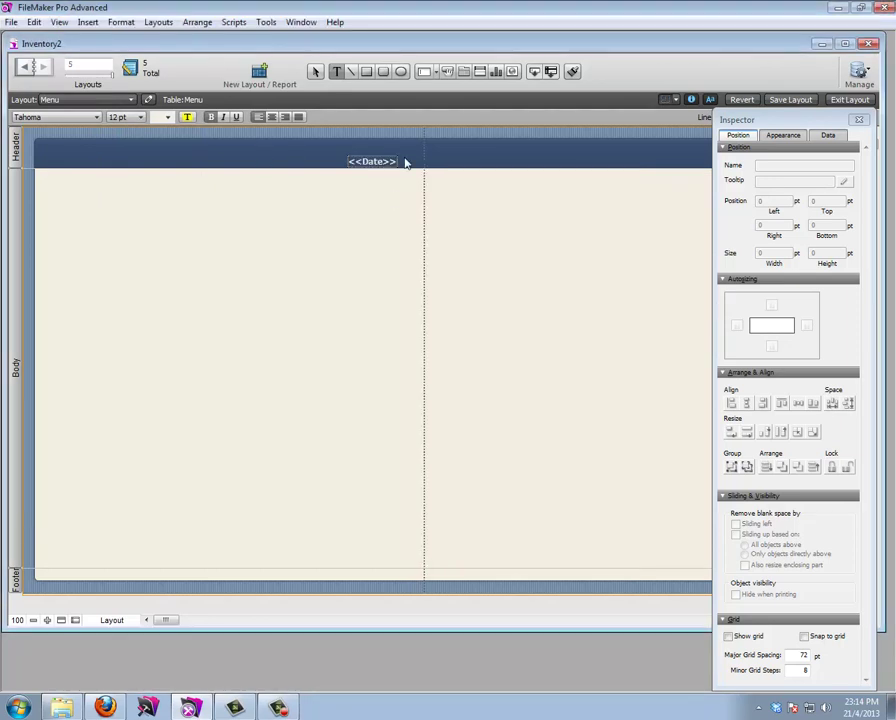
Format the Date merge field as 18 pt right-aligned text and widen its box to about 177 pt
left_click(362, 163)
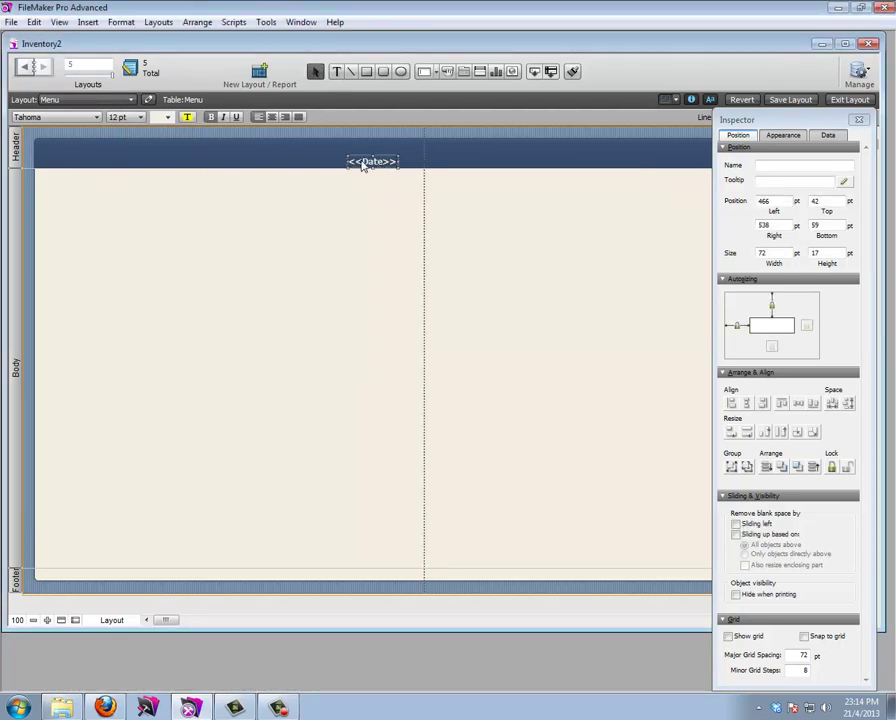
left_click(144, 119)
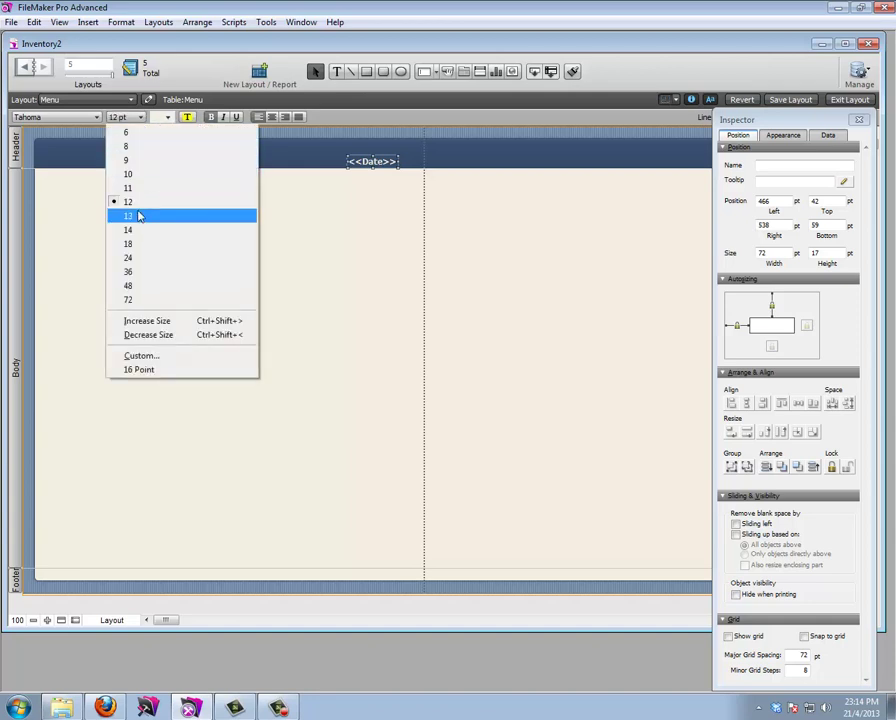
left_click(136, 242)
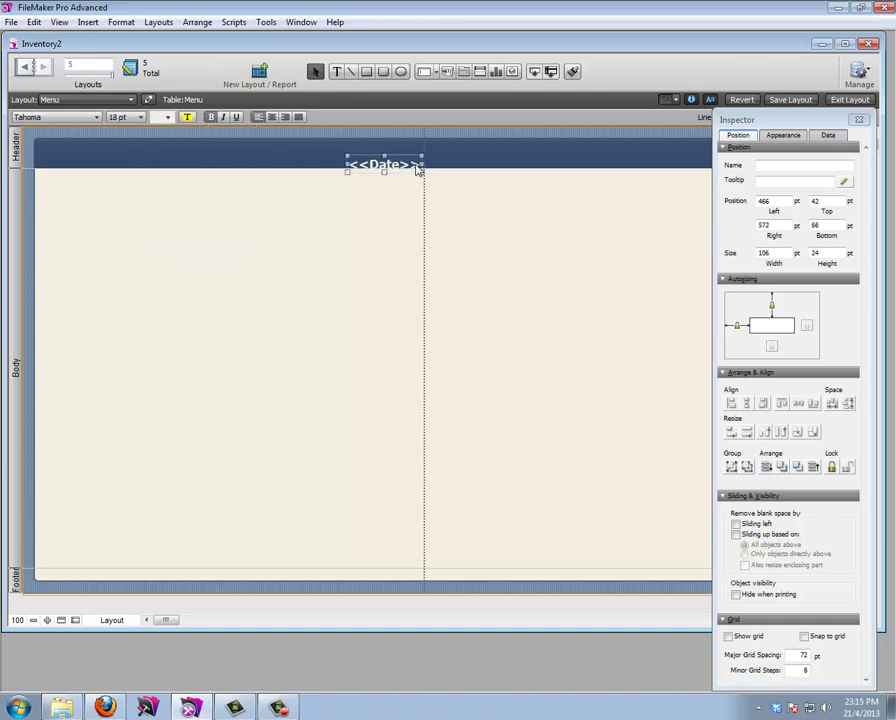
left_click_drag(421, 164, 472, 164)
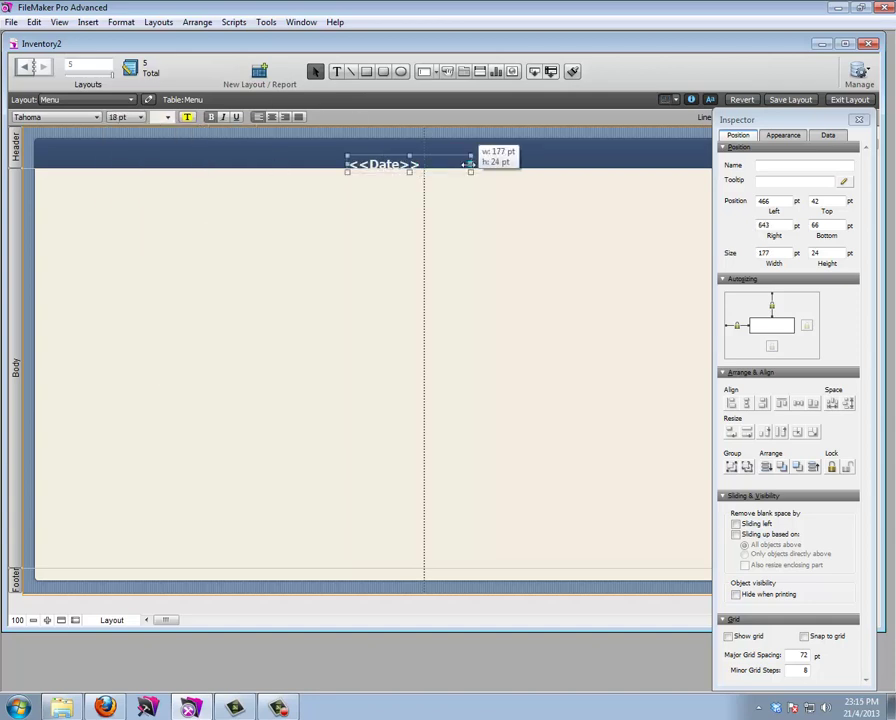
left_click(285, 117)
Move the Date merge field to the right end of the header and narrow the layout to about 1055 pt
left_click_drag(407, 170, 592, 160)
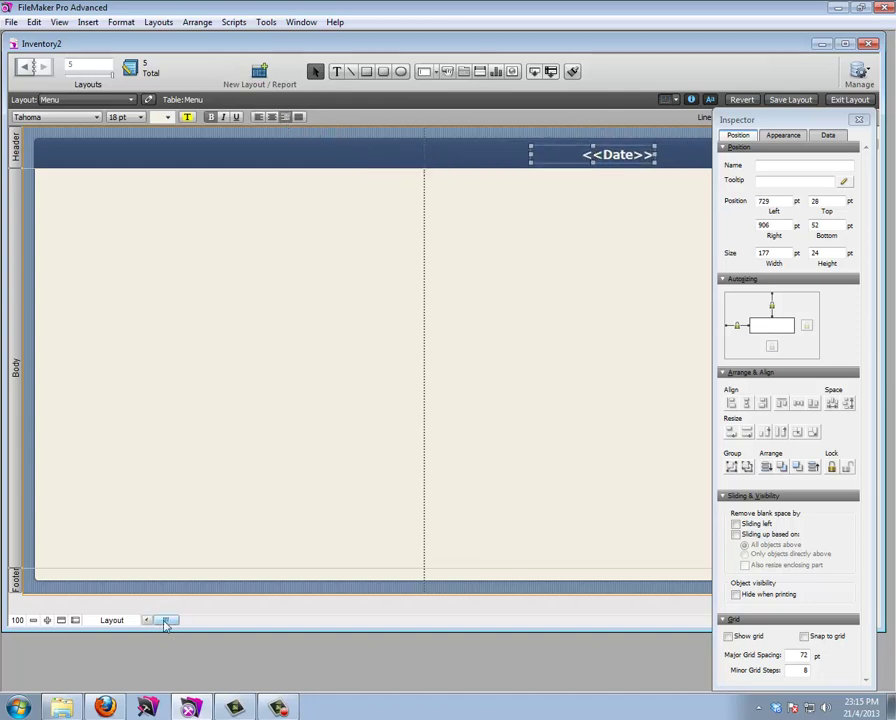
left_click_drag(166, 621, 172, 621)
left_click_drag(410, 158, 486, 157)
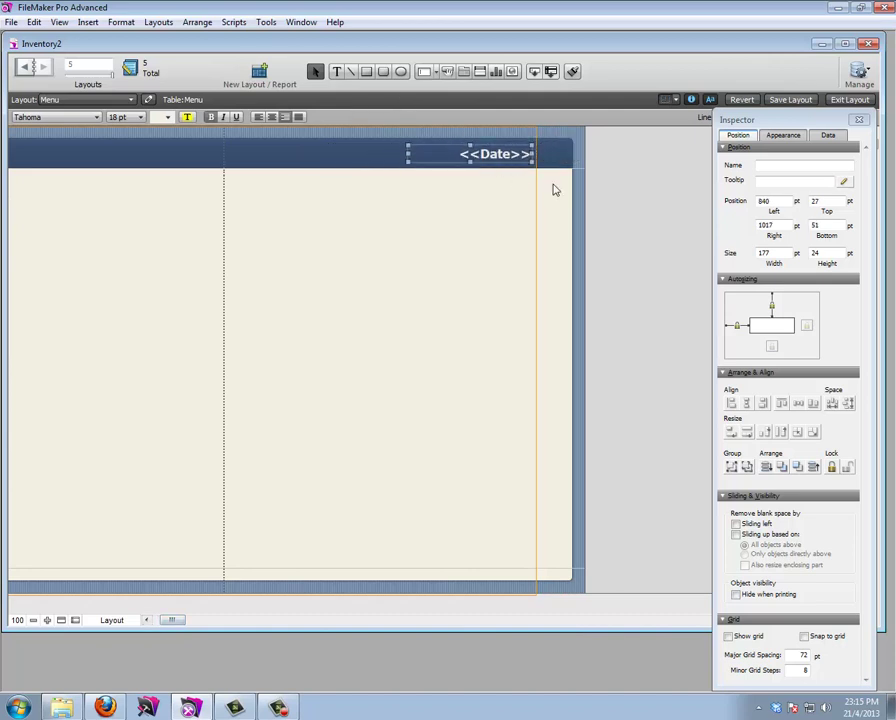
left_click_drag(584, 190, 557, 189)
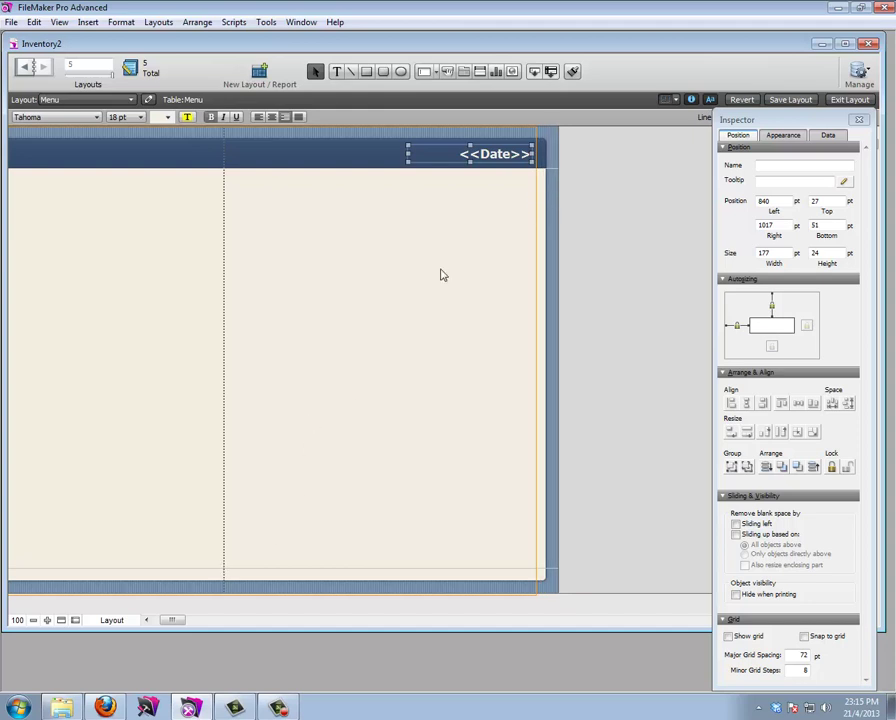
Add a text title reading Menu at the left end of the header, in a box about 147 by 24 pt
left_click(168, 622)
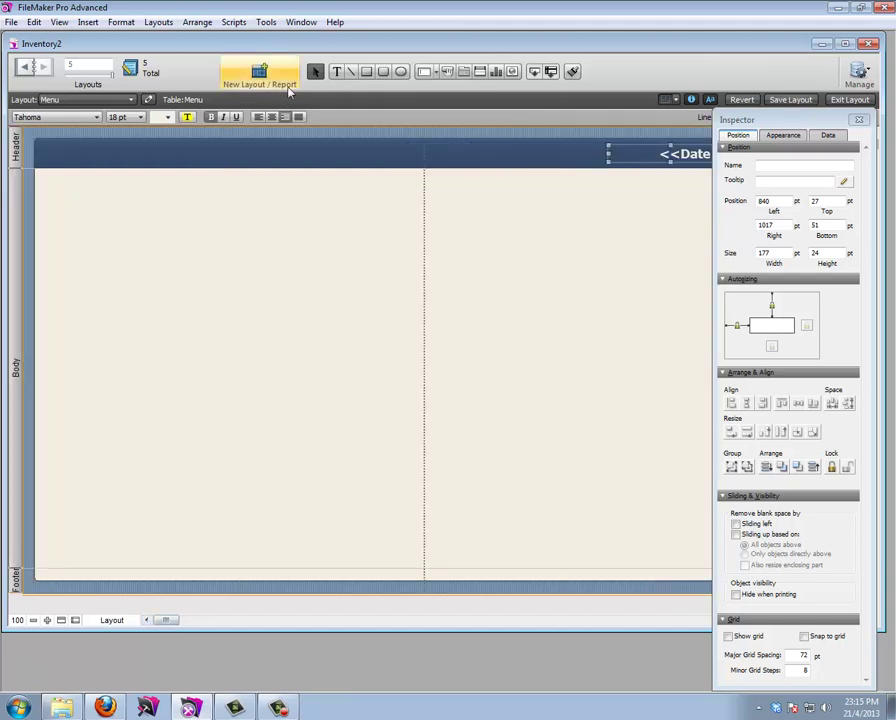
left_click(337, 73)
left_click_drag(44, 145, 146, 161)
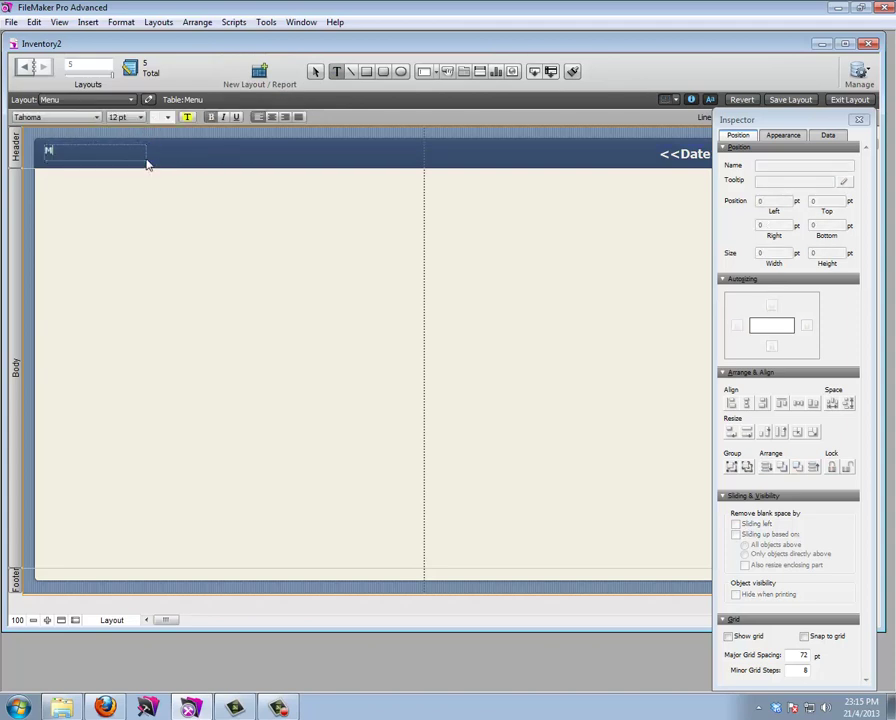
key("Escape")
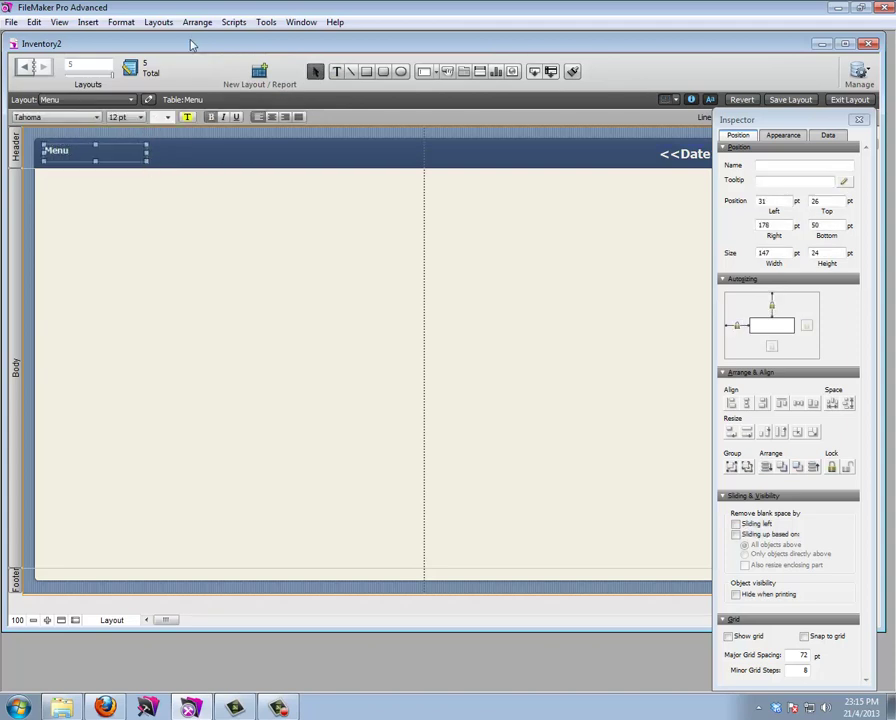
Try the Menu title at 36 pt and nudge it up by 8 pt in the header
left_click(119, 119)
left_click(162, 271)
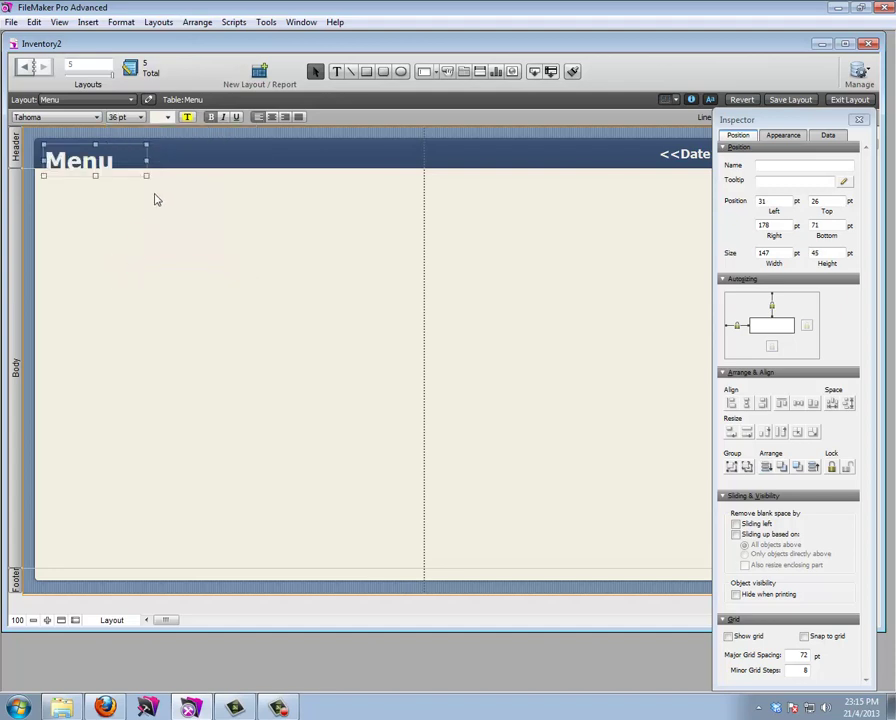
key("Up")
key("Up")
key("Up")
key("Up")
key("Up")
key("Up")
key("Up")
key("Up")
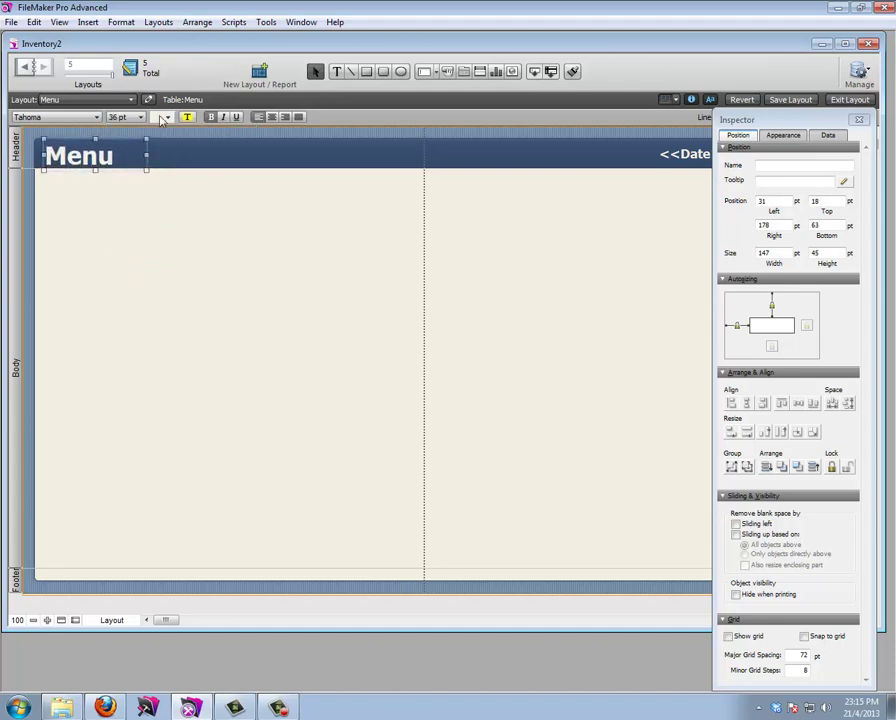
Set the Menu title to 24 pt, shorten its box to about 31 pt, and place its top edge at 24 pt
left_click(120, 117)
left_click(136, 258)
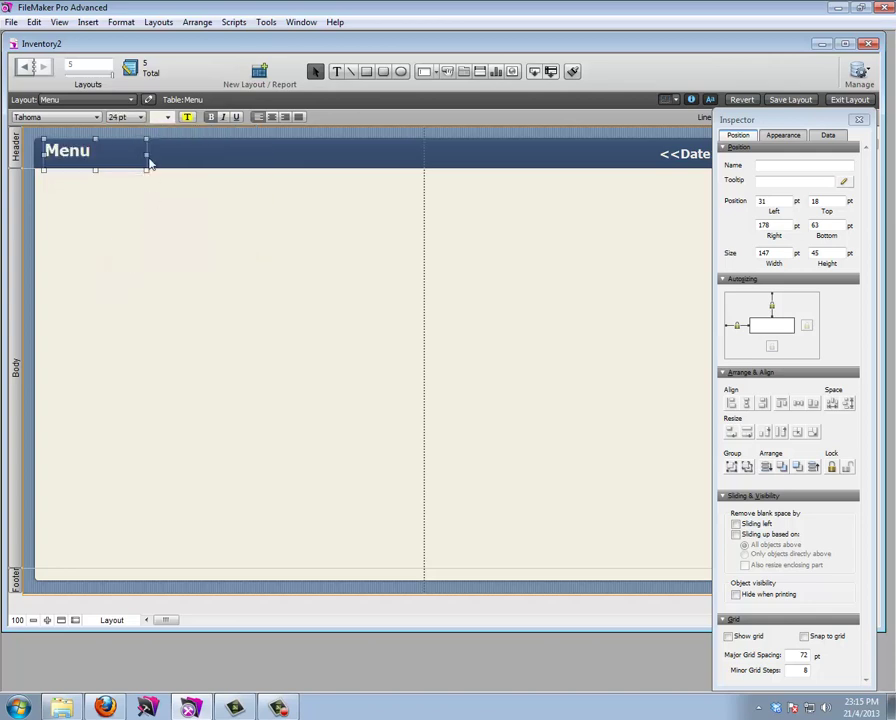
key("Down")
key("Down")
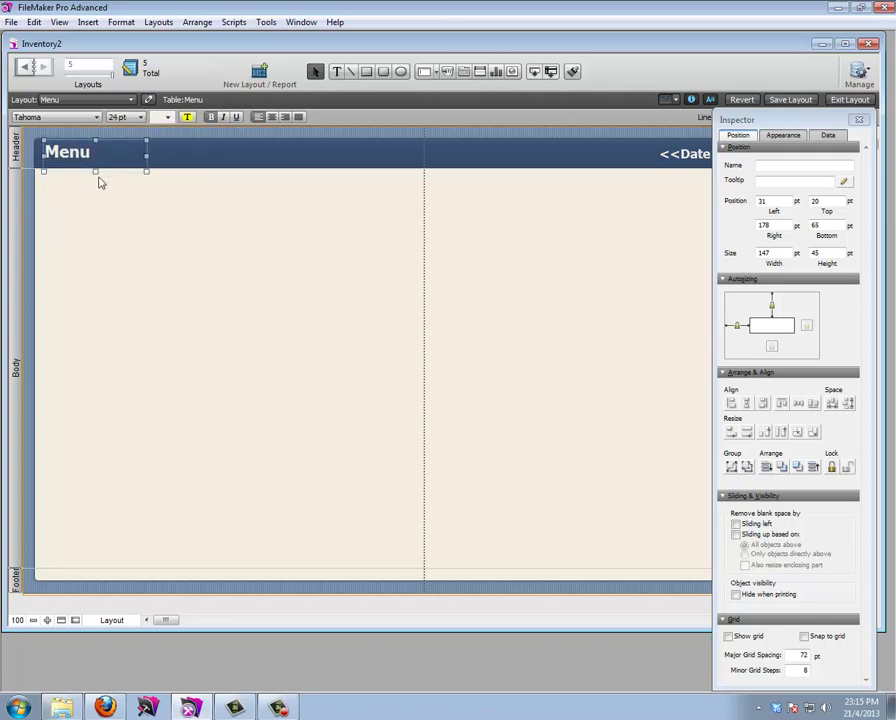
left_click_drag(96, 173, 96, 160)
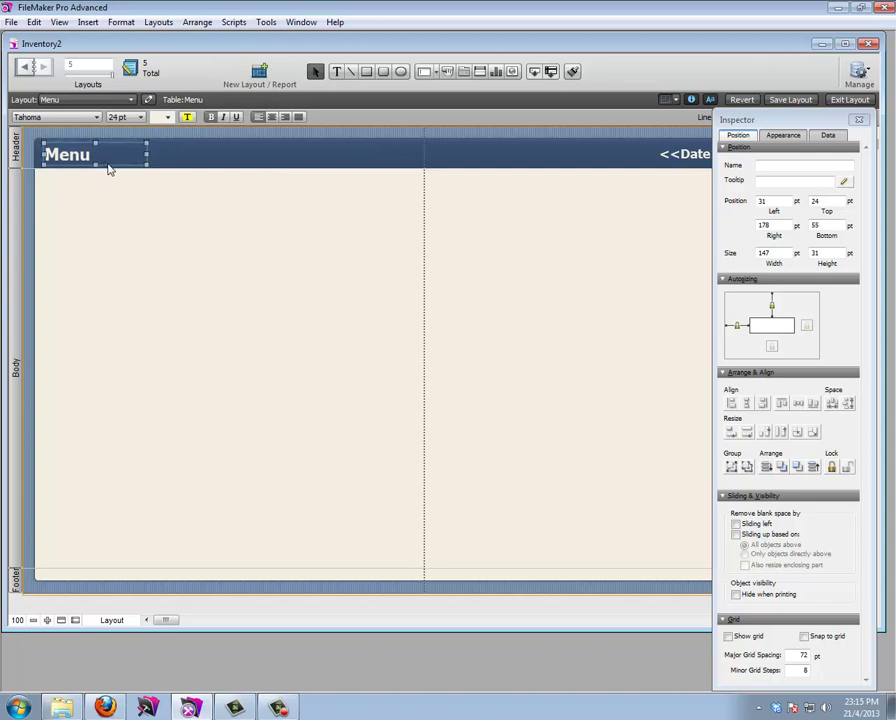
Switch the Menu layout to Browse mode and create its first record
left_click(120, 191)
key("ctrl+b")
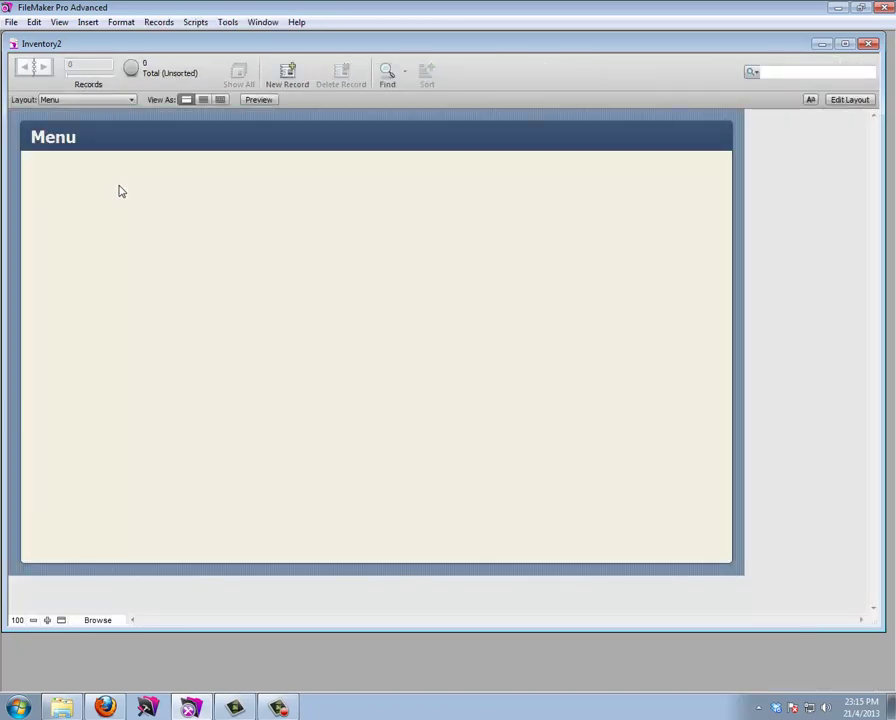
left_click(287, 74)
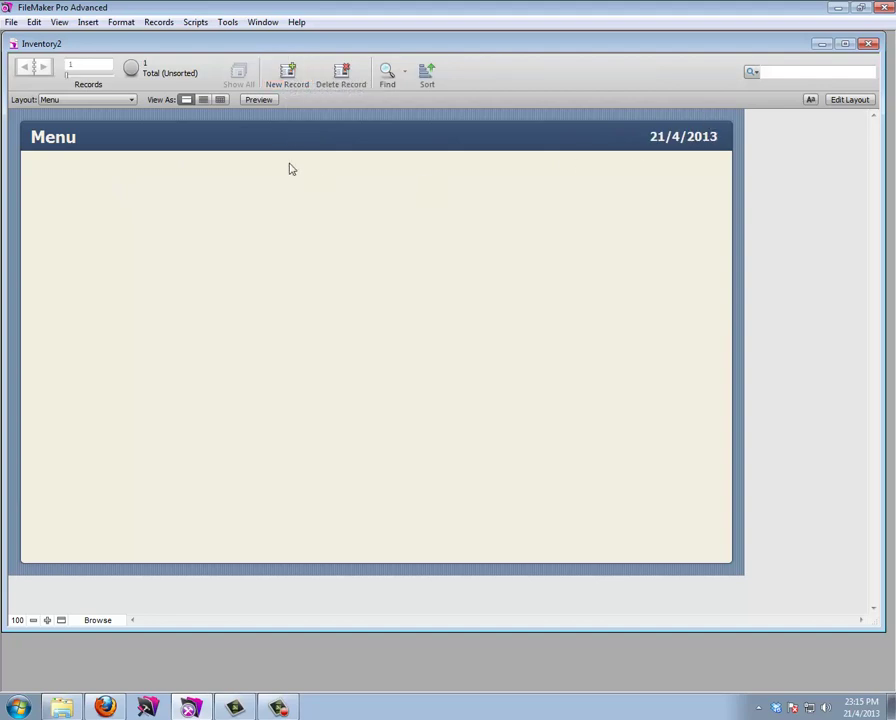
Return the Menu layout to Layout mode and draw a rounded rectangle about 119 by 147 pt near the body's upper-left corner
left_click(849, 99)
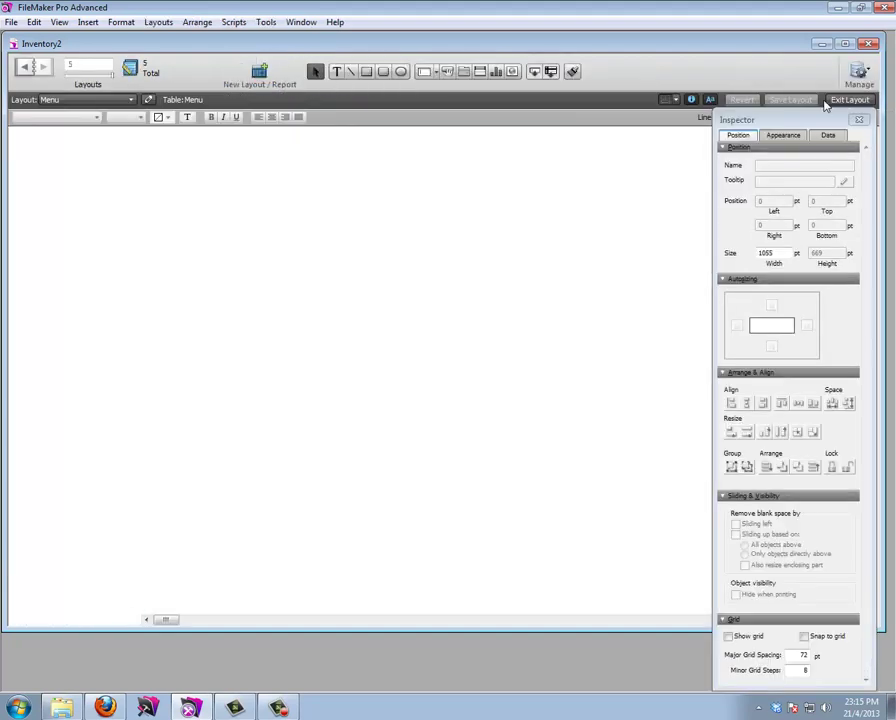
left_click(383, 71)
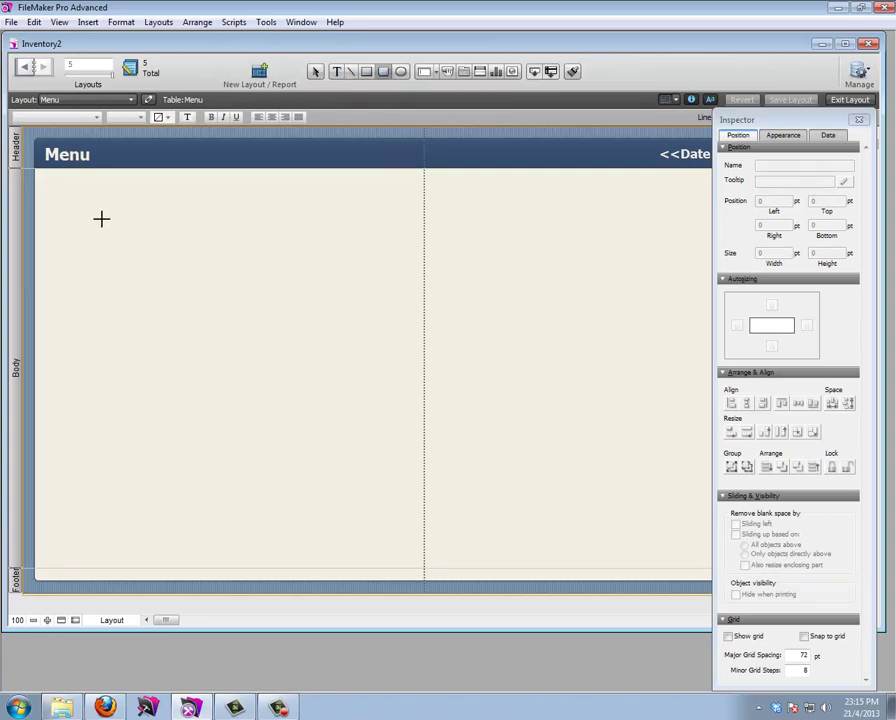
mouse_move(89, 205)
left_mouse_down()
mouse_move(138, 286)
mouse_move(172, 307)
left_mouse_up()
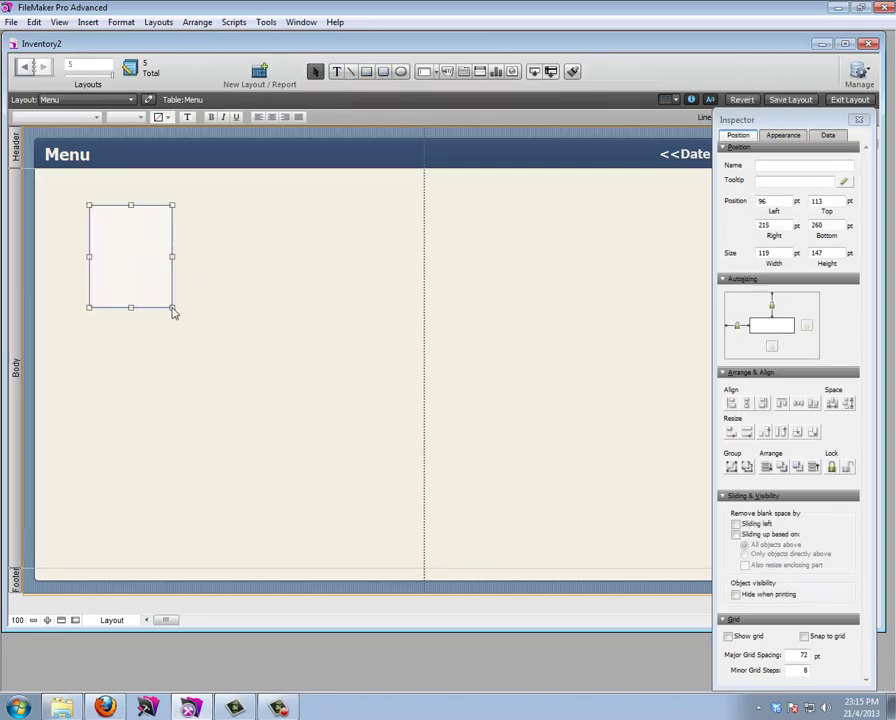
Set the rounded rectangle's size to 120 pt wide and 150 pt high
double_click(758, 227)
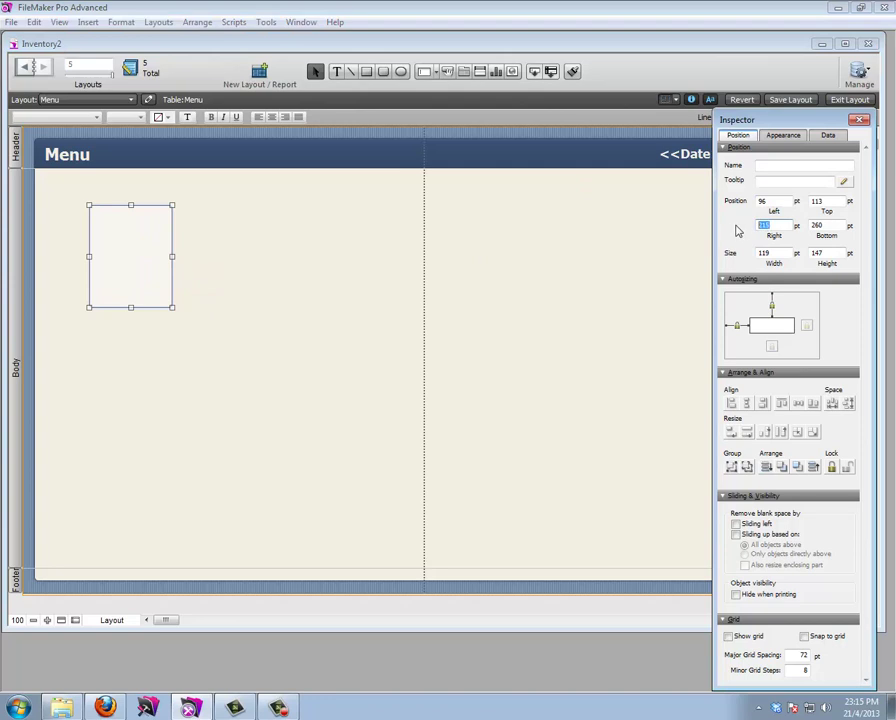
left_click_drag(779, 252, 752, 257)
left_click_drag(826, 255, 797, 260)
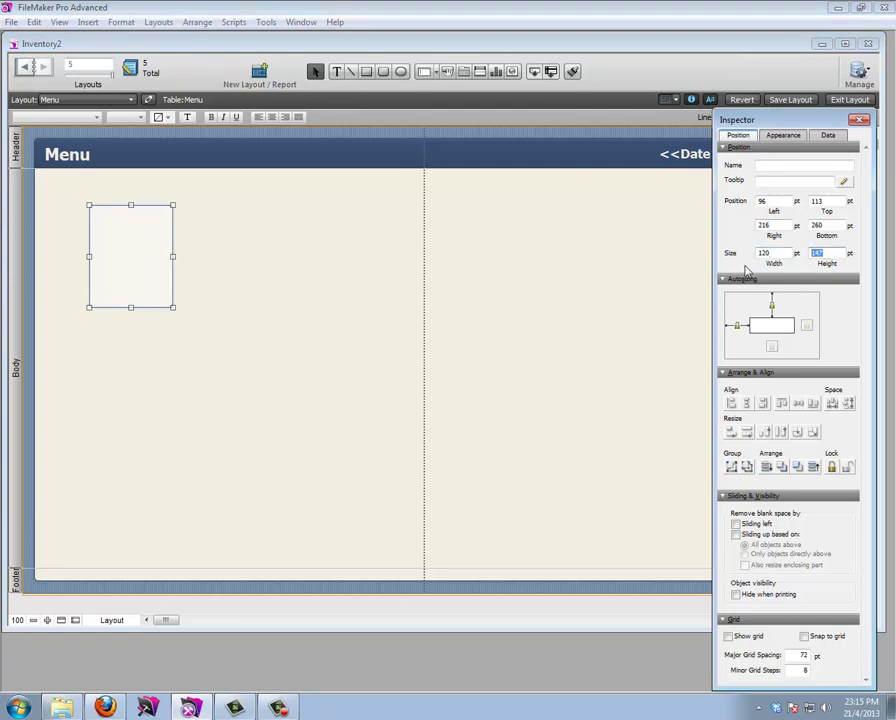
type("150")
key("Return")
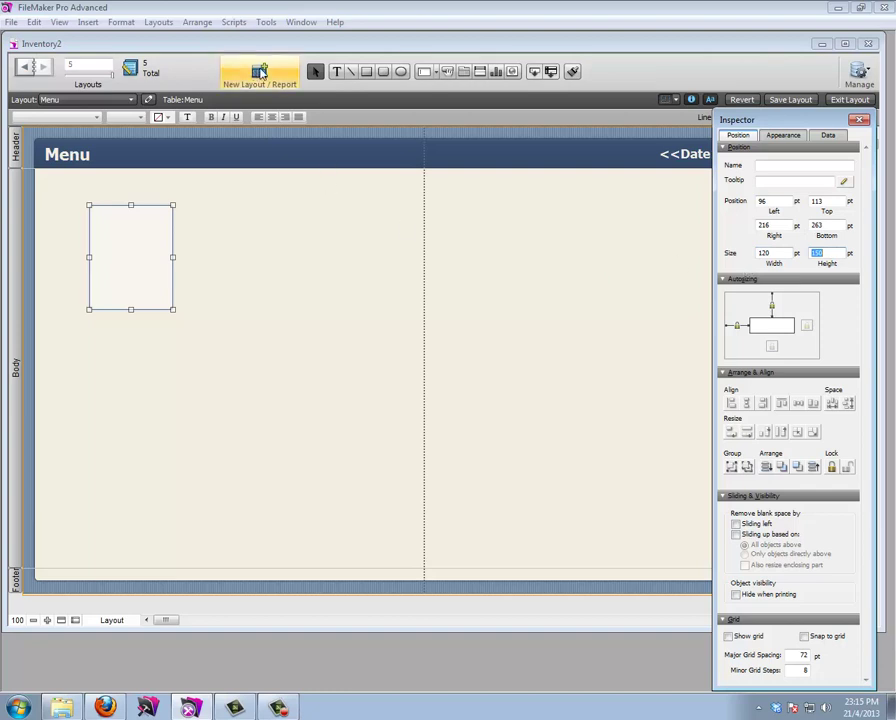
Add a text label reading Animals in the lower part of the rounded rectangle
left_click(336, 71)
left_click(113, 286)
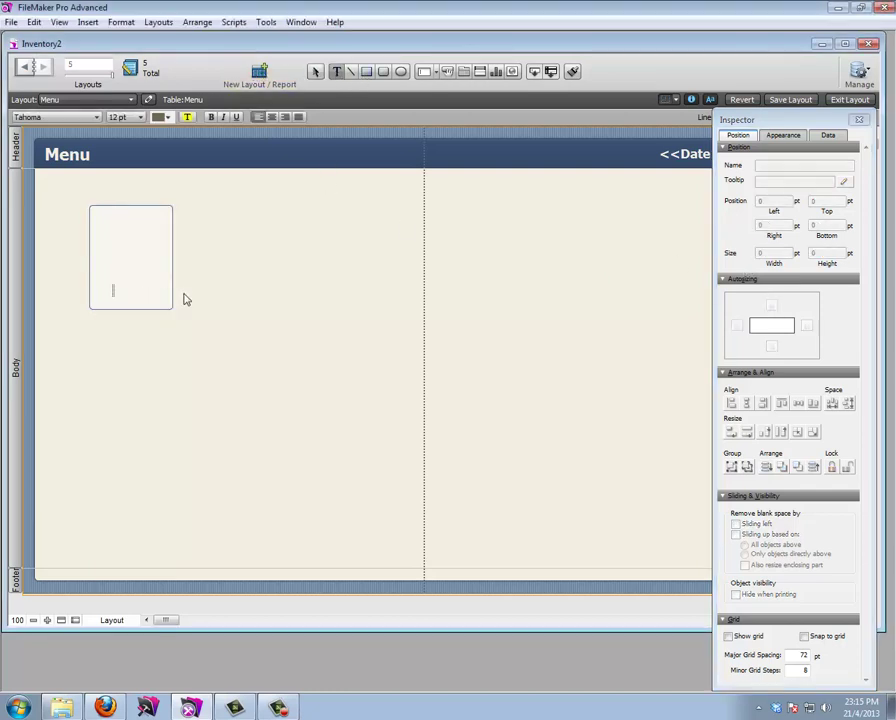
type("Animals")
key("Escape")
Stretch the Animals label to the rectangle's full 120 pt width and centre its text
left_click_drag(143, 290, 173, 289)
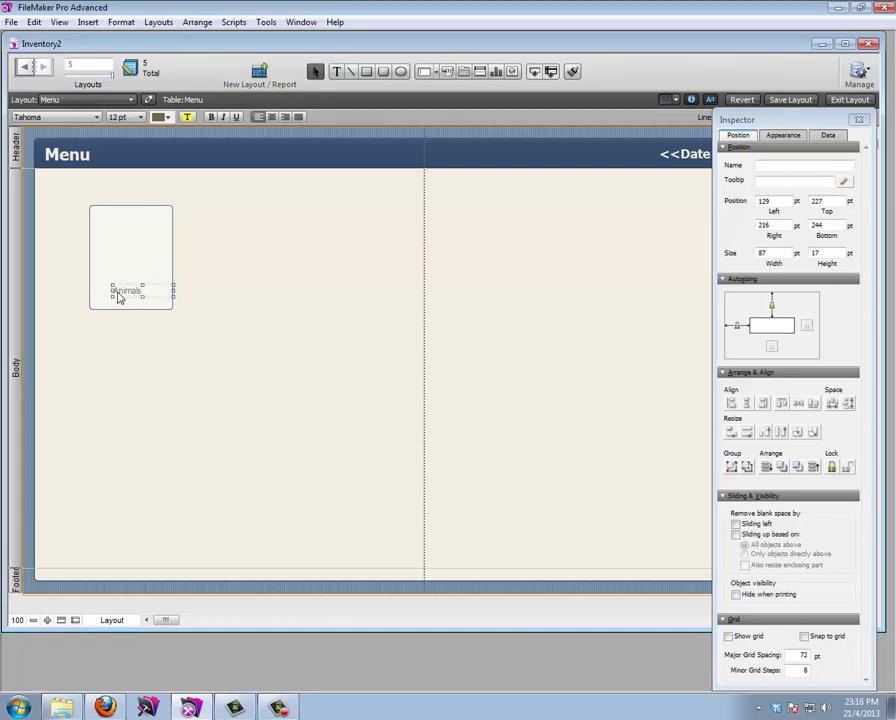
left_click_drag(113, 290, 89, 291)
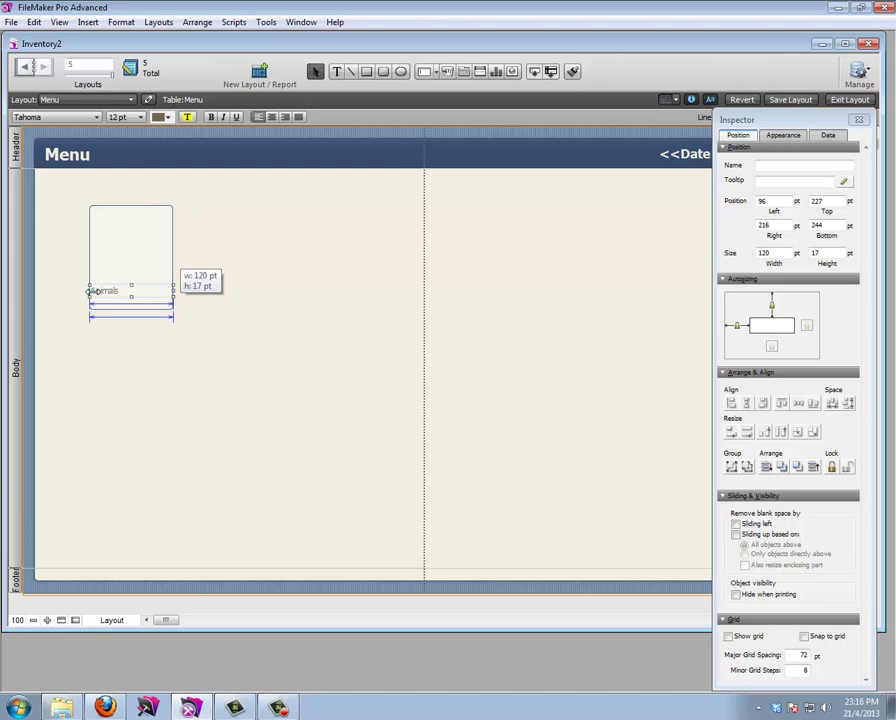
left_click(271, 117)
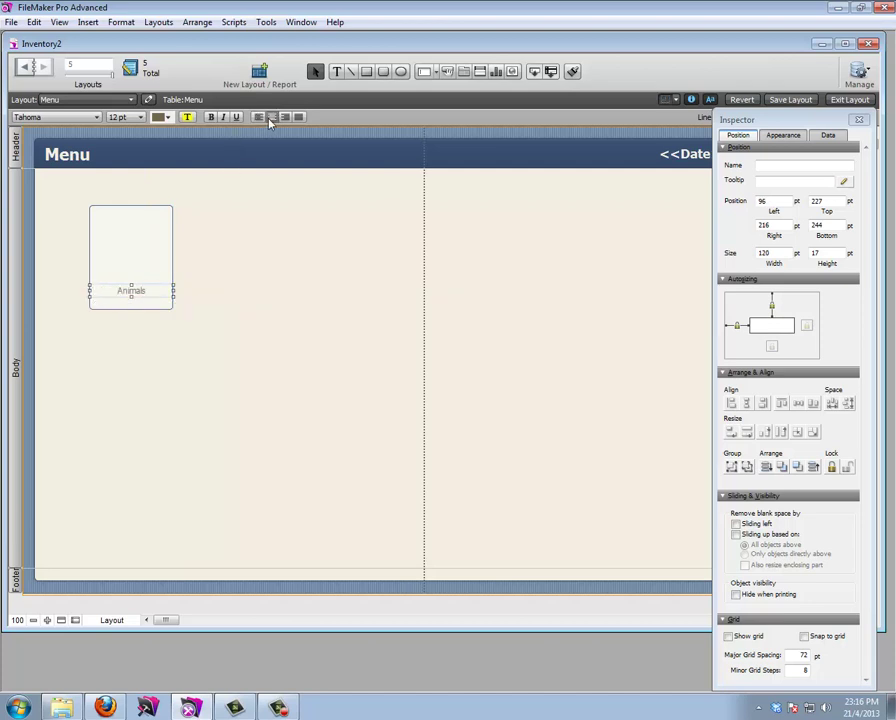
left_click(194, 277)
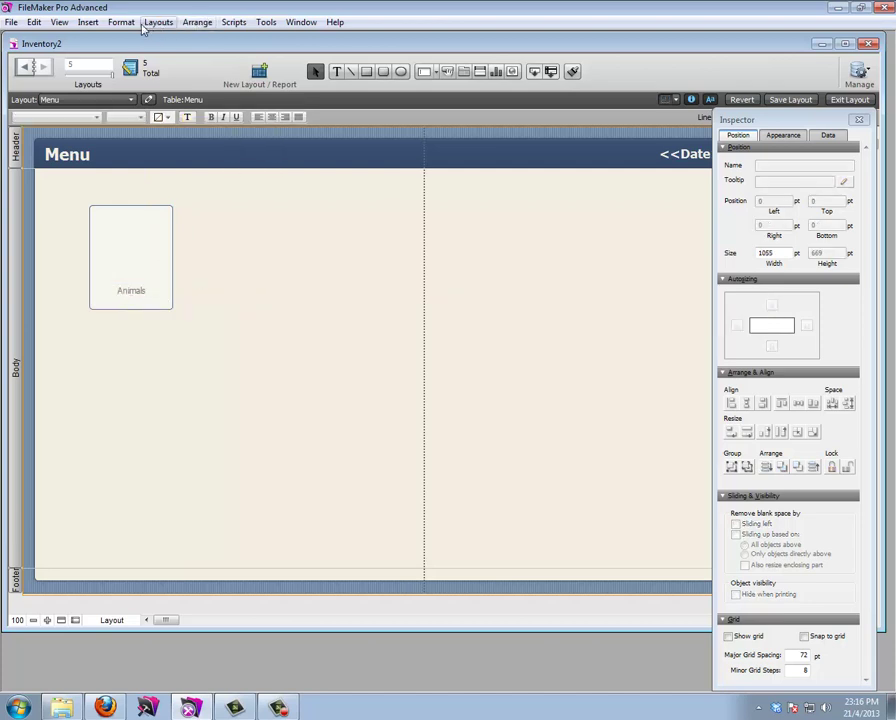
Insert the picture Fish.png from the Menu folder and place it inside the rounded rectangle above the Animals label
left_click(88, 22)
left_click(110, 178)
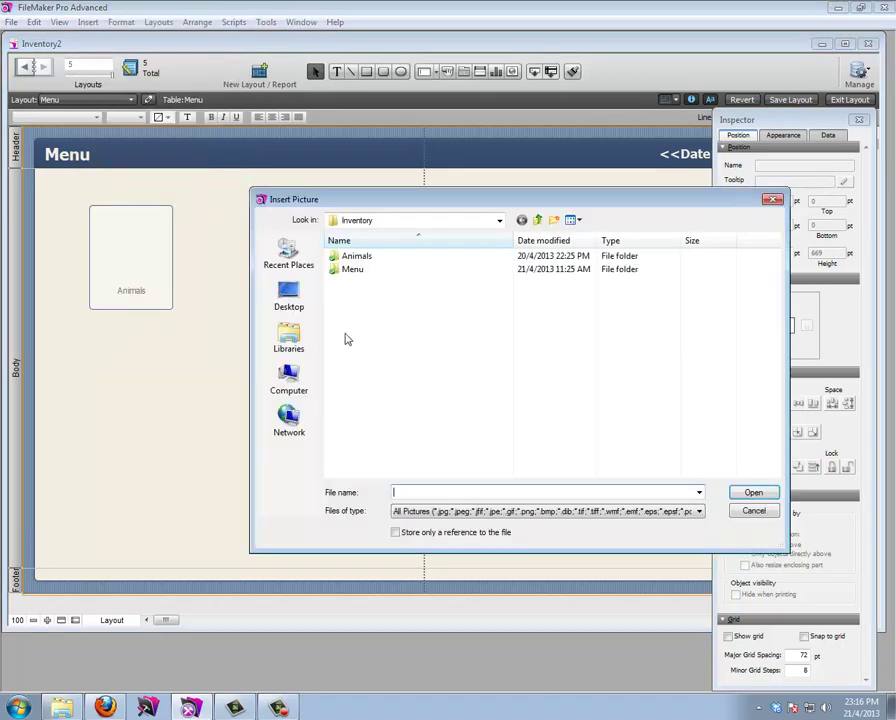
double_click(355, 269)
double_click(364, 280)
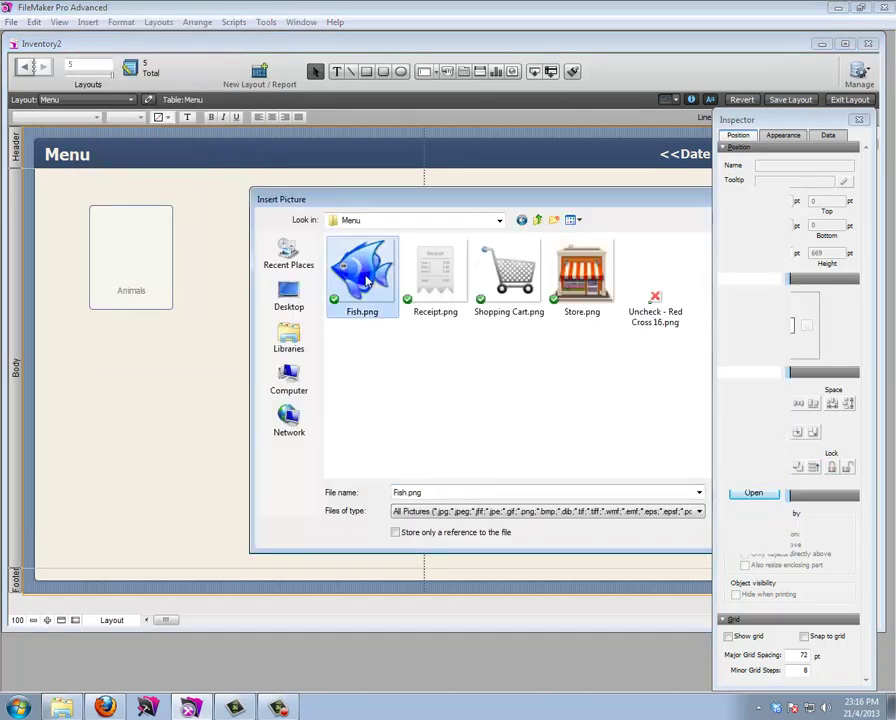
left_click_drag(200, 276, 143, 250)
Align the rounded rectangle, fish picture and Animals label on a common vertical centre line
left_click_drag(220, 200, 116, 296)
left_click(747, 403)
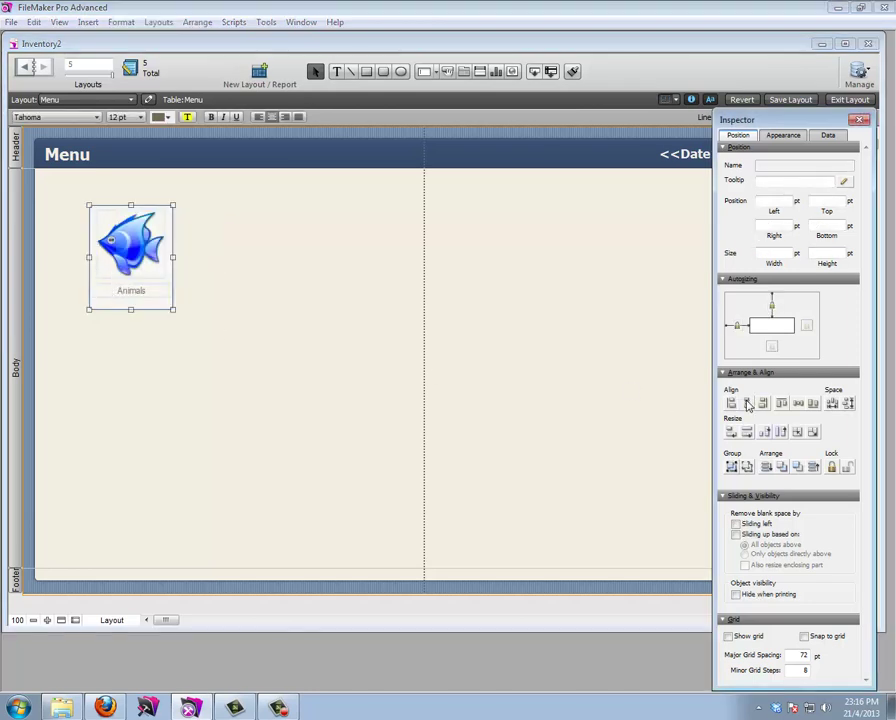
left_click(228, 290)
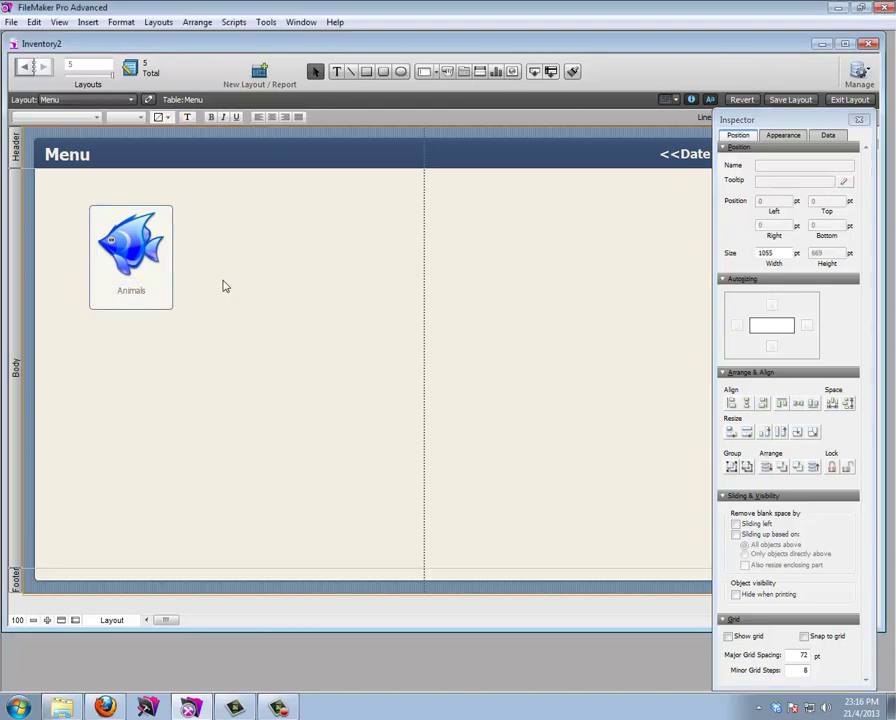
Set up the Animals picture on the Menu layout as a button that goes to the LayAnimals layout
left_click(172, 308)
right_click(172, 306)
left_click(202, 361)
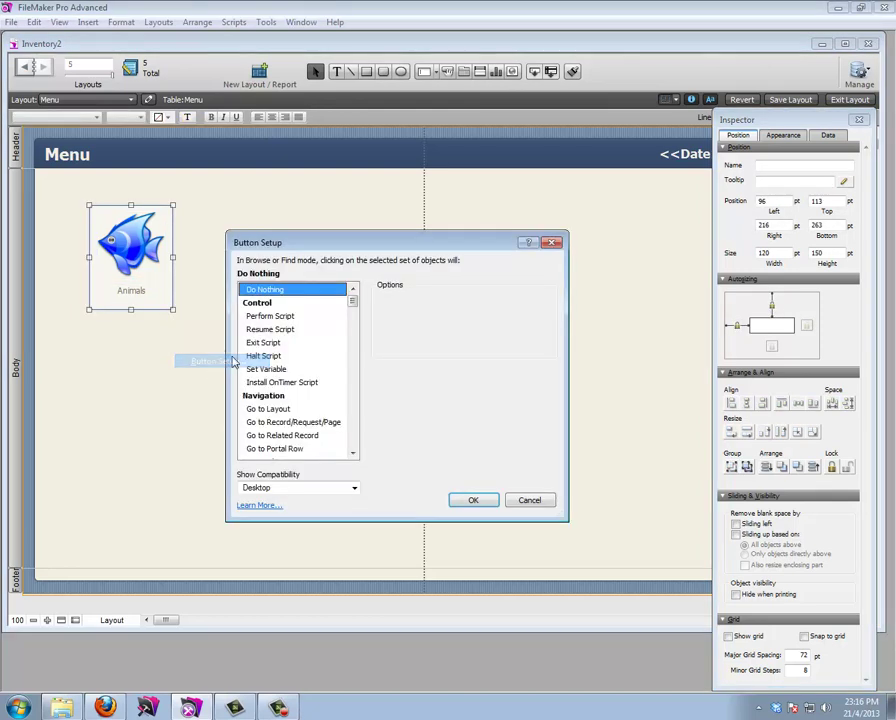
left_click(290, 410)
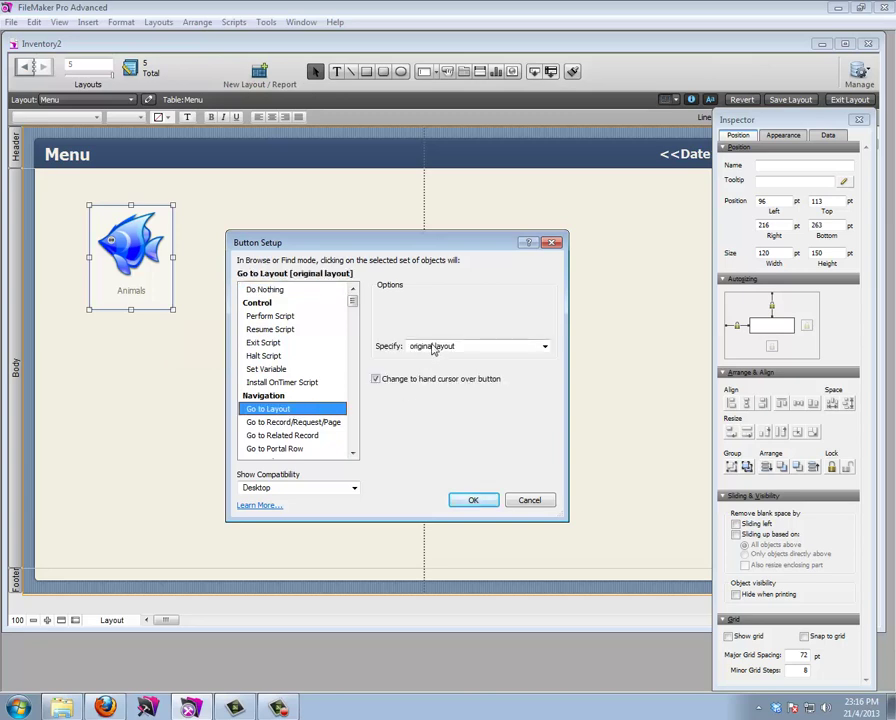
left_click(434, 344)
left_click(432, 379)
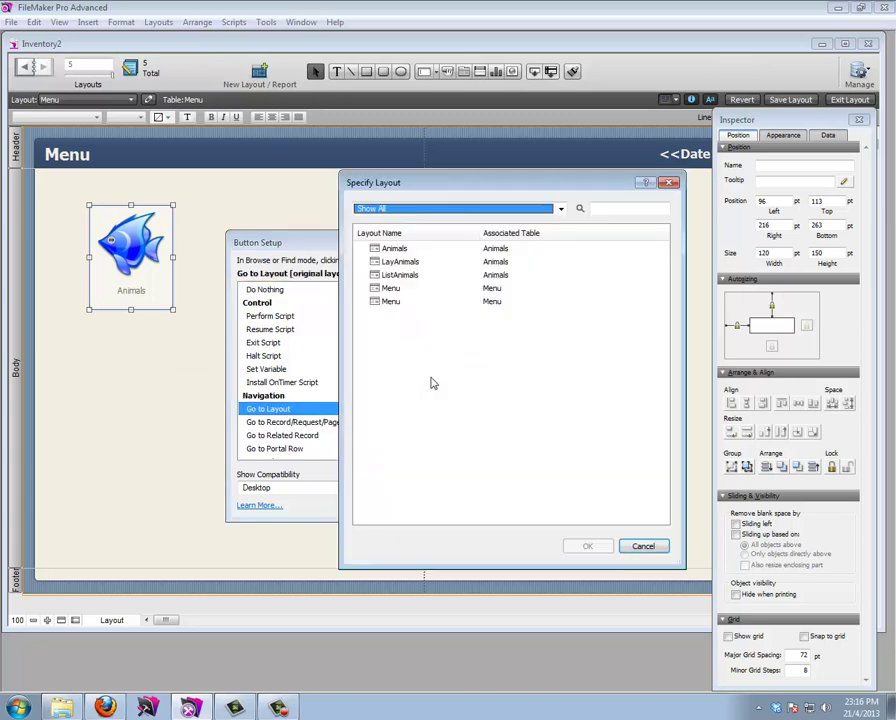
double_click(402, 261)
left_click(458, 497)
left_click(324, 390)
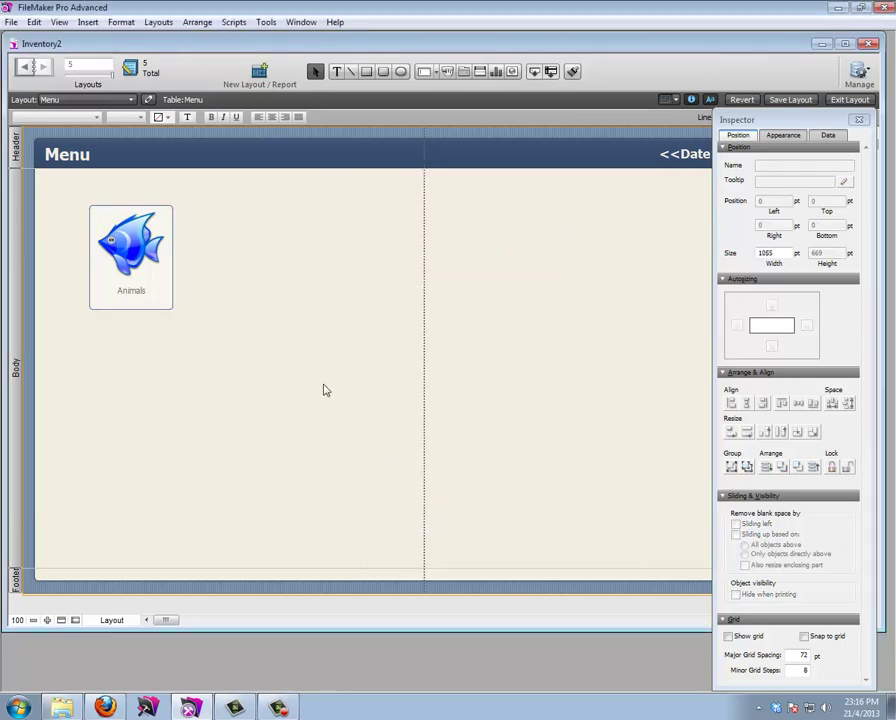
Test the Animals button, the List of Animals link and the Bird link in Browse mode, and return to the Menu layout
key("ctrl+b")
left_click(118, 235)
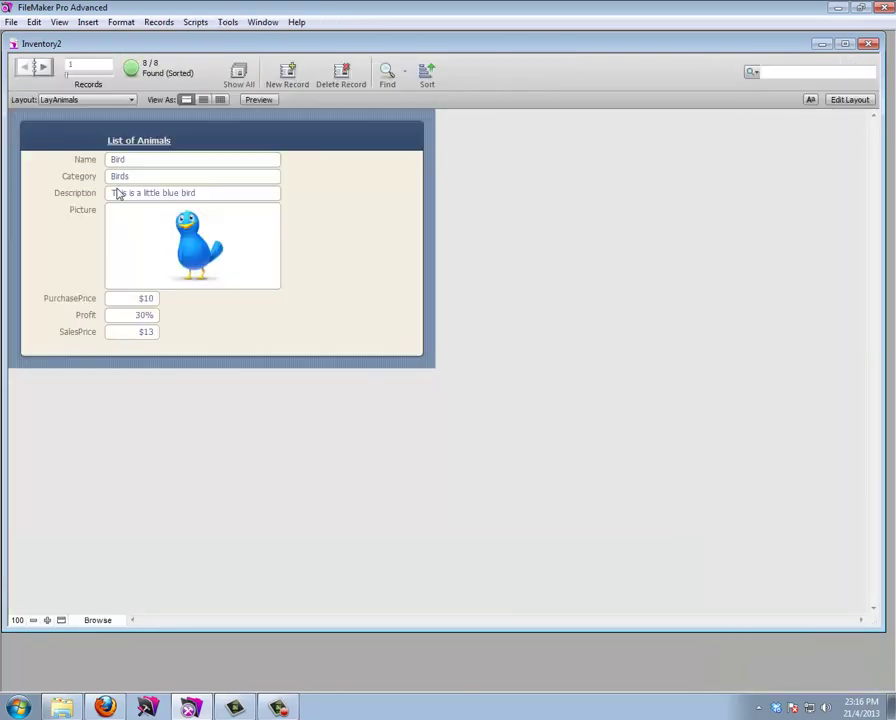
left_click(124, 143)
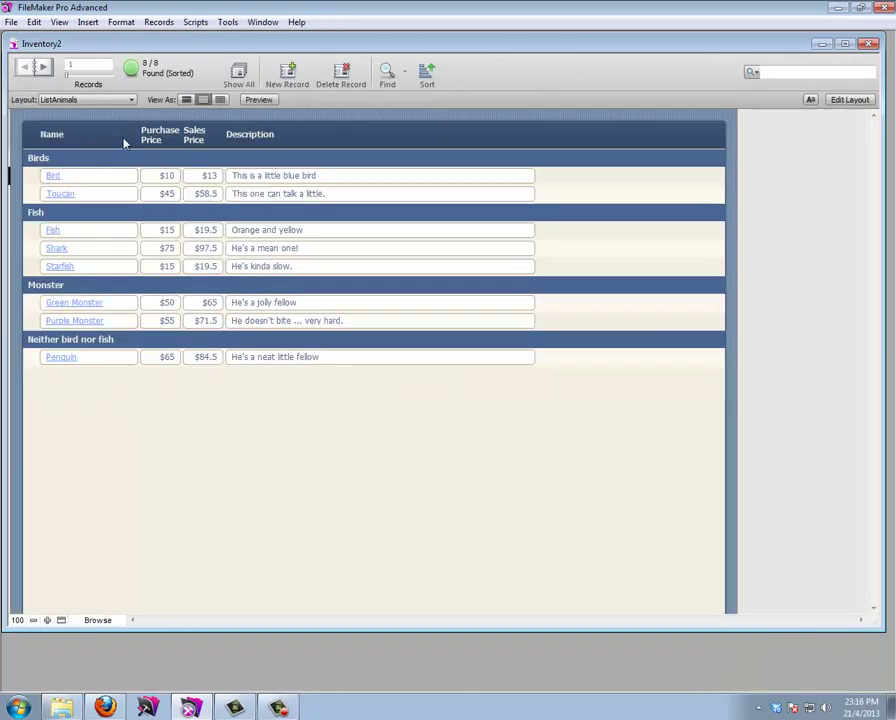
left_click(56, 177)
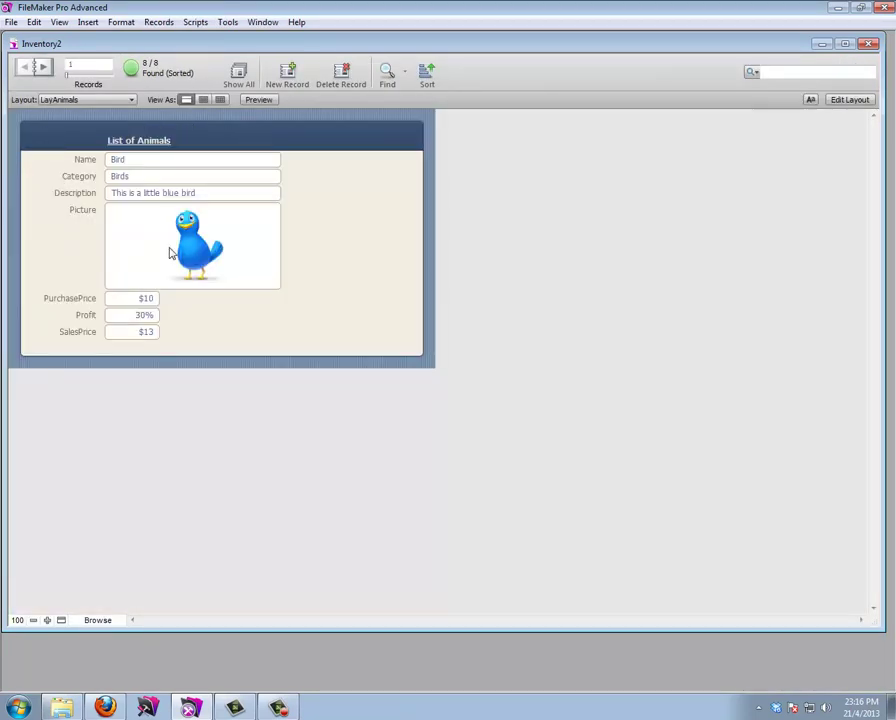
left_click(90, 100)
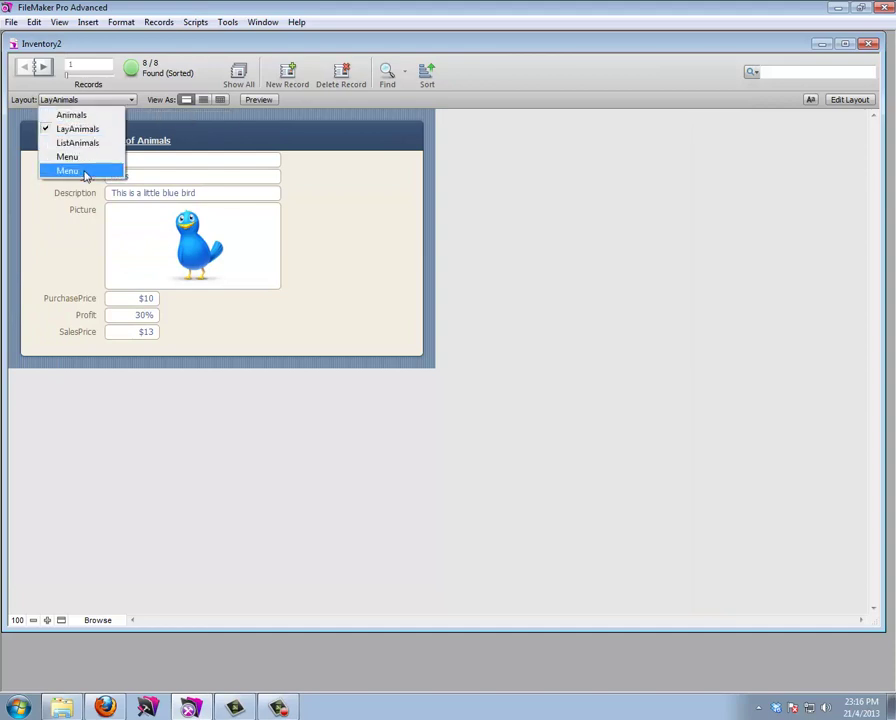
left_click(84, 172)
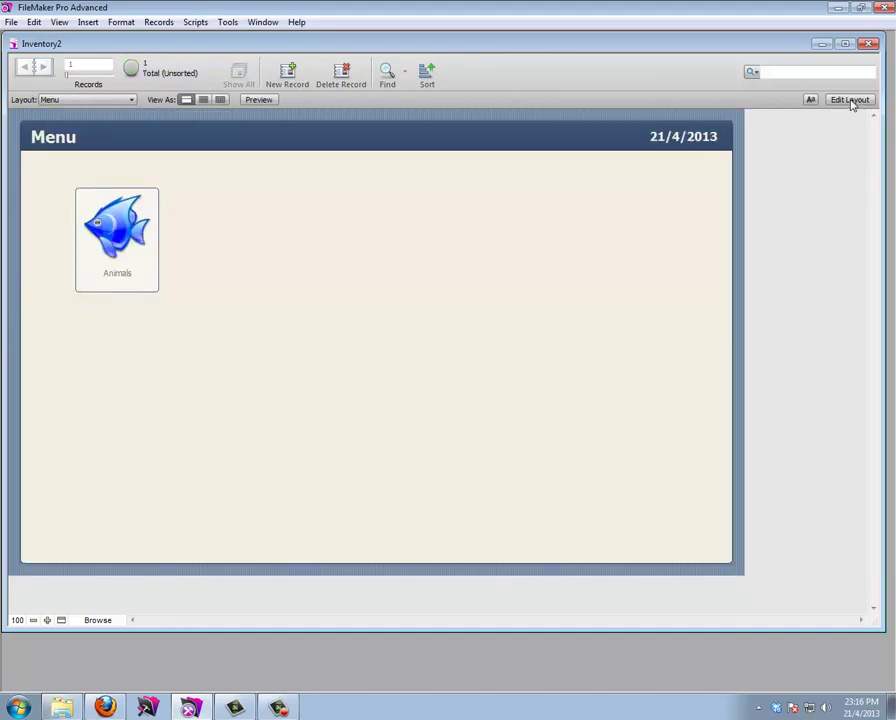
Open the LayAnimals layout for editing and draw a button about 103 by 29 pt in the header beside the List of Animals link
left_click(120, 240)
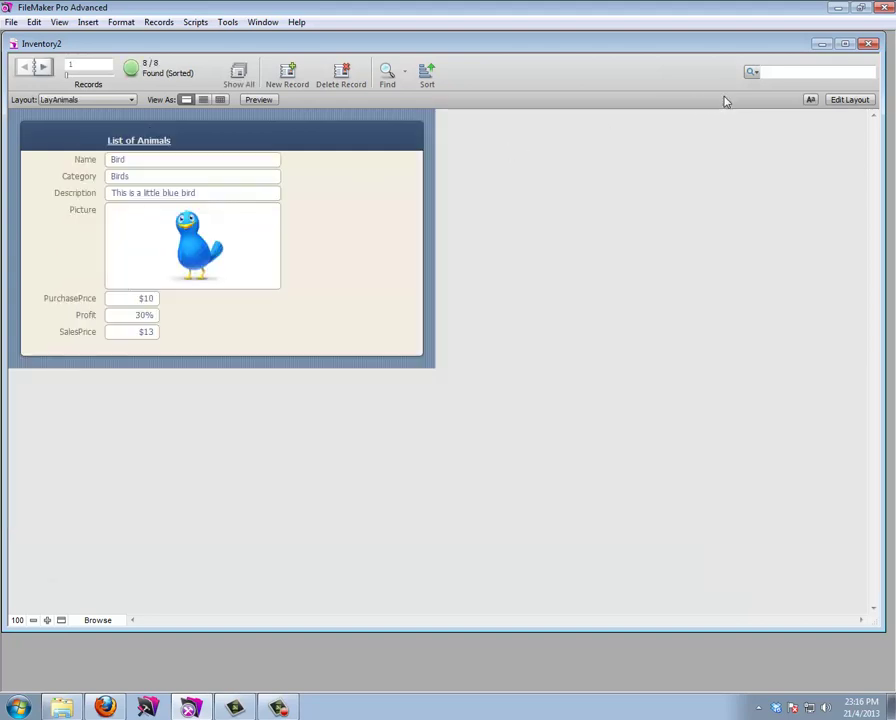
left_click(846, 99)
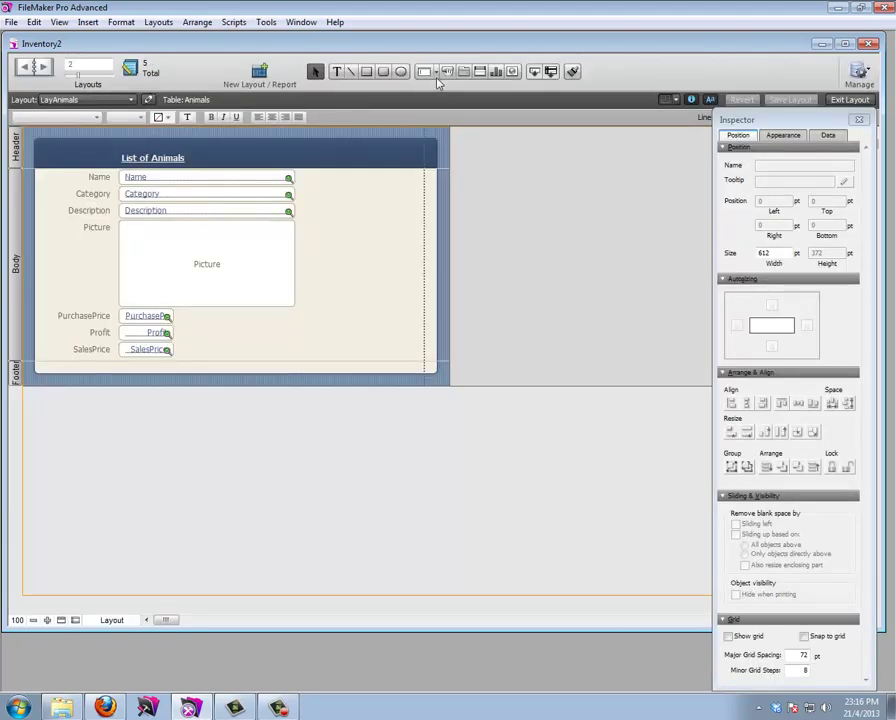
left_click(447, 73)
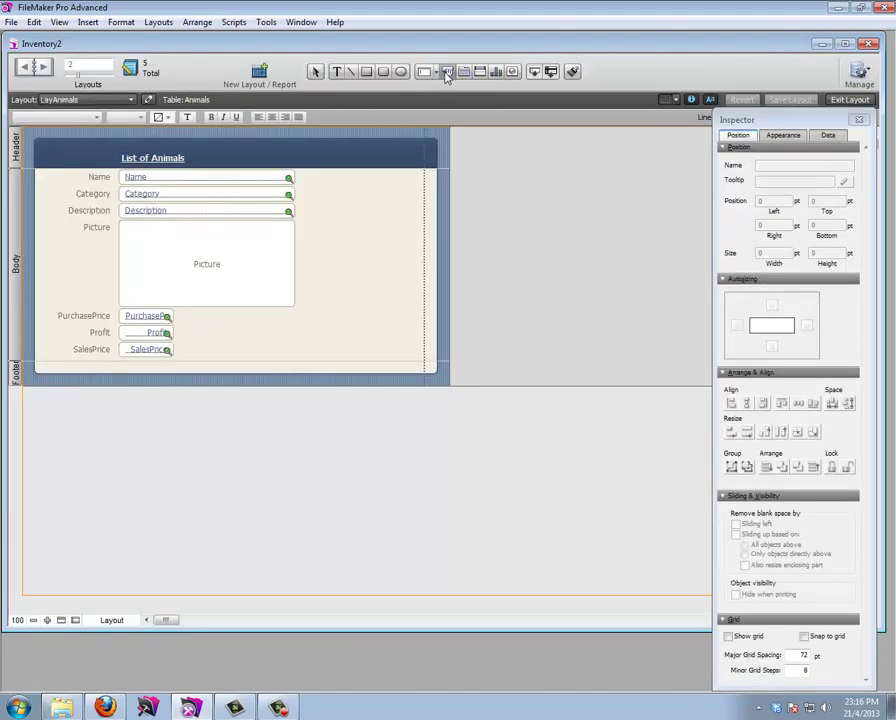
left_click_drag(39, 146, 112, 163)
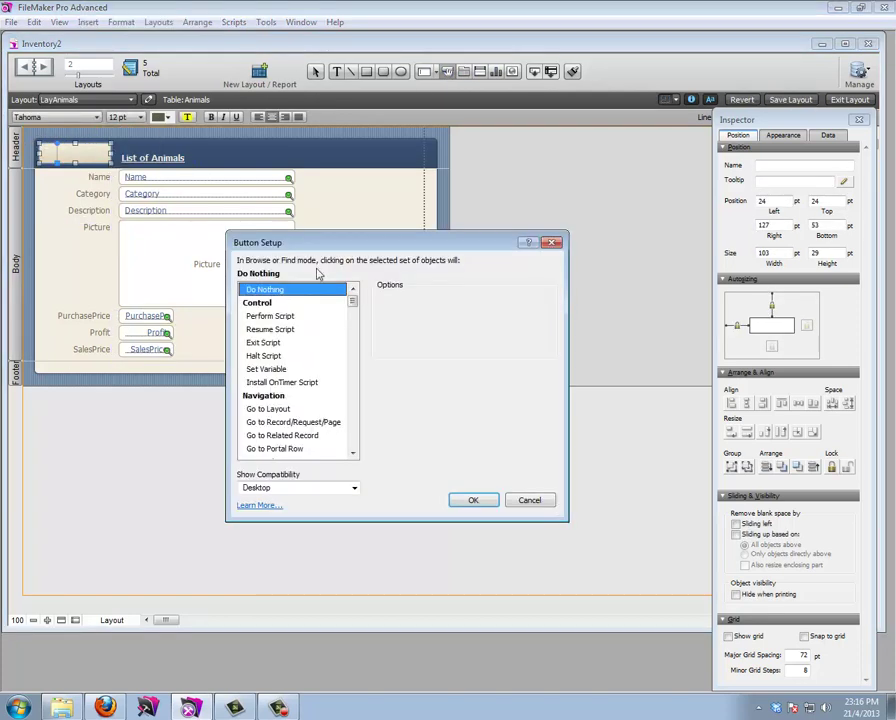
Set the header button to perform a script and create a new script named "Go To Menu" for it
left_click(275, 316)
left_click(514, 347)
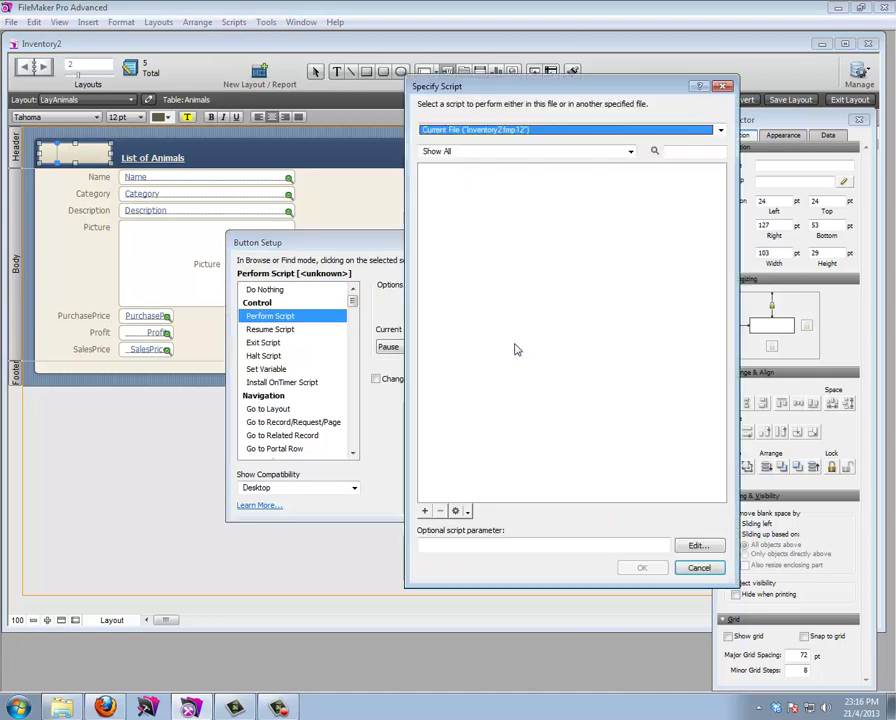
left_click(425, 512)
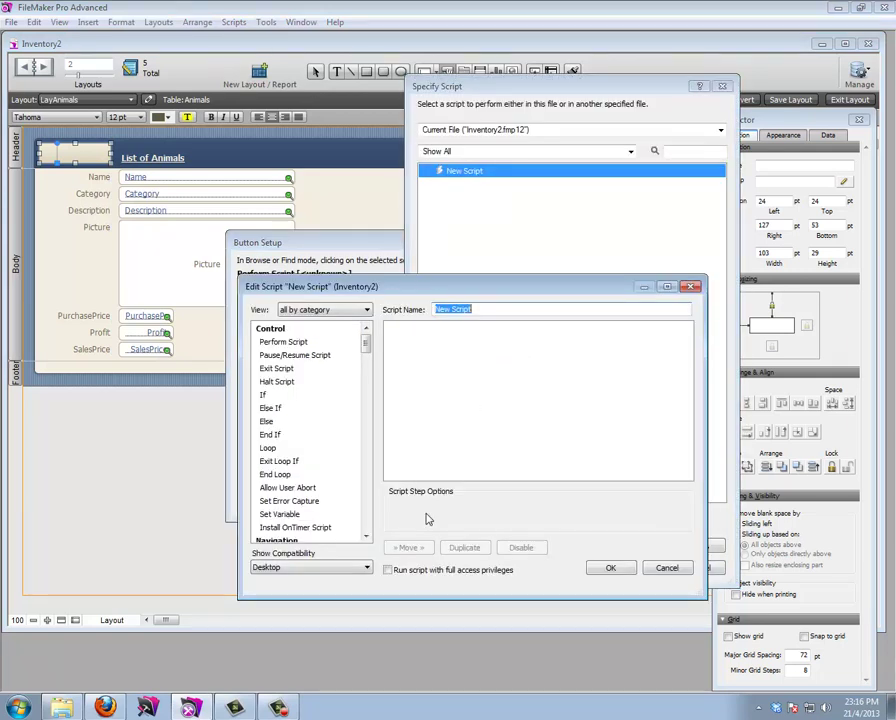
type("Go To Menu")
Add a Go to Layout step targeting the second Menu layout to the Go To Menu script and save it
left_click_drag(366, 343, 369, 366)
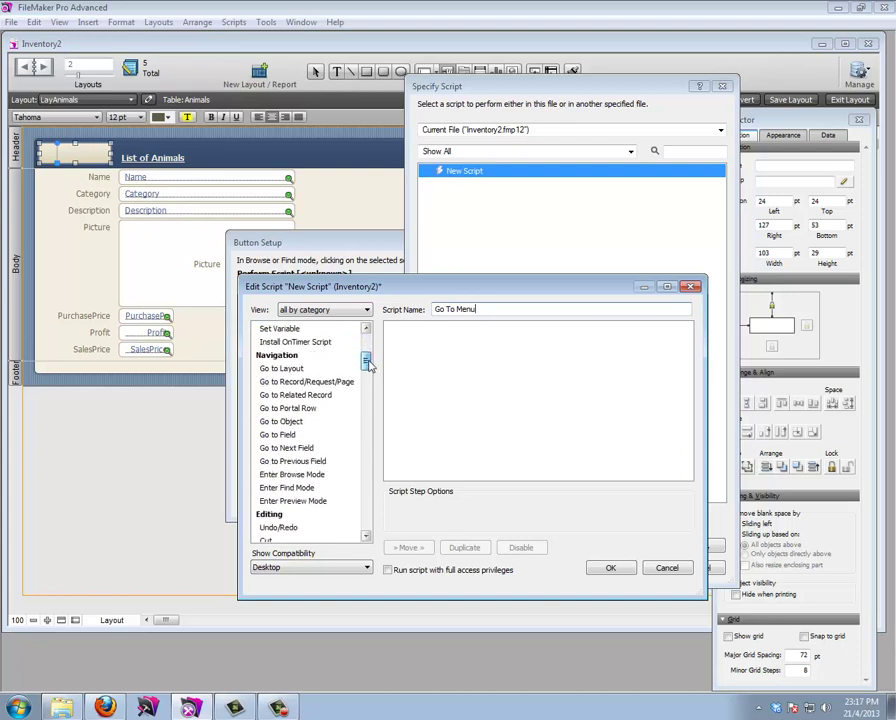
double_click(282, 368)
left_click(594, 523)
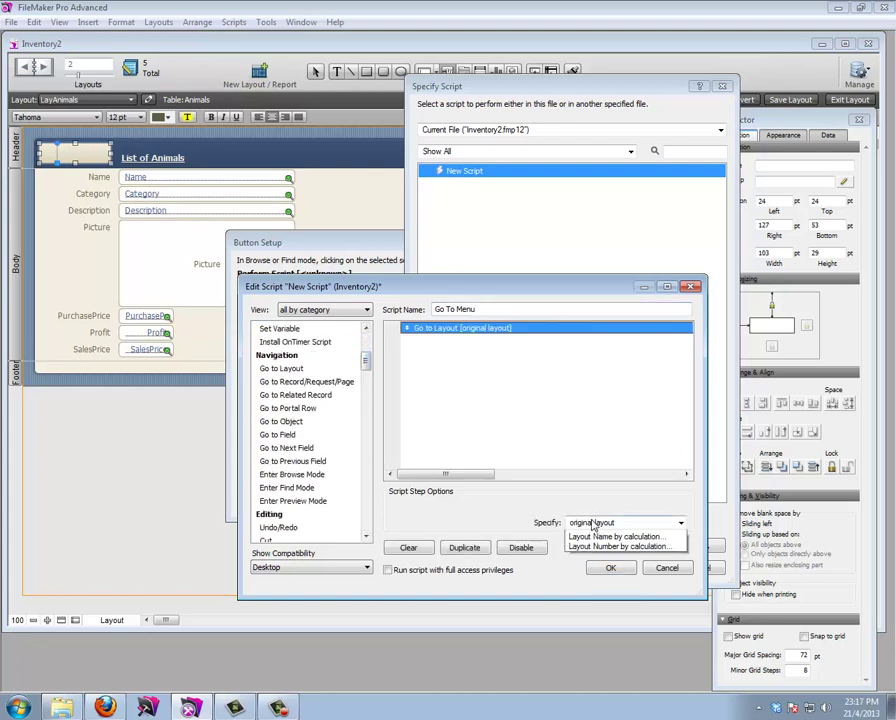
left_click(600, 555)
left_click(395, 302)
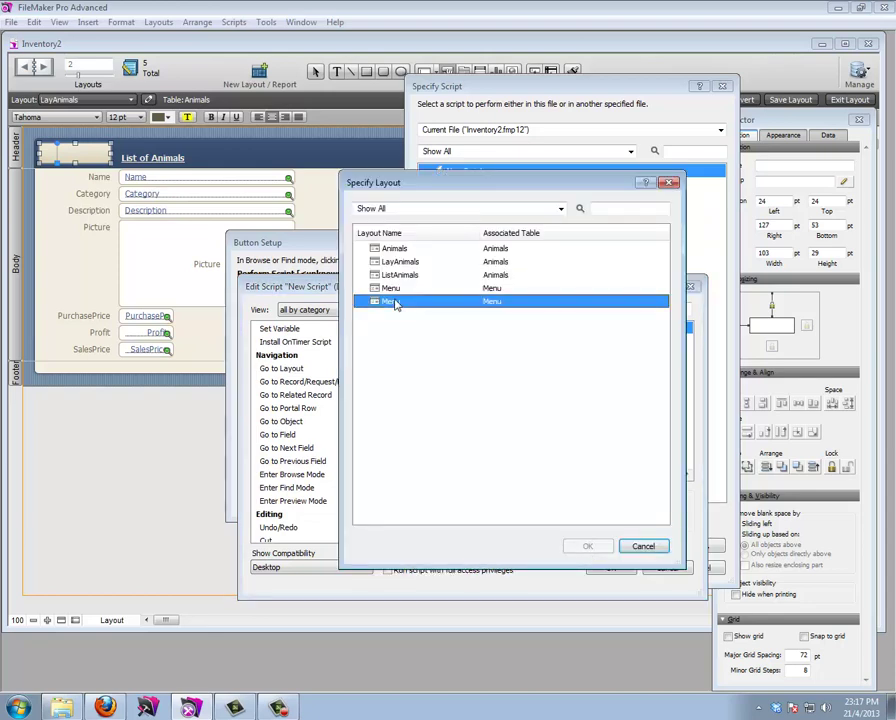
double_click(395, 302)
left_click(607, 568)
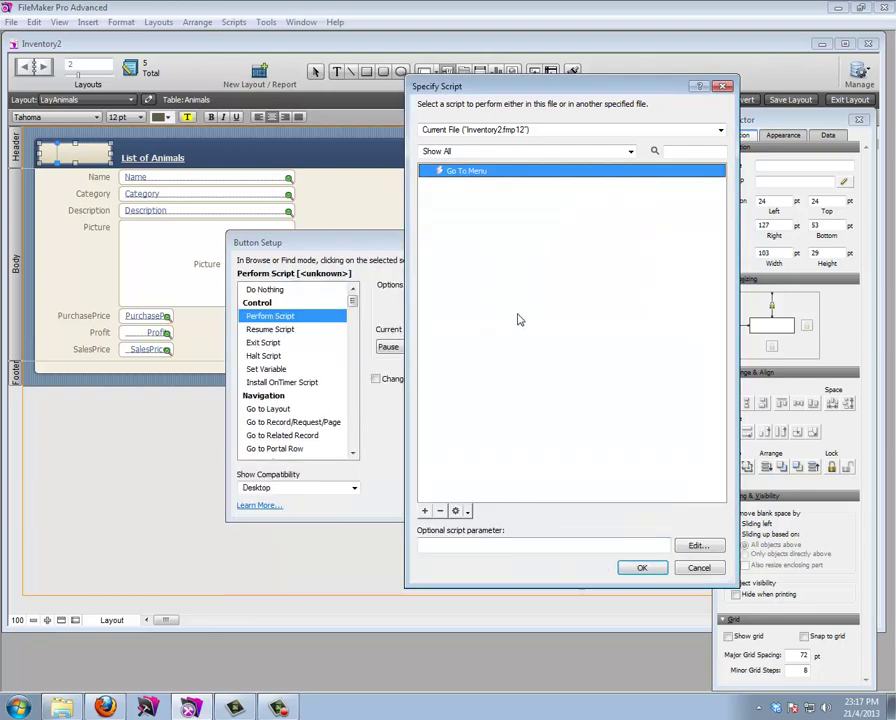
Assign the Go To Menu script to the new header button and label the button "Menu"
left_click(640, 568)
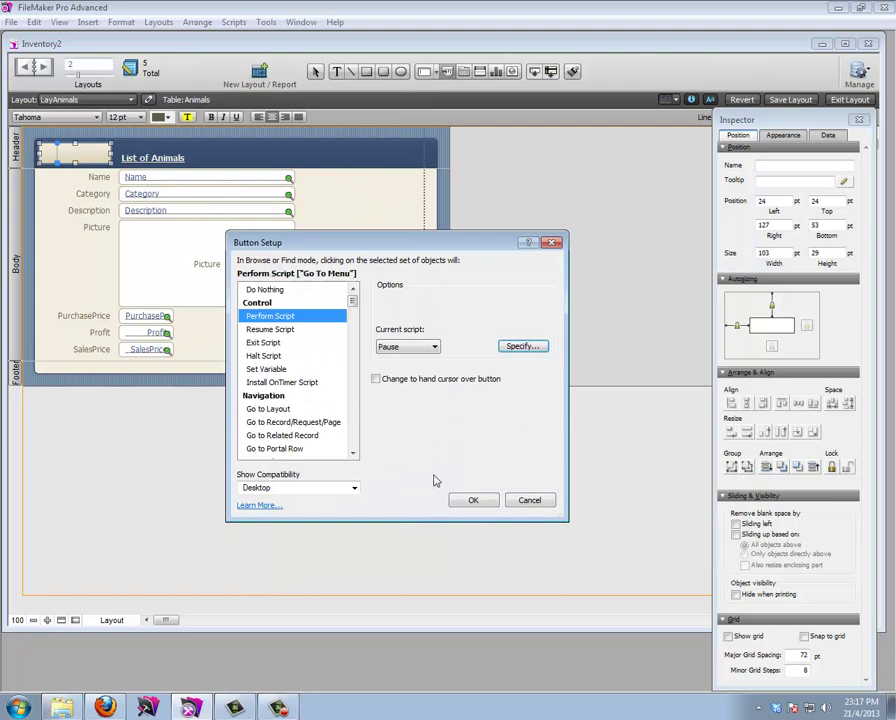
left_click(477, 503)
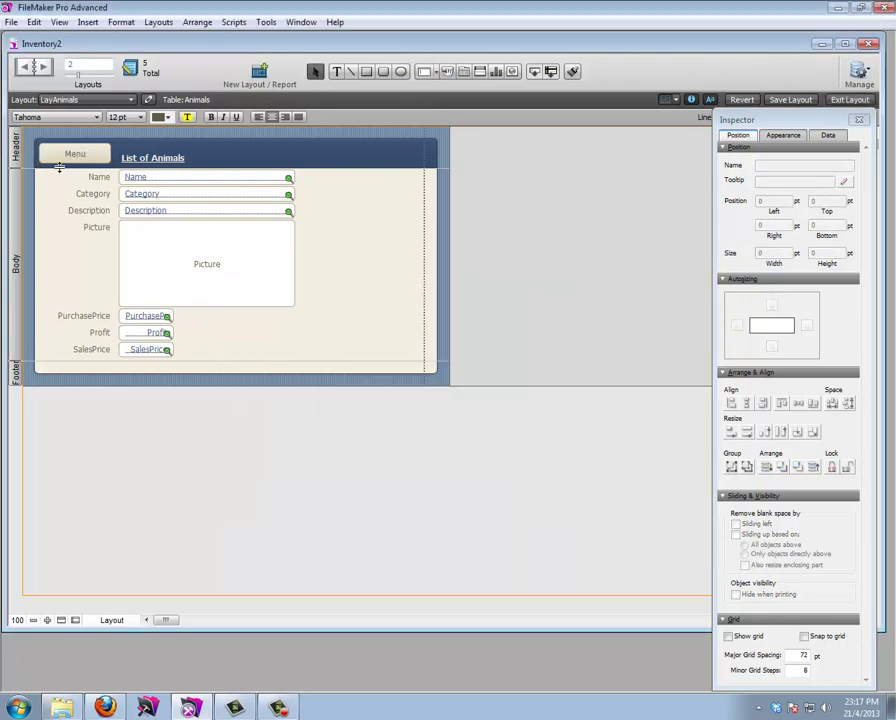
Set the Menu button's width to 70 pt and its left and top positions to 25 pt
left_click(59, 167)
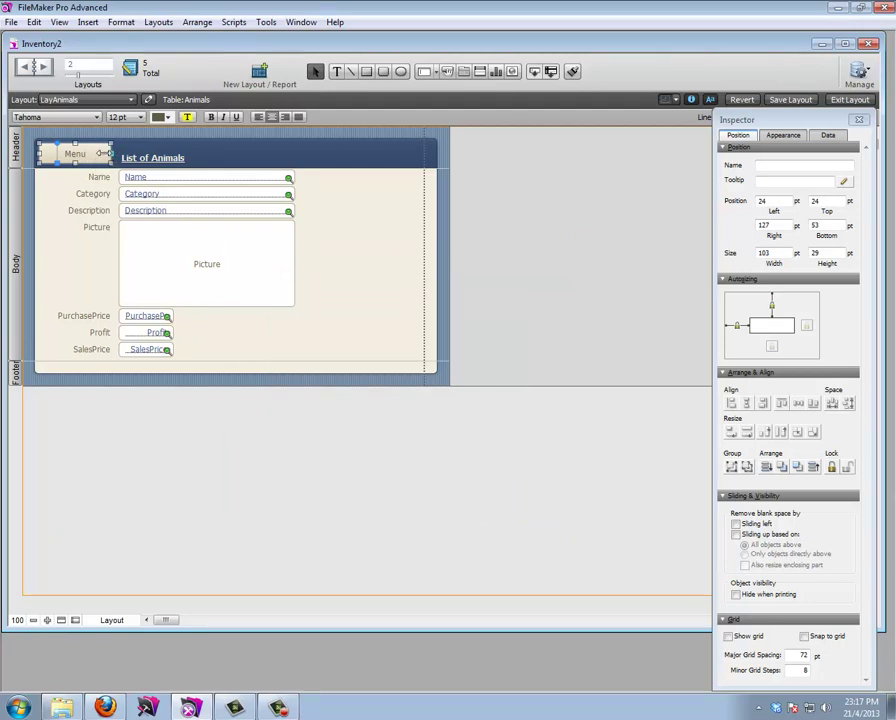
left_click_drag(103, 153, 81, 153)
left_click_drag(782, 253, 722, 252)
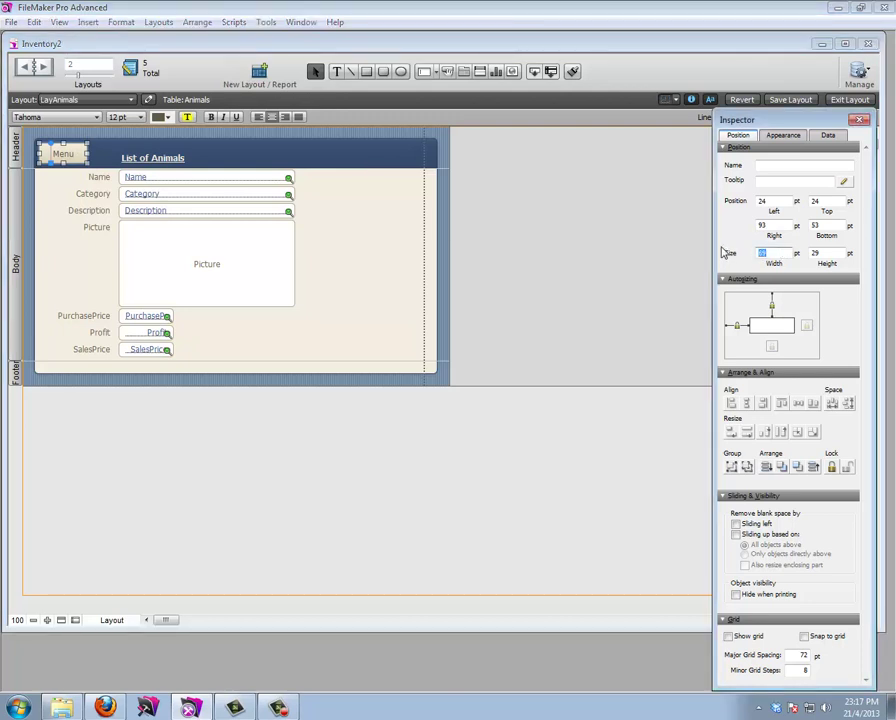
key("Return")
left_click_drag(781, 204, 723, 203)
key("Tab")
key("Return")
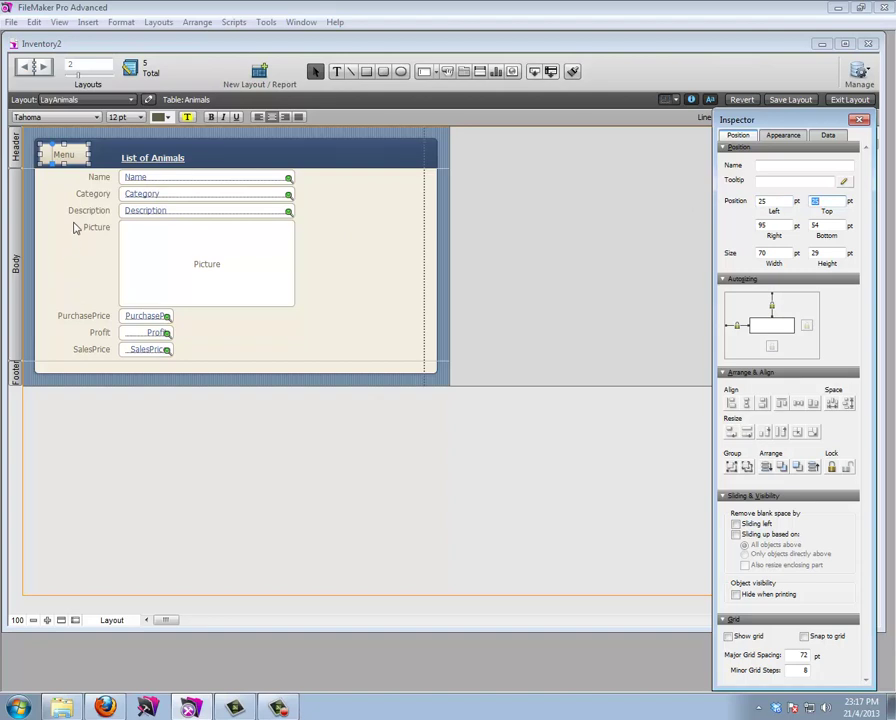
Turn on the change to a hand cursor over the Menu button in its button setup
right_click(68, 158)
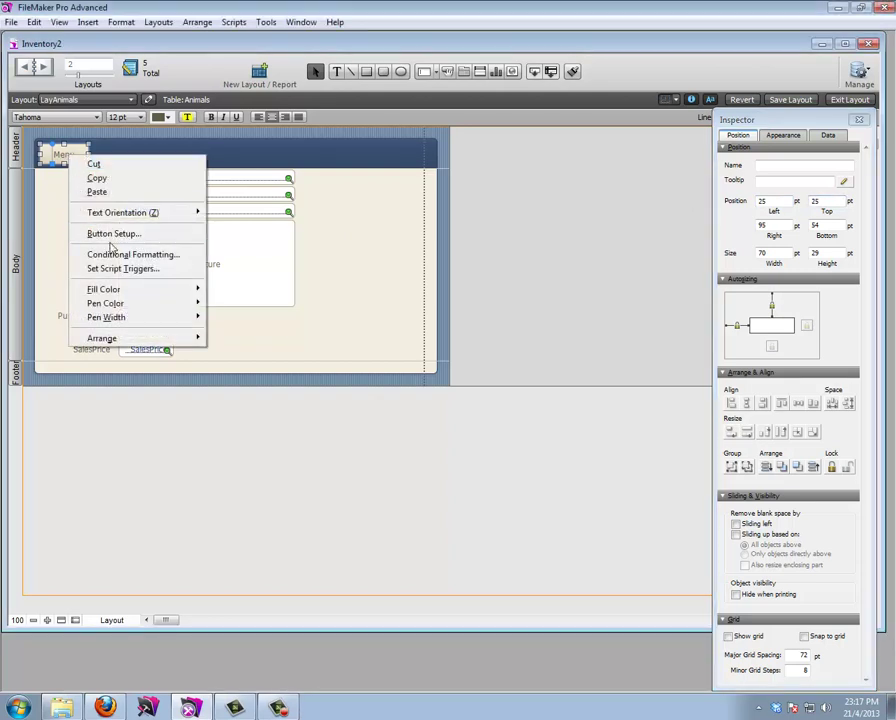
left_click(112, 234)
left_click(377, 380)
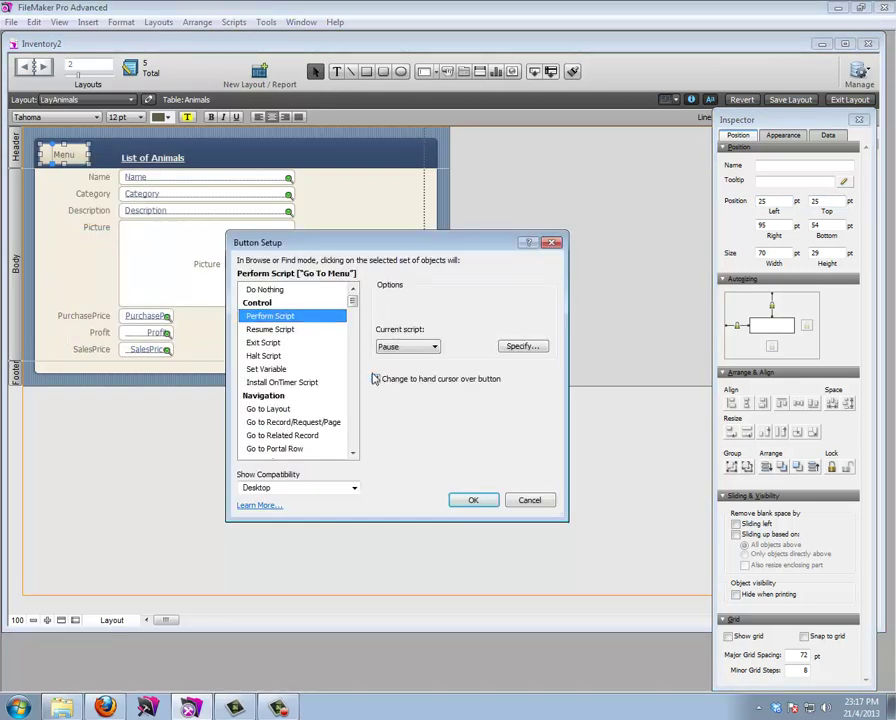
left_click(478, 500)
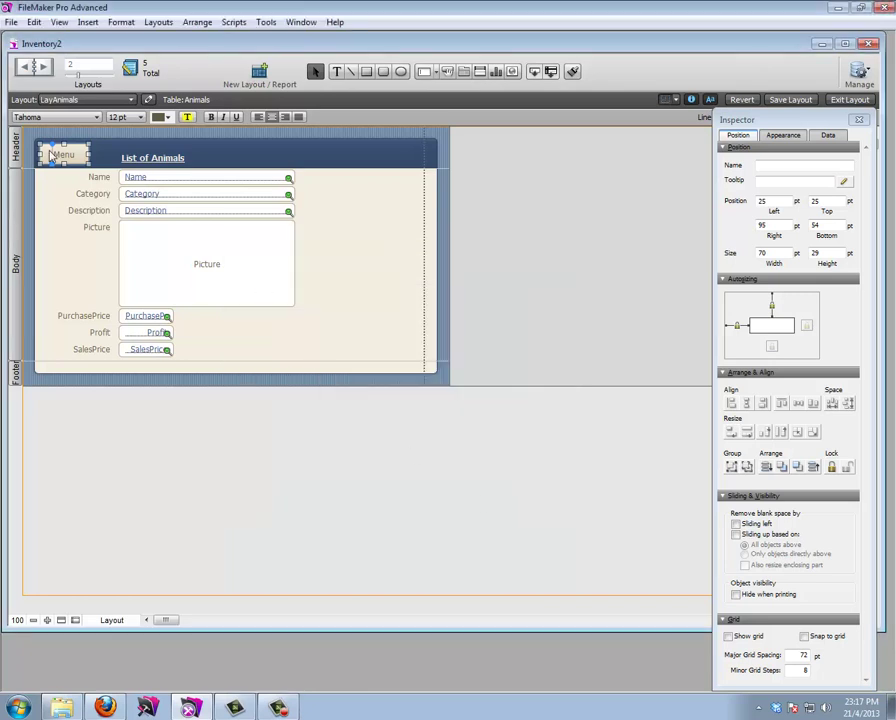
Switch to the ListAnimals layout and set its header height to 70 pt
left_click(43, 66)
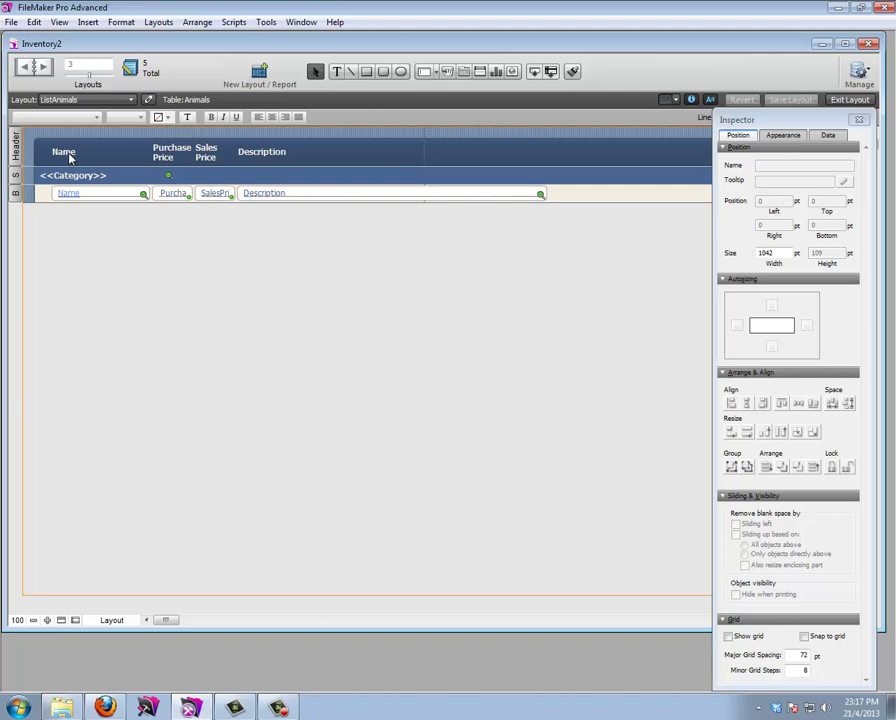
left_click(15, 145)
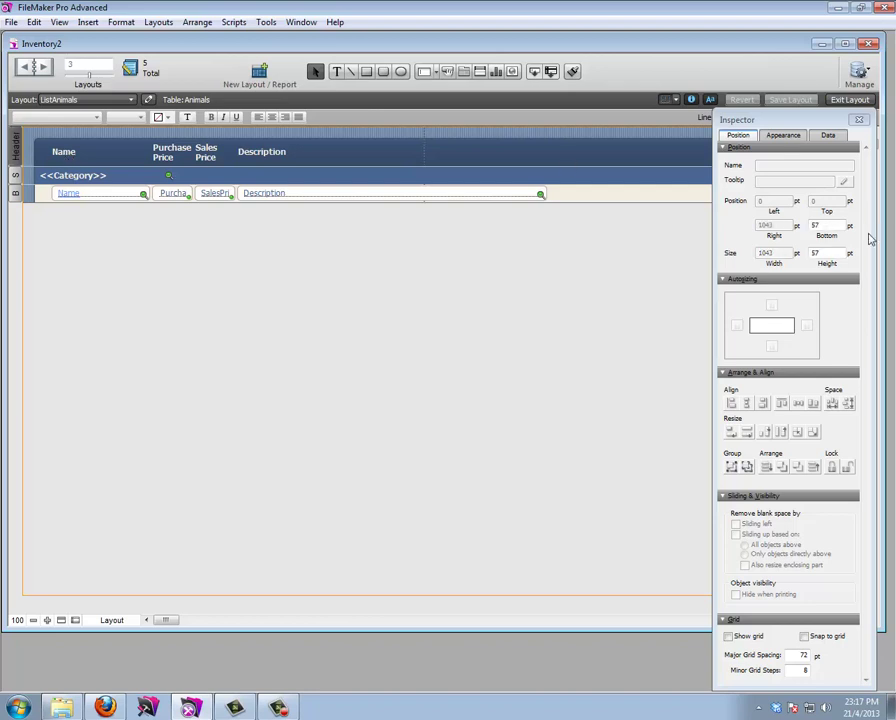
left_click(816, 253)
type("70")
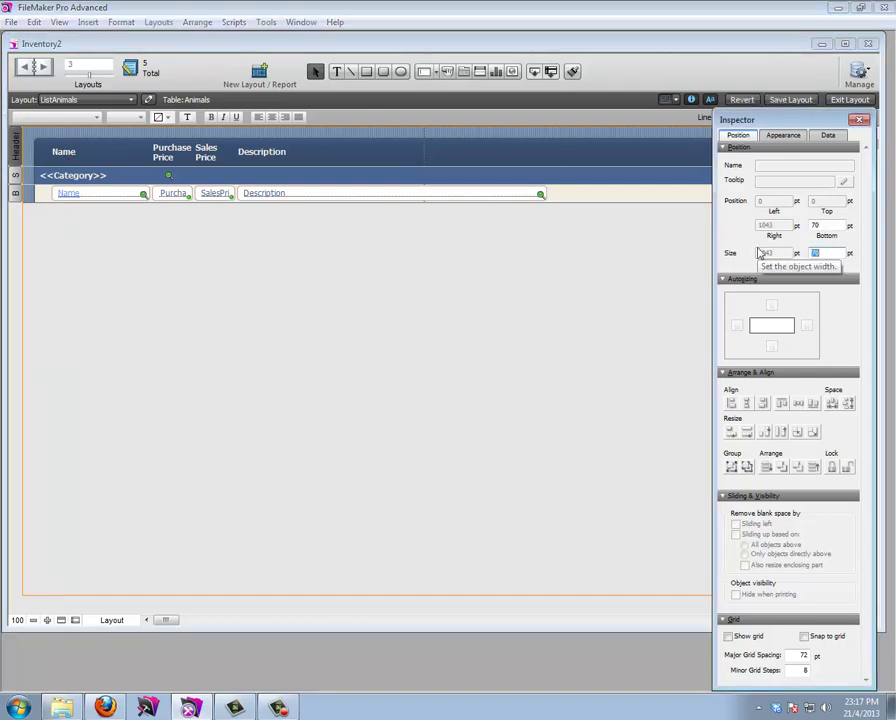
key("Return")
Move the Name, Purchase Price, Sales Price and Description labels down in the header and align their bottom edges
left_click_drag(300, 140, 49, 162)
key("Down")
key("Down")
key("Down")
key("Down")
key("Down")
key("Down")
key("Down")
key("Down")
key("Down")
key("Down")
key("Down")
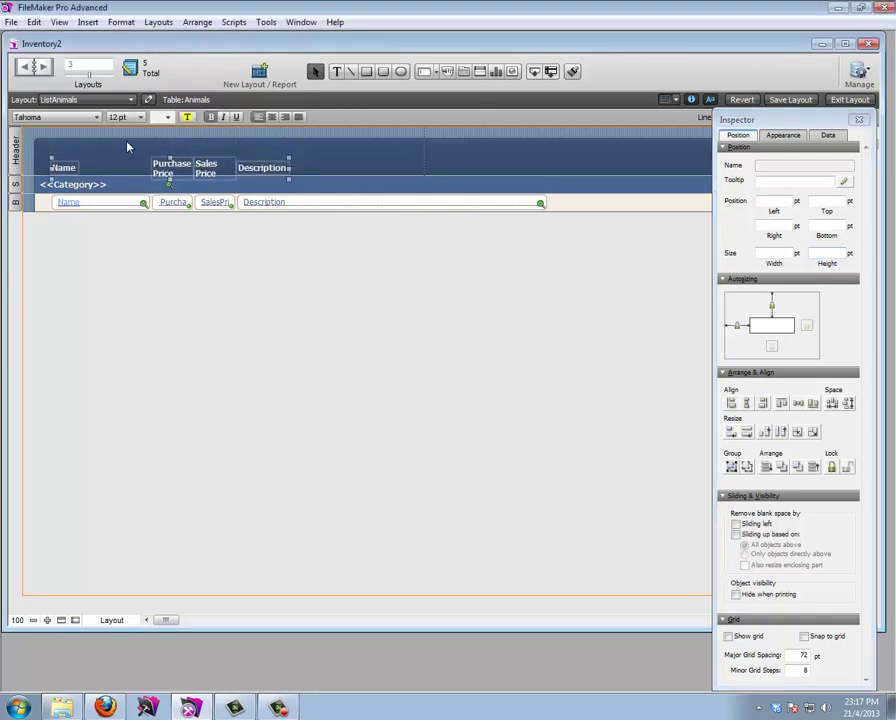
left_click(813, 402)
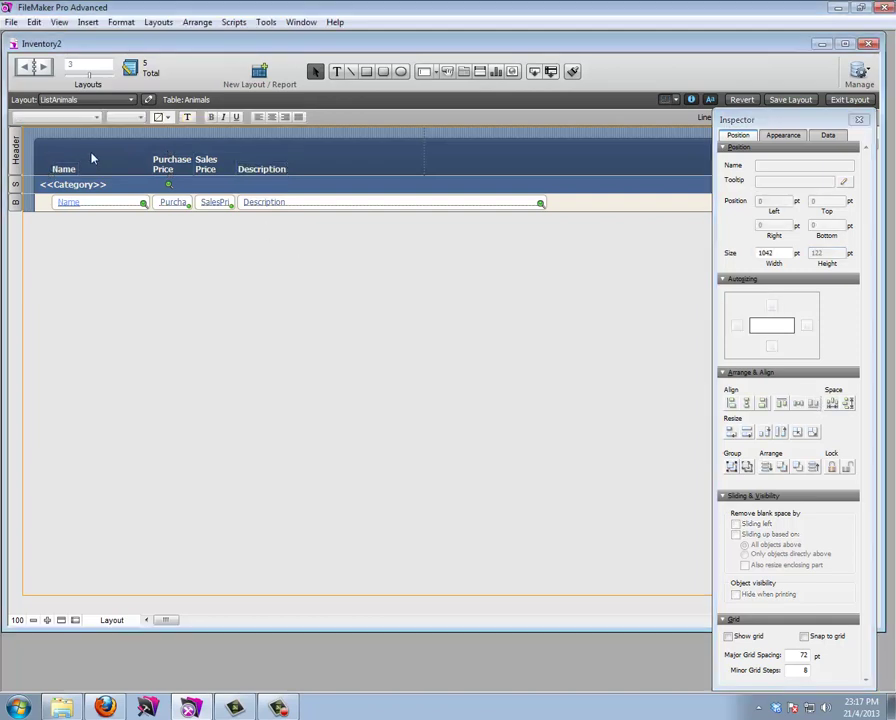
Paste the Menu button into the ListAnimals header and set its left and top positions to 25 pt
key("ctrl+v")
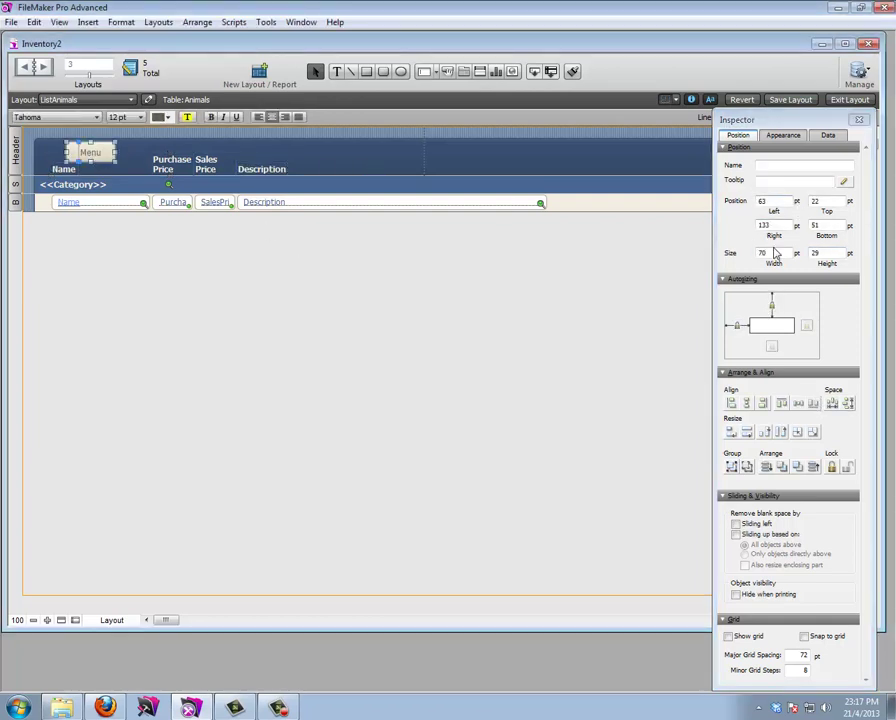
double_click(762, 201)
type("2")
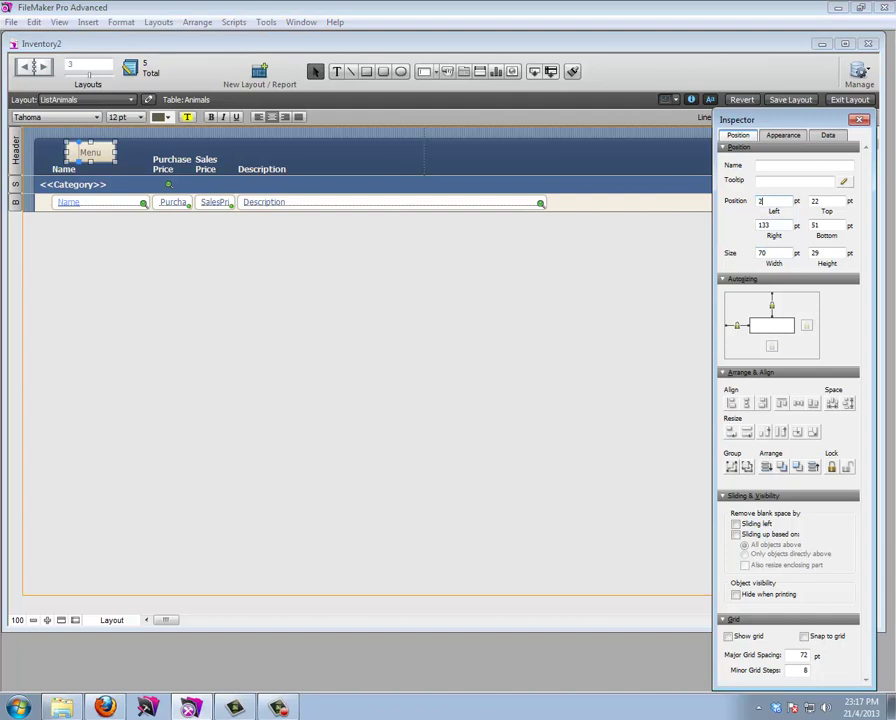
type("5")
key("Tab")
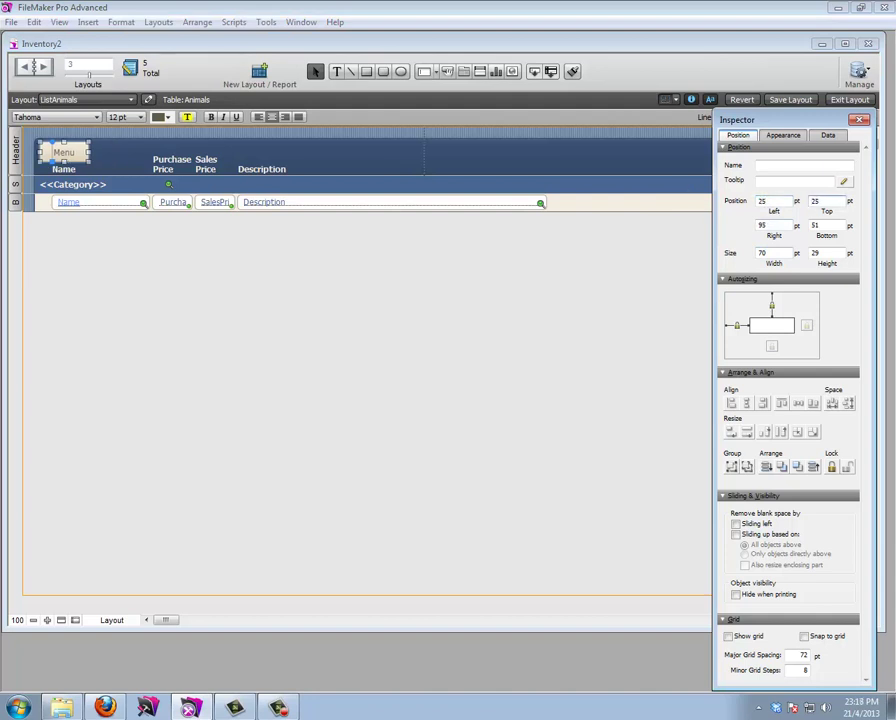
left_click(116, 160)
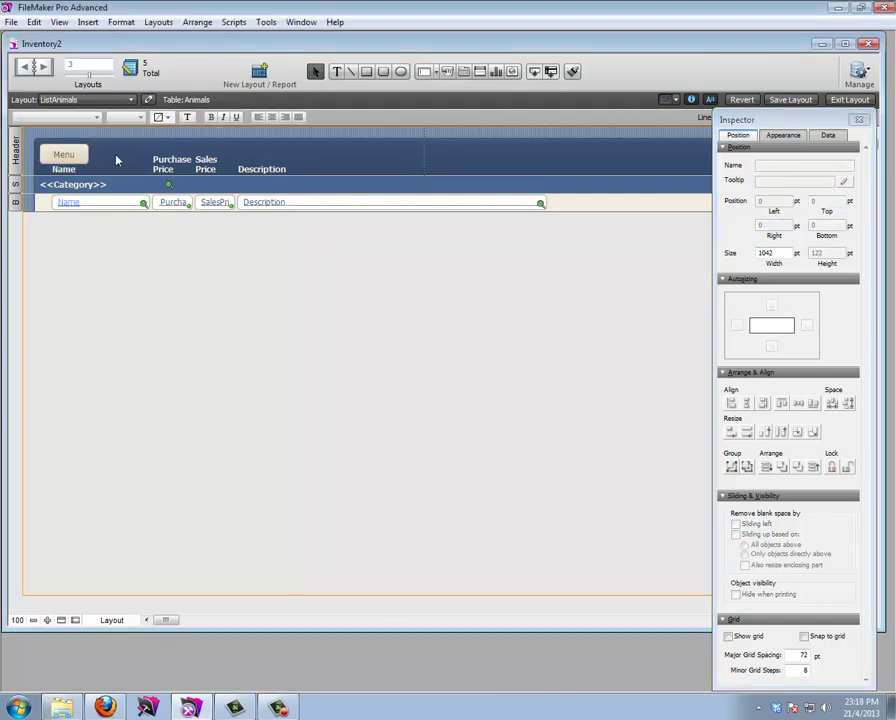
Make the header slightly taller and move its four column labels down to a bottom position of about 76 pt
left_click(26, 178)
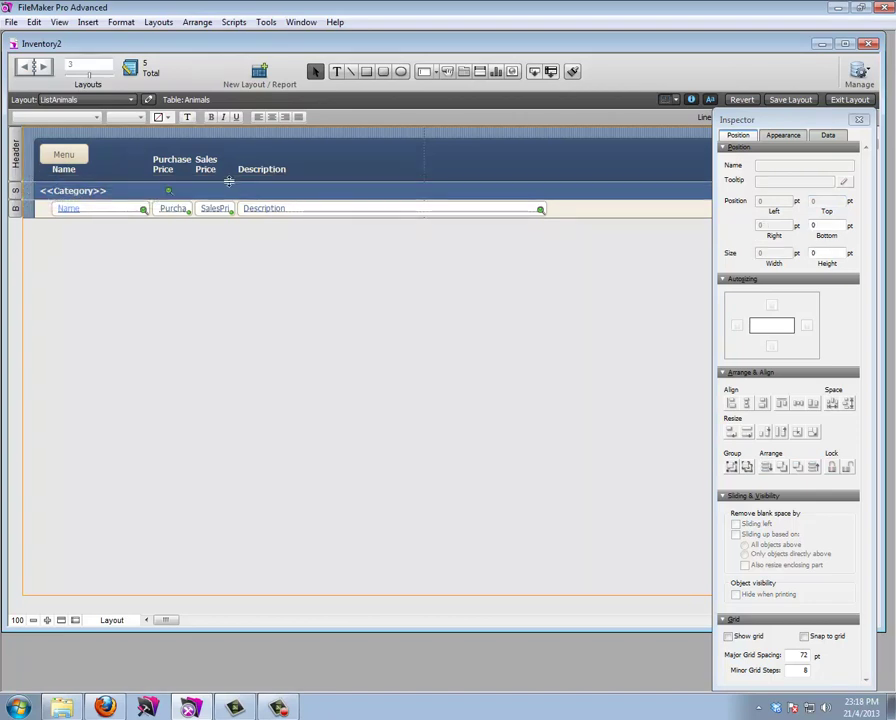
left_click_drag(372, 172, 68, 180)
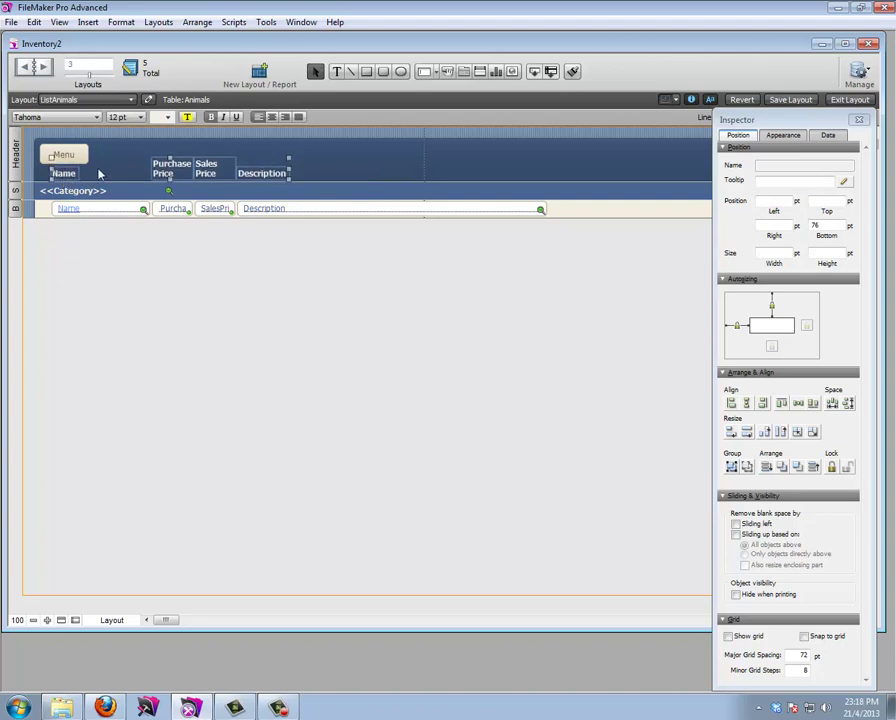
left_click(99, 173)
Test in Browse mode the navigation between the list, the Menu layout and the animal details using the Menu button, Animals button and links
key("ctrl+b")
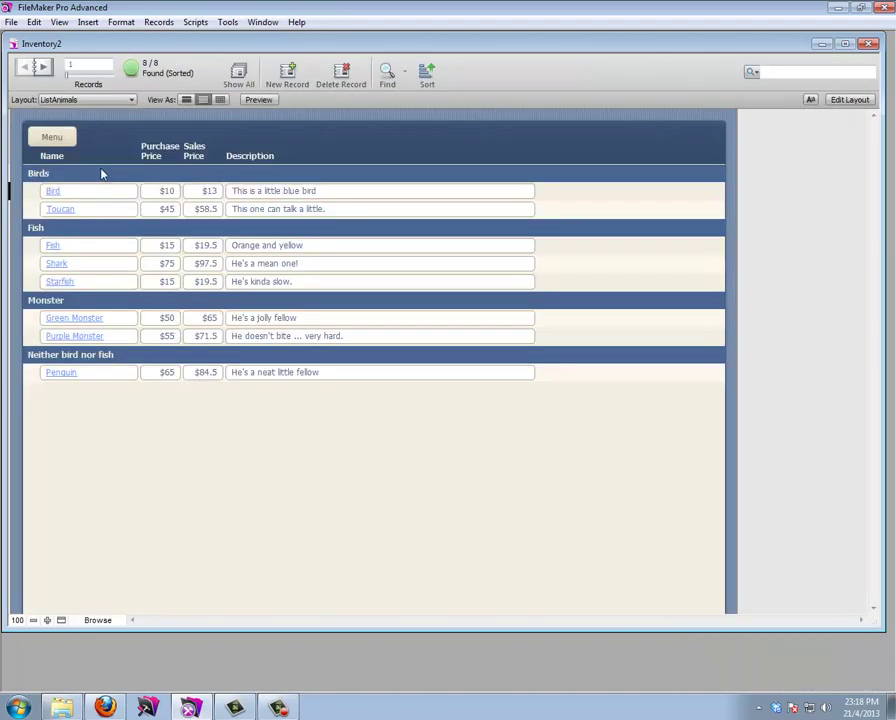
left_click(62, 140)
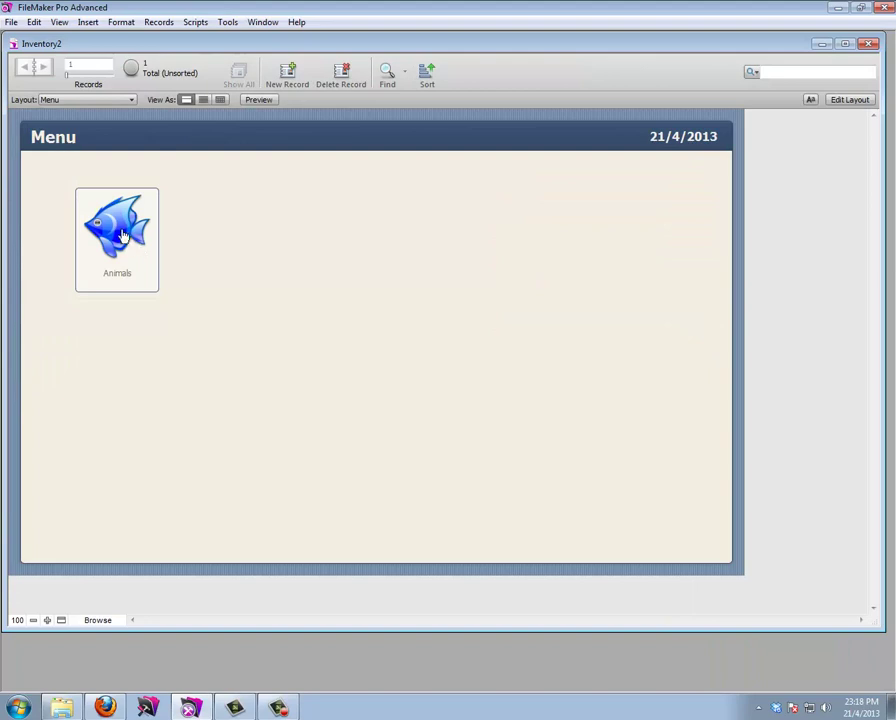
left_click(114, 210)
left_click(164, 144)
left_click(50, 142)
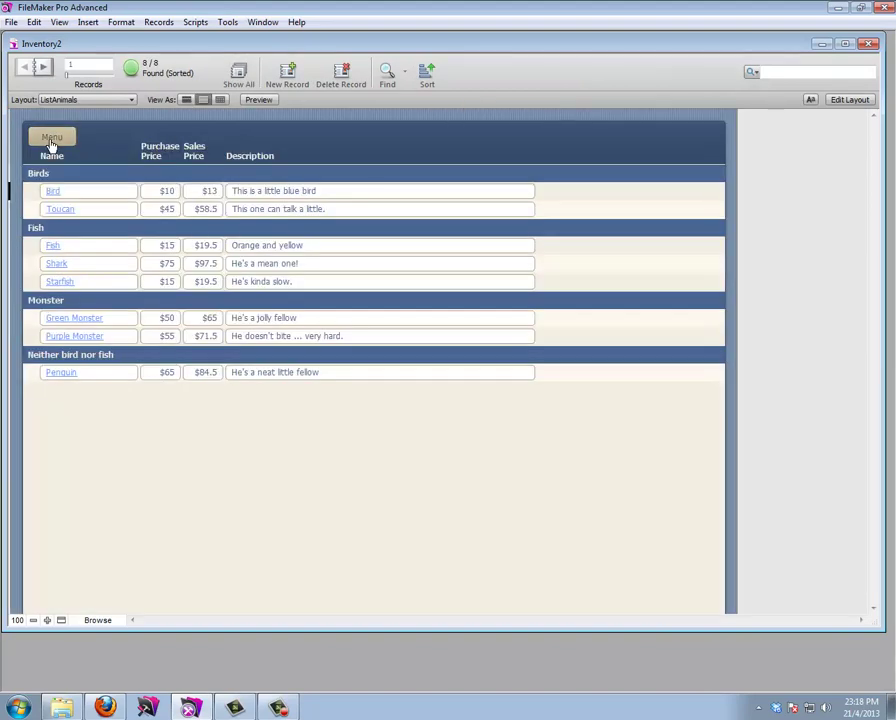
left_click(101, 188)
left_click(50, 140)
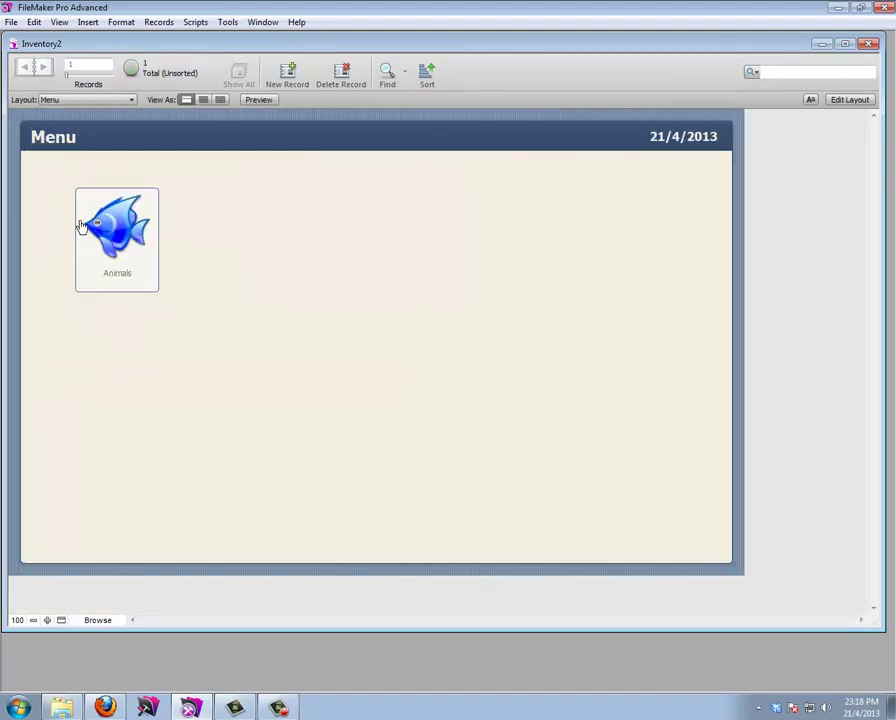
left_click(84, 222)
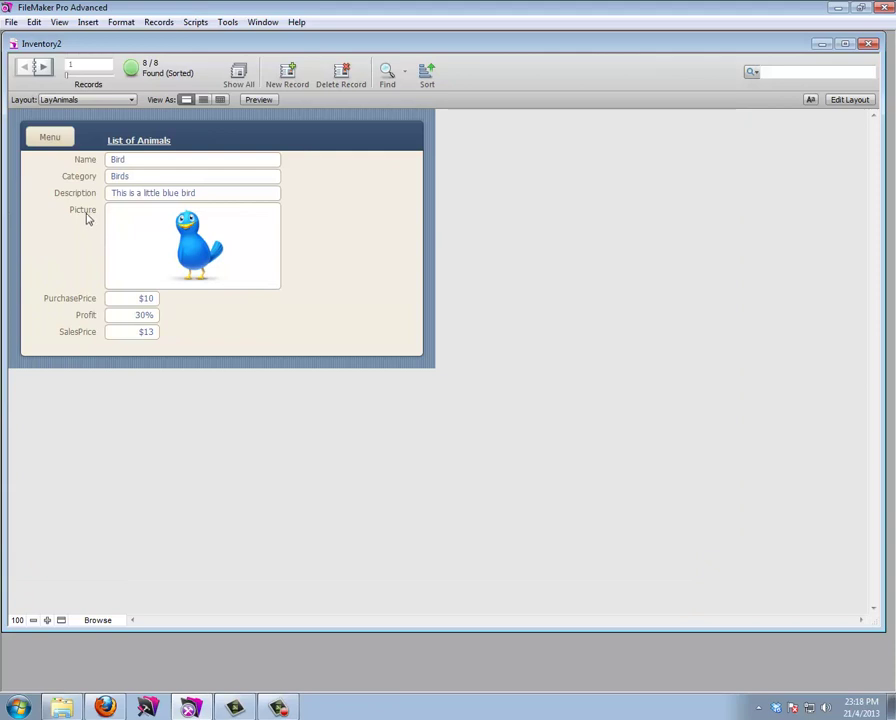
left_click(132, 142)
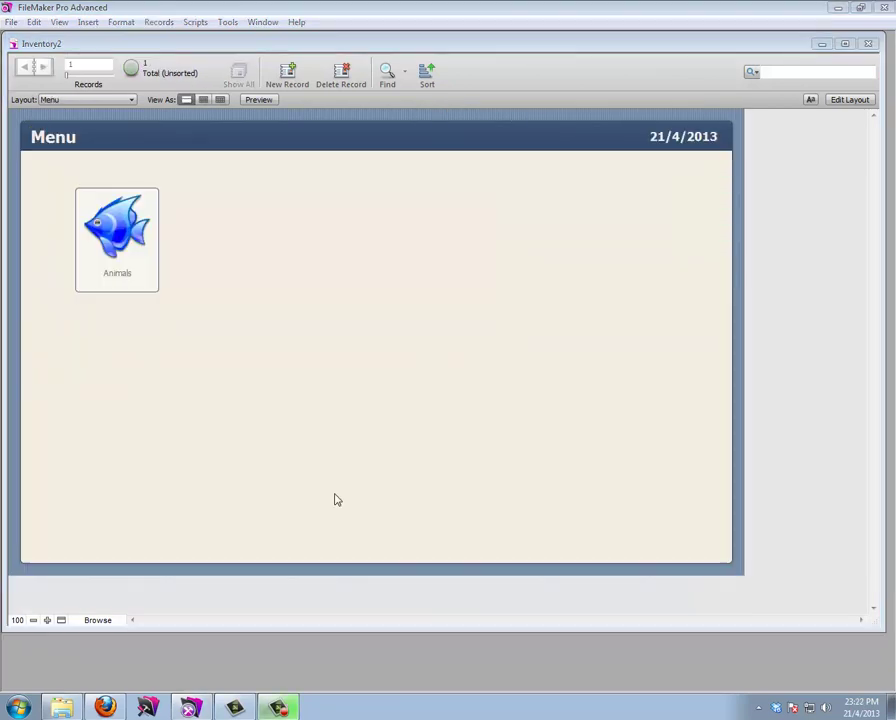
Open the recent database Invoice_TestV1
left_click(12, 21)
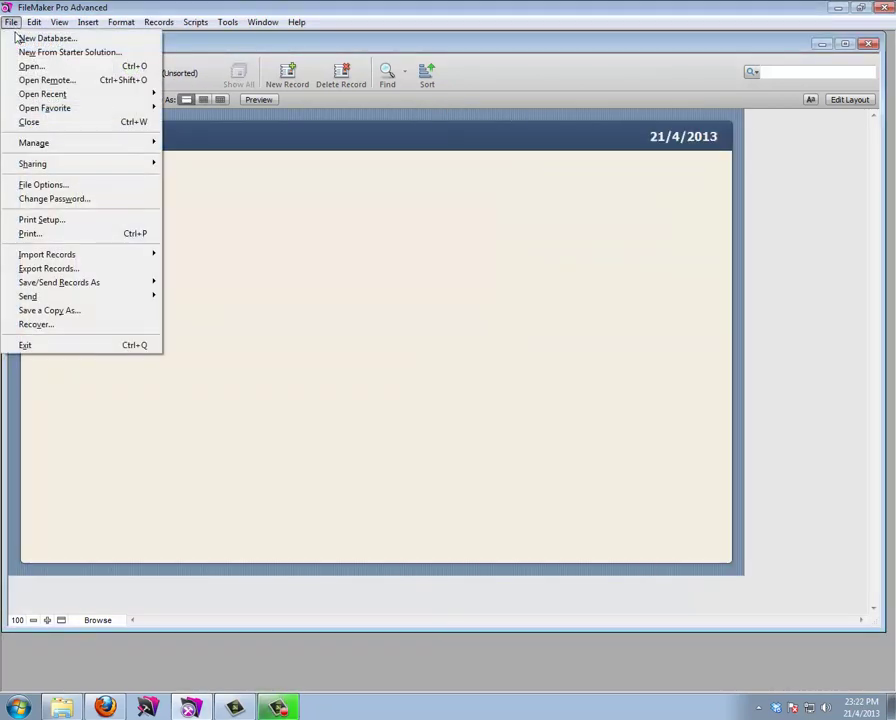
mouse_move(108, 95)
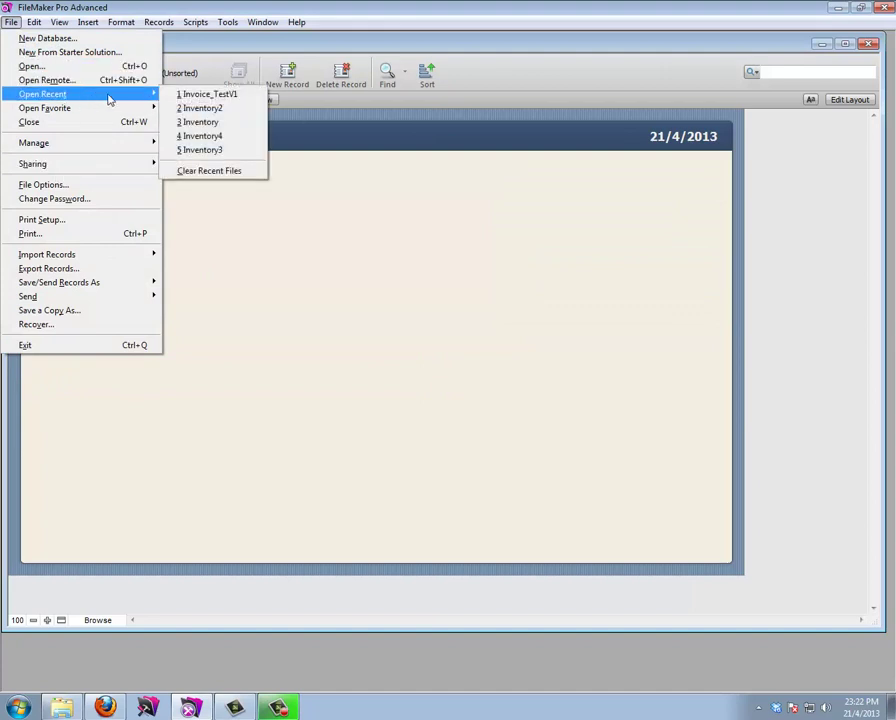
left_click(207, 94)
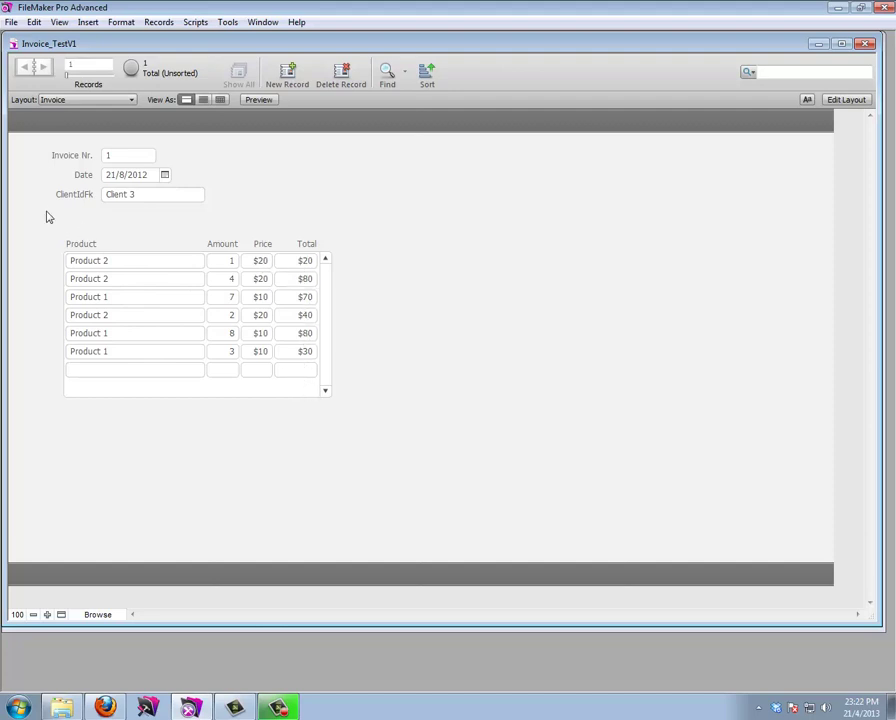
Examine how the Client, Invoice, LineItem and Product tables are related in the relationships graph and close the Invoice_TestV1 database
left_click(11, 22)
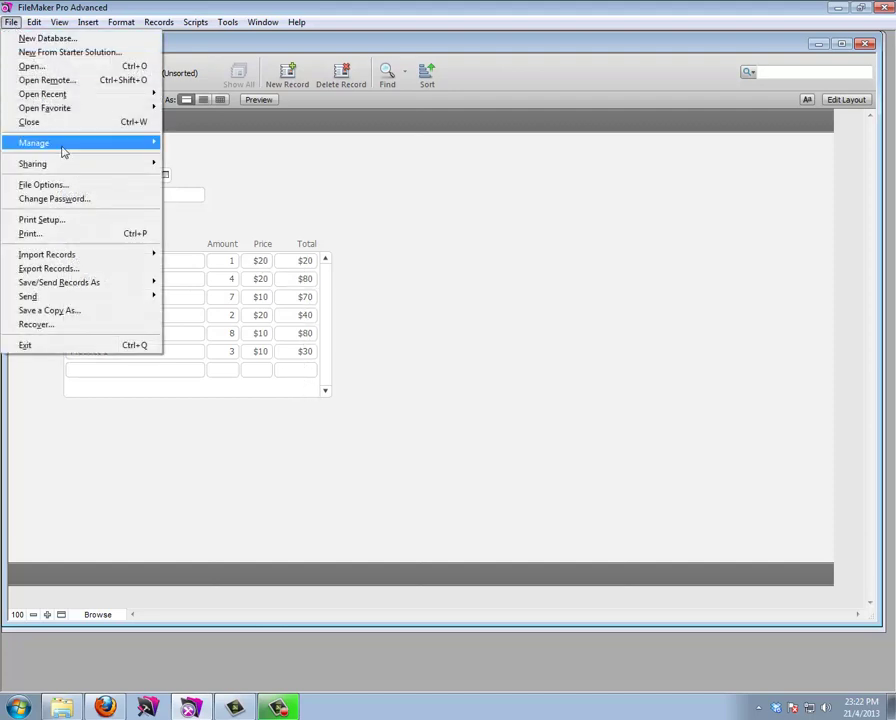
mouse_move(139, 147)
left_click(194, 143)
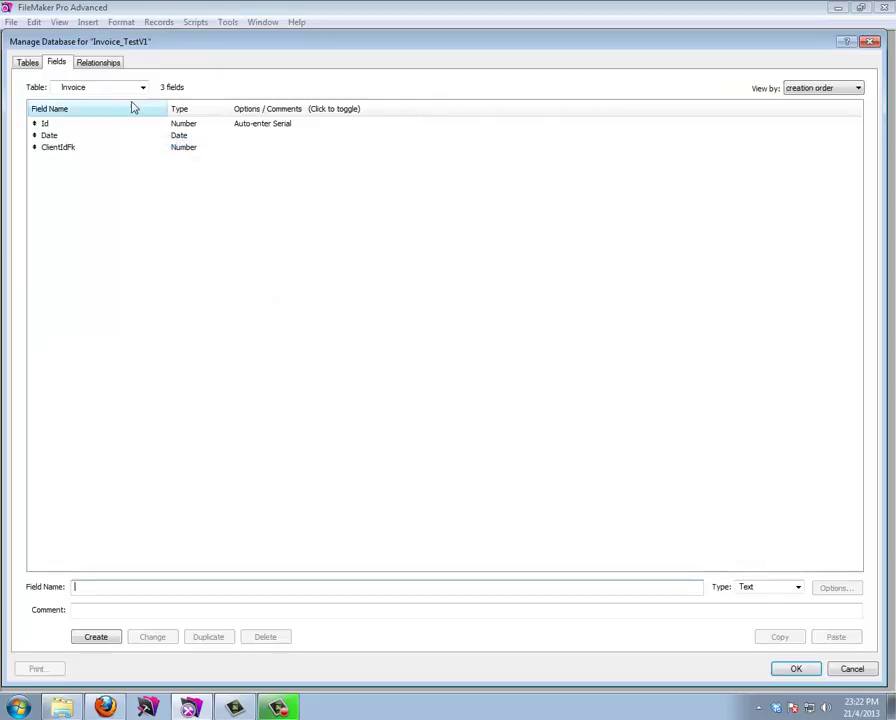
left_click(88, 63)
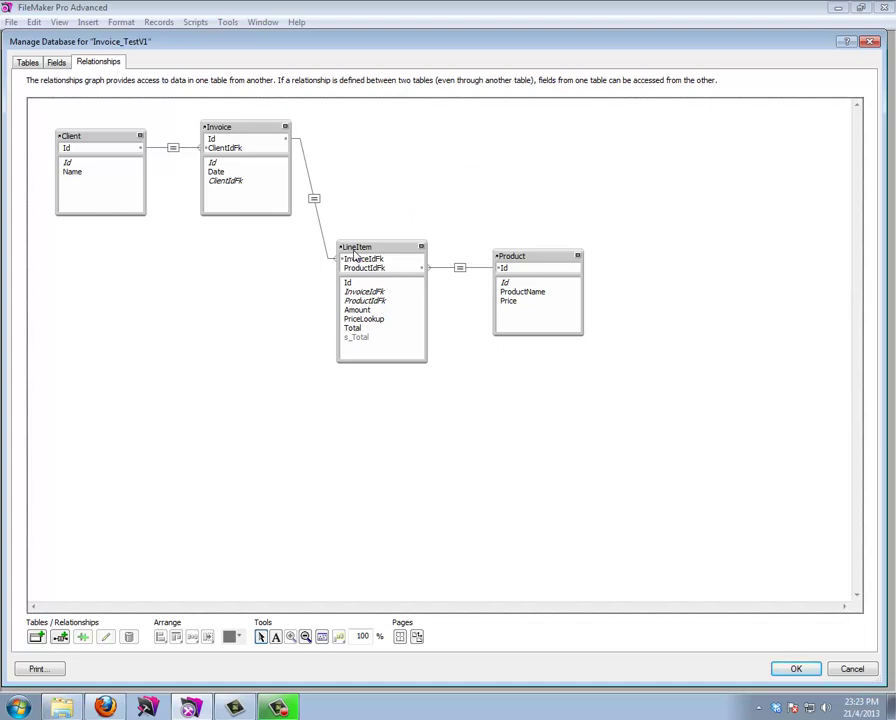
left_click(797, 670)
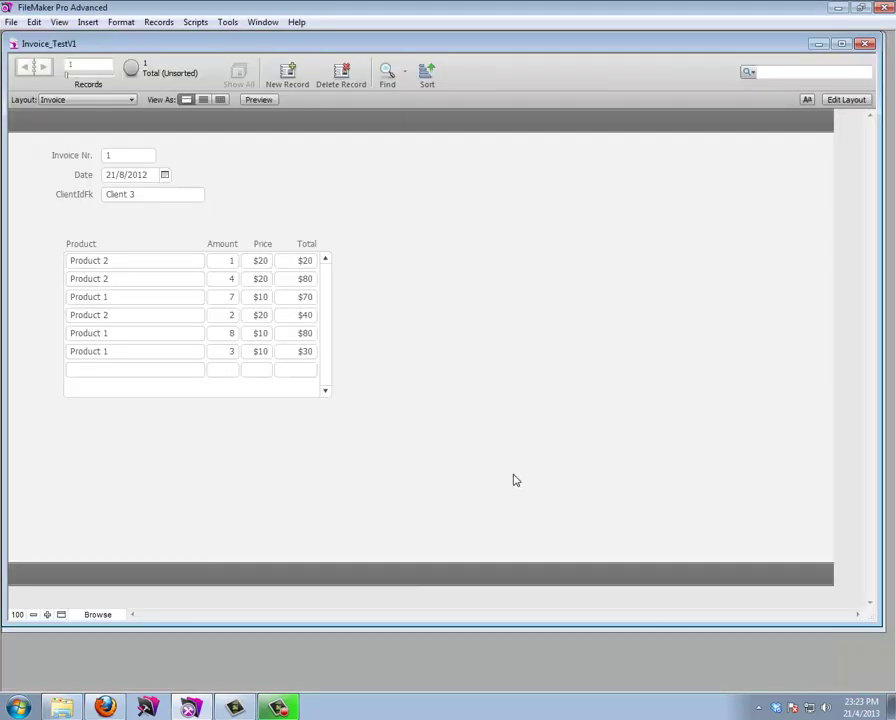
key("ctrl+w")
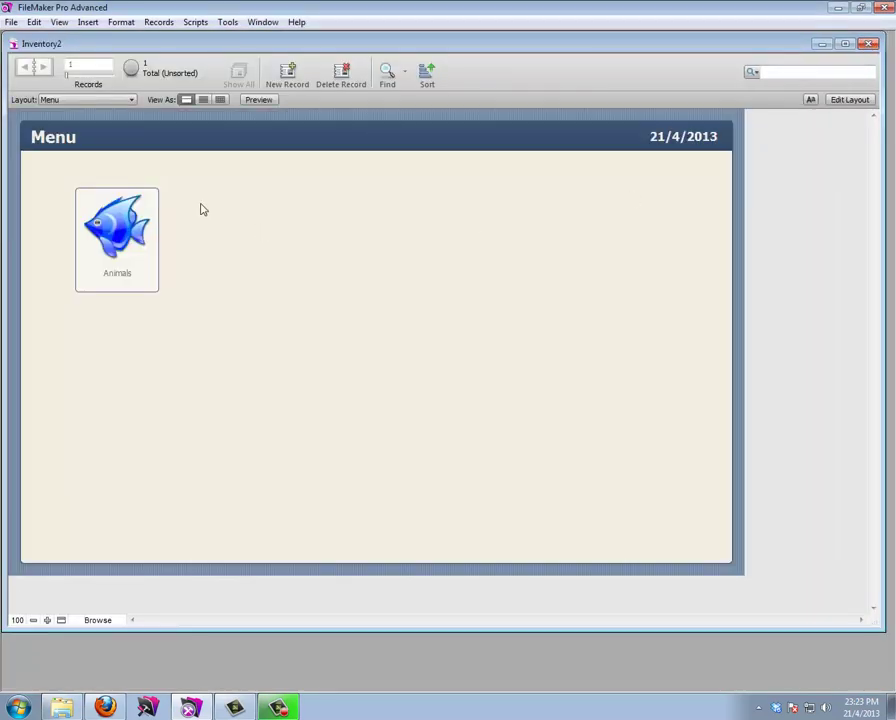
Create a table named Sales in the Inventory2 database
left_click(11, 22)
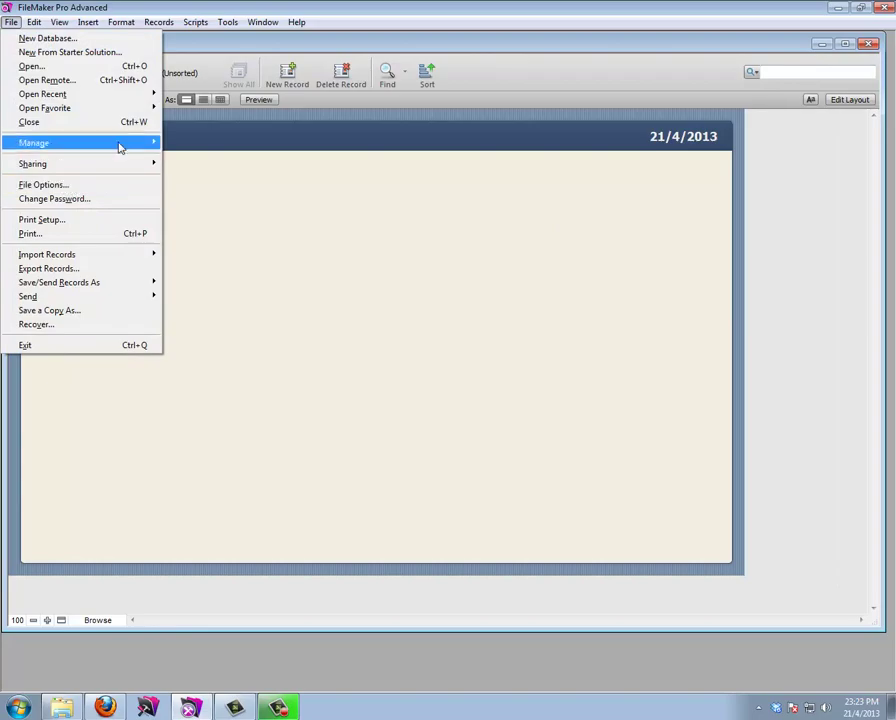
mouse_move(120, 143)
left_click(190, 144)
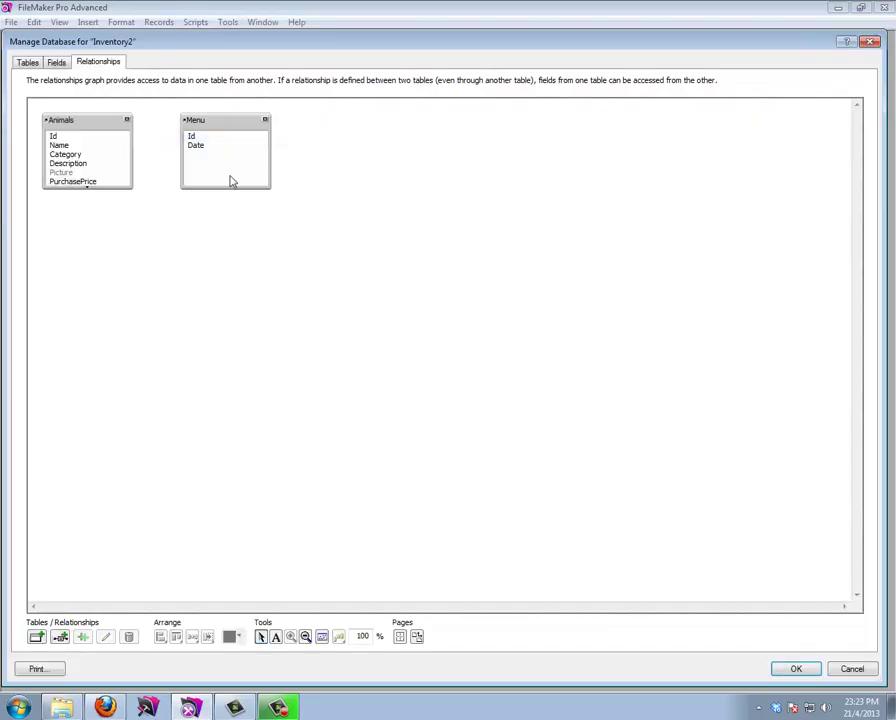
left_click(29, 62)
left_click_drag(95, 613, 10, 613)
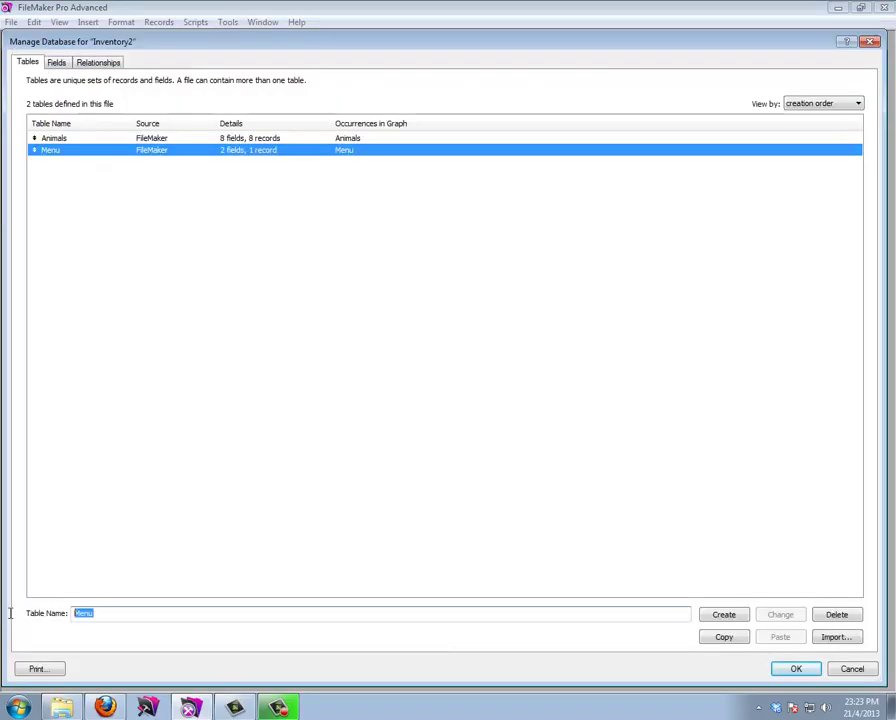
type("Sales")
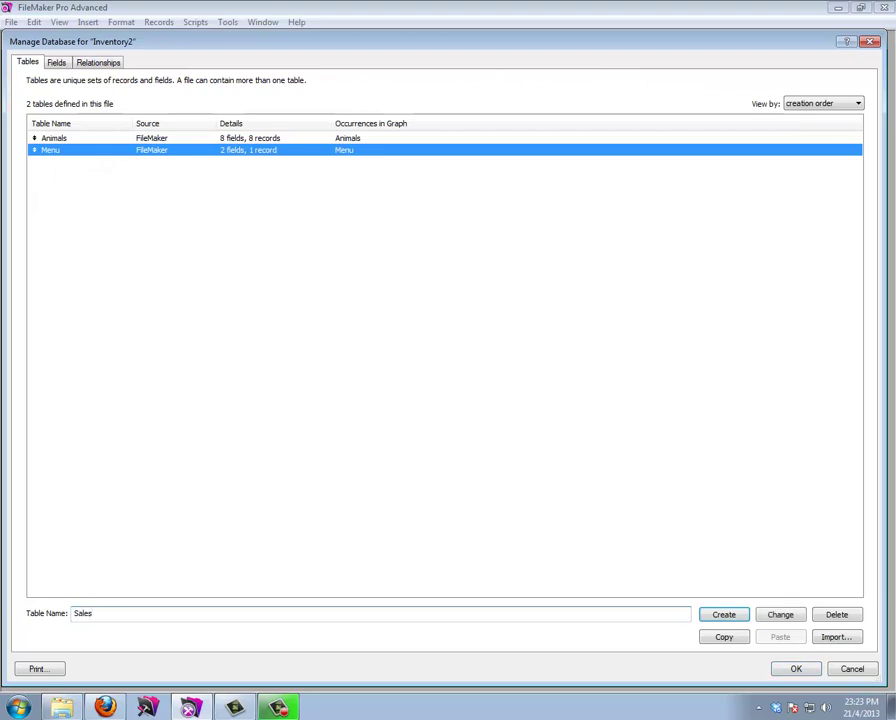
key("Return")
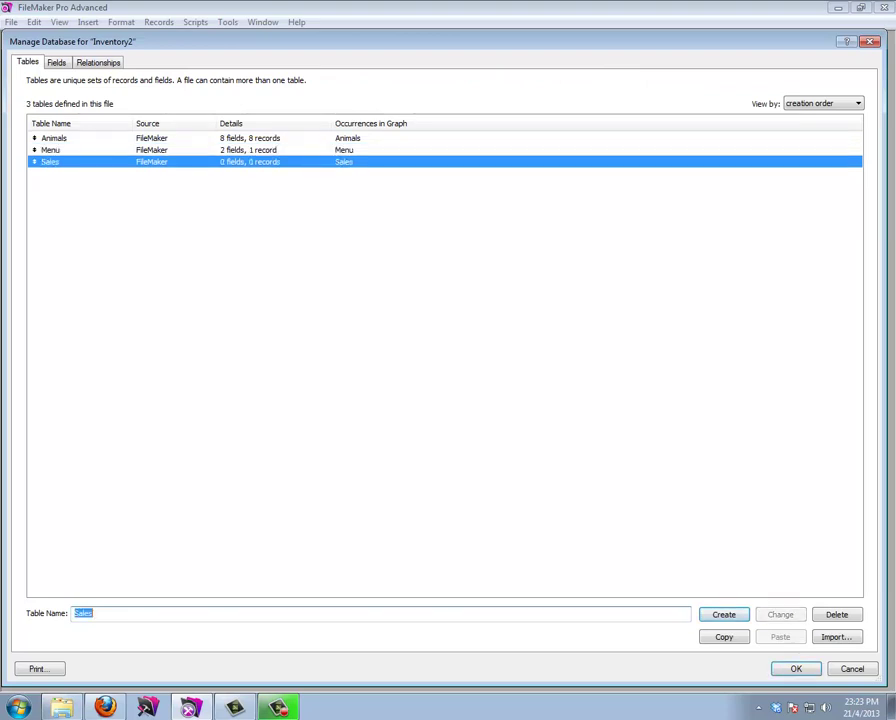
Add a Number field named Id to the Sales table and make it auto-enter a serial number on creation
double_click(70, 163)
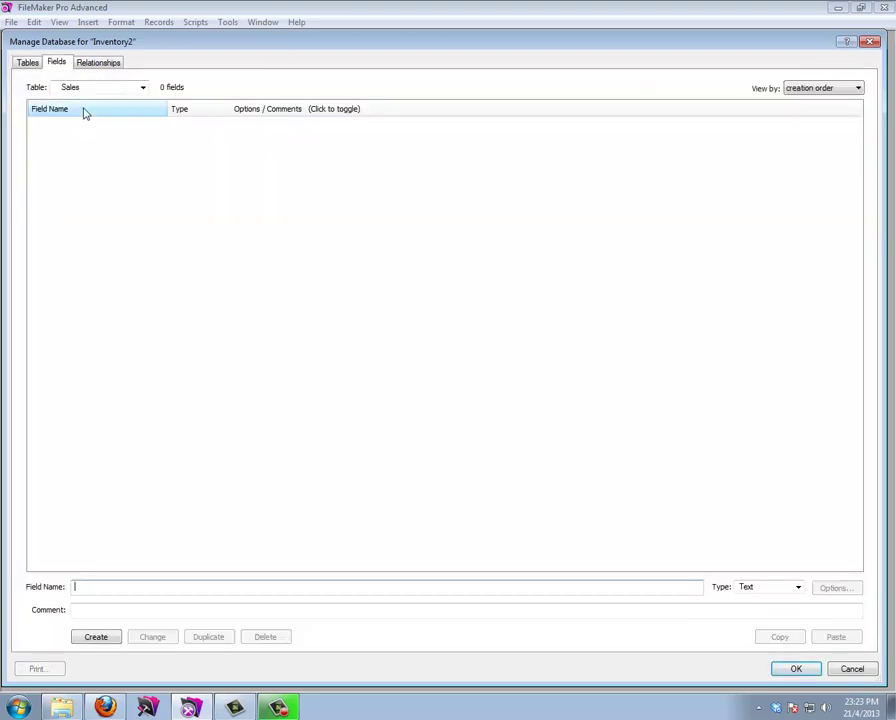
type("Id")
key("Tab")
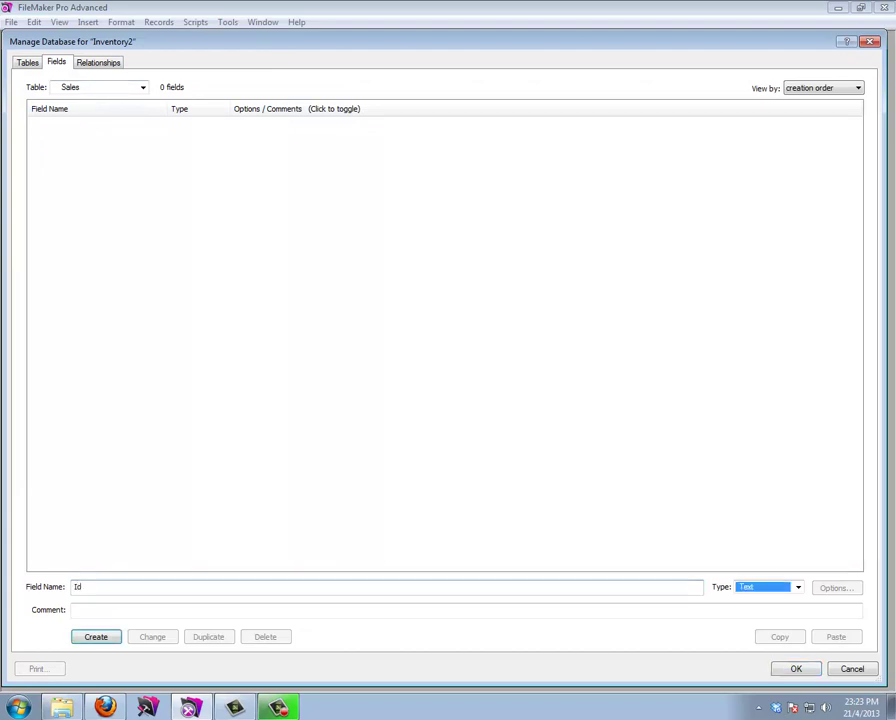
key("n")
key("Return")
double_click(102, 133)
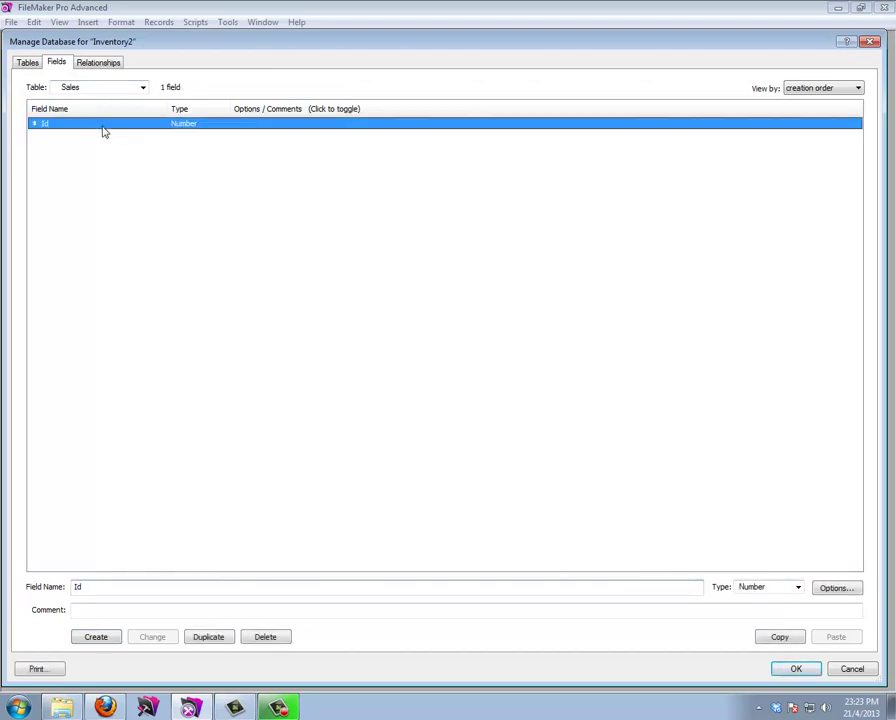
left_click(332, 291)
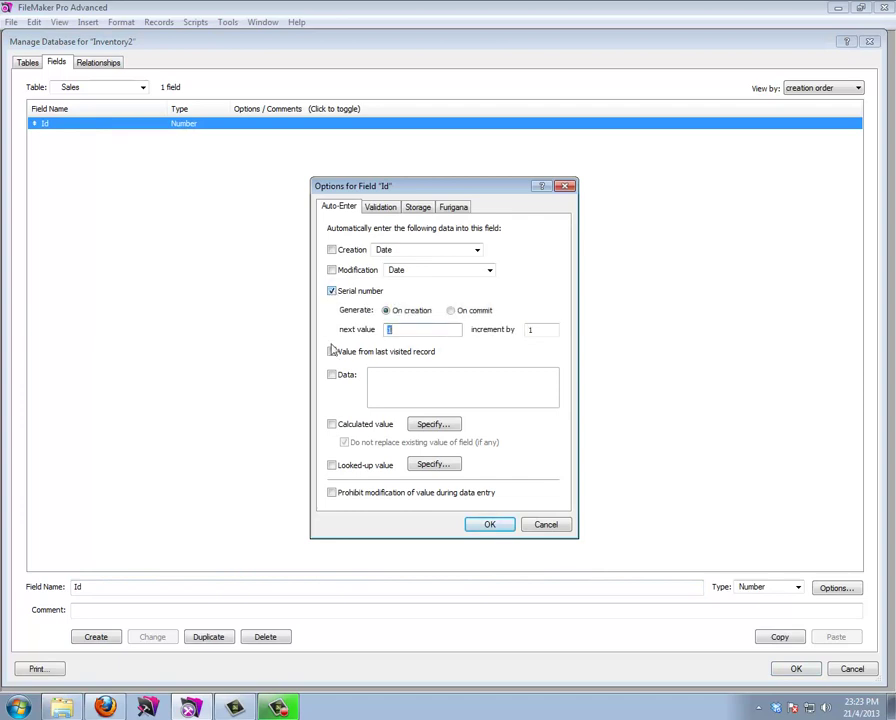
key("Return")
Add a Date field named Date to the Sales table and make it auto-enter the creation date
double_click(74, 586)
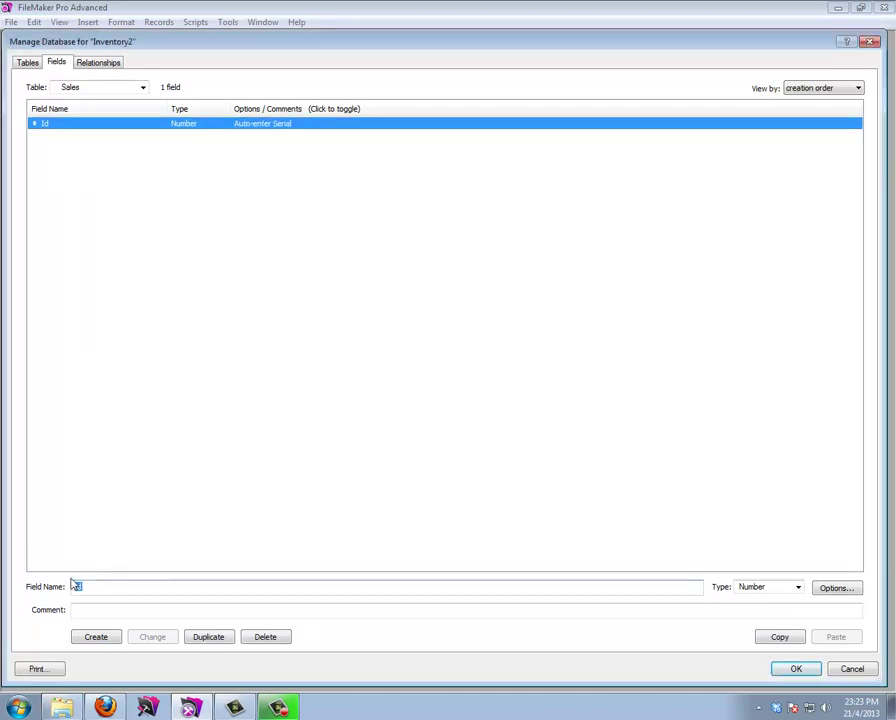
type("Date")
key("Tab")
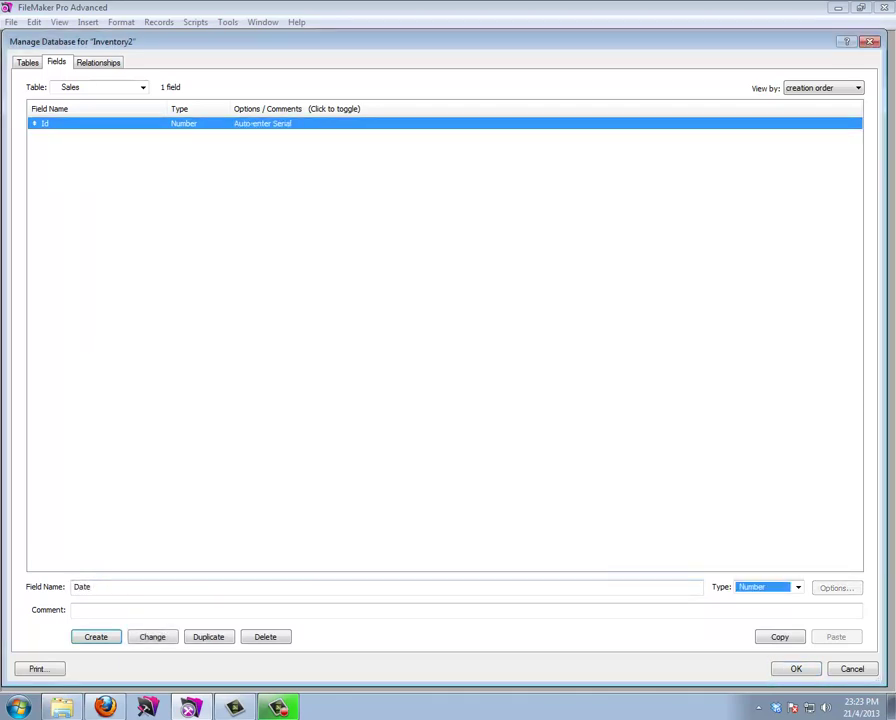
key("Down")
key("Return")
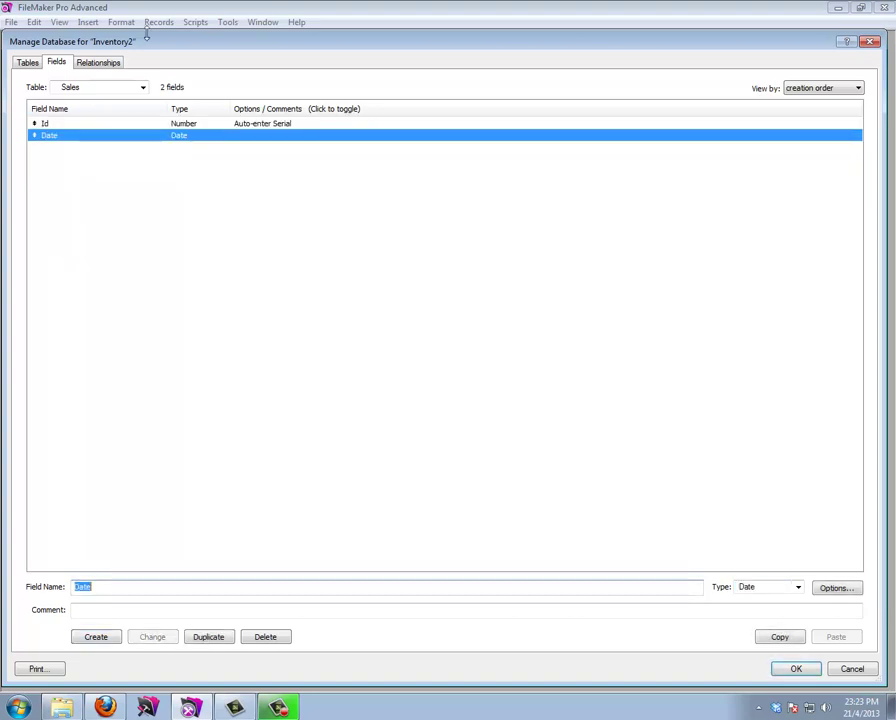
double_click(127, 142)
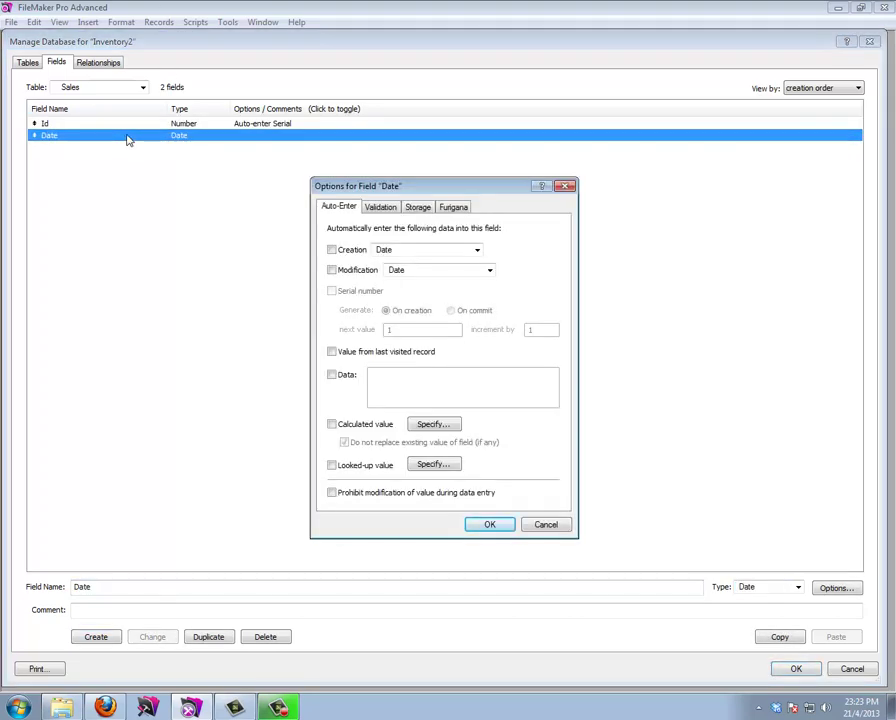
left_click(332, 250)
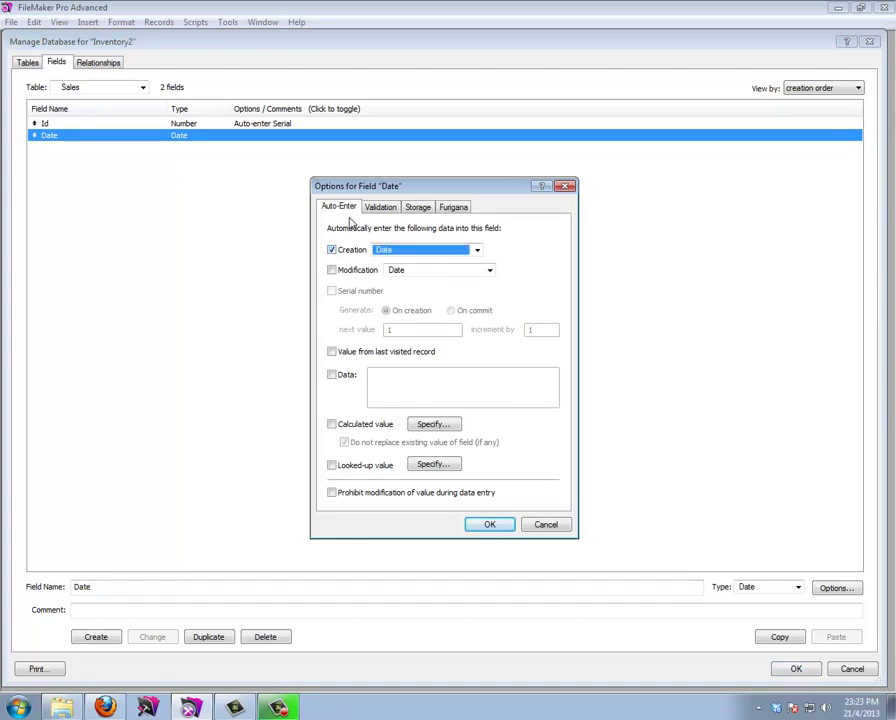
left_click(502, 526)
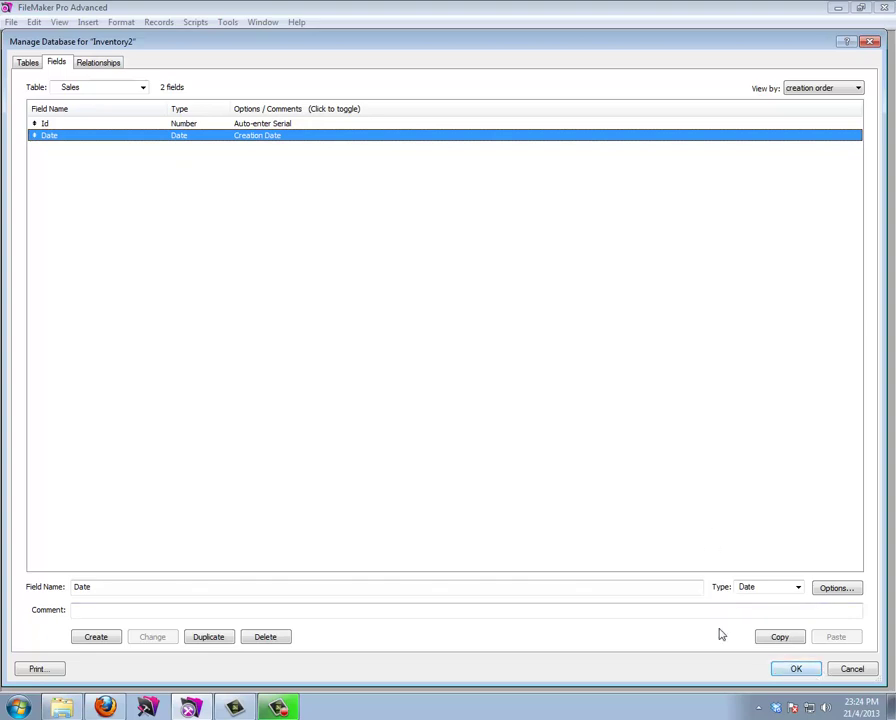
left_click(98, 63)
left_click(57, 63)
left_click(108, 586)
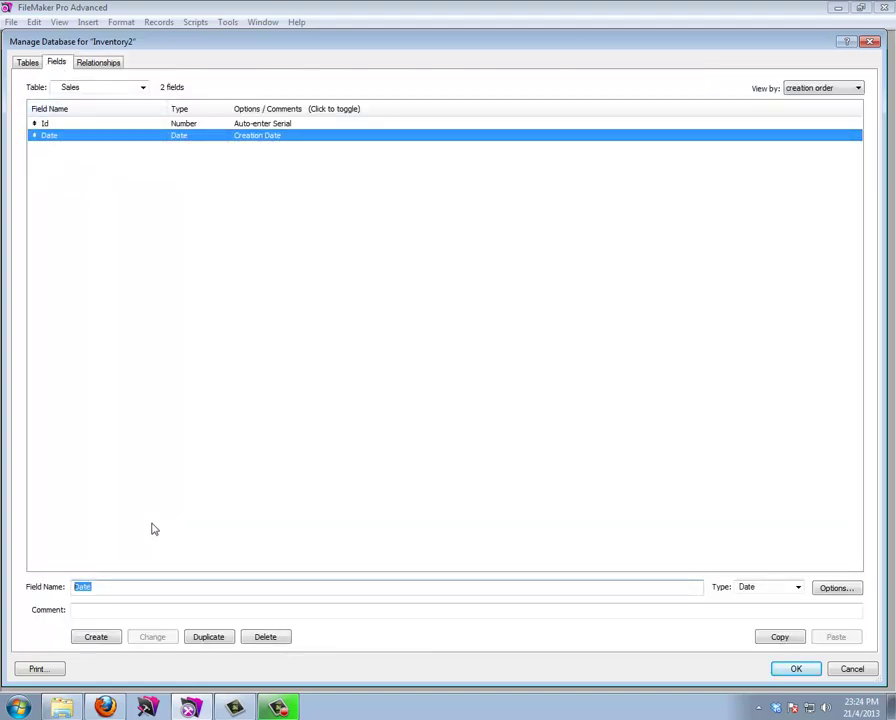
type("Purchases")
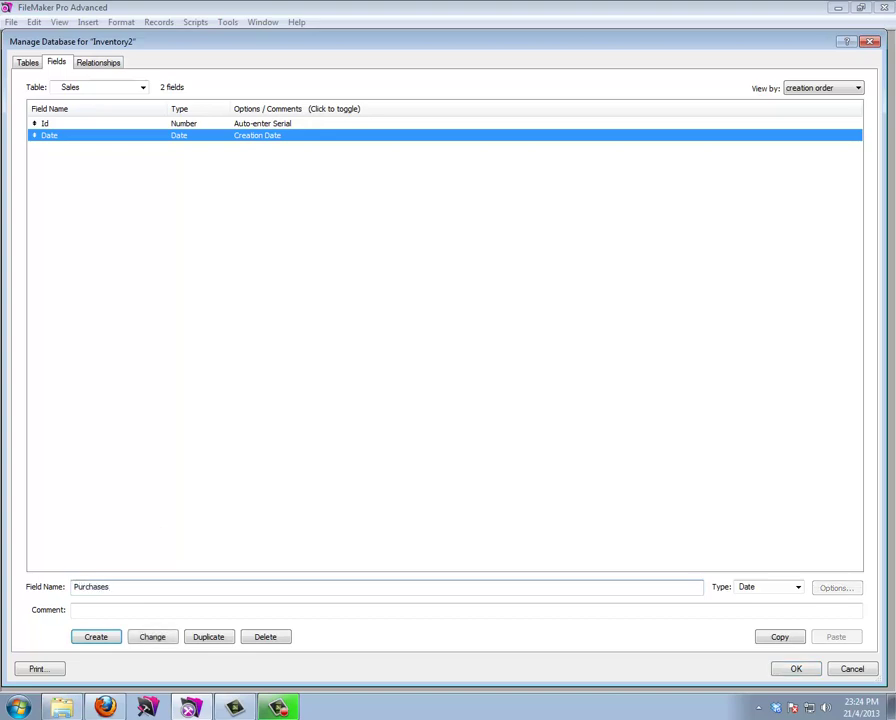
key("Tab")
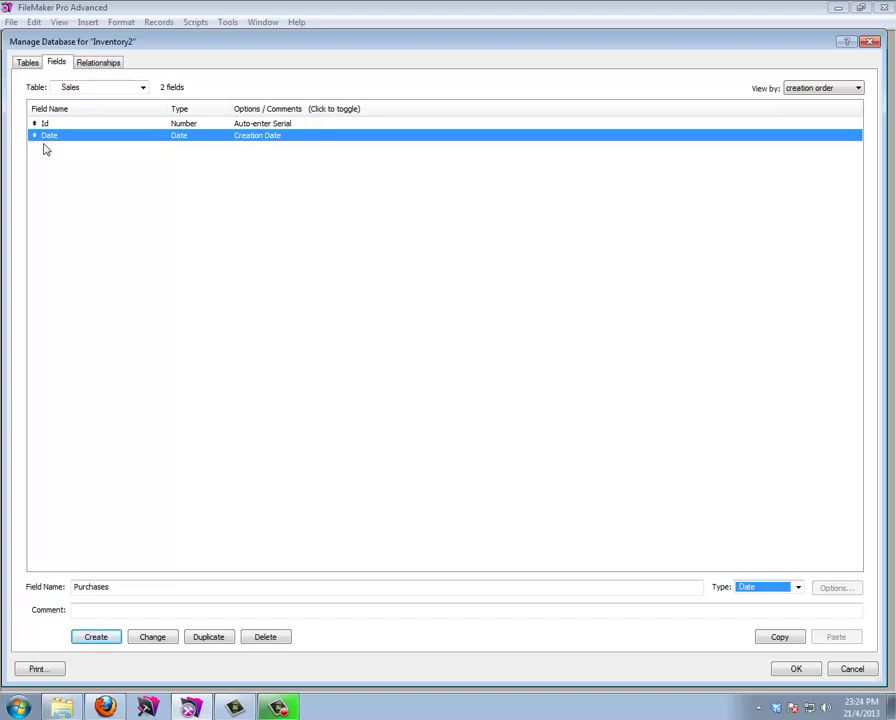
left_click(29, 65)
left_click(402, 386)
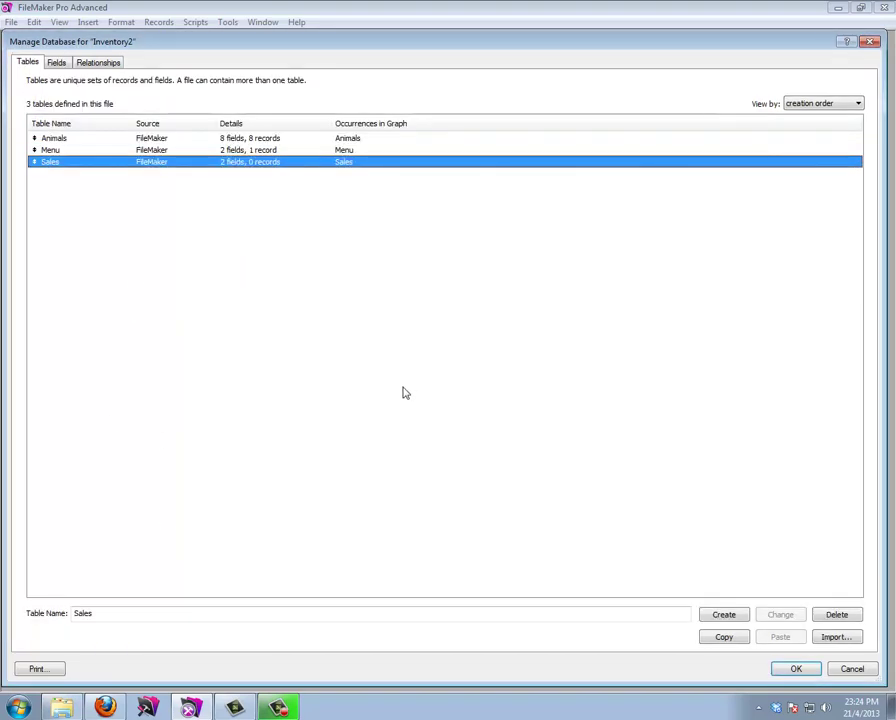
double_click(54, 164)
left_click(31, 64)
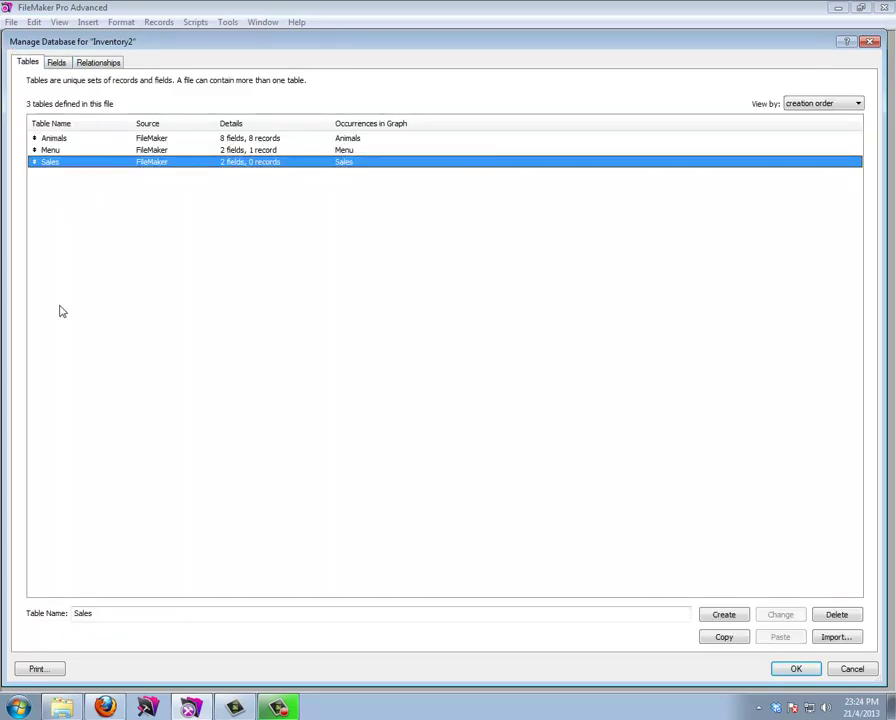
Create a table named Purchases in the Inventory2 database
left_click_drag(88, 616, 46, 621)
type("Purchas")
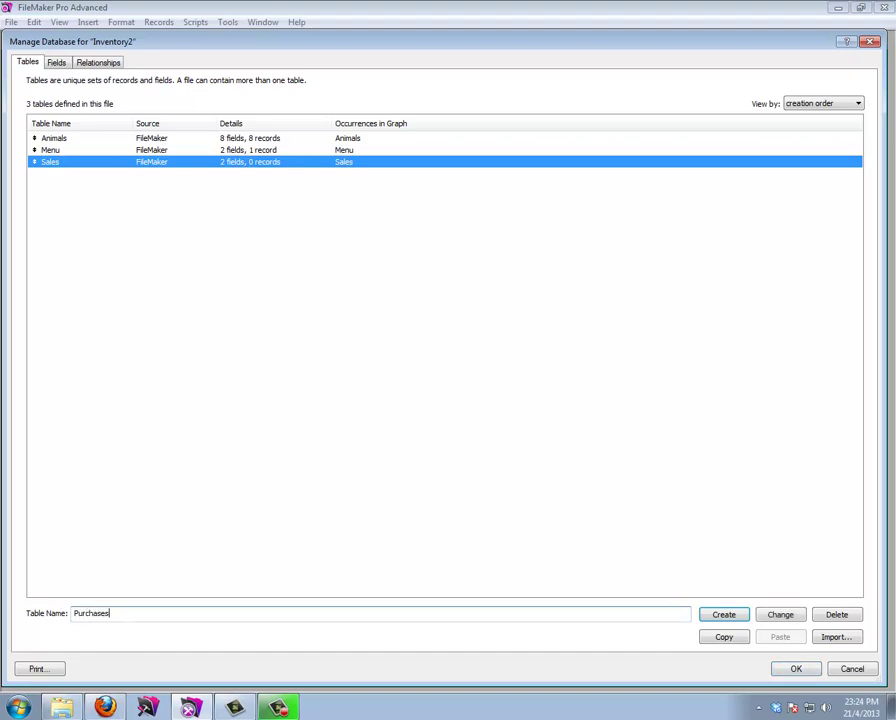
key("Return")
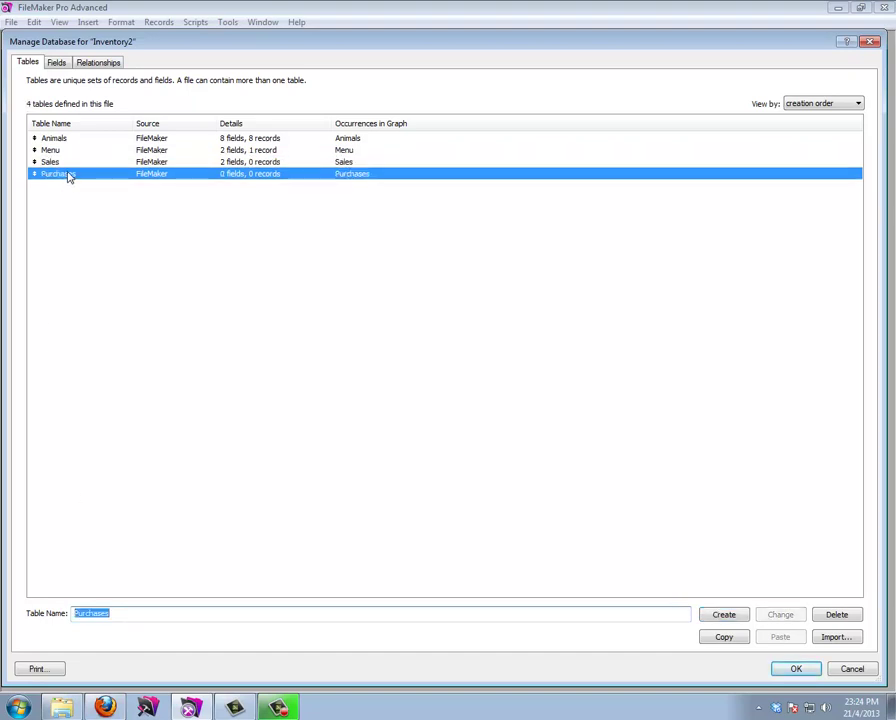
Add a Number field named Id to the Purchases table and make it auto-enter a serial number on creation
double_click(70, 175)
type("Id")
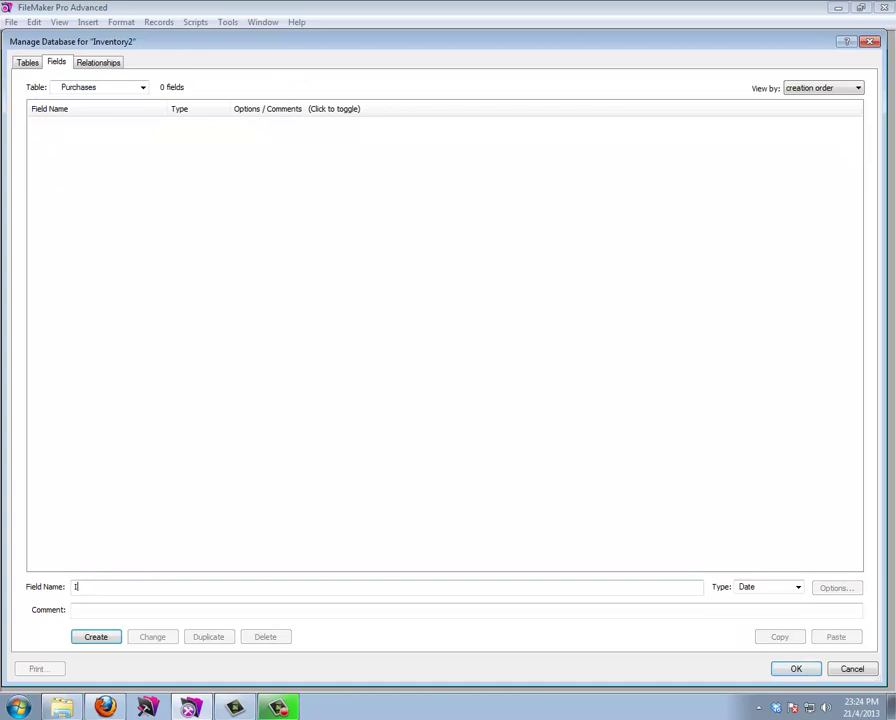
key("Tab")
key("n")
key("Return")
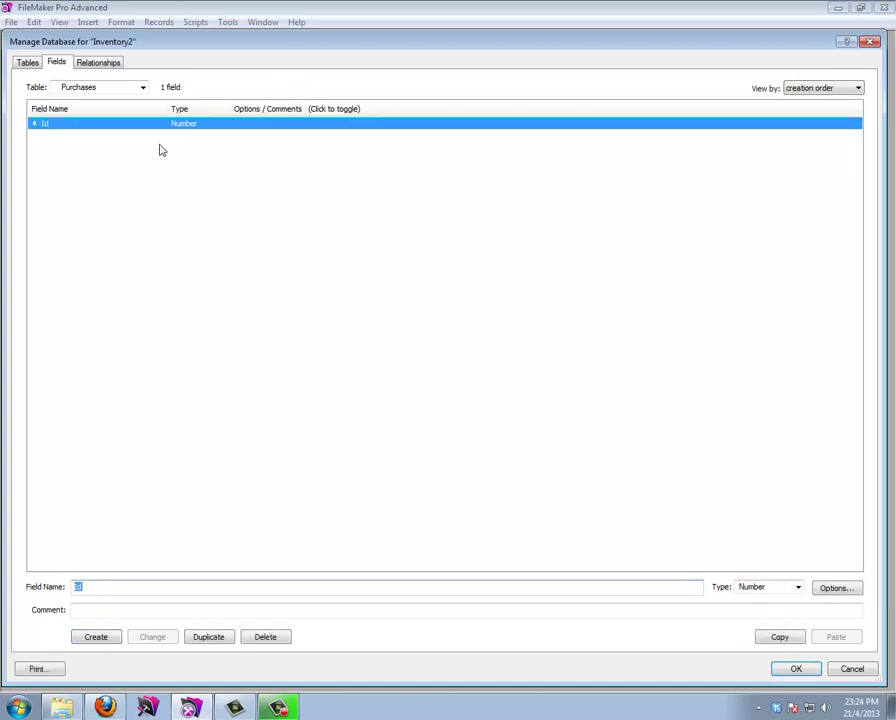
double_click(138, 128)
left_click(333, 291)
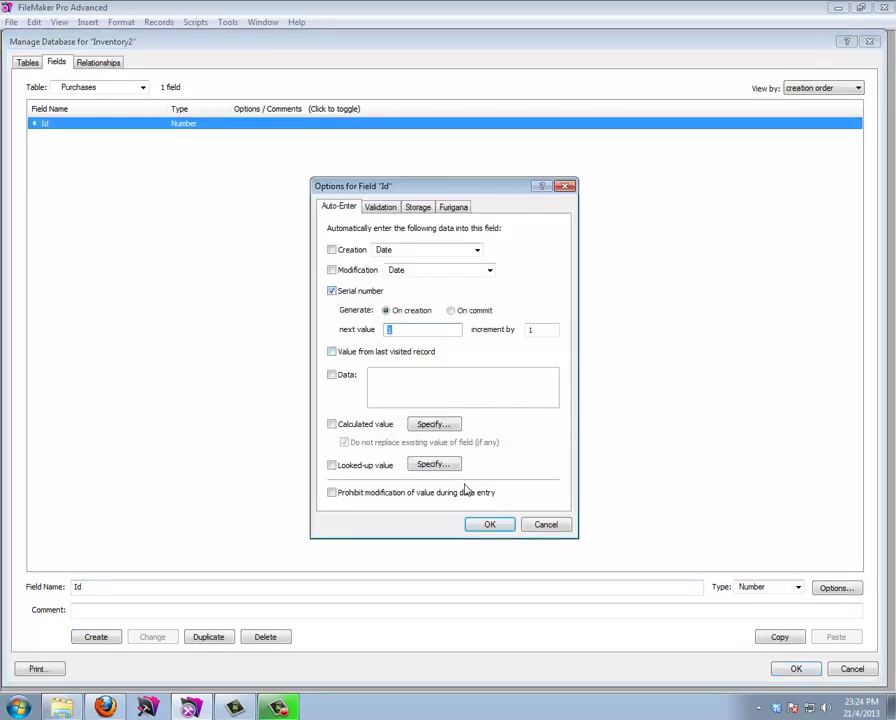
left_click(478, 525)
Add a Date field named Date to the Purchases table and make it auto-enter the creation date
double_click(78, 587)
type("Date")
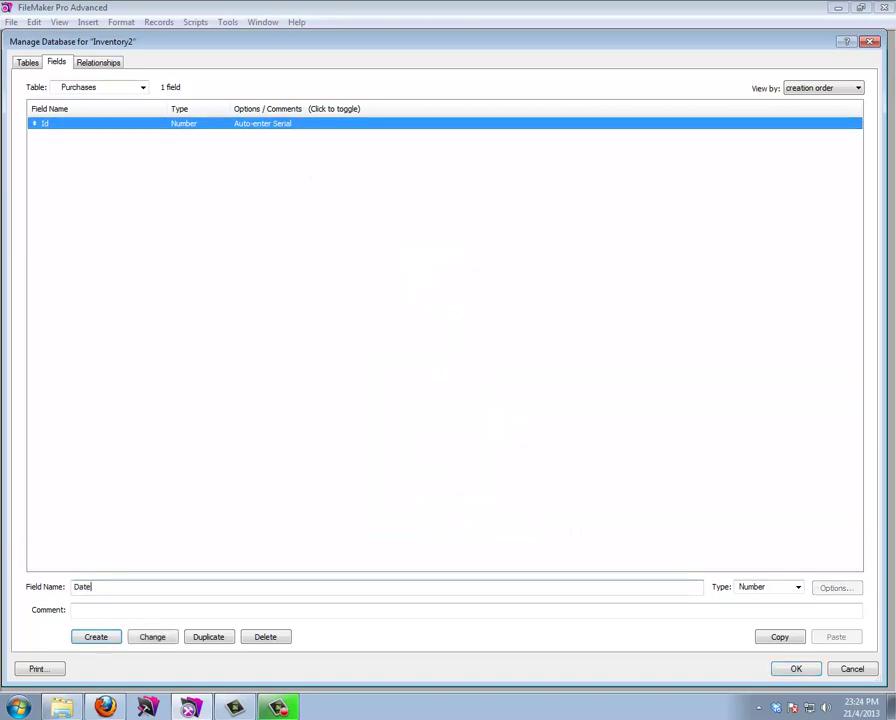
key("Tab")
key("d")
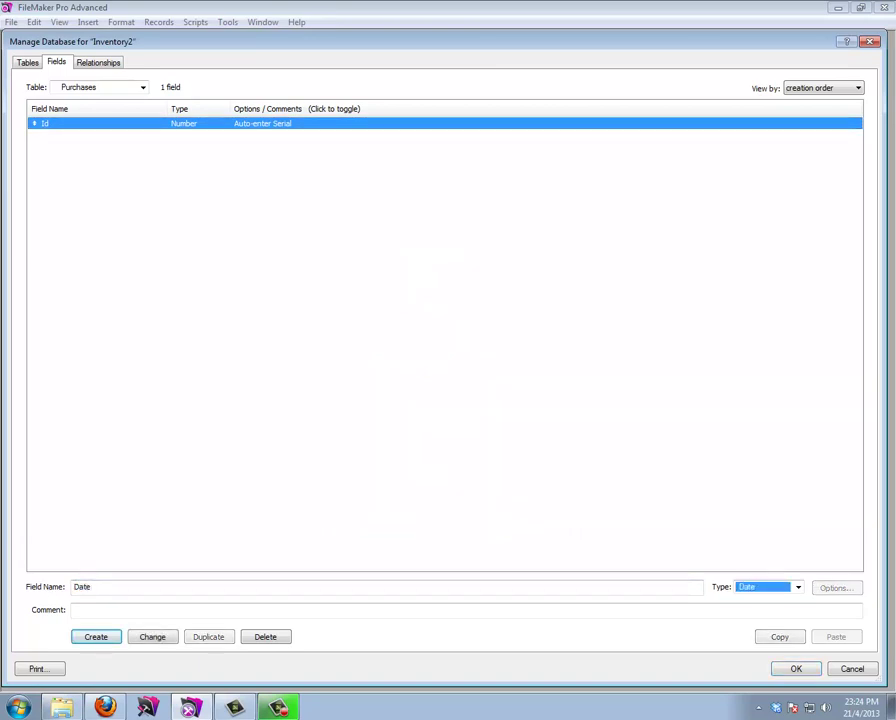
key("Return")
double_click(143, 139)
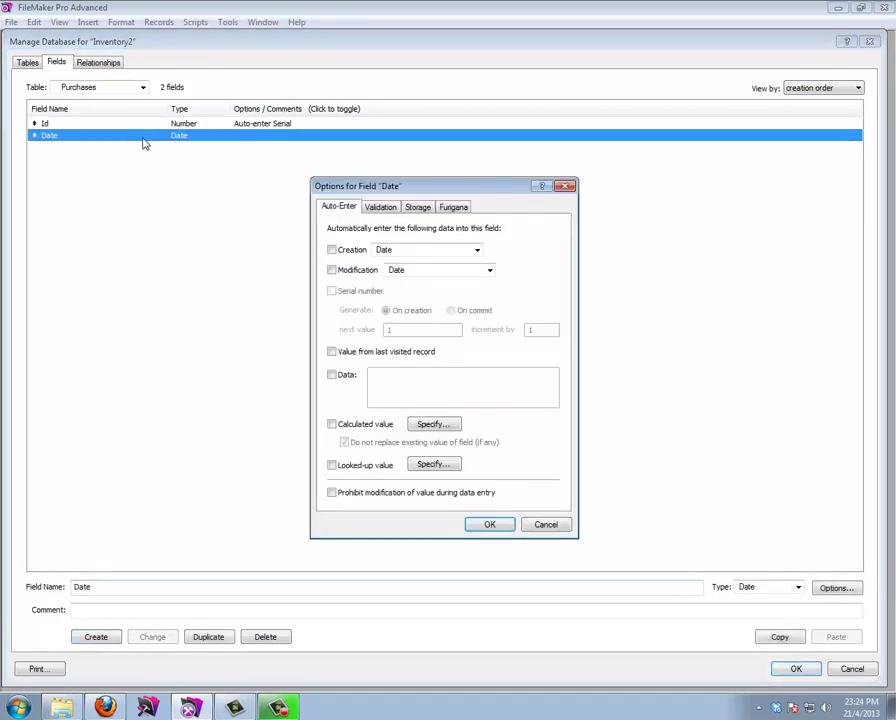
left_click(332, 250)
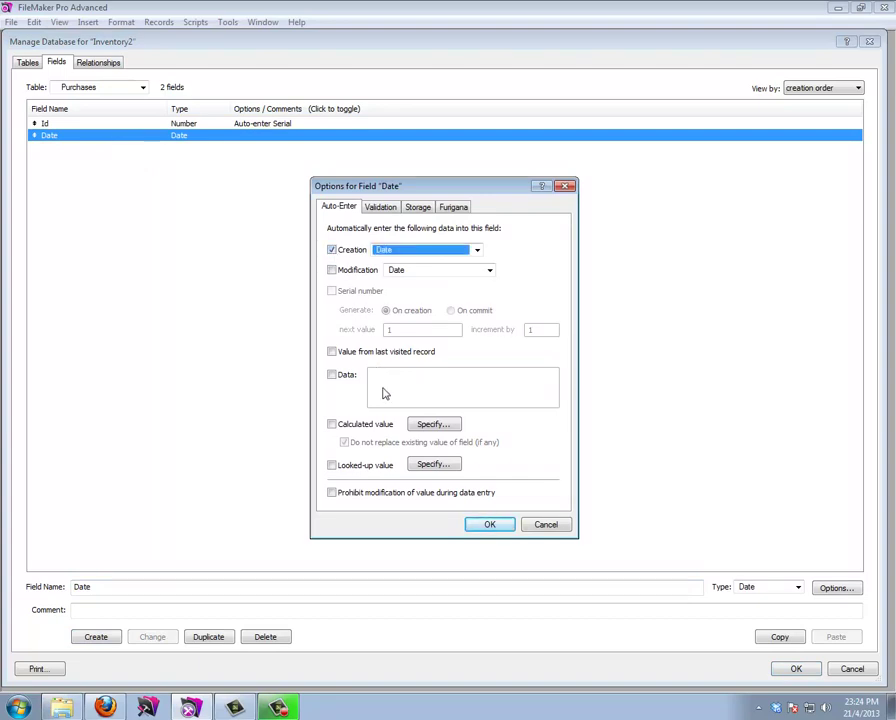
left_click(490, 524)
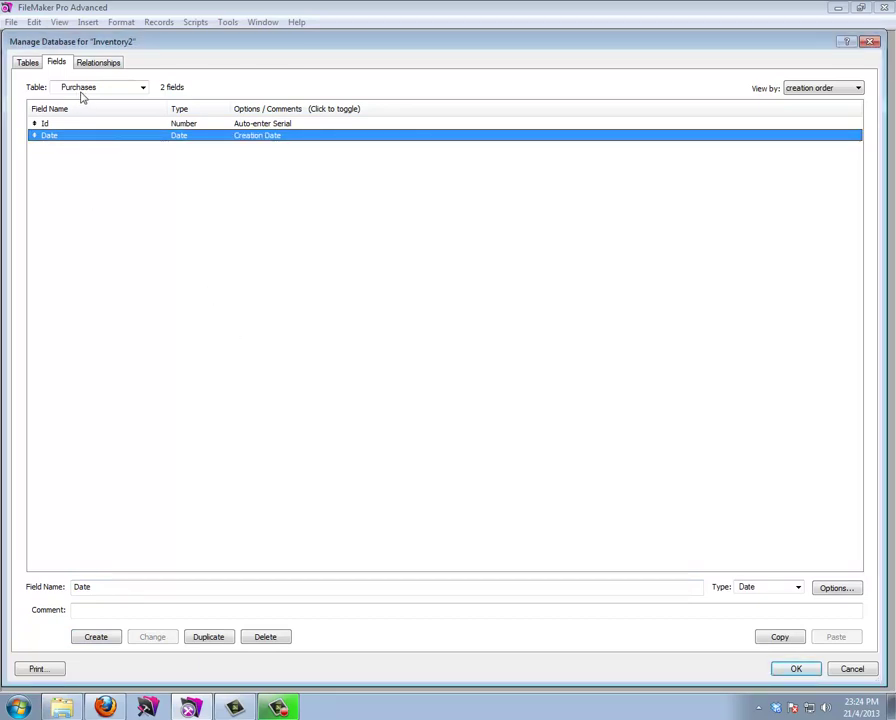
Rearrange the relationships graph with Sales beside Animals, Purchases in the same row after a gap, and Menu set apart at the far end
left_click(92, 63)
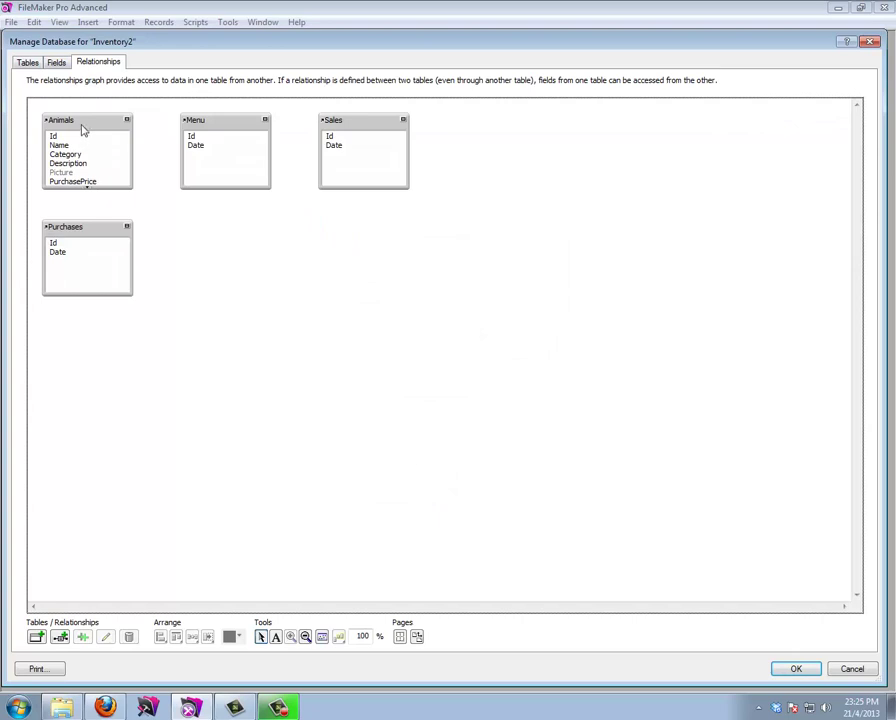
left_click_drag(220, 118, 778, 133)
left_click_drag(58, 237, 538, 156)
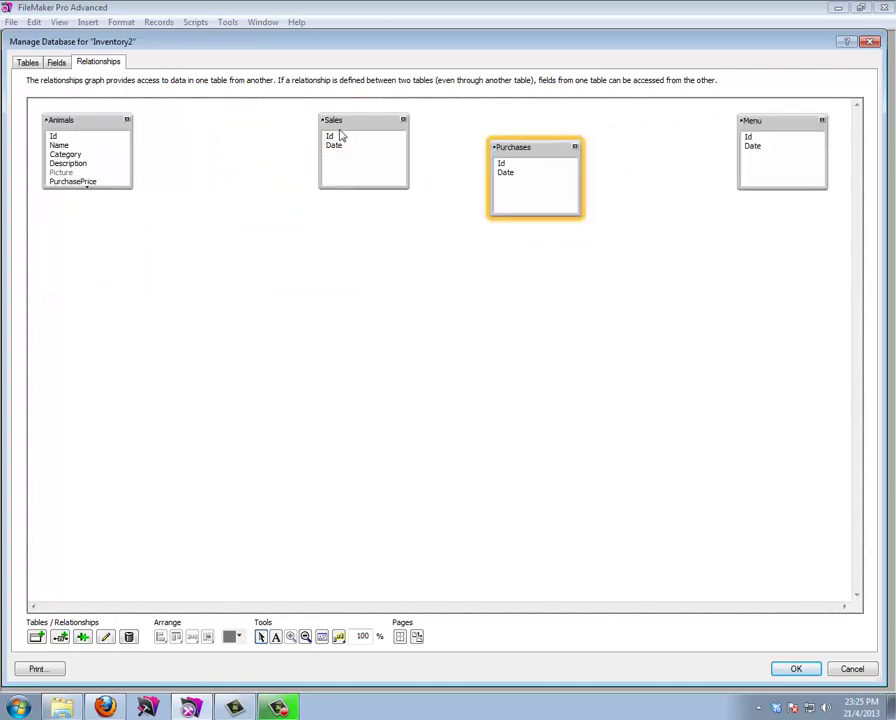
left_click_drag(340, 134, 230, 124)
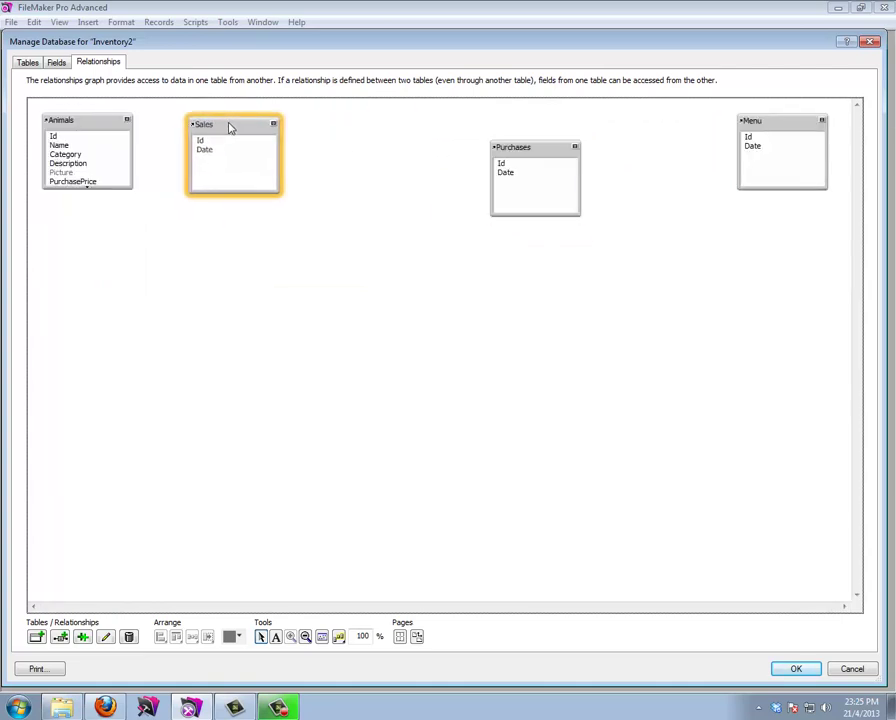
left_click(505, 147)
left_click_drag(505, 147, 464, 132)
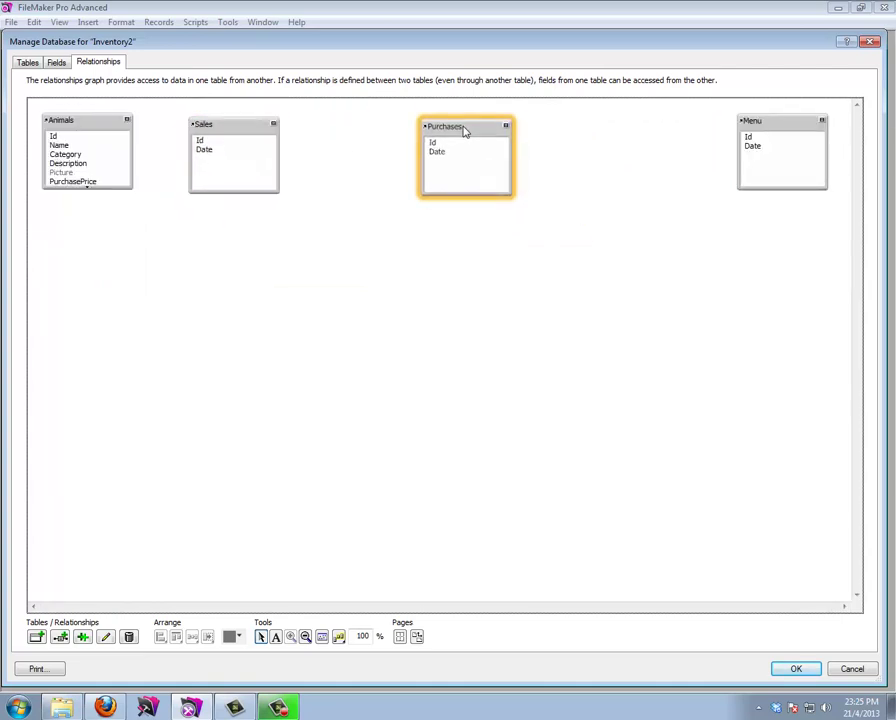
Create a table named Balance in the Inventory2 database
left_click(27, 63)
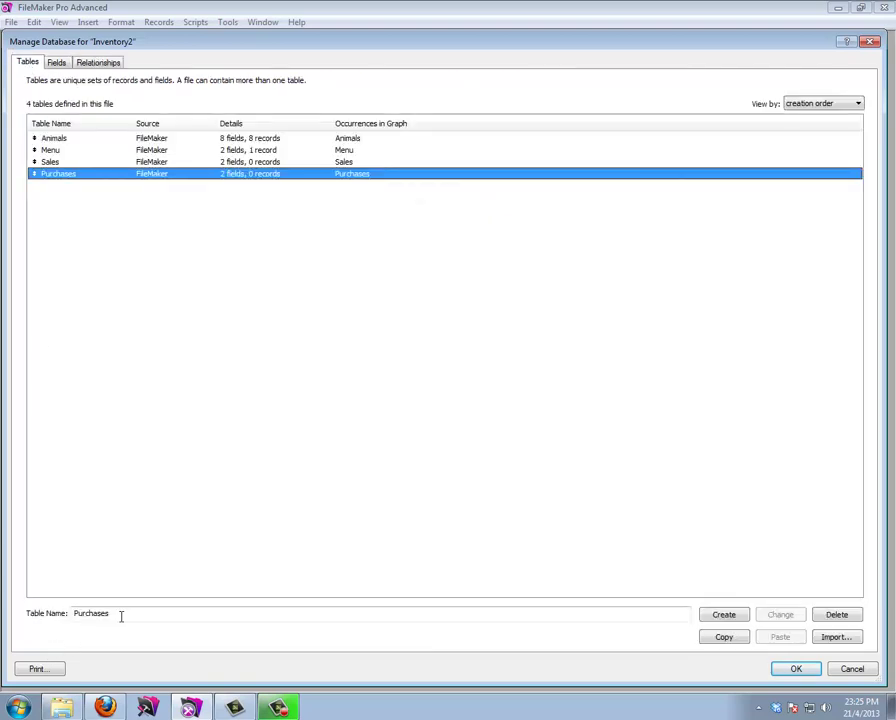
double_click(121, 616)
type("Balance")
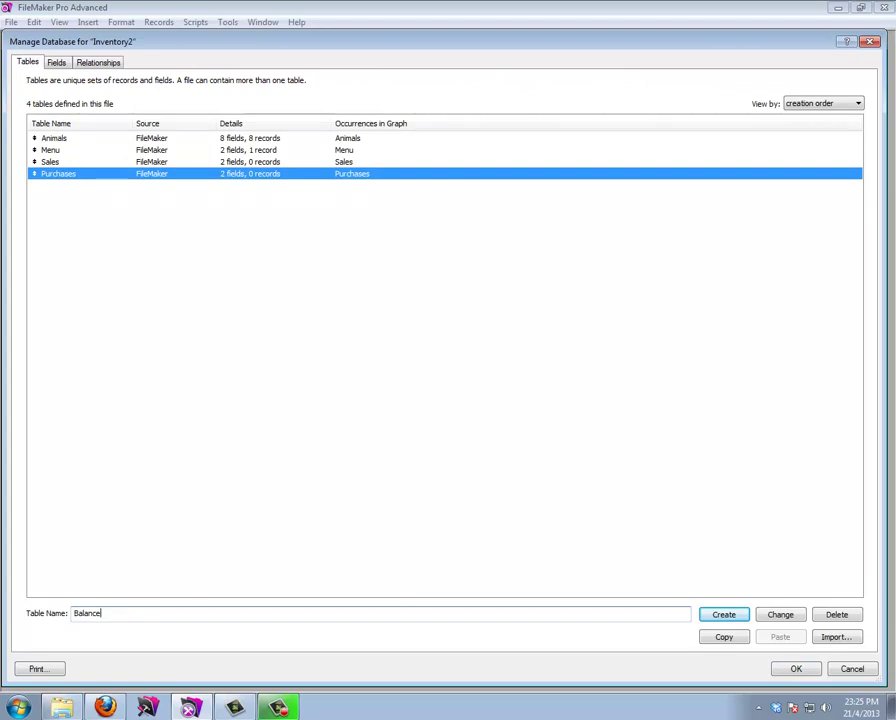
key("Return")
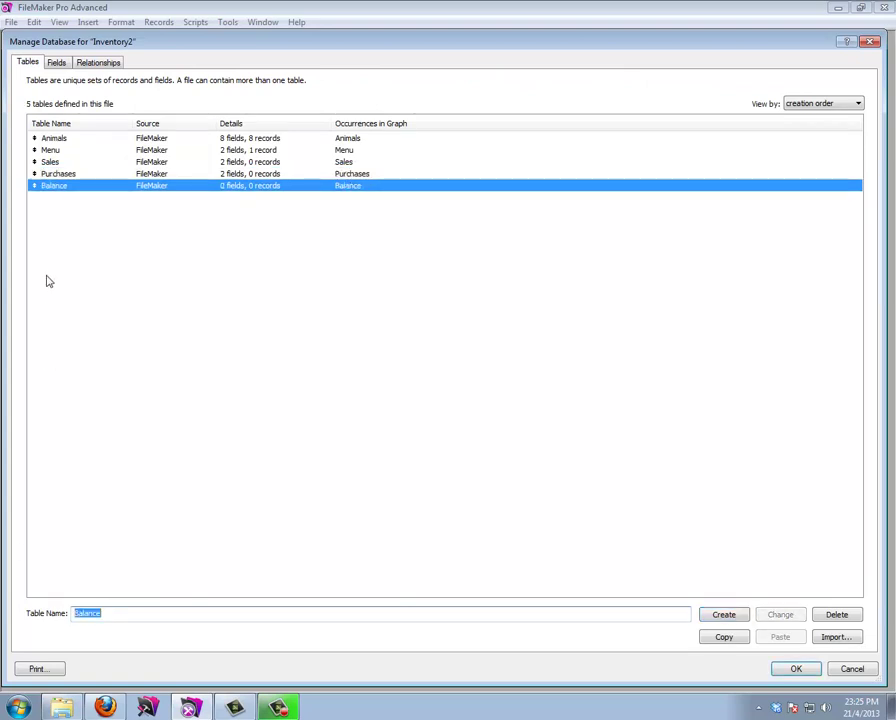
Add a Number field named Id to the Balance table and make it auto-enter a serial number on creation
double_click(97, 188)
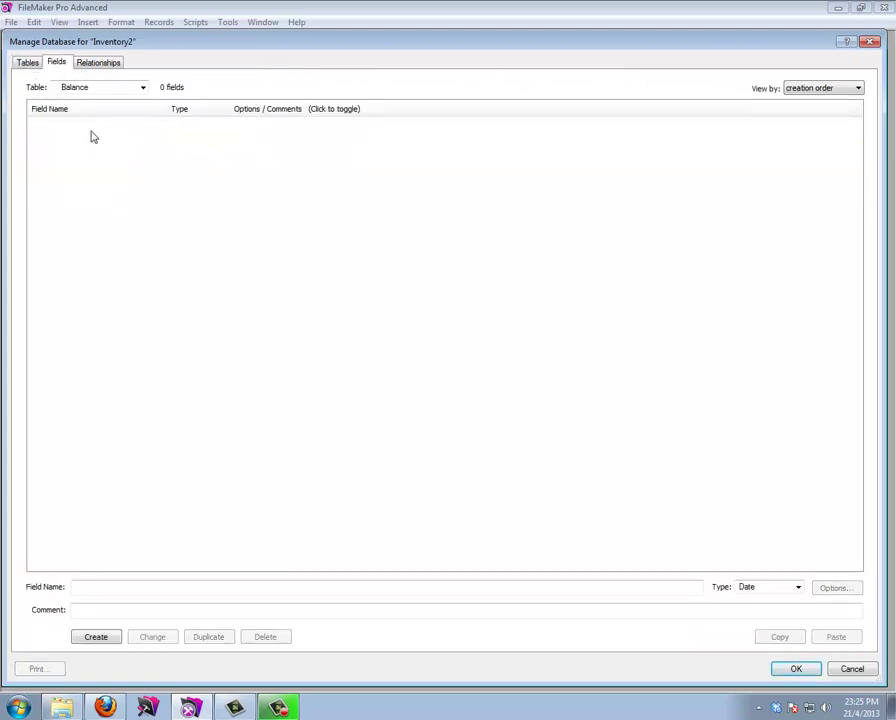
left_click(104, 584)
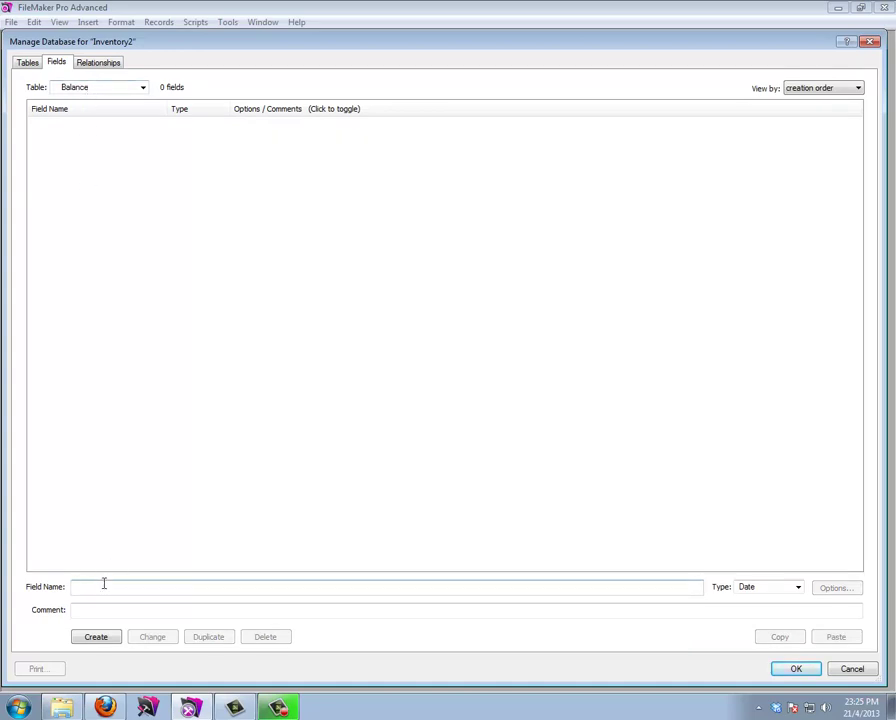
type("Id")
key("ctrl+n")
key("Return")
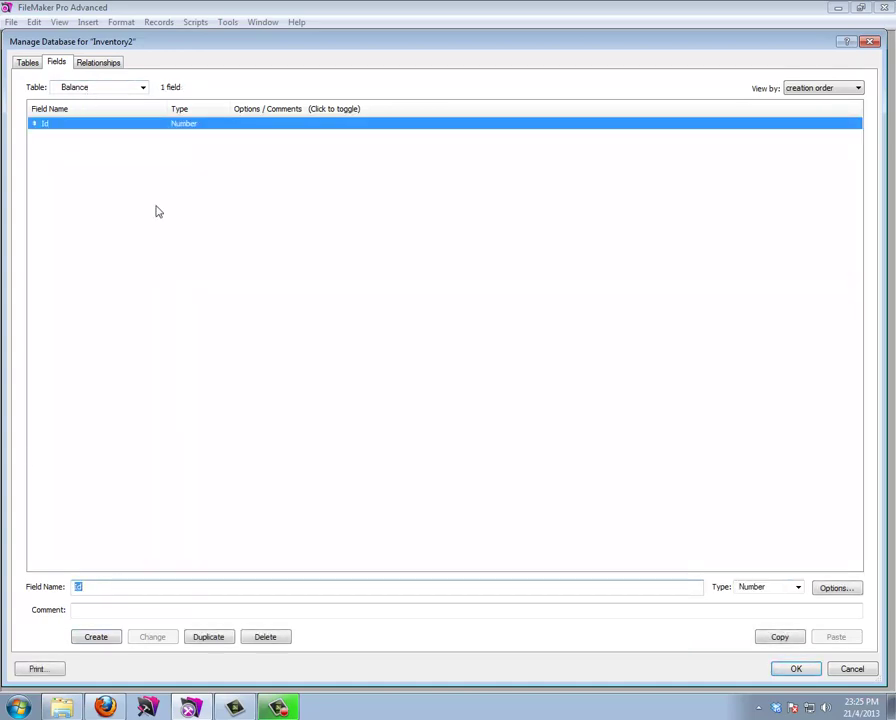
double_click(117, 125)
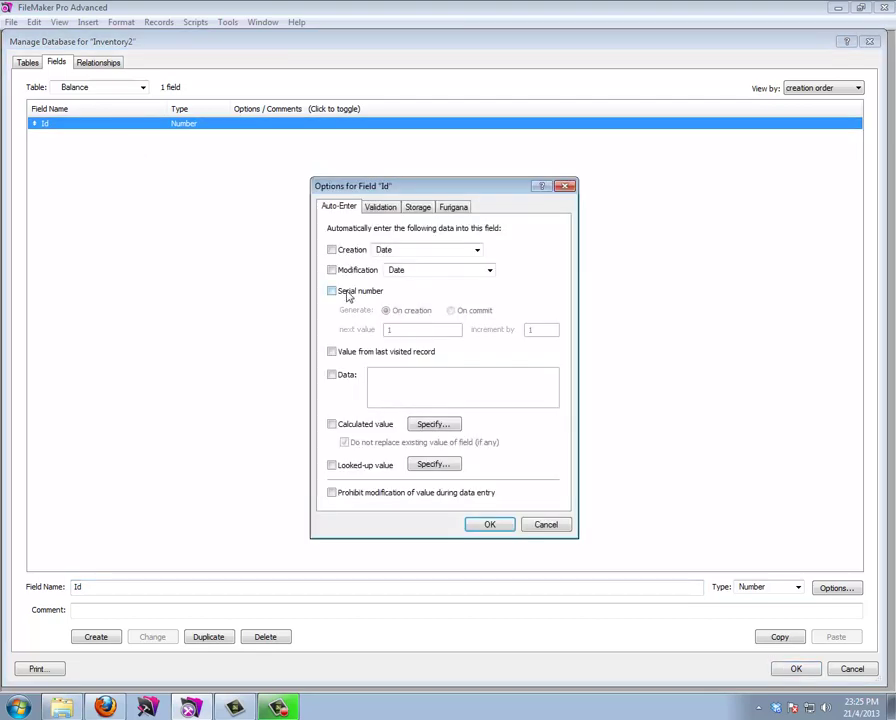
left_click(334, 291)
left_click(490, 525)
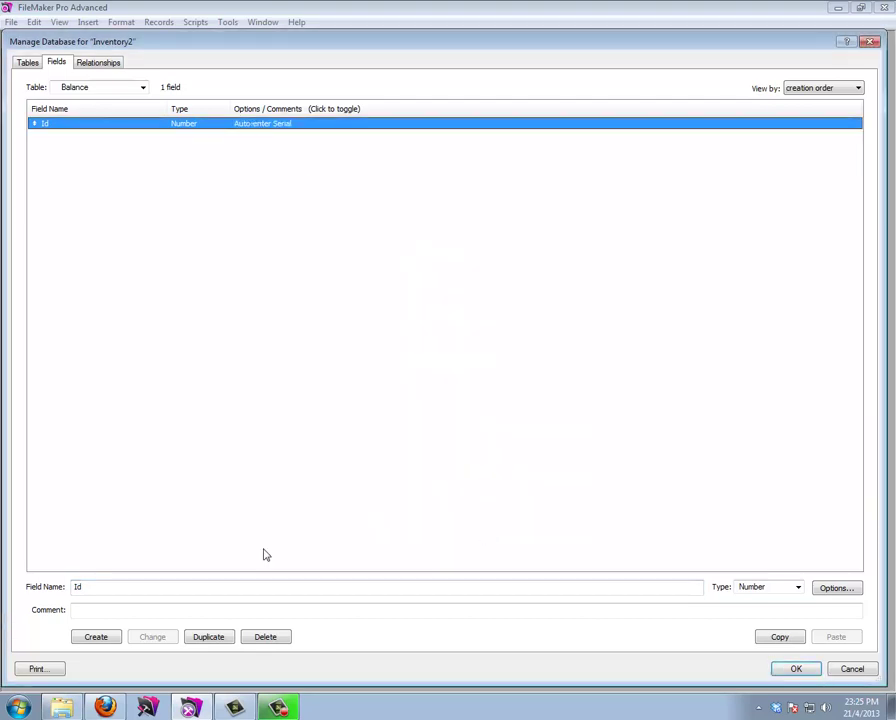
Add a Number field named SalesIdFk to the Balance table
double_click(132, 586)
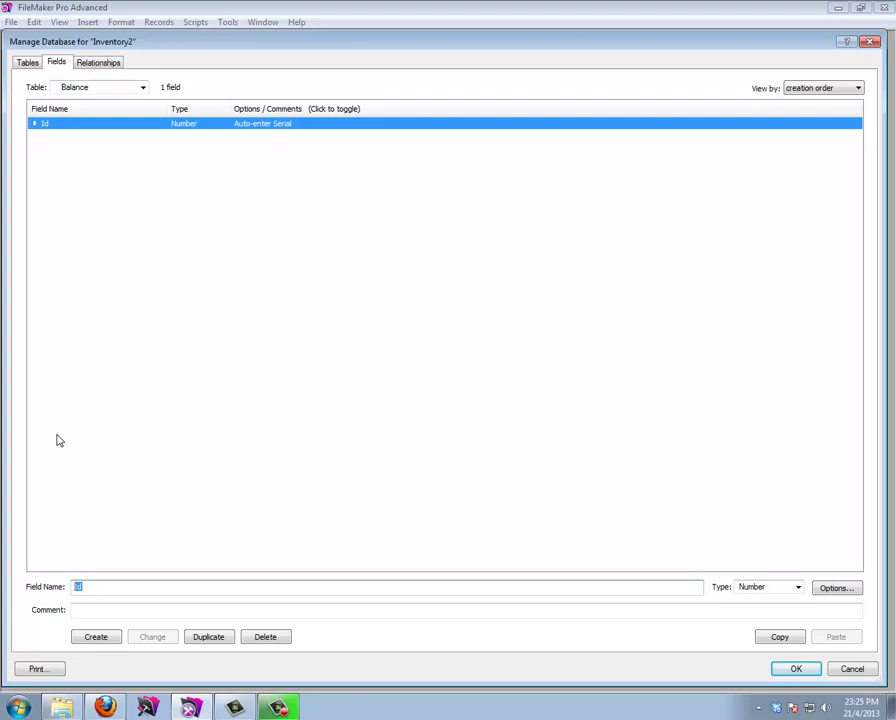
type("SalesIdFk")
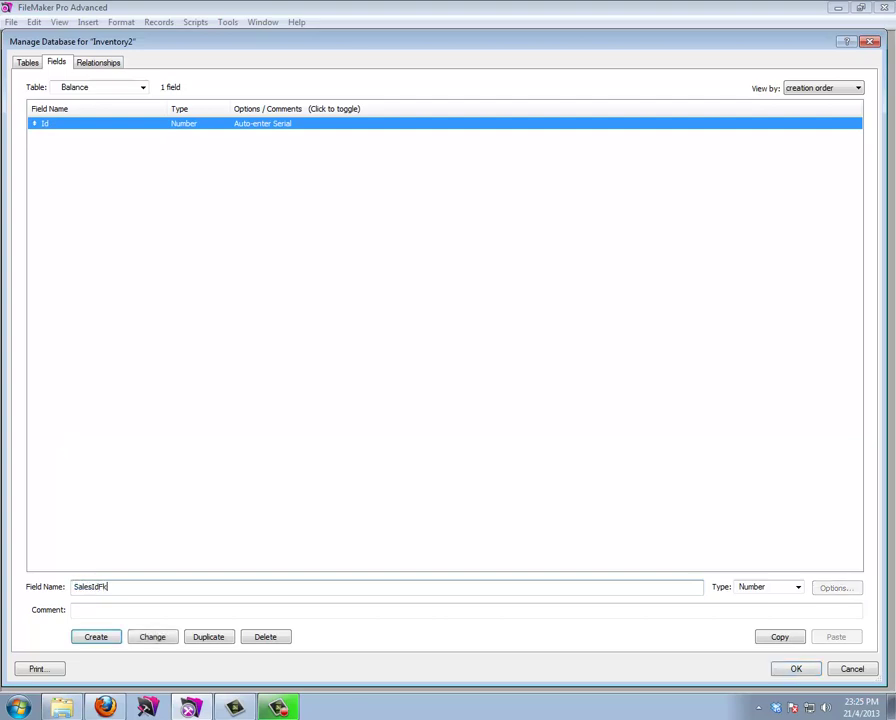
key("Tab")
key("Return")
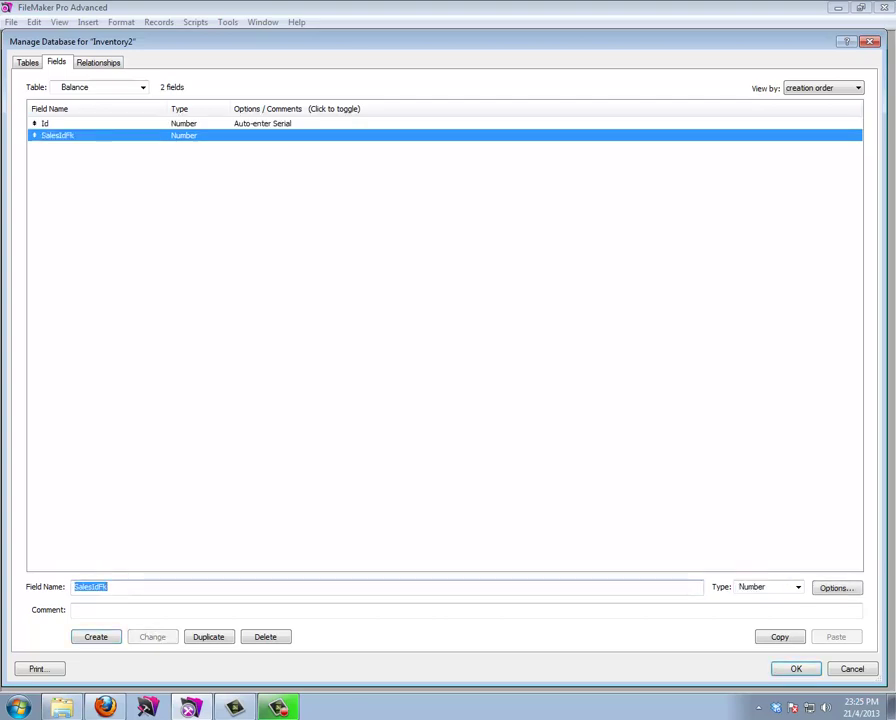
Add a Number field named PurchasesIdFk to the Balance table
type("PurchasesIdf")
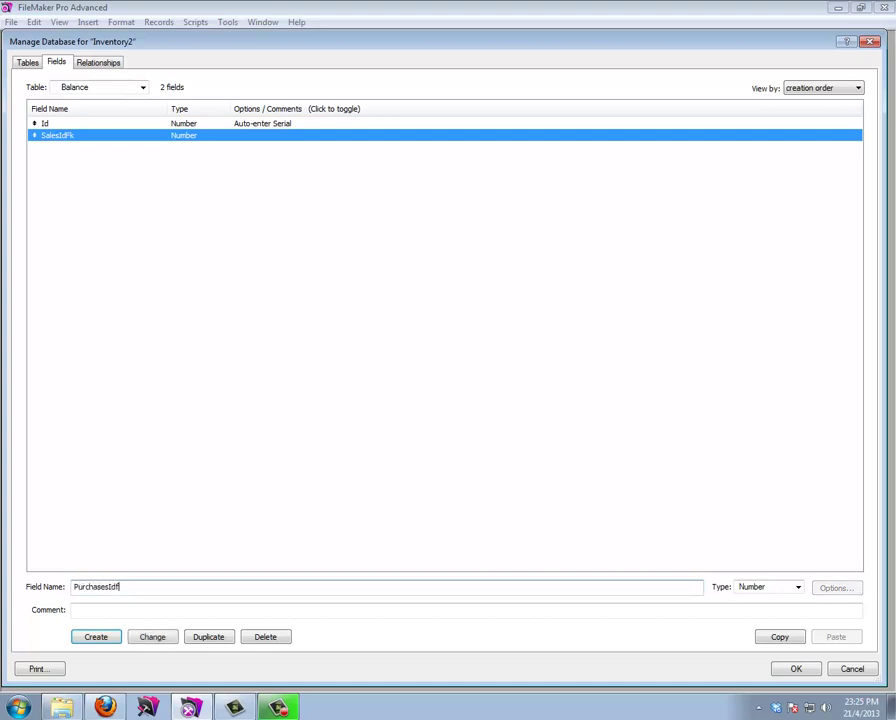
key("BackSpace")
type("F")
key("BackSpace")
type("Fk")
key("Return")
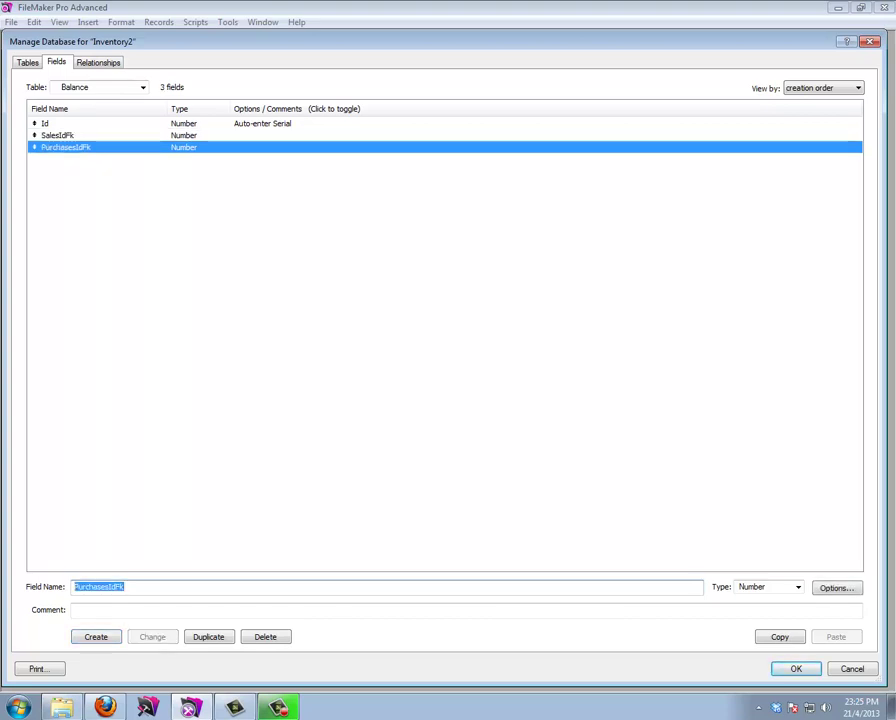
Add a Number field named AnimalIdFk to the Balance table
type("Animals")
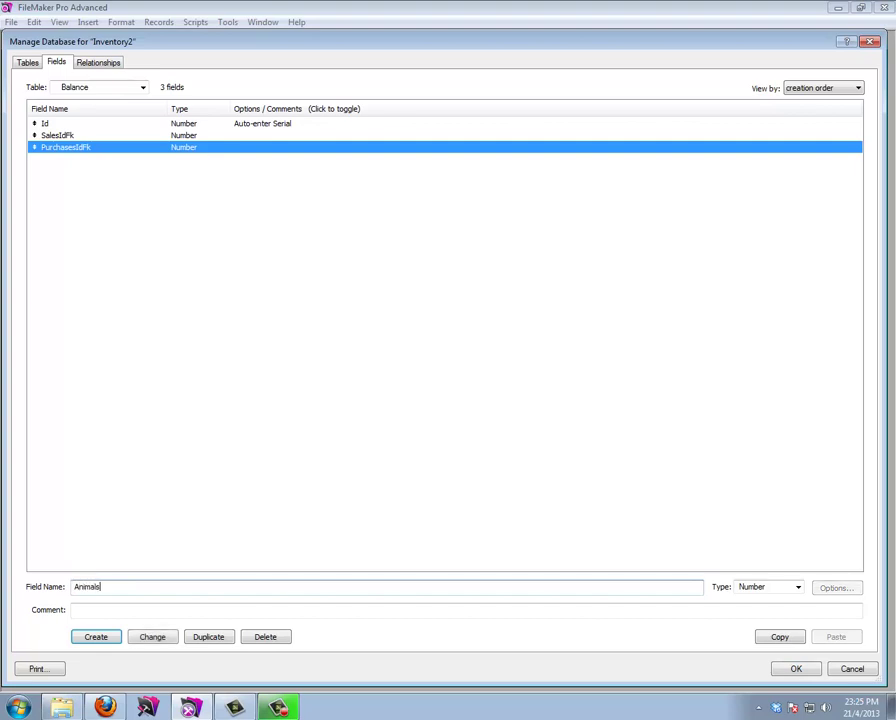
key("BackSpace")
type("IdFk")
key("Tab")
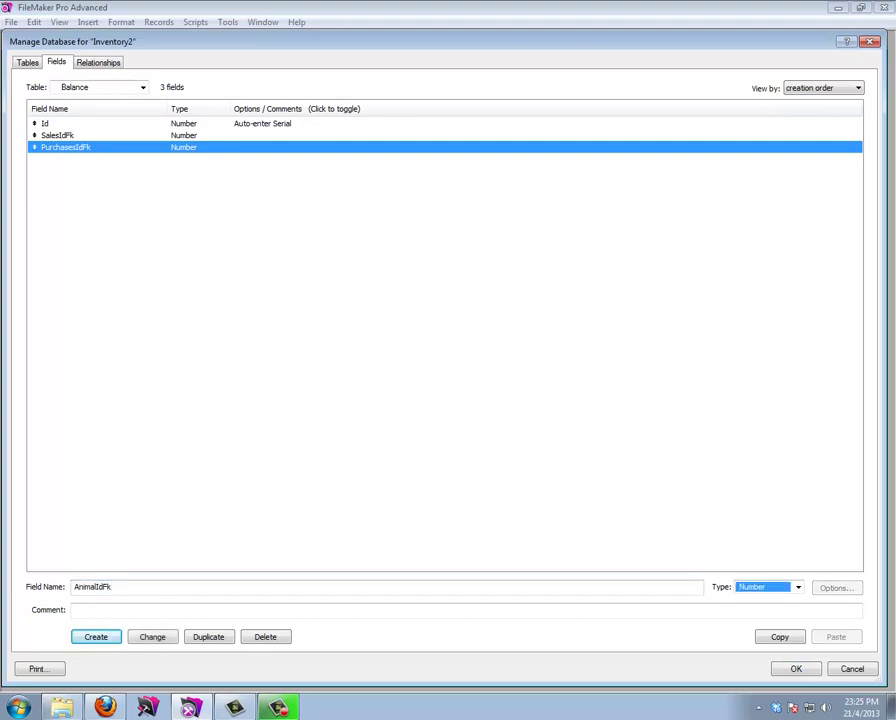
key("Return")
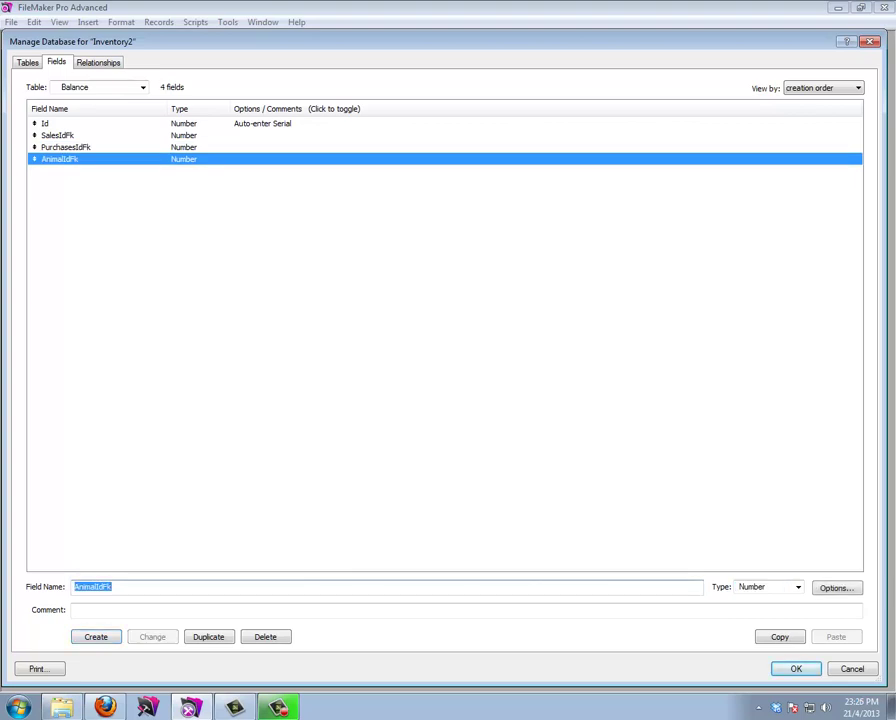
Add a Number field named AmountSold to the Balance table
type("Amount")
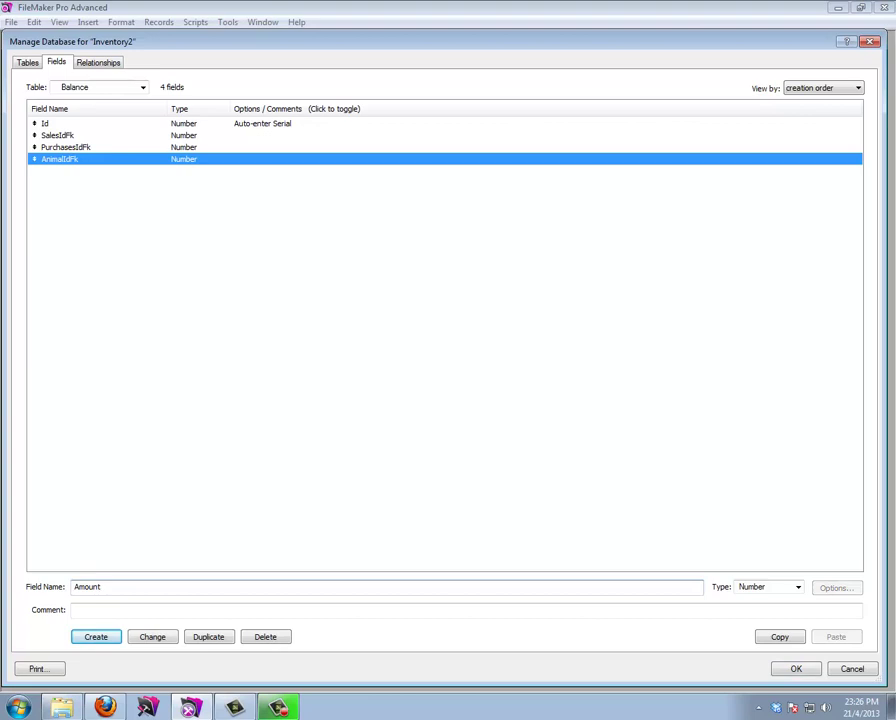
type("Sold")
key("Tab")
key("Return")
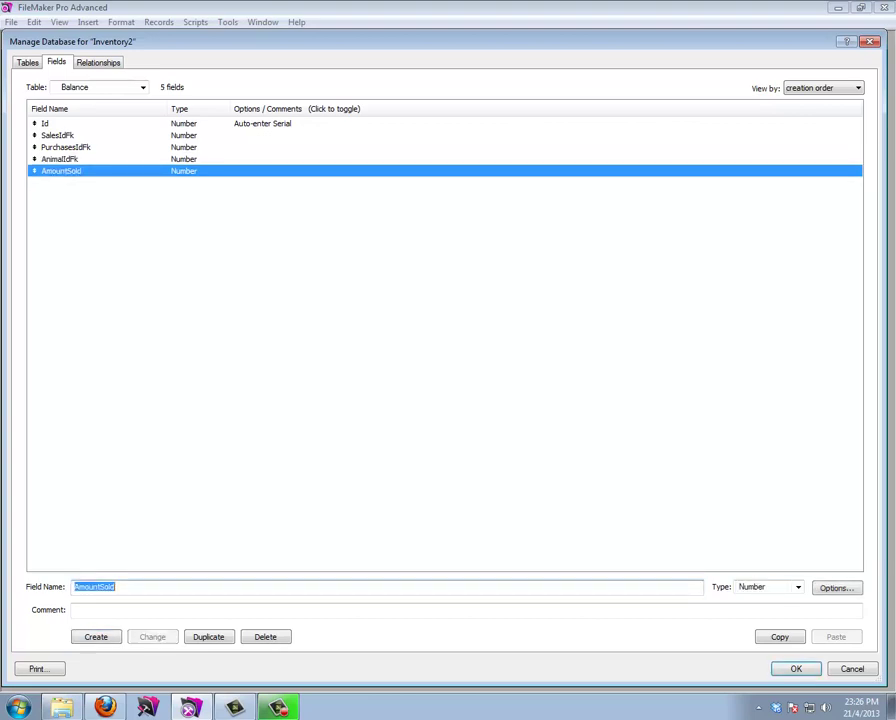
Add a Number field named AmountPurchased to the Balance table
key("End")
key("BackSpace")
key("BackSpace")
key("BackSpace")
key("BackSpace")
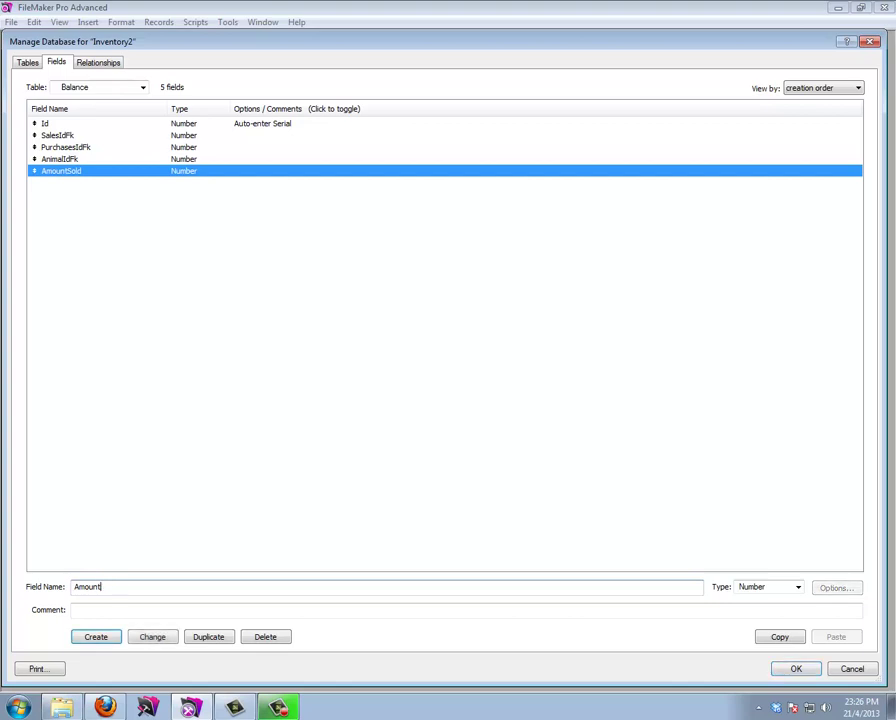
type("Purchased")
key("Return")
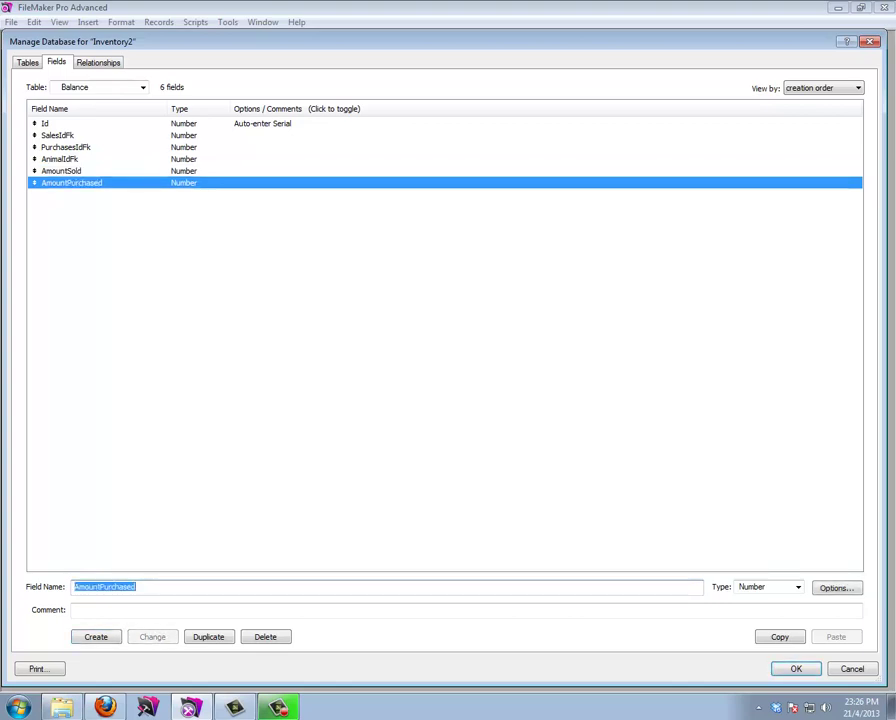
Add a Number field named PriceLookup to the Balance table
key("End")
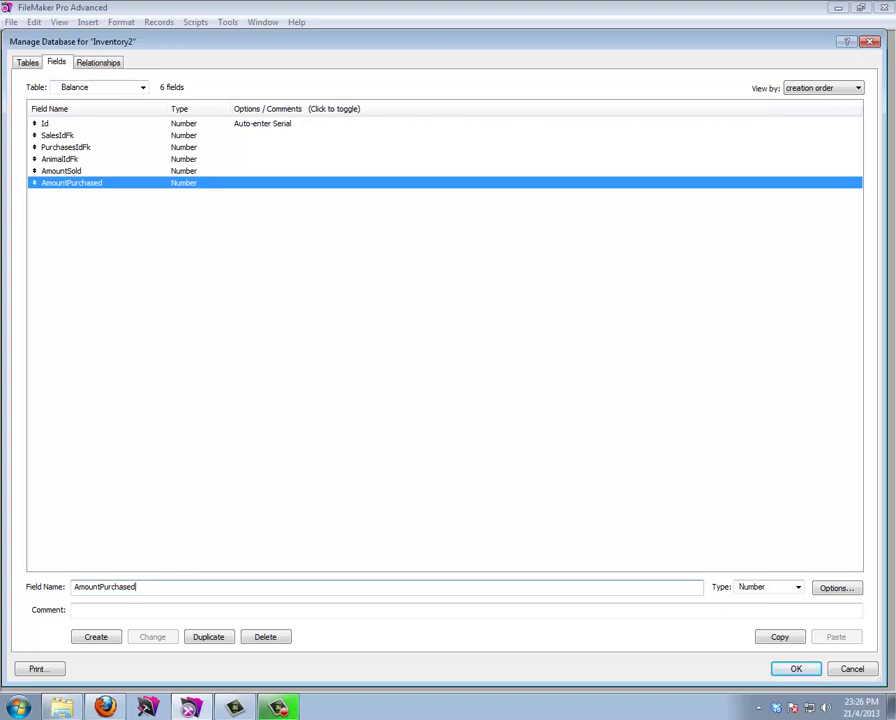
key("ctrl+a")
type("Pri")
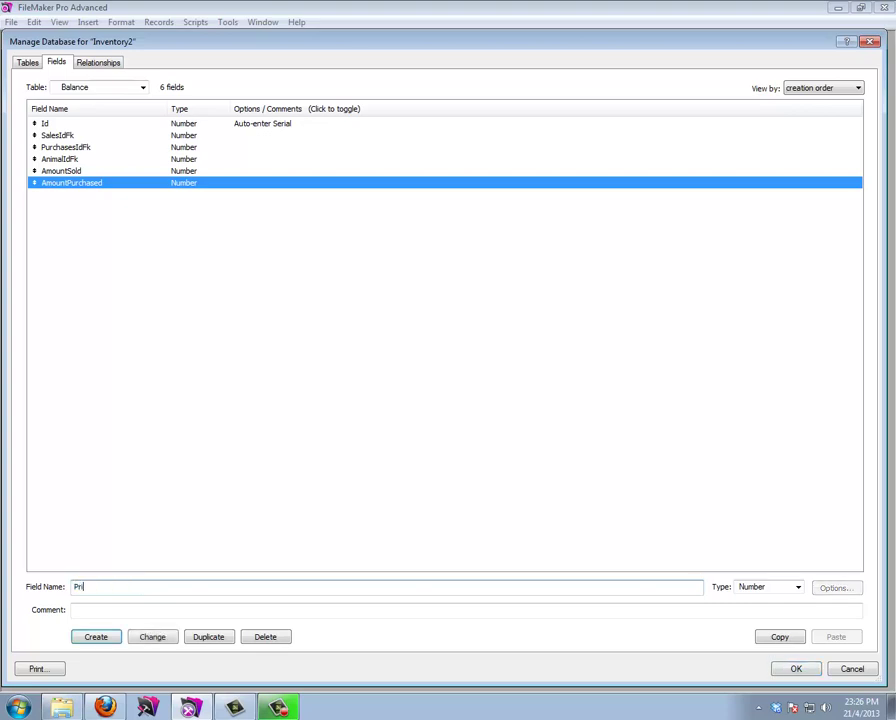
type("ceLookup")
key("Tab")
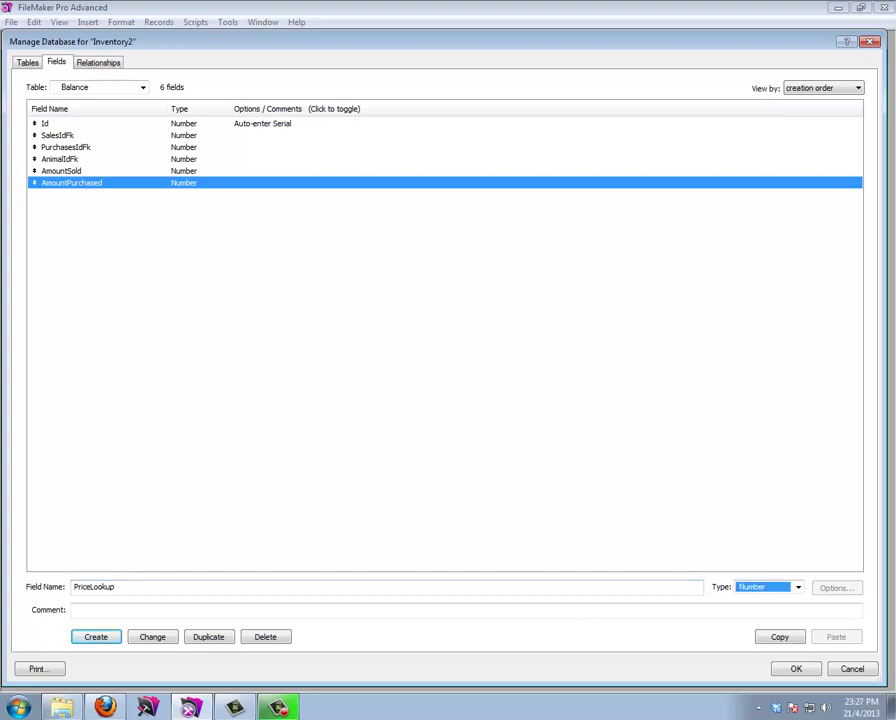
key("Return")
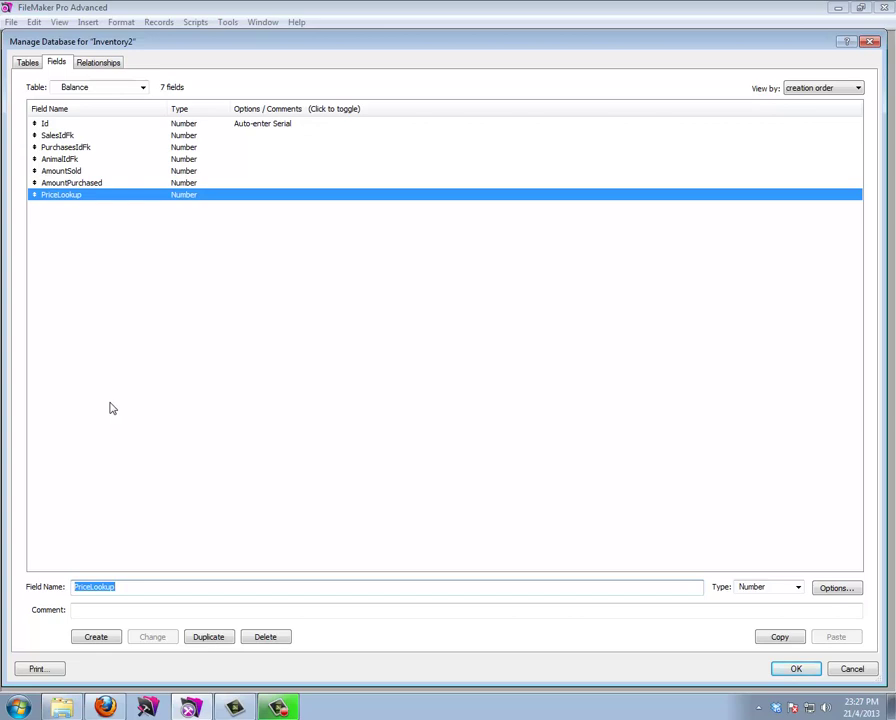
Add a Calculation field named TotalSold to the Balance table with the formula AmountSold * PriceLookup
type("Total")
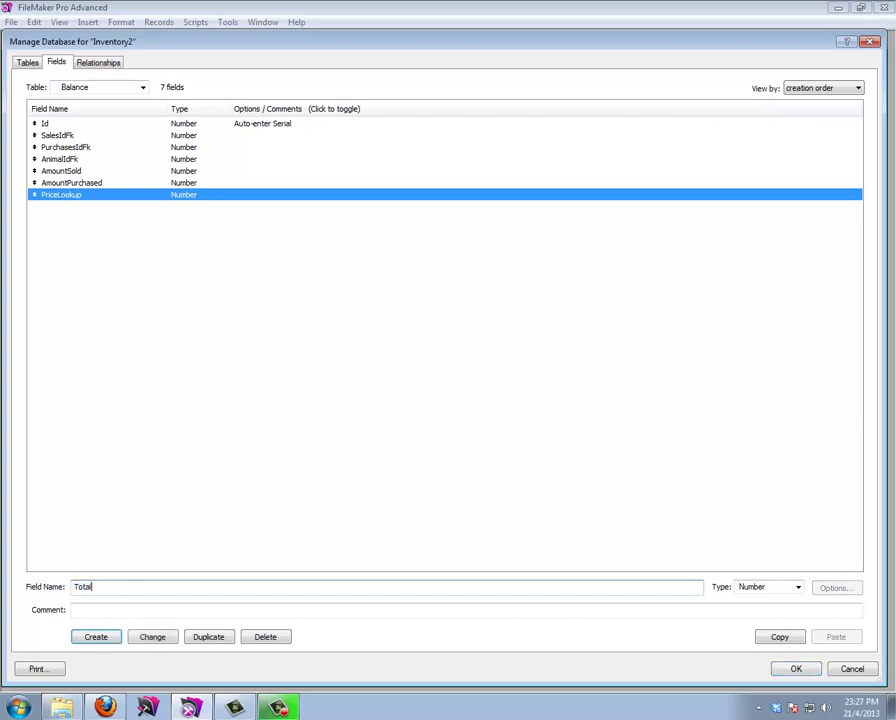
type("Sold")
key("Tab")
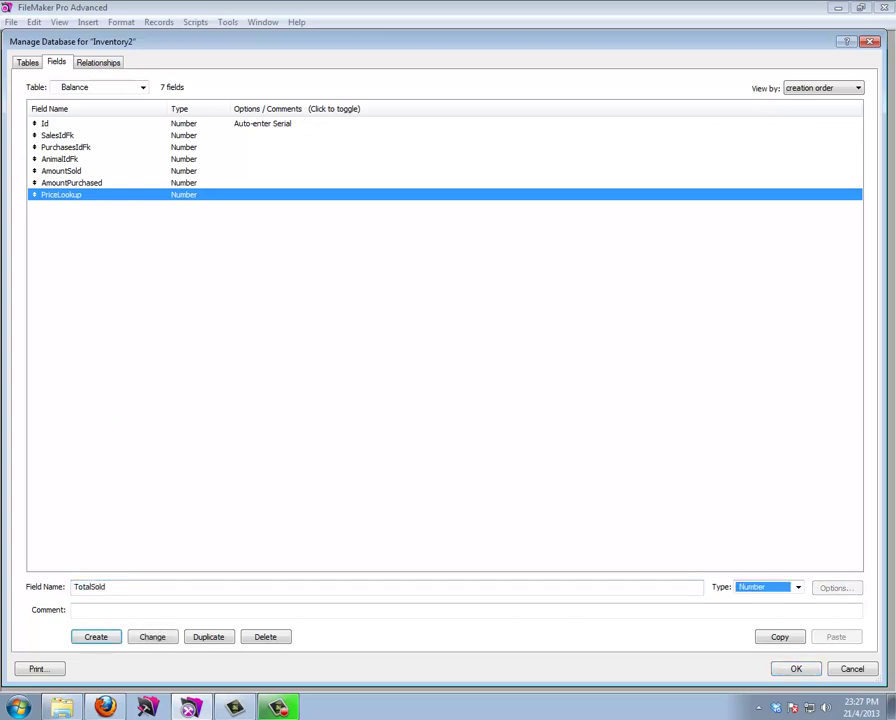
key("c")
key("Return")
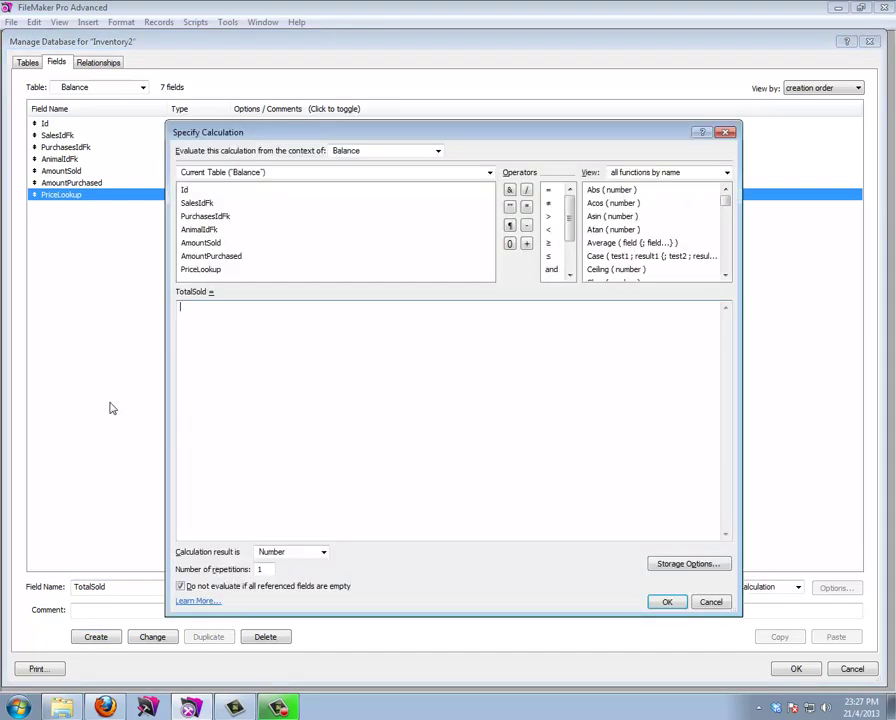
double_click(186, 243)
type("*")
double_click(205, 269)
left_click(665, 602)
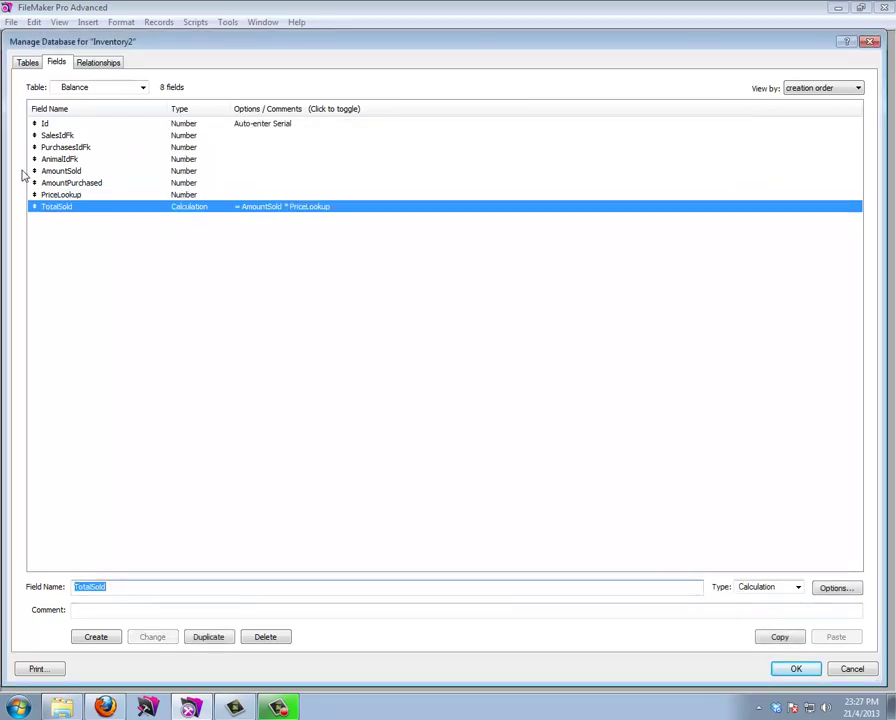
Relate the Id fields of Sales, Purchases and Animals to Balance's SalesIdFk, PurchasesIdFk and AnimalIdFk, arranging the Balance and Animals tables for clear lines
left_click(93, 63)
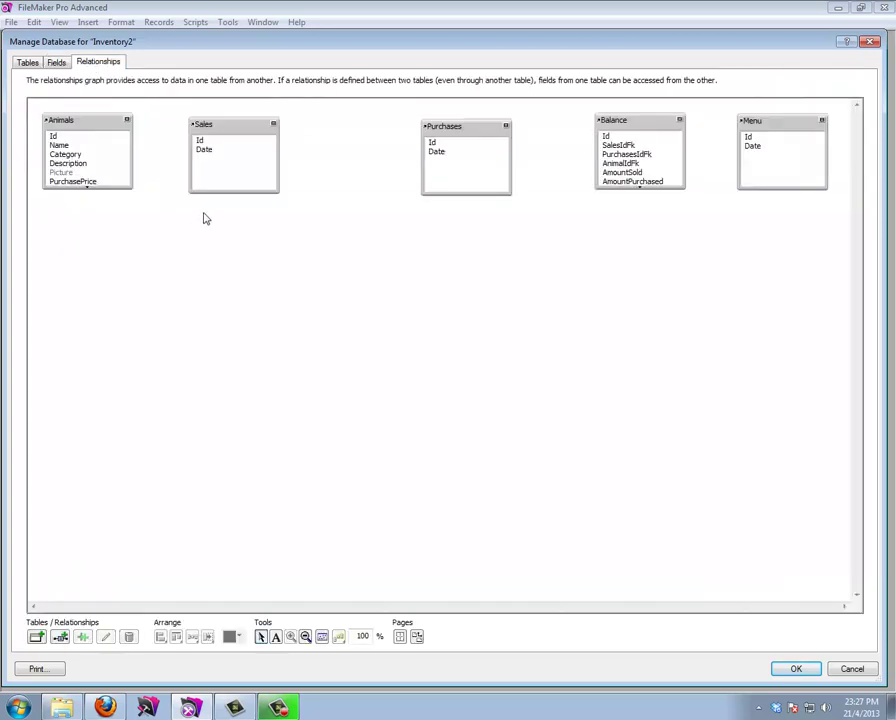
left_click_drag(656, 123, 356, 260)
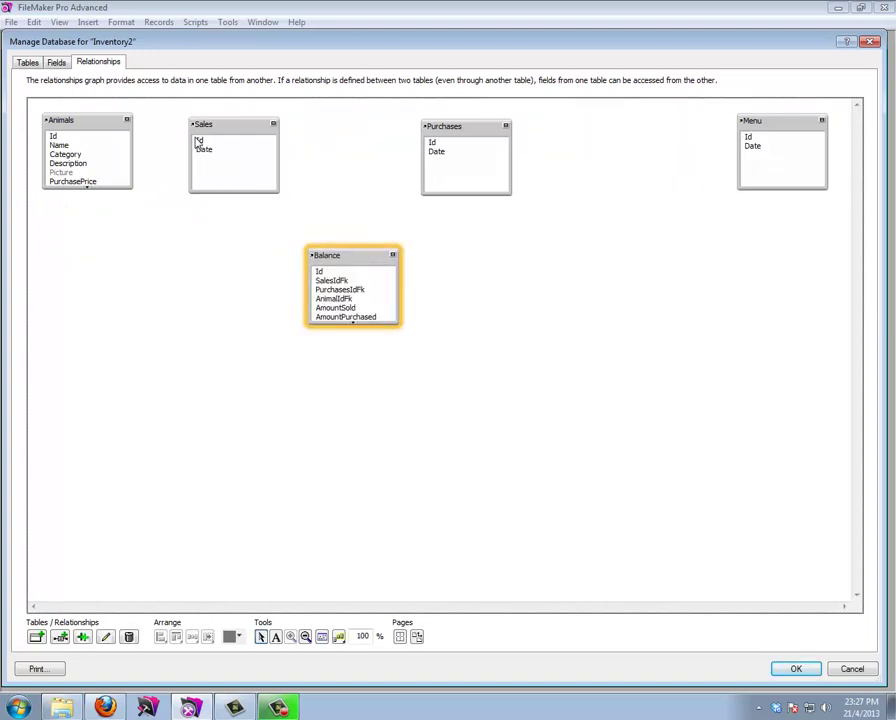
left_click(205, 141)
left_click_drag(205, 141, 330, 280)
left_click_drag(430, 142, 369, 307)
left_click_drag(55, 136, 326, 325)
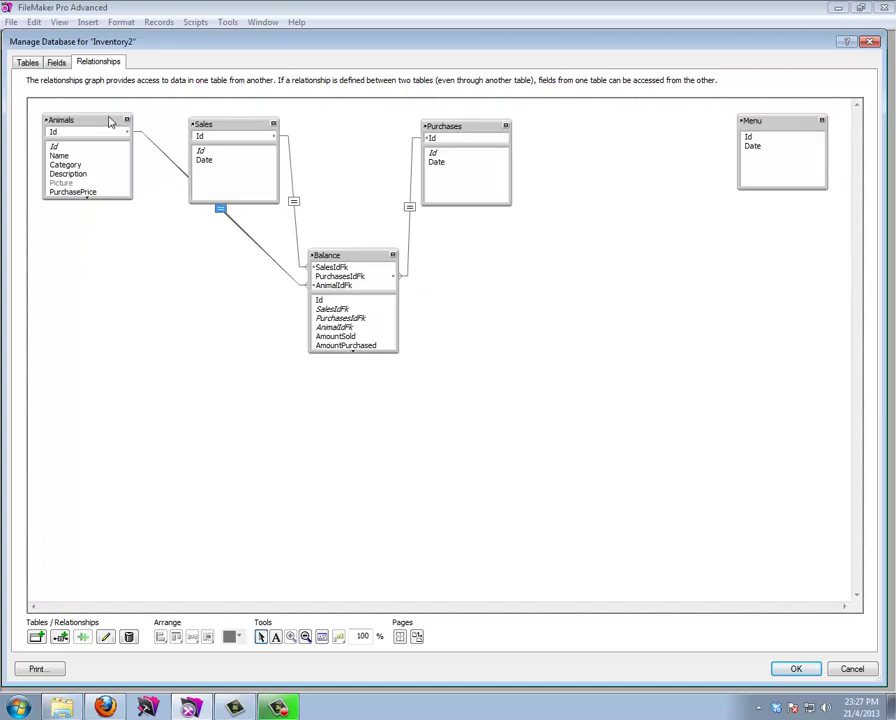
left_click(158, 278)
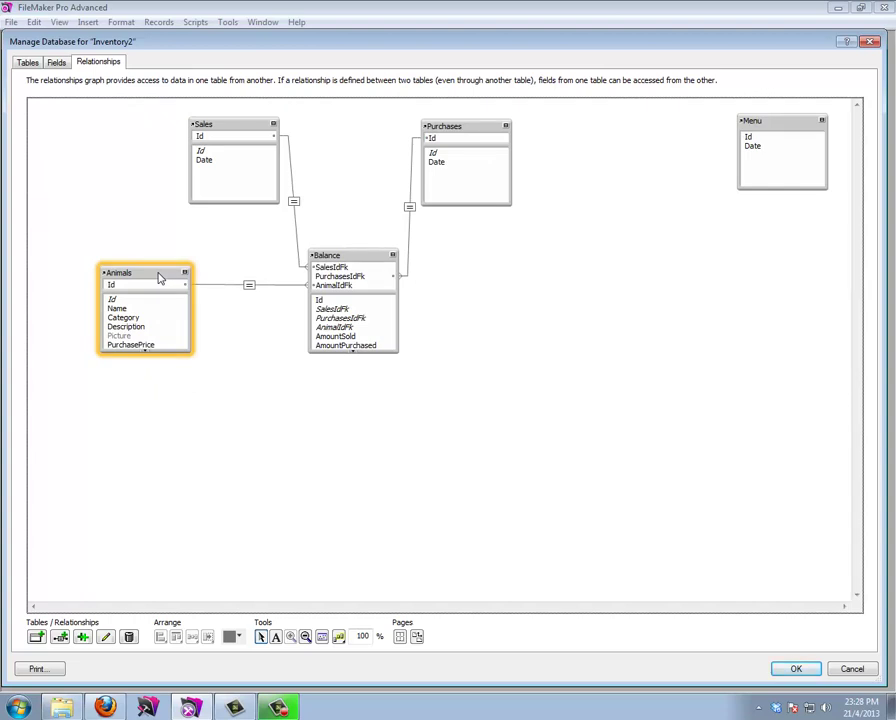
Make Balance's PriceLookup field auto-enter a looked-up value copied from SalesPrice in the related Animals table
left_click(56, 62)
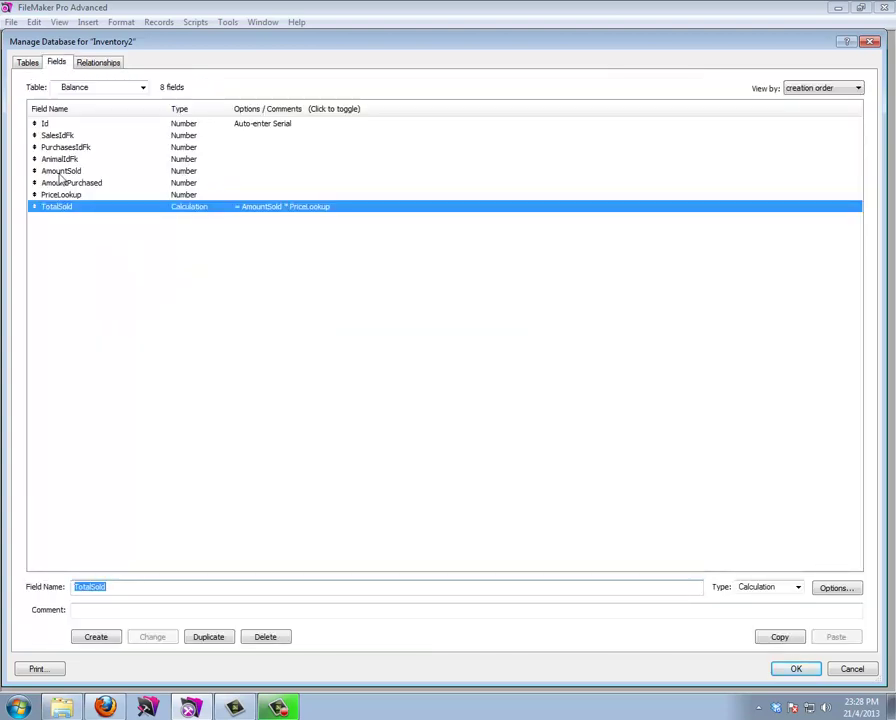
double_click(62, 194)
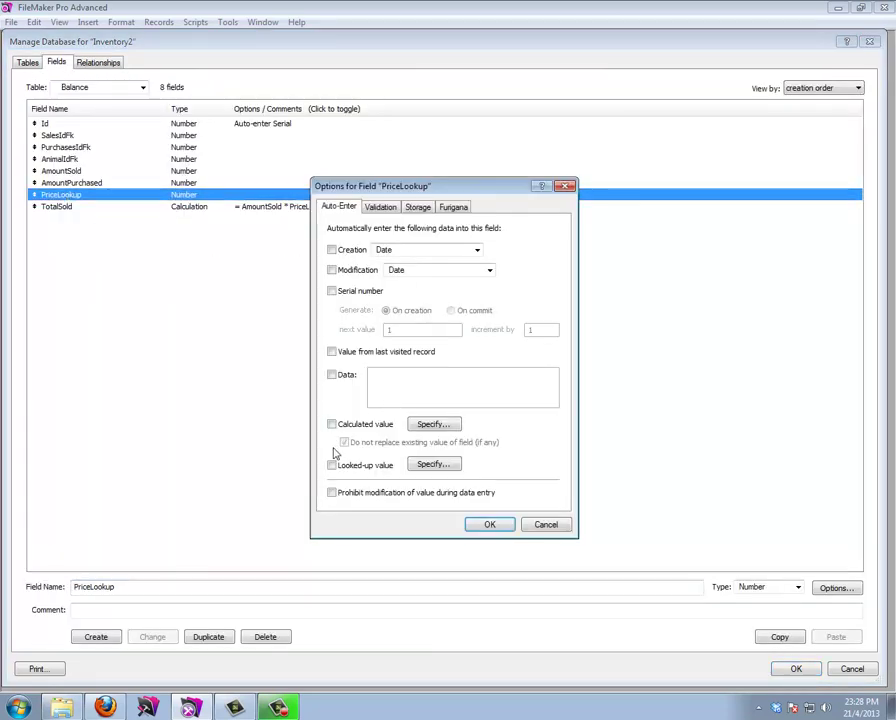
left_click(332, 465)
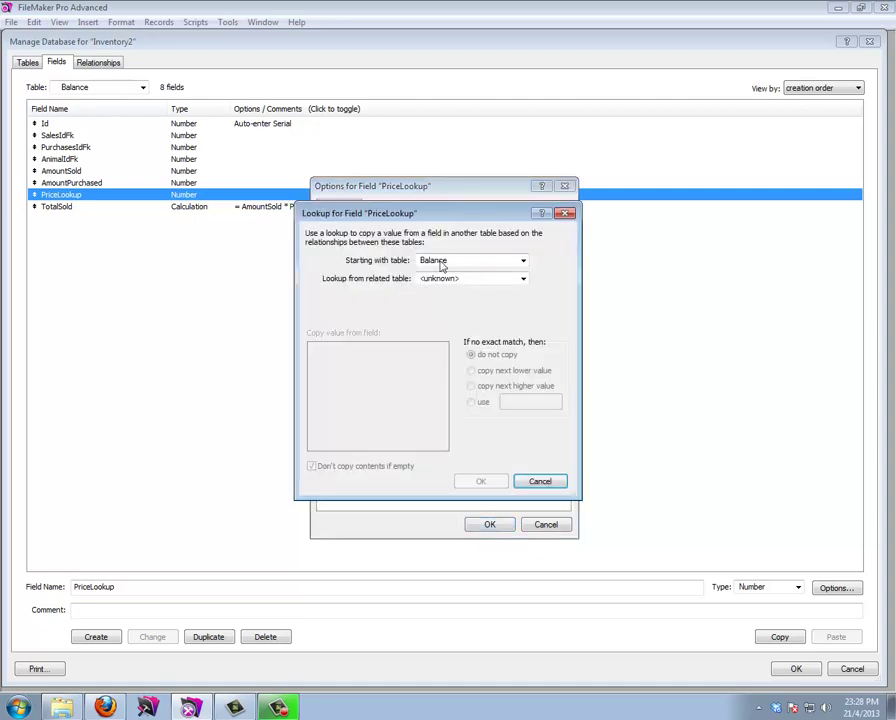
left_click(520, 278)
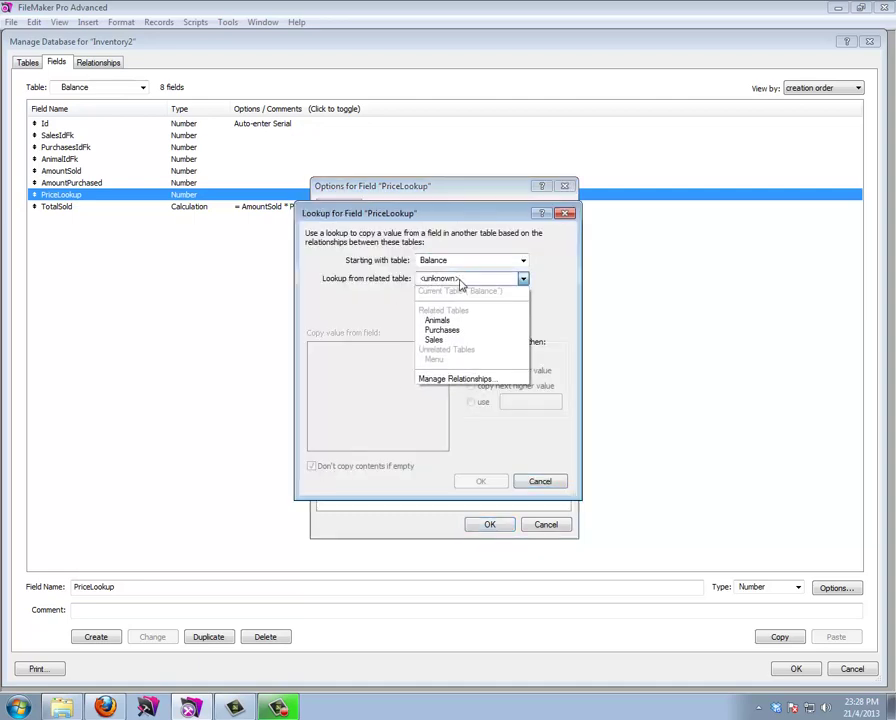
left_click(456, 322)
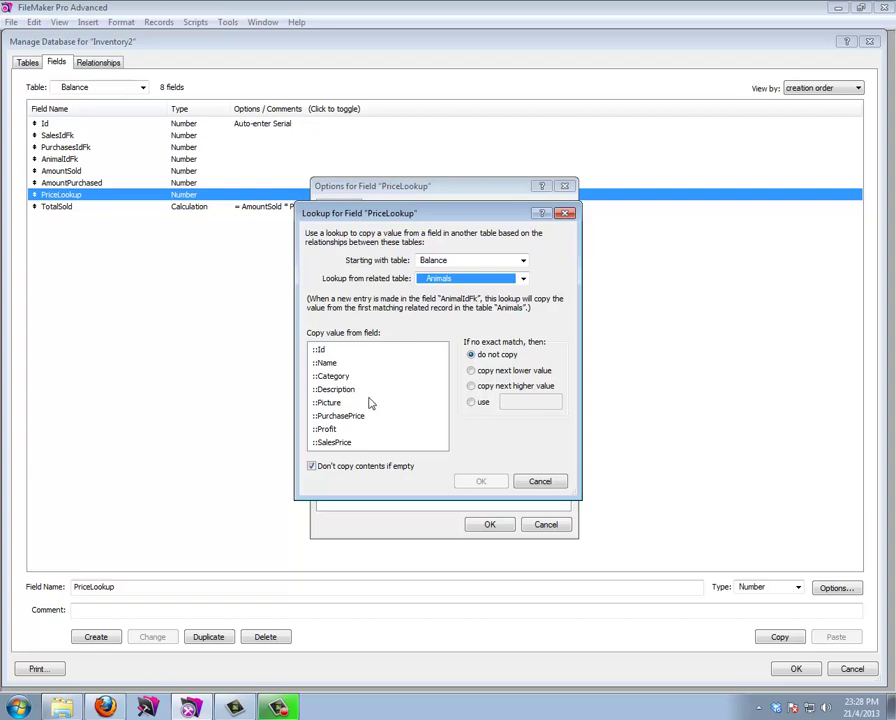
left_click(344, 445)
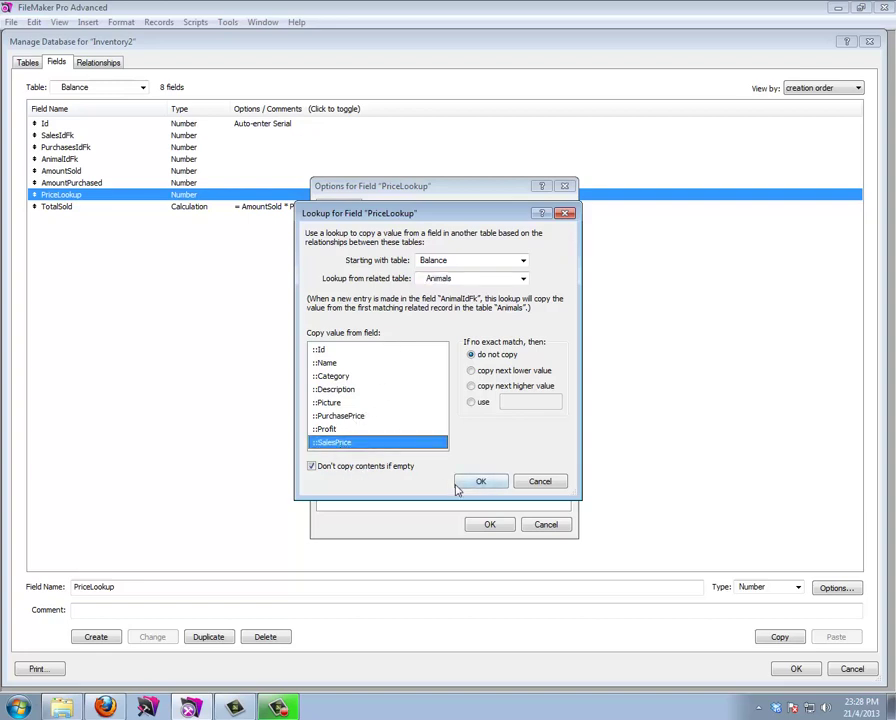
left_click(460, 484)
left_click(487, 526)
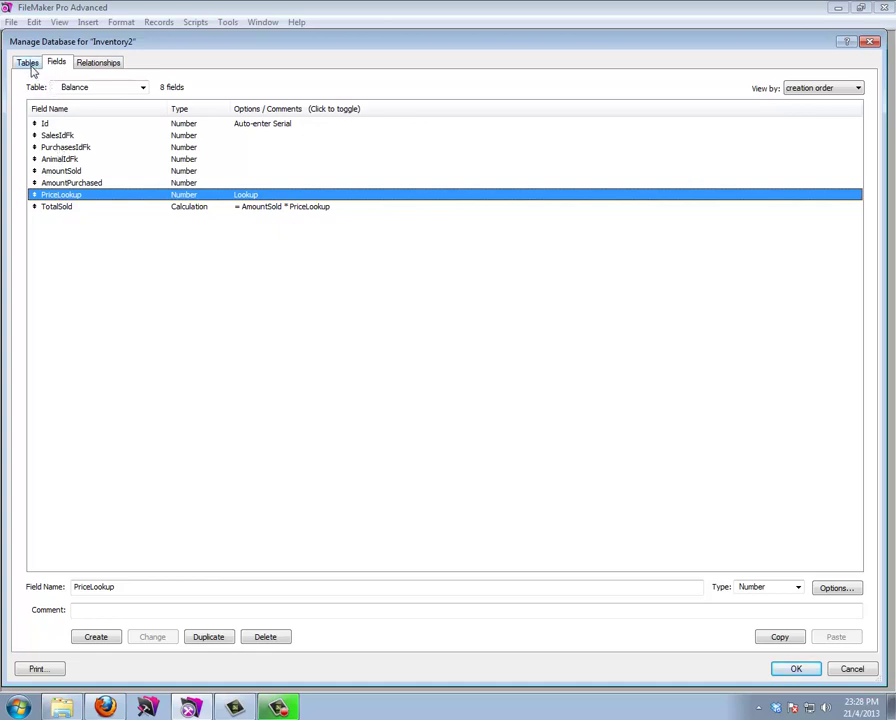
Add a Calculation field named TotalPurchased to Balance with the formula AmountPurchased * Animals::PurchasePrice, and save the database definition
left_click(58, 207)
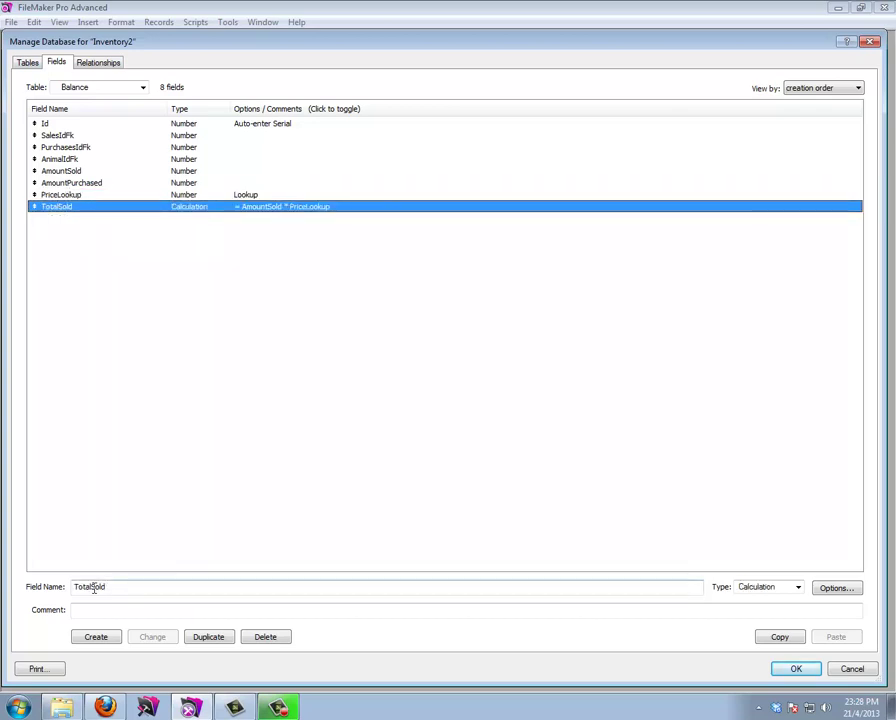
left_click_drag(91, 588, 159, 588)
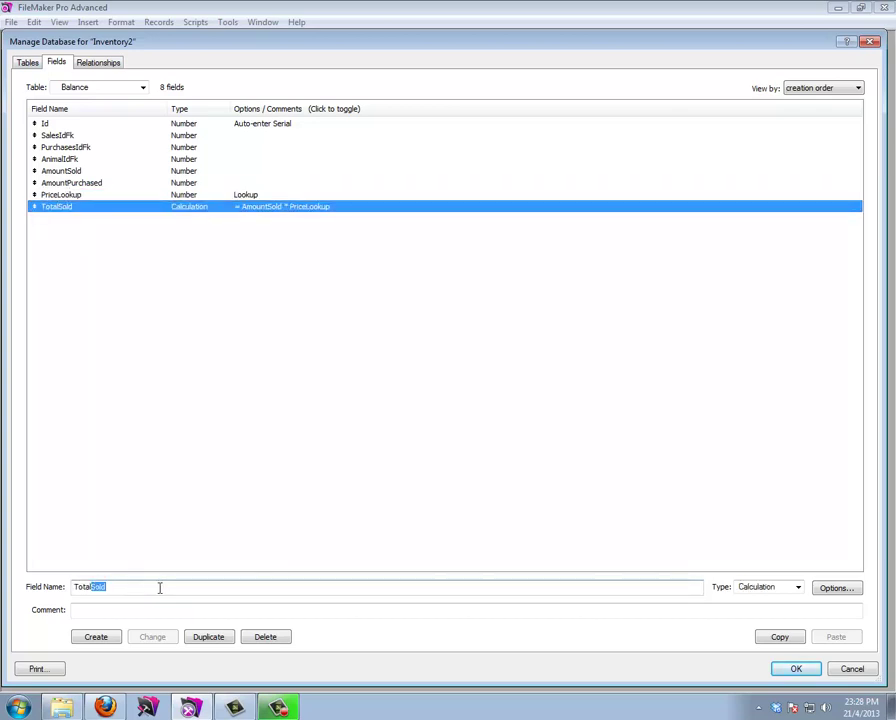
type("Purchase")
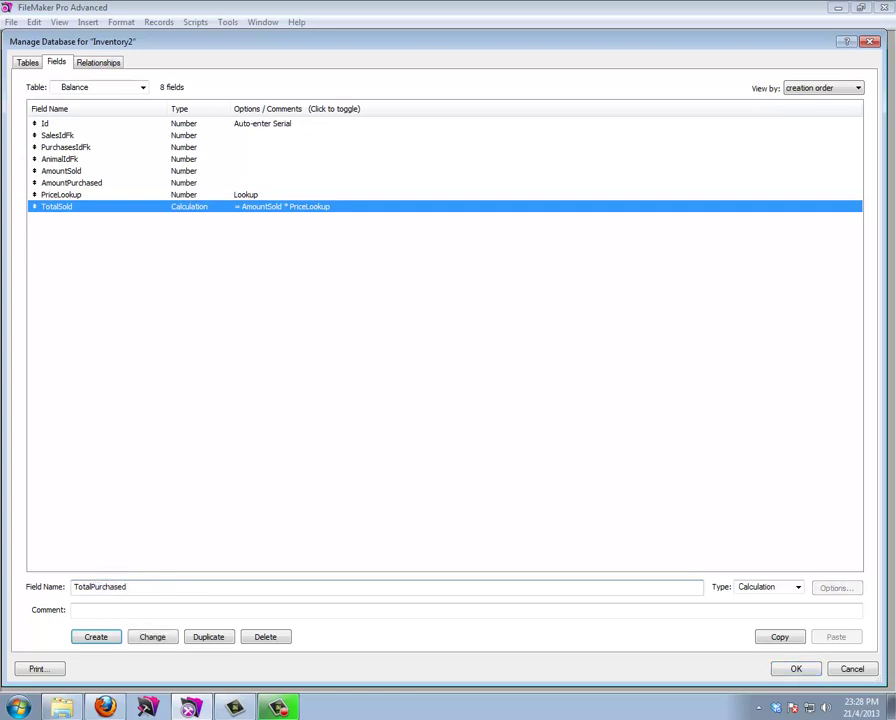
key("Tab")
key("Return")
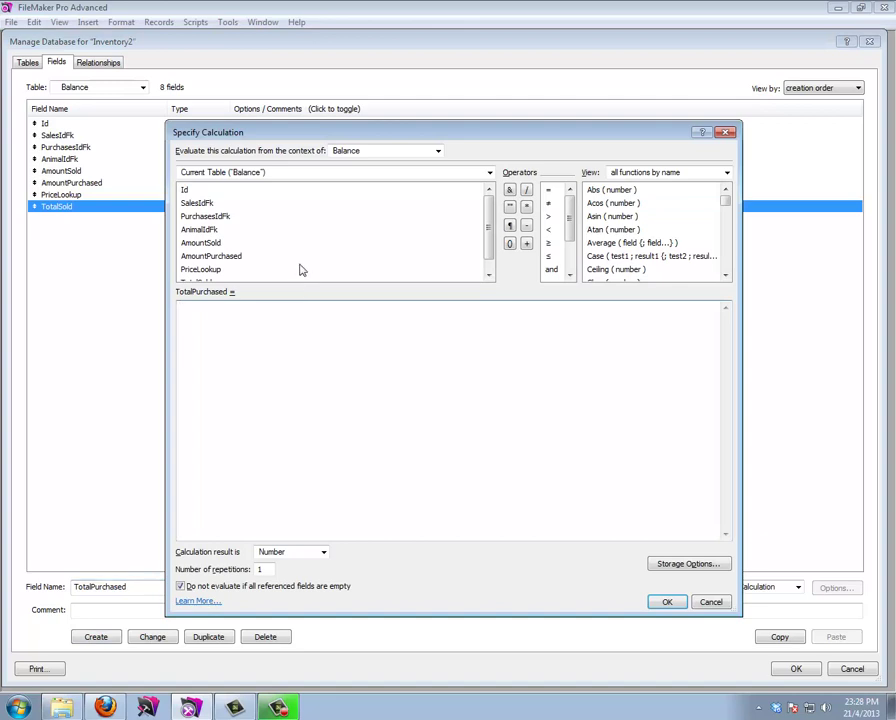
double_click(212, 257)
left_click(320, 173)
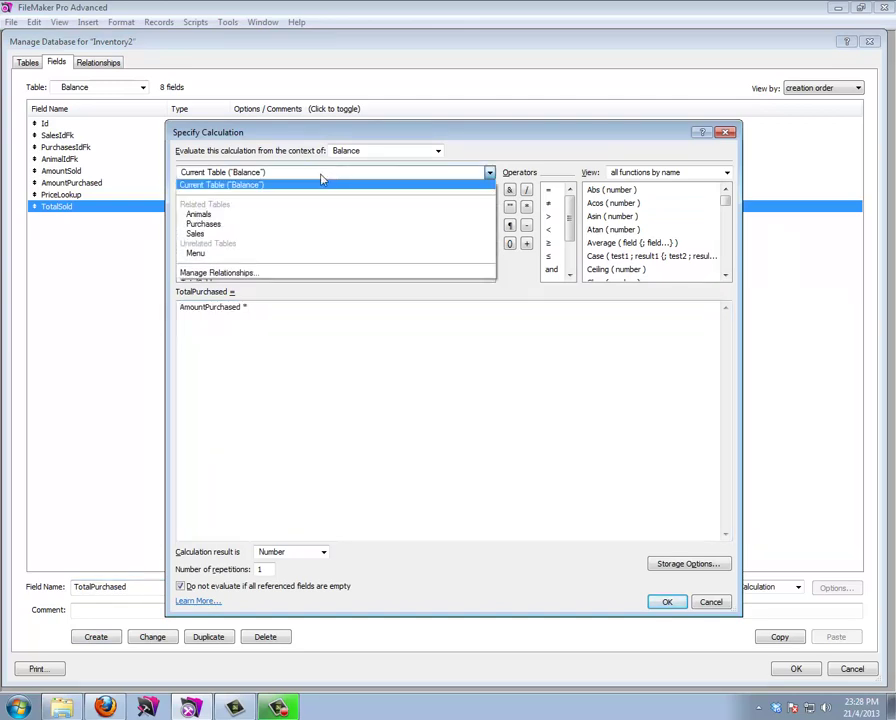
left_click(252, 213)
double_click(226, 256)
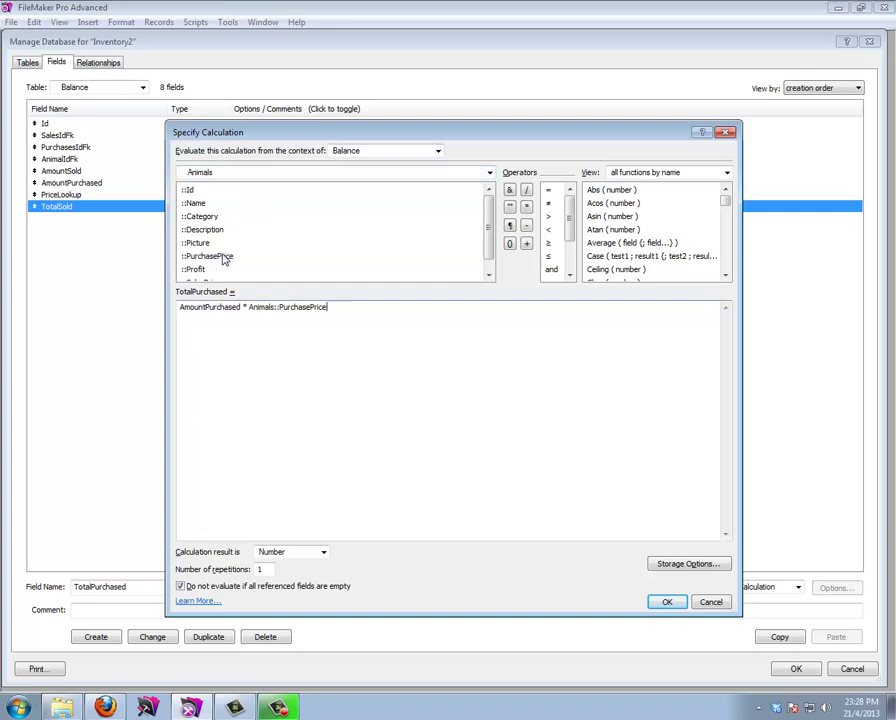
left_click(667, 601)
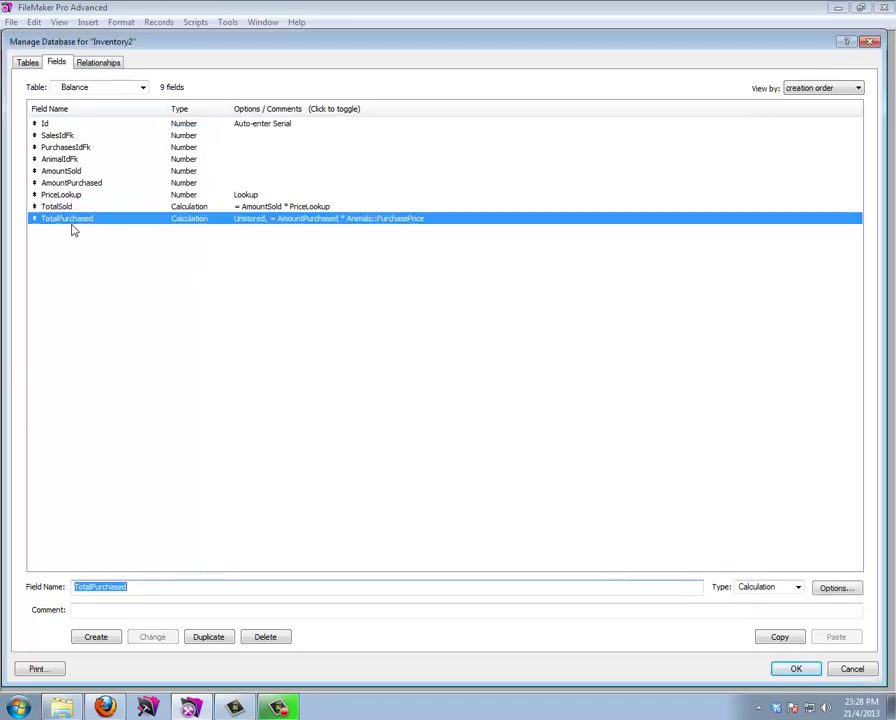
left_click(796, 670)
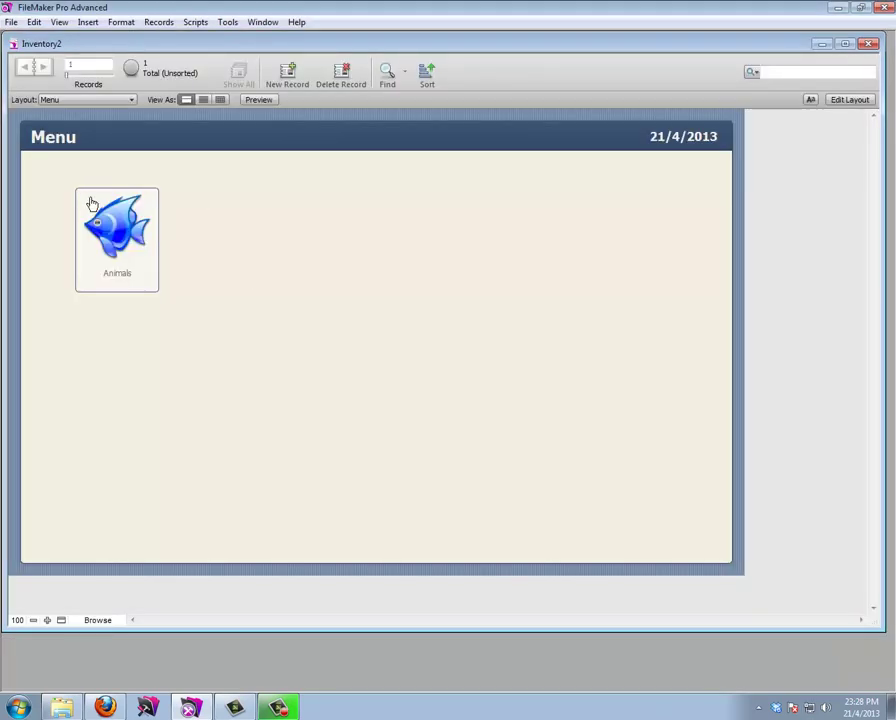
From the Menu, go to the animal details layout and create a layout folder named Tables for the file
left_click(91, 204)
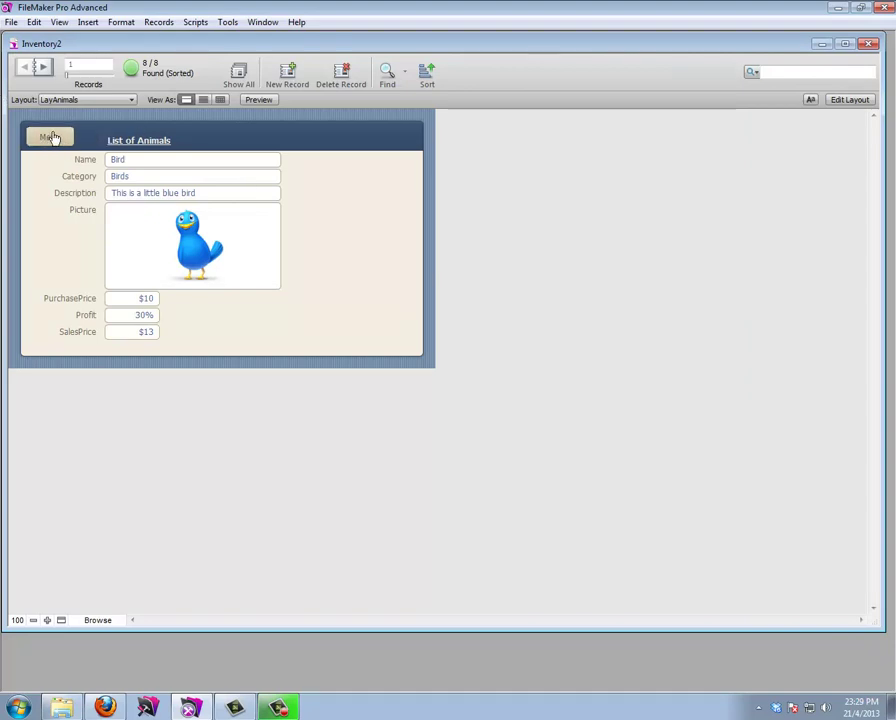
left_click(11, 22)
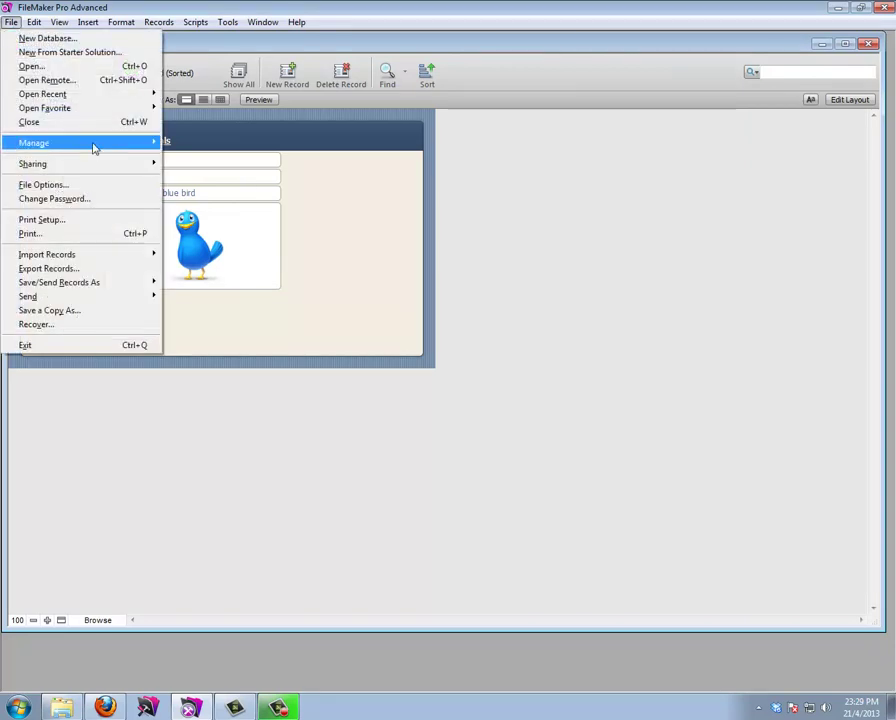
mouse_move(130, 146)
left_click(196, 185)
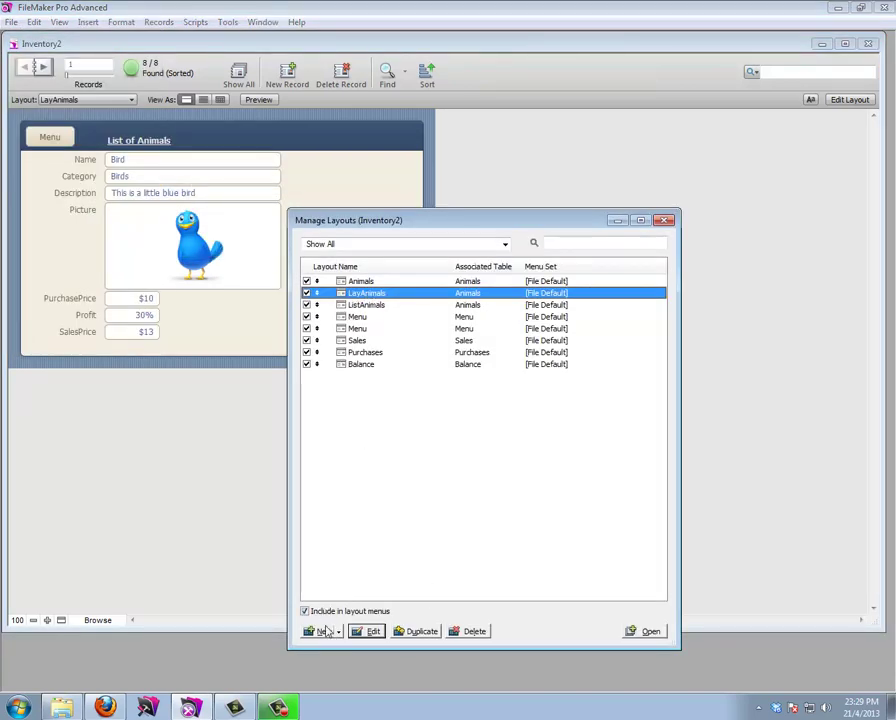
left_click(342, 564)
left_click(318, 631)
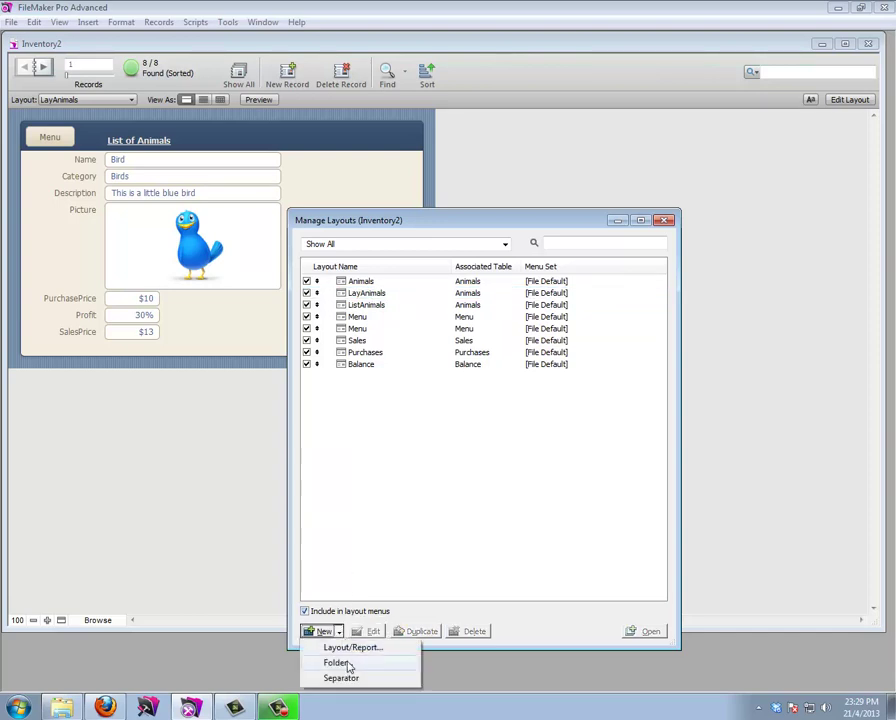
left_click(337, 662)
type("T")
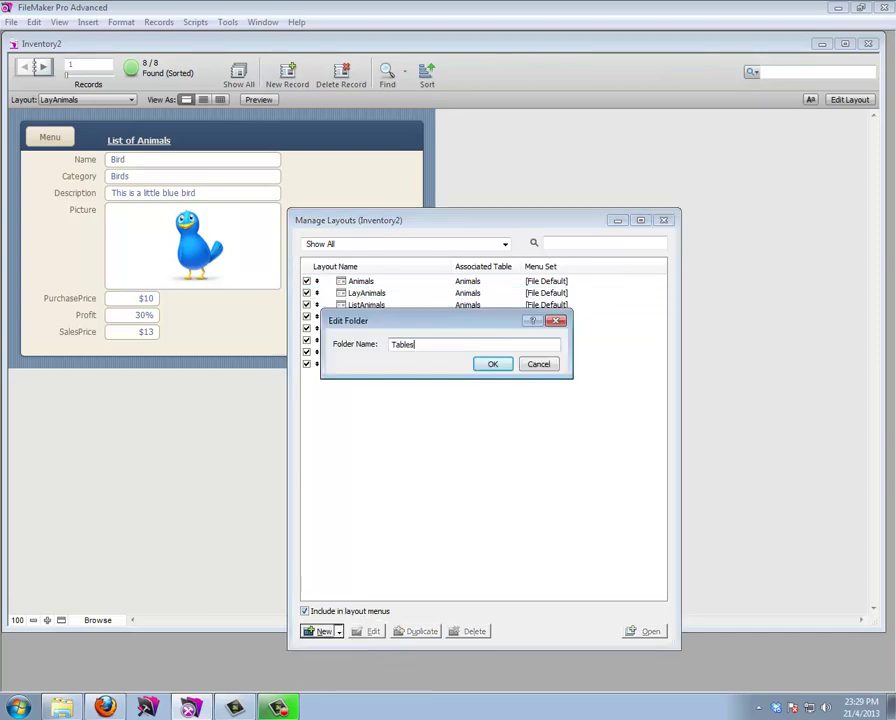
type("ables")
key("Return")
Create two more layout folders named Layouts and Lists, and bring both out to the same level as Tables
left_click(339, 632)
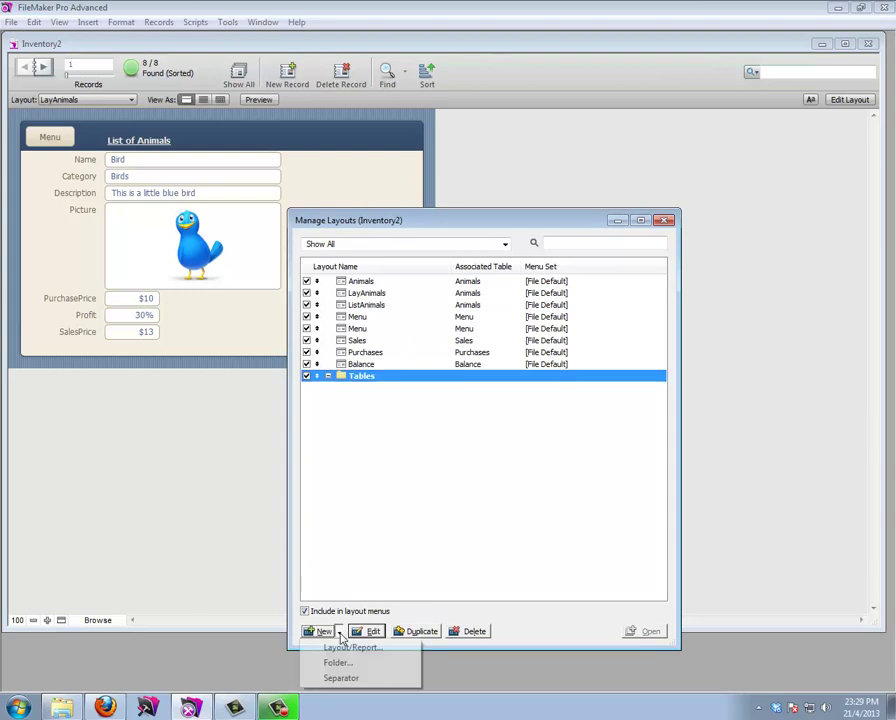
left_click(345, 663)
type("Layouts")
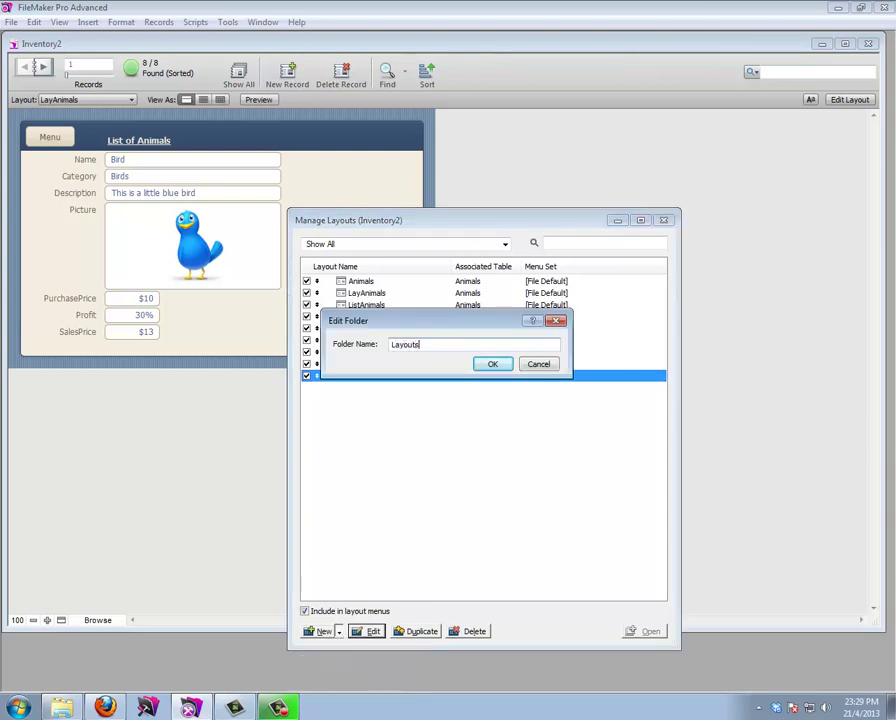
key("Return")
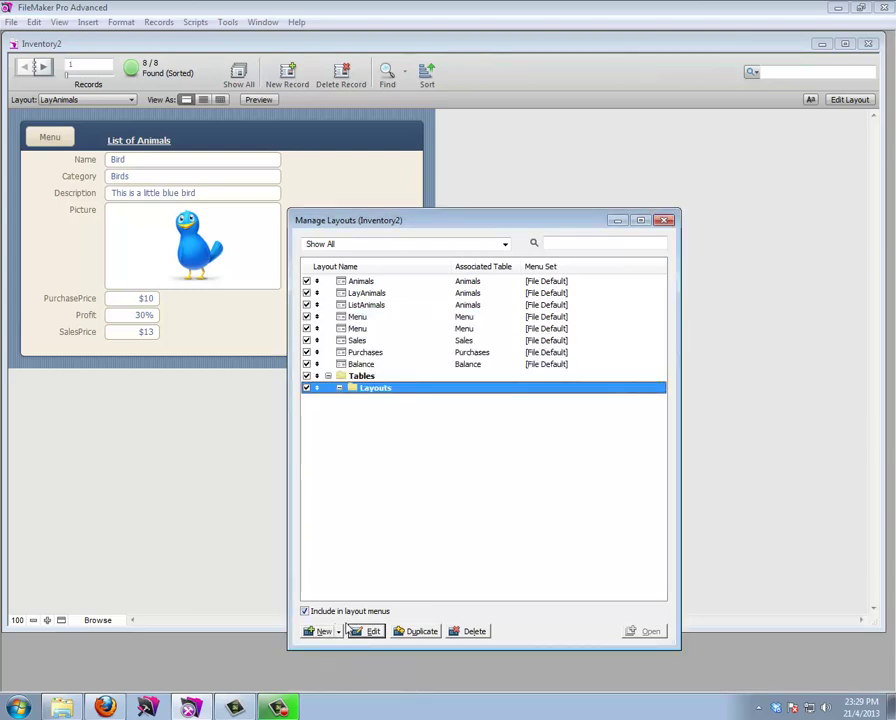
left_click(339, 631)
left_click(349, 664)
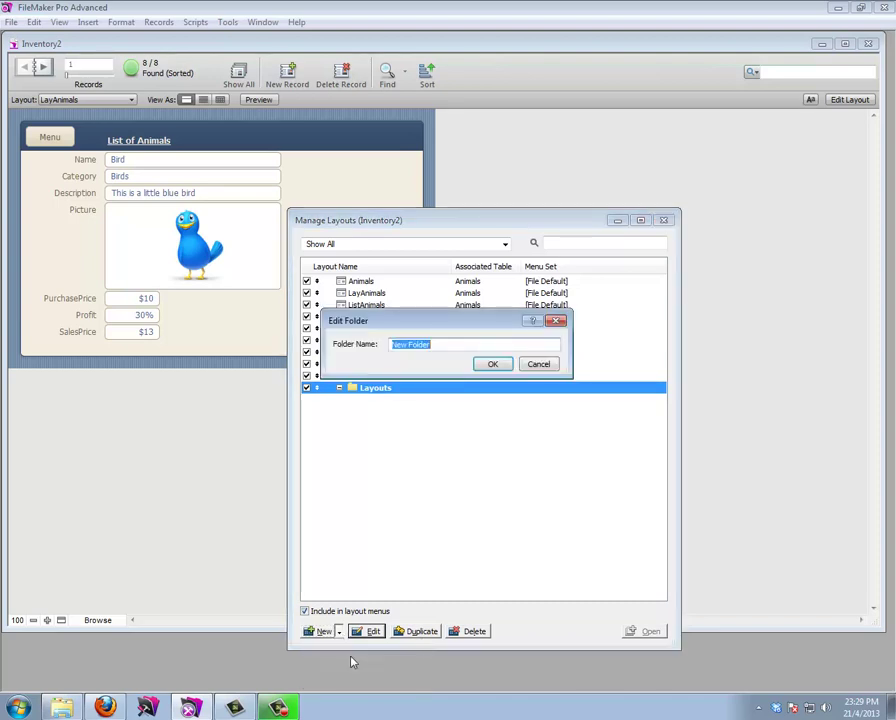
type("Lists")
key("Return")
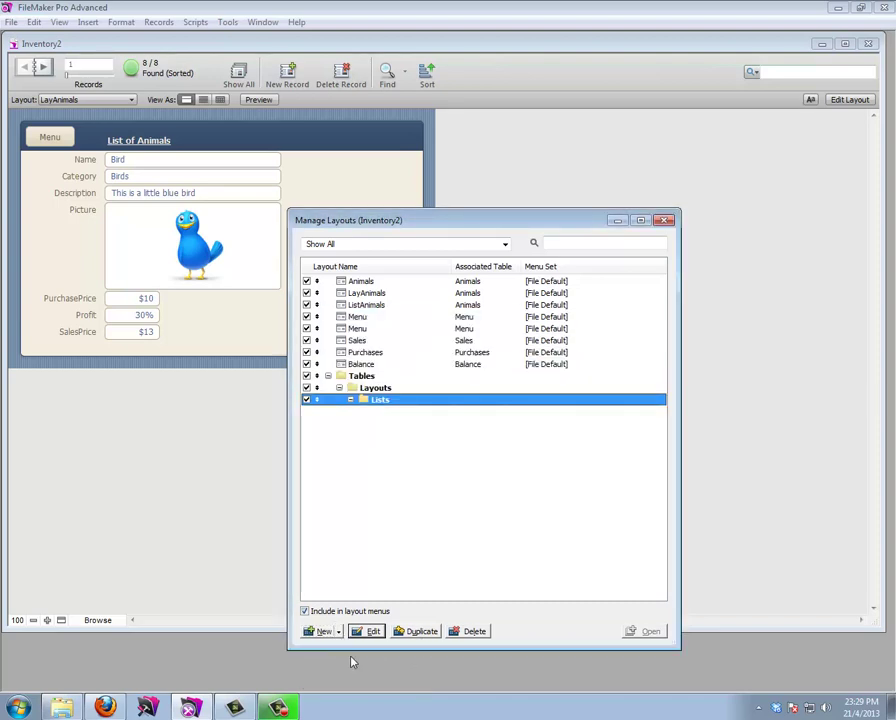
mouse_move(315, 399)
left_mouse_down()
mouse_move(274, 398)
mouse_move(300, 390)
left_mouse_up()
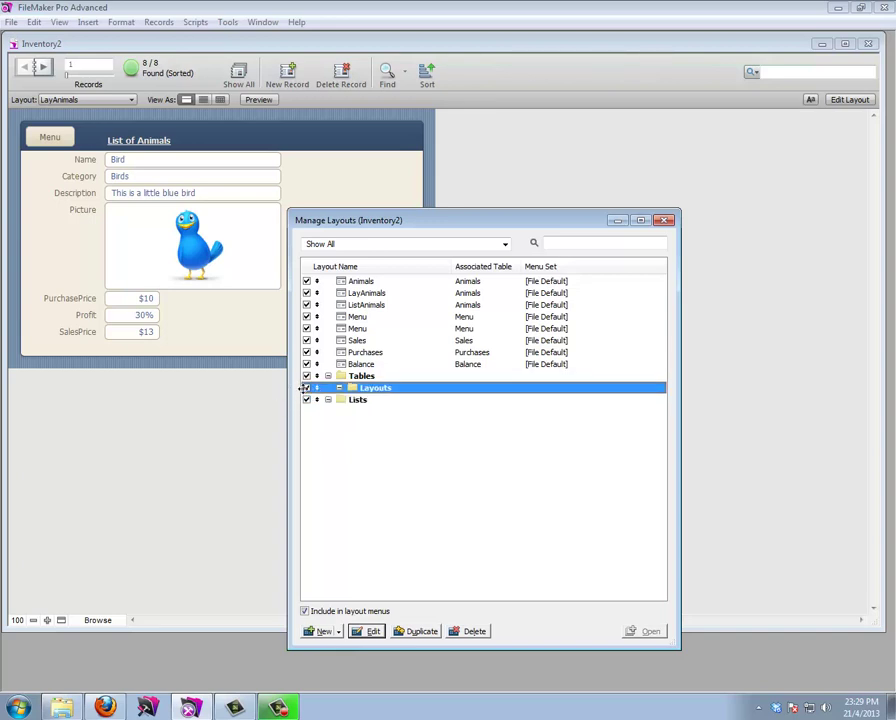
Move the Animals layout into the Tables folder, LayAnimals into Layouts, and ListAnimals into Lists
left_click_drag(338, 281, 338, 376)
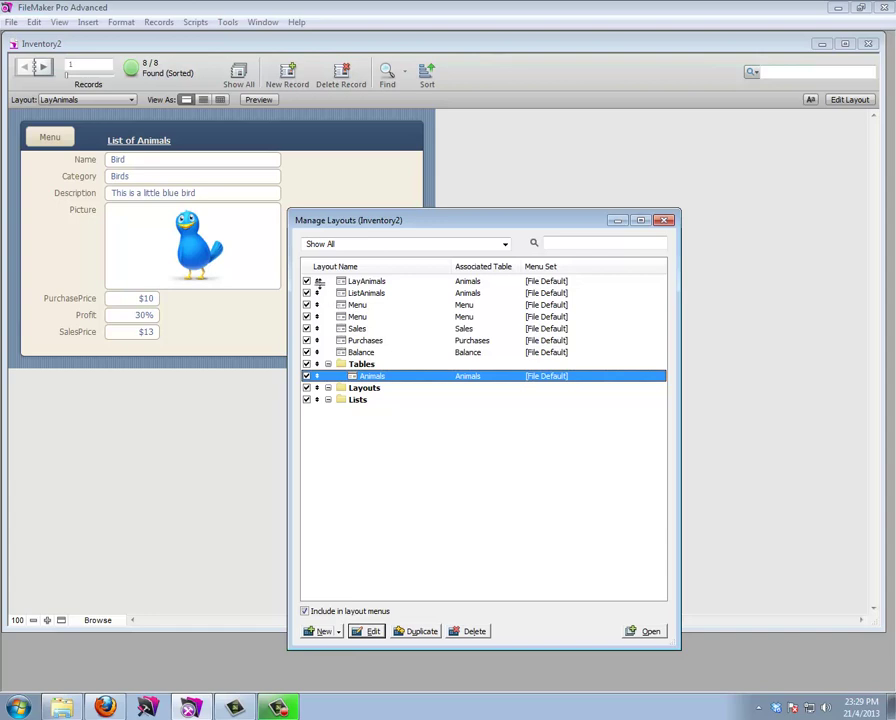
left_click_drag(316, 281, 352, 388)
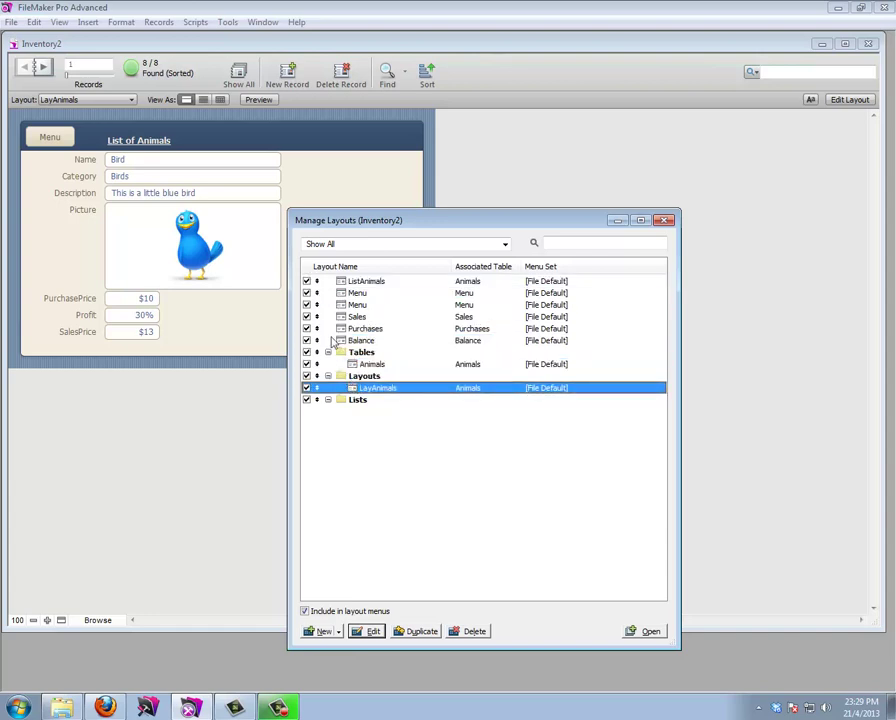
left_click_drag(310, 281, 354, 400)
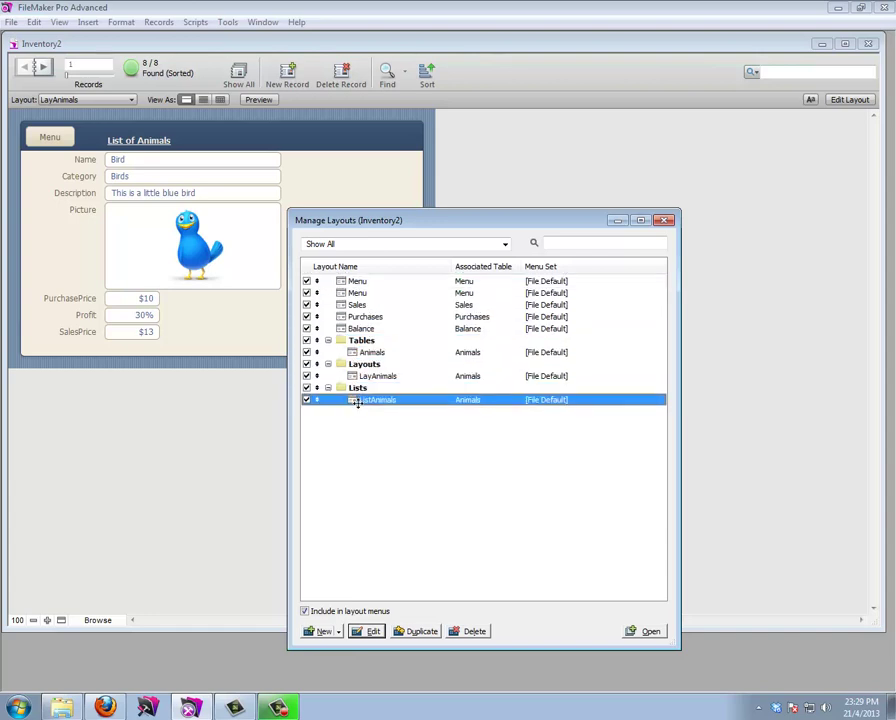
Move the first Menu layout, Sales, Purchases and Balance into the Tables folder, and place the other Menu layout outside, below all folders
left_click(316, 281)
left_click_drag(316, 281, 349, 356)
left_click_drag(313, 281, 304, 407)
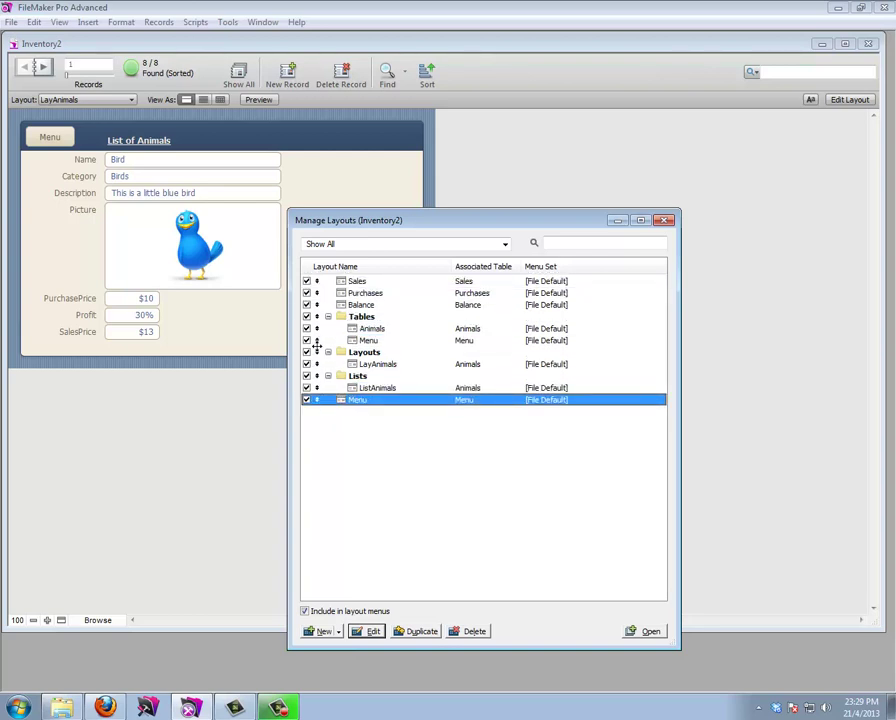
left_click_drag(317, 282, 338, 345)
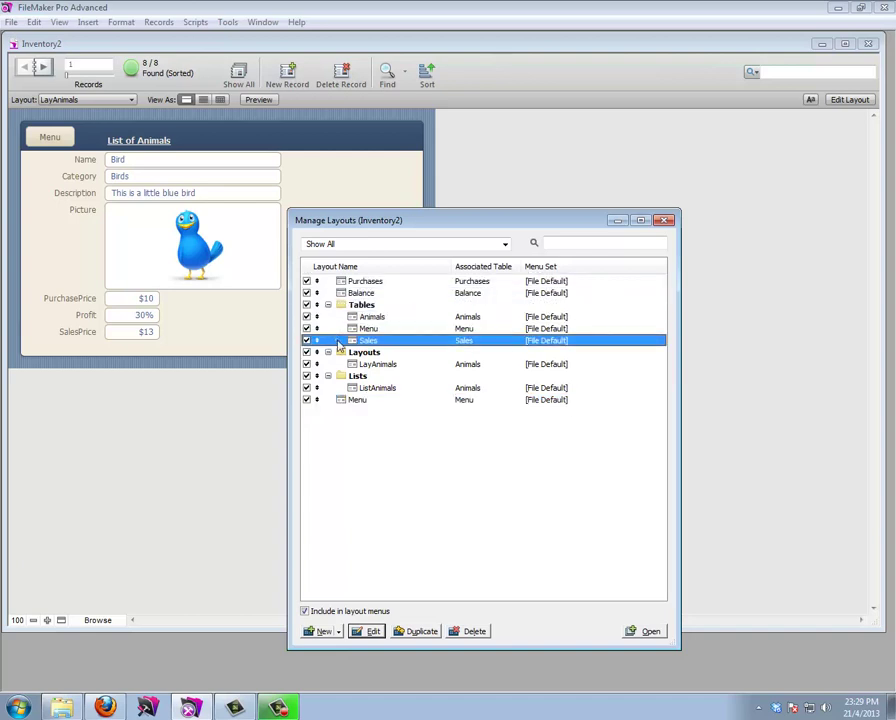
left_click_drag(318, 283, 336, 342)
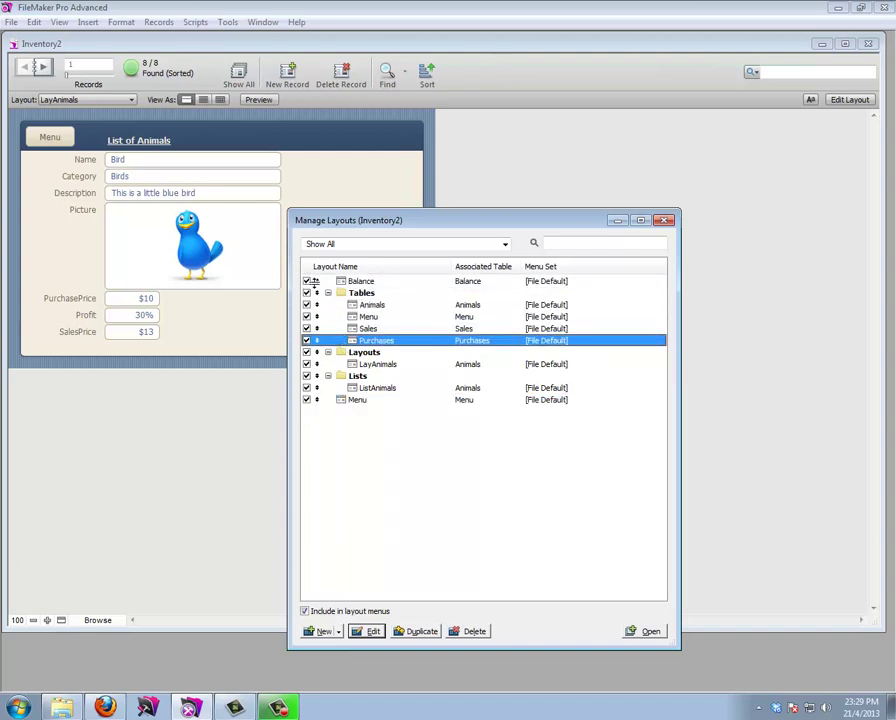
left_click(313, 281)
left_click_drag(313, 281, 320, 342)
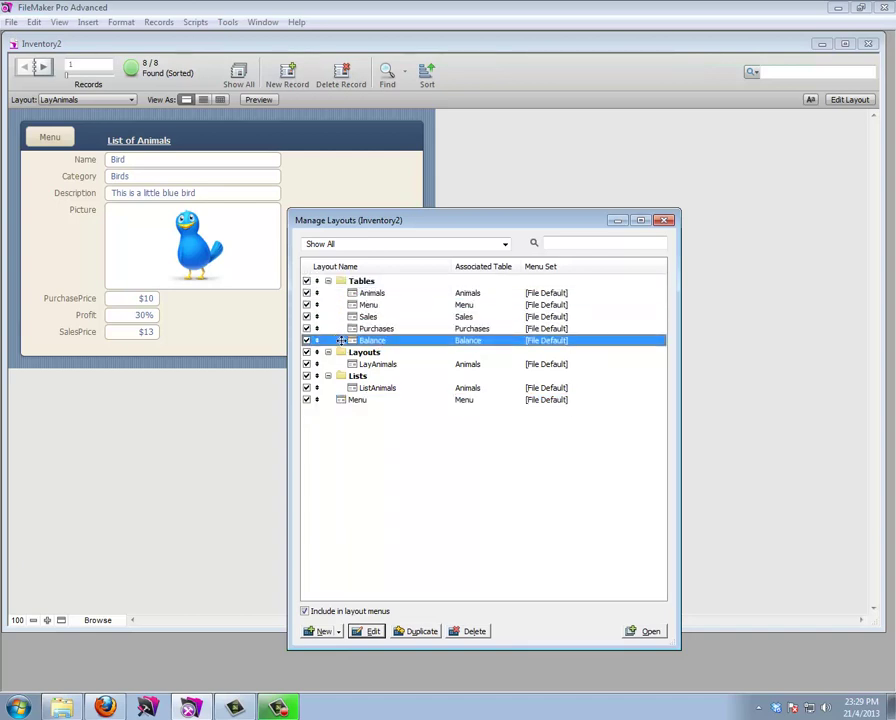
left_click(663, 220)
Check the new folder structure by switching to the Menu layout and back to LayAnimals in the Layouts folder
left_click(58, 99)
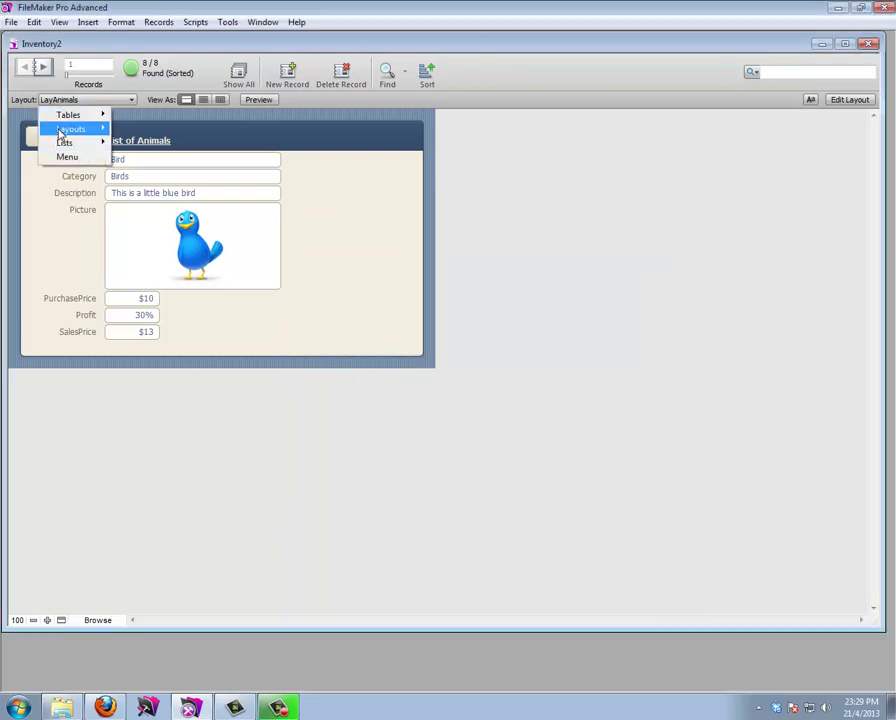
left_click(66, 157)
left_click(60, 99)
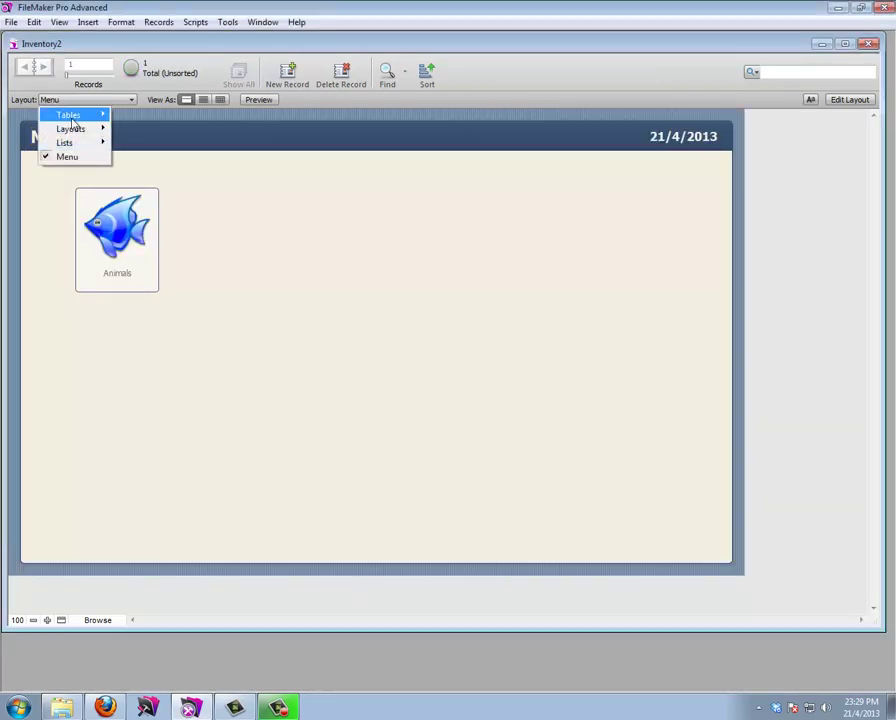
mouse_move(72, 119)
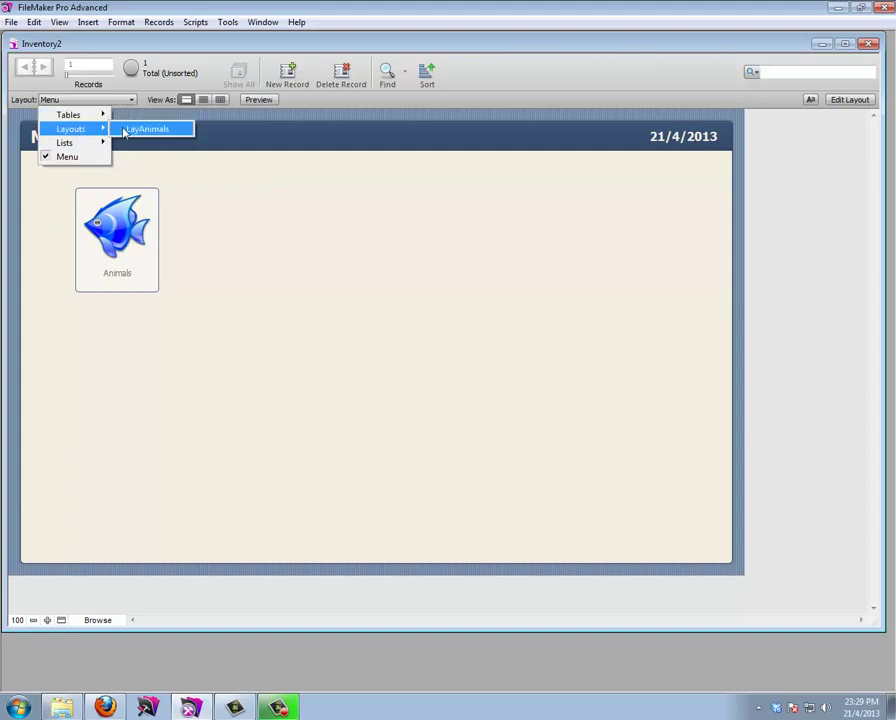
left_click(133, 130)
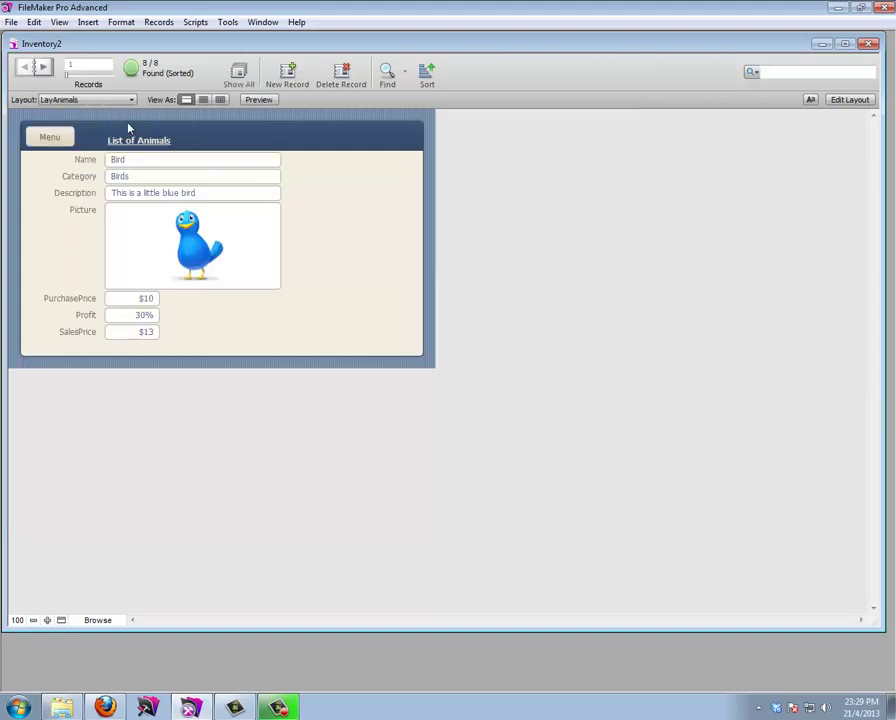
Duplicate the LayAnimals layout within the Layouts folder
left_click(11, 22)
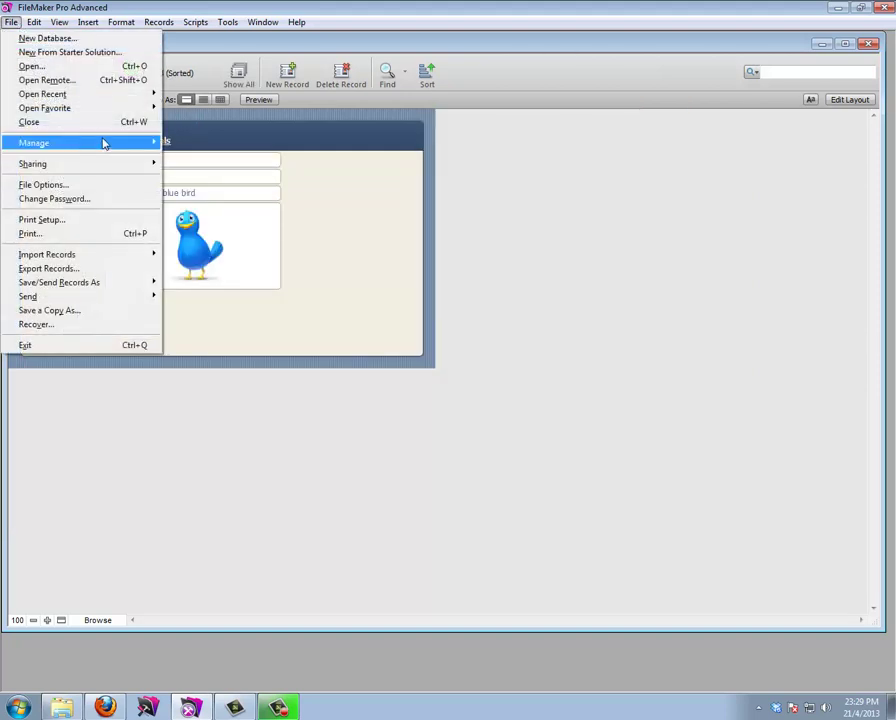
mouse_move(104, 142)
left_click(222, 186)
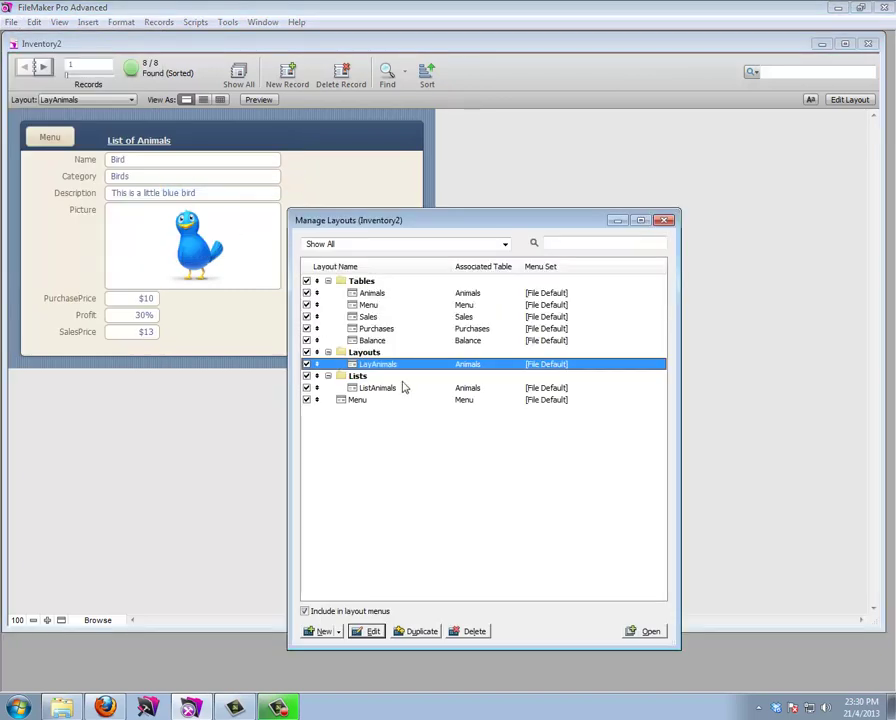
left_click(418, 631)
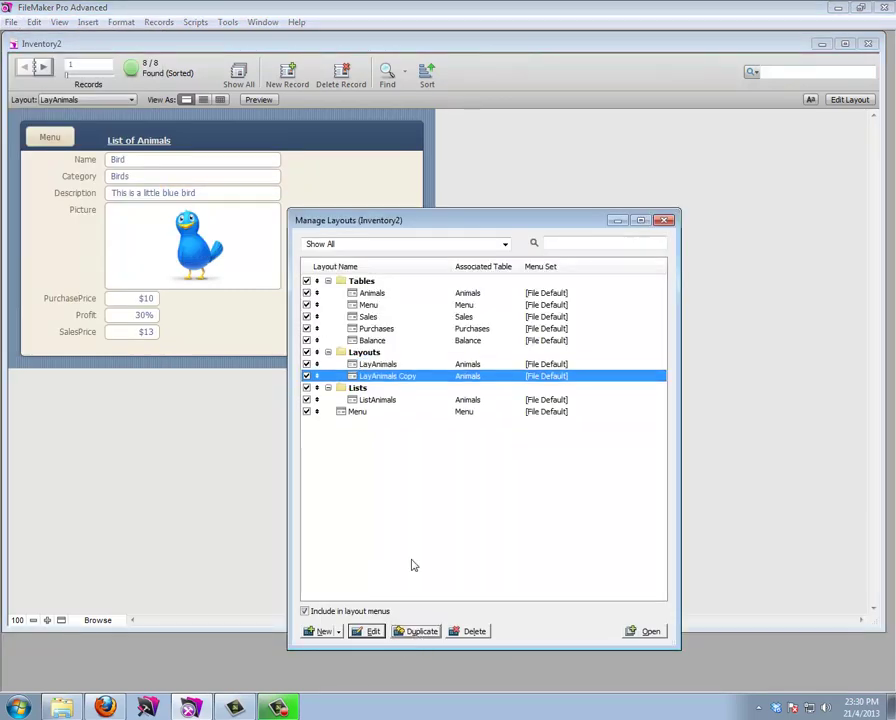
Rename the duplicated layout LaySales and make it show records from the Sales table
double_click(420, 377)
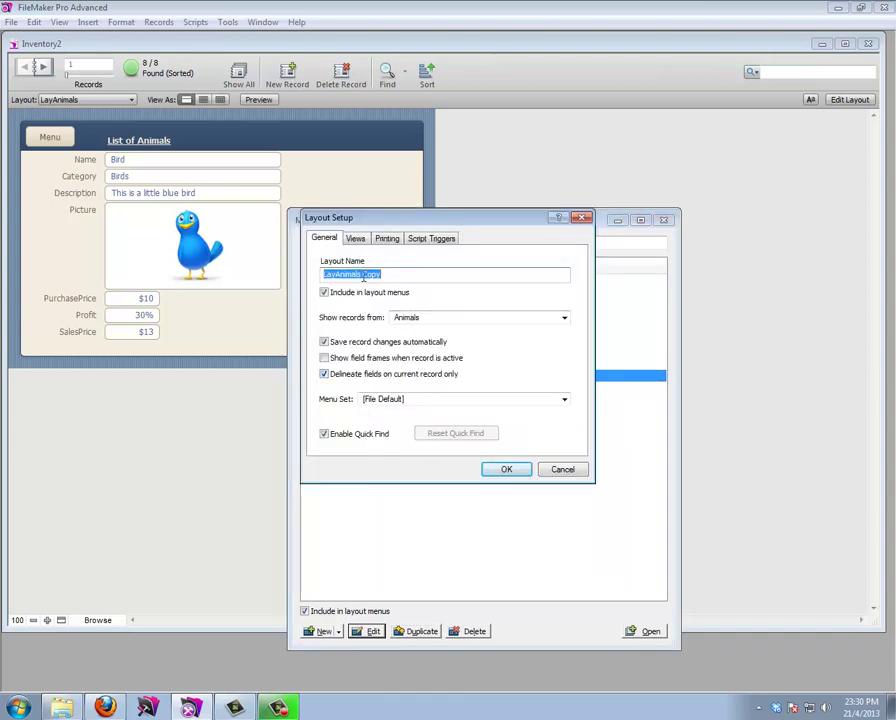
left_click_drag(336, 274, 421, 285)
type("Sales")
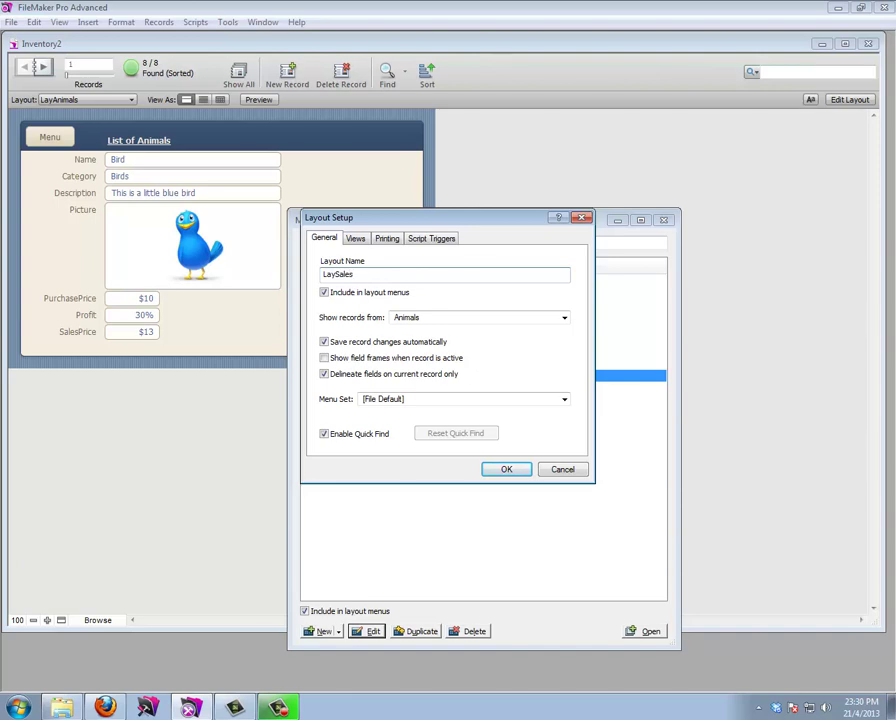
left_click(468, 319)
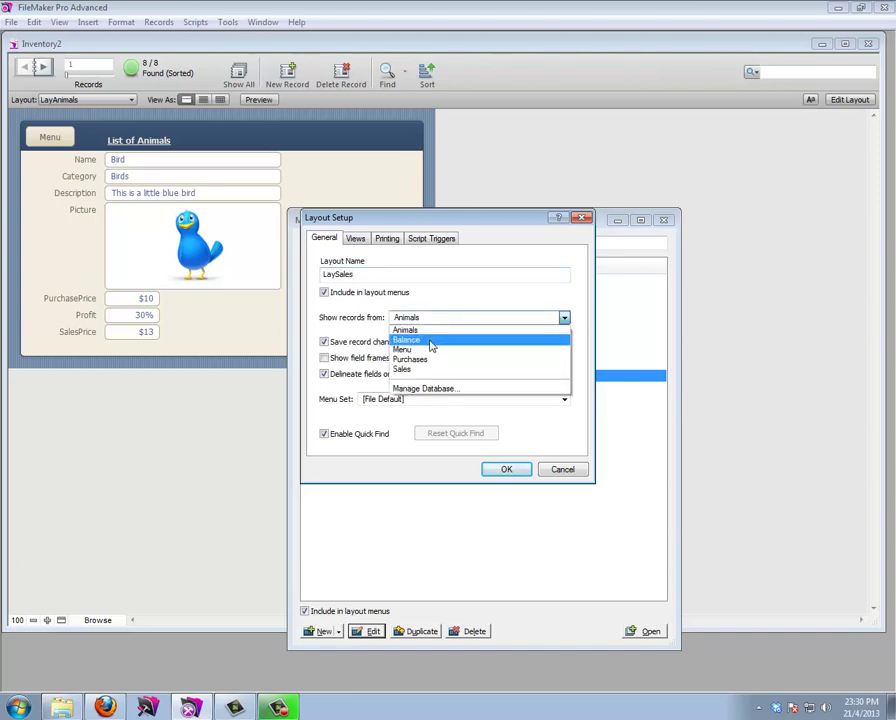
left_click(422, 369)
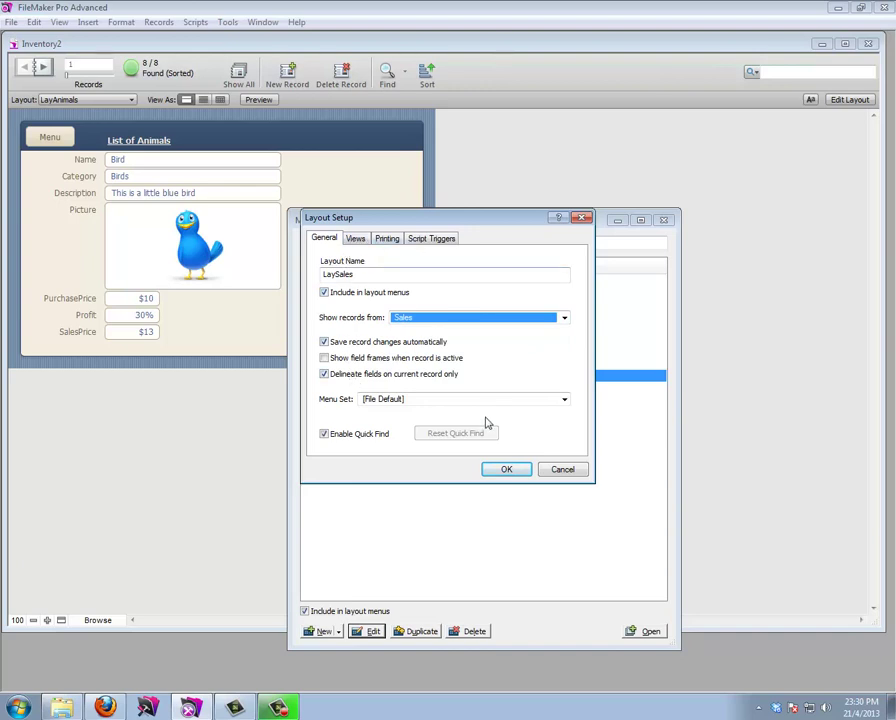
left_click(506, 469)
left_click(664, 220)
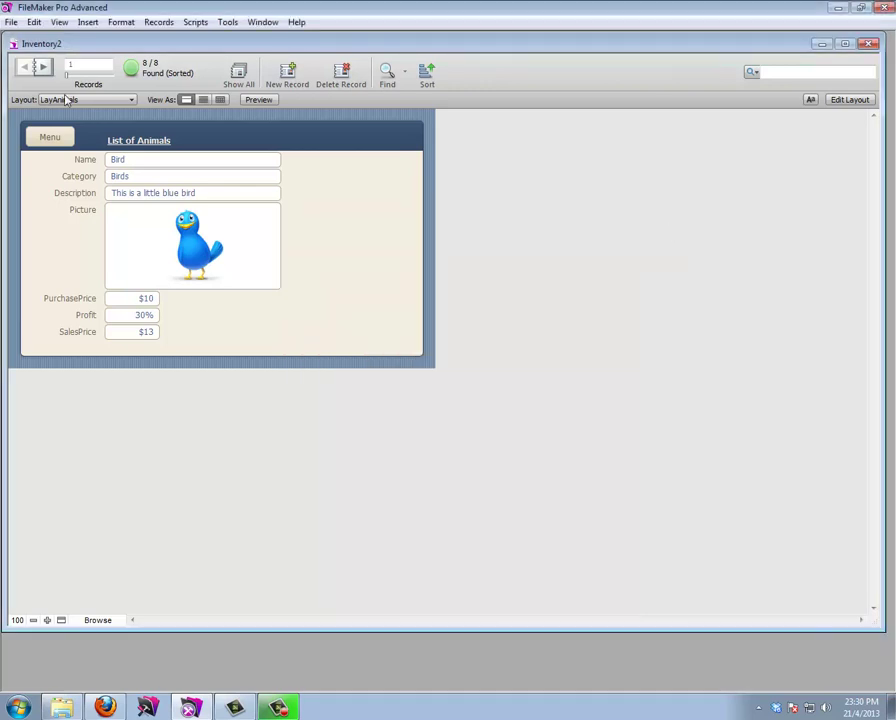
Open LaySales for layout editing and delete every field and label below Name, from Category down to SalesPrice
left_click(72, 99)
mouse_move(83, 130)
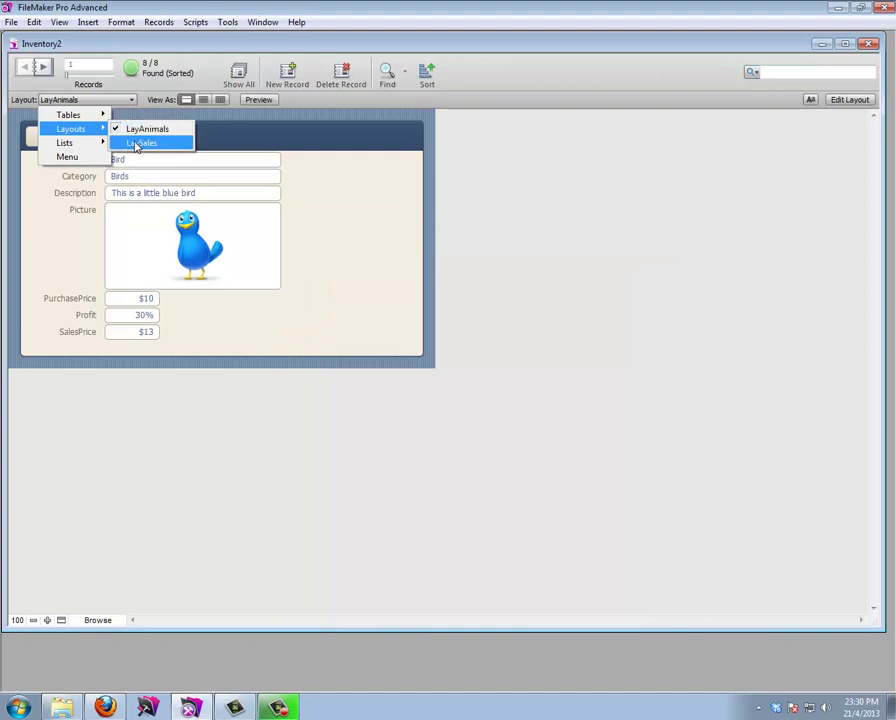
left_click(138, 142)
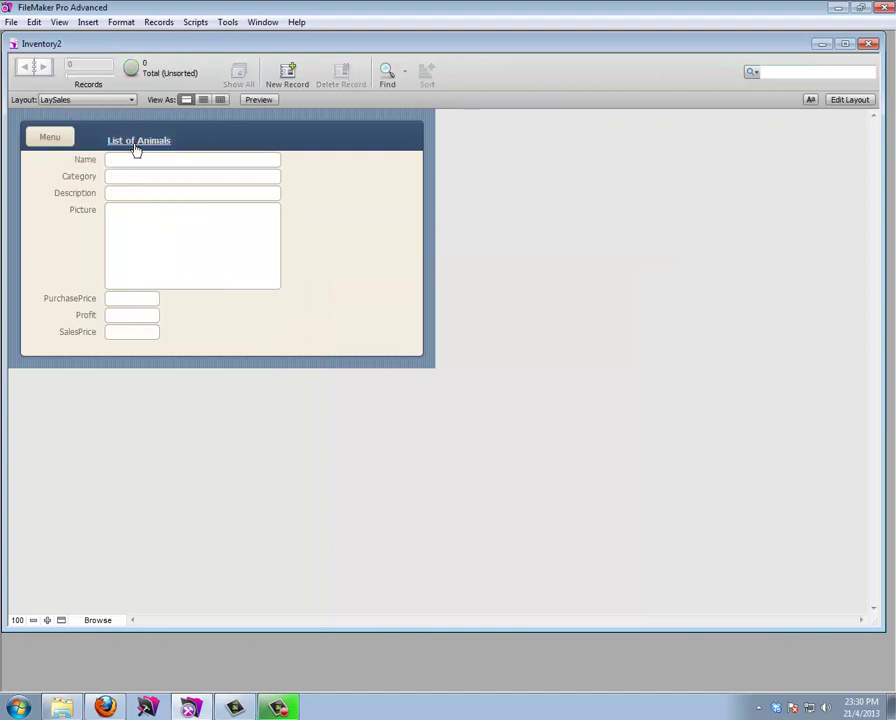
left_click(850, 101)
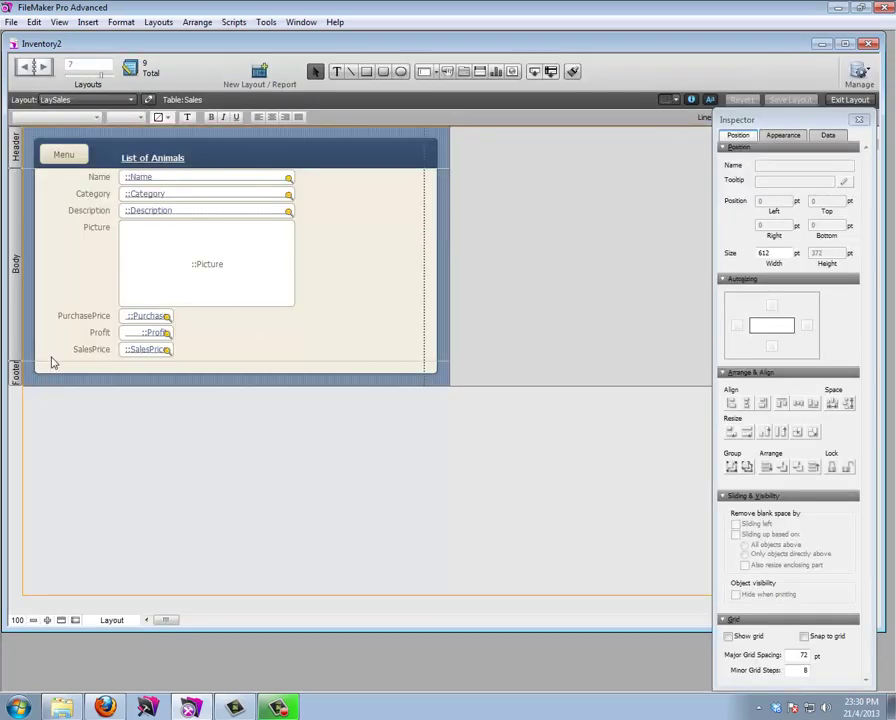
left_click_drag(53, 362, 304, 200)
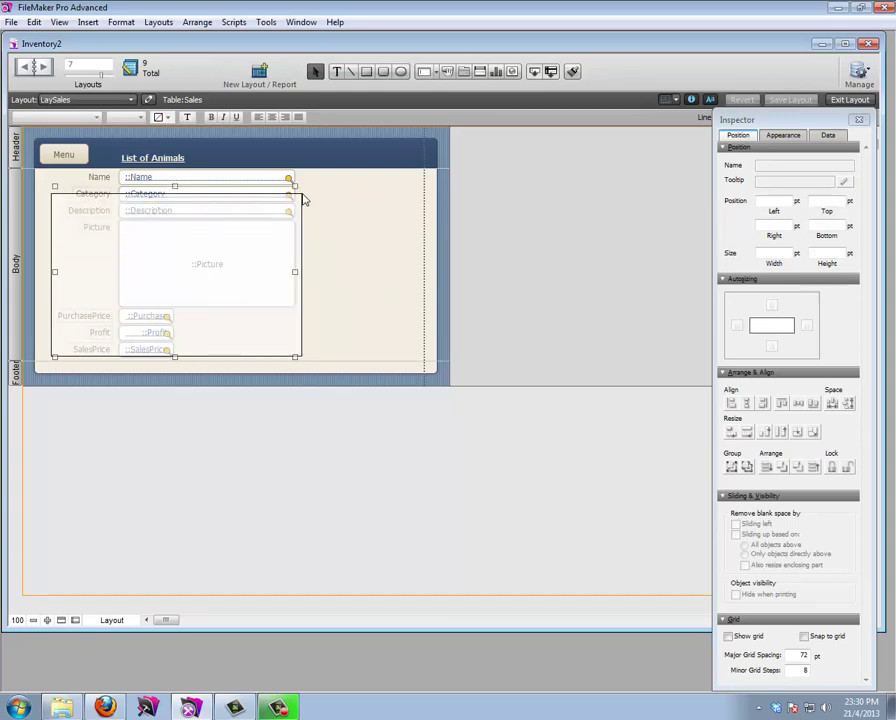
key("Delete")
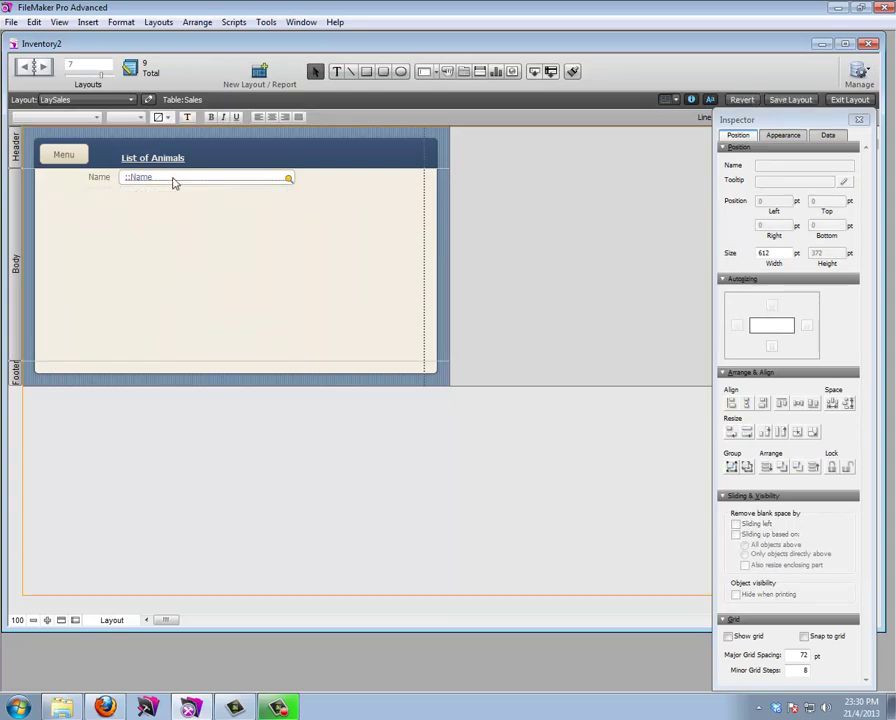
Switch the Name field on LaySales to display the Date field from the Sales table and narrow it
double_click(173, 182)
left_click(476, 203)
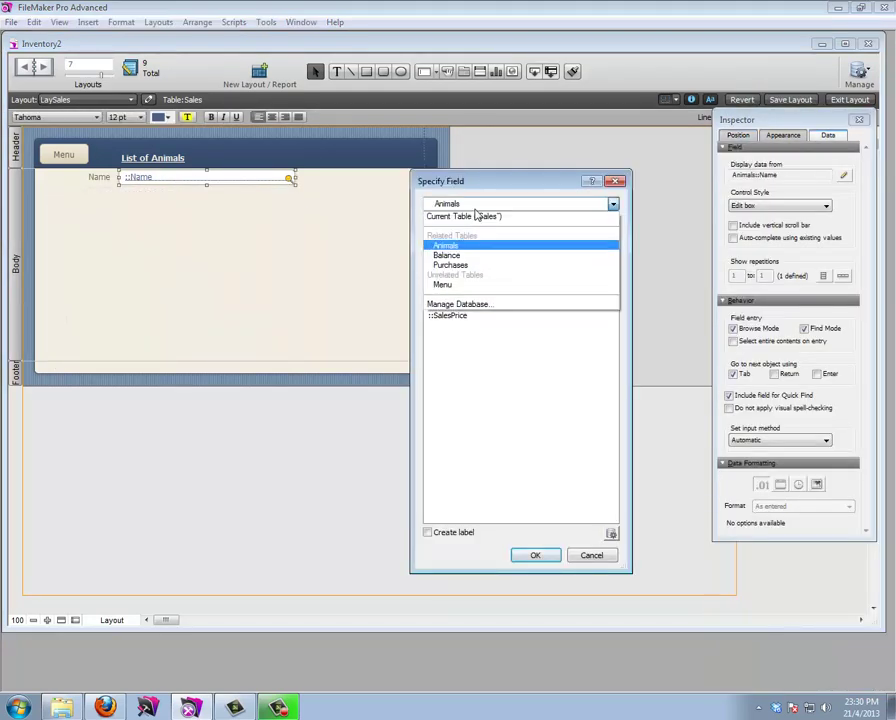
left_click(472, 216)
double_click(466, 238)
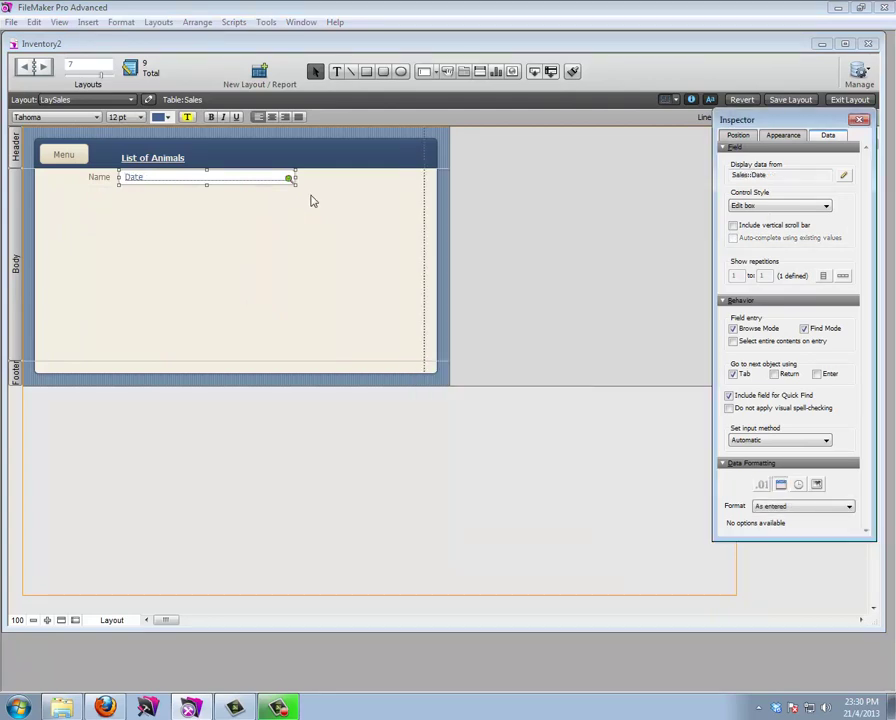
left_click_drag(295, 177, 195, 178)
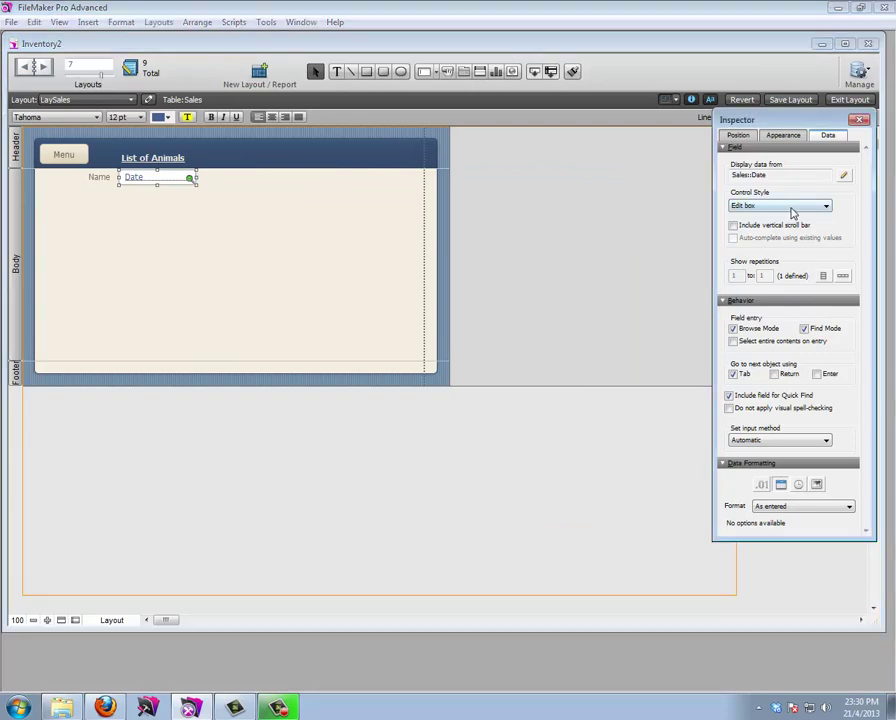
Set the Date field's control style to Drop-down calendar and include the icon to show and hide the calendar
left_click(790, 206)
left_click(772, 256)
left_click(734, 227)
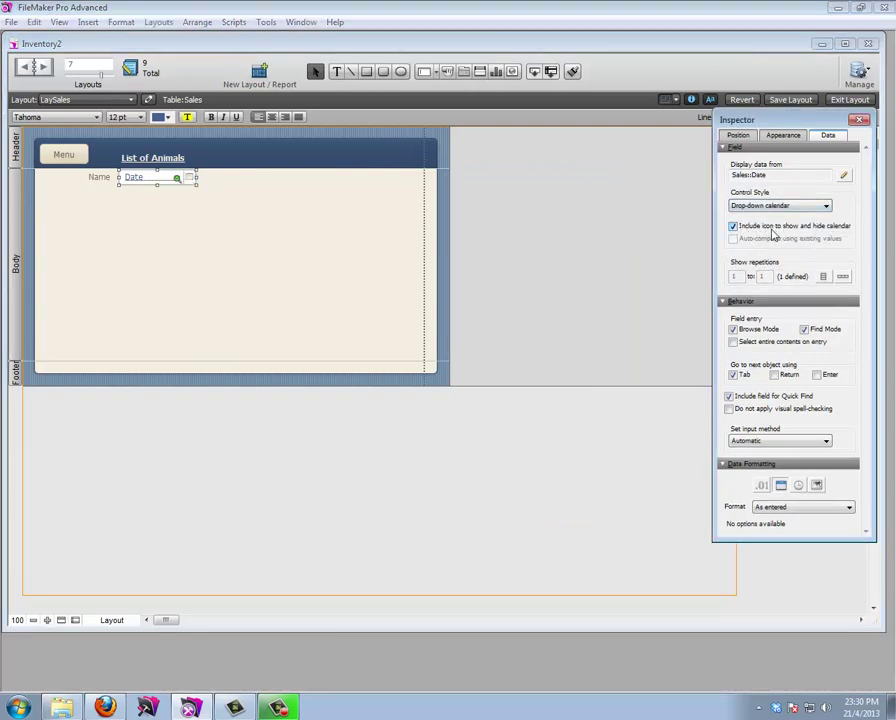
Change the header title from "List of Animals" to "List of Sales"
left_click(128, 157)
left_click(336, 71)
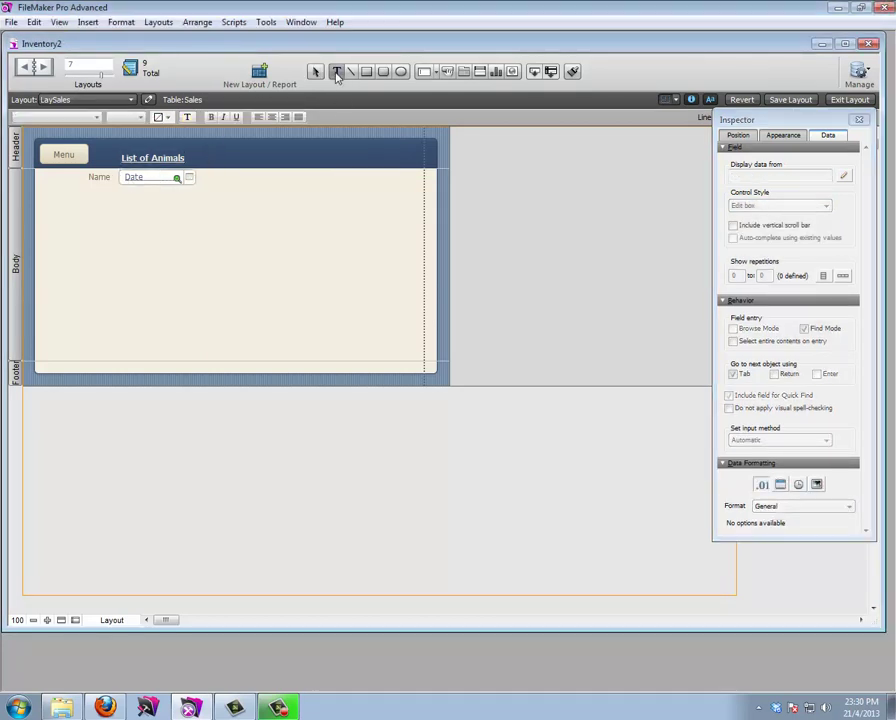
left_click(152, 160)
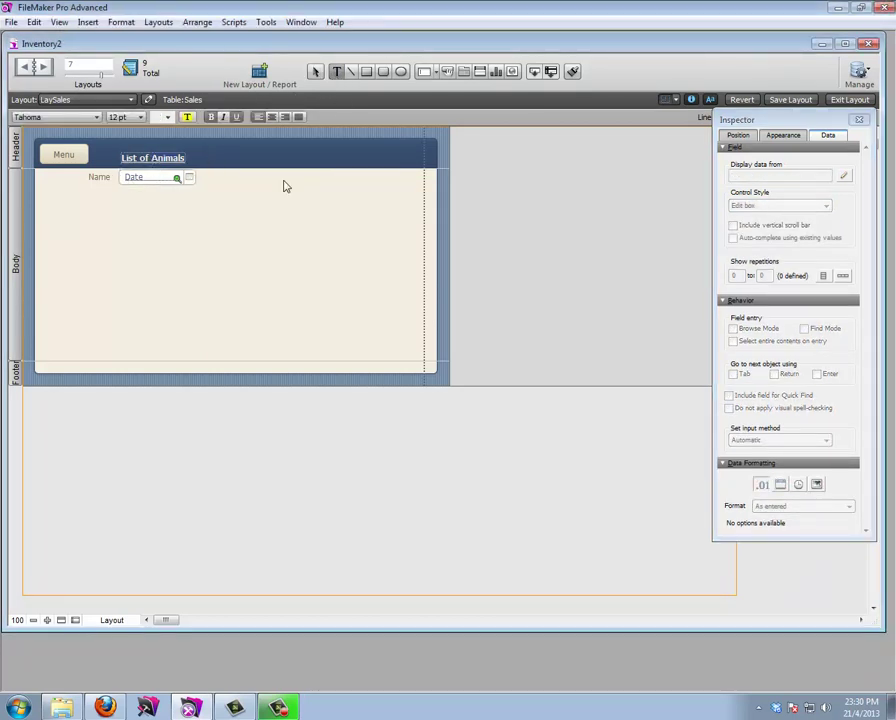
type("Sale")
key("Escape")
Set the button action of the "List of Sales" header text to Do Nothing
right_click(127, 170)
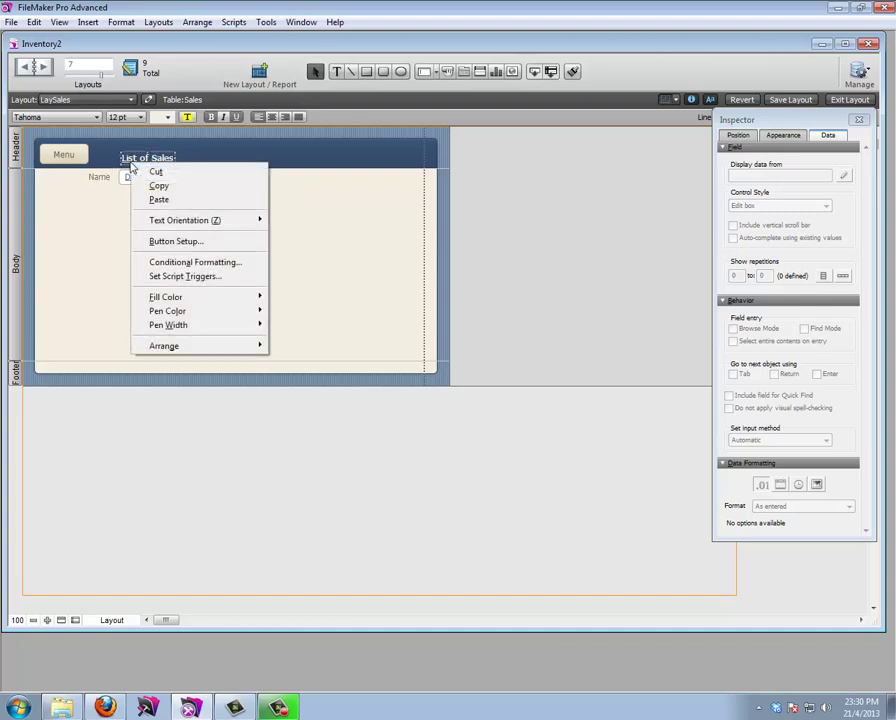
left_click(172, 242)
left_click(264, 289)
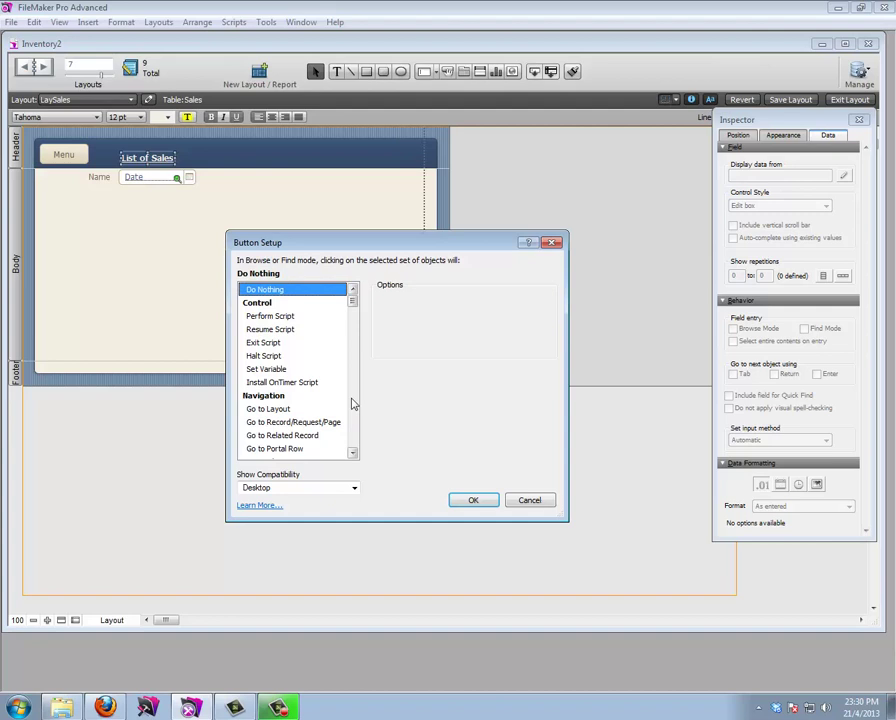
left_click(472, 500)
Create a new sales record in Browse mode to test the date field, and return to layout editing
key("ctrl+b")
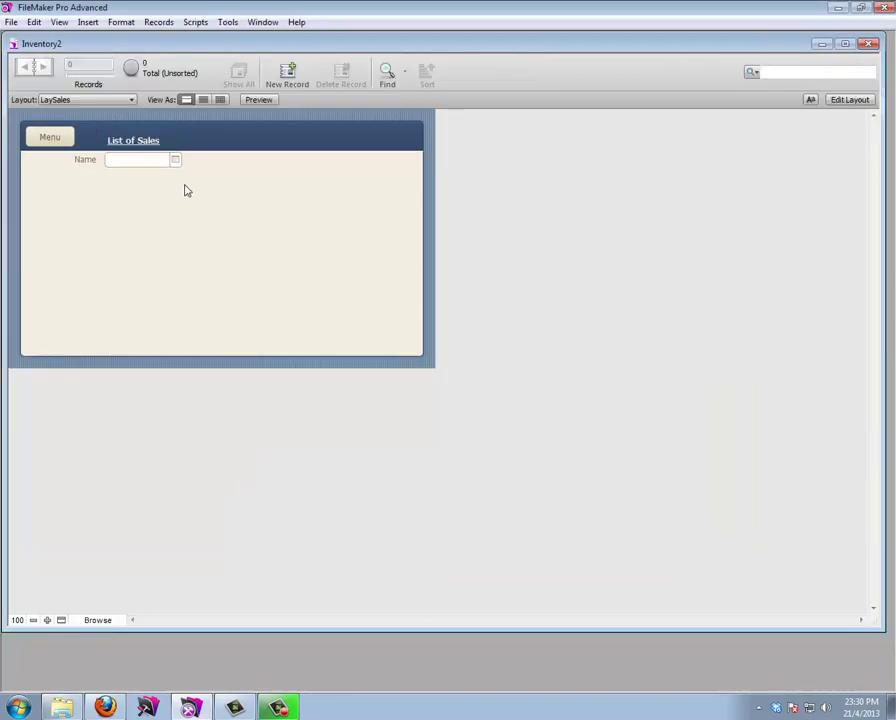
left_click(289, 83)
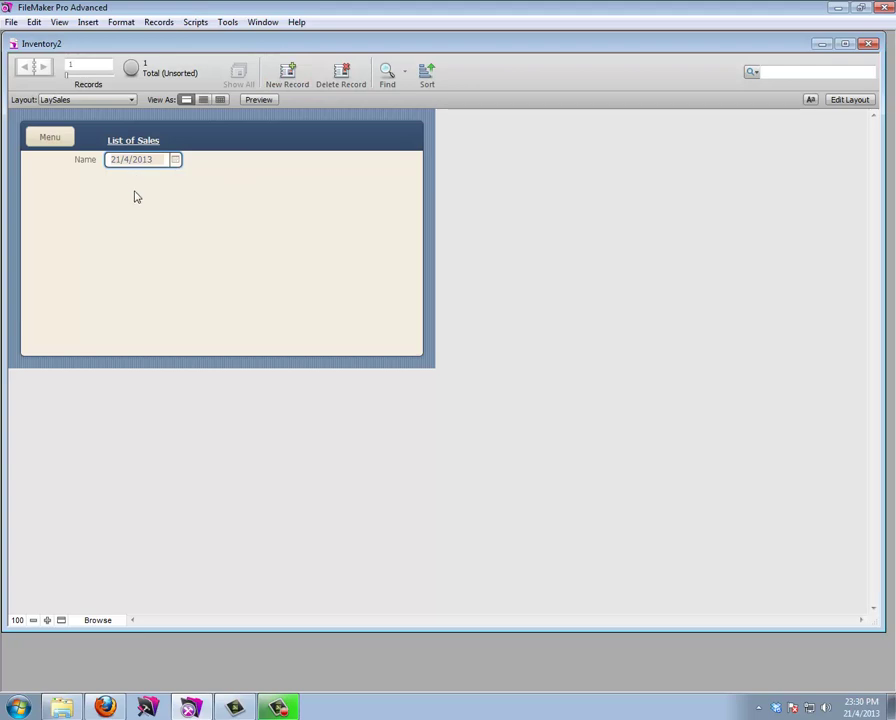
left_click(832, 100)
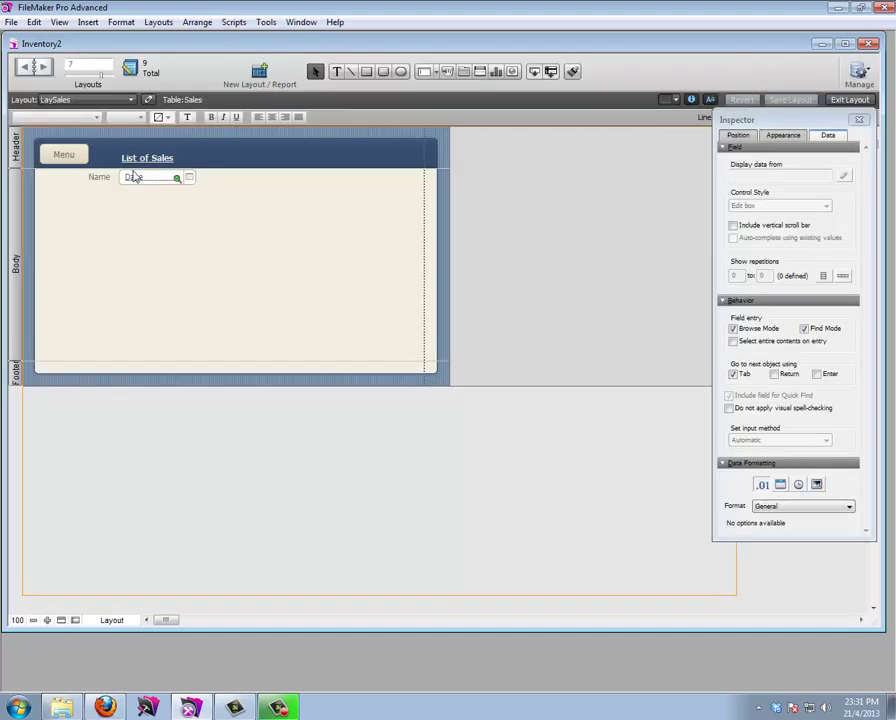
Change the label beside the date field to "Date" and view the layout in Browse mode
left_click(103, 178)
type("Date")
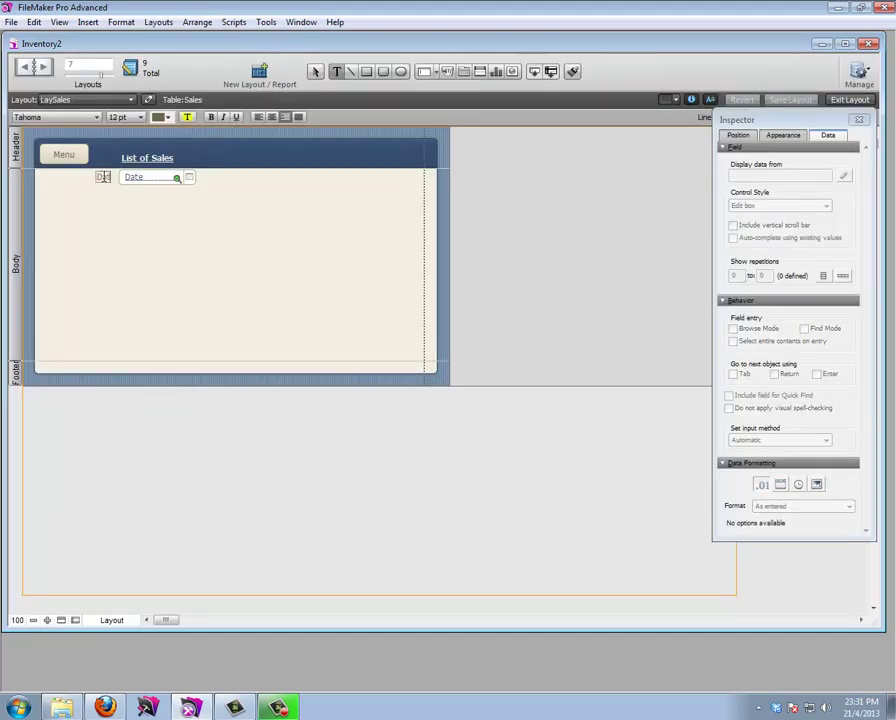
key("ctrl+b")
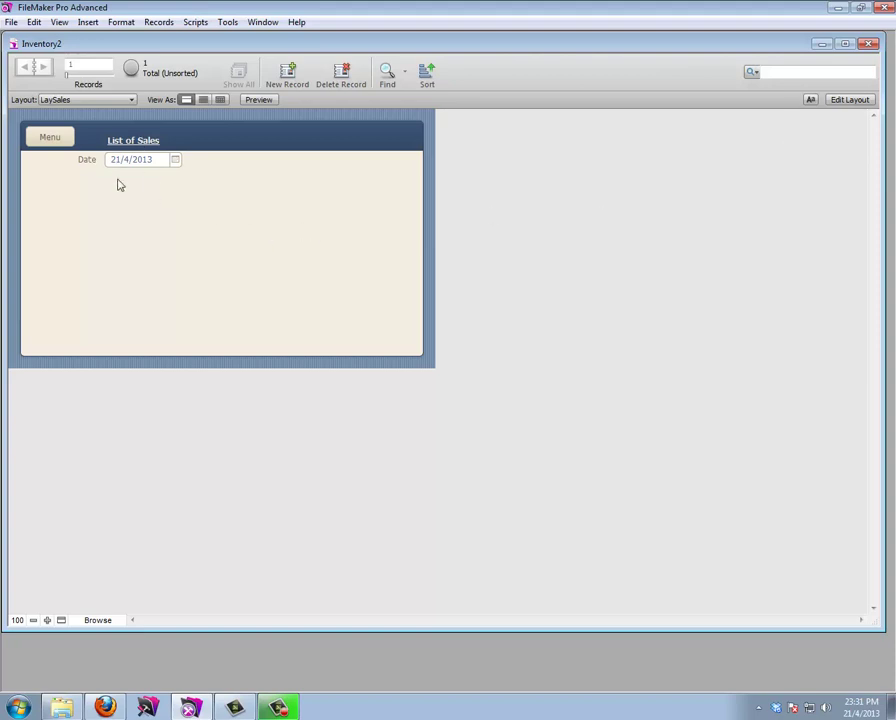
Reopen LaySales for layout editing and enlarge it by widening the layout and extending the body part downward
left_click(849, 100)
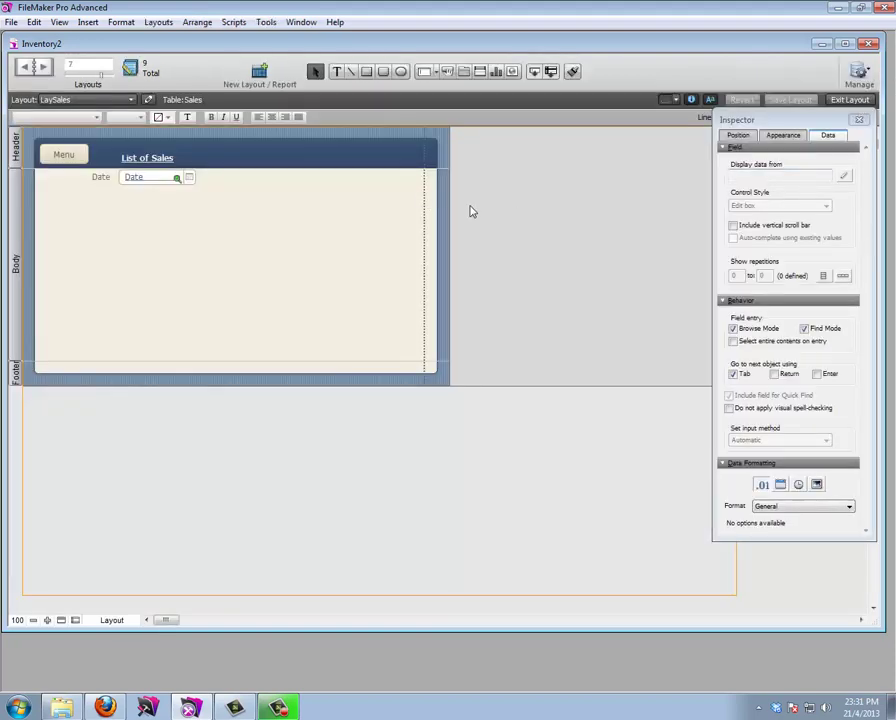
left_click_drag(452, 218, 726, 208)
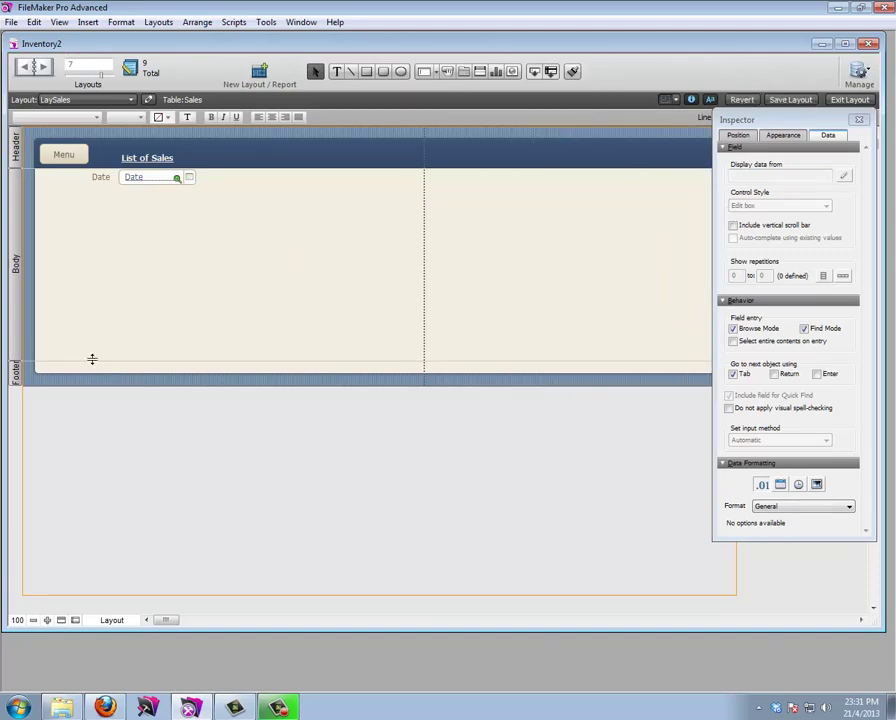
left_click_drag(92, 358, 95, 565)
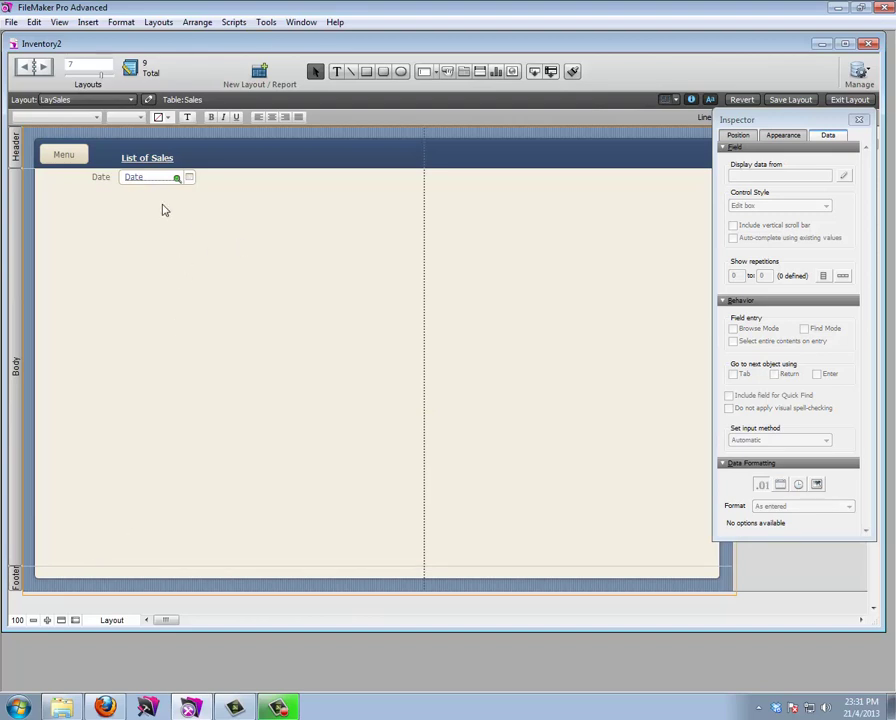
Examine in the database relationships graph how Sales, Purchases and Animals connect to Balance
left_click(11, 22)
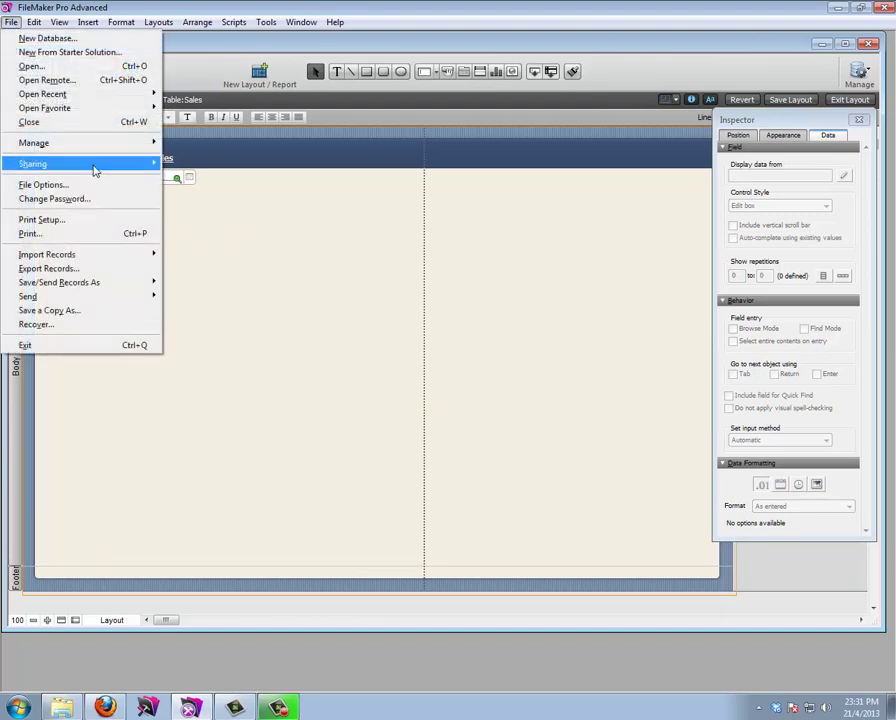
mouse_move(125, 148)
left_click(185, 143)
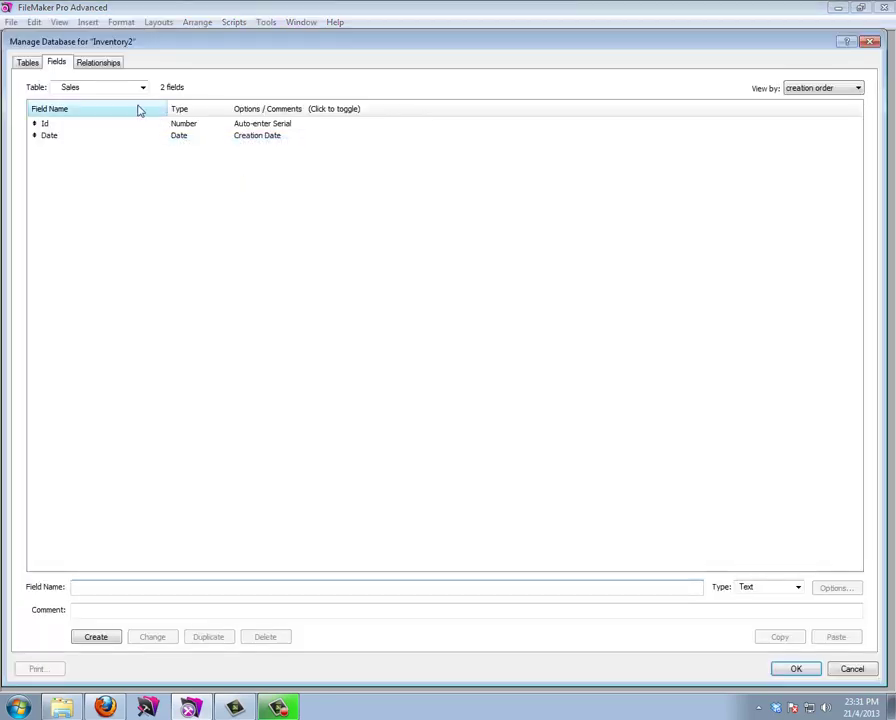
left_click(92, 62)
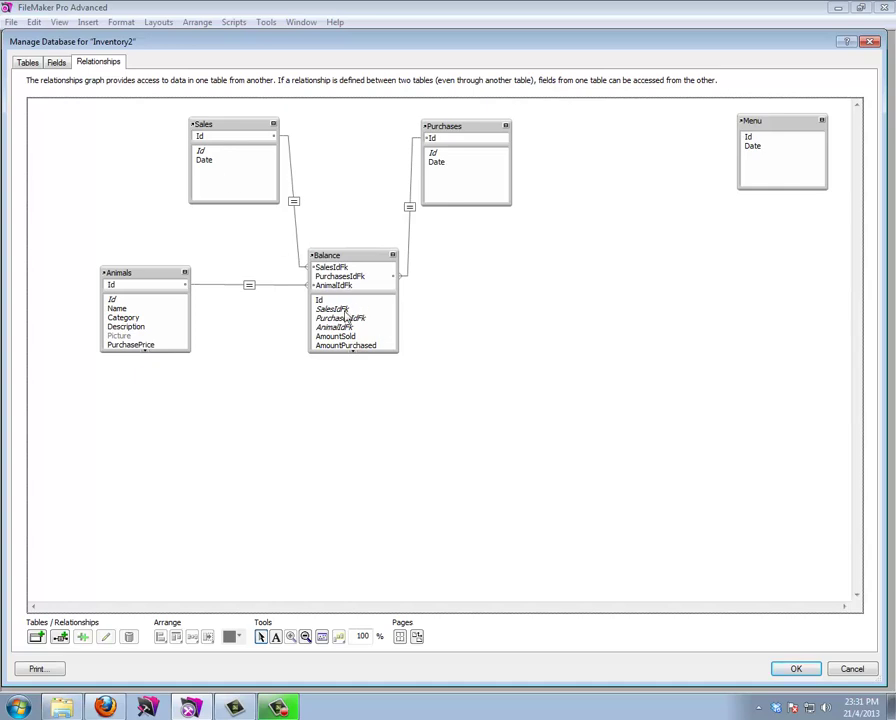
left_click(788, 667)
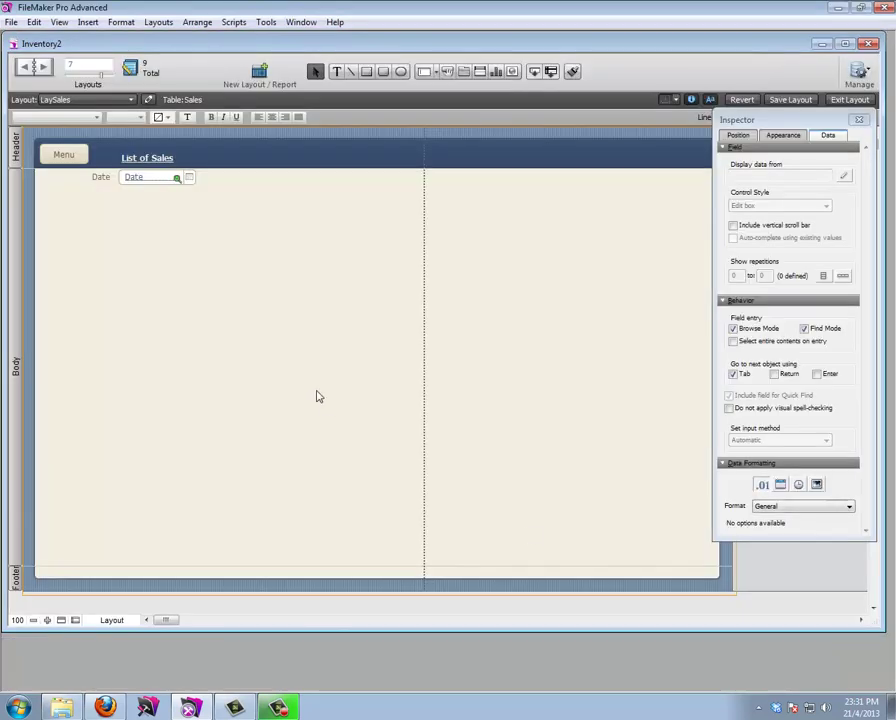
Draw a large portal below the Date field showing Balance records, allowing deletion of portal records and showing a vertical scroll bar
left_click(480, 71)
left_click_drag(90, 212, 524, 522)
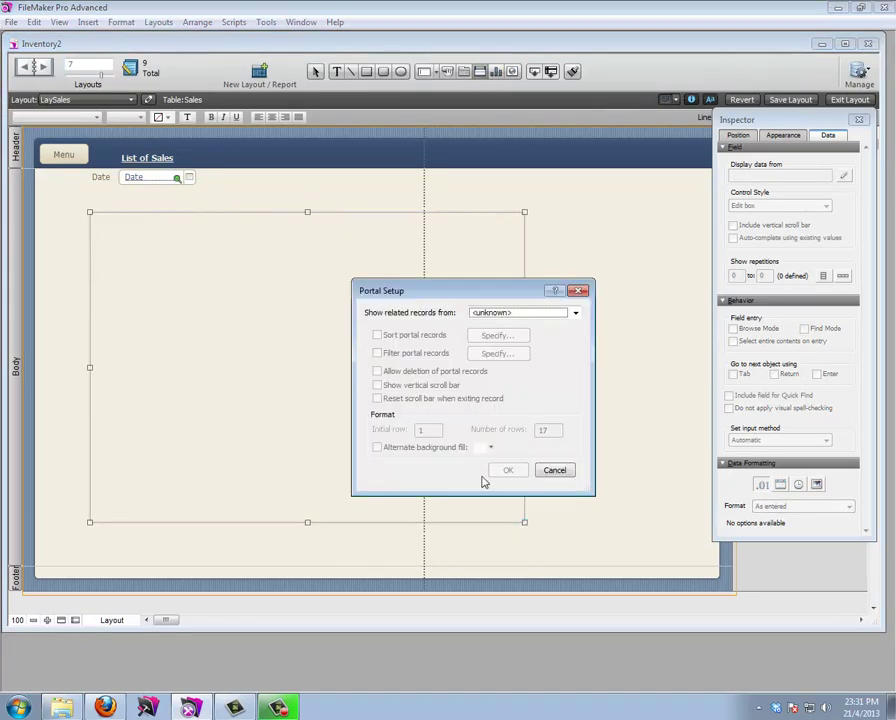
left_click(518, 313)
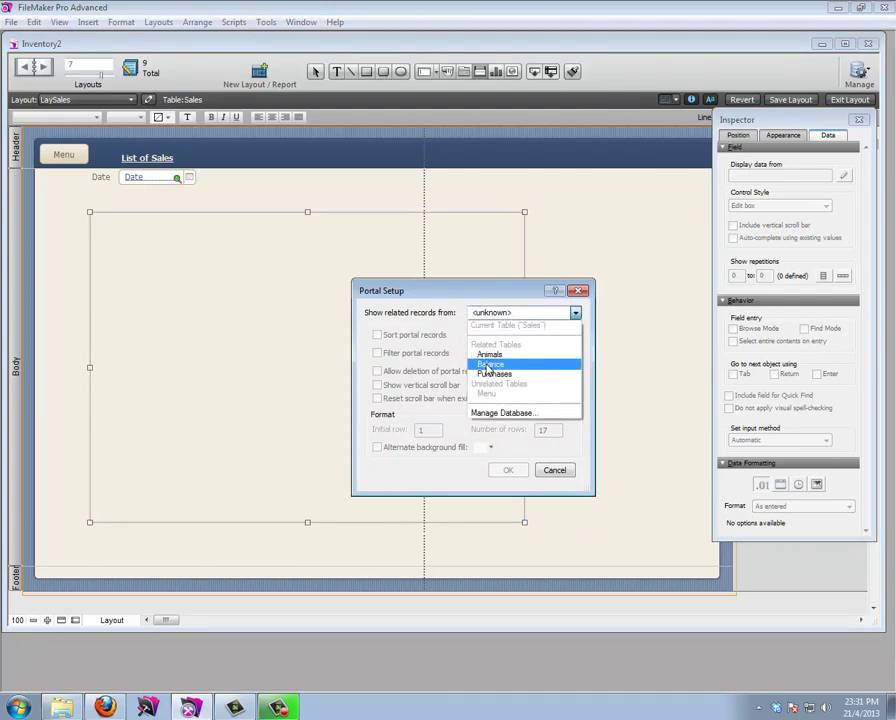
left_click(489, 364)
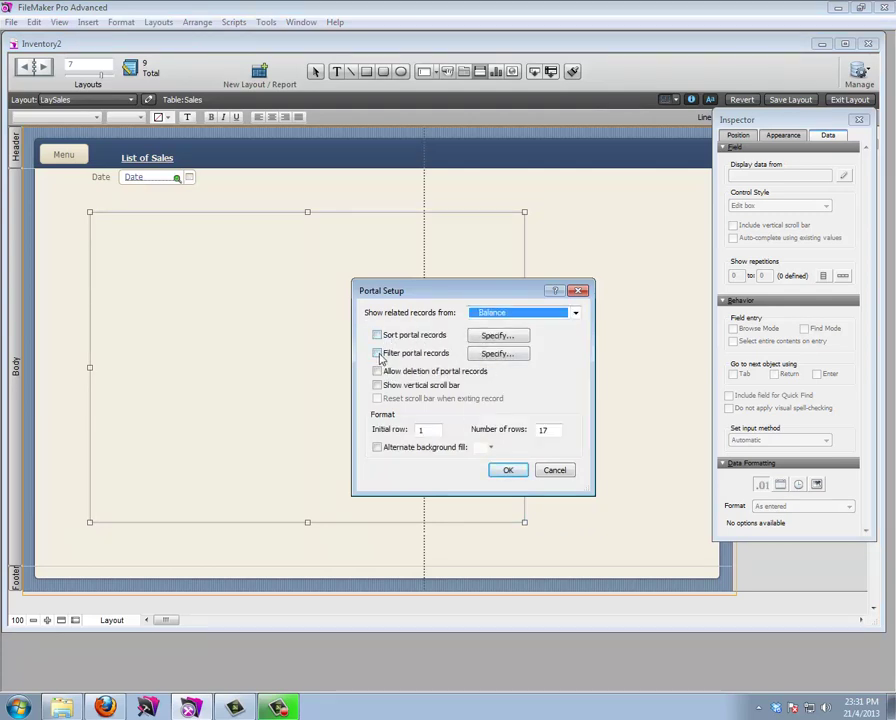
left_click(377, 372)
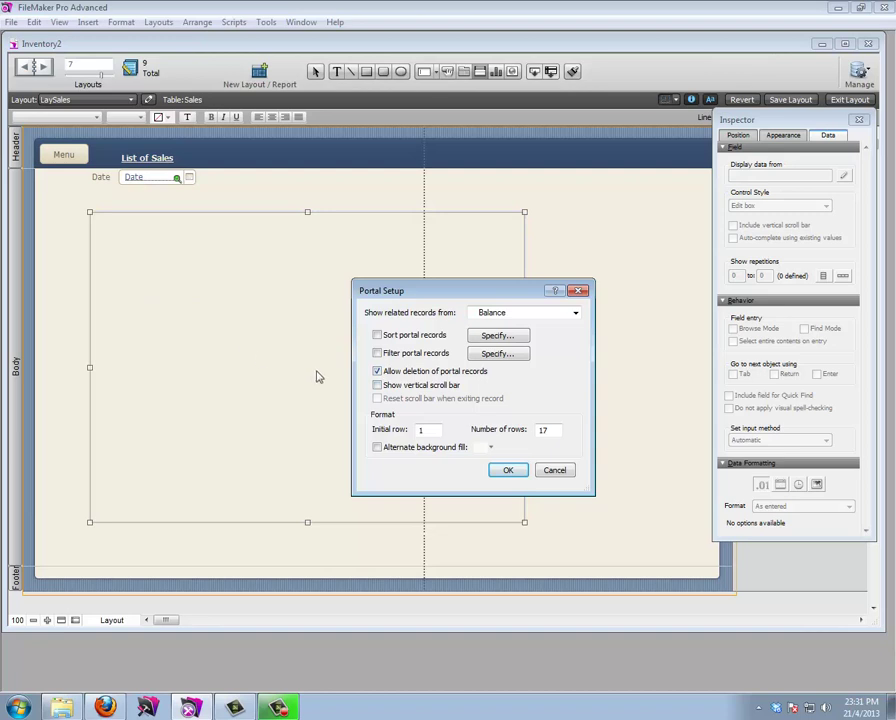
left_click(377, 385)
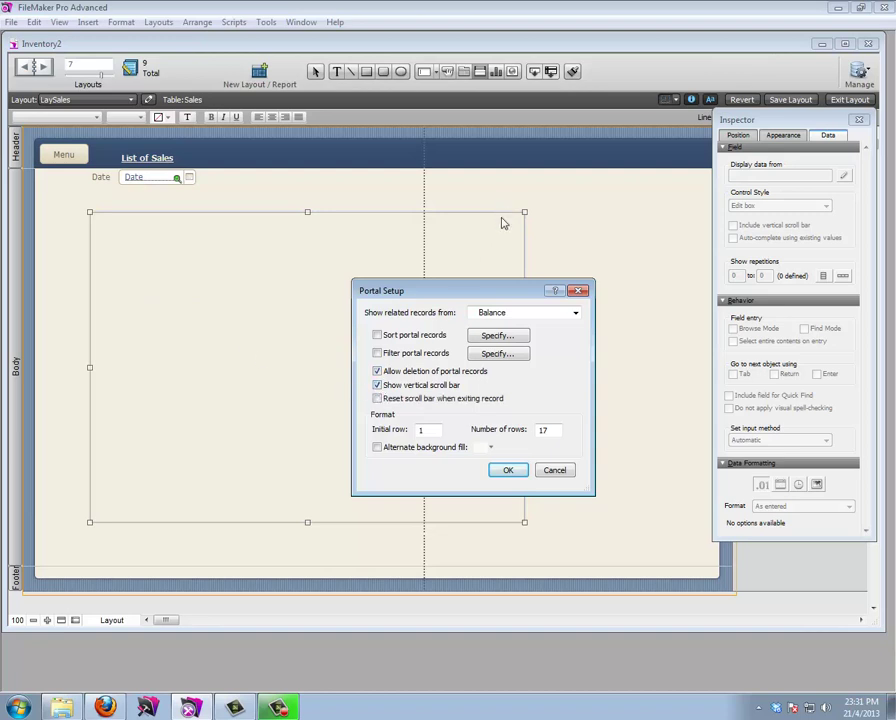
left_click(508, 471)
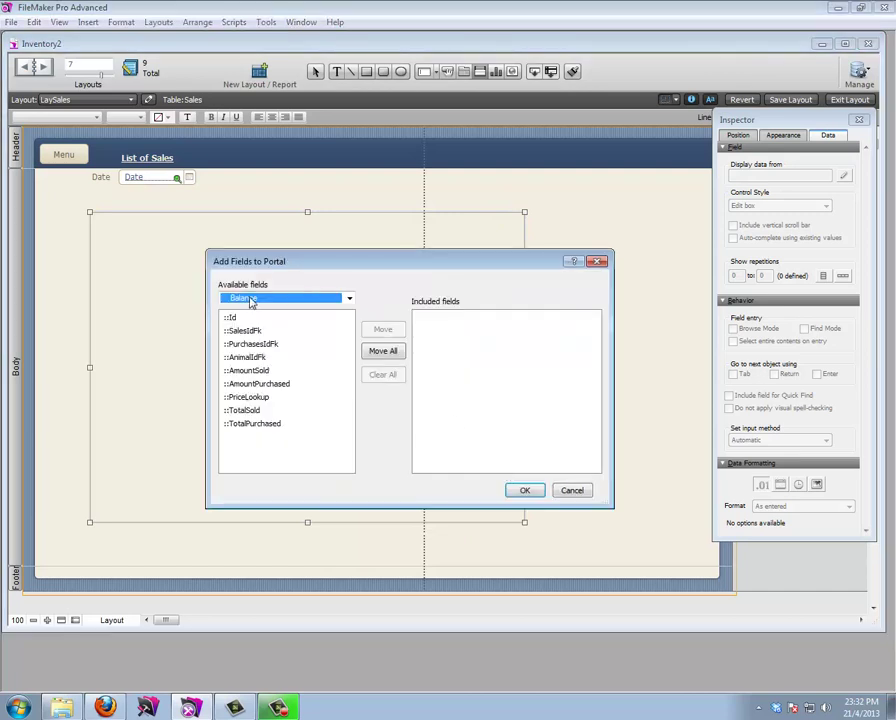
Add the Balance fields AnimalIdFk, AmountSold, PriceLookup and TotalSold to the portal and view the layout in Browse mode
double_click(248, 357)
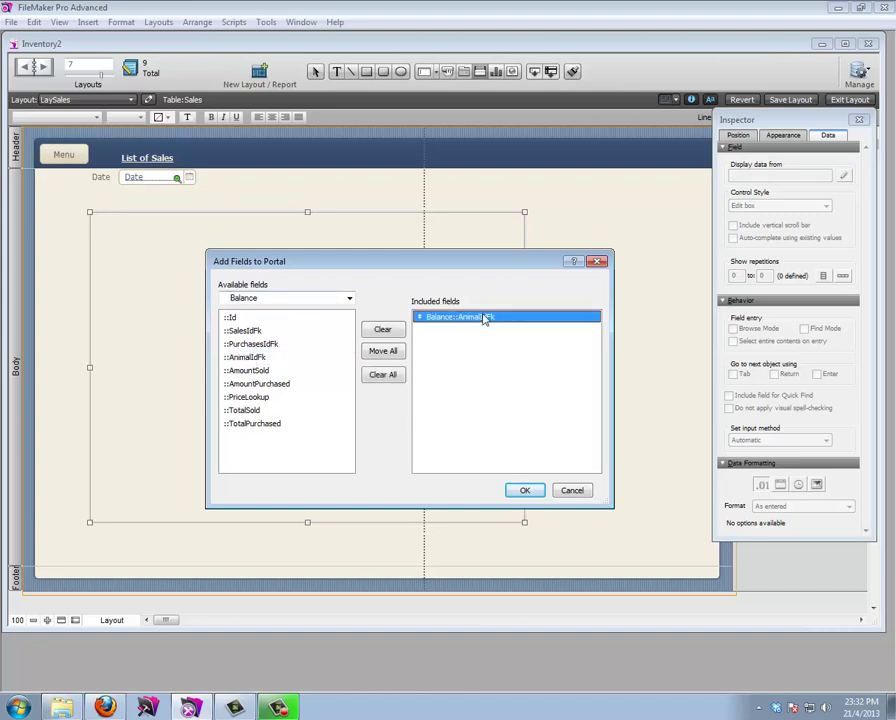
double_click(261, 371)
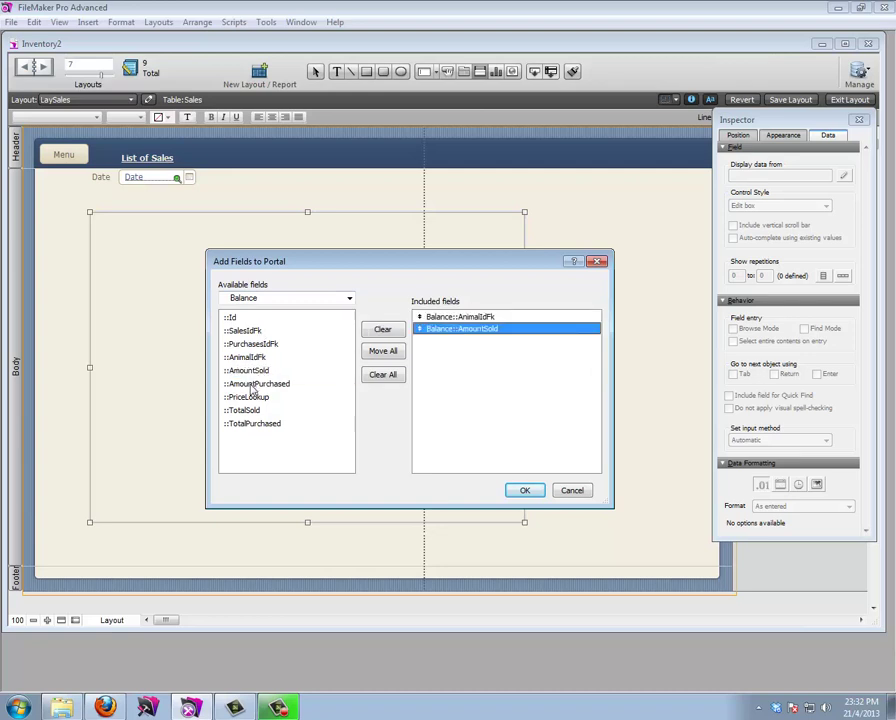
double_click(250, 398)
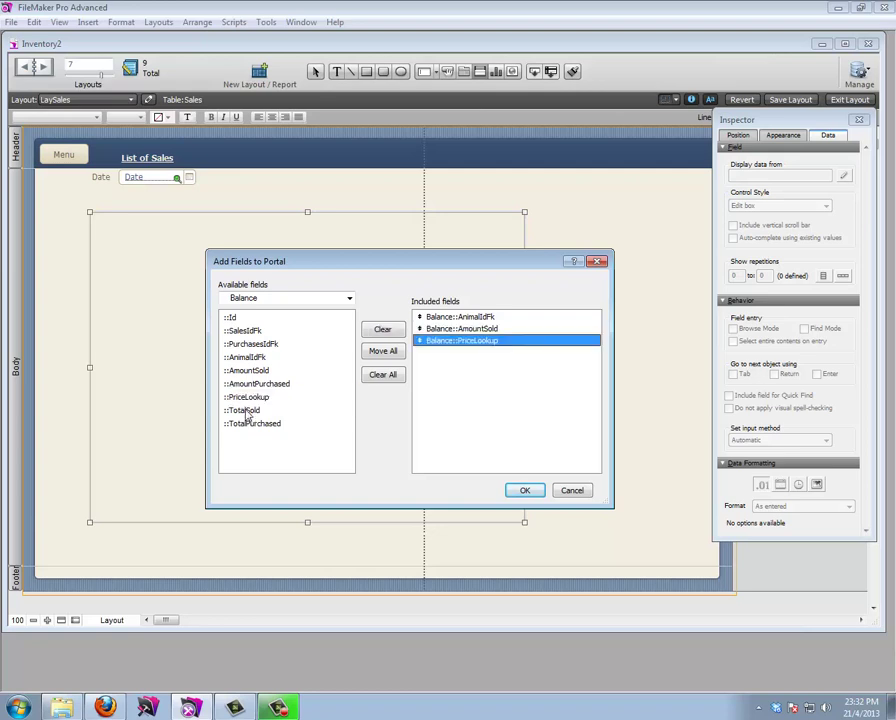
double_click(247, 412)
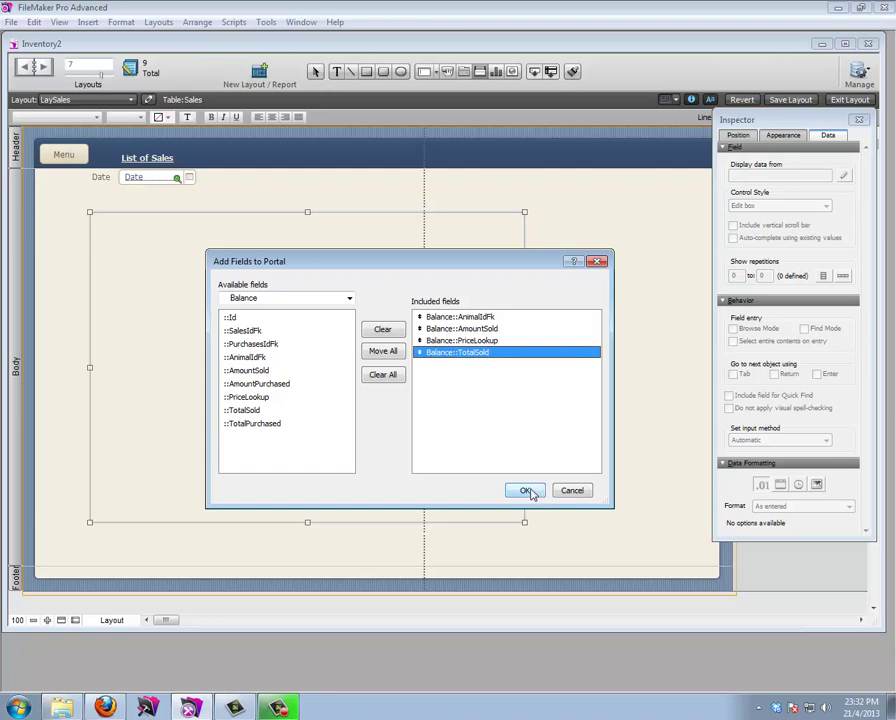
left_click(526, 490)
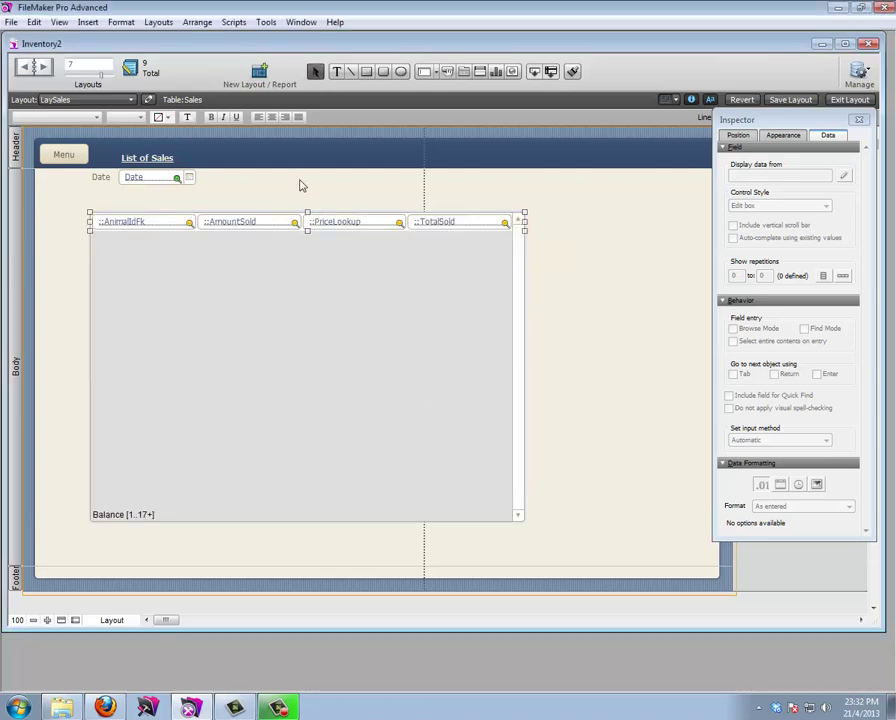
left_click(866, 102)
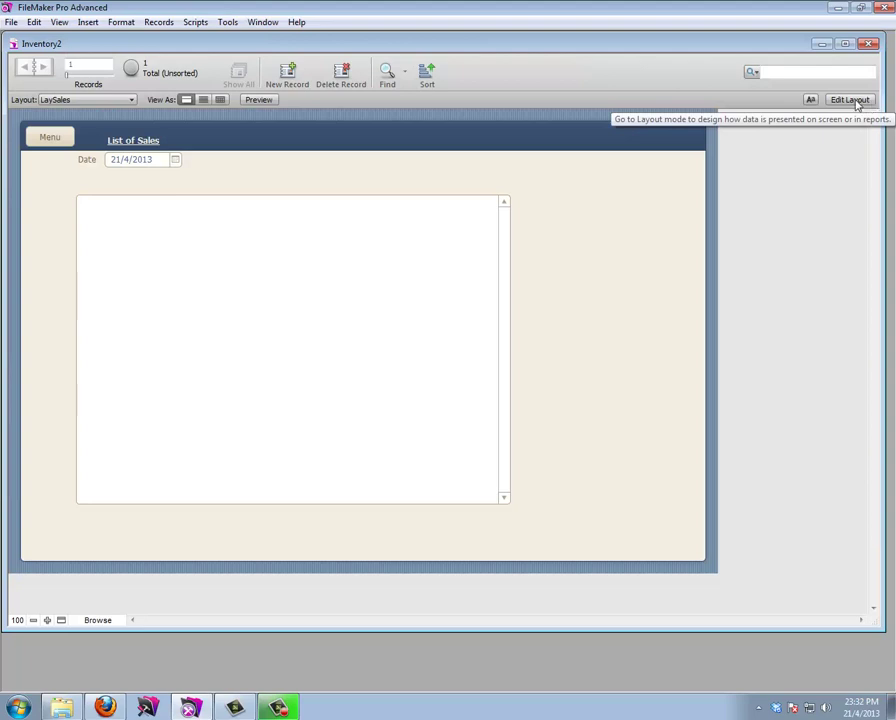
Return to layout editing, add the text label "Animals" above the portal's AnimalIdFk column and nudge it upward
left_click(851, 100)
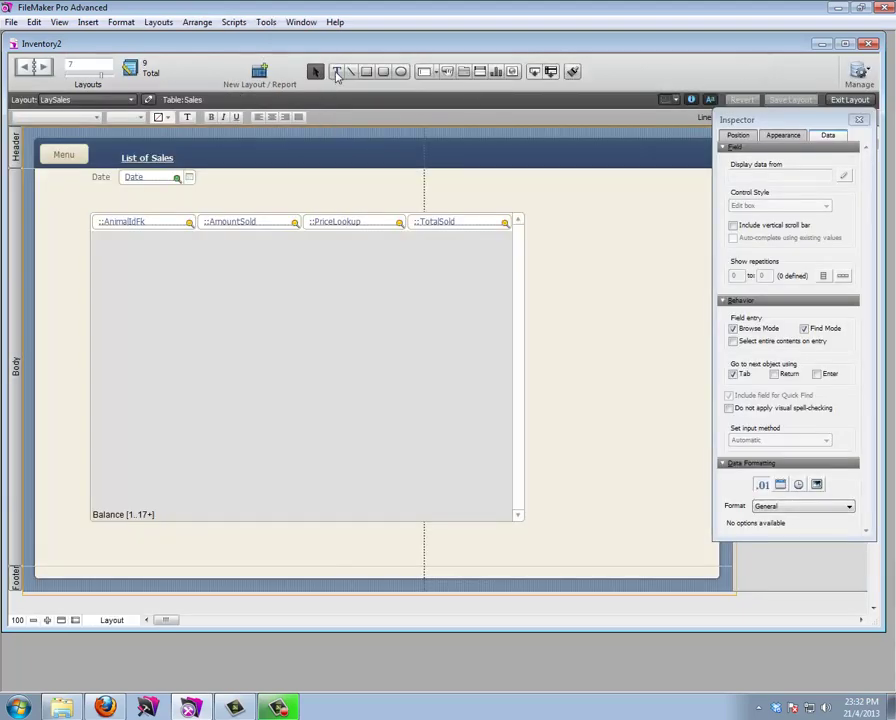
left_click(337, 73)
left_click(102, 209)
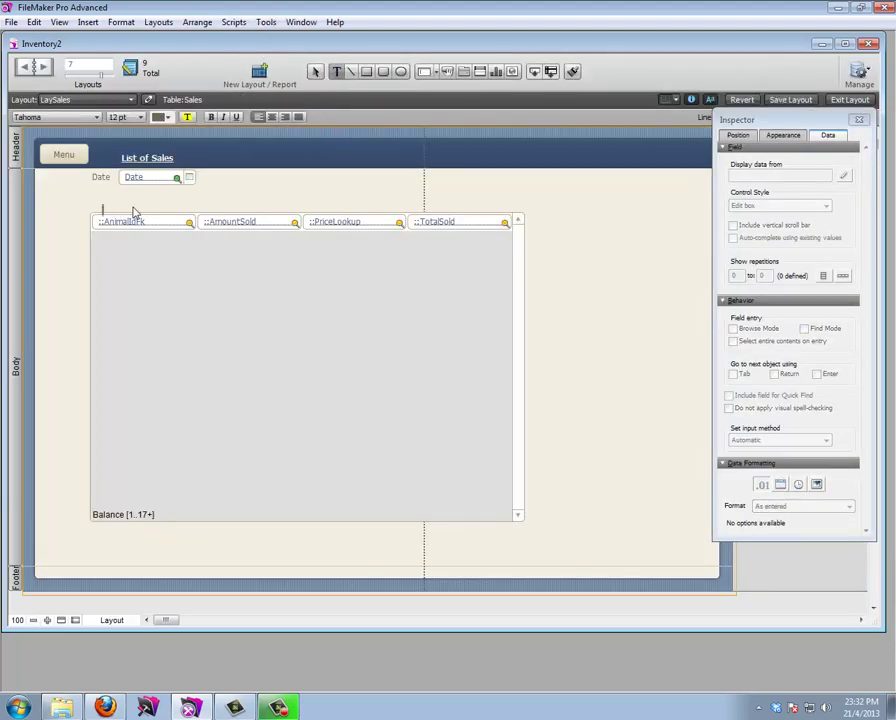
type("Animals")
key("Escape")
key("Up")
key("Up")
key("Up")
key("Up")
key("Up")
key("Up")
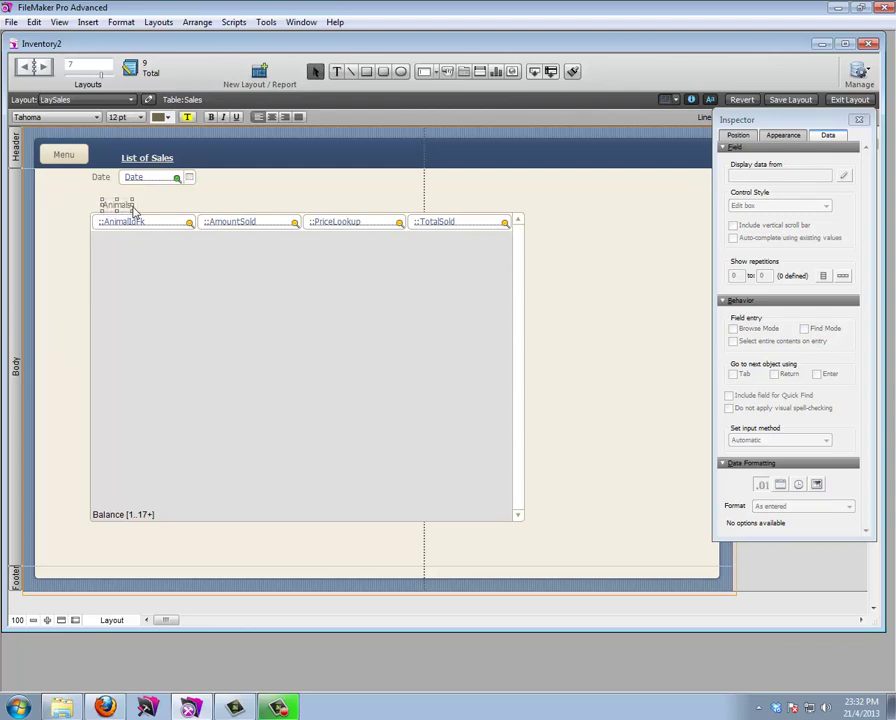
Nudge the "Animals" label left over the AnimalIdFk column and show the layout in Browse mode
key("Left")
key("Left")
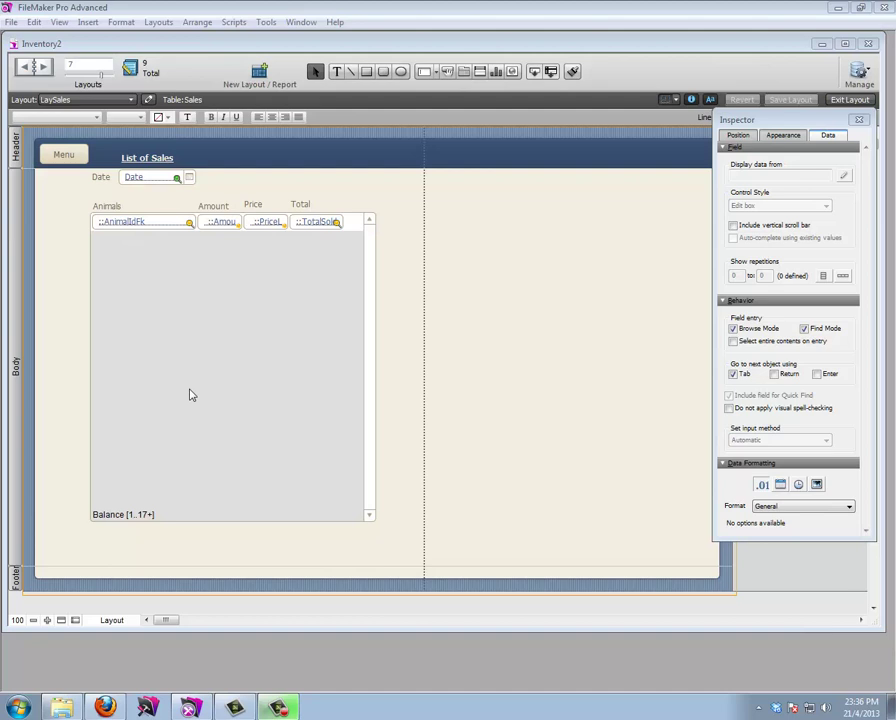
left_click(849, 100)
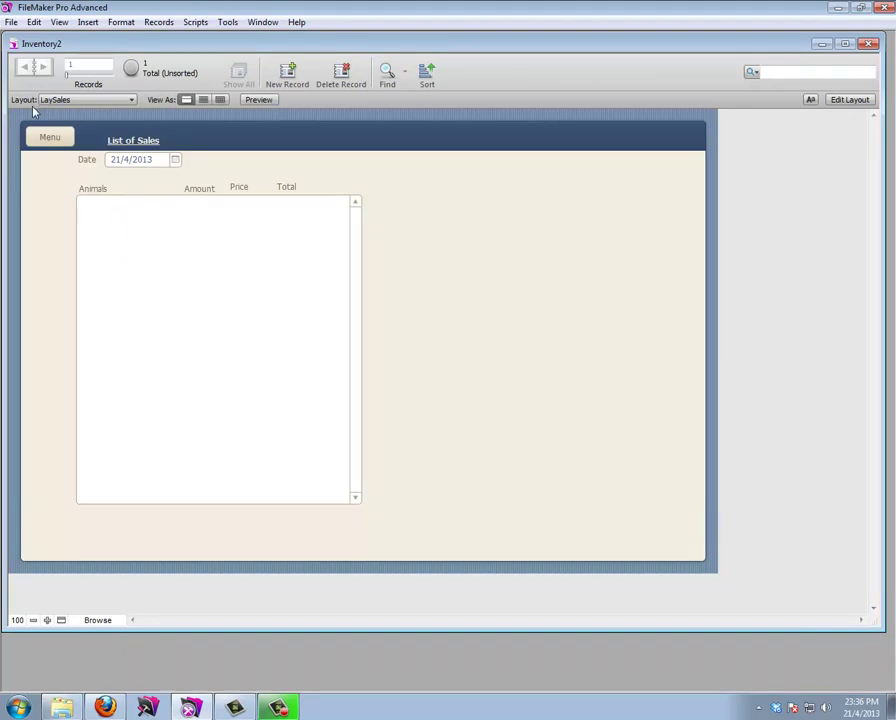
In the Sales–Balance relationship, allow creation of Balance records and delete related Balance records when a Sales record is deleted
left_click(11, 22)
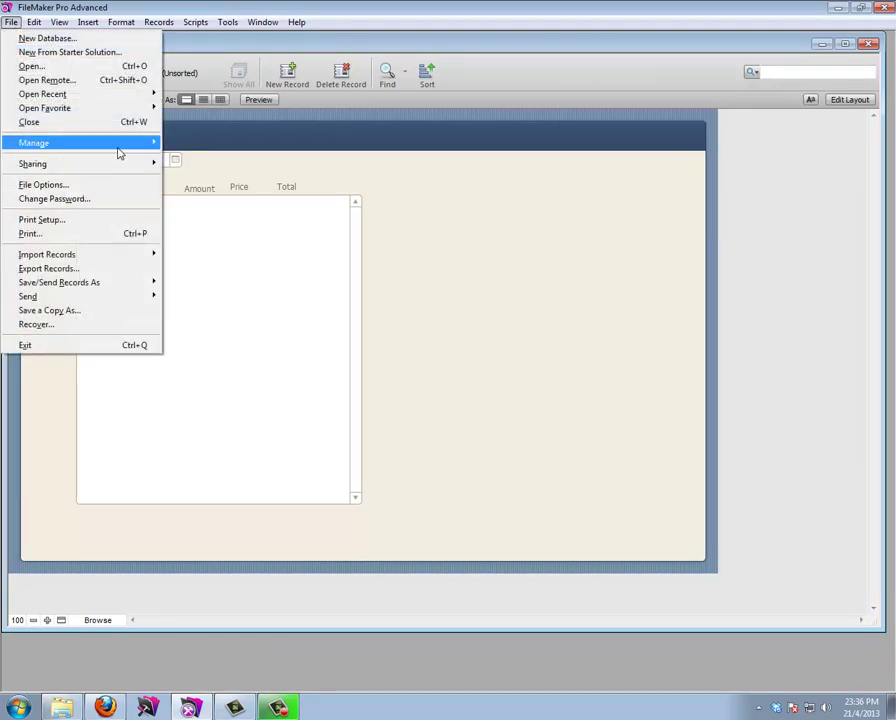
mouse_move(152, 144)
left_click(182, 142)
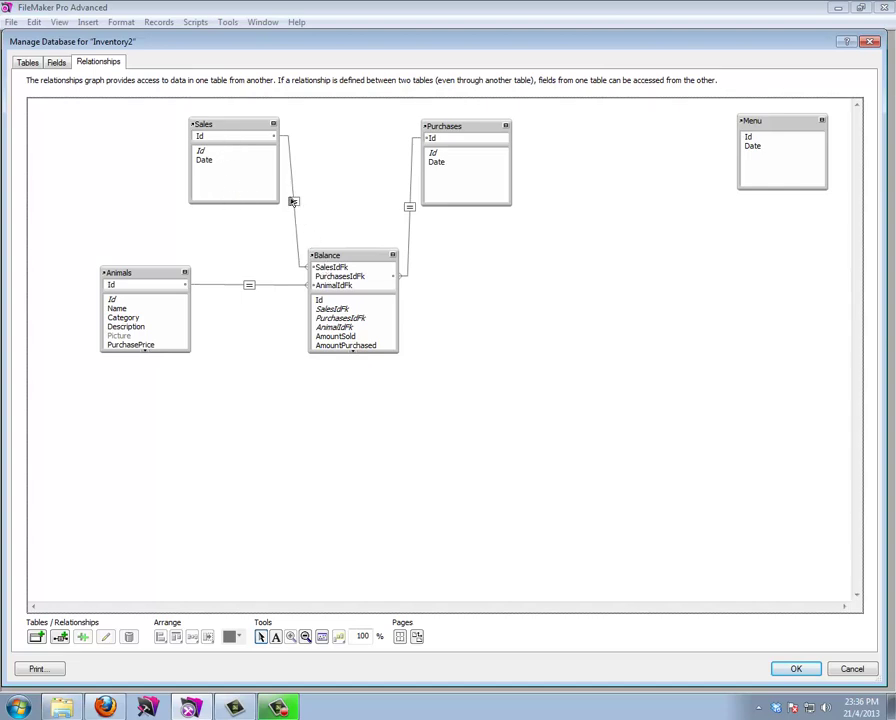
double_click(293, 201)
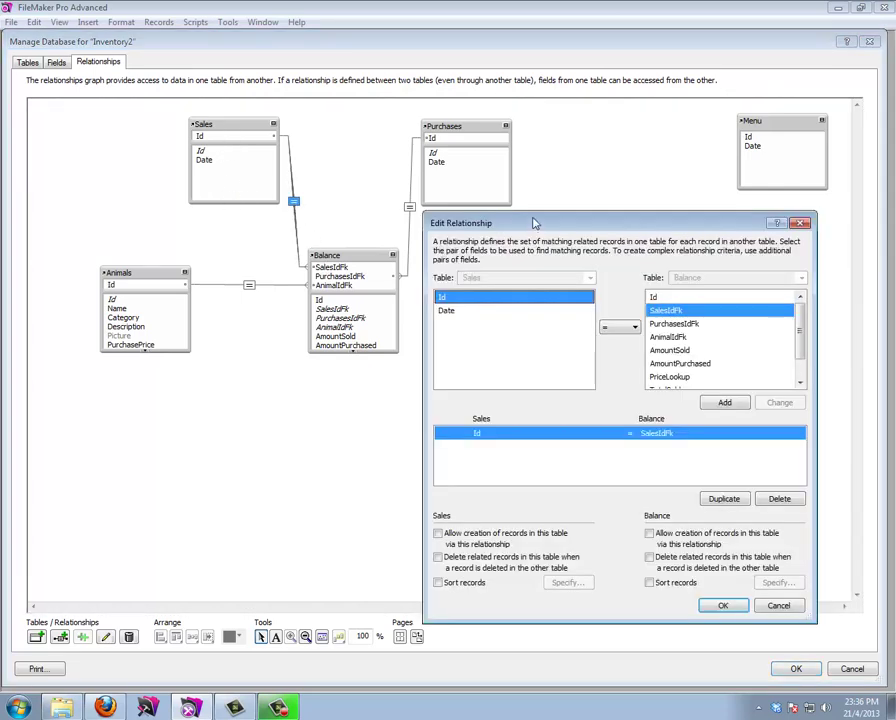
mouse_move(550, 224)
left_mouse_down()
mouse_move(516, 209)
mouse_move(523, 234)
mouse_move(543, 228)
left_mouse_up()
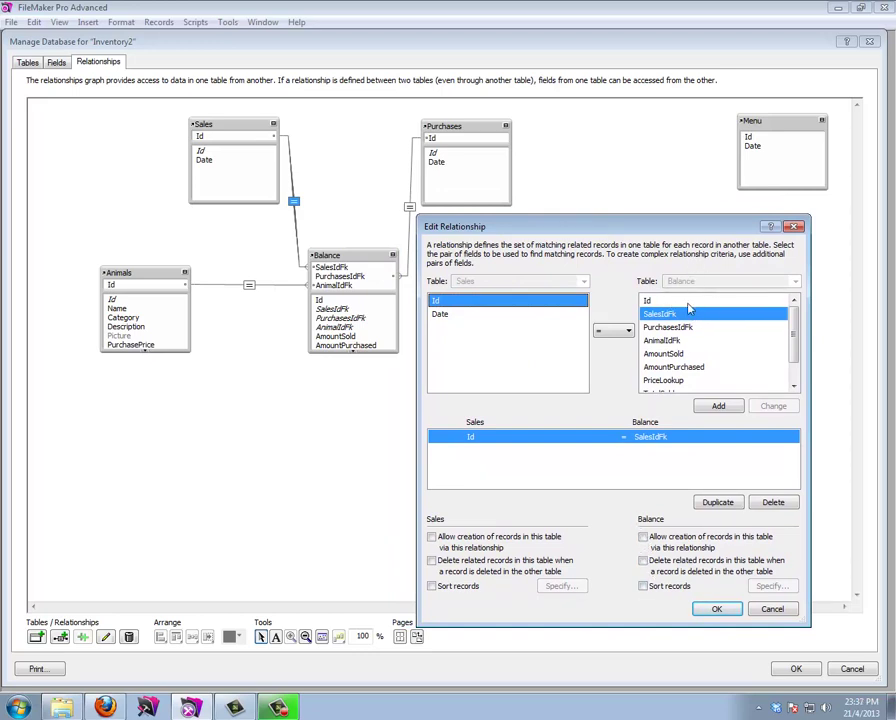
left_click(643, 537)
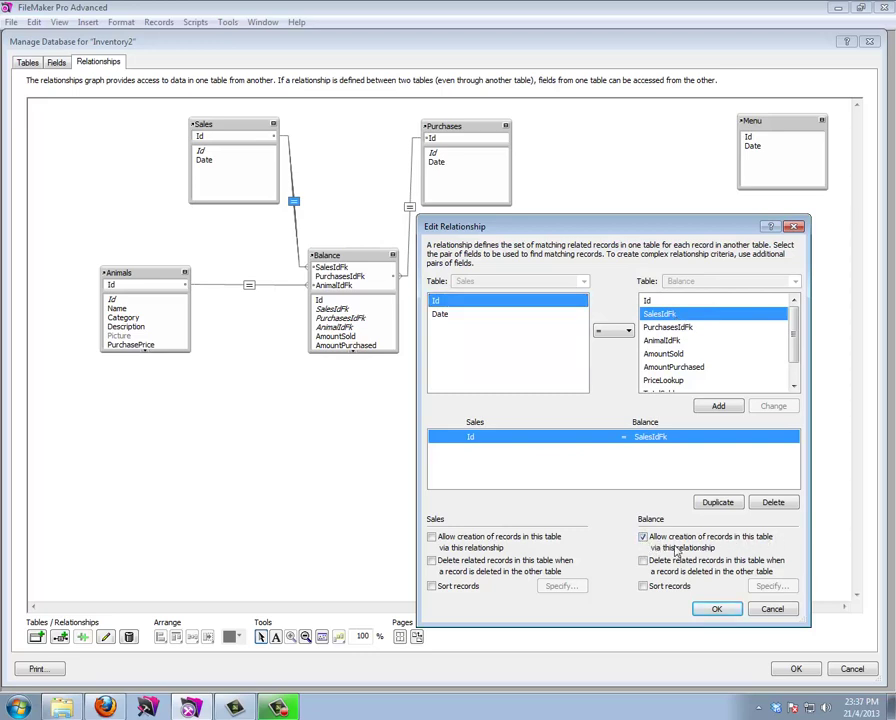
left_click(644, 562)
left_click(712, 608)
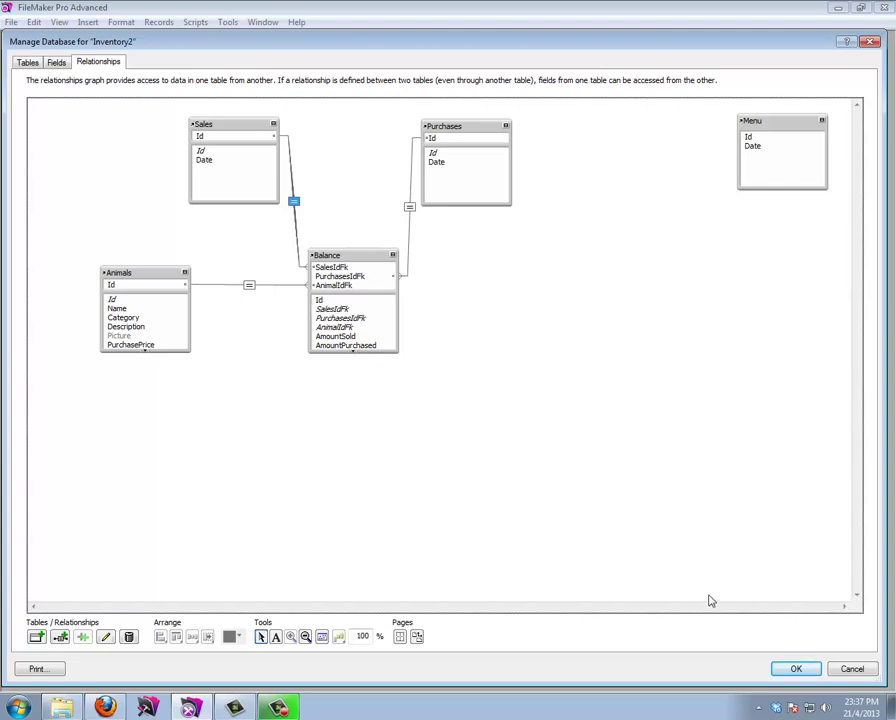
left_click(796, 670)
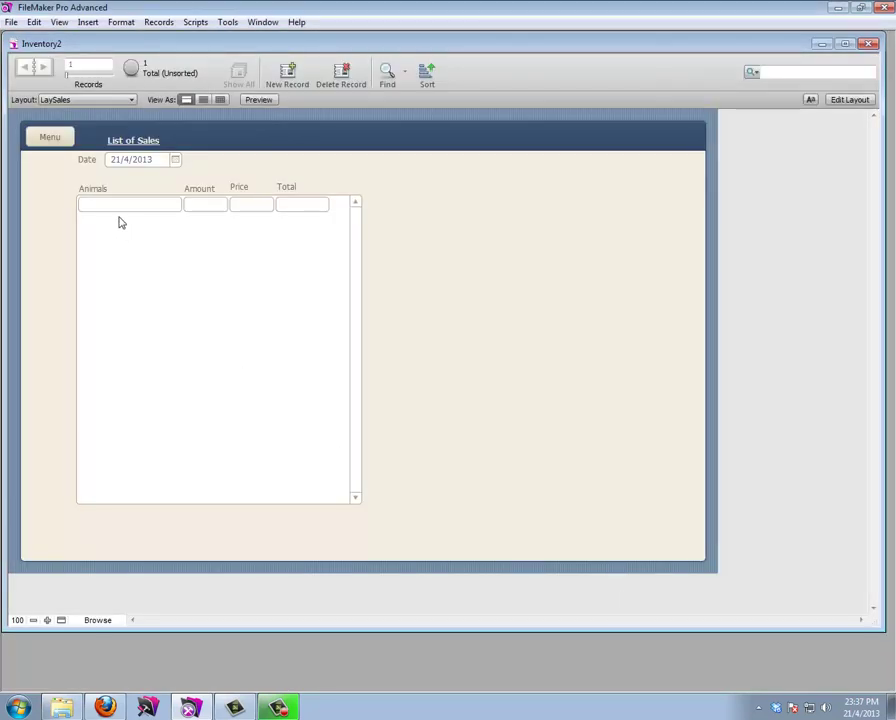
Check that the Animals, Amount, Price and Total fields in the portal's first row accept entry
left_click(120, 204)
key("Tab")
key("Tab")
key("Tab")
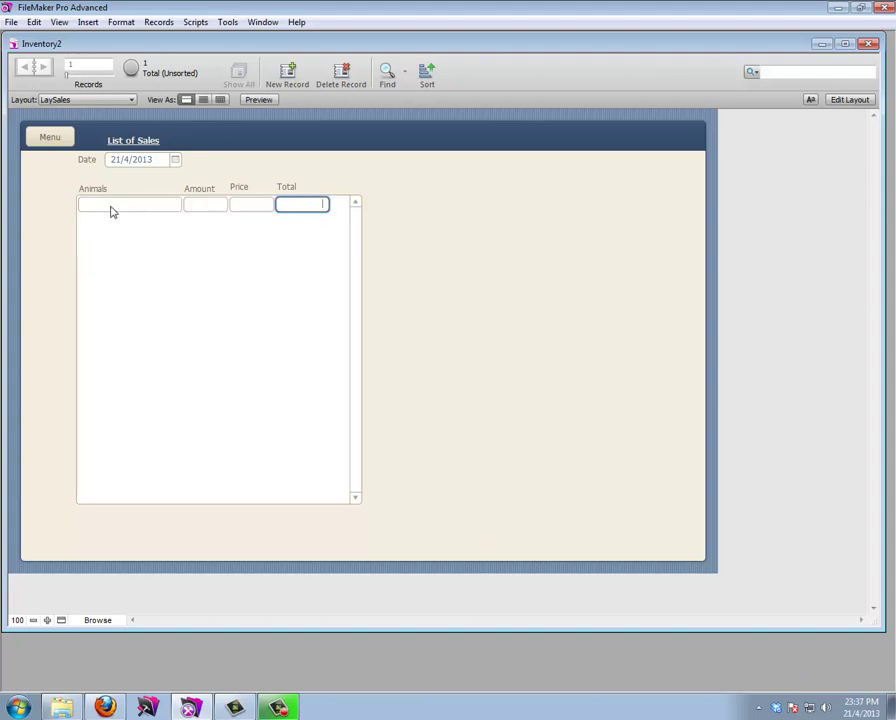
left_click(113, 204)
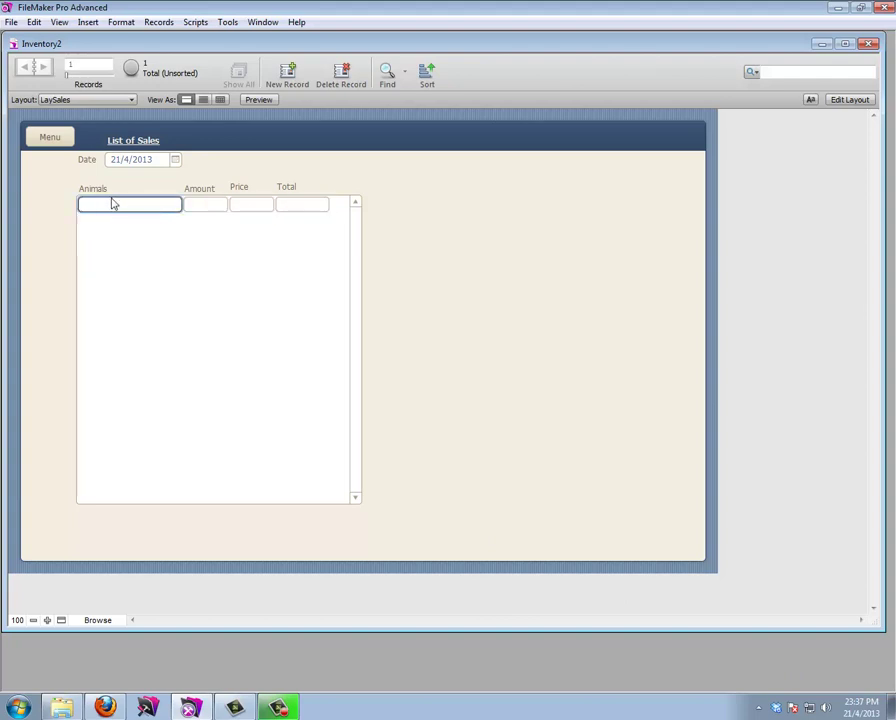
left_click(53, 201)
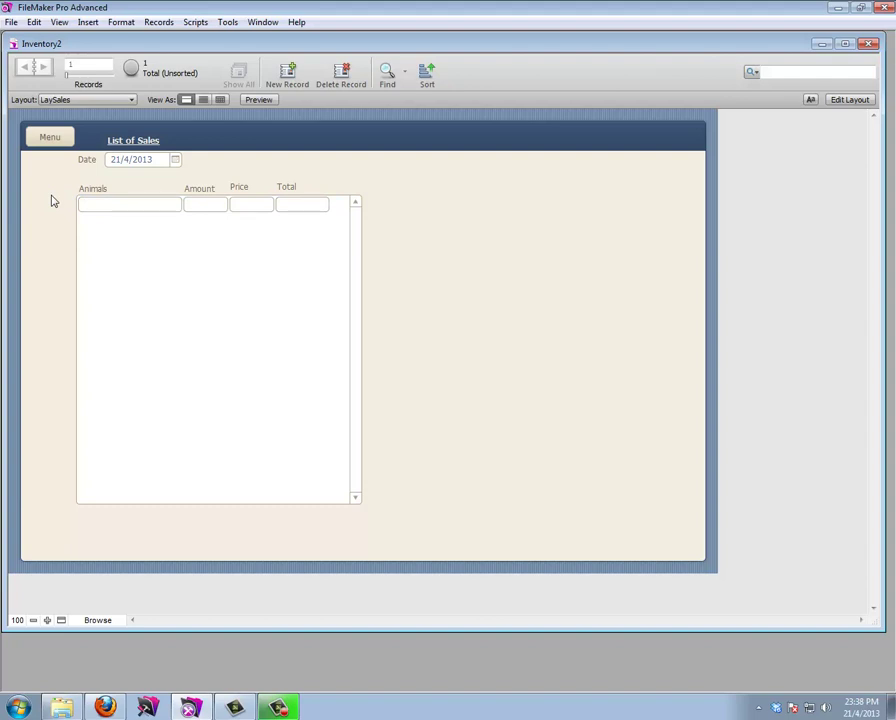
left_click(134, 206)
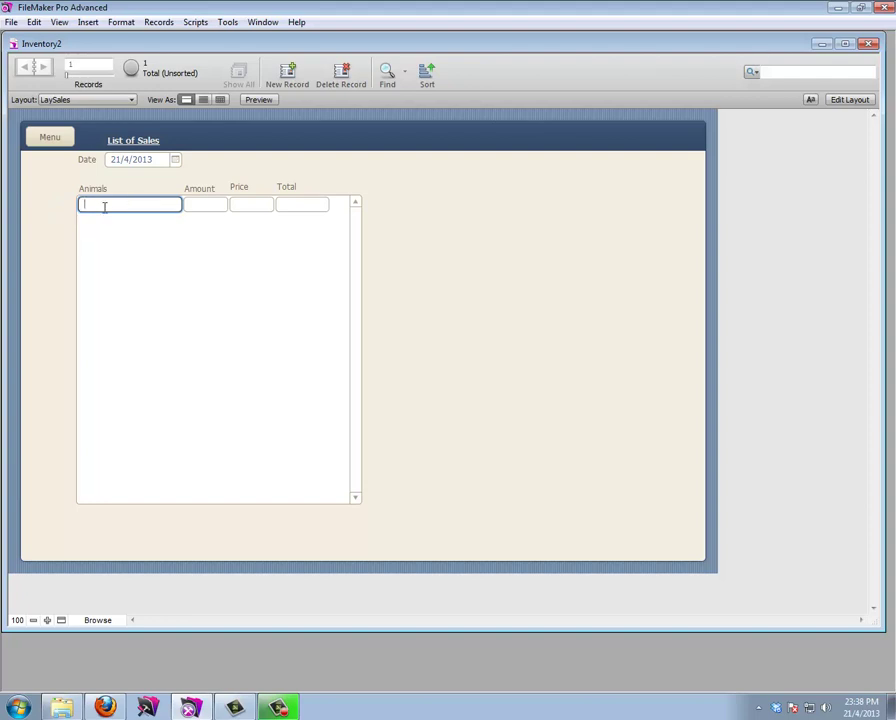
In layout editing, change the portal's AnimalIdFk field to a drop-down list
left_click(848, 100)
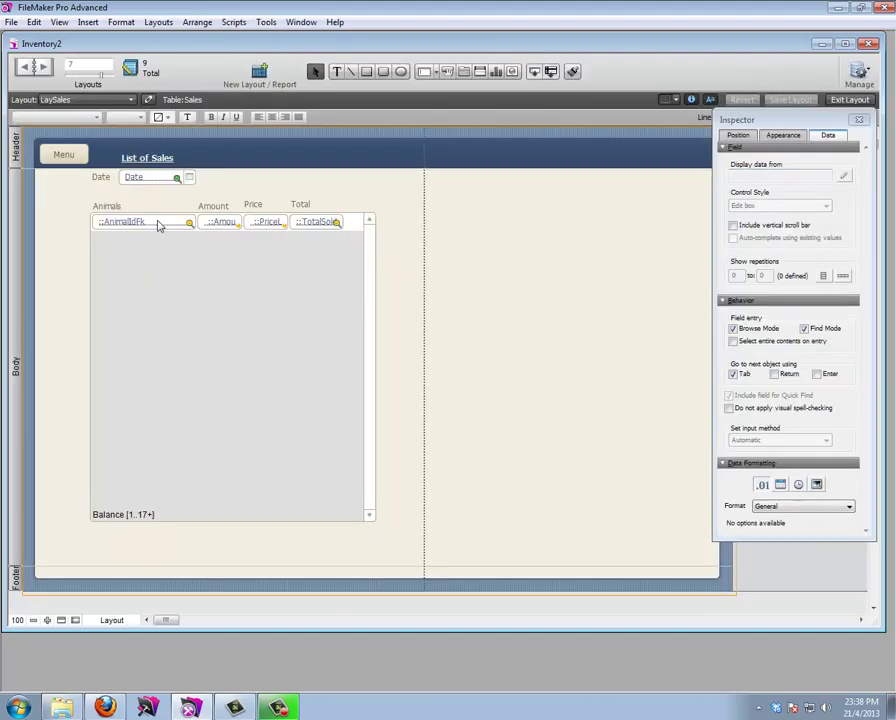
left_click(157, 224)
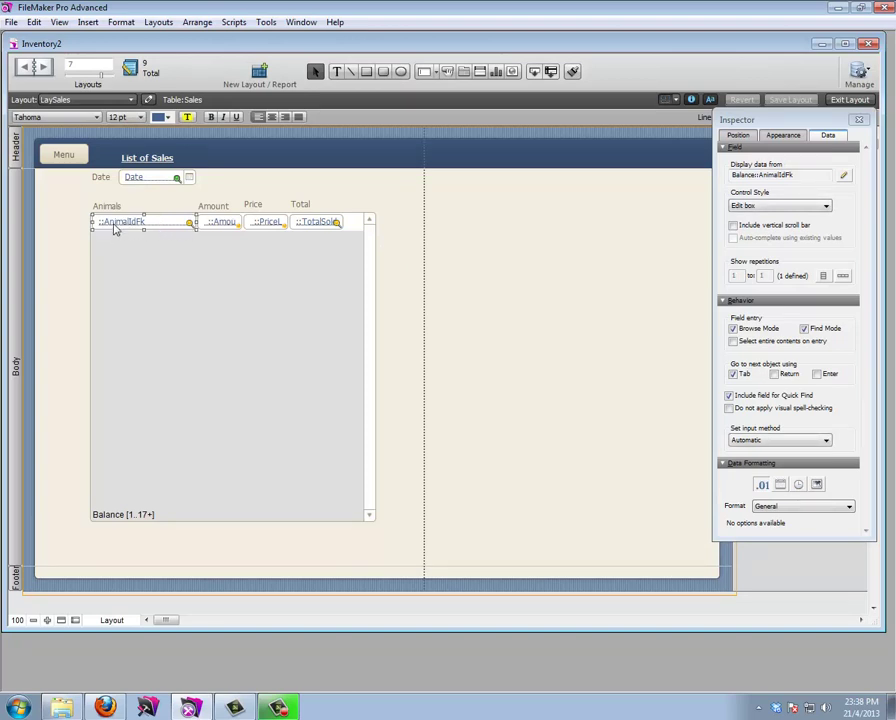
left_click(795, 207)
left_click(790, 225)
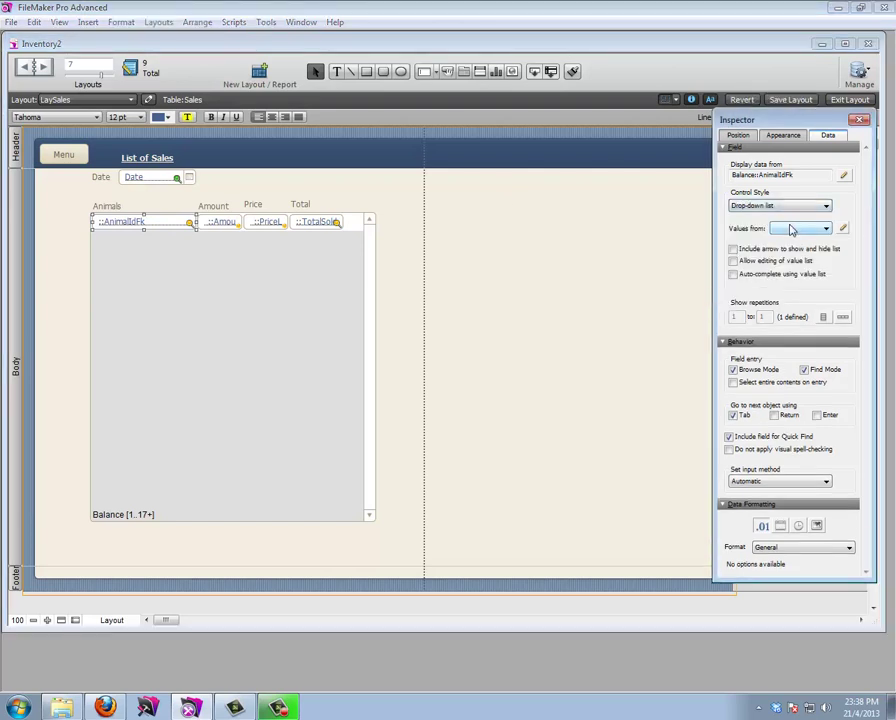
Create a value list named "Animals" that uses values from a field
left_click(843, 229)
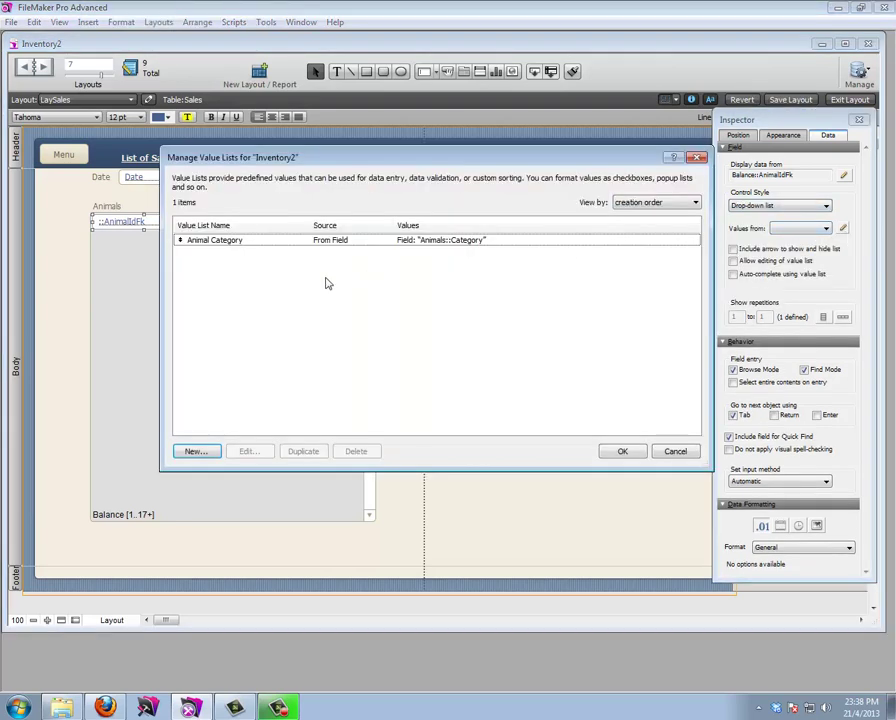
left_click(195, 451)
type("Animals")
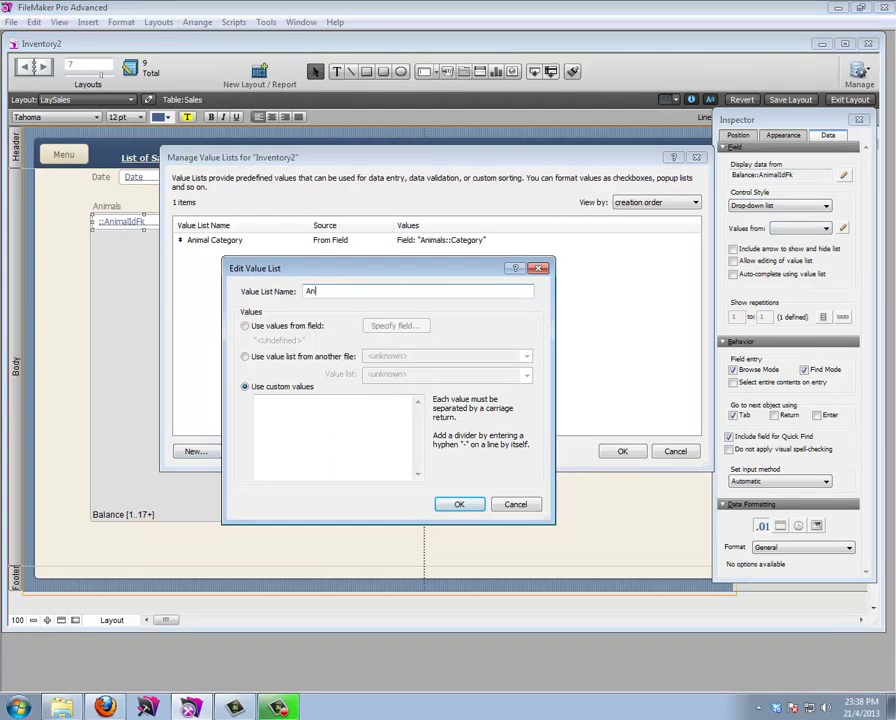
left_click(285, 330)
Base the value list on the Animals table's Id, with Name as the second field, and show values only from the second field
left_click(436, 324)
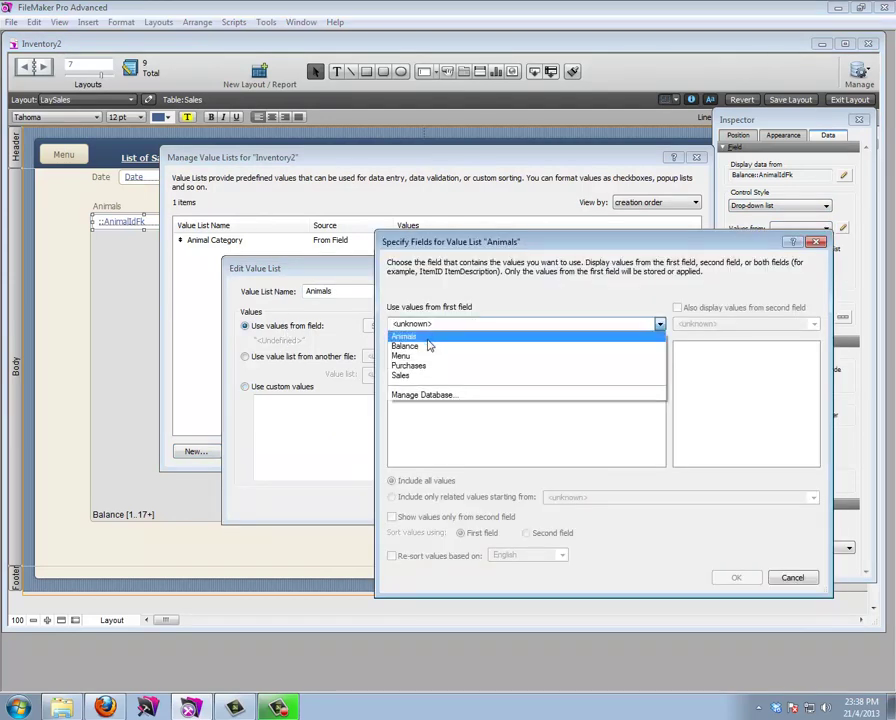
left_click(426, 339)
left_click(404, 349)
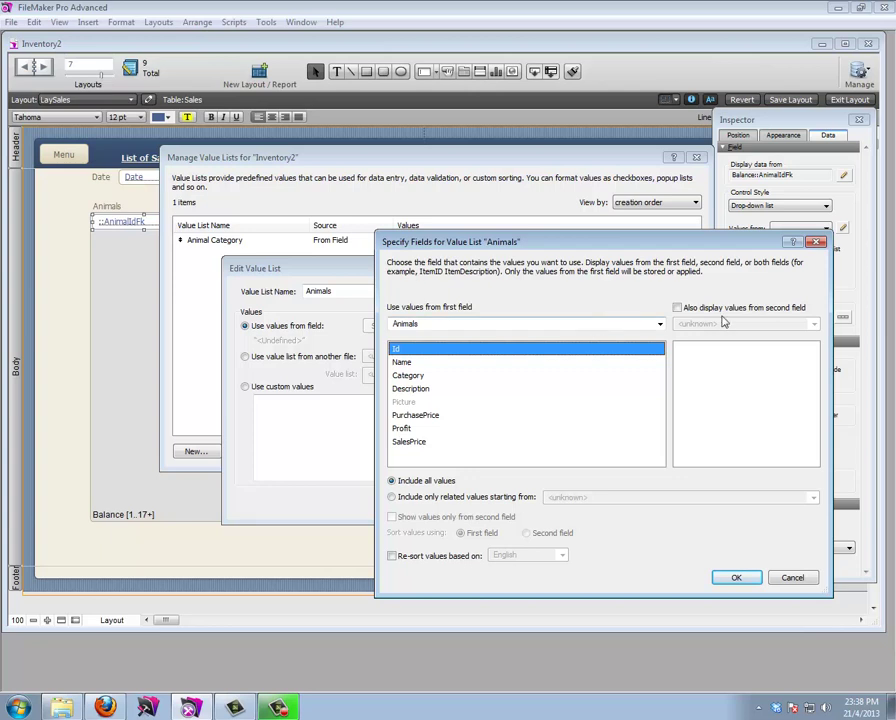
left_click(678, 309)
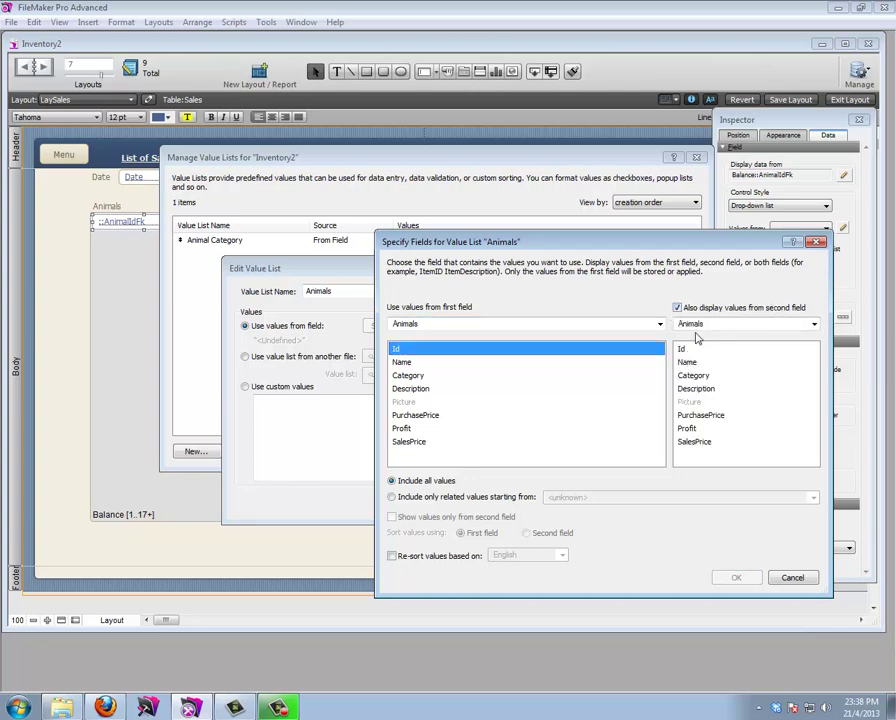
left_click(682, 362)
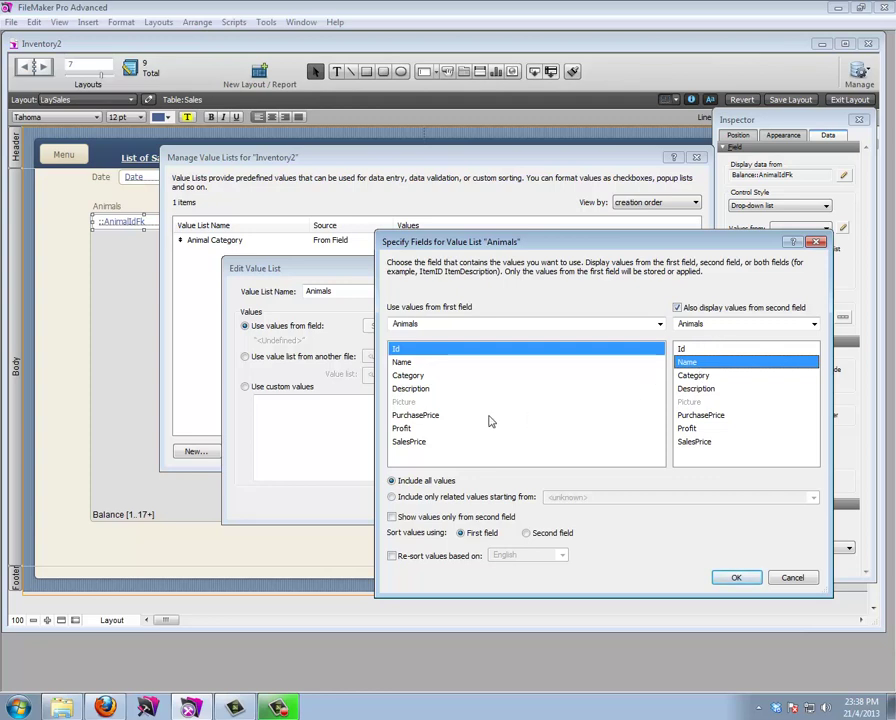
left_click(392, 517)
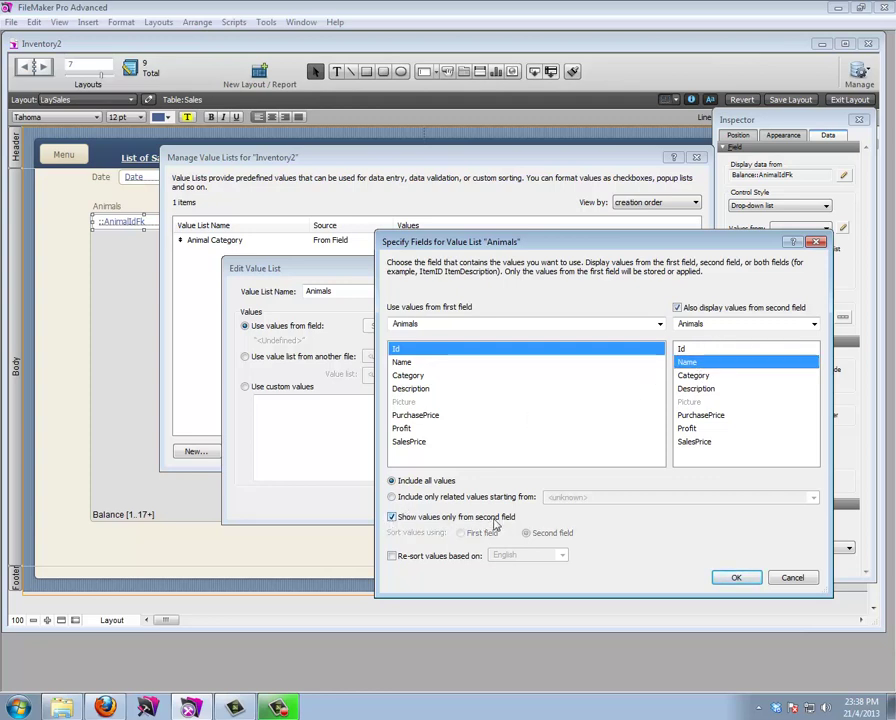
left_click(738, 578)
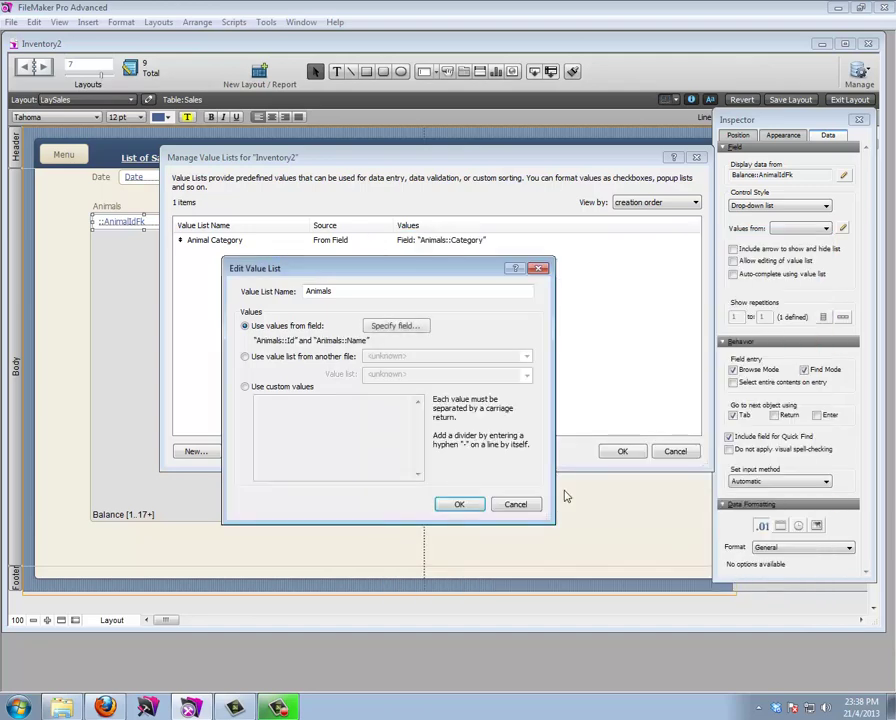
left_click(478, 506)
left_click(623, 450)
In Browse mode, choose Shark in the portal's first row and enter an amount of 1
key("ctrl+b")
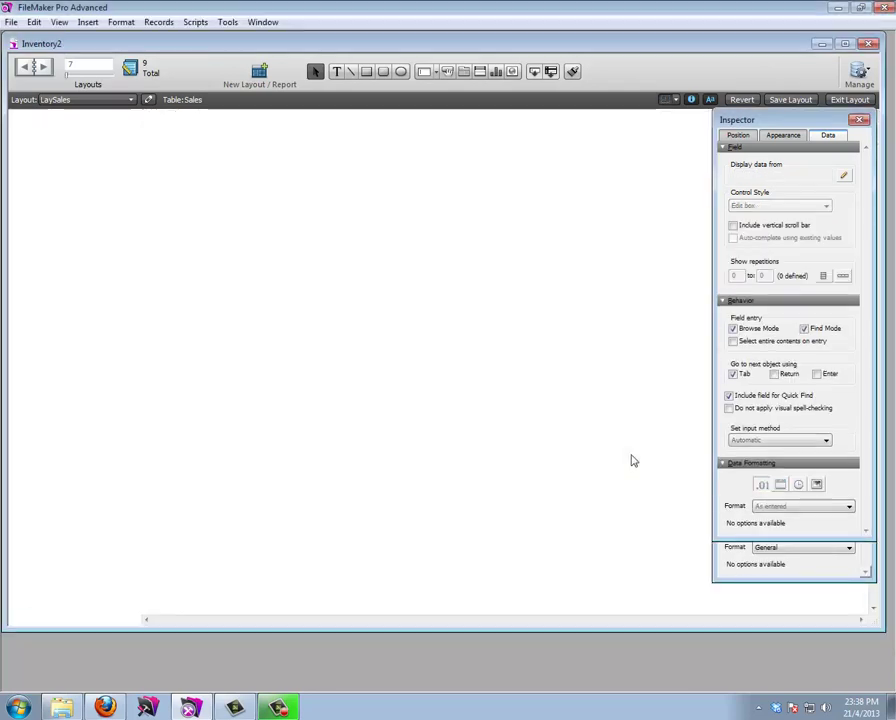
left_click(102, 203)
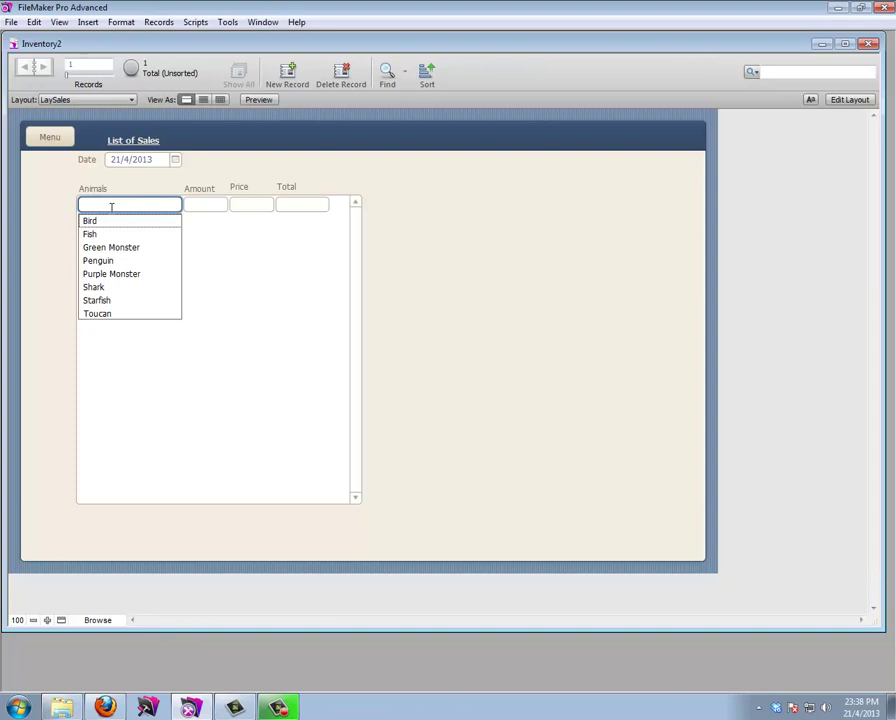
left_click(98, 284)
key("Tab")
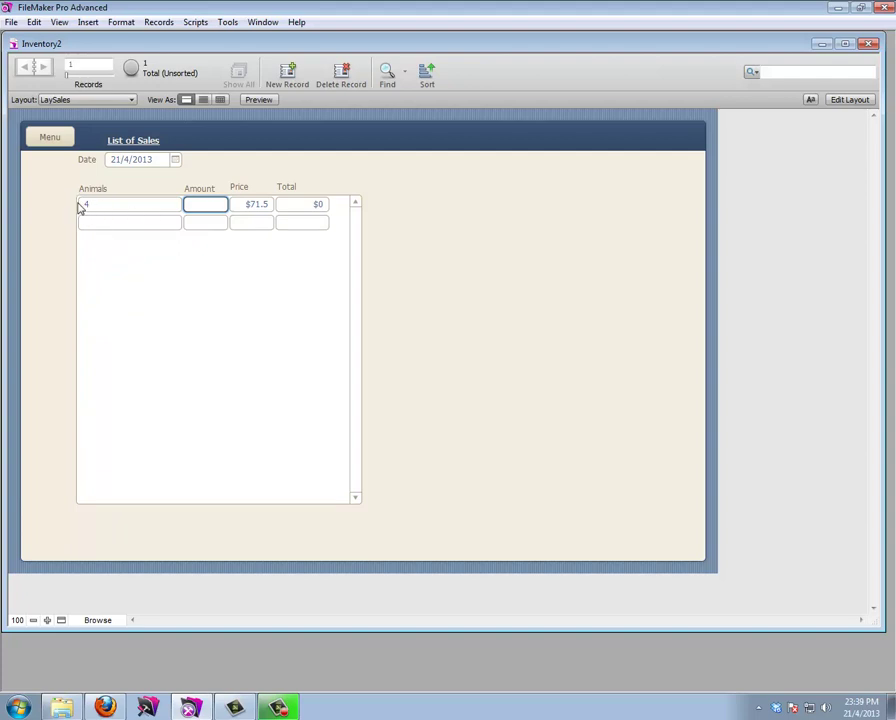
key("Return")
Set the amount in the portal's first row to 2
left_click(203, 206)
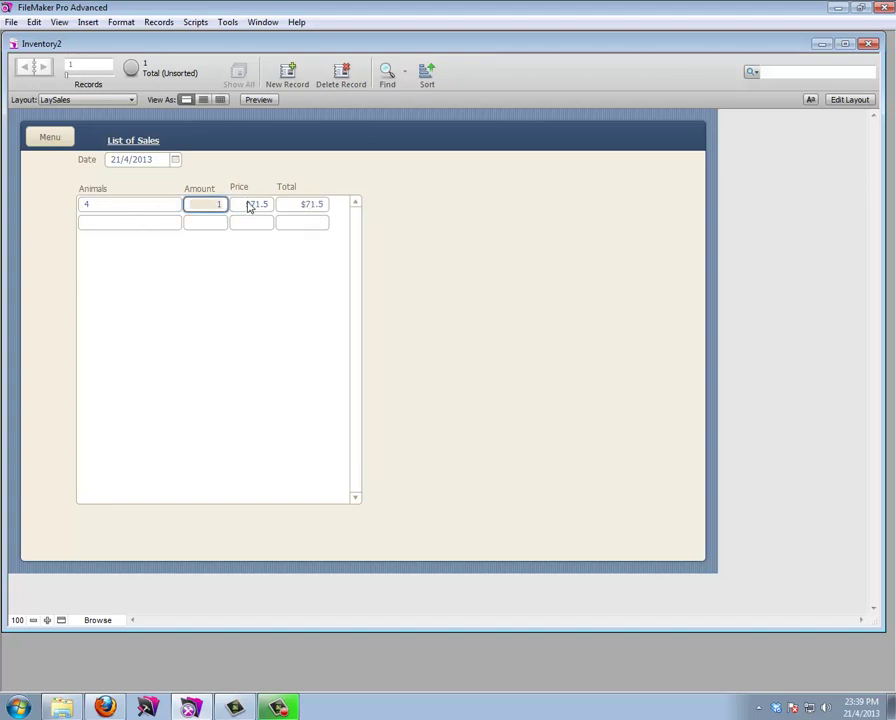
type("2")
key("Return")
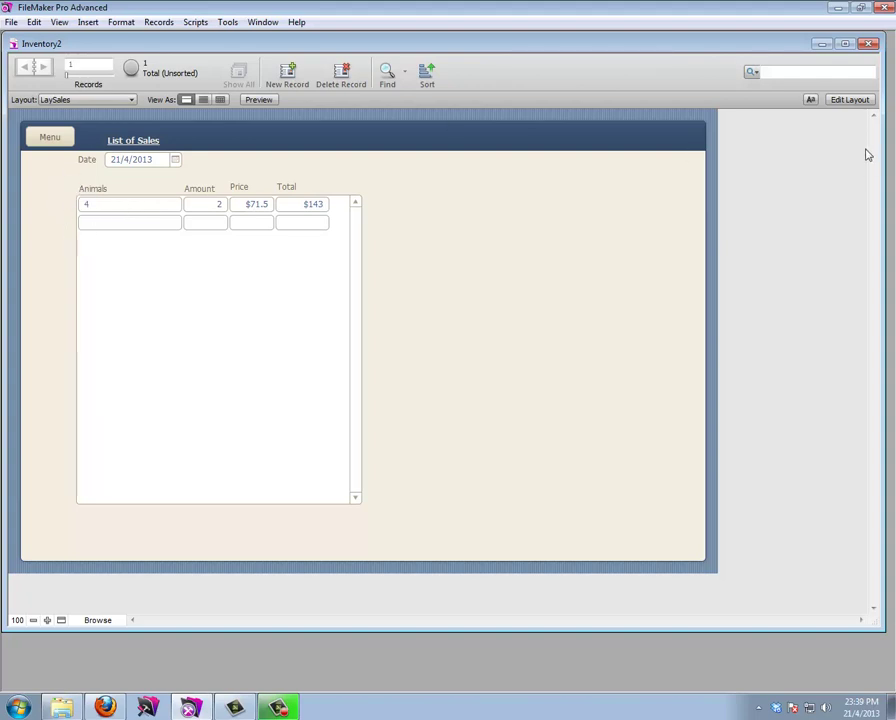
Return to layout editing, duplicate the portal's AnimalIdFk field to its right and make the copy display Animals::Name
left_click(850, 100)
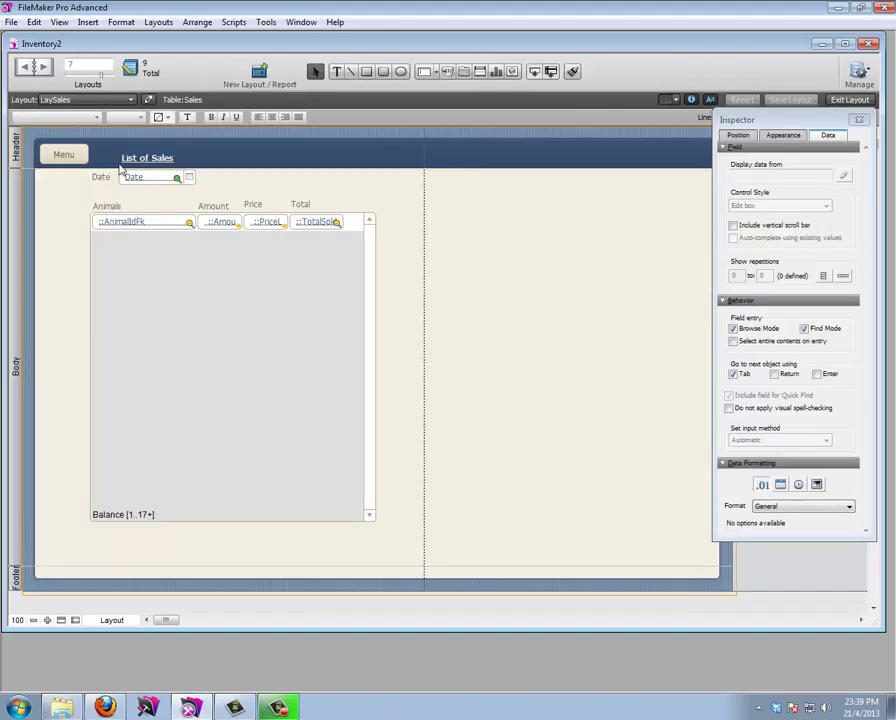
left_click(136, 221)
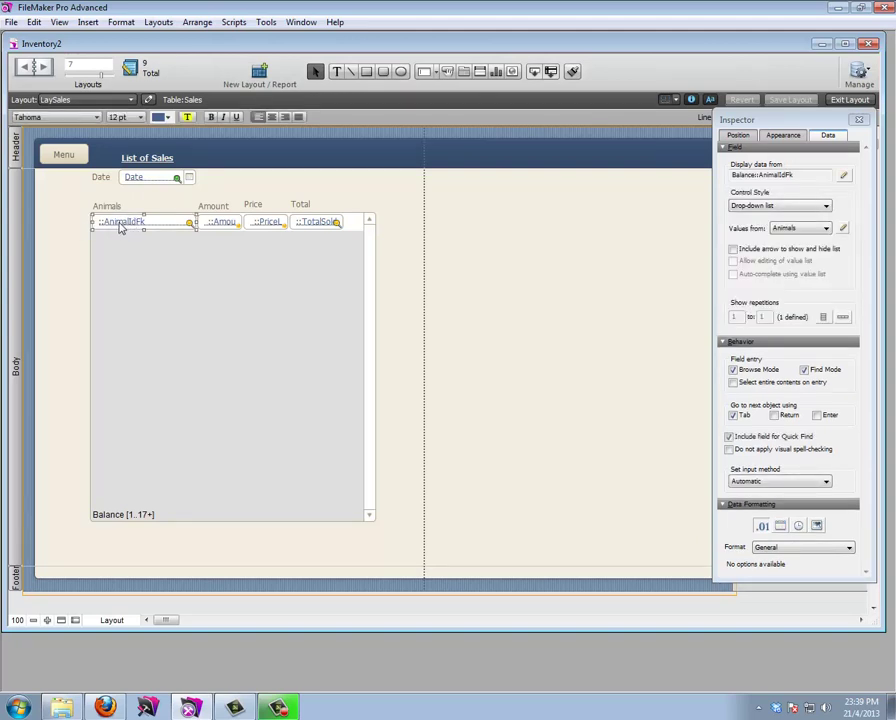
left_click_drag(113, 228, 172, 230)
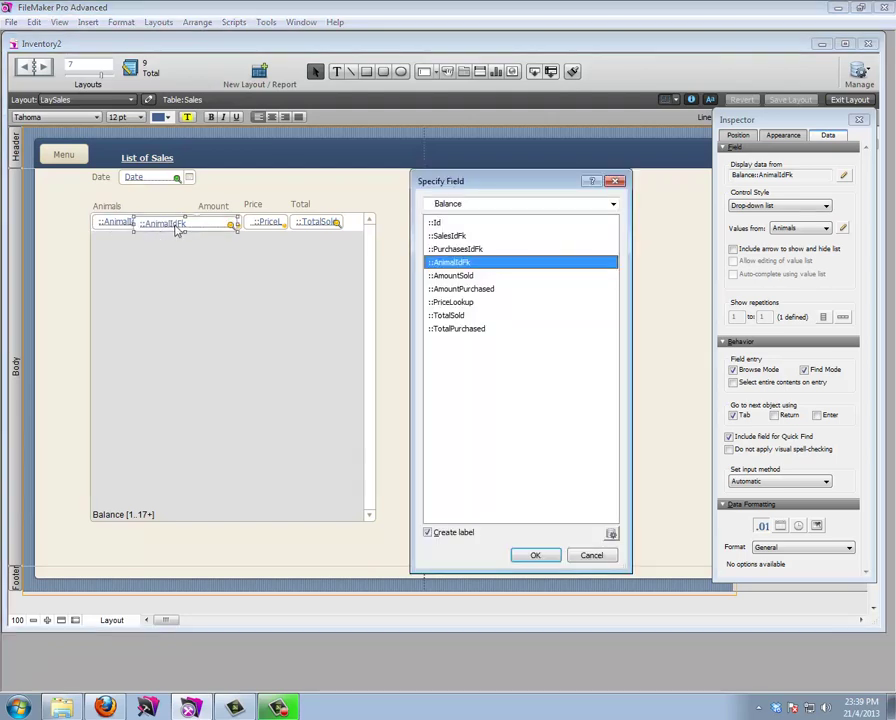
left_click(466, 205)
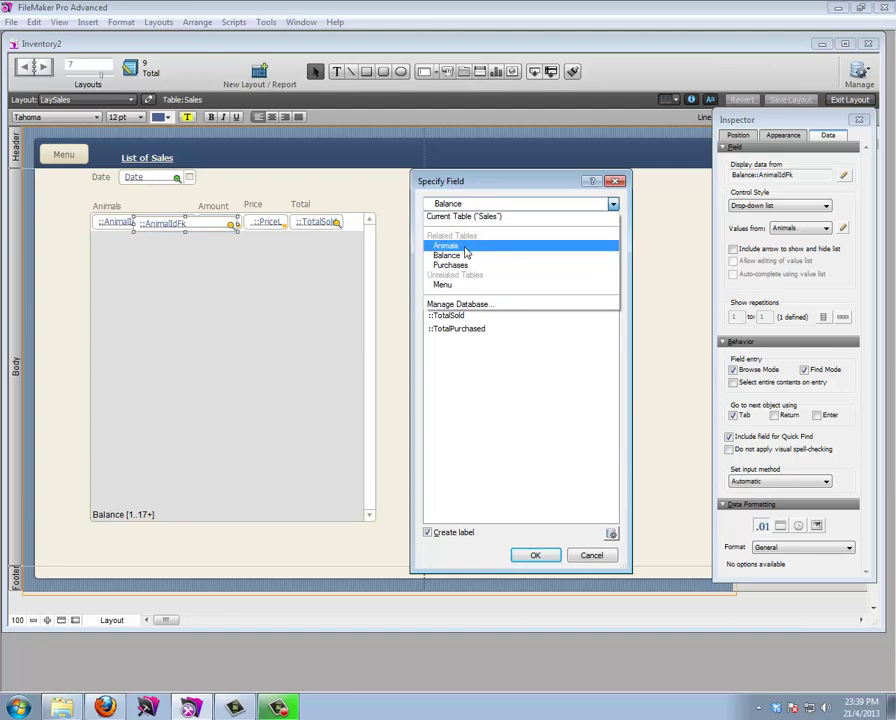
left_click(456, 248)
double_click(446, 236)
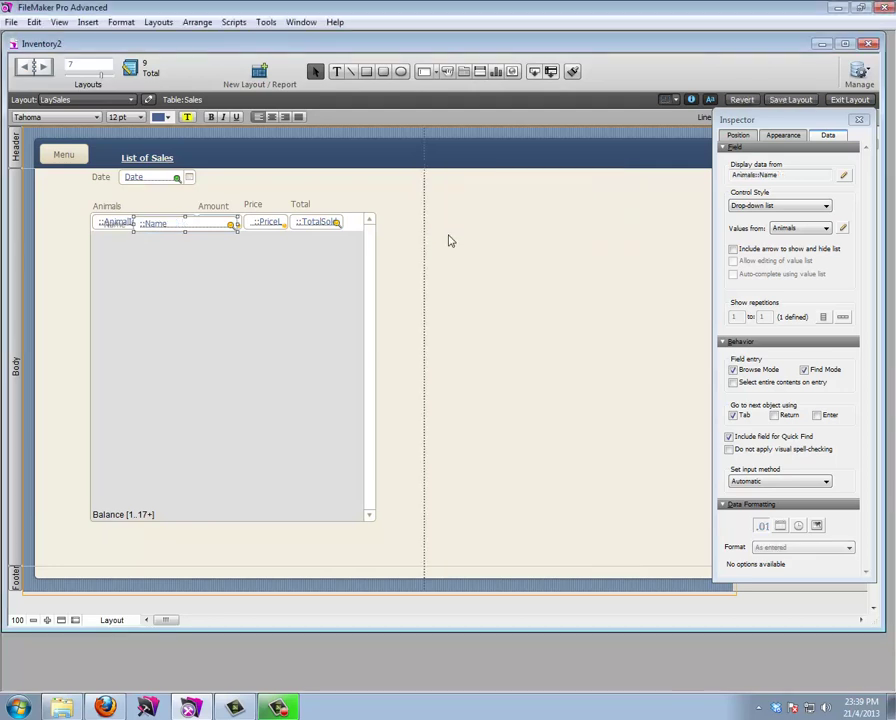
Delete the duplicated Name label from the portal row and align the Name field vertically with the row's other fields
left_click(118, 226)
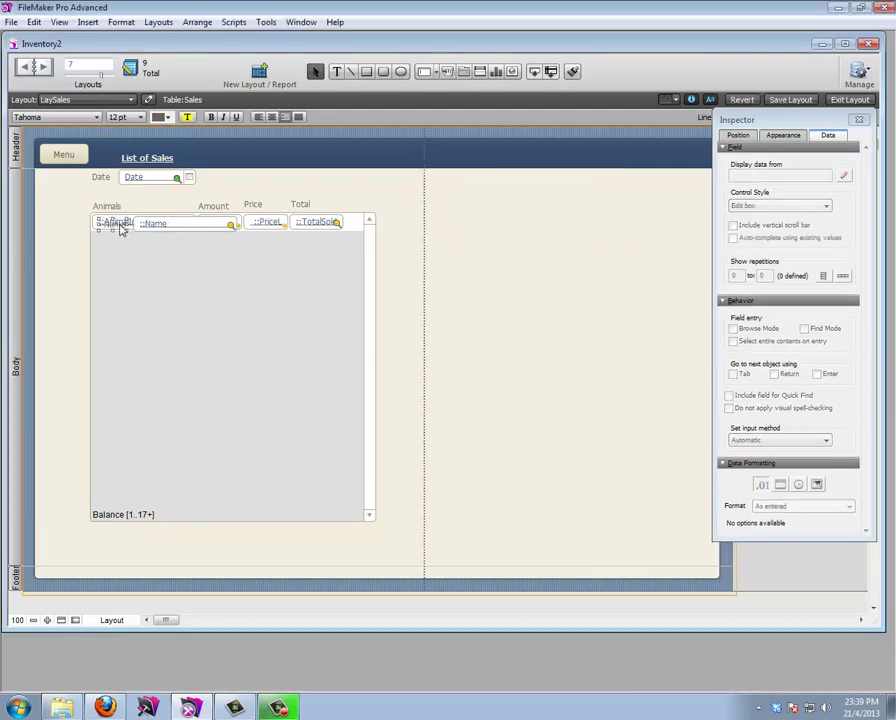
left_click(116, 228)
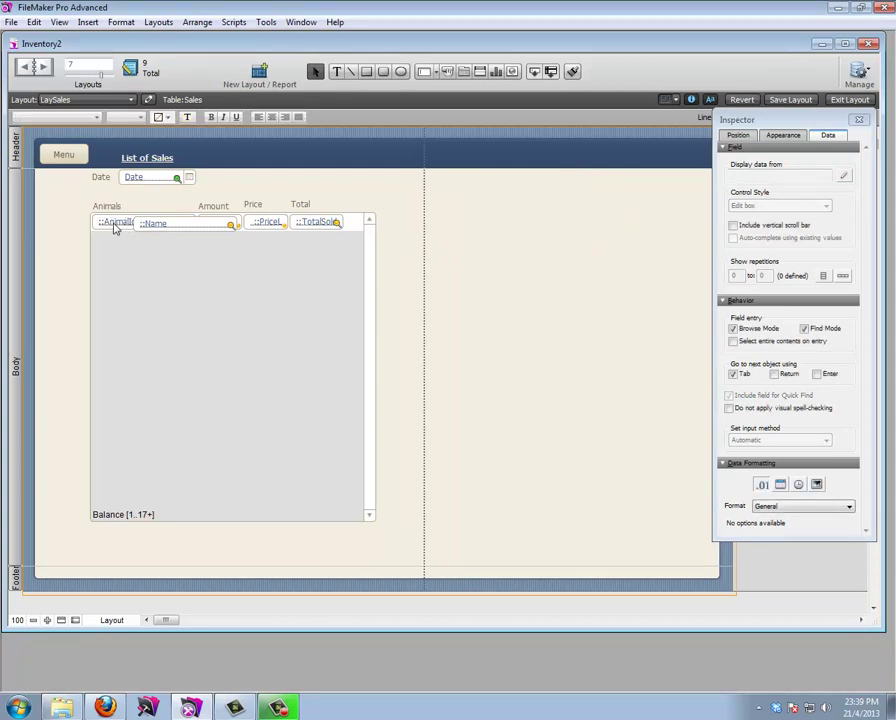
left_click(164, 228)
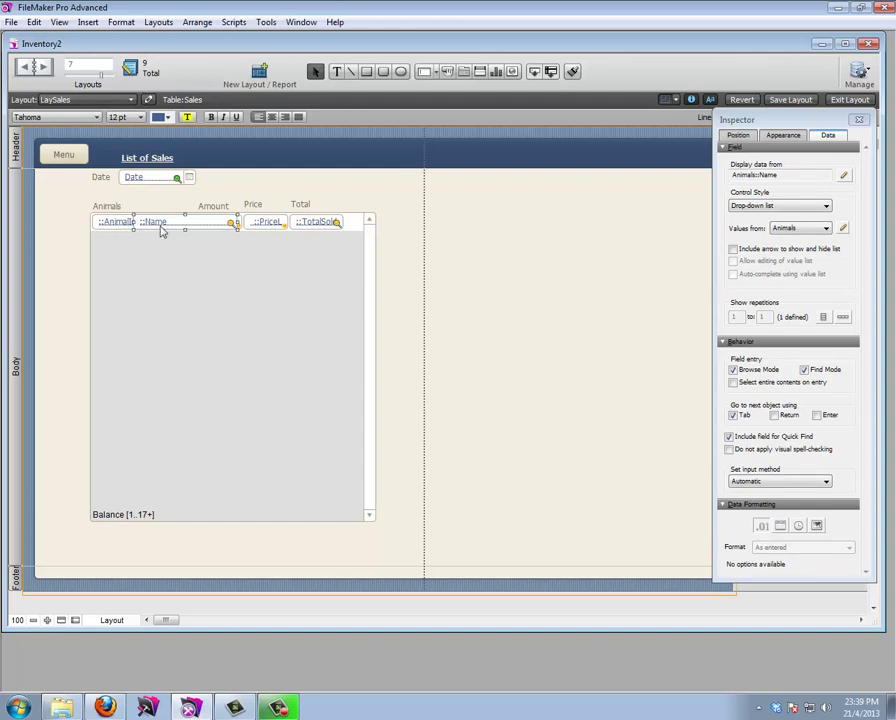
In Browse mode, choose Penguin for the animal in the portal's first row and commit the record
key("ctrl+b")
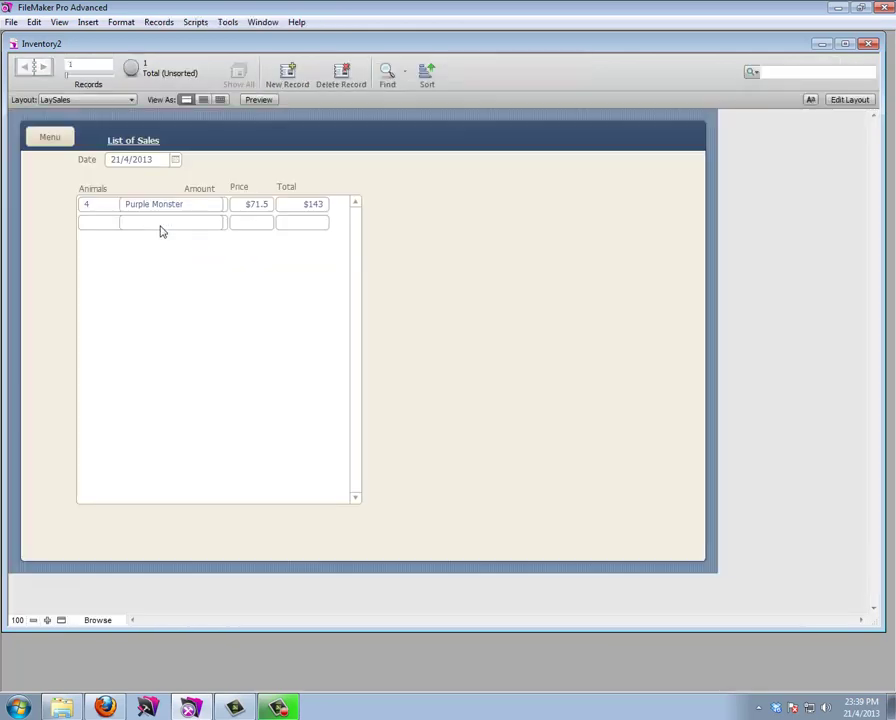
left_click(106, 206)
left_click(98, 260)
key("Tab")
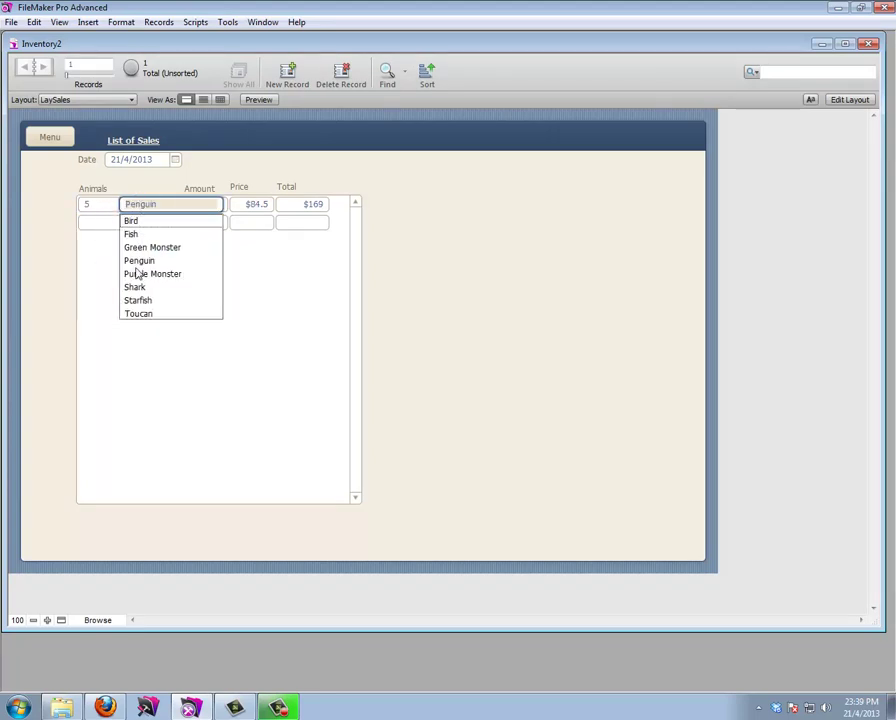
left_click(139, 188)
Return to layout editing, set the Name field's control style to edit box and disable its entry in Browse mode
left_click(838, 99)
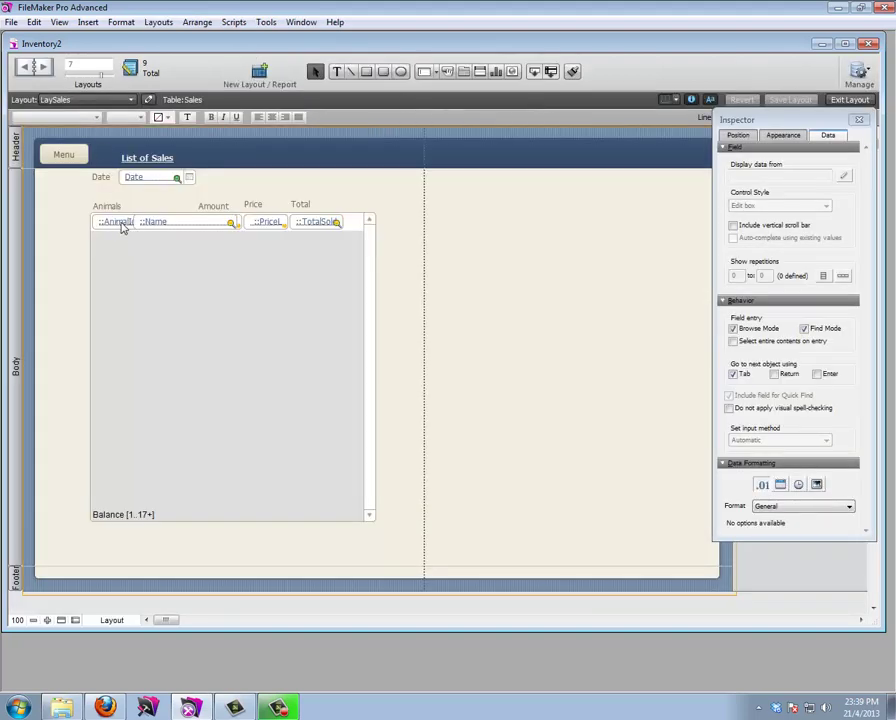
left_click(154, 228)
left_click(738, 204)
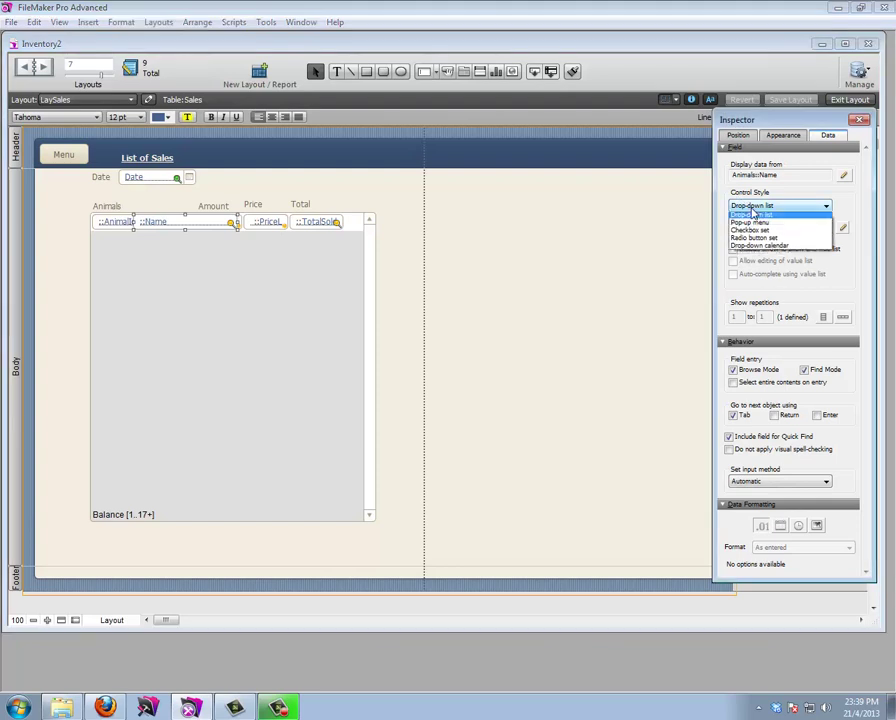
left_click(746, 210)
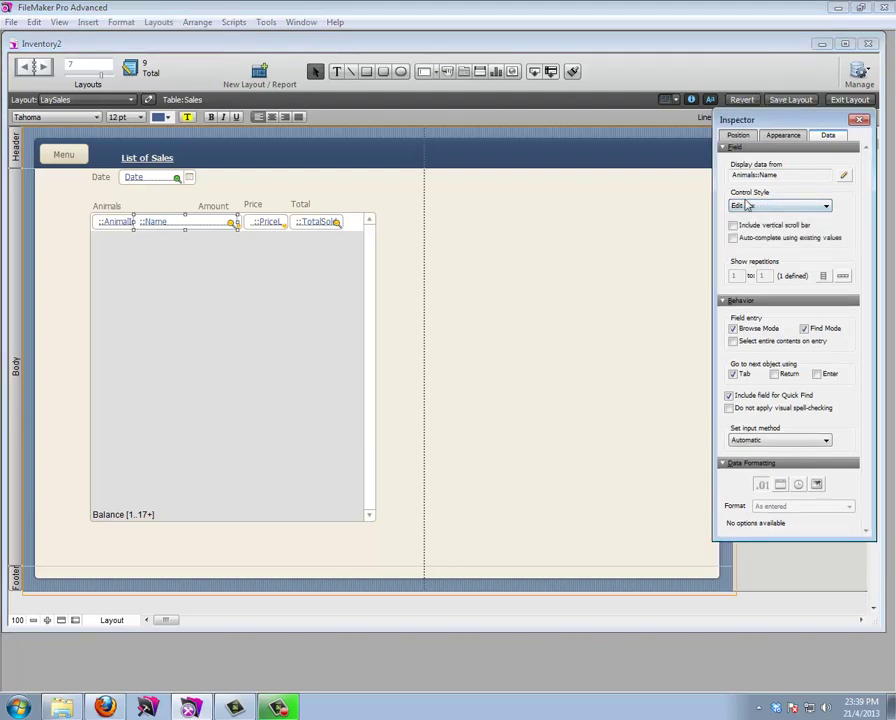
left_click(733, 330)
Disable Find mode entry for the AnimalIdFk field and left-align the Name field over it
left_click(116, 224)
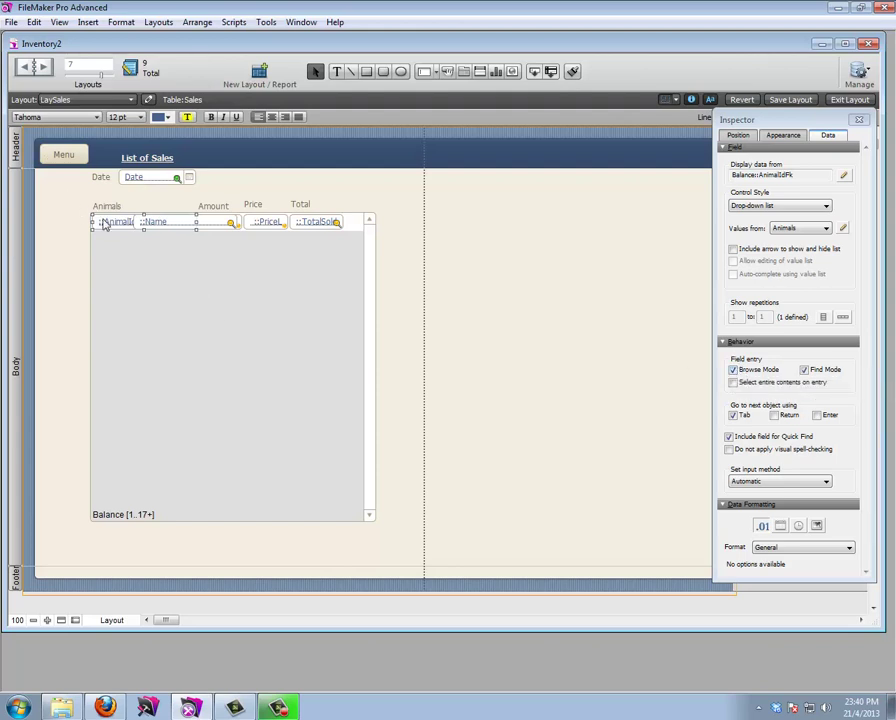
left_click(804, 370)
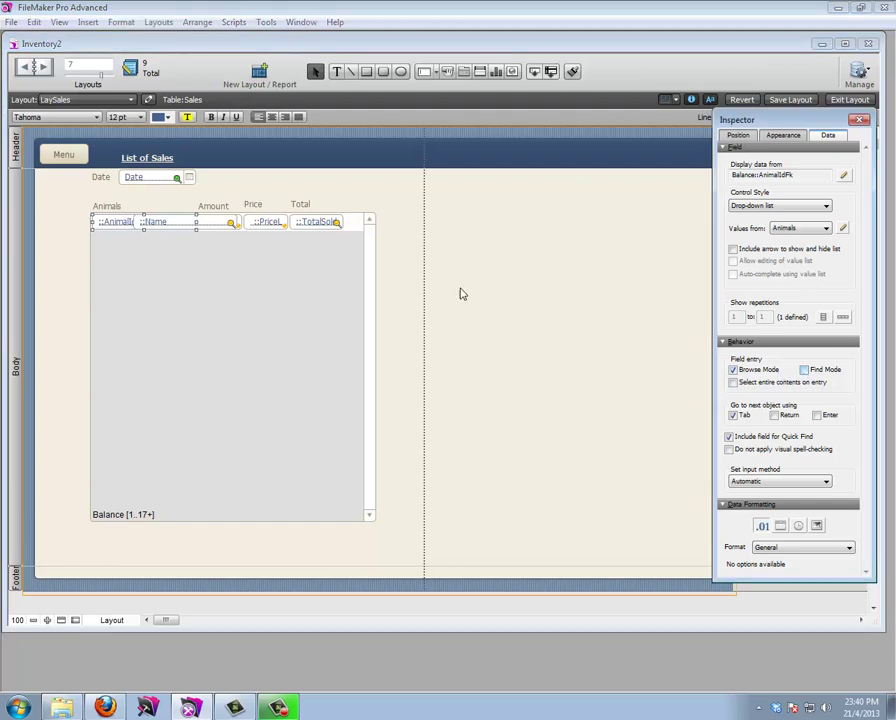
left_click(157, 223, "shift")
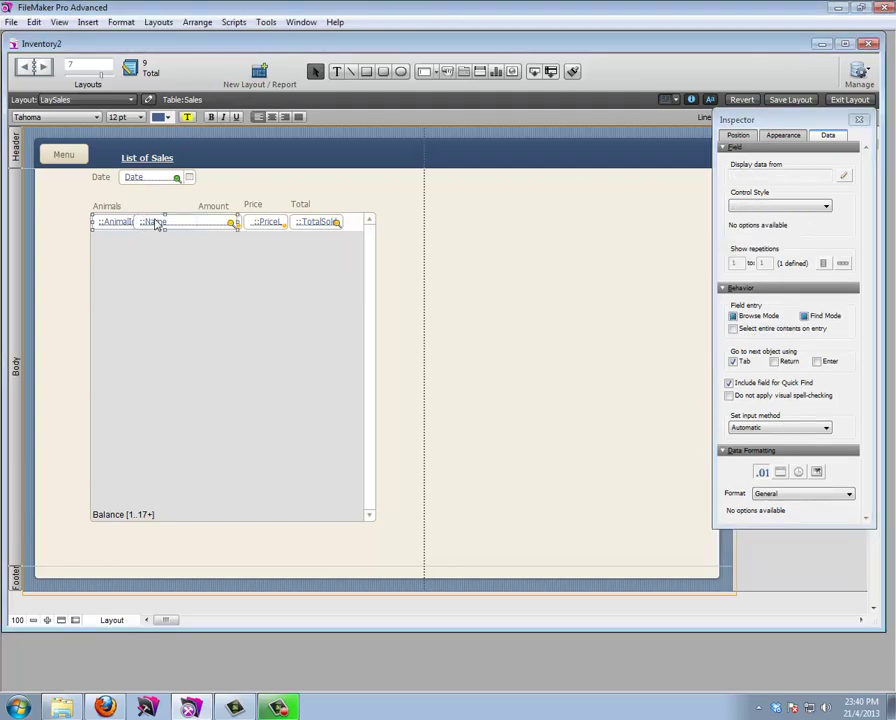
left_click(739, 136)
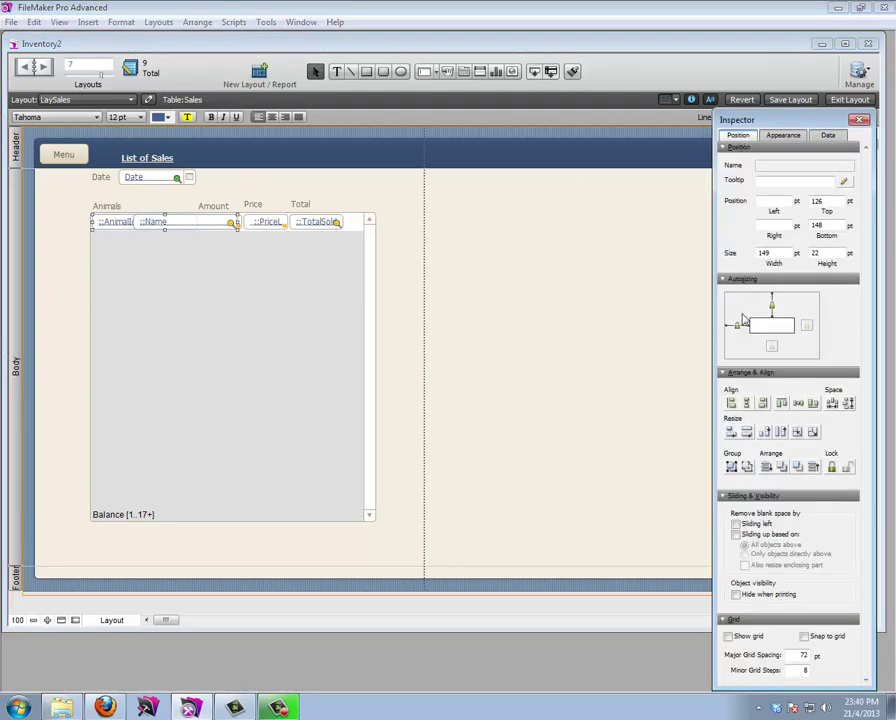
left_click(731, 403)
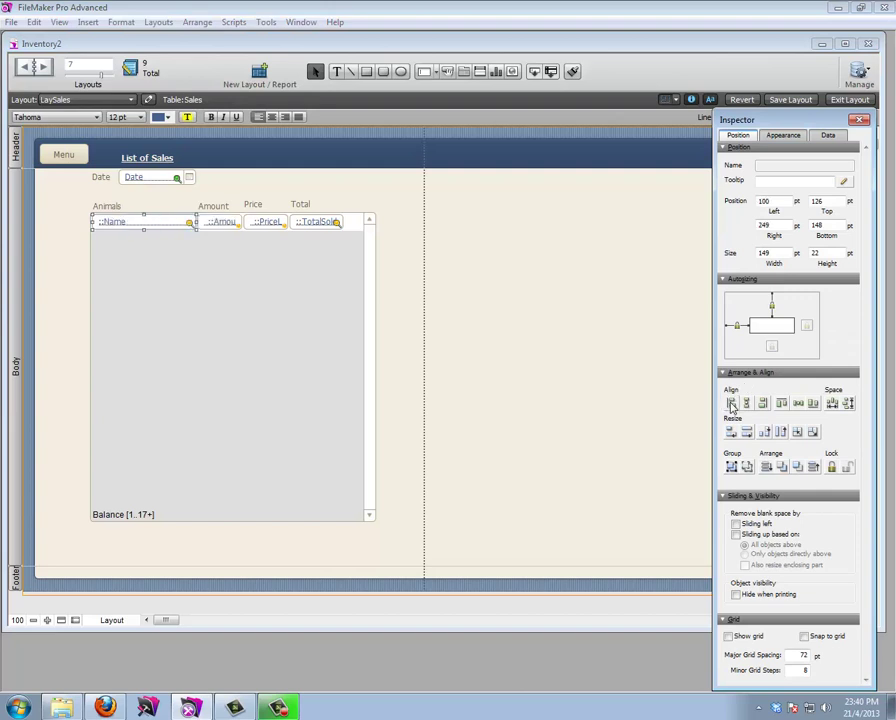
left_click(417, 245)
In Browse mode, add Fish in the portal's second row with an amount of 3
key("ctrl+b")
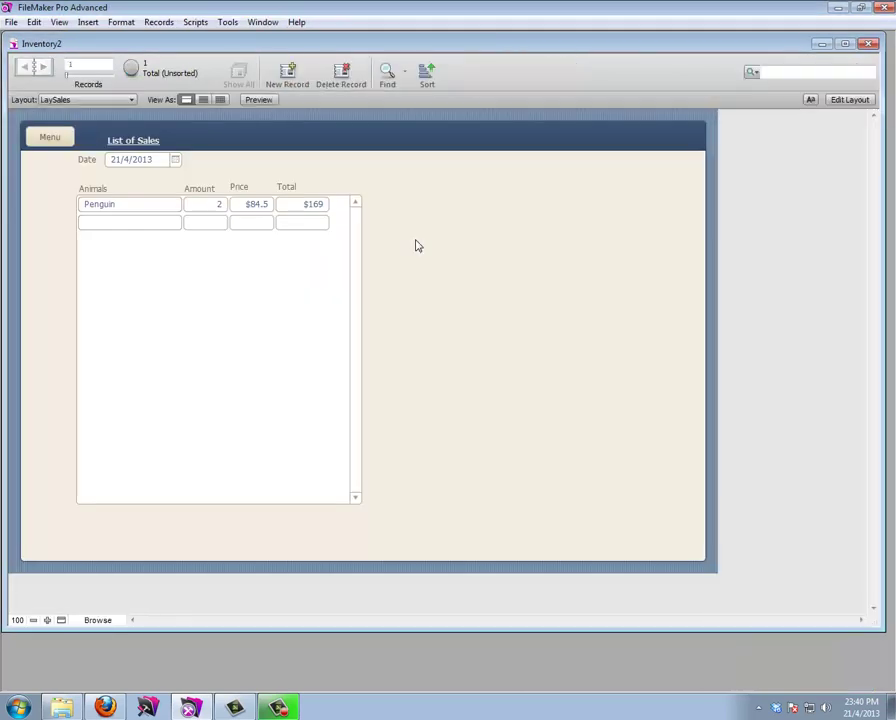
left_click(123, 222)
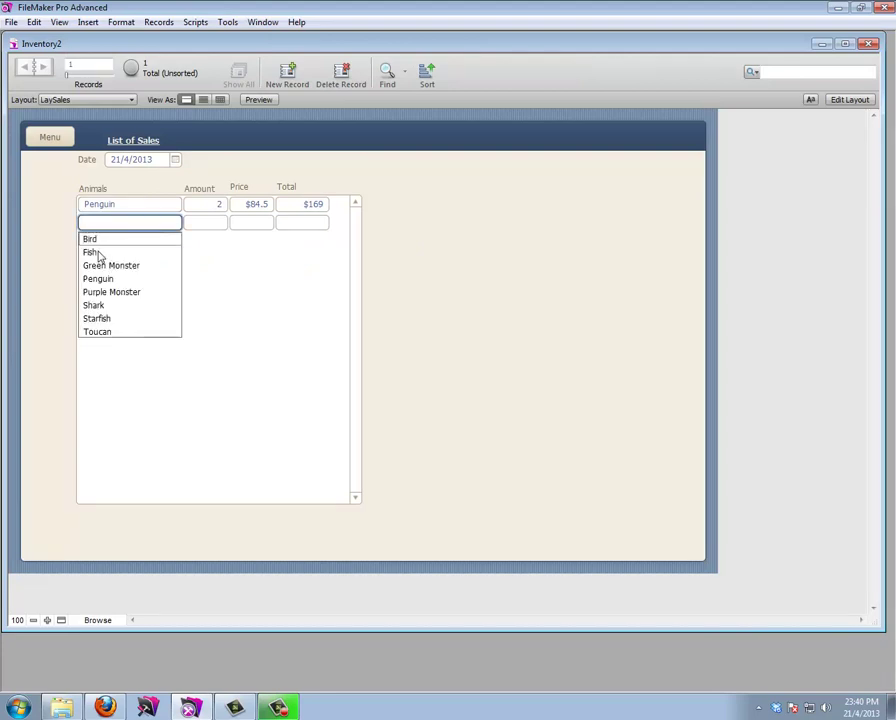
left_click(92, 252)
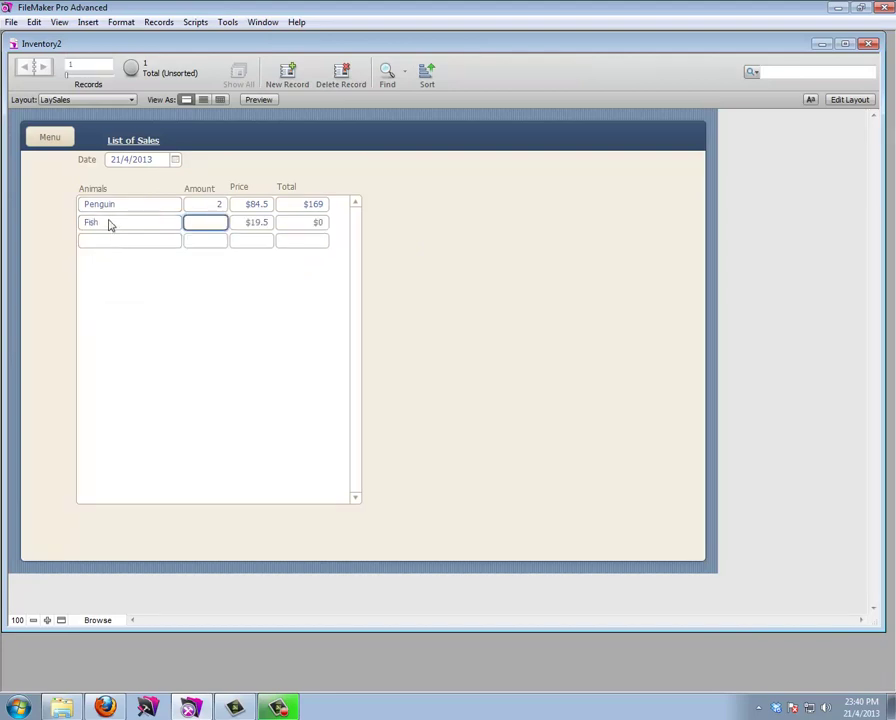
left_click(111, 229)
type("2")
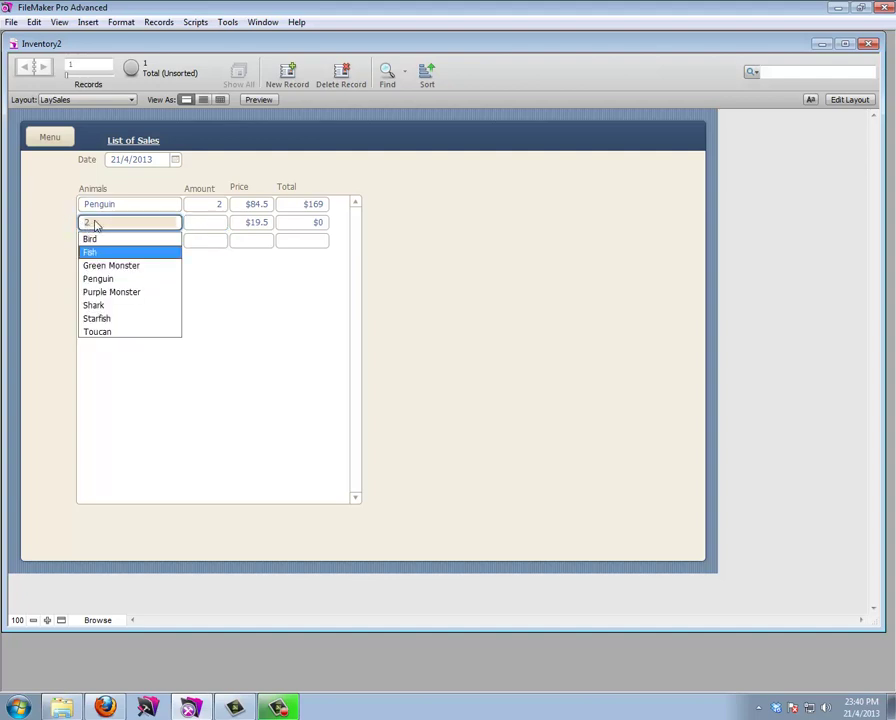
left_click(68, 226)
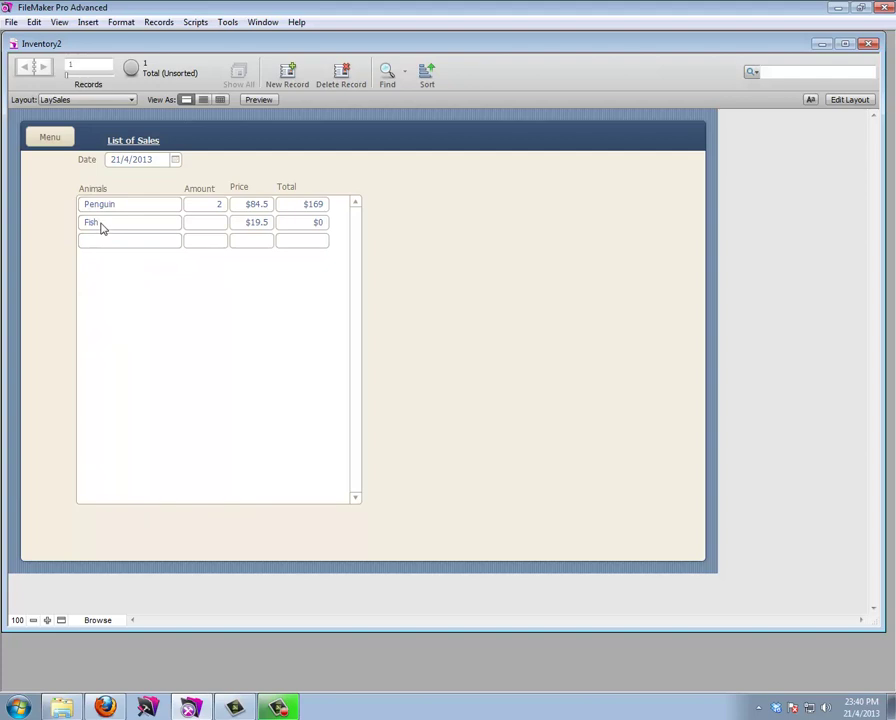
left_click(205, 224)
type("3")
key("Return")
Return to layout editing, insert the picture "Uncheck - Red Cross 16.png" and place it after the total field in the portal row
left_click(846, 100)
left_click(88, 22)
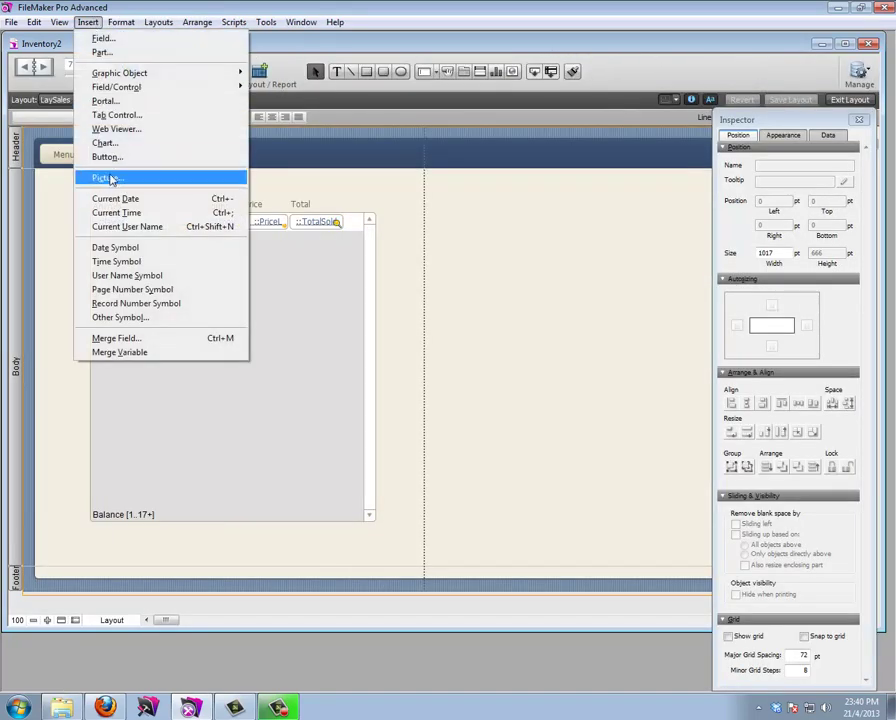
left_click(112, 177)
double_click(648, 300)
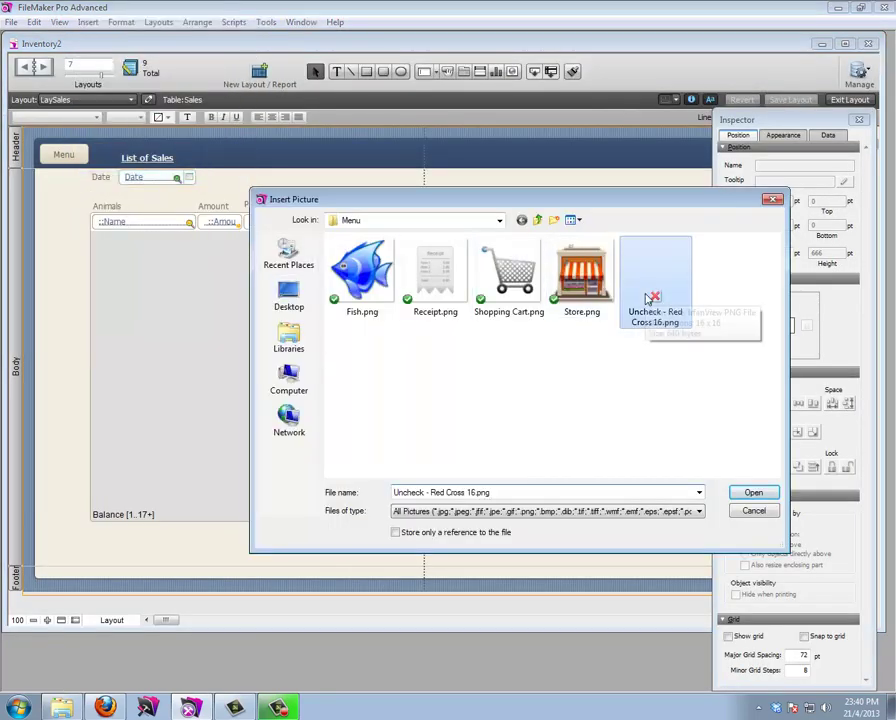
left_click_drag(310, 298, 352, 229)
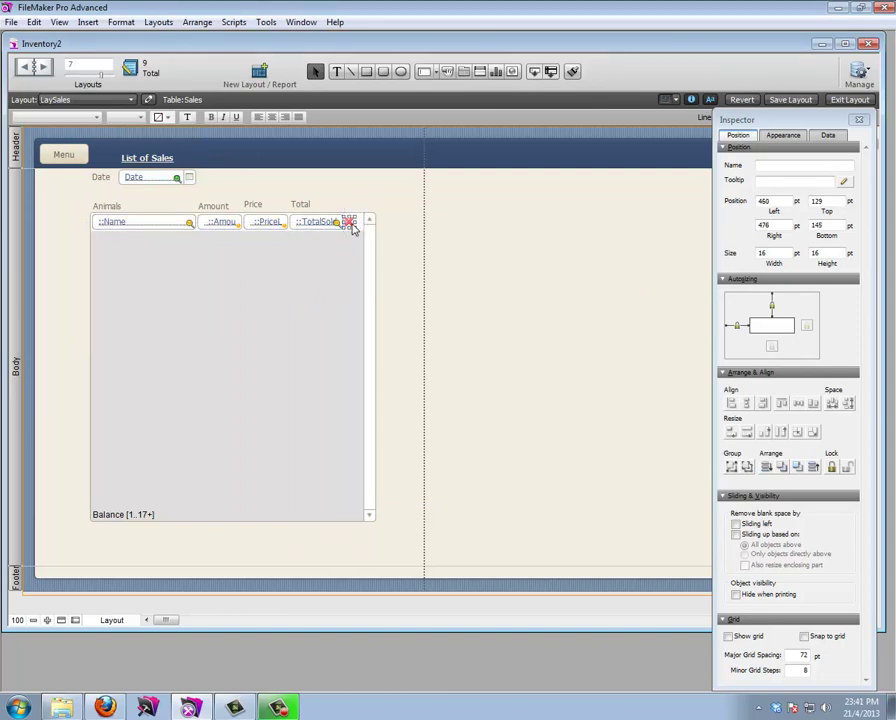
key("Right")
key("Right")
key("Right")
key("Right")
key("Right")
Make the red cross a button that performs Delete Portal Row, and give it the tooltip "Delete this item"
right_click(353, 226)
left_click(376, 282)
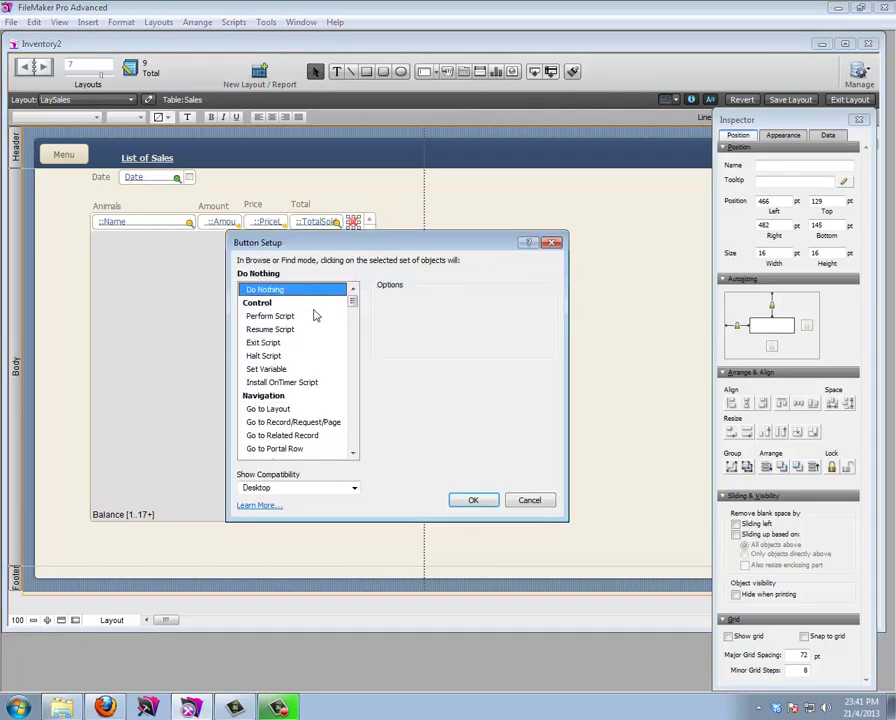
left_click_drag(352, 300, 356, 351)
left_click(279, 343)
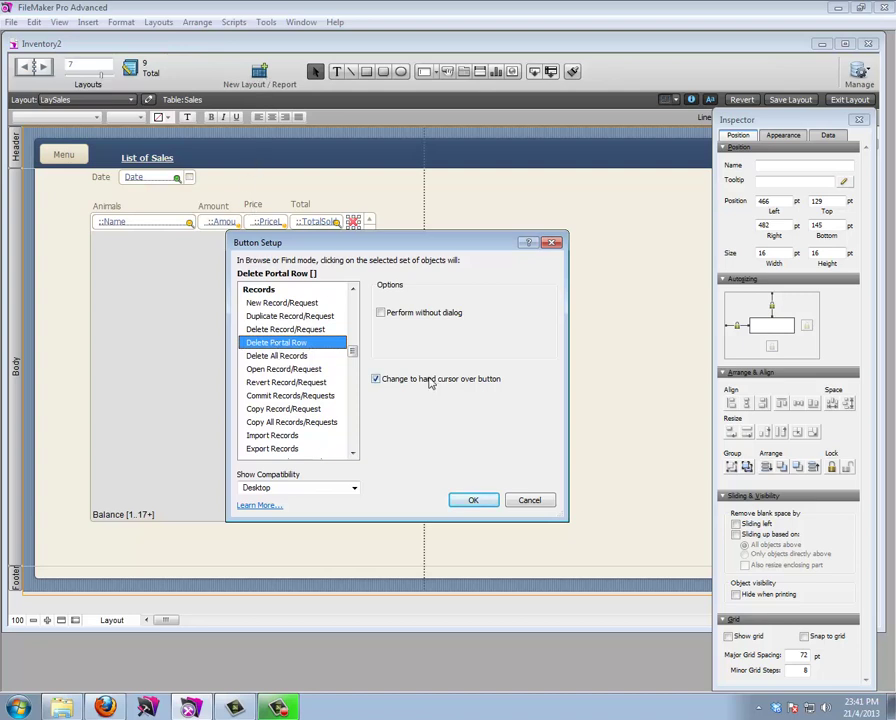
left_click(472, 501)
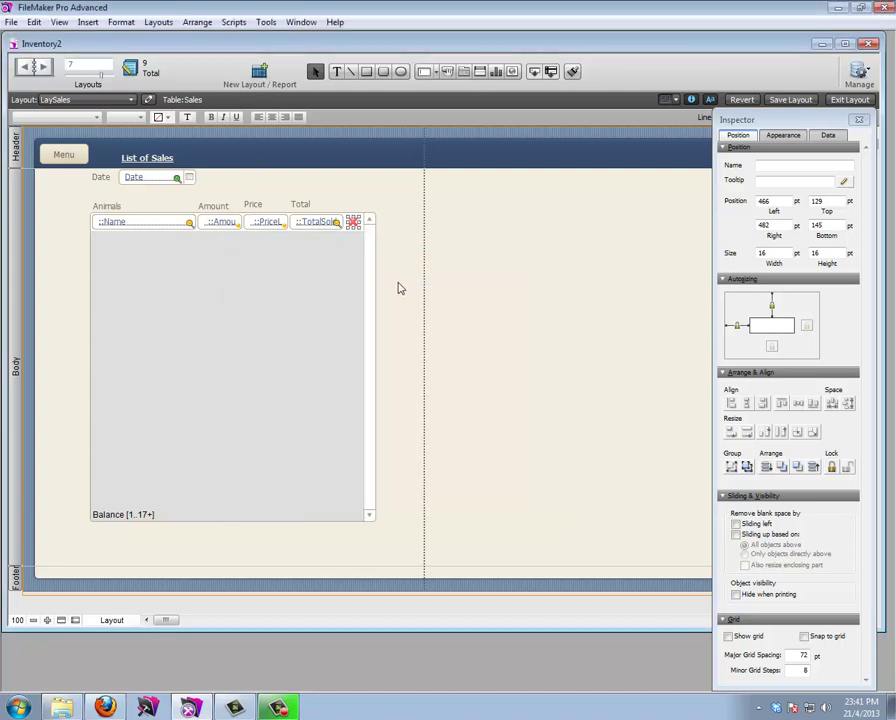
left_click(766, 181)
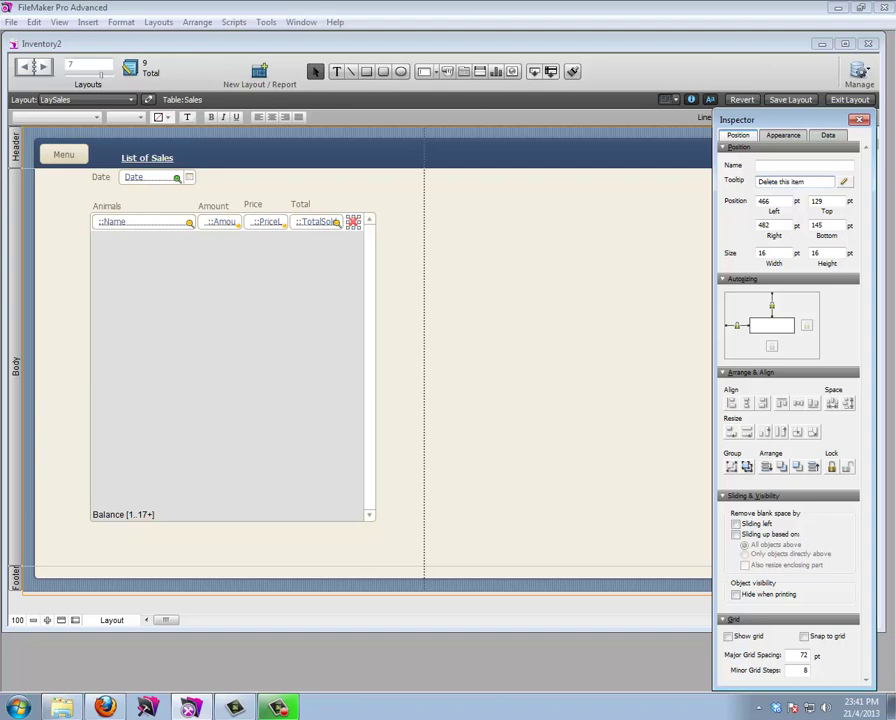
key("Return")
In Browse mode, delete the Fish row from the portal with its red cross button
left_click(849, 99)
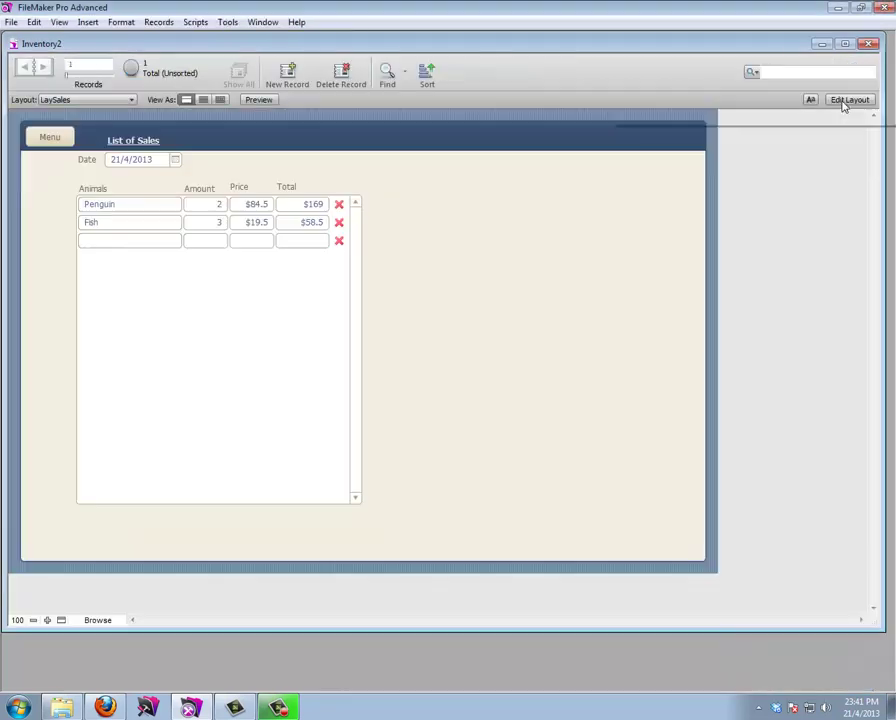
left_click(339, 223)
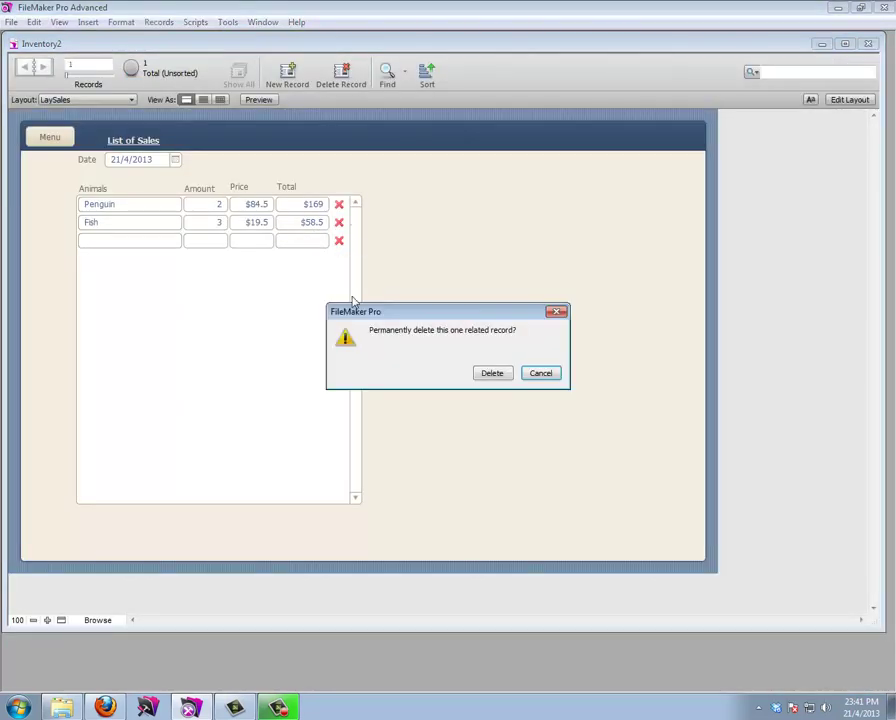
left_click(488, 372)
Add Toucan in the portal's second row with an amount of 2
left_click(127, 224)
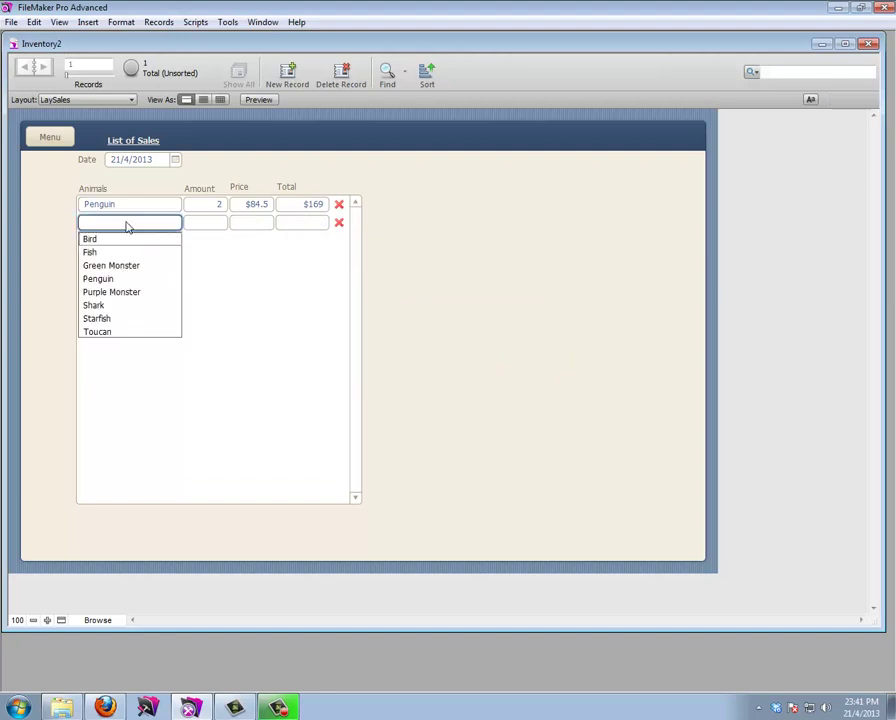
left_click(112, 332)
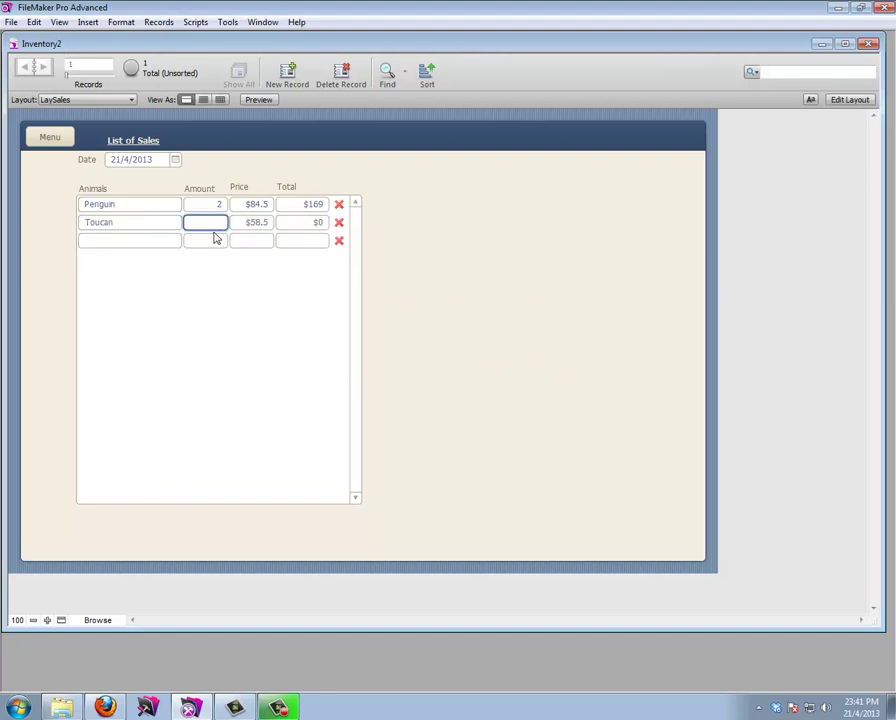
key("Return")
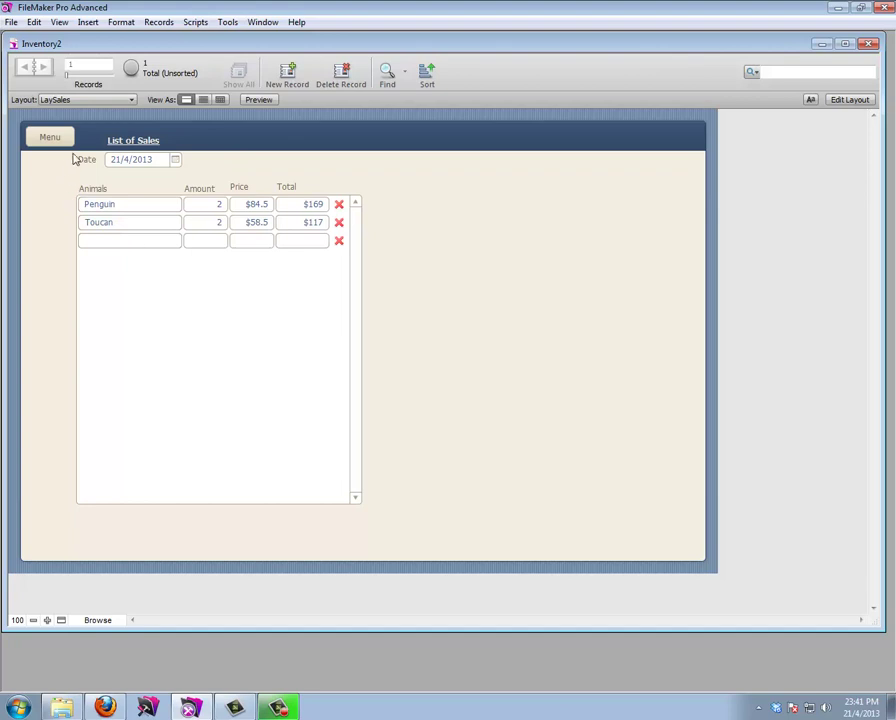
In the database's Balance table, start a new field named s_Sum_TotalSold with the type Summary
left_click(11, 22)
mouse_move(148, 143)
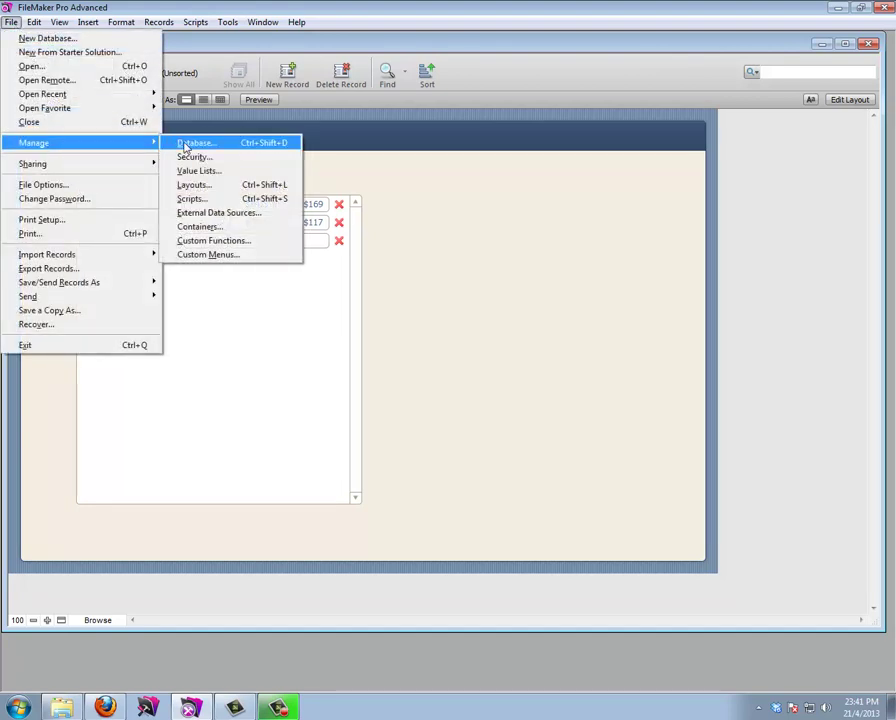
left_click(188, 144)
left_click(60, 64)
left_click(95, 88)
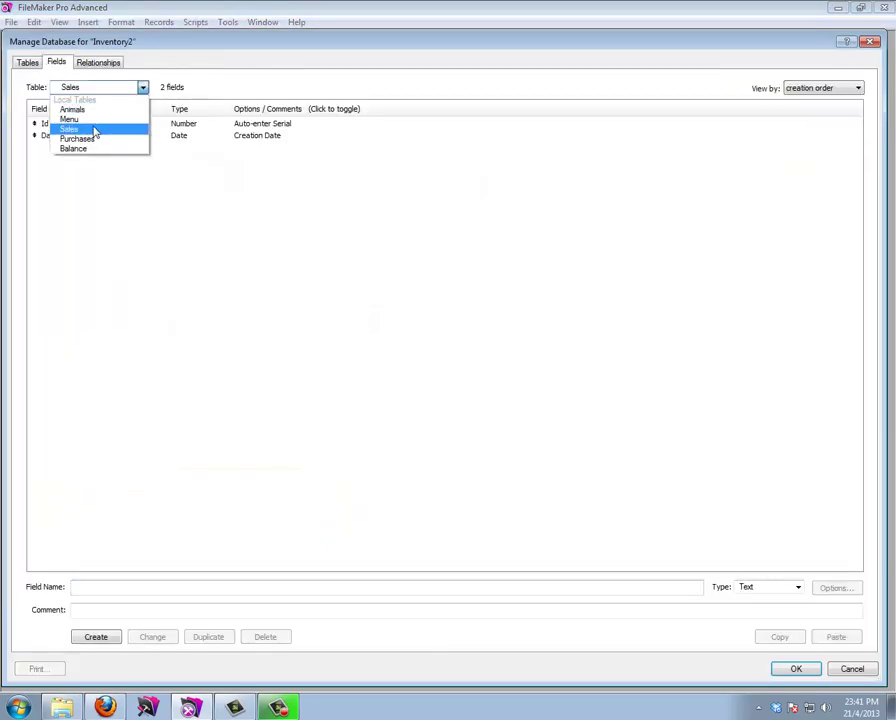
left_click(90, 148)
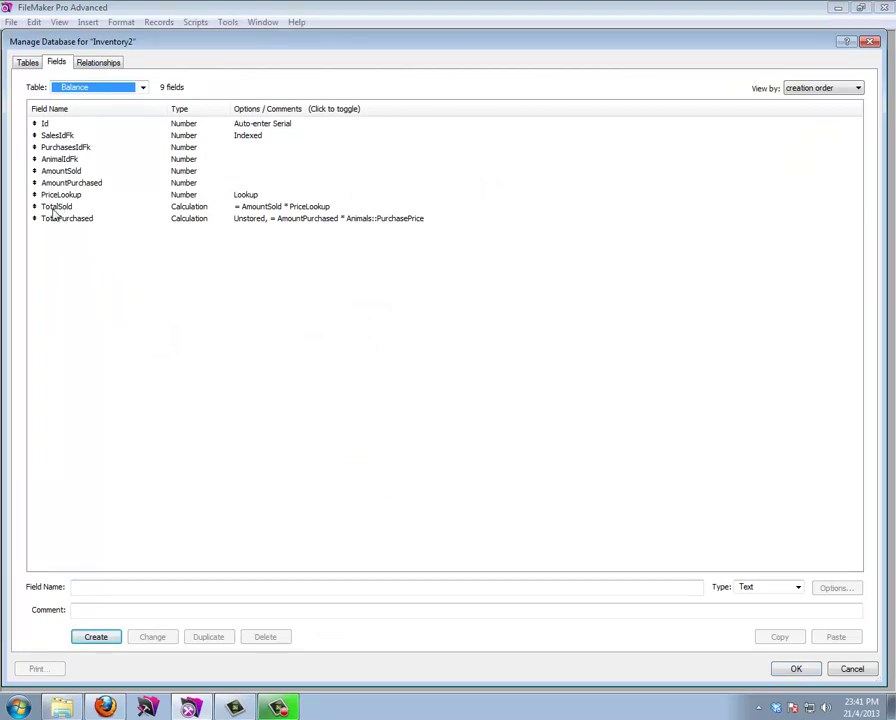
left_click(86, 586)
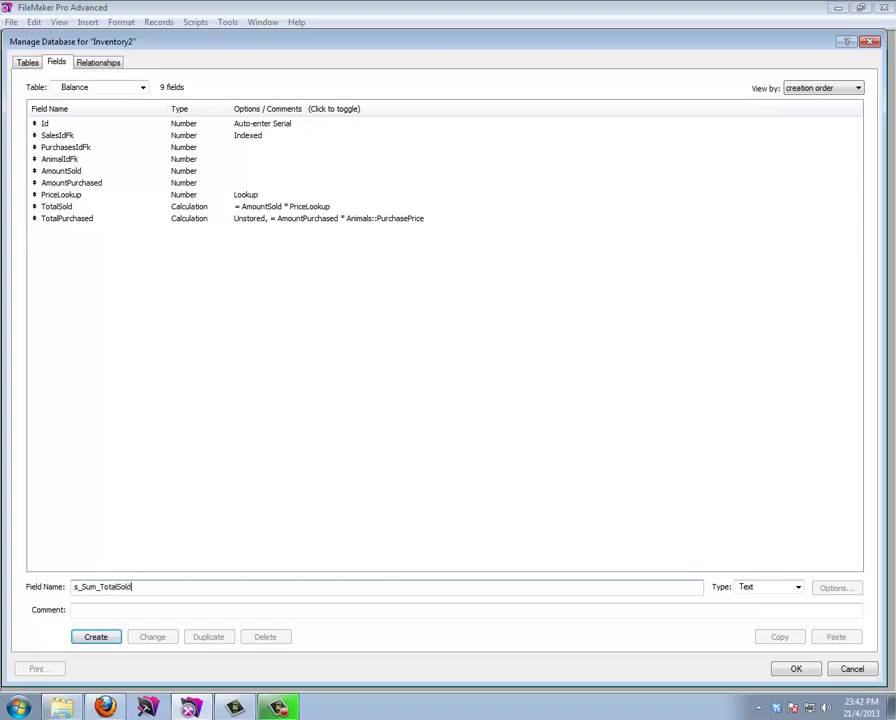
key("Tab")
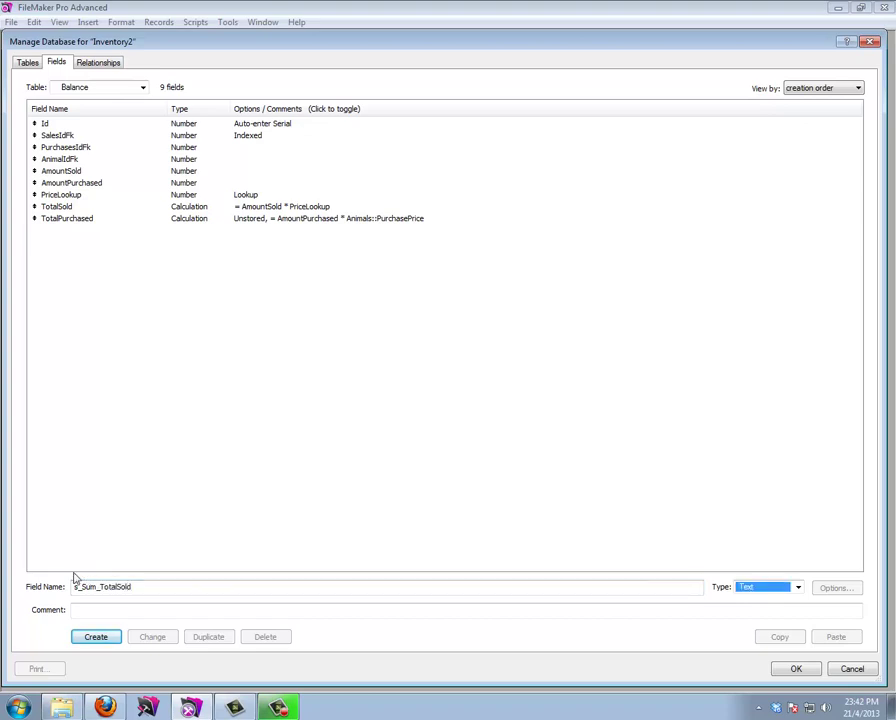
key("Return")
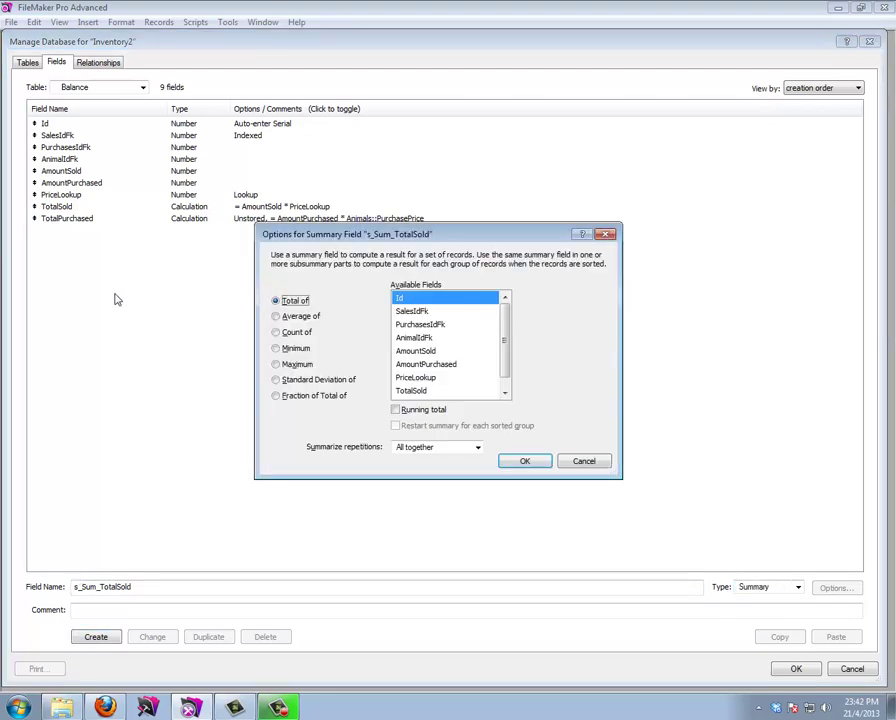
Define the summary field as the total of TotalSold and save the database changes
scroll(505, 333, "down", 1)
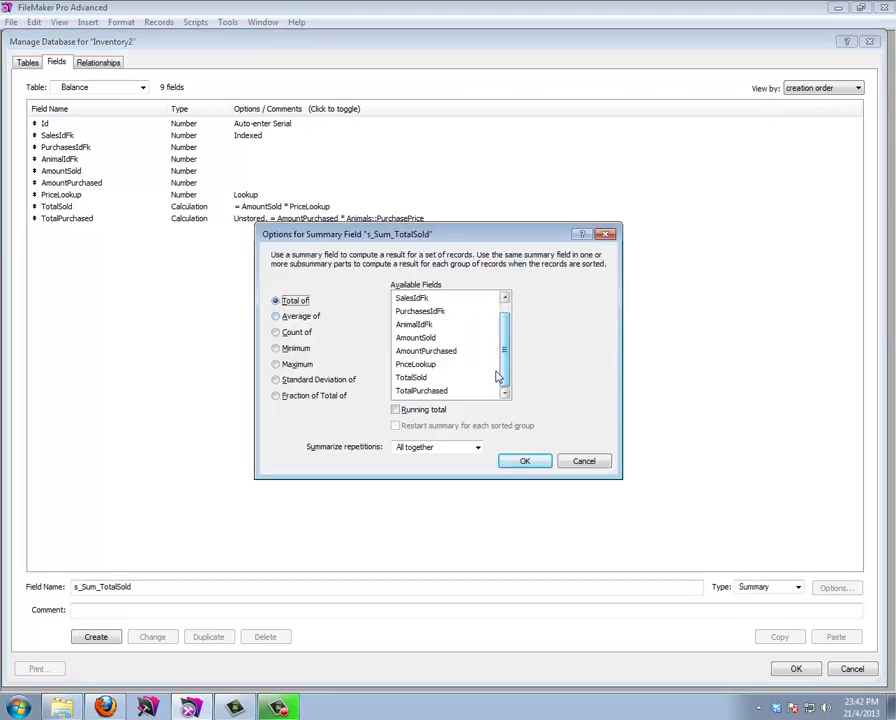
left_click(446, 377)
left_click(515, 465)
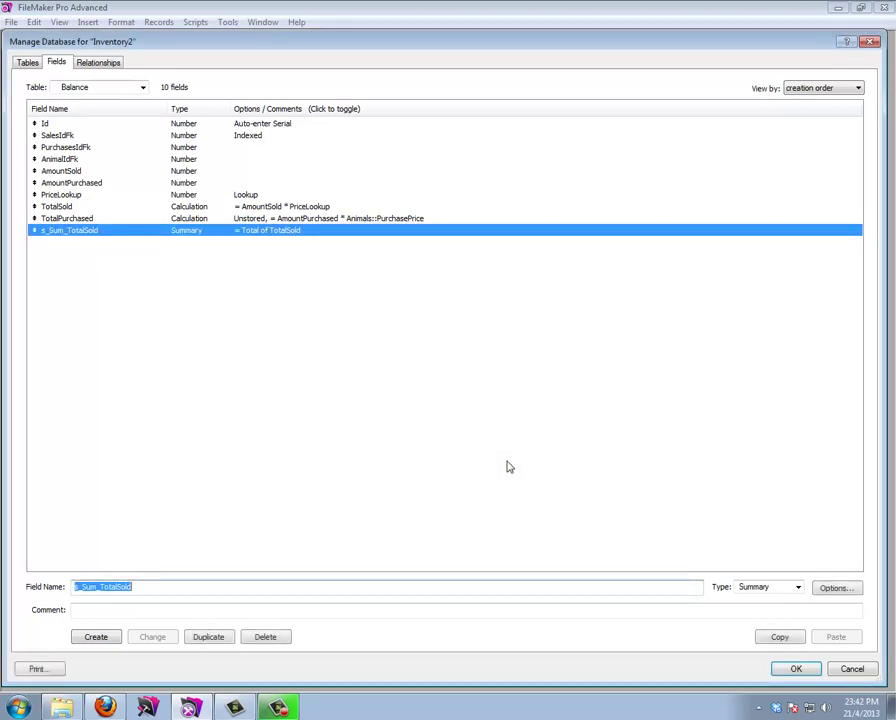
left_click(800, 669)
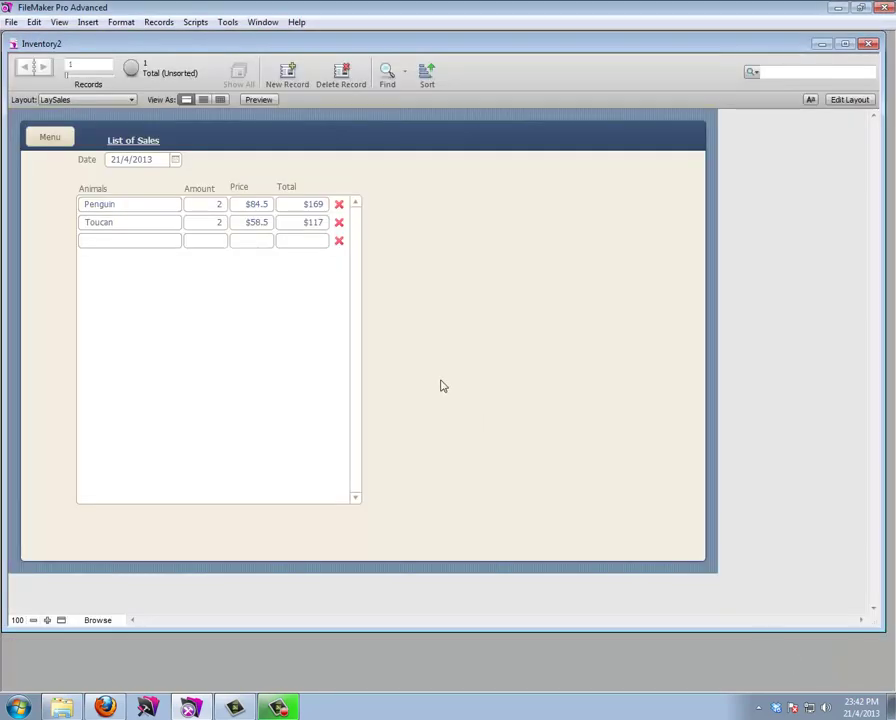
In layout editing, duplicate the portal's TotalSold field below the portal and assign the copy to Balance::s_Sum_TotalSold with a label
left_click(852, 100)
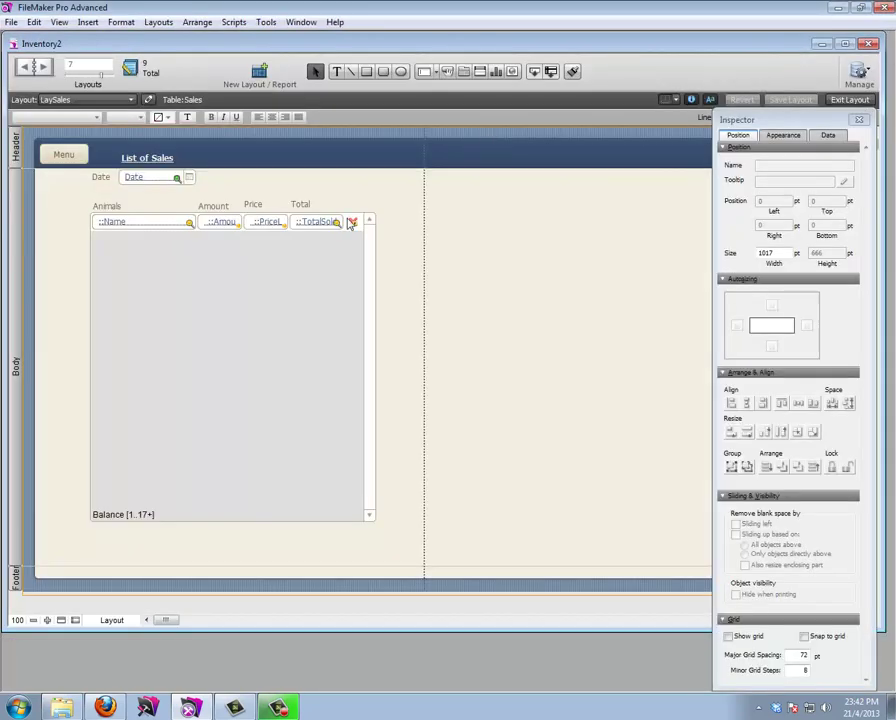
left_click_drag(311, 228, 313, 540)
double_click(313, 533)
left_click(442, 342)
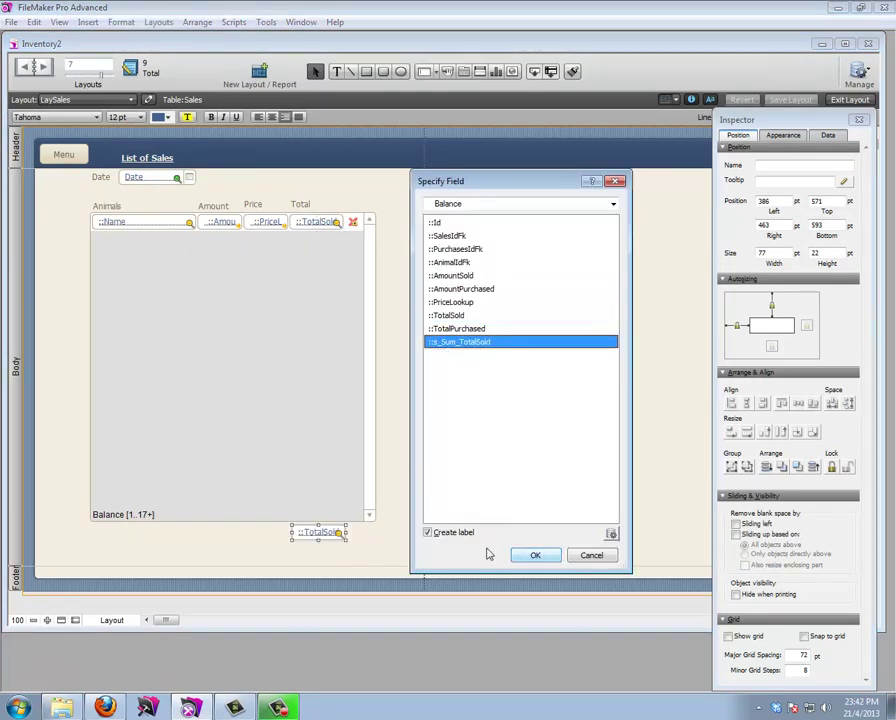
left_click(533, 555)
Replace the summary field's label text with "Total"
double_click(264, 532)
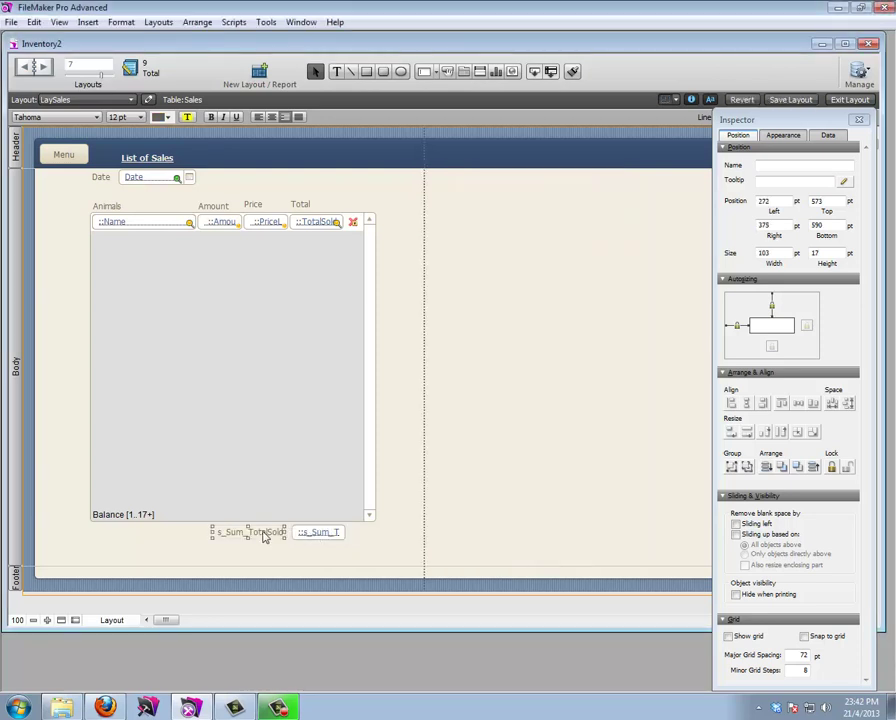
key("BackSpace")
key("BackSpace")
key("BackSpace")
key("BackSpace")
key("BackSpace")
key("BackSpace")
key("BackSpace")
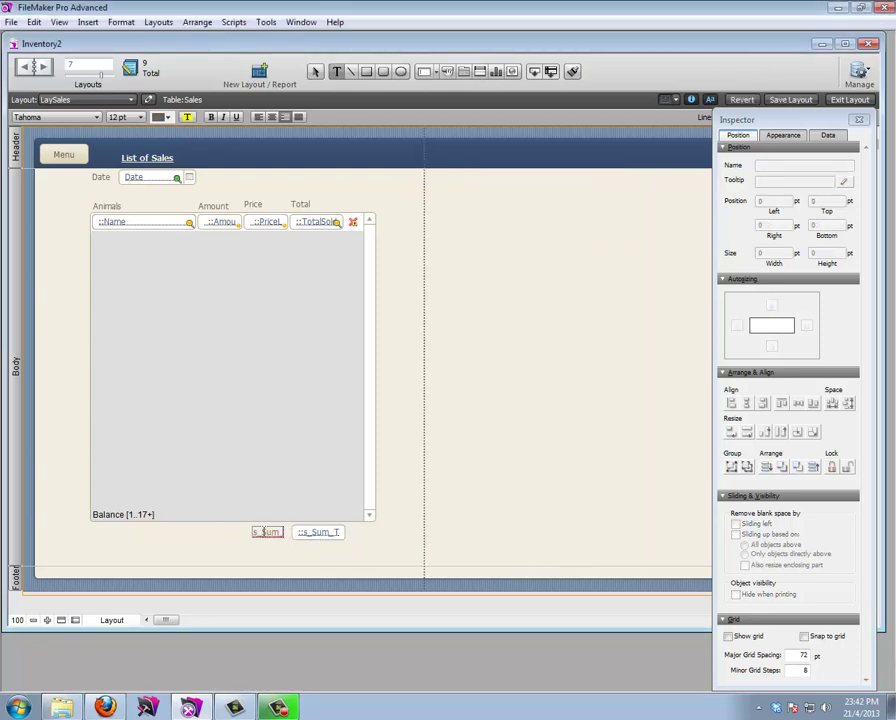
type("Total")
Make the Total label and its summary field bold, and return to Browse mode
left_click(265, 535)
left_click_drag(262, 566, 336, 544)
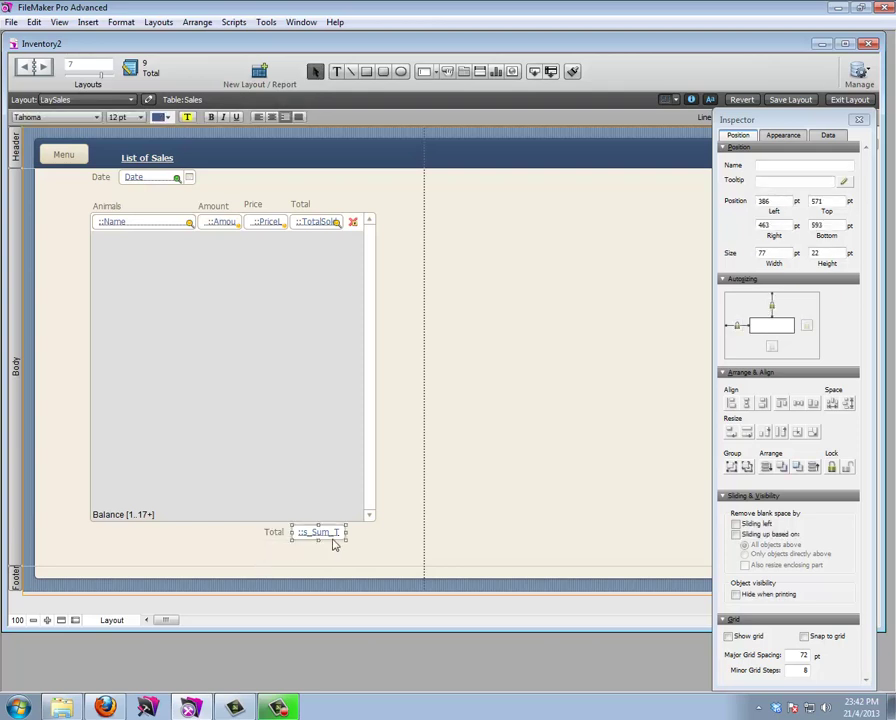
left_click(216, 117)
key("ctrl+b")
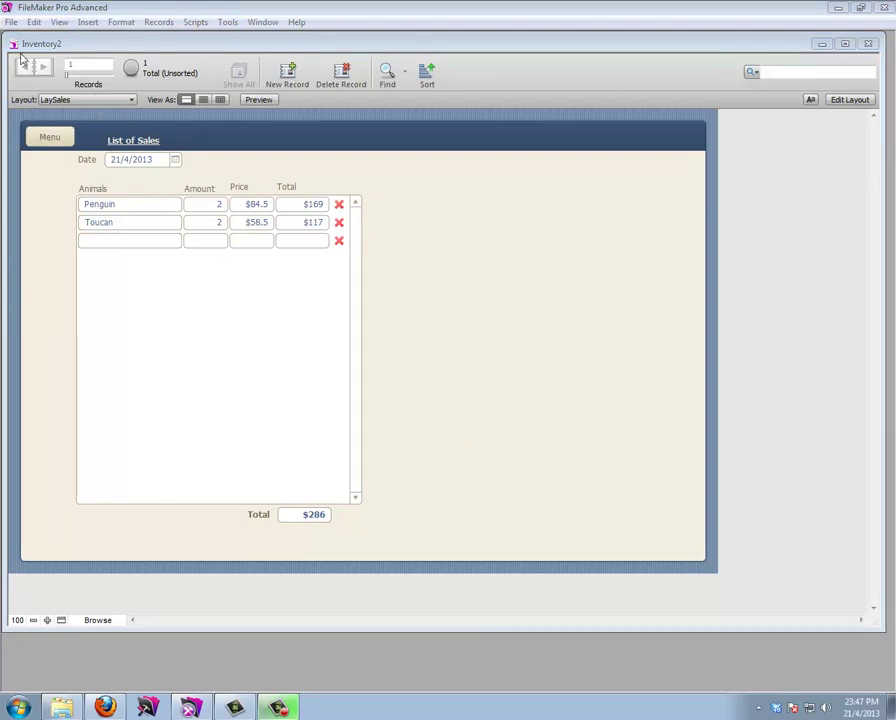
Duplicate the LaySales layout in the layout manager
left_click(12, 22)
mouse_move(148, 145)
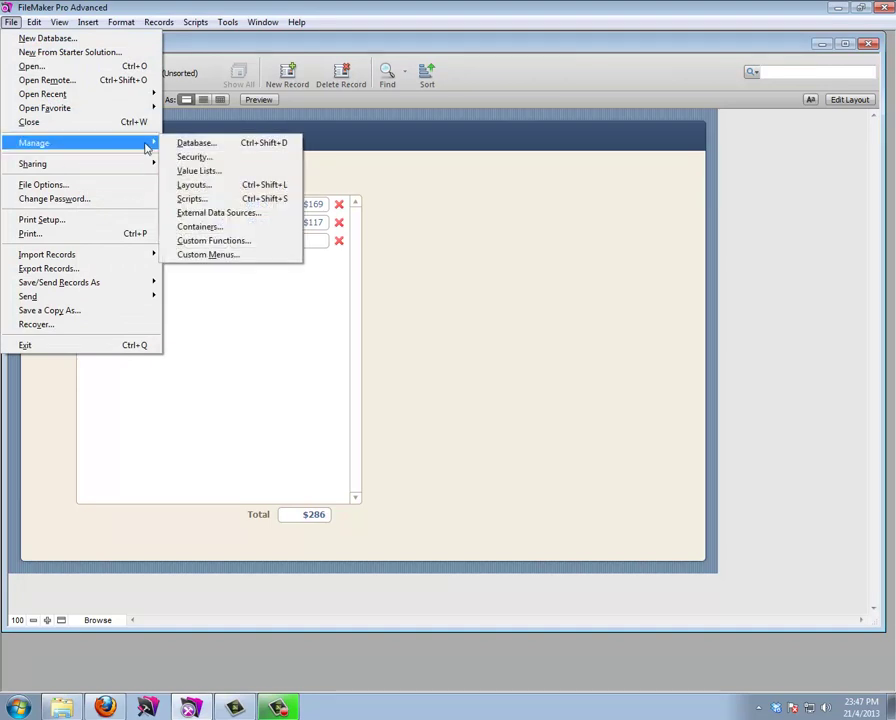
left_click(194, 188)
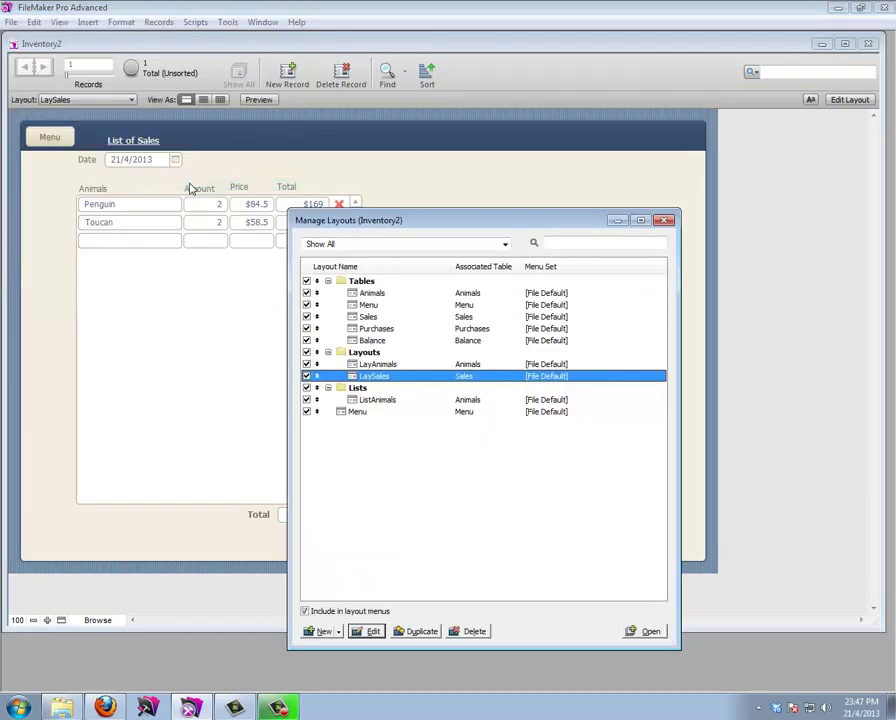
left_click(416, 632)
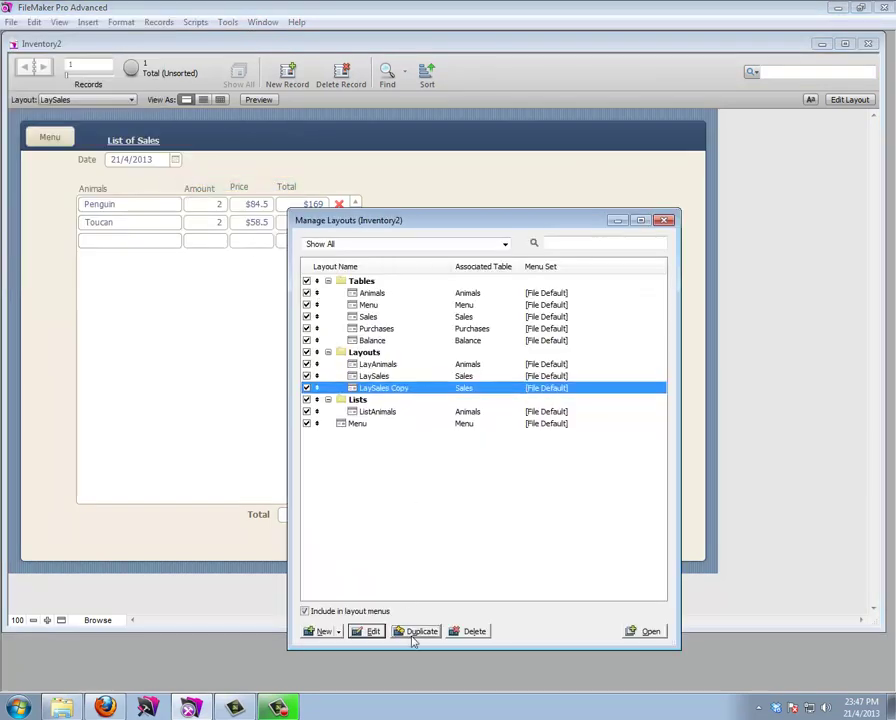
Rename the duplicated layout LayPurchases, make it show records from Purchases, and close the layout manager
double_click(403, 391)
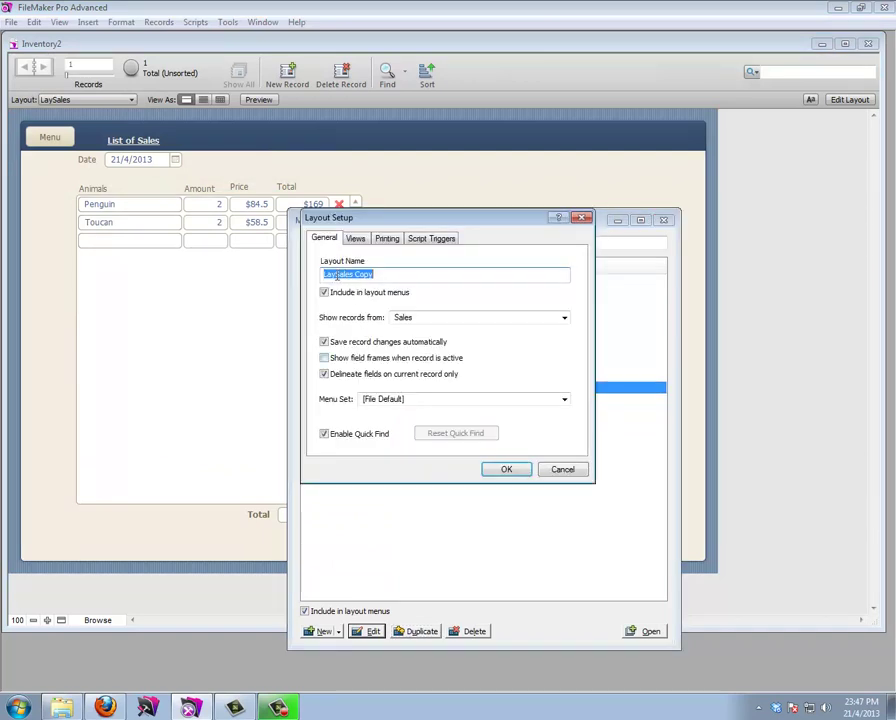
left_click_drag(337, 277, 400, 277)
type("Purchases")
left_click(460, 318)
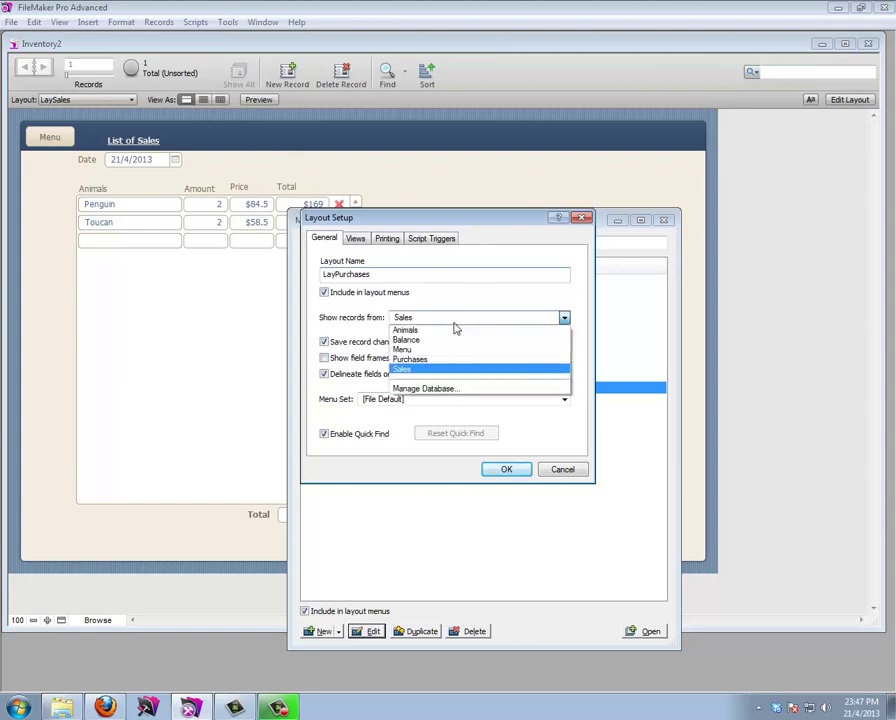
left_click(418, 361)
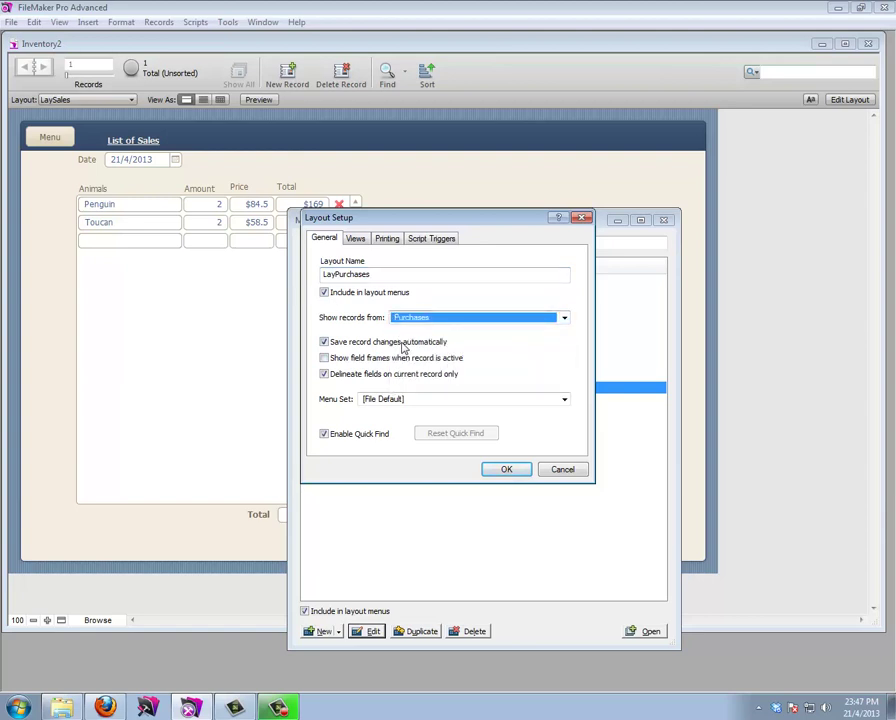
left_click(506, 470)
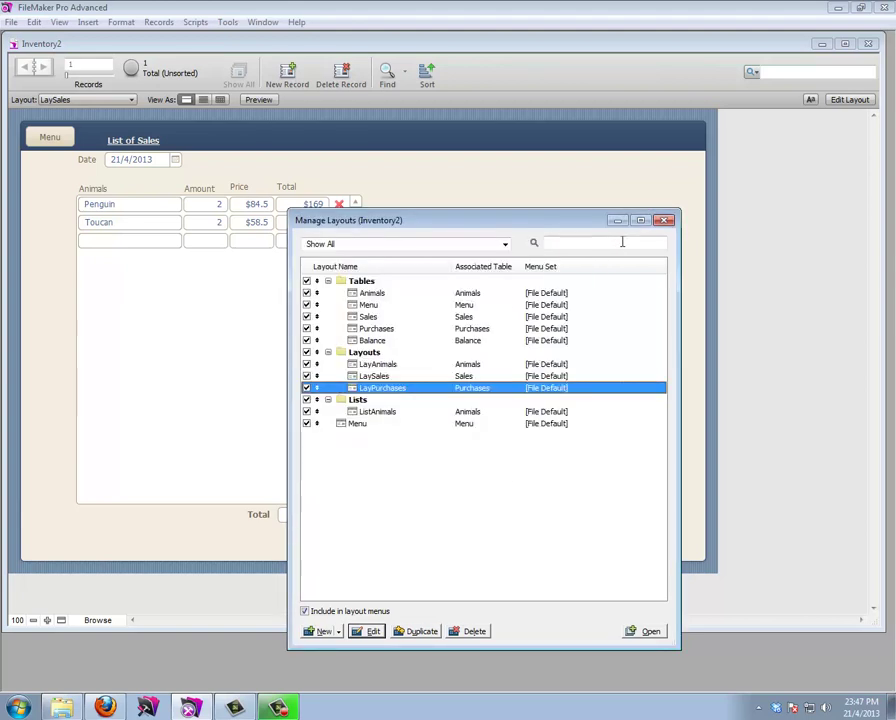
left_click(663, 220)
Open the LayPurchases layout for editing and change its header link text to "List of Purchases"
left_click(70, 100)
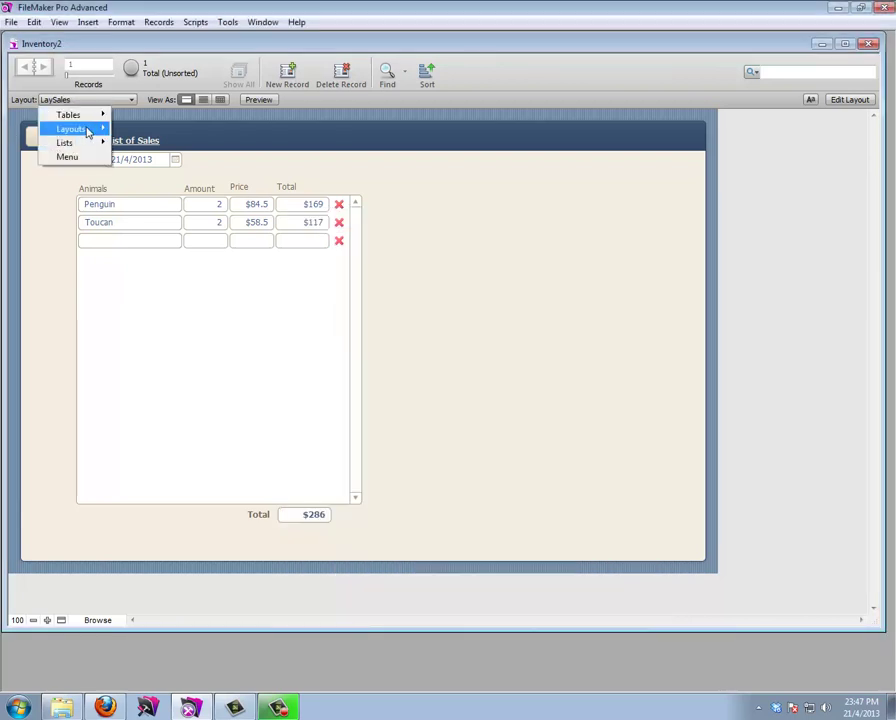
mouse_move(88, 131)
left_click(140, 157)
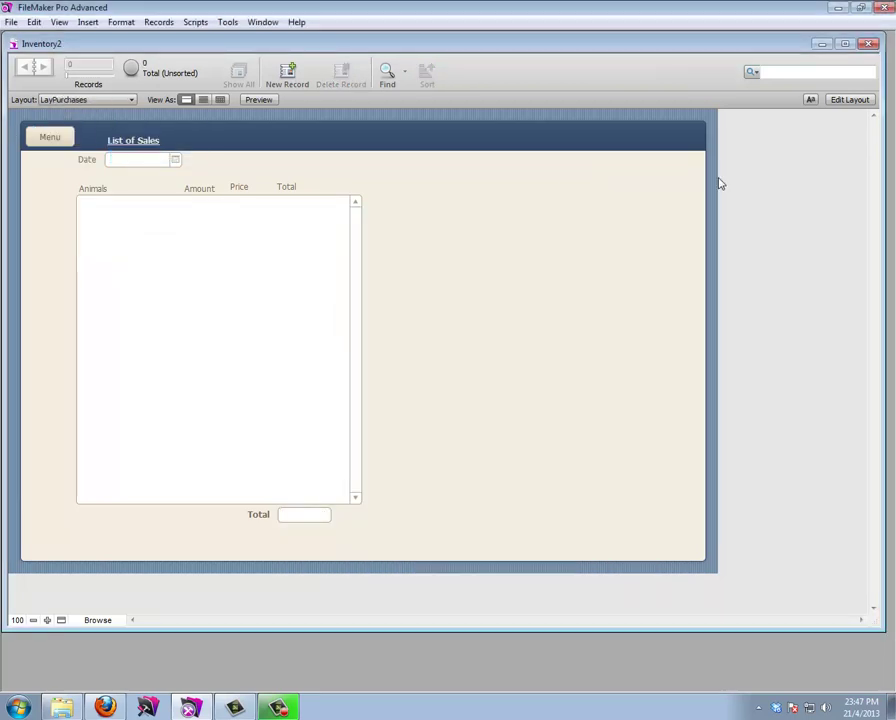
left_click(842, 101)
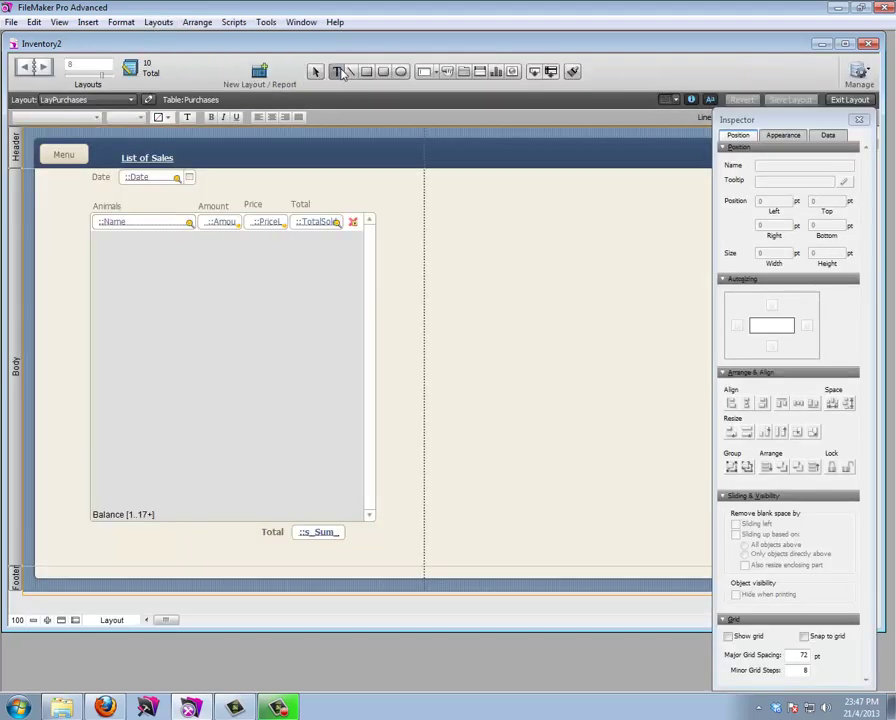
left_click(148, 157)
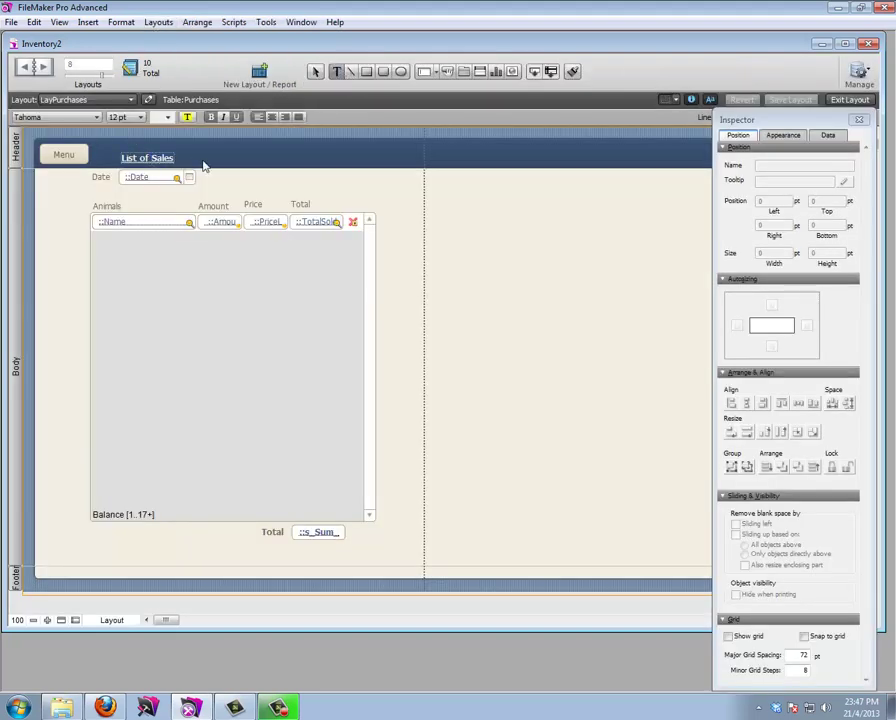
type("Purchas")
key("KP_Enter")
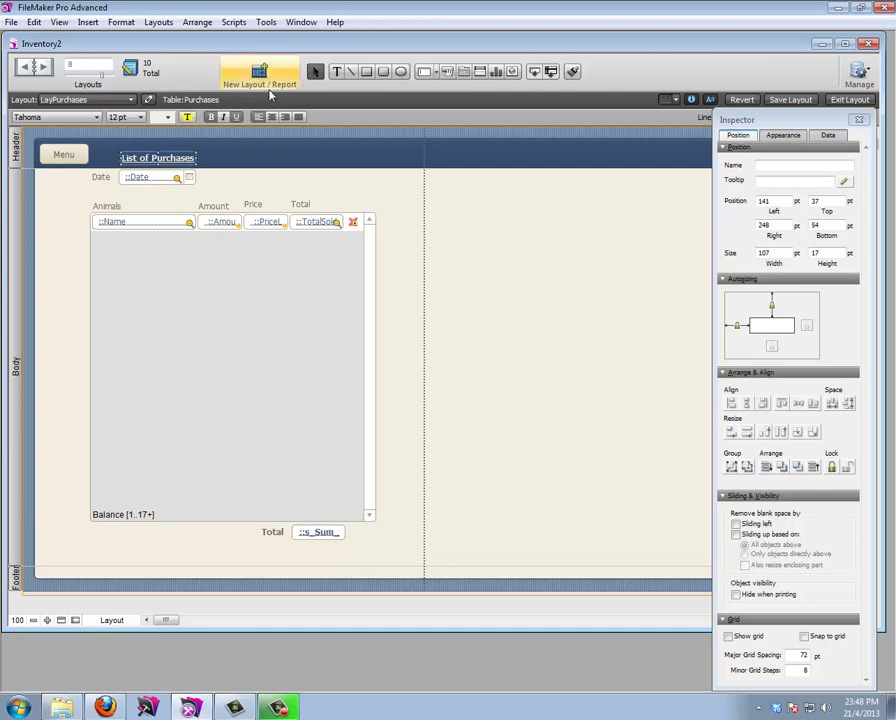
Add the text "Purchases" to the header of the LayPurchases layout
left_click(338, 71)
left_click(338, 152)
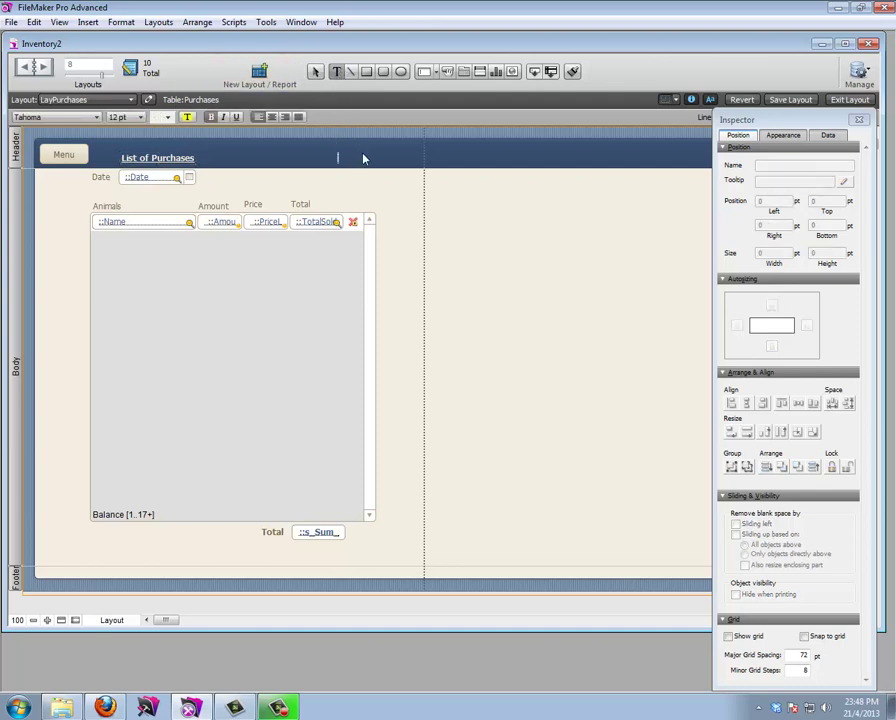
type("Purchases")
key("KP_Enter")
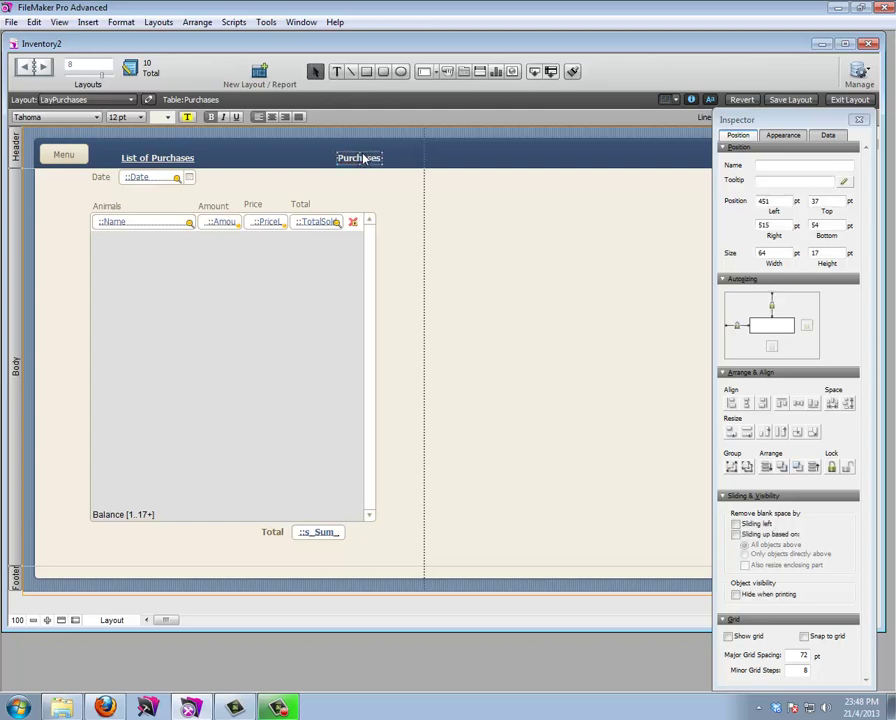
Set the Purchases title to 24 pt and move it to the header's far end, at about 860 pt left and 24 pt top
left_click(140, 117)
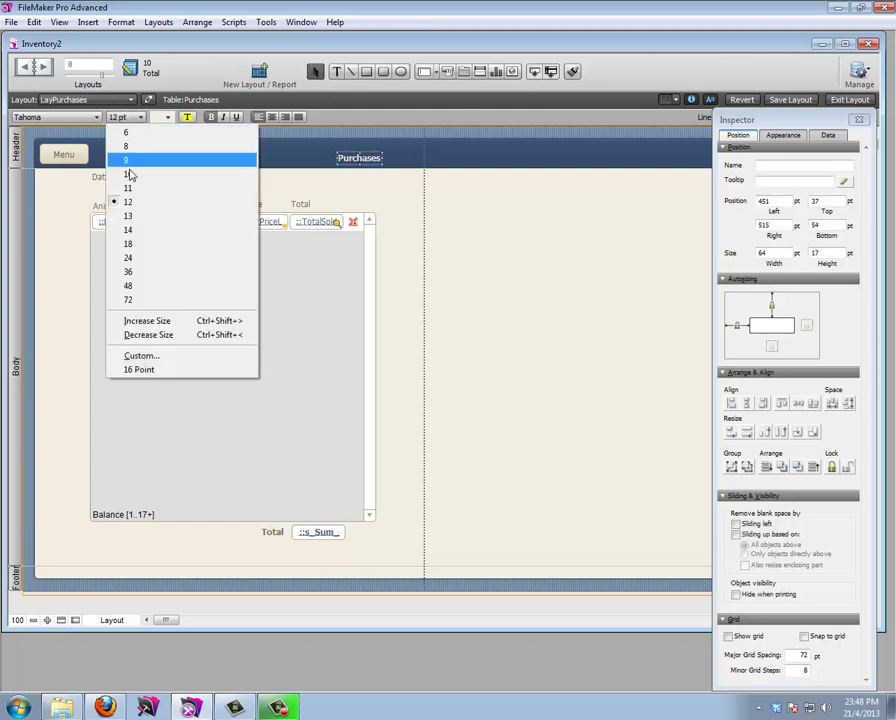
left_click(130, 258)
left_click_drag(386, 165, 650, 155)
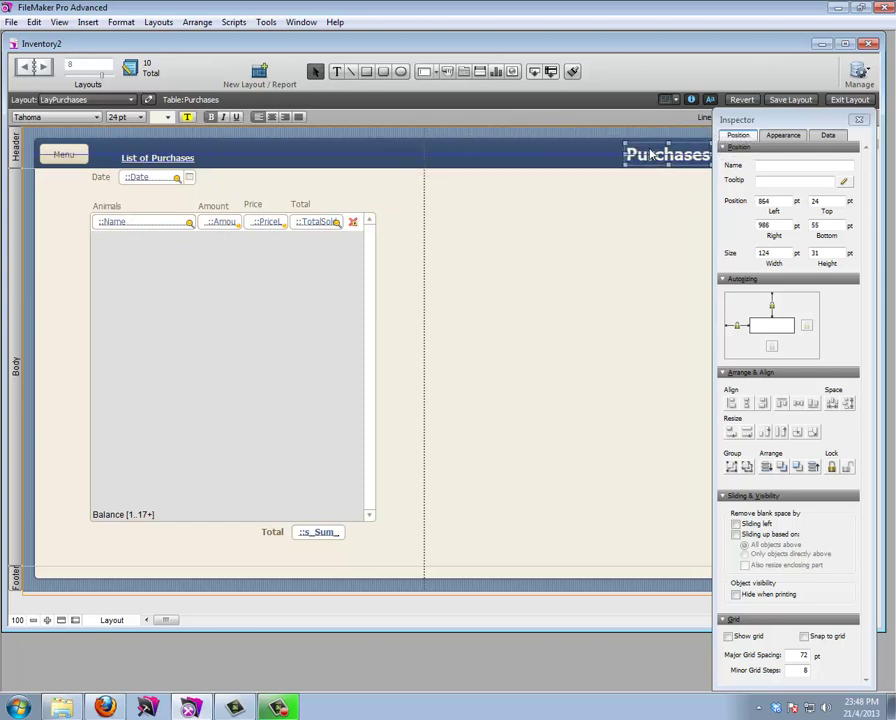
left_click_drag(167, 622, 174, 622)
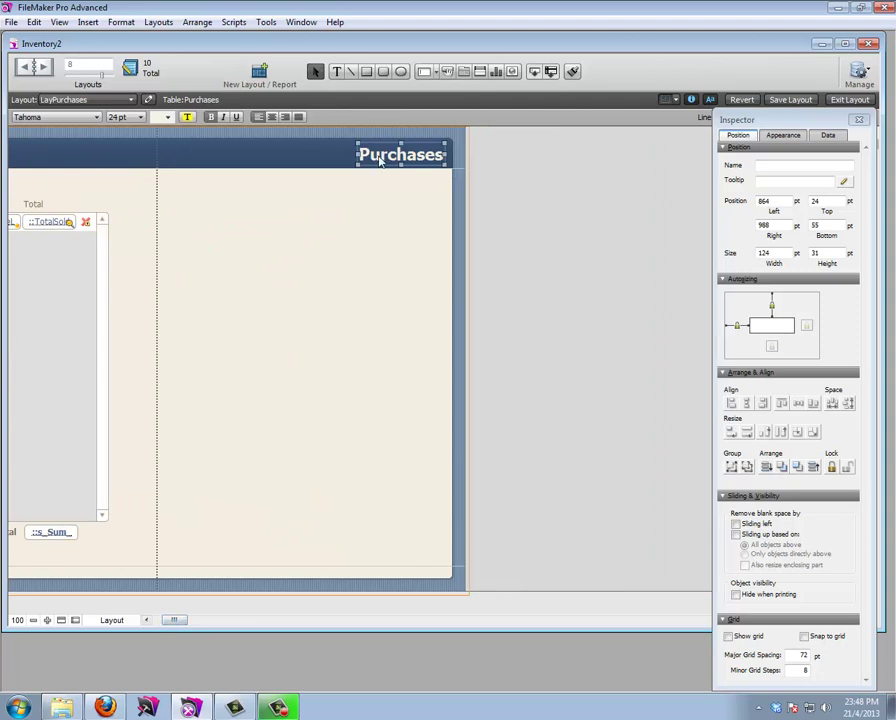
double_click(777, 203)
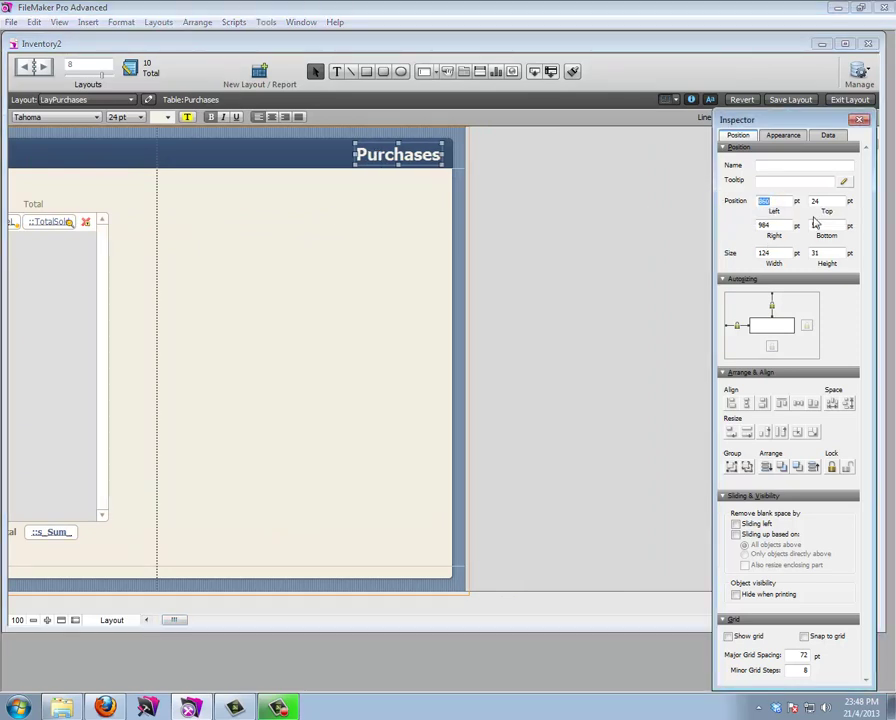
left_click_drag(399, 161, 396, 162)
left_click(25, 66)
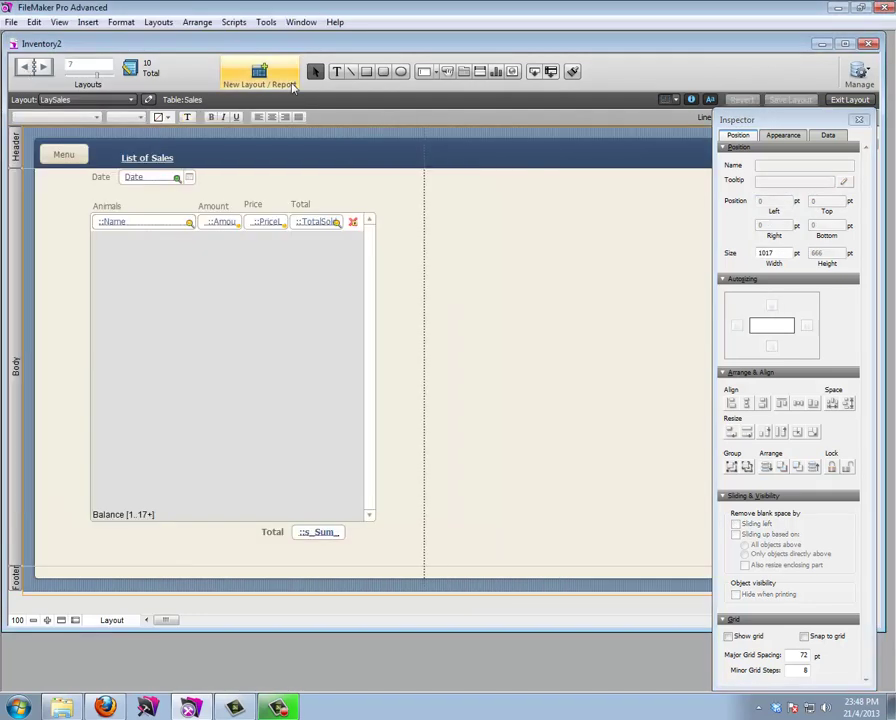
left_click(361, 160)
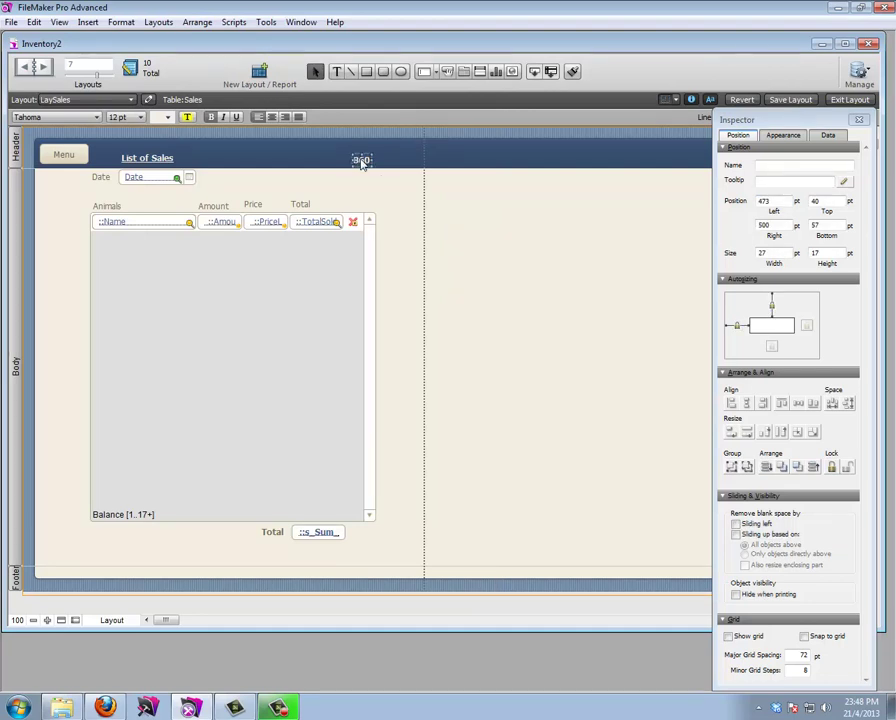
left_click(340, 184)
left_click(24, 67)
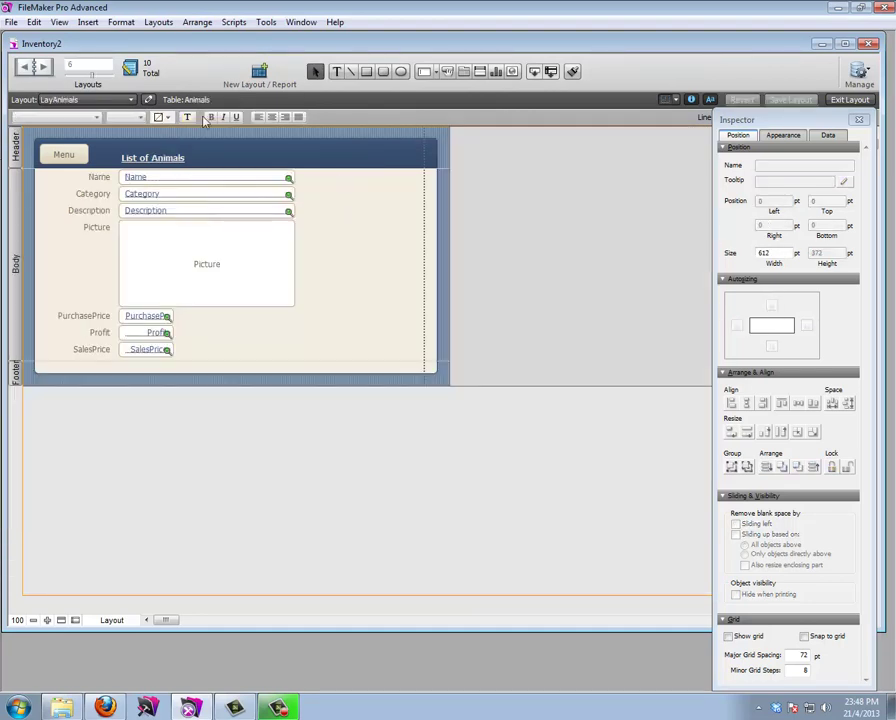
left_click(42, 67)
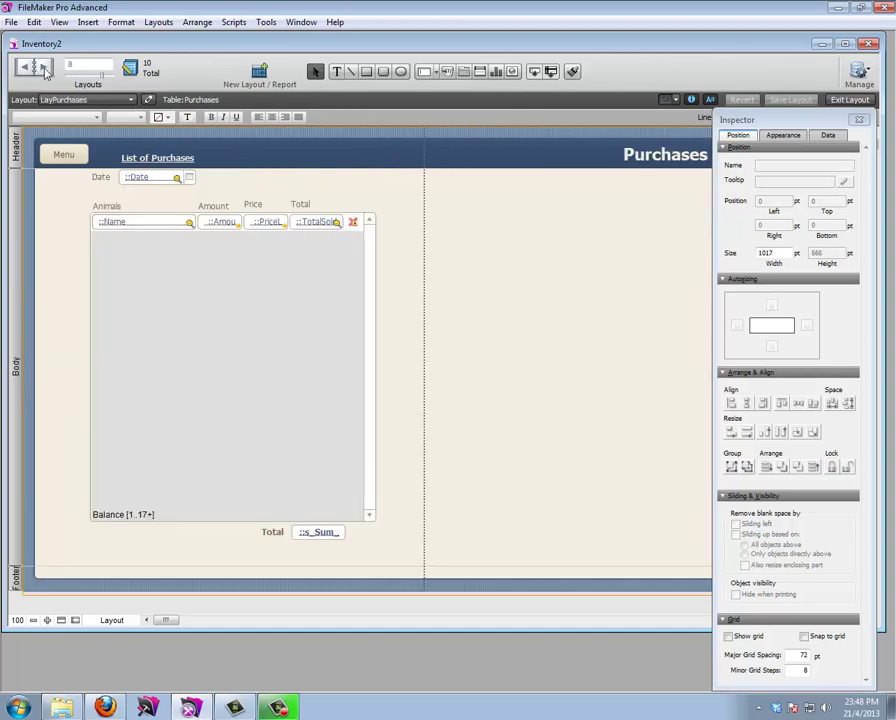
Copy the Purchases title from LayPurchases into the LaySales header and position it at 860 pt left and 24 pt top
left_click(672, 162)
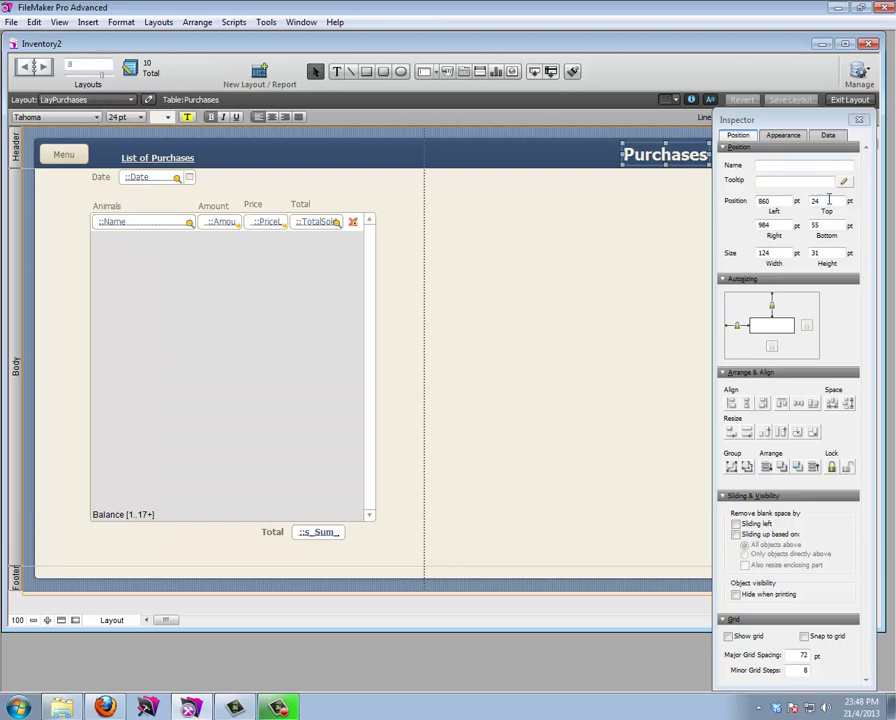
left_click(27, 65)
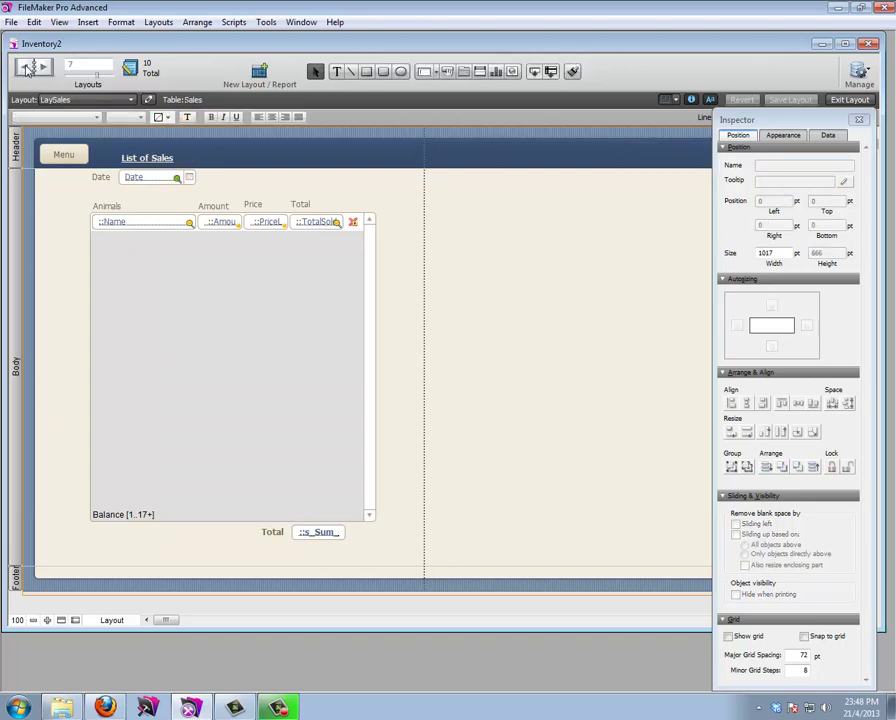
key("ctrl+v")
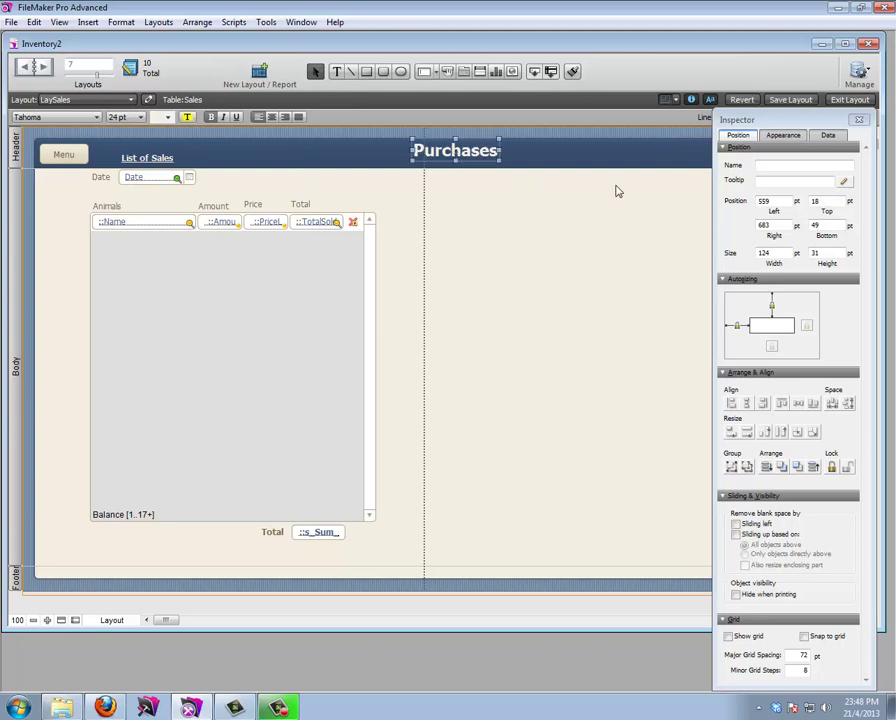
type("860")
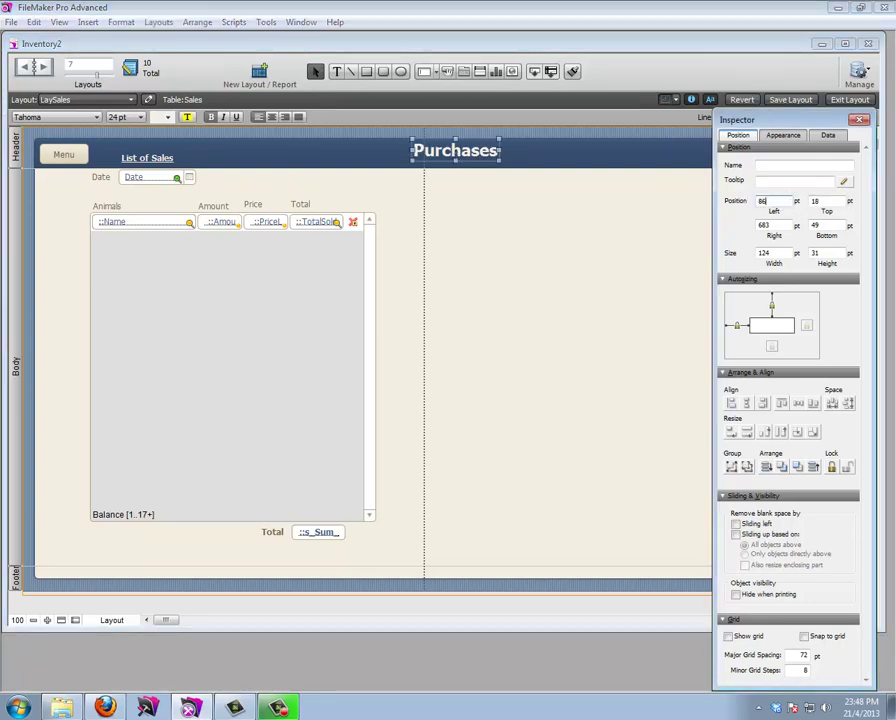
key("Tab")
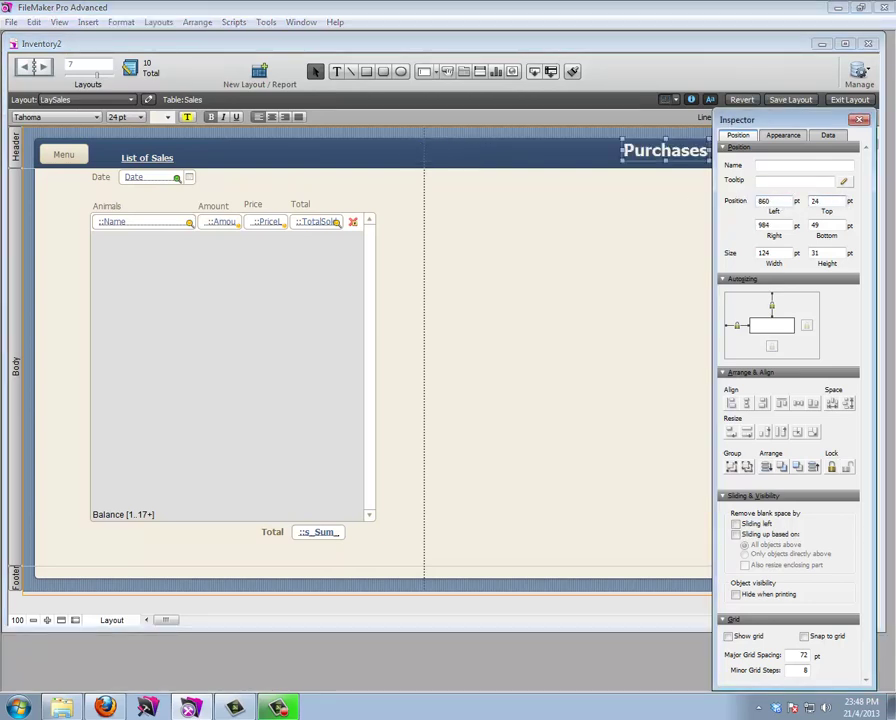
Change the text of the copied header title on LaySales to "Sales"
double_click(675, 152)
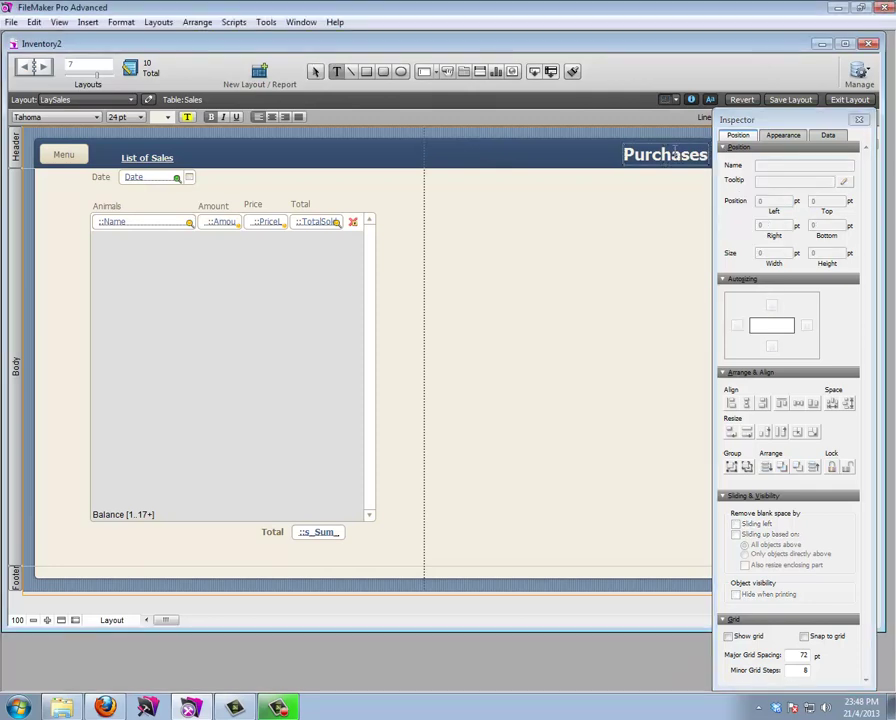
type("Sales")
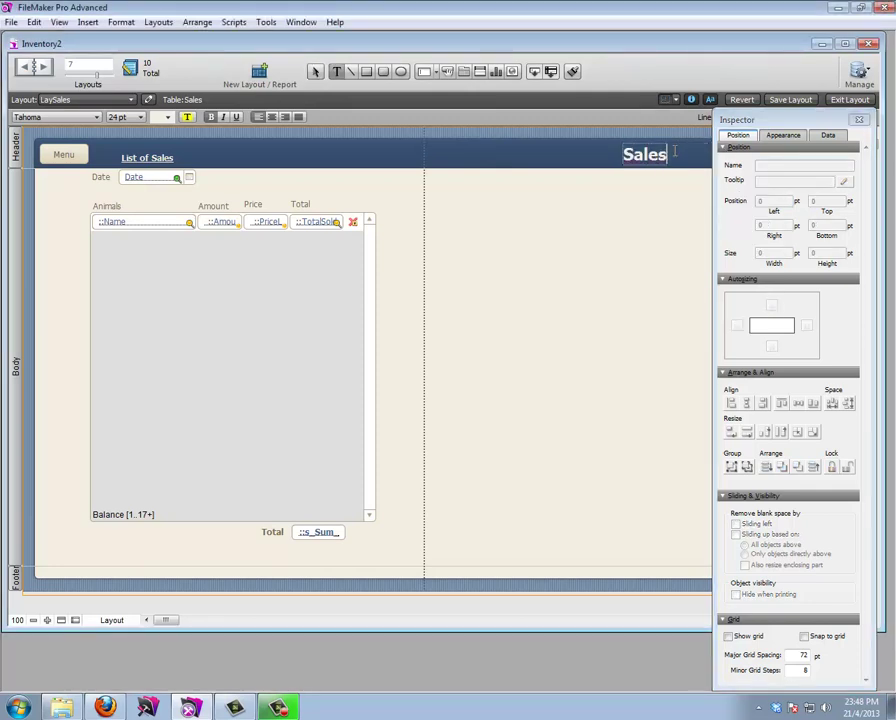
key("KP_Enter")
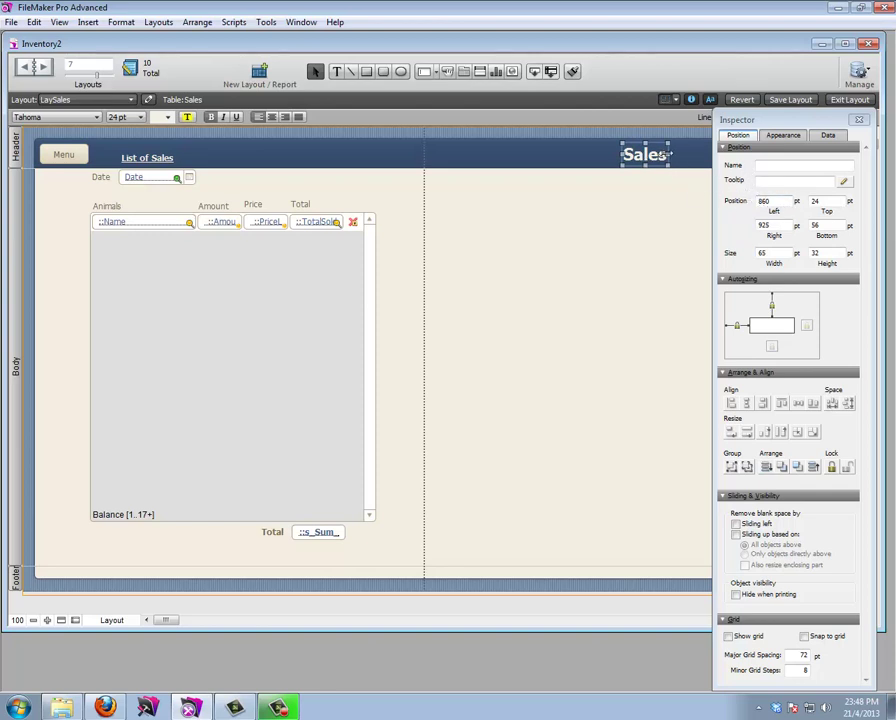
Review the LayPurchases and LaySales layouts in Browse mode, ending on LayPurchases
left_click(25, 67)
left_click(25, 67)
left_click(43, 67)
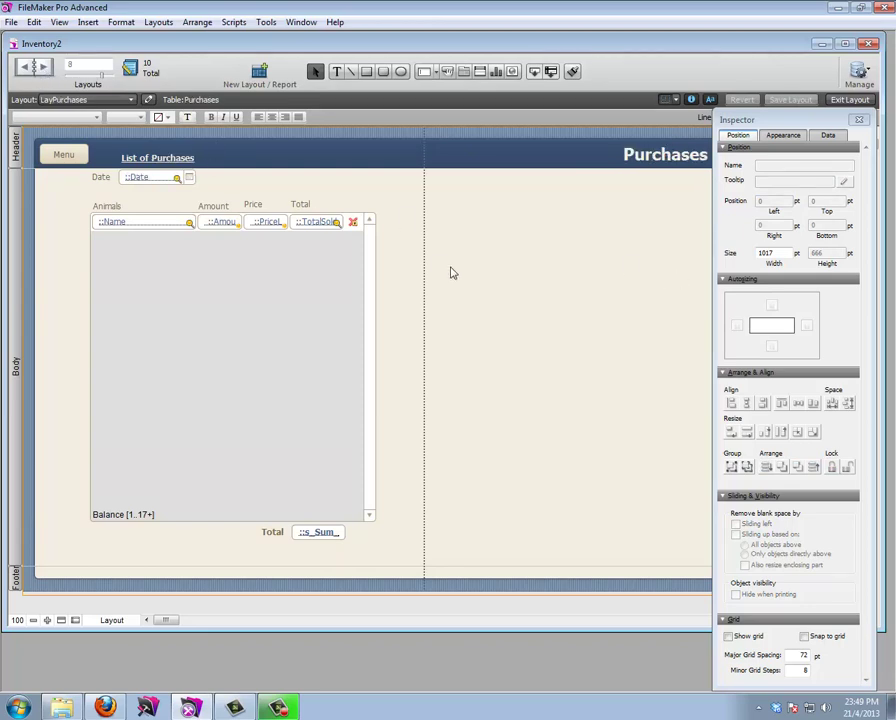
key("ctrl+b")
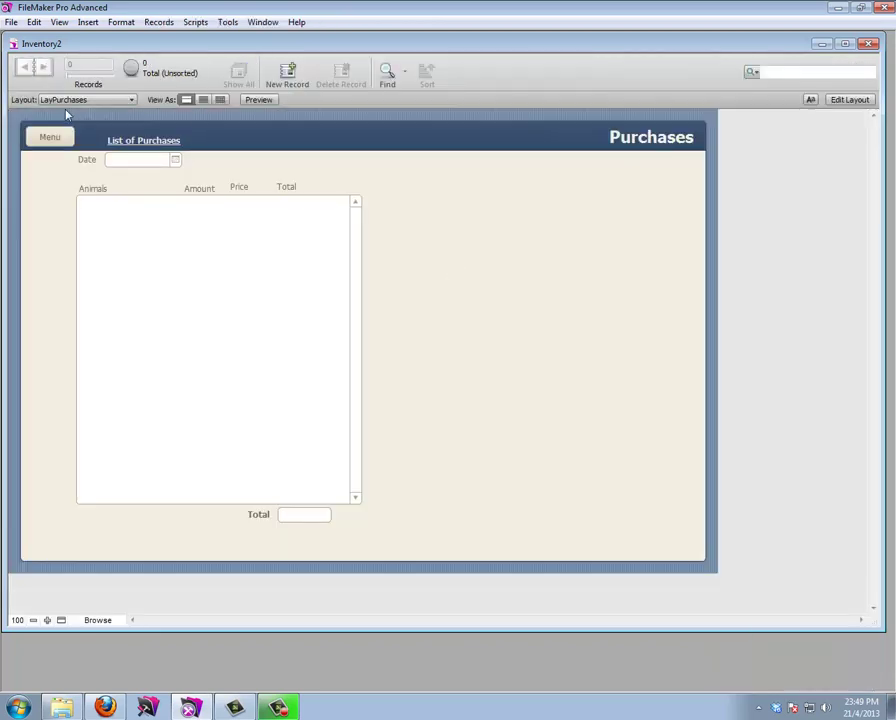
left_click(49, 137)
mouse_move(84, 131)
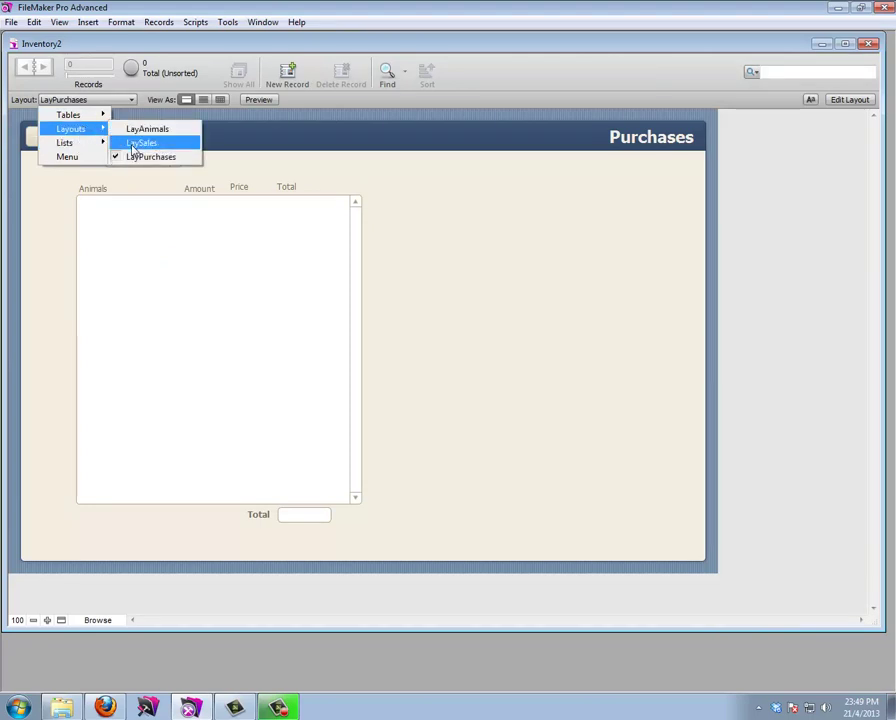
left_click(136, 143)
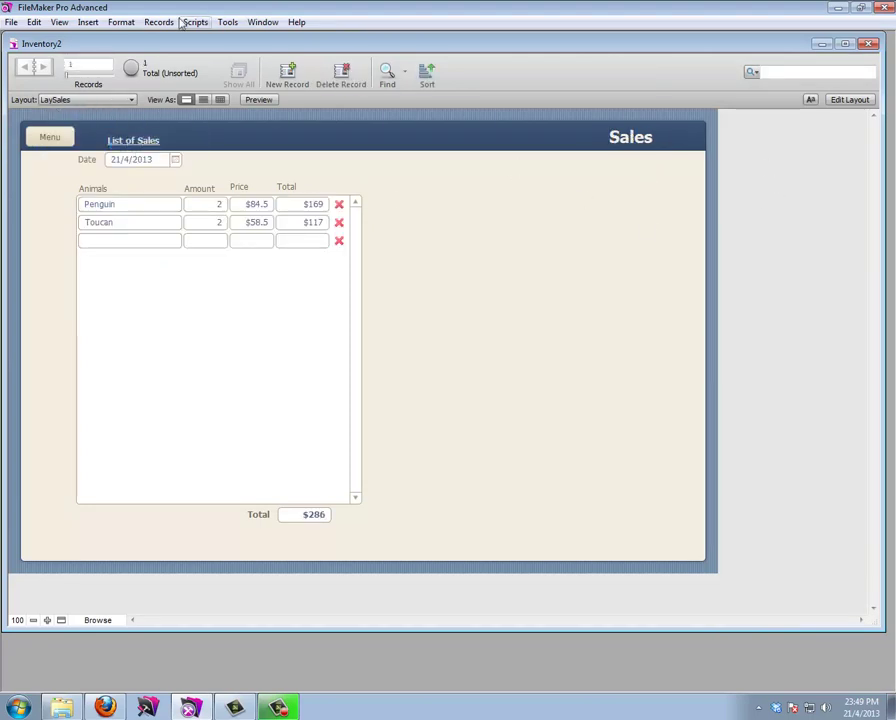
left_click(49, 137)
mouse_move(100, 131)
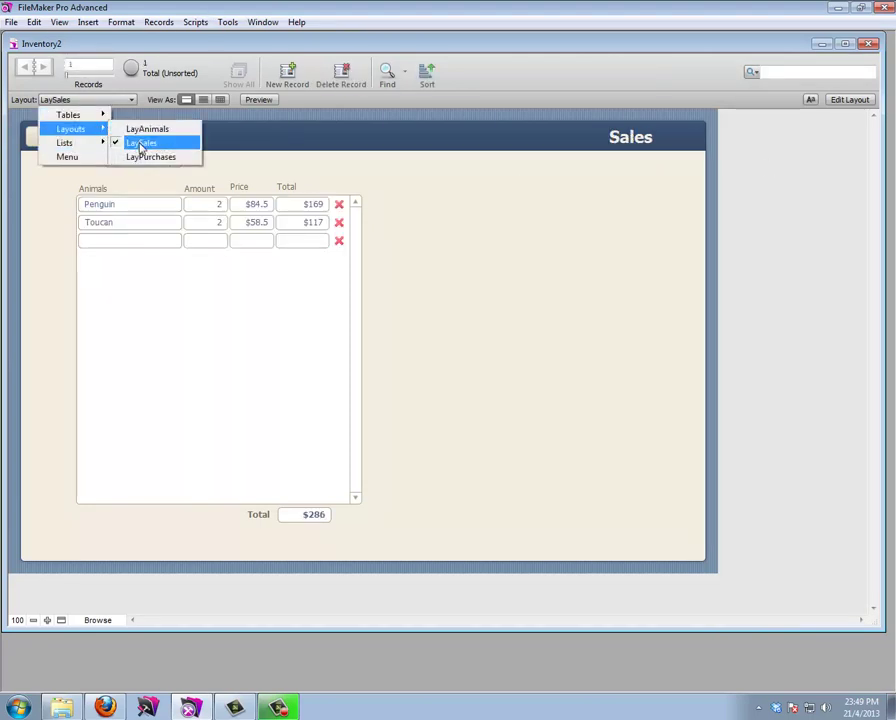
left_click(142, 157)
Open LayPurchases for editing and make its Date field display Date from the current Purchases table
left_click(849, 101)
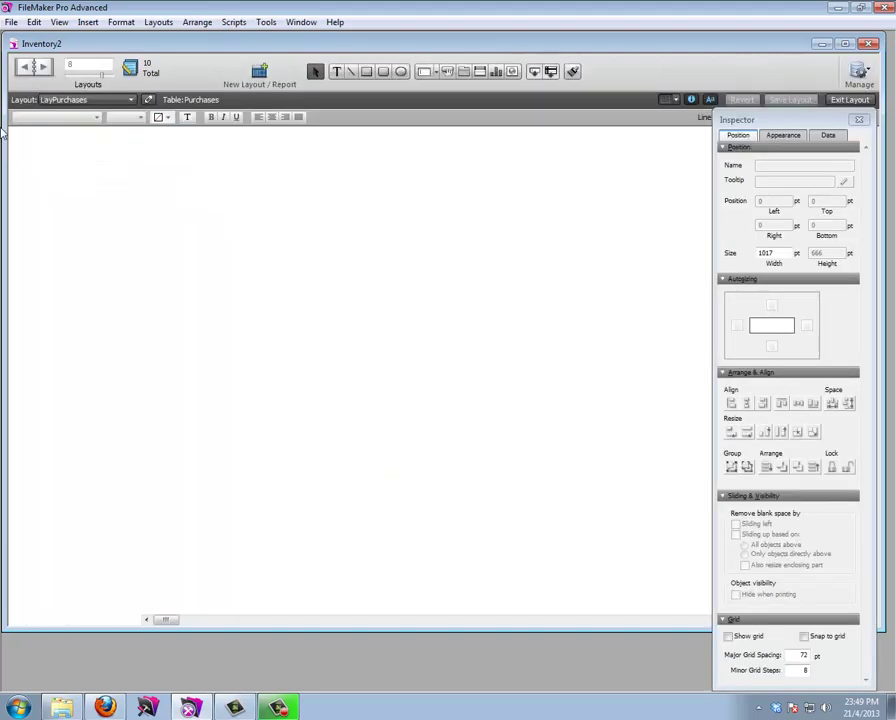
double_click(145, 180)
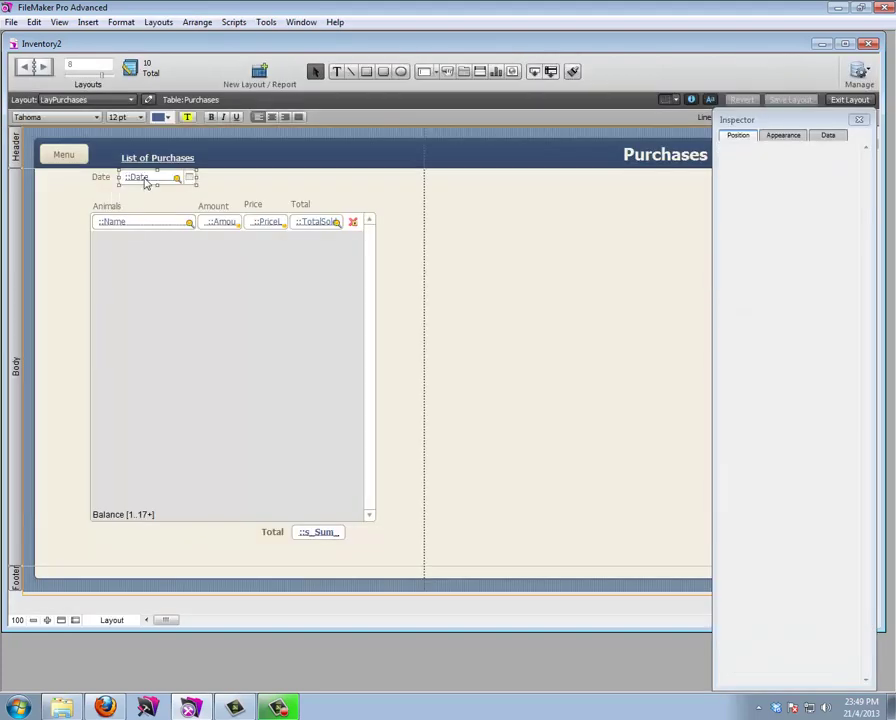
left_click(458, 206)
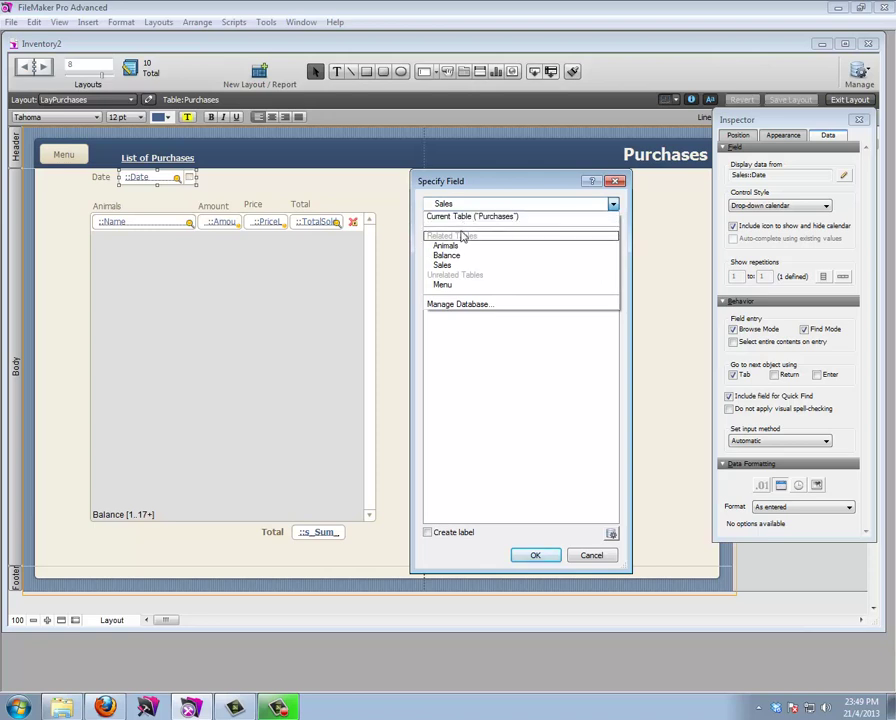
left_click(473, 217)
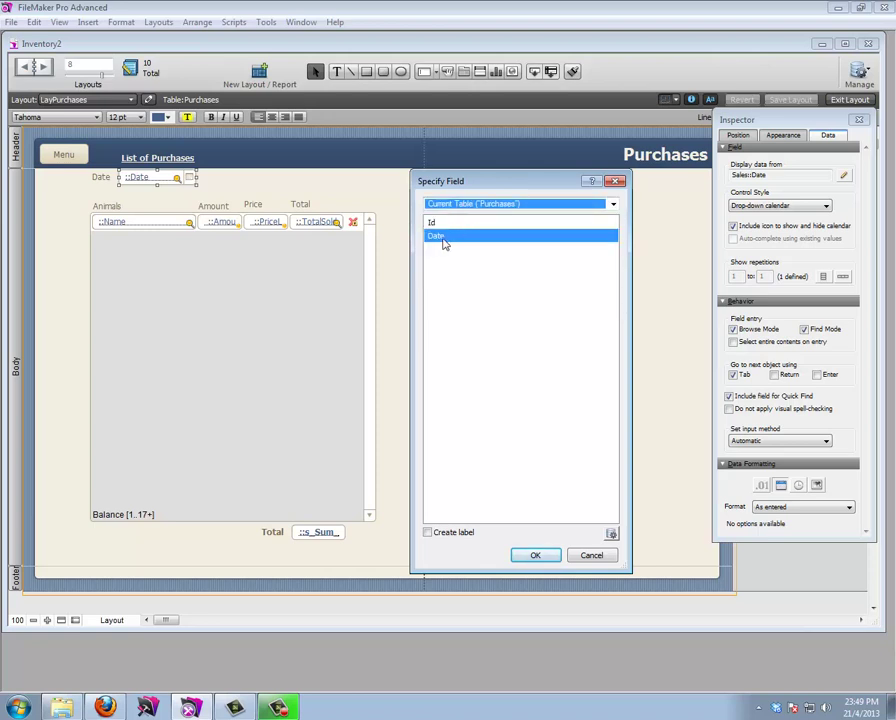
left_click(536, 557)
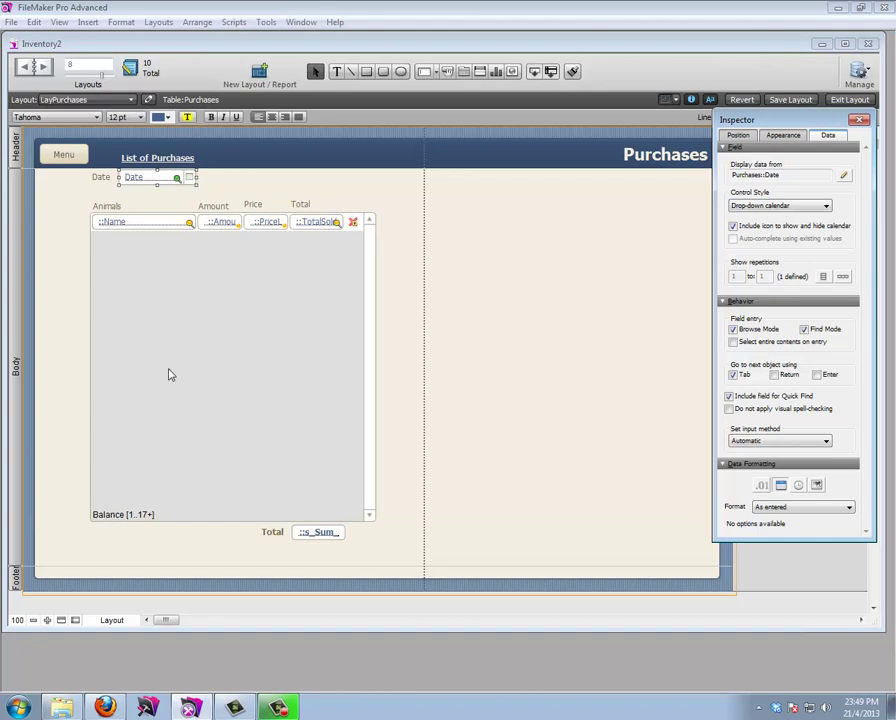
Make the portal's Amount field display Balance::AmountPurchased and its Price field display Animals::PurchasePrice
double_click(213, 222)
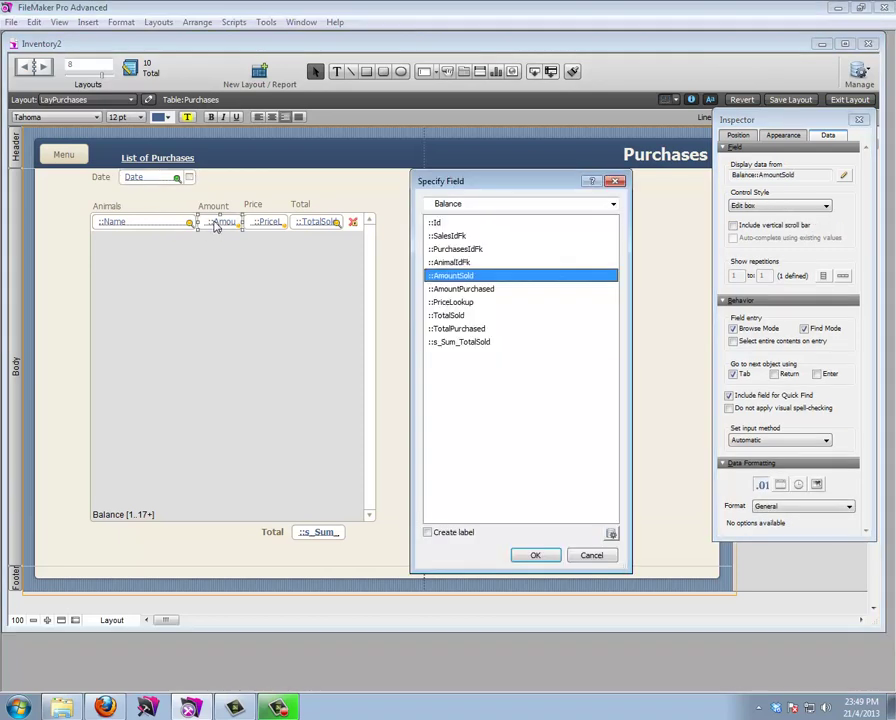
double_click(466, 289)
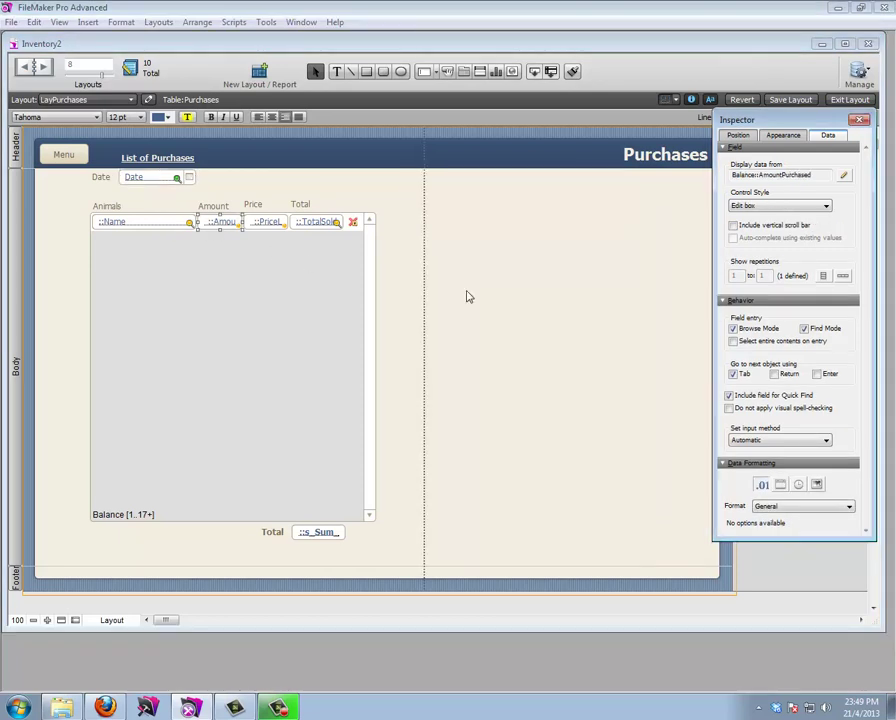
left_click(261, 222)
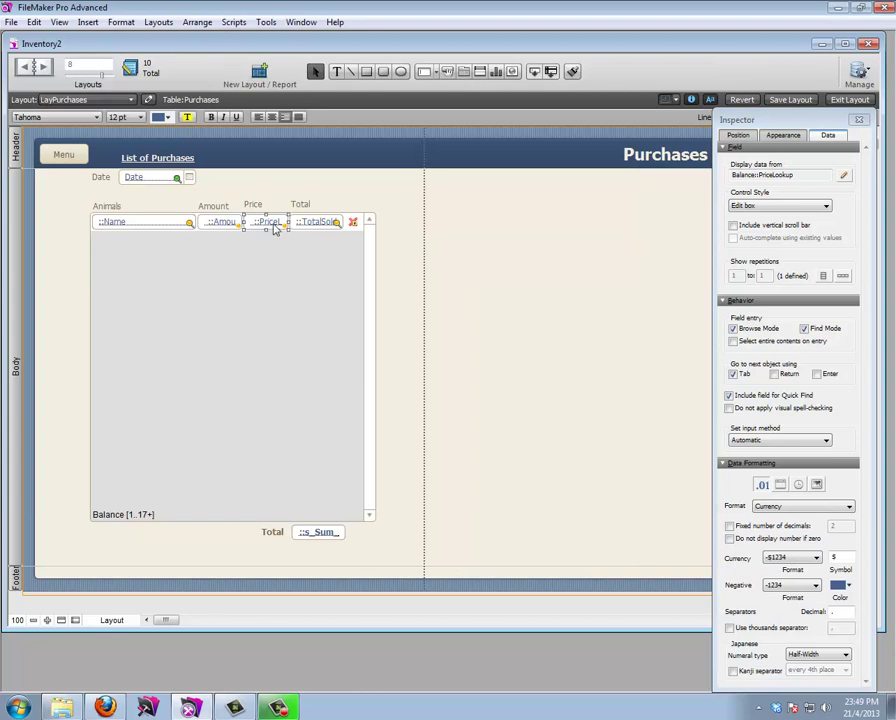
double_click(275, 228)
left_click(496, 204)
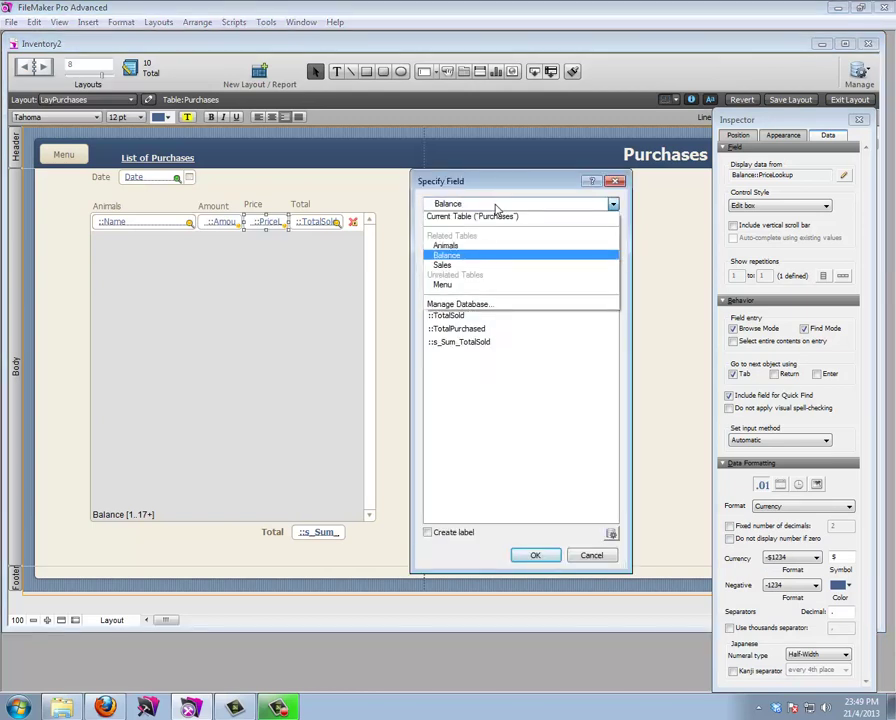
left_click(488, 246)
left_click(460, 290)
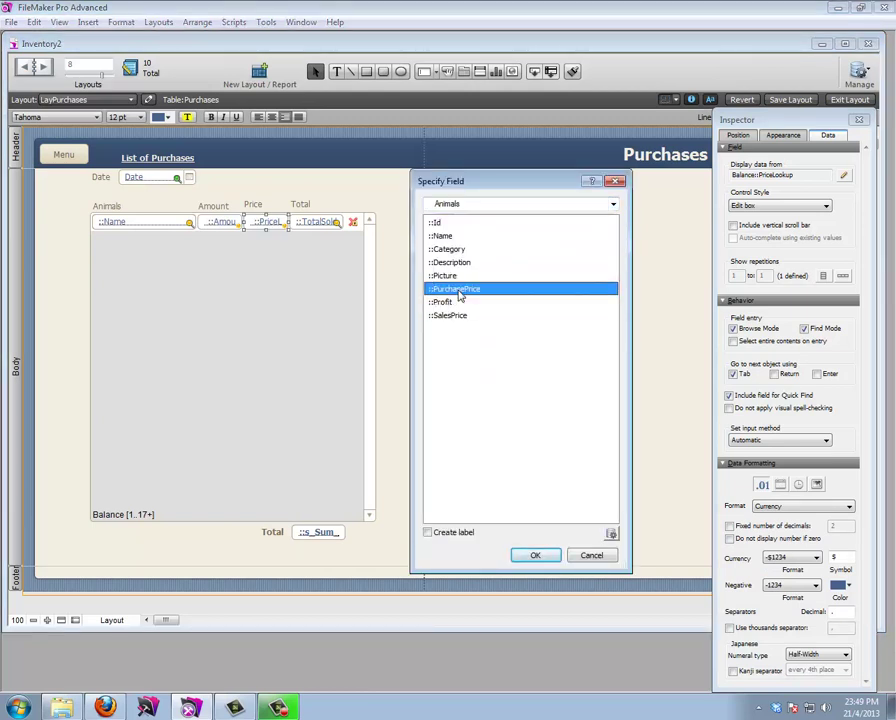
double_click(460, 290)
Make the portal's Total field display Balance::TotalPurchased
left_click(310, 223)
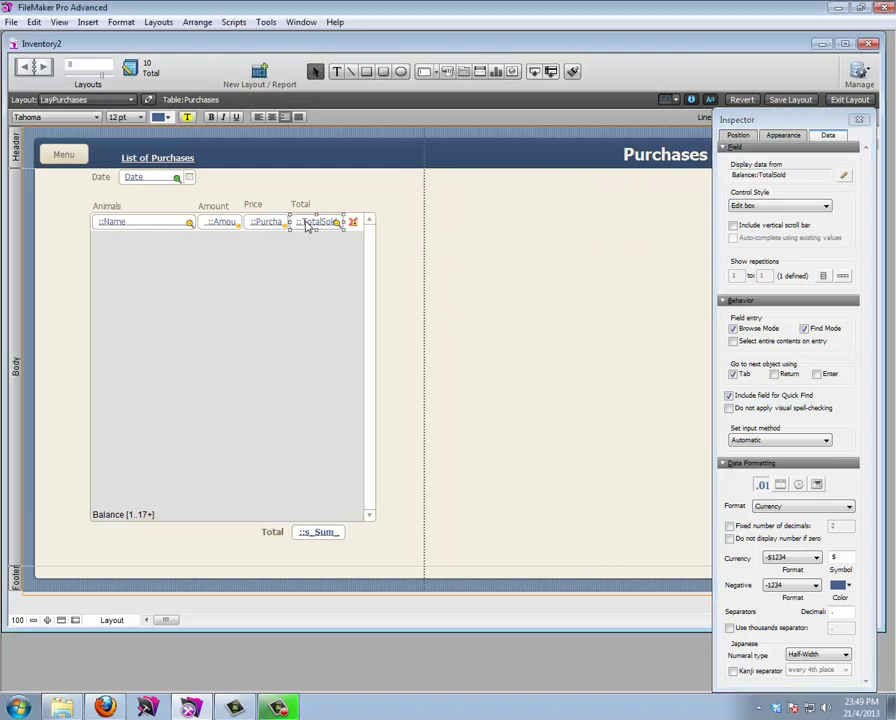
double_click(310, 224)
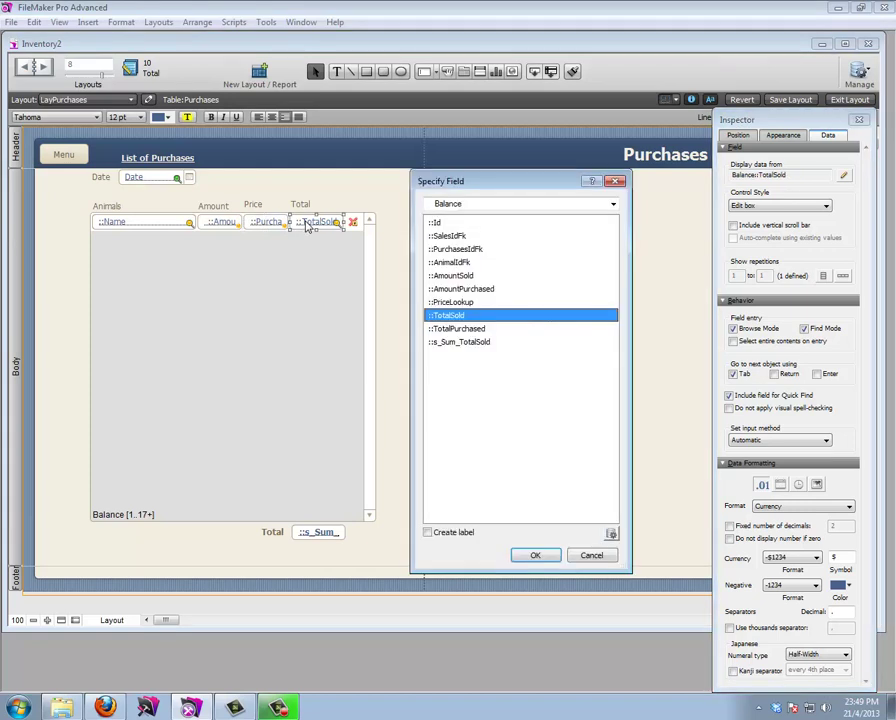
double_click(456, 333)
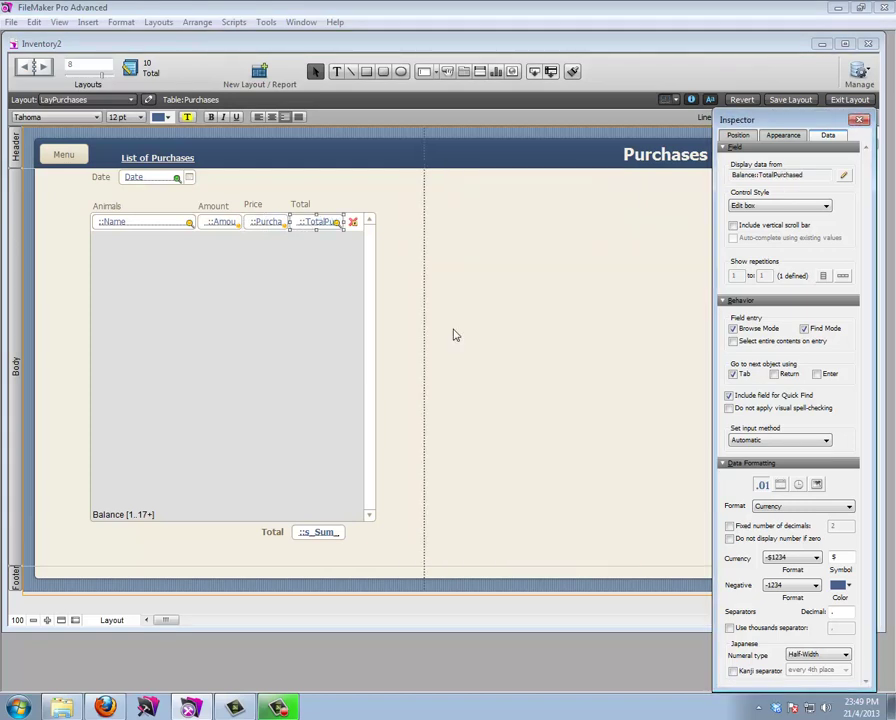
Open the Balance table's field definitions and select the s_Sum_TotalSold summary field as the basis for a new field
double_click(324, 534)
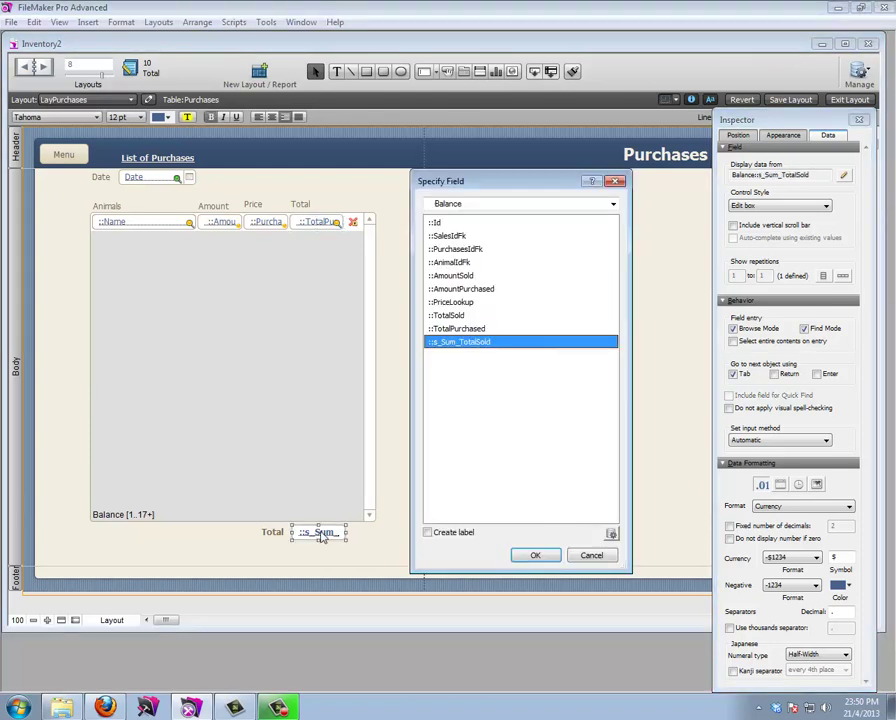
left_click(588, 562)
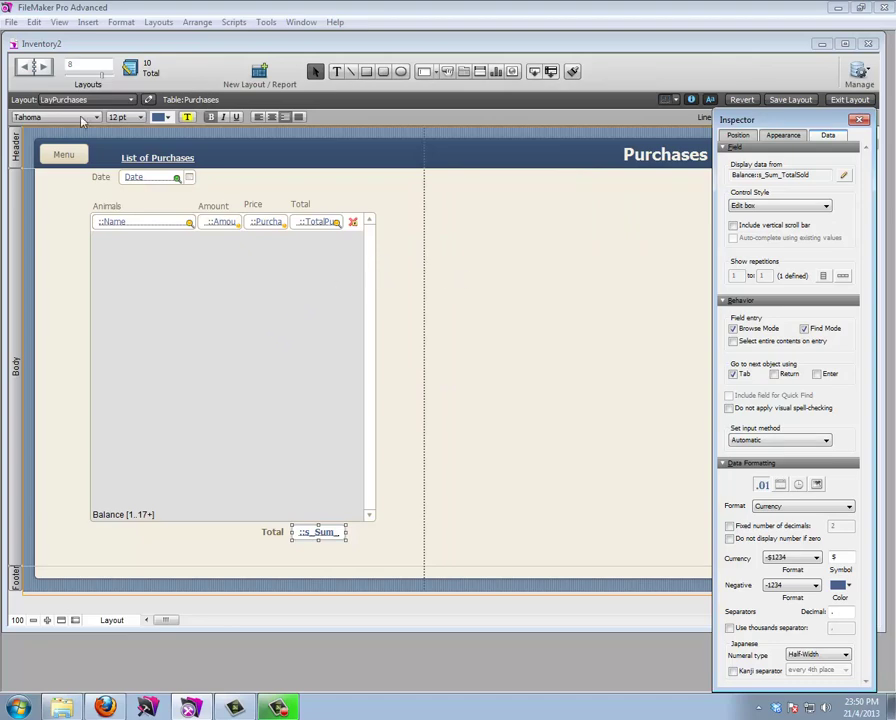
left_click(10, 22)
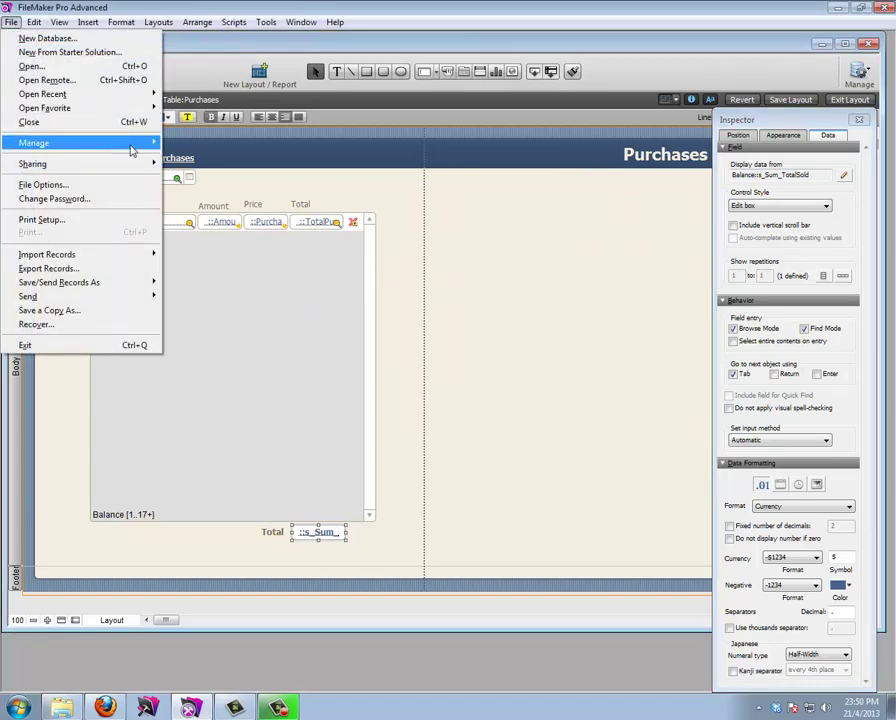
mouse_move(134, 145)
left_click(190, 143)
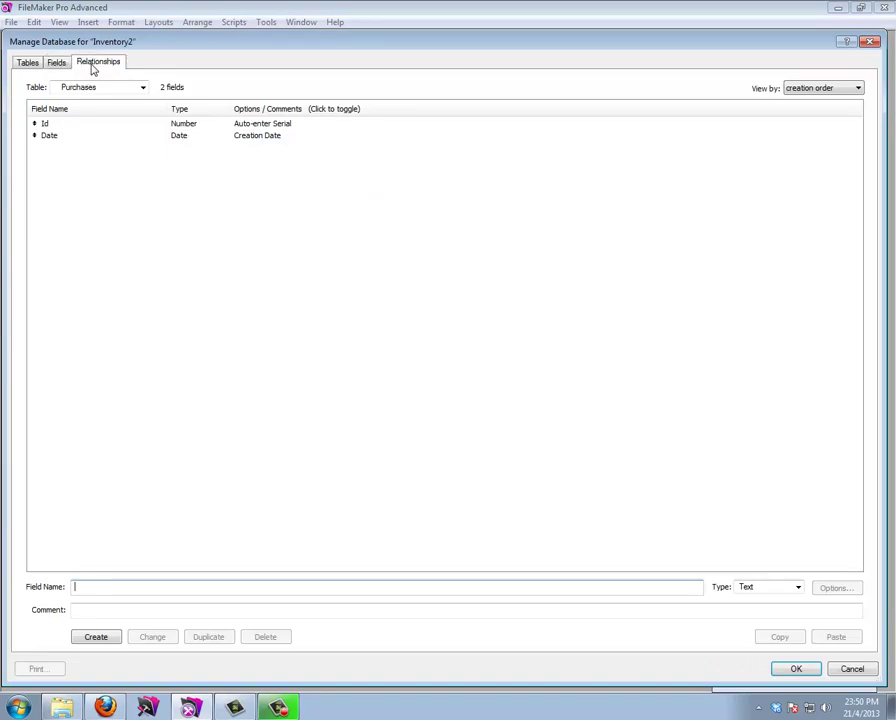
left_click(96, 62)
left_click(56, 62)
left_click(82, 88)
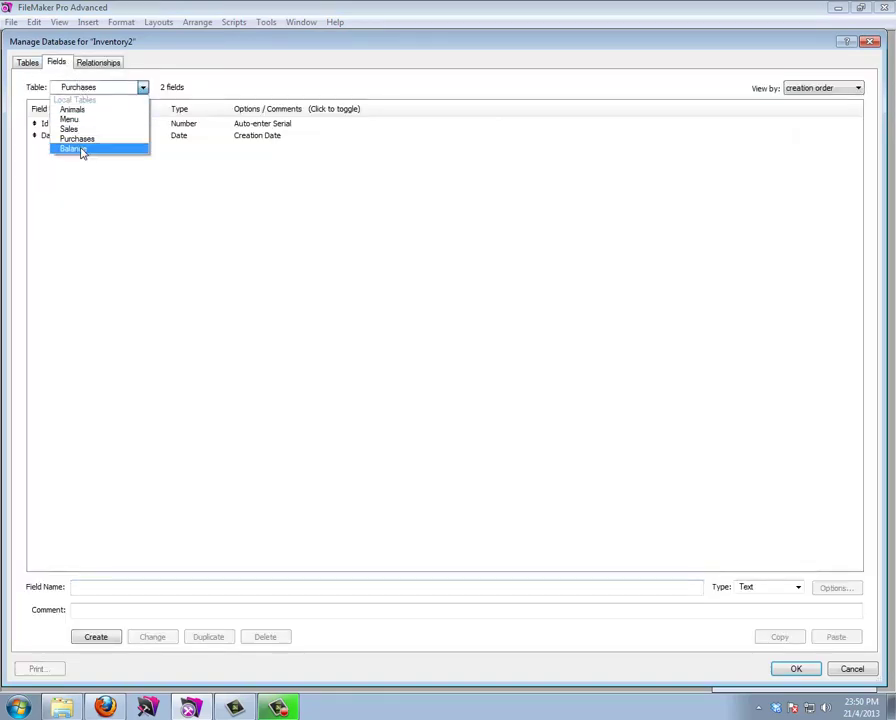
left_click(74, 148)
left_click(62, 230)
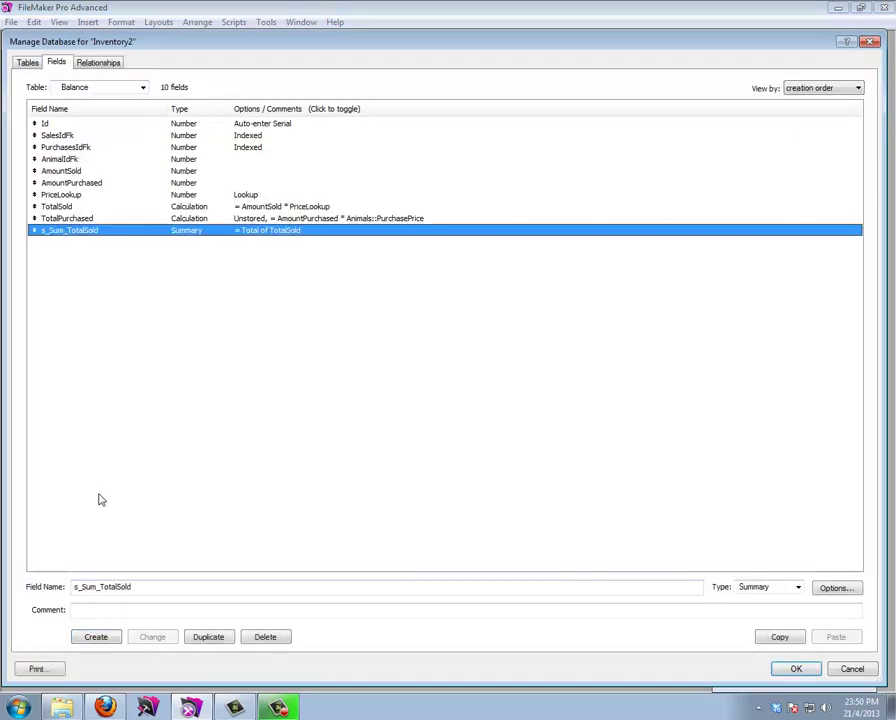
Create the summary field s_Sum_TotaPurchased in the Balance table as the Total of TotalPurchased and save the database definition
left_click_drag(117, 587, 170, 590)
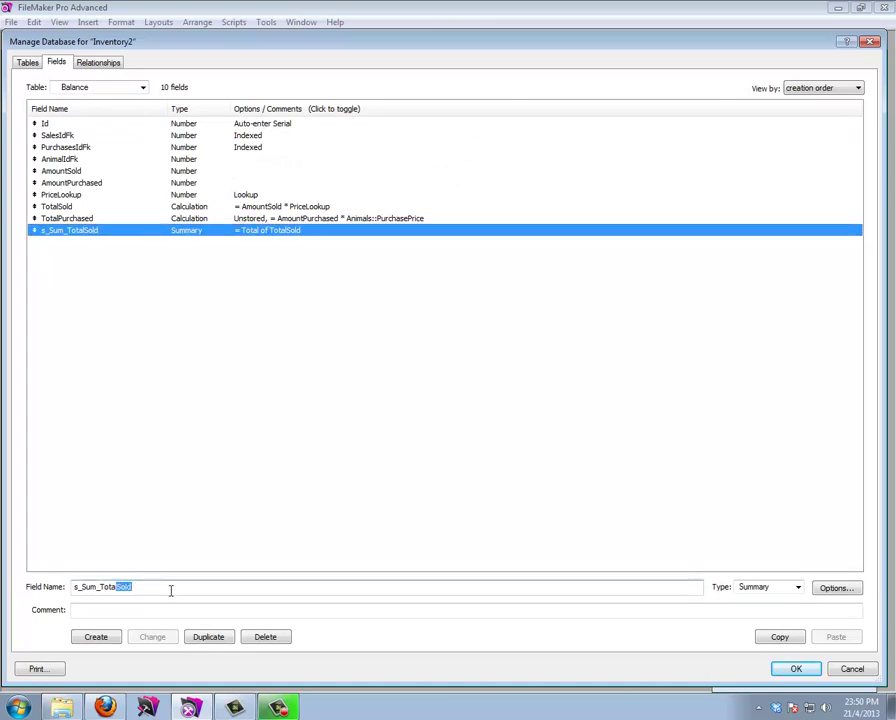
type("Purchase")
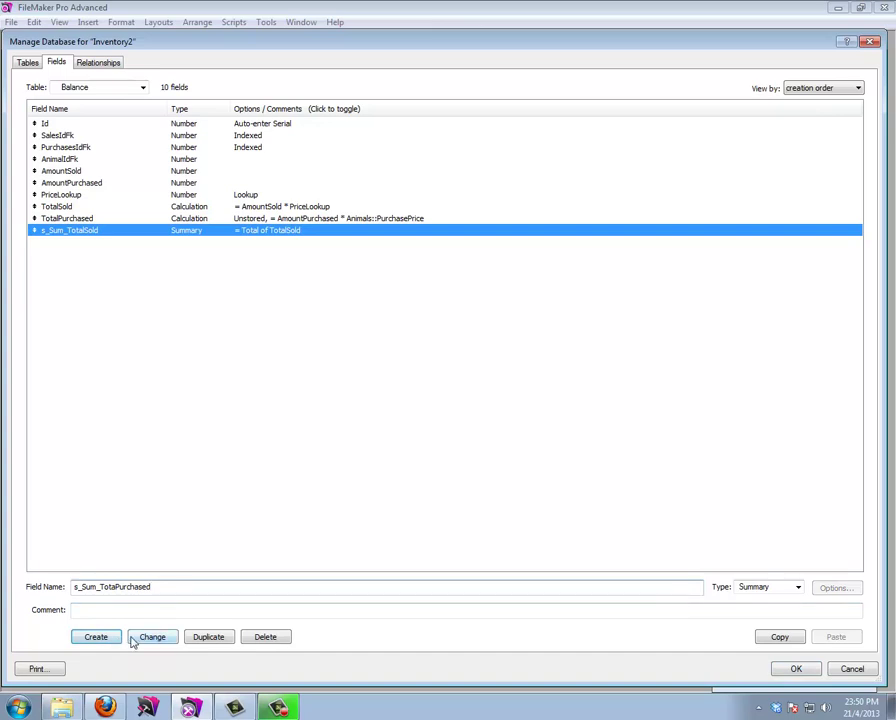
left_click(96, 637)
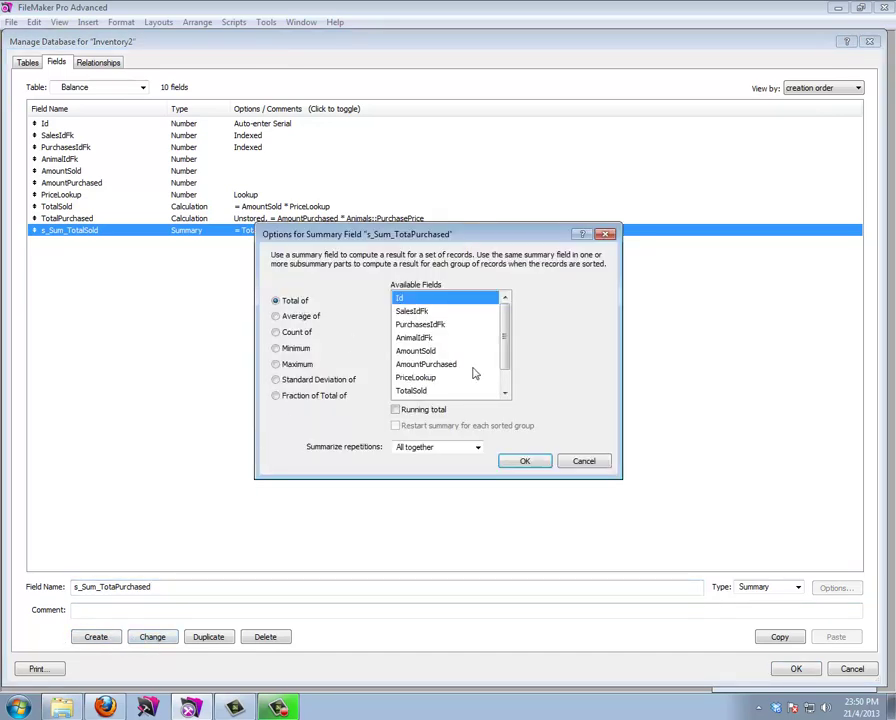
scroll(505, 365, "down", 1)
left_click(421, 377)
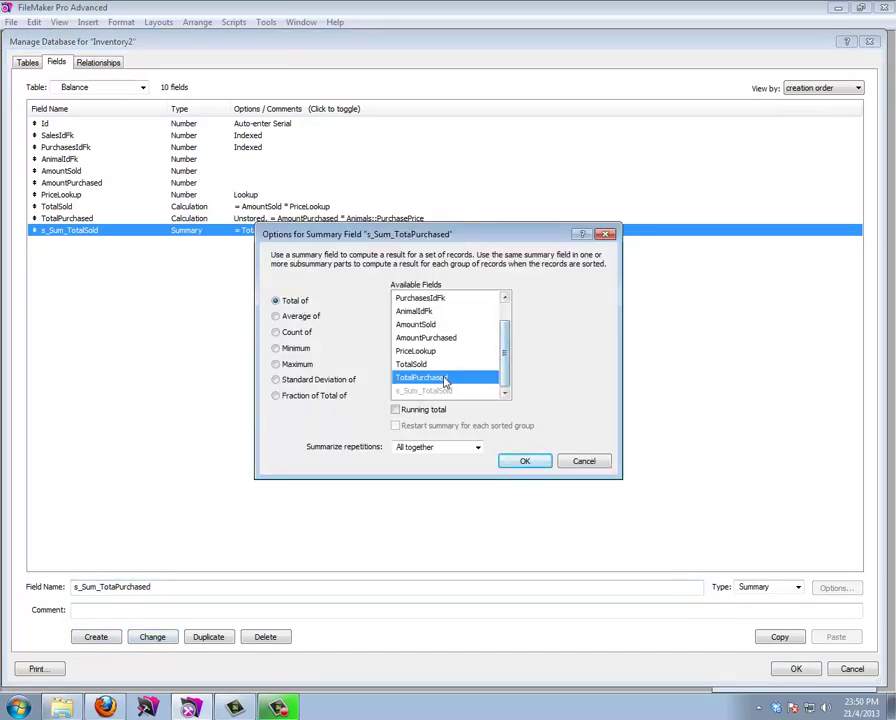
left_click(524, 461)
left_click(785, 667)
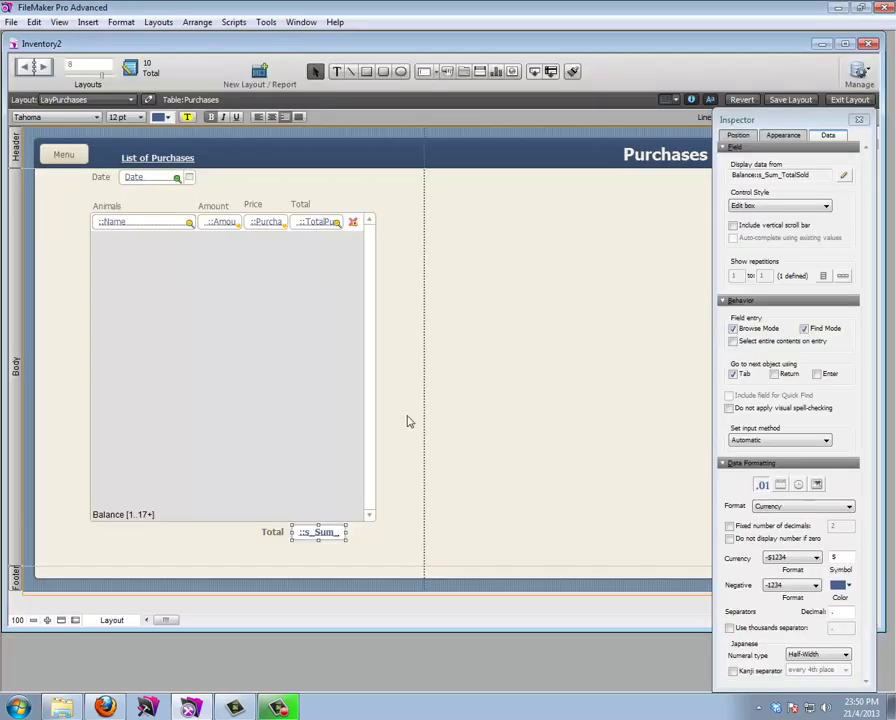
Make the Total field below the portal display Balance::s_Sum_TotaPurchased and switch the layout to Browse mode
double_click(318, 532)
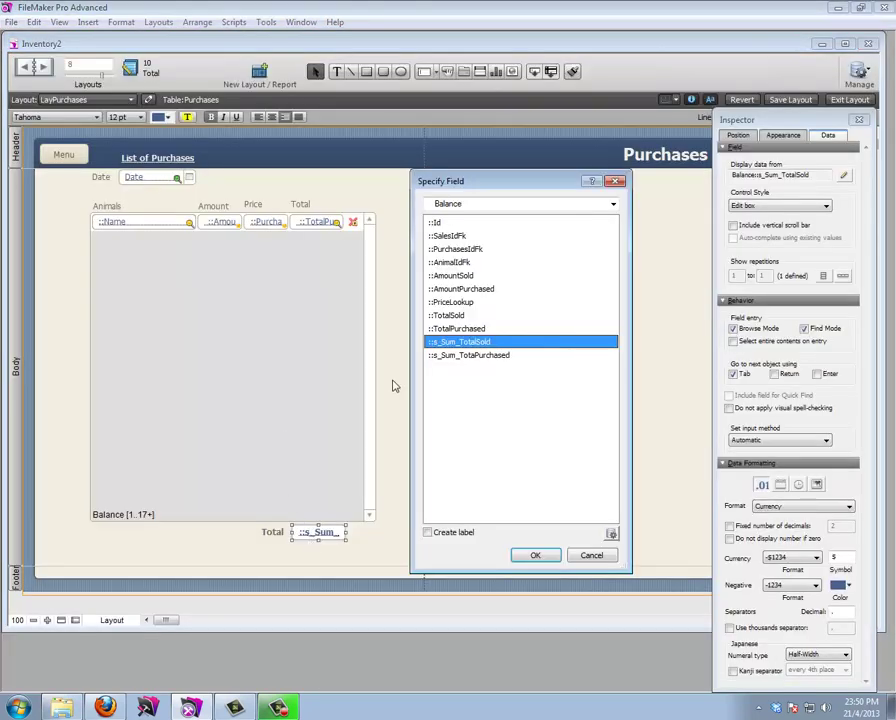
left_click(459, 356)
left_click(530, 555)
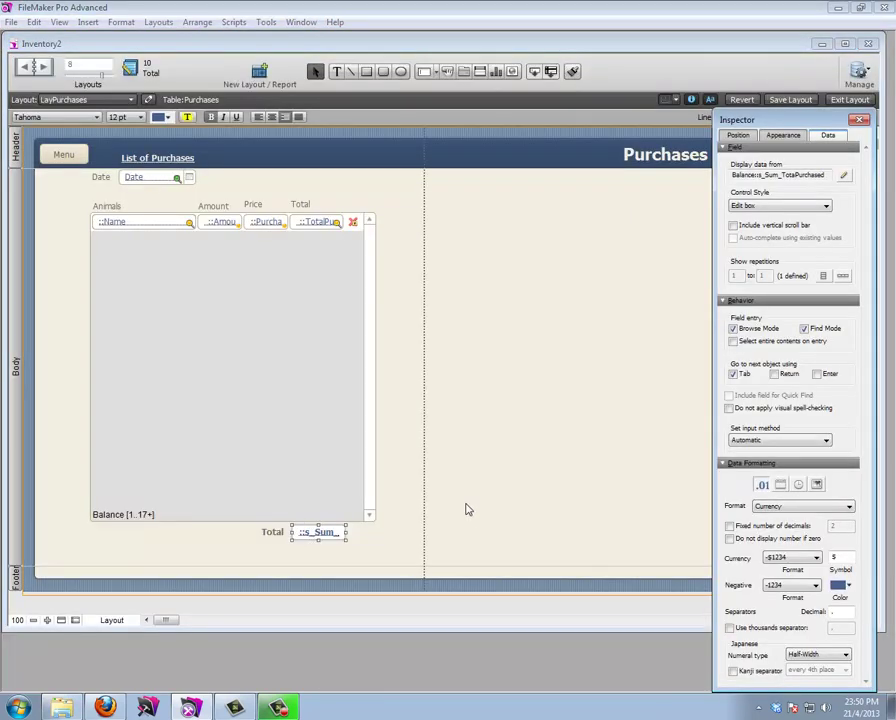
key("ctrl+b")
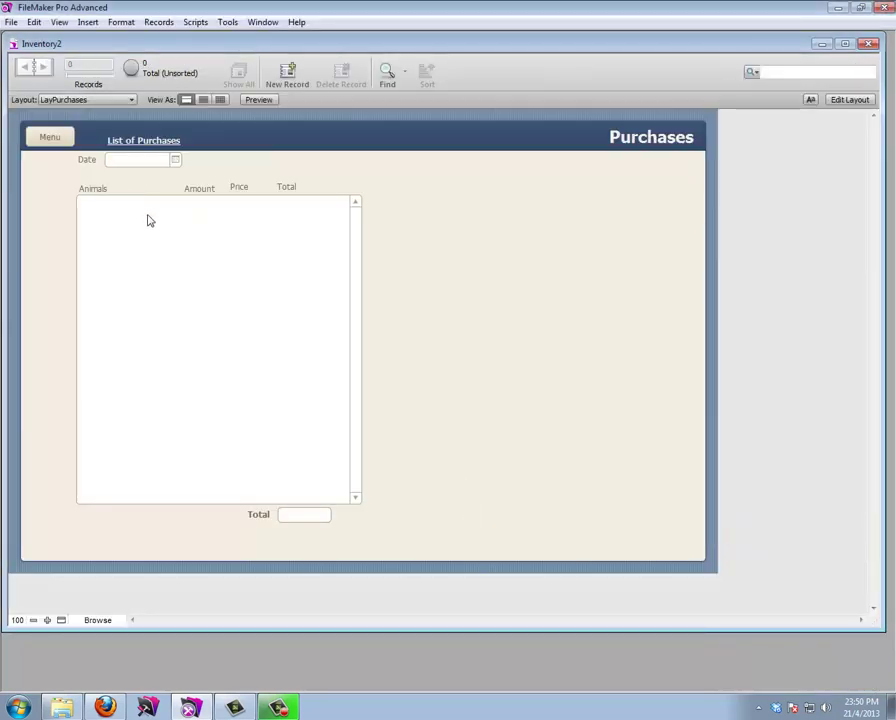
Edit the Balance–Purchases relationship to allow creation of Balance records and delete related Balance records when a purchase is deleted
left_click(12, 21)
mouse_move(53, 143)
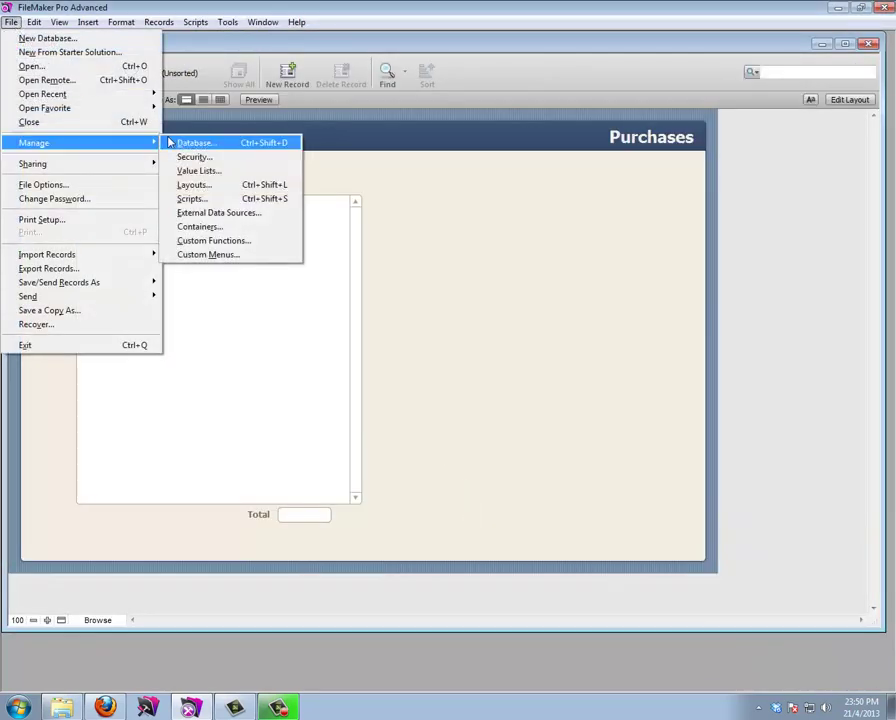
left_click(178, 141)
left_click(100, 63)
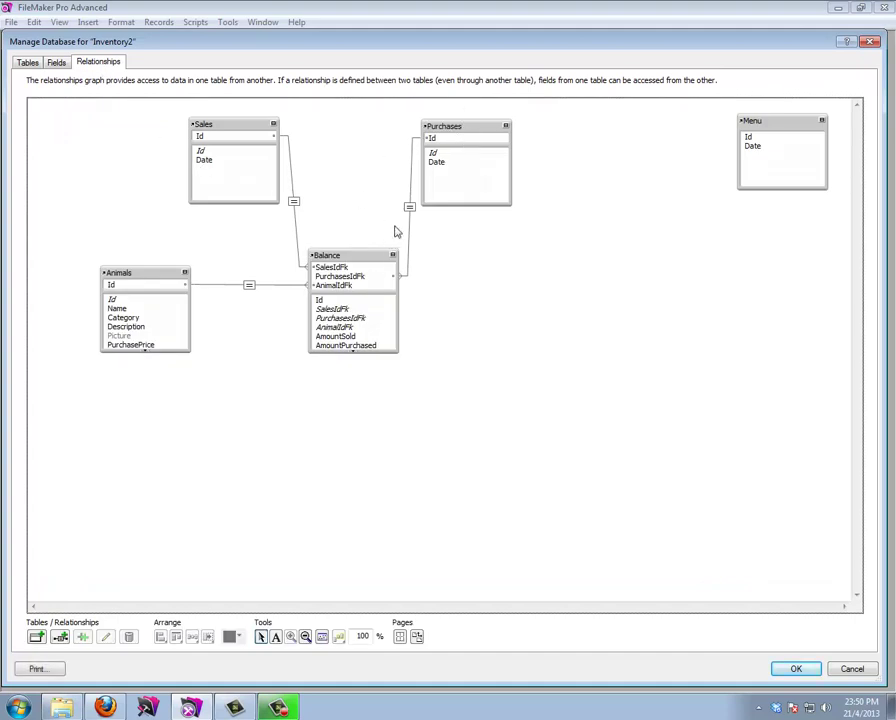
double_click(409, 209)
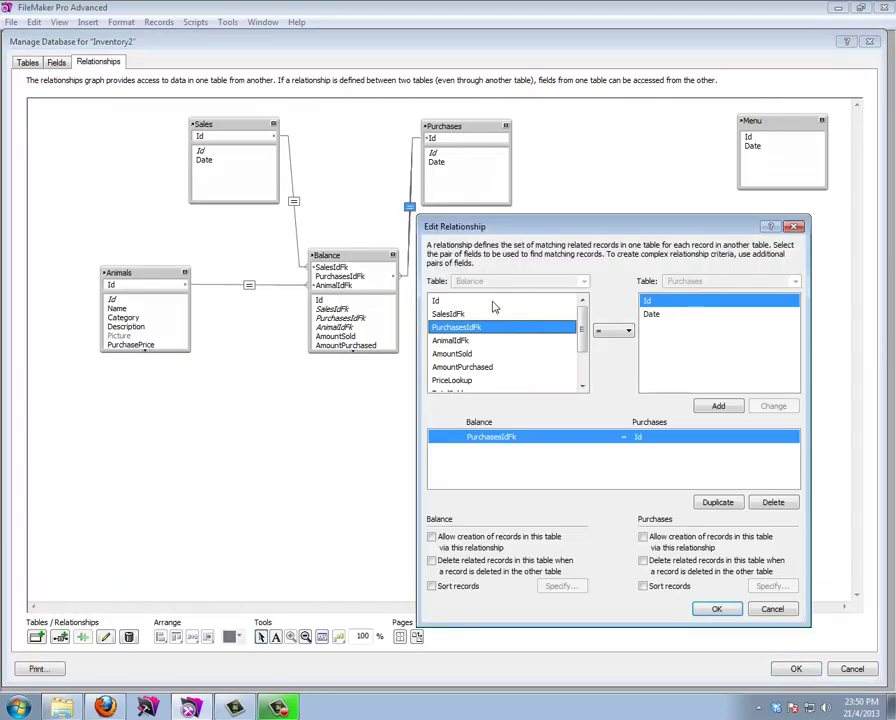
left_click(431, 537)
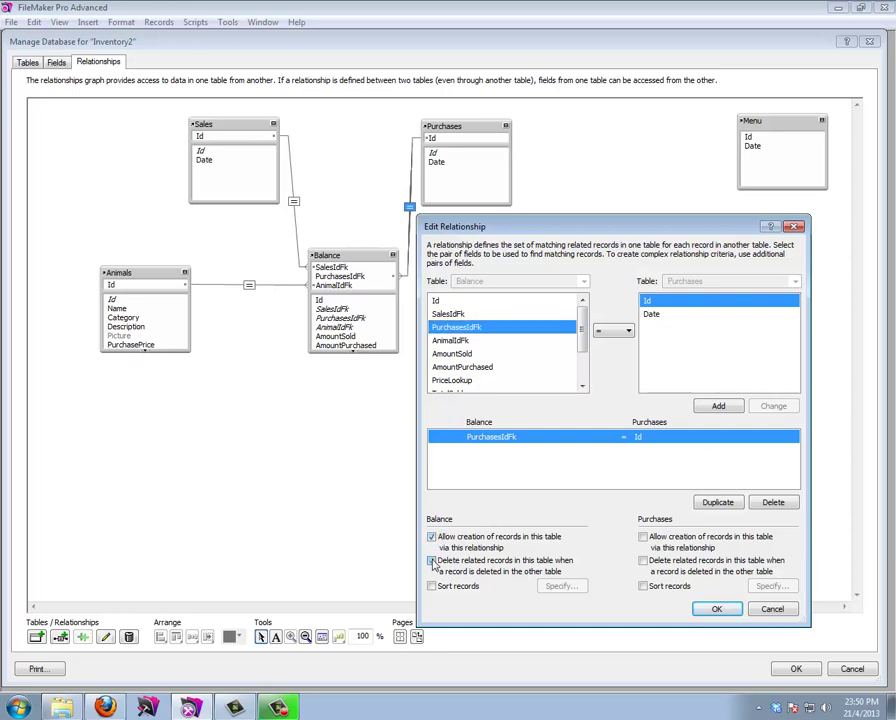
left_click(431, 561)
left_click(703, 610)
left_click(782, 673)
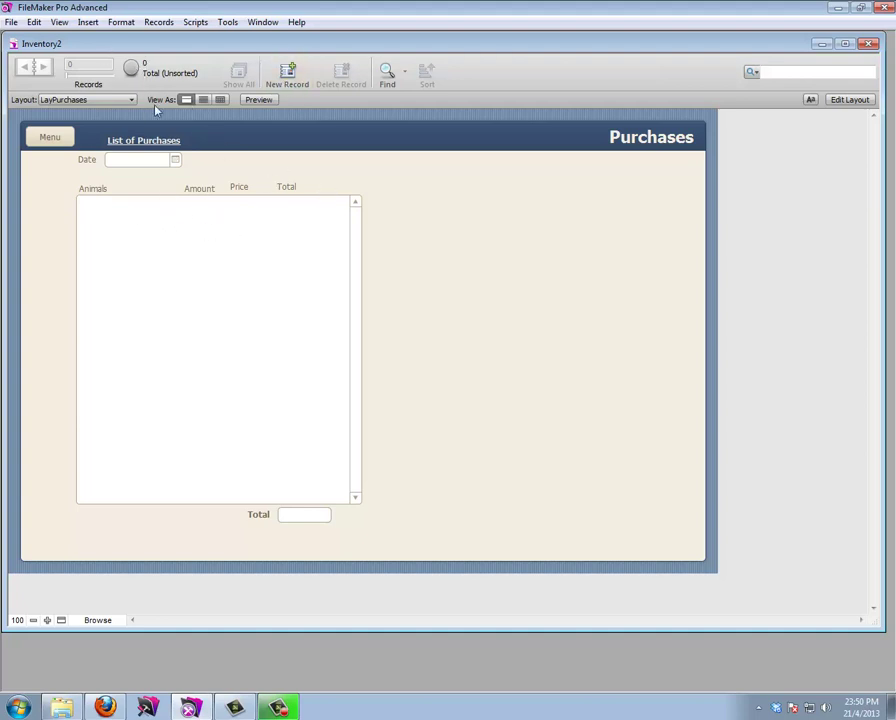
Create a new purchase record and choose Bird as the animal in the first portal row
left_click(287, 73)
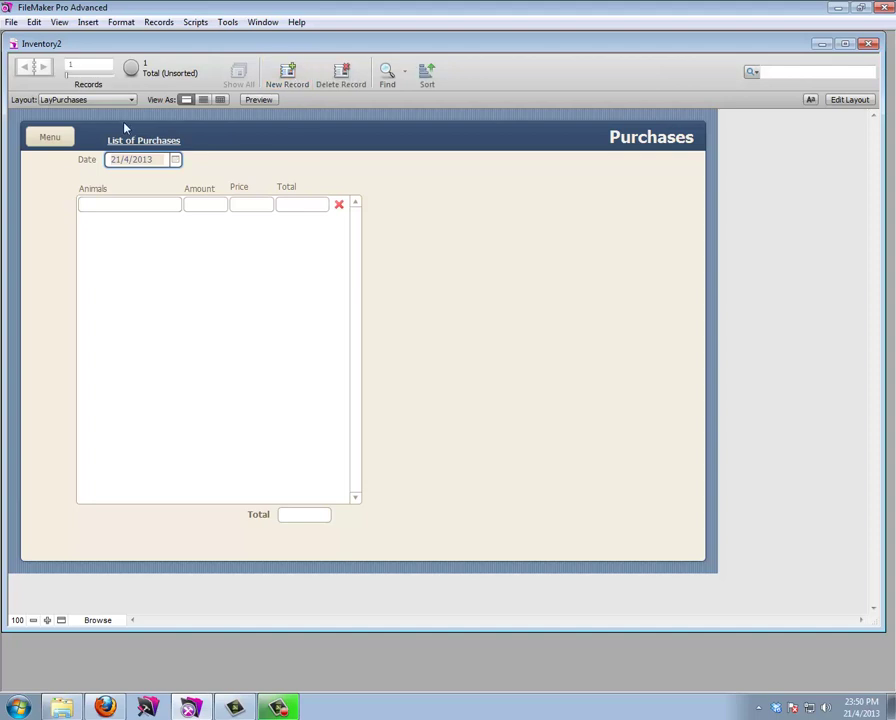
left_click(140, 207)
left_click(110, 222)
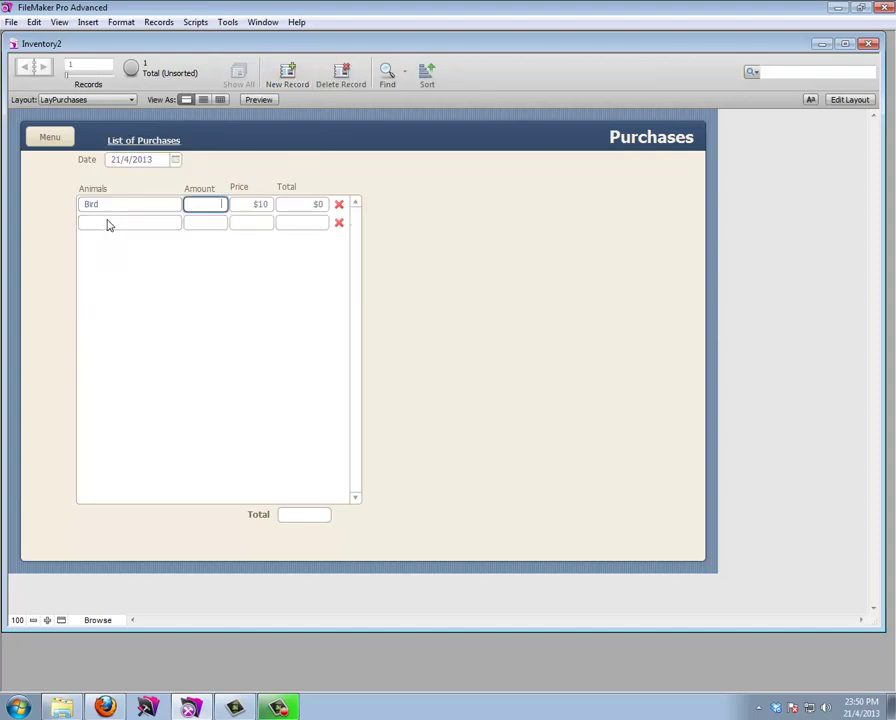
Enter 5 as the Bird amount in the purchase and add a Fish line with an amount of 5
left_click(212, 173)
left_click(140, 222)
left_click(112, 252)
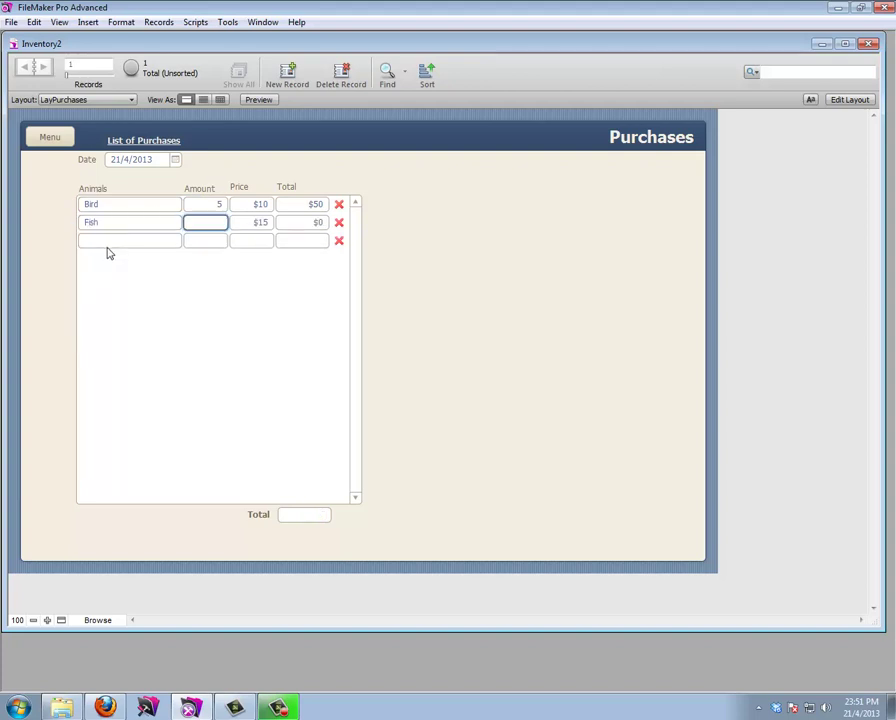
type("5")
left_click(229, 240)
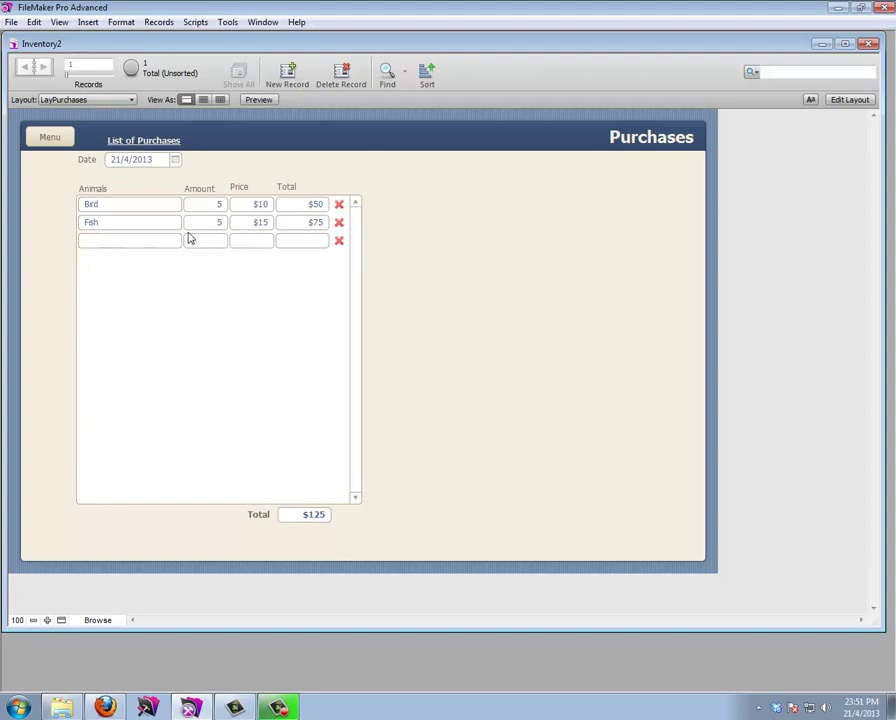
Add a Green Monster line to the purchase with an amount of 5
left_click(164, 240)
left_click(146, 284)
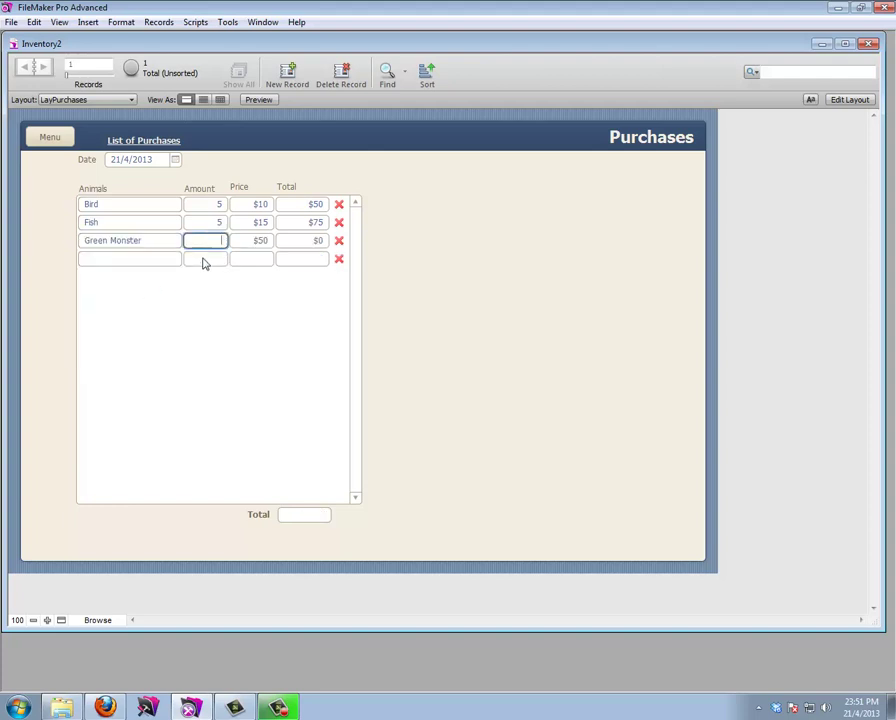
type("5")
key("Return")
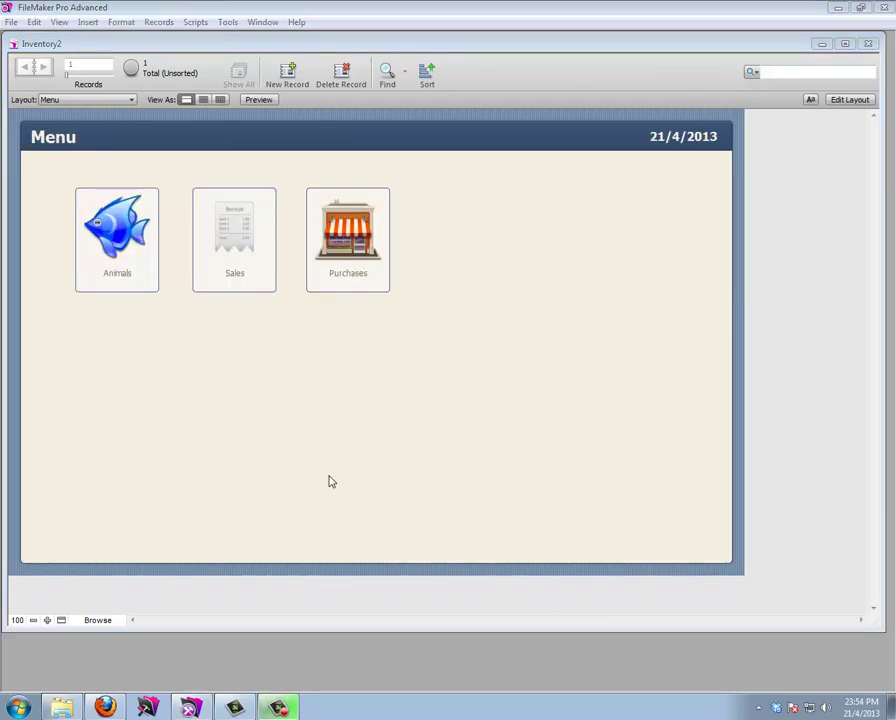
Check the Sales and Purchases layouts from the main menu and return to the menu
left_click(222, 272)
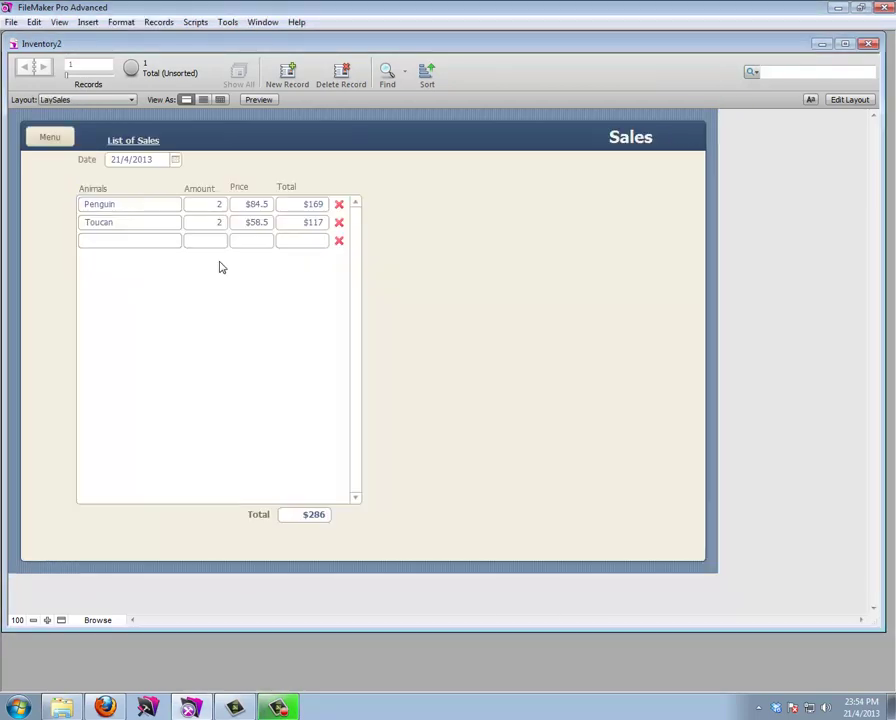
left_click(38, 145)
left_click(362, 279)
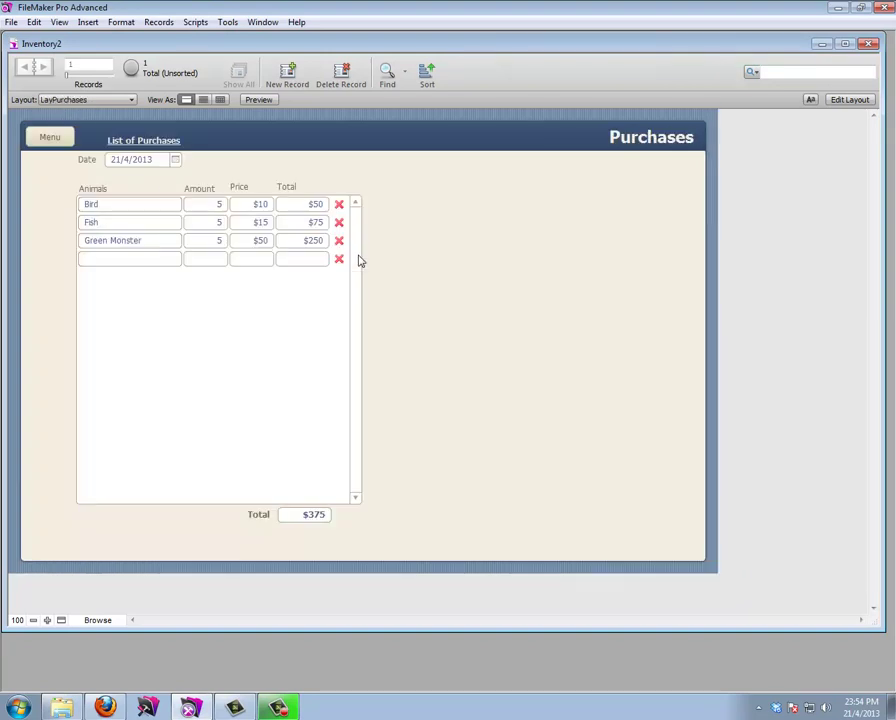
left_click(56, 136)
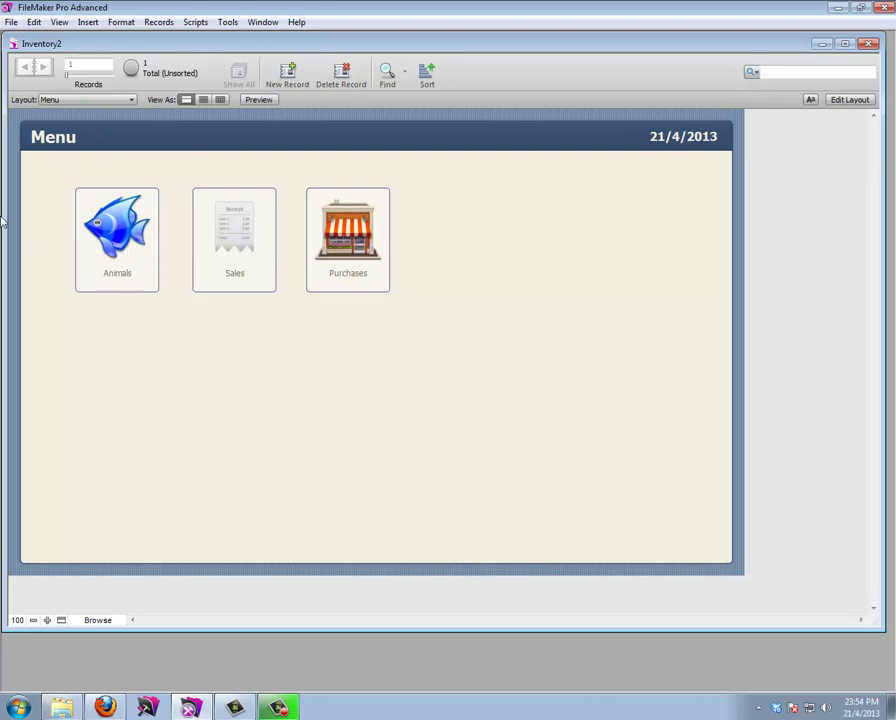
Set the file options so that the database switches to the Menu layout when it is opened
left_click(11, 22)
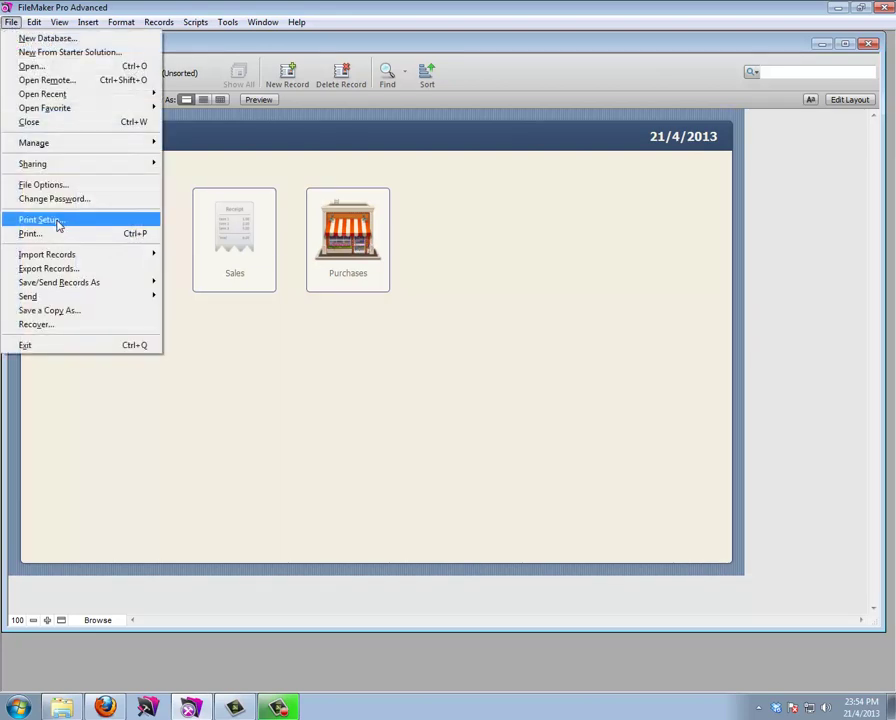
left_click(58, 185)
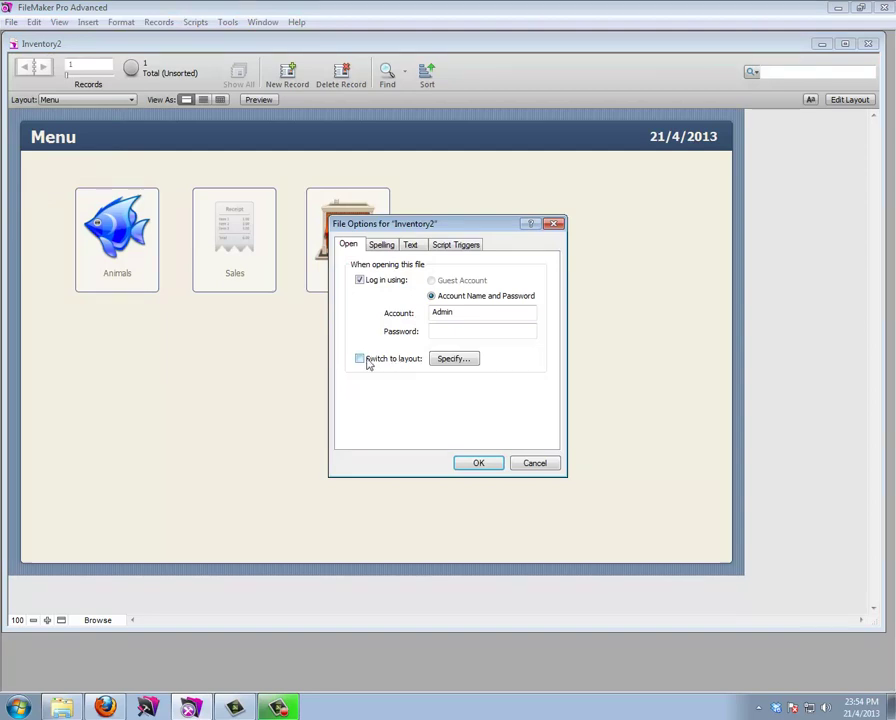
left_click(366, 362)
double_click(394, 409)
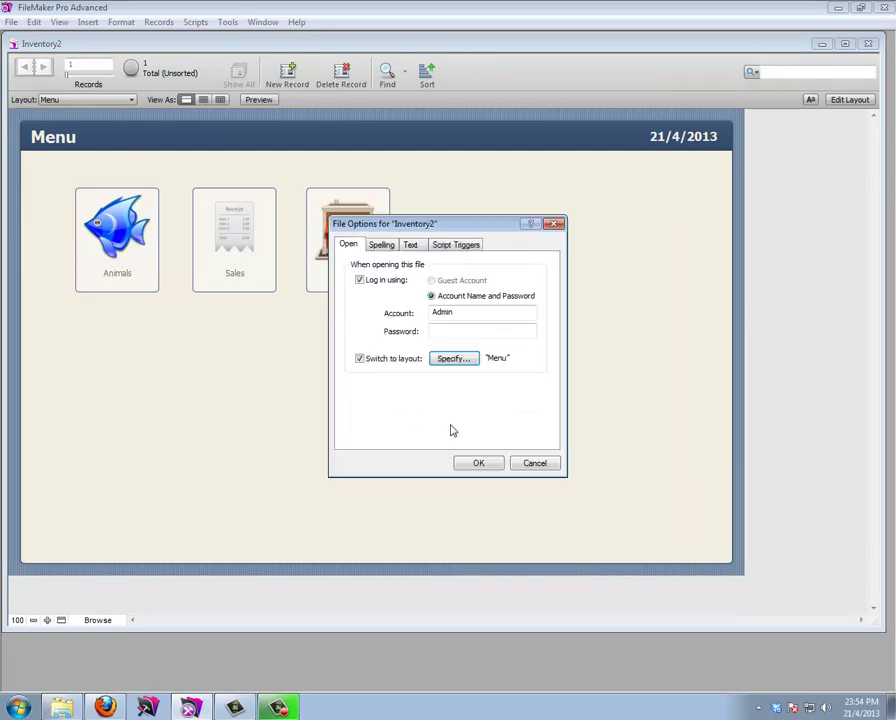
left_click(482, 463)
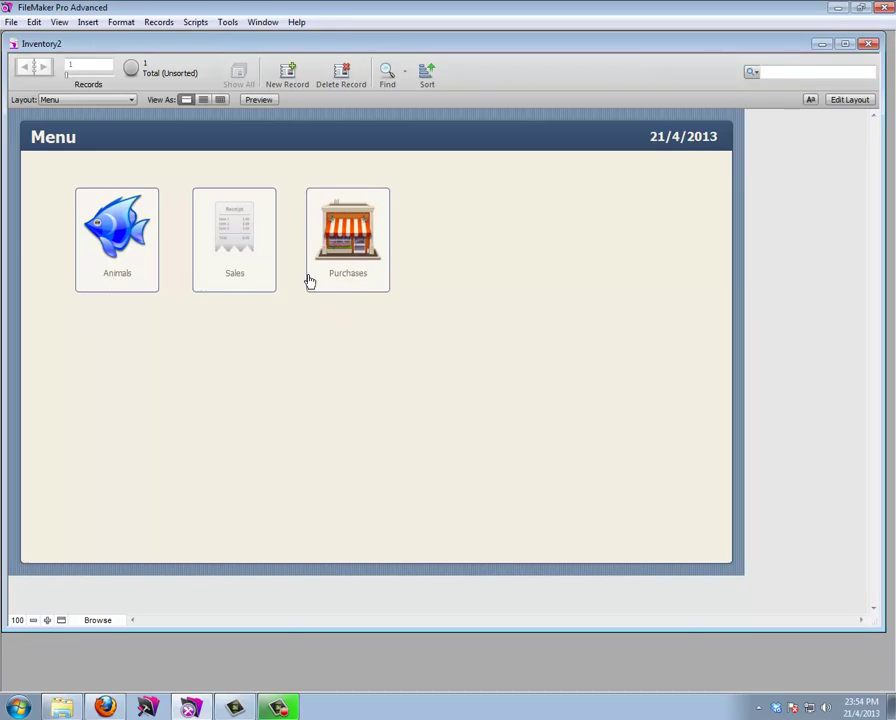
Enlarge the LayAnimals layout to about 960 pt wide and 662 pt high by extending its body and width, keeping the changes
left_click(128, 281)
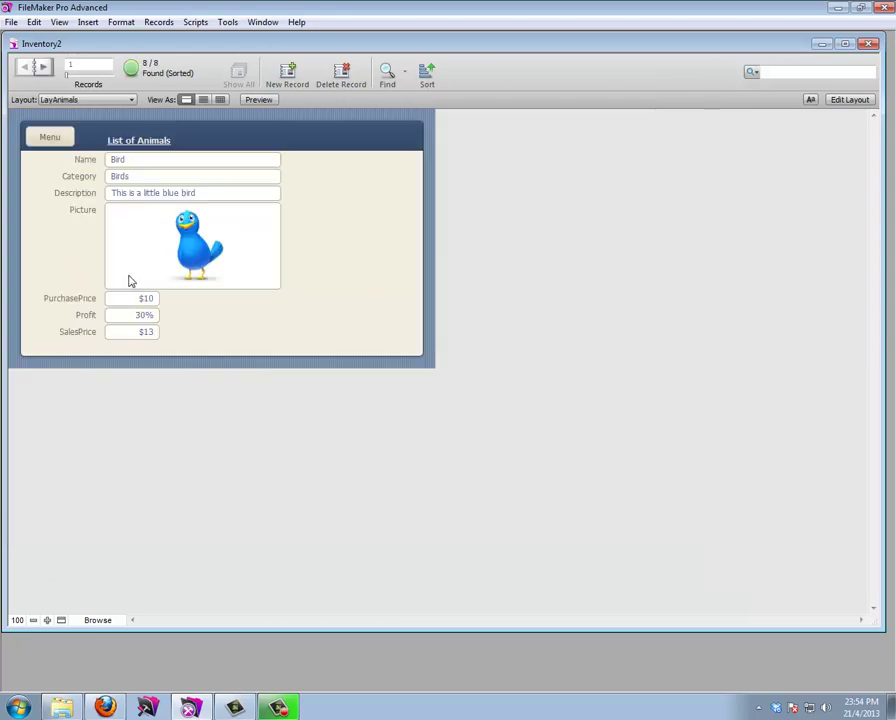
left_click(842, 99)
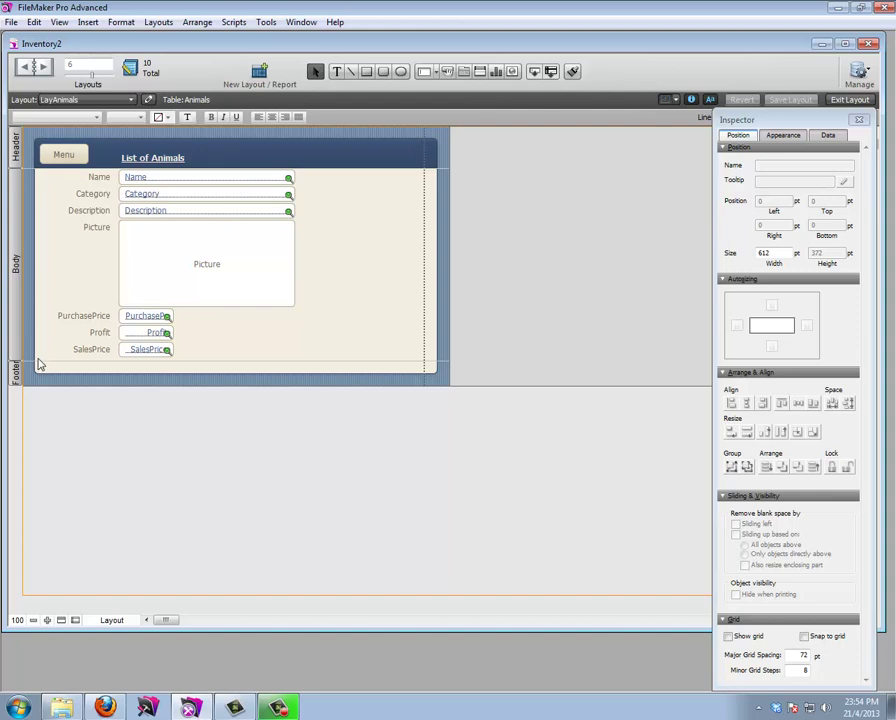
left_click_drag(37, 362, 34, 566)
left_click_drag(449, 358, 682, 340)
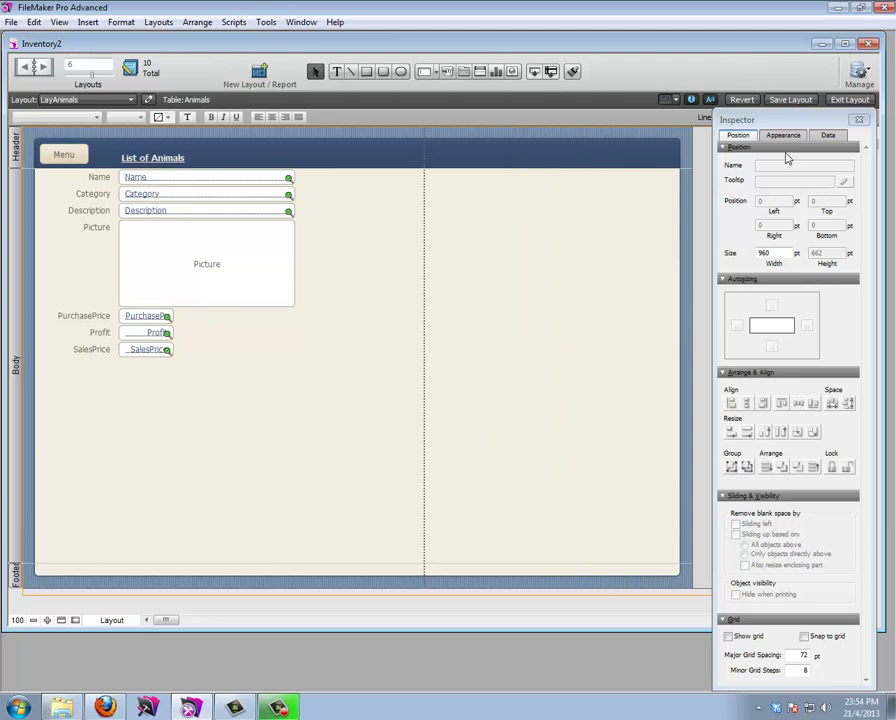
left_click(850, 100)
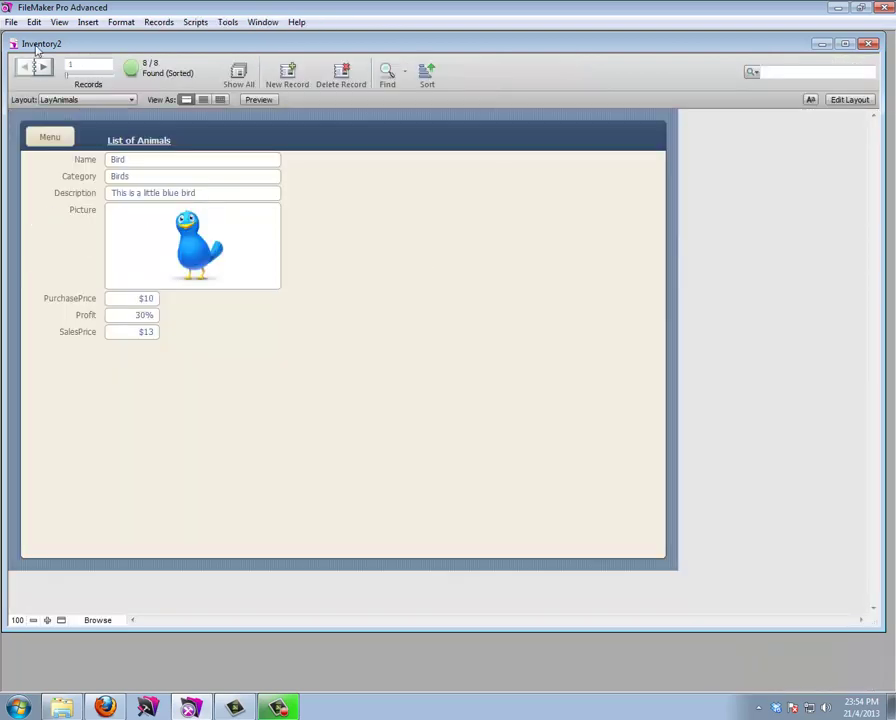
In the database definition, start a calculation field named c_InStock in the Animals table
left_click(11, 22)
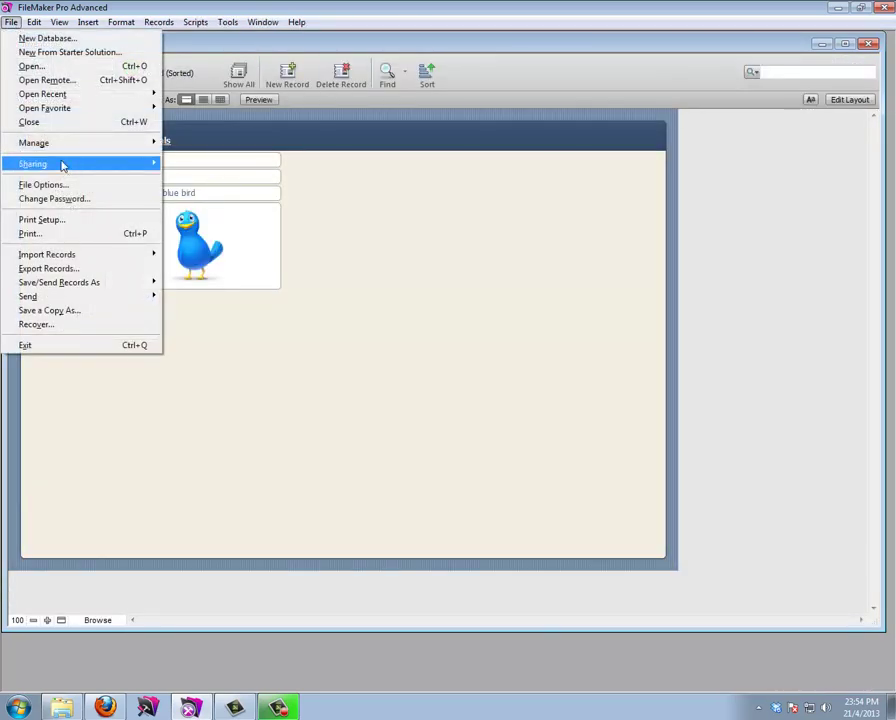
mouse_move(112, 145)
left_click(190, 143)
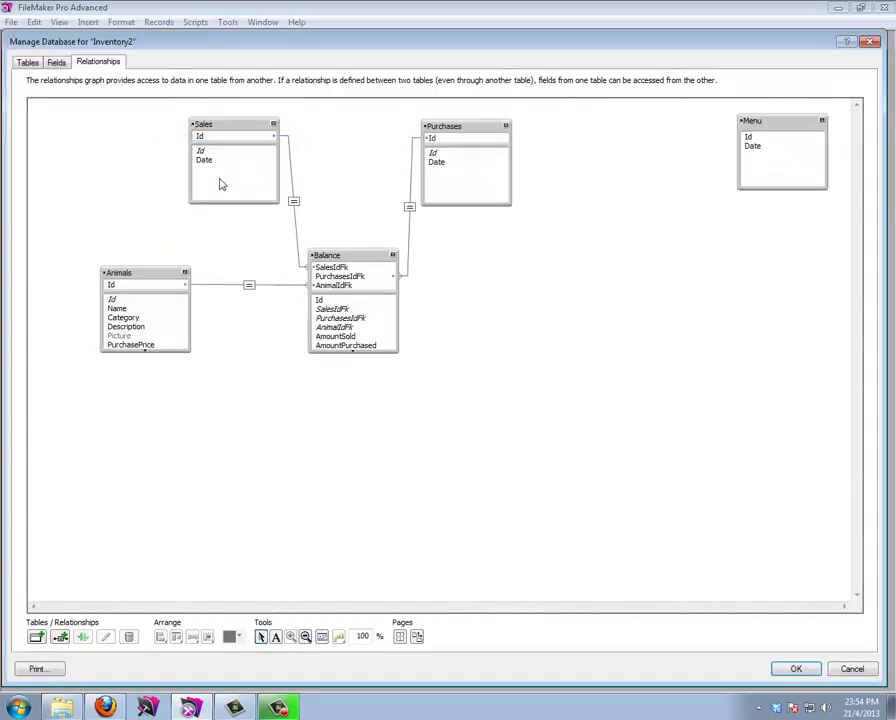
left_click(56, 62)
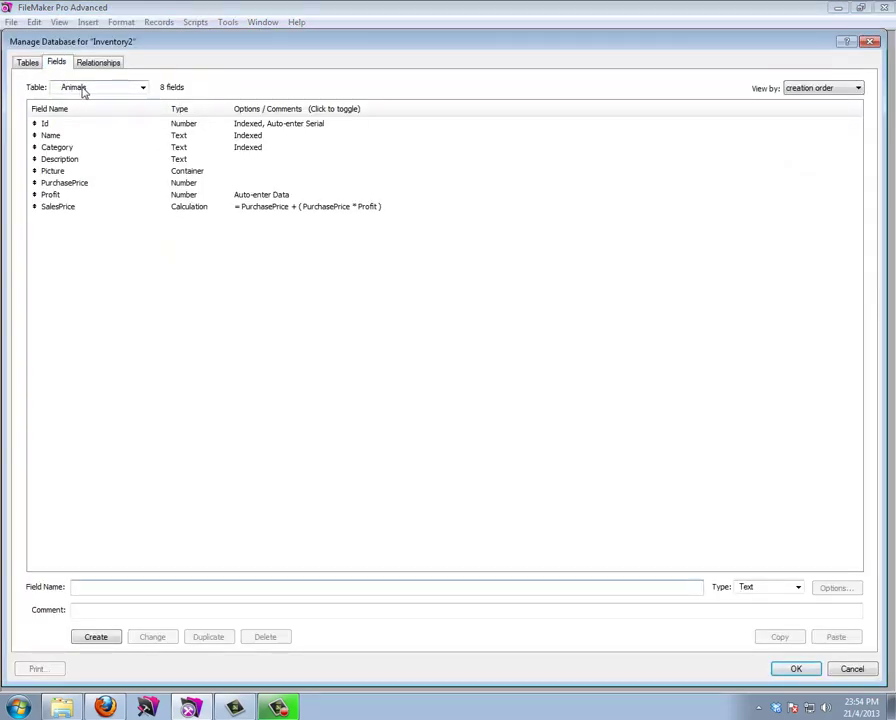
type("c_In")
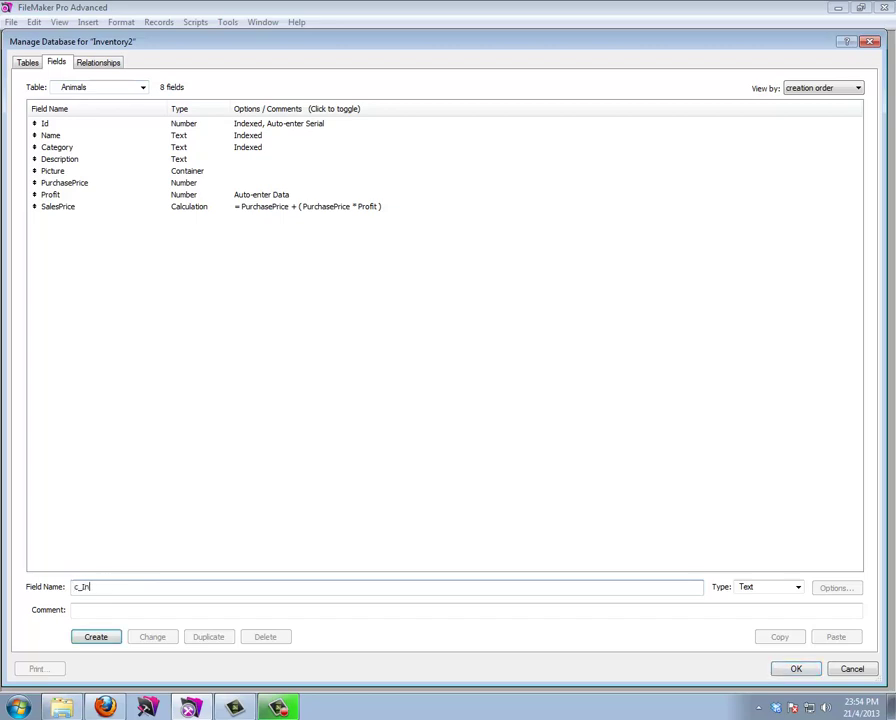
type("Stock")
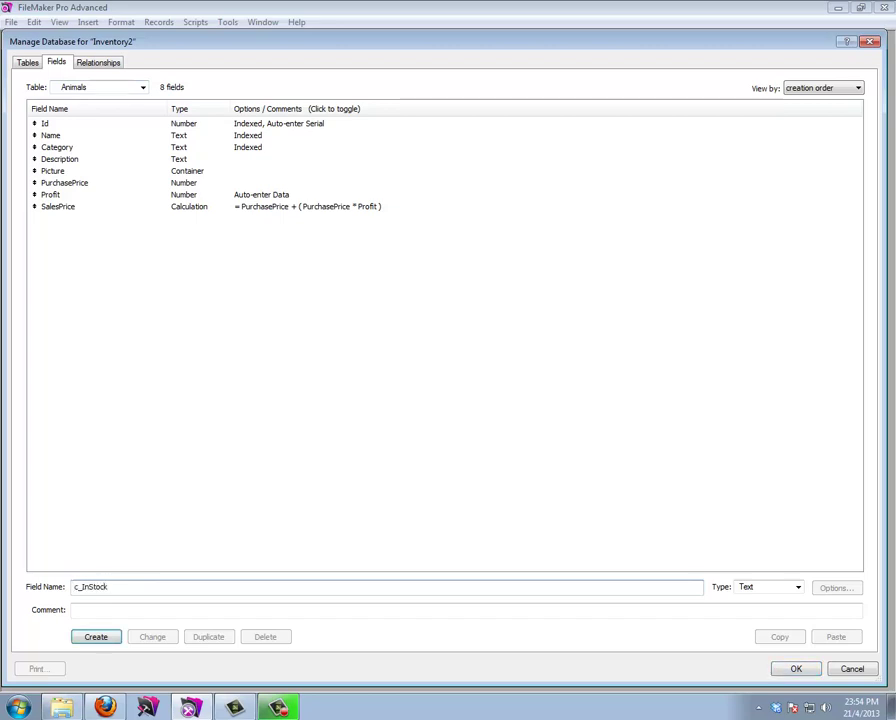
key("Tab")
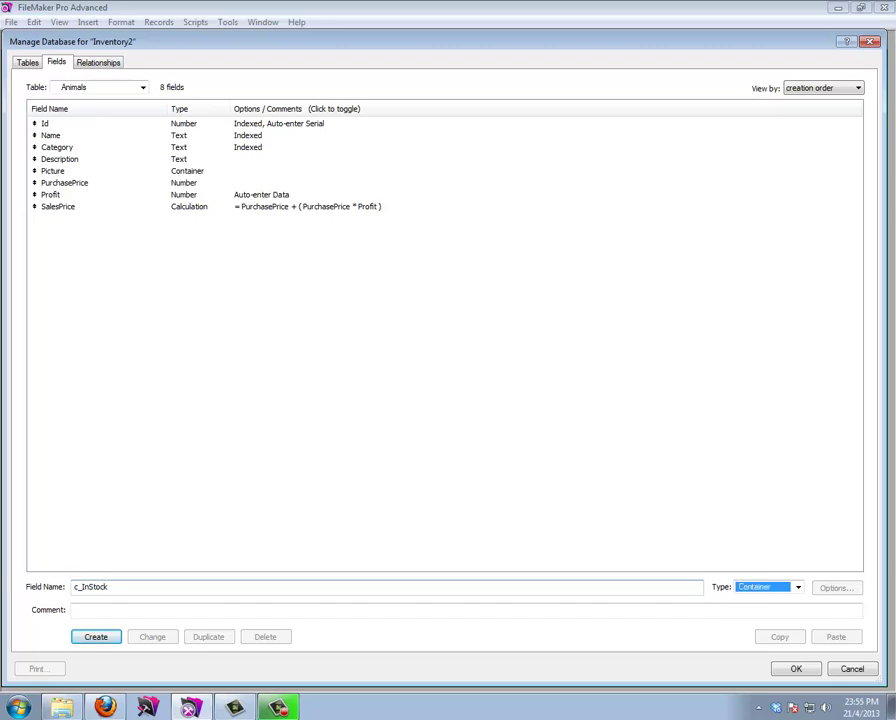
key("Return")
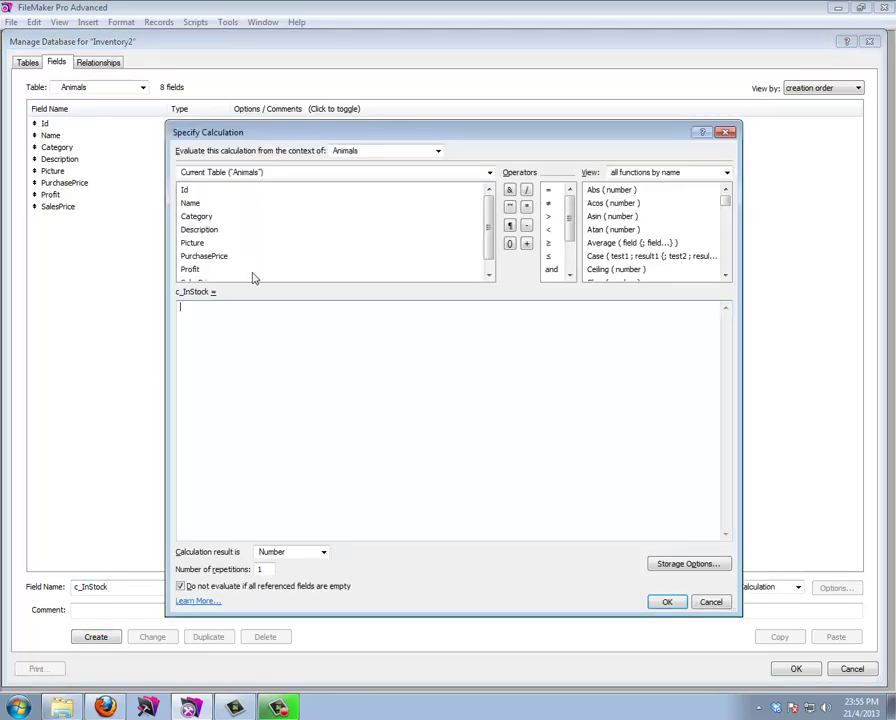
Browse the Balance table's fields for the c_InStock formula and save the calculation with an empty formula
left_click(286, 172)
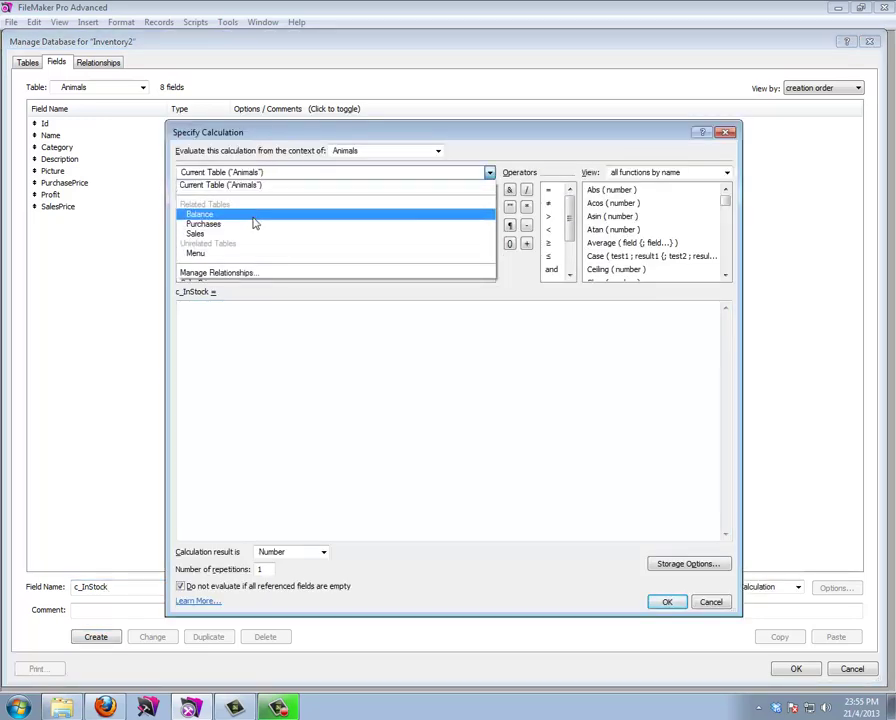
left_click(250, 215)
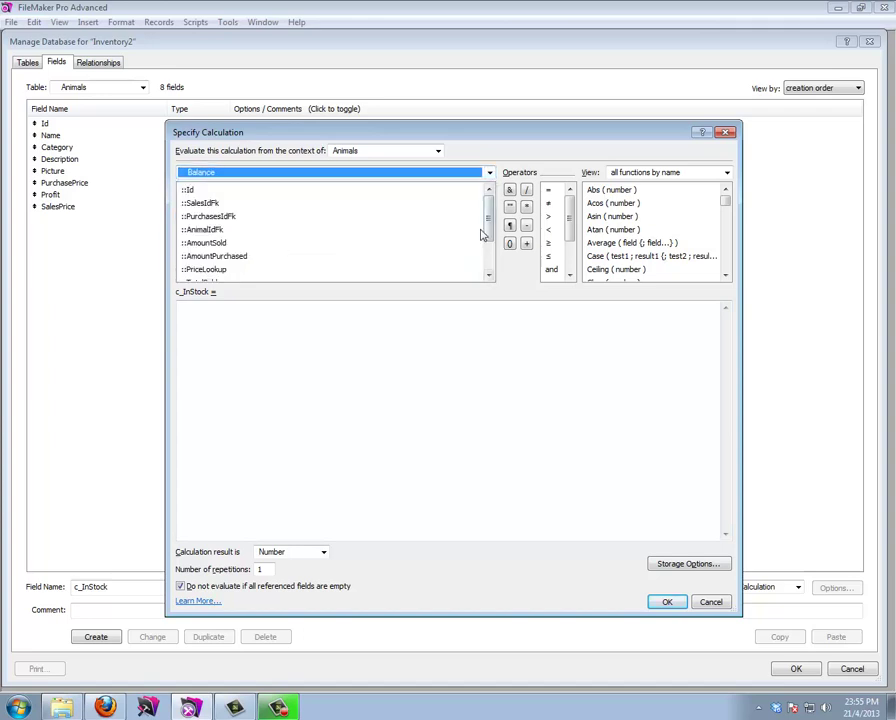
left_click_drag(488, 220, 490, 258)
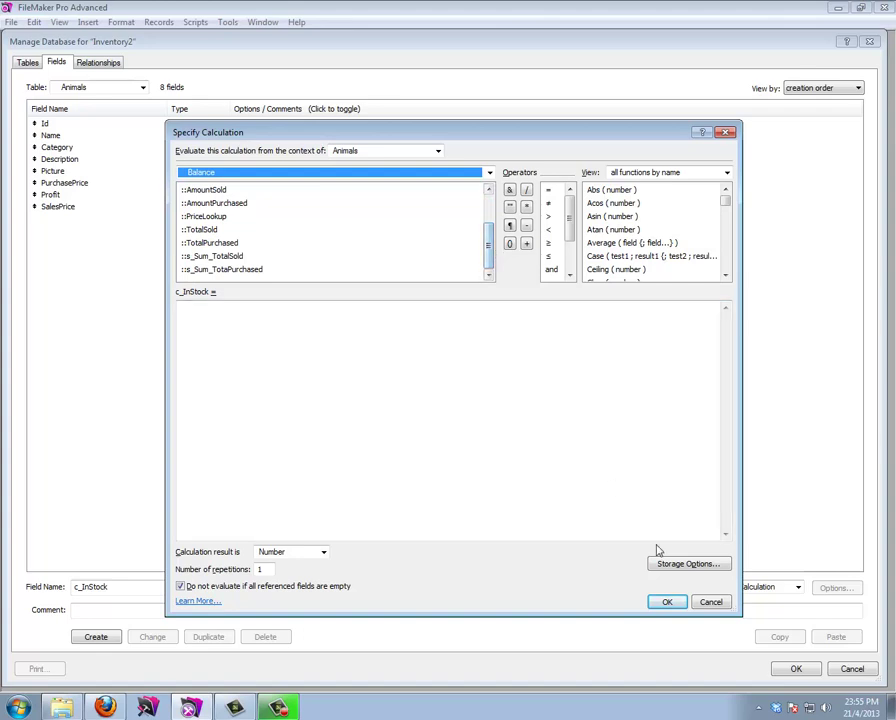
left_click(668, 601)
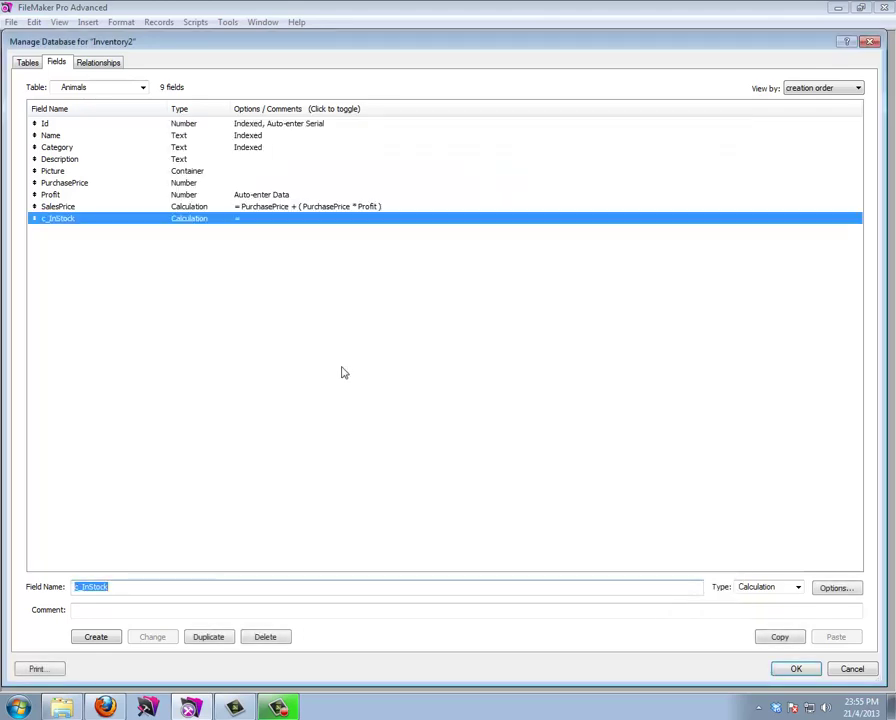
Switch the field list to the Balance table and examine its AmountSold and AmountPurchased fields
left_click(77, 86)
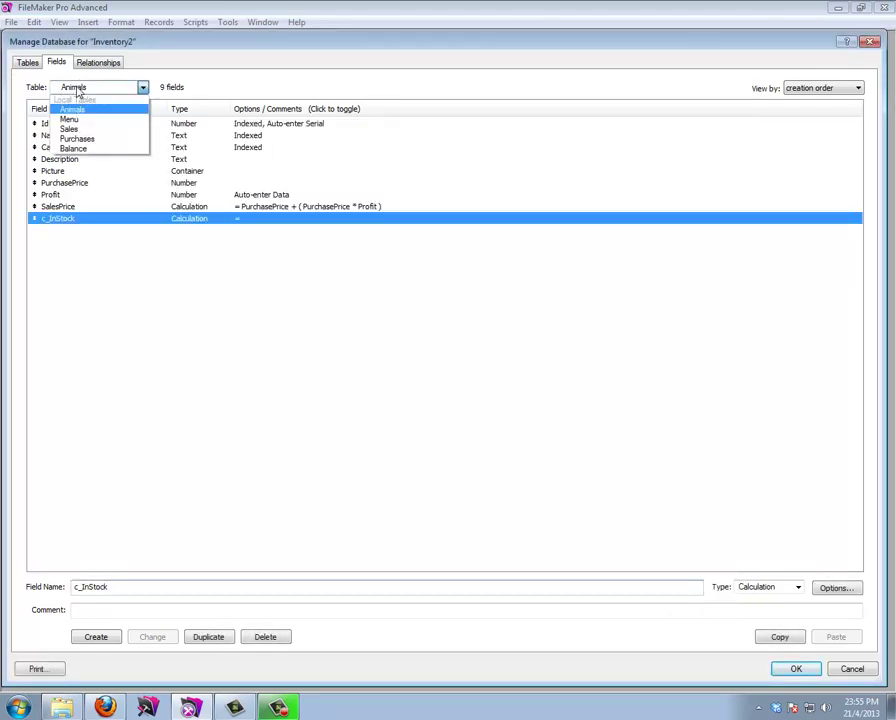
left_click(78, 149)
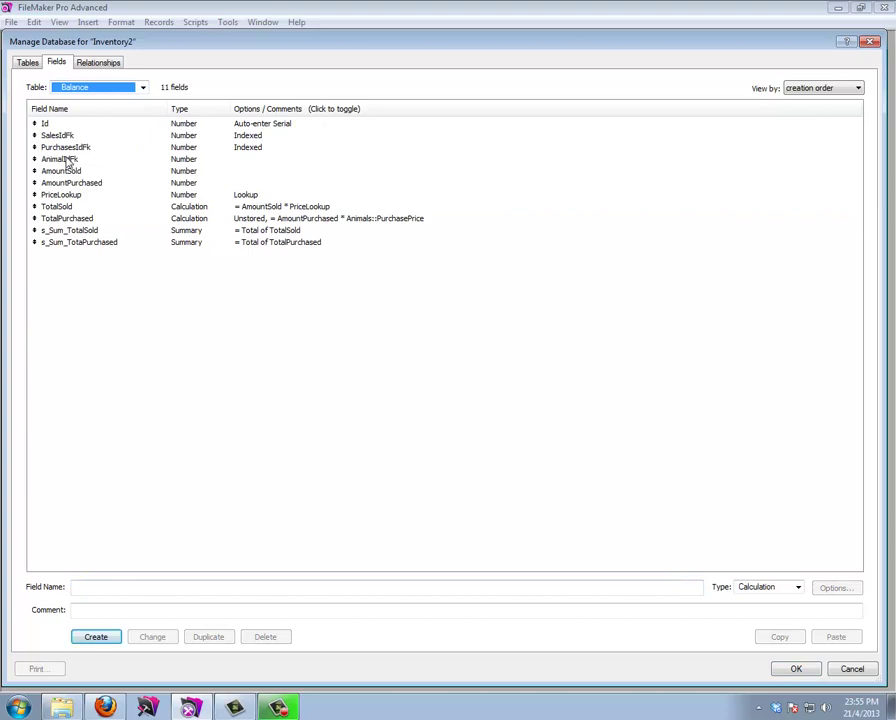
left_click(70, 172)
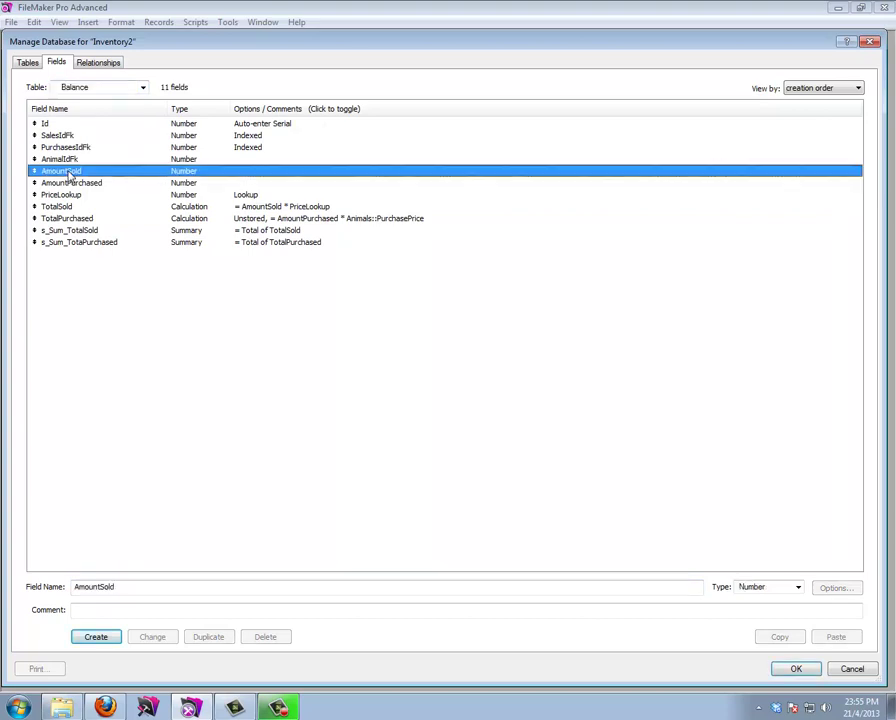
left_click(71, 184)
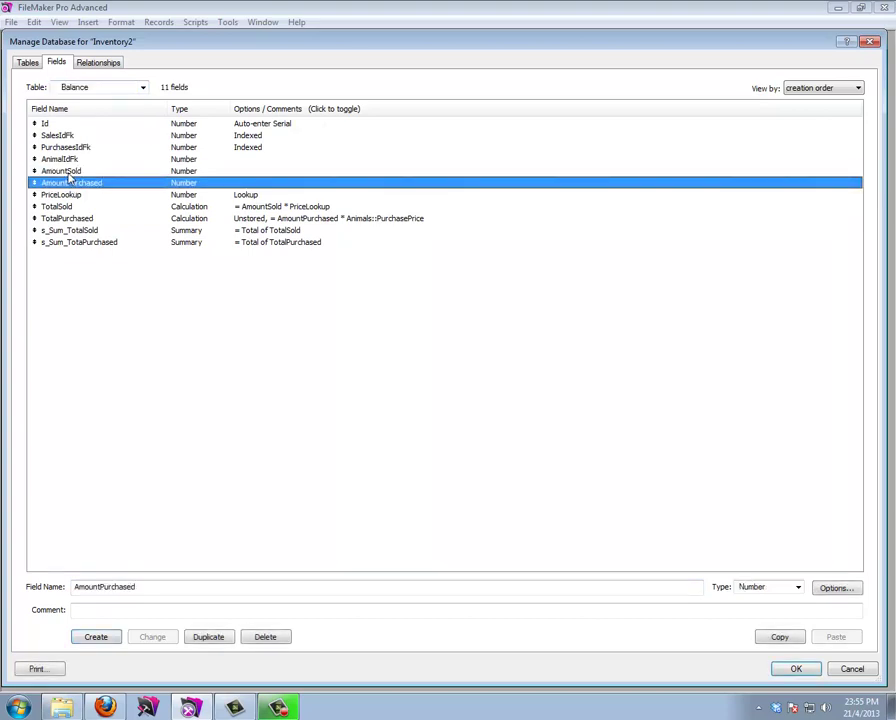
left_click(69, 172)
left_click(75, 181)
left_click(75, 175)
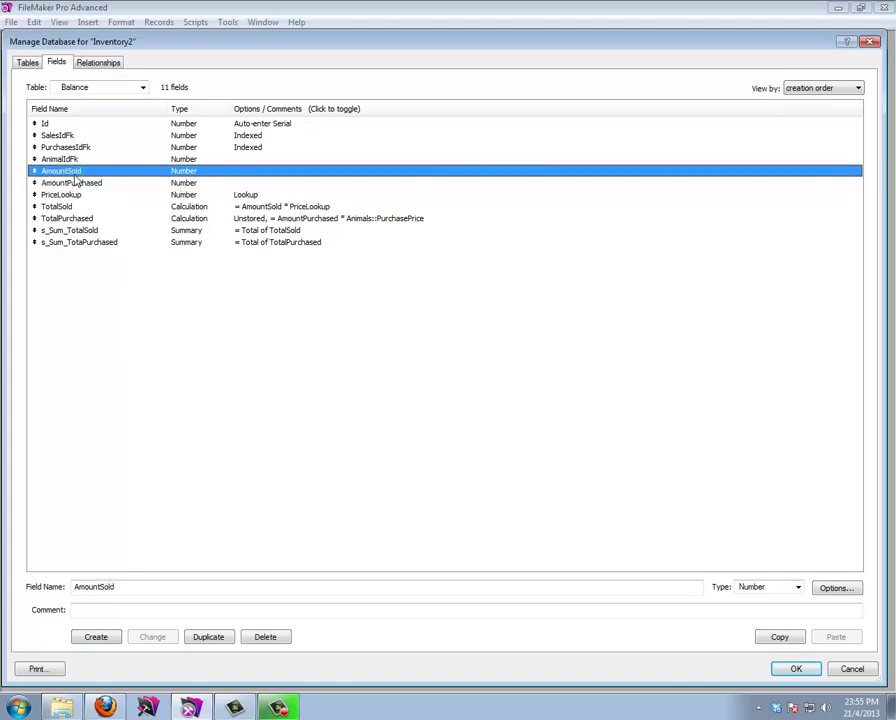
Create a summary field named s_Sum_AmountSold in the Balance table that computes the total of AmountSold
left_click(75, 587)
type("s")
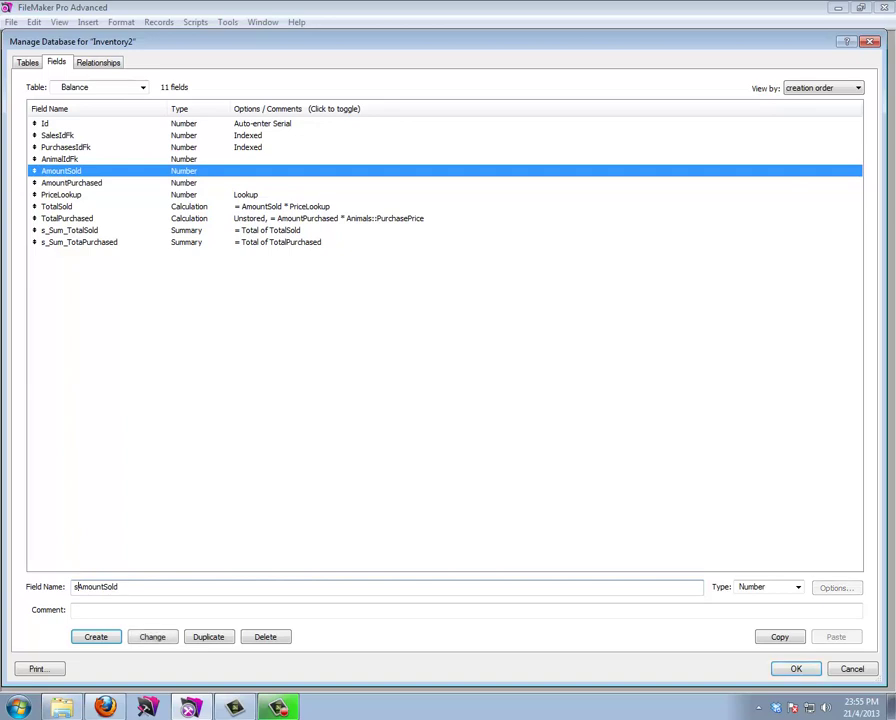
type("_Sum_")
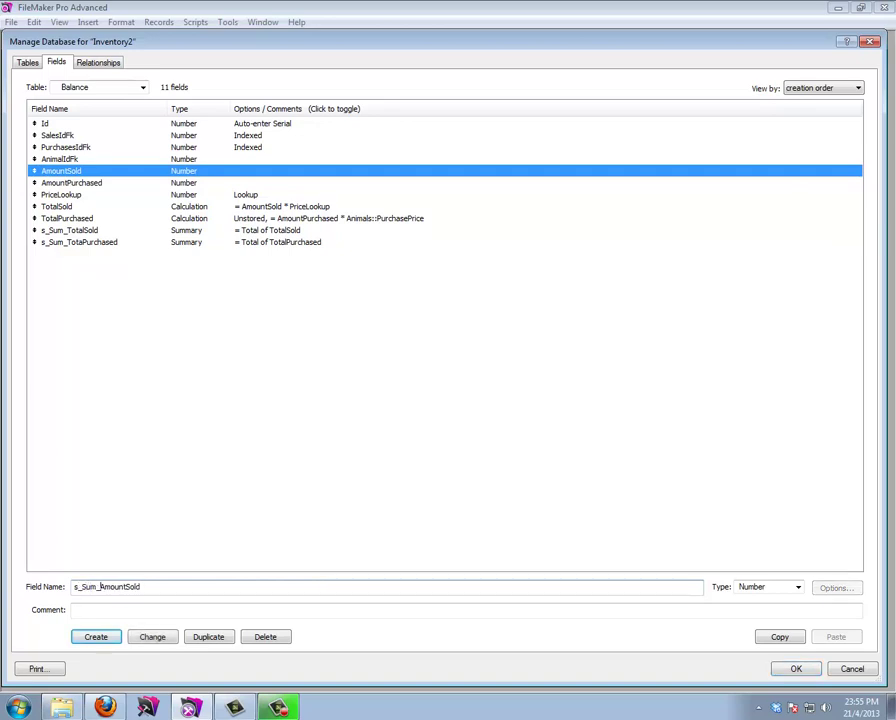
key("Tab")
key("s")
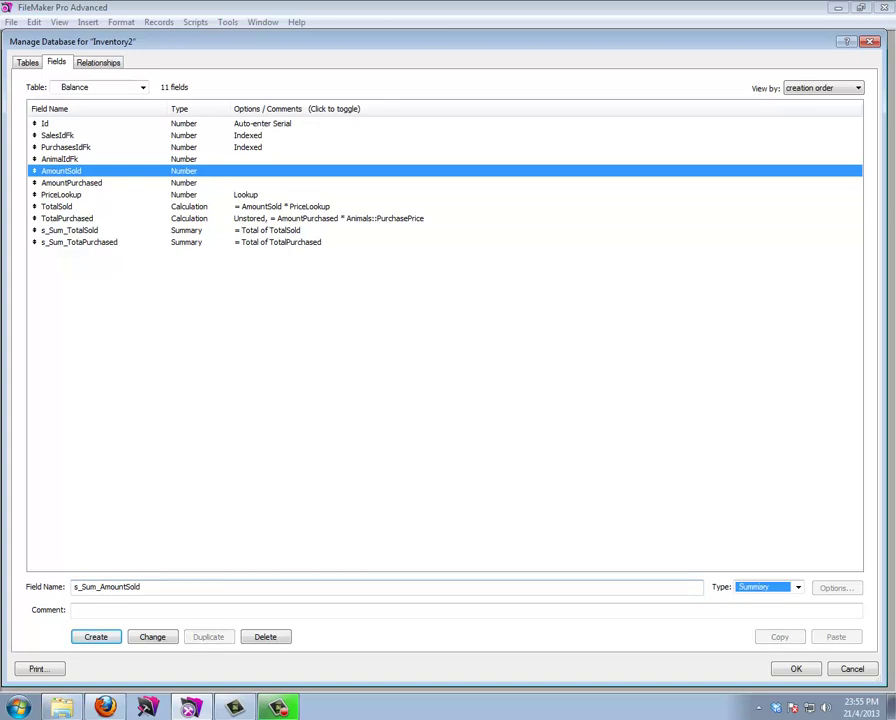
key("Return")
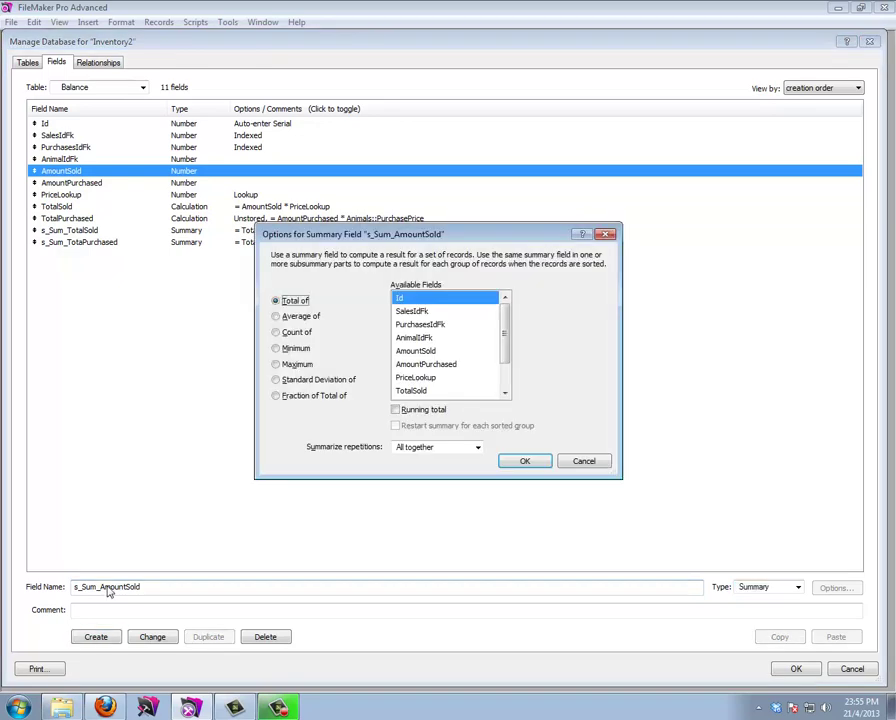
left_click(425, 352)
left_click(535, 464)
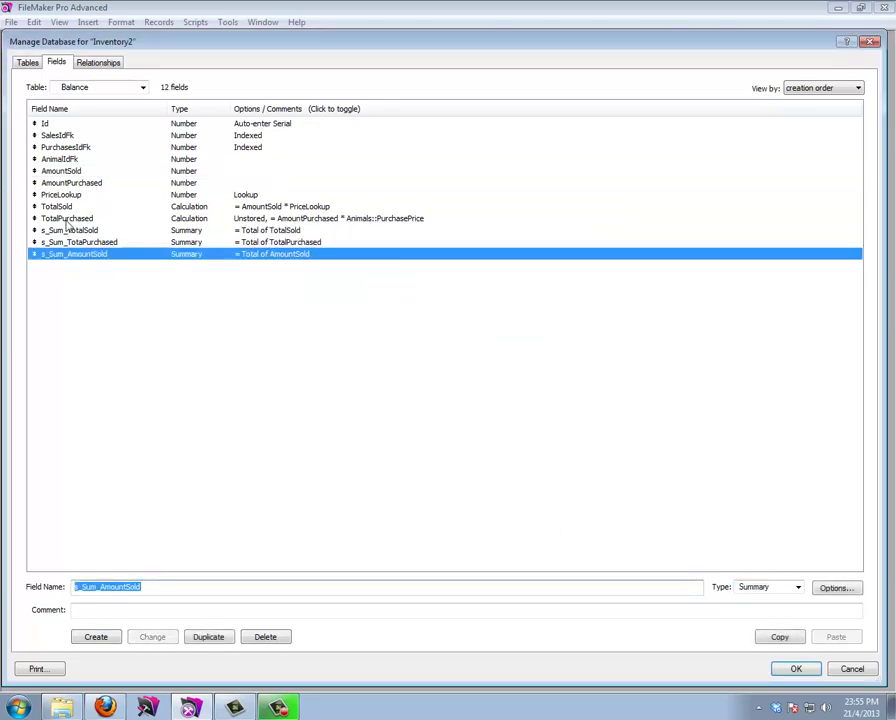
Create a summary field named s_Sum_AmountPurchased in the Balance table that computes the total of AmountPurchased
left_click(75, 183)
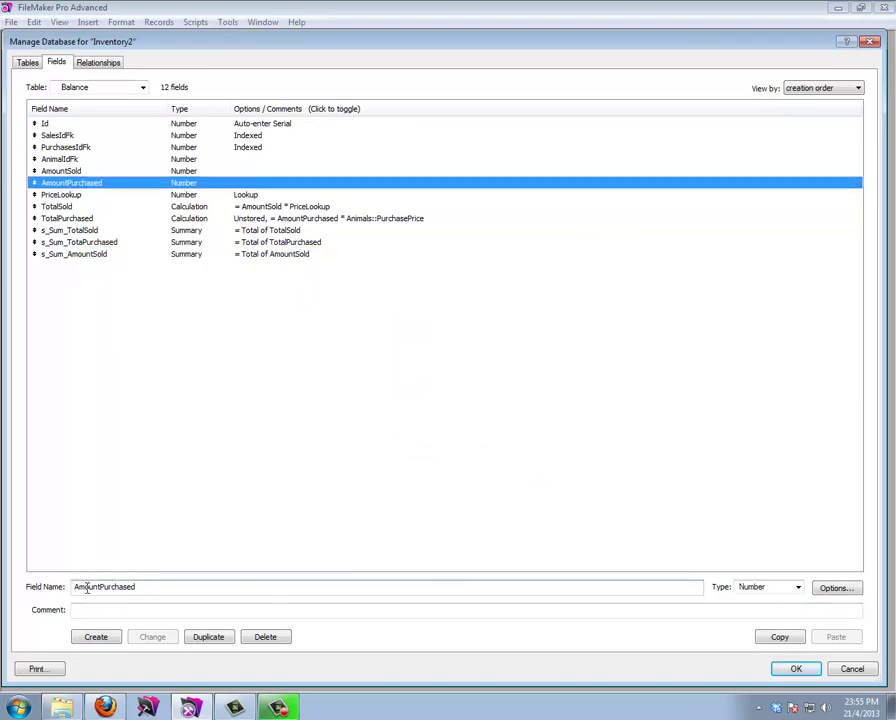
type("s_S")
type("um")
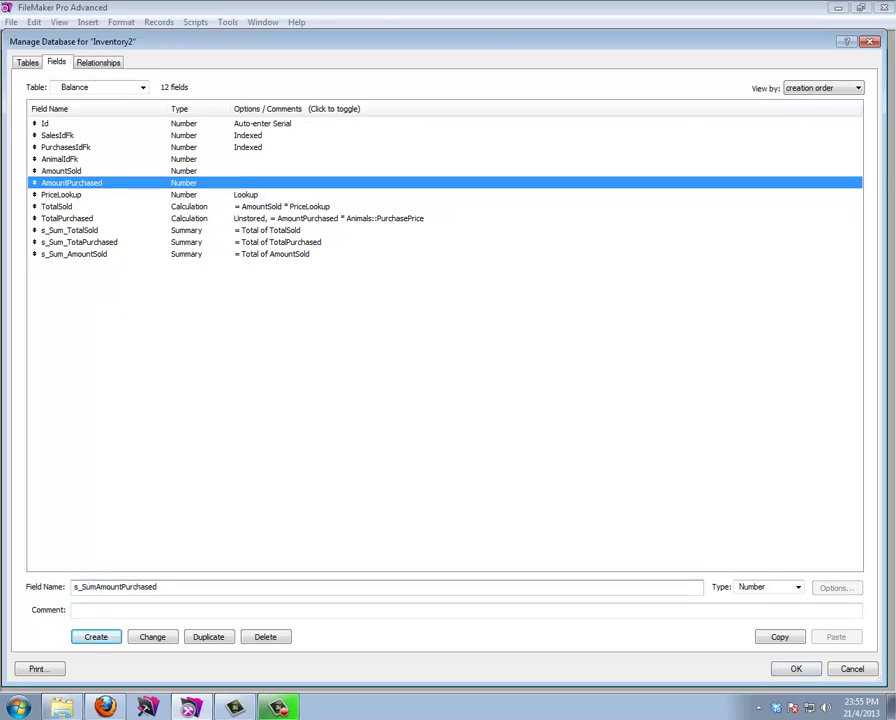
type("_")
key("Tab")
key("s")
key("Return")
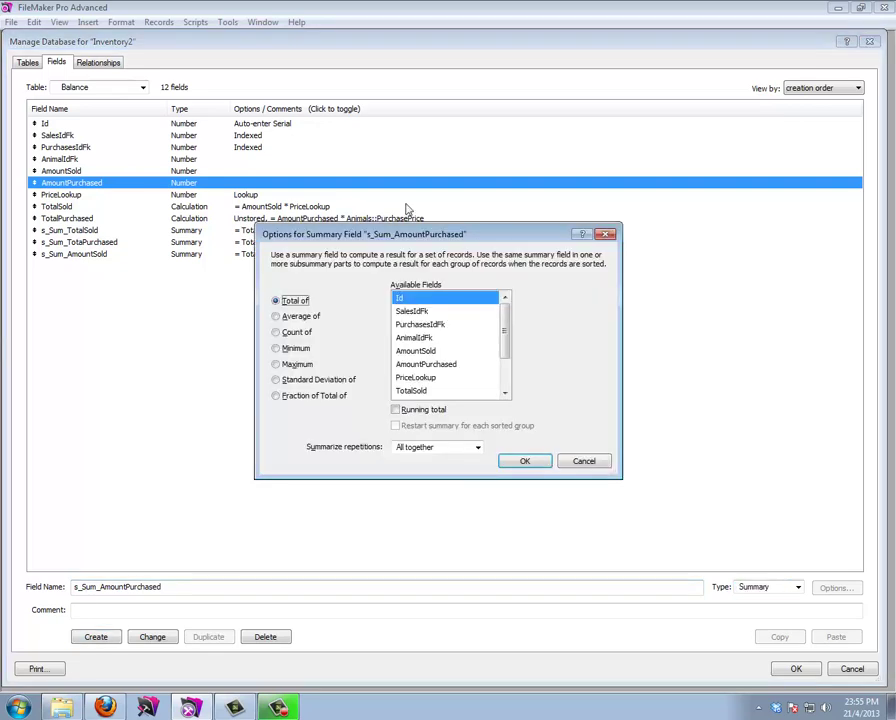
scroll(506, 350, "down", 2)
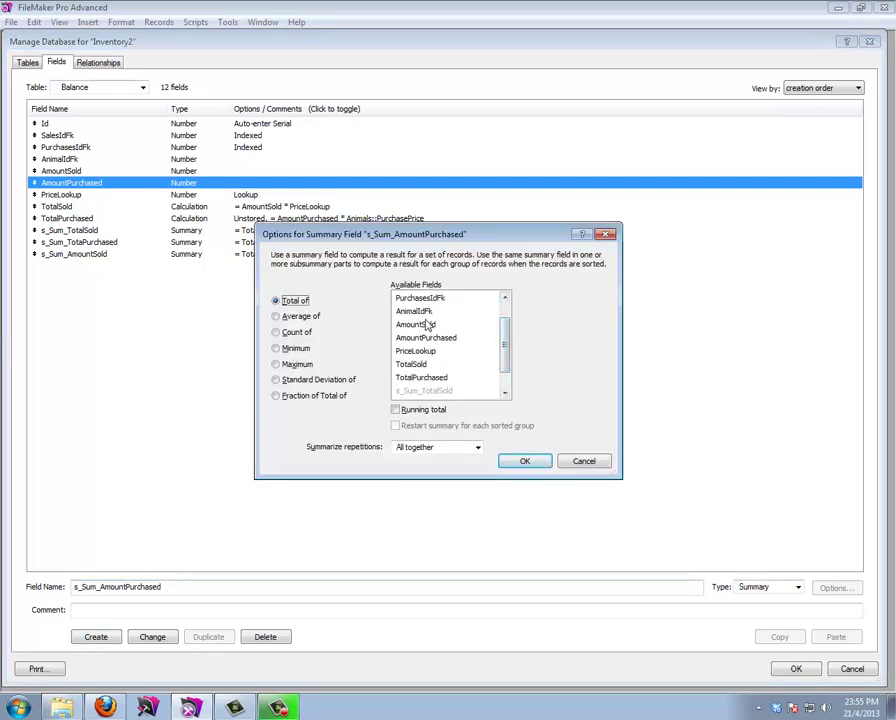
left_click(426, 338)
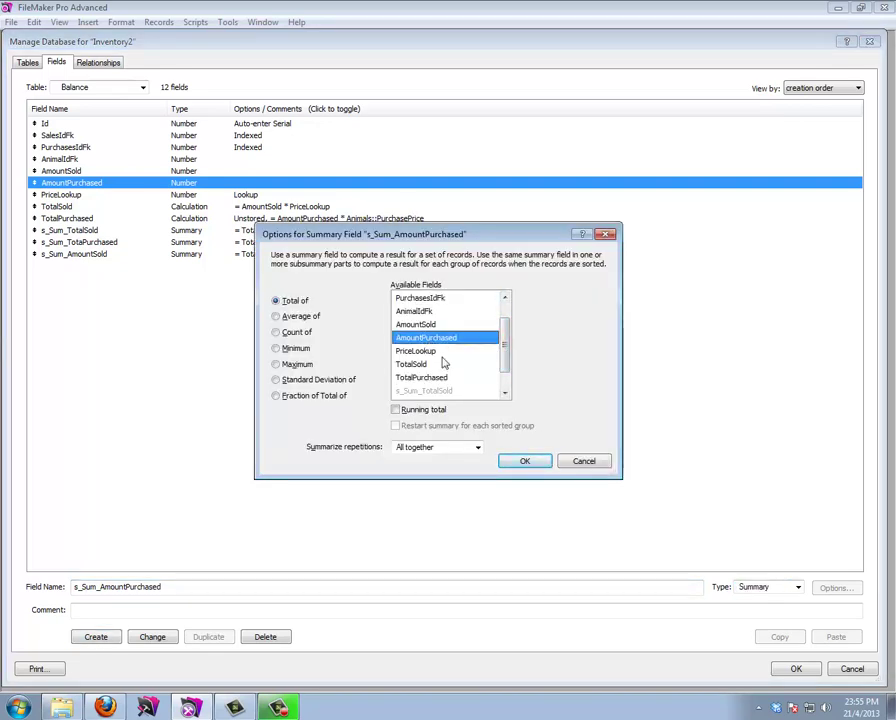
left_click(544, 464)
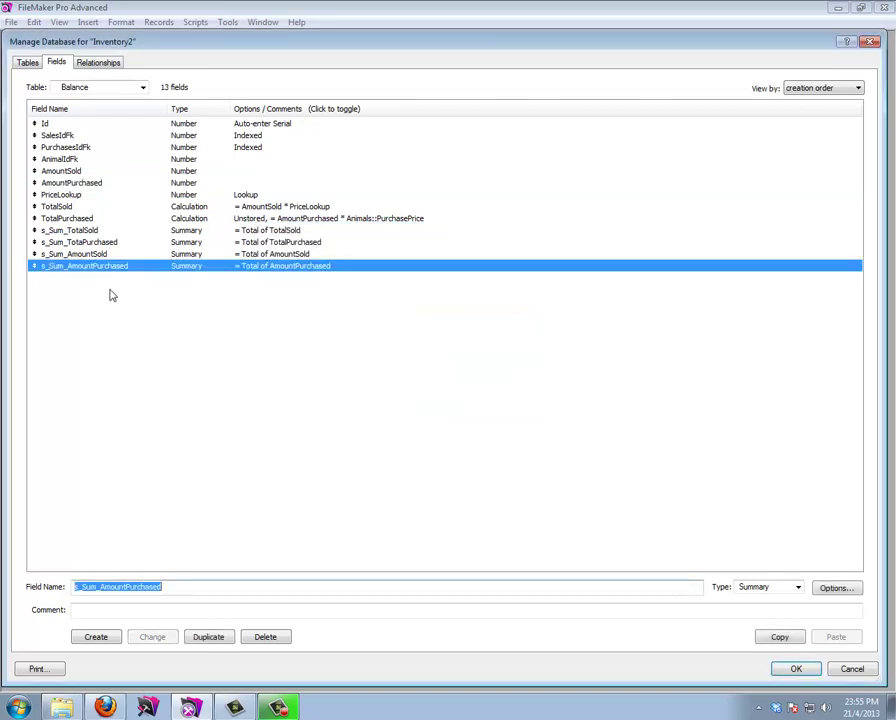
Set the Animals table's c_InStock formula to Balance::s_Sum_AmountPurchased - Balance::s_Sum_AmountSold and save the database definition
left_click(65, 88)
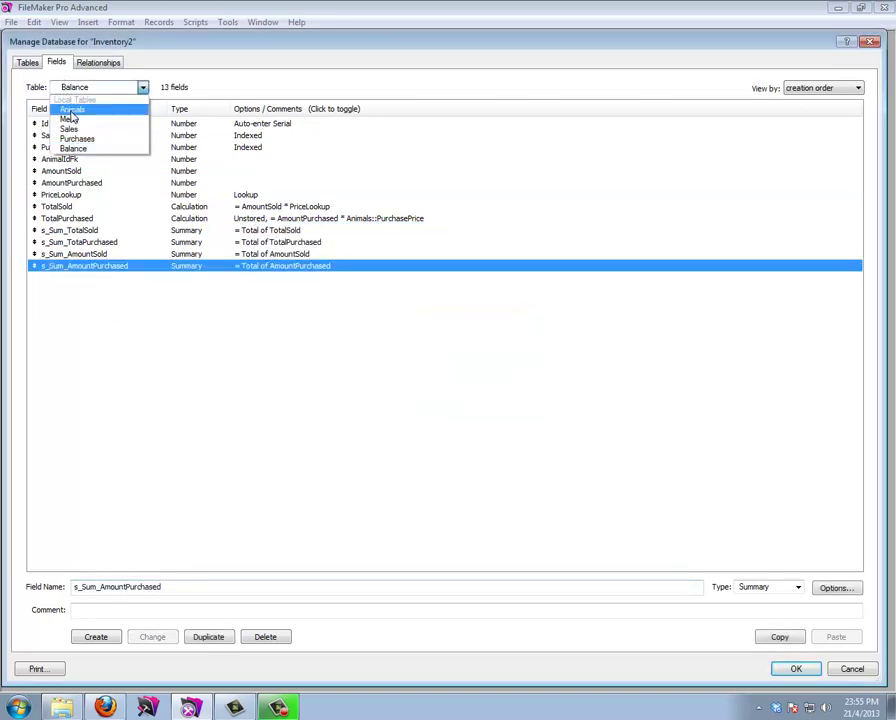
left_click(70, 55)
left_click(60, 221)
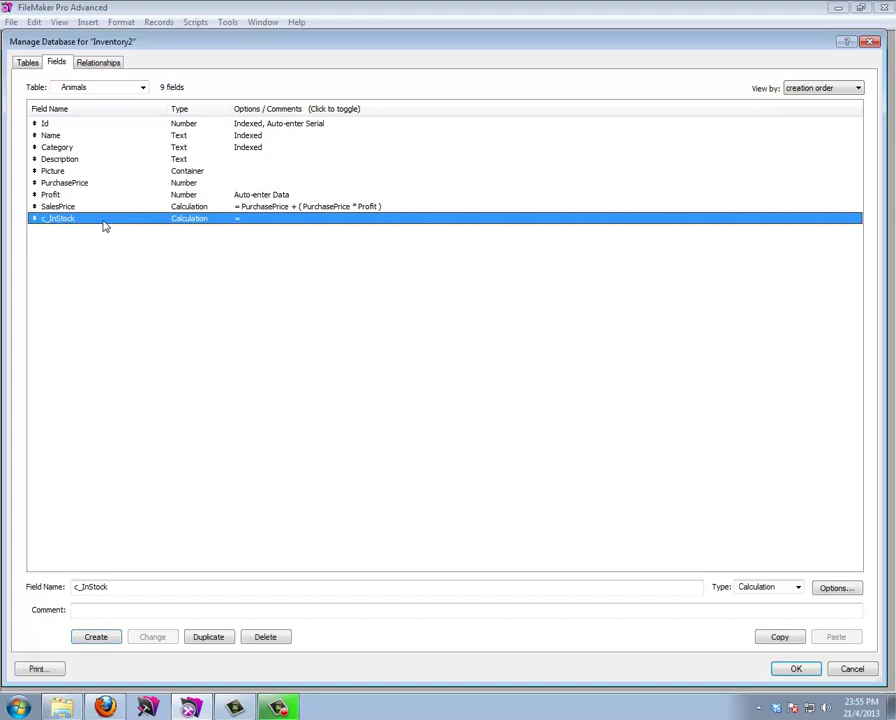
double_click(103, 224)
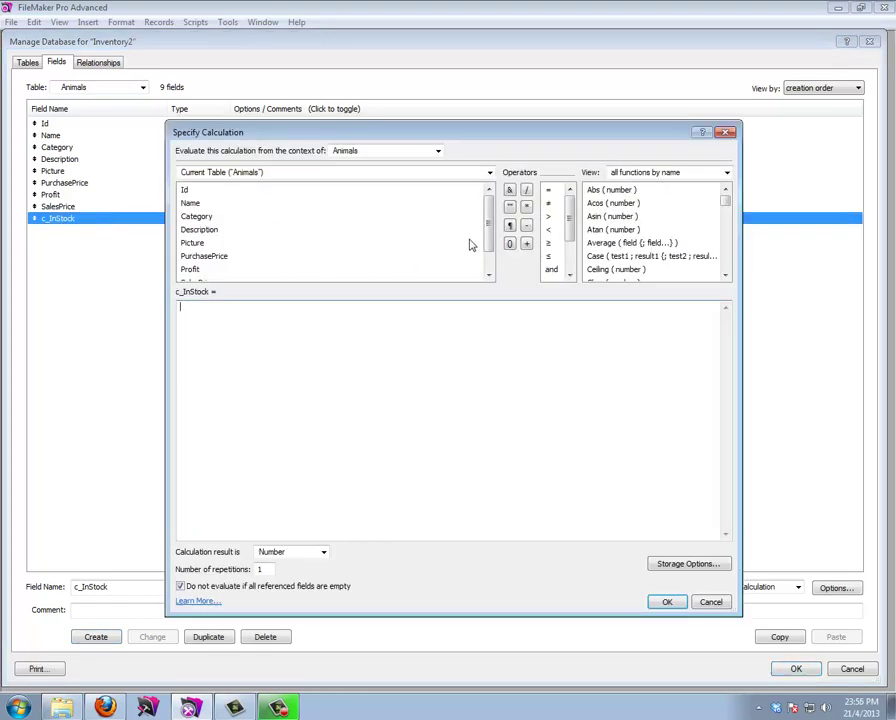
scroll(200, 230, "down", 2)
left_click(240, 172)
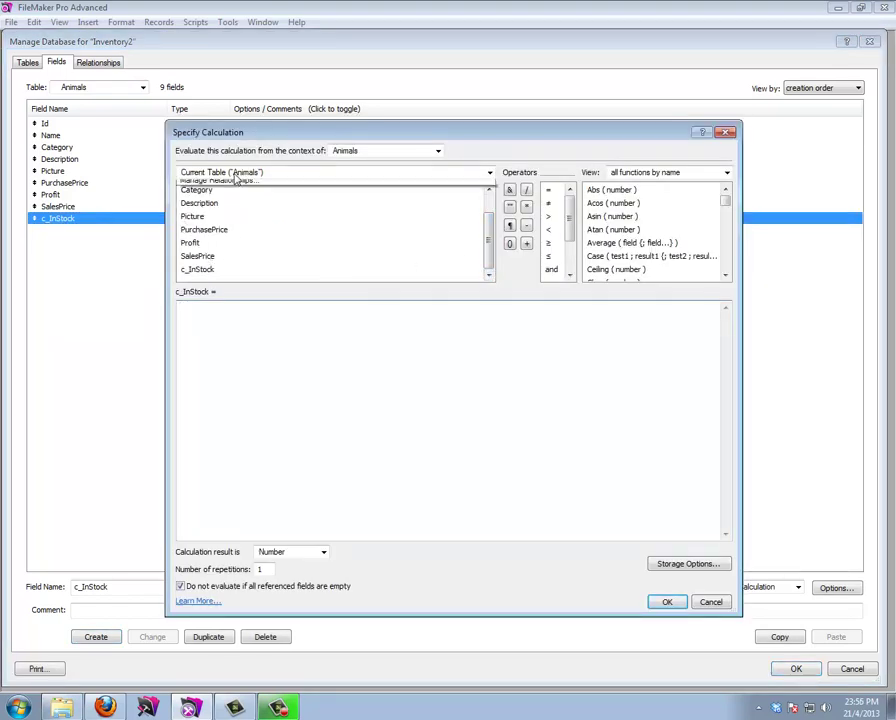
left_click(236, 214)
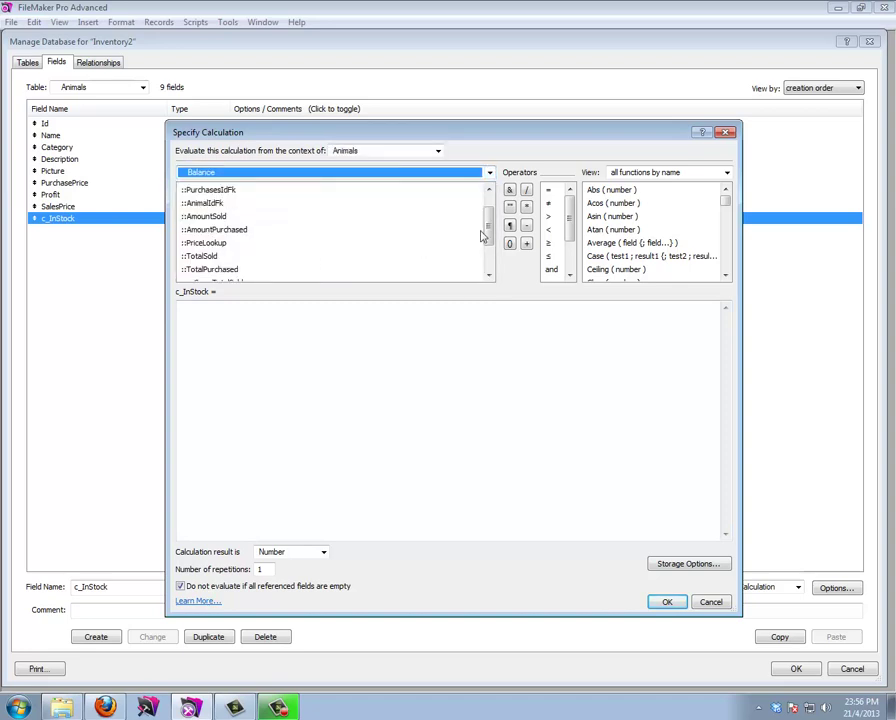
left_click_drag(484, 232, 488, 256)
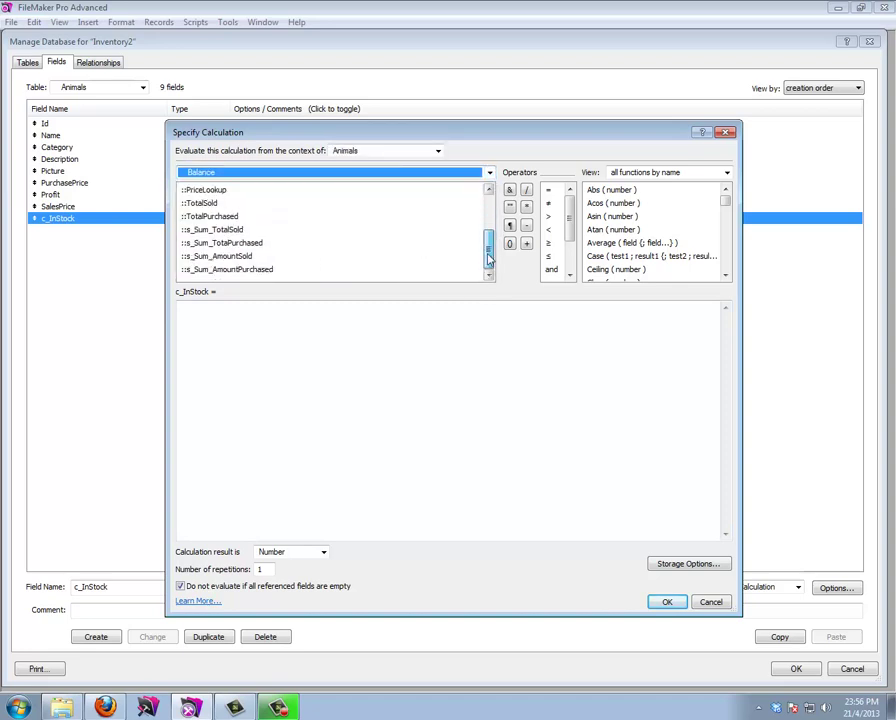
double_click(236, 270)
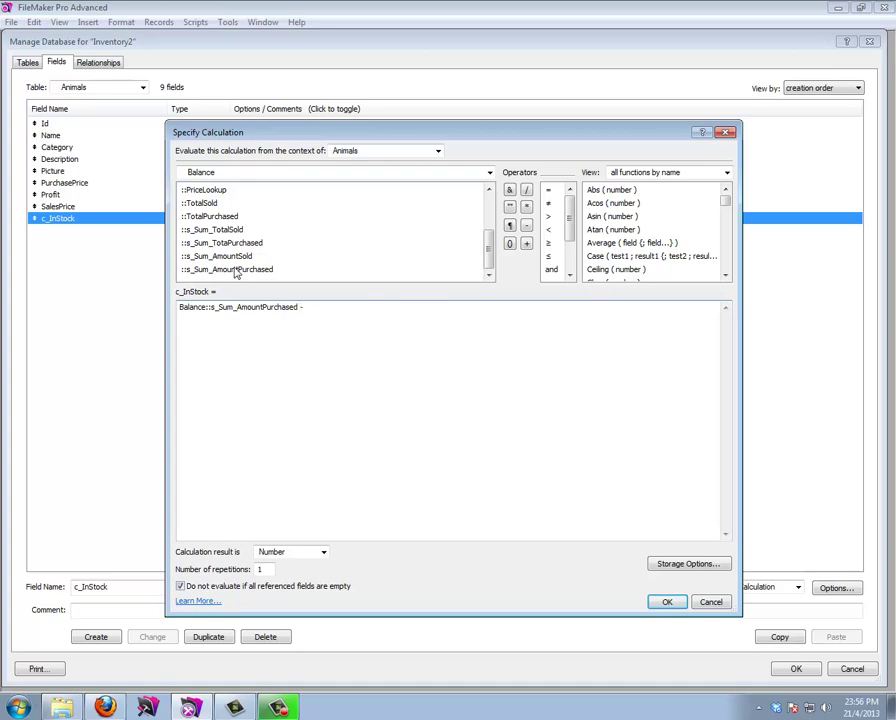
double_click(230, 257)
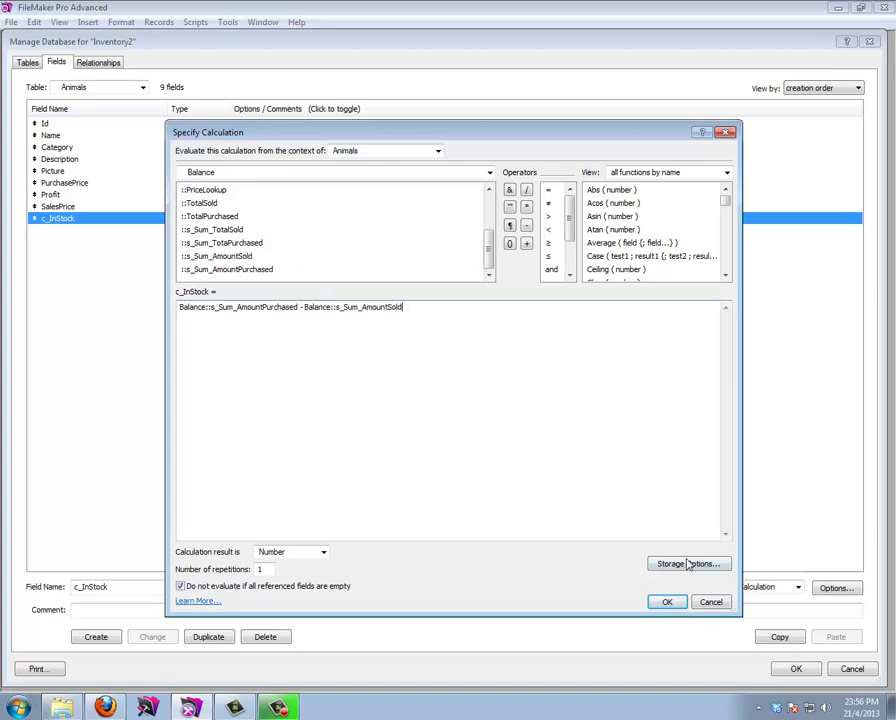
left_click(682, 603)
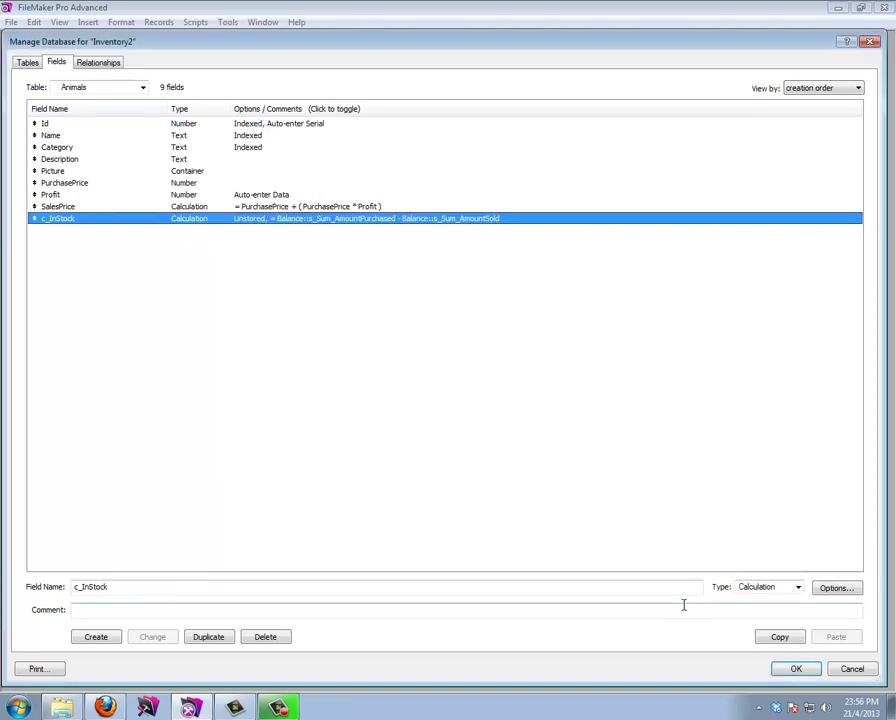
left_click(791, 670)
Place the Animals table's c_InStock field with a label below SalesPrice on the LayAnimals layout, about 79 by 22 pt
left_click(849, 99)
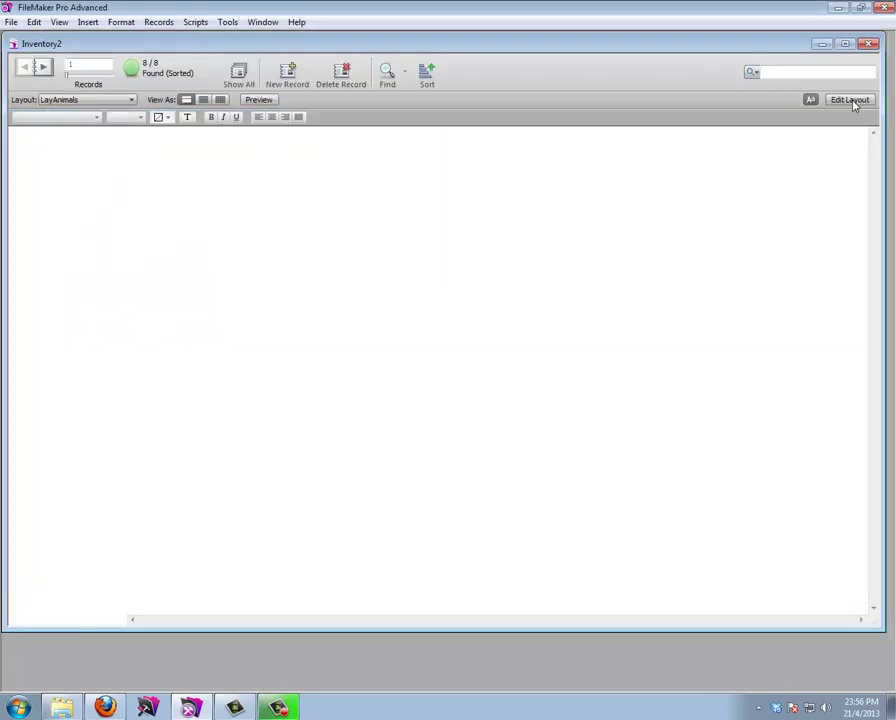
left_click_drag(535, 75, 122, 376)
left_click(495, 204)
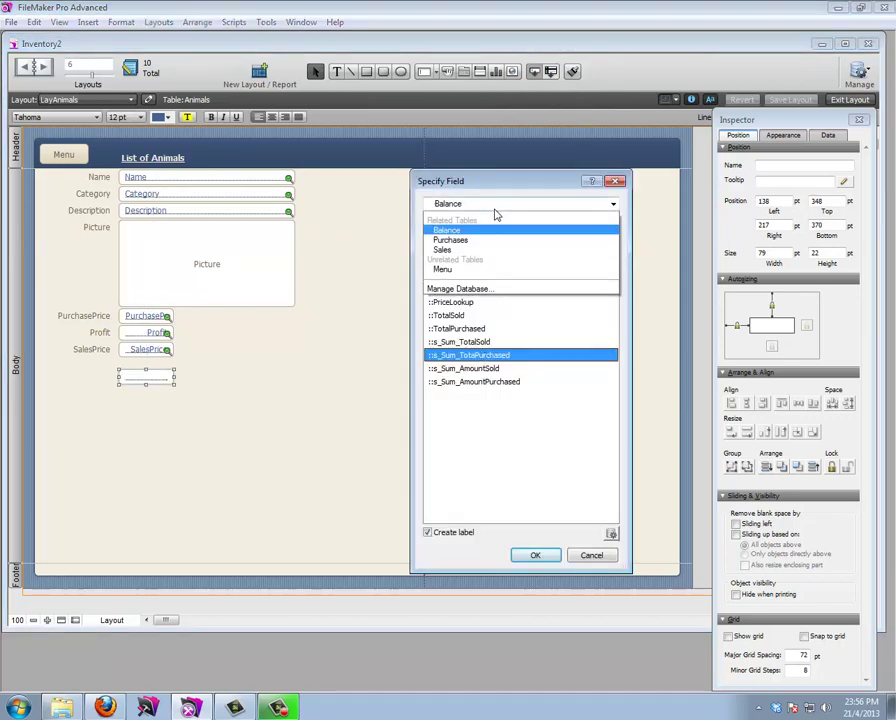
left_click(482, 218)
left_click(452, 332)
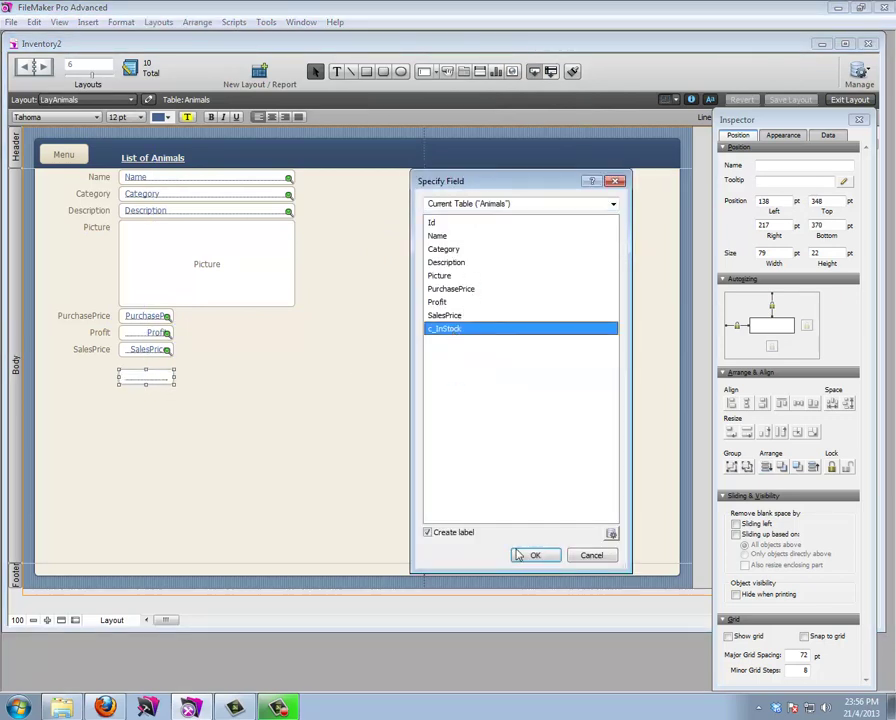
left_click(533, 556)
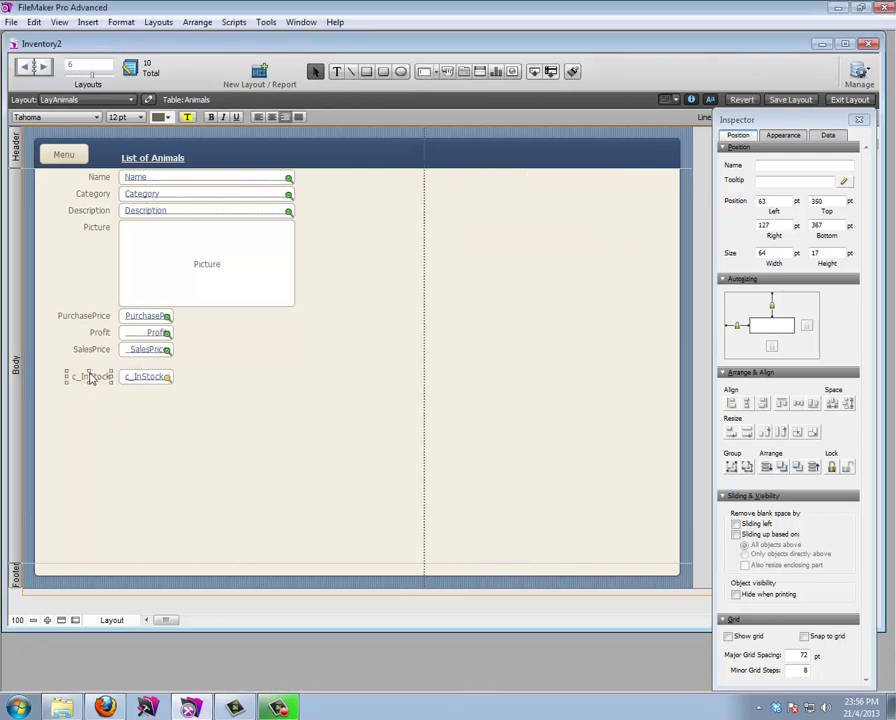
Change the c_InStock field's label to "In Stock" and return to browsing the records
double_click(89, 376)
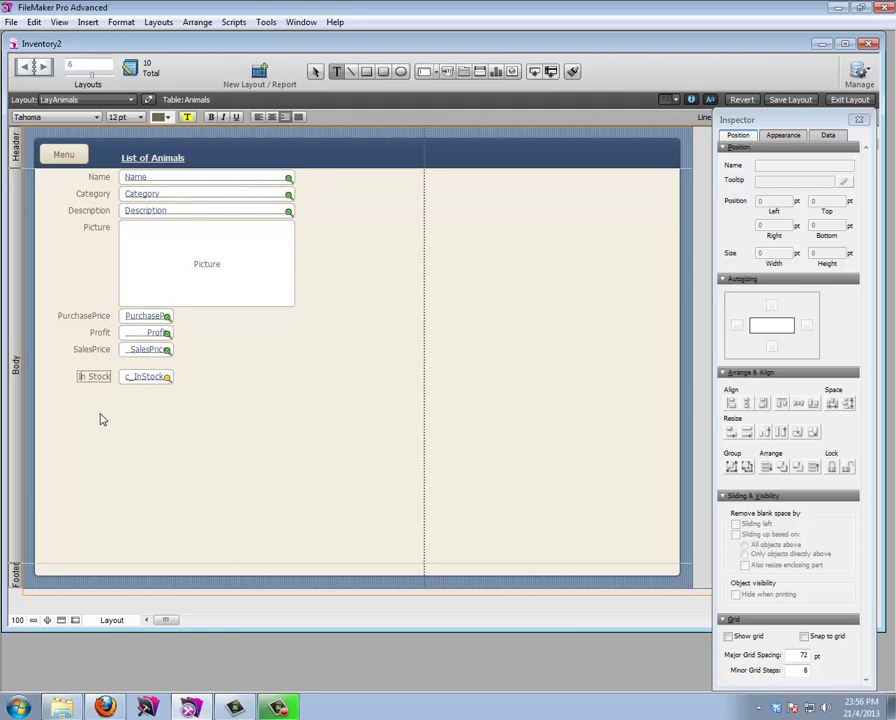
key("Escape")
key("ctrl+b")
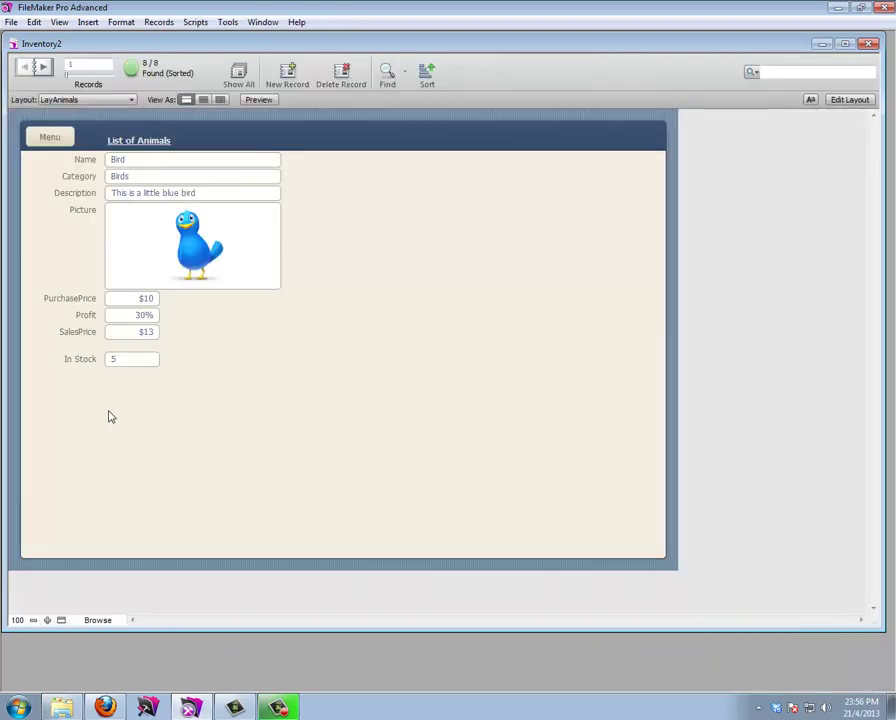
Right-align the c_InStock field's text on the LayAnimals layout and return to browsing the records
left_click(842, 100)
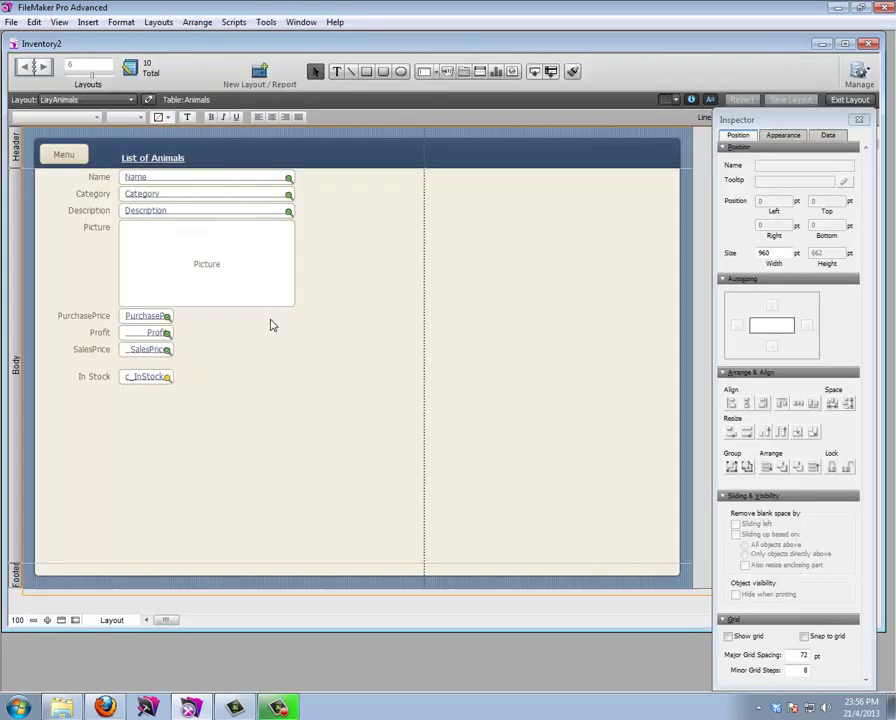
left_click(136, 376)
key("ctrl+]")
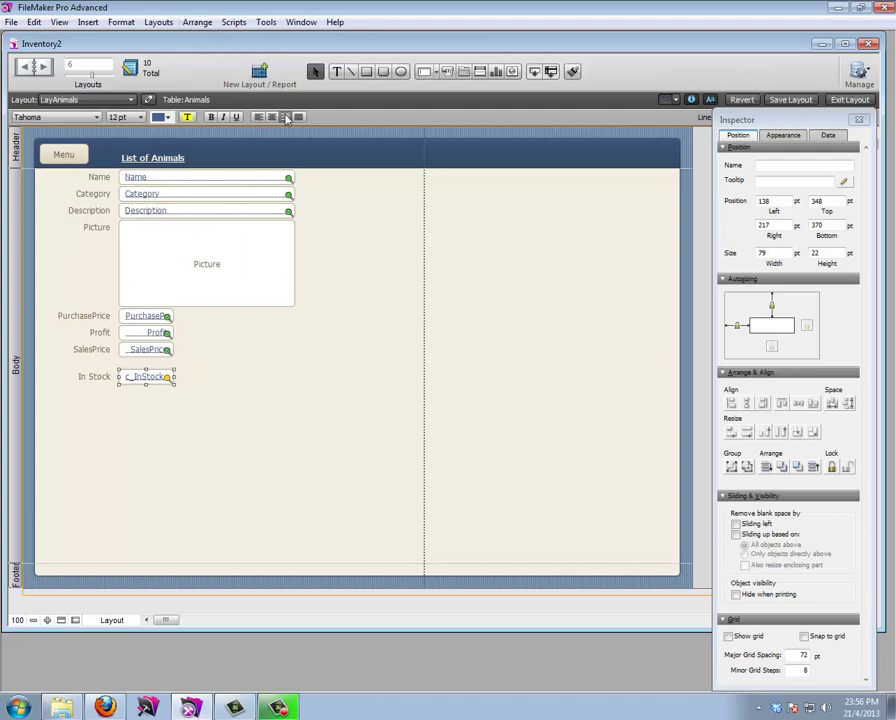
left_click(842, 100)
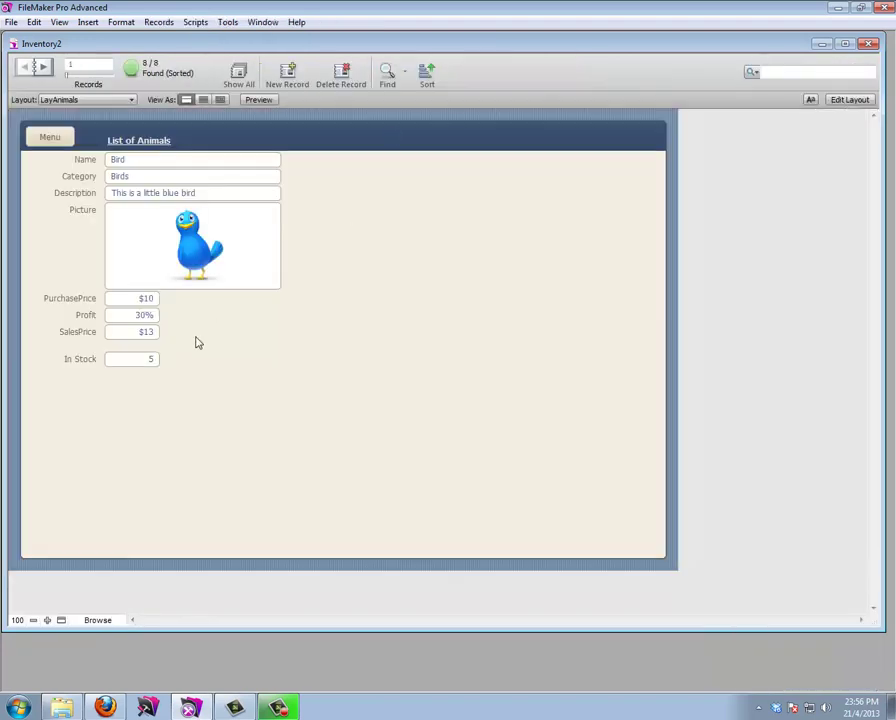
Look through the animal records to check each animal's In Stock value, ending back at the first record
scroll(196, 350, "down", 1)
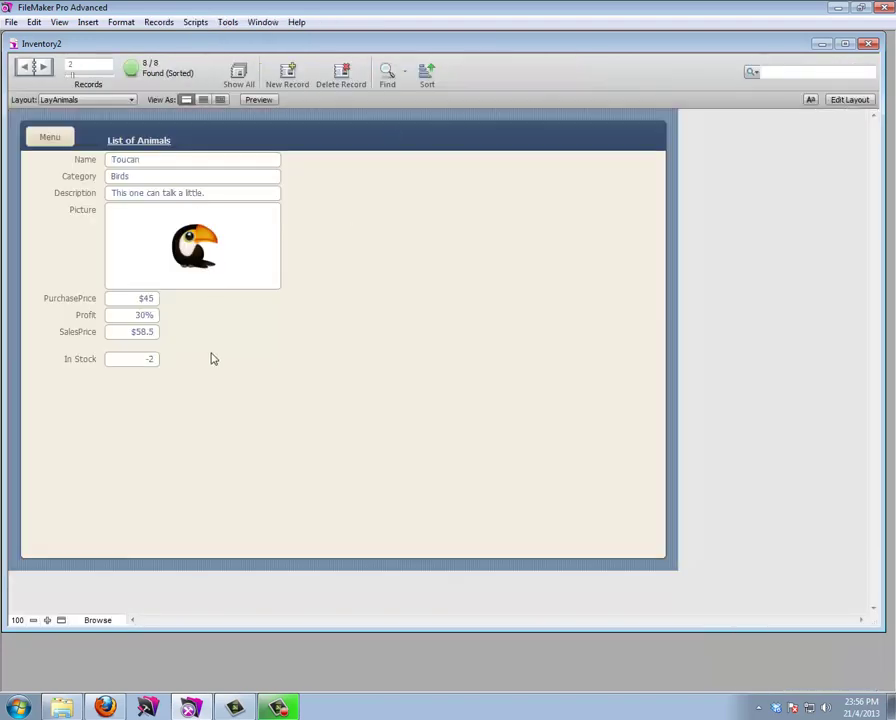
scroll(214, 371, "down", 1)
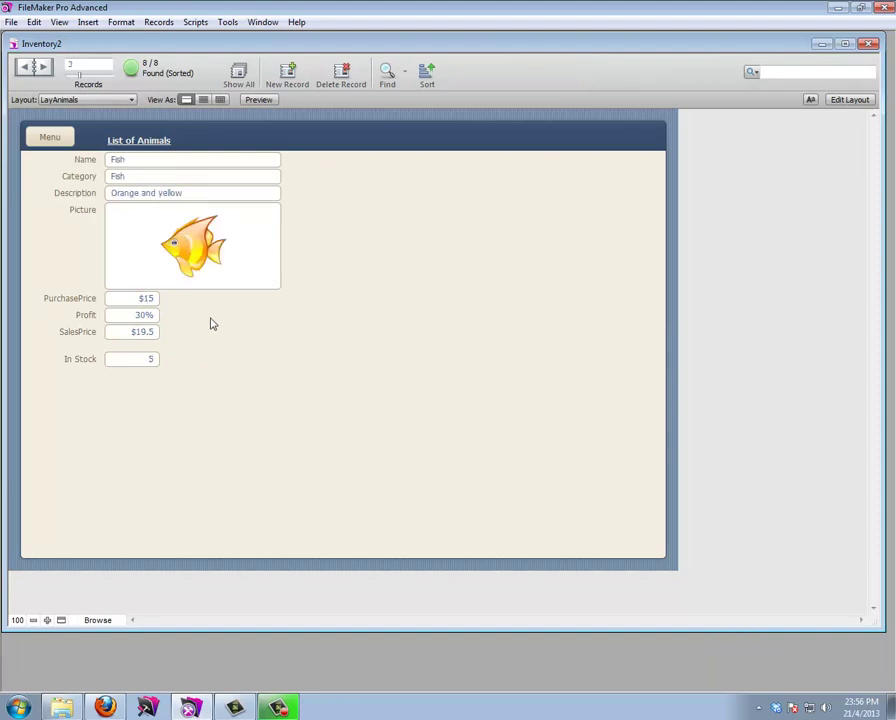
scroll(211, 323, "down", 5)
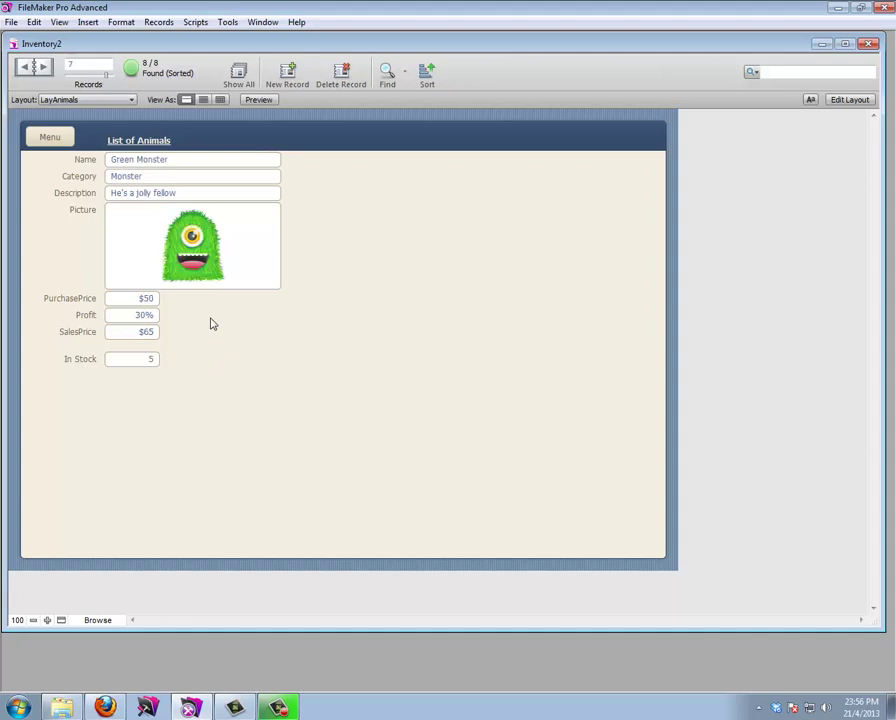
scroll(211, 323, "up", 7)
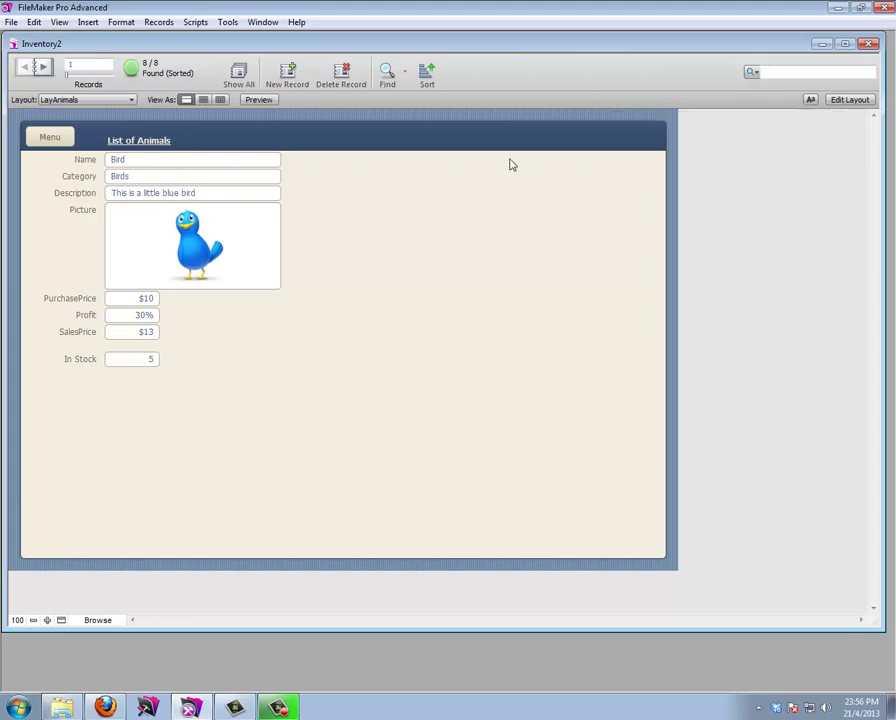
Draw a portal about 553 by 146 pt below the In Stock field, showing related Balance records with a vertical scroll bar
left_click(832, 102)
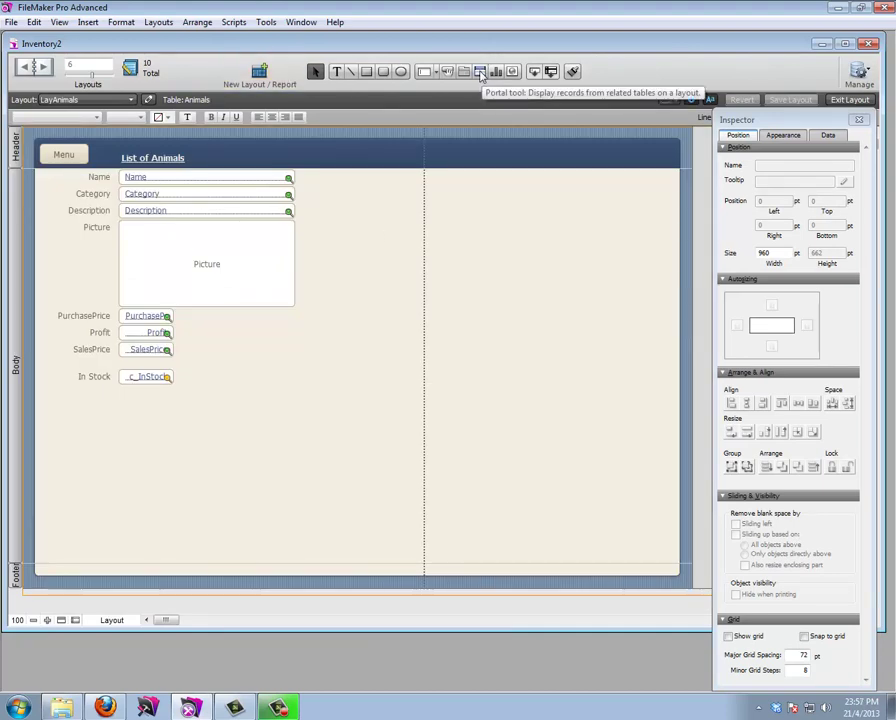
left_click(480, 73)
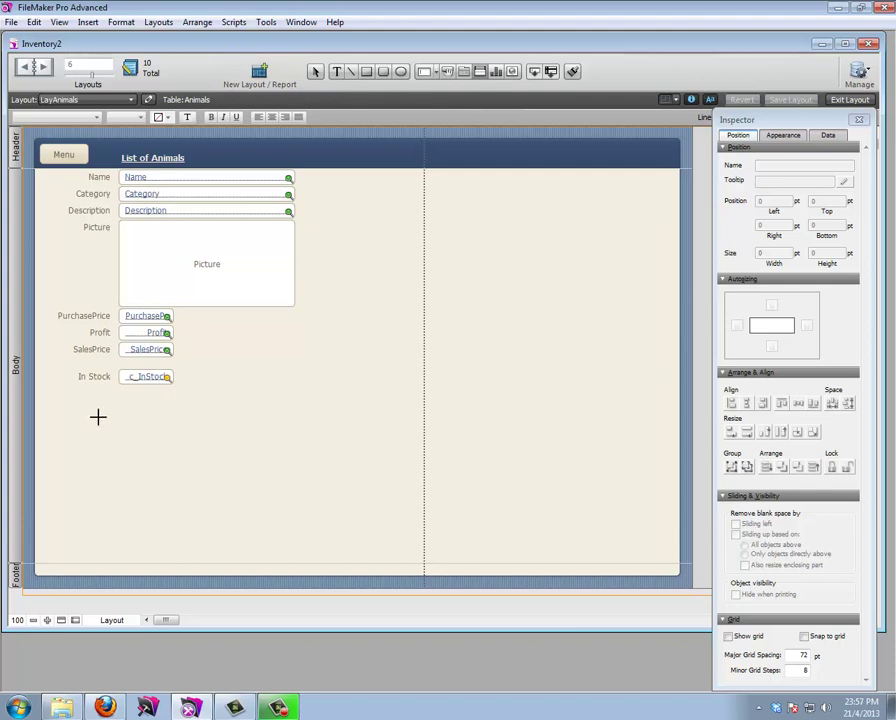
left_click_drag(99, 419, 481, 519)
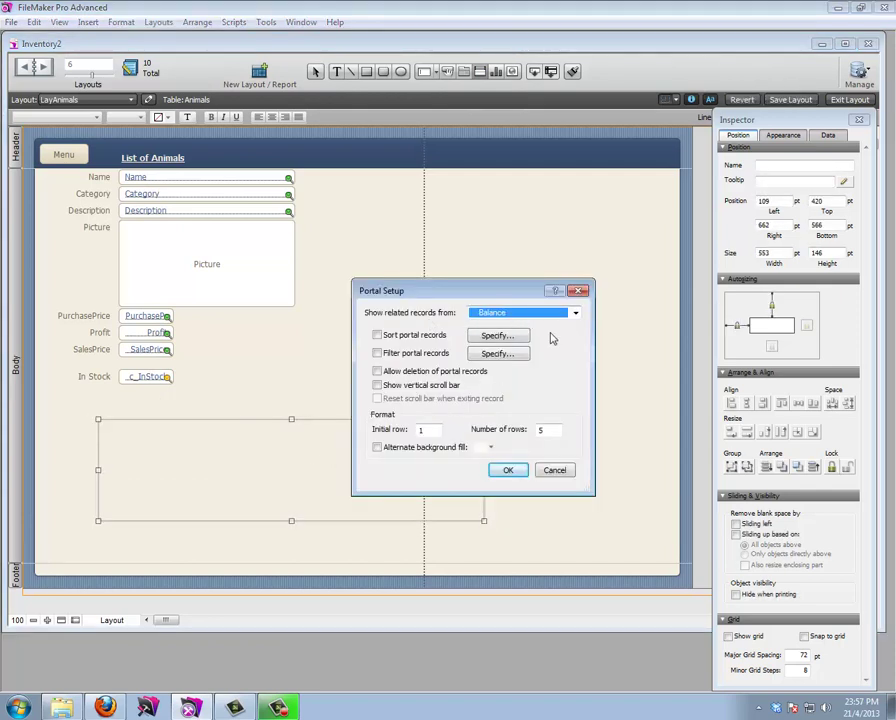
left_click(378, 385)
left_click(508, 470)
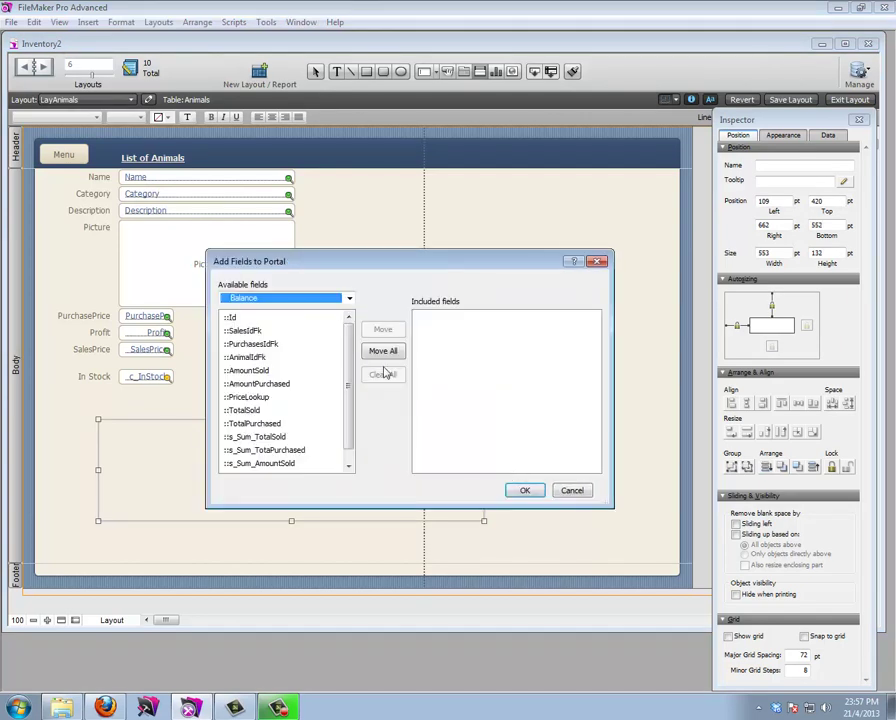
Include Balance's AmountSold, AmountPurchased and PriceLookup in the portal, followed by PurchasePrice from the current Animals table
double_click(248, 370)
double_click(256, 384)
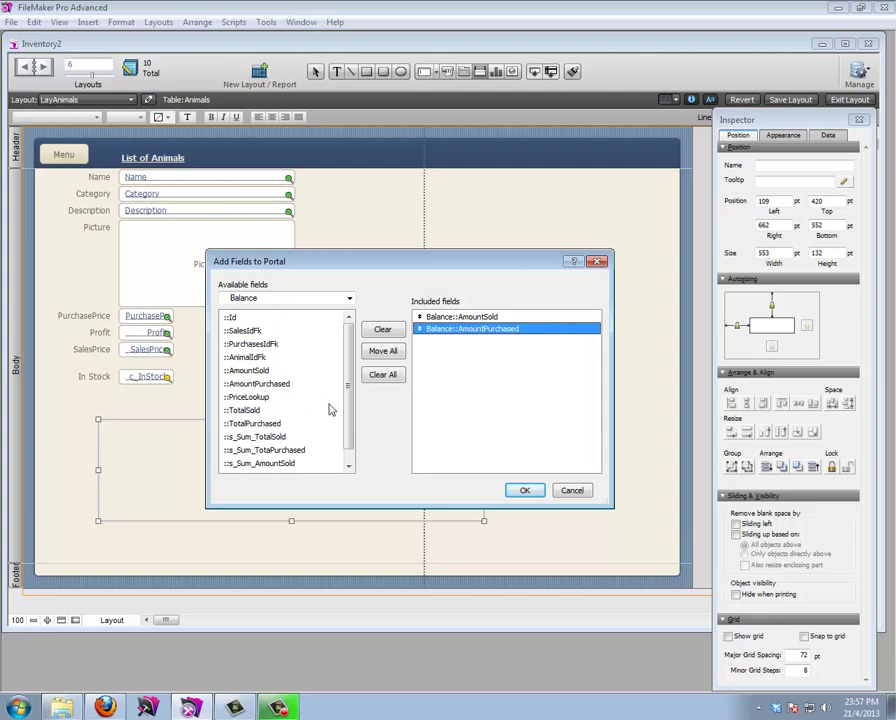
double_click(257, 399)
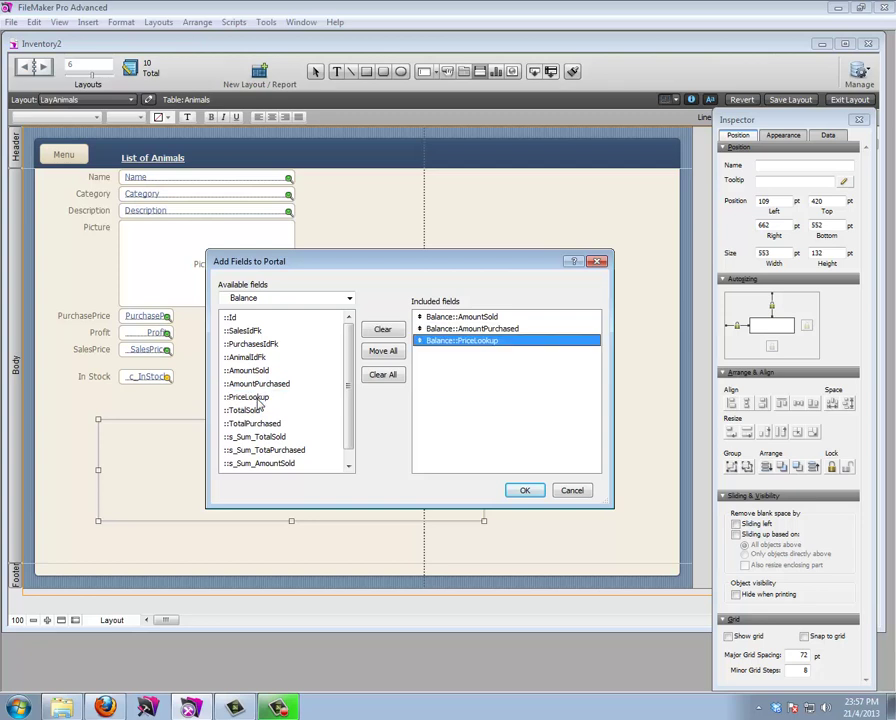
left_click(349, 298)
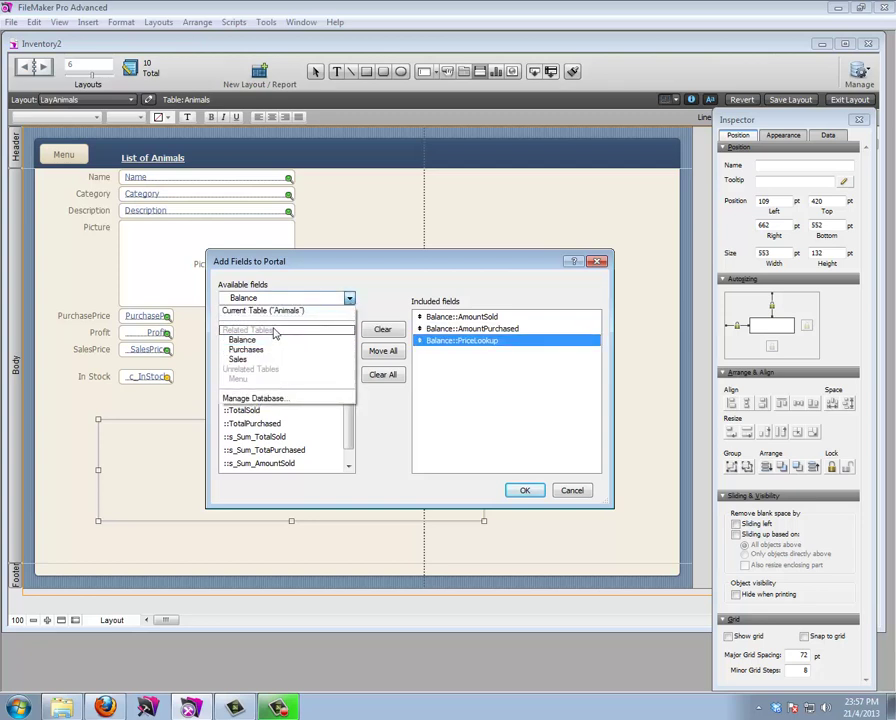
left_click(270, 311)
double_click(240, 388)
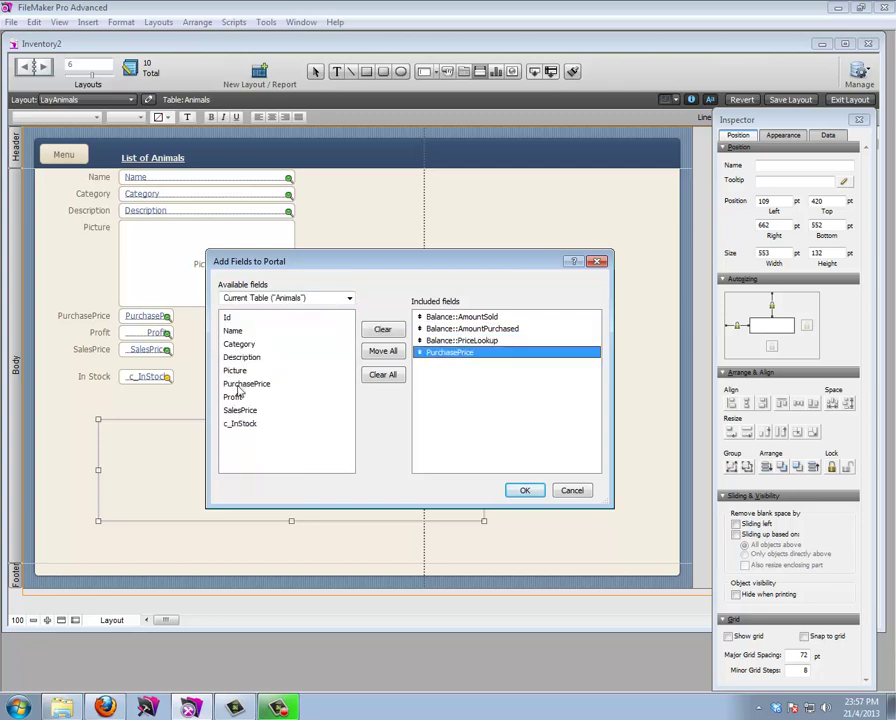
Add Balance's TotalSold and TotalPurchased to the portal fields, accept the portal, and return to browsing the records
left_click(349, 298)
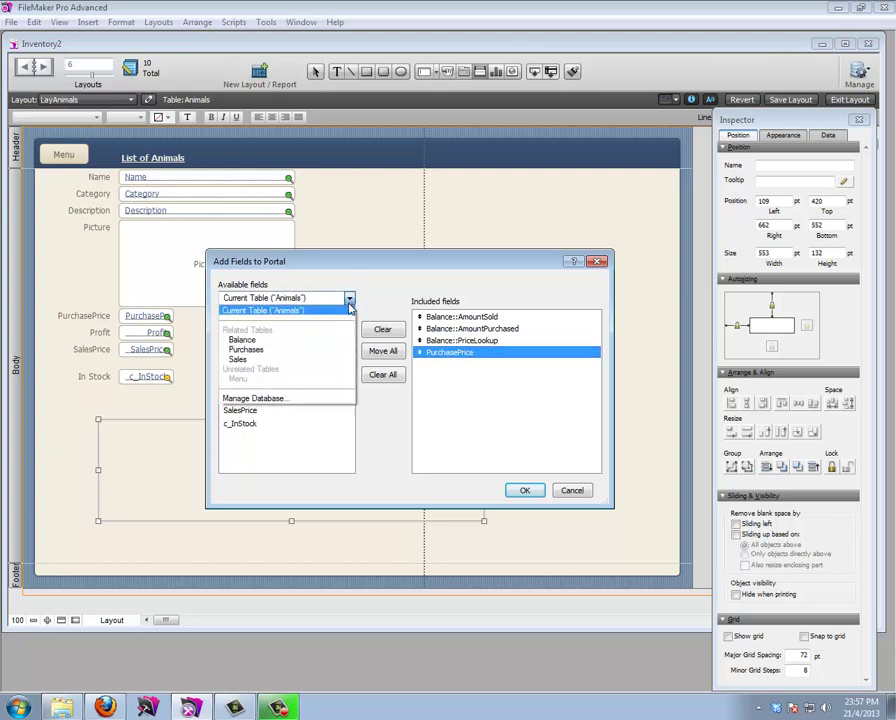
left_click(290, 342)
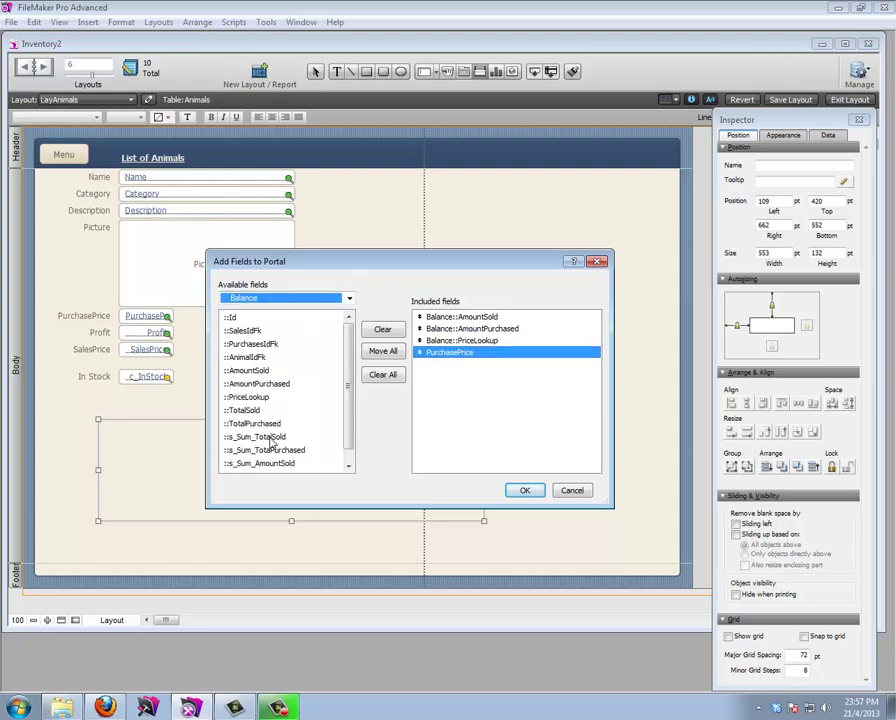
double_click(244, 410)
double_click(250, 423)
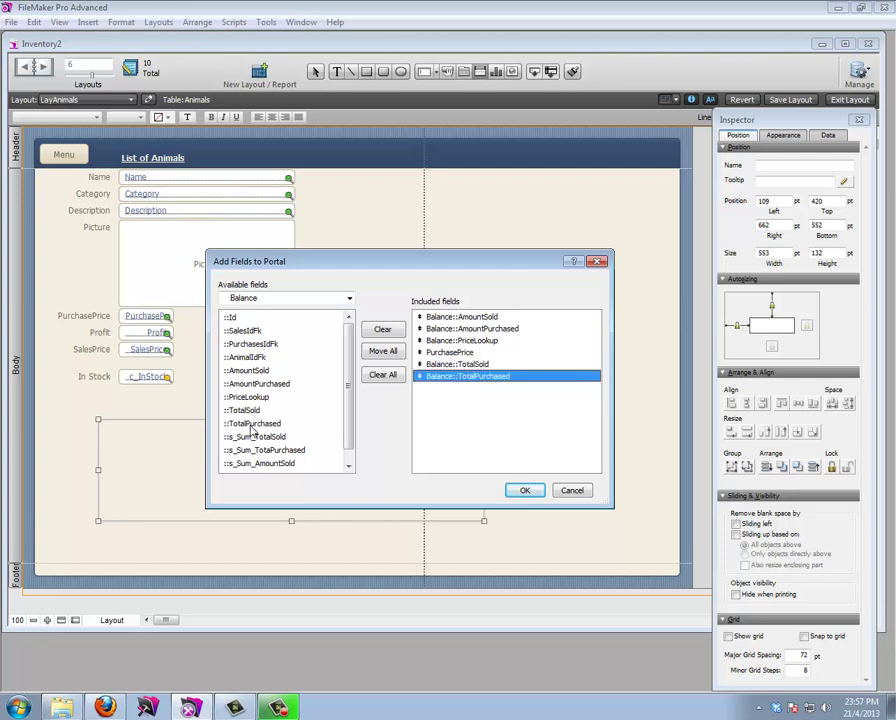
scroll(349, 430, "down", 1)
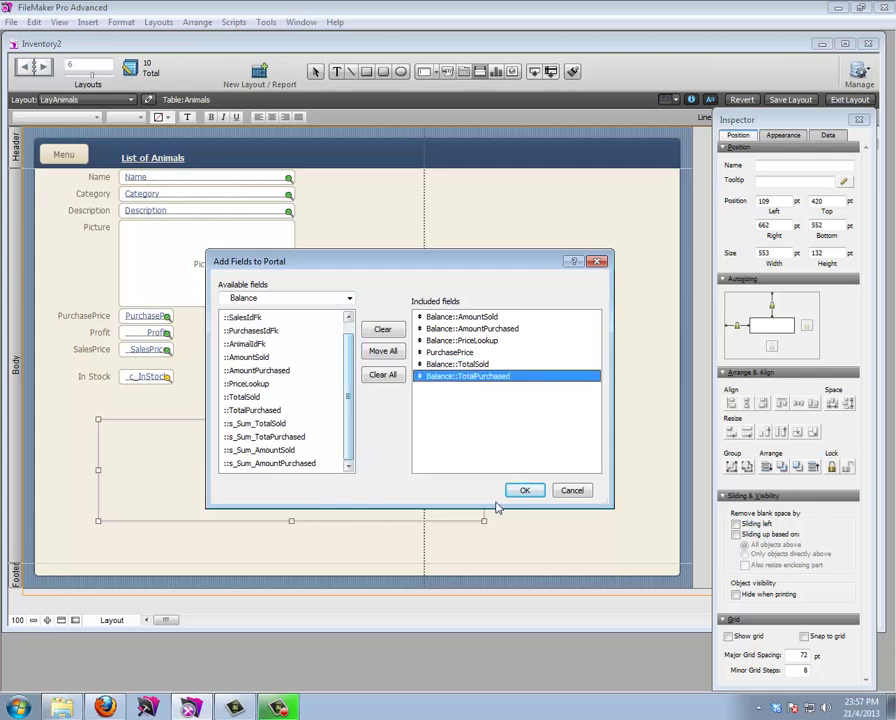
left_click(524, 489)
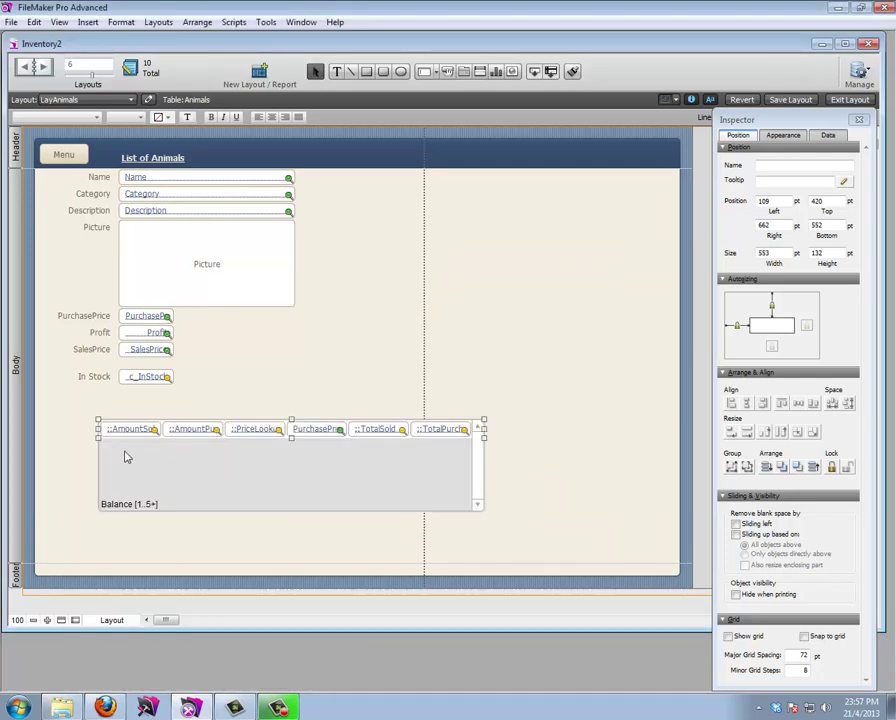
key("ctrl+b")
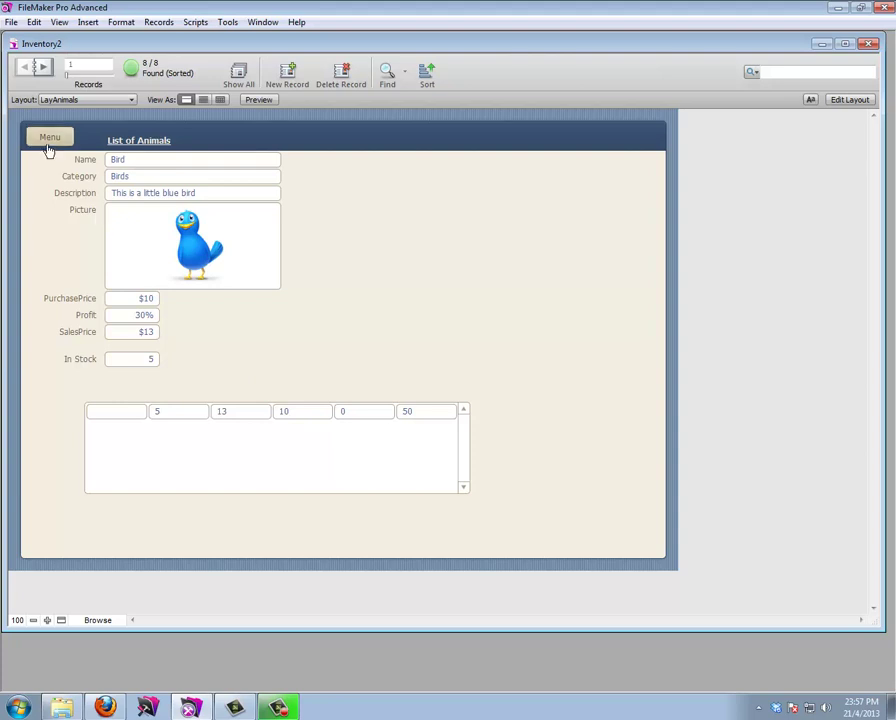
Go to the purchases through the startup menu and create a new purchase record
left_click(48, 139)
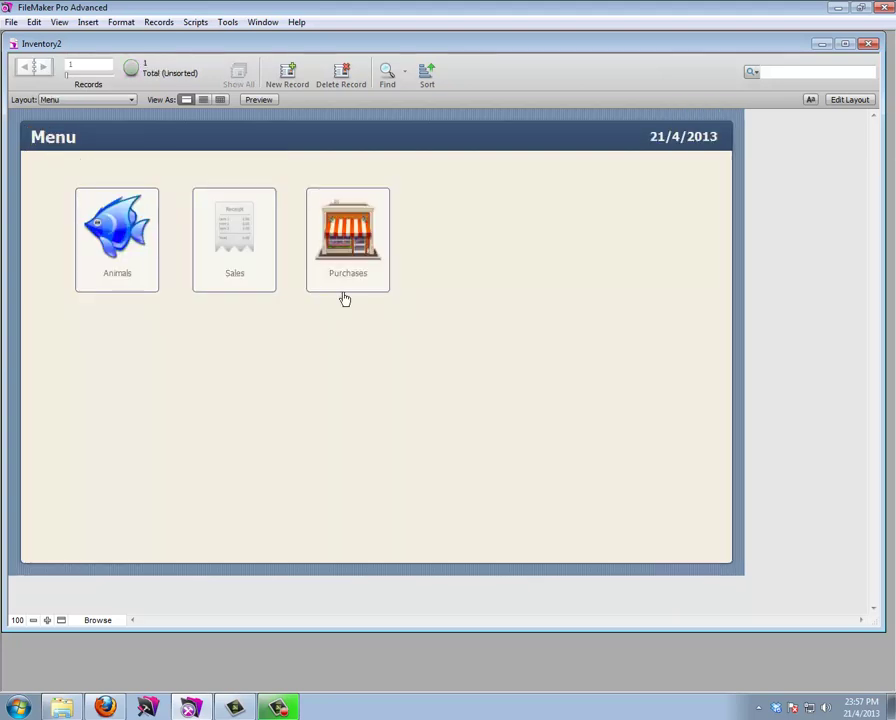
left_click(344, 298)
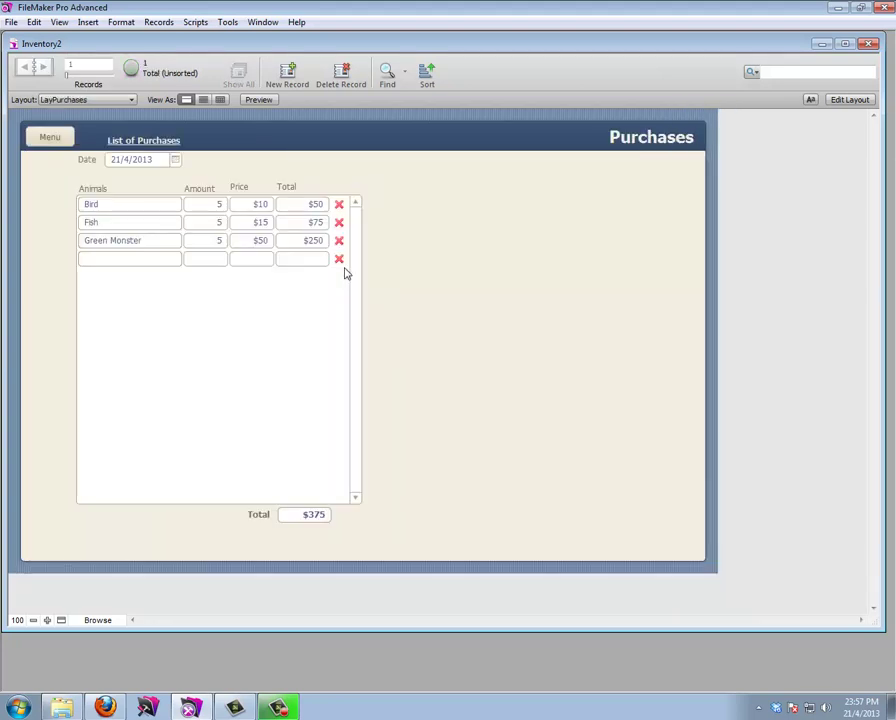
left_click(287, 76)
Add purchase lines for Fish, Green Monster, Bird, Purple Monster and Shark to the new purchase
left_click(111, 206)
left_click(116, 235)
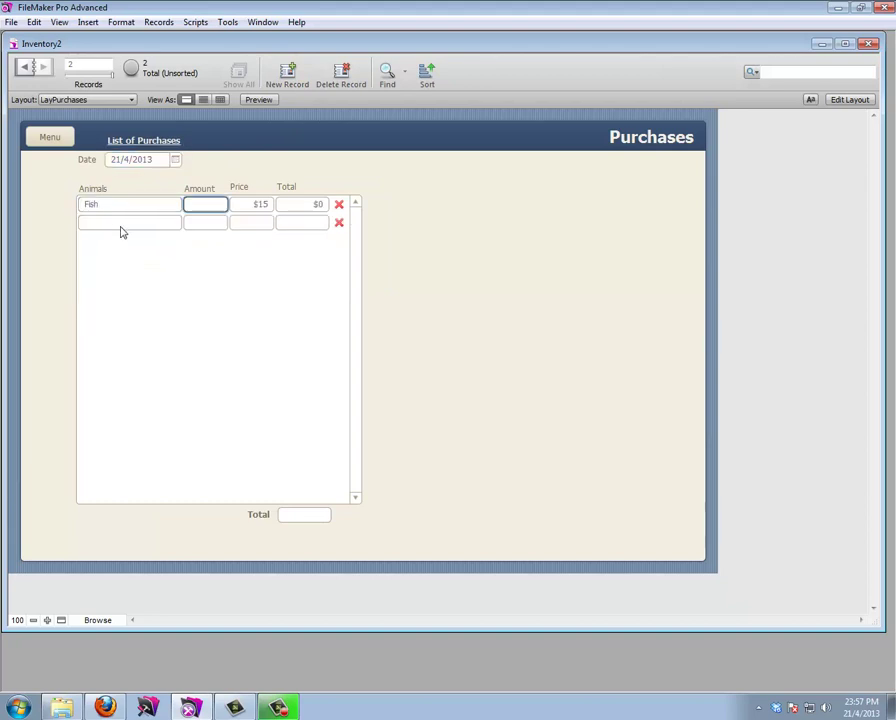
left_click(119, 225)
left_click(111, 265)
left_click(110, 242)
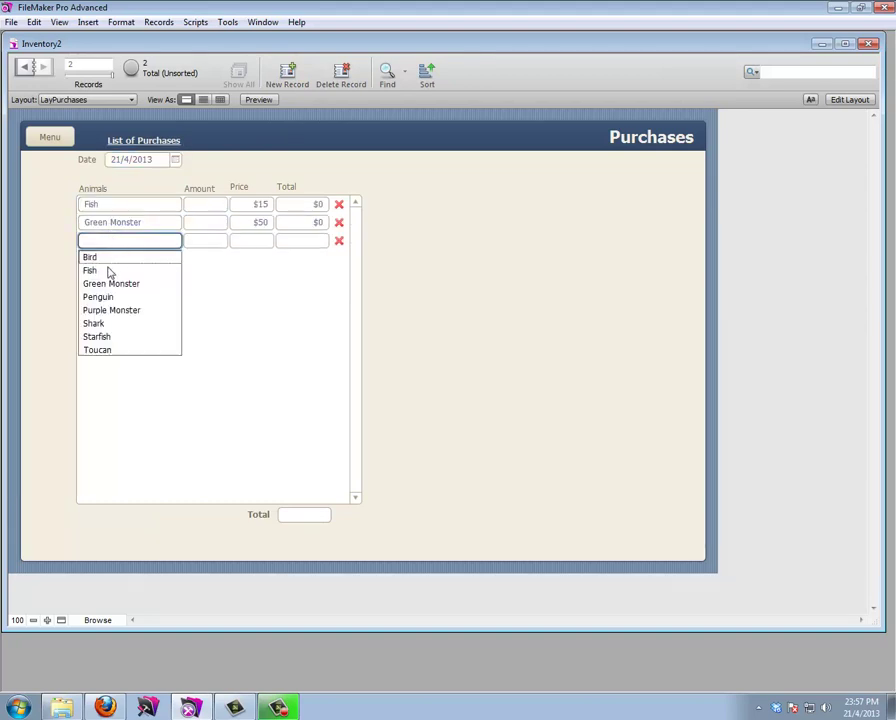
left_click(110, 257)
left_click(111, 260)
left_click(112, 327)
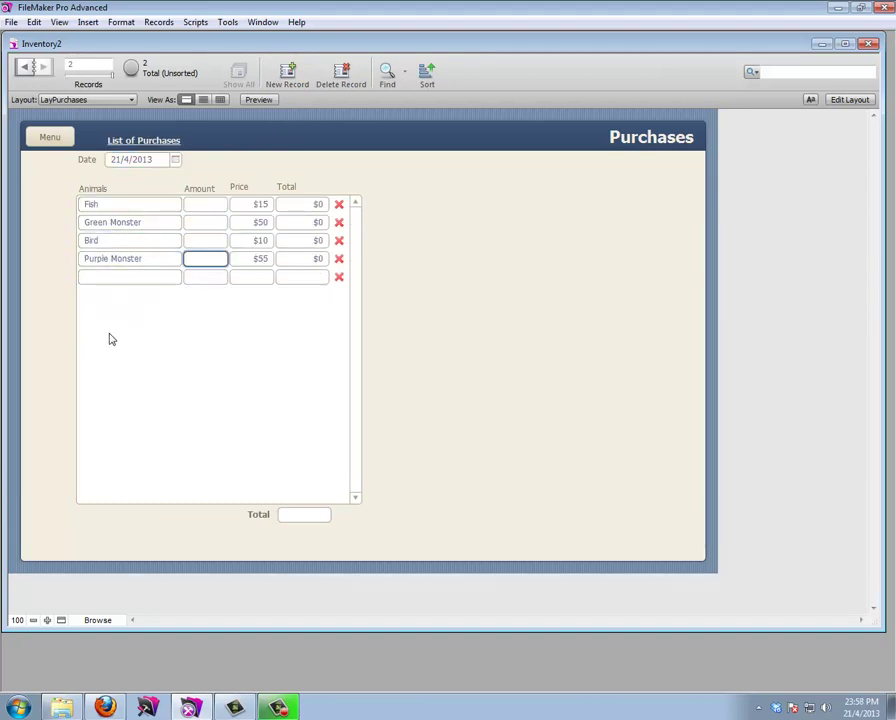
left_click(110, 278)
left_click(111, 360)
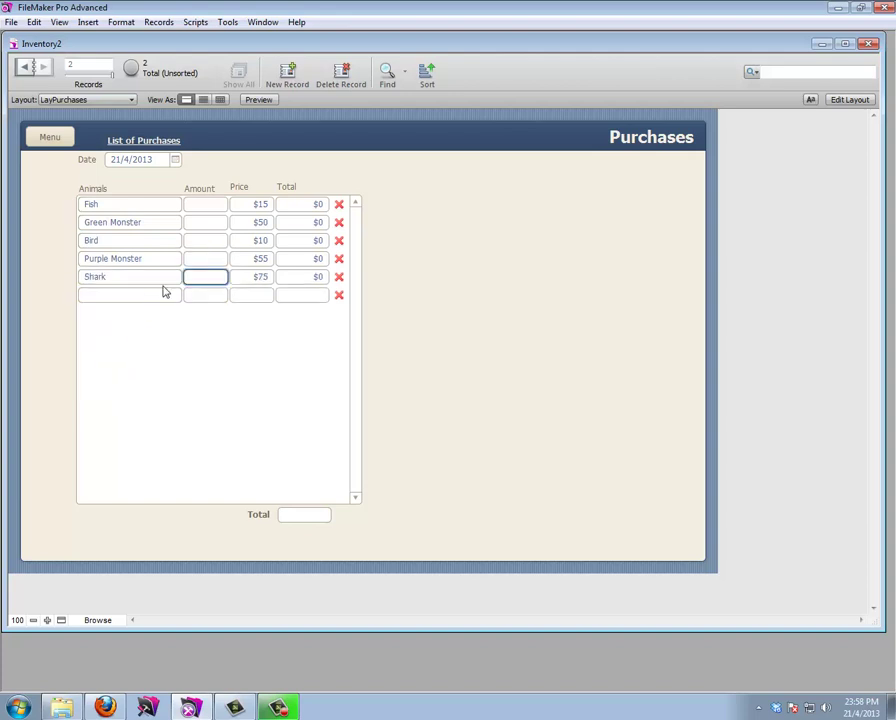
Enter purchase amounts of 1 for Fish and Green Monster, and 2 for Bird, Purple Monster and Shark
left_click(204, 205)
type("1")
left_click(195, 227)
type("1")
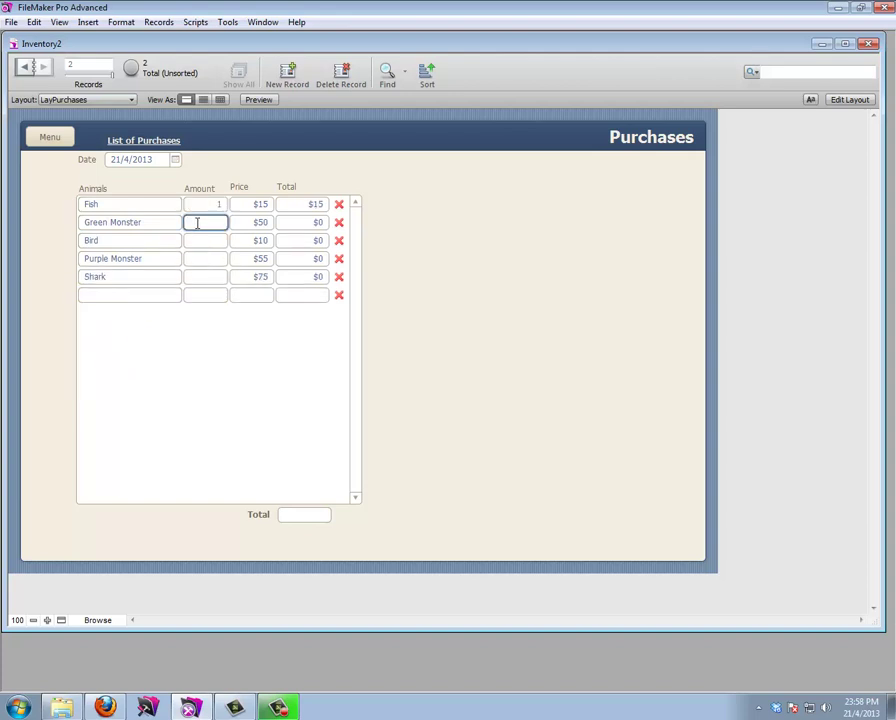
left_click(206, 242)
type("2")
left_click(210, 262)
type("2")
left_click(213, 280)
type("2")
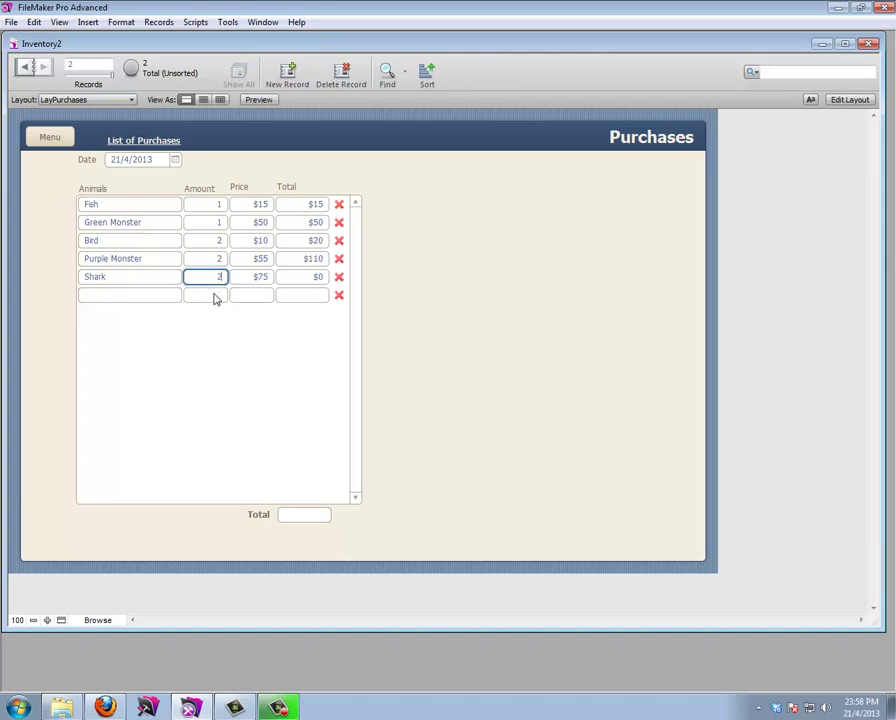
left_click(214, 296)
Return to the Bird record to check its stock, and open the LayAnimals layout for editing with the In Stock label selected
left_click(47, 140)
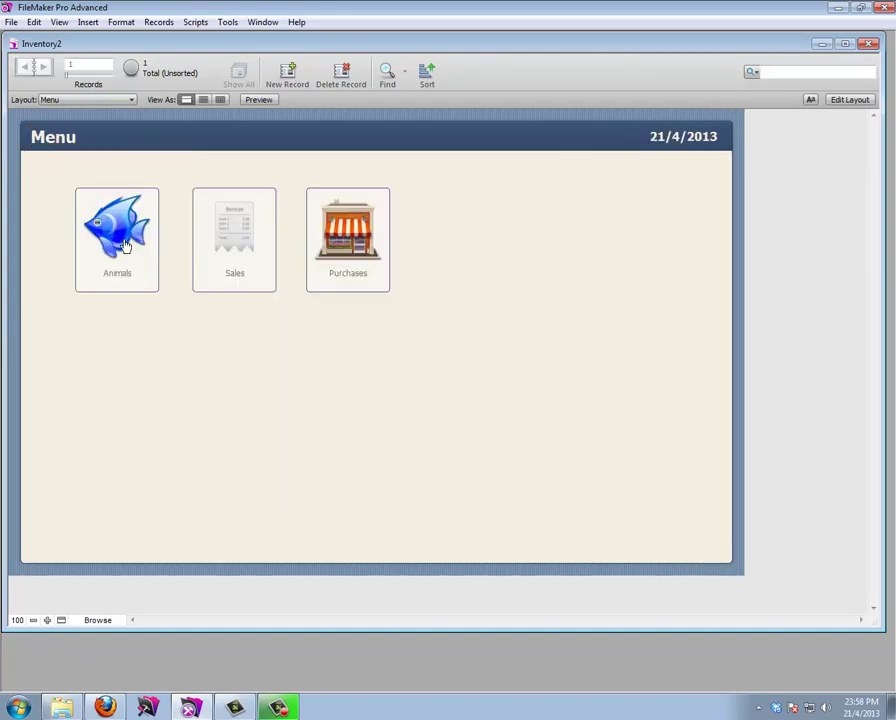
left_click(150, 254)
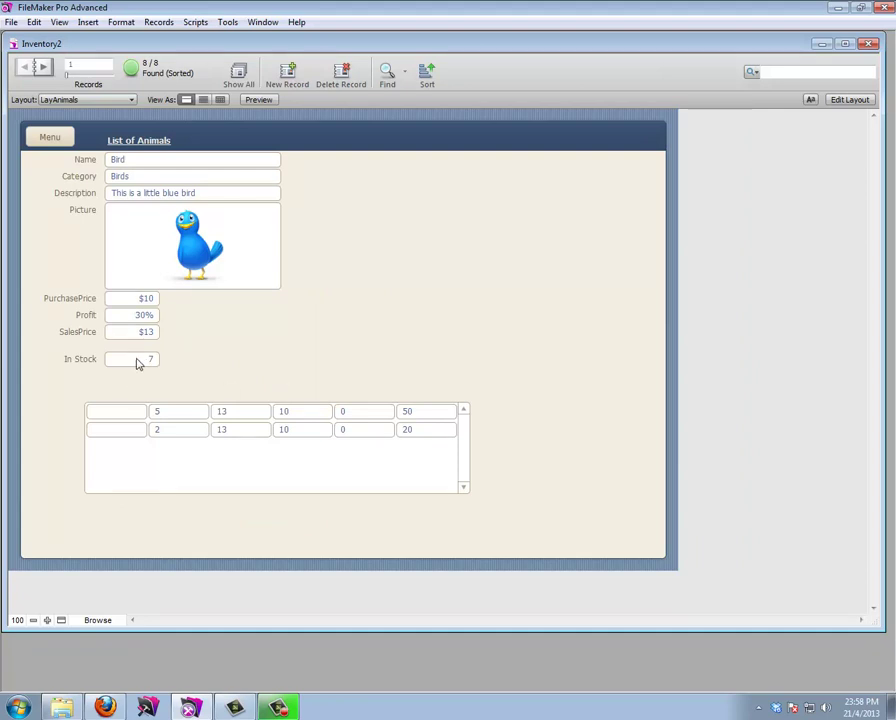
left_click(849, 99)
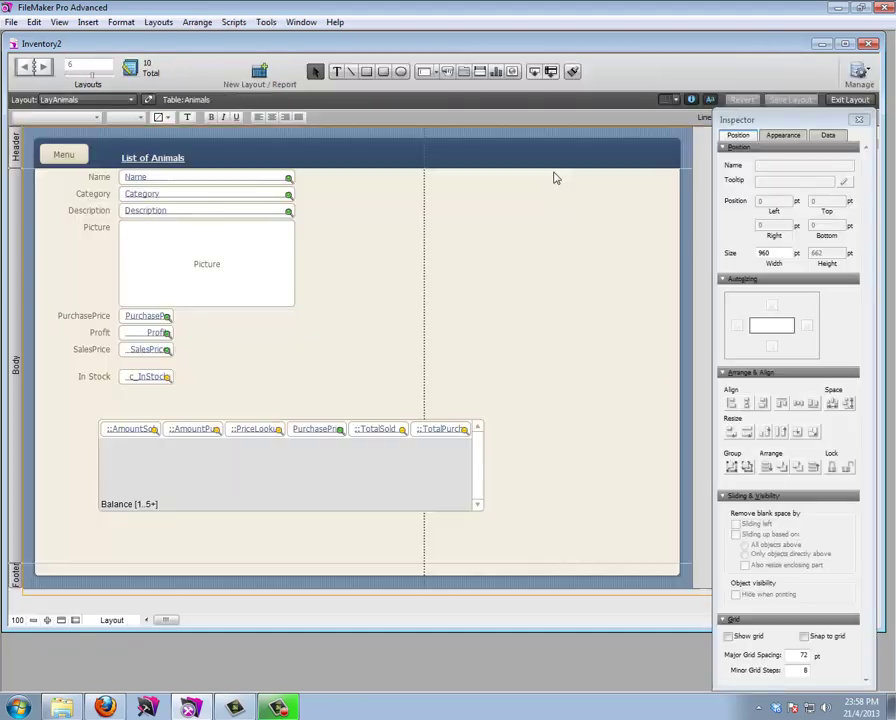
left_click(98, 380)
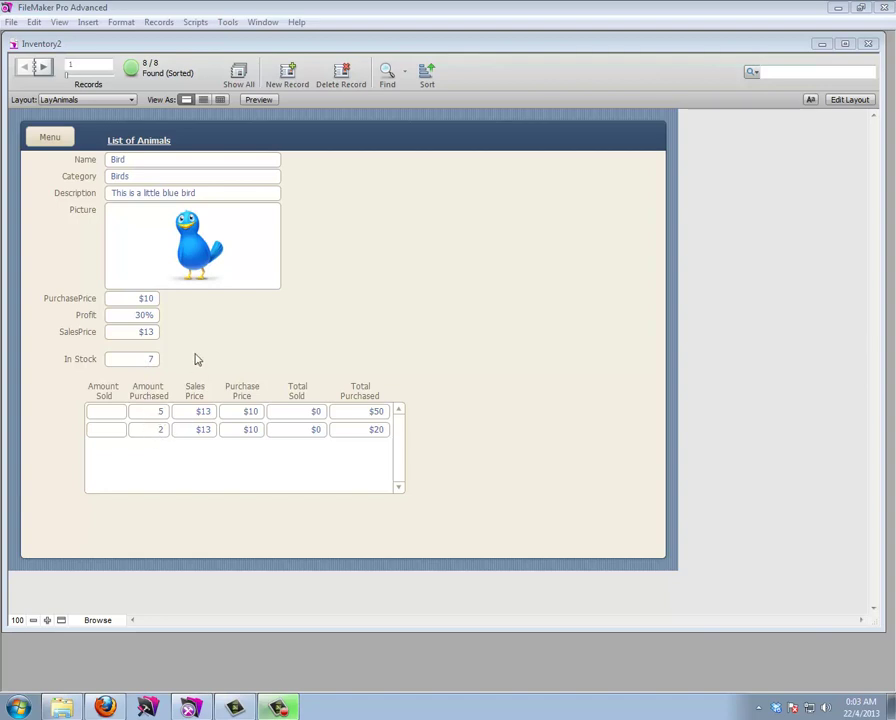
Browse to the Toucan and Fish records and compare their In Stock values with the portal's sold and purchased amounts
left_click(44, 66)
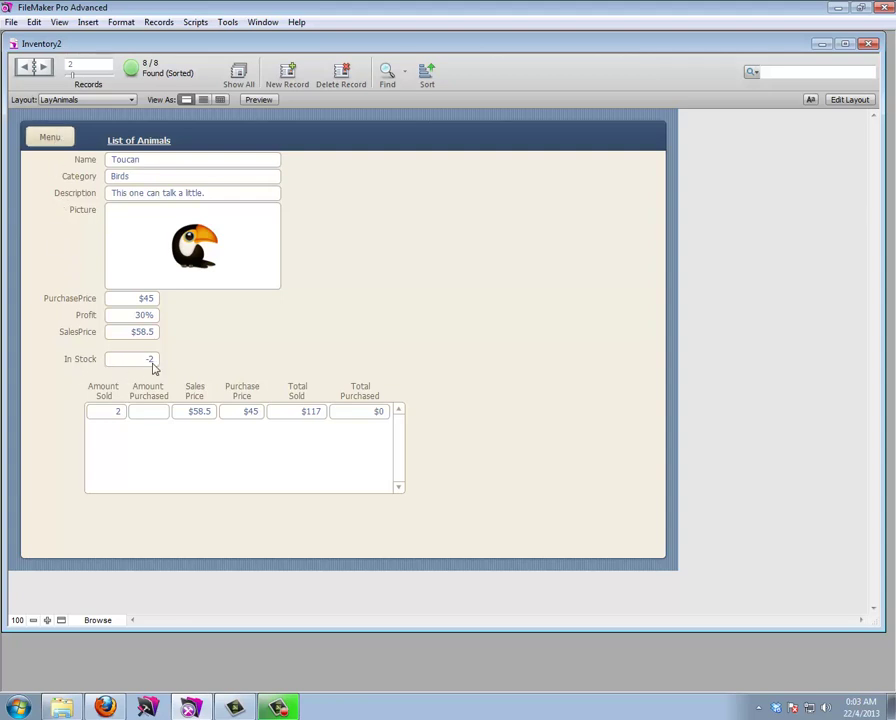
key("ctrl+Down")
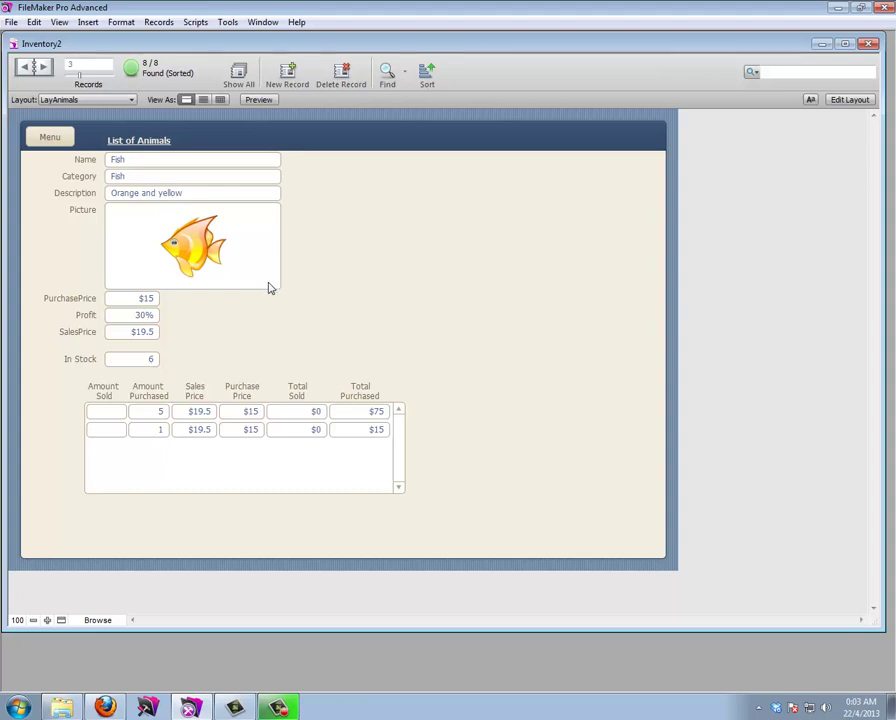
Add a Number field named ReorderAmount to the Animals table and save the database definition
left_click(11, 21)
mouse_move(118, 146)
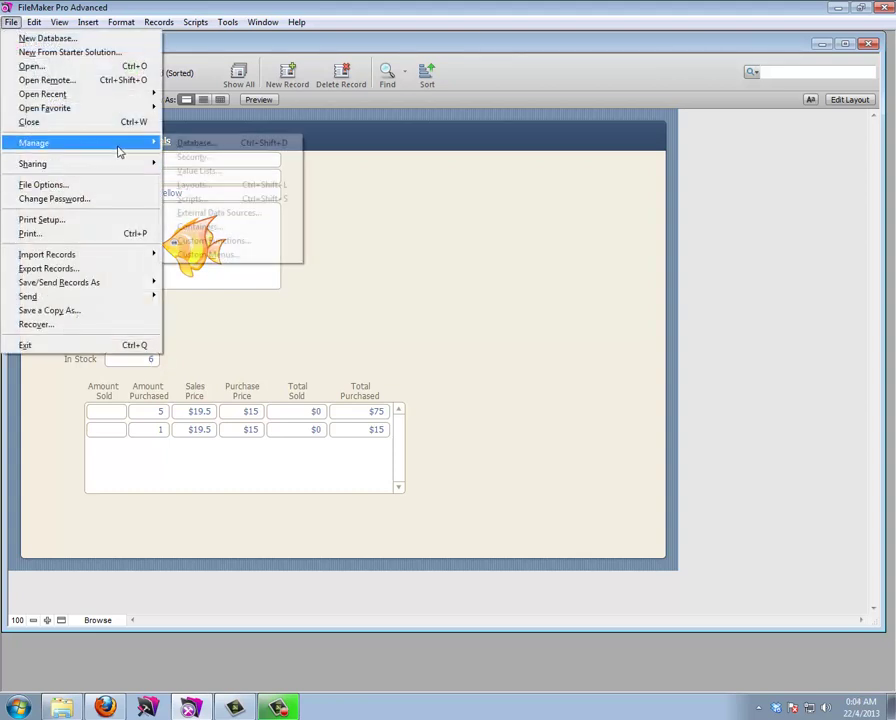
left_click(196, 142)
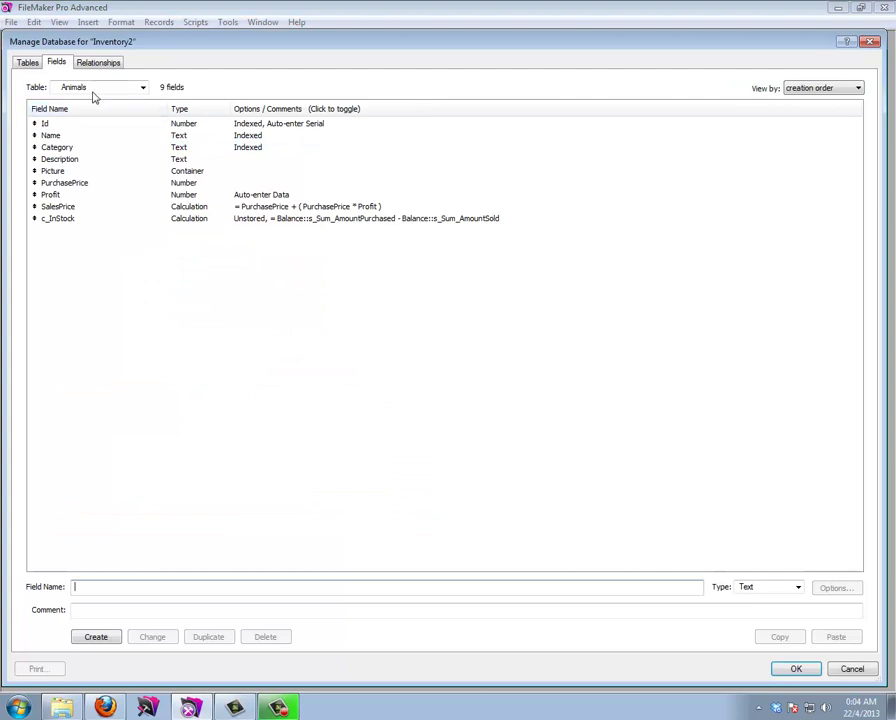
type("R")
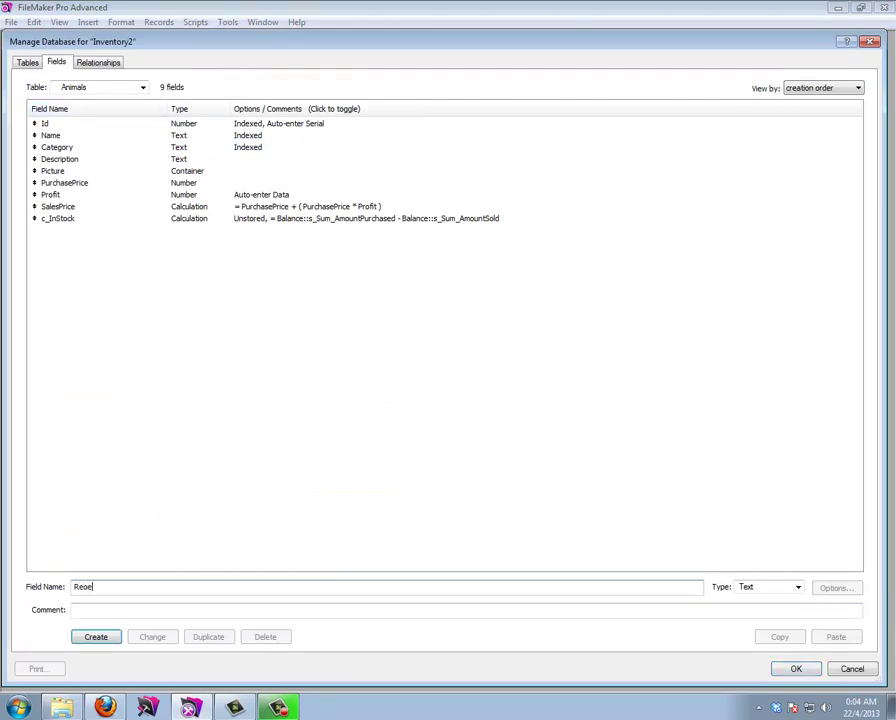
type("eo")
key("BackSpace")
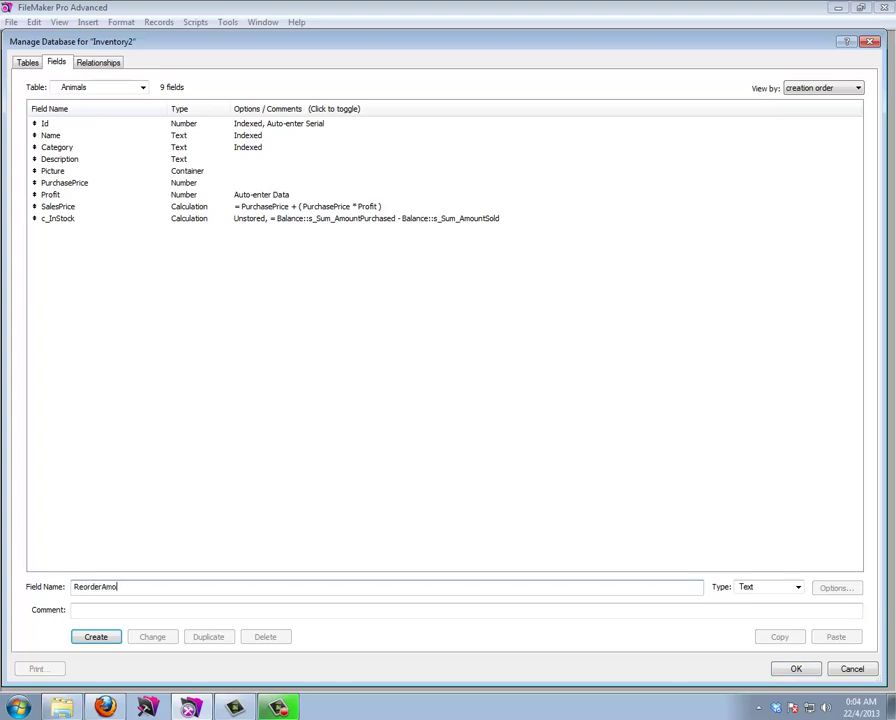
key("Tab")
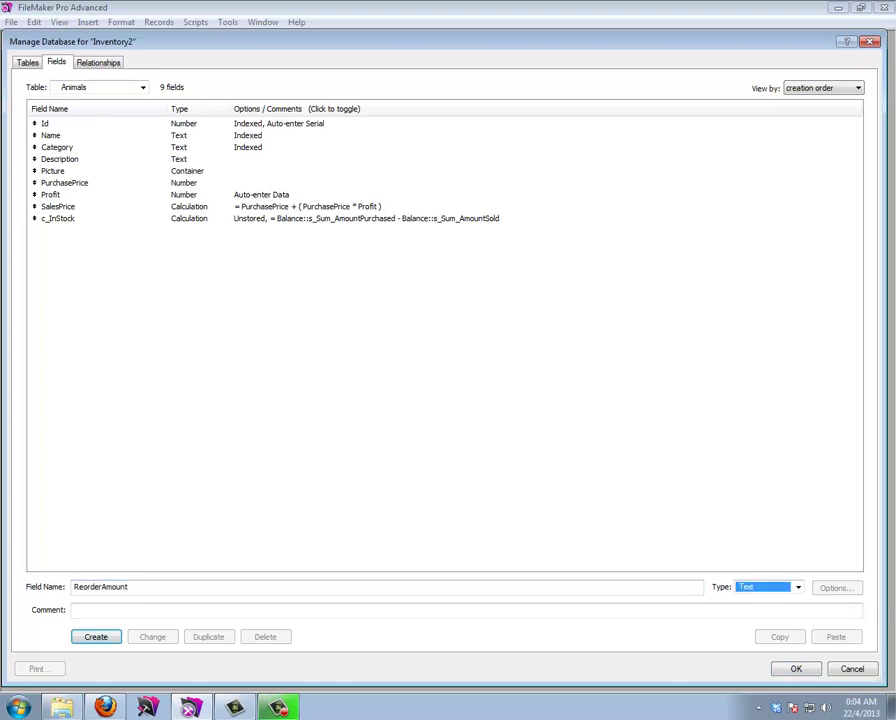
key("Return")
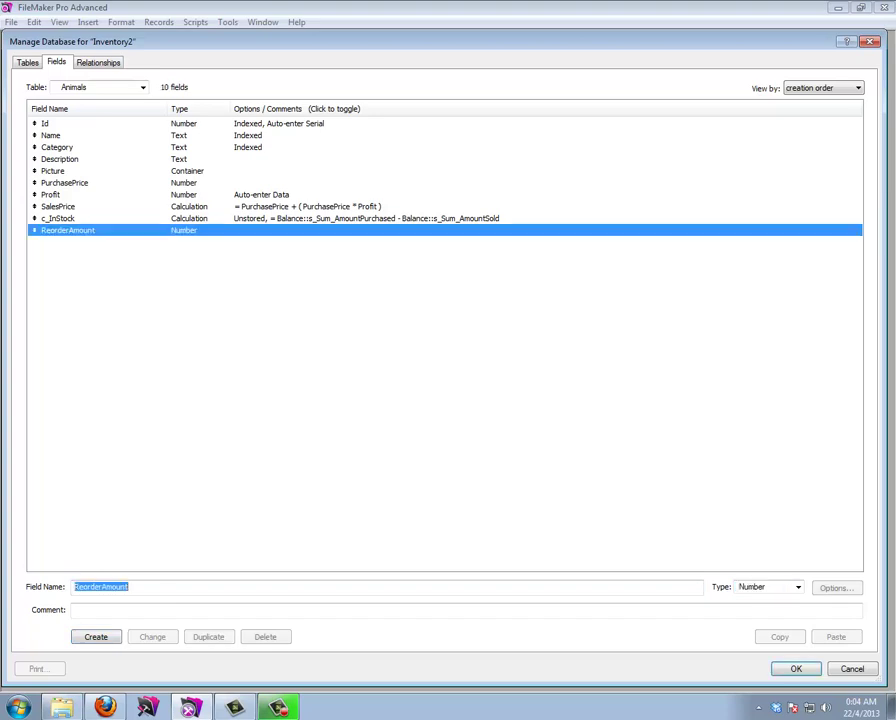
left_click(798, 669)
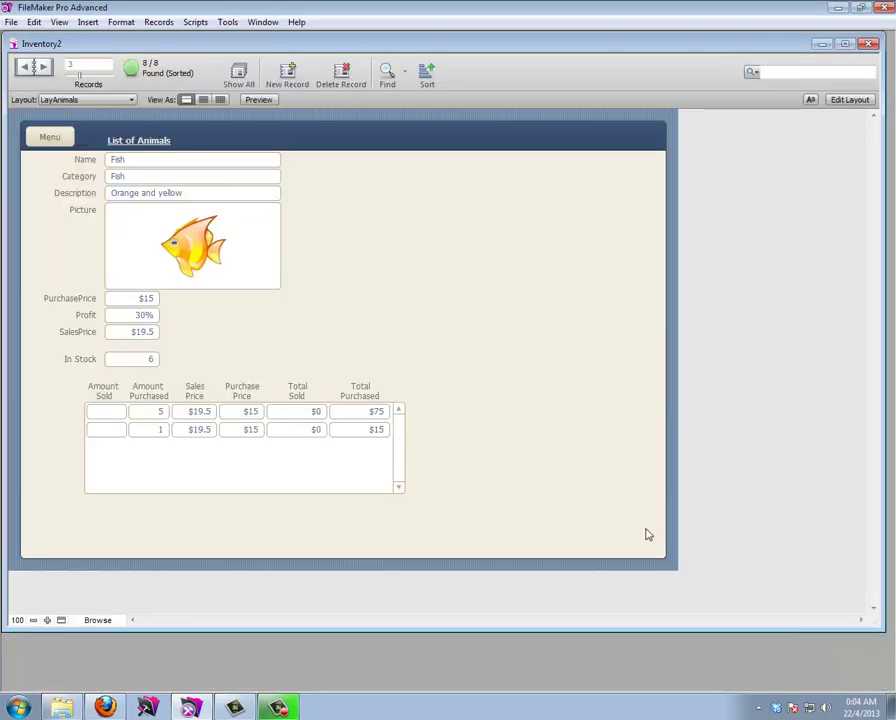
Duplicate the In Stock label and field beside the originals on the LayAnimals layout and assign the copied field to ReorderAmount
left_click(846, 102)
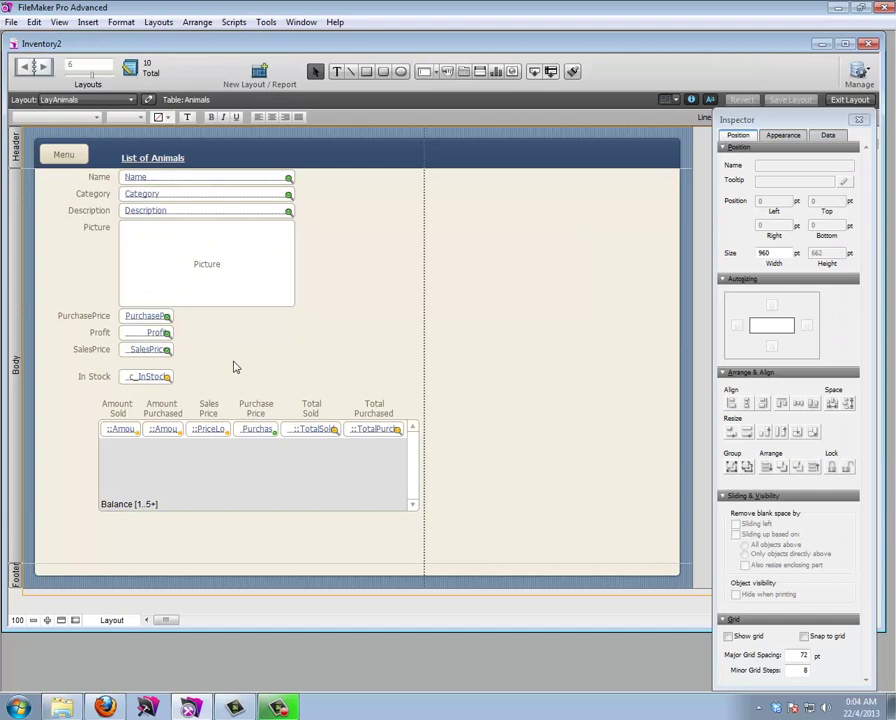
left_click(95, 377)
left_click(135, 381, "shift")
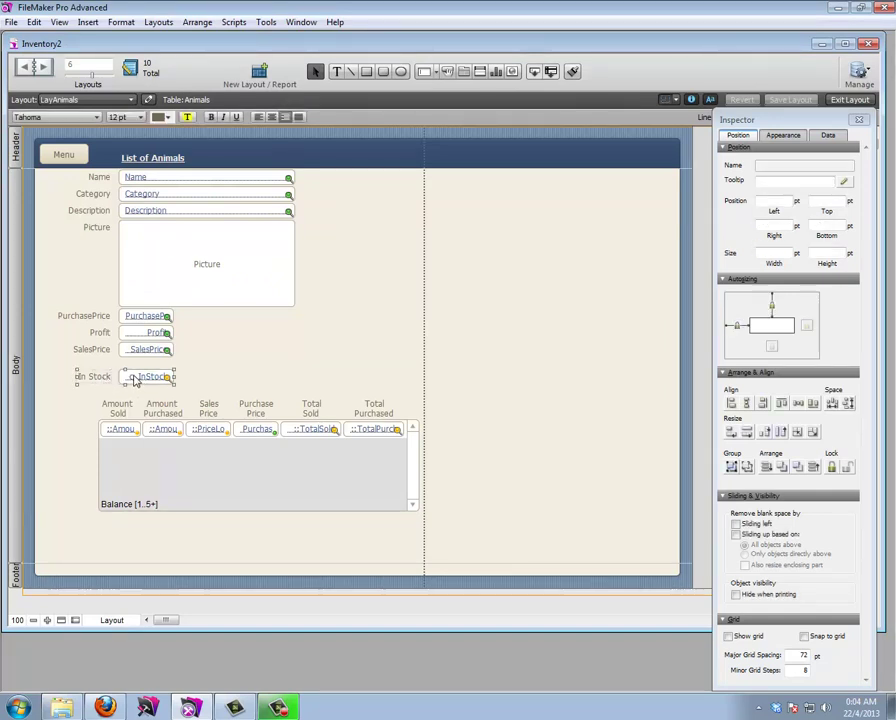
left_click_drag(135, 381, 270, 376)
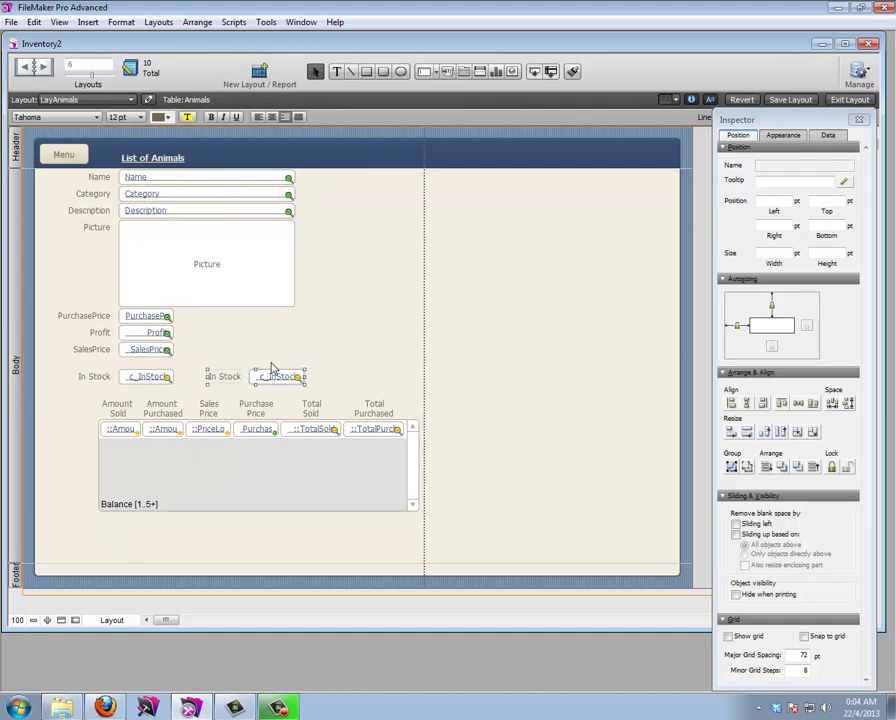
double_click(275, 378)
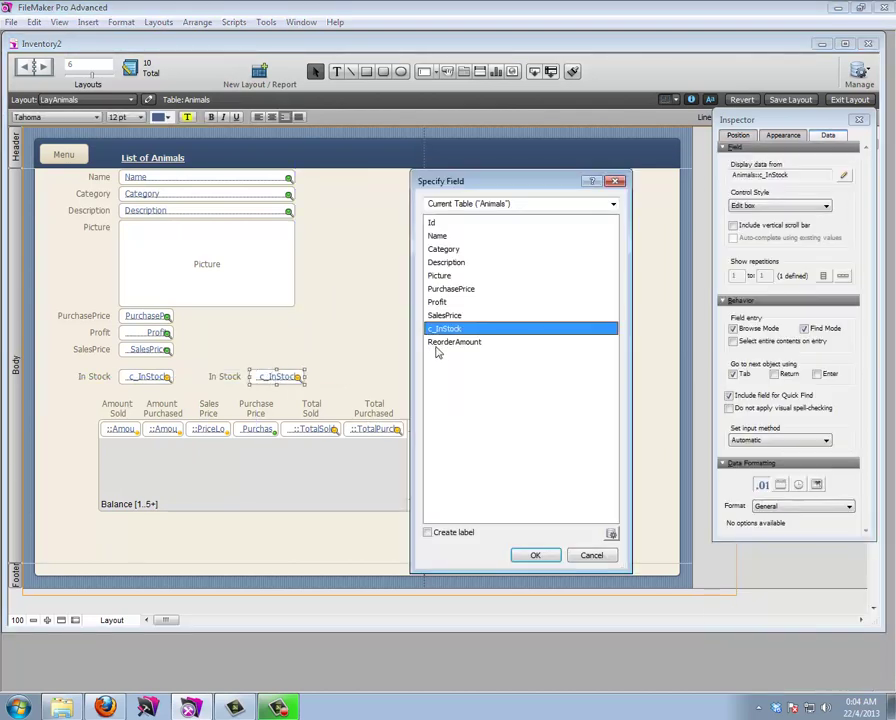
double_click(437, 344)
Change the copied In Stock label's text to "Re-order Amount"
double_click(226, 377)
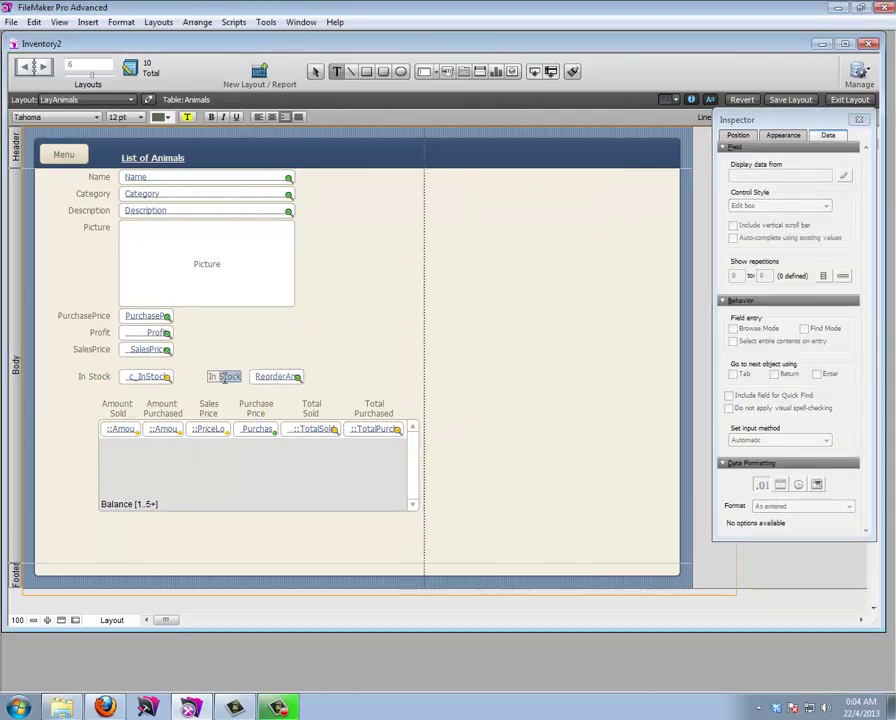
triple_click(225, 377)
type("Re-order Am")
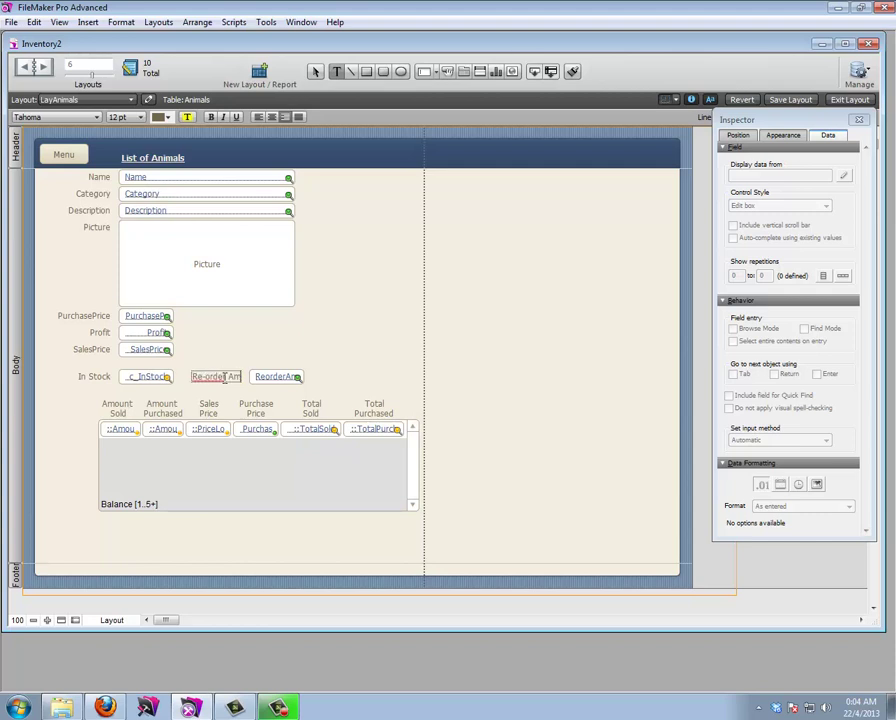
type("ount")
key("Escape")
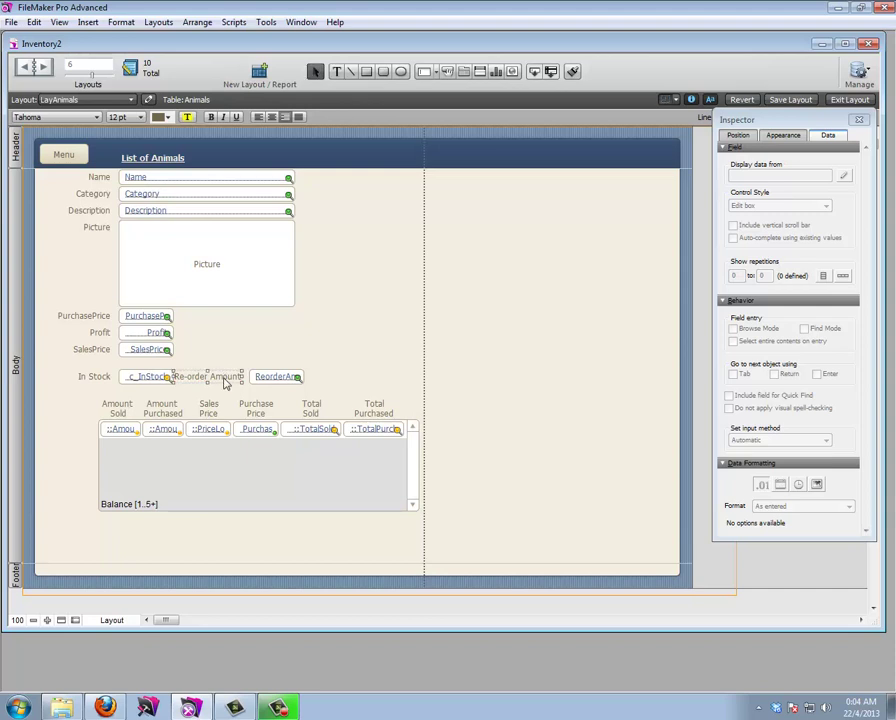
Nudge the Re-order Amount label and field together to the right, clear of the In Stock field, and return to Browse mode
left_click(276, 378, "shift")
key("Right")
key("Right")
key("Right")
key("Right")
key("Right")
key("Right")
key("Right")
key("Right")
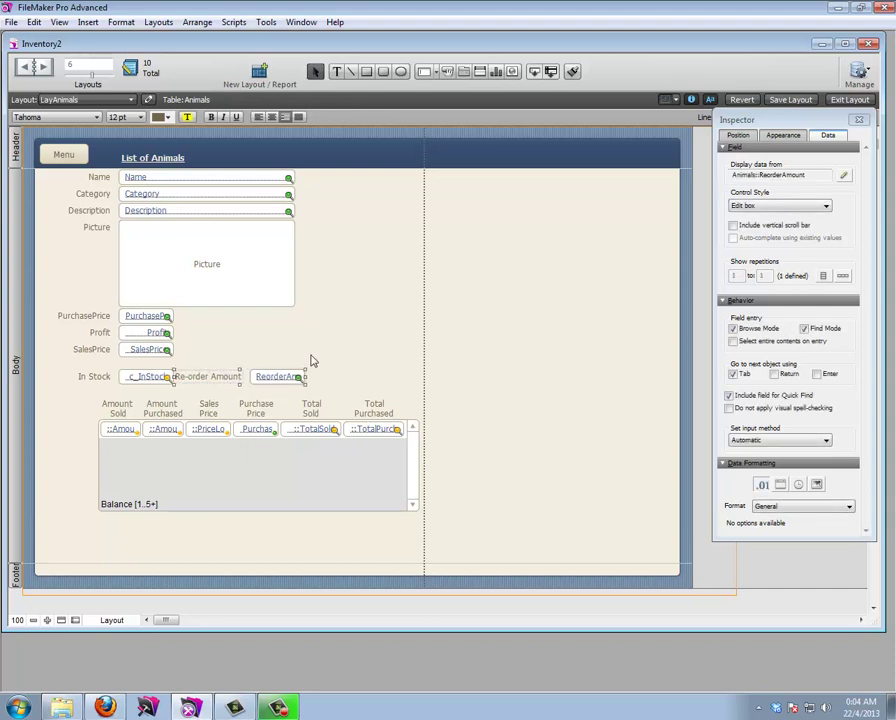
key("ctrl+b")
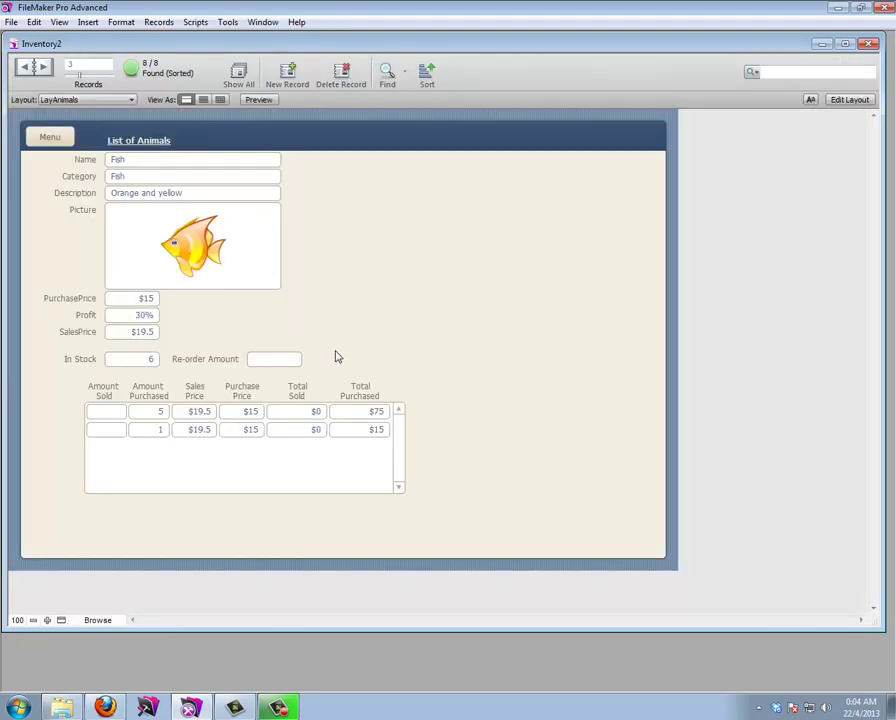
Enter a Re-order Amount of 5 for the Fish record and compare the field on the Starfish and Bird records
left_click(267, 360)
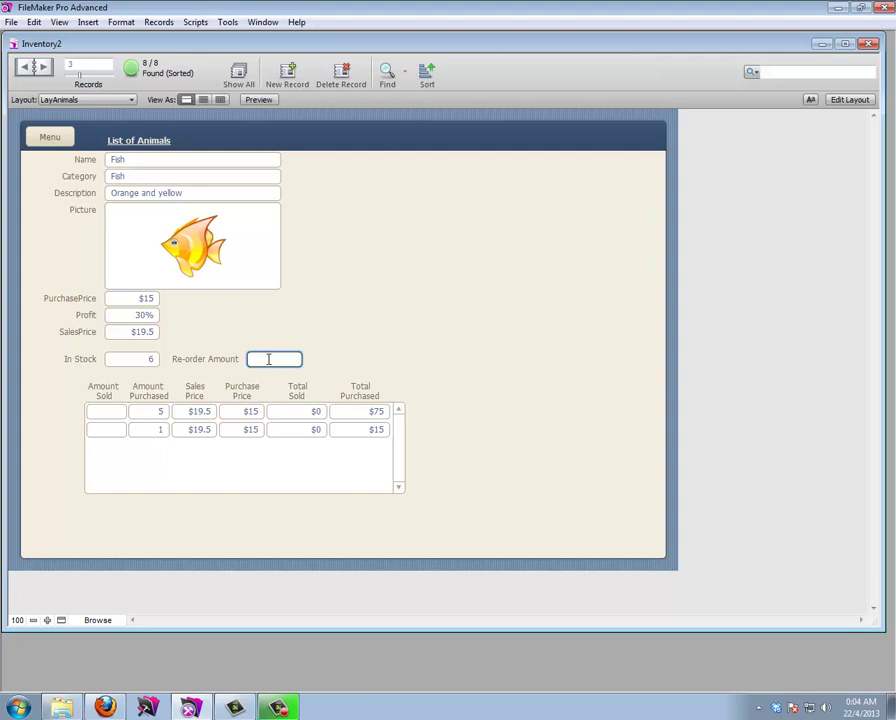
left_click(377, 345)
left_click(46, 68)
left_click(46, 68)
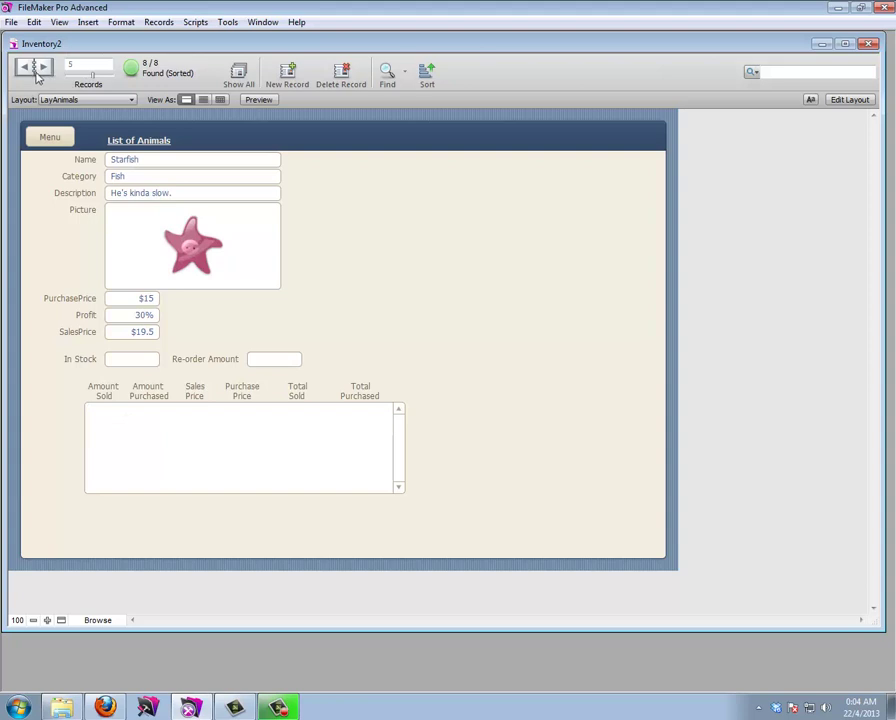
left_click(28, 68)
left_click(28, 68)
left_click(28, 68)
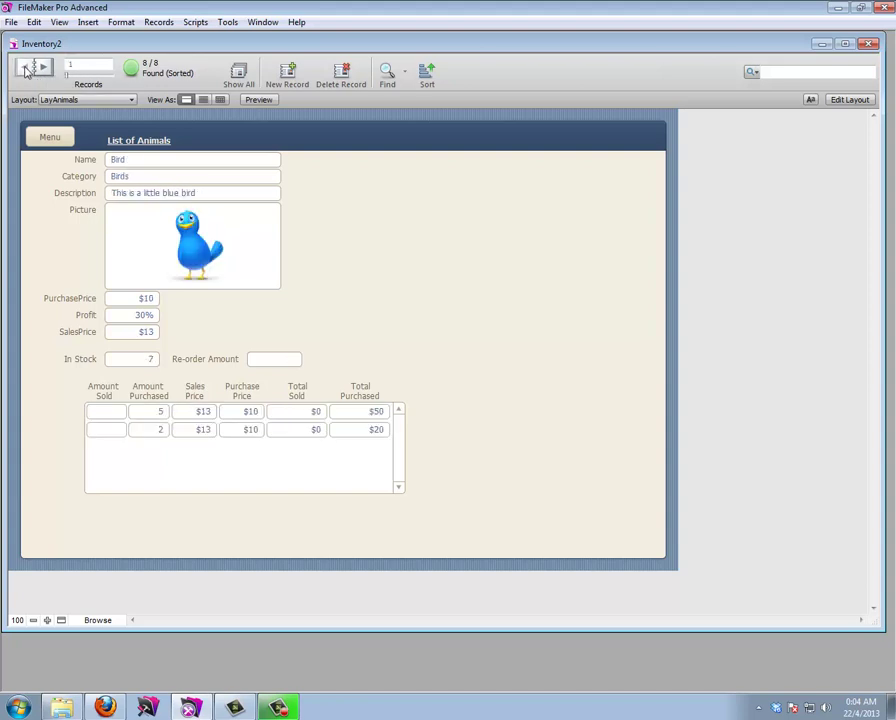
left_click(42, 67)
left_click(42, 67)
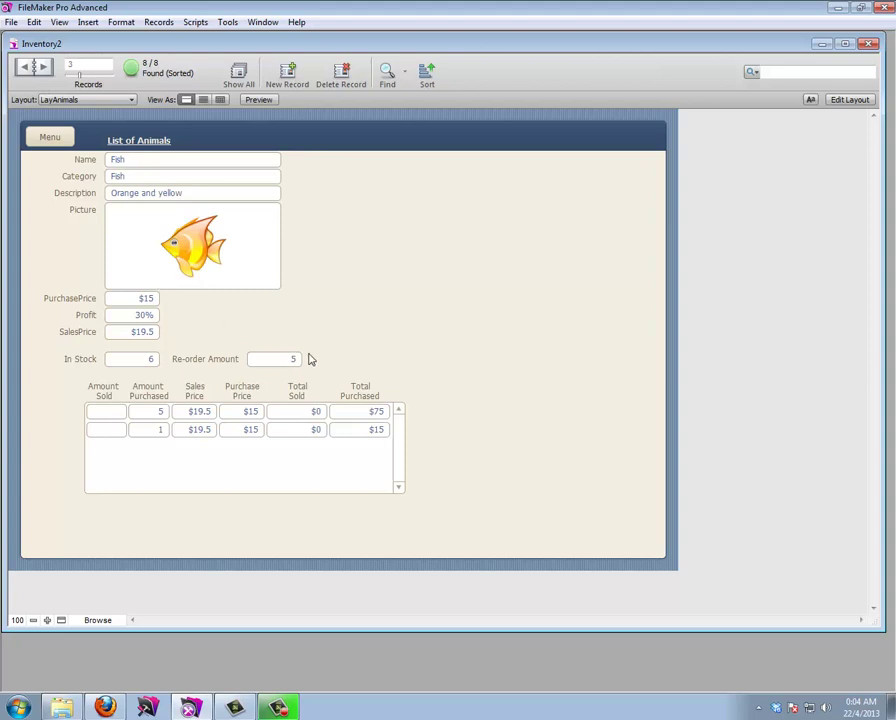
Enable auto-entered data for the ReorderAmount field in the Animals table and save the database definition
left_click(11, 23)
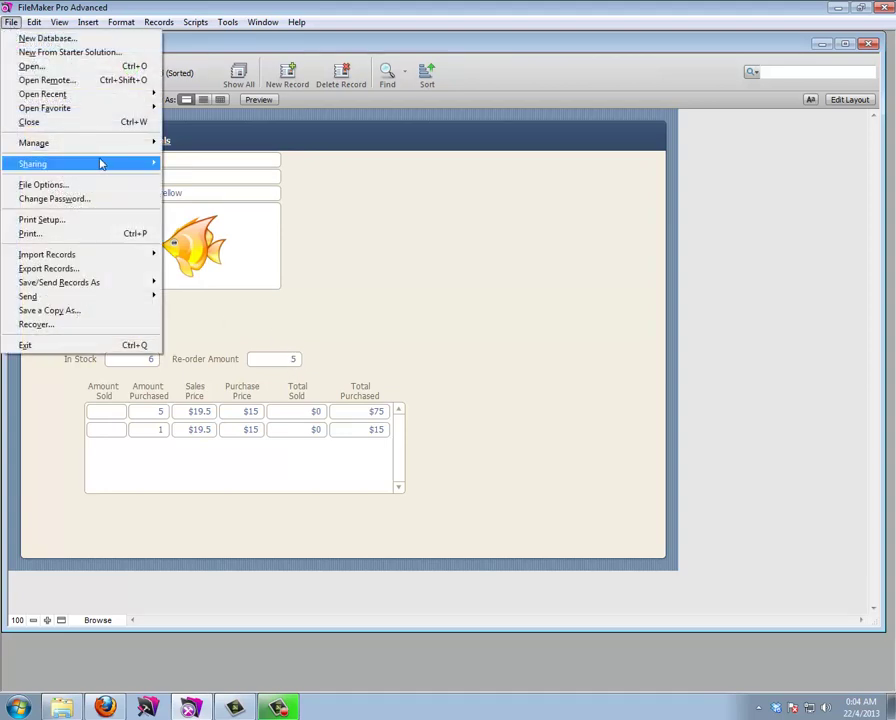
mouse_move(128, 142)
left_click(200, 142)
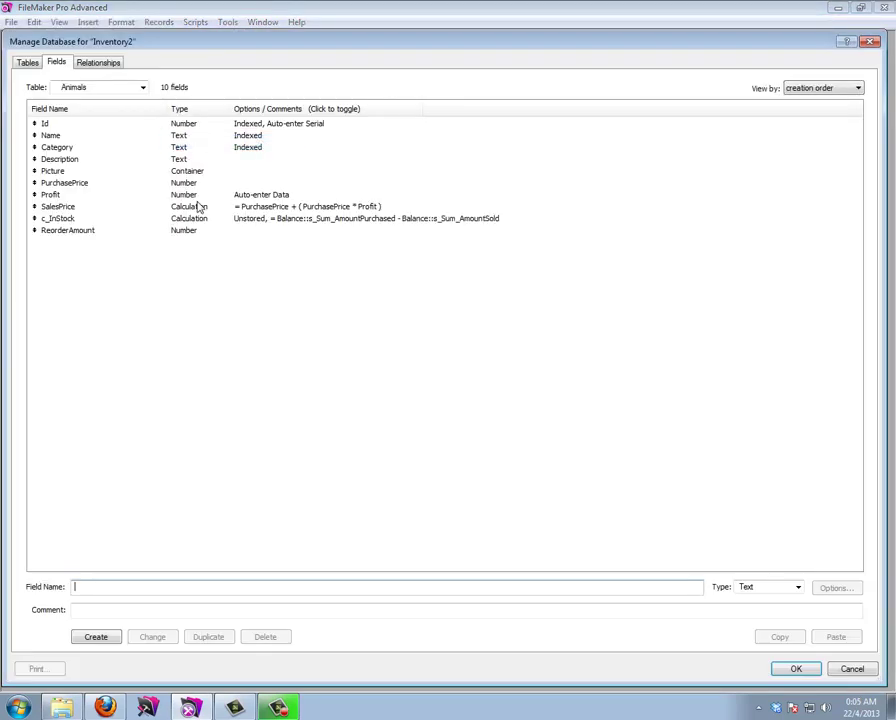
double_click(50, 231)
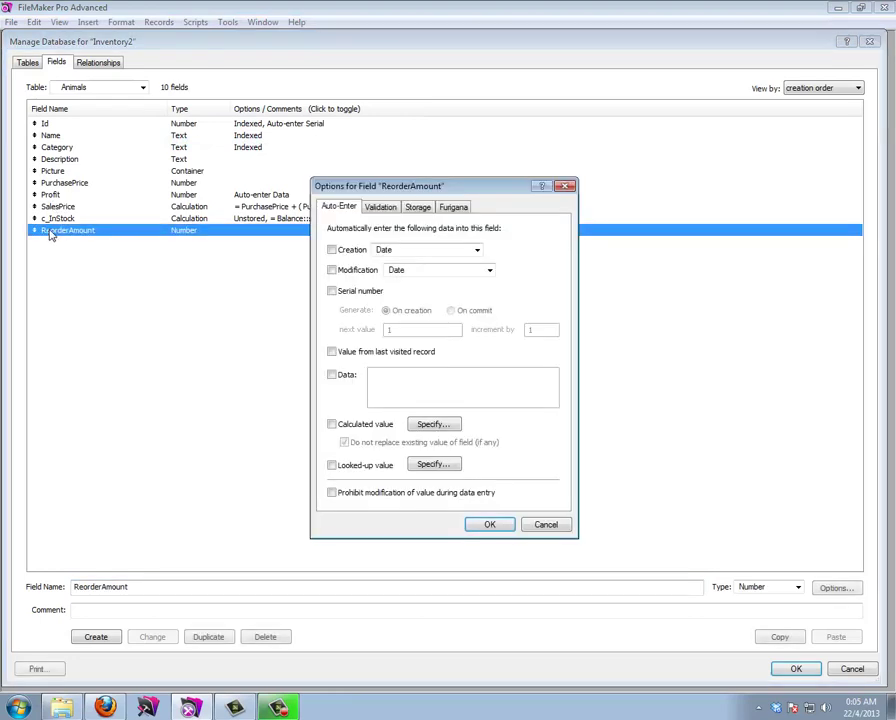
left_click(339, 384)
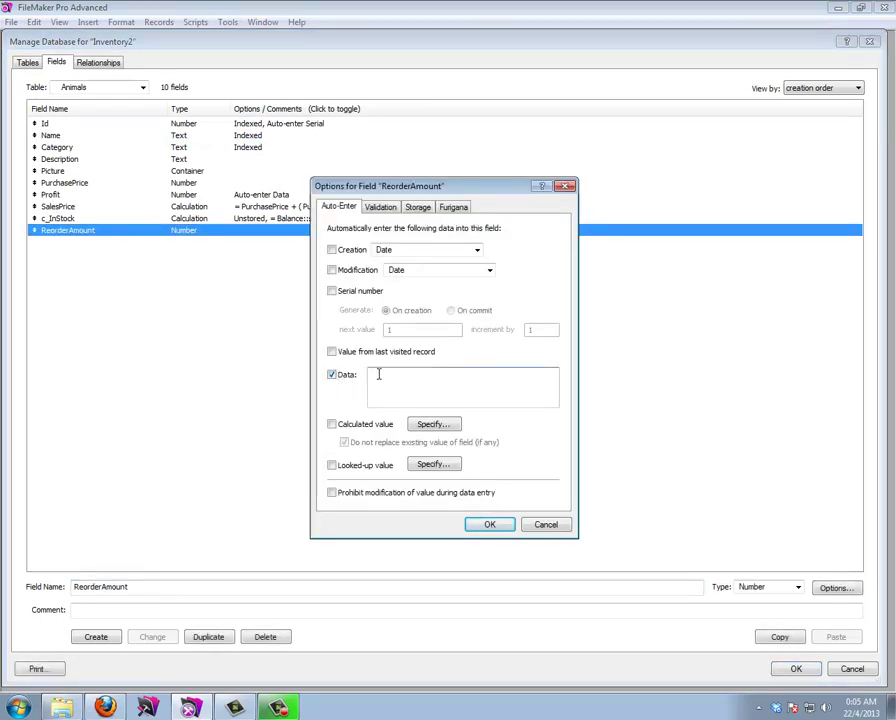
key("Return")
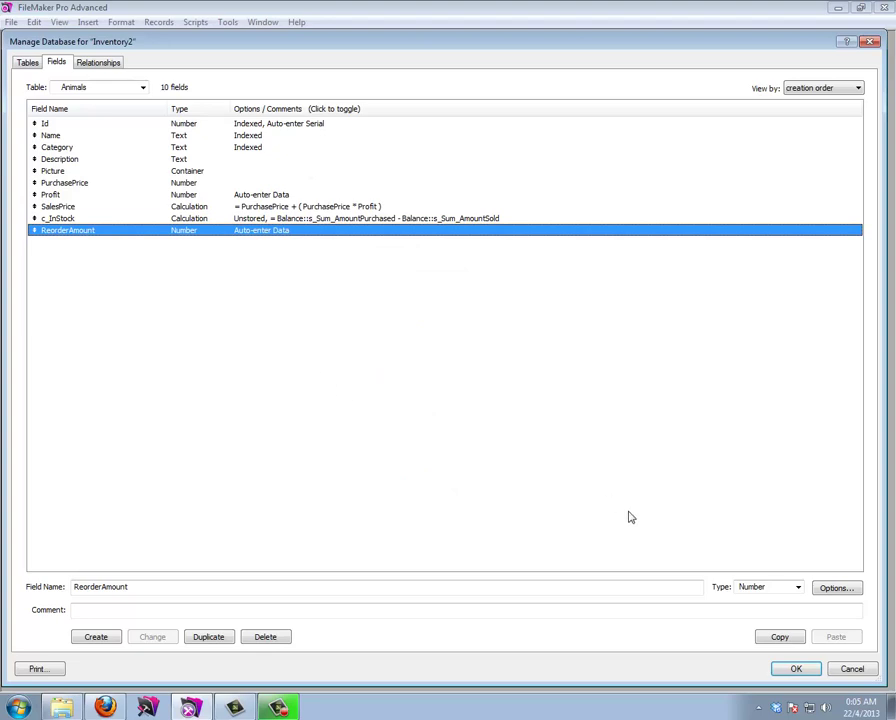
left_click(795, 670)
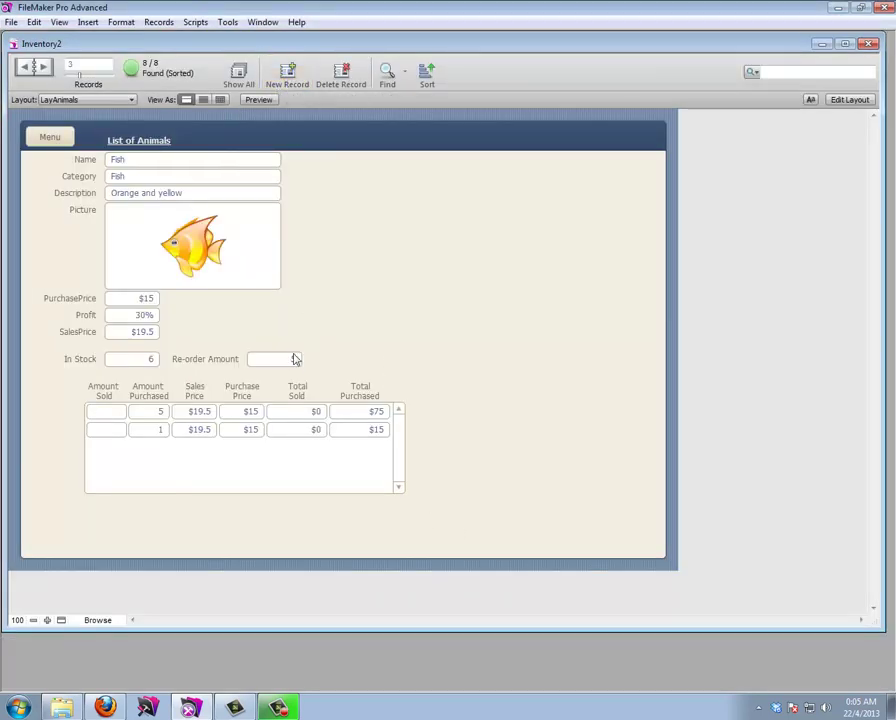
Browse the existing records up to Green Monster and check their Re-order Amount field
left_click(44, 67)
left_click(44, 67)
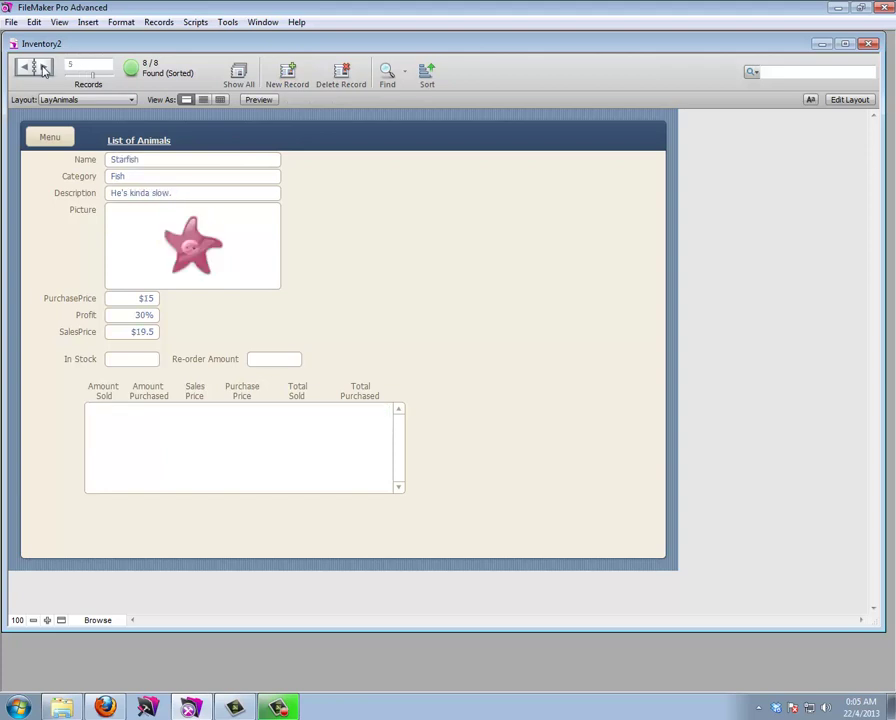
left_click(44, 67)
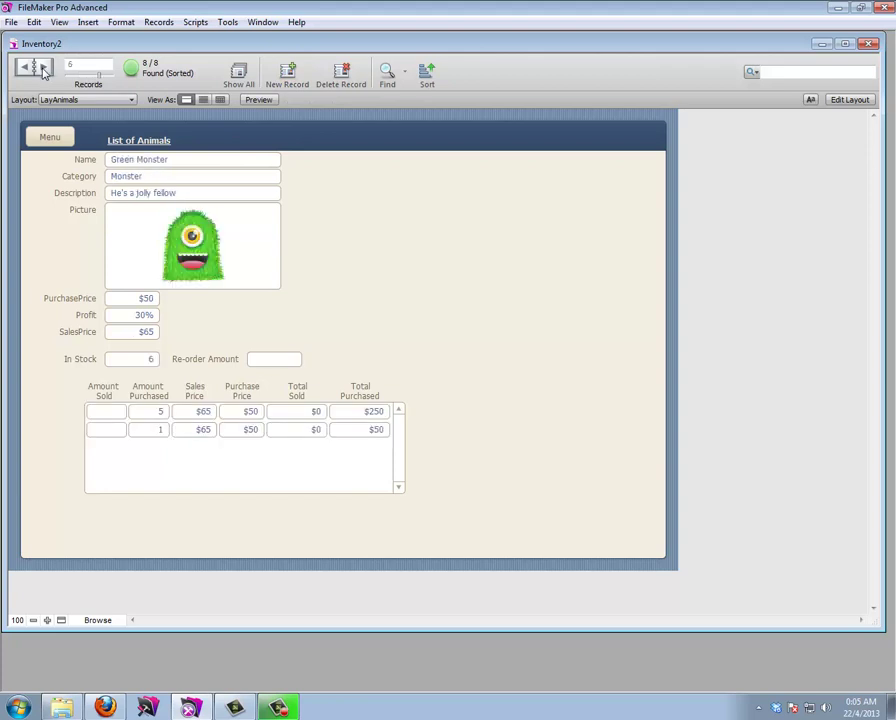
left_click(284, 361)
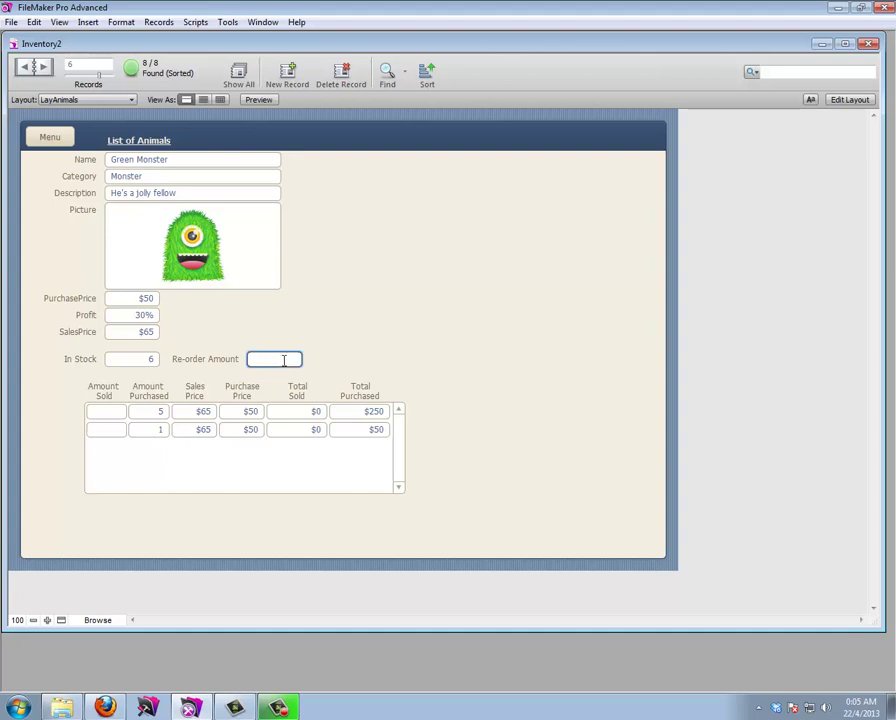
Switch to the Animals table layout and add the ReorderAmount field as a column
left_click(50, 137)
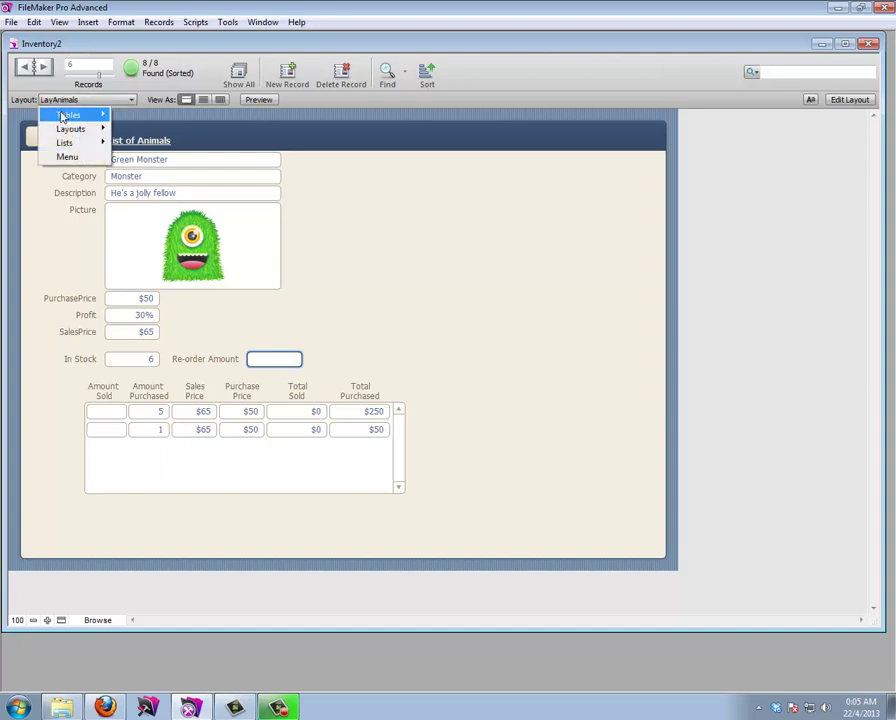
mouse_move(96, 122)
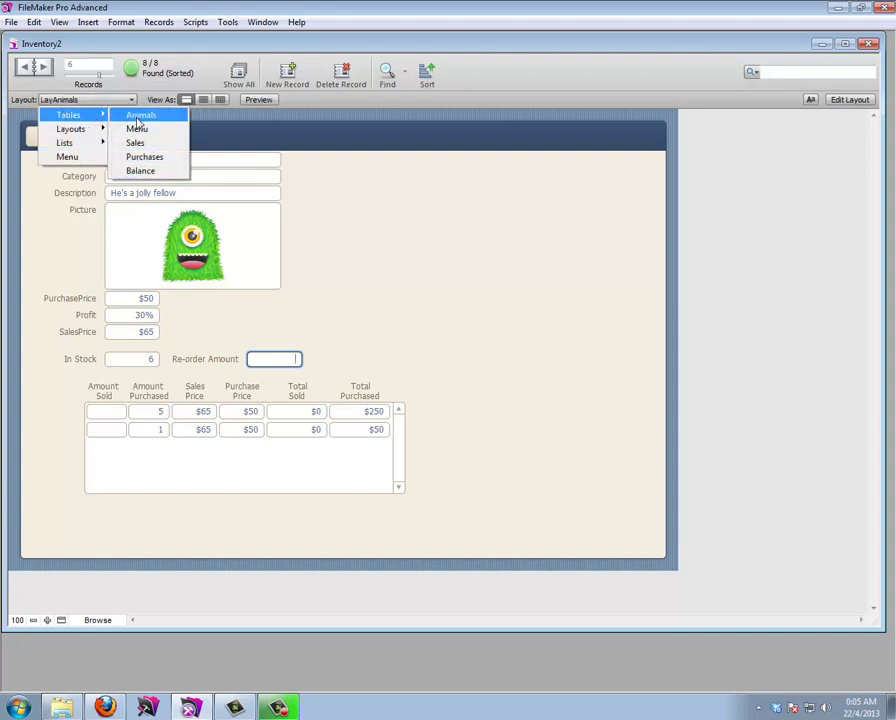
left_click(139, 117)
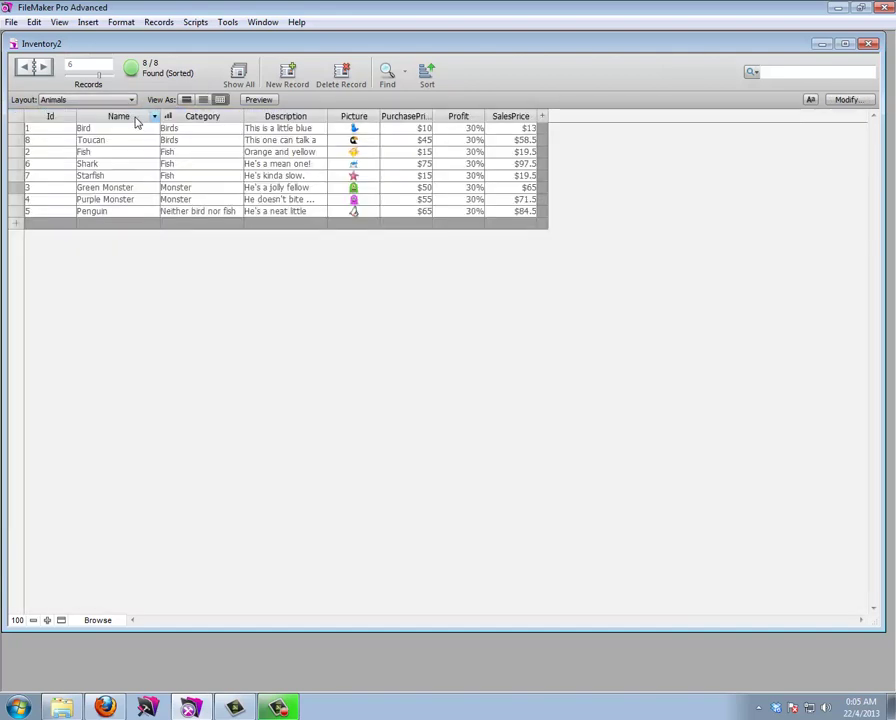
left_click(846, 100)
left_click(308, 447)
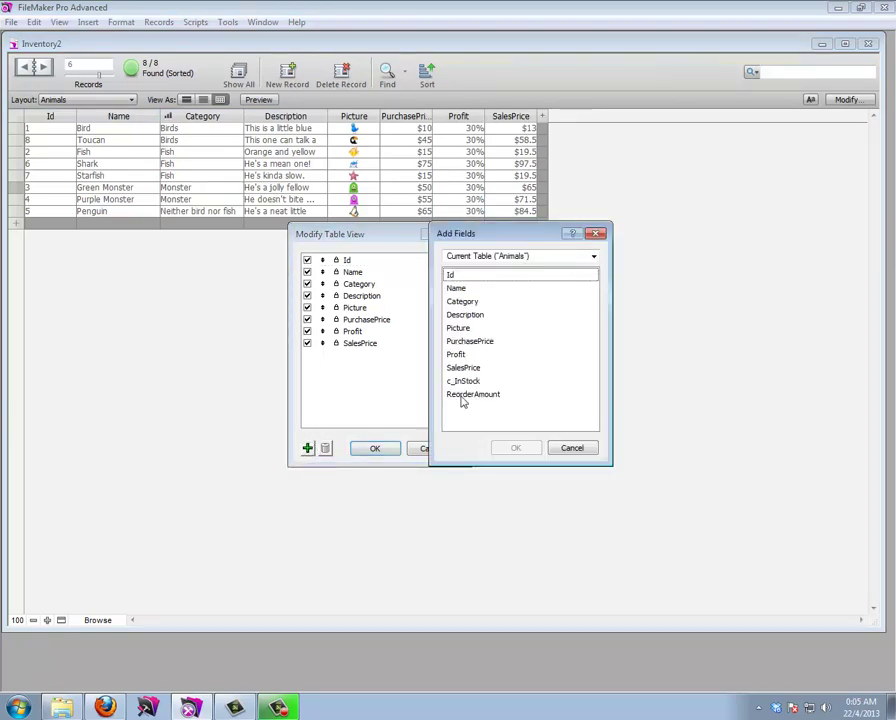
double_click(460, 396)
left_click(380, 449)
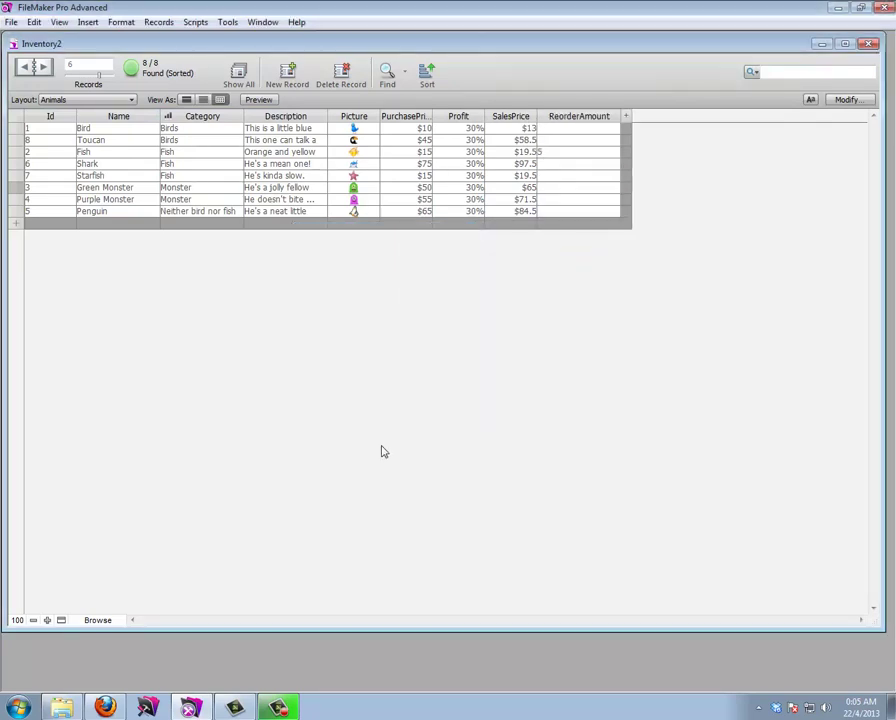
Replace the ReorderAmount contents of all found animal records with the calculated result "5"
left_click(545, 151)
left_click(554, 165)
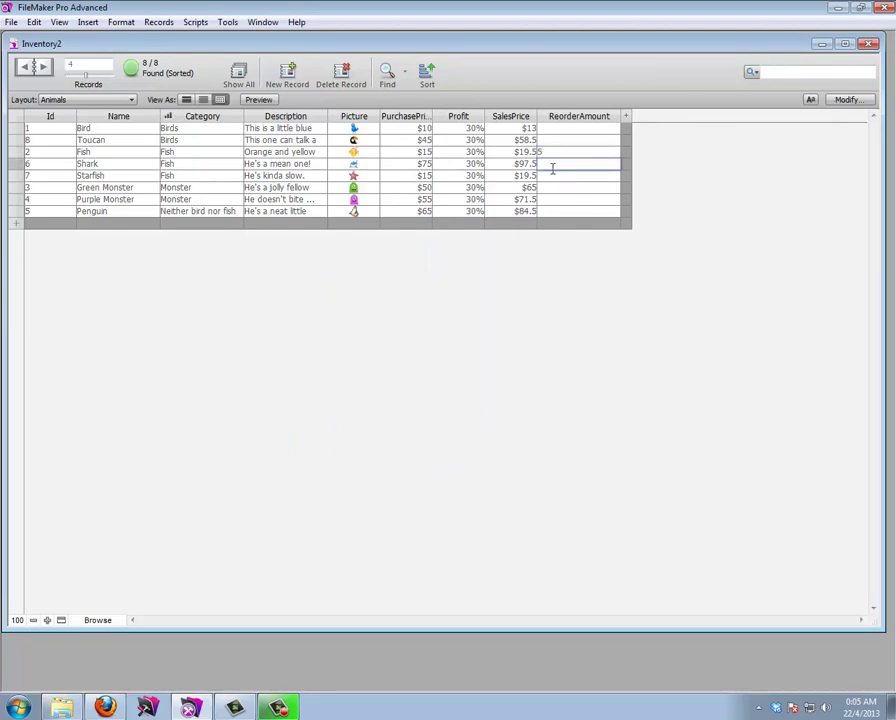
left_click(158, 22)
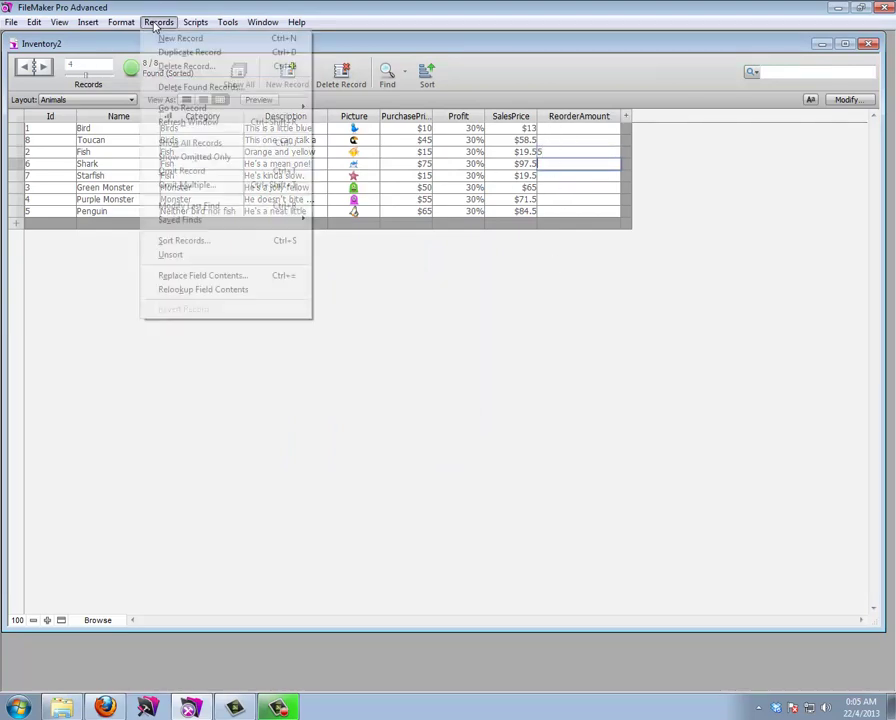
left_click(205, 277)
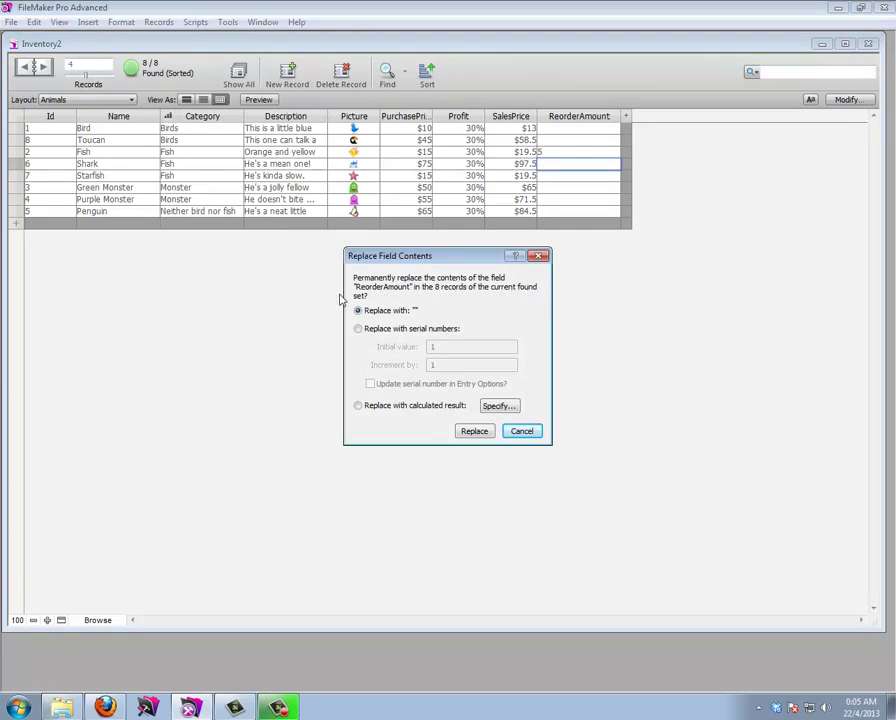
left_click(358, 407)
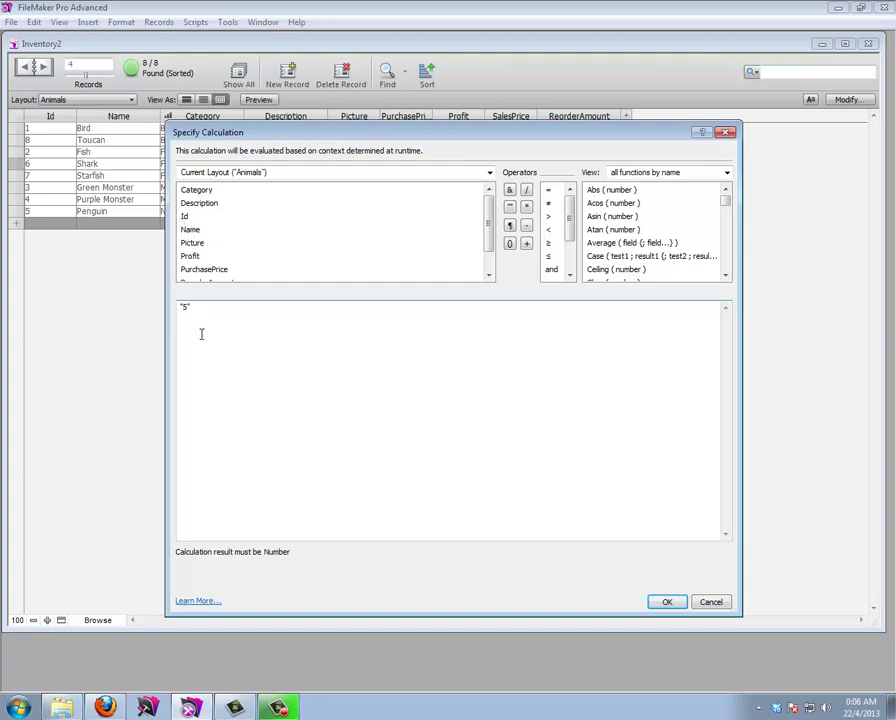
left_click(666, 604)
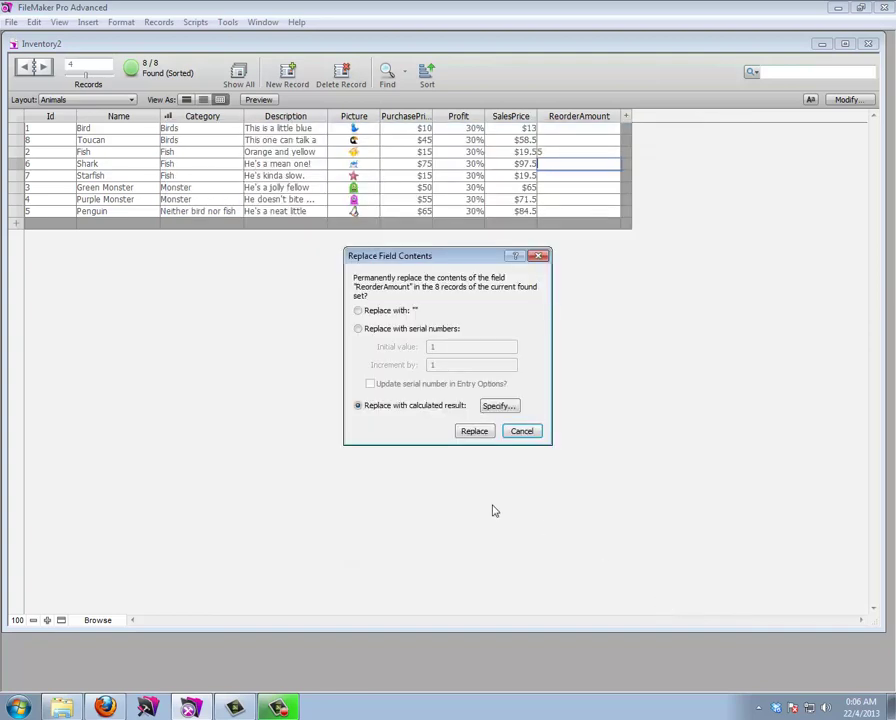
left_click(474, 431)
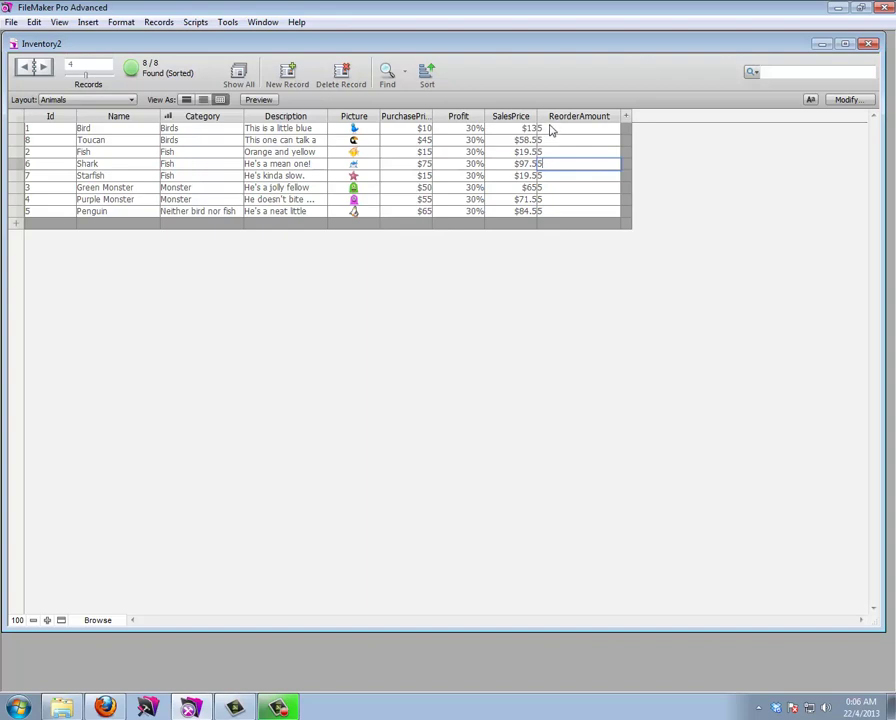
Check the ReorderAmount of the Penguin record in the table, and view the same record on the LayAnimals layout
left_click(553, 211)
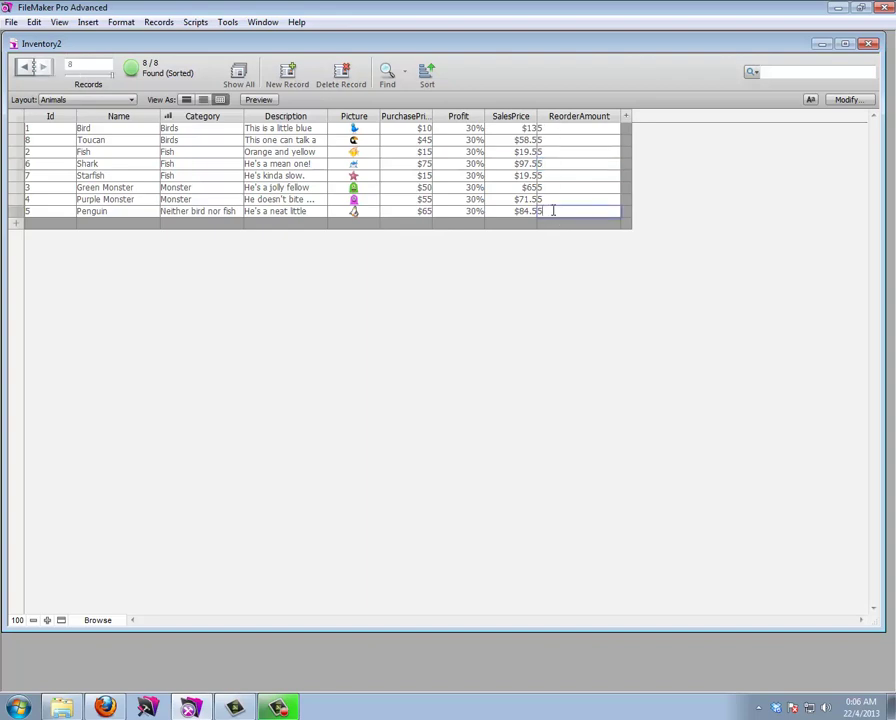
left_click(86, 100)
mouse_move(94, 141)
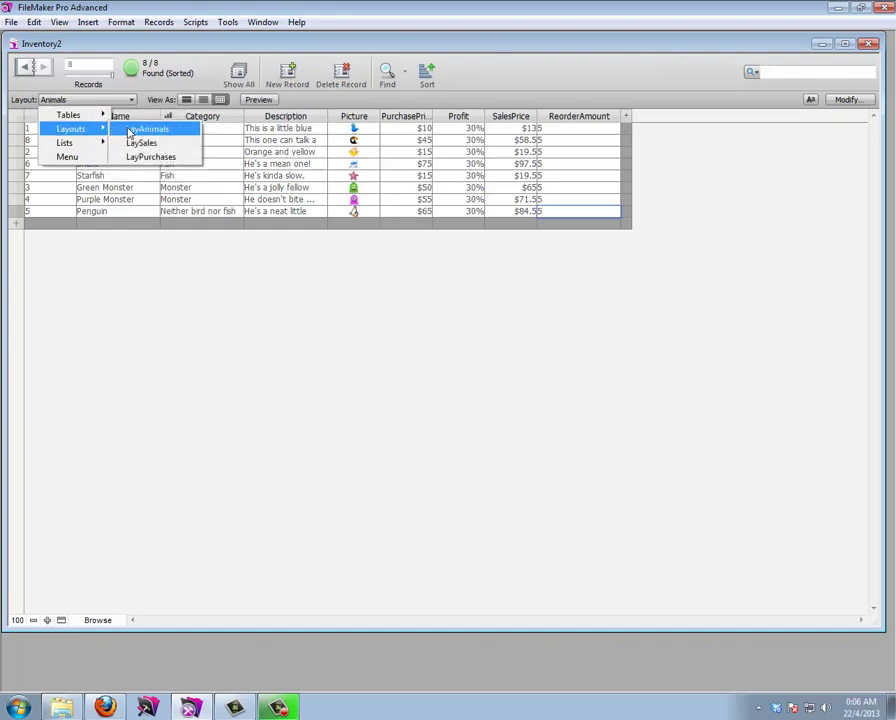
left_click(140, 129)
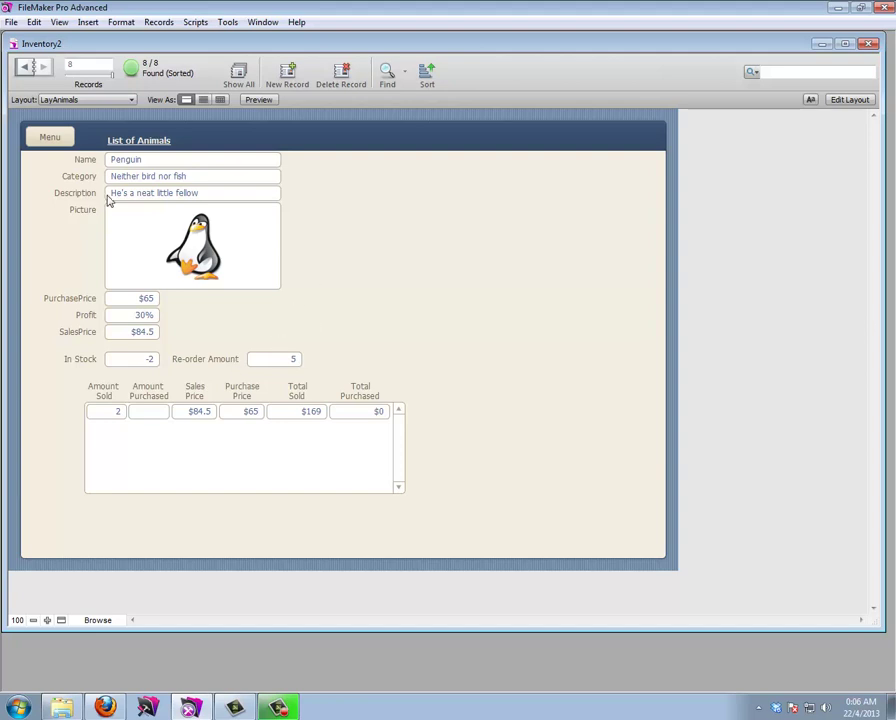
Open the ListAnimals layout for editing and shift the Description field and its heading right, leaving a gap after SalesPrice
left_click(136, 140)
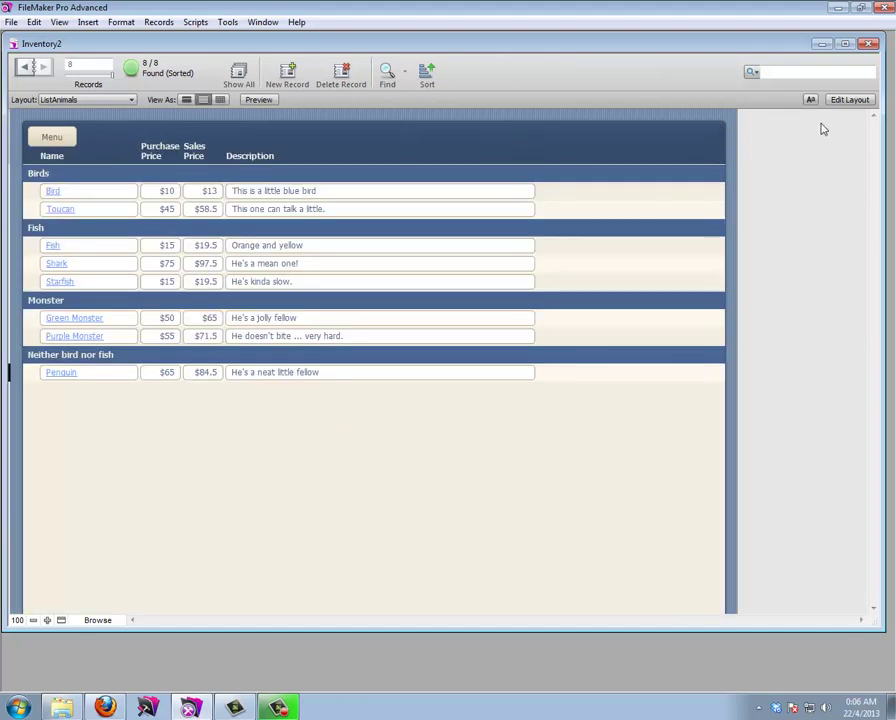
left_click(850, 101)
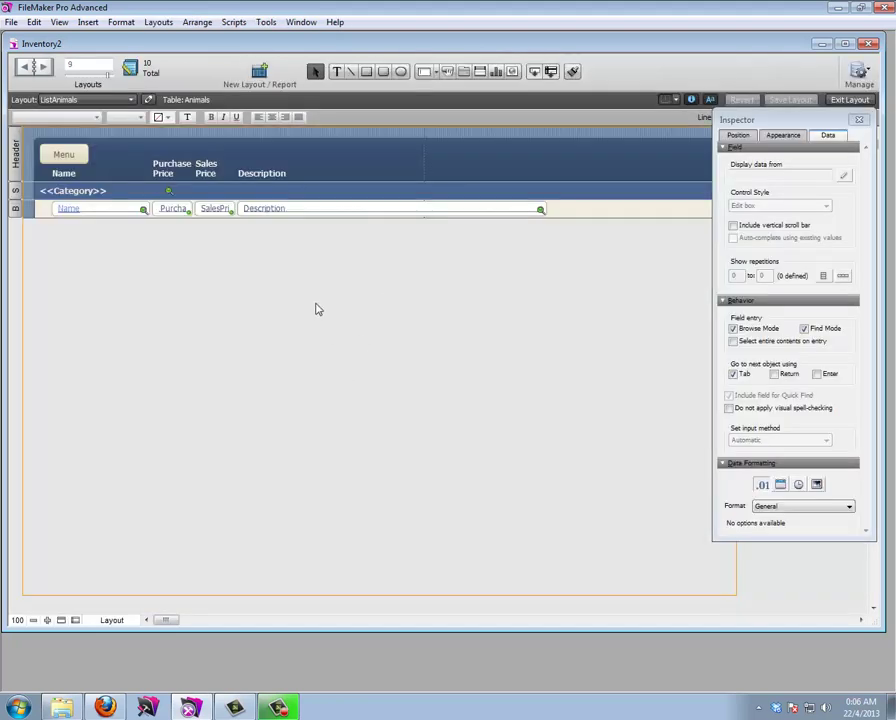
left_click_drag(315, 309, 265, 176)
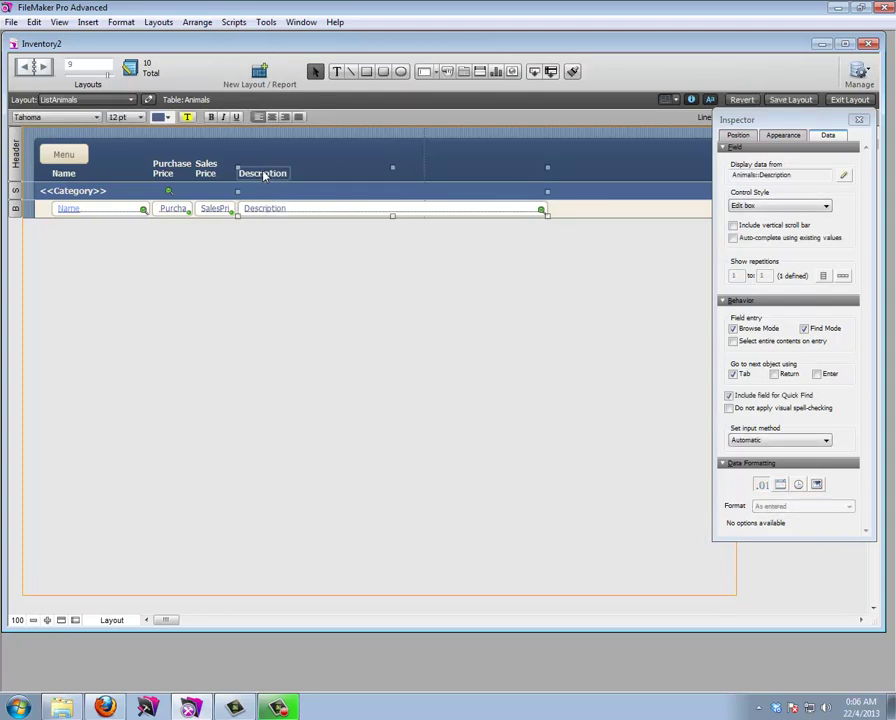
key("Right")
key("Right")
key("Right")
key("Right")
key("Right")
key("Right")
key("Right")
key("Right")
key("Right")
key("Right")
key("Right")
key("Right")
key("Right")
key("Right")
key("Right")
key("Right")
key("Right")
key("Right")
key("Right")
key("Right")
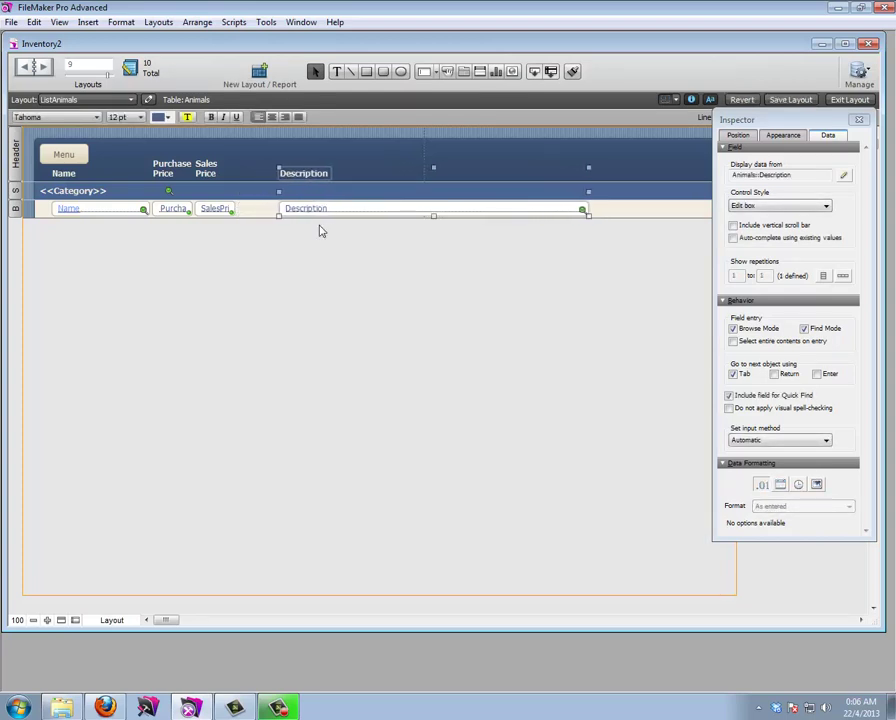
key("Right")
key("Right")
key("Right")
key("Right")
key("Right")
key("Right")
key("Right")
key("Right")
key("Right")
key("Right")
key("Right")
key("Right")
key("Right")
key("Right")
key("Right")
key("Right")
key("Right")
key("Right")
key("Right")
key("Right")
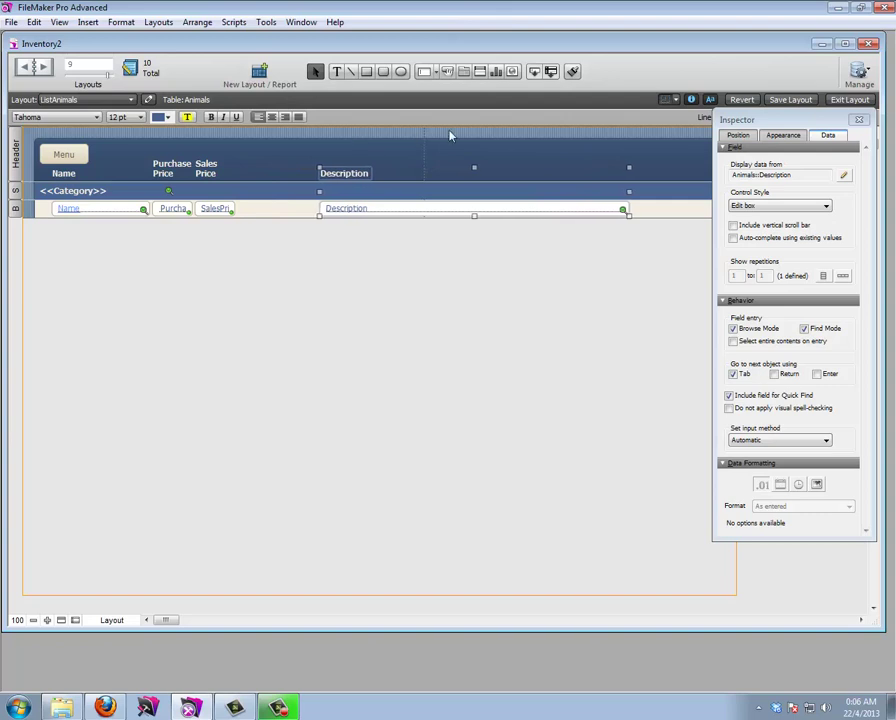
key("Right")
key("Right")
key("Right")
key("Right")
key("Right")
key("Right")
key("Right")
key("Right")
key("Right")
key("Right")
key("Right")
key("Right")
Insert the c_InStock field without a label in the body, directly after the SalesPrice field
left_click_drag(534, 71, 244, 212)
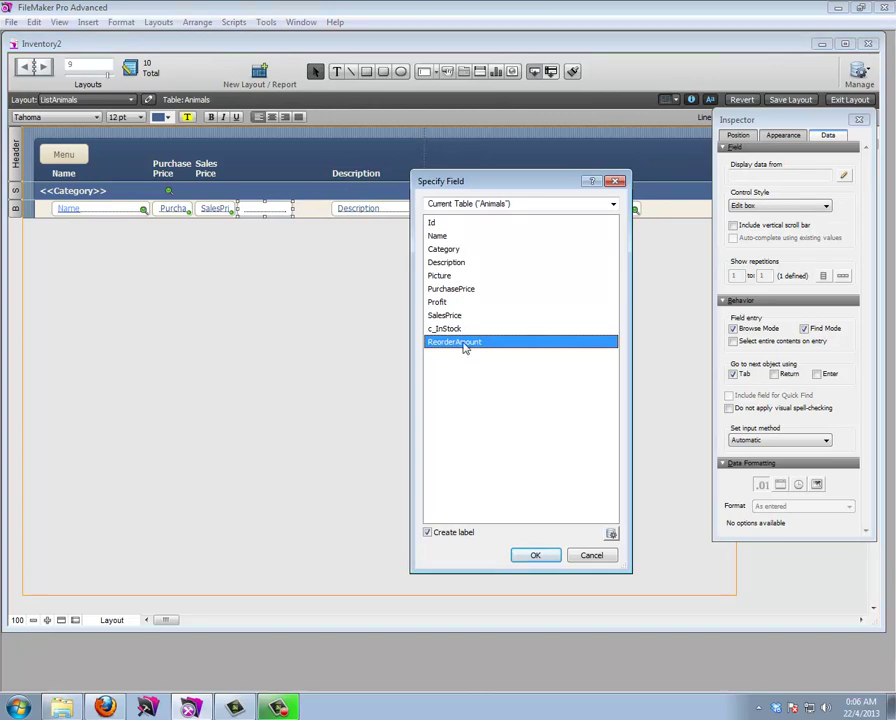
left_click(444, 327)
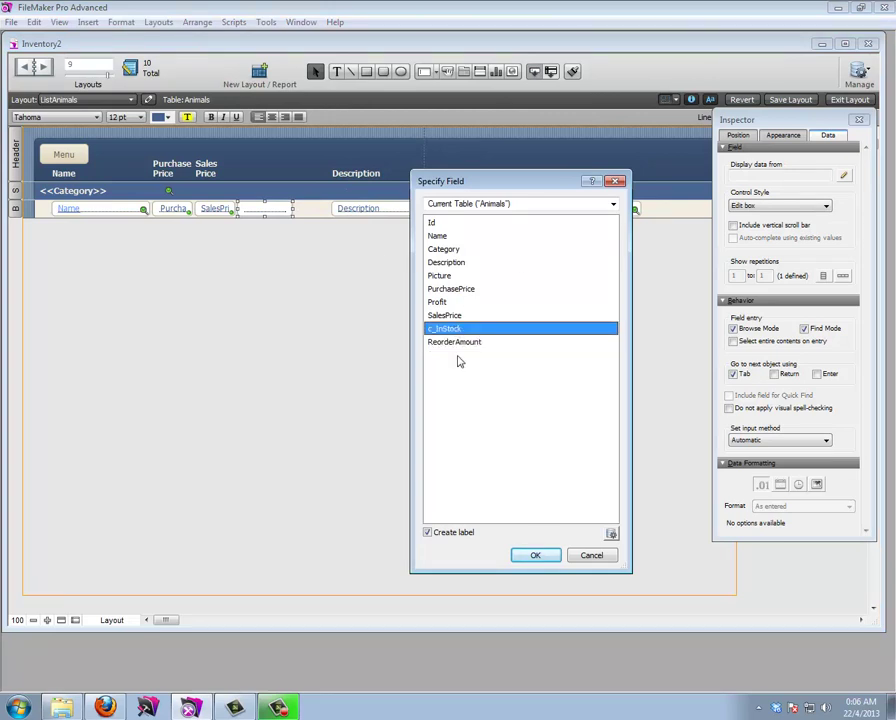
left_click(450, 532)
left_click(532, 556)
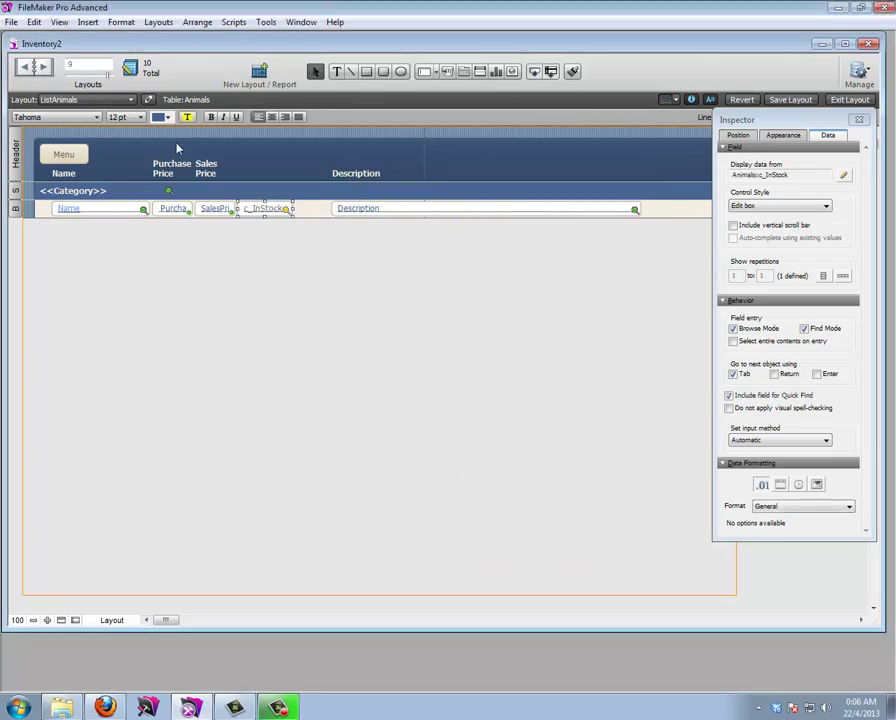
Duplicate the Sales Price heading above the c_InStock field, centre its text and reword it as "In Stock"
left_click_drag(200, 173, 256, 175)
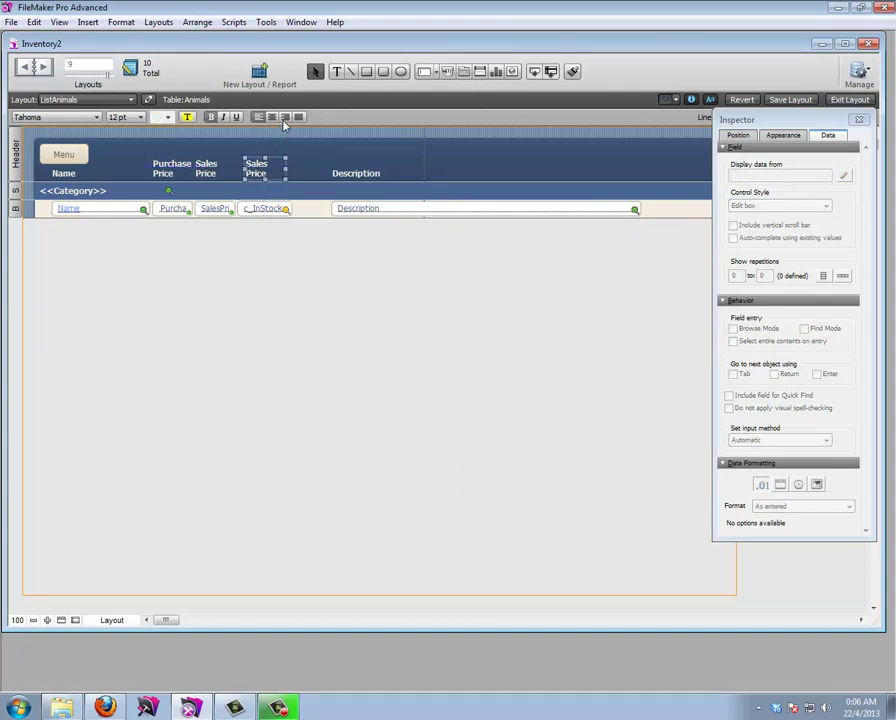
left_click(271, 117)
double_click(262, 173)
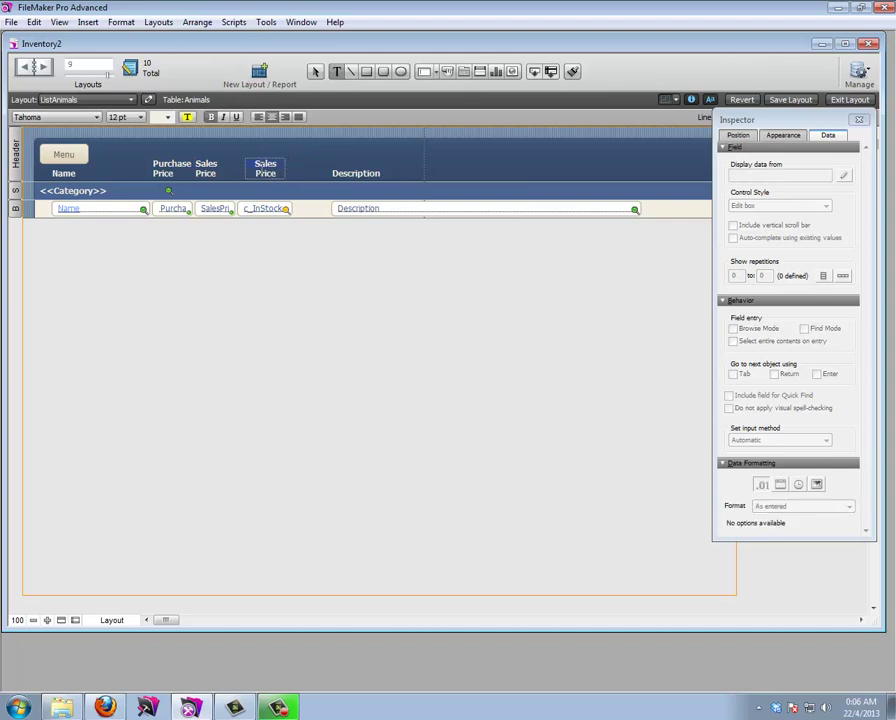
type("Inprice")
type("ck")
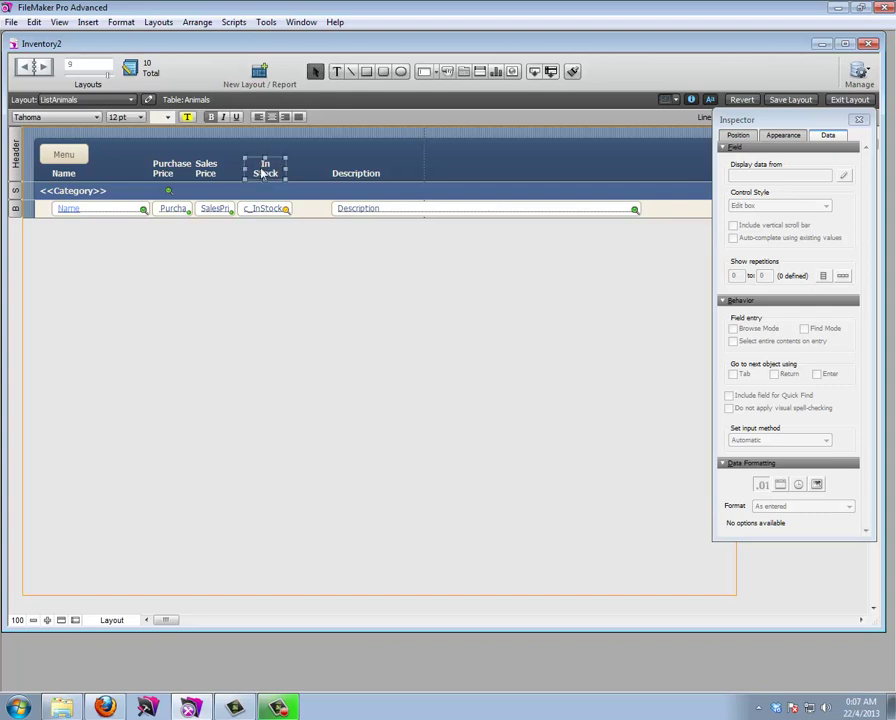
Narrow the c_InStock field to about 58 pt, centre-align it with its heading, and nudge both close to the SalesPrice column
left_click(270, 209)
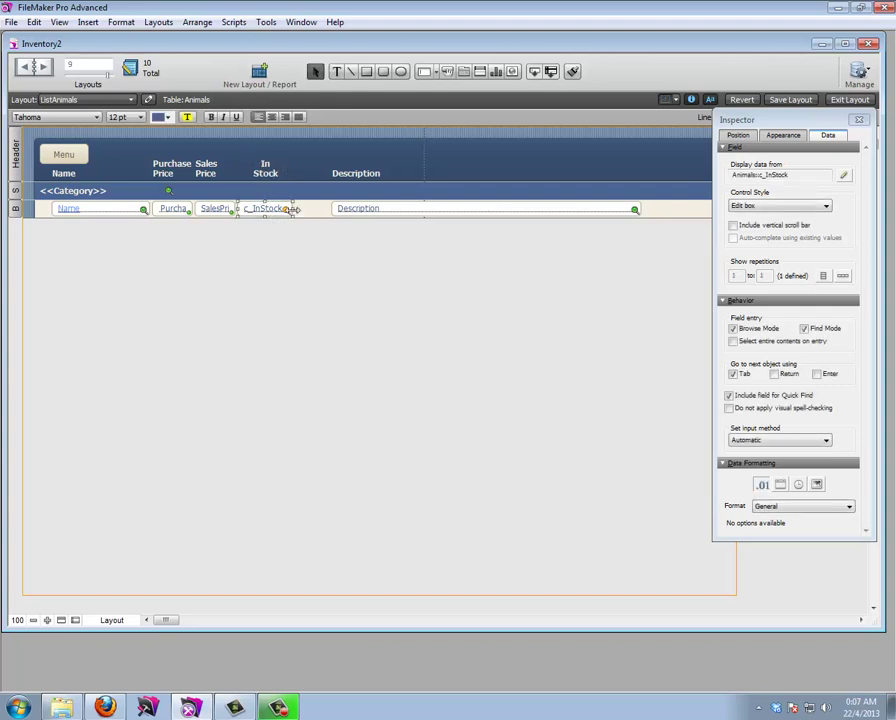
left_click_drag(292, 209, 280, 208)
left_click(264, 168)
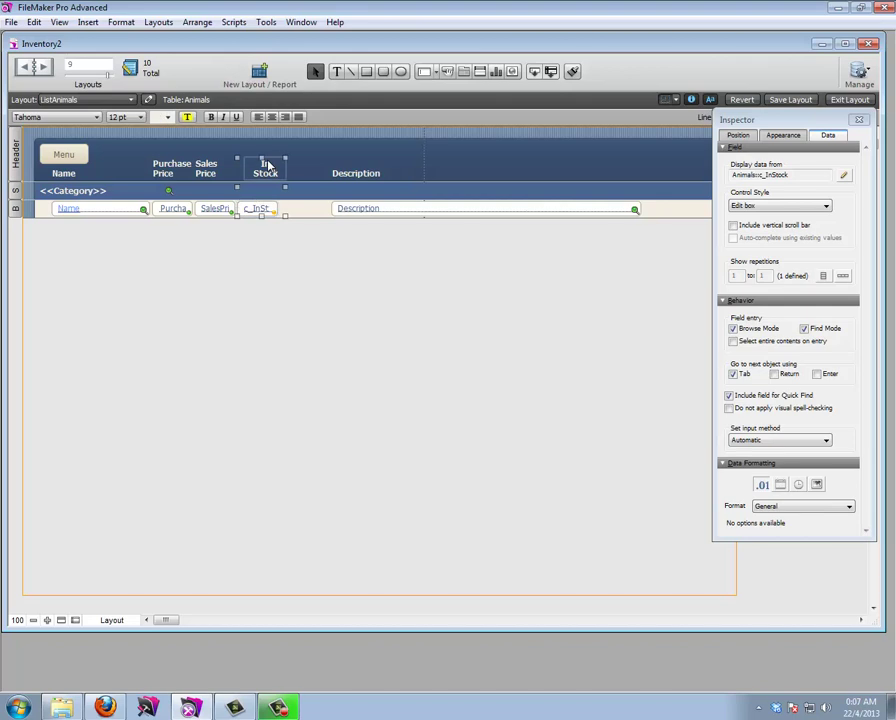
left_click(738, 135)
left_click(747, 403)
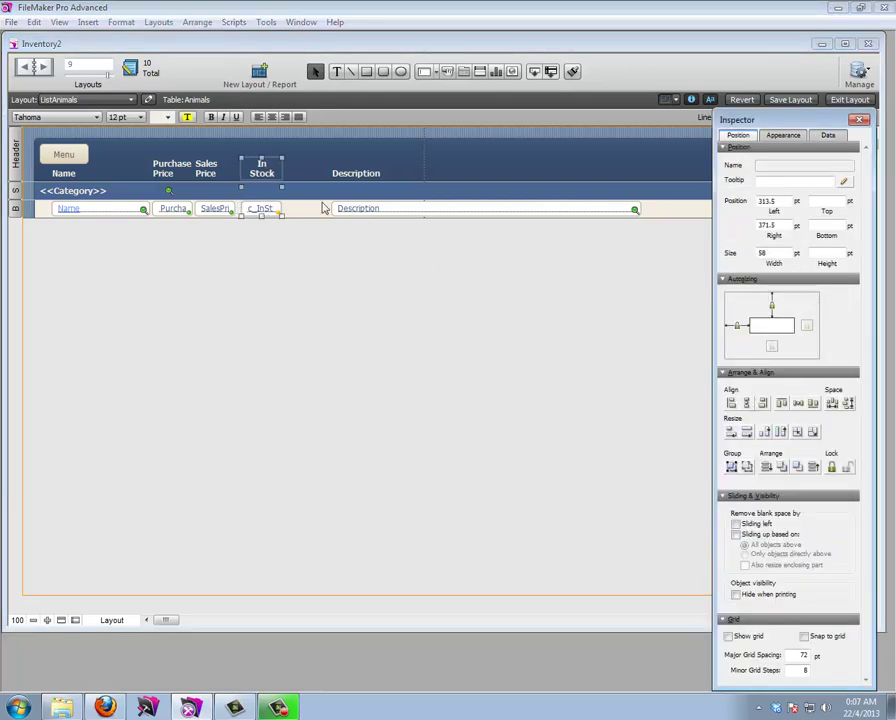
key("Left")
key("Left")
key("Left")
key("Left")
key("Left")
key("Left")
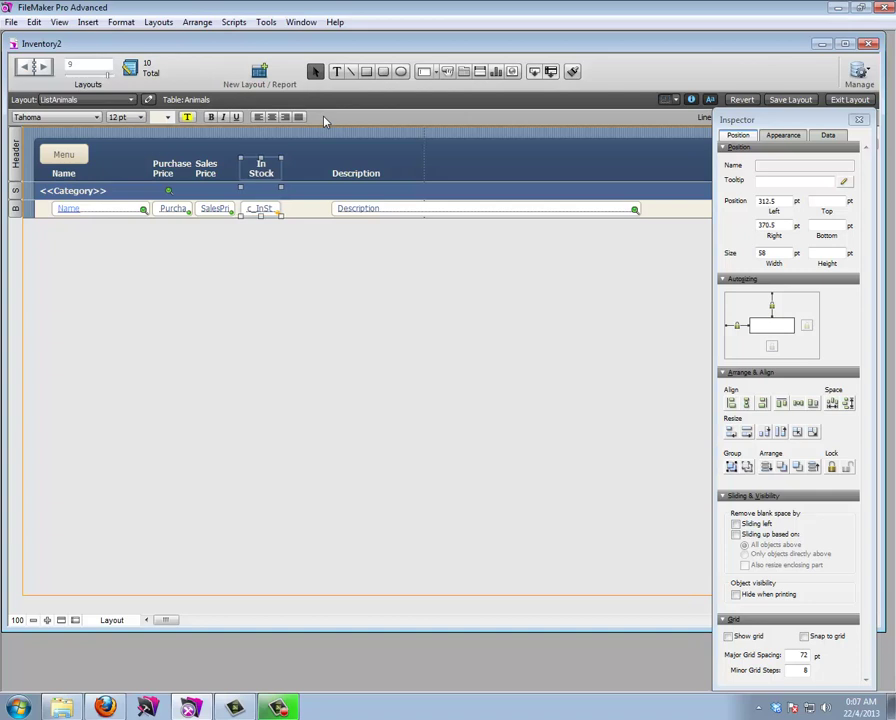
key("Left")
key("Left")
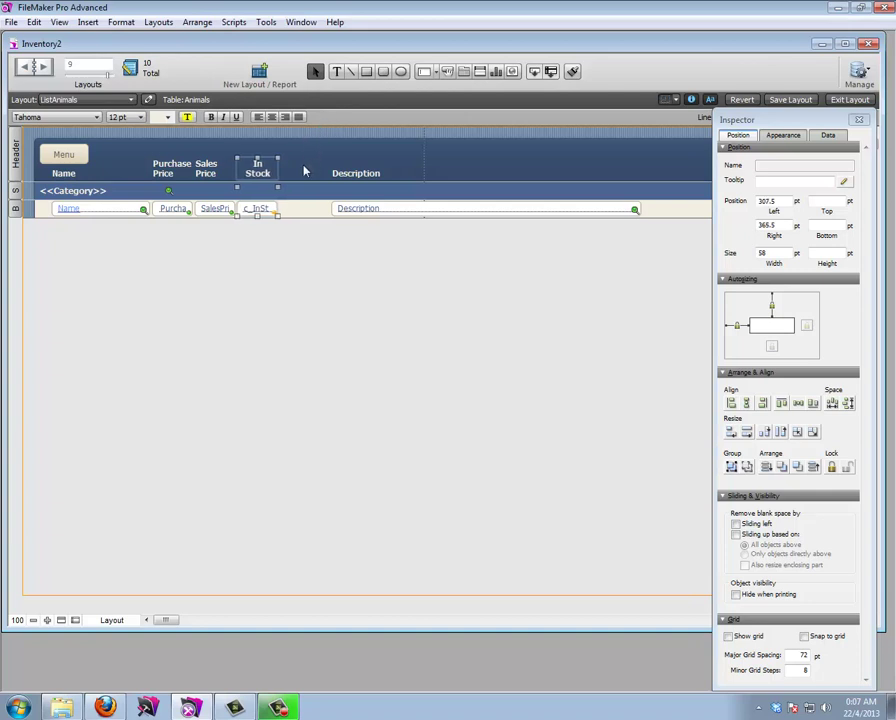
Duplicate the In Stock heading and field beside the originals, then reword the new heading as "Re-order Amount" and widen it to about 84 pt
left_click_drag(262, 215, 302, 213)
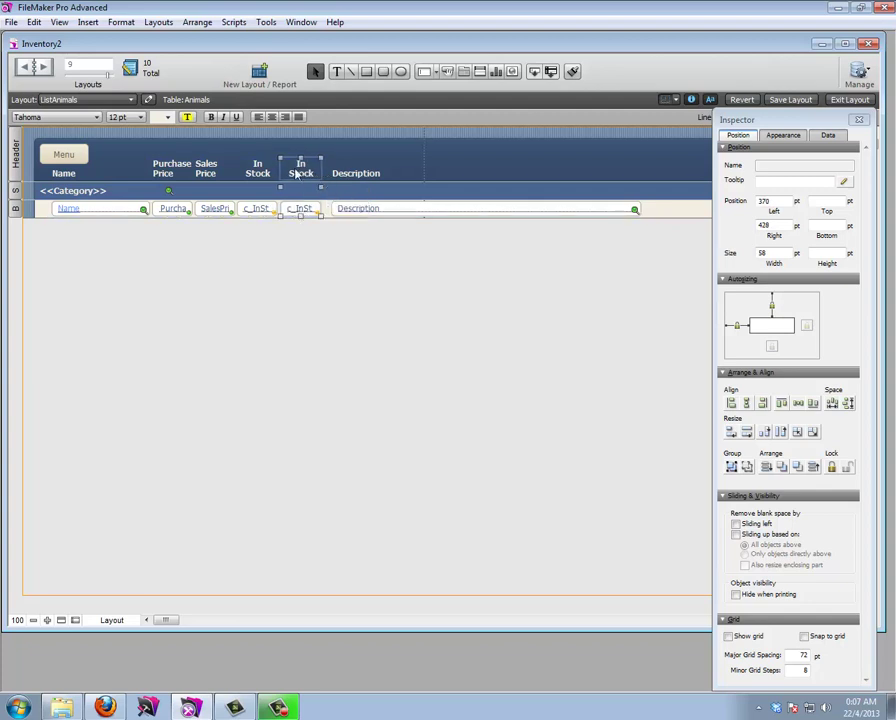
double_click(298, 172)
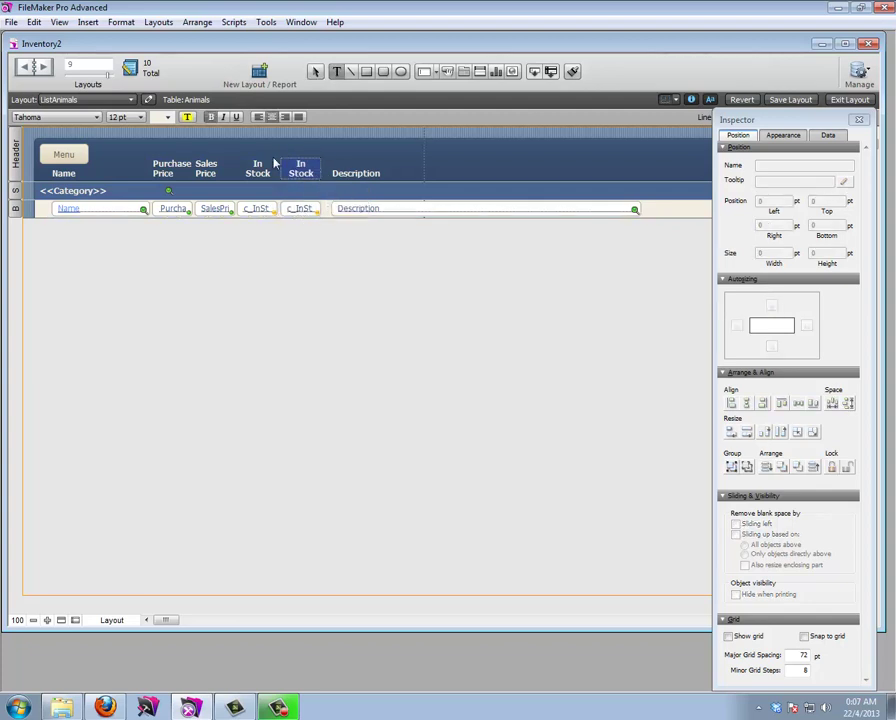
type("Re-orderAmount")
key("Escape")
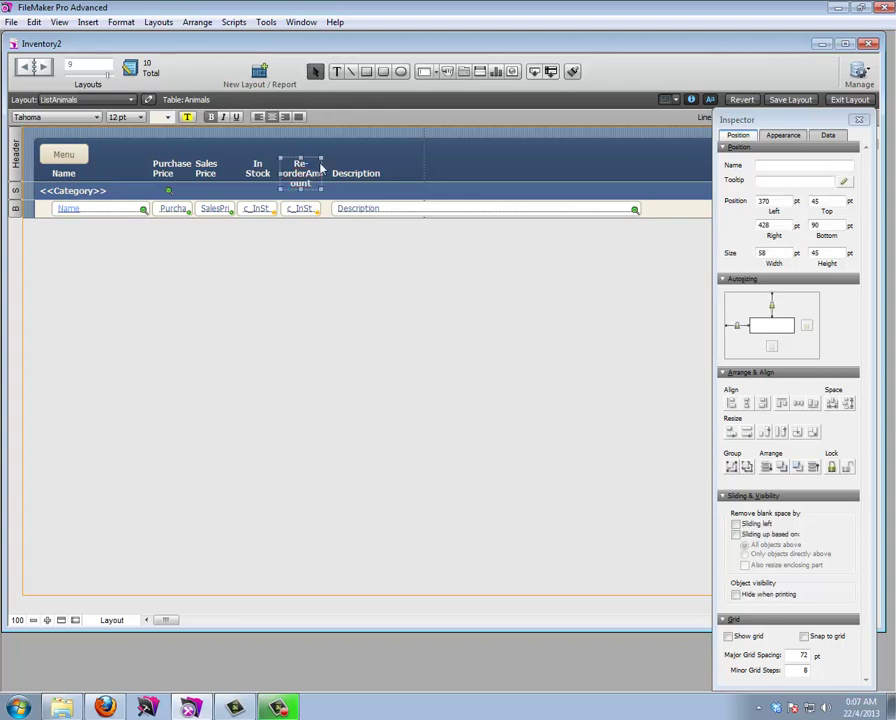
left_click_drag(322, 173, 340, 173)
left_click(306, 178)
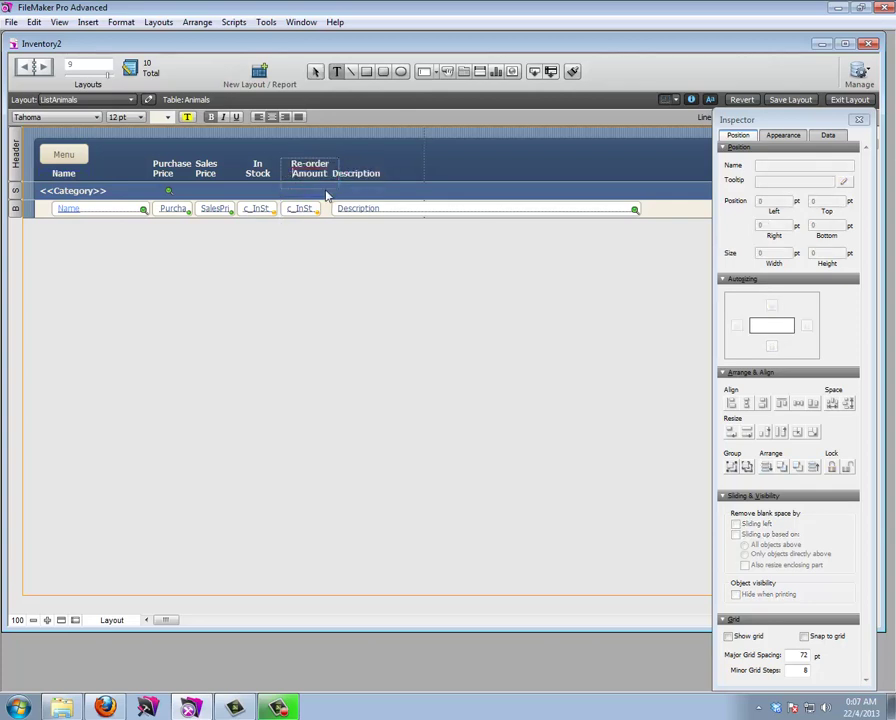
key("Escape")
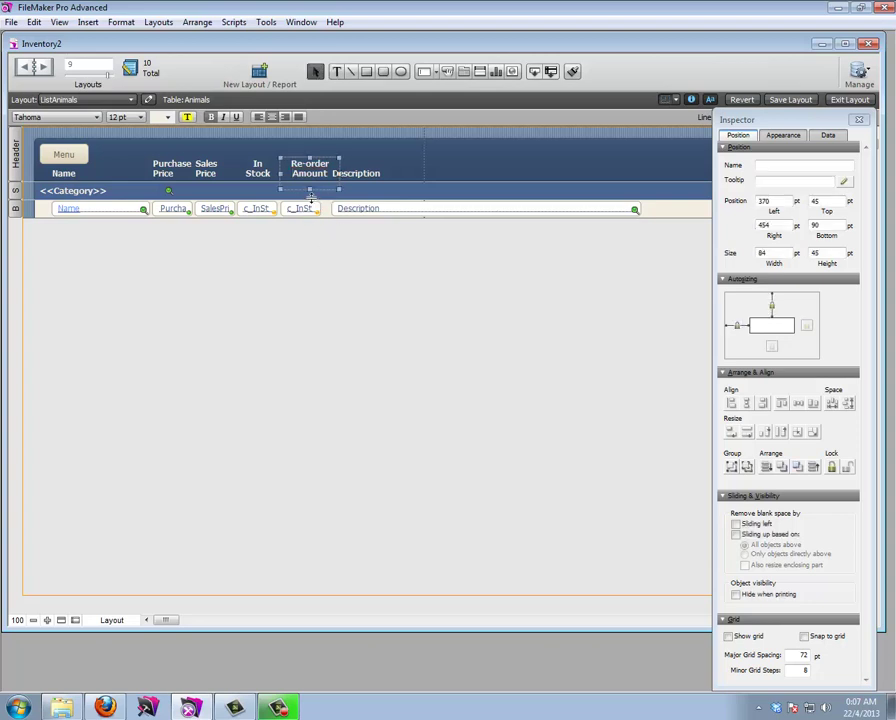
Centre-align the copied c_InStock field with the Re-order Amount heading and nudge both left, clear of the Description column
left_click(300, 208, "shift")
left_click(746, 402)
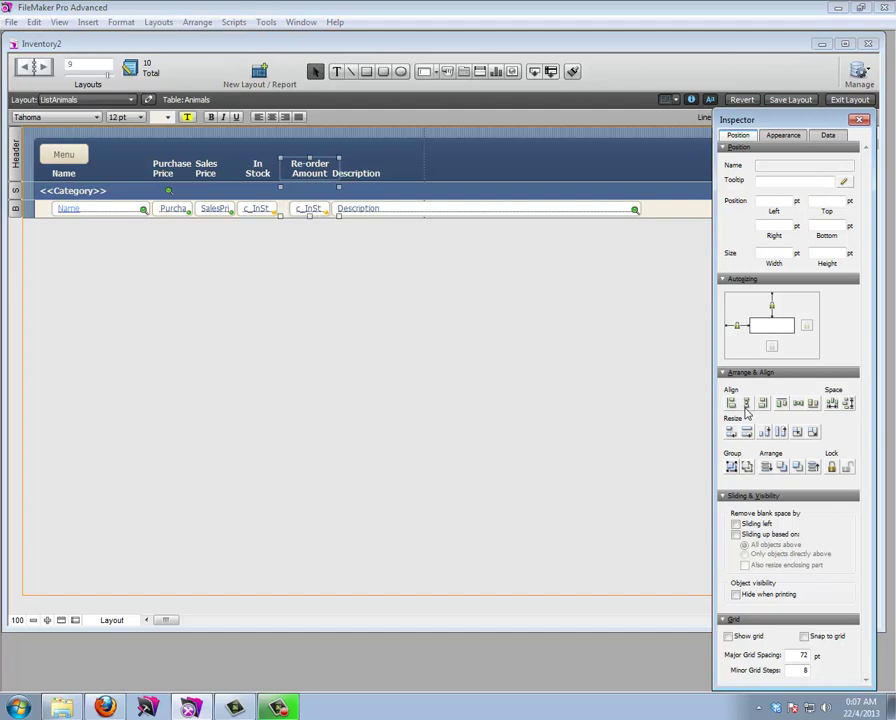
key("Left")
key("Left")
key("Left")
key("Left")
key("Left")
key("Left")
key("Left")
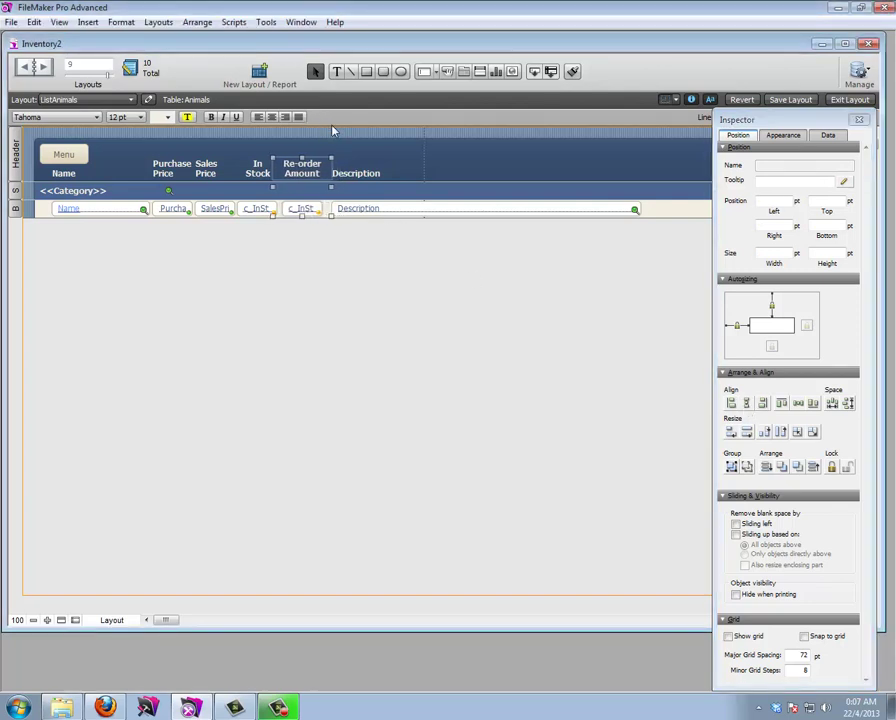
Make the field under the Re-order Amount heading display ReorderAmount, and view the animal list in Browse mode
double_click(304, 209)
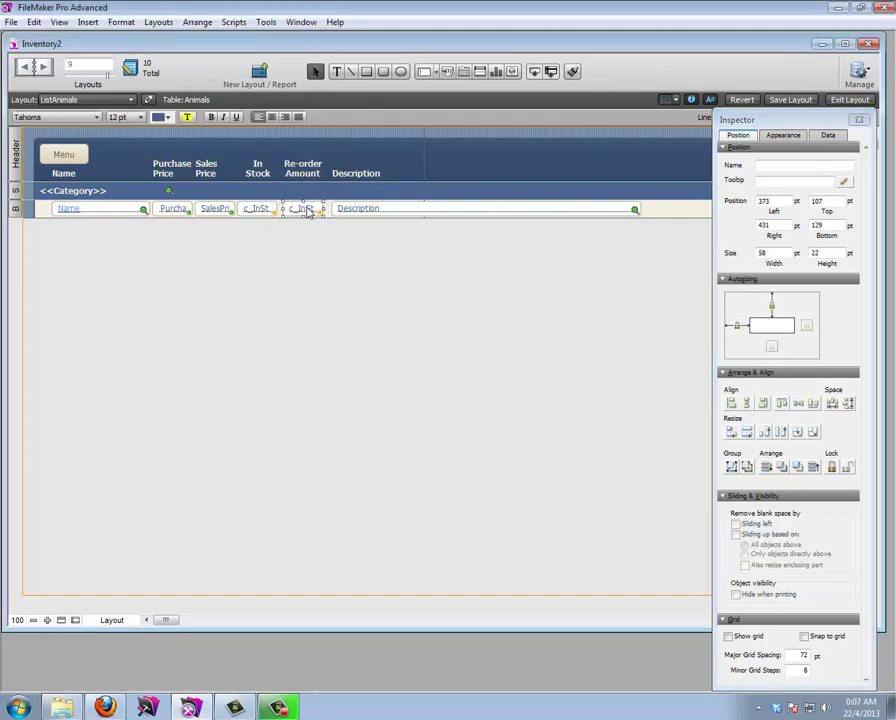
left_click(461, 342)
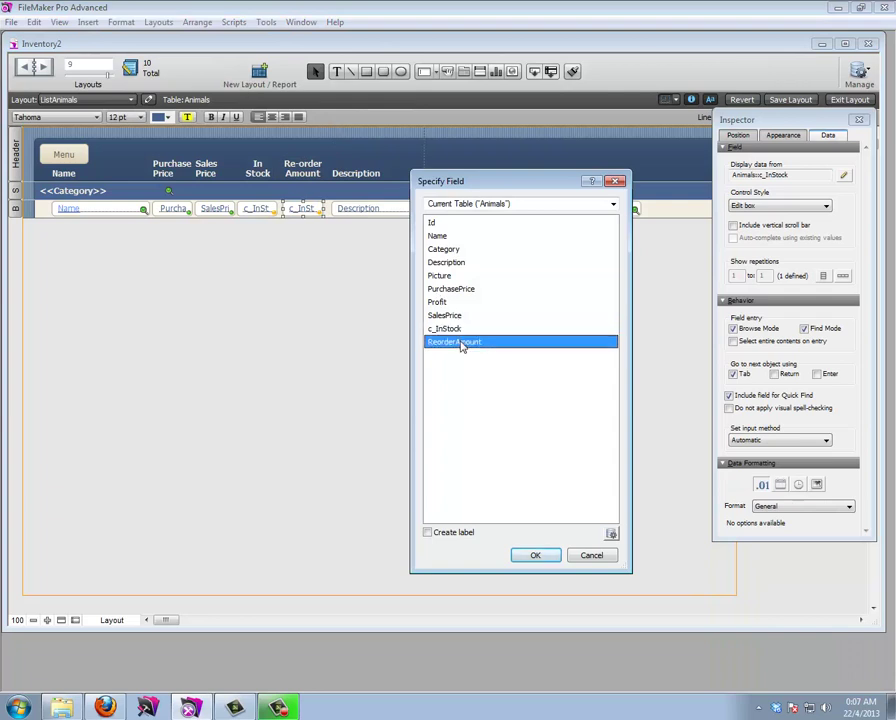
left_click(535, 555)
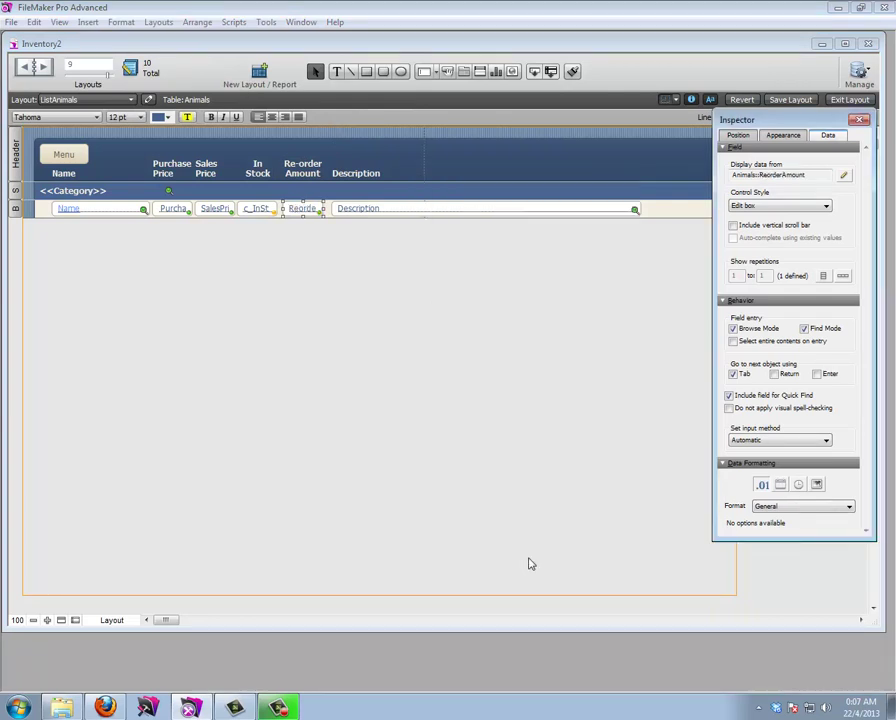
key("ctrl+b")
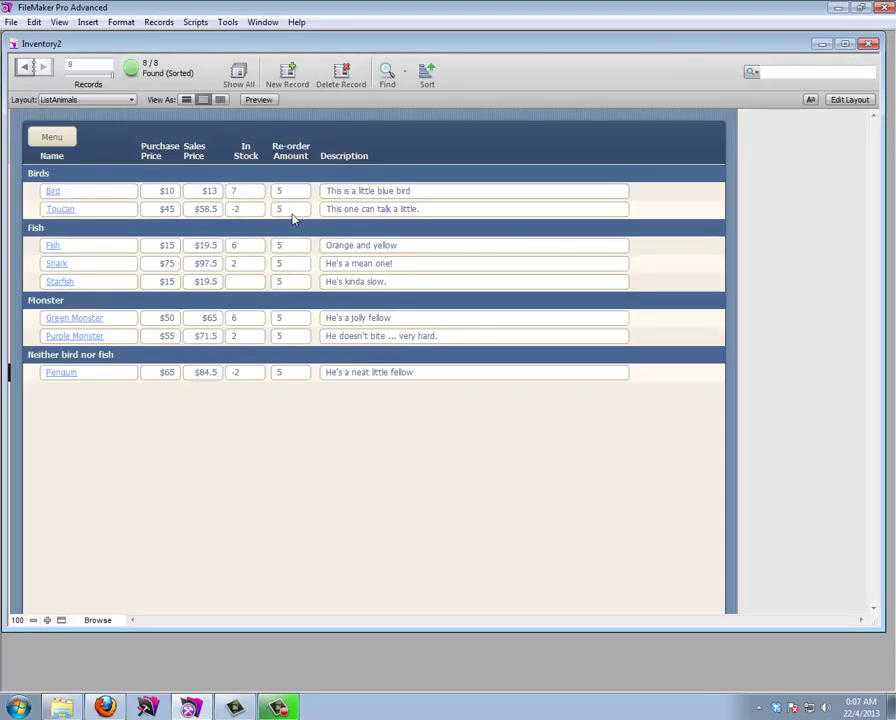
Right-align the text of the c_InStock and ReorderAmount fields on ListAnimals and return to Browse mode
left_click(840, 101)
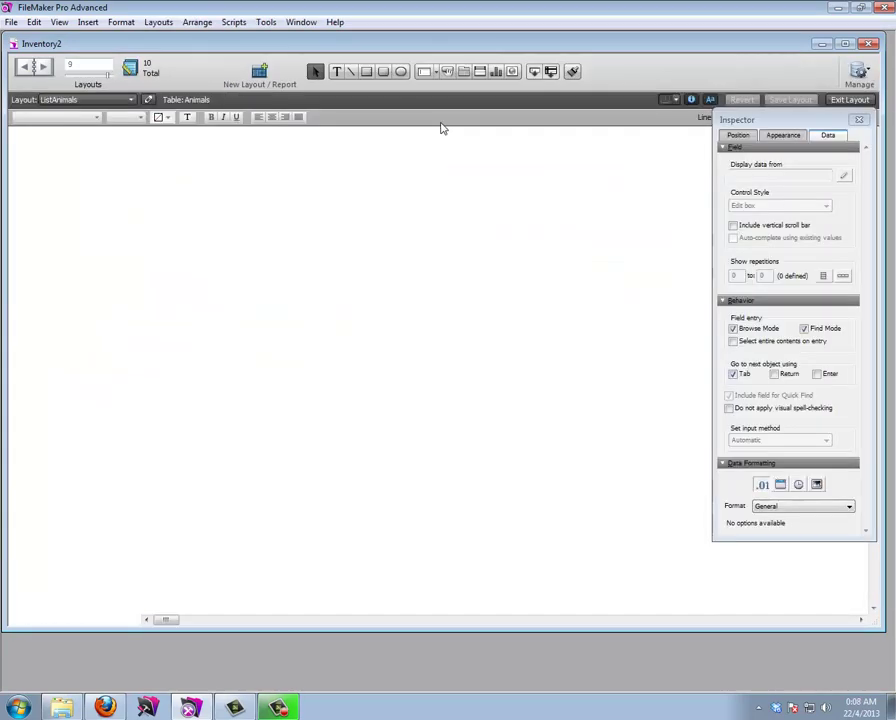
left_click_drag(290, 230, 276, 205)
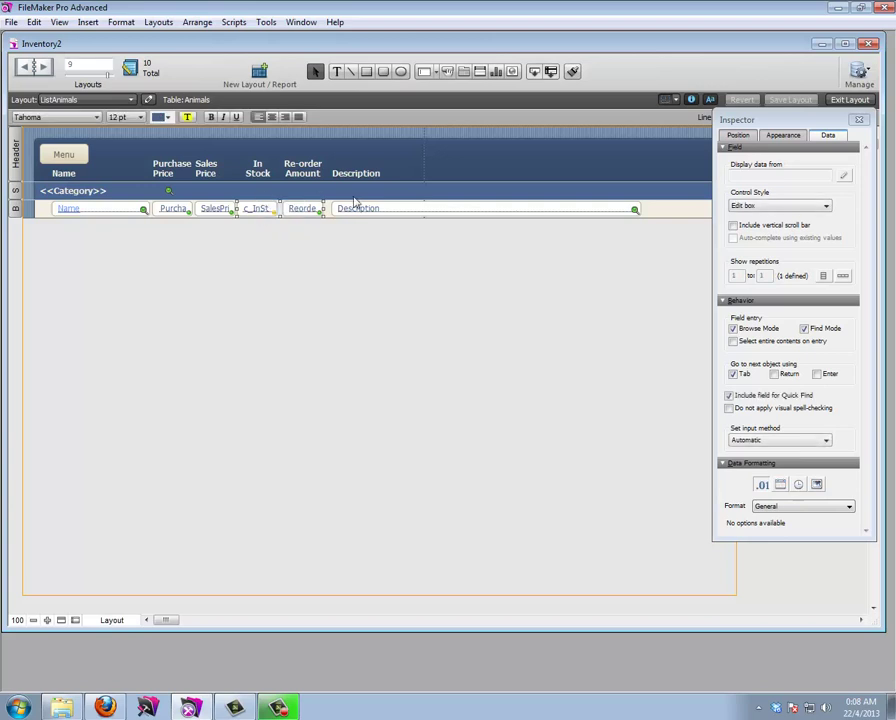
key("ctrl+b")
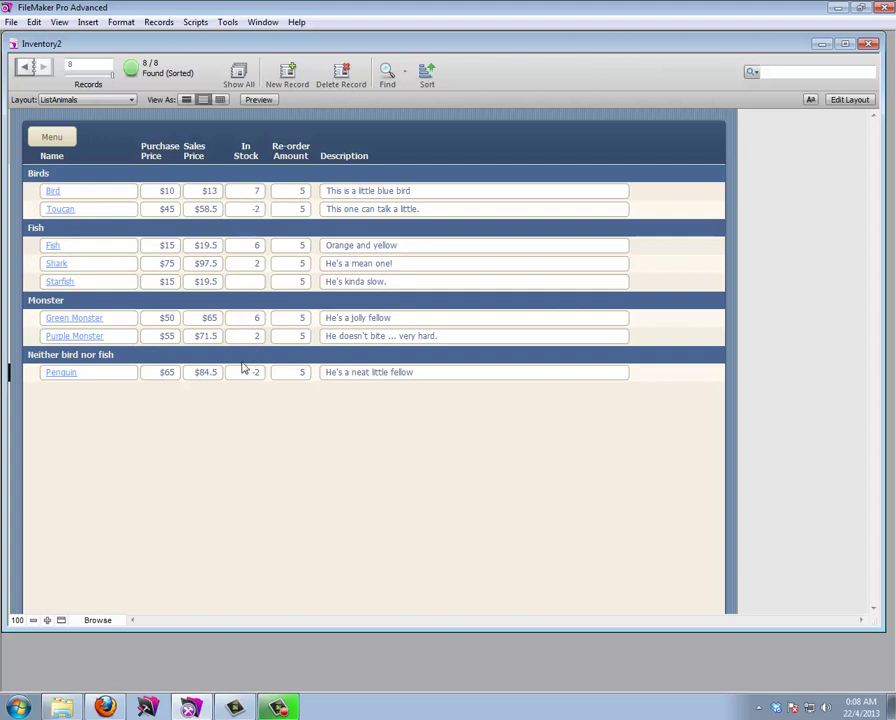
Add a formula-based conditional formatting rule to the c_InStock field on the ListAnimals layout
left_click(836, 101)
left_click(256, 214)
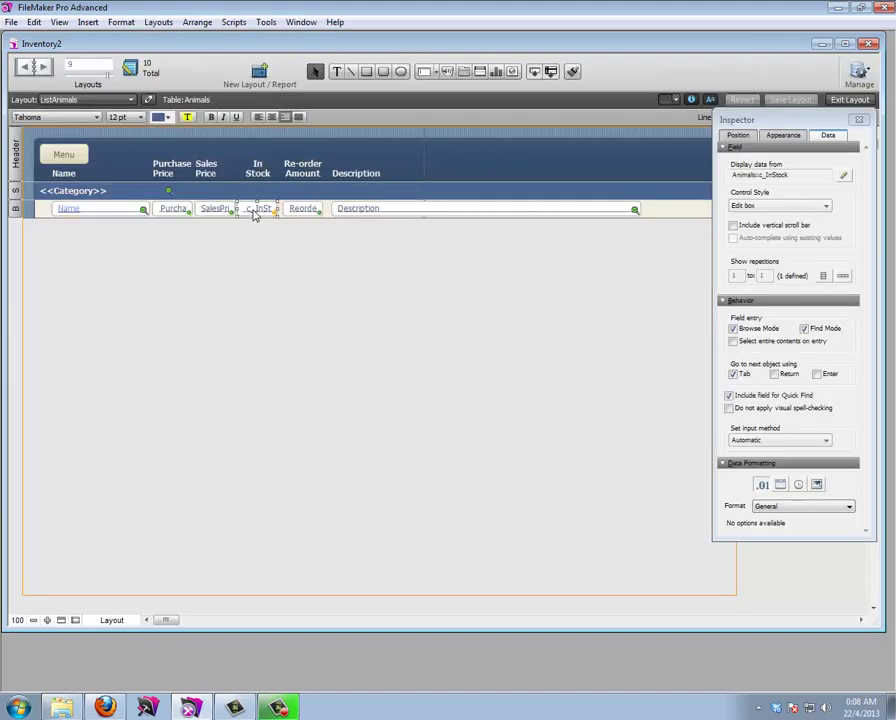
right_click(256, 216)
left_click(289, 334)
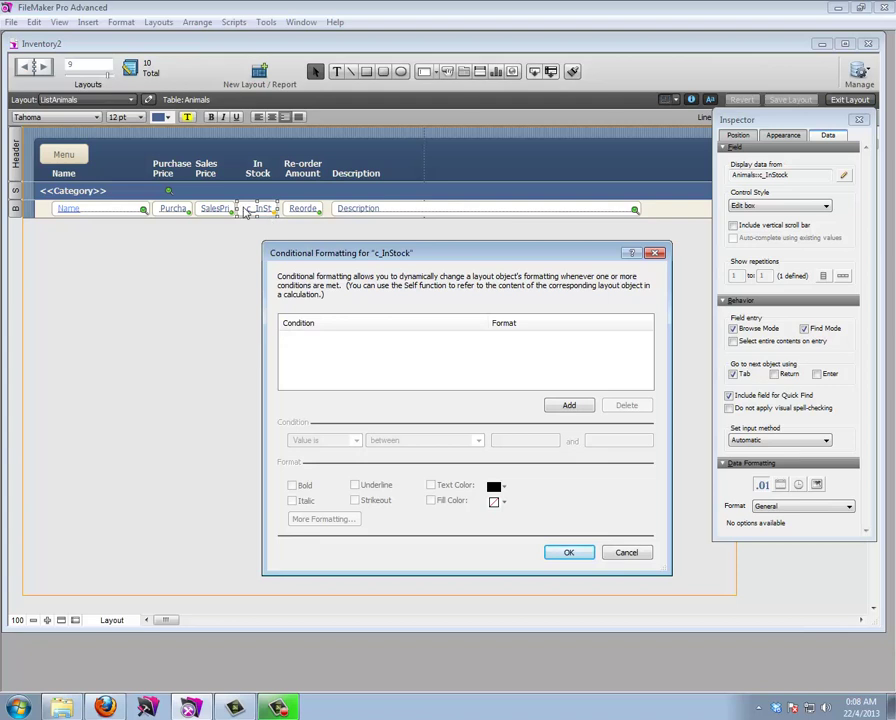
left_click(569, 405)
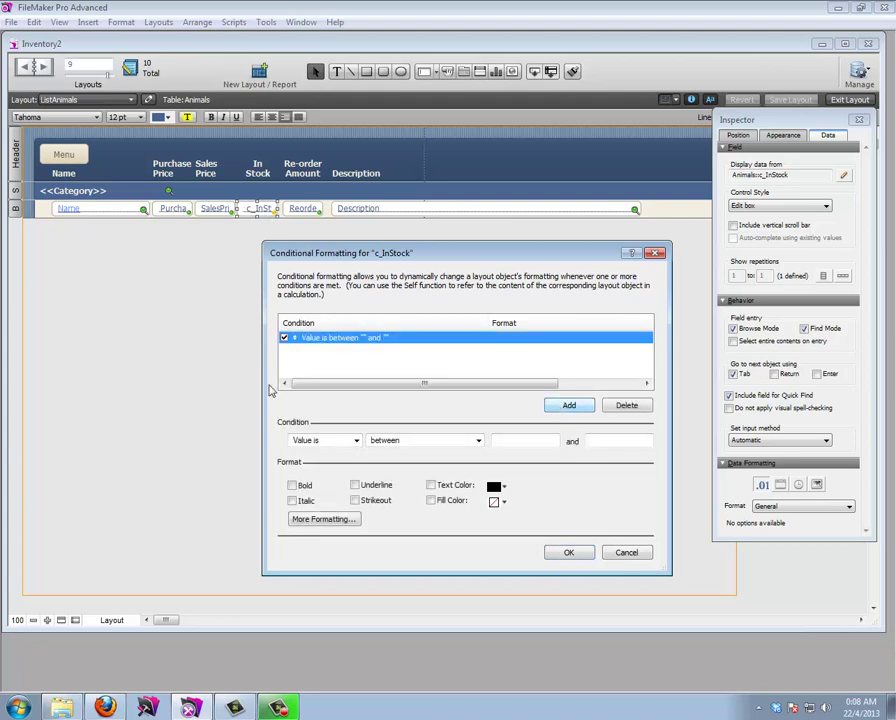
left_click(356, 440)
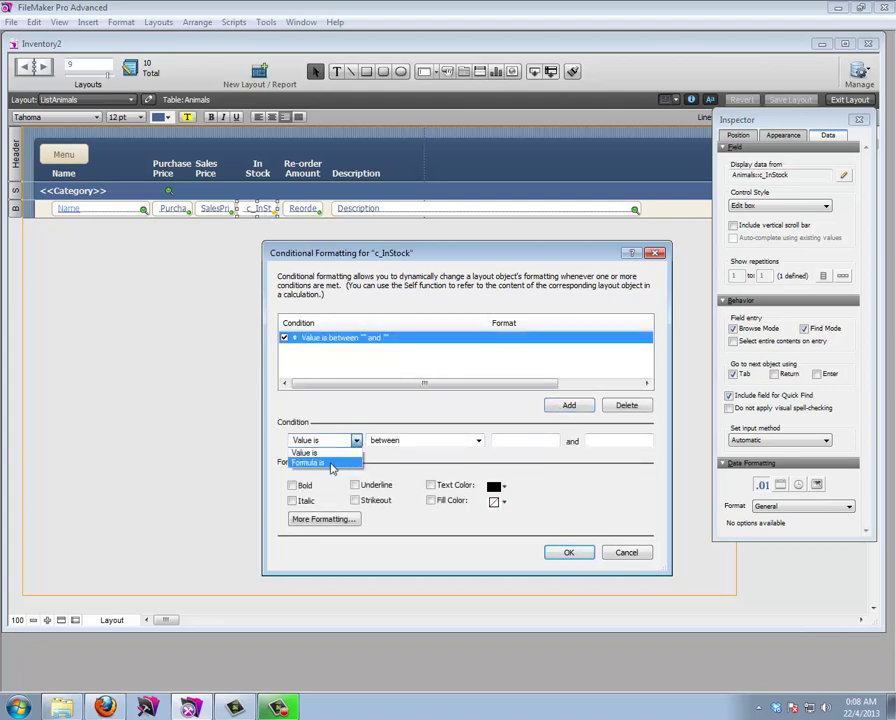
left_click(312, 462)
Replace the rule's default formula with Animals::c_InStock ≤ Animals::ReorderAmount
left_click(618, 440)
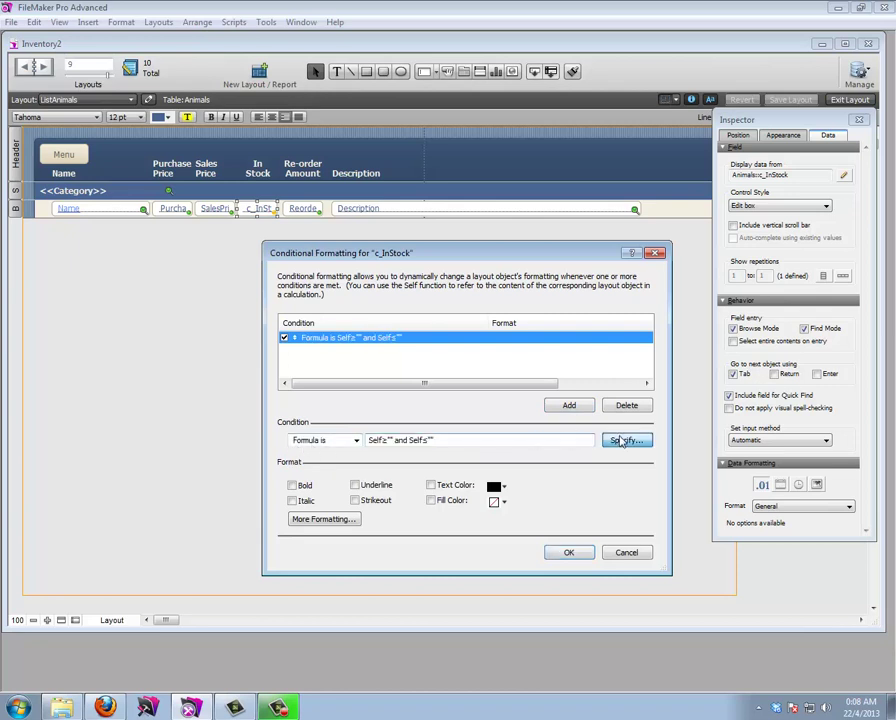
left_click_drag(240, 309, 96, 277)
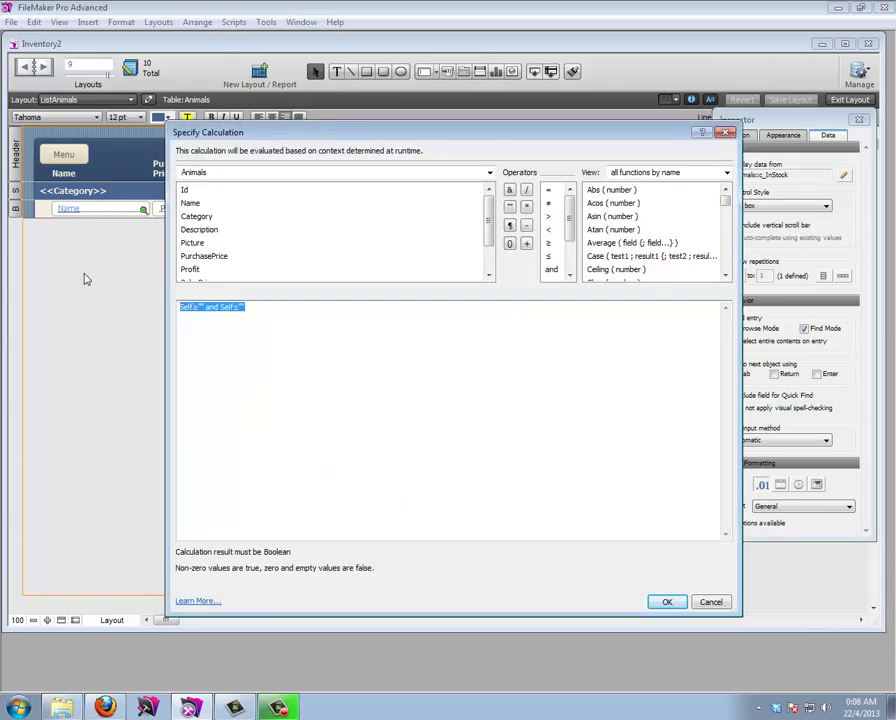
key("Delete")
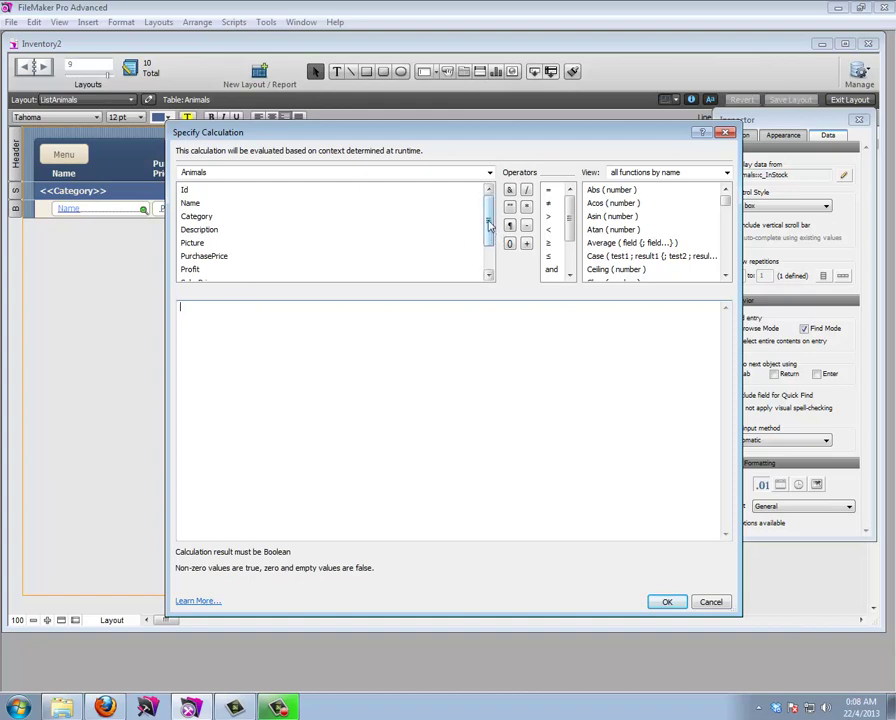
left_click_drag(489, 224, 488, 246)
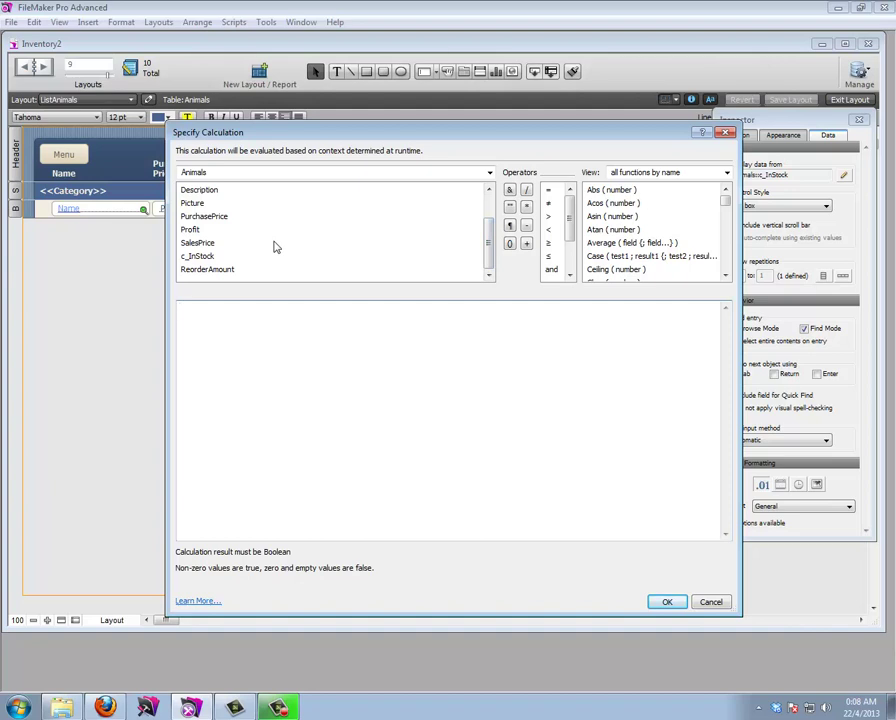
double_click(200, 257)
double_click(549, 256)
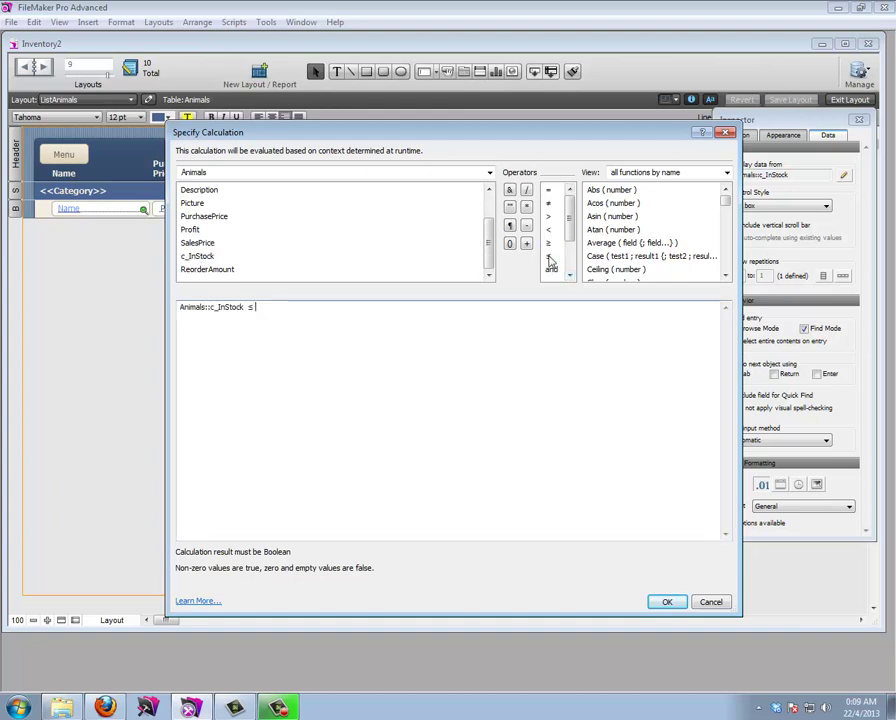
double_click(208, 269)
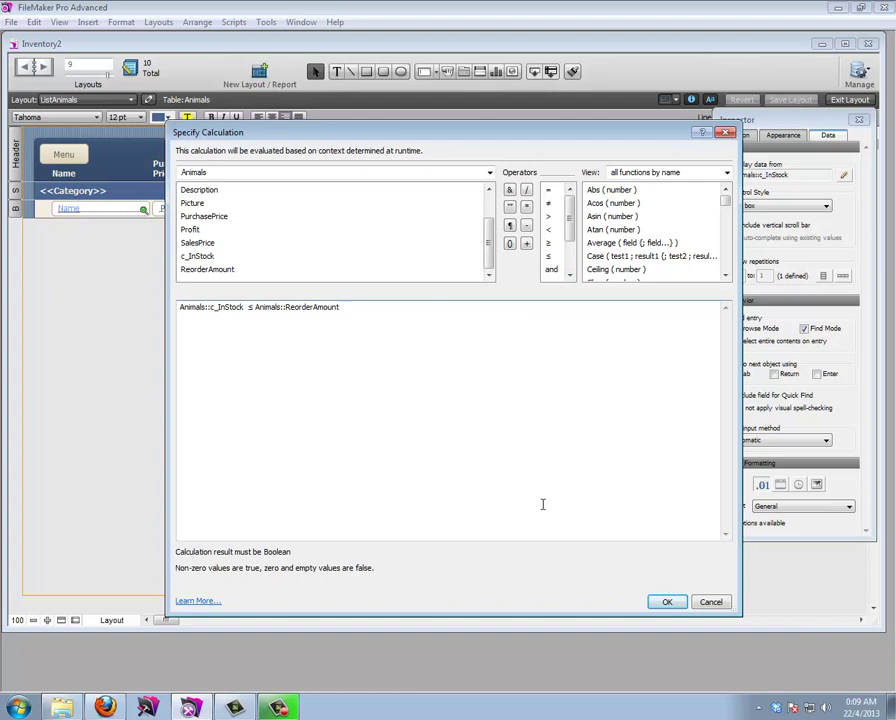
left_click(664, 600)
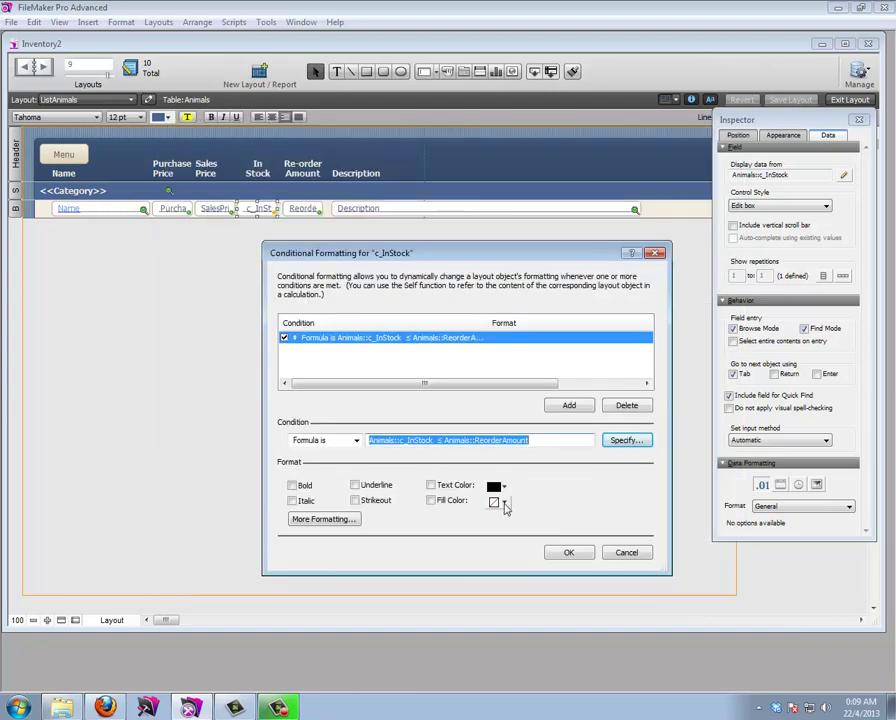
Give the low-stock rule a light red fill colour, apply it and view the animal list in Browse mode
left_click(504, 503)
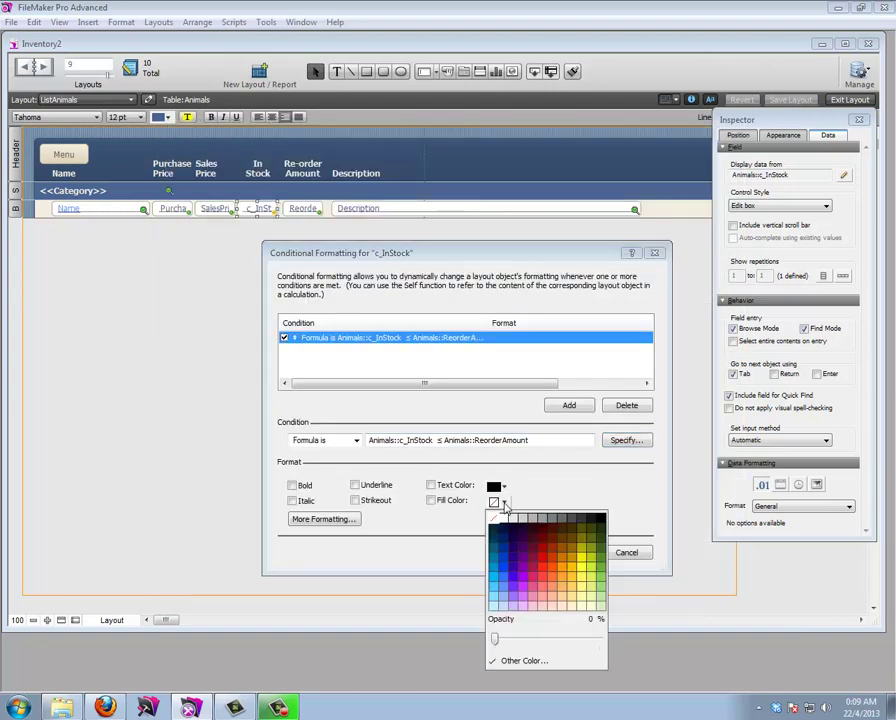
left_click(545, 594)
left_click(568, 556)
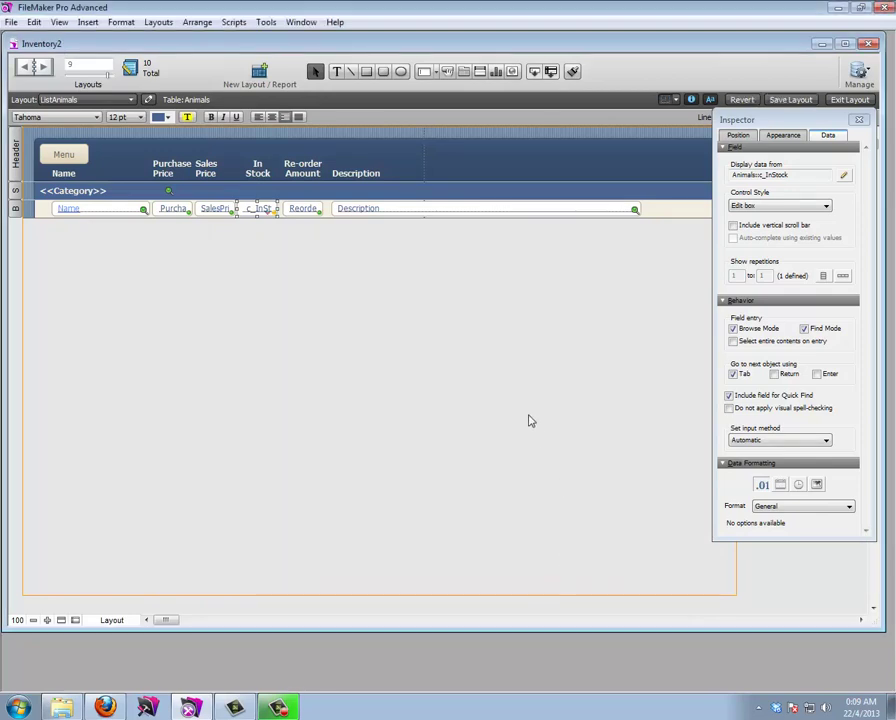
key("ctrl+b")
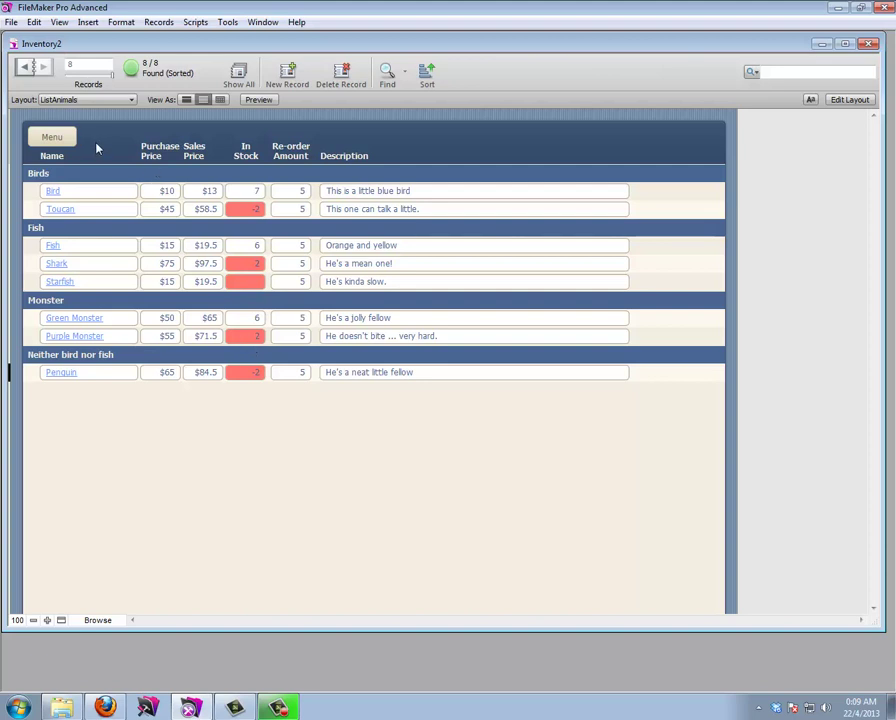
Open the Toucan record's detail layout and add a conditional formatting rule of type "Formula is" to its c_InStock field, clearing the default formula
left_click(60, 209)
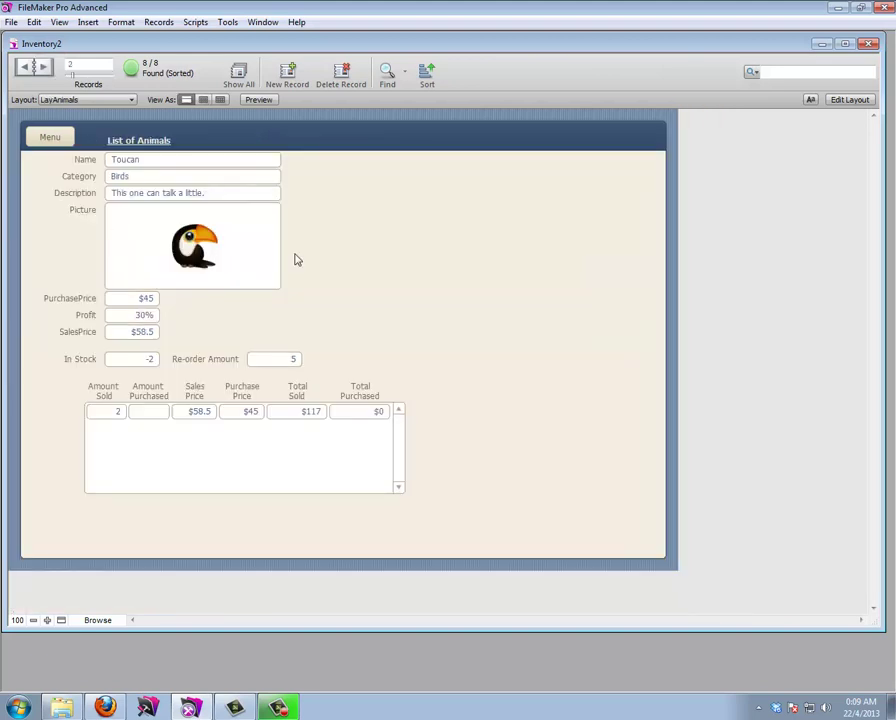
left_click(850, 99)
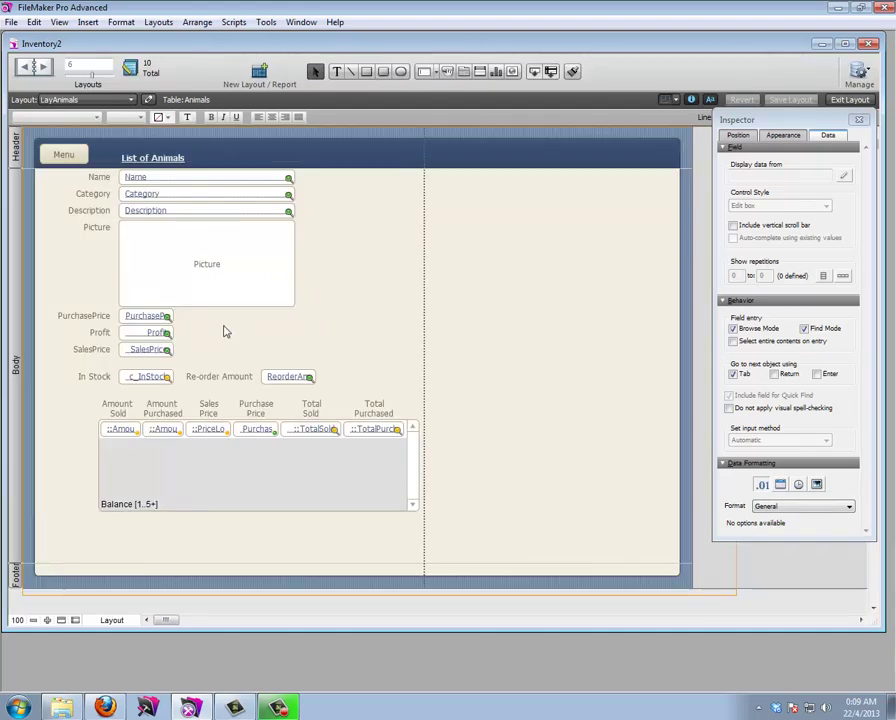
right_click(152, 384)
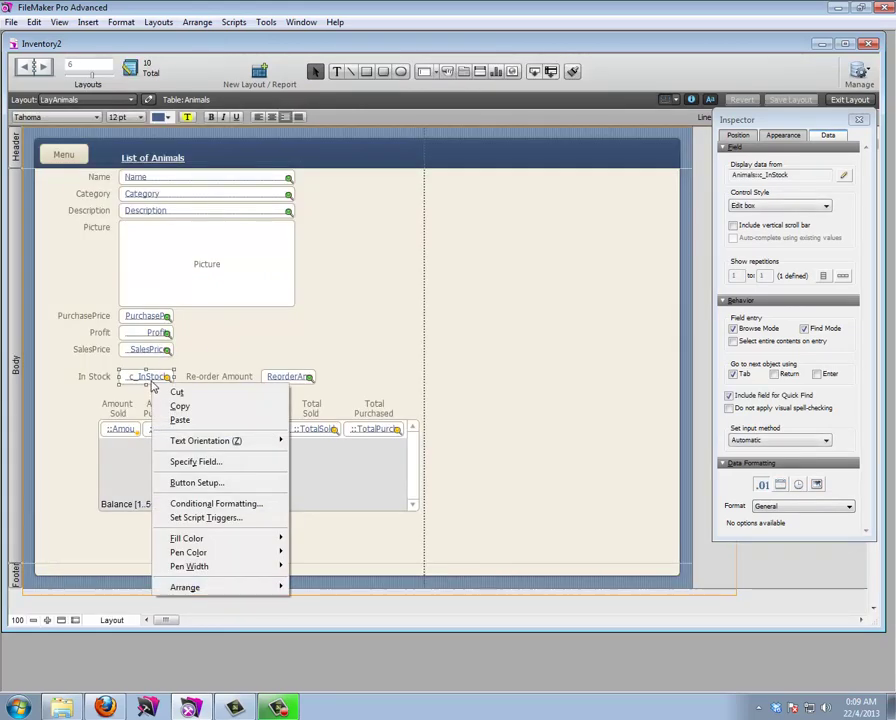
left_click(188, 503)
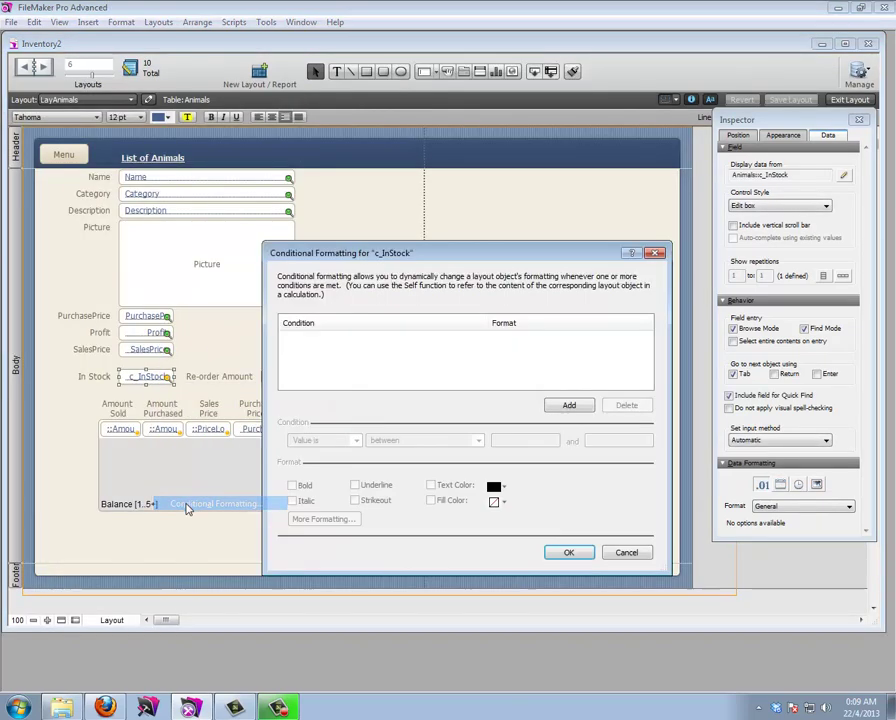
left_click(568, 405)
left_click(354, 441)
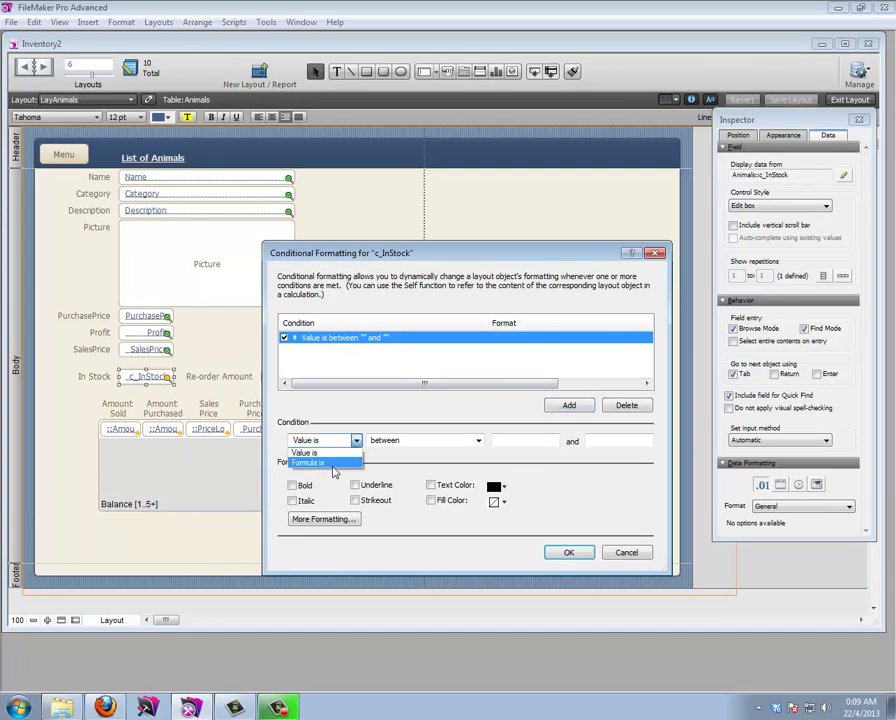
left_click(350, 462)
key("BackSpace")
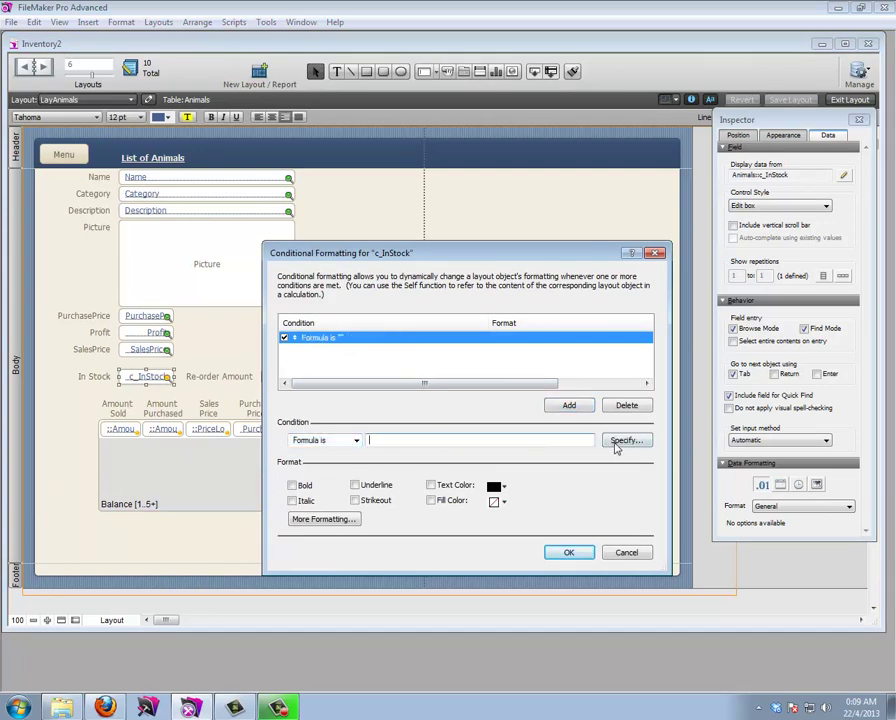
Specify the LayAnimals rule's formula as Animals::c_InStock ≤ Animals::ReorderAmount
left_click(620, 441)
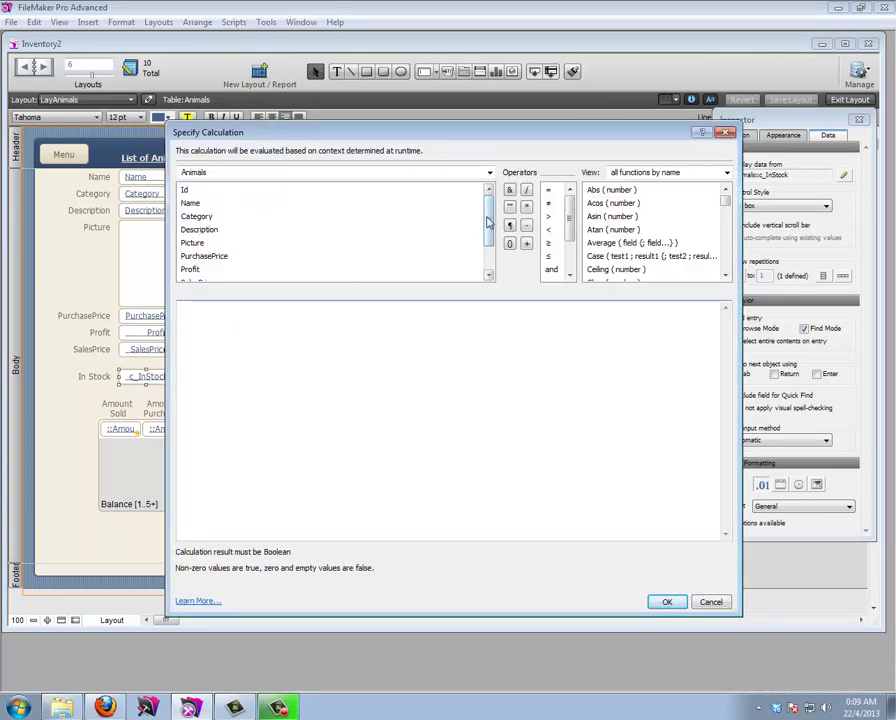
scroll(488, 230, "down", 1)
double_click(197, 256)
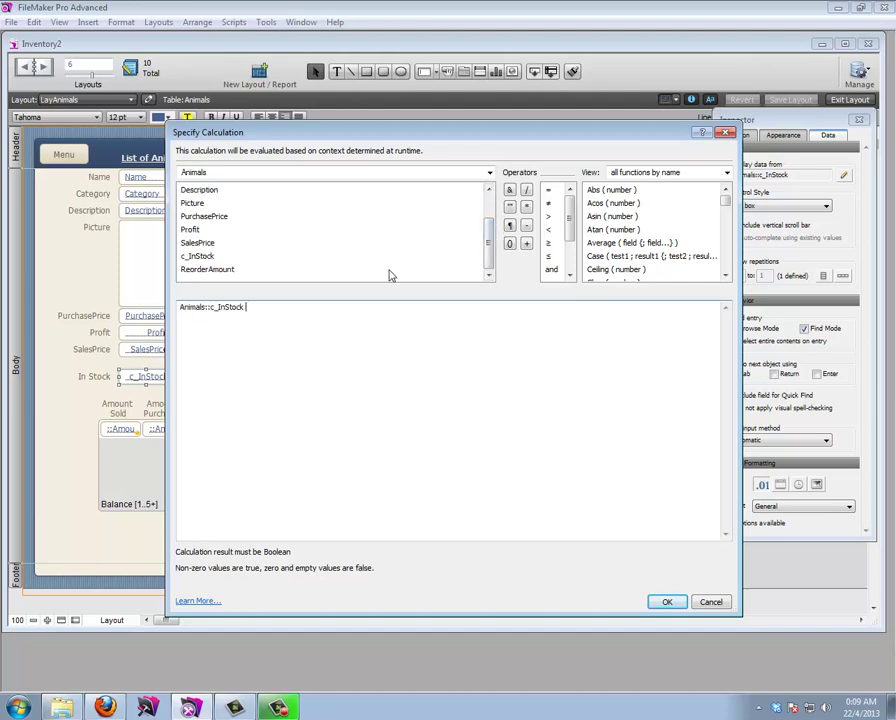
left_click(548, 256)
double_click(210, 269)
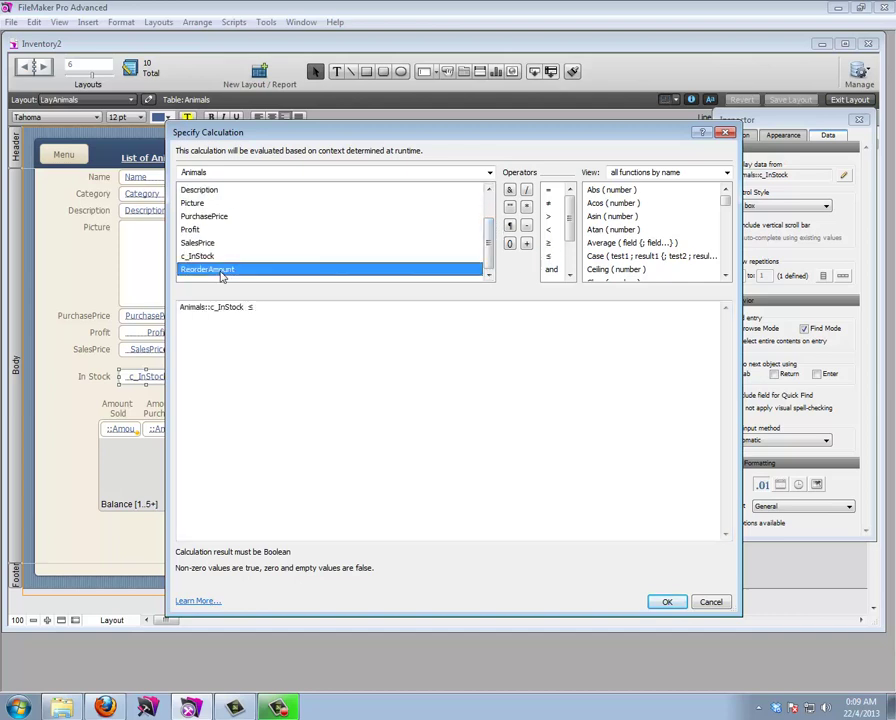
left_click(680, 601)
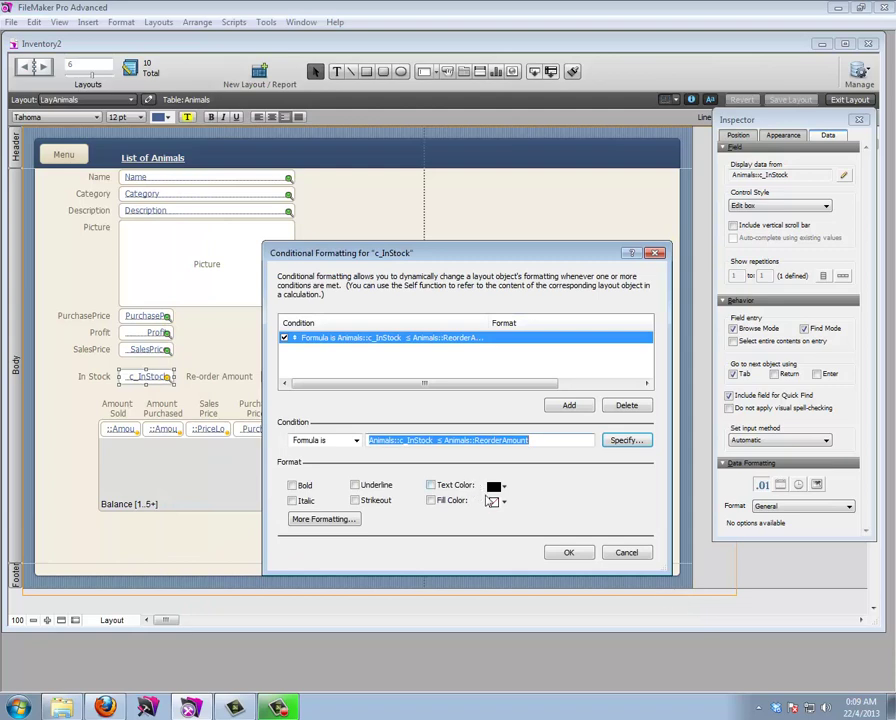
Set a light red fill for the c_InStock rule on LayAnimals, apply it and return to Browse mode
left_click(497, 501)
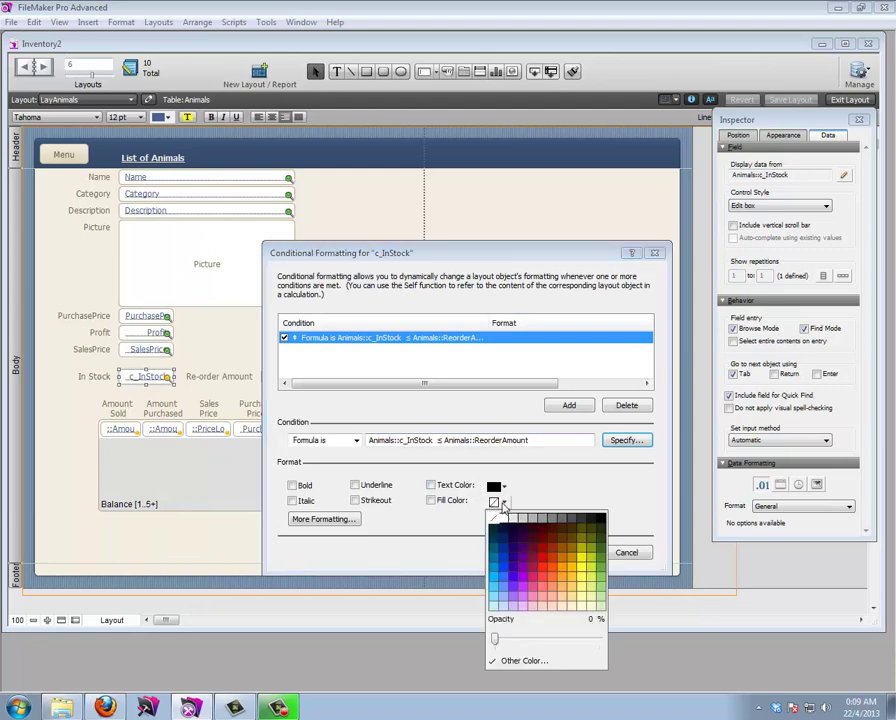
left_click(533, 578)
left_click(565, 553)
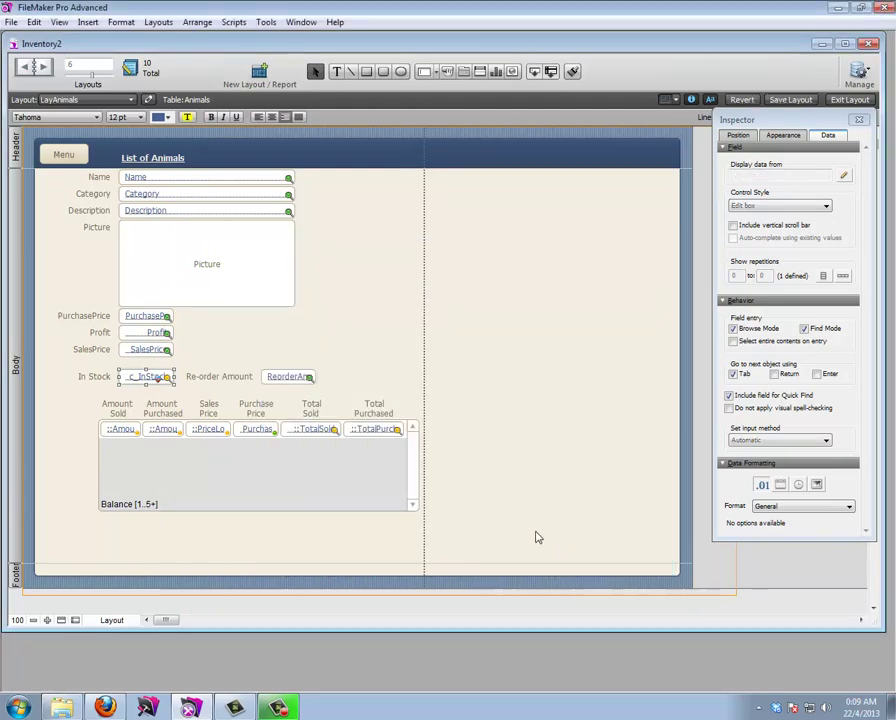
key("ctrl+b")
Page through the animal records to check the In Stock highlighting, and go back to the list of animals
key("ctrl+Up")
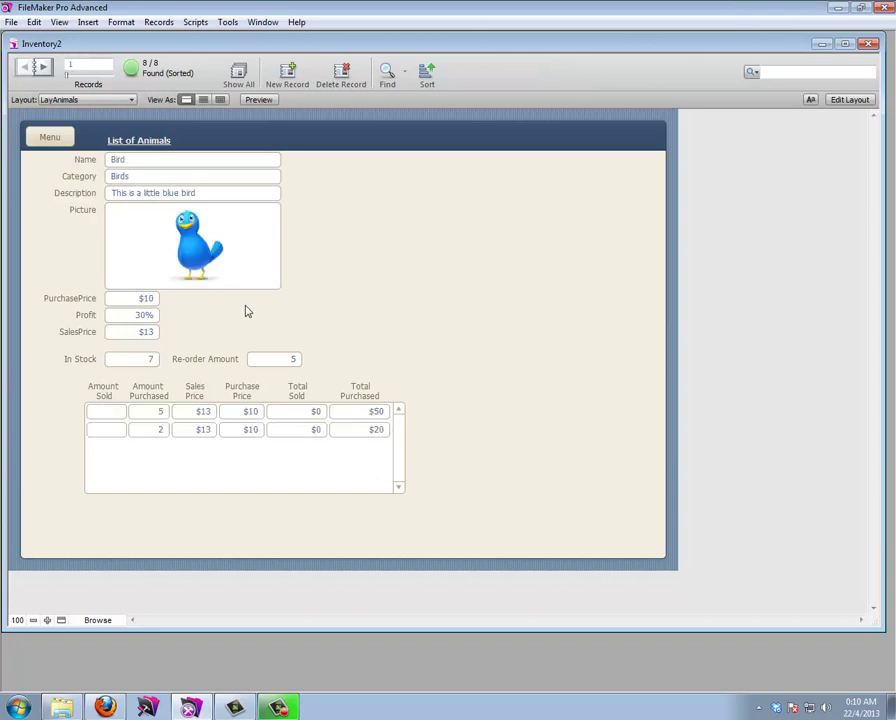
key("ctrl+Down")
key("ctrl+Down")
key("ctrl+Down")
key("ctrl+Down")
key("ctrl+Down")
key("ctrl+Down")
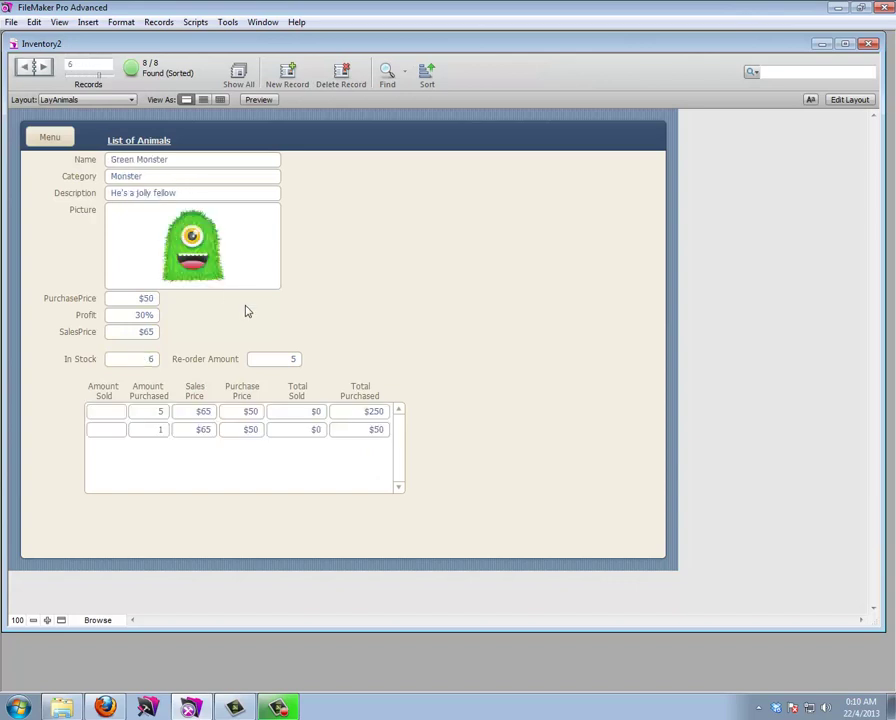
key("ctrl+Down")
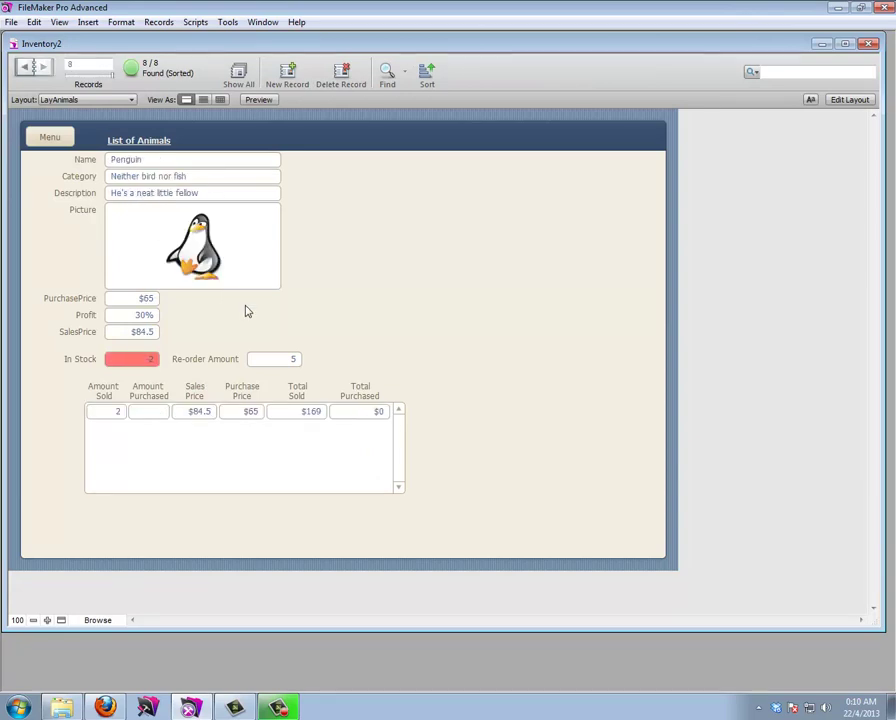
left_click(145, 142)
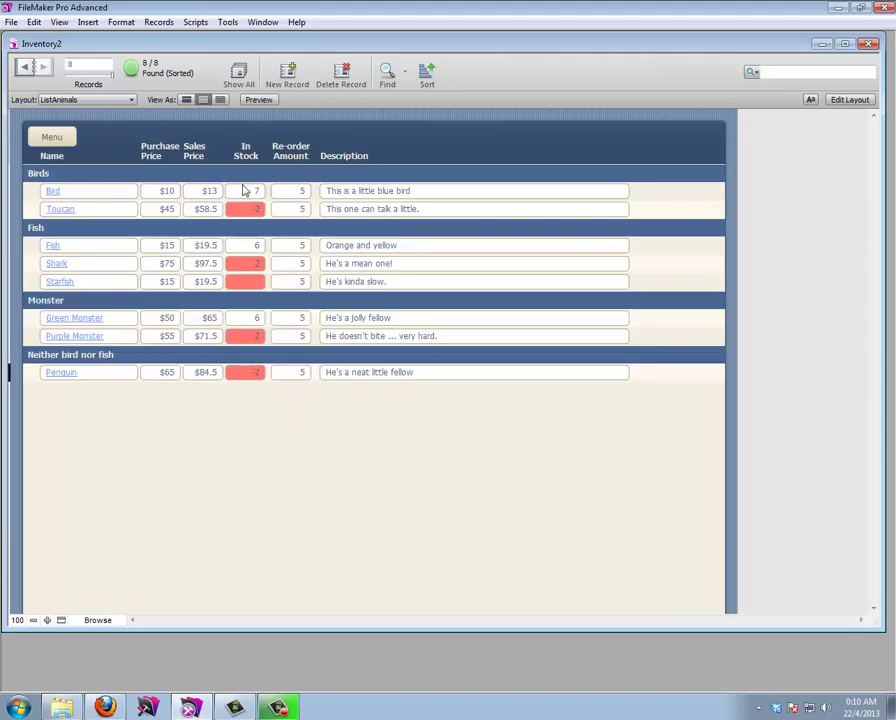
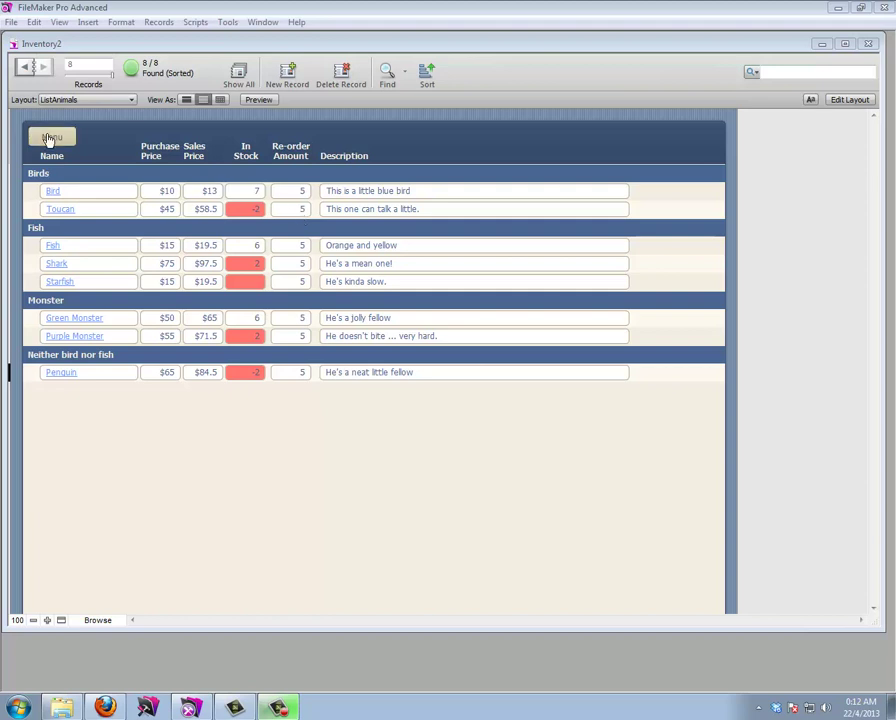
Create a calculation field named c_Reorder in the Animals table of the Inventory2 database
left_click(13, 22)
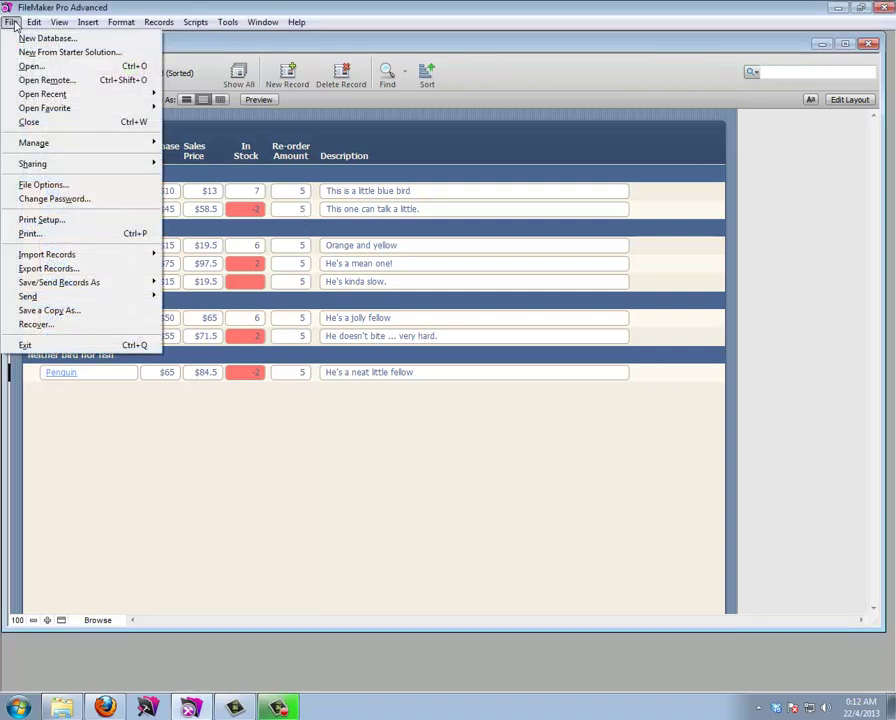
mouse_move(136, 148)
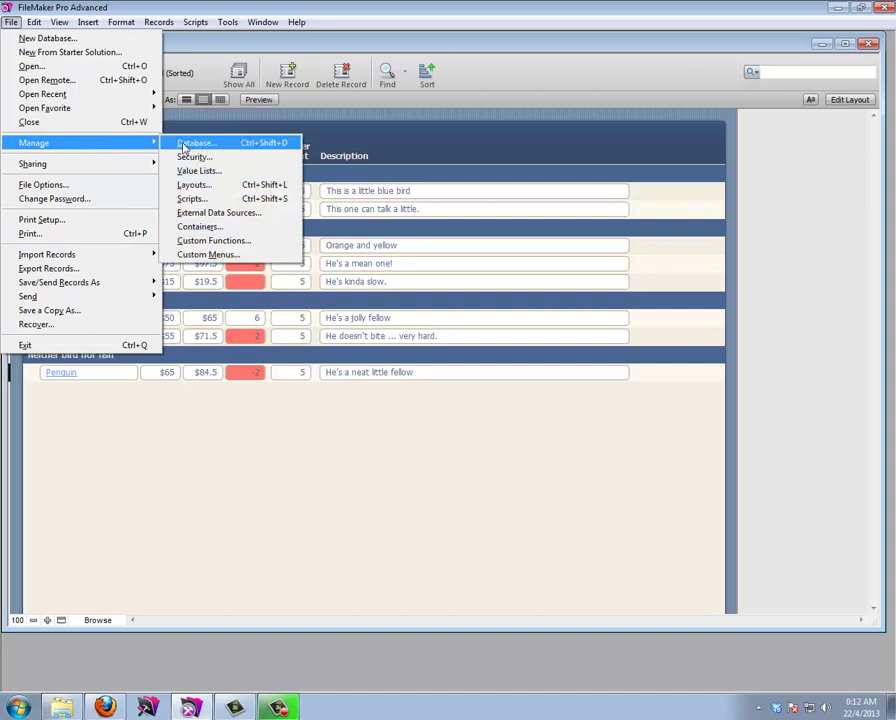
left_click(186, 145)
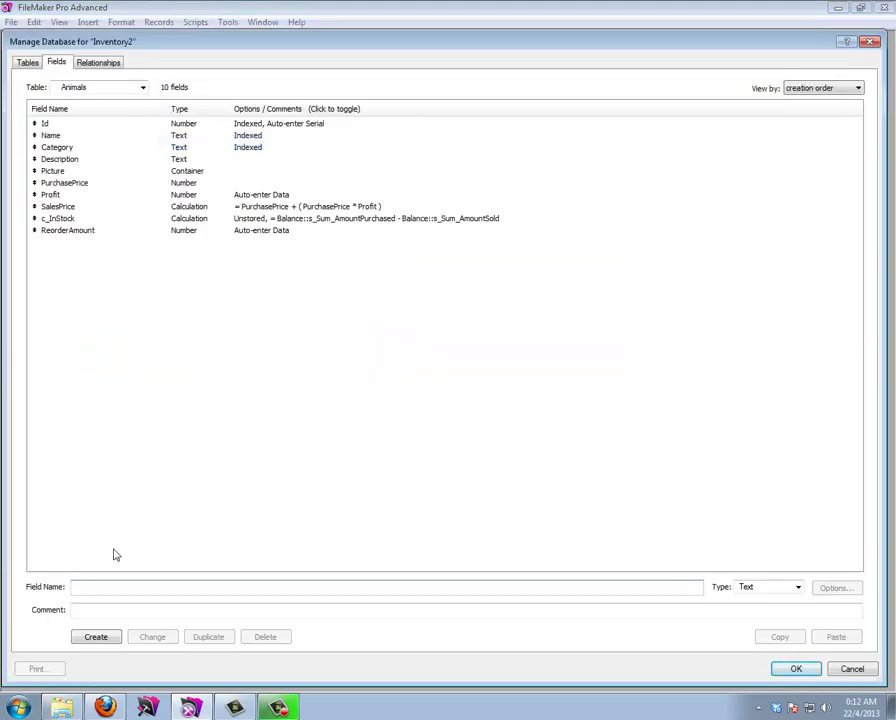
left_click(89, 586)
type("c_Re")
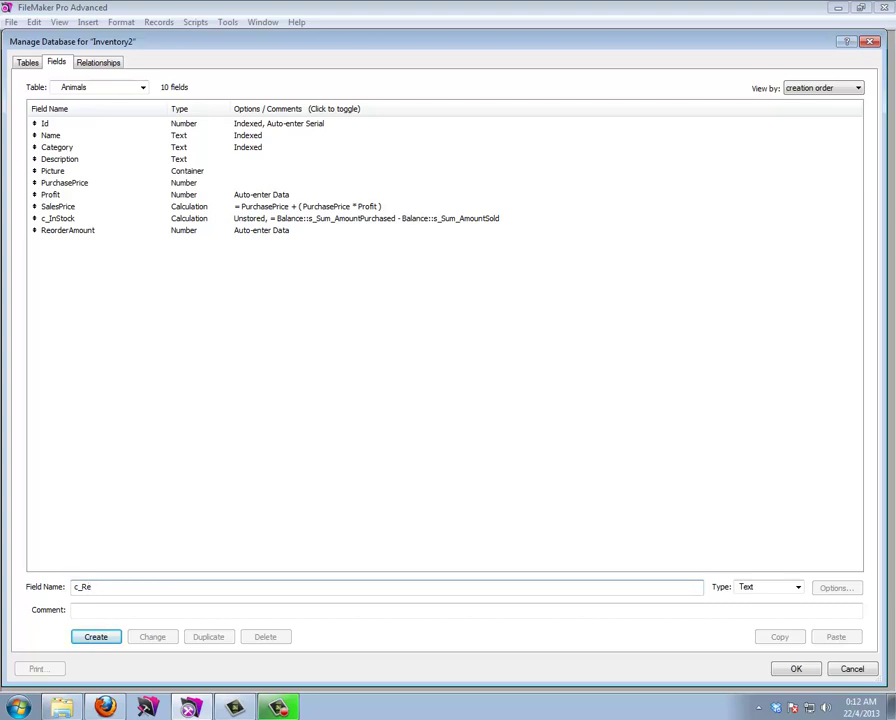
type("rder")
key("Tab")
key("c")
key("c")
key("Return")
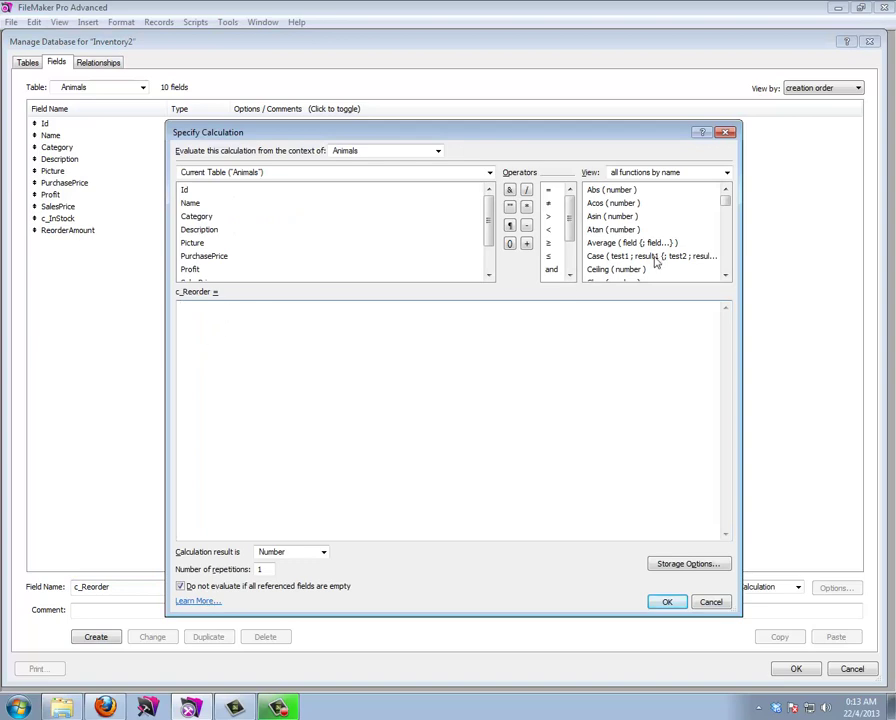
Insert the If function into the c_Reorder formula and set its test to c_InStock ≤ ReorderAmount
left_click(598, 244)
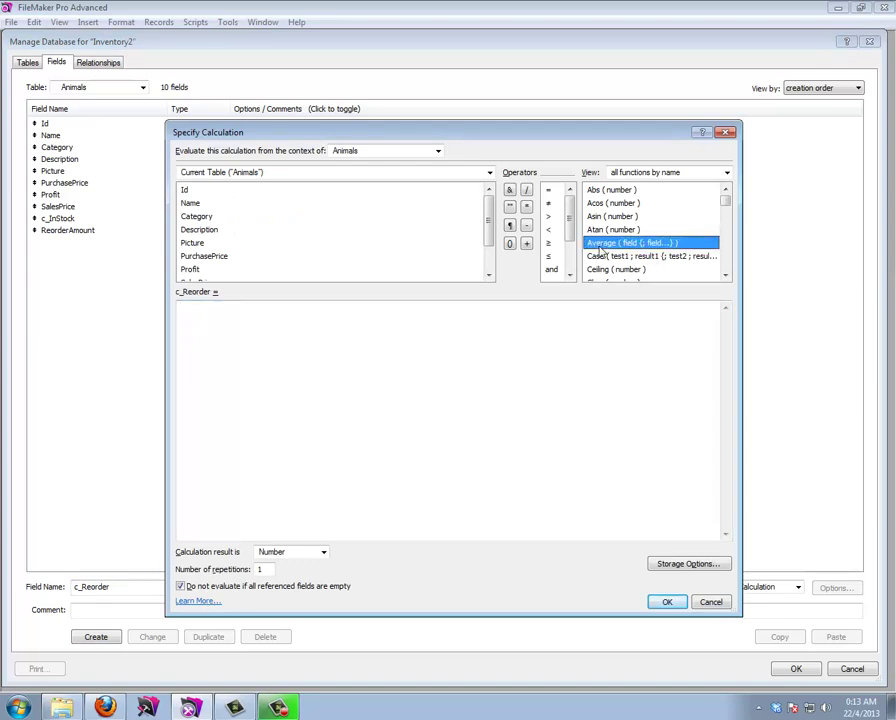
key("i")
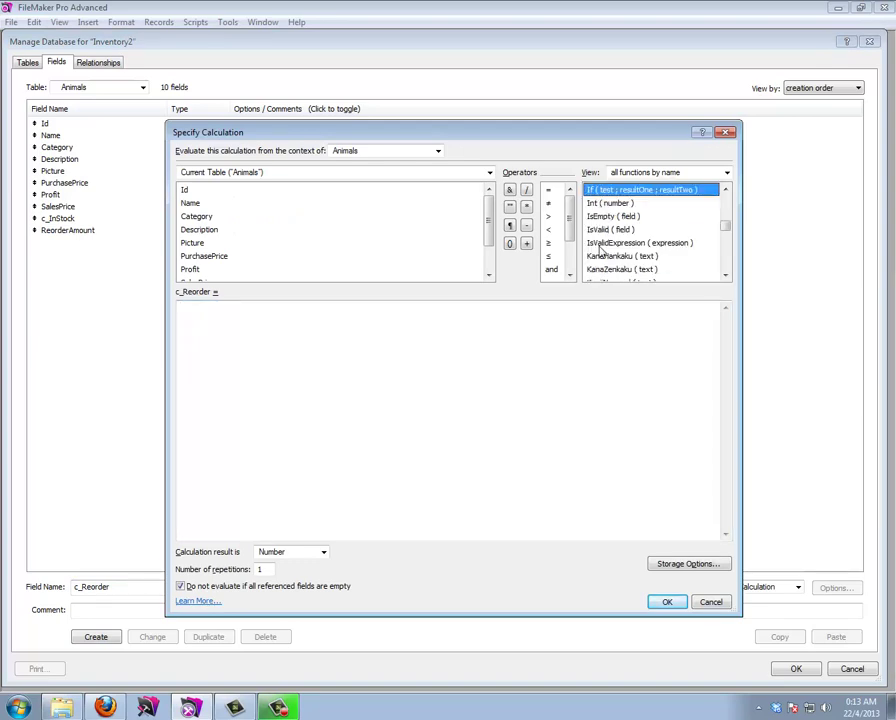
double_click(598, 193)
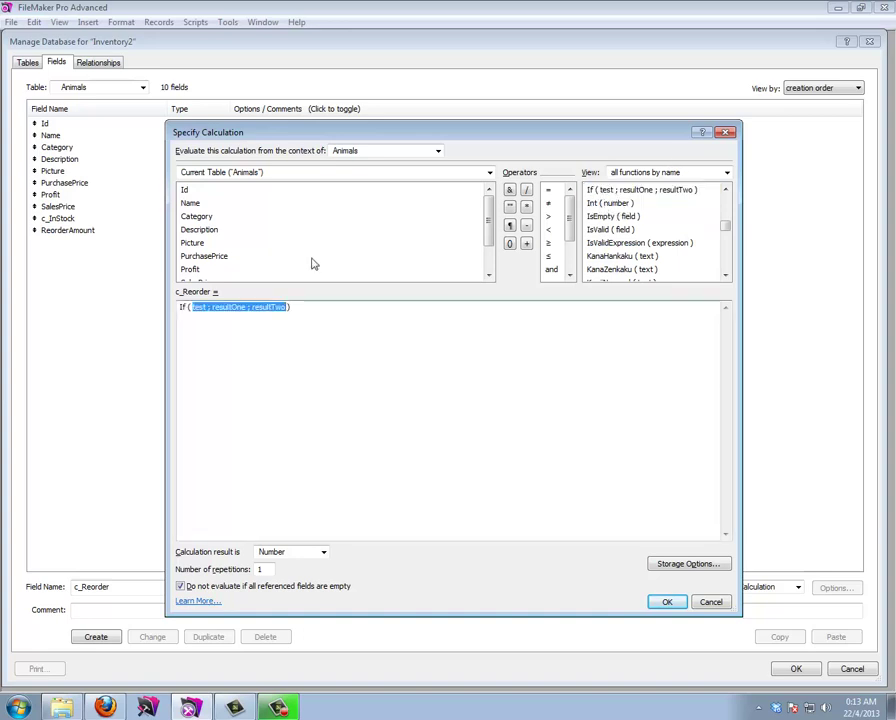
left_click(305, 314)
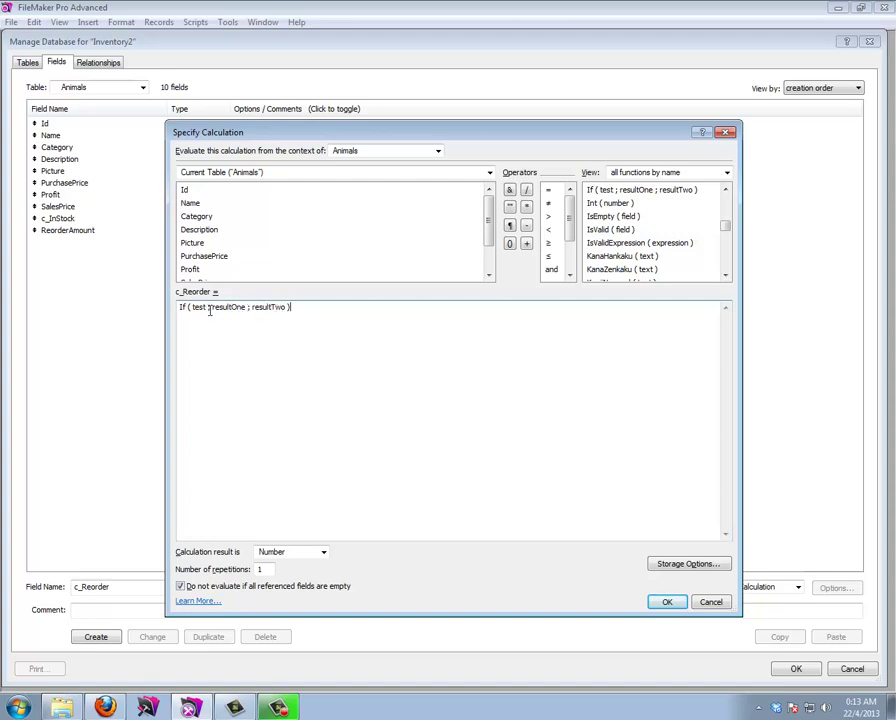
double_click(199, 307)
left_click_drag(488, 224, 473, 264)
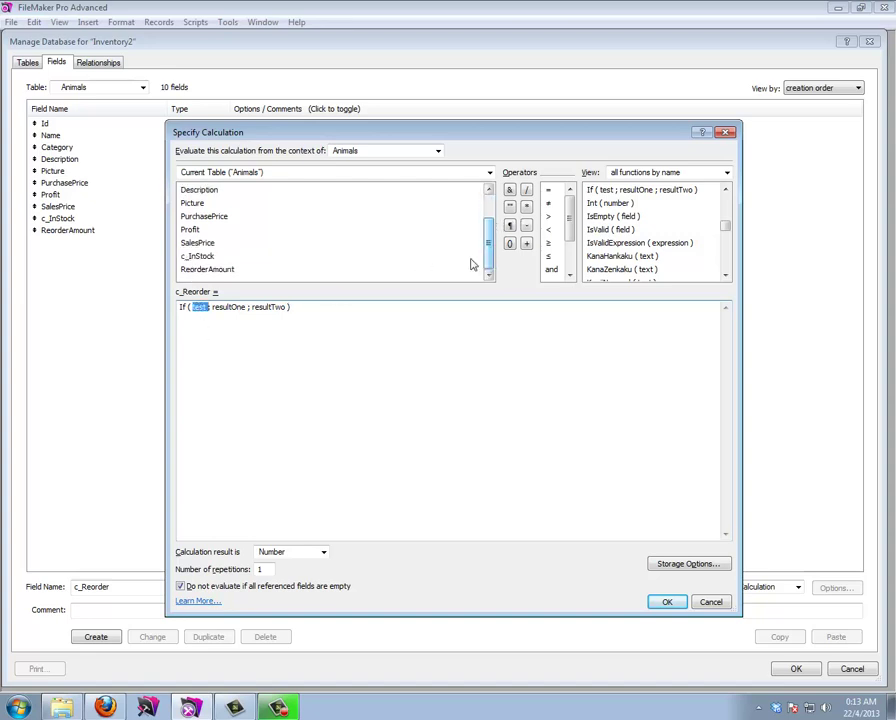
double_click(200, 257)
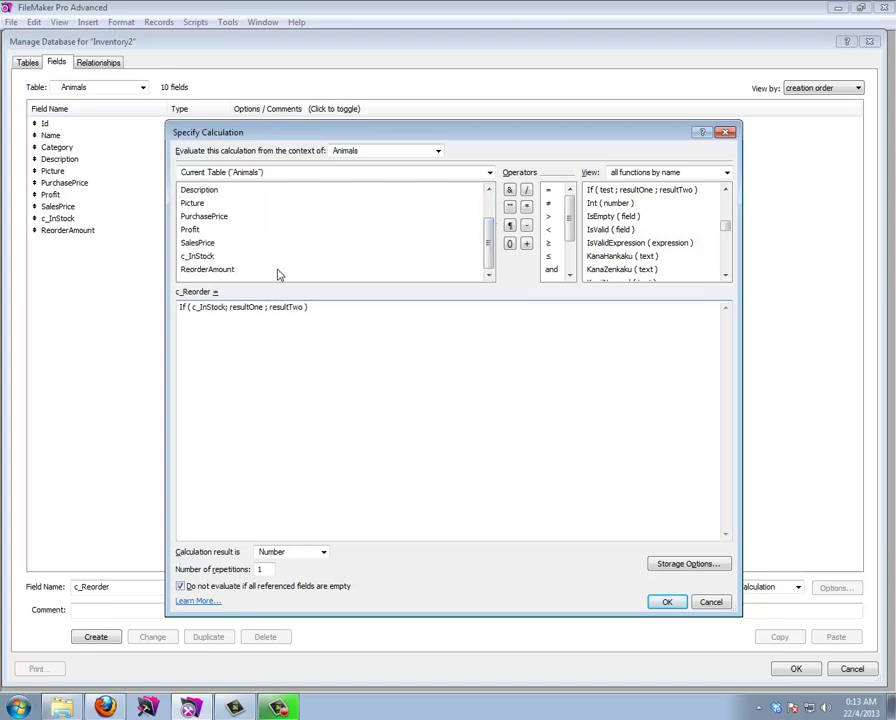
double_click(548, 256)
double_click(206, 269)
Set the If function's first result to "Reorder" and its second result to an empty string ""
left_click(291, 307)
double_click(310, 307)
type("\"Reorder\"")
key("Delete")
key("Delete")
key("Delete")
key("Delete")
key("Delete")
key("Delete")
key("Delete")
key("Delete")
key("Delete")
type("\"\"")
Set the c_Reorder calculation result to Text, and save the field and the database definition
left_click(324, 552)
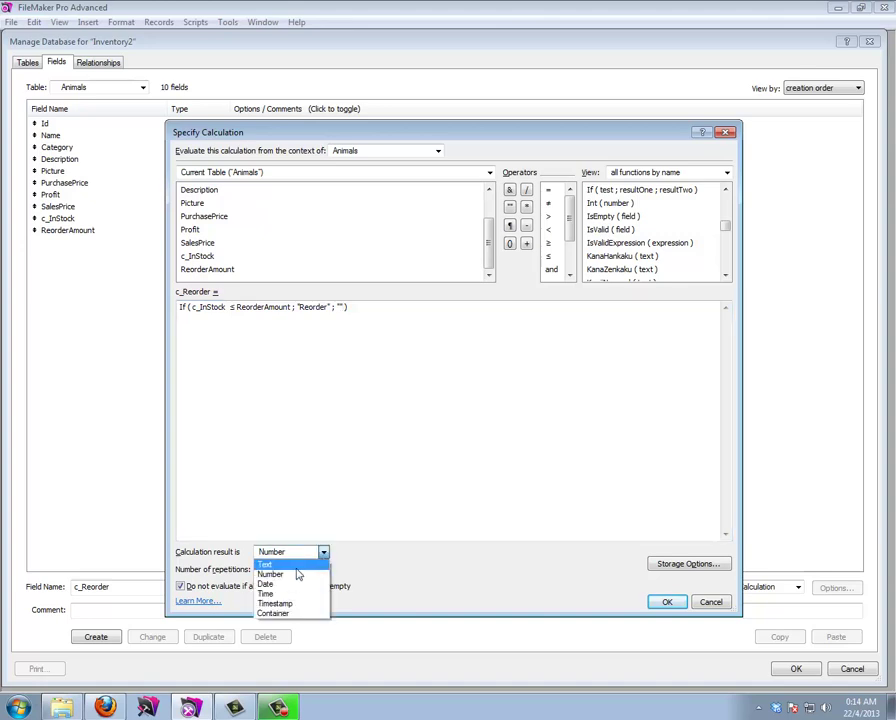
left_click(290, 564)
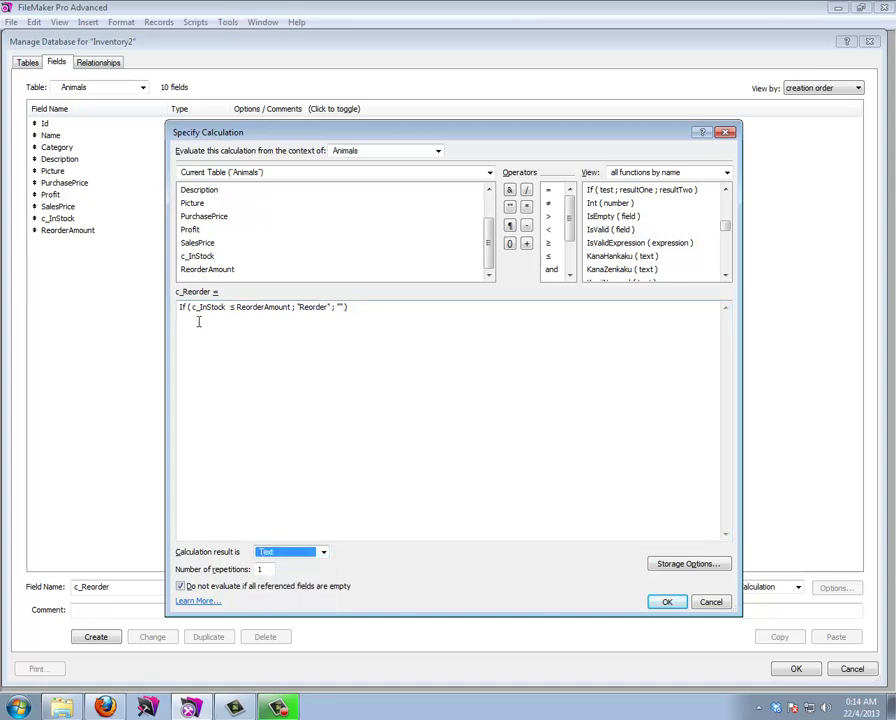
left_click(665, 601)
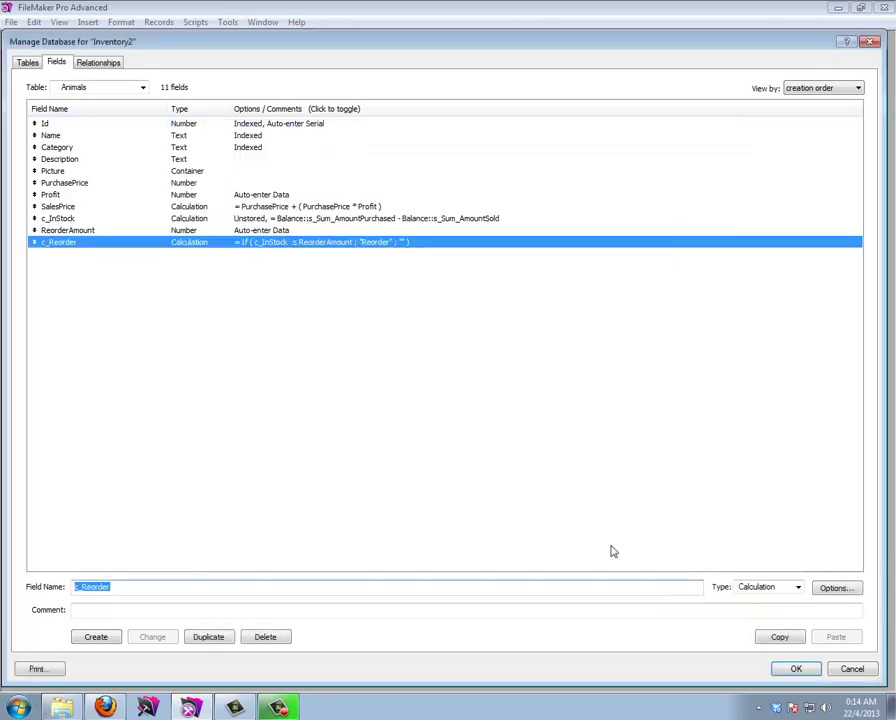
left_click(790, 670)
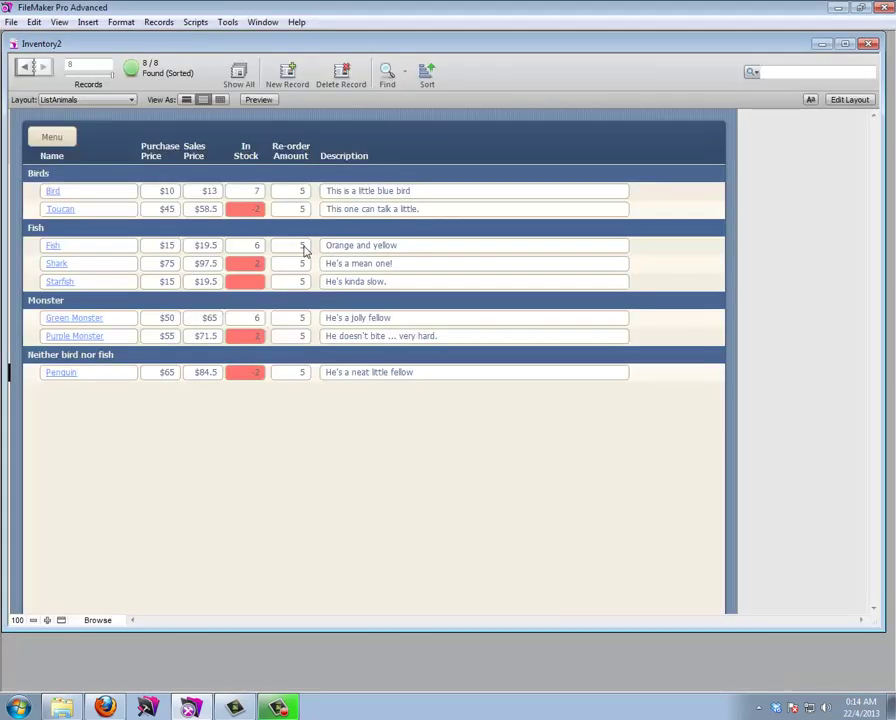
Place the c_Reorder field without a label after Description in the ListAnimals body and return to Browse mode
left_click(849, 100)
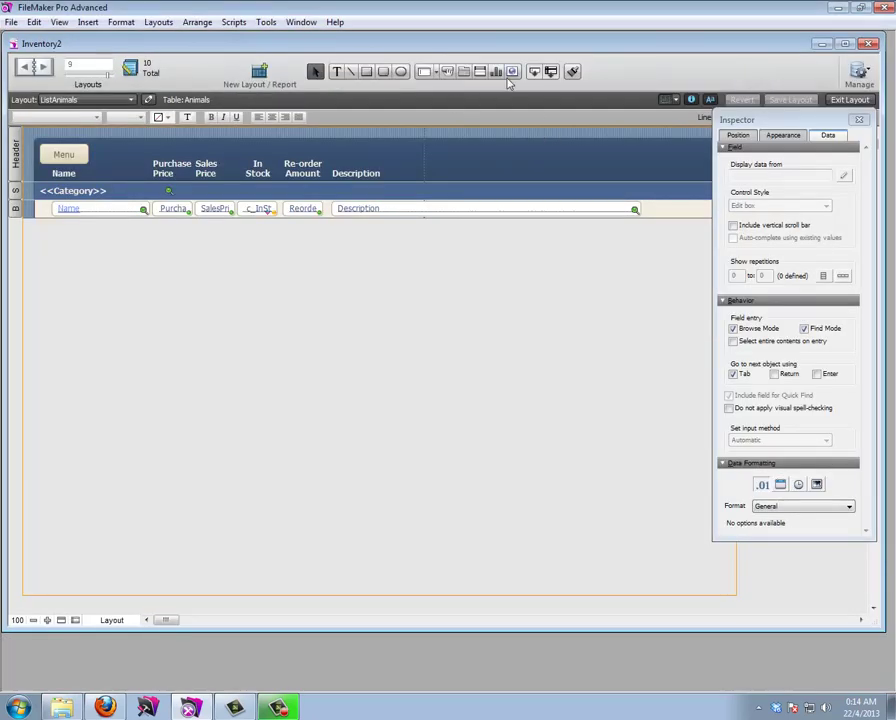
left_click_drag(537, 76, 660, 212)
left_click(466, 356)
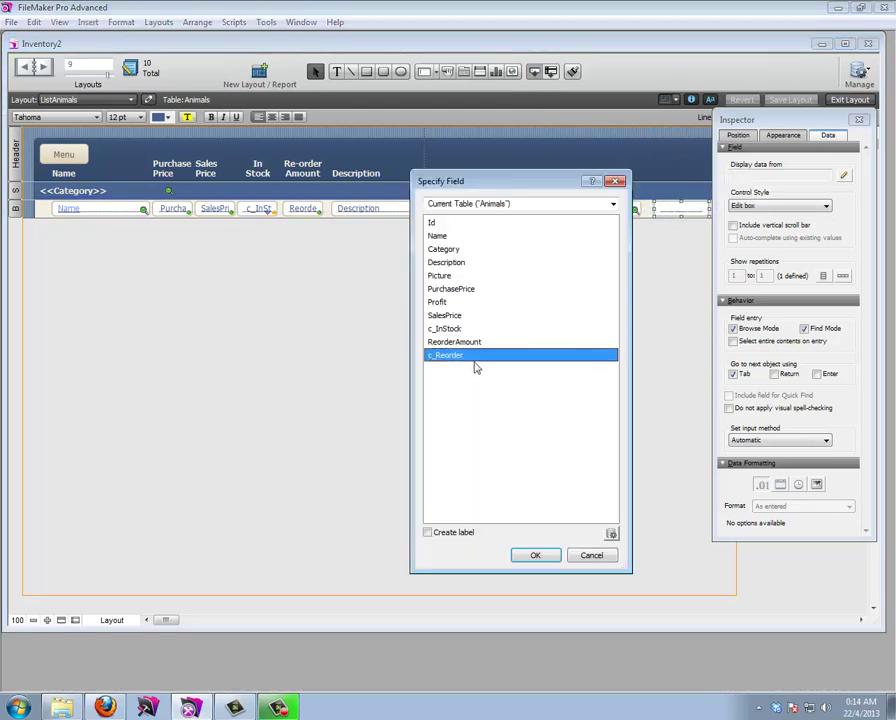
left_click(535, 557)
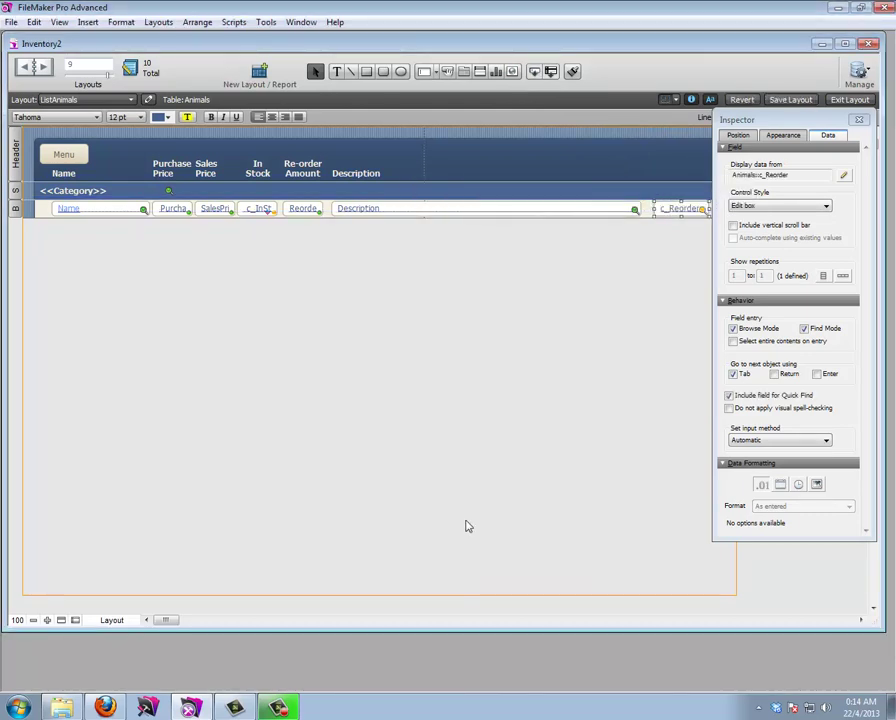
left_click(838, 100)
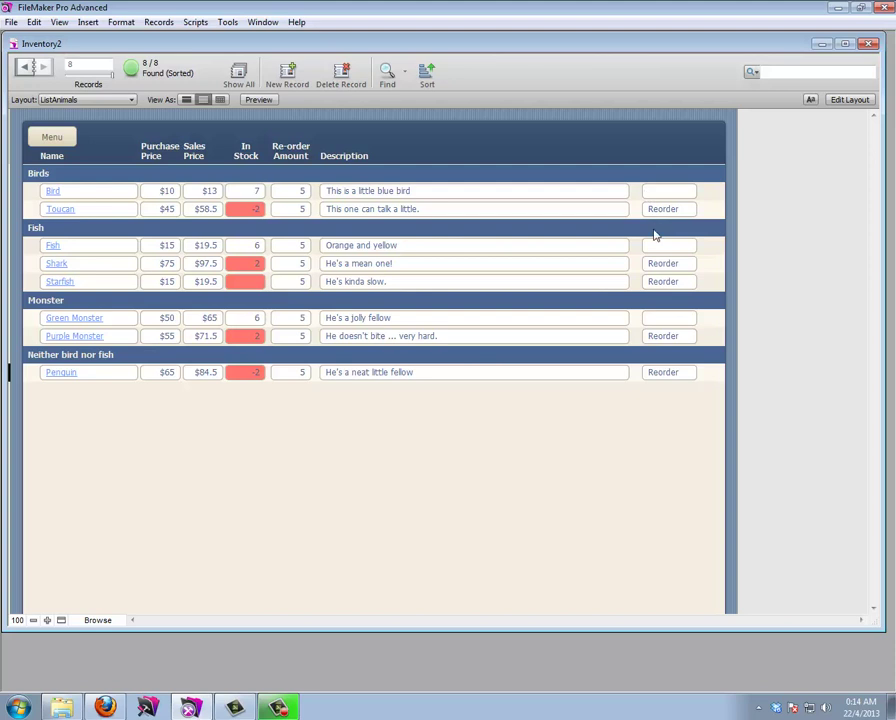
Find the animals with "Reorder" in the c_Reorder field and sort the found records by Category in ascending order
left_click(387, 73)
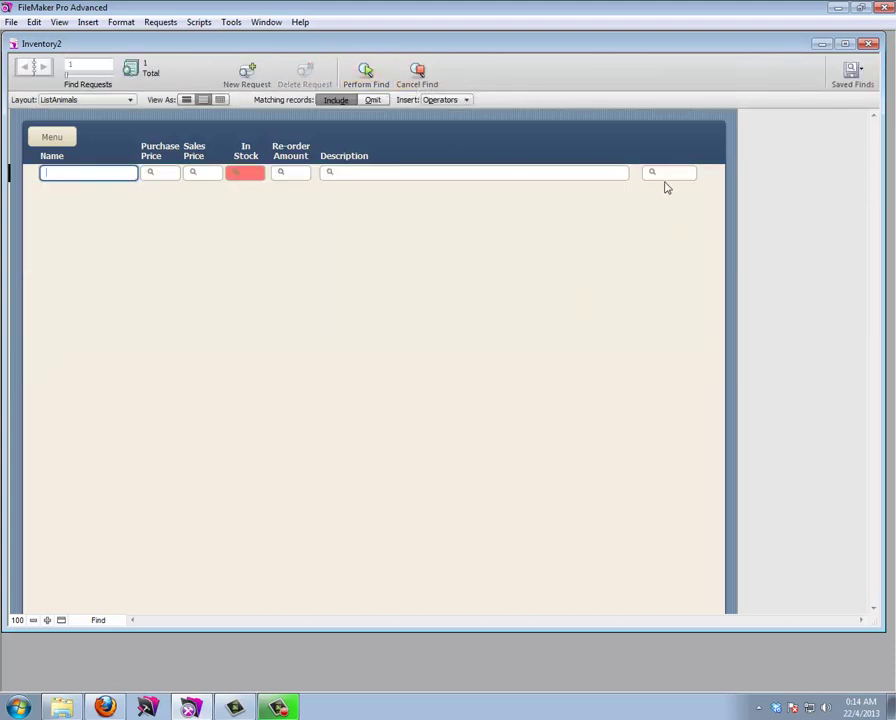
left_click(672, 175)
type("Reorder")
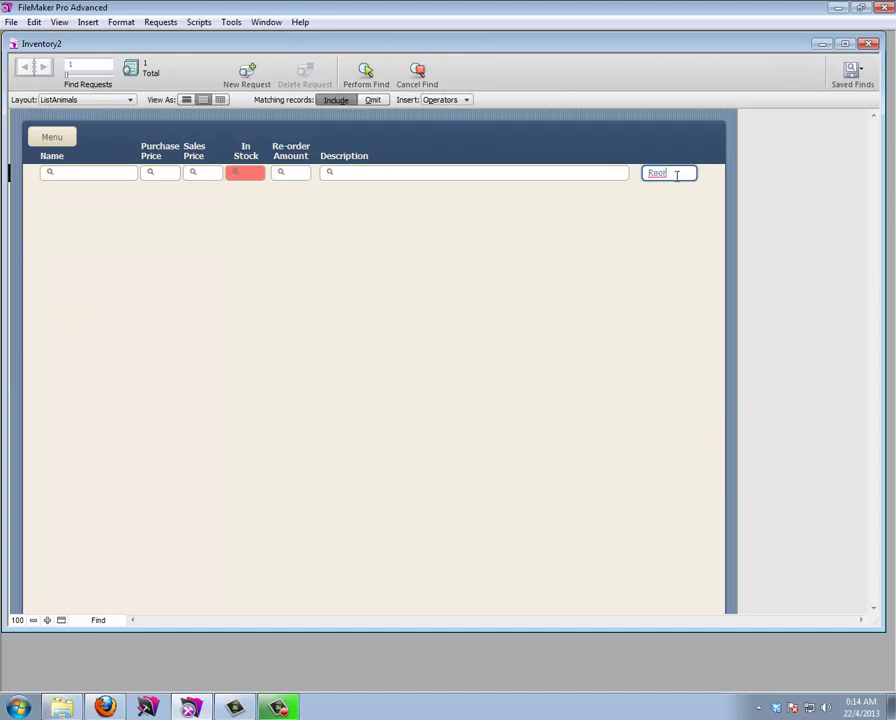
left_click(366, 72)
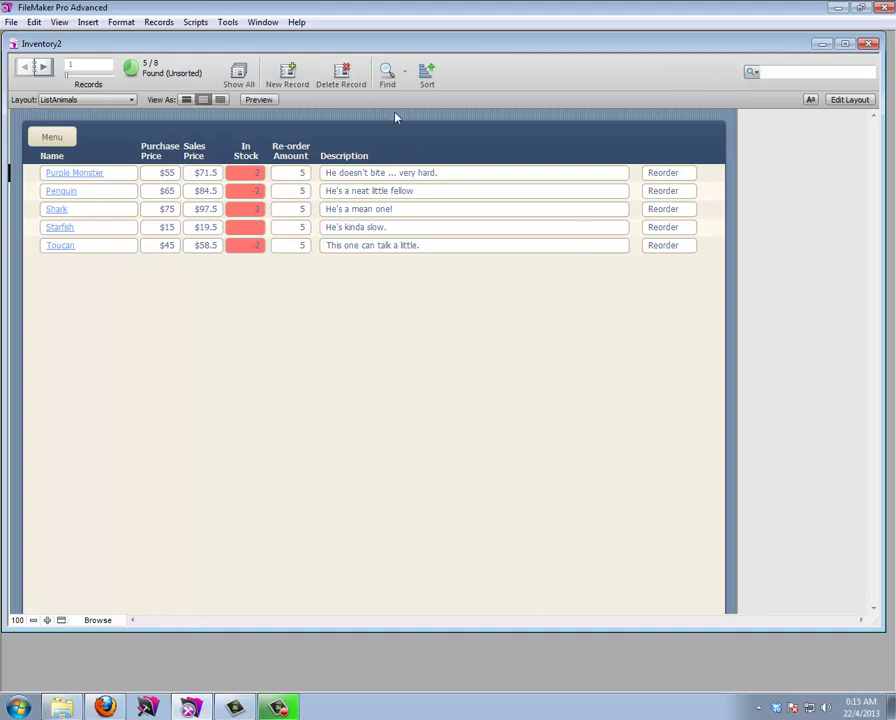
left_click(427, 72)
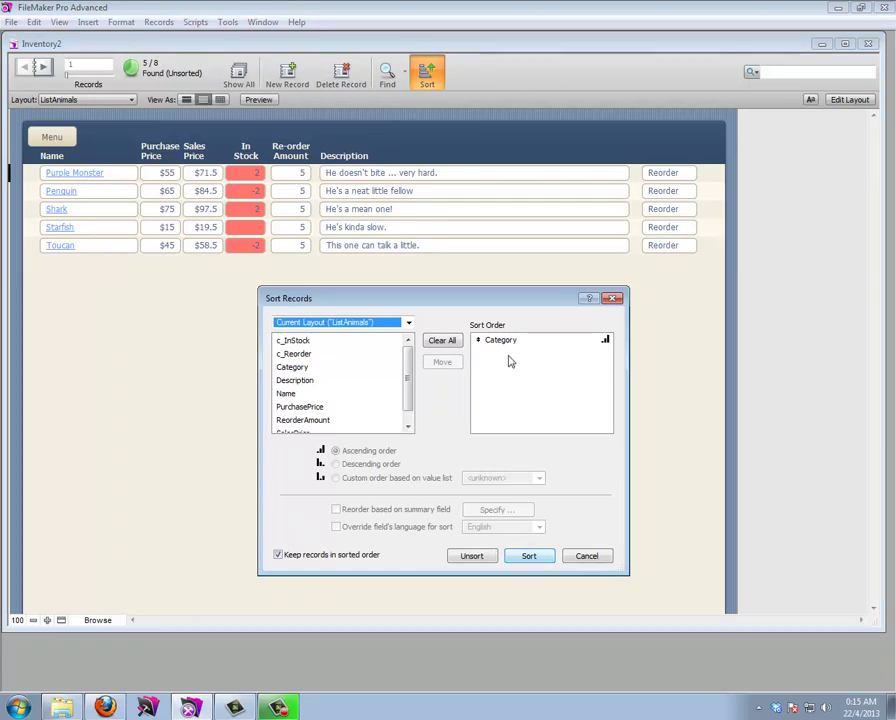
left_click(529, 556)
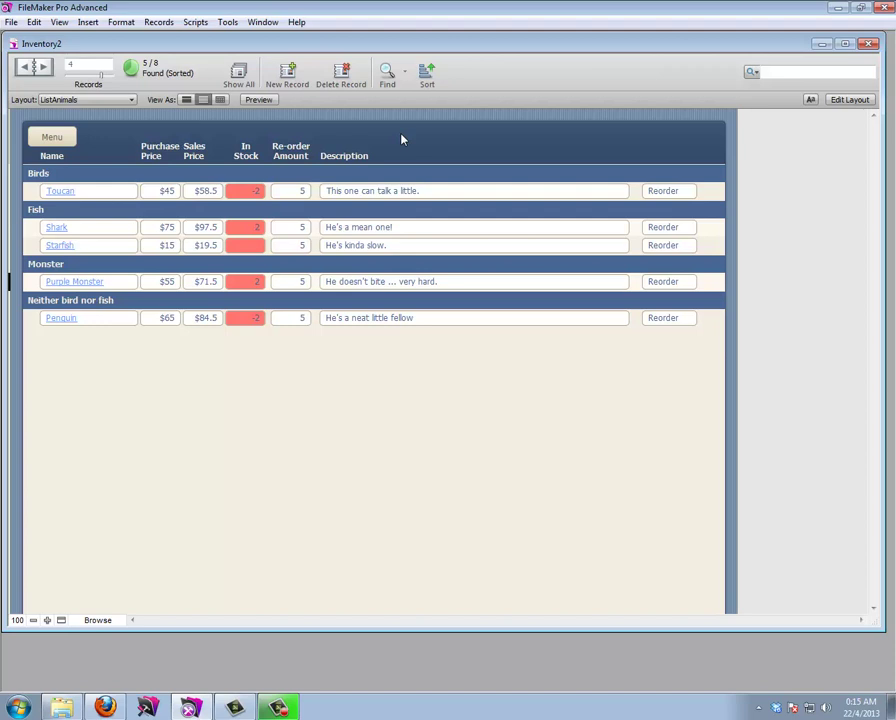
Create a new script named "Find Animals that need to be ordered"
left_click(195, 22)
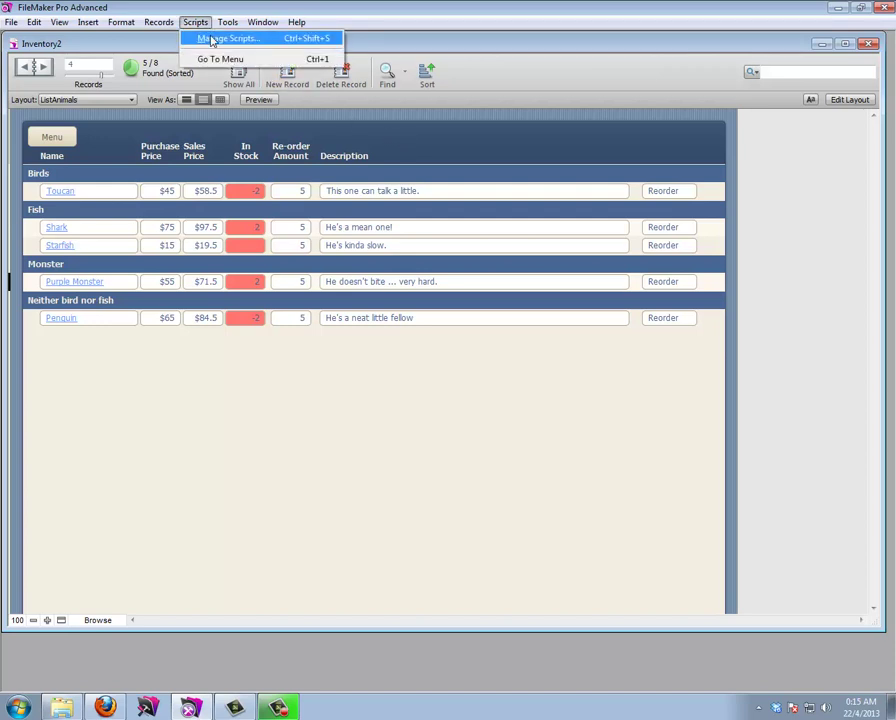
left_click(212, 40)
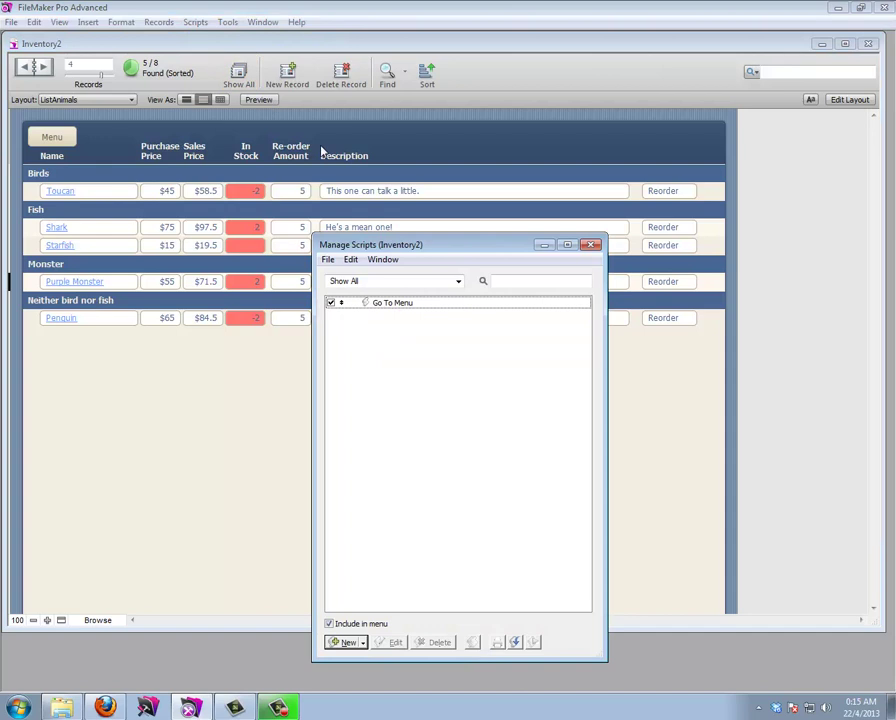
left_click(344, 643)
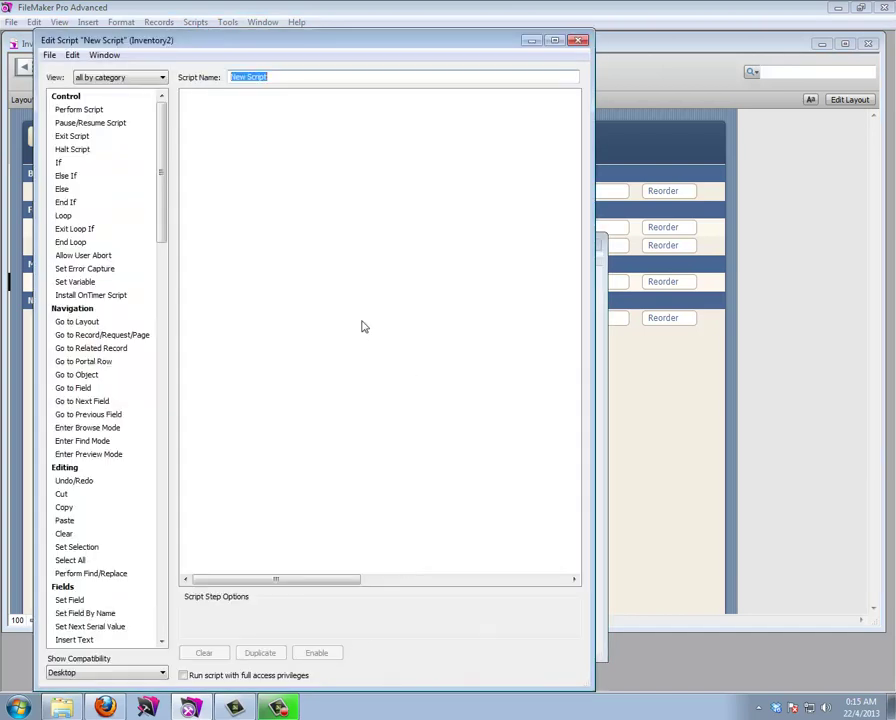
type("Fi")
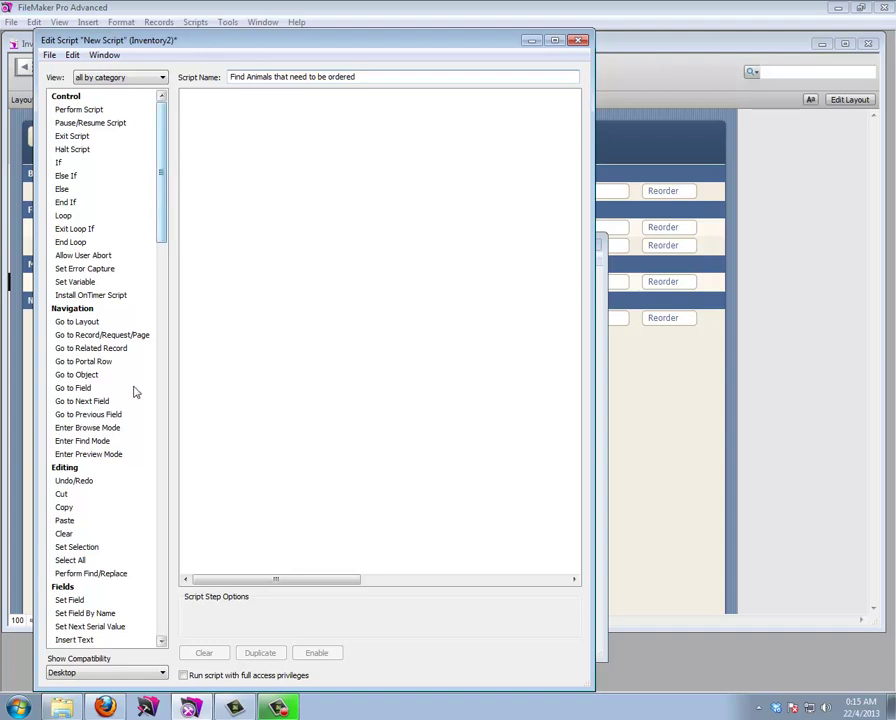
Add an Enter Find Mode step to the script with its Pause option turned off
left_click(82, 442)
double_click(82, 442)
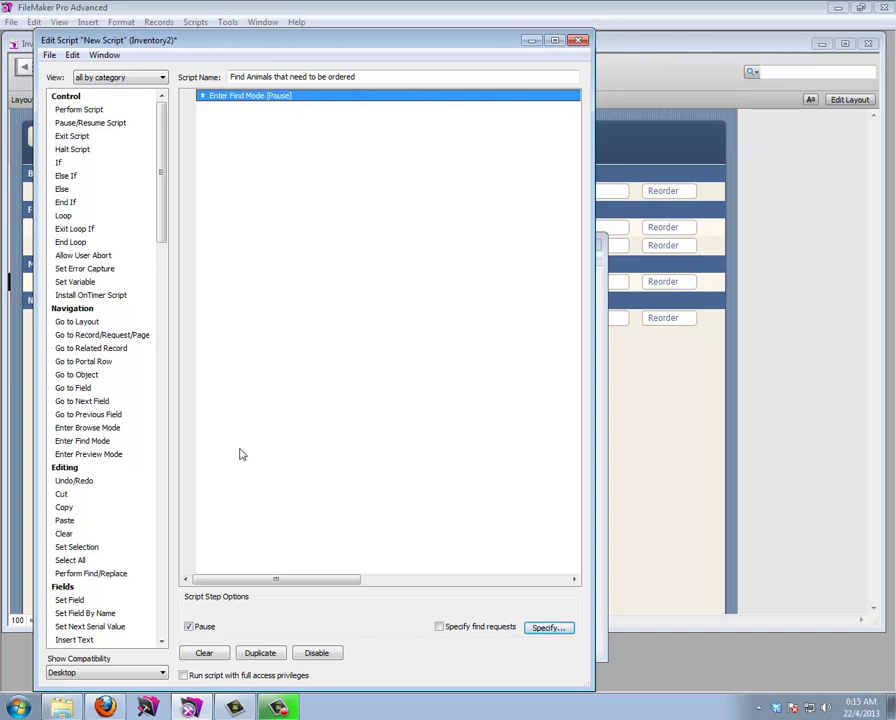
left_click(188, 627)
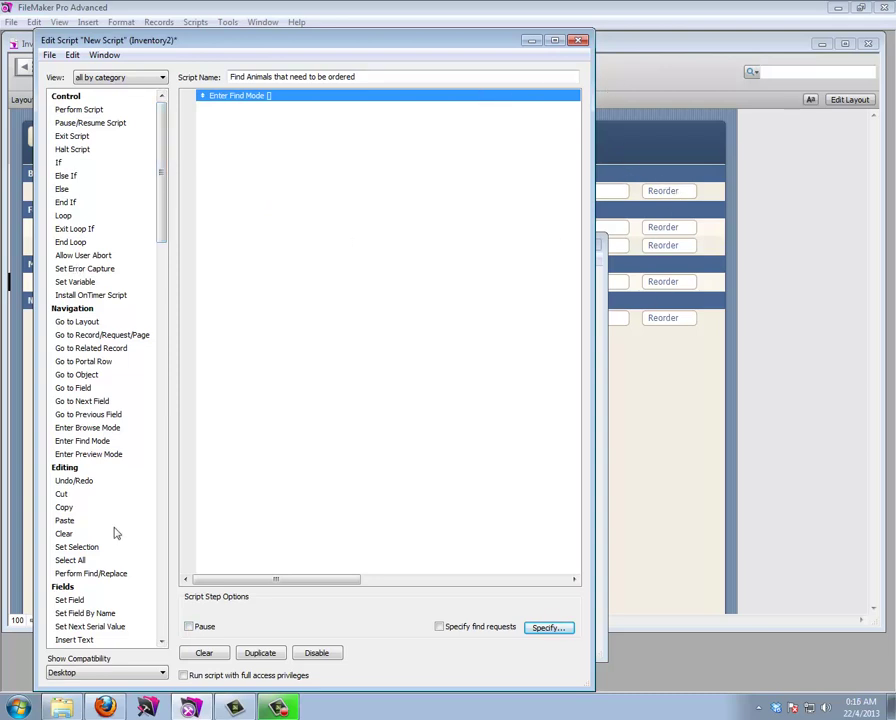
Add a Set Field step to the script that targets Animals::c_Reorder with the calculated result "Reorder"
double_click(70, 600)
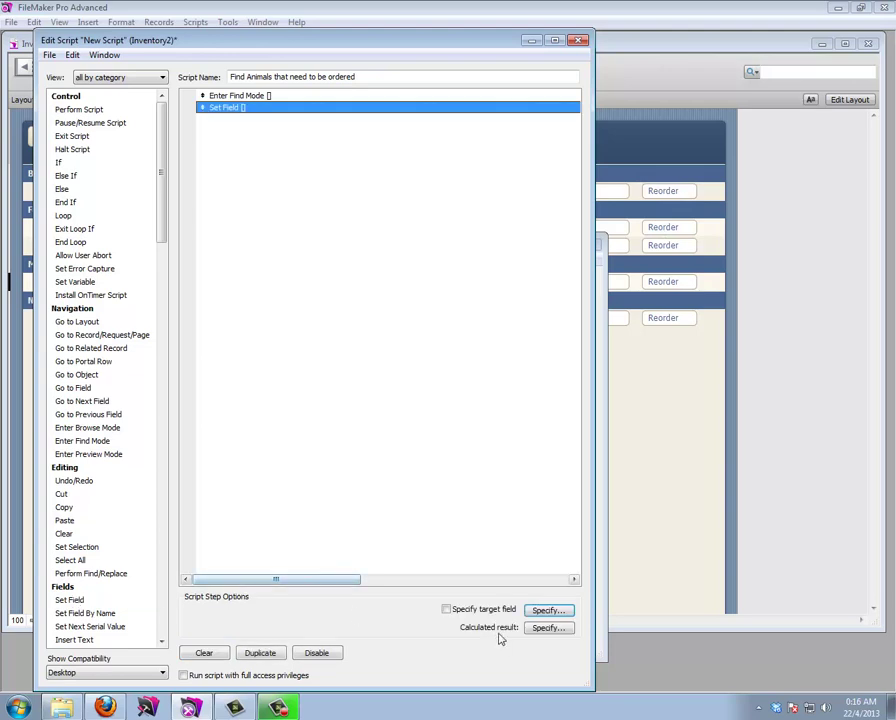
left_click(534, 611)
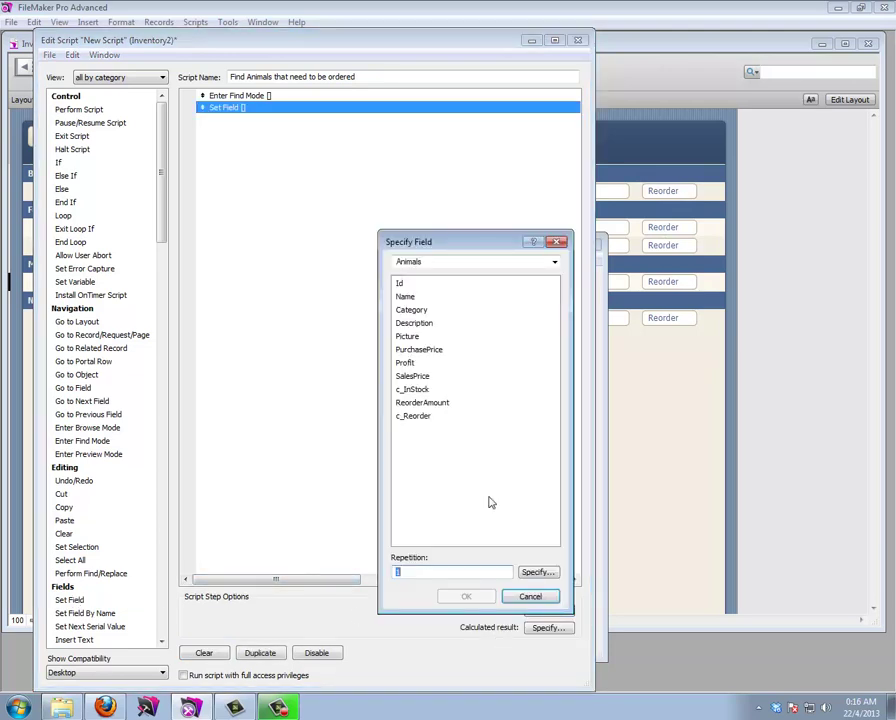
left_click(408, 416)
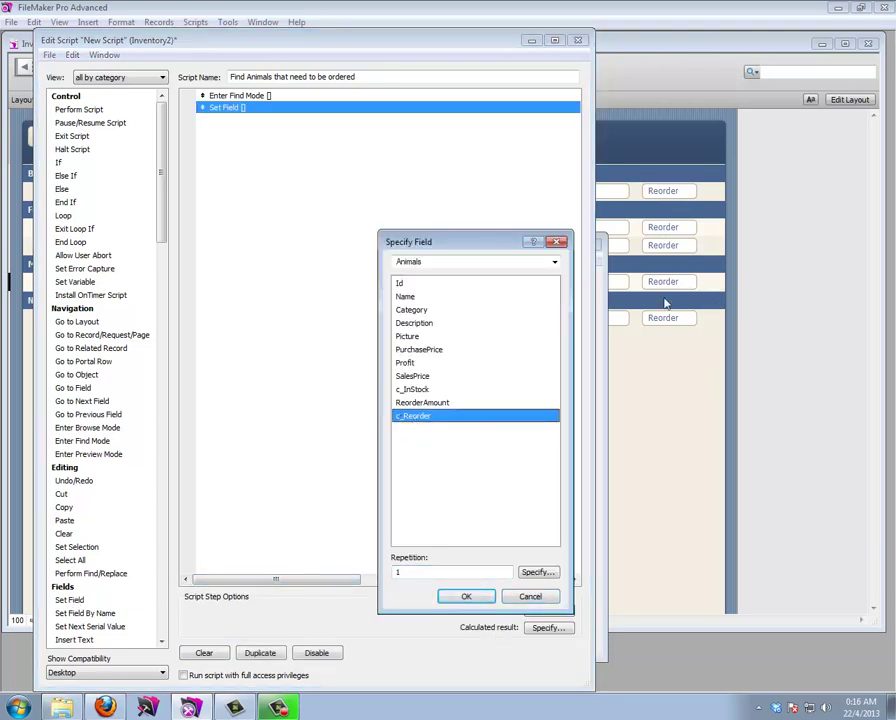
left_click(466, 596)
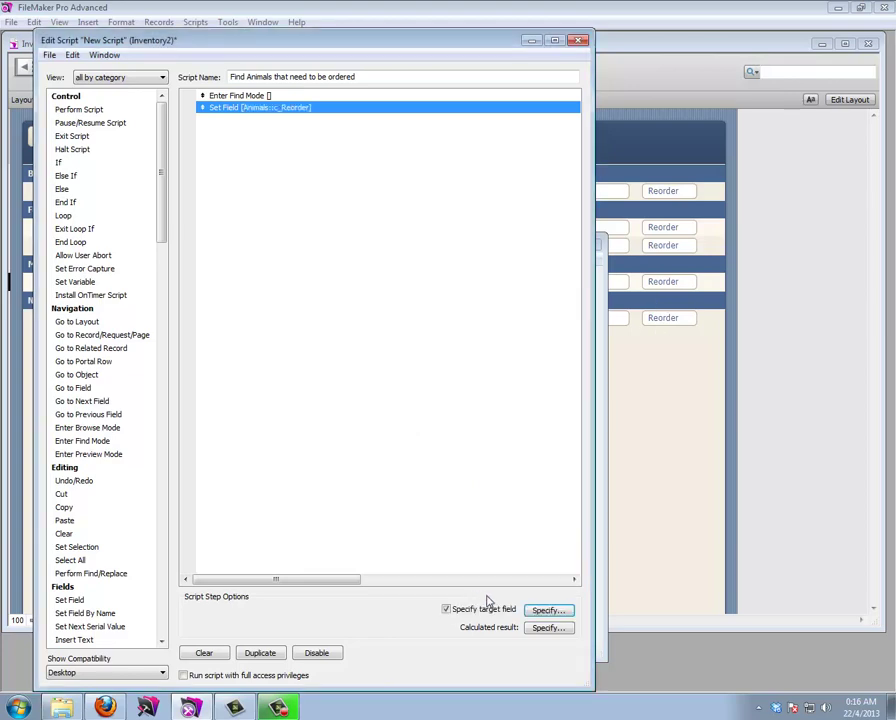
left_click(548, 628)
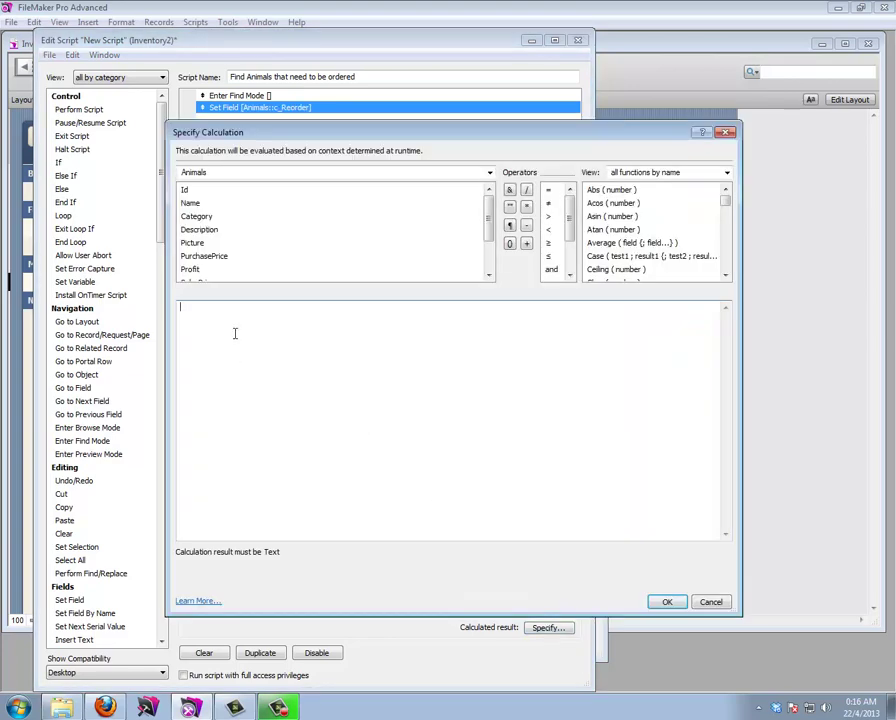
left_click_drag(360, 134, 459, 336)
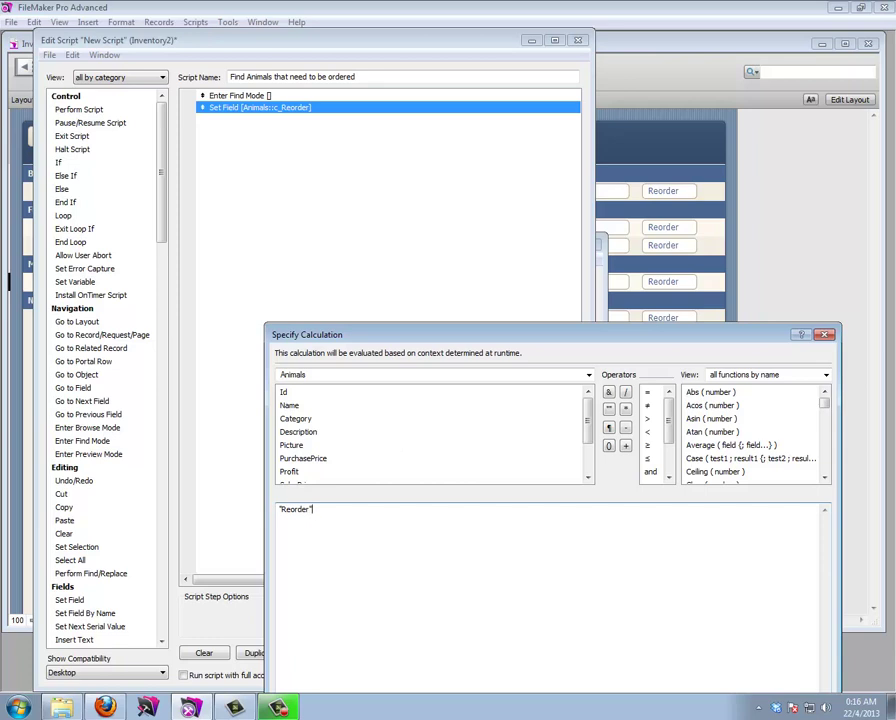
key("Return")
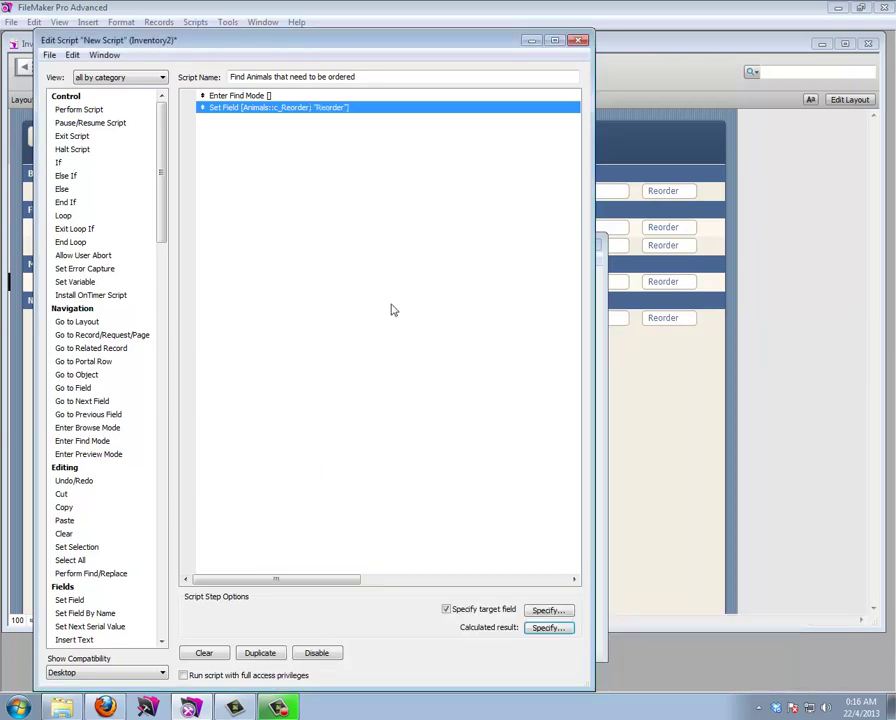
Add Perform Find and Sort Records steps after the Set Field step in the script
left_click(240, 95)
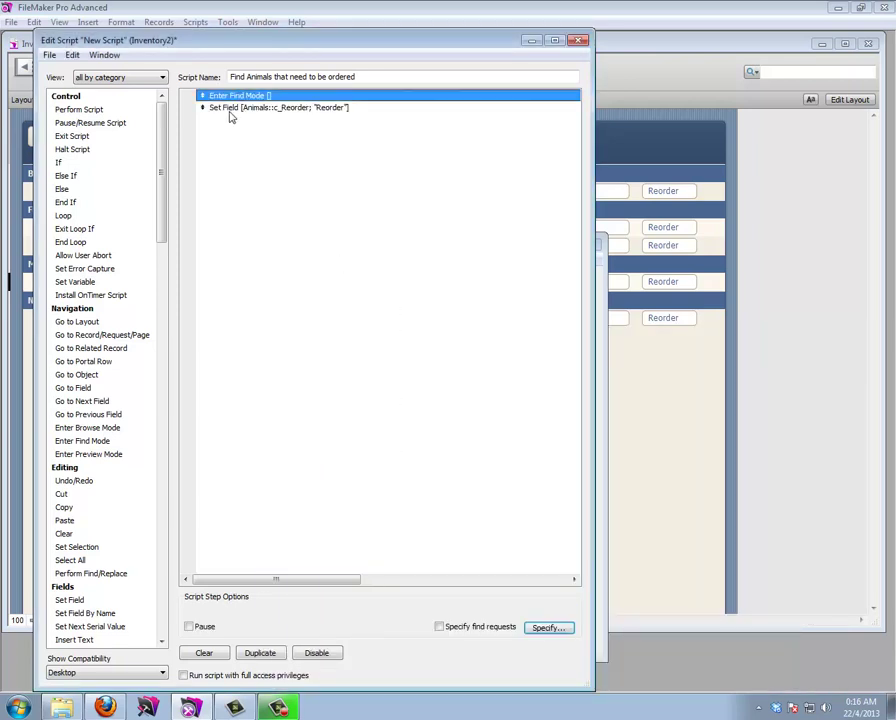
left_click(272, 108)
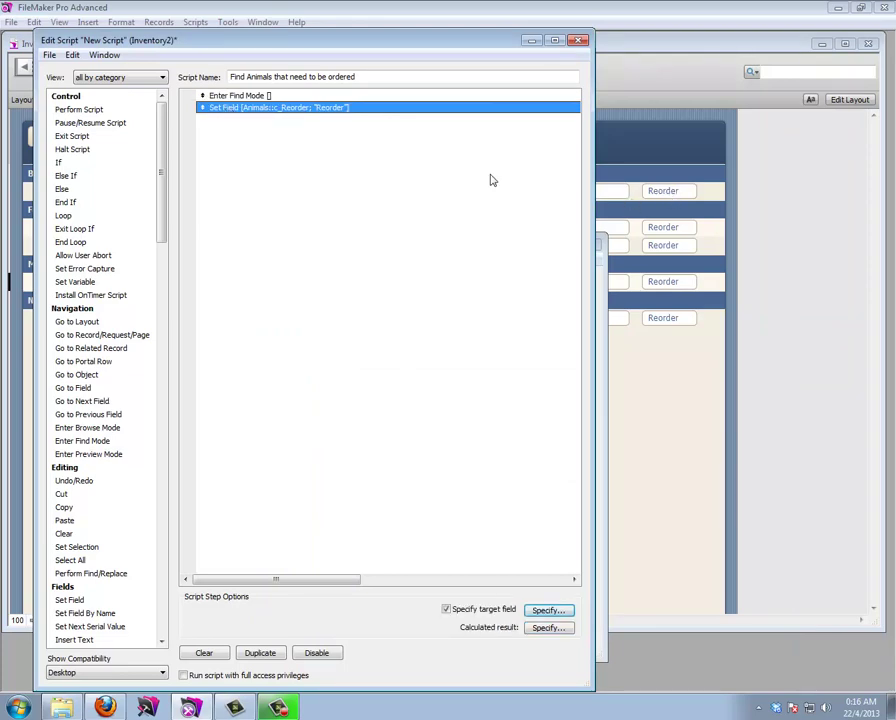
left_click_drag(165, 147, 166, 386)
double_click(76, 440)
double_click(76, 374)
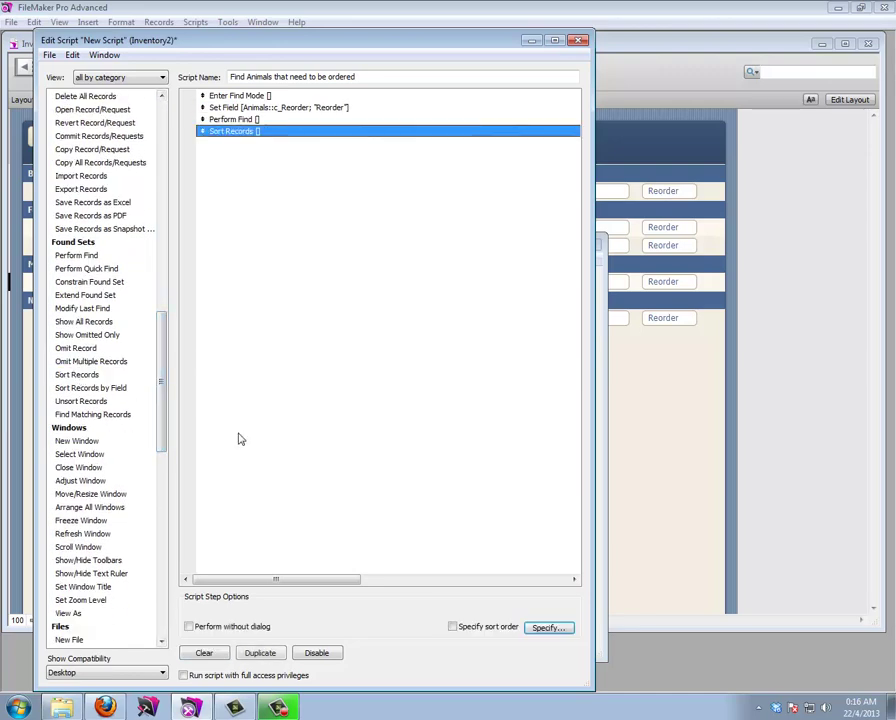
Set the Sort Records step to run without a dialog by Category in ascending order, and save and close the script
left_click(189, 627)
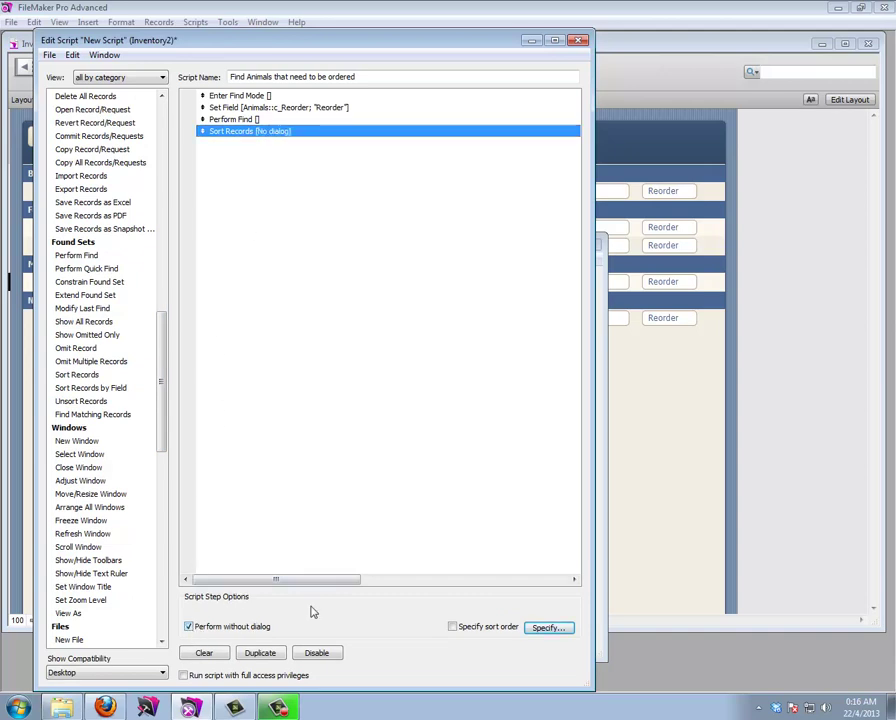
left_click(540, 629)
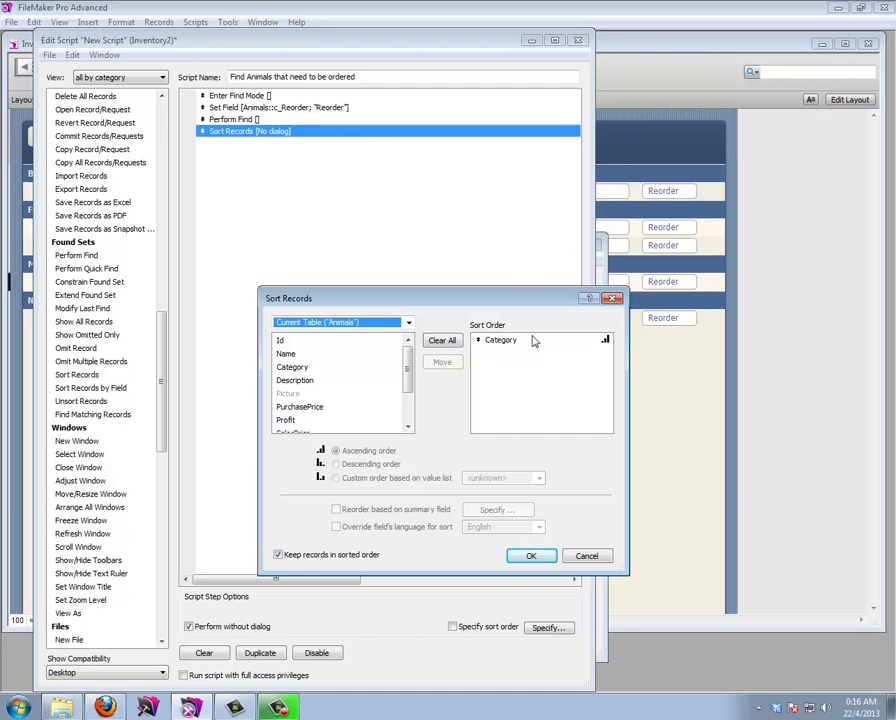
left_click(528, 555)
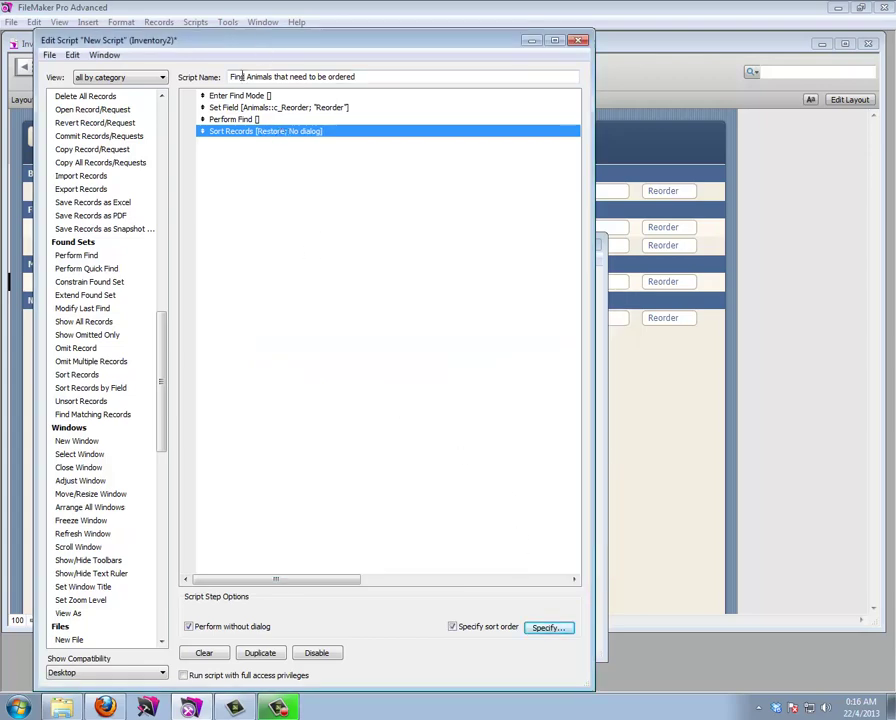
key("Tab")
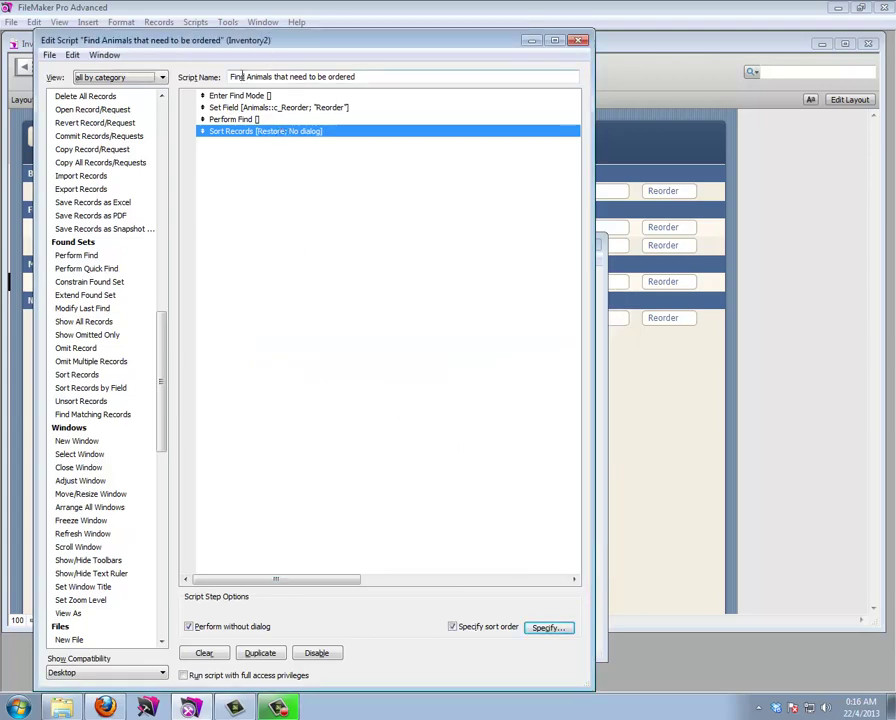
left_click(580, 41)
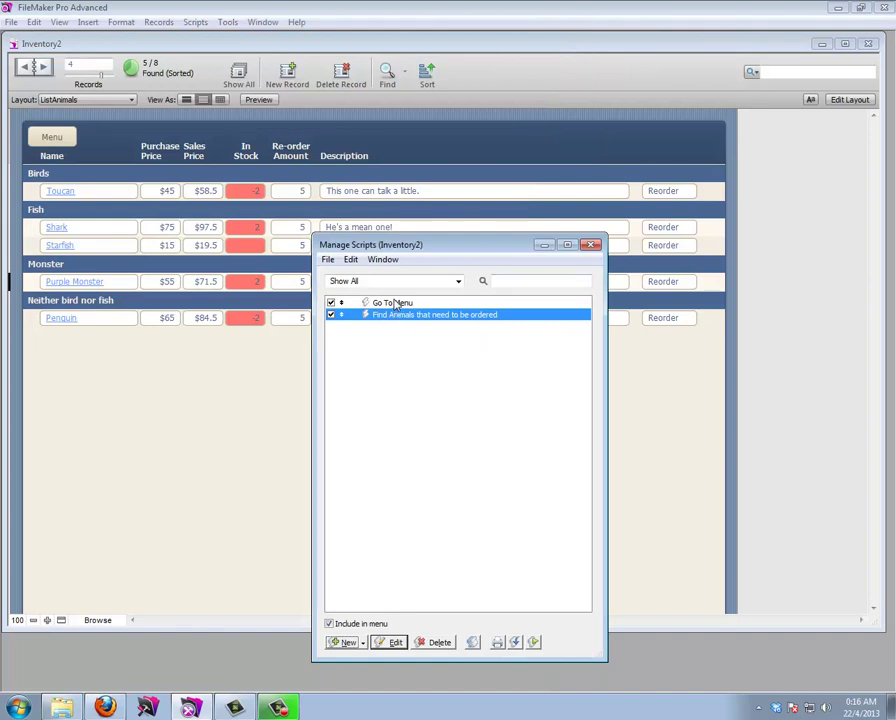
Show all animal records and test the "Find Animals that need to be ordered" script by running it
left_click(238, 74)
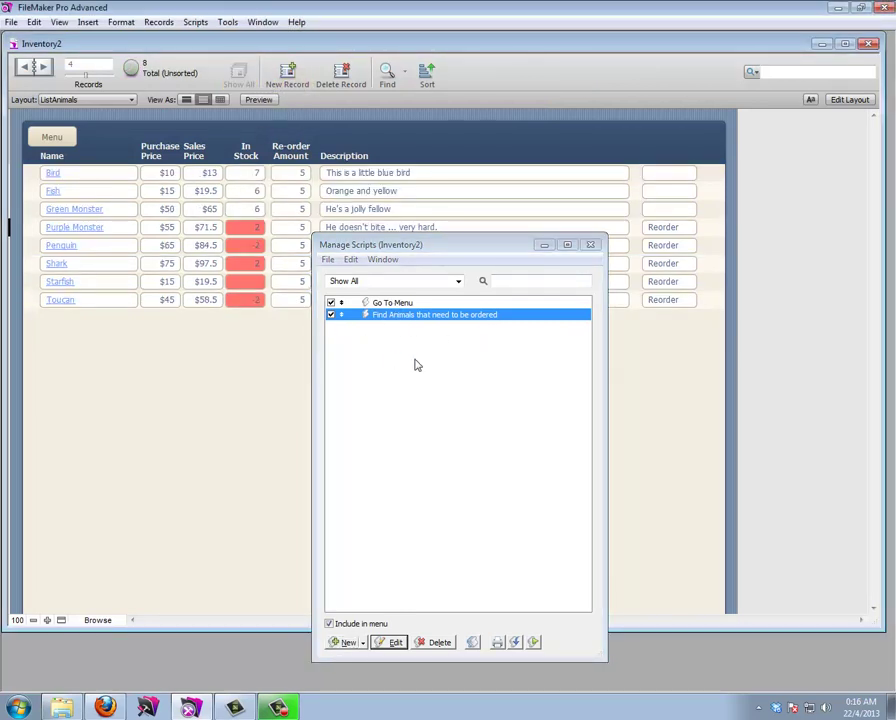
left_click(394, 304)
left_click(396, 315)
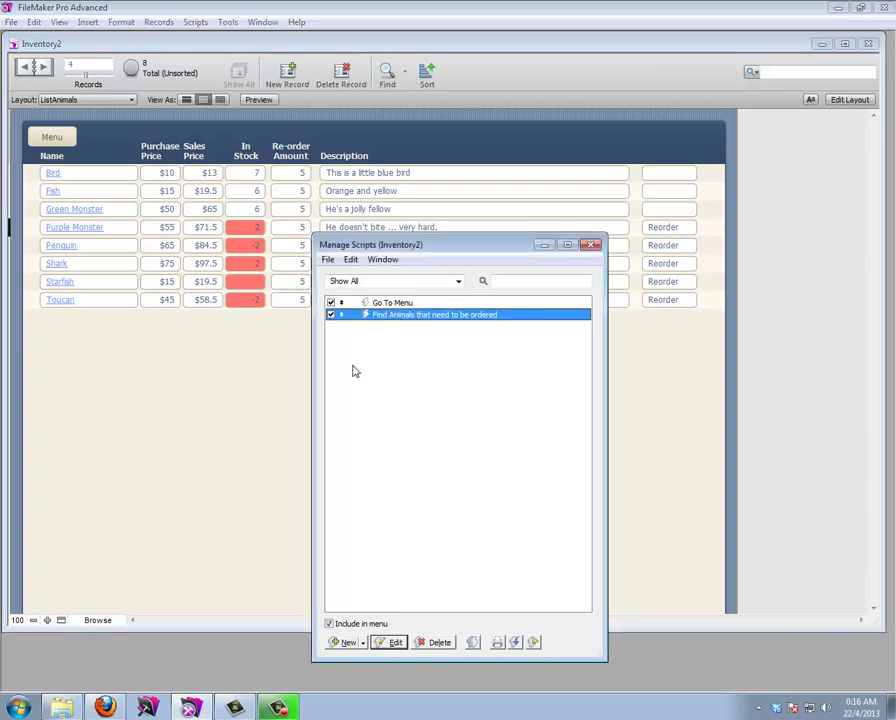
left_click(534, 642)
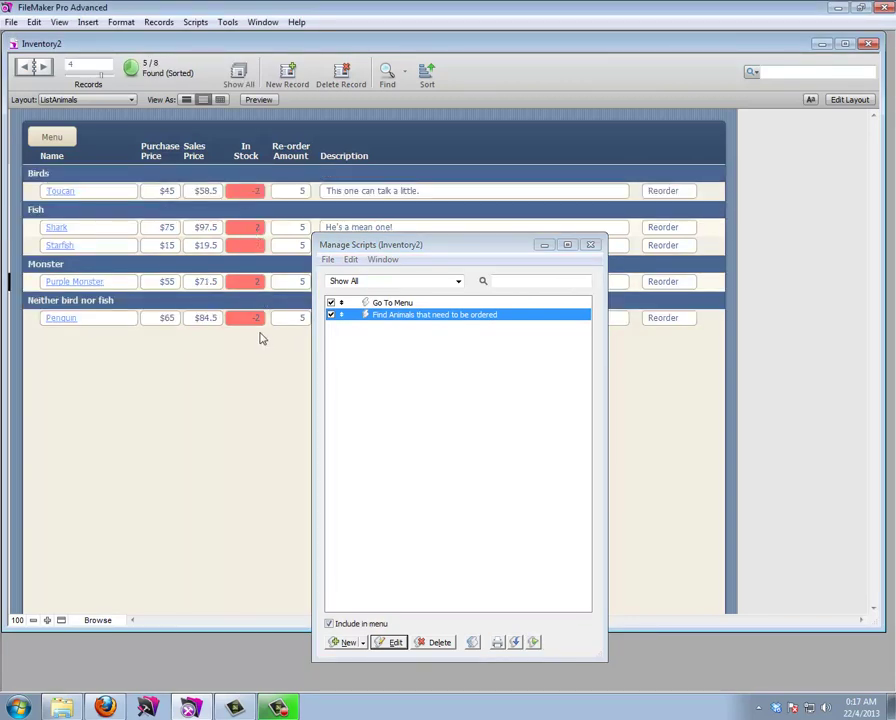
Delete the c_Reorder field from the body of the ListAnimals layout and return to Browse mode
left_click_drag(384, 246, 410, 243)
left_click(850, 100)
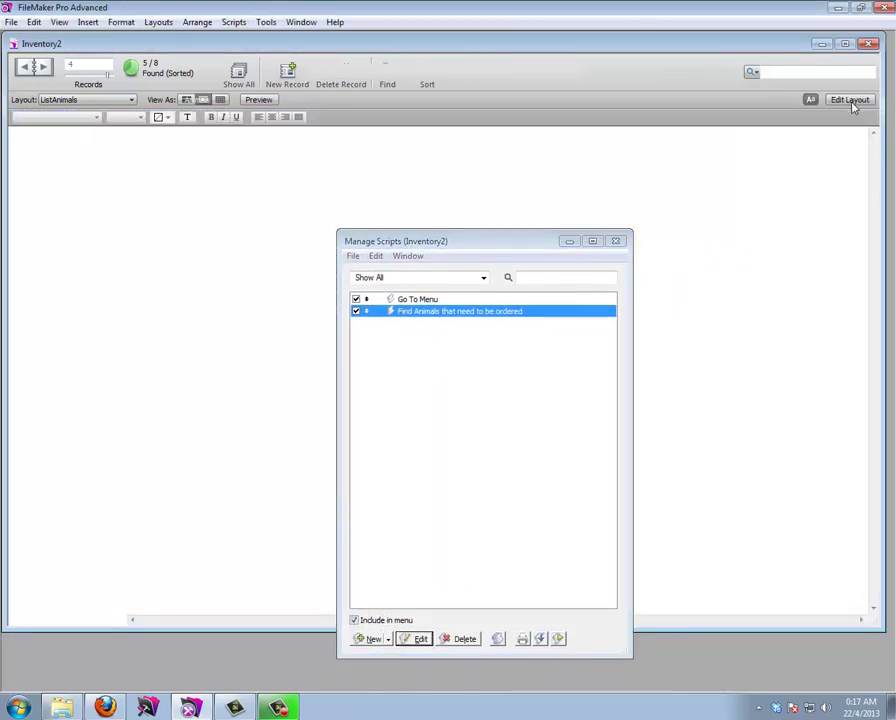
left_click(680, 208)
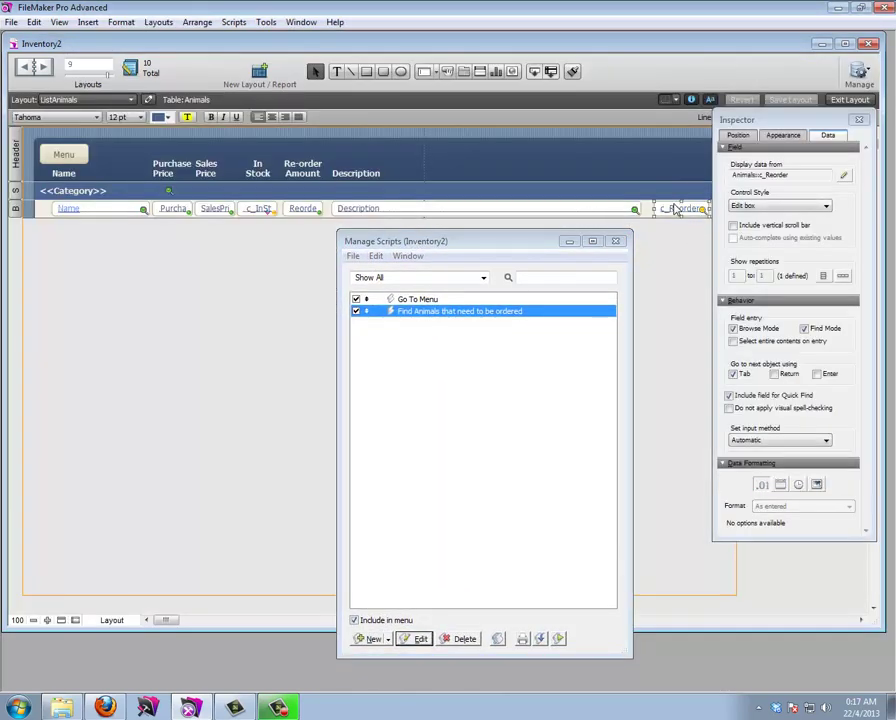
left_click(850, 100)
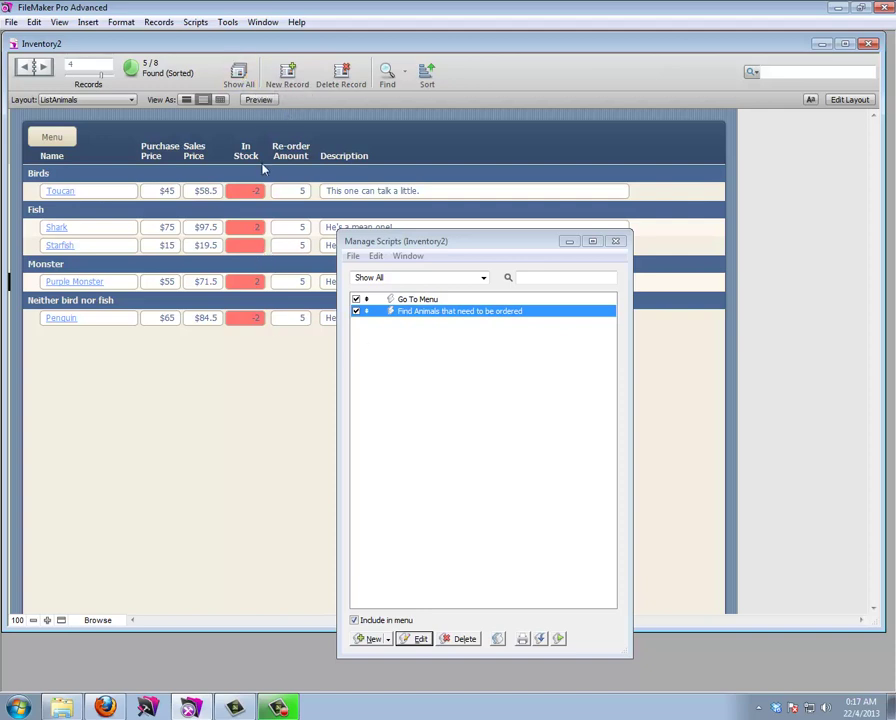
Show all animal records and sort them by Category in ascending order
left_click(237, 76)
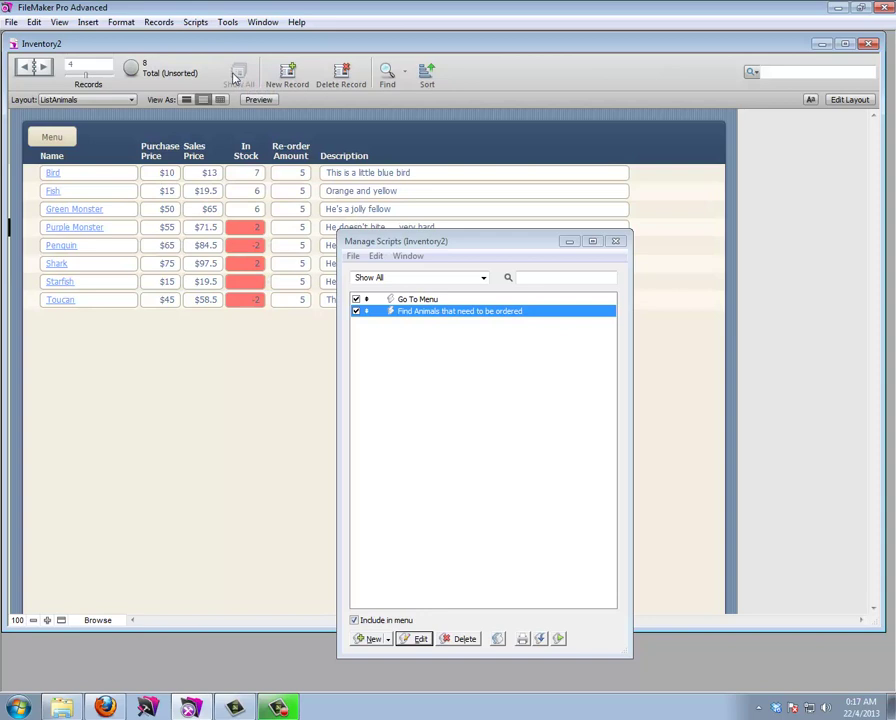
left_click(426, 74)
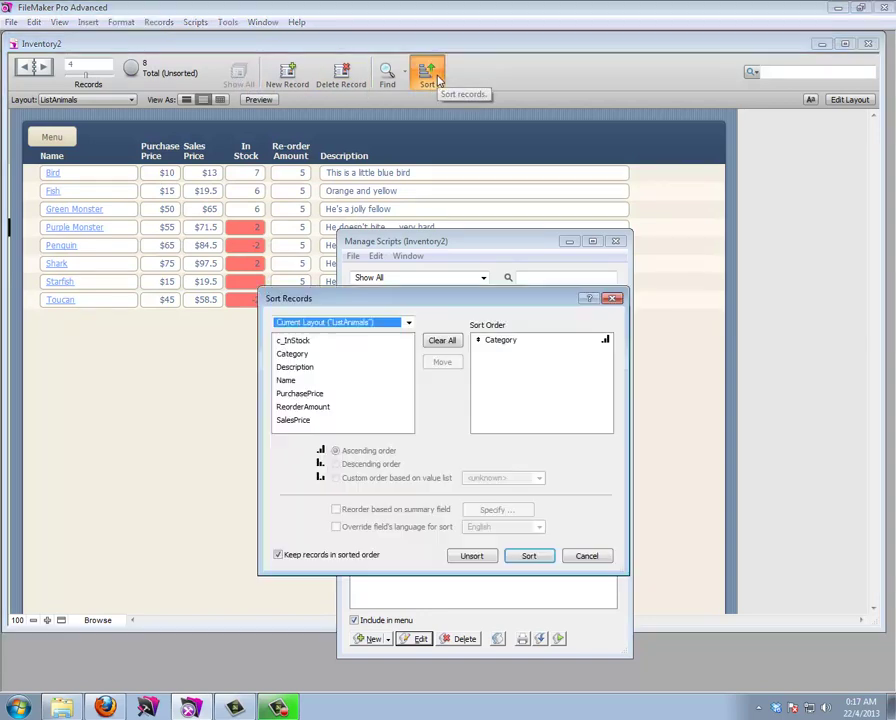
left_click(526, 556)
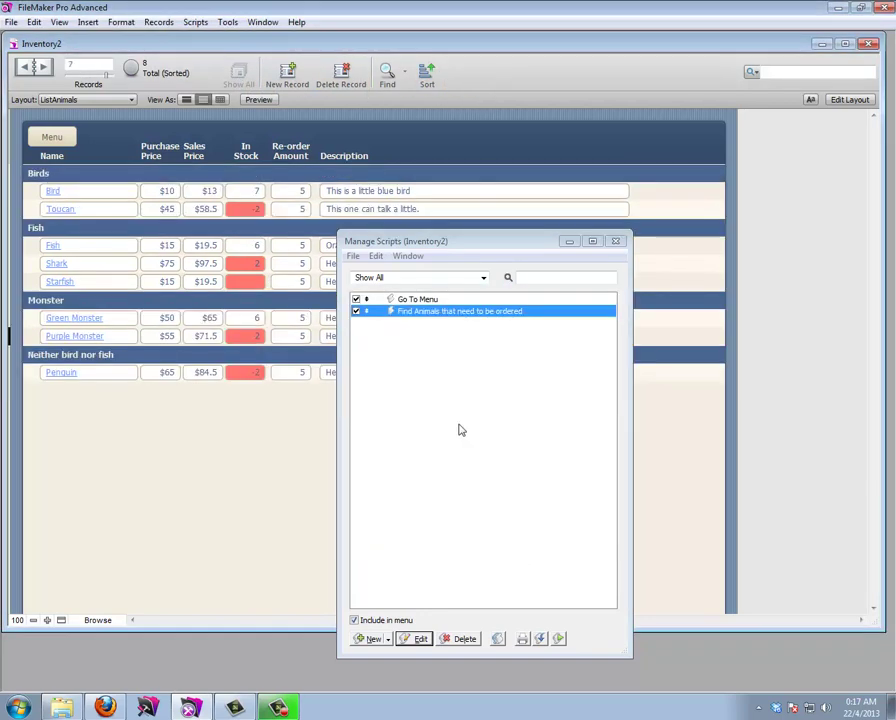
Create a new script named "Show All Animals" with a Show All Records step
left_click(370, 639)
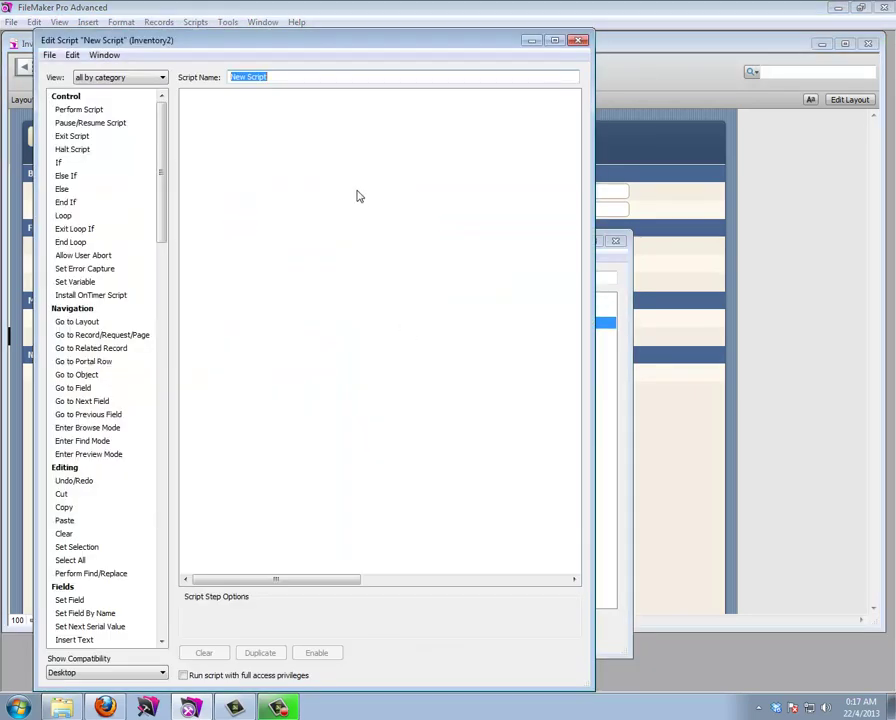
type("Show All Animals")
left_click_drag(162, 176, 162, 334)
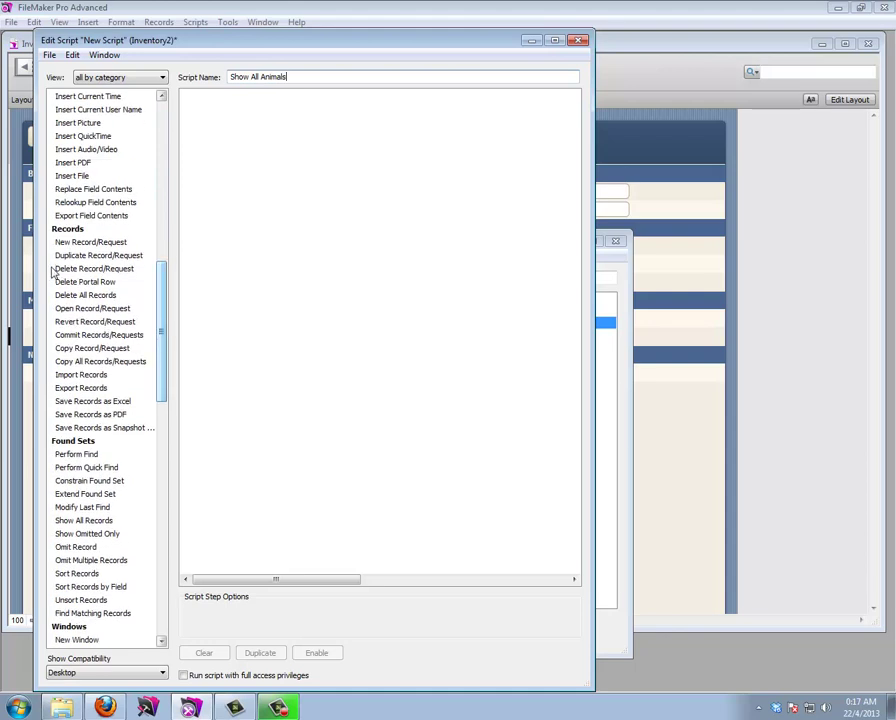
double_click(75, 522)
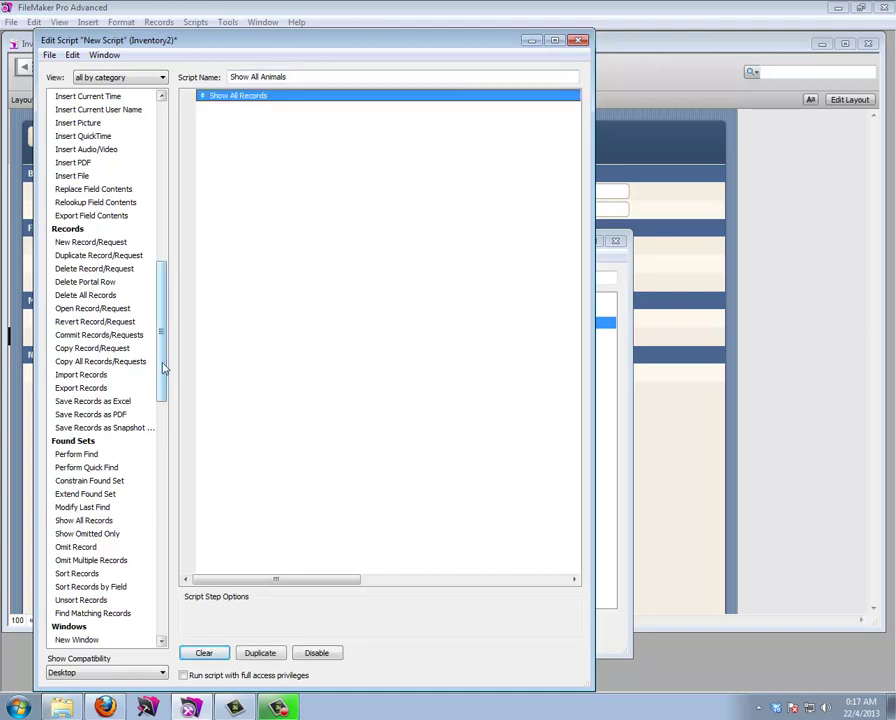
Add a Sort Records step without a dialog, sorting by Category in ascending order, and save and close the Show All Animals script
double_click(75, 574)
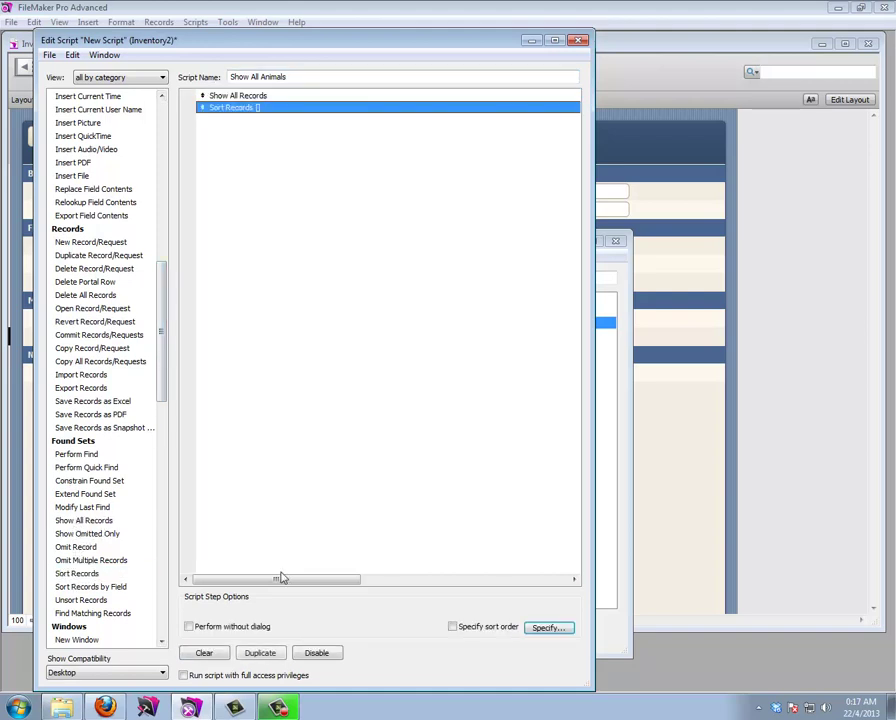
left_click(205, 627)
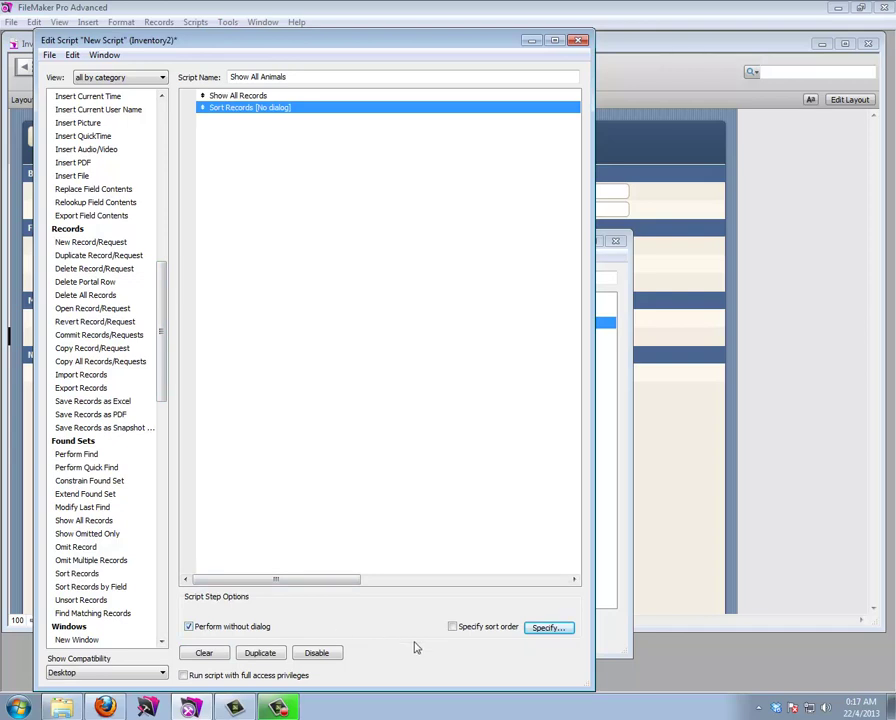
left_click(545, 627)
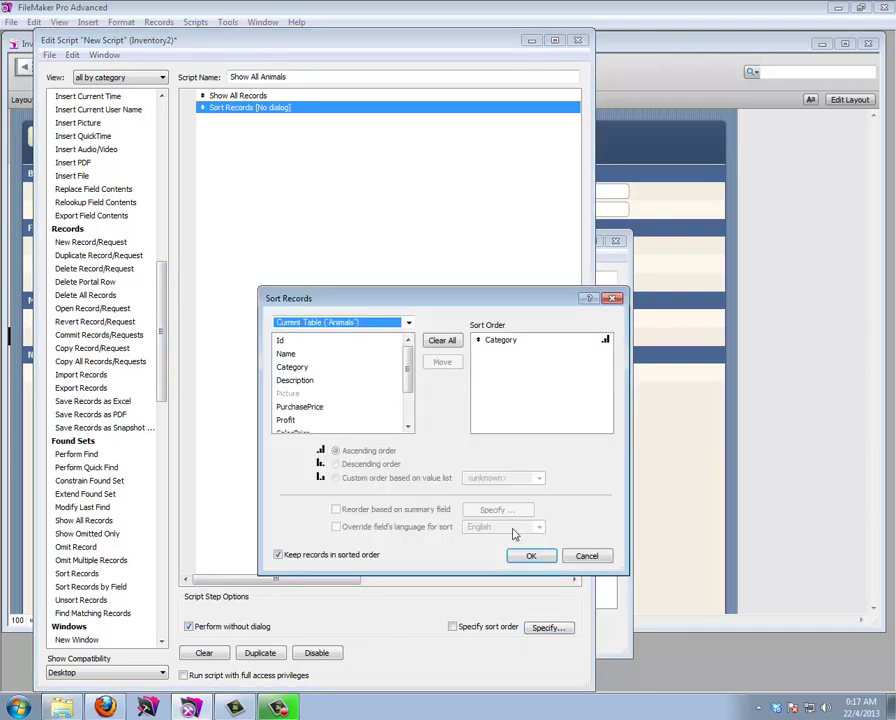
left_click(530, 556)
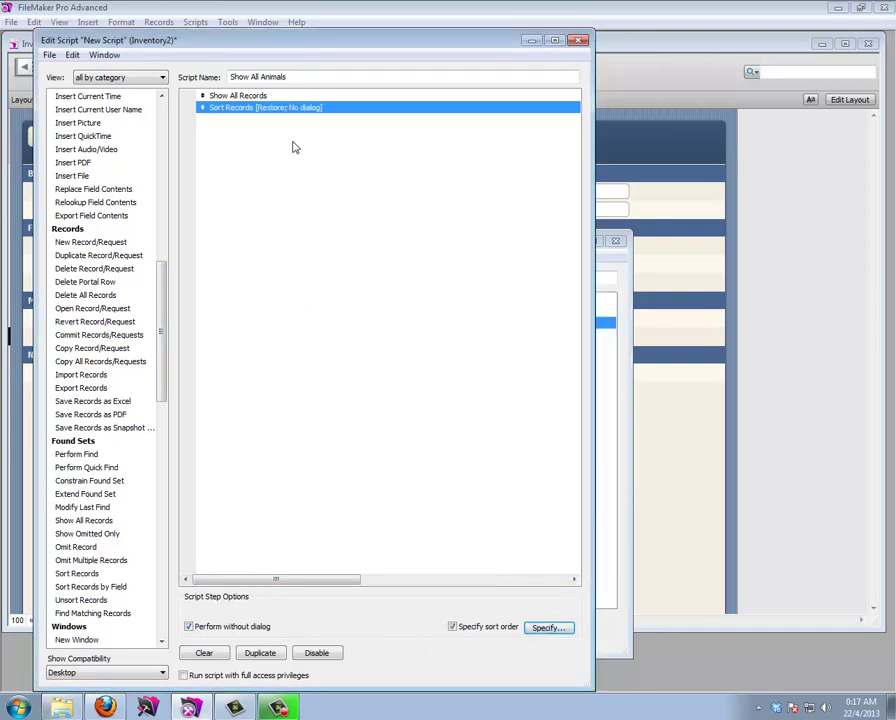
left_click(578, 40)
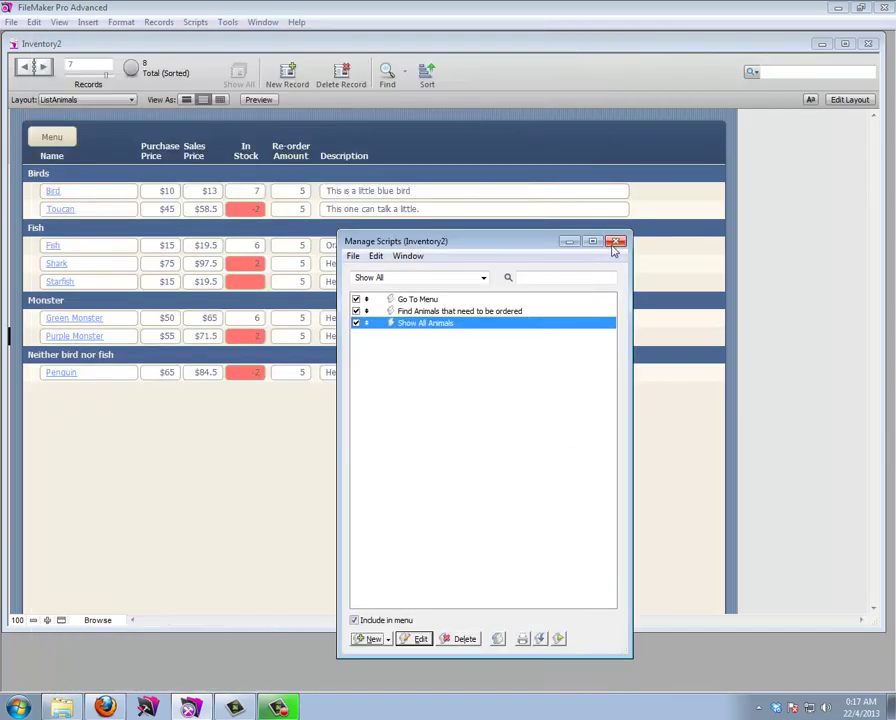
Run the Show All Animals script and the "Find Animals that need to be ordered" script, and move the Manage Scripts window clear of the list
left_click(560, 640)
left_click(386, 311)
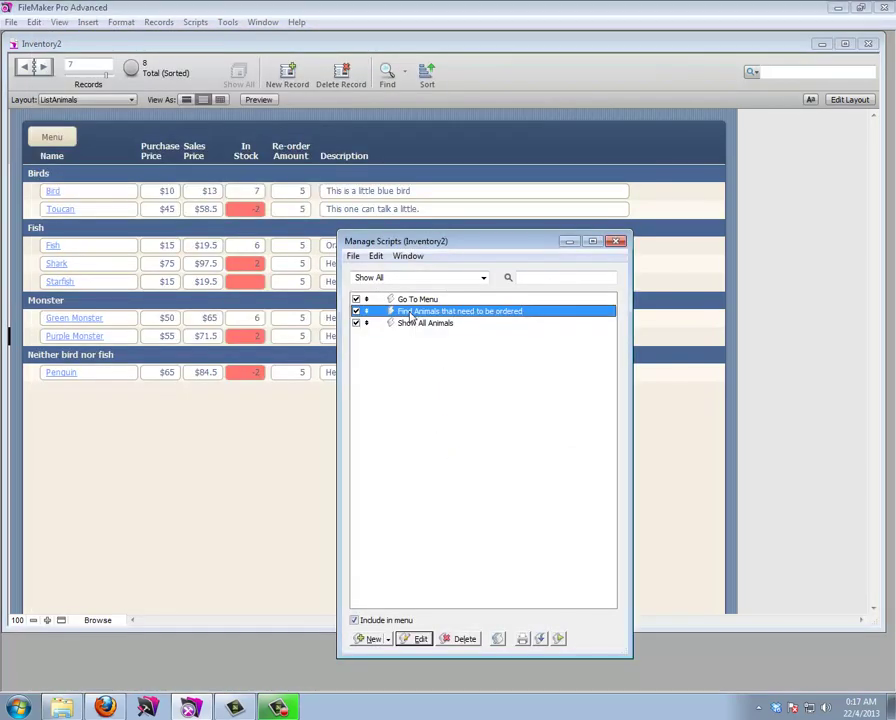
left_click(560, 639)
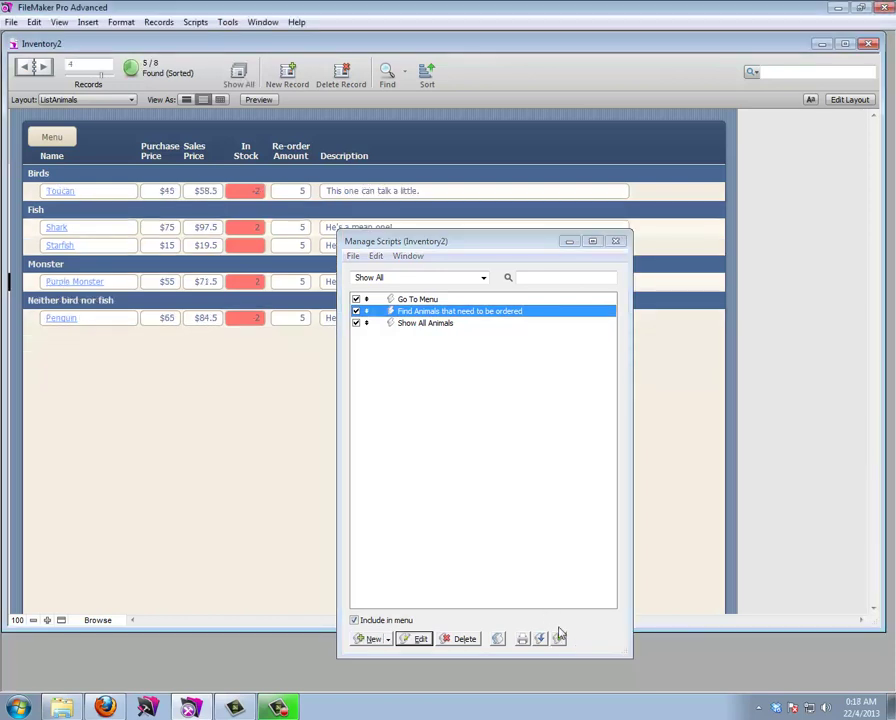
left_click_drag(460, 251, 652, 282)
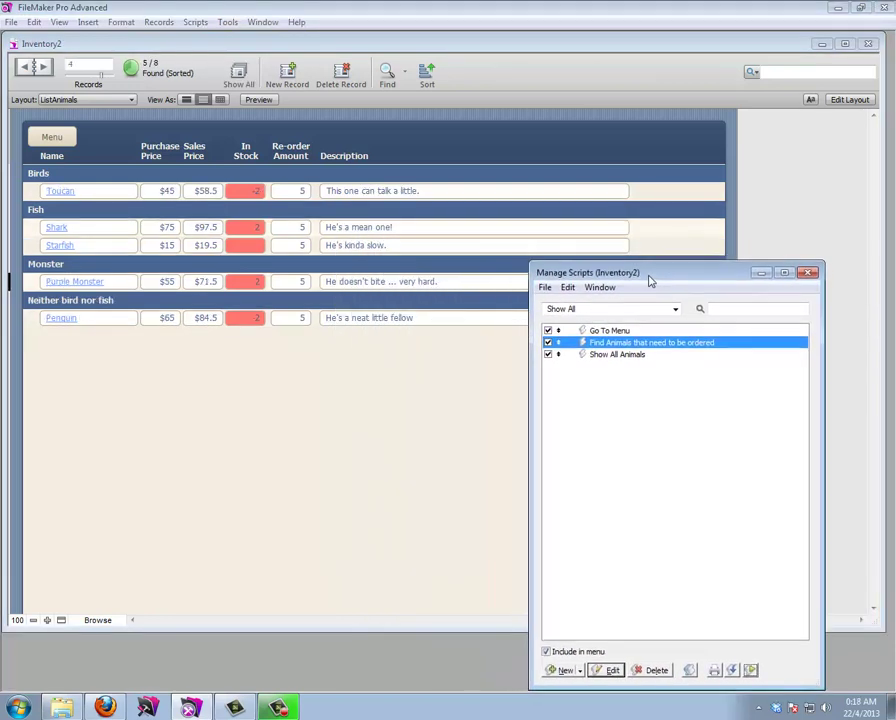
Run the Show All Animals script and close the Manage Scripts window
left_click(636, 355)
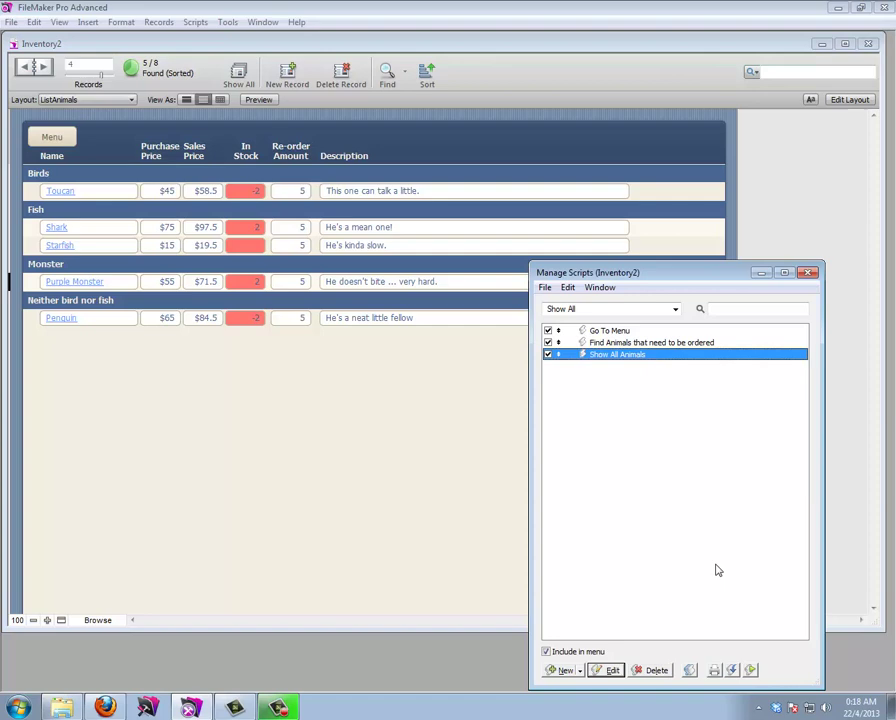
left_click(749, 670)
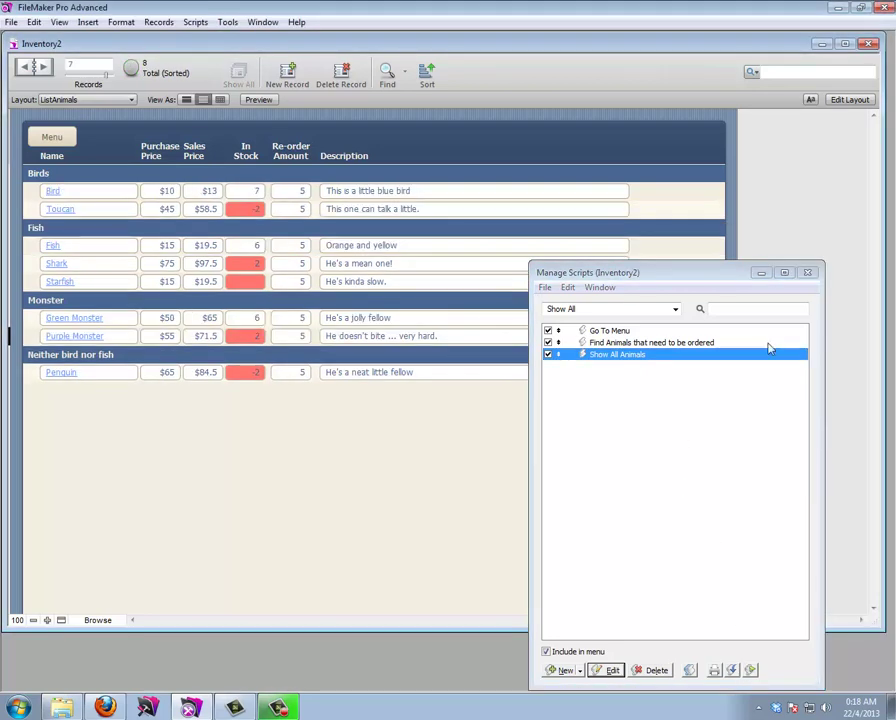
left_click(808, 272)
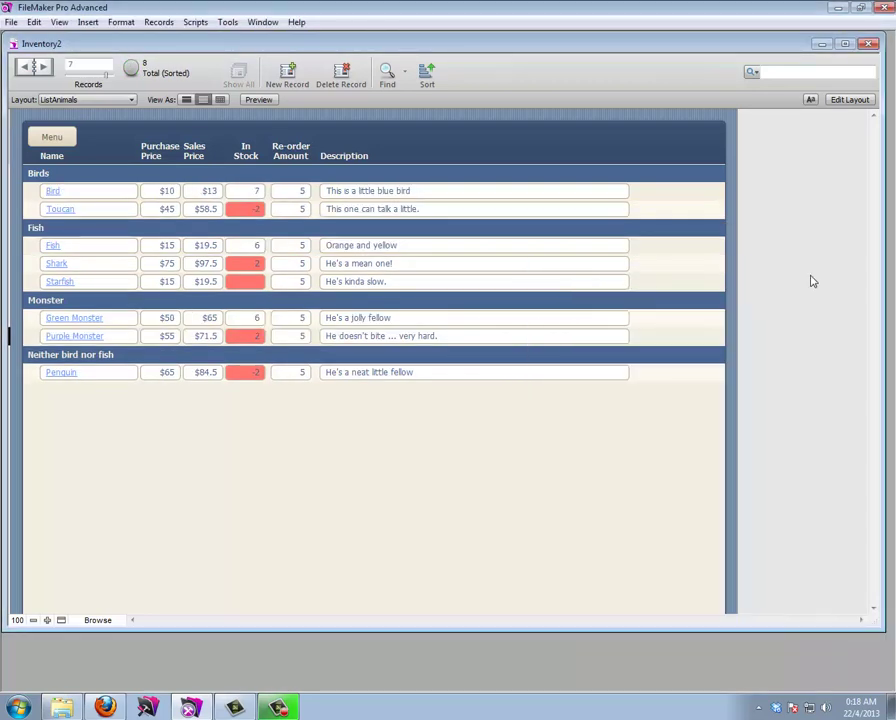
Add a "To be Ordered" button to the ListAnimals layout header that performs the "Find Animals that need to be ordered" script
left_click(850, 100)
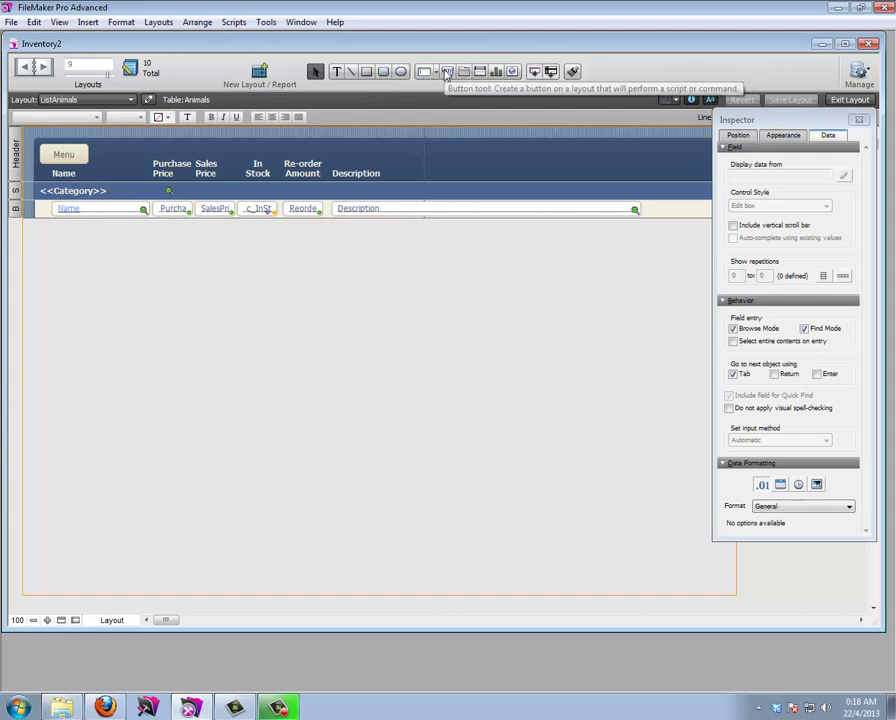
left_click(447, 73)
left_click_drag(437, 154, 528, 173)
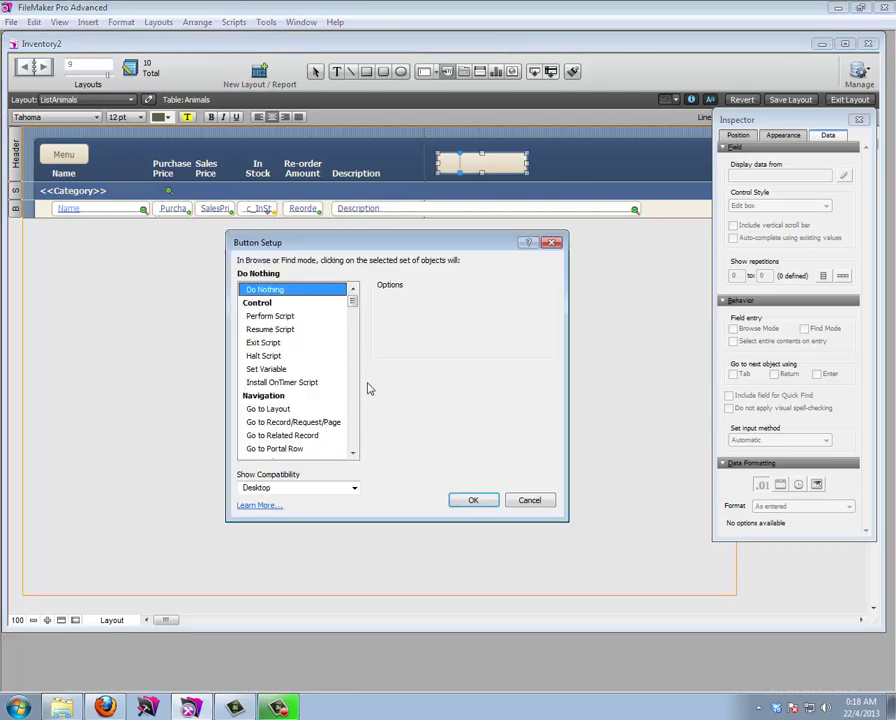
left_click(287, 316)
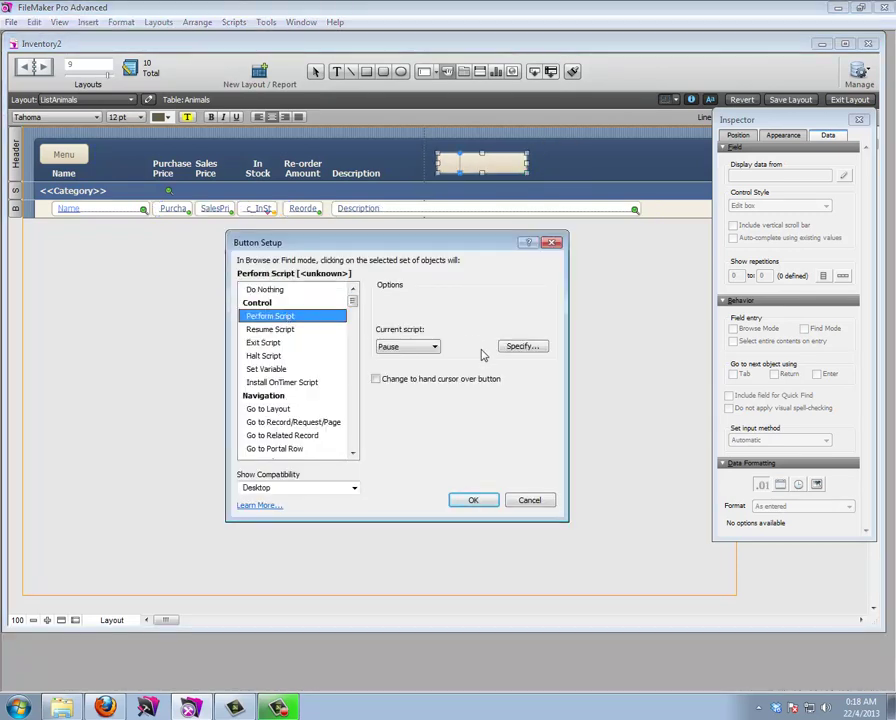
left_click(518, 346)
left_click(480, 184)
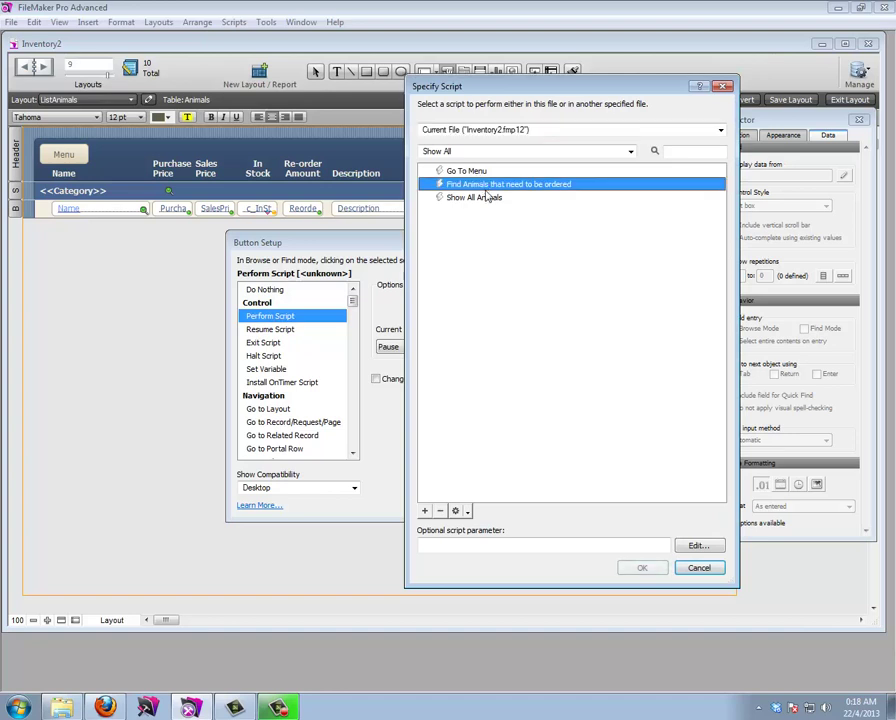
left_click(643, 568)
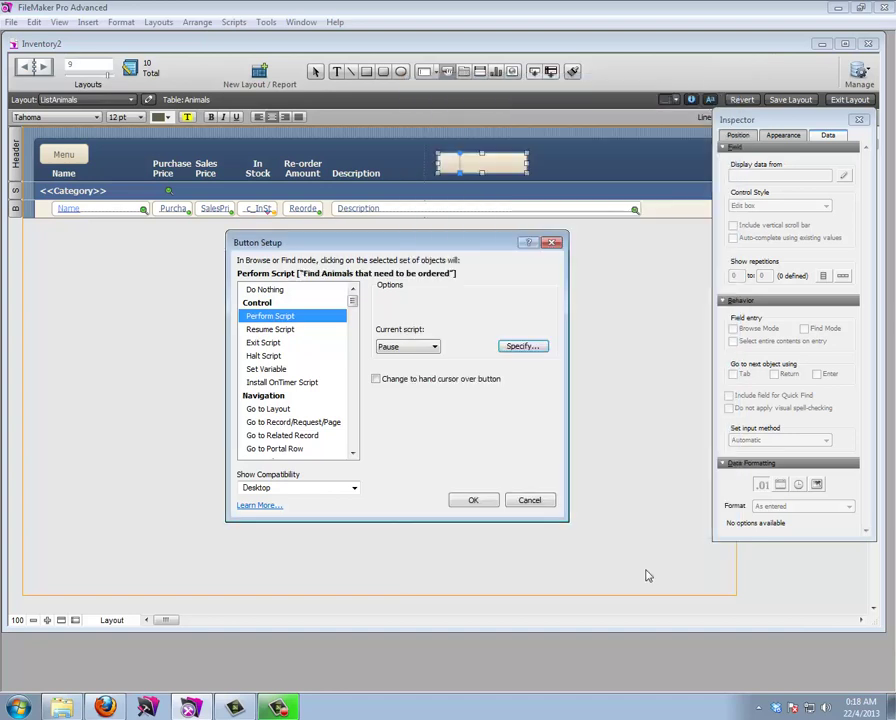
left_click(476, 501)
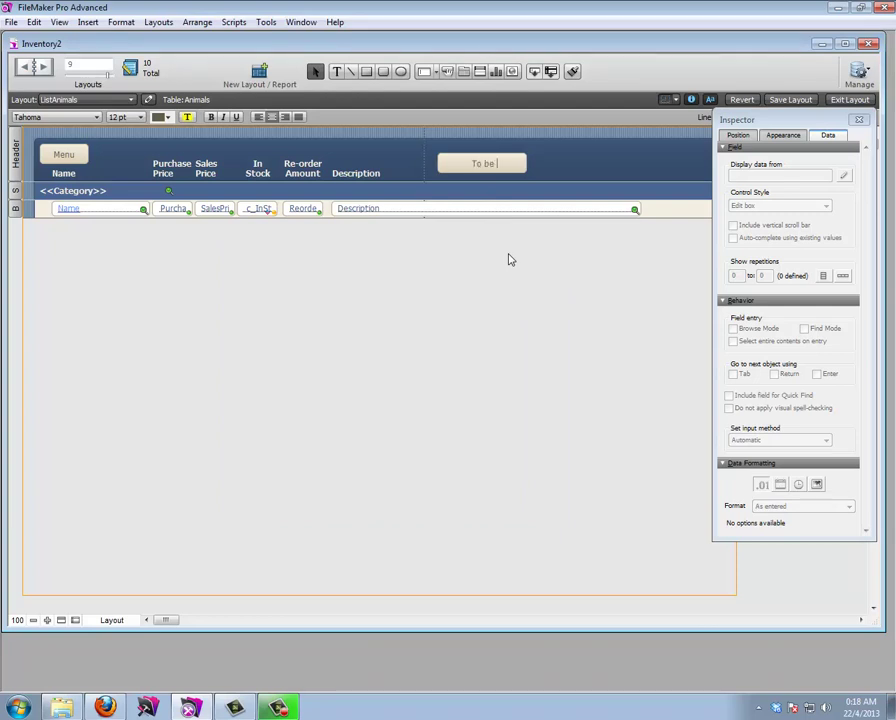
type("Ordered")
key("Escape")
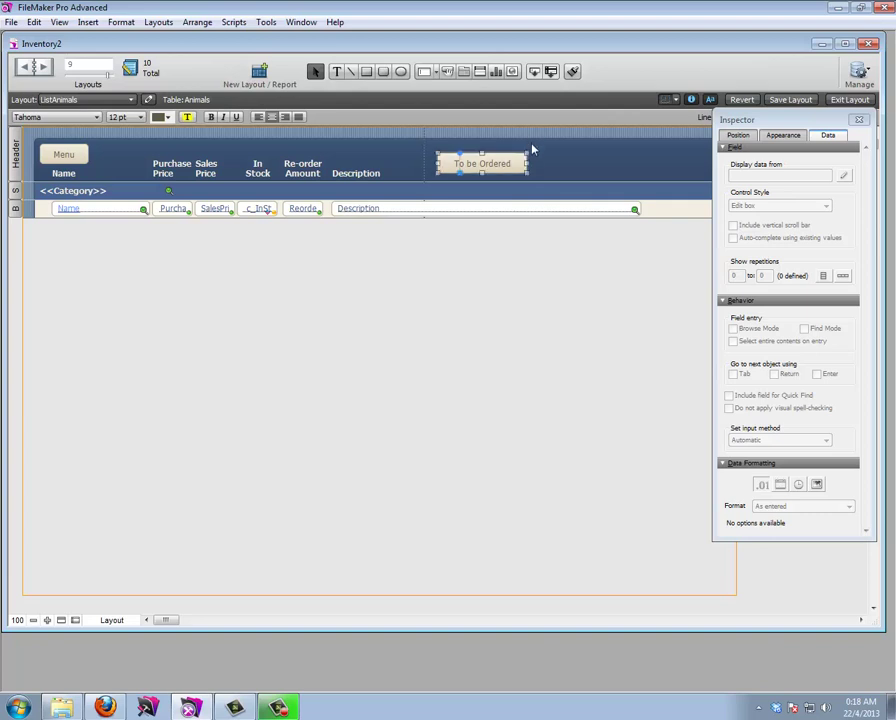
Duplicate the To be Ordered button beside the original and make the copy perform the Show All Animals script
left_click_drag(525, 163, 572, 166)
right_click(572, 167)
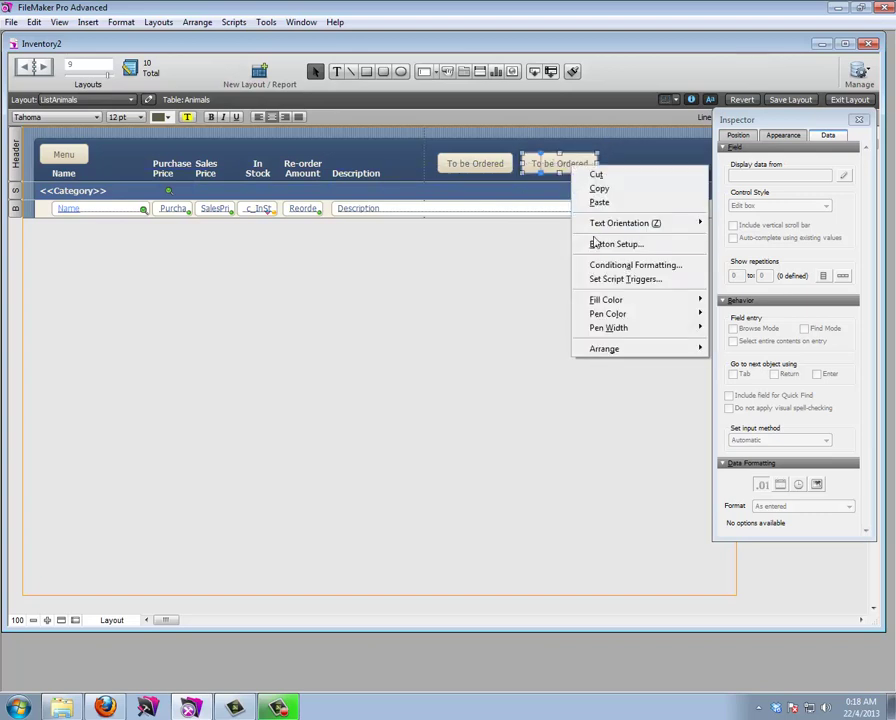
left_click(594, 243)
left_click(505, 347)
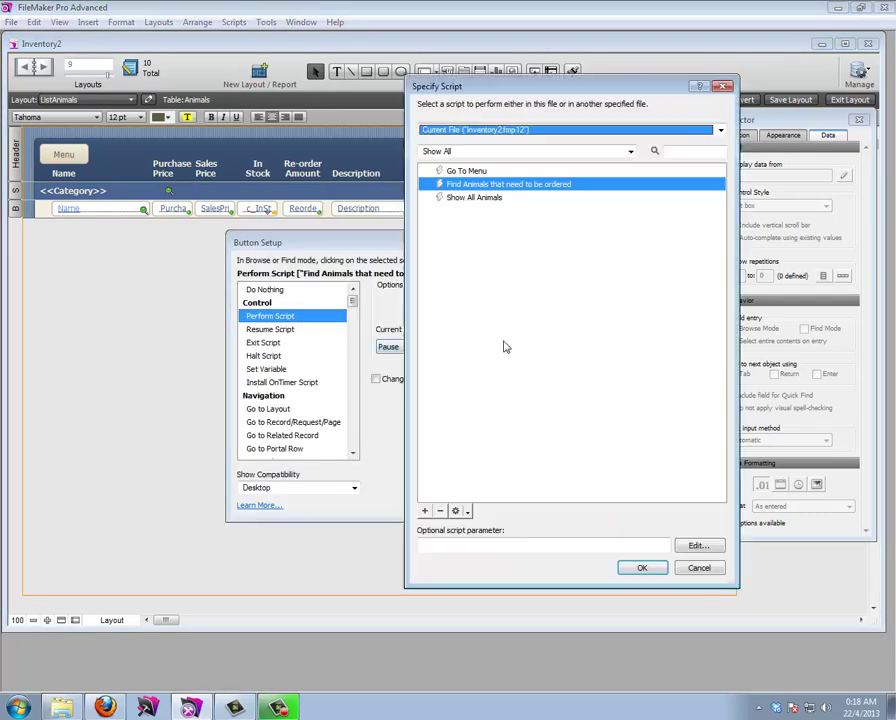
left_click(461, 198)
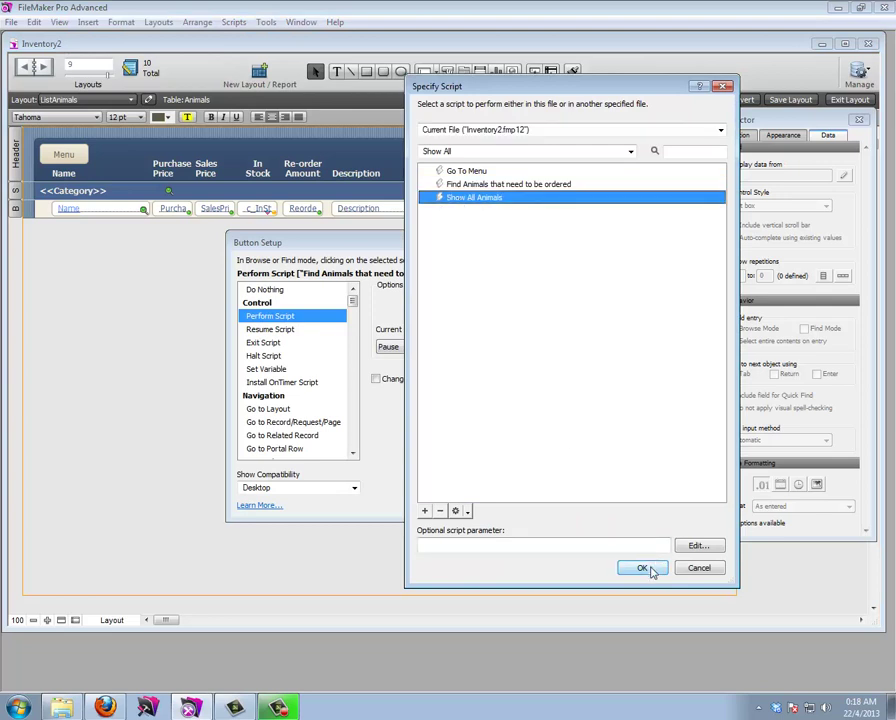
left_click(642, 568)
left_click(466, 501)
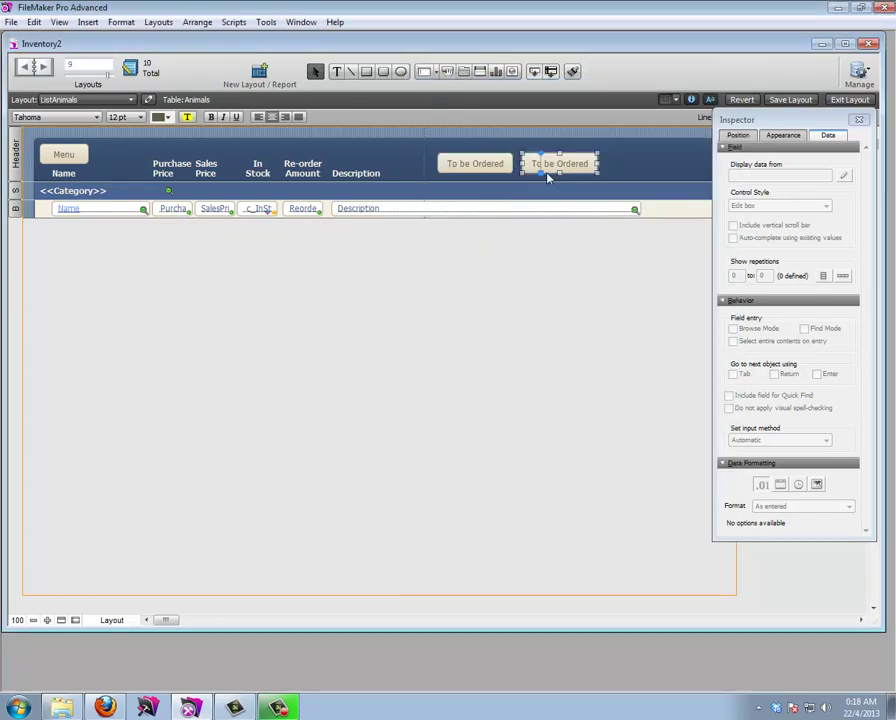
Relabel the copied button "Show All", narrow it to fit its text, and return to Browse mode with the layout saved
double_click(574, 167)
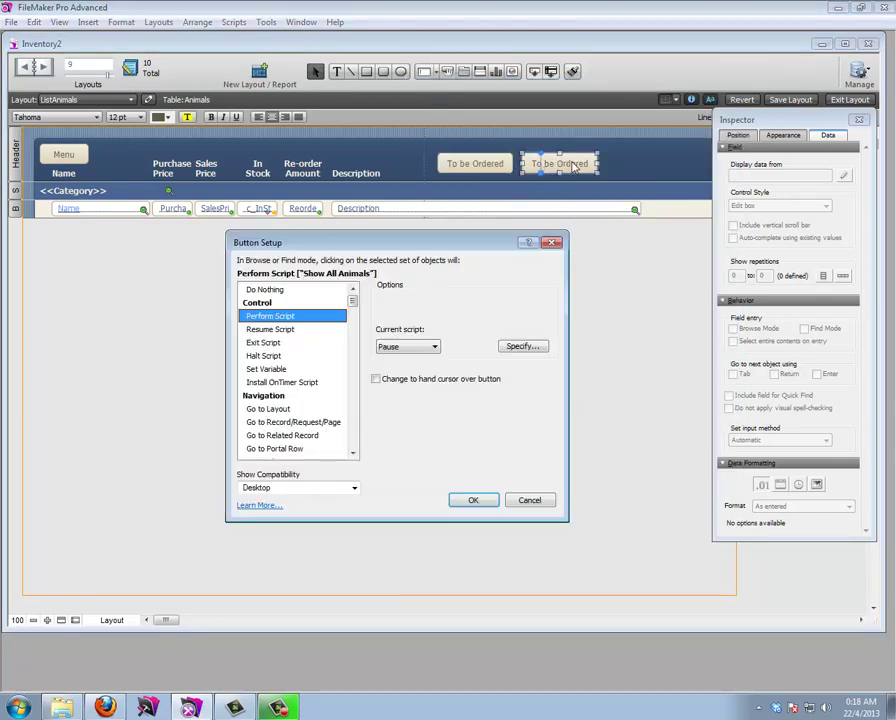
key("Escape")
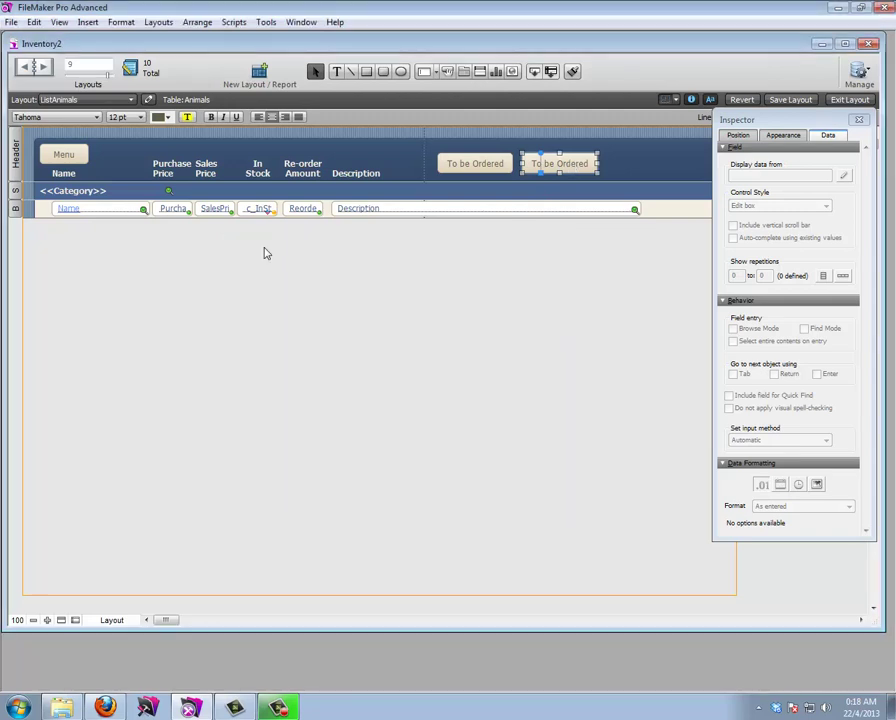
left_click(336, 71)
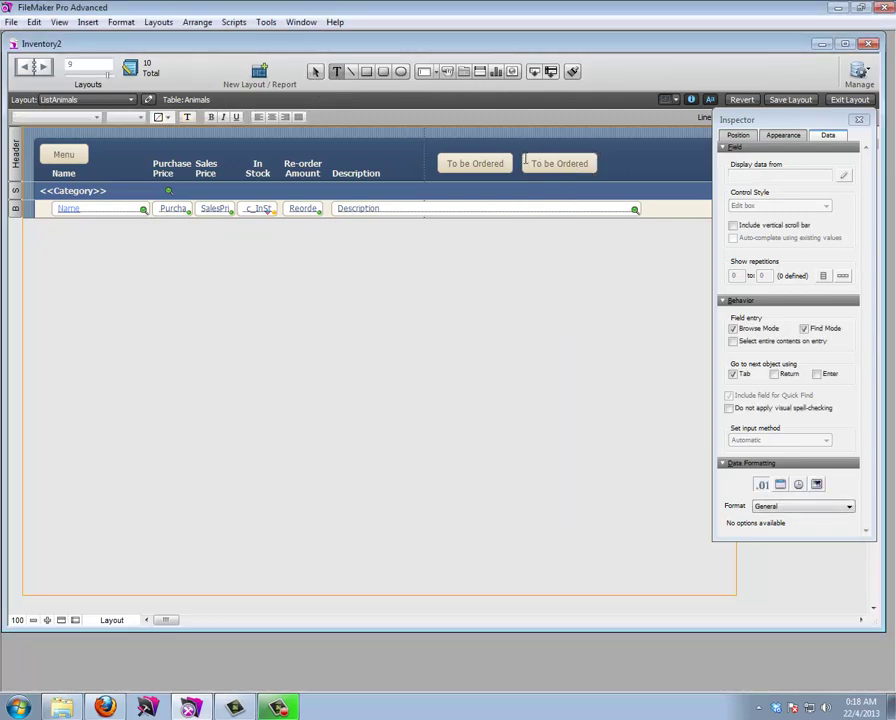
left_click_drag(528, 163, 590, 164)
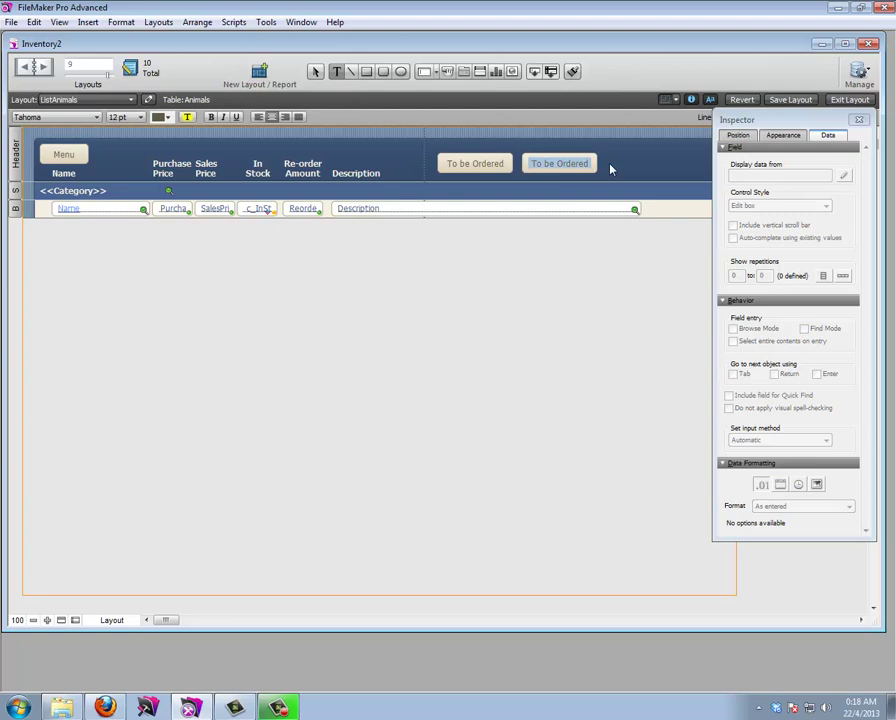
type("Show All")
key("Escape")
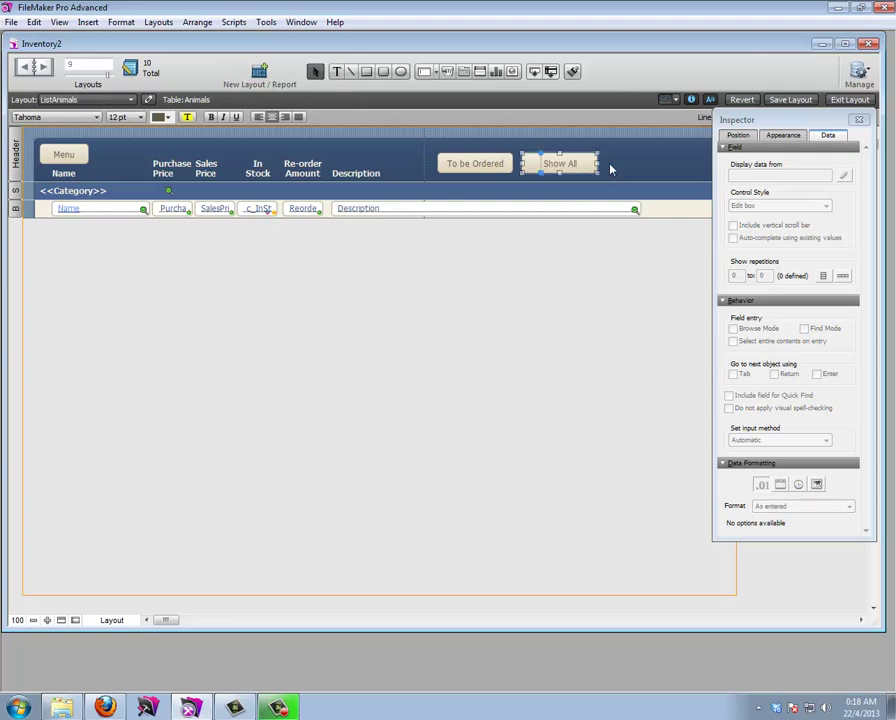
left_click_drag(595, 163, 573, 163)
left_click(832, 101)
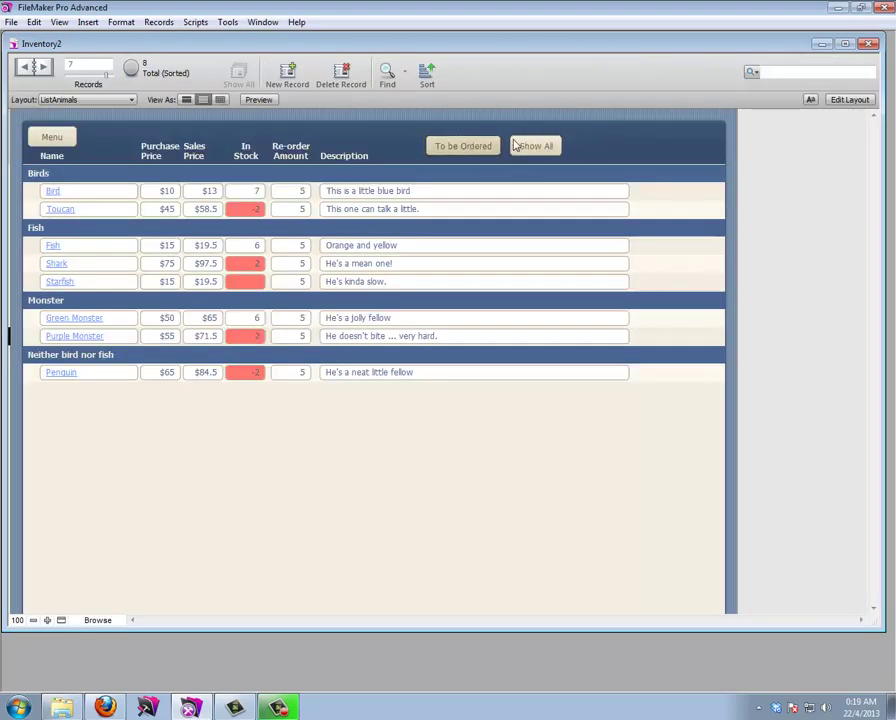
Enable the hand cursor over both the To be Ordered and Show All buttons, and return to Browse mode
left_click(836, 99)
right_click(492, 161)
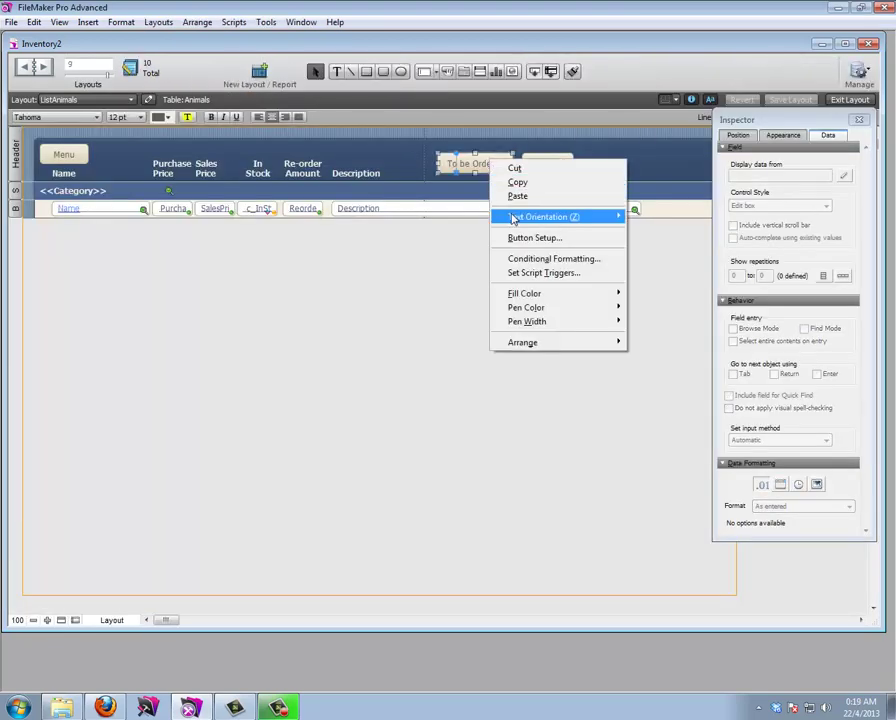
left_click(527, 240)
left_click(376, 378)
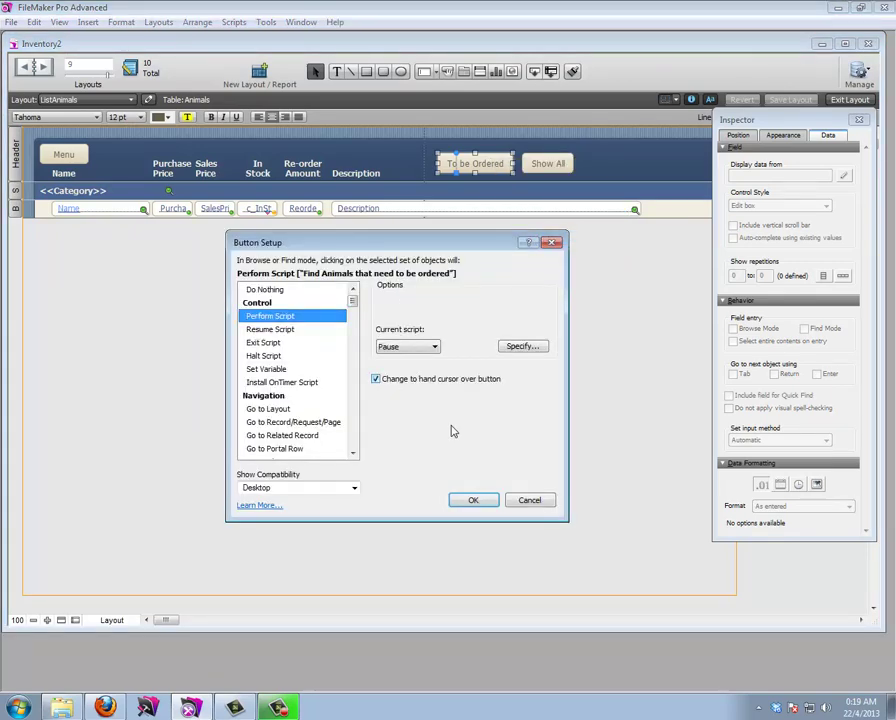
left_click(470, 499)
right_click(540, 161)
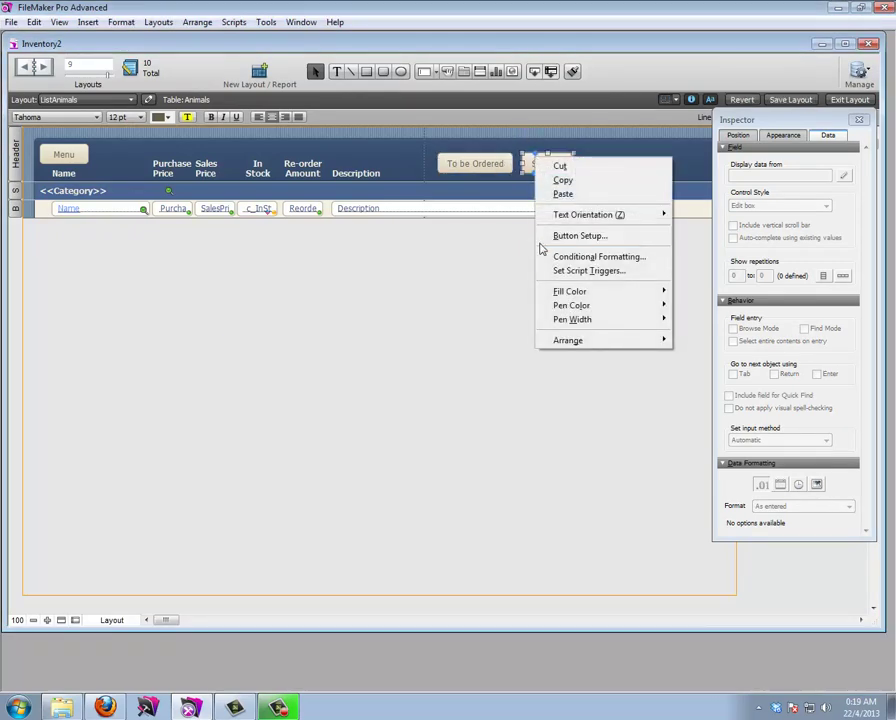
left_click(557, 237)
left_click(376, 378)
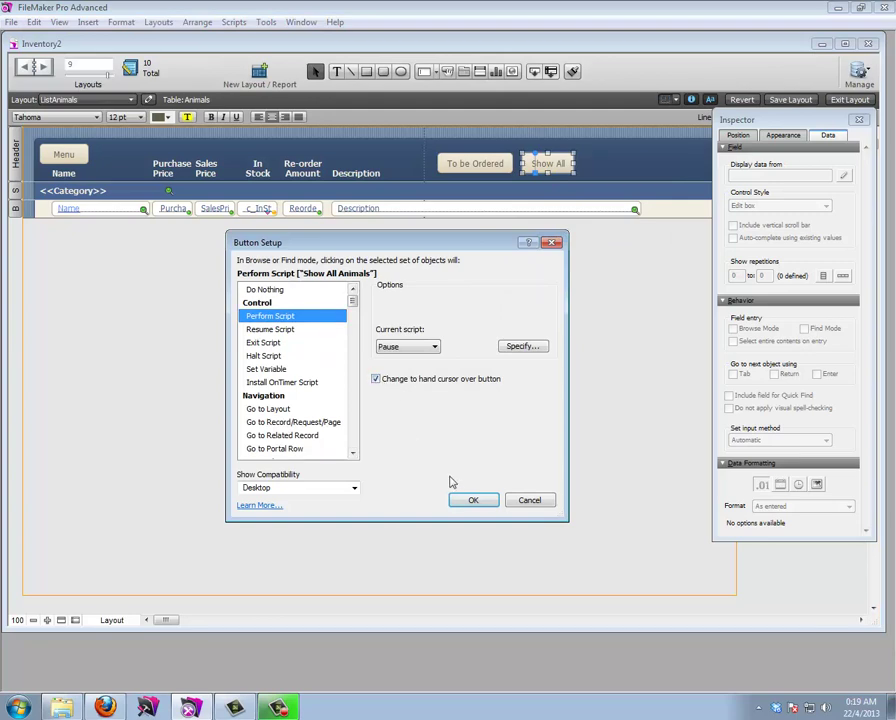
left_click(467, 500)
key("ctrl+b")
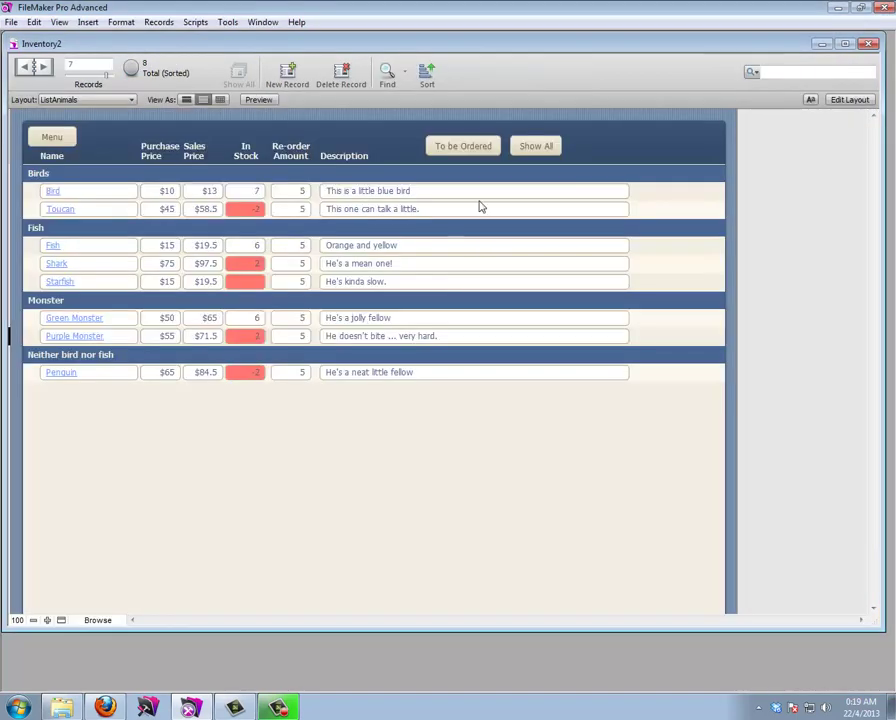
Test the To be Ordered and Show All buttons by switching the animal list between both views twice
left_click(461, 152)
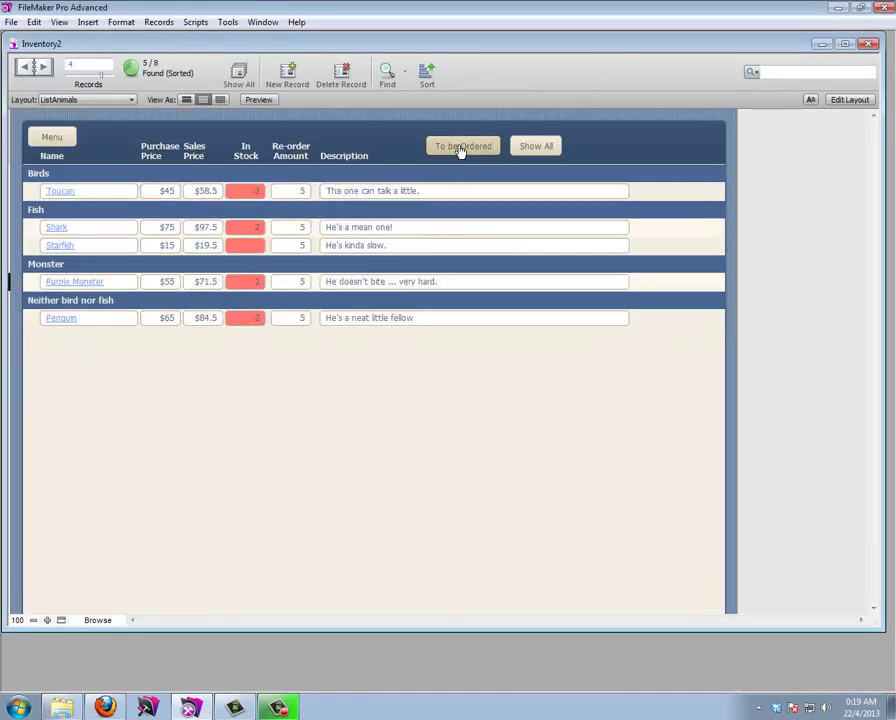
left_click(536, 148)
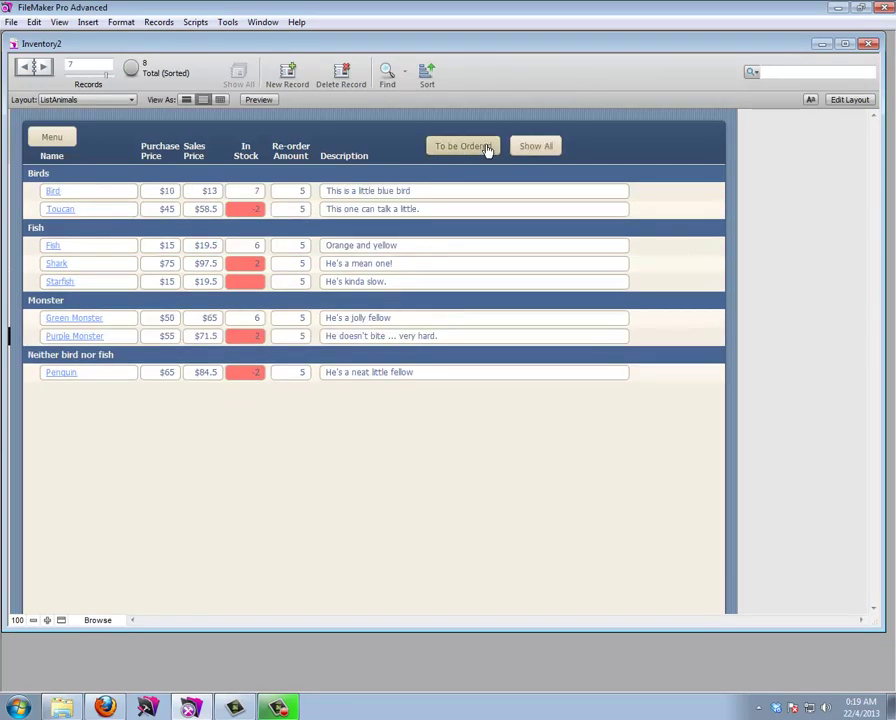
left_click(487, 148)
left_click(532, 146)
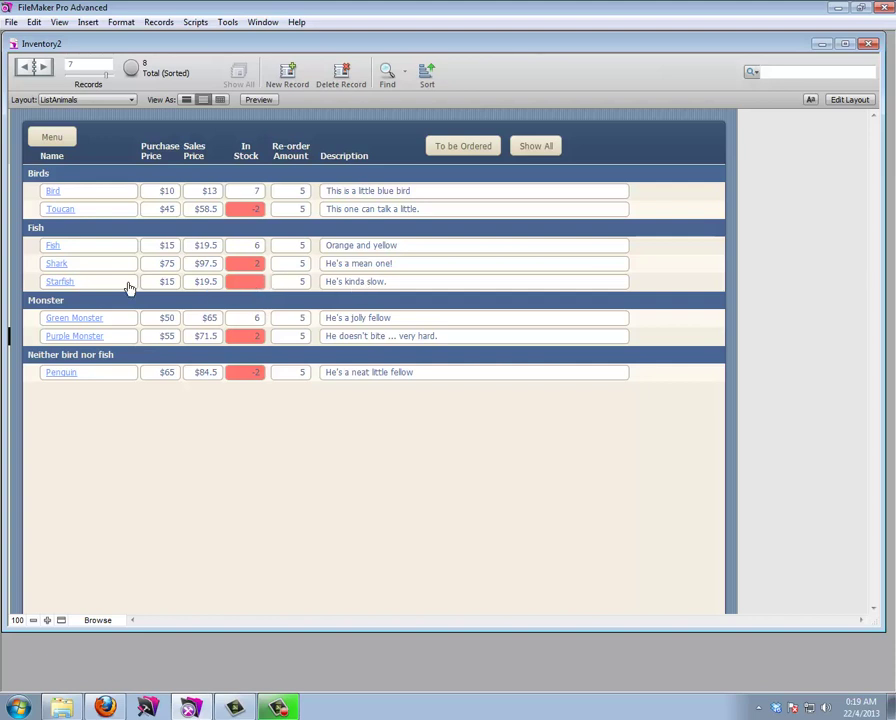
Open Purchases from the main menu and add a Starfish line with an amount of 10
left_click(62, 145)
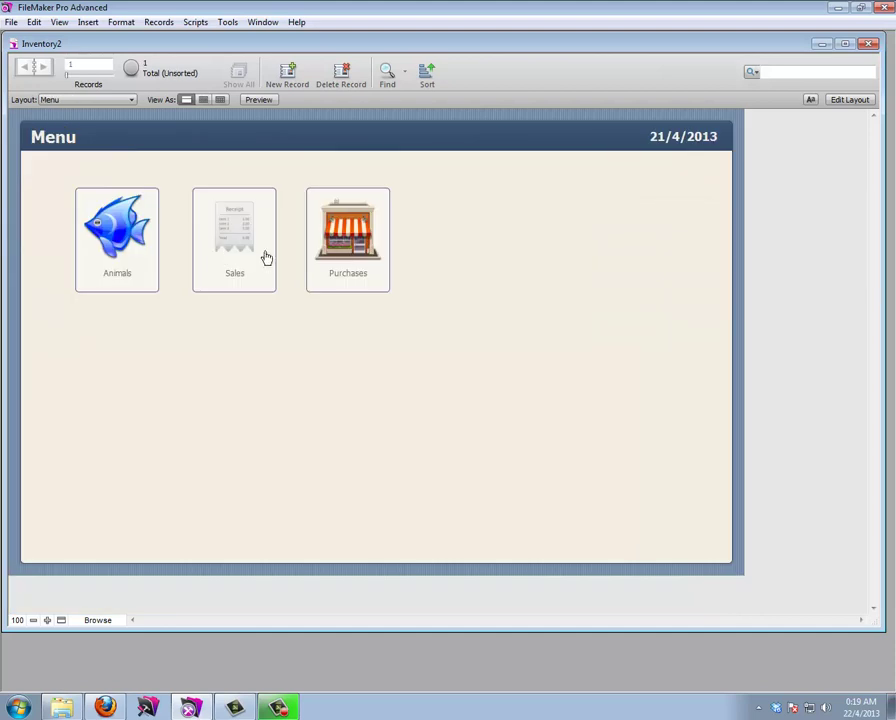
left_click(348, 262)
left_click(111, 296)
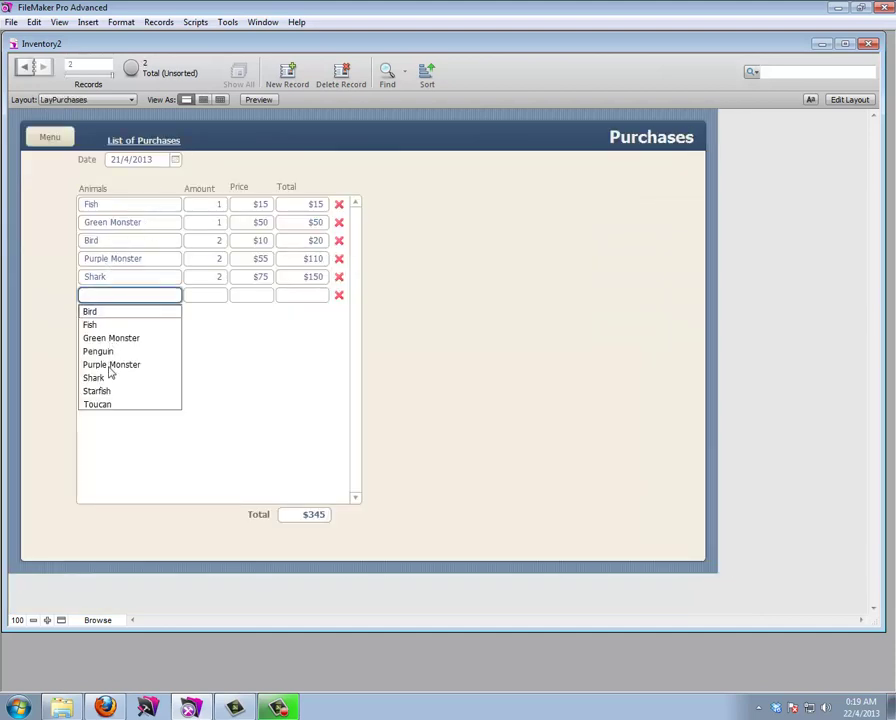
left_click(102, 392)
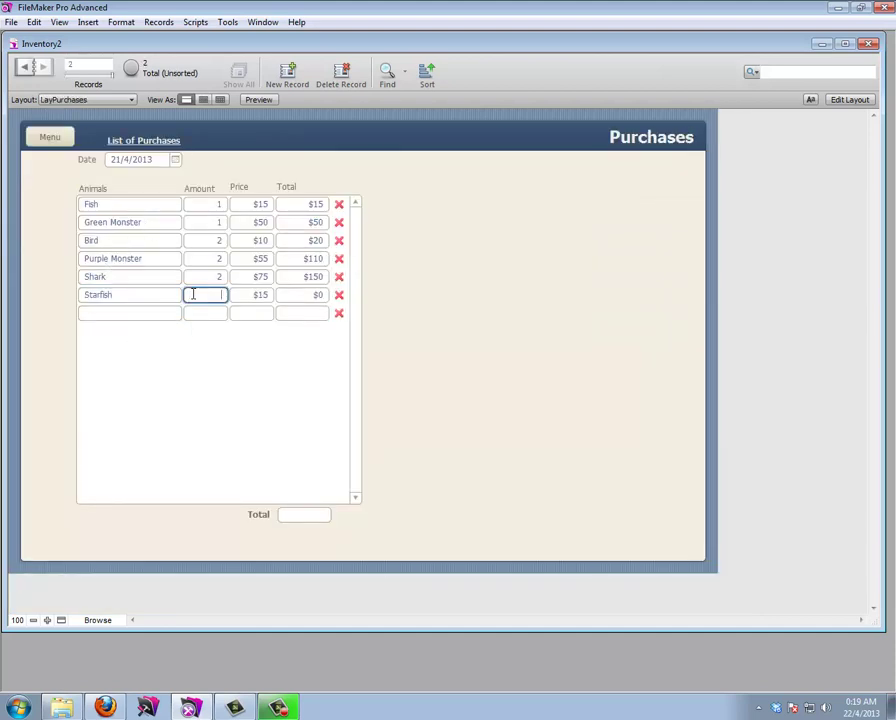
type("10")
key("Return")
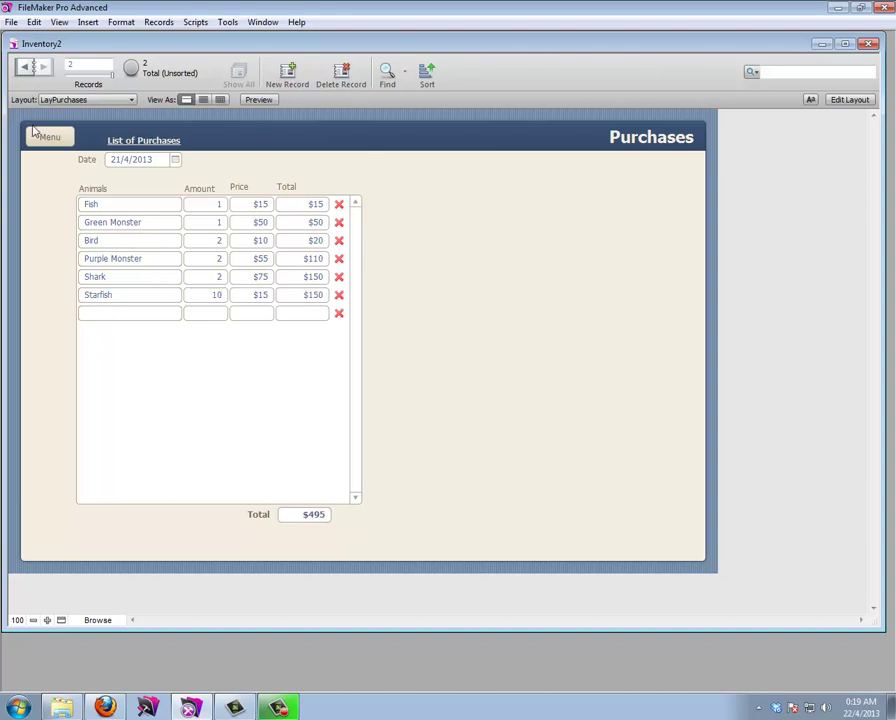
Return to the animal list to check the Starfish stock, and filter it to the animals to be ordered
left_click(70, 145)
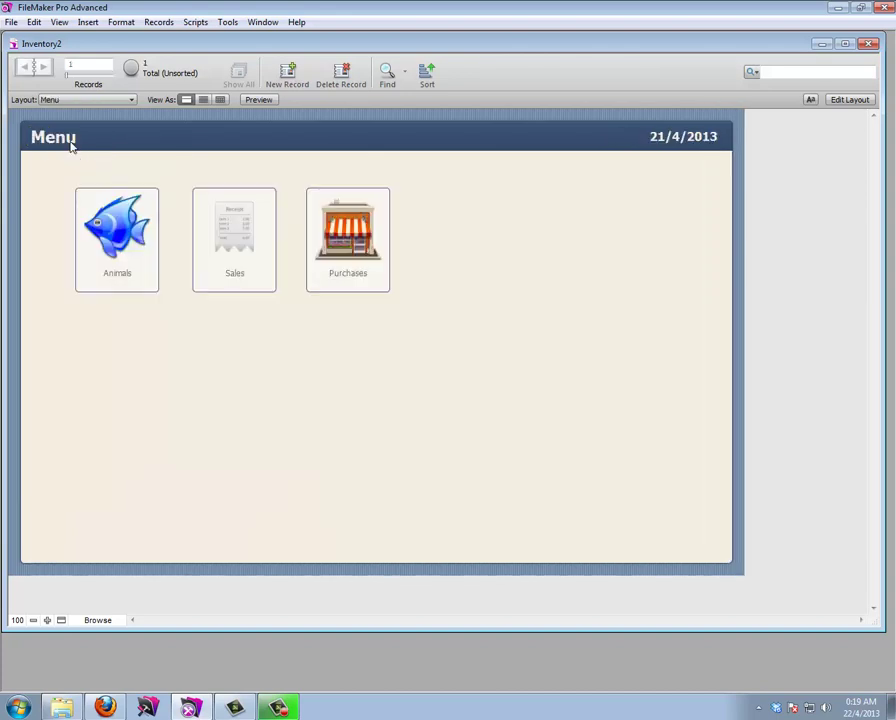
left_click(124, 246)
left_click(125, 145)
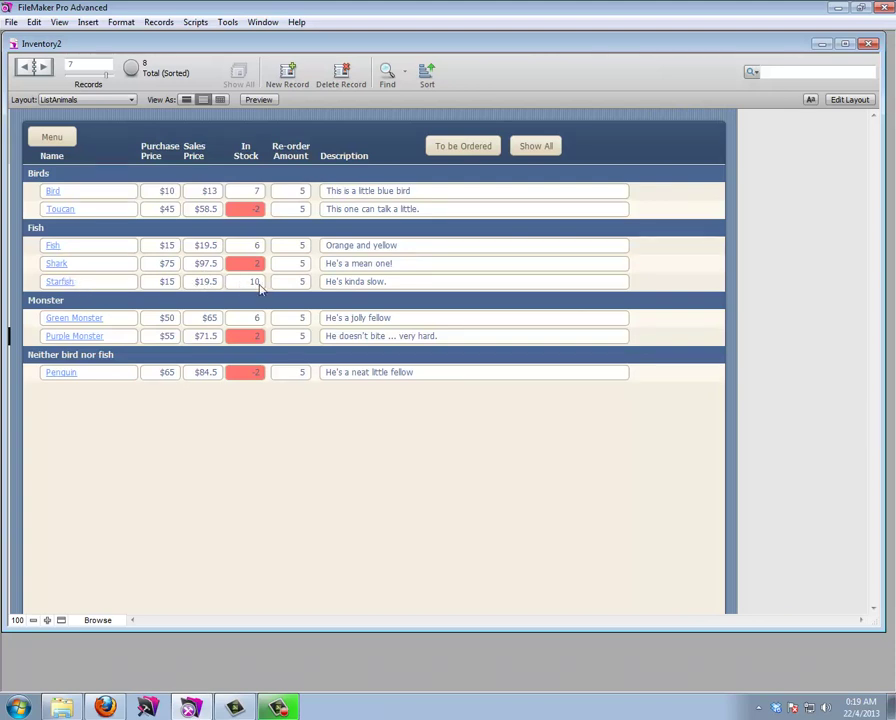
left_click(457, 152)
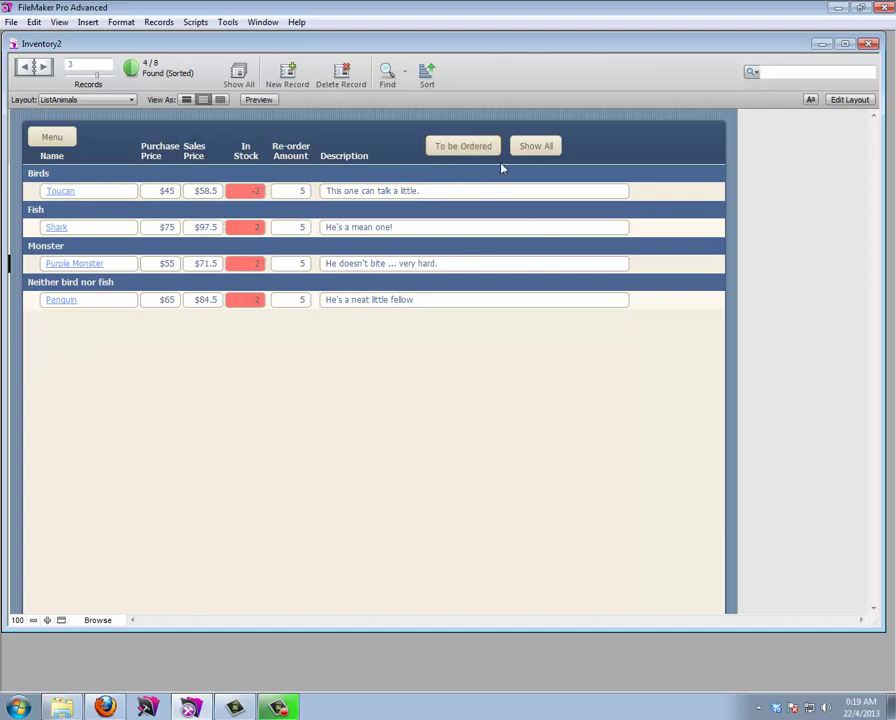
Show all animals in the animal list again
left_click(523, 147)
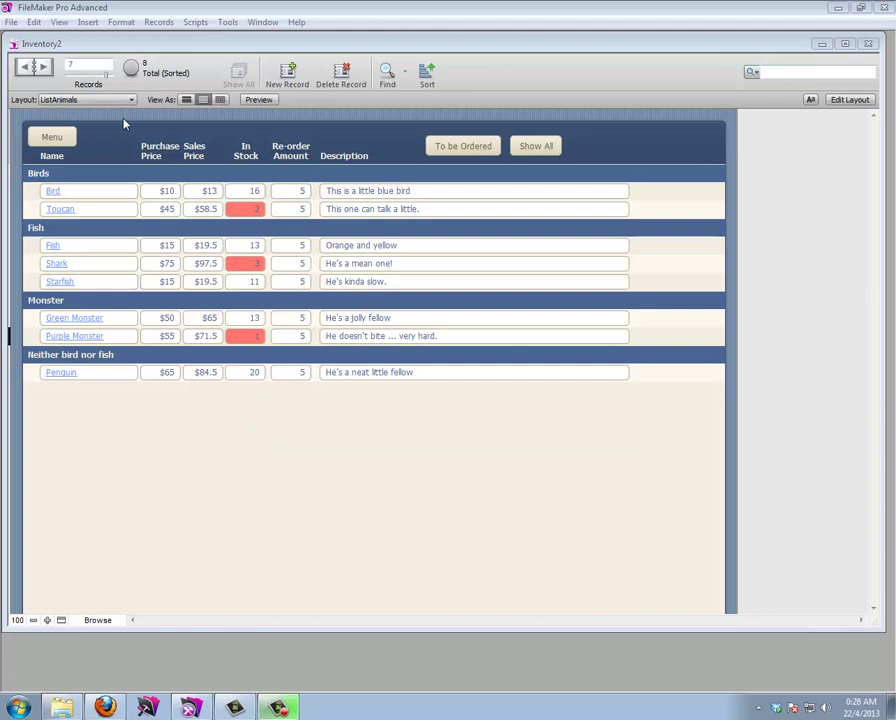
left_click(12, 23)
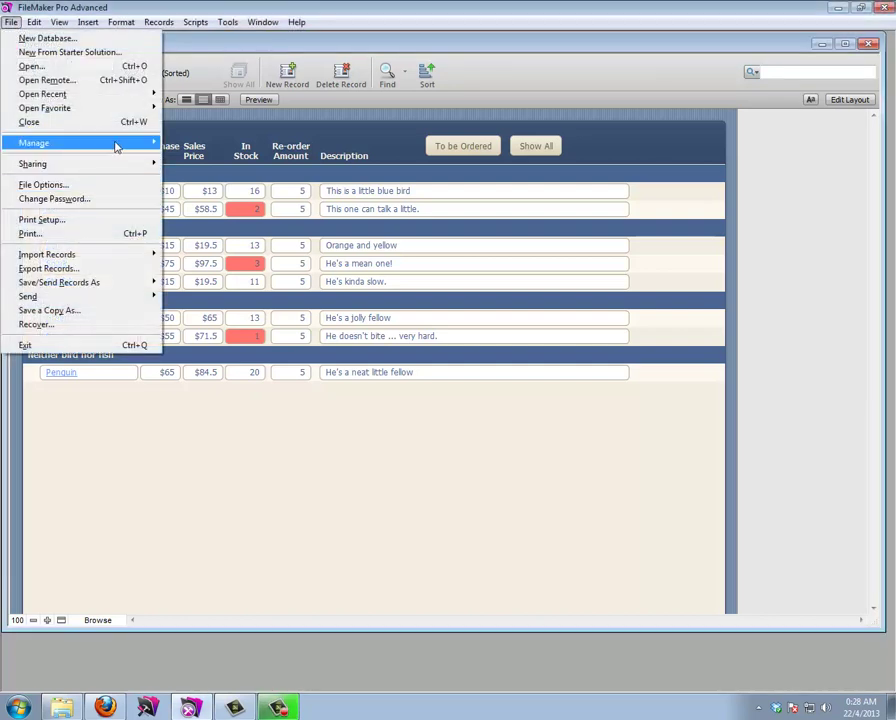
left_click(516, 110)
Start a new list view layout named ListReport that shows records from the Balance table
left_click(849, 99)
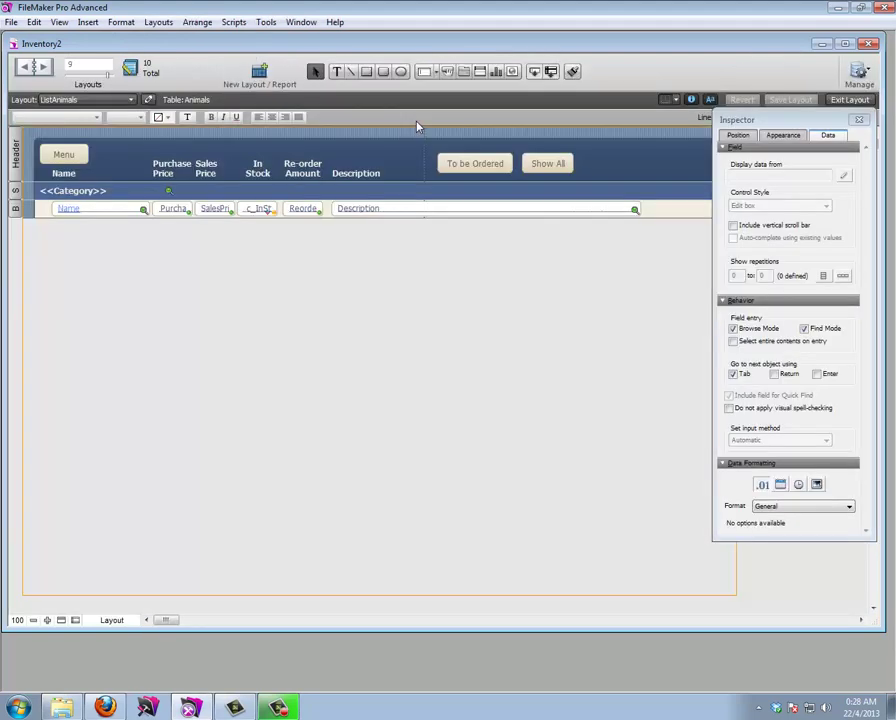
left_click(260, 78)
left_click(405, 258)
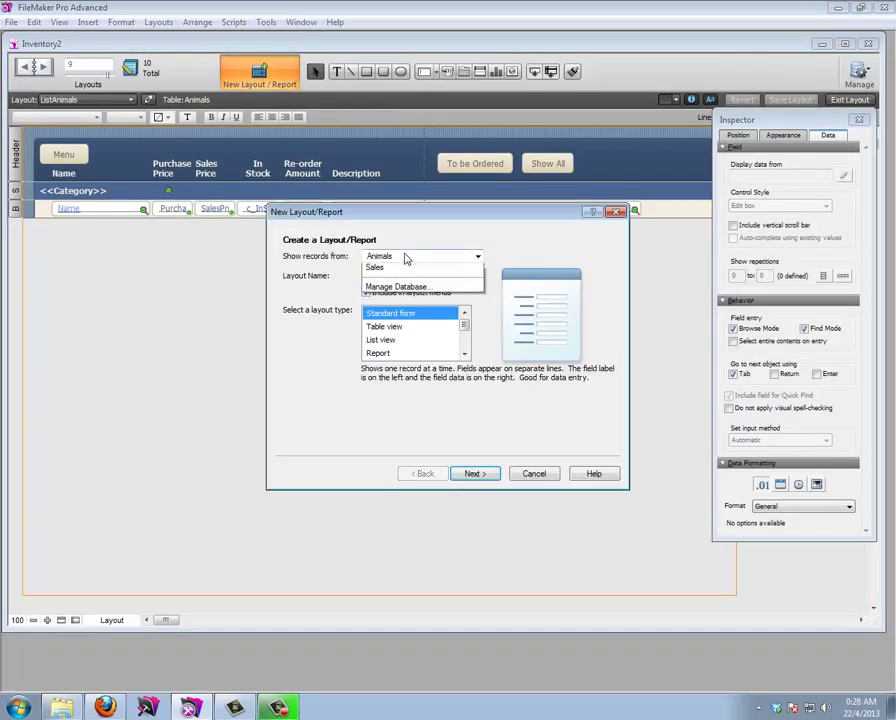
left_click(400, 281)
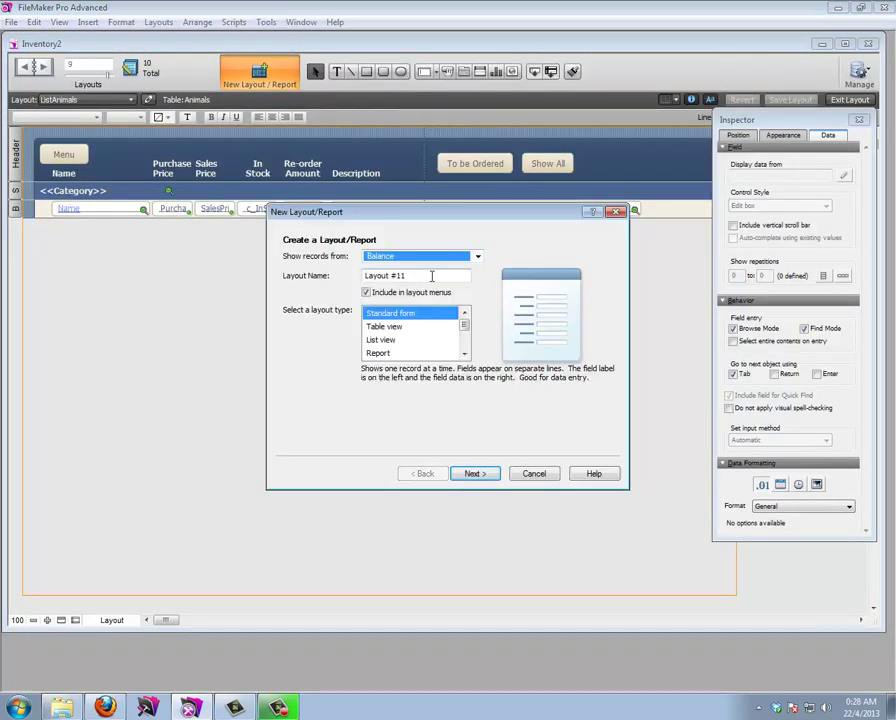
left_click_drag(432, 276, 345, 279)
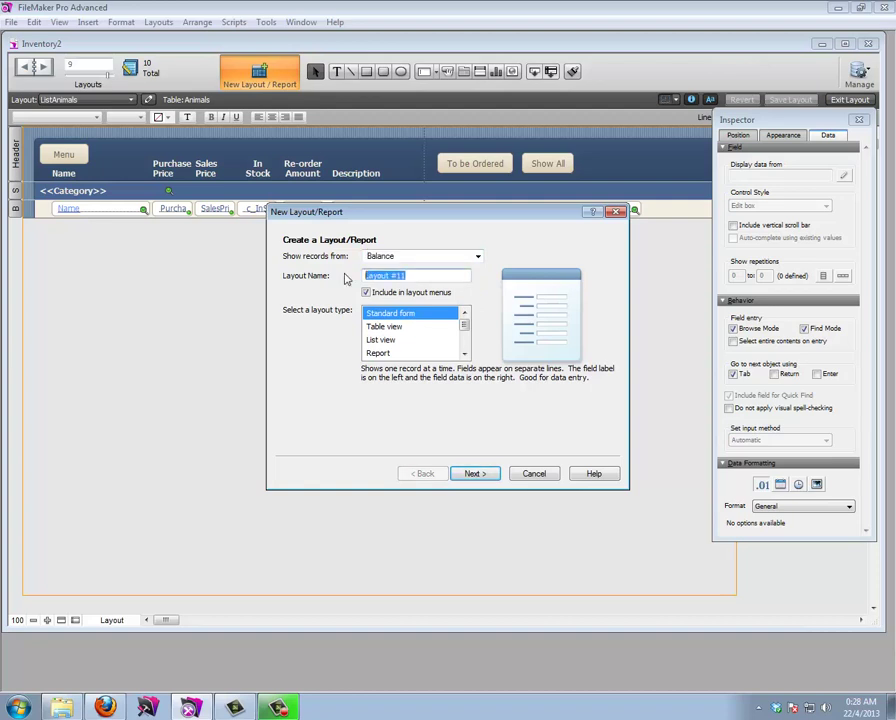
type("ListReport")
left_click(381, 340)
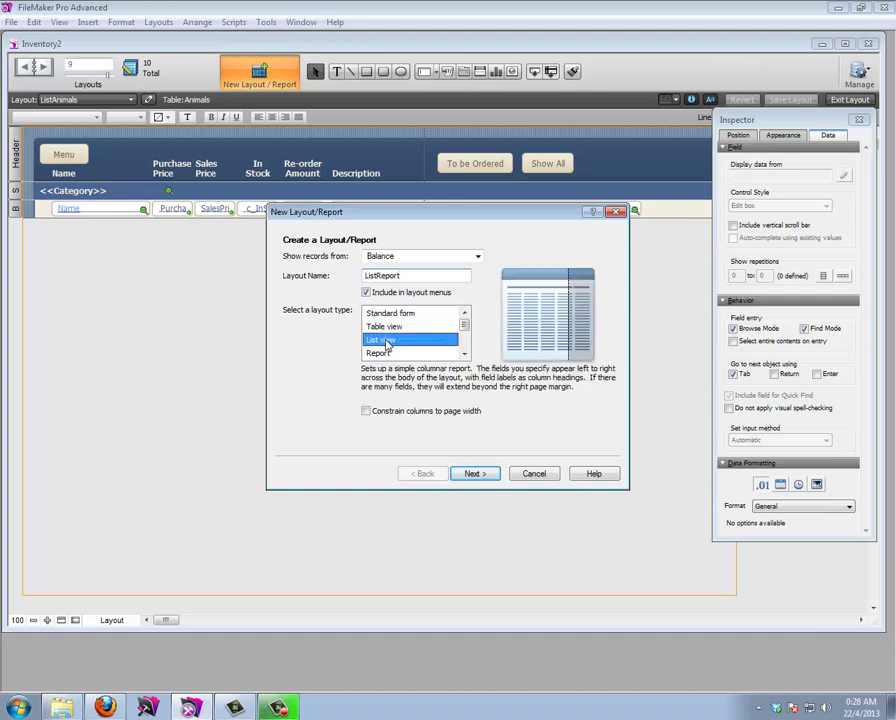
left_click(476, 474)
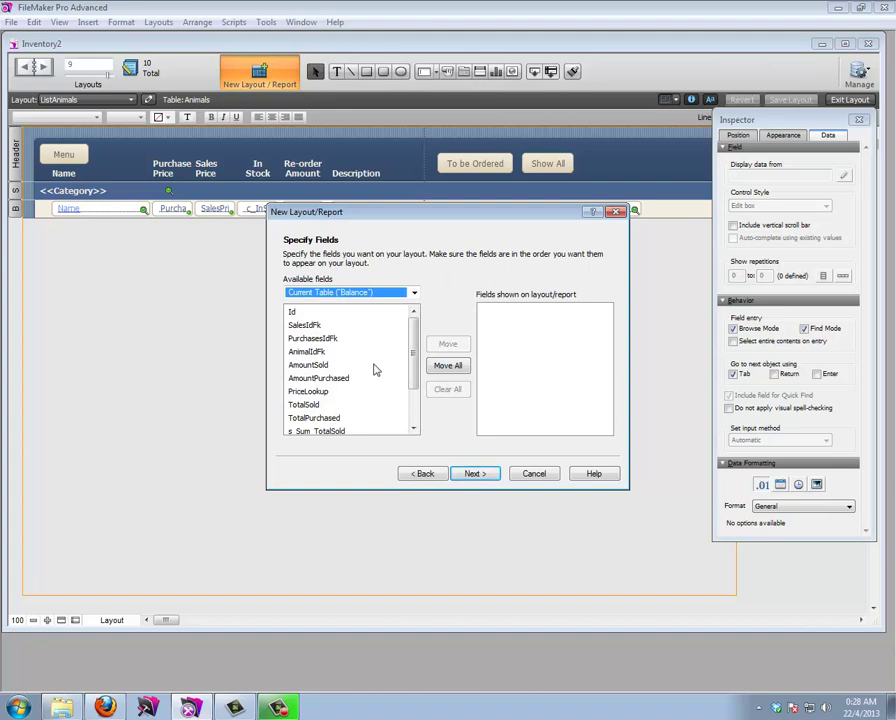
Add the Balance fields AnimalIdFk, AmountSold, AmountPurchased and PriceLookup to the new layout
double_click(306, 352)
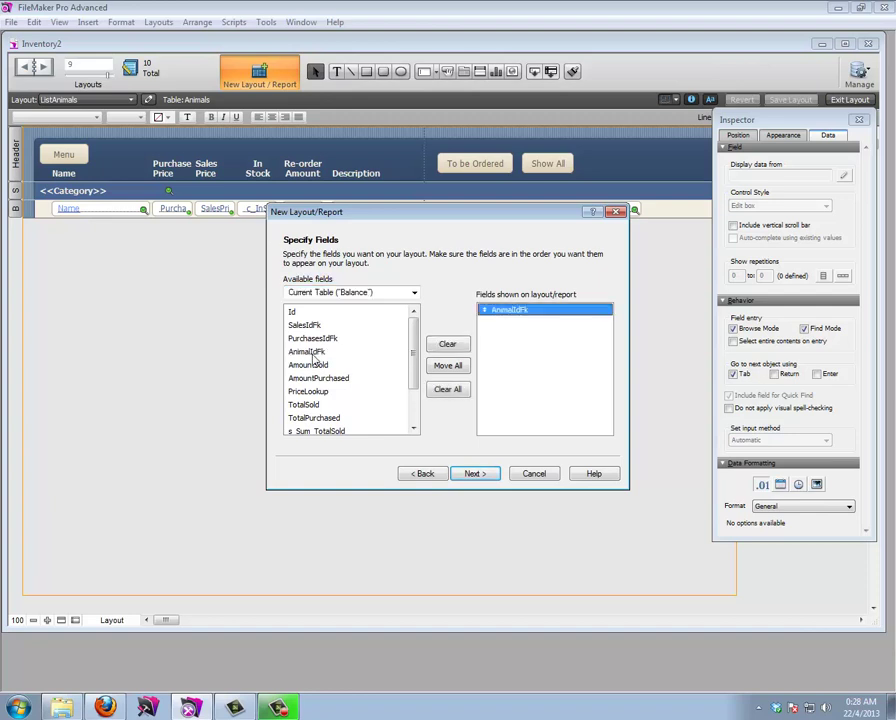
left_click(310, 365)
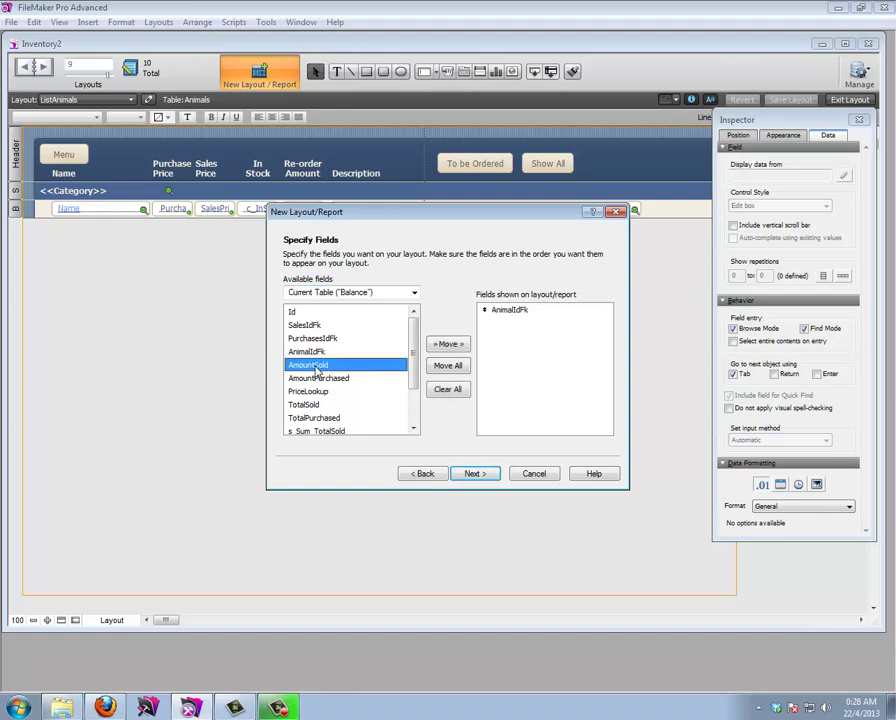
left_click_drag(414, 350, 414, 368)
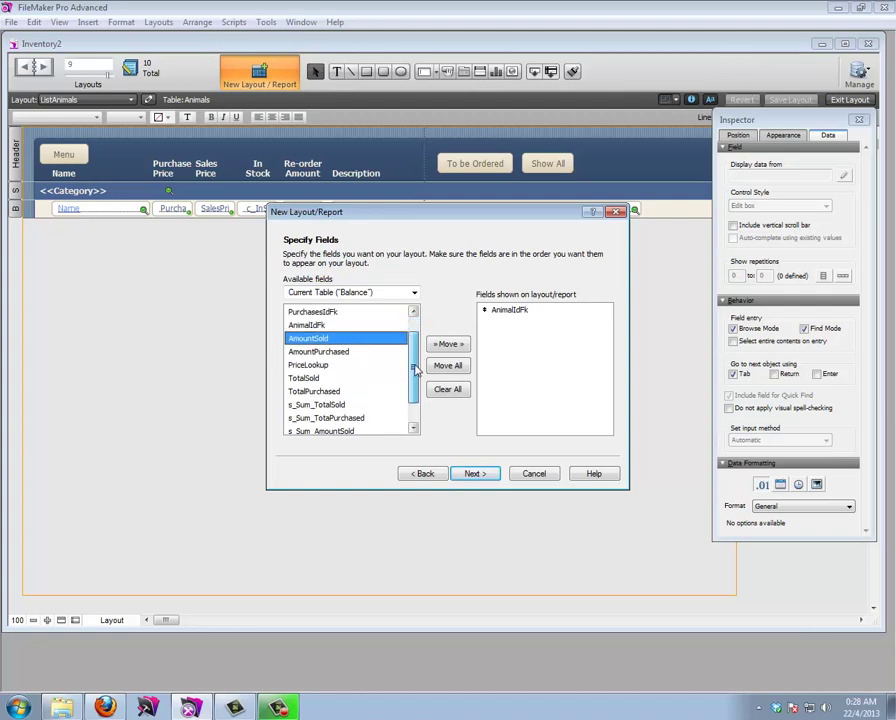
double_click(332, 340)
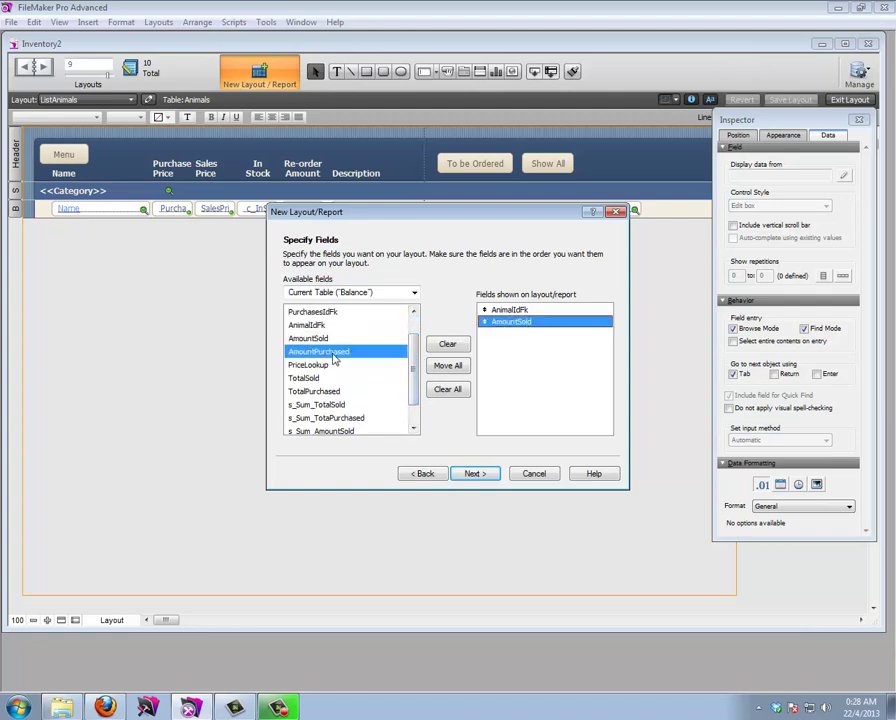
double_click(330, 352)
double_click(308, 365)
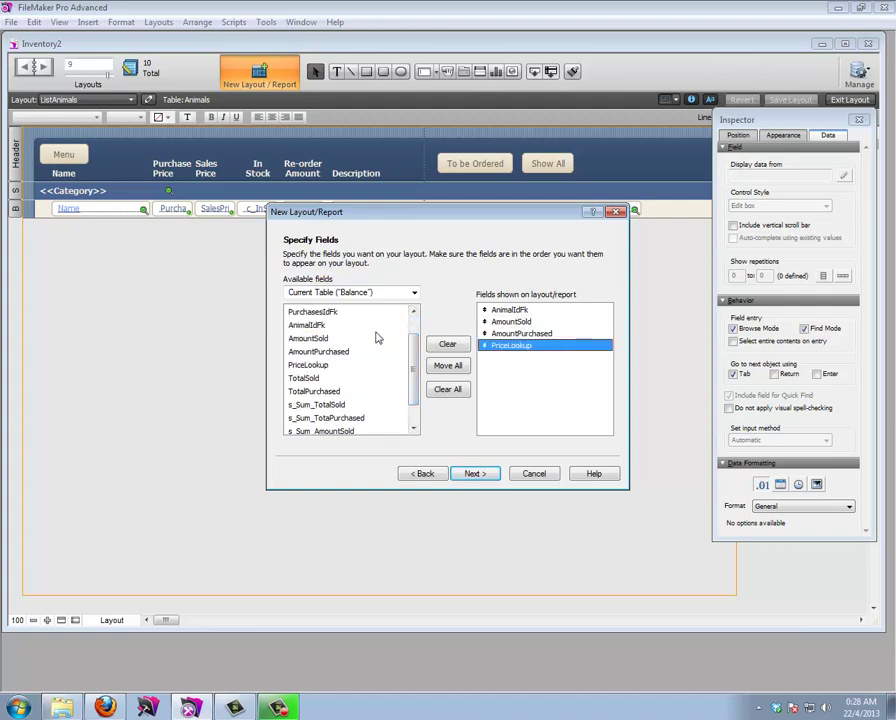
Add PurchasePrice from the related Animals table, followed by TotalSold and TotalPurchased from Balance
left_click(414, 293)
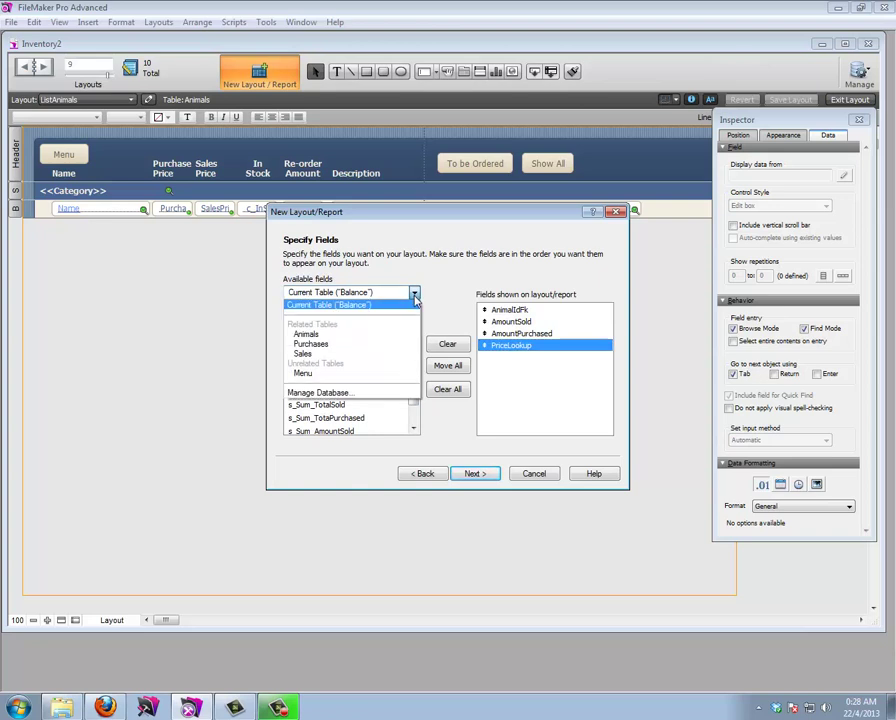
left_click(352, 335)
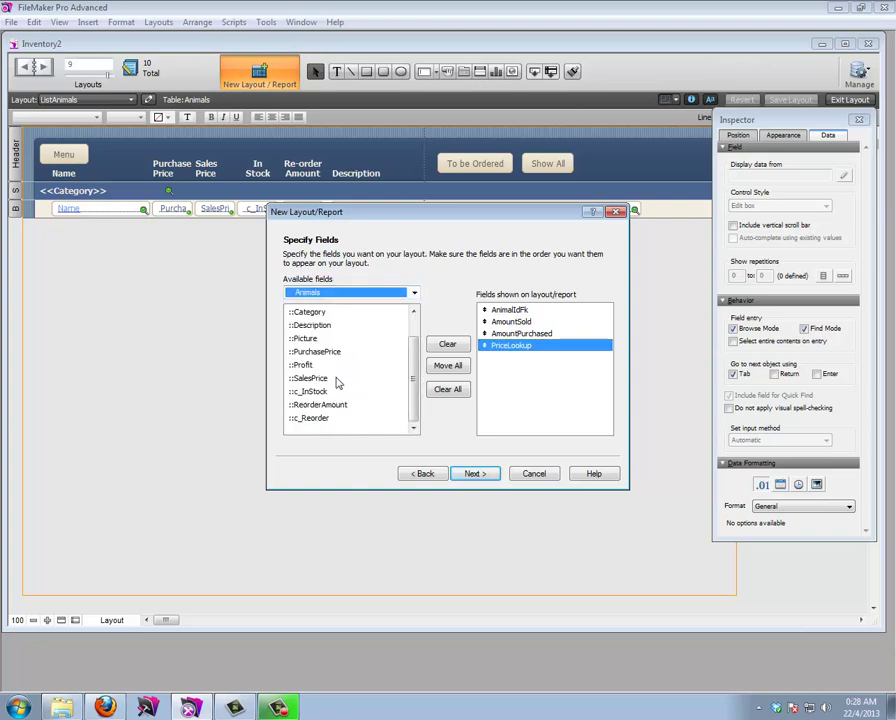
double_click(316, 352)
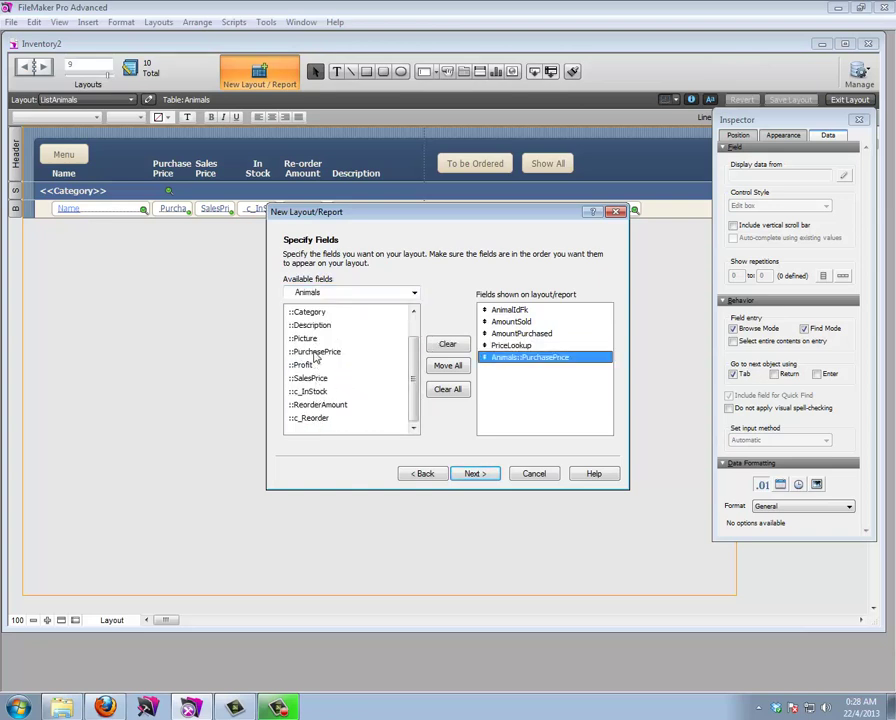
left_click(414, 293)
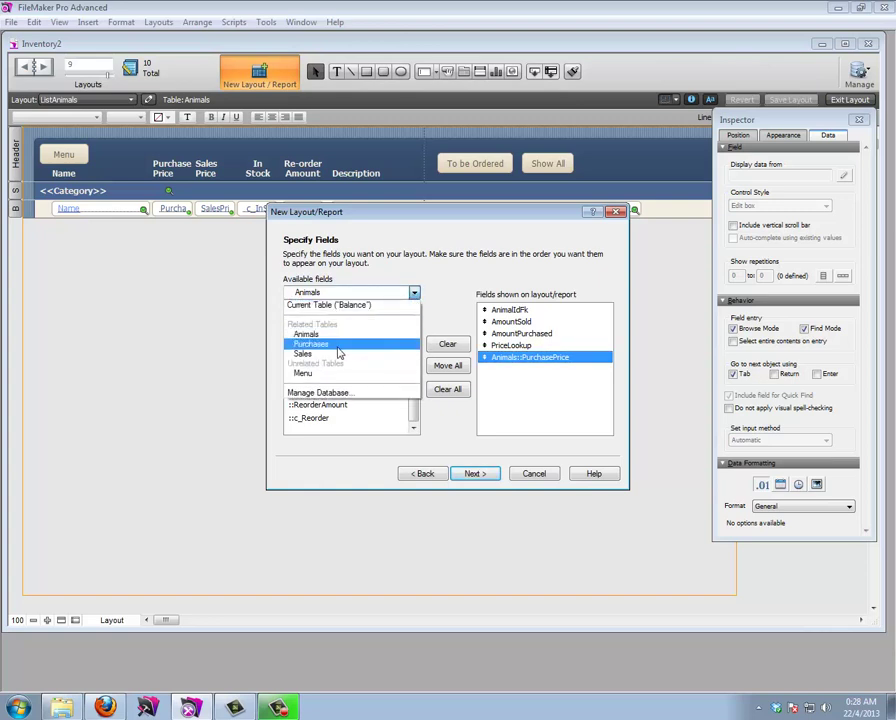
left_click(330, 304)
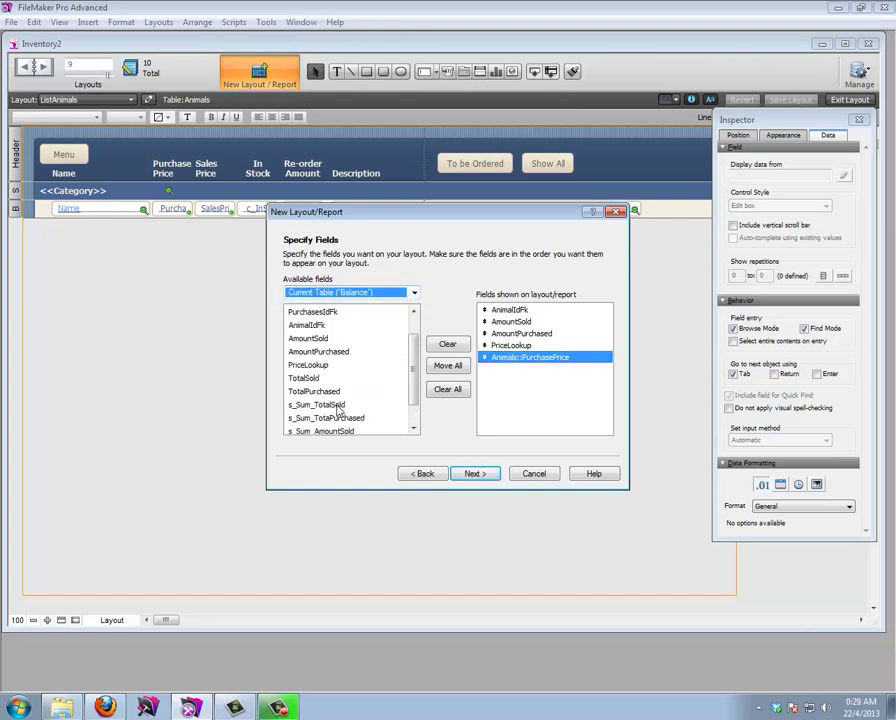
left_click(308, 378)
left_click(318, 392)
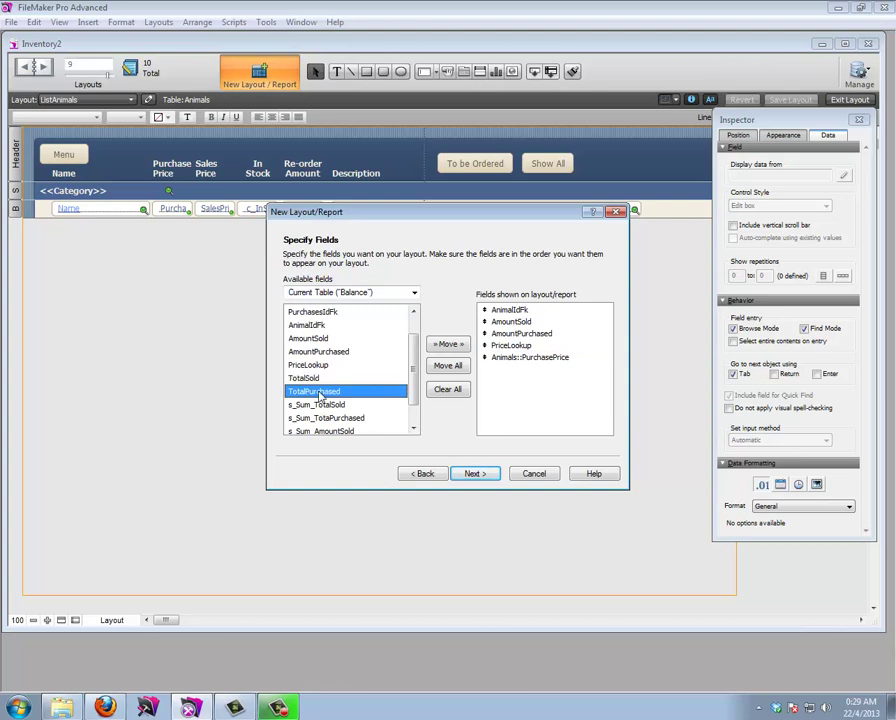
double_click(312, 379)
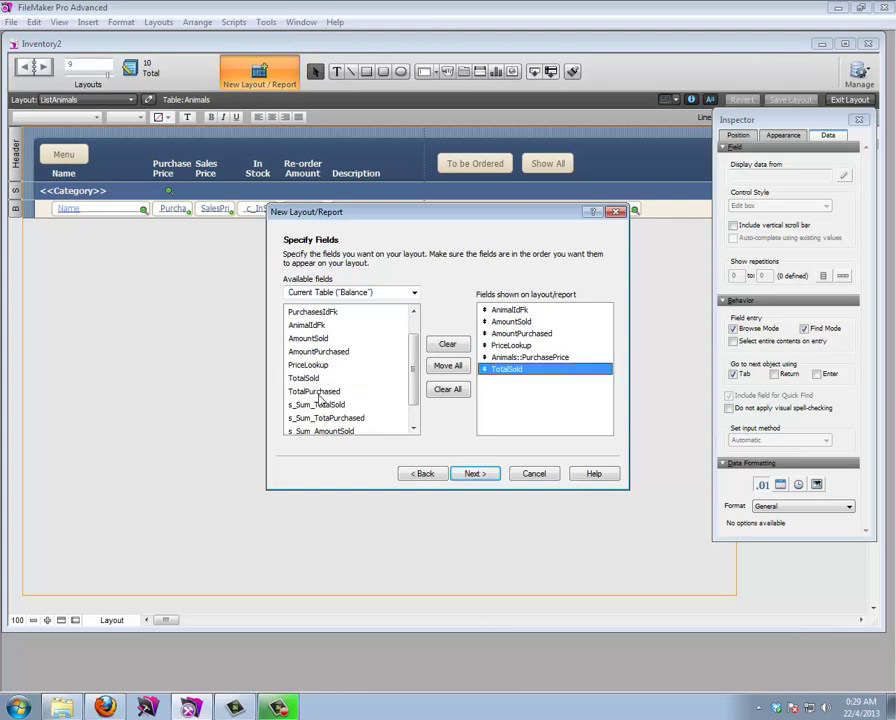
double_click(316, 391)
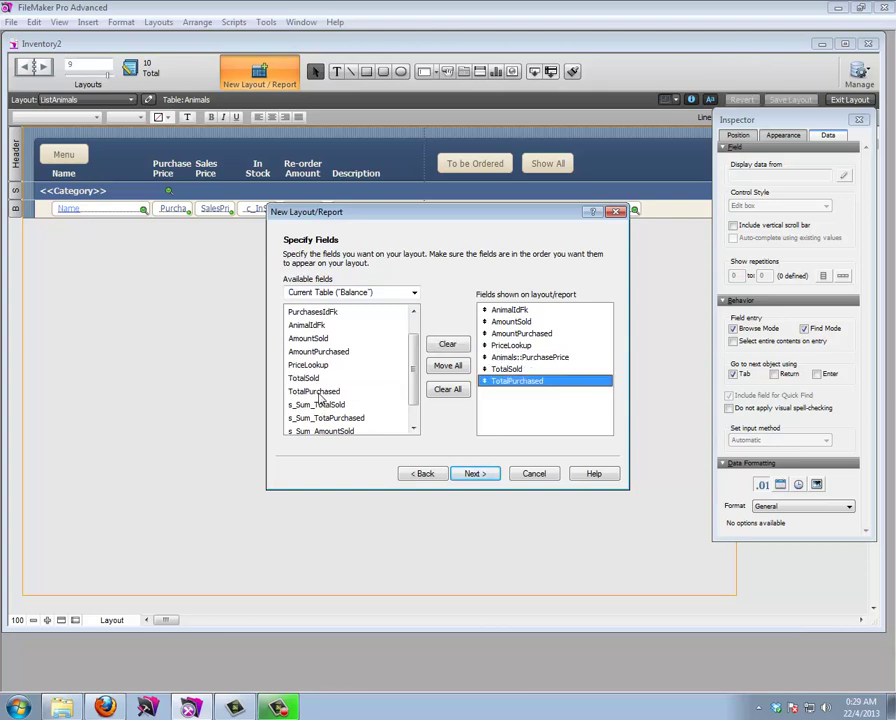
Finish creating the layout with no sort order, the River theme and no script
left_click(473, 475)
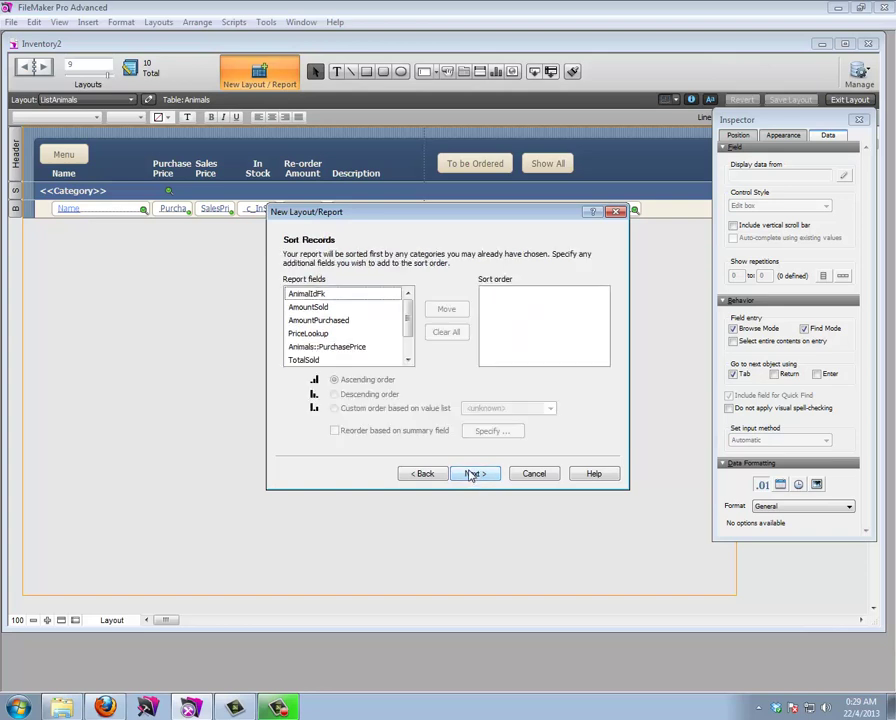
left_click(467, 476)
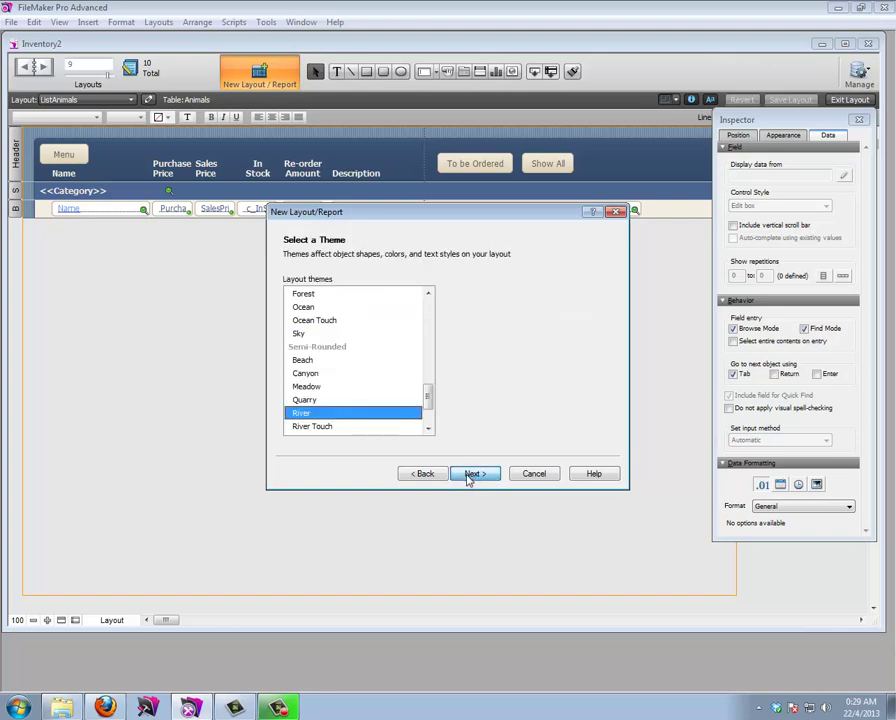
left_click(487, 477)
left_click(485, 476)
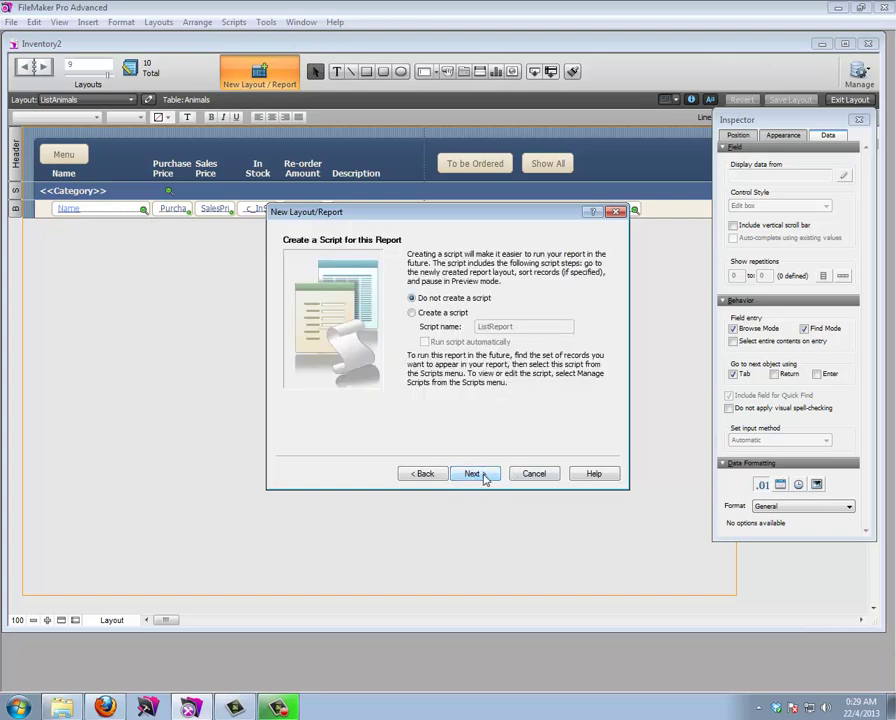
left_click(475, 476)
left_click(484, 476)
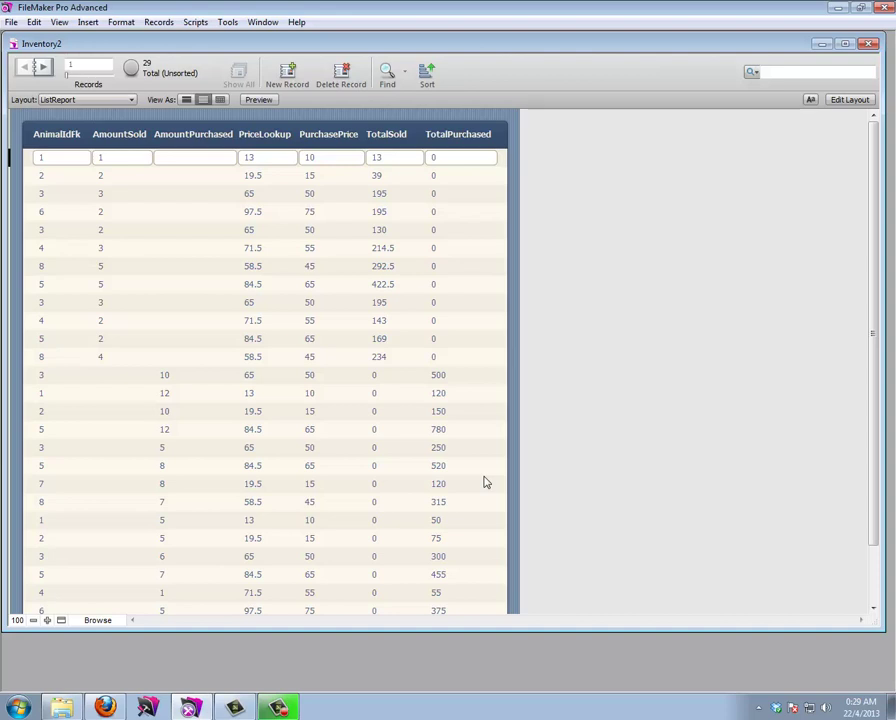
Make the AnimalIdFk column's body field display Name from the Animals table, and check it in Browse mode
left_click(850, 99)
double_click(82, 177)
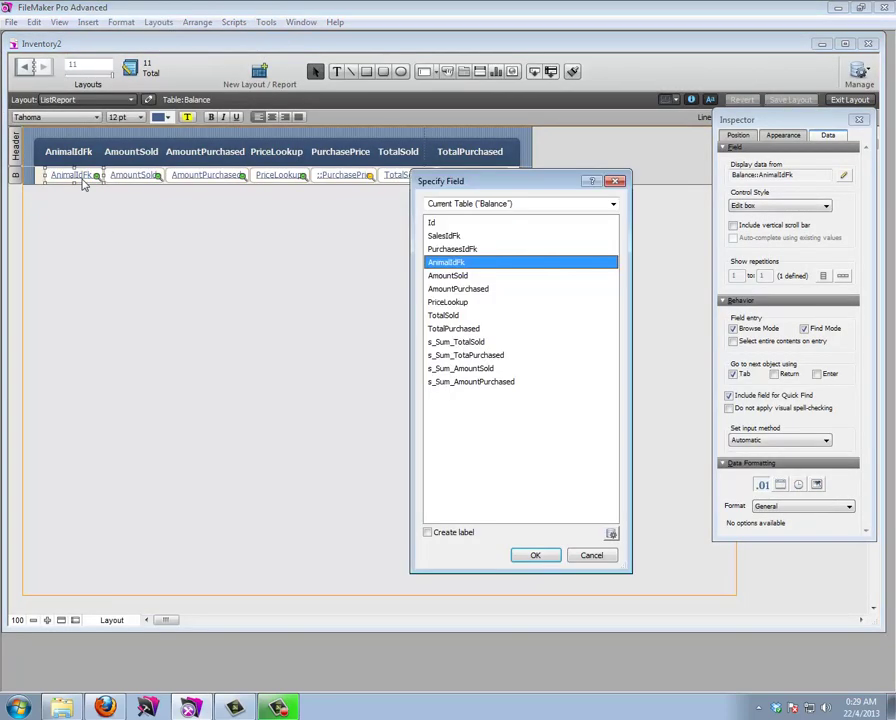
left_click(516, 204)
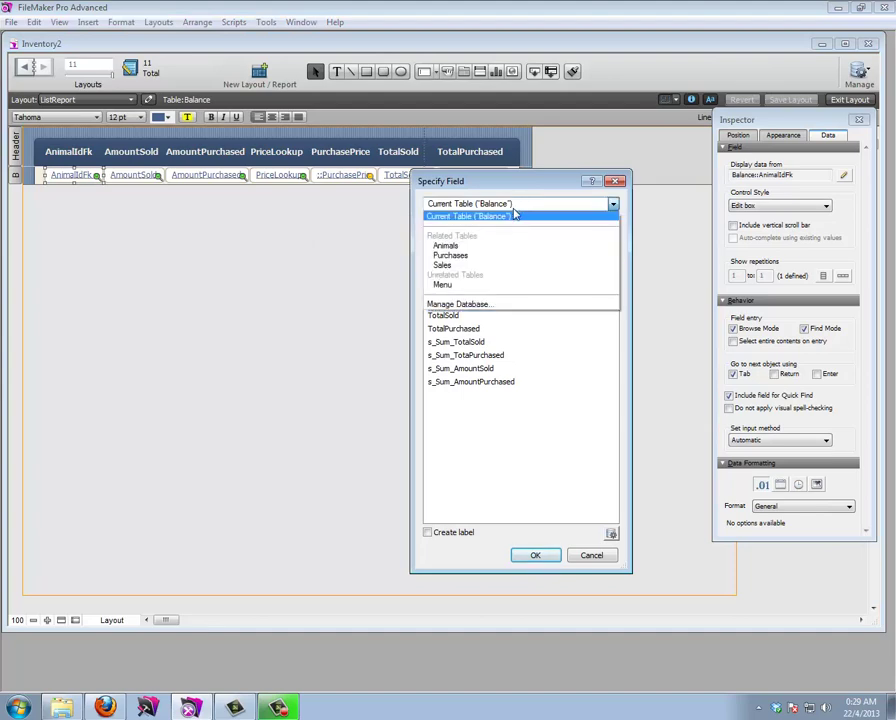
left_click(477, 247)
double_click(447, 237)
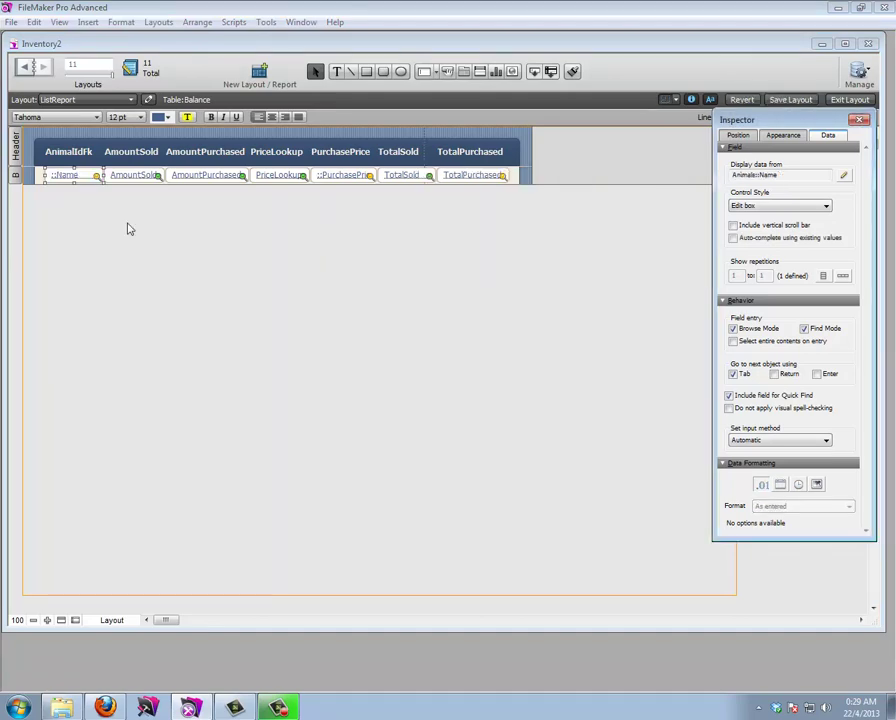
key("ctrl+b")
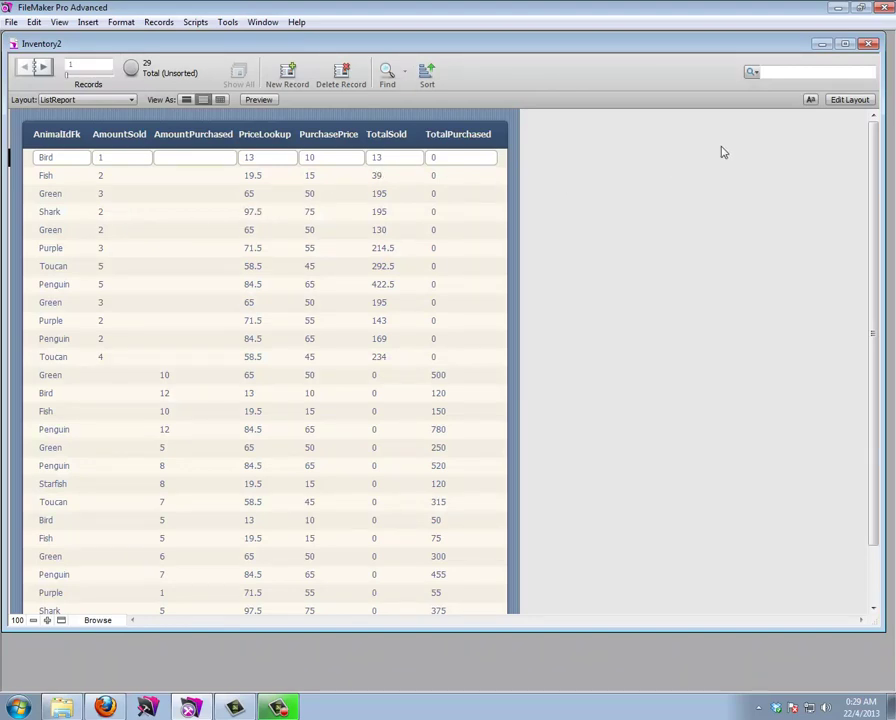
Right-align the PriceLookup, PurchasePrice, TotalSold and TotalPurchased fields, format them as Currency, and review the records in Browse mode
left_click(842, 101)
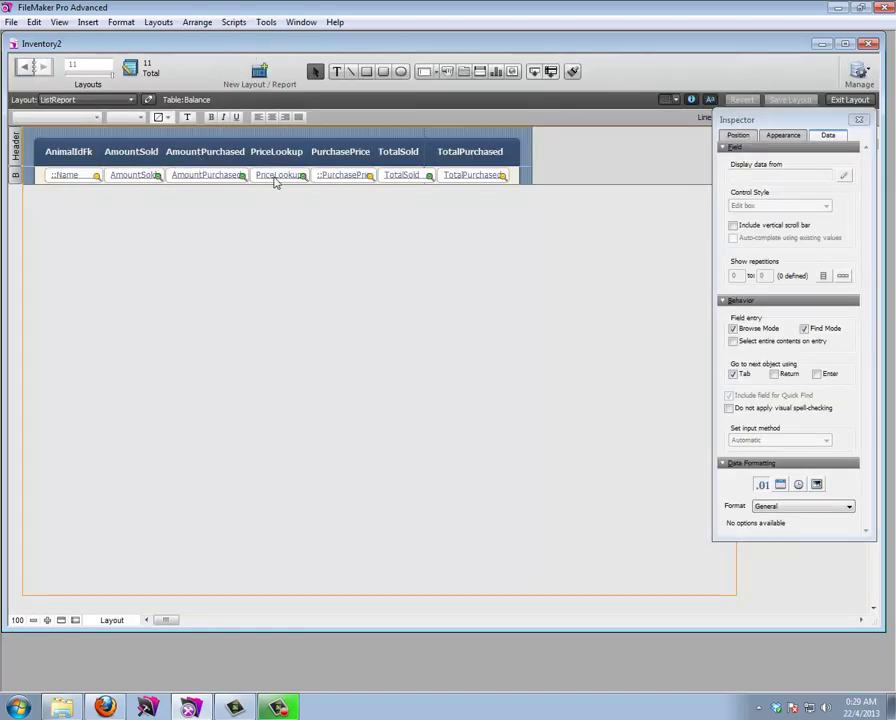
left_click(326, 180)
left_click(402, 182, "shift")
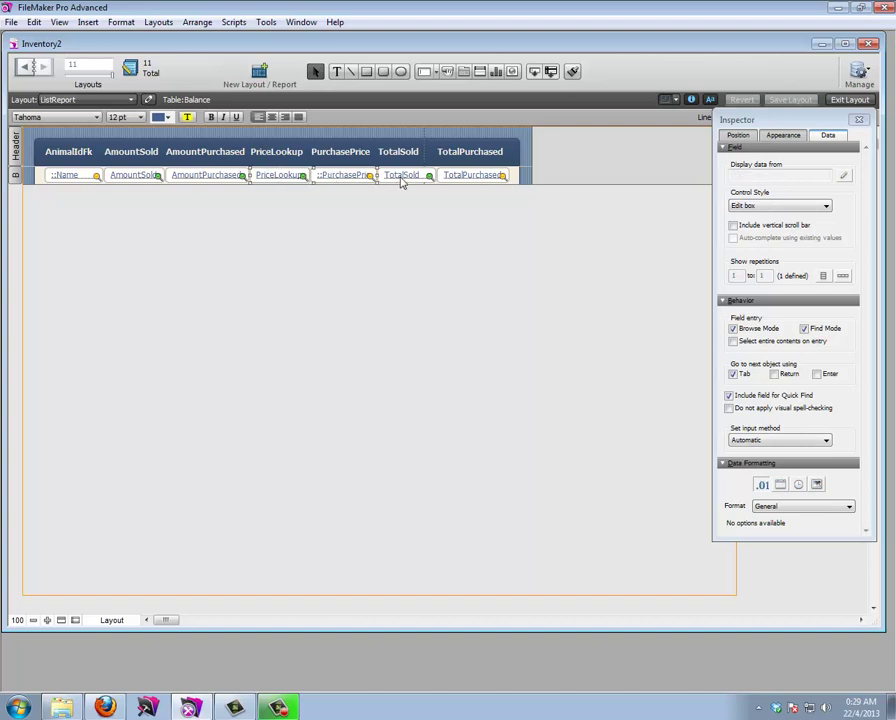
left_click(286, 117)
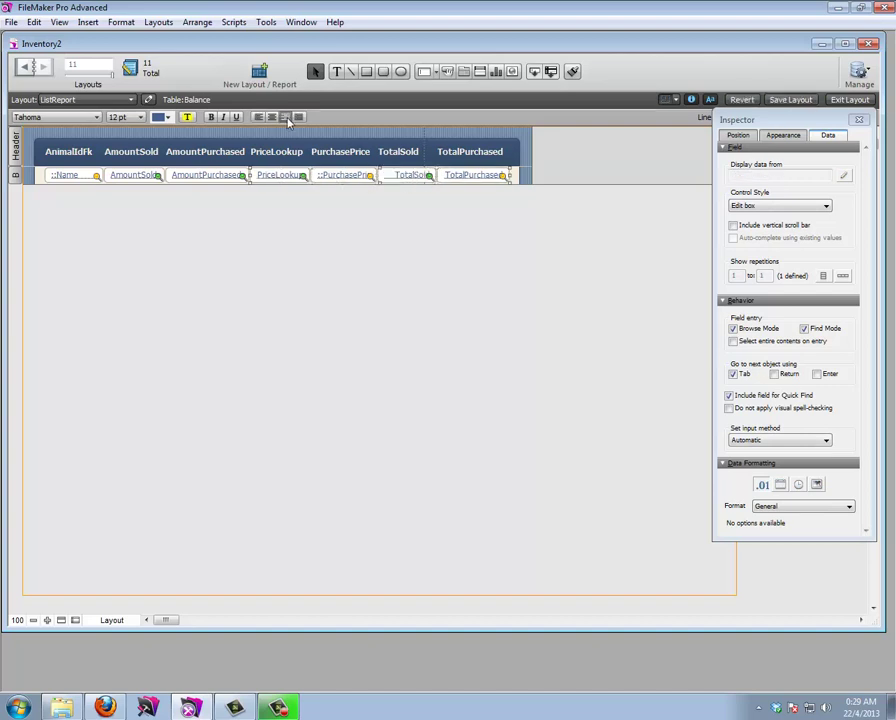
left_click(816, 507)
left_click(782, 549)
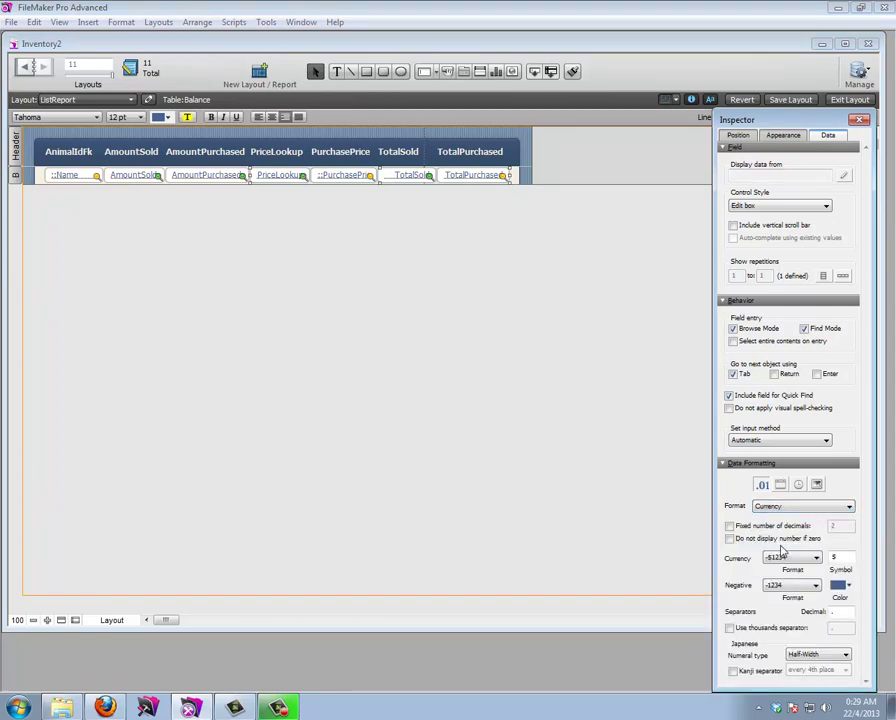
key("ctrl+b")
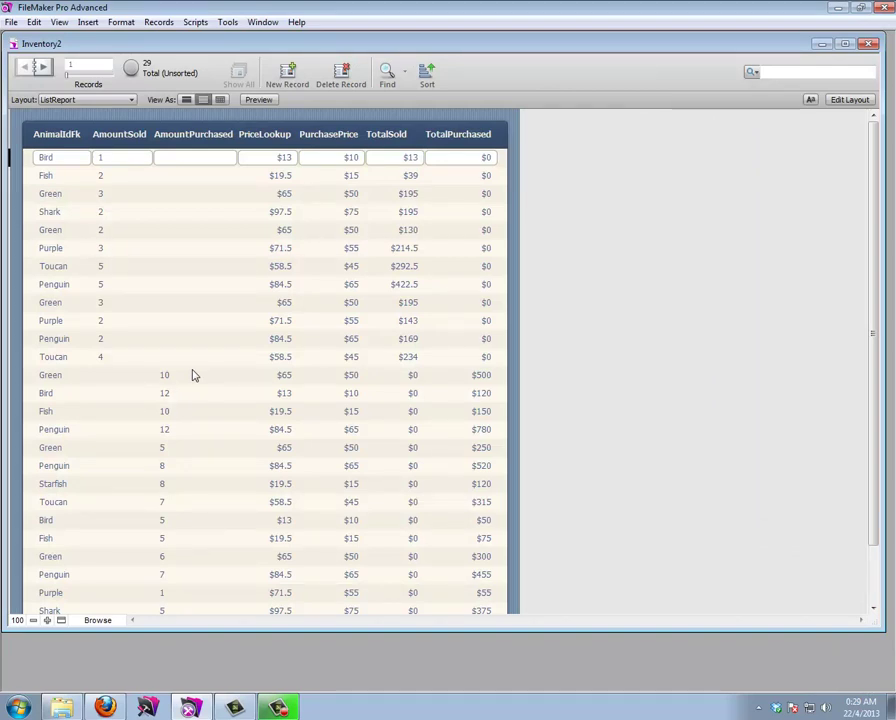
scroll(195, 375, "down", 3)
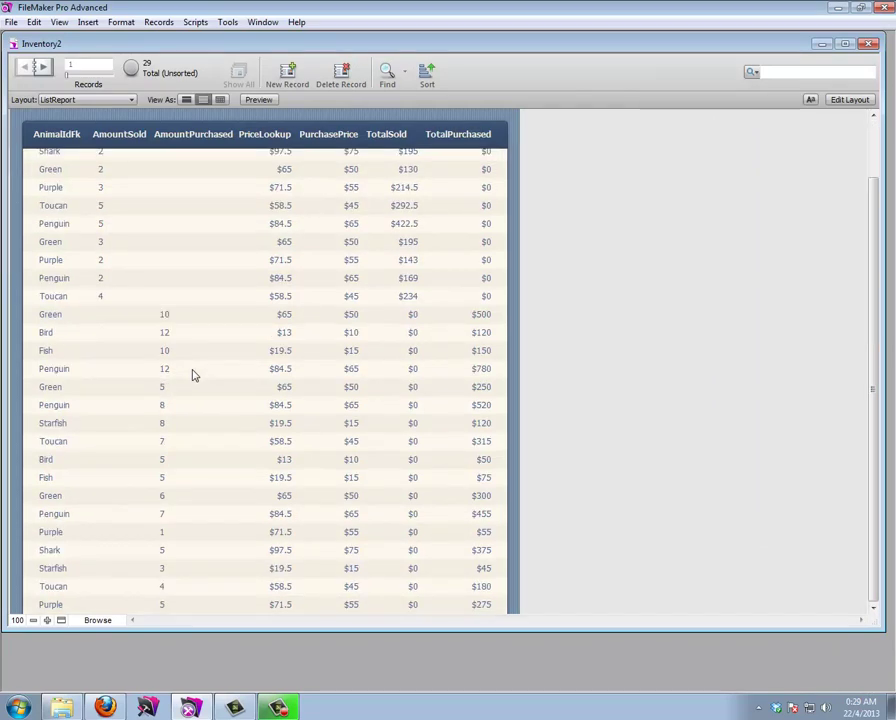
Create a calculation field named c_MonthName in the Balance table of the database definition
scroll(195, 375, "up", 3)
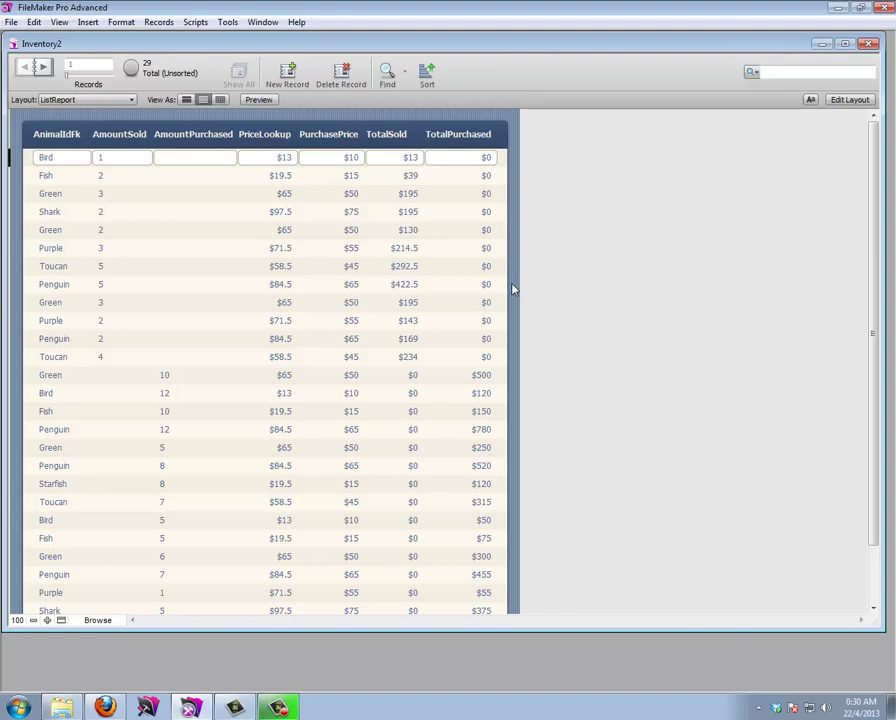
left_click(849, 99)
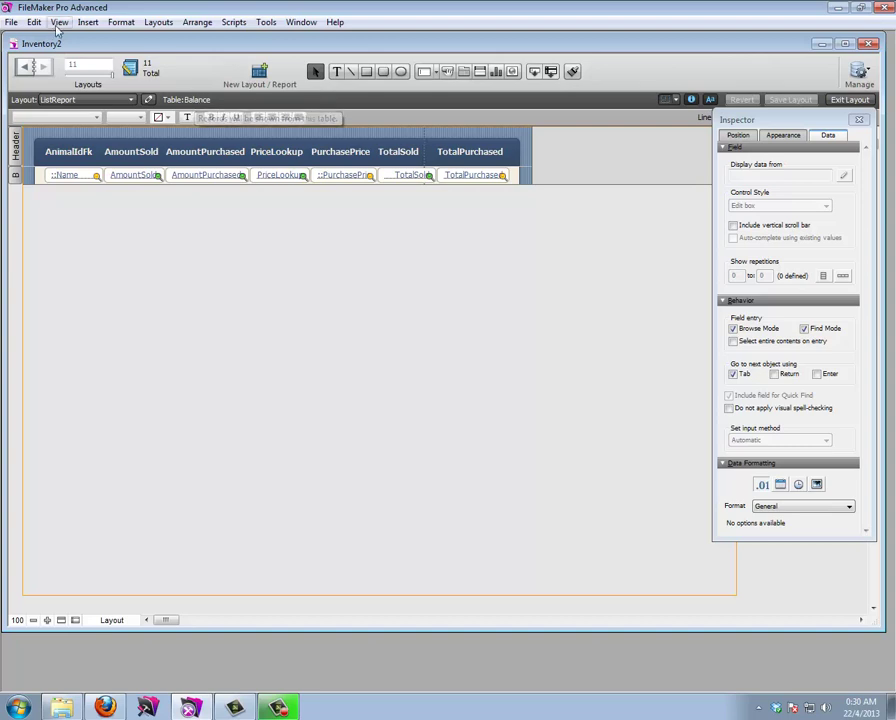
left_click(11, 22)
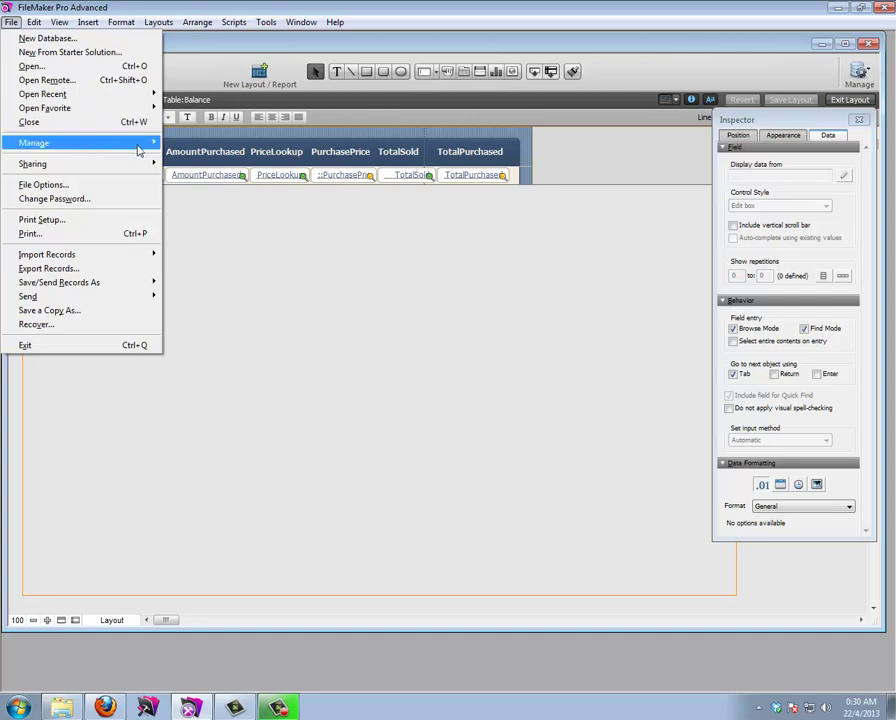
mouse_move(140, 143)
left_click(180, 143)
left_click(97, 63)
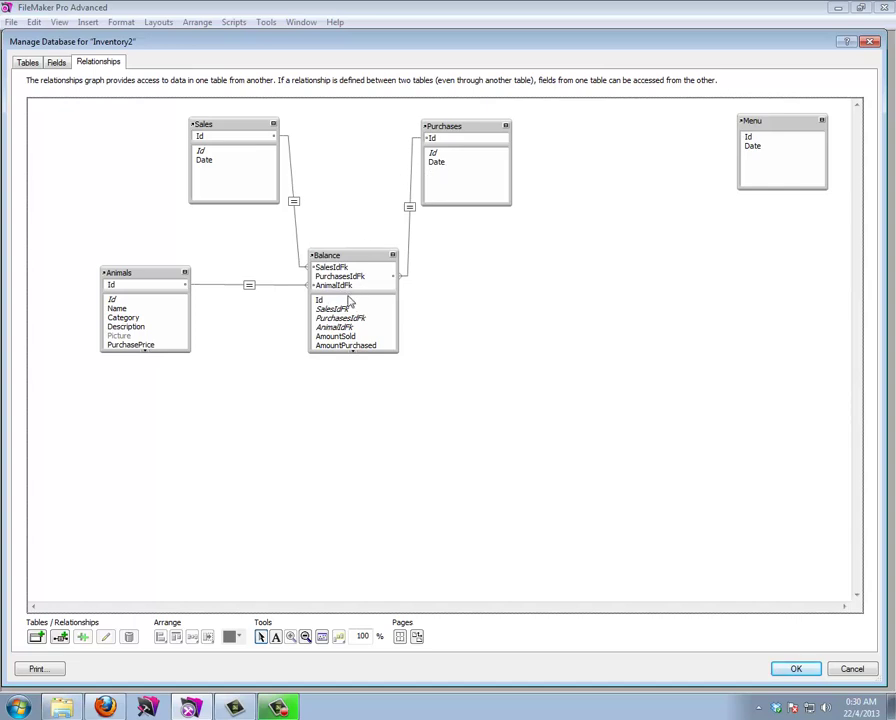
left_click(57, 63)
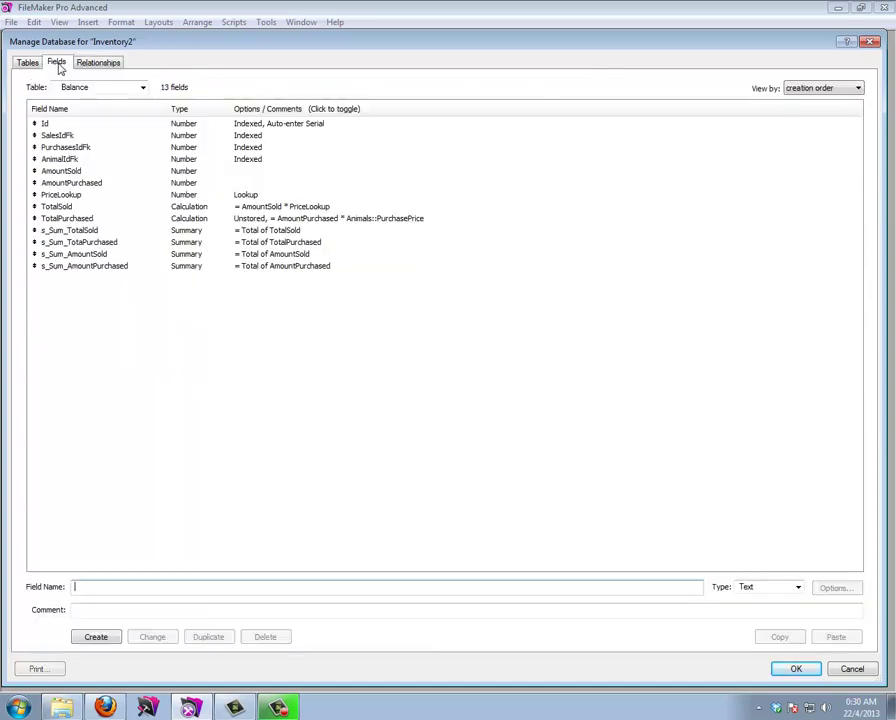
left_click(98, 587)
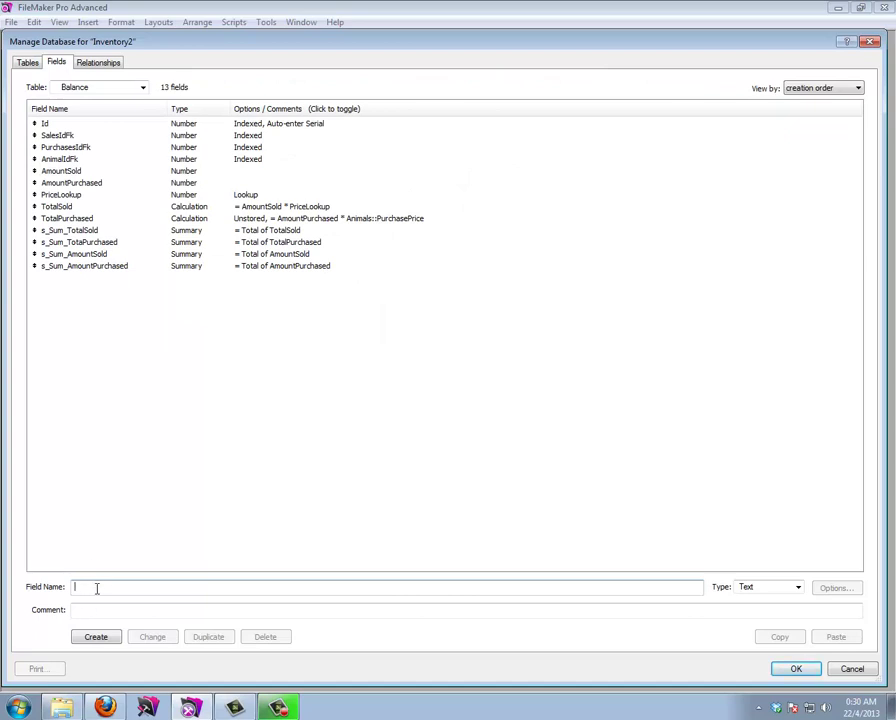
type("c_MonthName")
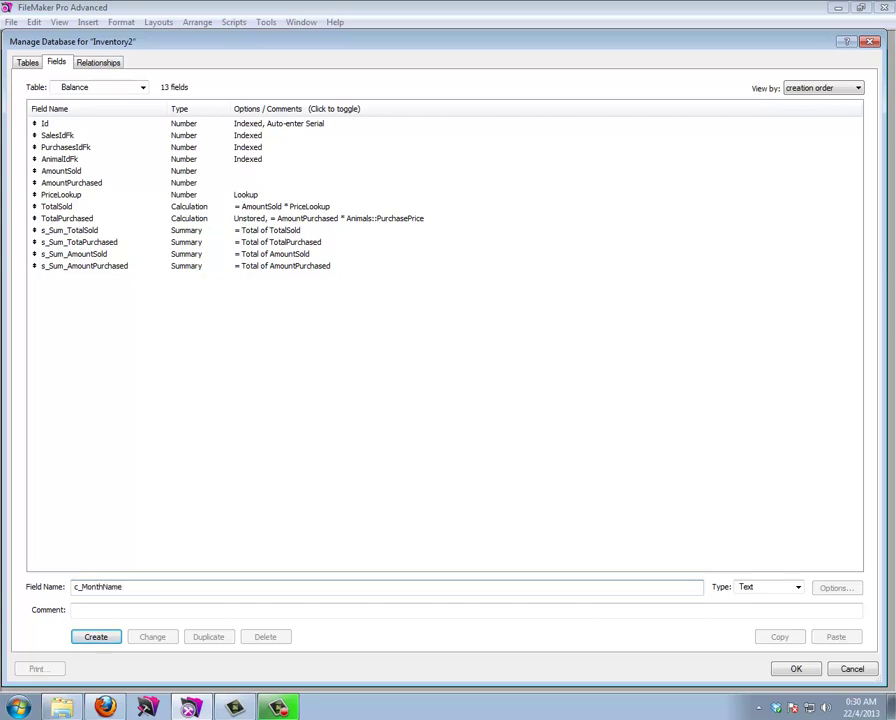
key("Tab")
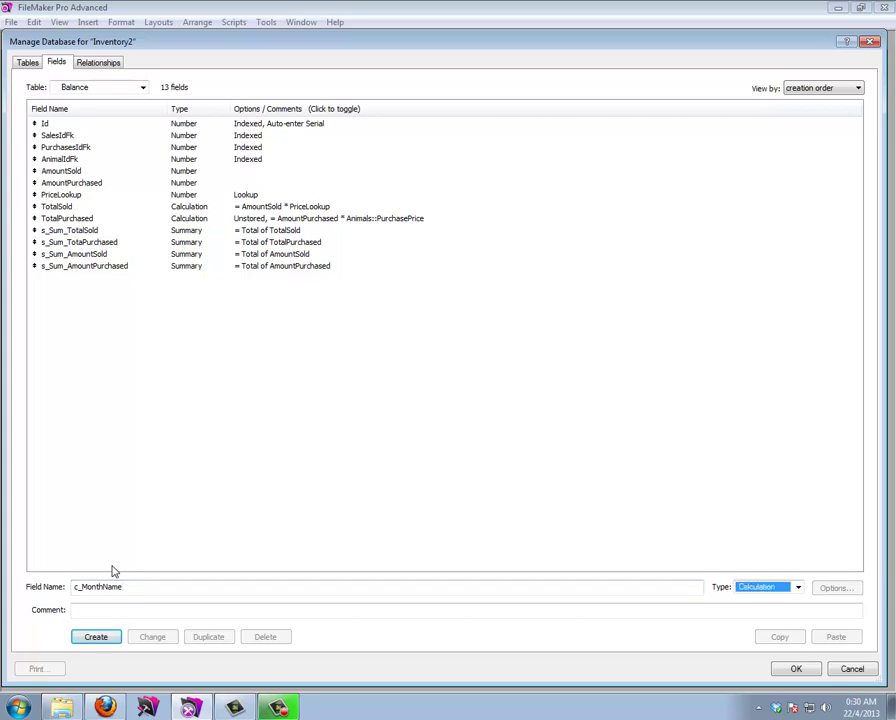
key("Return")
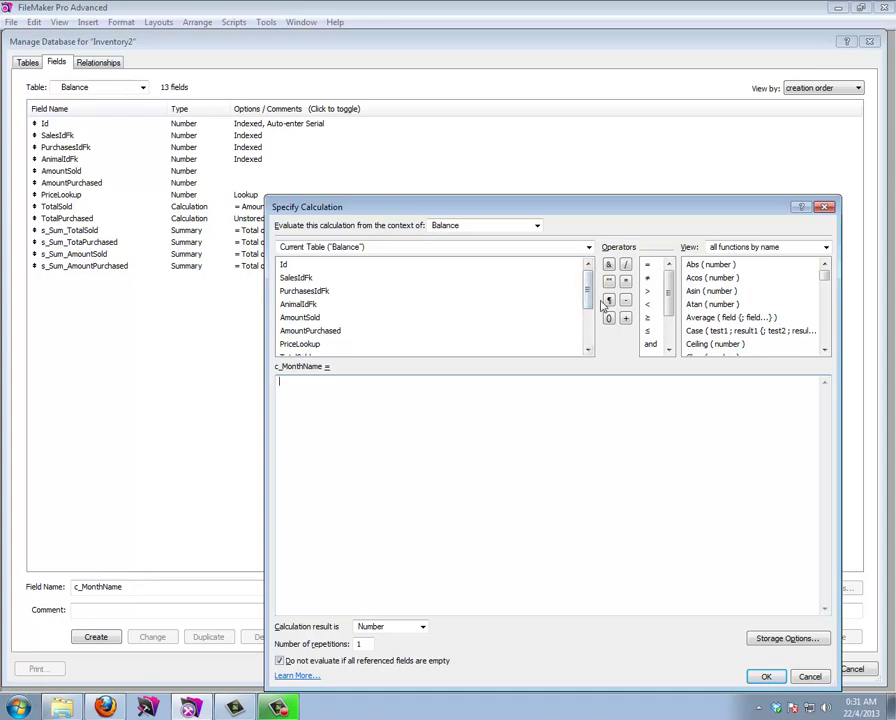
Start the c_MonthName formula with an If function whose test is IsEmpty ( AmountSold )
left_click(692, 305)
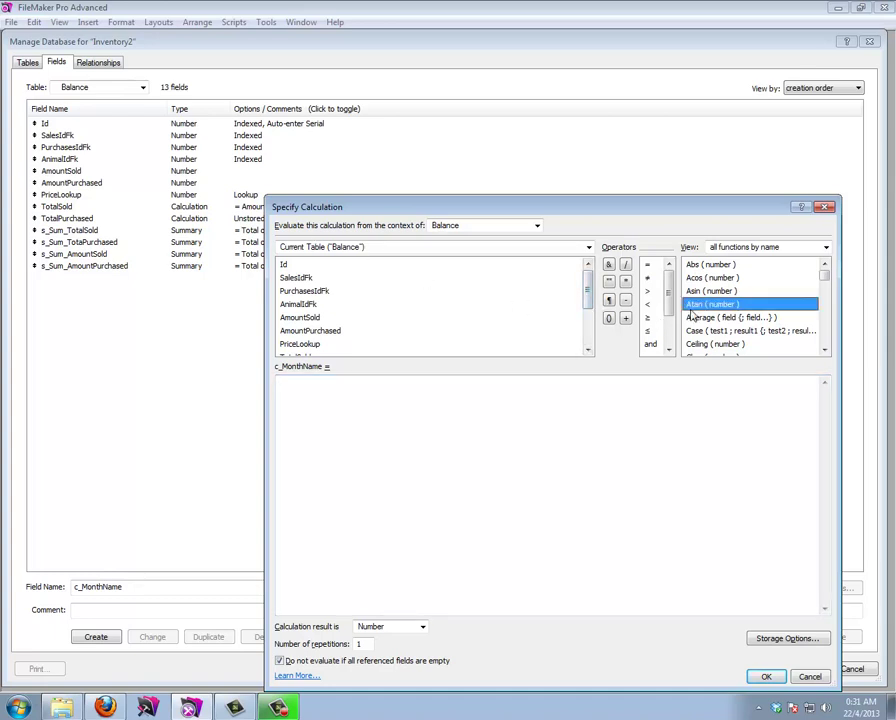
key("i")
double_click(702, 266)
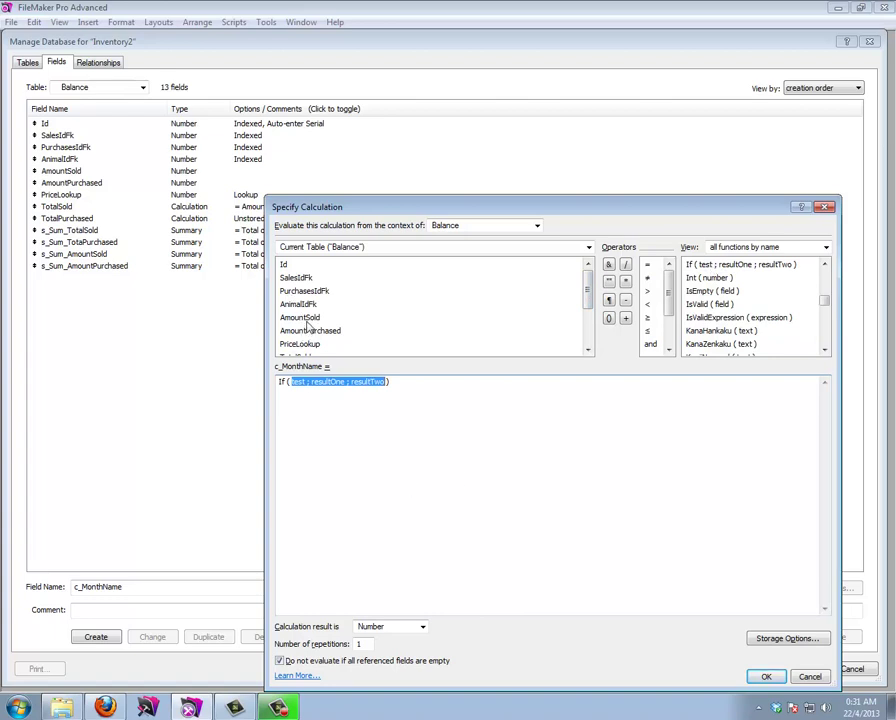
double_click(299, 382)
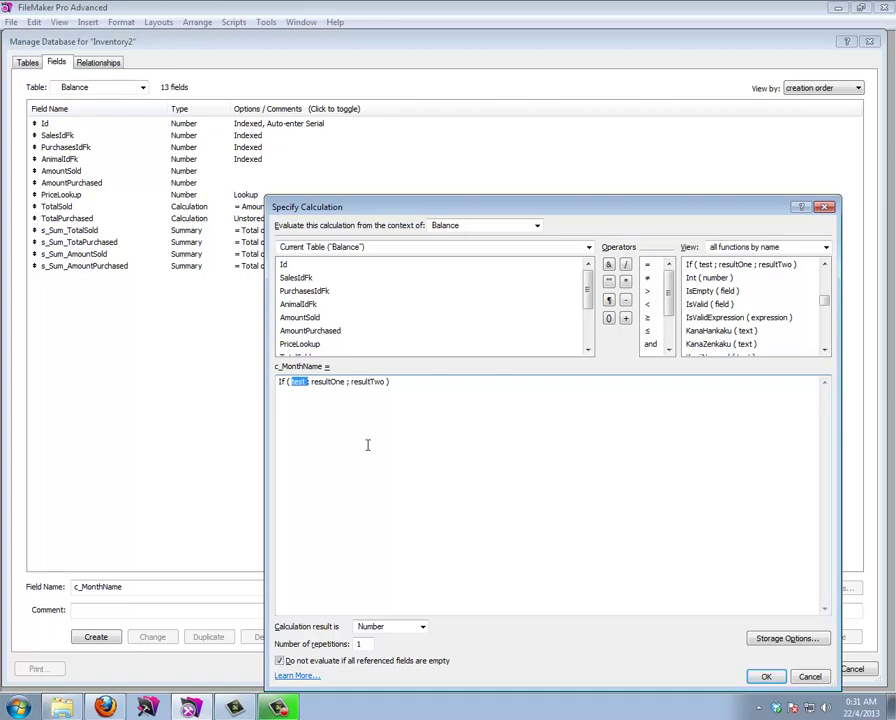
type("I")
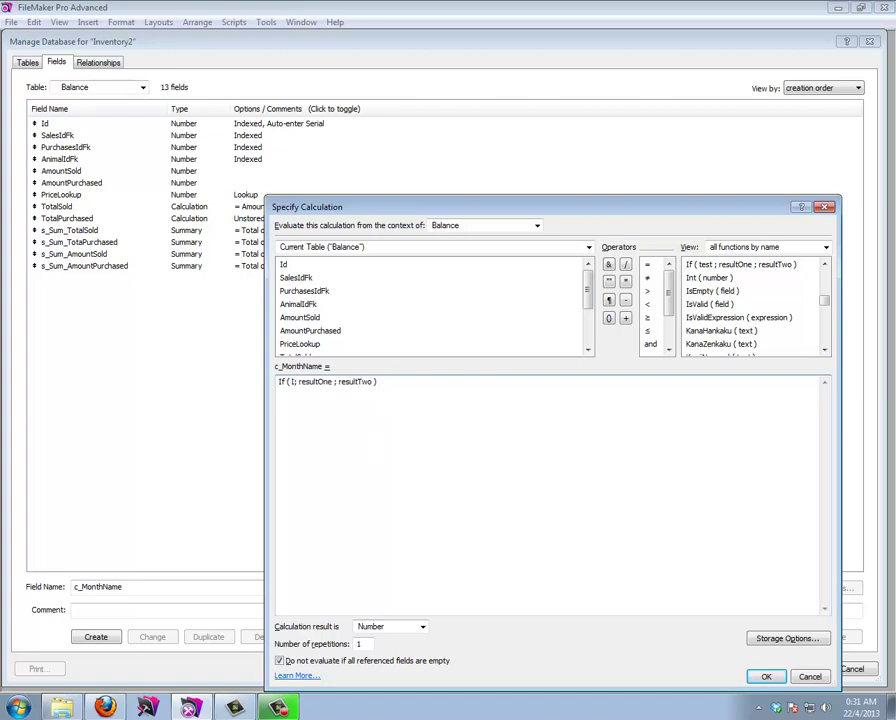
type("sEmpty ( ")
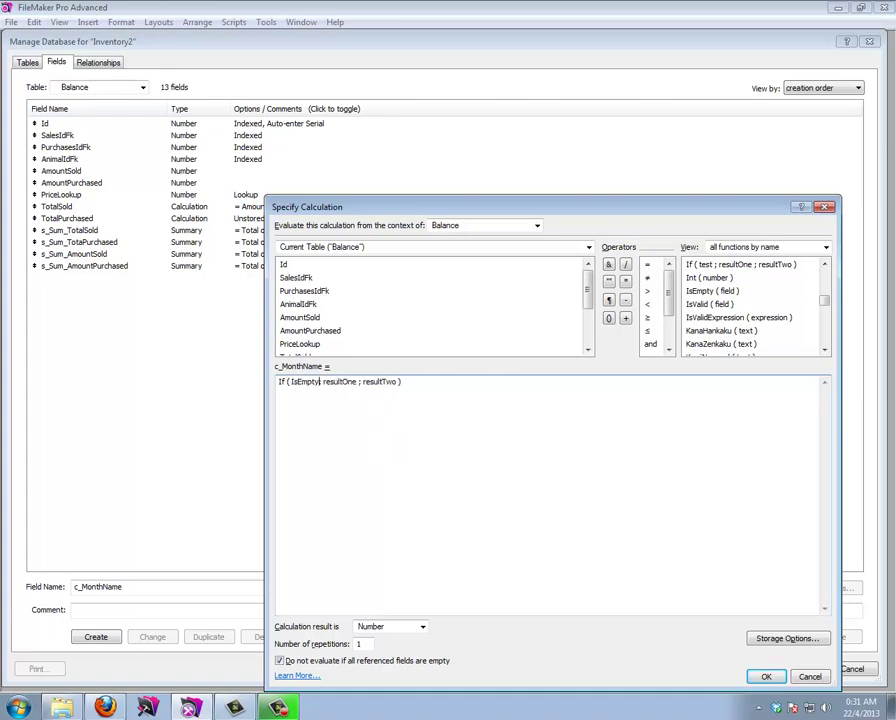
type(")")
double_click(299, 318)
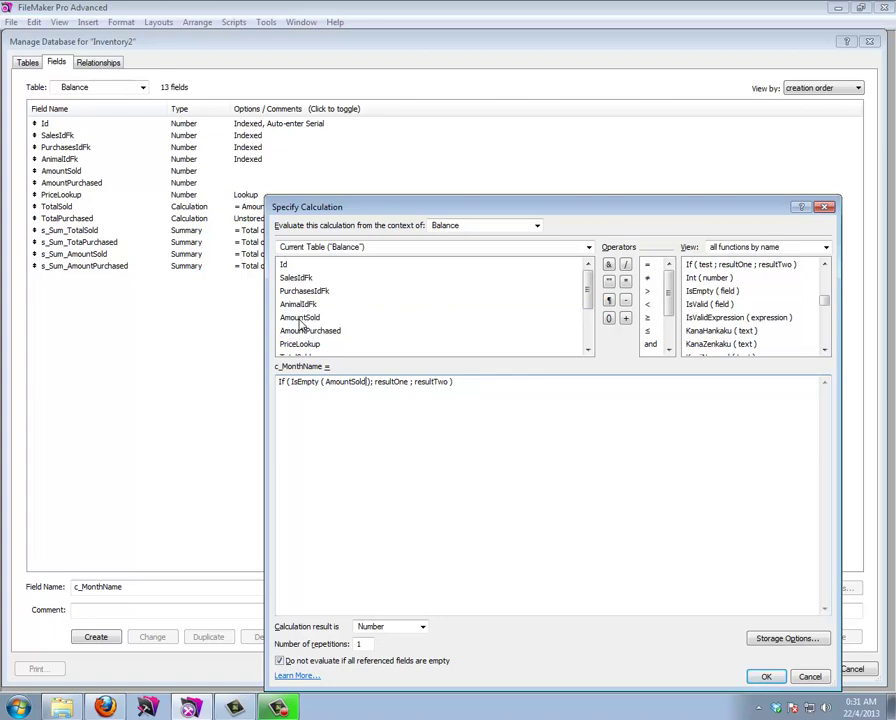
Replace the If function's resultOne with MonthName ( Purchases::Date ), using the Date field of the related Purchases table
double_click(392, 381)
type("MonthName ( )")
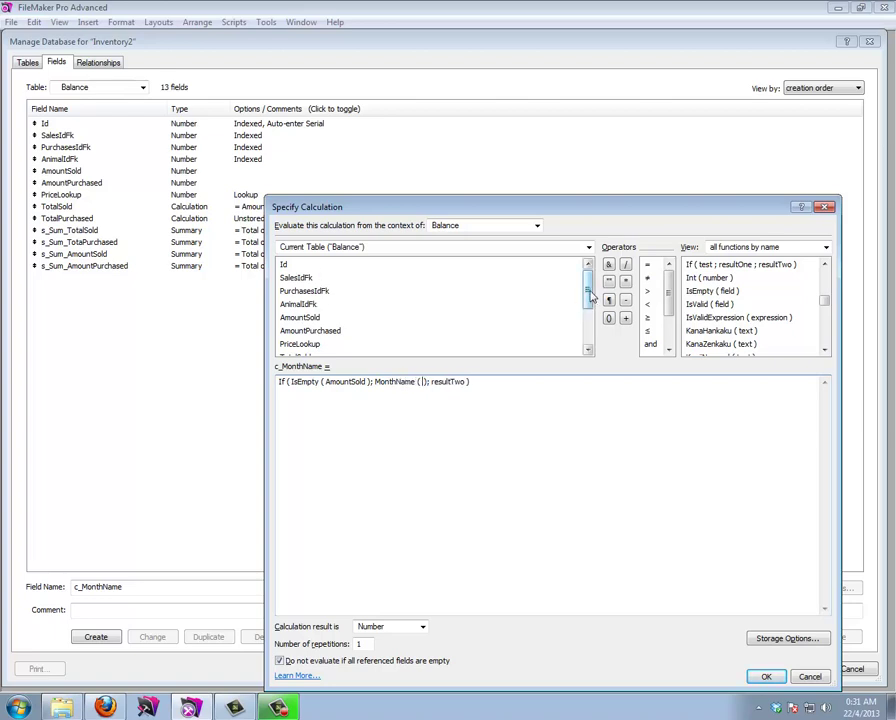
left_click(588, 246)
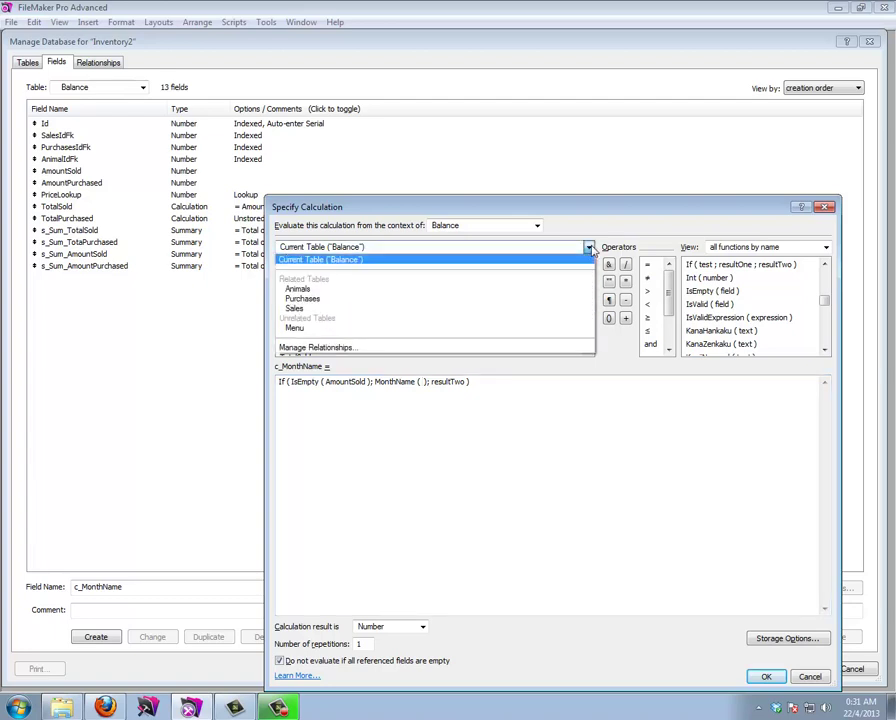
left_click(516, 299)
double_click(300, 280)
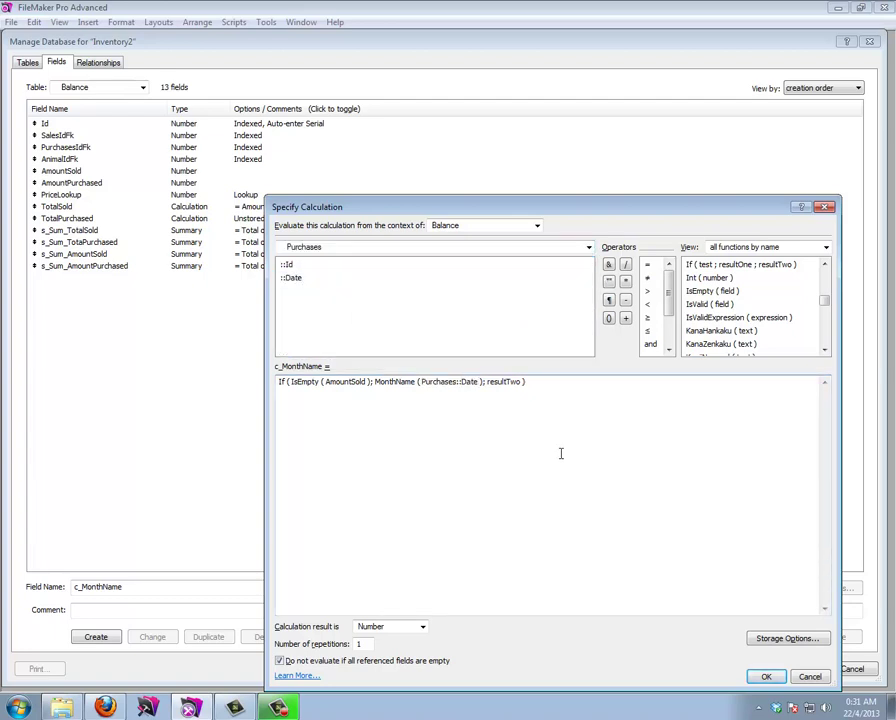
Look up the functions beginning with M in the list of all functions by name
left_click(710, 333)
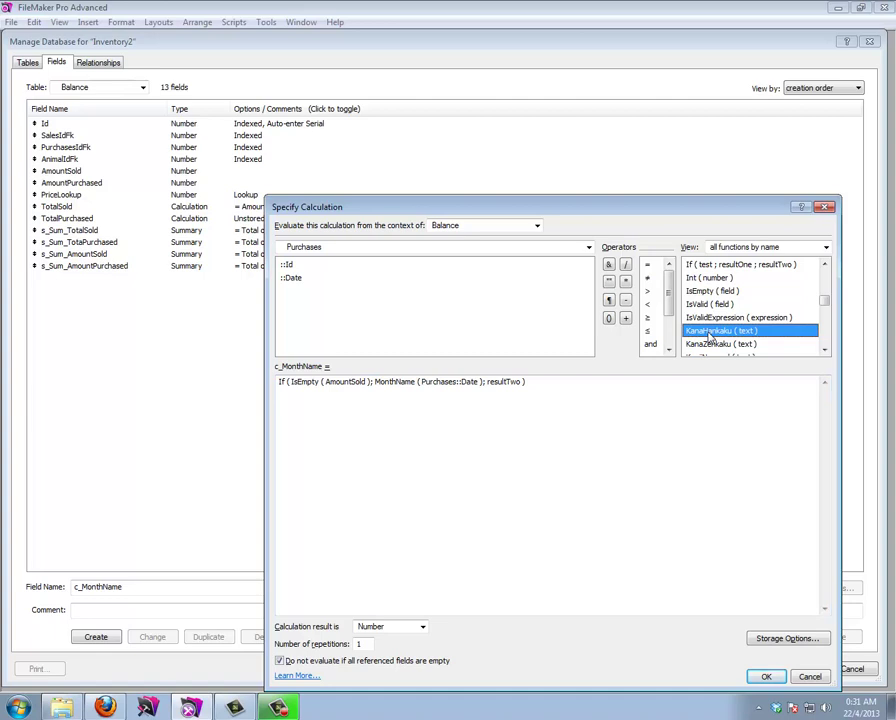
key("m")
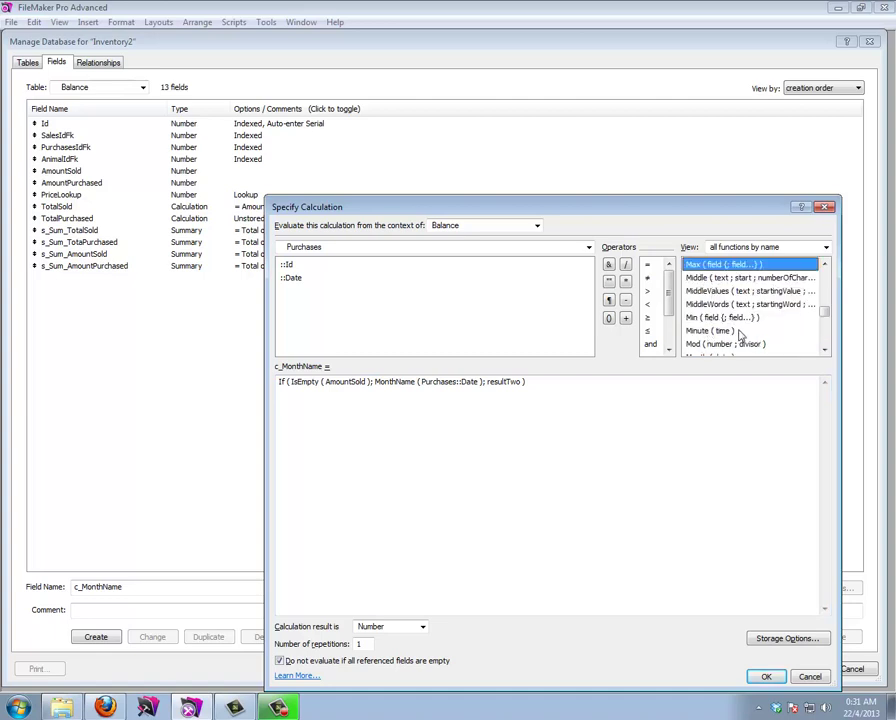
Replace resultTwo in the c_MonthName formula with MonthName ( Sales::Date )
left_click(824, 349)
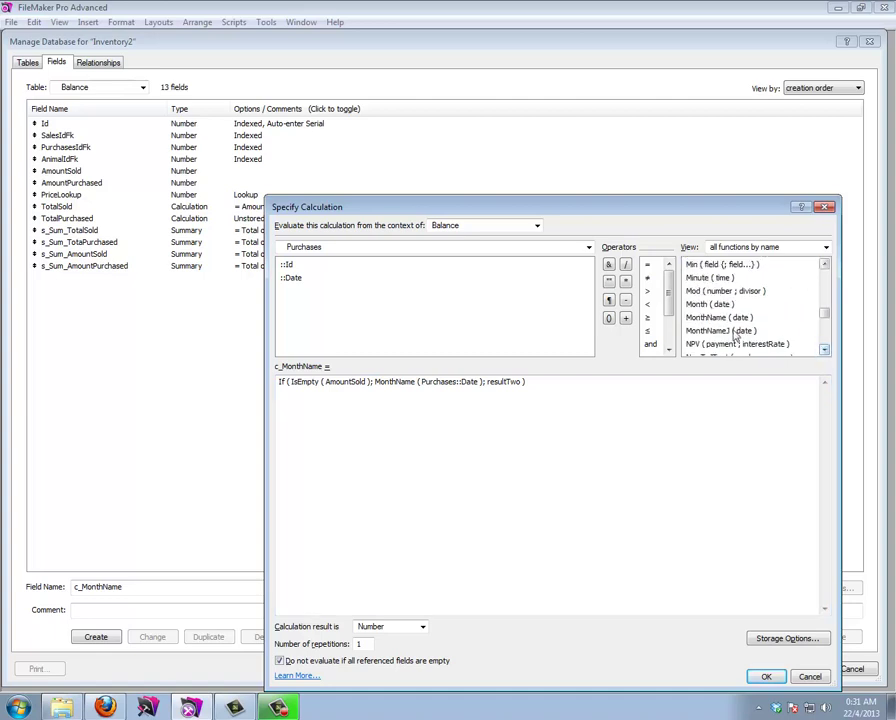
left_click(728, 317)
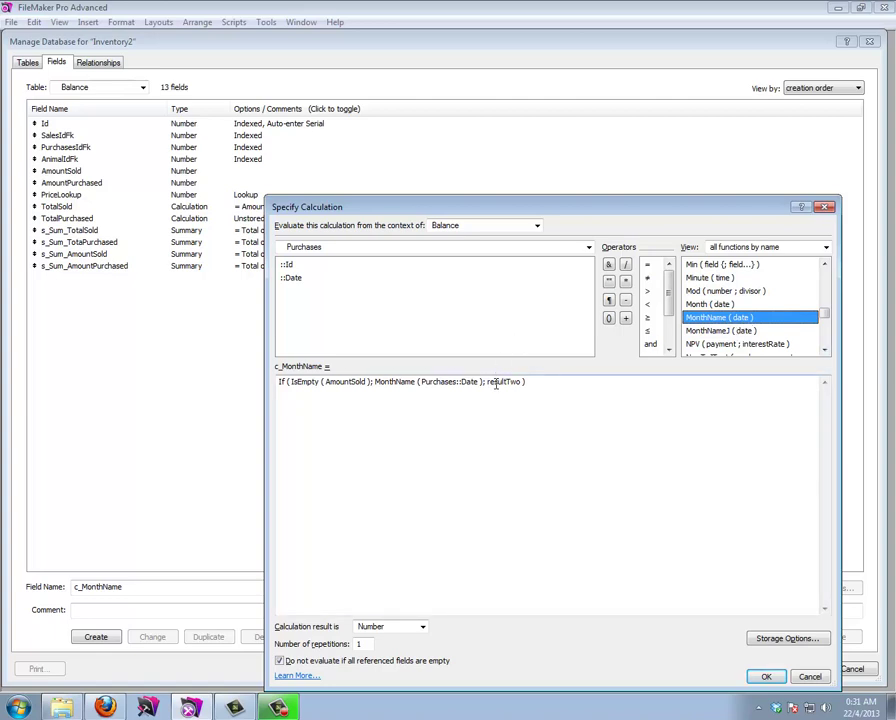
double_click(495, 382)
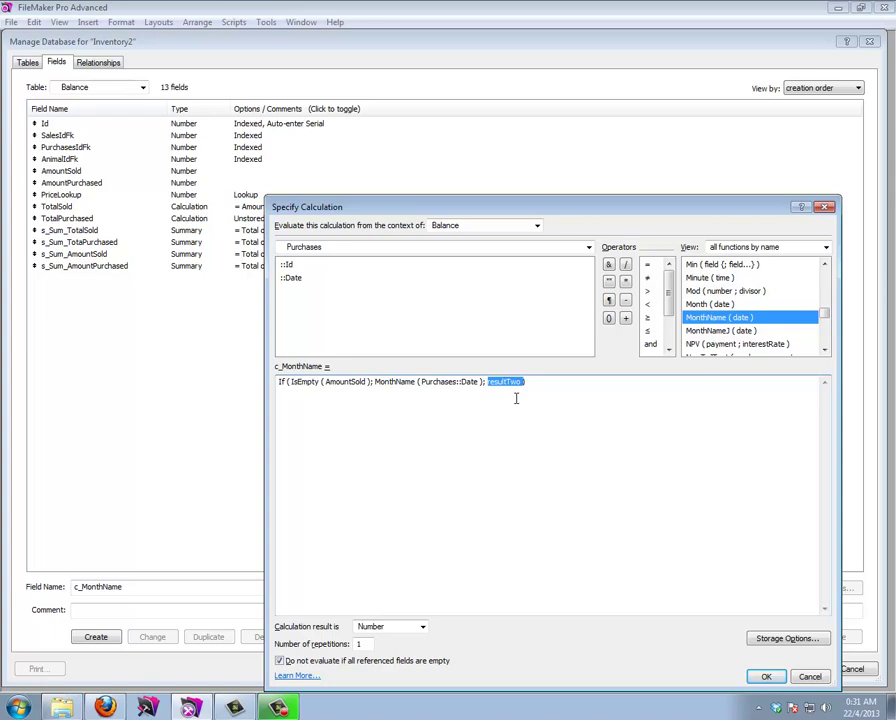
type("MonthName (")
left_click(472, 250)
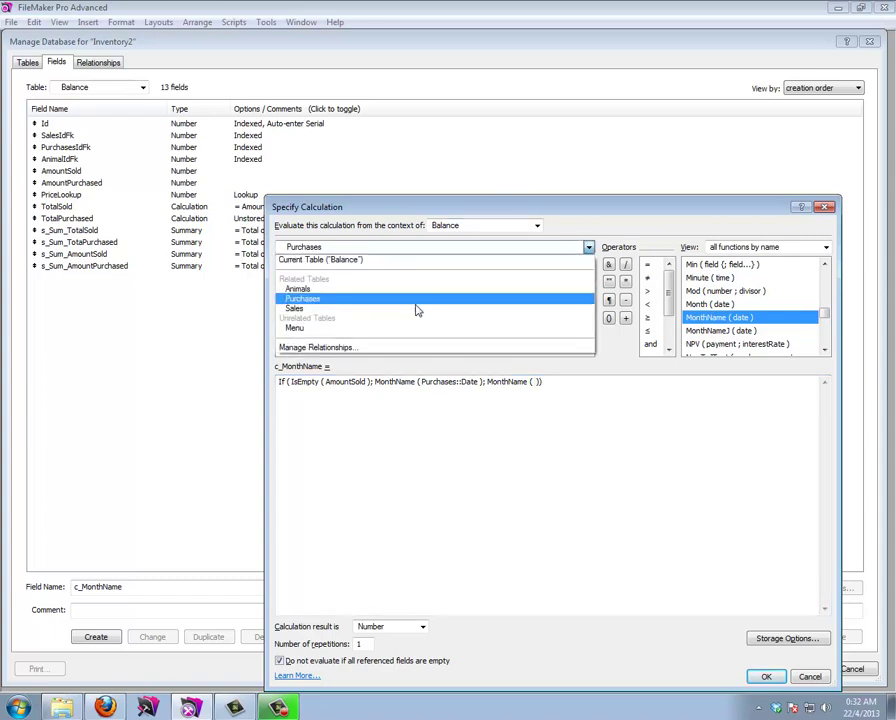
left_click(417, 309)
double_click(300, 278)
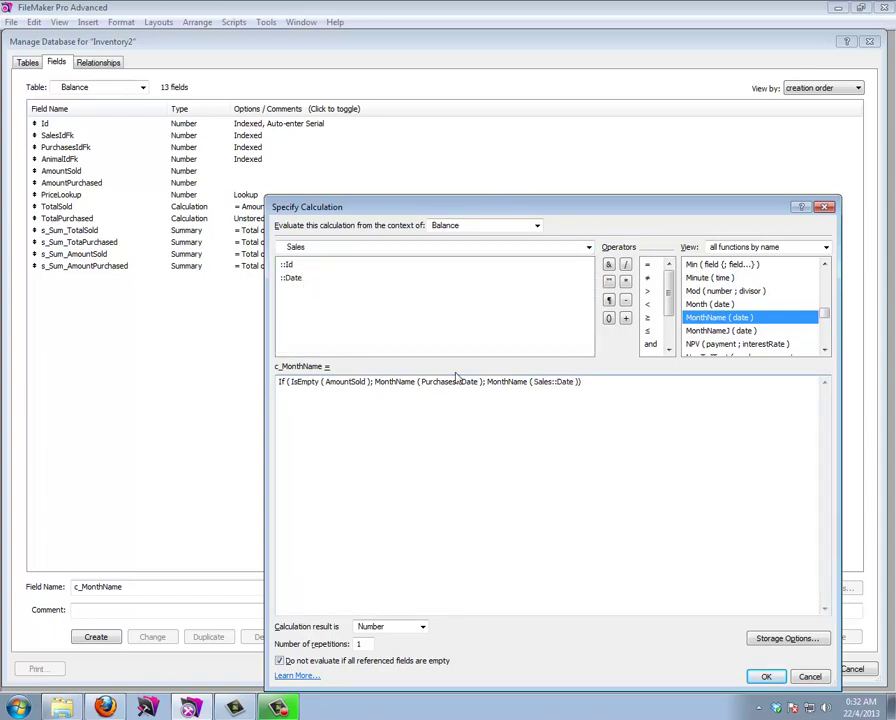
Set the c_MonthName calculation result to Text, then save the field and the database changes
left_click(392, 627)
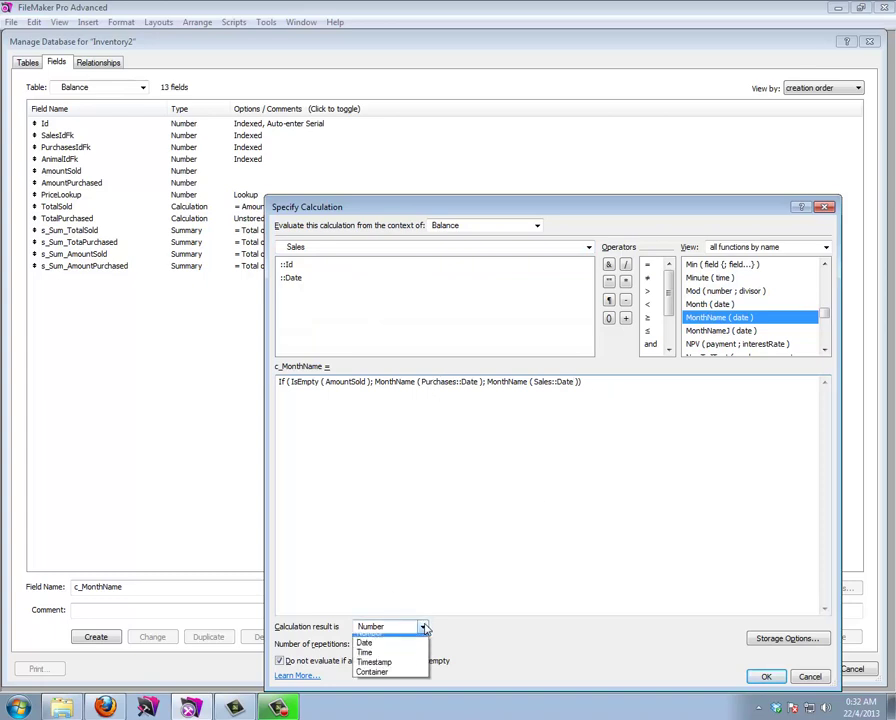
left_click(385, 636)
left_click(766, 676)
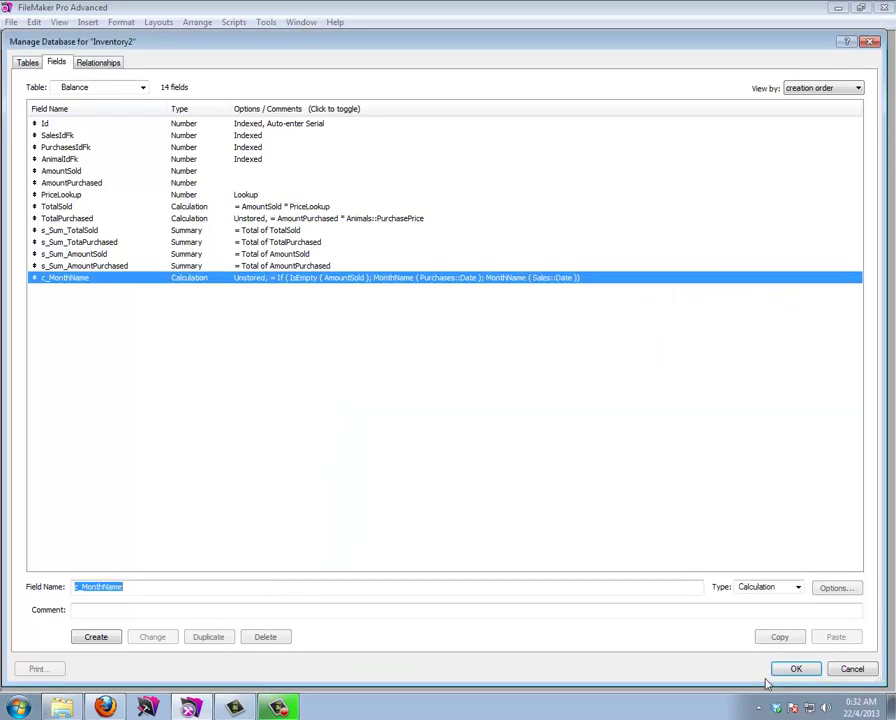
left_click(805, 673)
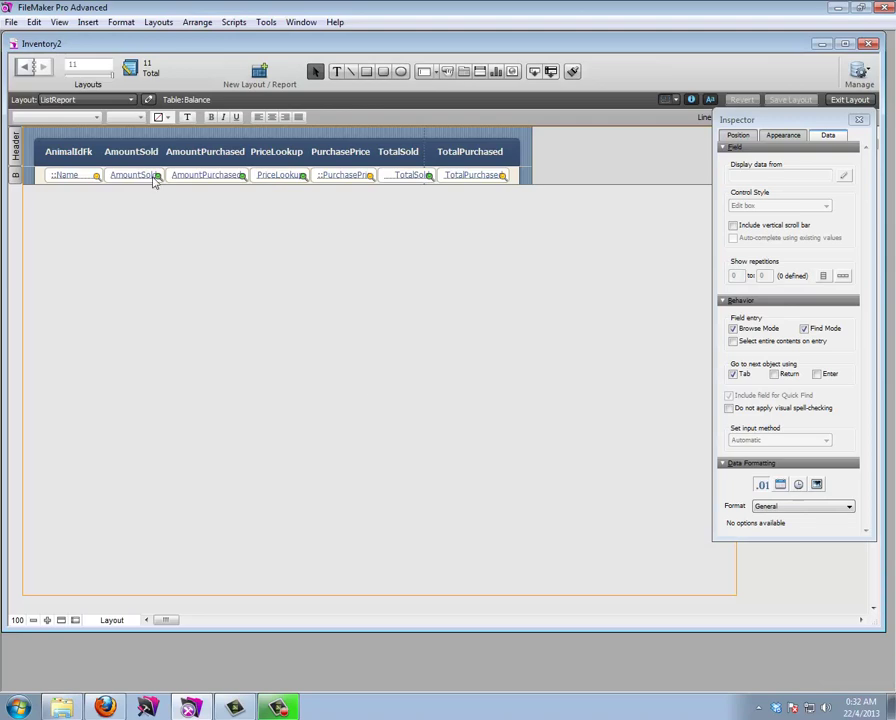
Go to the Balance table layout and display its records in Browse mode
left_click(68, 99)
mouse_move(134, 136)
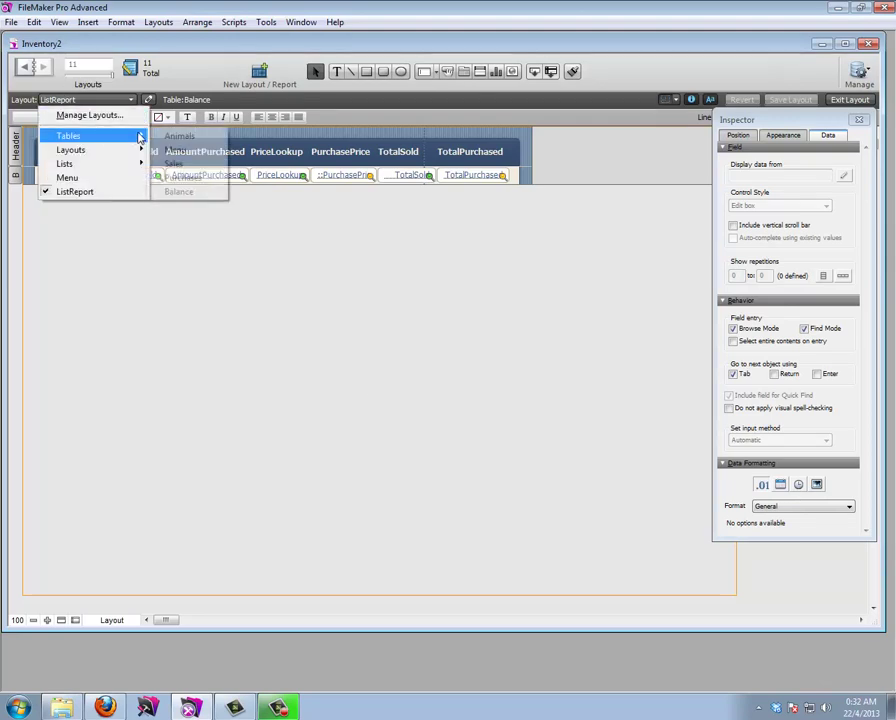
left_click(180, 192)
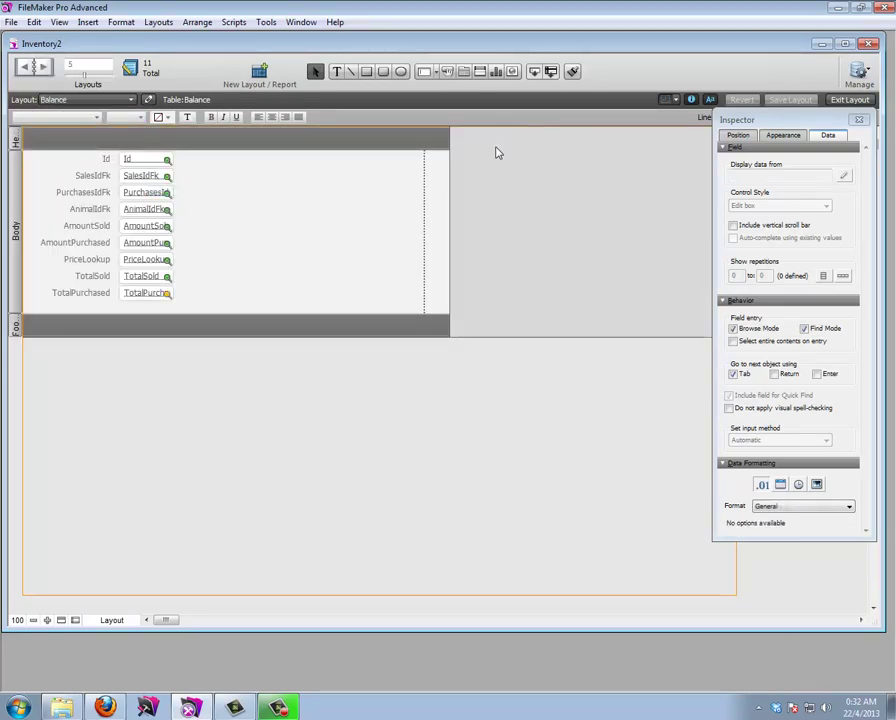
left_click(849, 99)
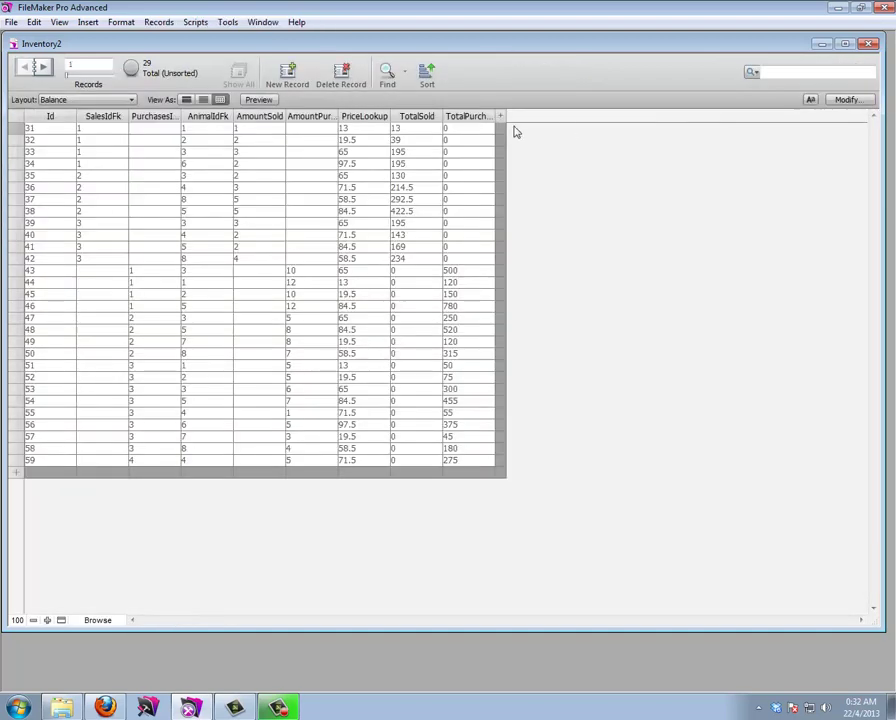
Add the c_MonthName field as a column in the Balance table view
left_click(849, 101)
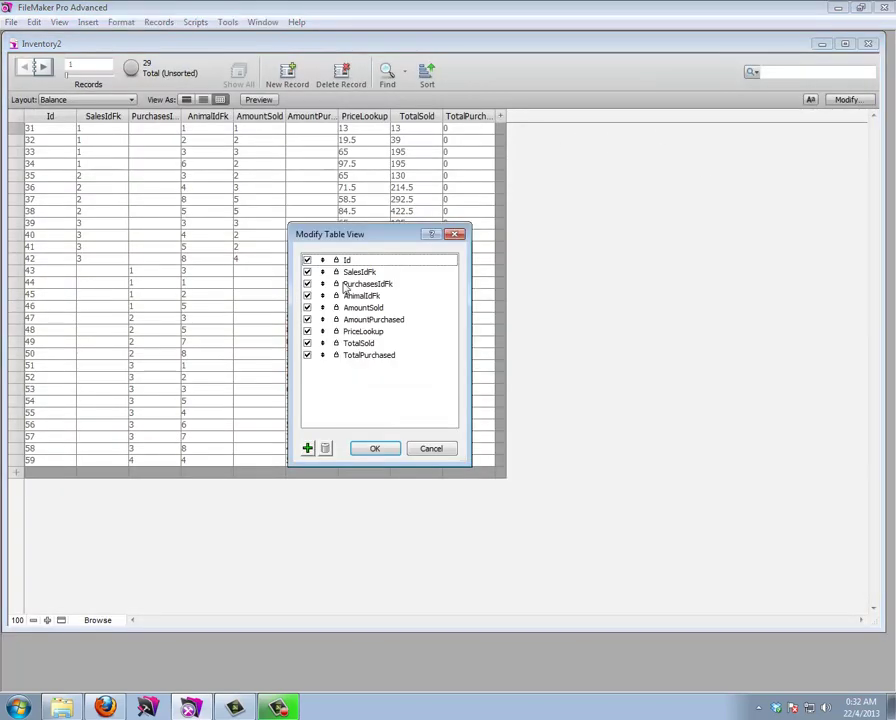
left_click(307, 448)
left_click(593, 424)
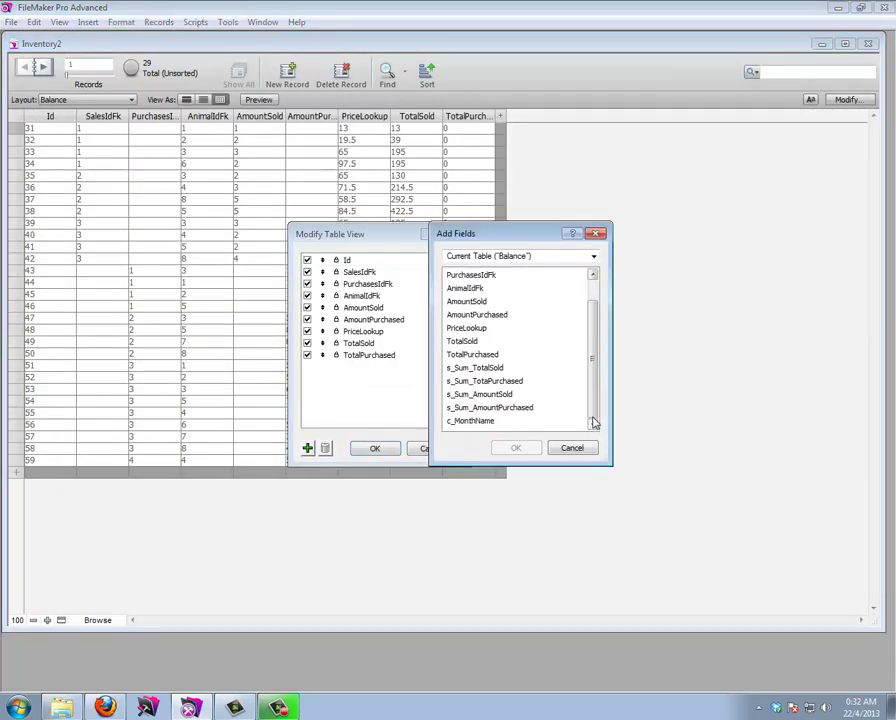
left_click(530, 421)
left_click(516, 448)
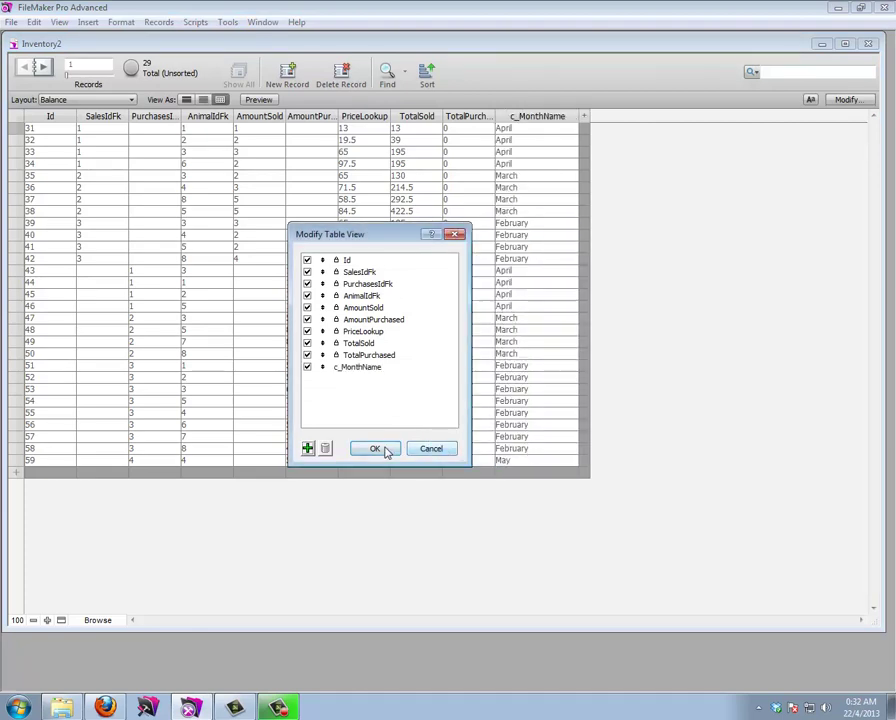
left_click(375, 448)
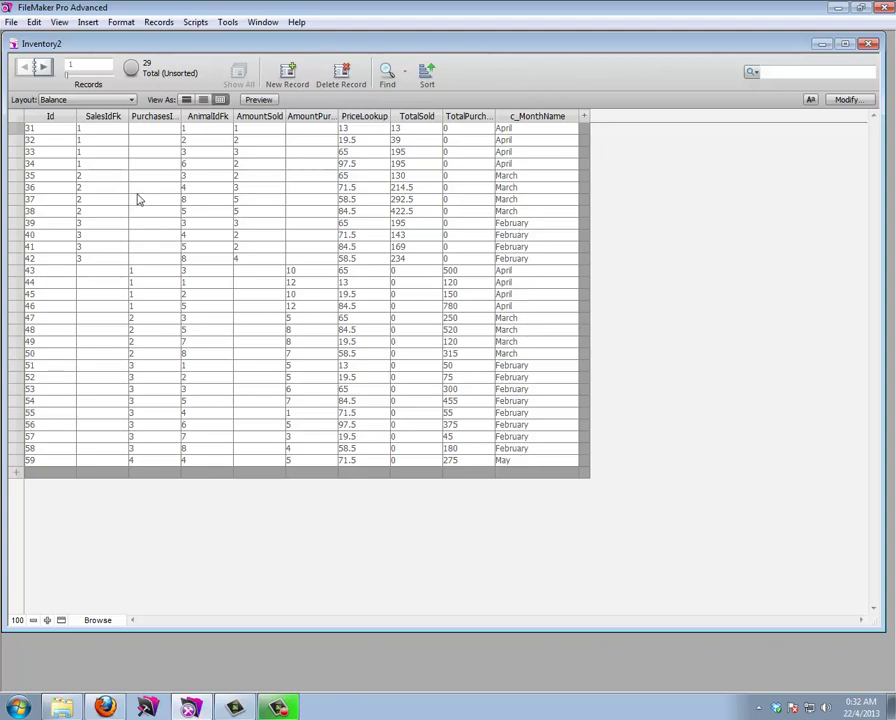
Go to the ListReport layout and open it for layout editing
left_click(84, 100)
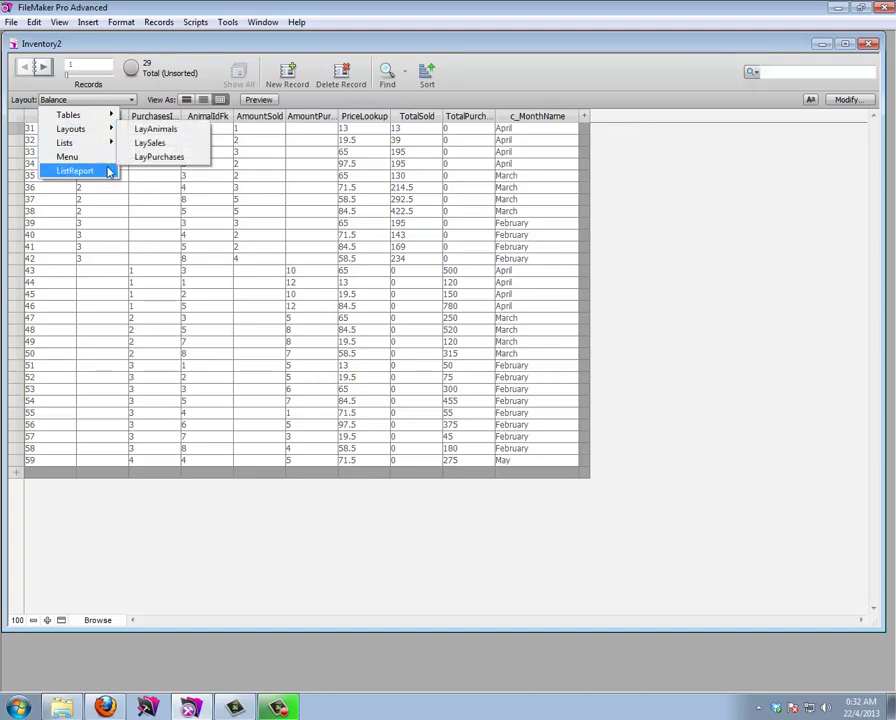
left_click(108, 172)
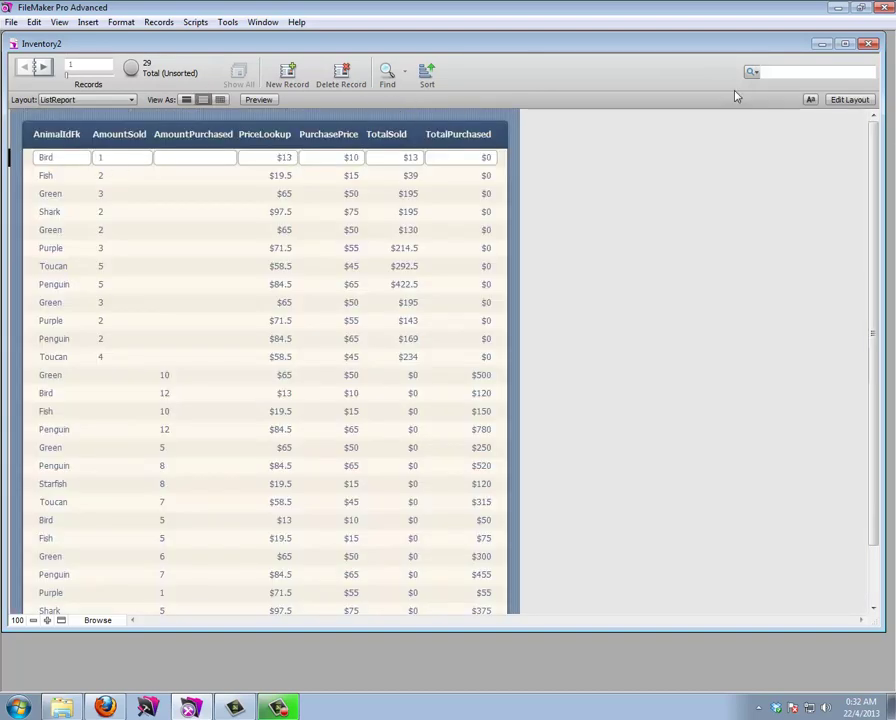
left_click(846, 101)
Create a sub-summary part sorted by c_MonthName on the ListReport layout, printed above the records it summarizes
left_click(197, 22)
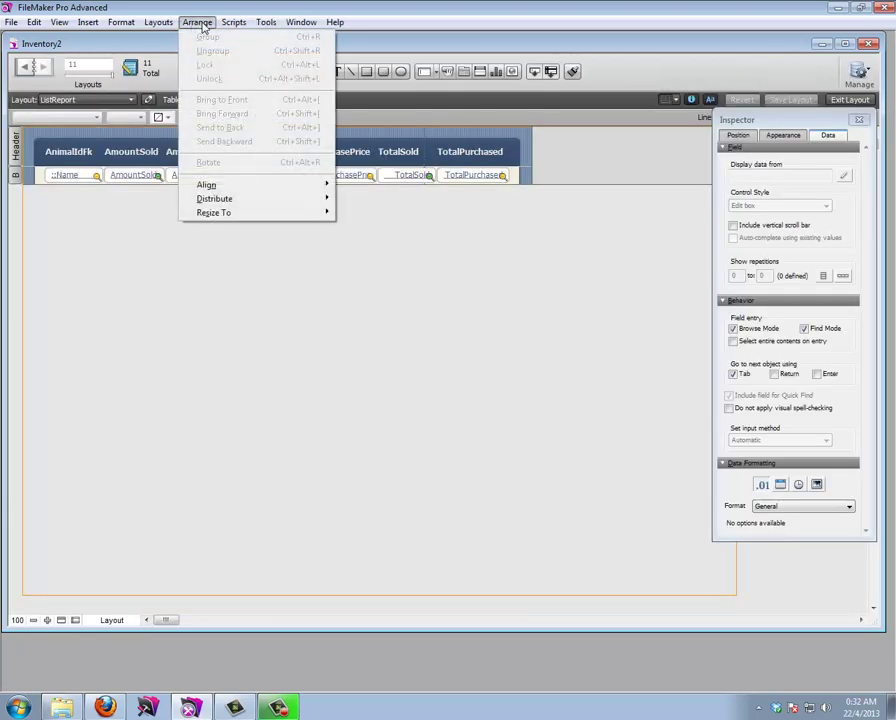
mouse_move(158, 22)
left_click(176, 135)
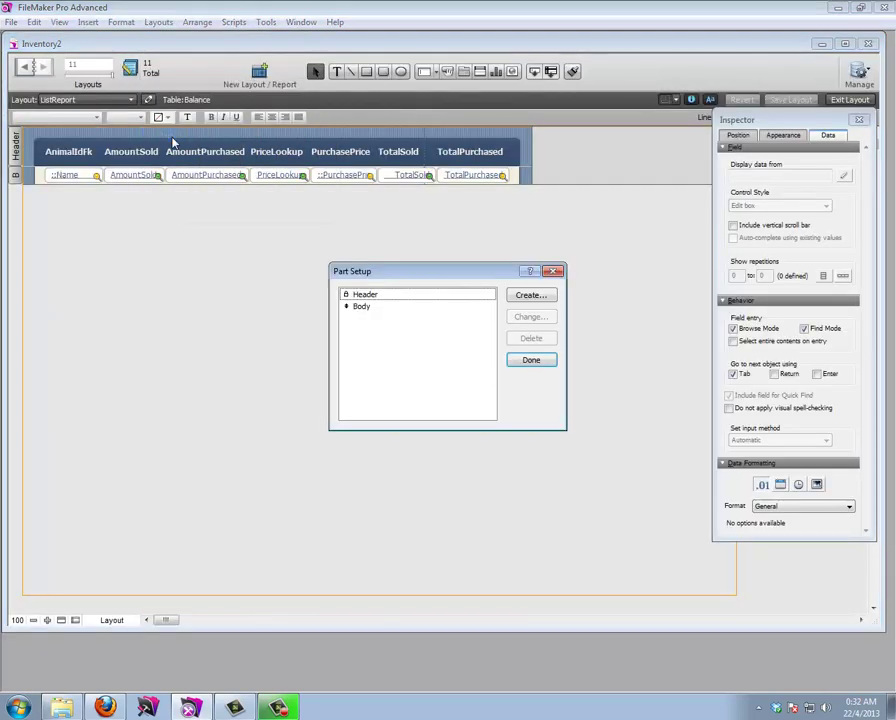
left_click(530, 295)
left_click(357, 302)
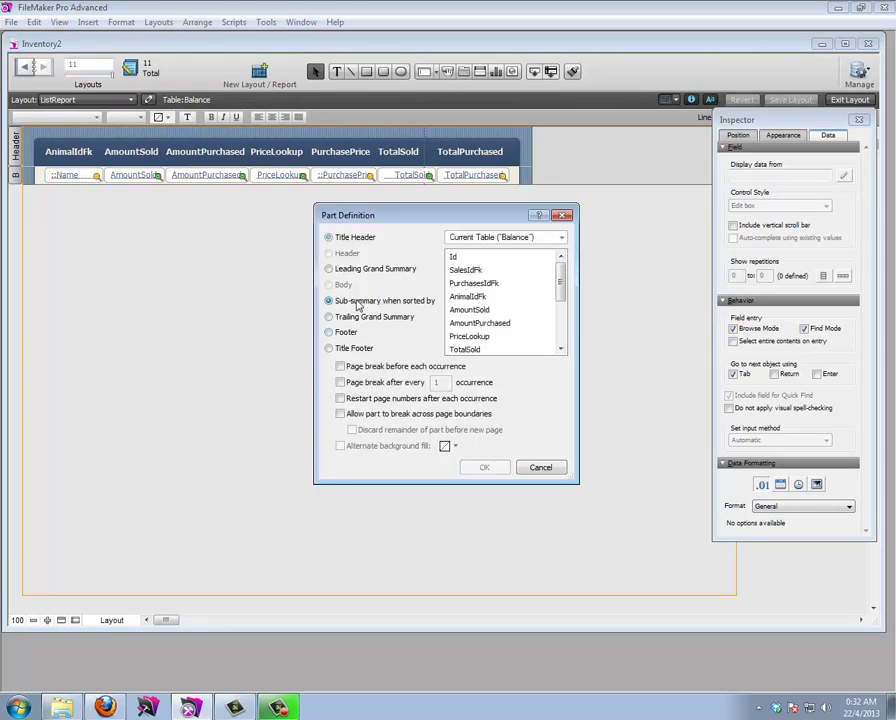
left_click_drag(558, 282, 560, 322)
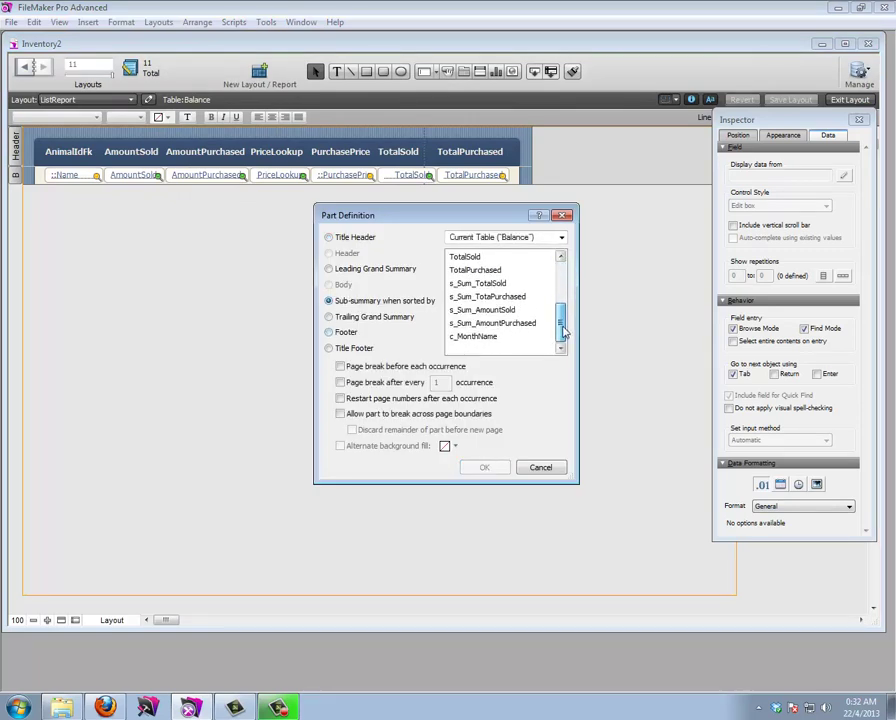
left_click(489, 338)
left_click(488, 467)
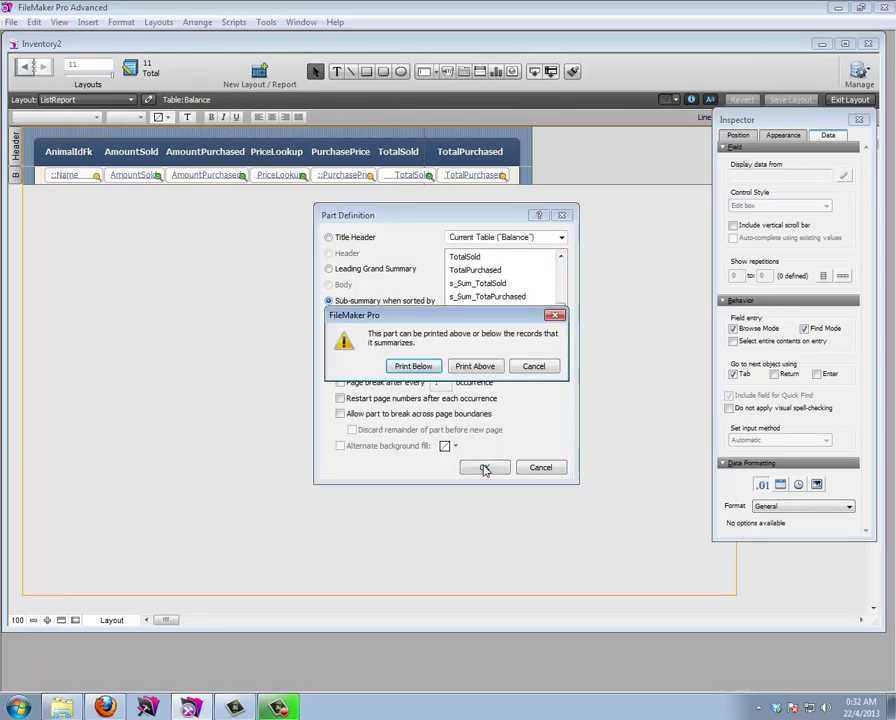
left_click(478, 367)
left_click(528, 358)
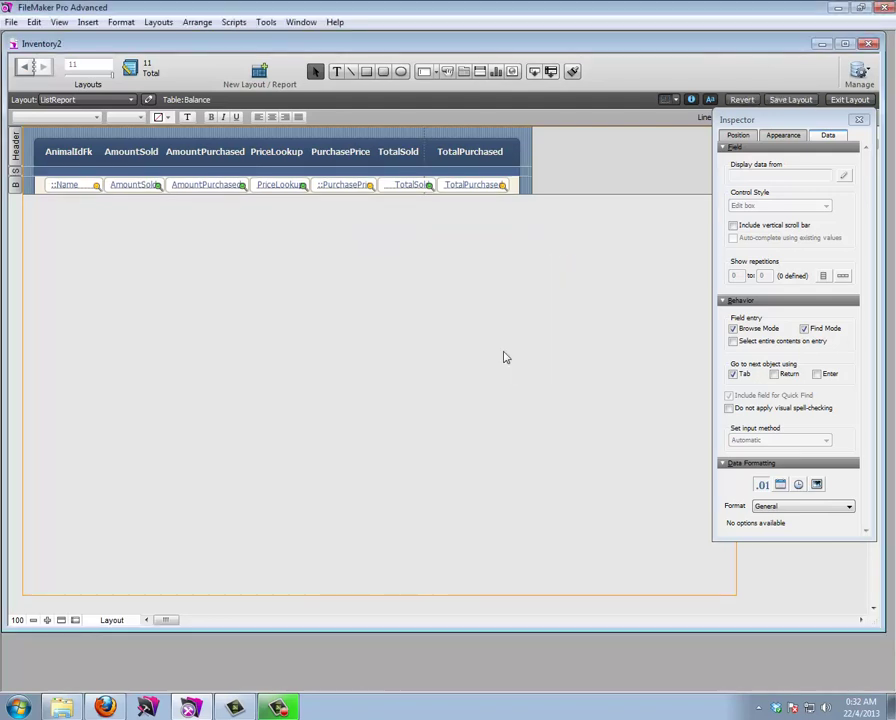
Set the height of the new sub-summary part to 26 pt
left_click(16, 173)
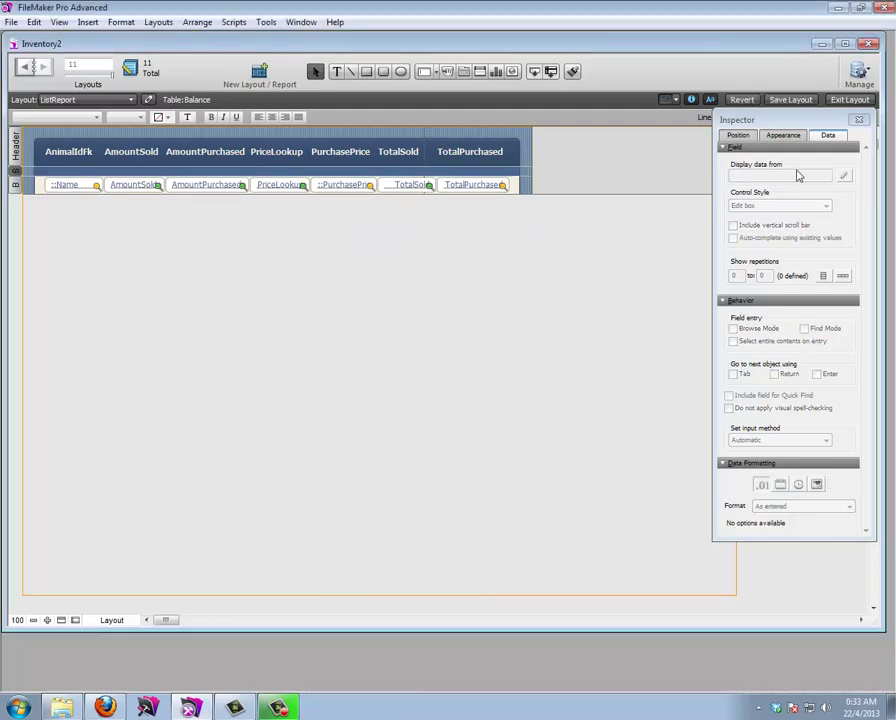
left_click(741, 135)
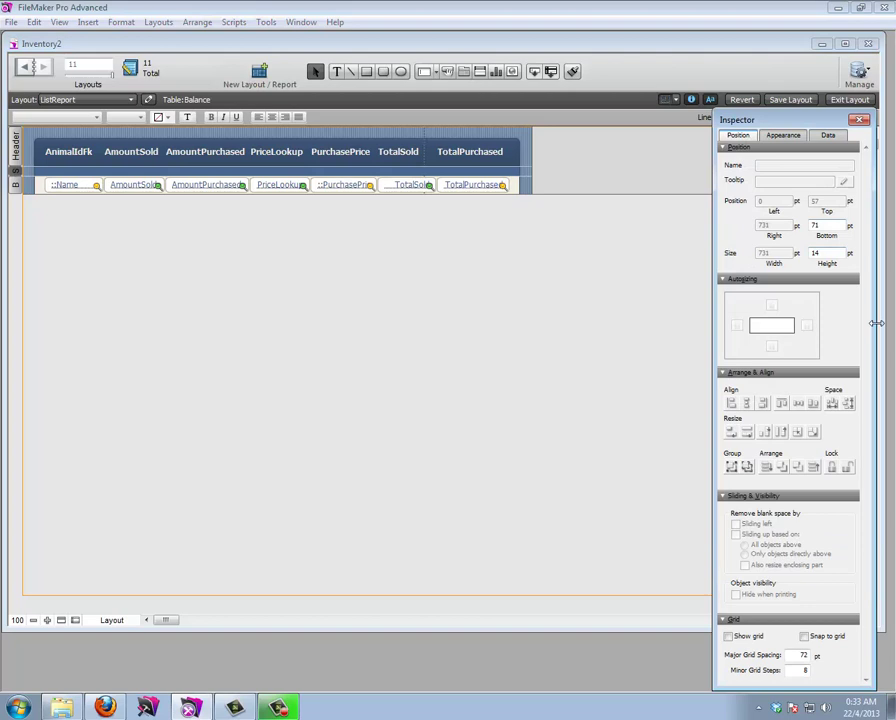
double_click(817, 253)
type("59")
key("Return")
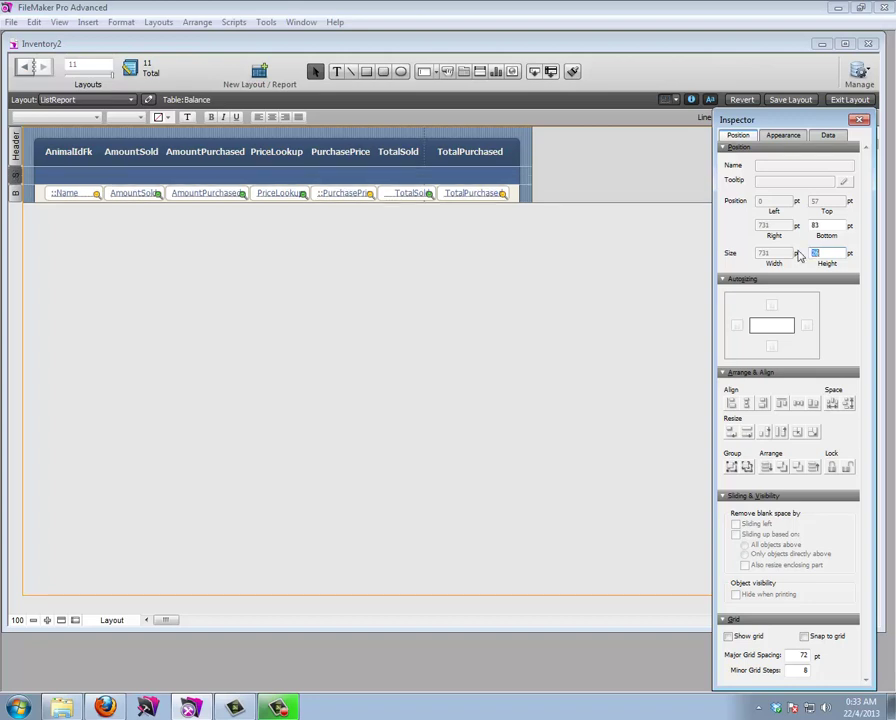
Add a text block in the sub-summary part, below the AnimalIdFk heading, containing the c_MonthName merge field from the Balance table
left_click(338, 76)
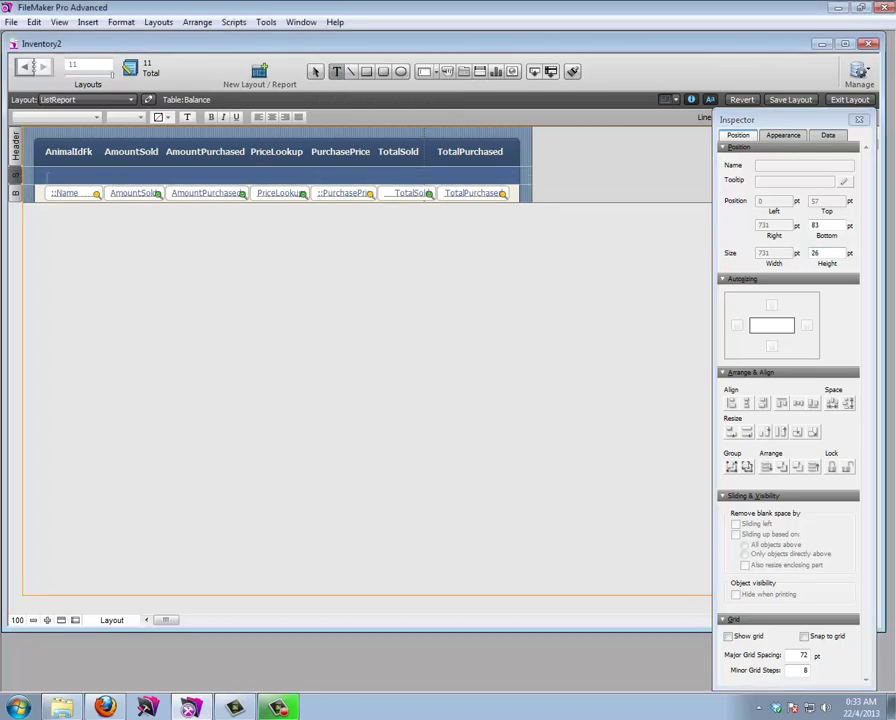
left_click_drag(43, 168, 136, 179)
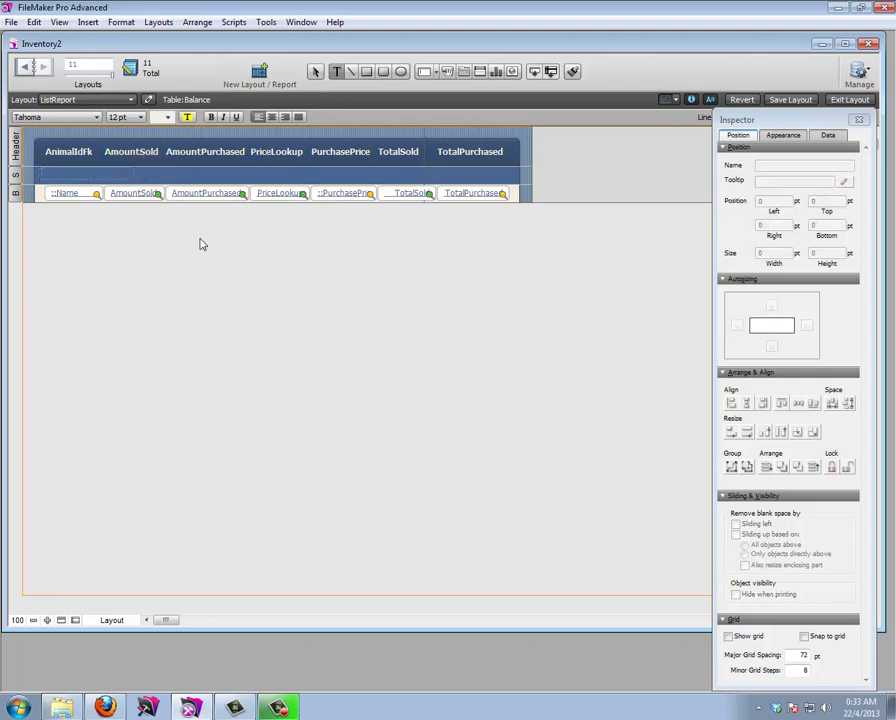
left_click(88, 22)
left_click(113, 338)
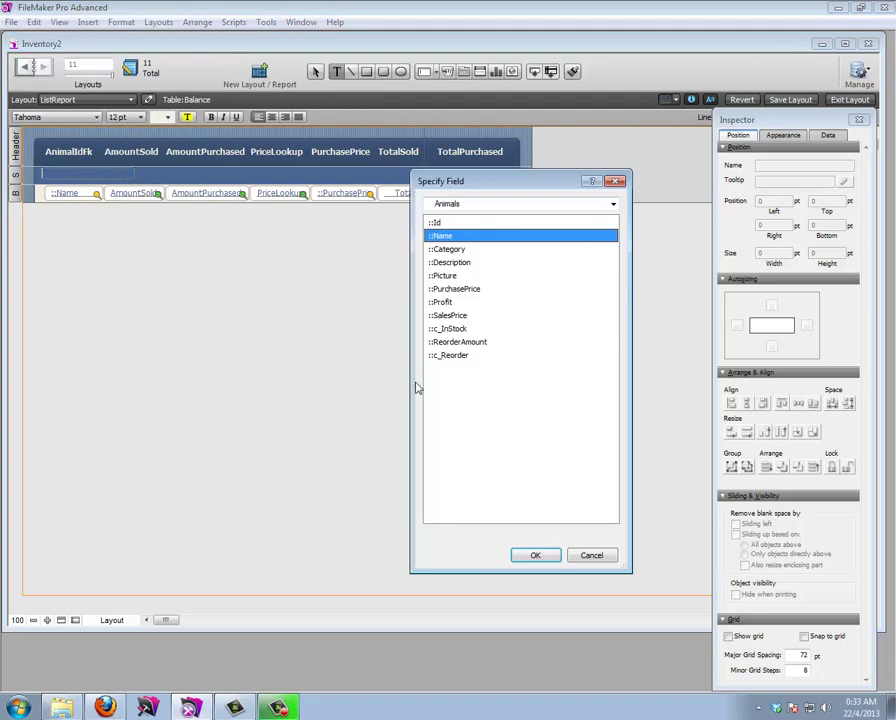
left_click(466, 204)
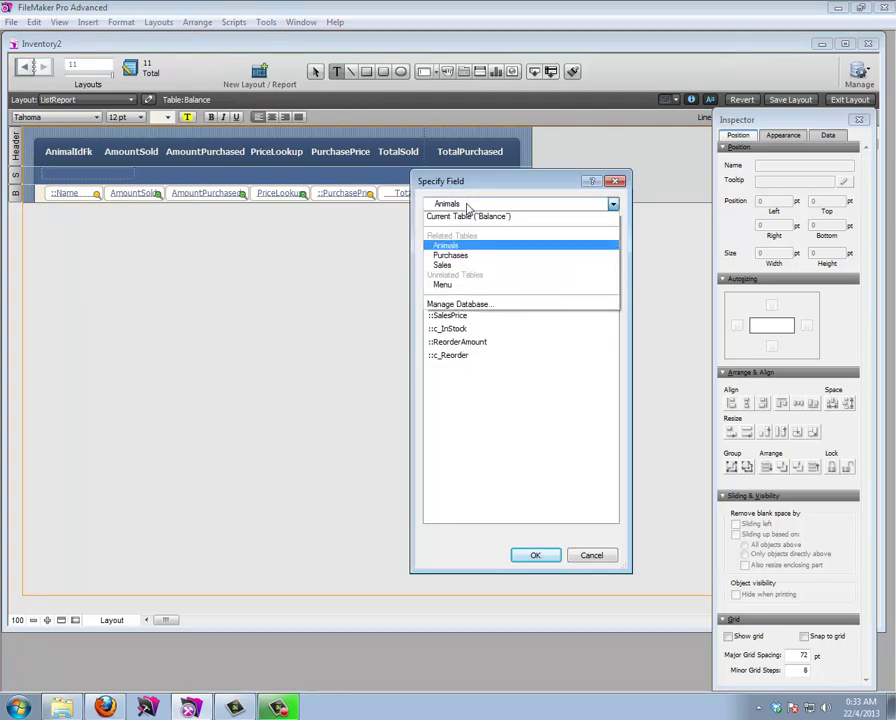
left_click(466, 216)
double_click(440, 394)
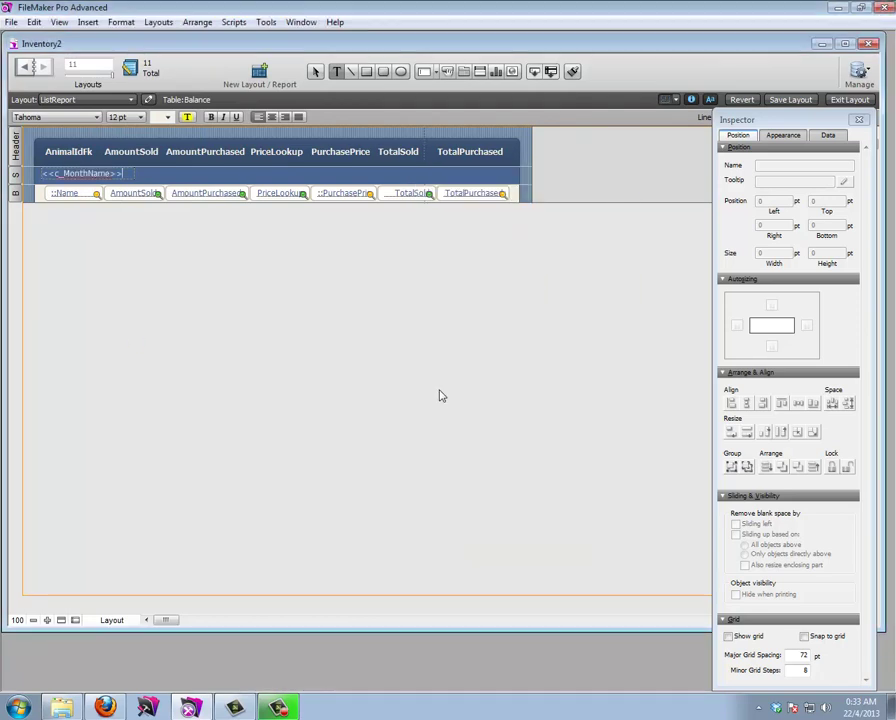
key("Escape")
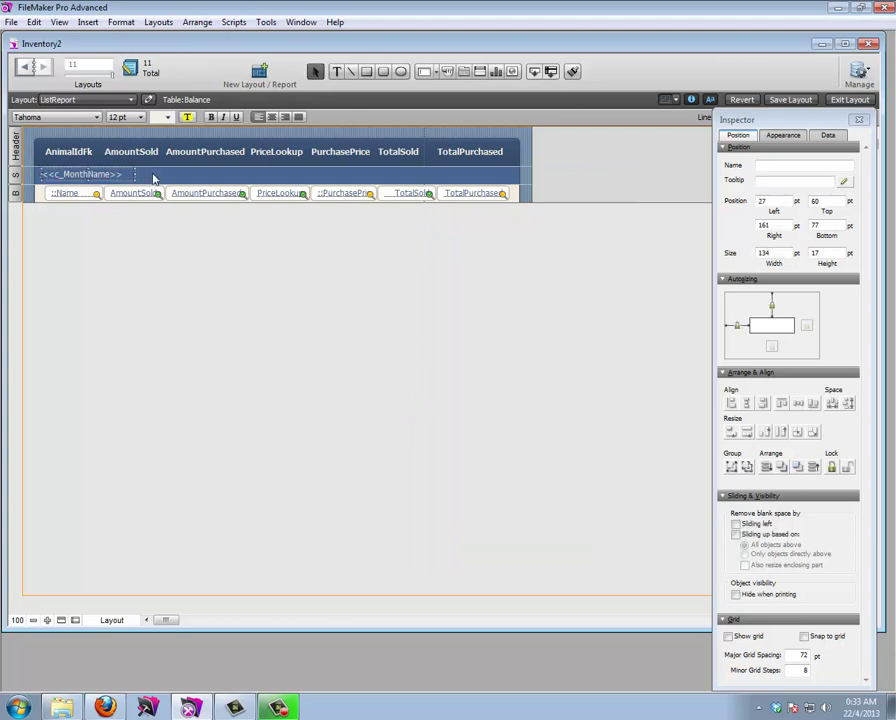
Nudge the c_MonthName merge text to 23 pt left and 61 pt top, make it bold, and return to Browse mode
key("Left")
key("Left")
key("Left")
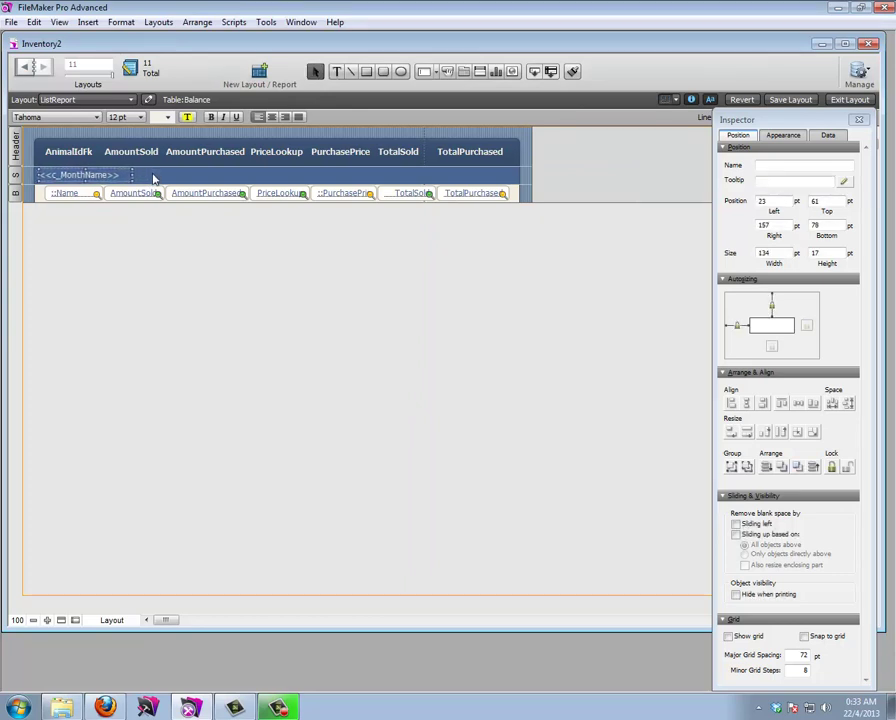
left_click(211, 117)
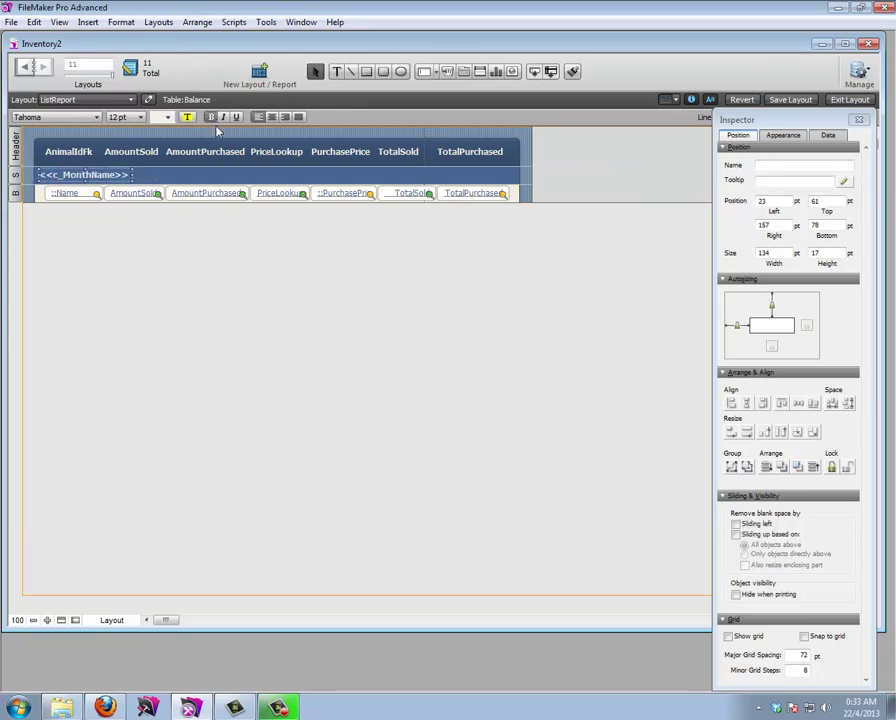
key("ctrl+b")
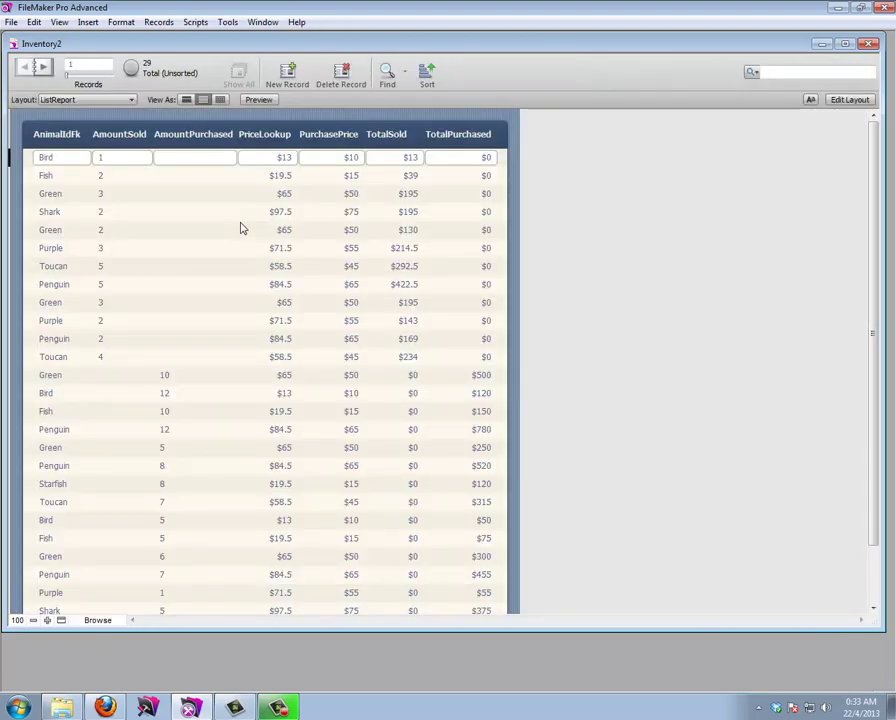
Sort the records in ascending order by c_MonthName from the Balance table
left_click(428, 78)
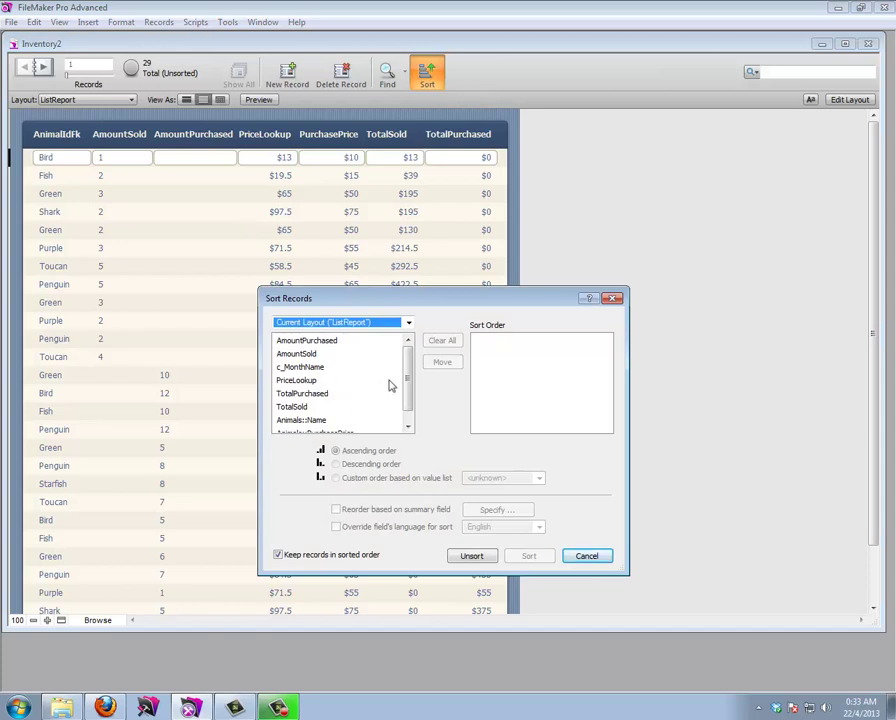
scroll(402, 340, "down", 1)
left_click(408, 322)
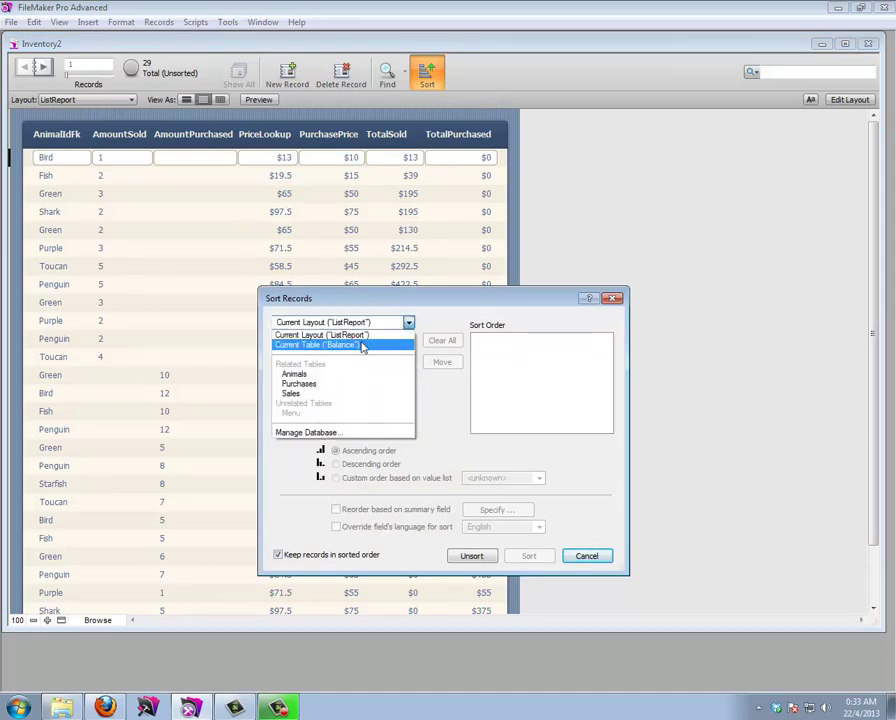
left_click(362, 346)
scroll(408, 372, "down", 5)
left_click(323, 424)
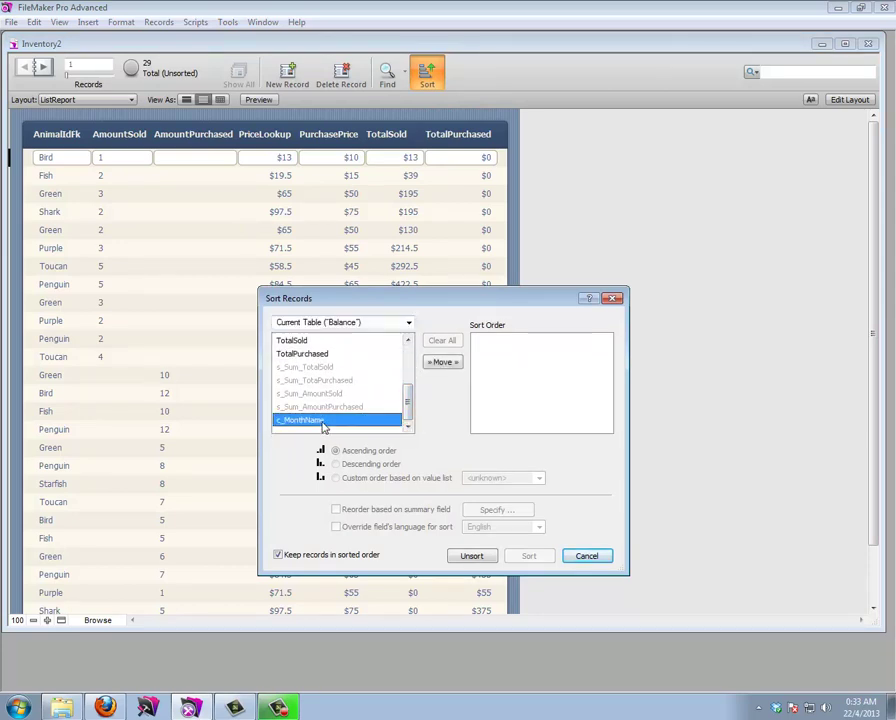
double_click(323, 424)
left_click(528, 556)
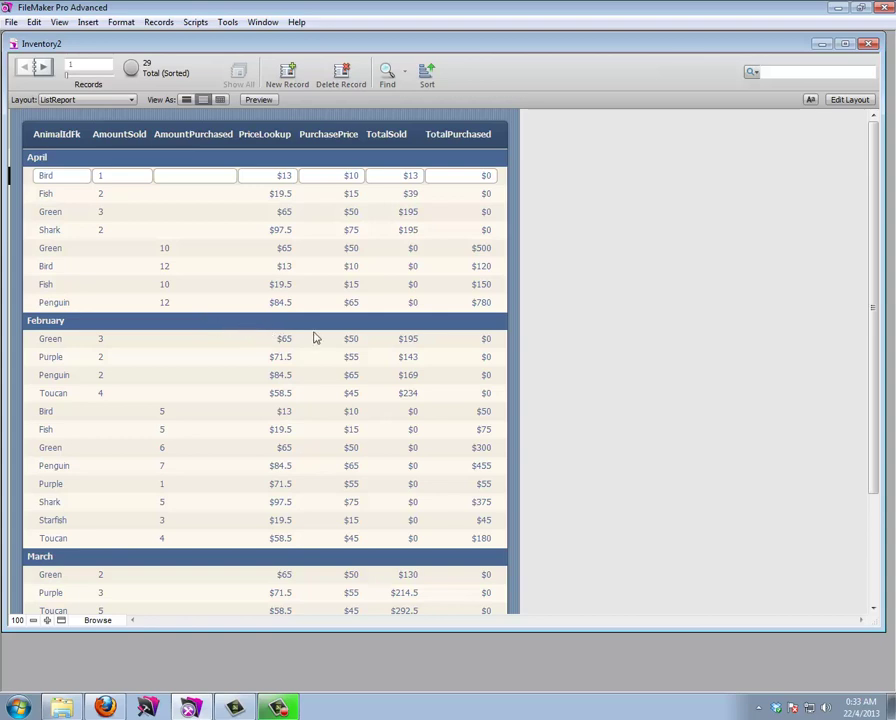
Copy the AmountSold, AmountPurchased, TotalSold and TotalPurchased body fields into the c_MonthName sub-summary part, directly above the originals
left_click(843, 100)
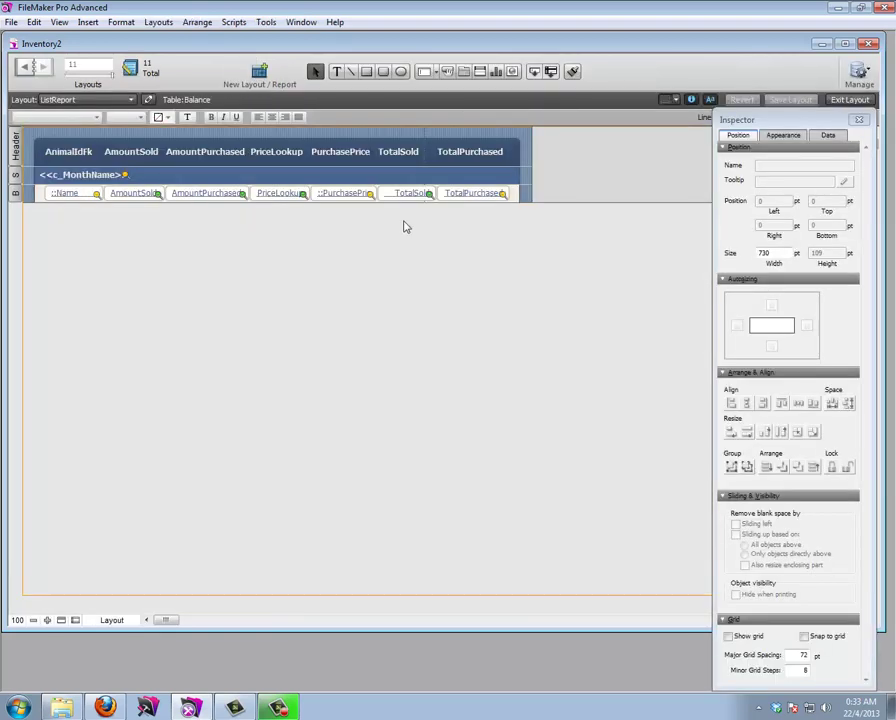
left_click(140, 194)
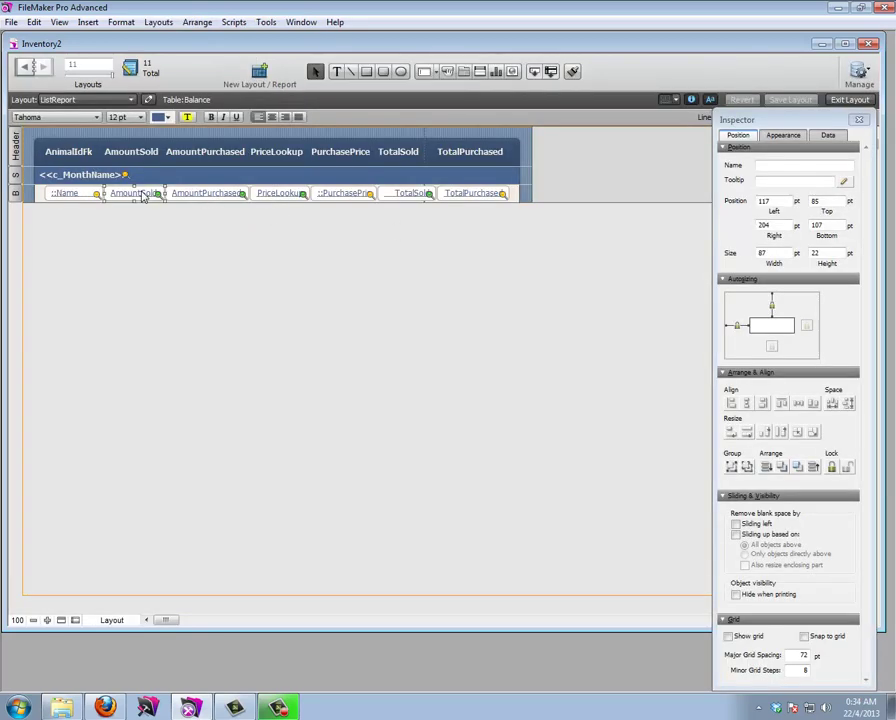
left_click(192, 195, "shift")
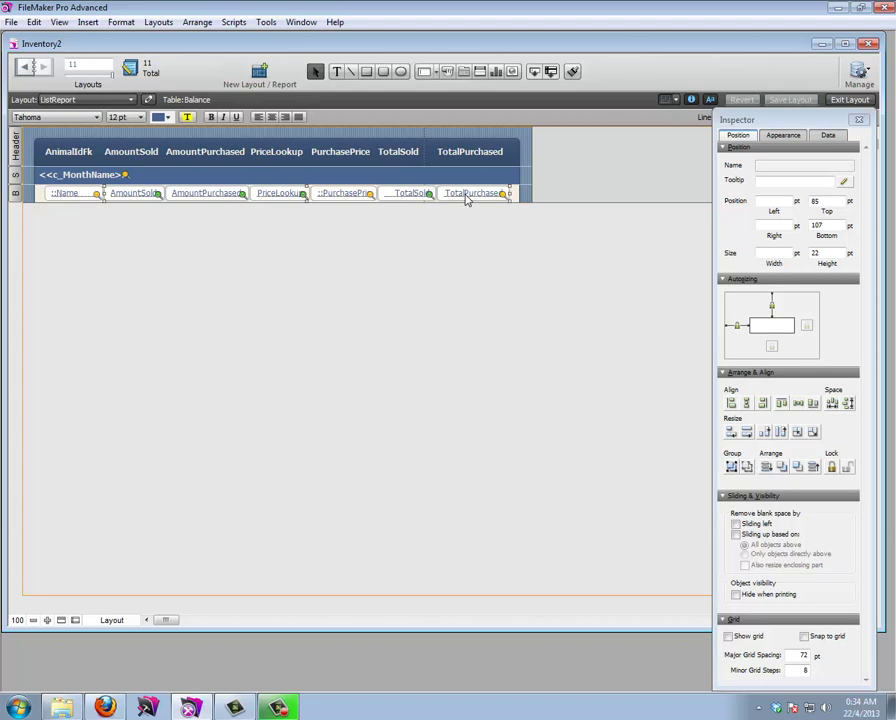
left_click_drag(466, 199, 466, 182)
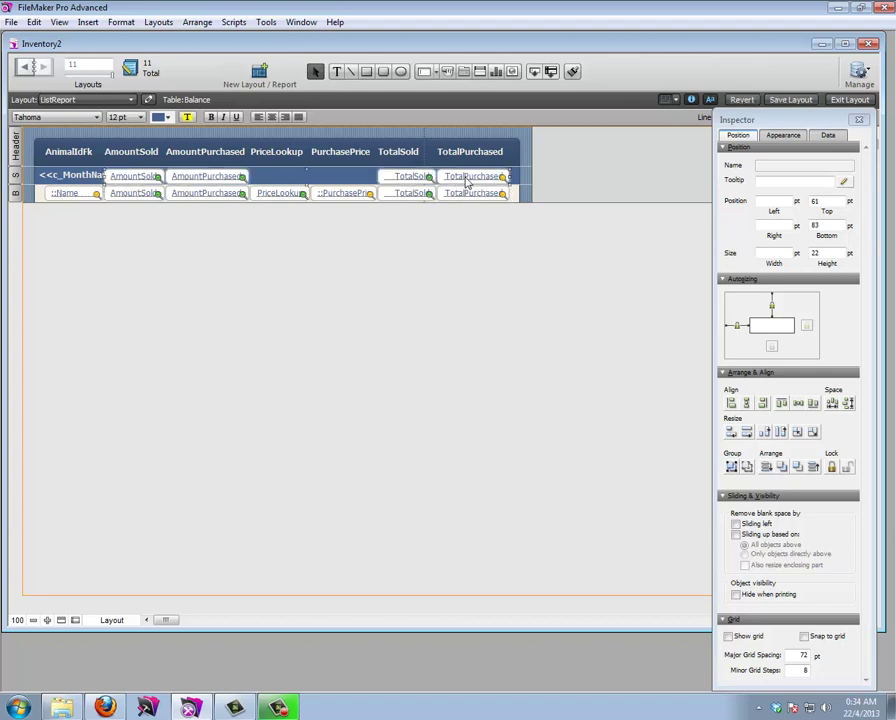
key("Up")
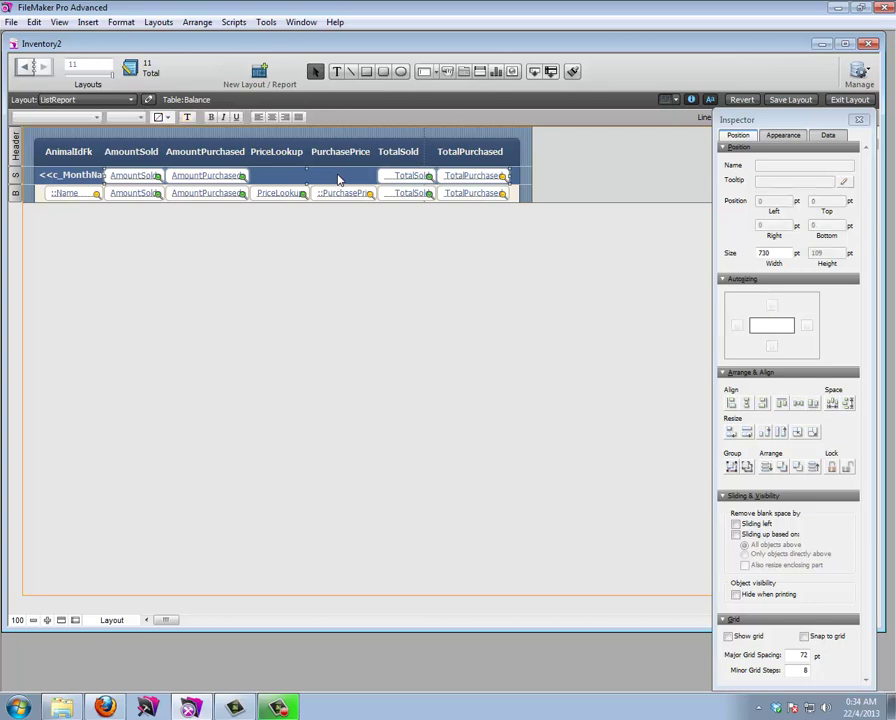
Point the copied AmountSold and AmountPurchased fields in the sub-summary part to s_Sum_AmountSold and s_Sum_AmountPurchased
double_click(148, 176)
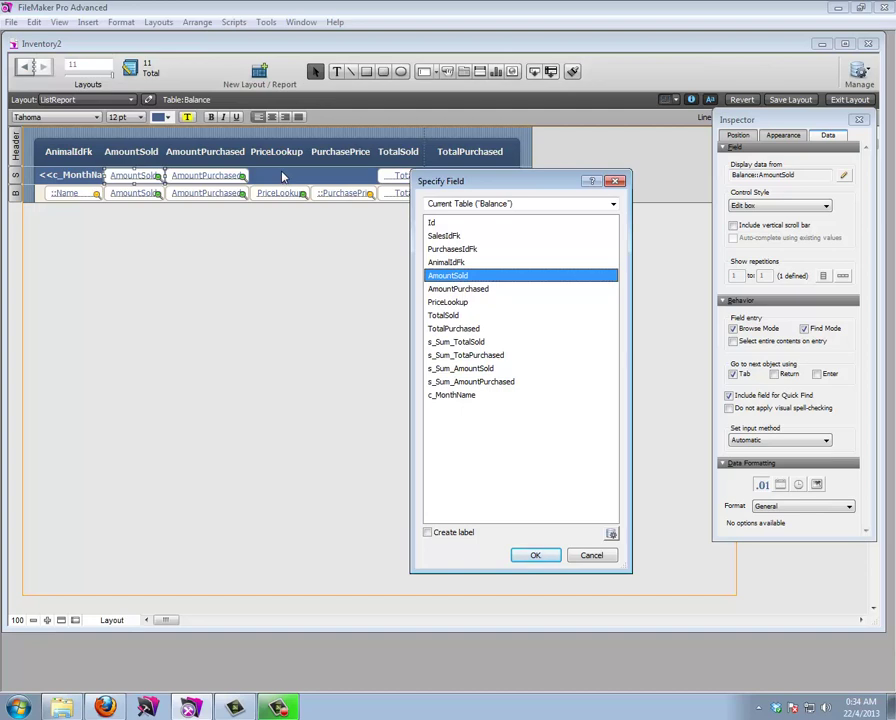
double_click(462, 369)
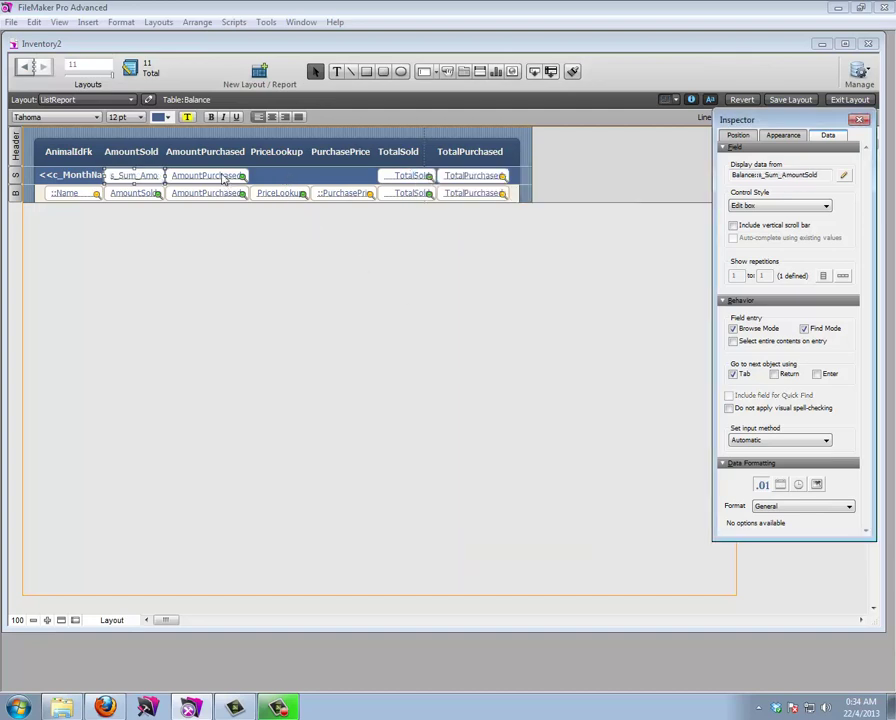
double_click(221, 177)
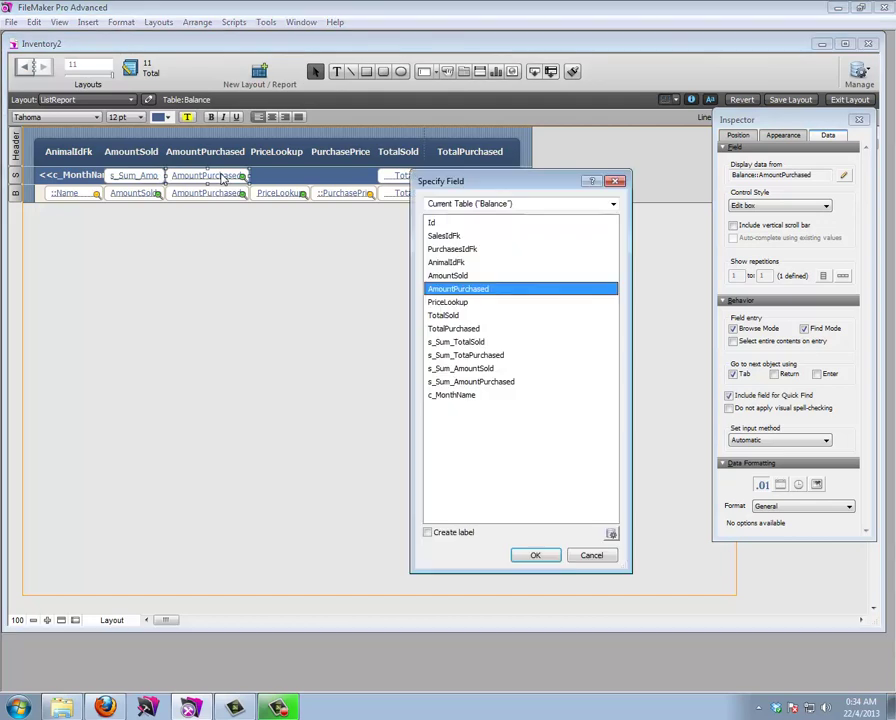
double_click(461, 384)
Point the copied TotalSold and TotalPurchased fields to s_Sum_TotalSold and s_Sum_TotaPurchased, and return to Browse mode
left_click(407, 176)
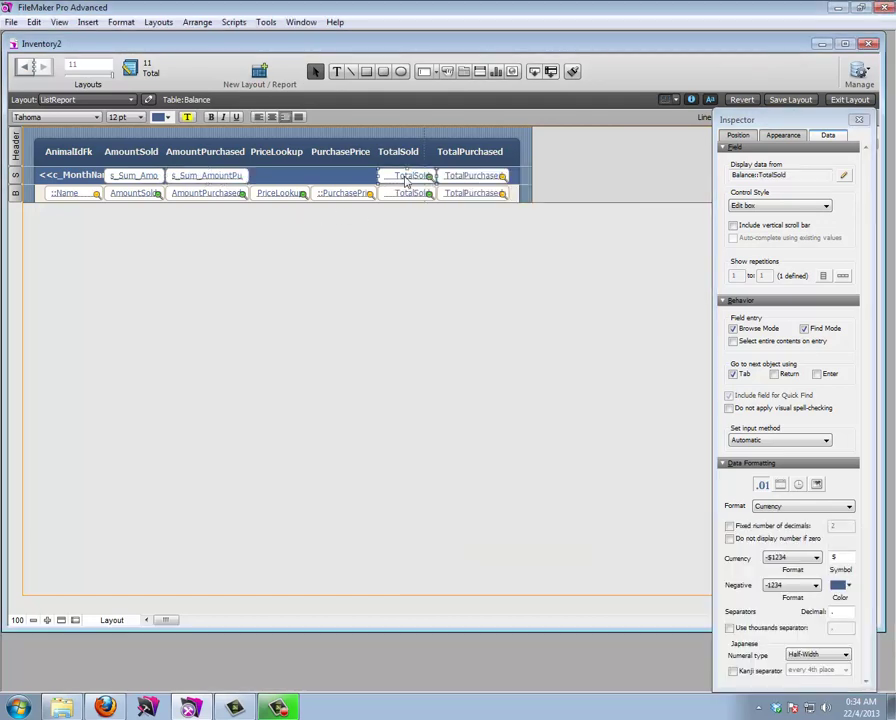
double_click(407, 178)
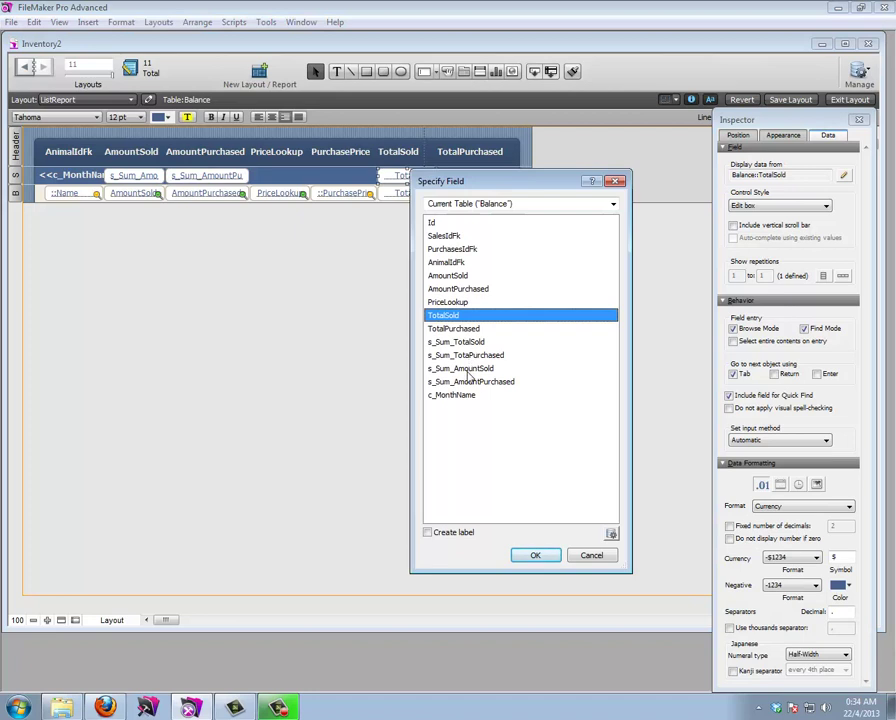
double_click(466, 342)
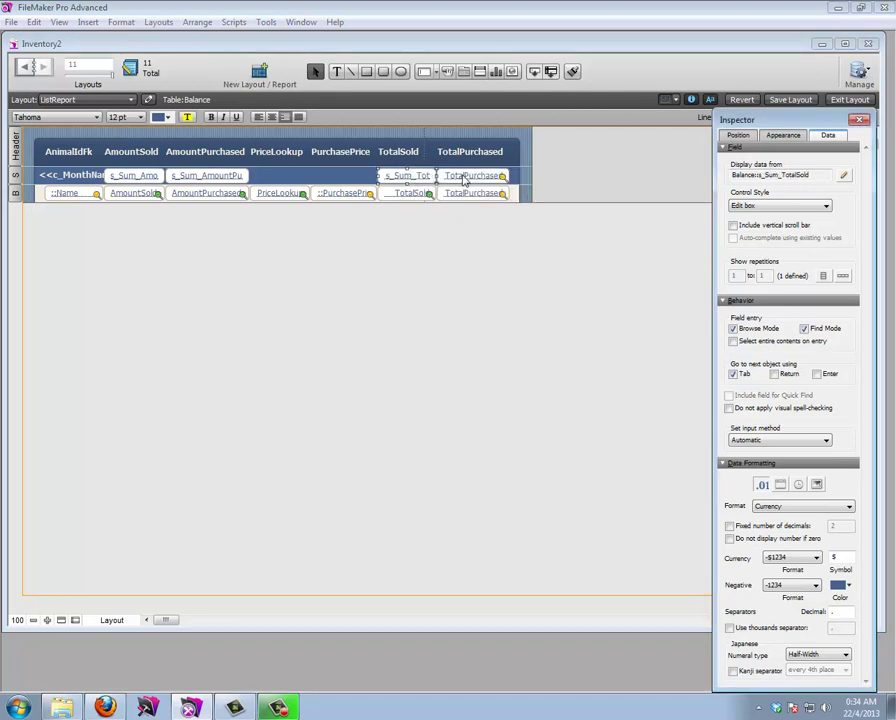
double_click(470, 176)
double_click(466, 355)
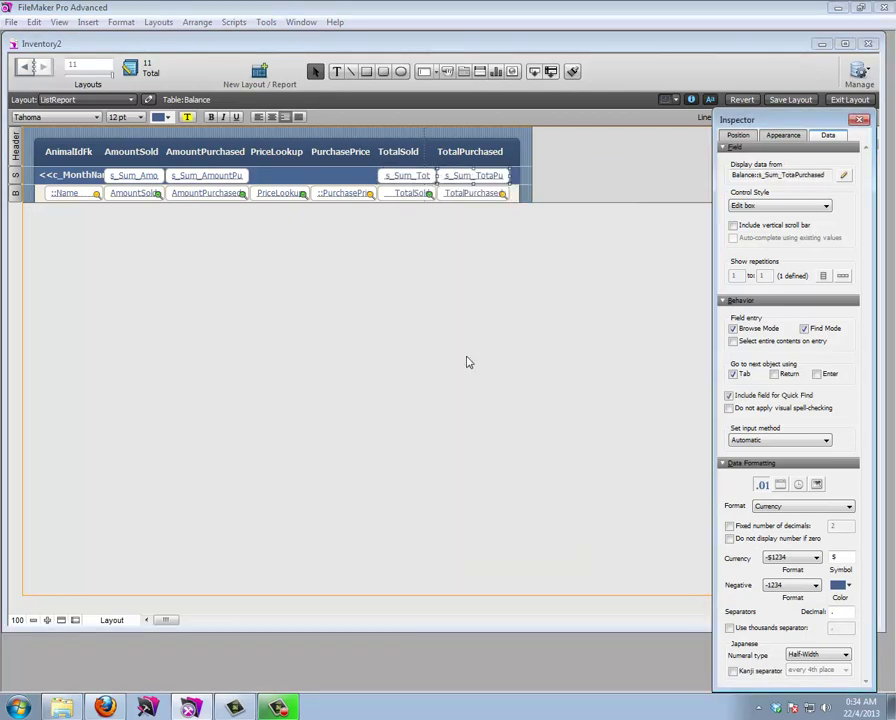
left_click(838, 100)
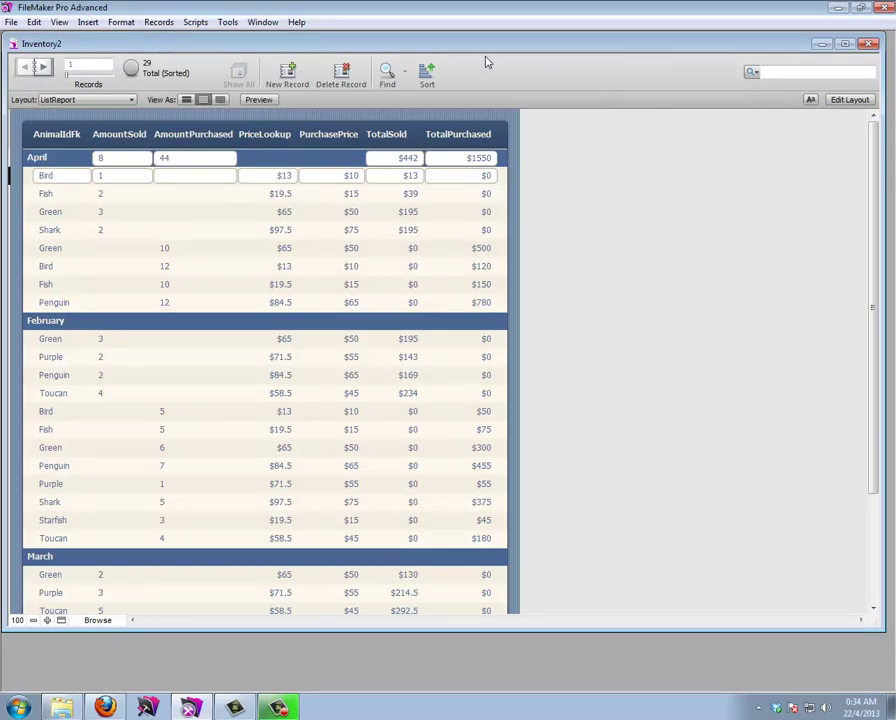
Turn off delineating fields on the current record only for the ListReport layout, and return to Browse mode
key("ctrl+l")
left_click(158, 22)
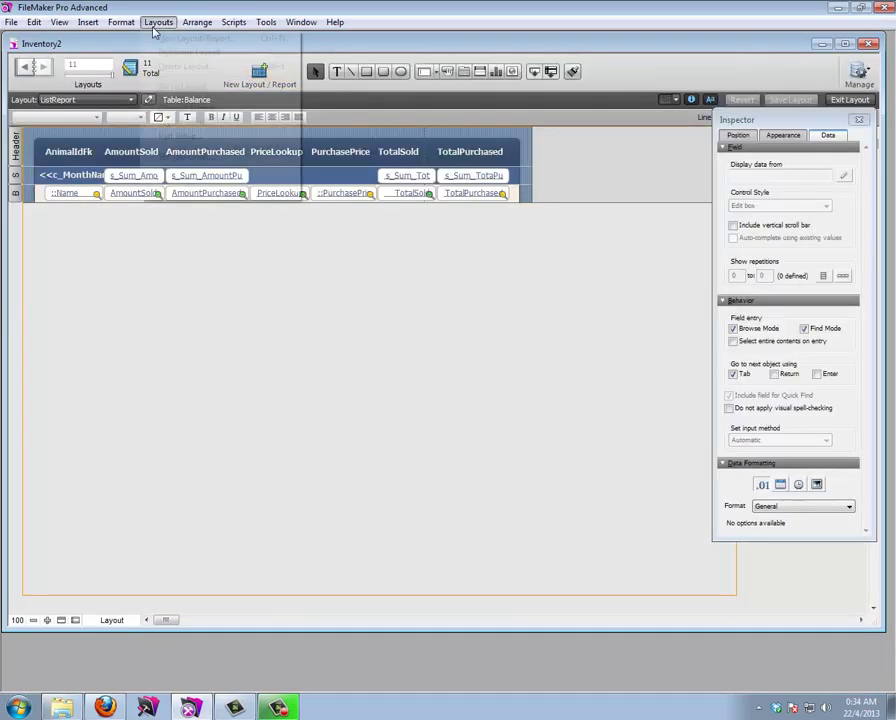
left_click(161, 121)
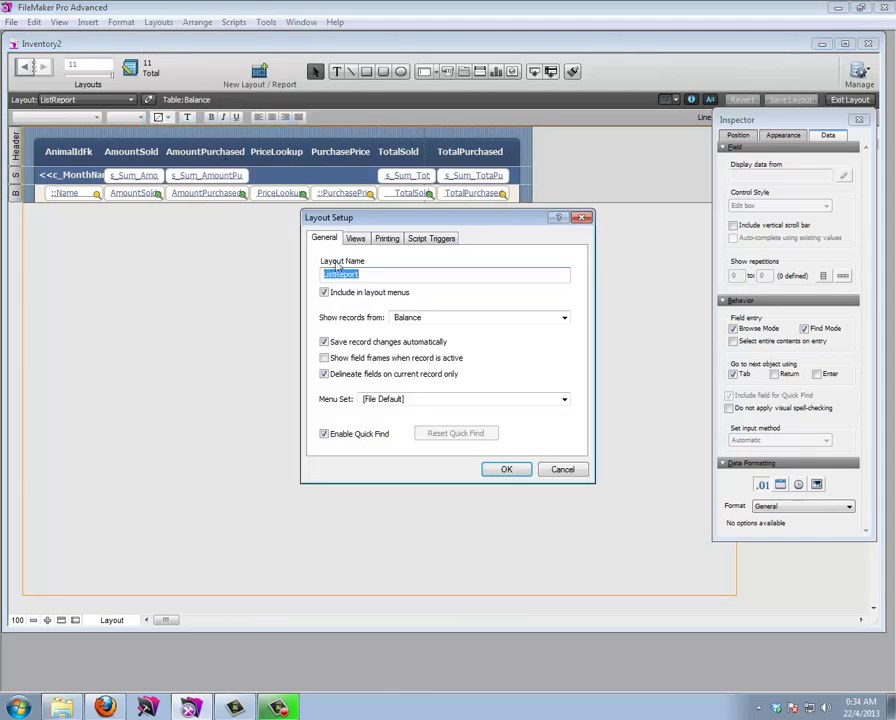
left_click(506, 468)
key("ctrl+b")
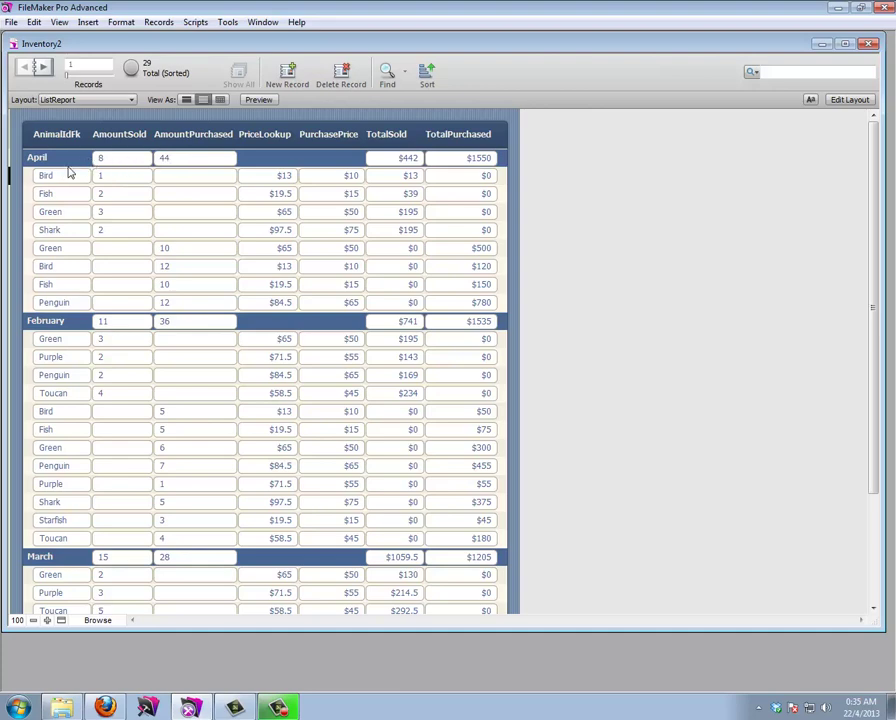
Create a second sub-summary part sorted by AnimalIdFk on the ListReport layout, printed above the records it summarizes
left_click(840, 100)
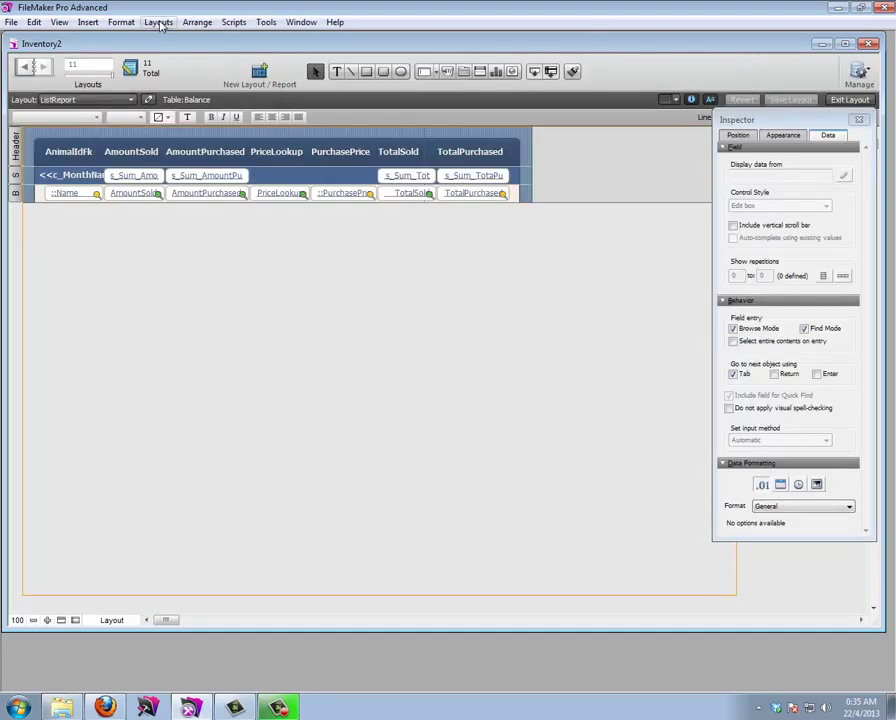
left_click(159, 23)
left_click(172, 136)
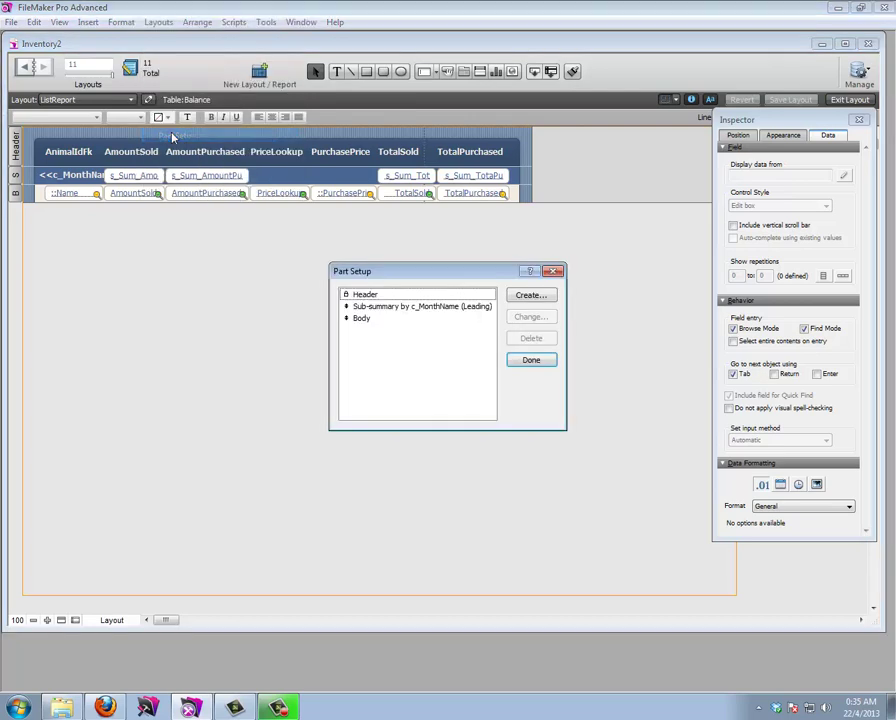
left_click(524, 295)
left_click(329, 301)
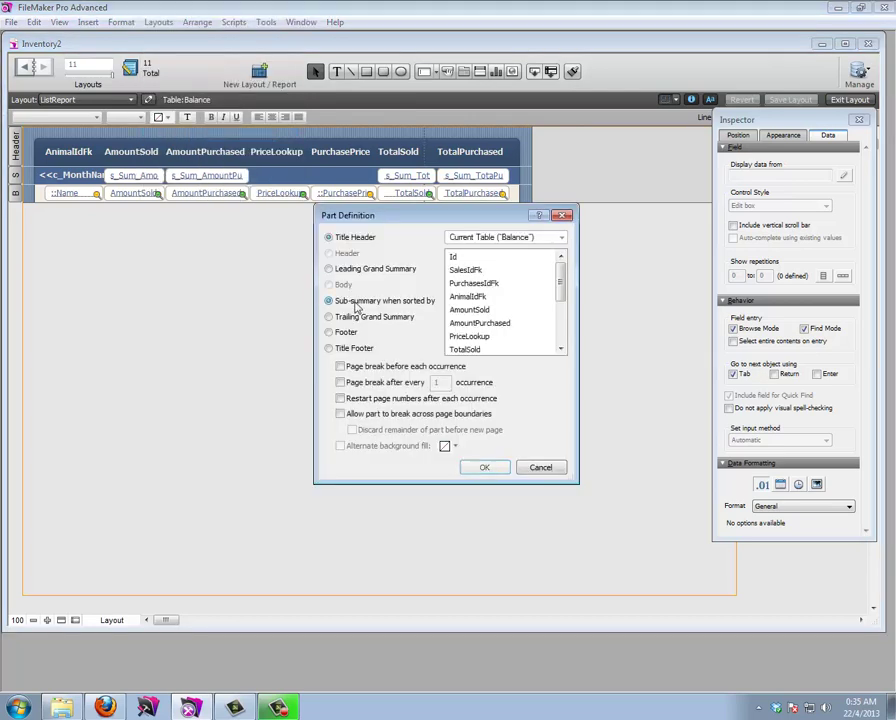
left_click(466, 297)
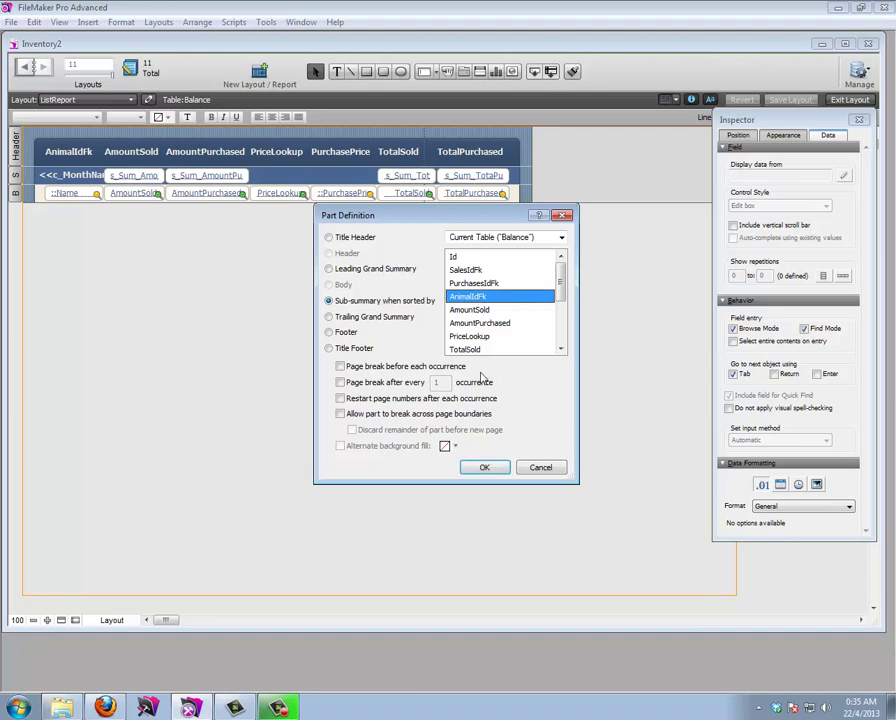
left_click(486, 469)
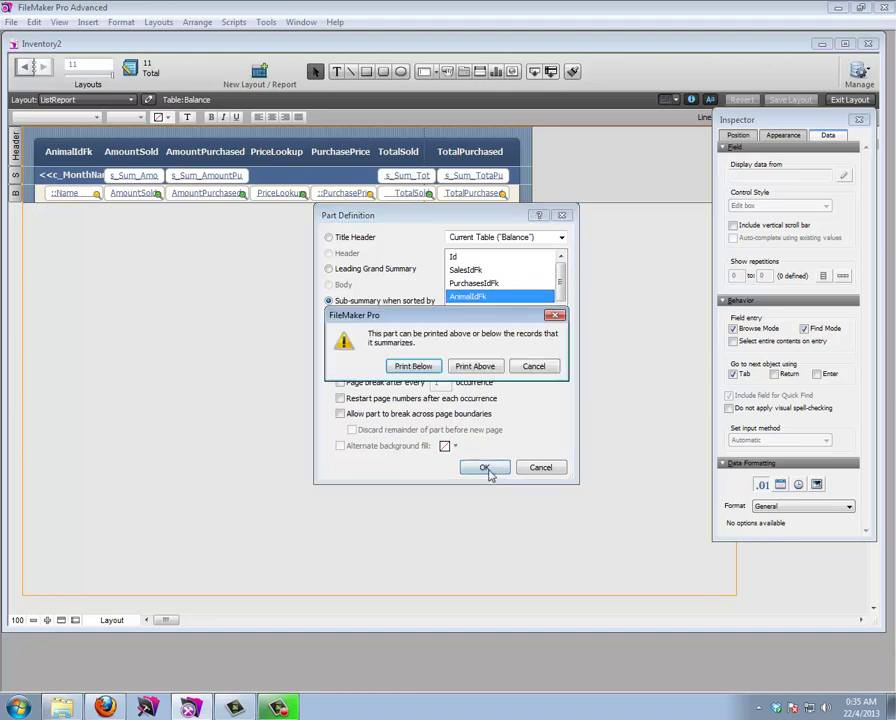
left_click(462, 367)
left_click(533, 361)
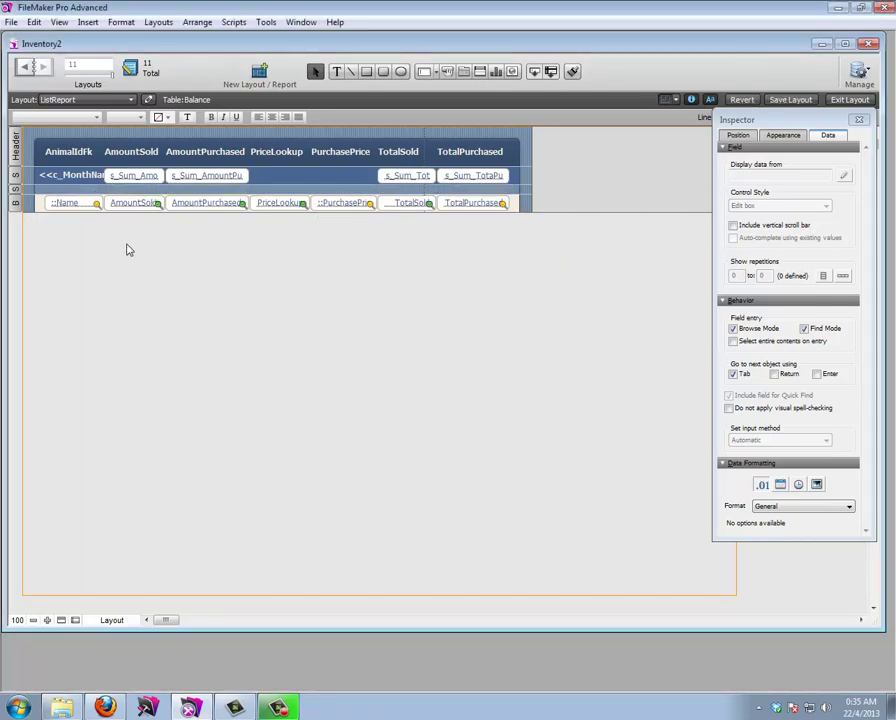
Set the height of the AnimalIdFk sub-summary part to 26 pt
left_click(15, 188)
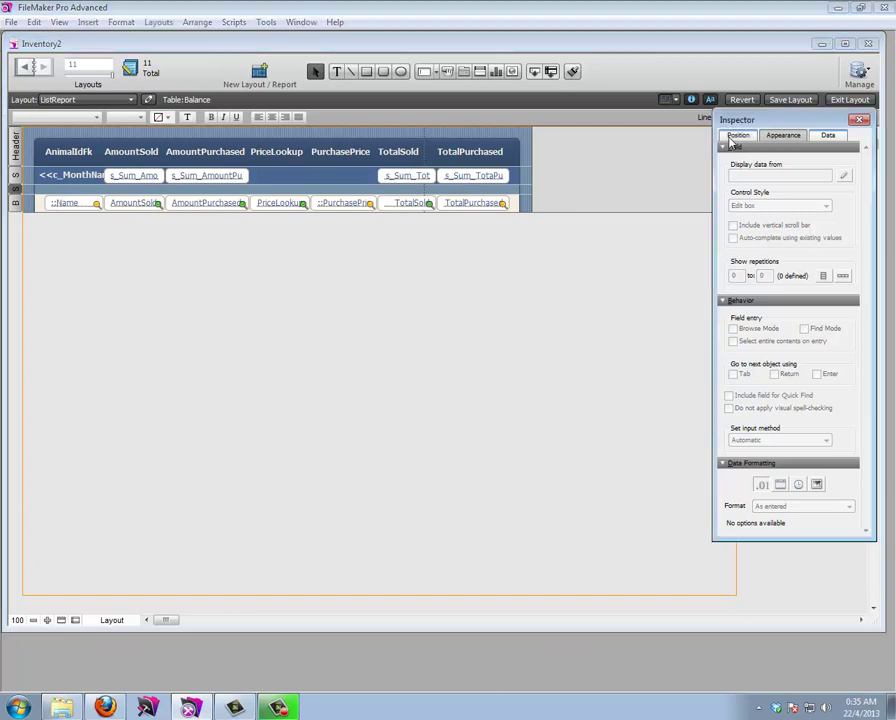
left_click(738, 135)
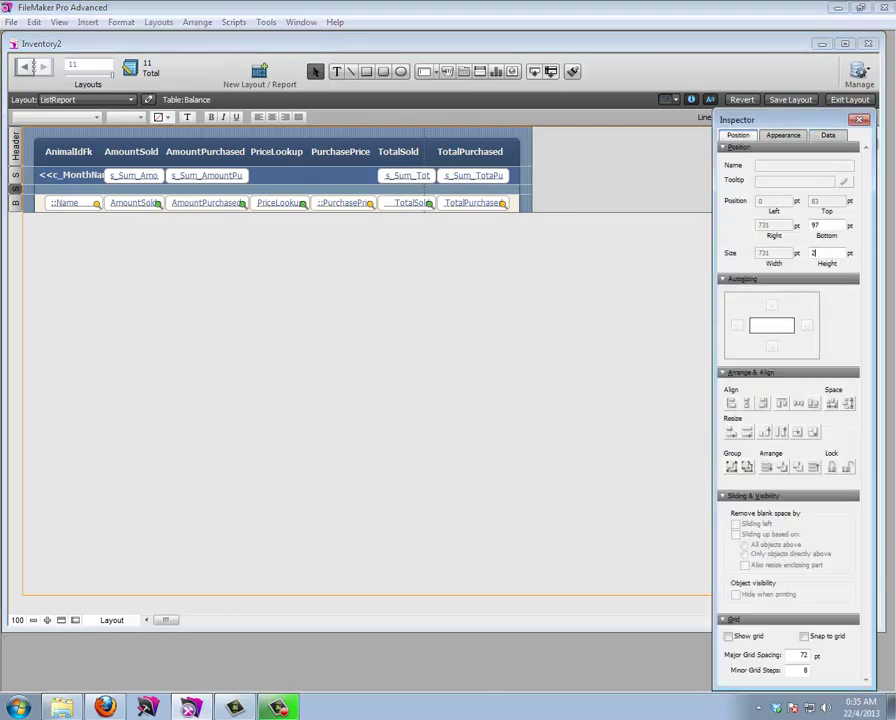
key("Return")
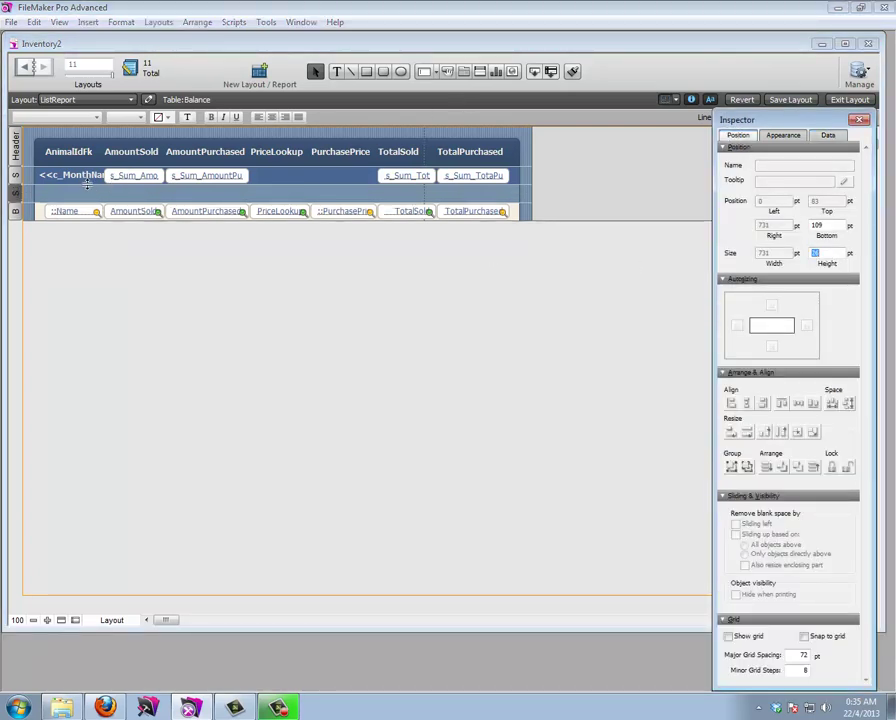
Add a bold text block in the AnimalIdFk sub-summary part, below the month name, containing the Name merge field from the Animals table
left_click(337, 71)
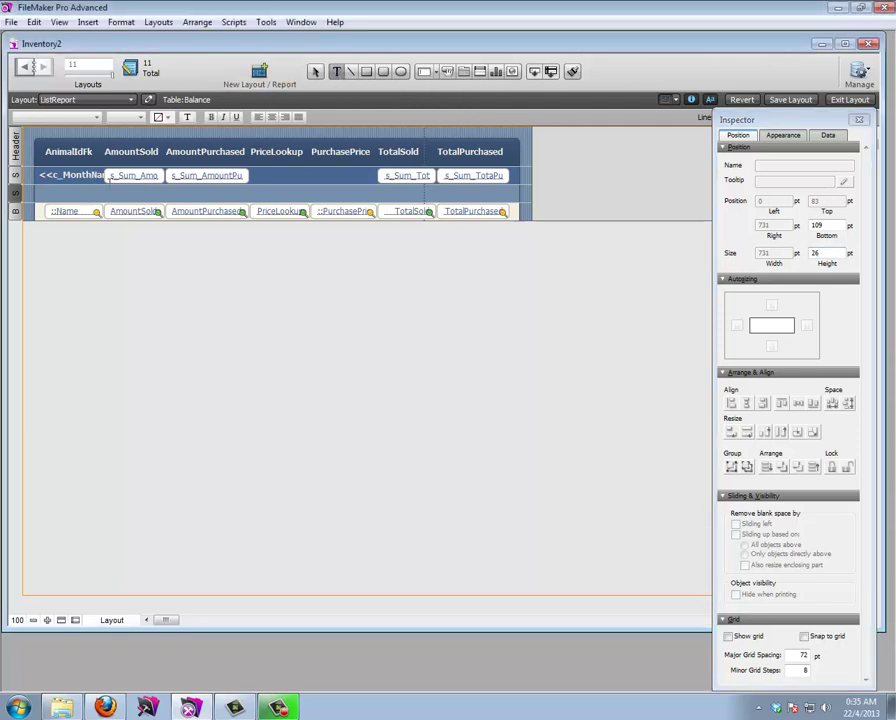
left_click_drag(45, 188, 180, 207)
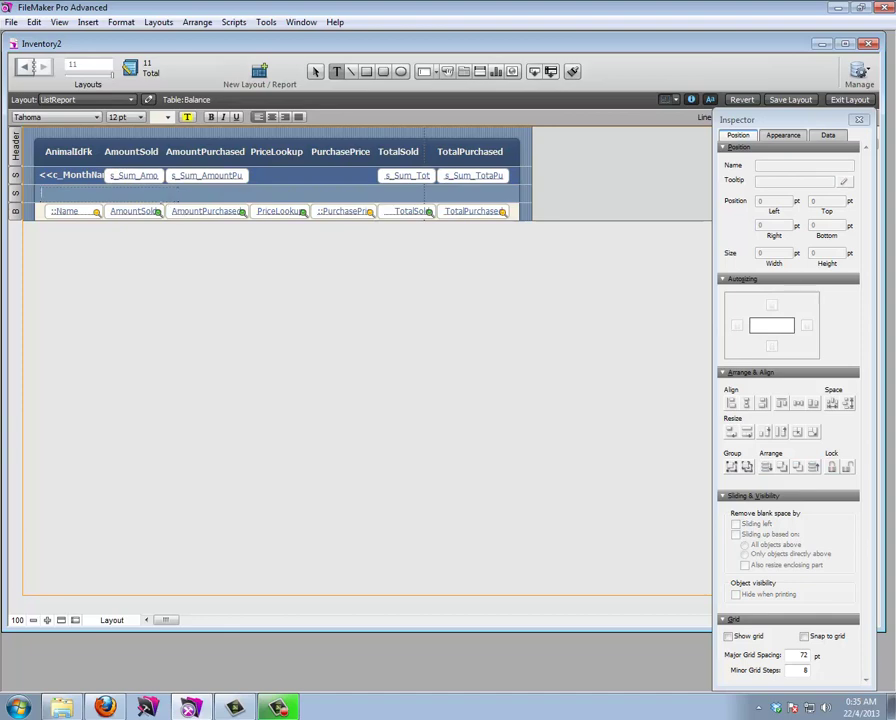
left_click(88, 22)
left_click(124, 338)
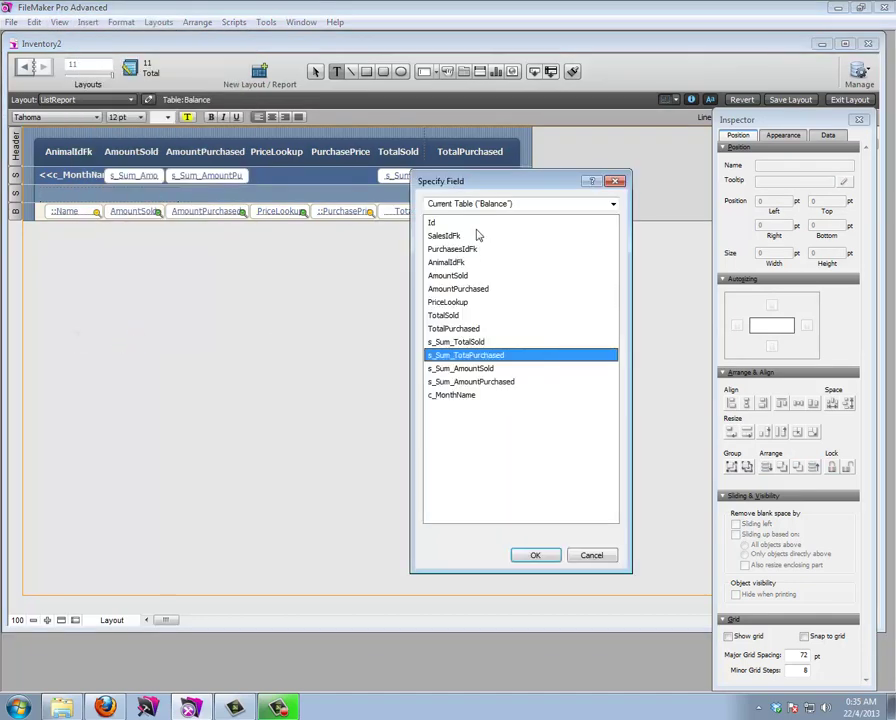
left_click(494, 204)
left_click(483, 248)
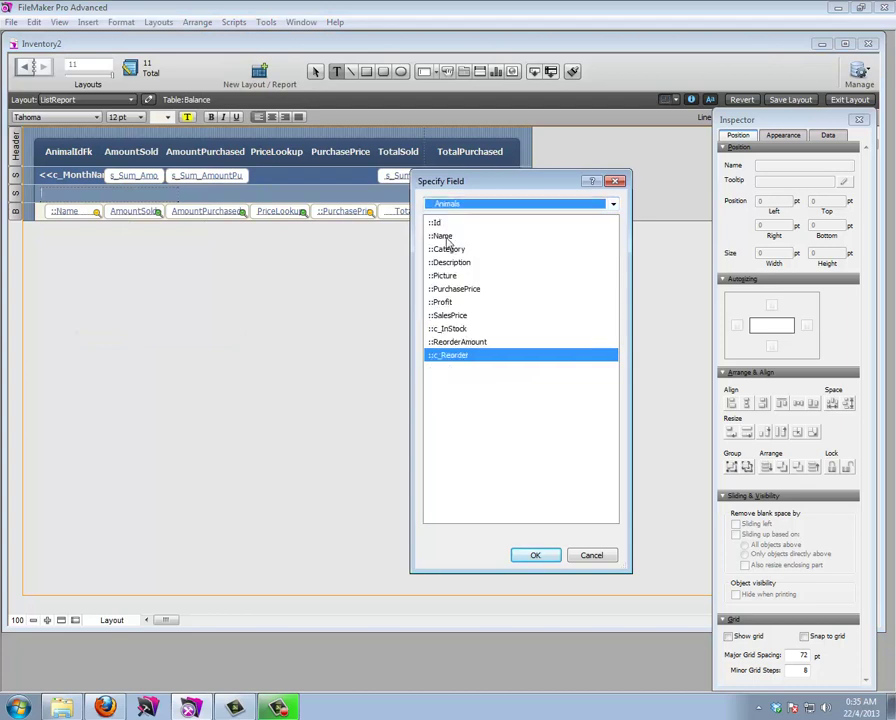
double_click(446, 238)
key("Escape")
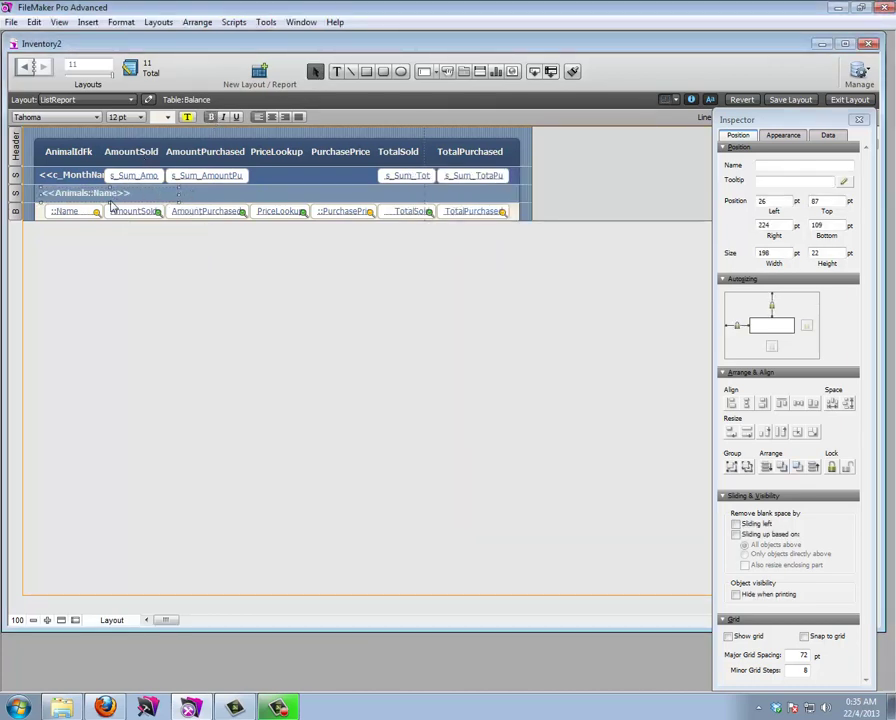
Reduce the Animals::Name merge text to 17 pt high and nudge it down to 89 pt from the top
left_click_drag(109, 201, 98, 195)
key("Down")
key("Down")
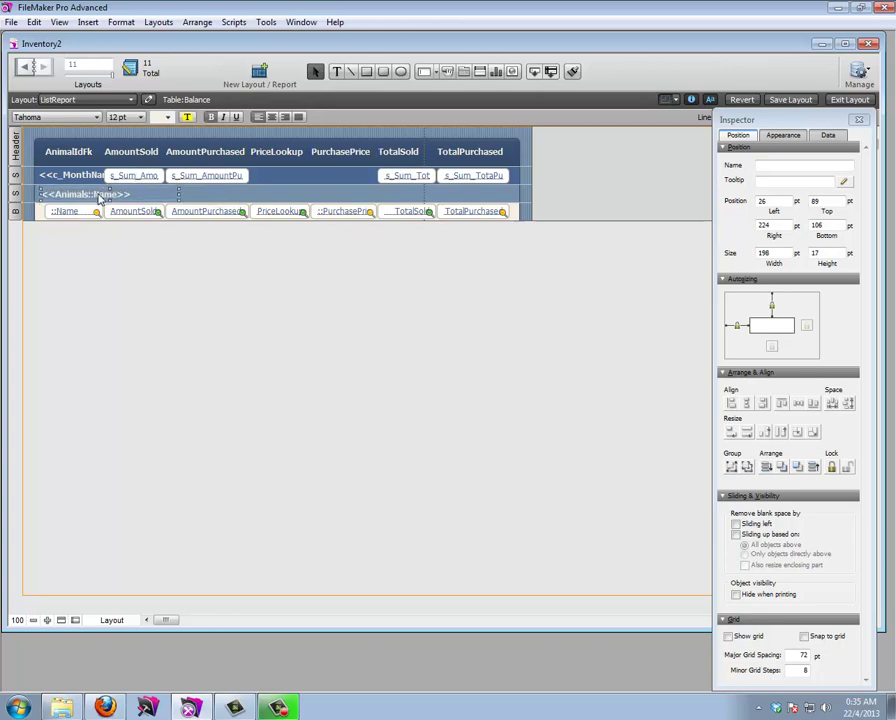
Move the Animals::Name merge text to 47 pt from the left and 88 pt from the top, and underline it
key("Right")
key("Right")
key("Right")
key("Right")
key("Right")
key("Right")
key("Right")
key("Right")
key("Right")
key("Right")
key("Right")
key("Right")
key("Right")
key("Right")
key("Right")
key("Right")
key("Right")
key("Right")
key("Right")
key("Right")
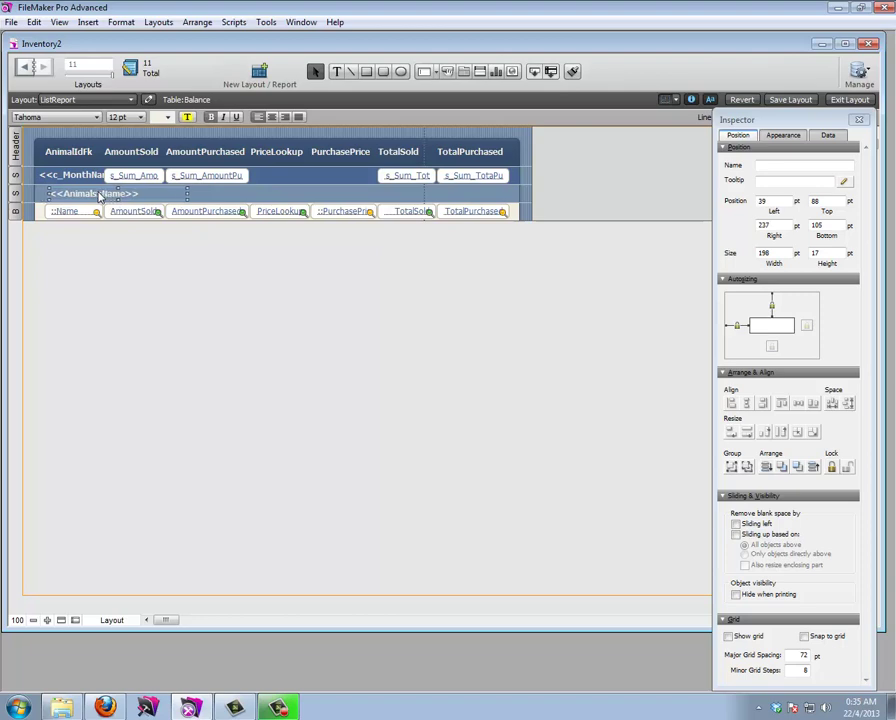
key("Up")
left_click(236, 118)
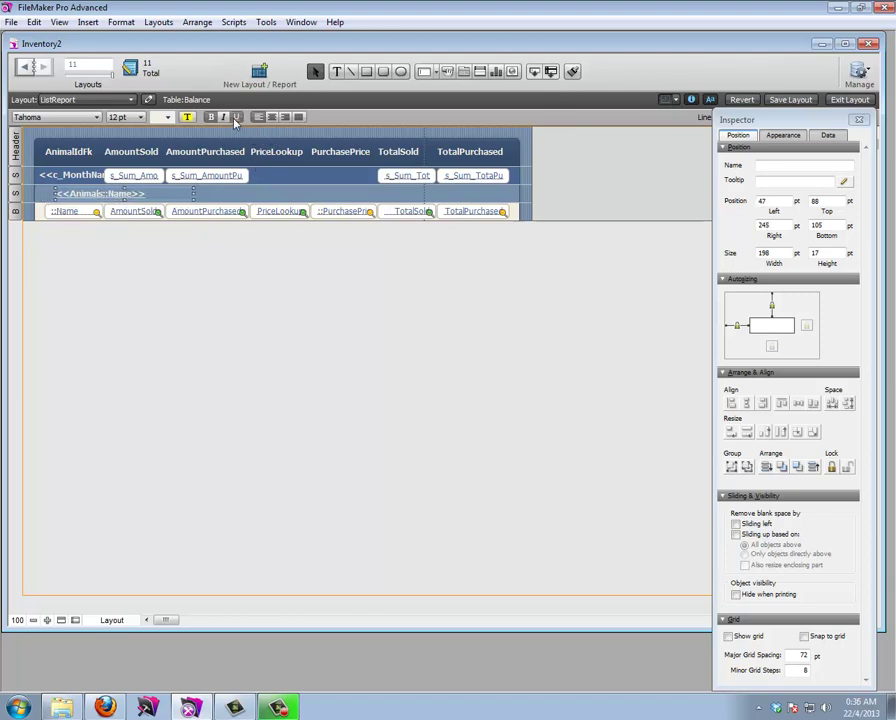
Sort the ListReport records in Browse mode by c_MonthName and then by AnimalIdFk from the Balance table
key("ctrl+b")
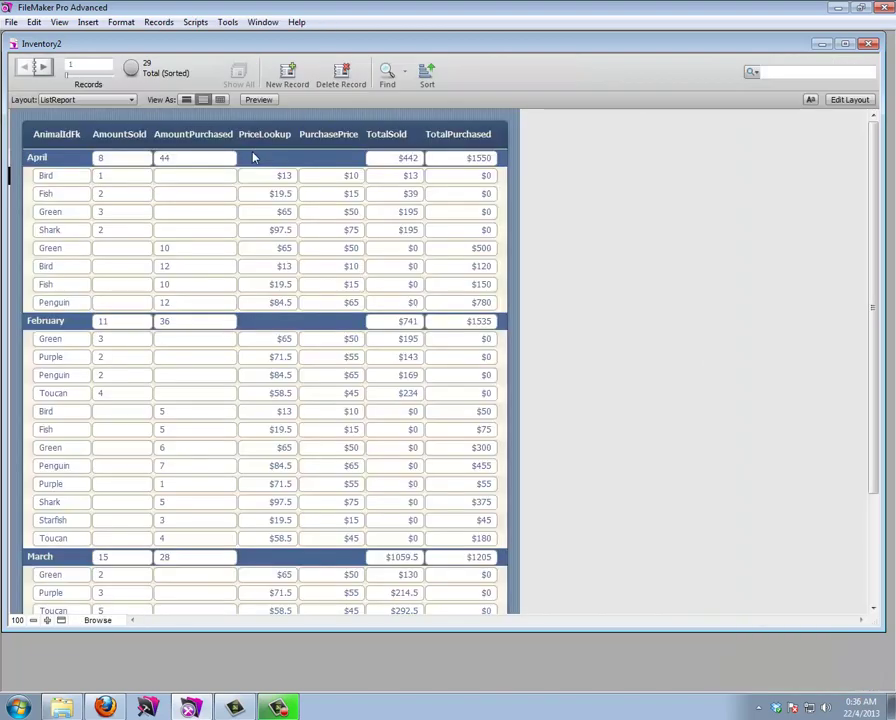
left_click(426, 72)
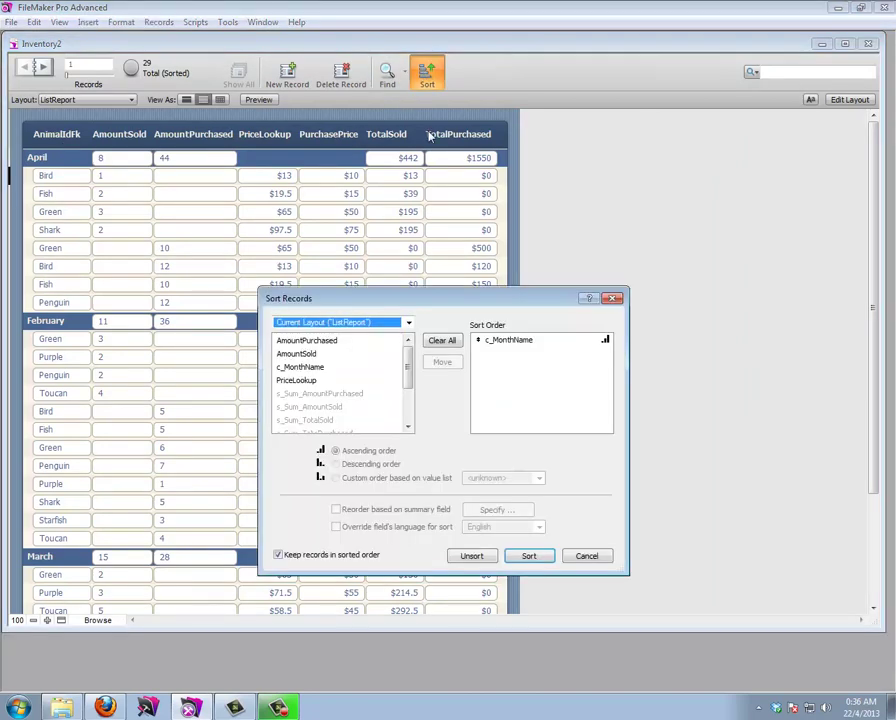
left_click(410, 323)
left_click(360, 336)
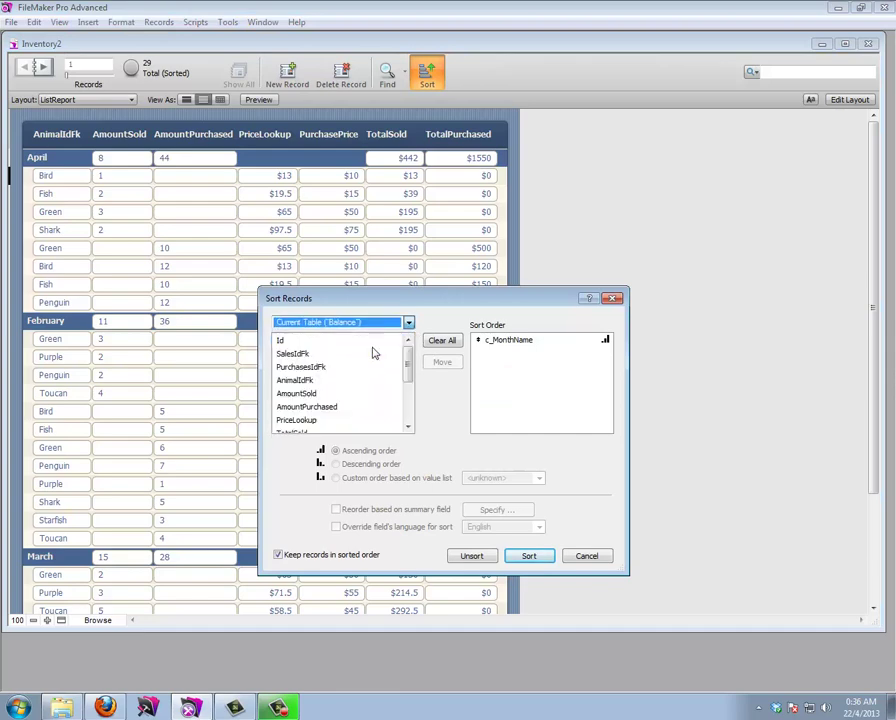
double_click(305, 382)
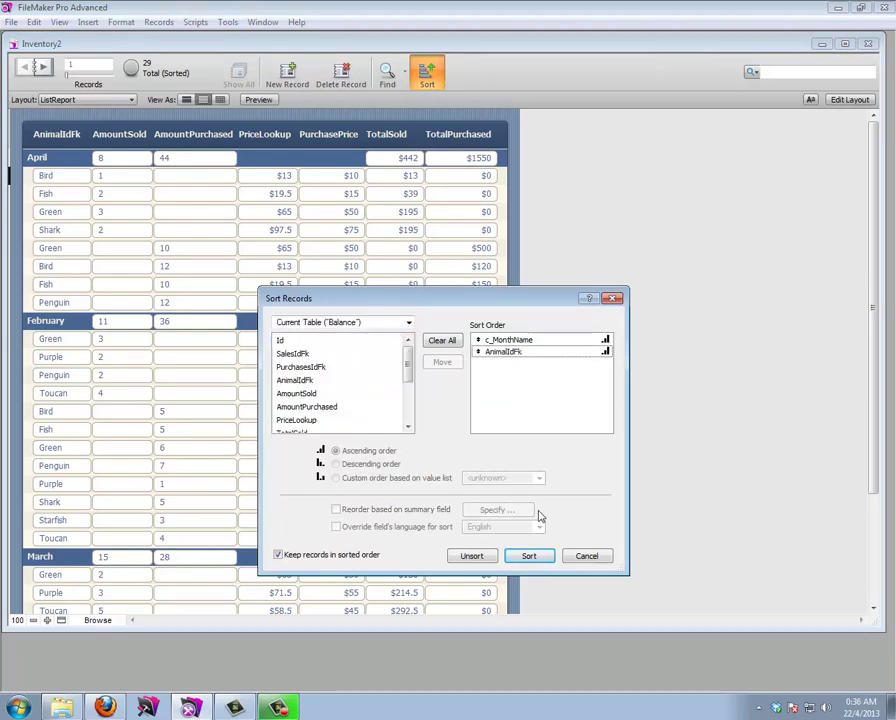
left_click(531, 559)
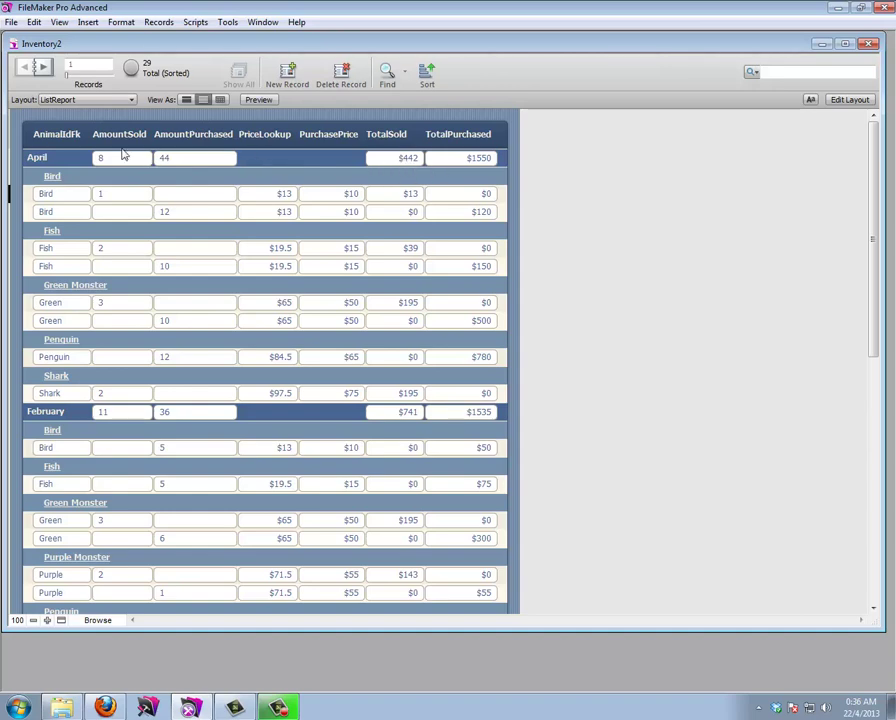
Duplicate the four summary fields of the month part into the AnimalIdFk sub-summary part at 85 pt from the top, and view the report
left_click(850, 100)
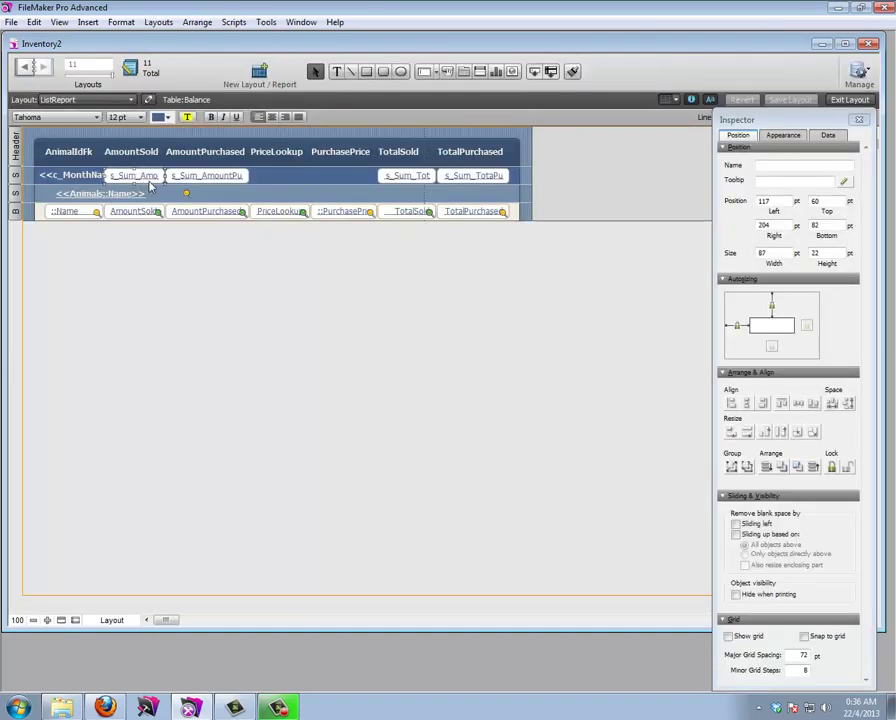
left_click(263, 187)
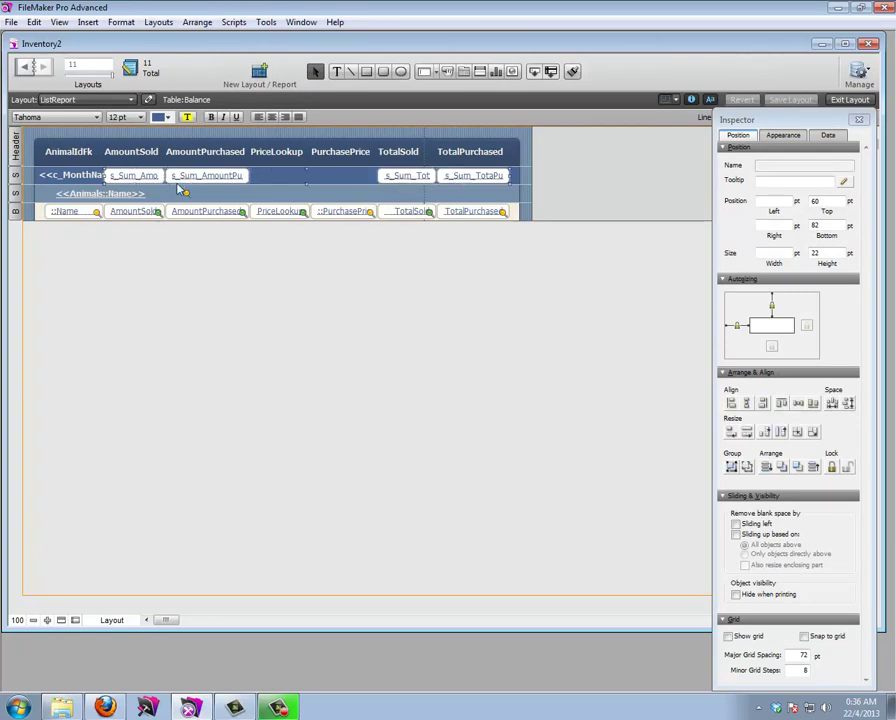
left_click_drag(187, 178, 187, 197)
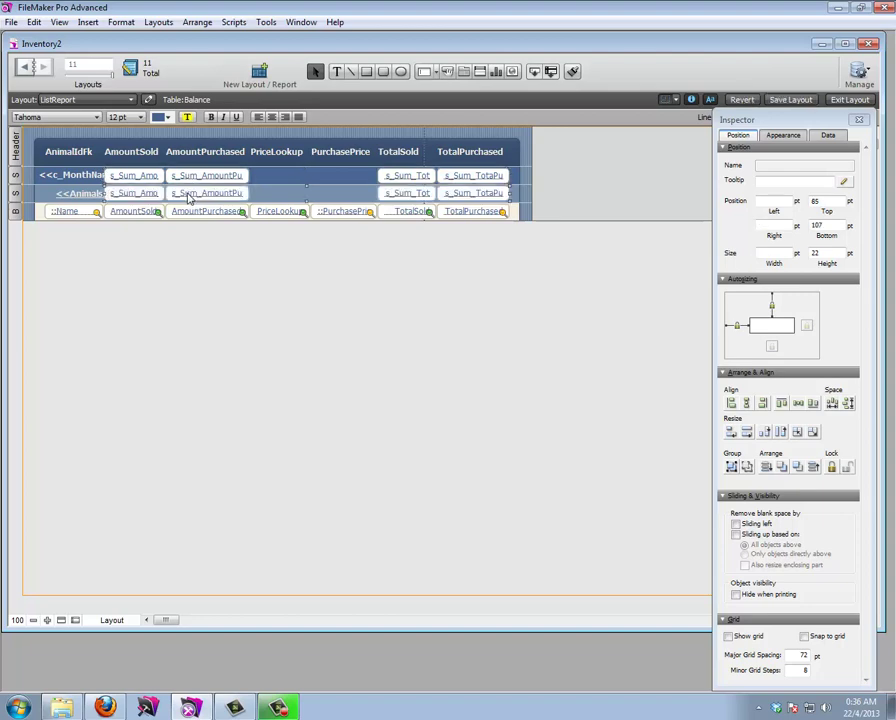
key("ctrl+b")
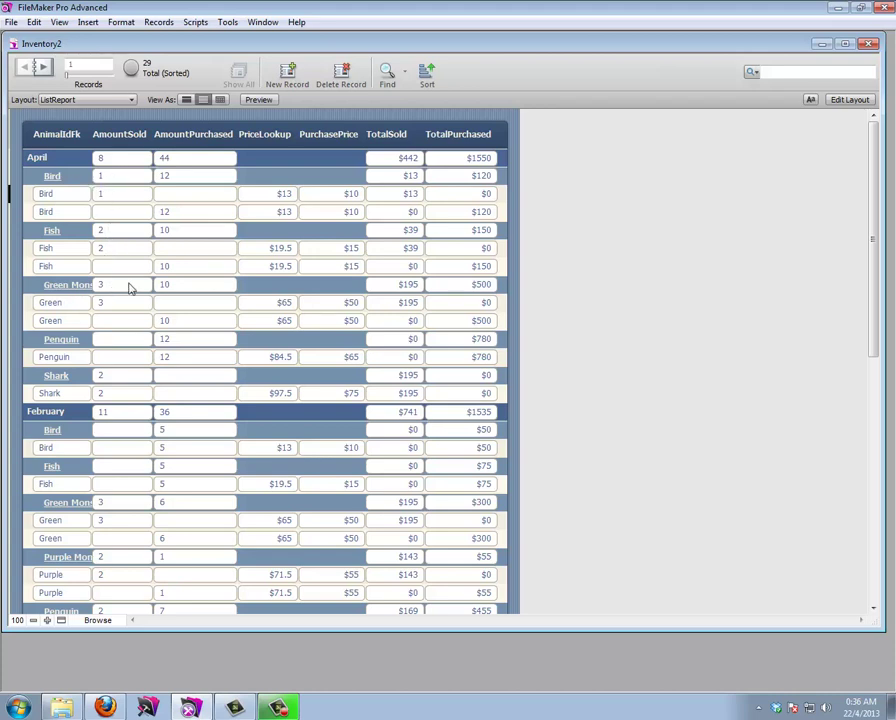
Widen the ListReport layout to about 878 pt and shift all summary and body fields except the name ones right, clear of the names
left_click(845, 100)
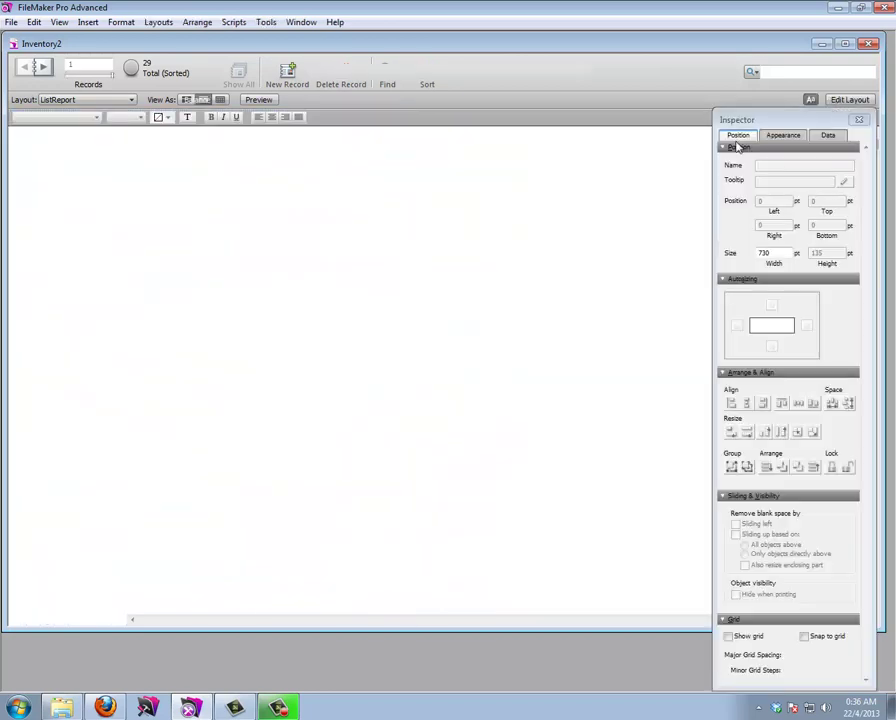
left_click_drag(530, 190, 635, 185)
left_click_drag(557, 180, 70, 212)
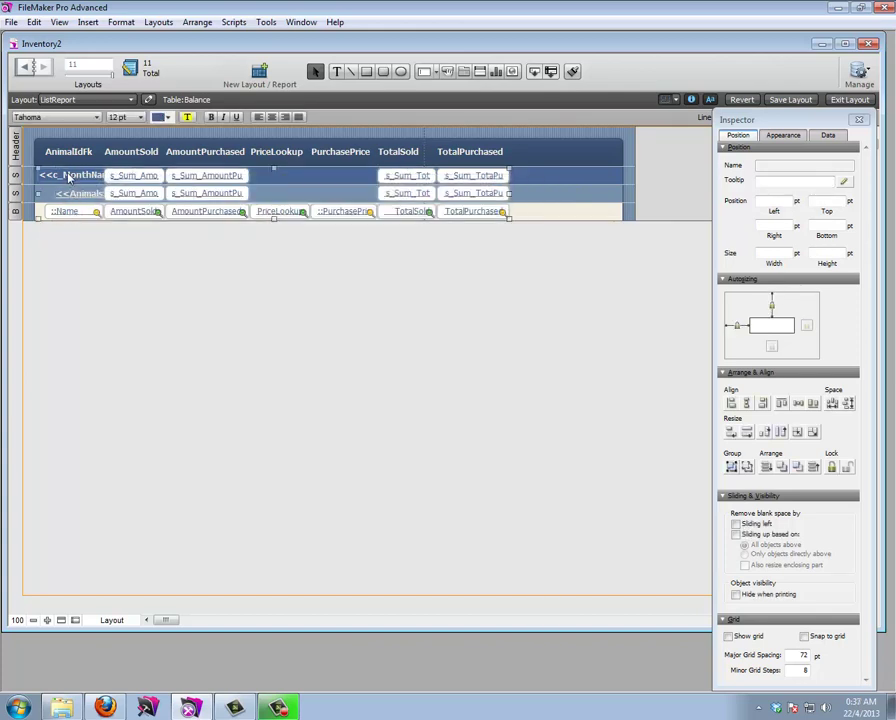
left_click(75, 212)
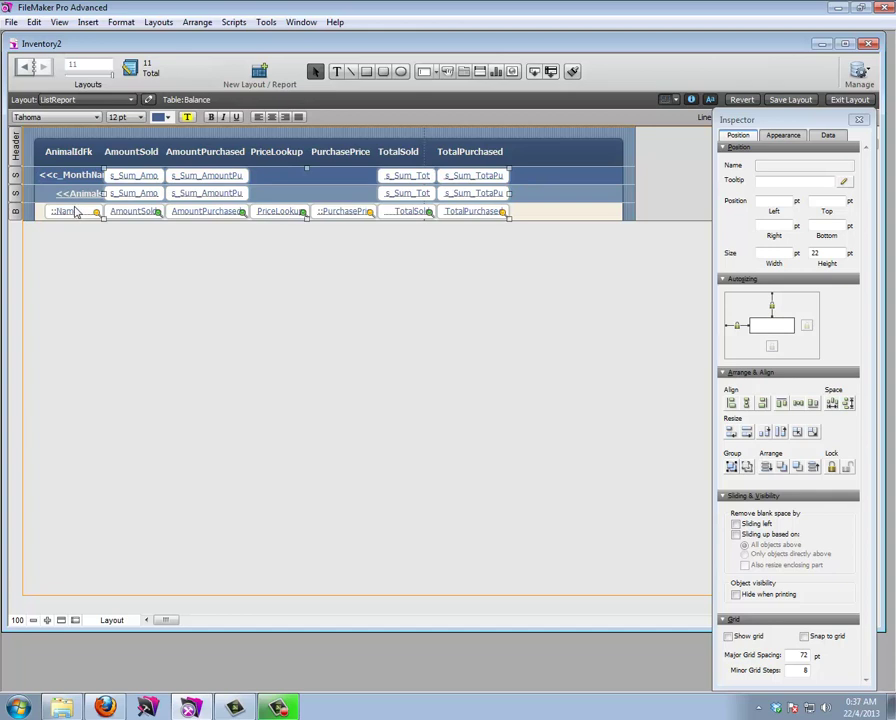
key("Right")
key("Right")
key("Right")
key("Right")
key("Right")
key("Right")
key("Right")
key("Right")
key("Right")
key("Right")
key("Right")
key("Right")
key("Right")
key("Right")
key("Right")
key("Right")
key("Right")
key("Right")
key("Right")
key("Right")
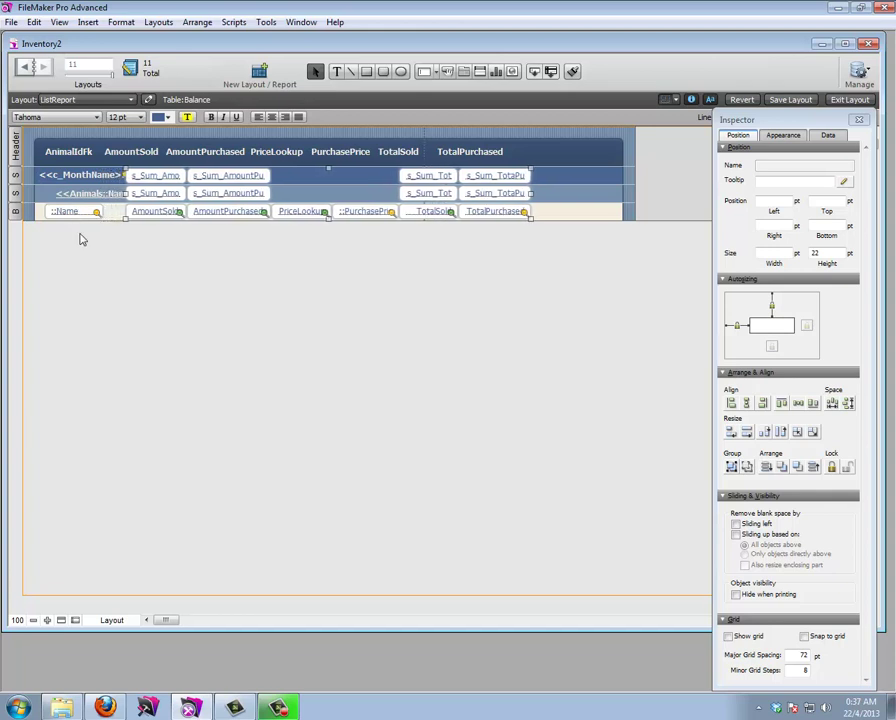
key("Right")
key("Right")
key("Right")
key("Right")
key("Right")
key("Right")
key("Right")
key("Right")
key("Right")
key("Right")
key("Right")
key("Right")
key("Right")
key("Right")
key("Right")
key("Right")
key("Right")
key("Right")
key("Right")
key("Right")
Widen the body's animal Name field until it nearly reaches the AmountSold field, and view the report
left_click(86, 213)
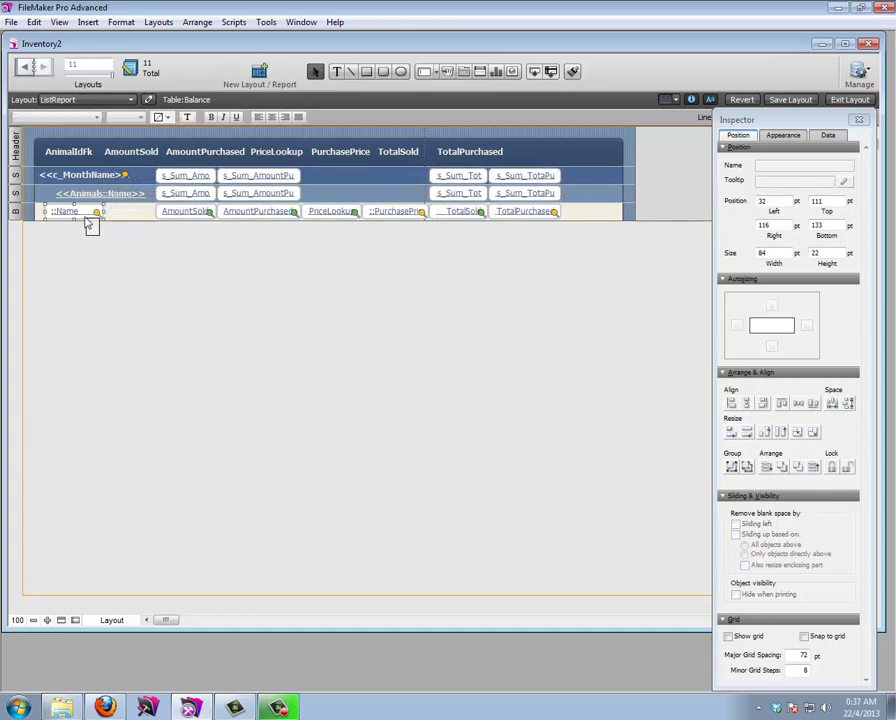
left_click_drag(103, 212, 146, 214)
key("ctrl+b")
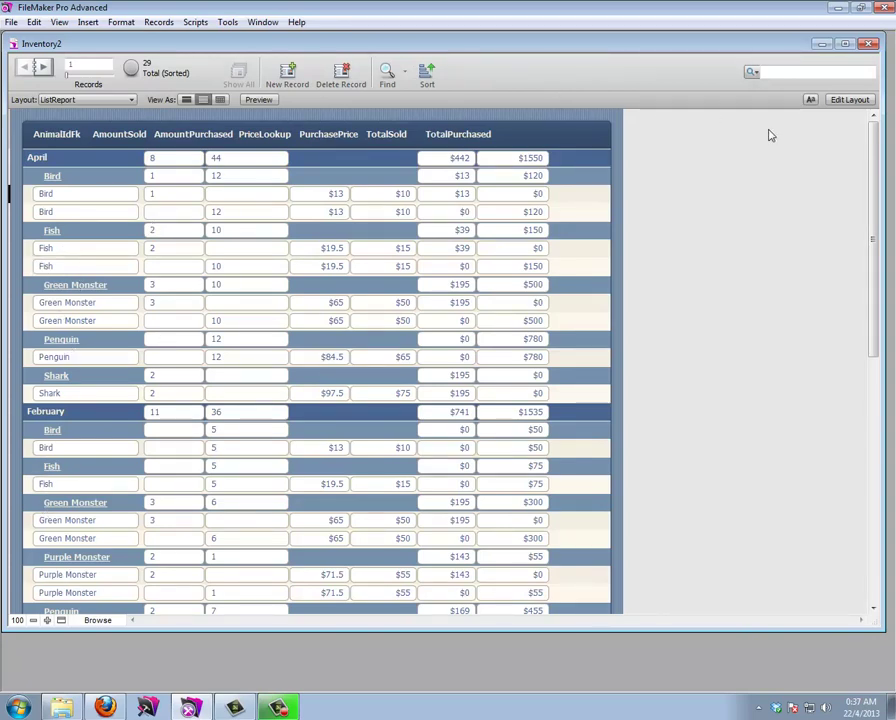
Delete the Body part with all its objects from the ListReport layout and return to Browse mode
left_click(848, 100)
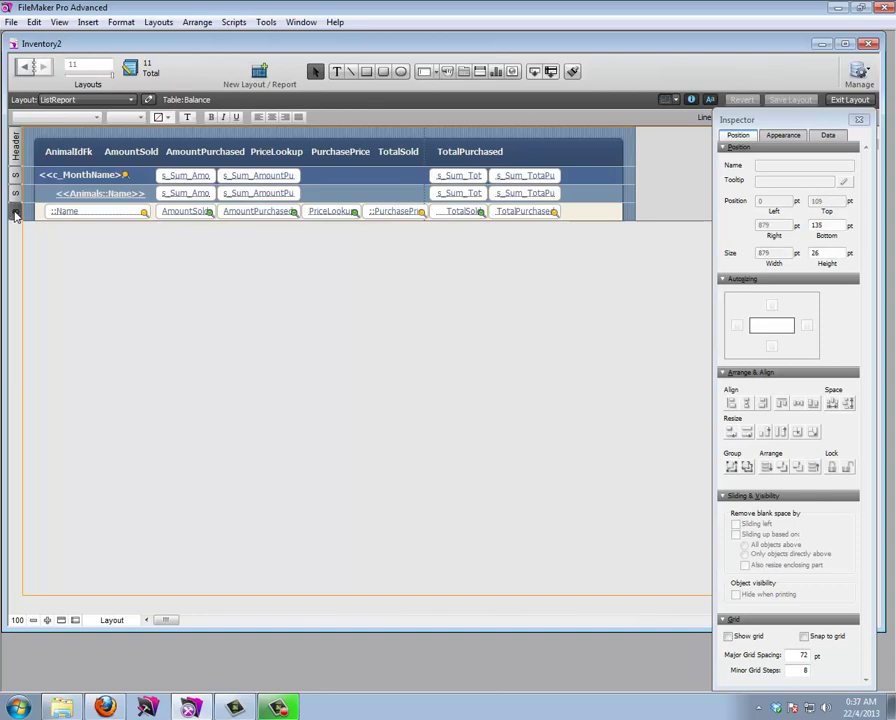
key("Delete")
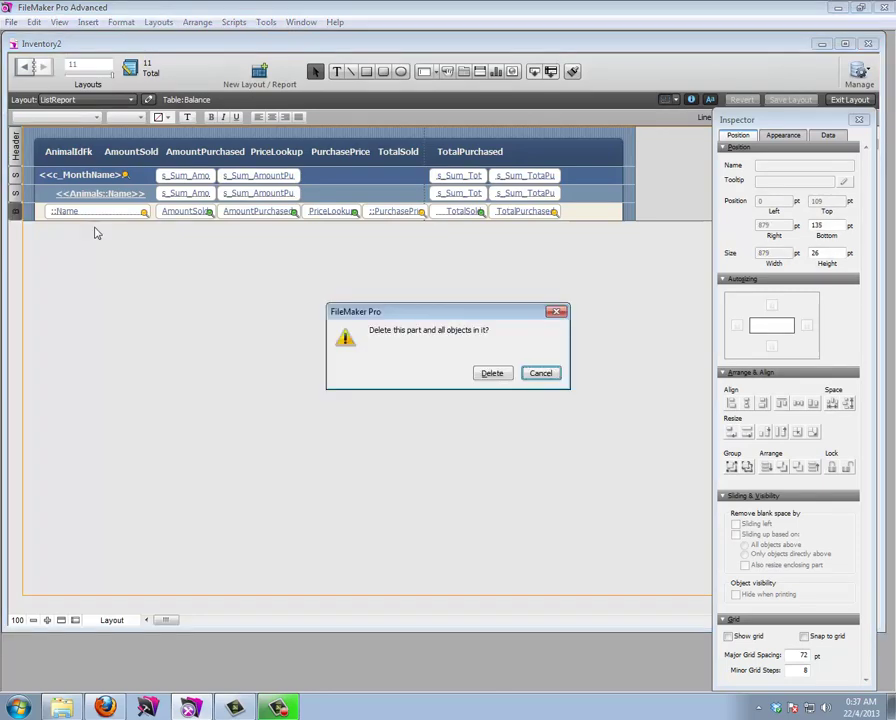
left_click(489, 373)
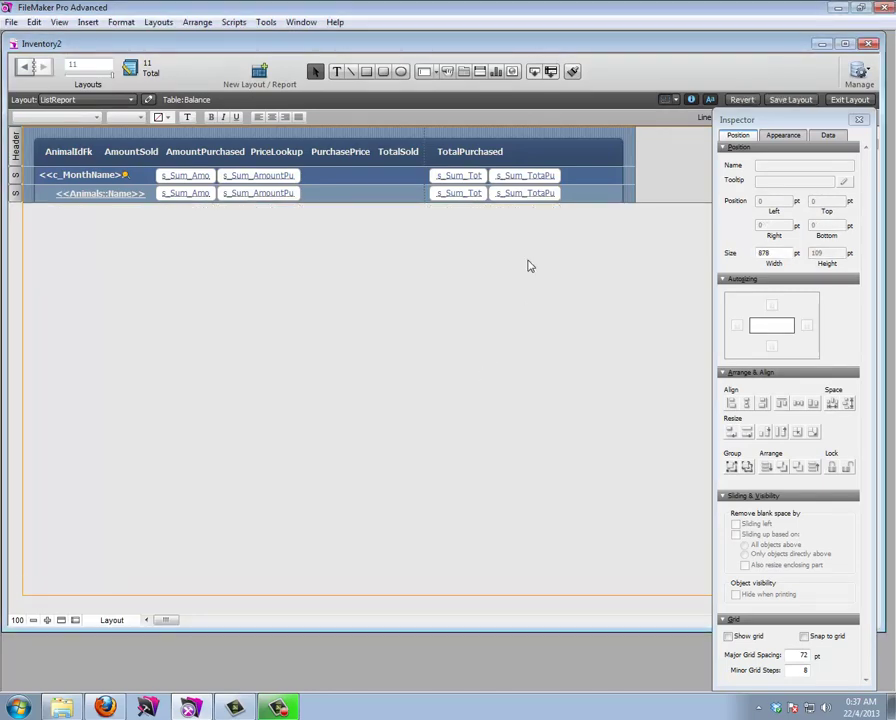
left_click(849, 100)
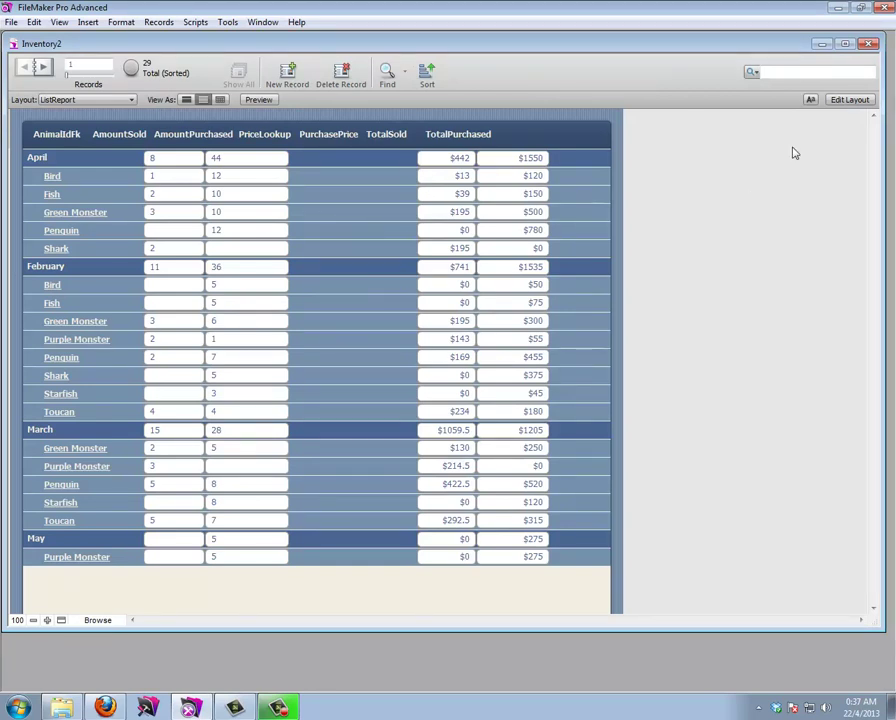
Make the four summary fields in the c_MonthName sub-summary part bold and view the report
left_click(851, 100)
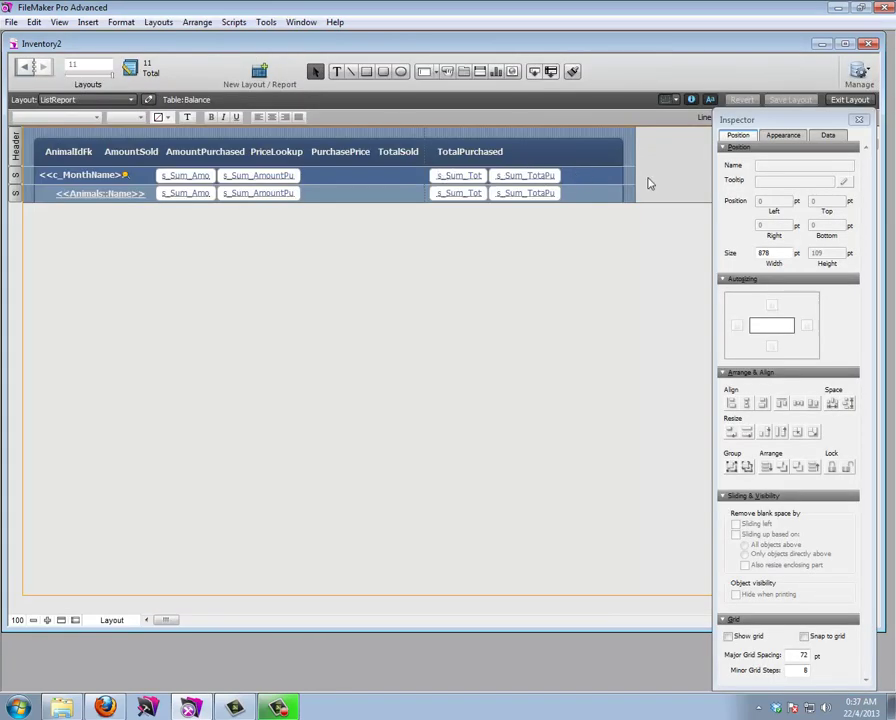
left_click_drag(650, 172, 199, 180)
left_click(211, 117)
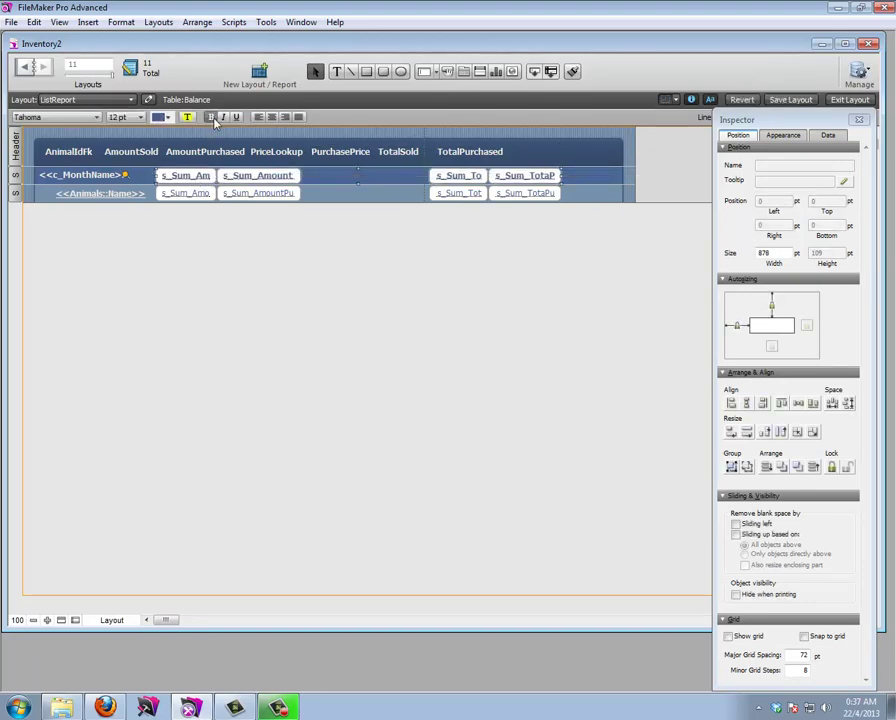
key("ctrl+b")
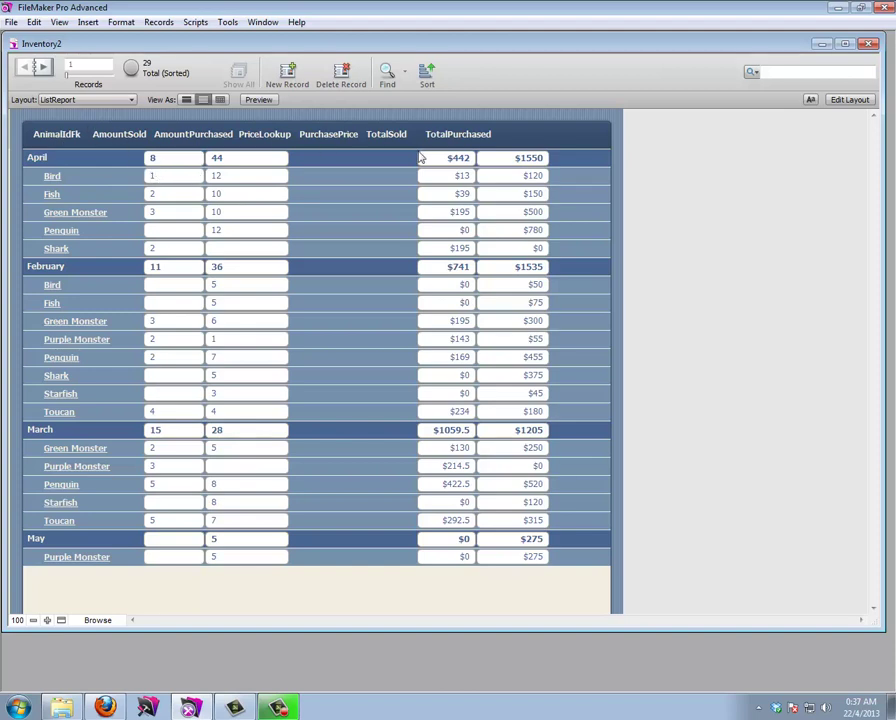
Shift the header labels right over the summary fields, delete the PriceLookup and PurchasePrice labels, and view the report
left_click(845, 100)
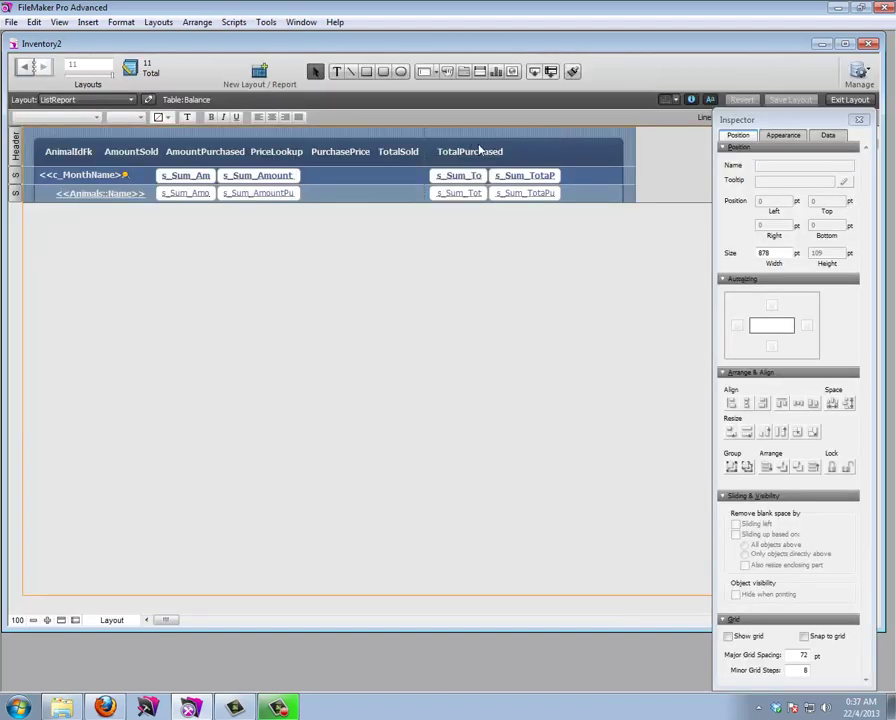
left_click_drag(550, 143, 117, 157)
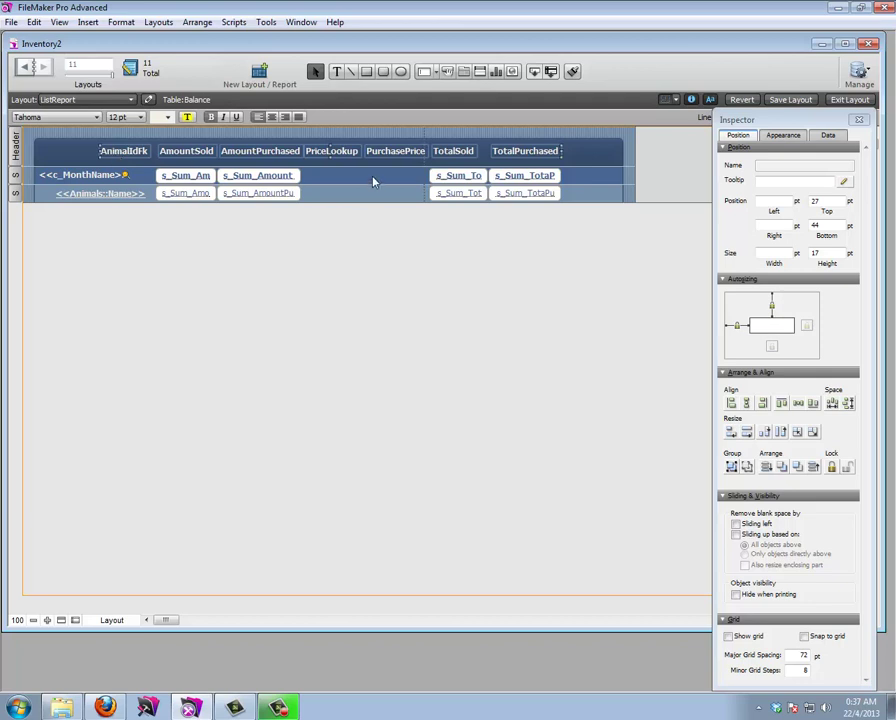
left_click(345, 157)
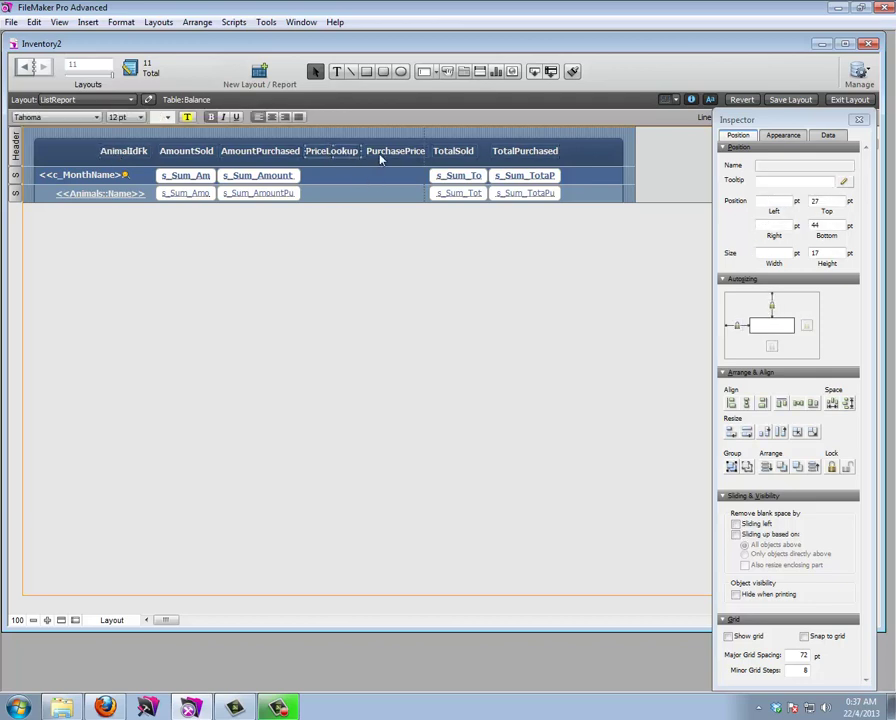
key("Delete")
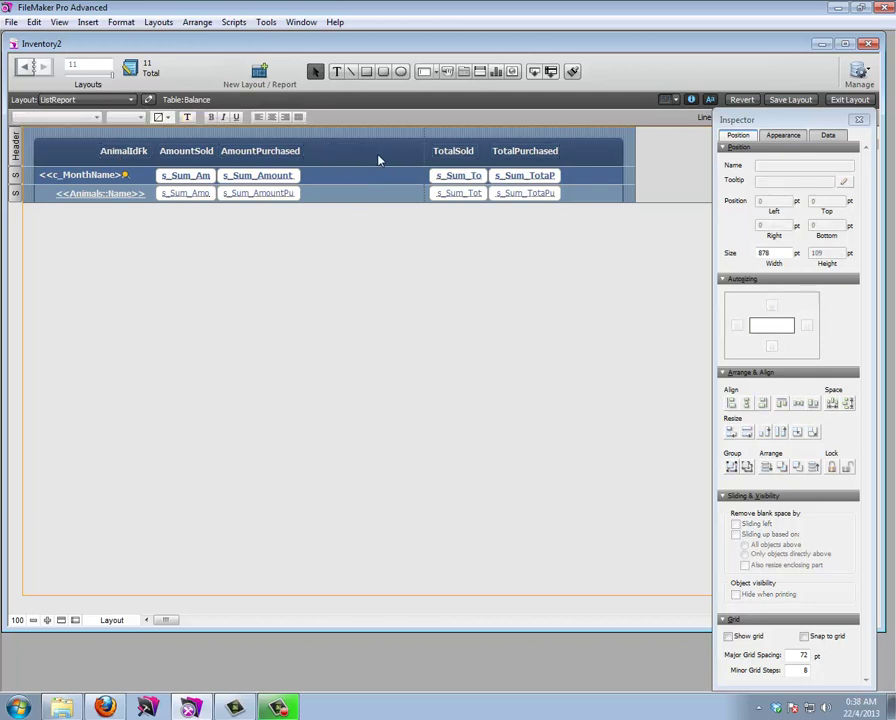
key("ctrl+b")
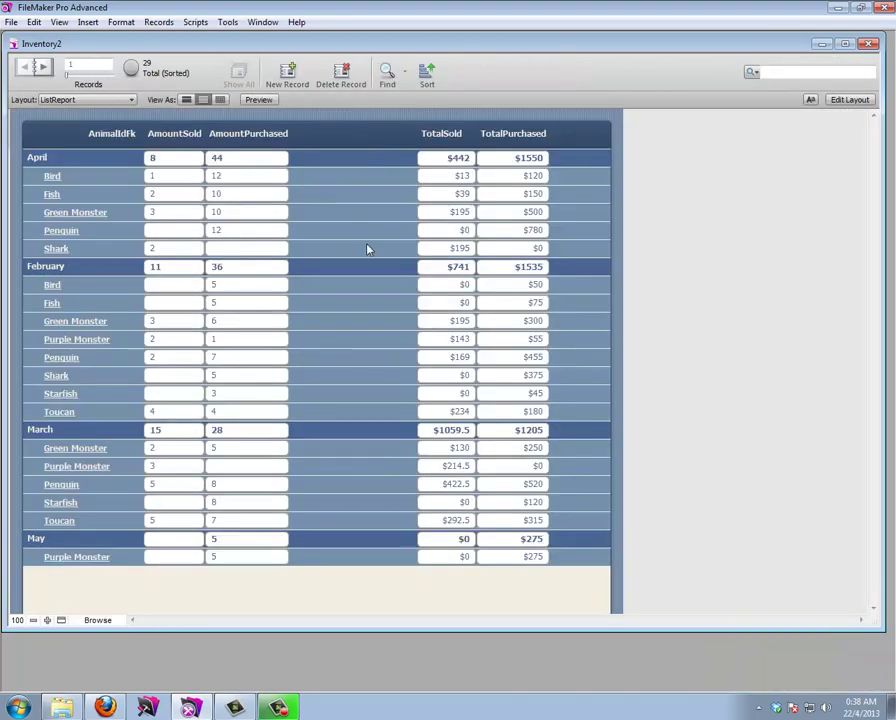
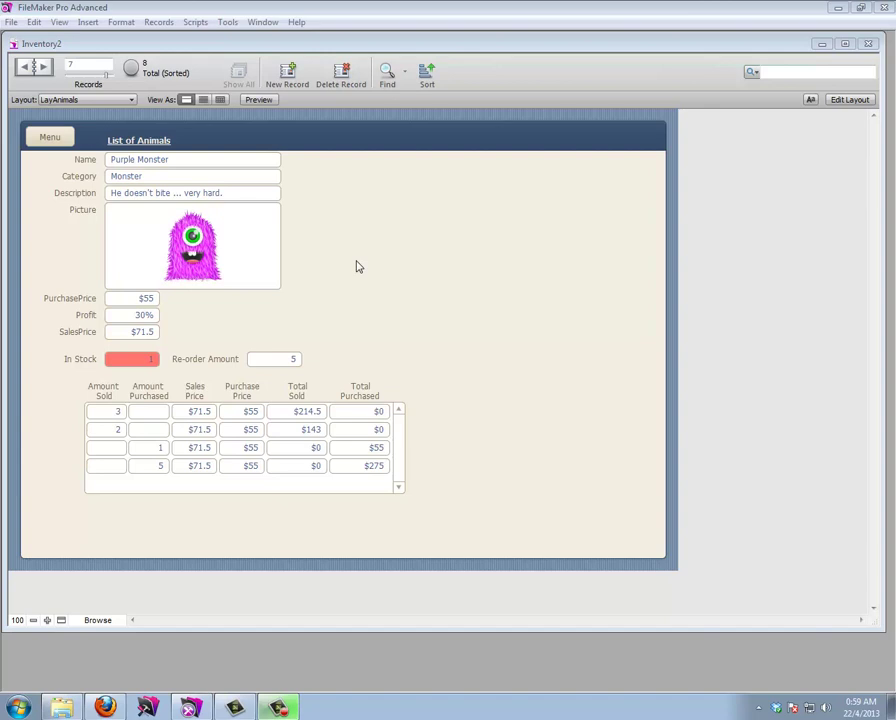
Add a Number field named Correction to the Animals table of the Inventory2 database
left_click(9, 21)
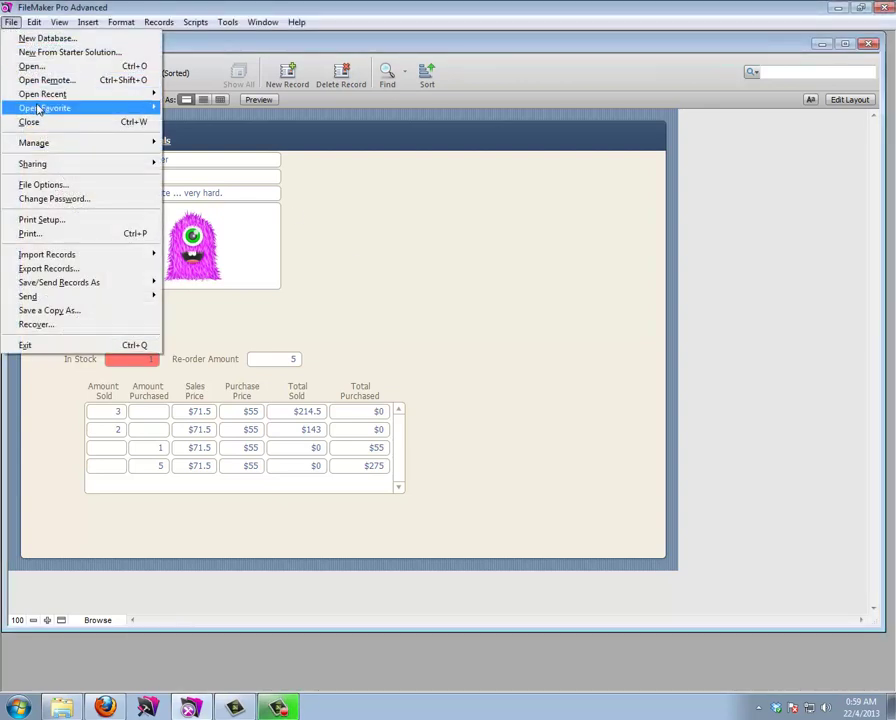
mouse_move(90, 146)
left_click(206, 143)
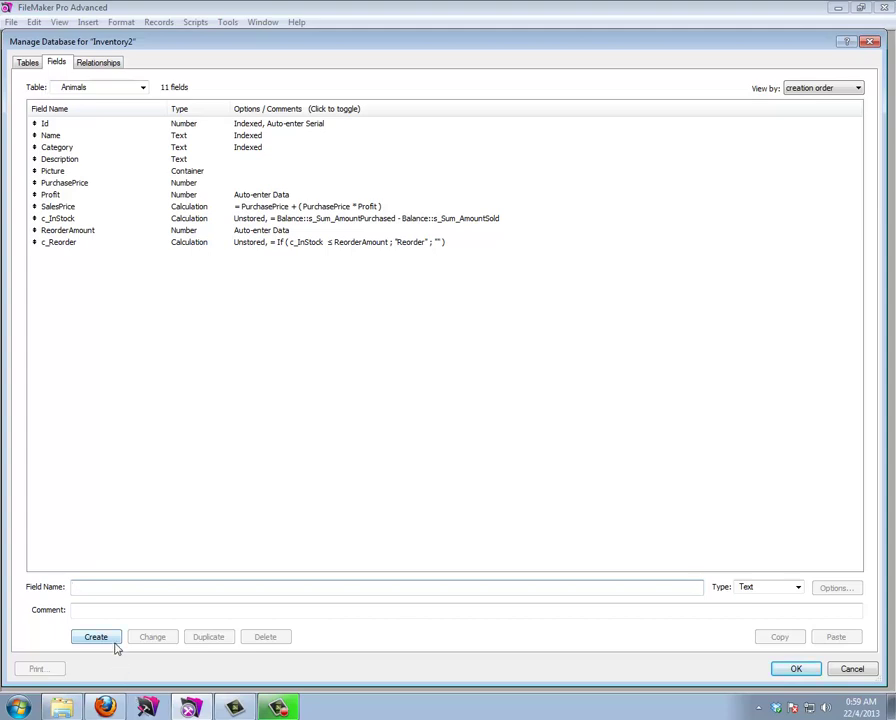
type("Correction")
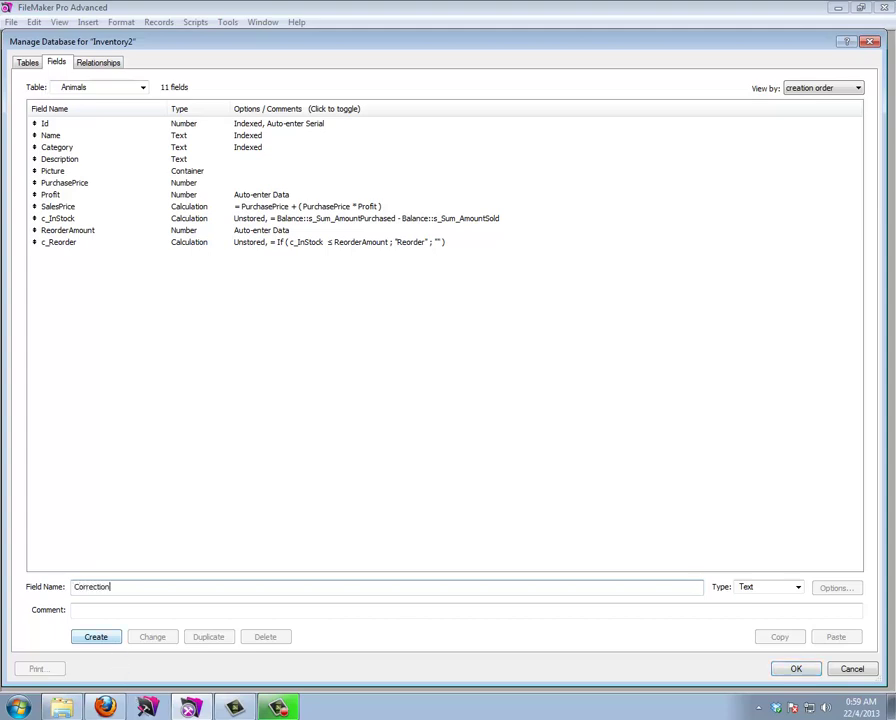
key("Tab")
key("Down")
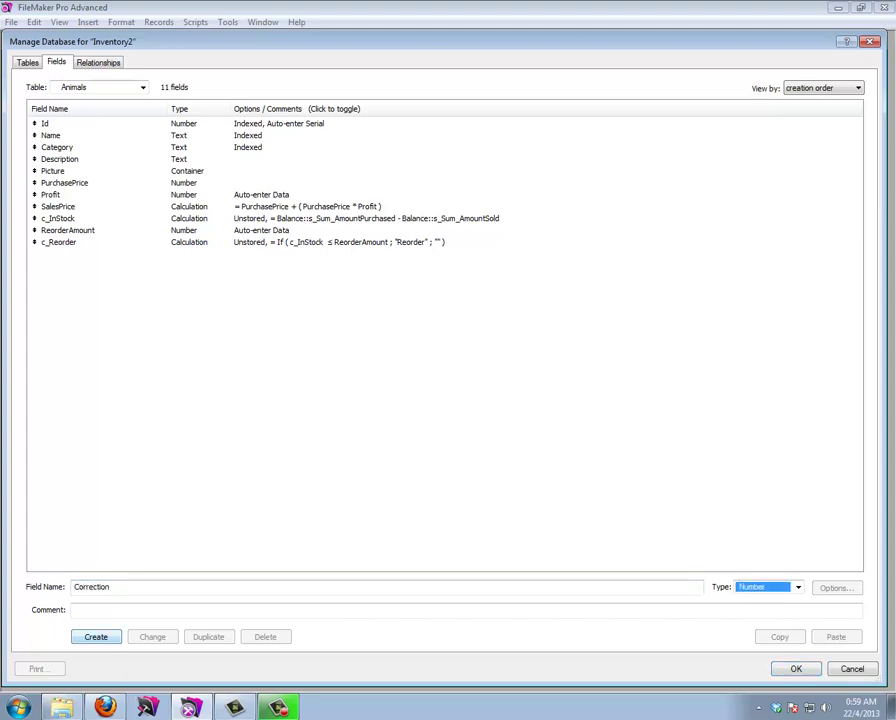
key("Return")
left_click(798, 668)
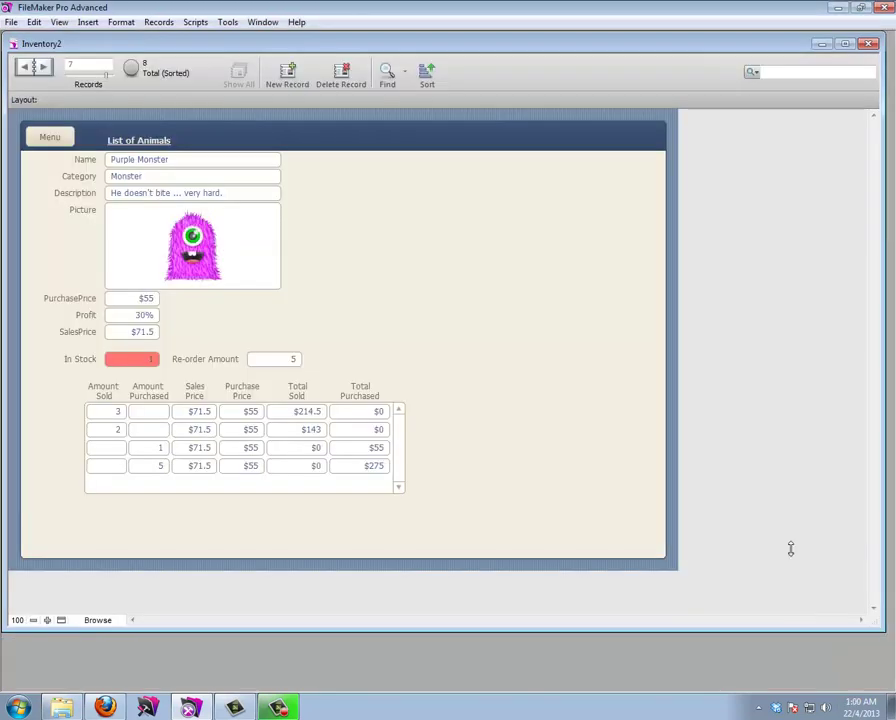
Duplicate the Re-order Amount label and field beside the originals on the LayAnimals layout, and assign the copied field to Correction
left_click(868, 101)
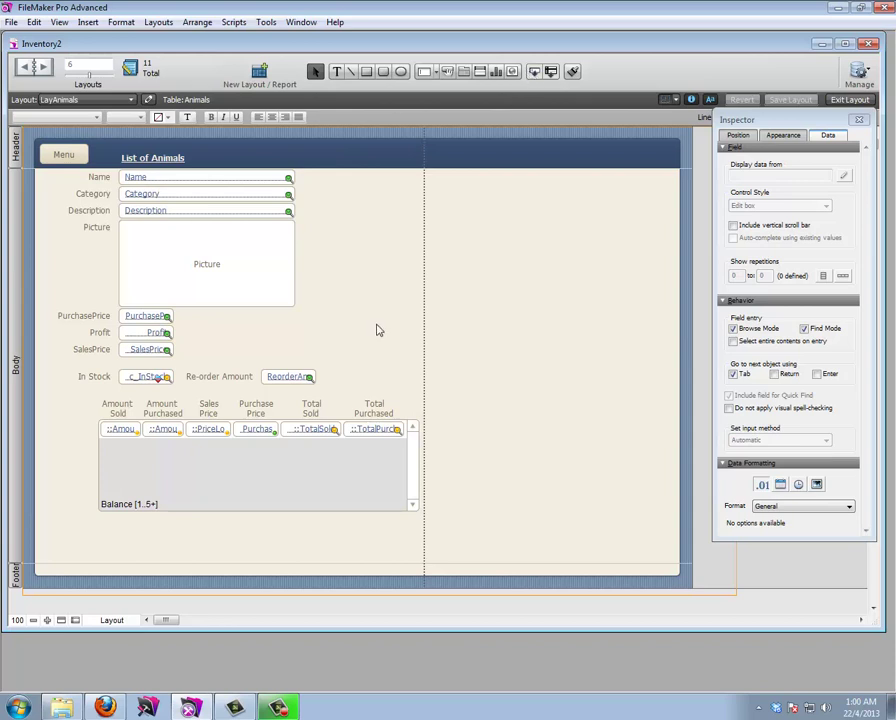
left_click_drag(287, 360, 236, 379)
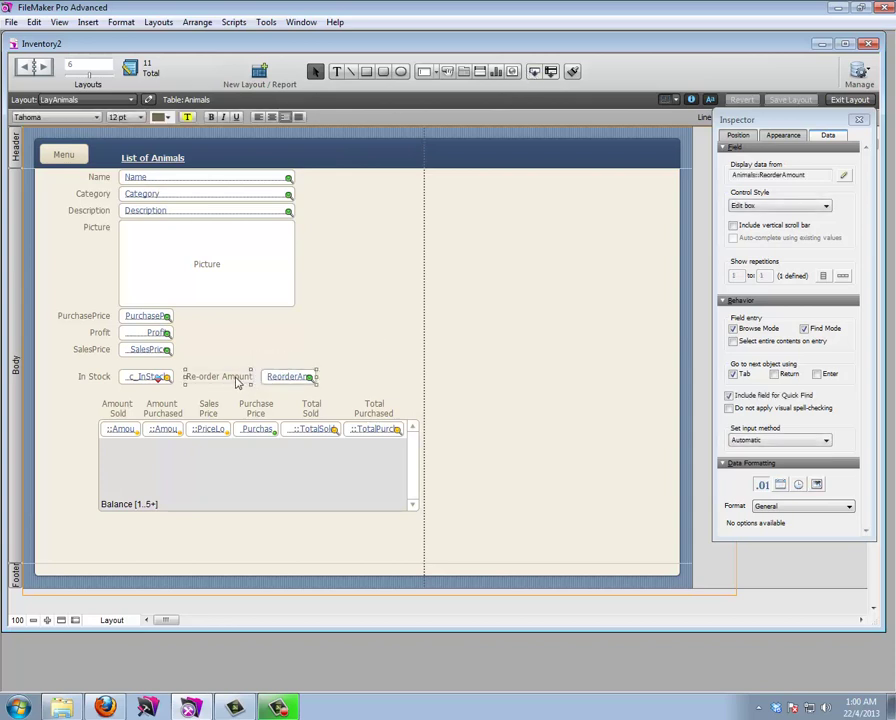
left_click_drag(405, 383, 386, 382)
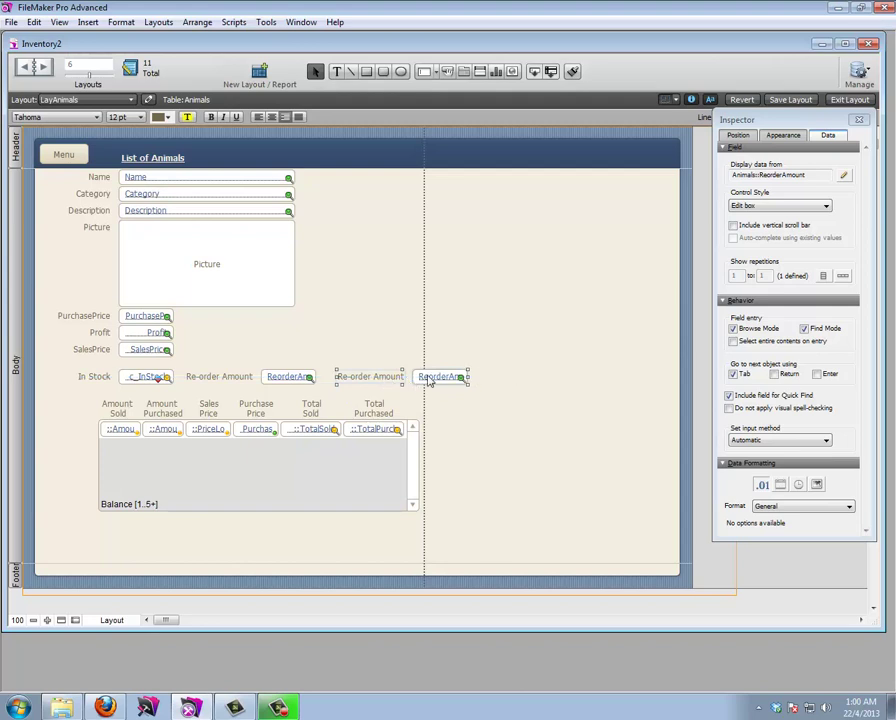
double_click(428, 378)
left_click(450, 370)
left_click(522, 557)
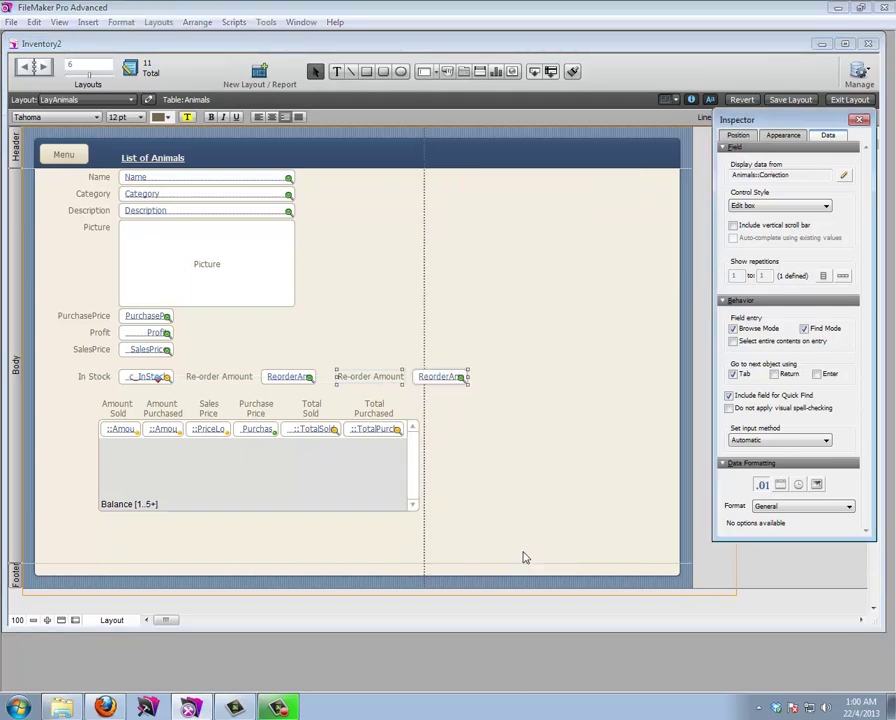
Change the duplicated label's text to Correction and return to Browse mode
double_click(380, 374)
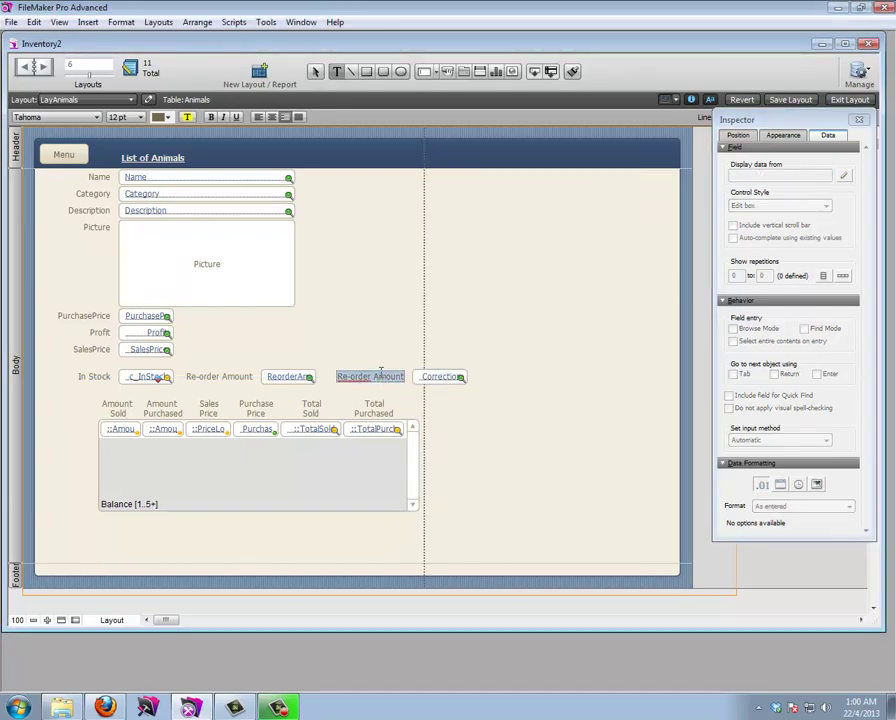
type("C")
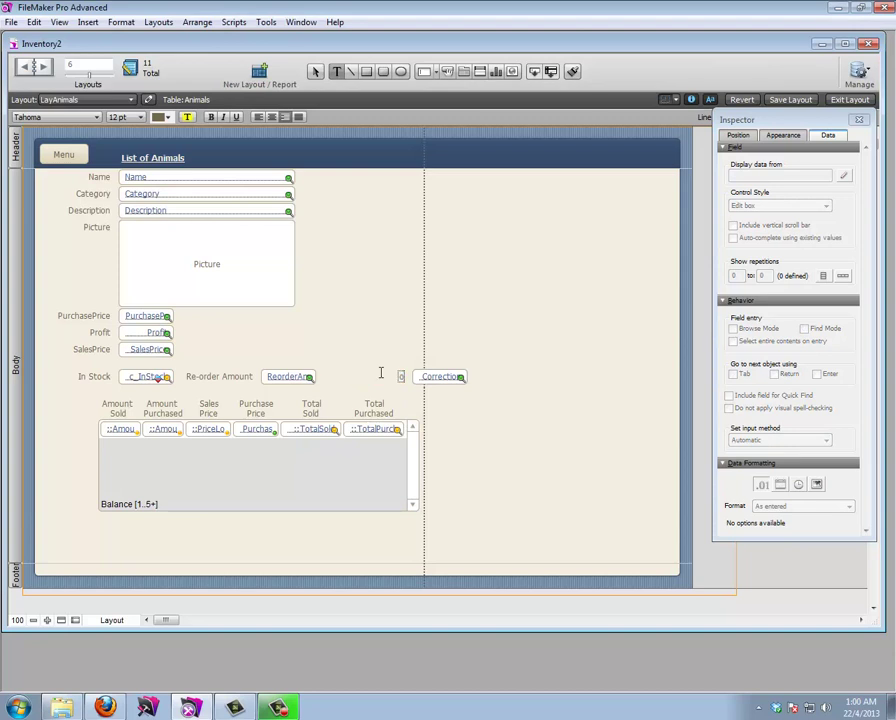
type("orrection")
key("Escape")
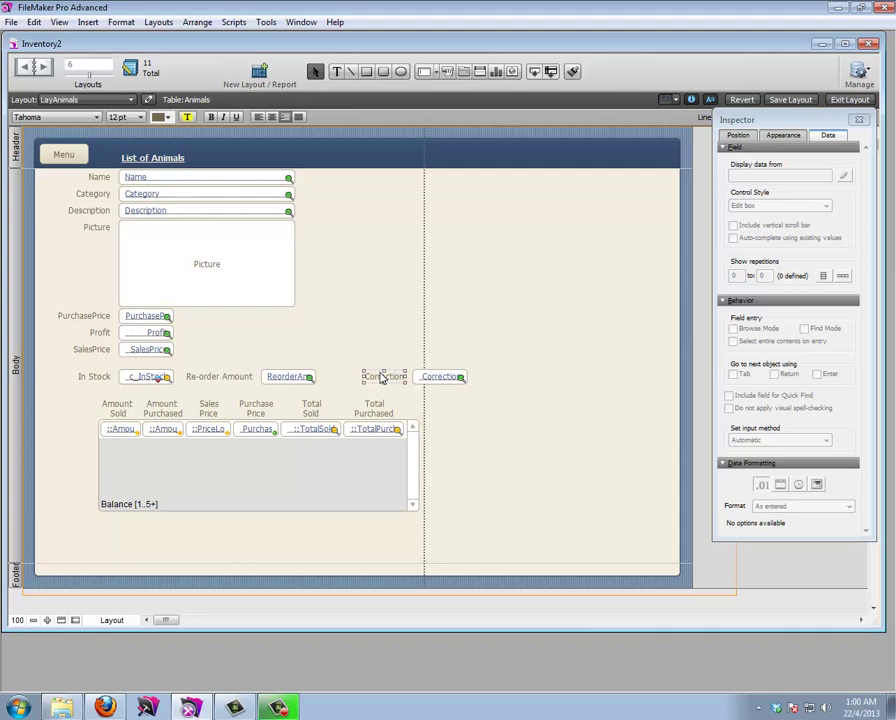
key("ctrl+b")
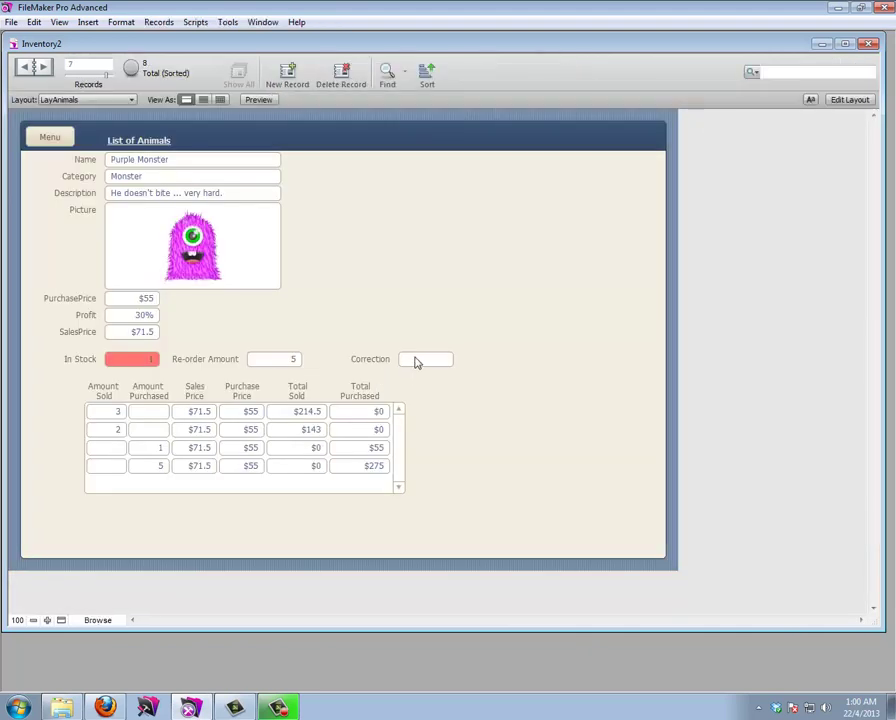
Enter 2 in the Correction field of the Purple Monster record and commit it
left_click(450, 359)
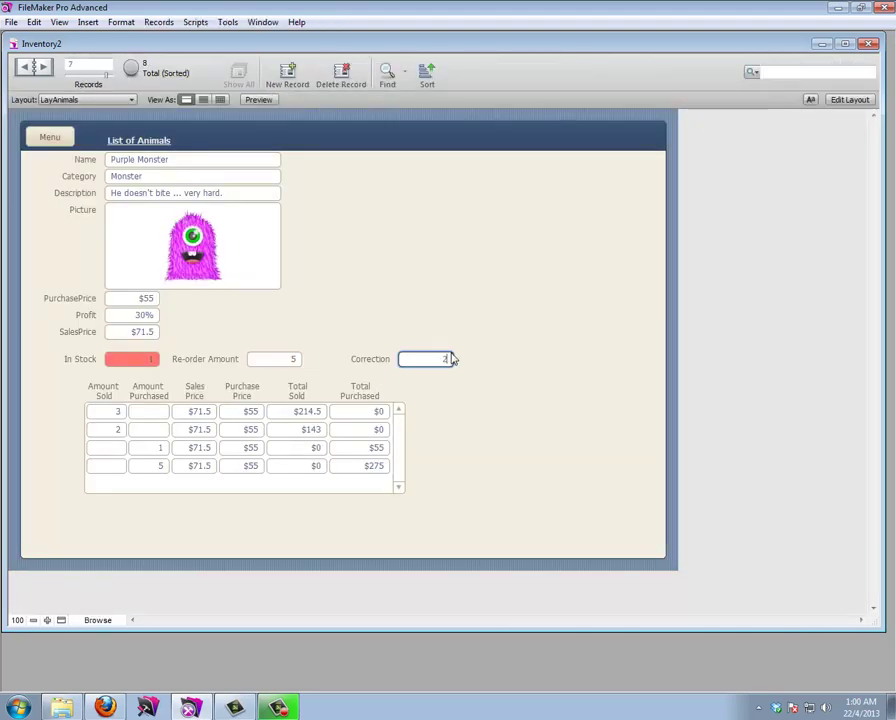
type("2")
left_click(483, 363)
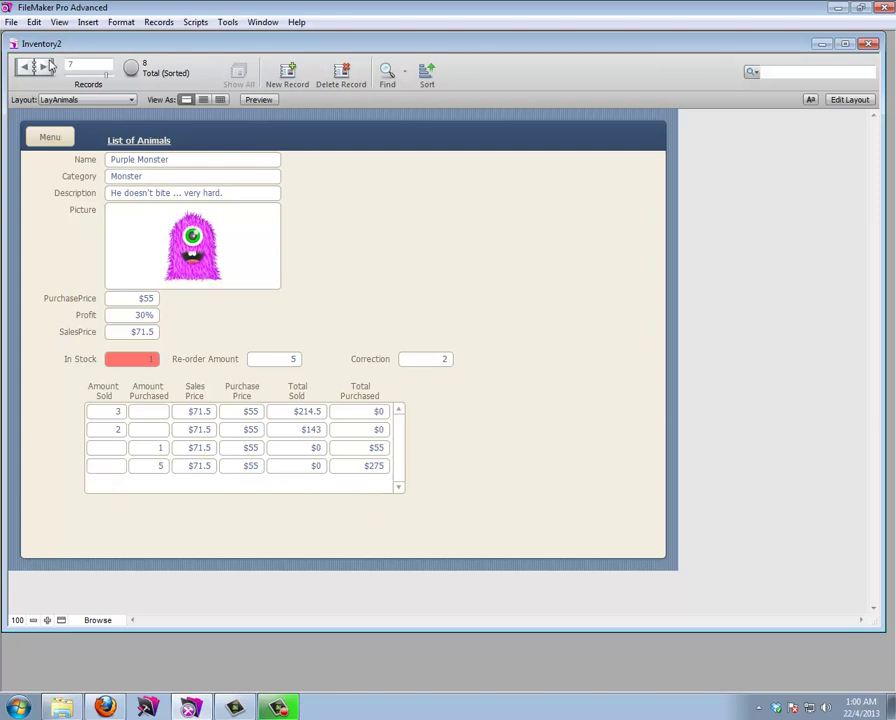
Add a Text field named Note to the Balance table in the database's field definitions
left_click(11, 22)
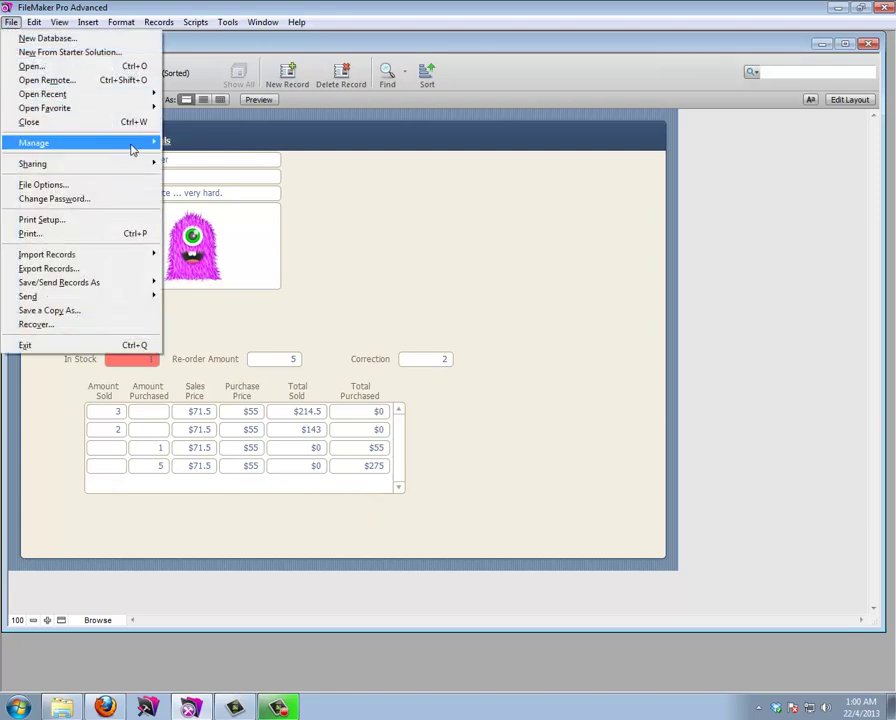
mouse_move(132, 146)
left_click(196, 145)
left_click(108, 91)
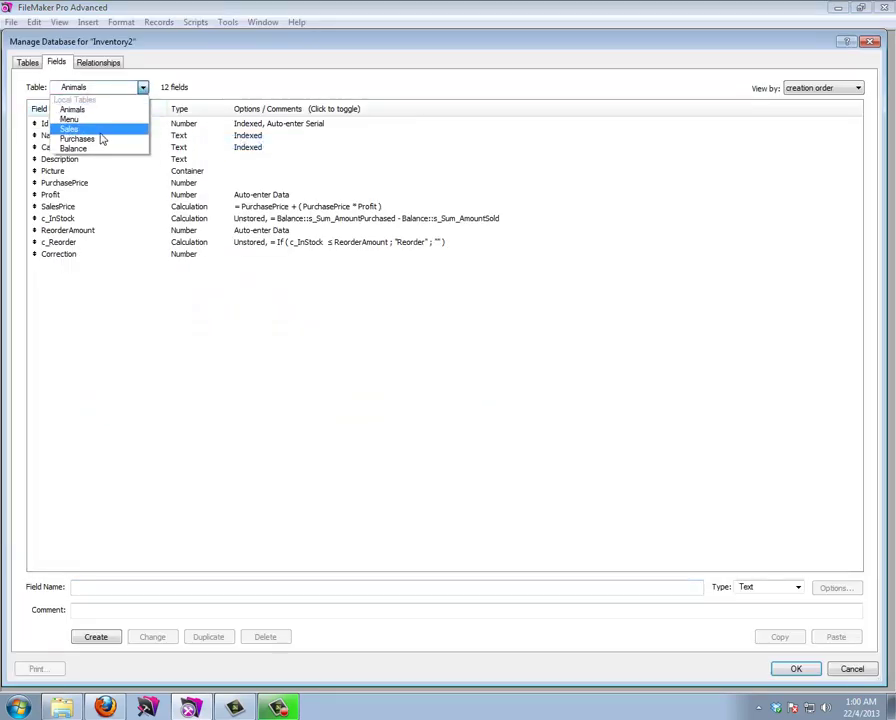
left_click(102, 148)
left_click(109, 587)
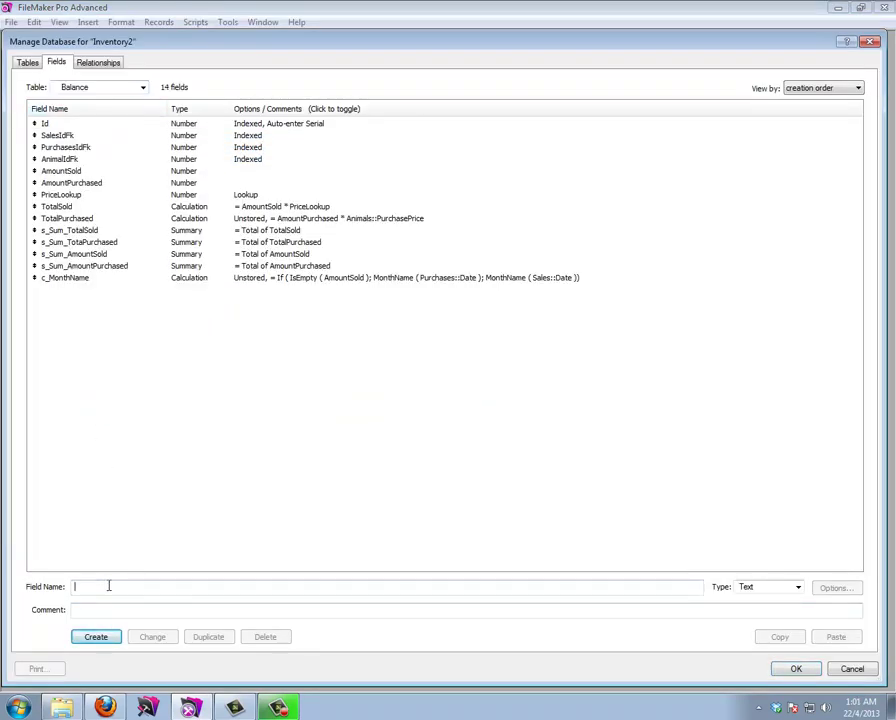
type("Note")
key("Tab")
key("Return")
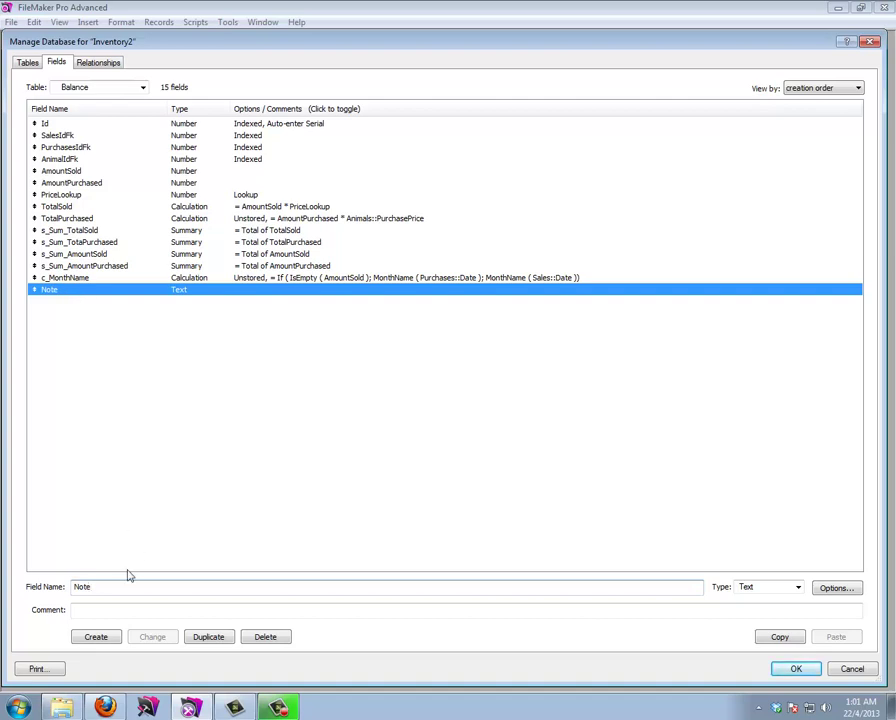
Add a Date field named Date to the Balance table
left_click_drag(108, 591, 72, 580)
type("Date")
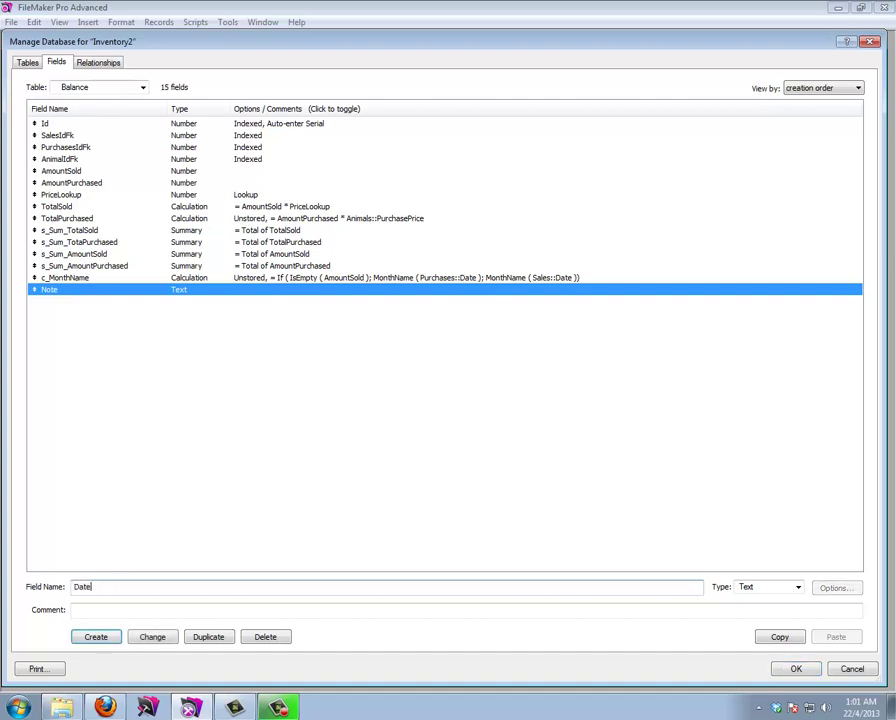
key("Tab")
key("d")
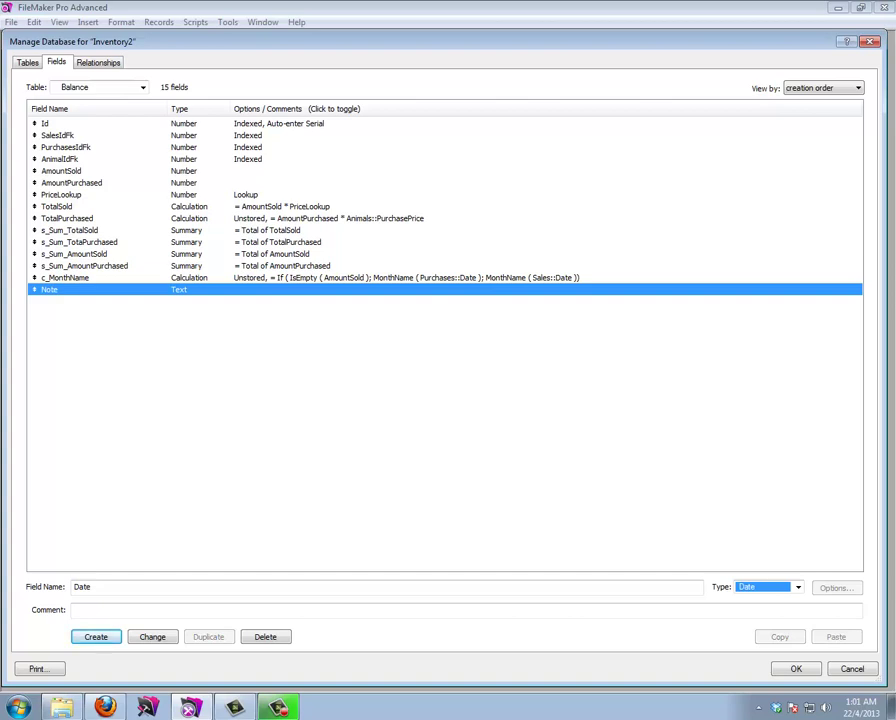
key("Return")
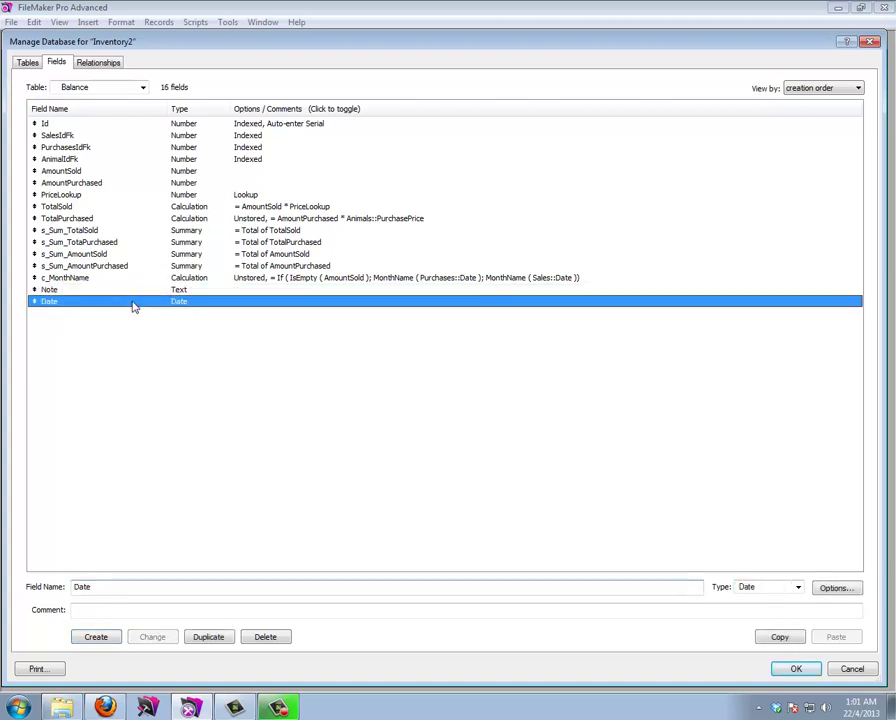
Make the Balance table's Date field auto-enter the creation date and save the database definition
double_click(133, 302)
left_click(332, 250)
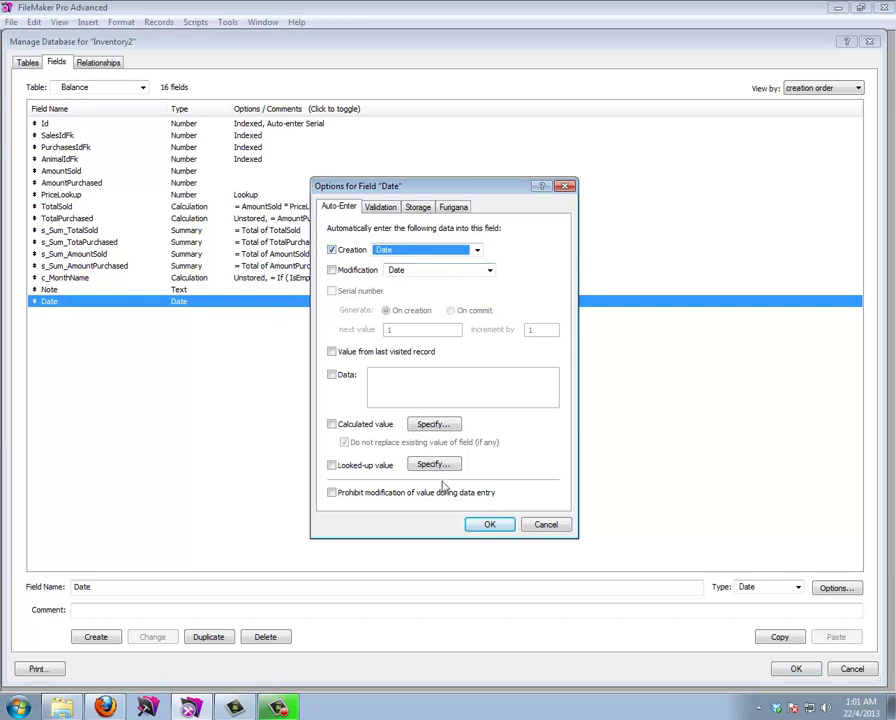
left_click(470, 525)
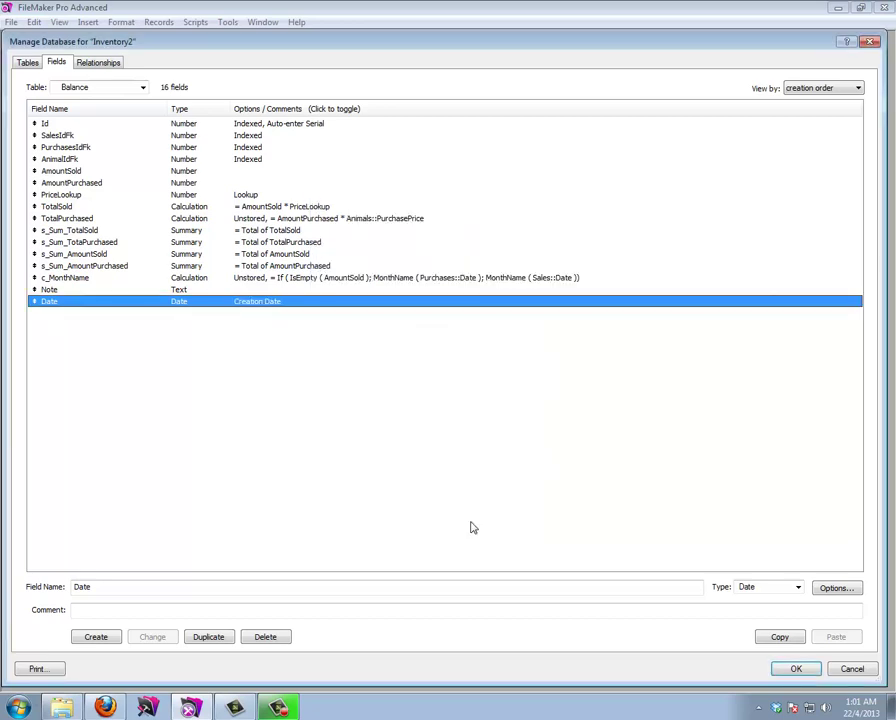
left_click(792, 669)
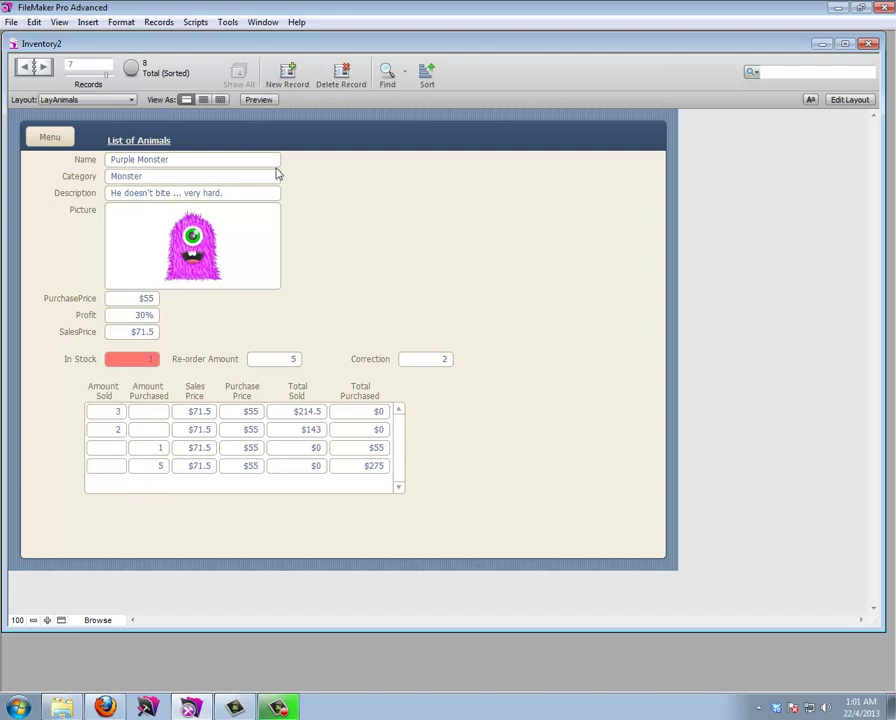
Create a new empty script named Set Correction in the script manager
left_click(197, 23)
left_click(203, 40)
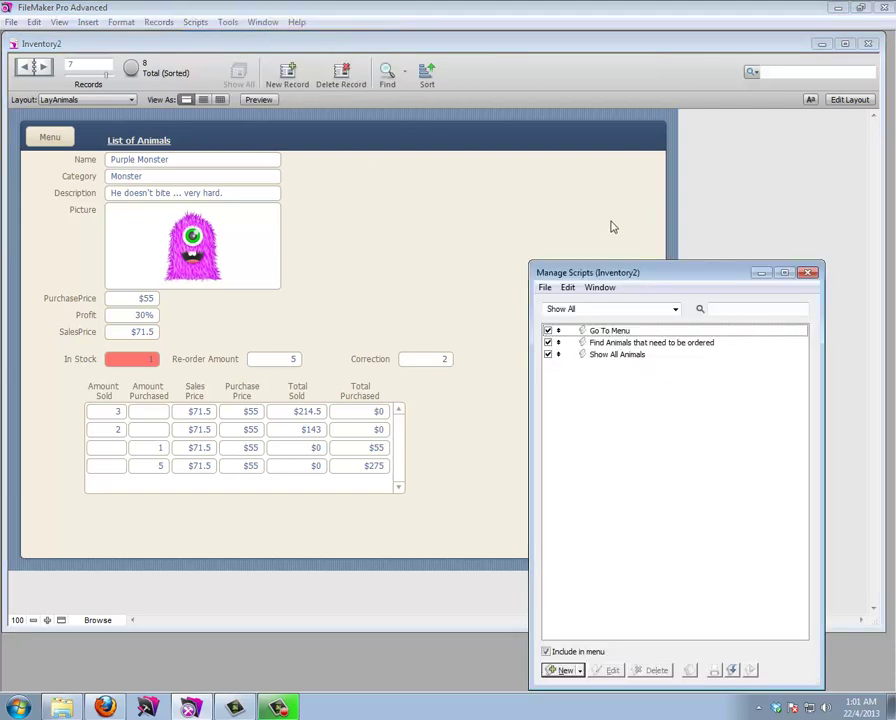
double_click(638, 281)
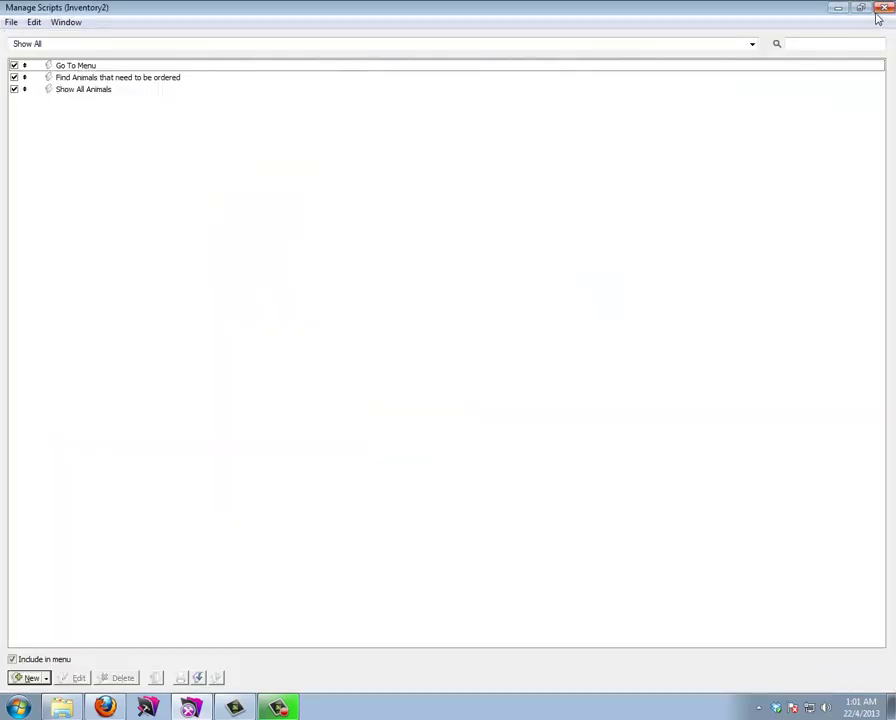
left_click(860, 8)
left_click_drag(632, 274, 634, 205)
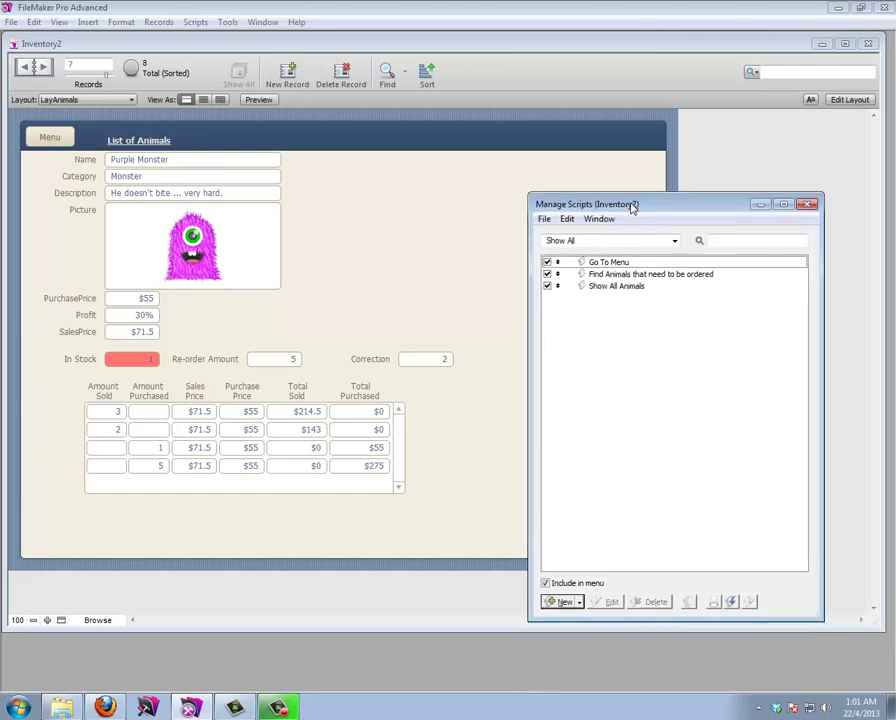
left_click(577, 603)
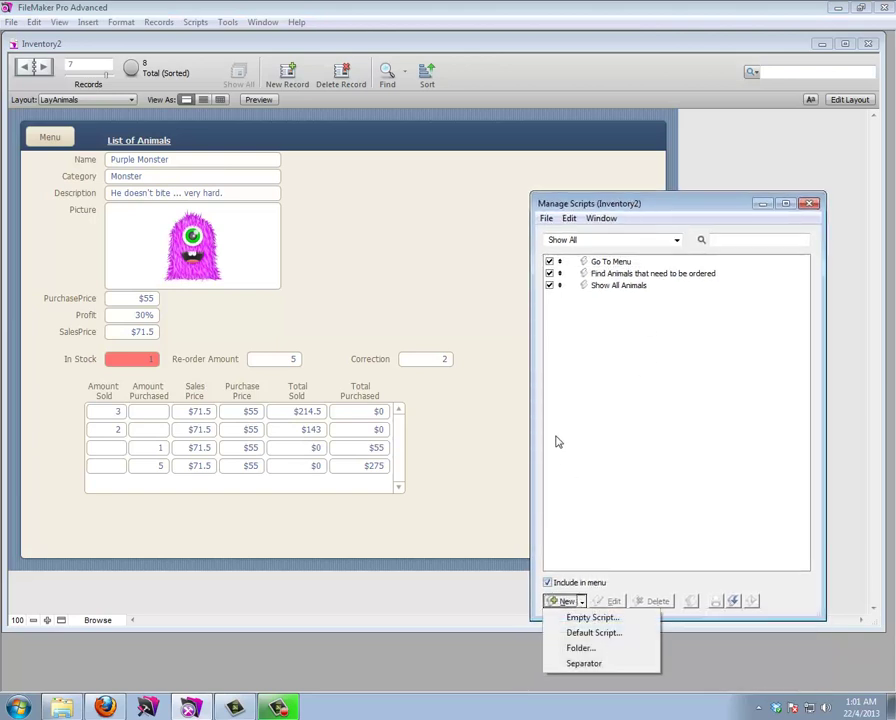
left_click(548, 618)
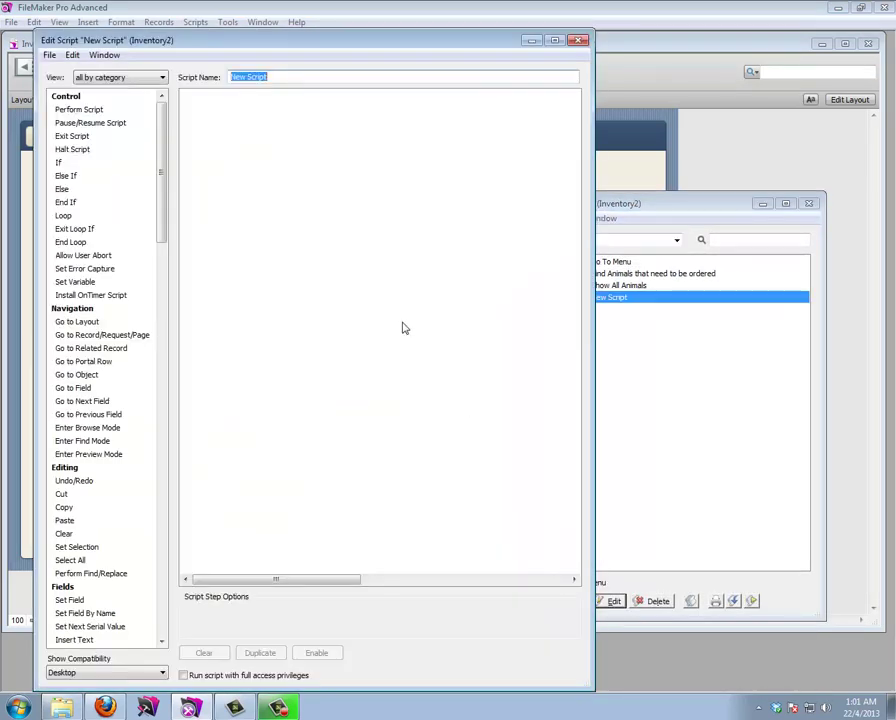
type("Set Correction")
Add an If step to the Set Correction script
left_click_drag(307, 41, 576, 44)
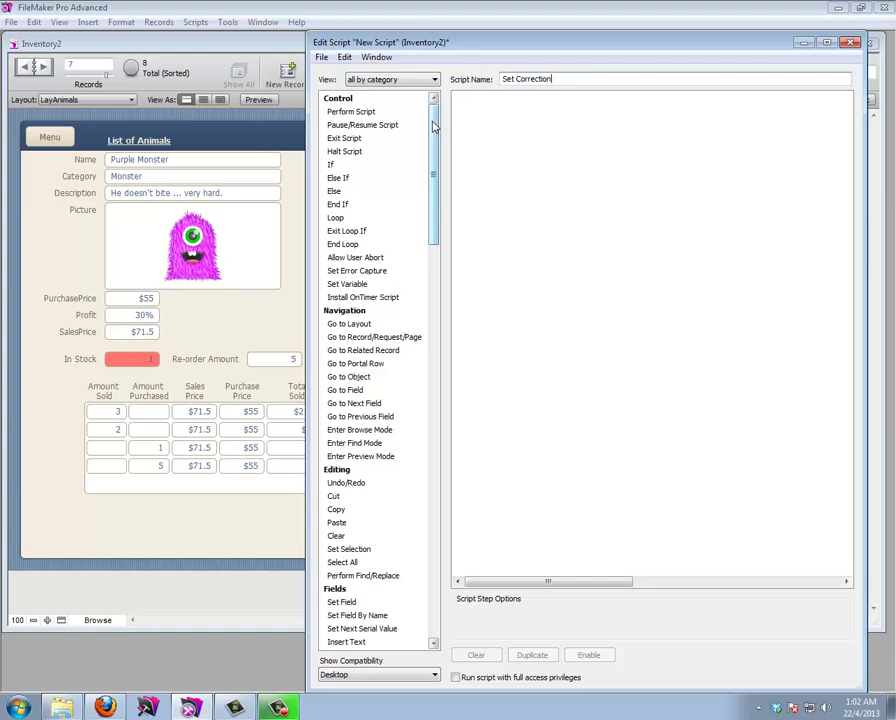
scroll(433, 125, "down", 5)
scroll(433, 125, "up", 5)
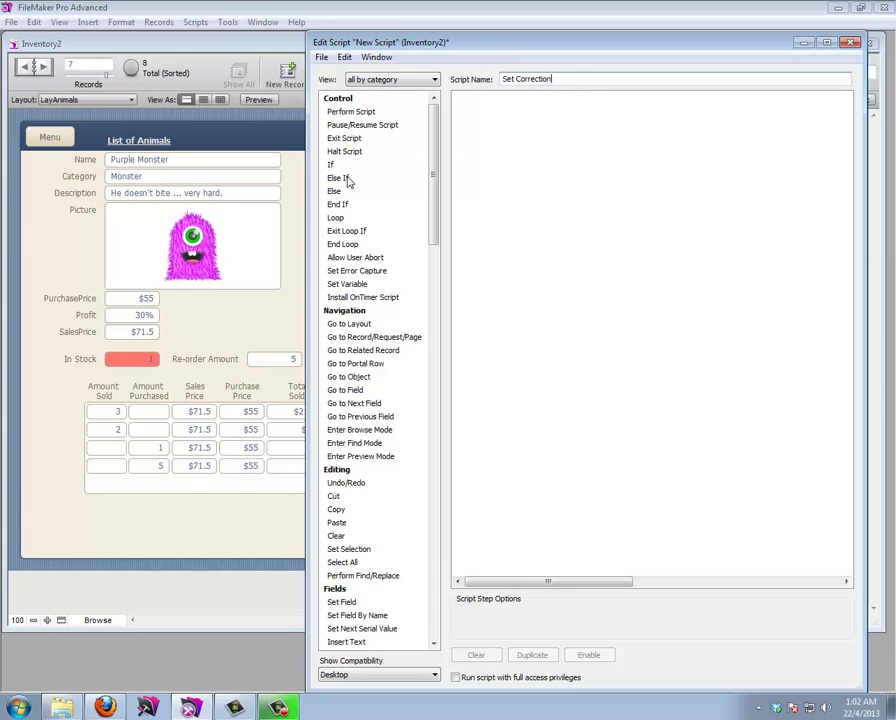
left_click_drag(369, 47, 574, 64)
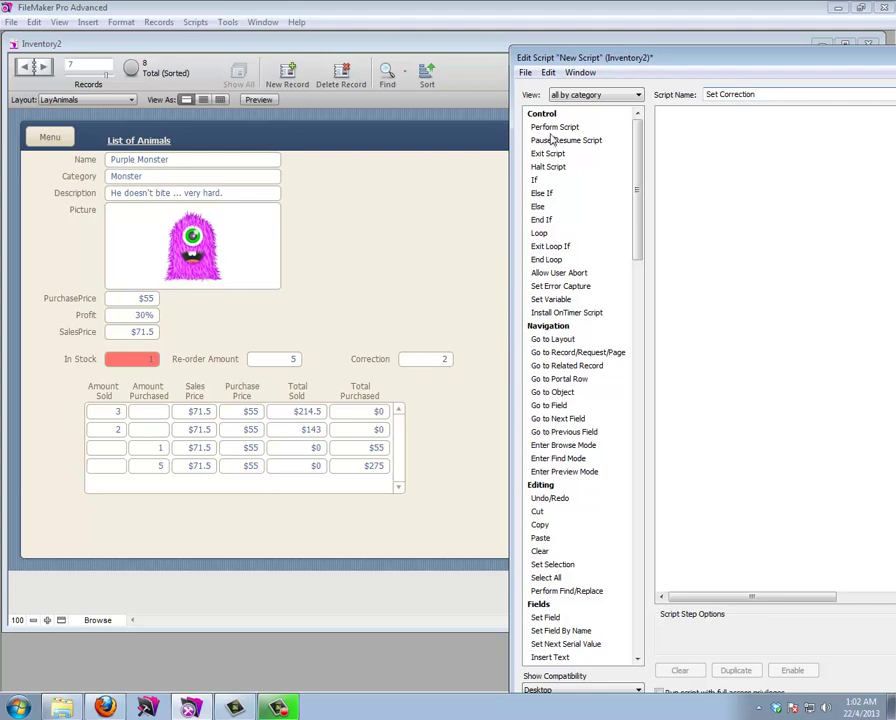
double_click(535, 180)
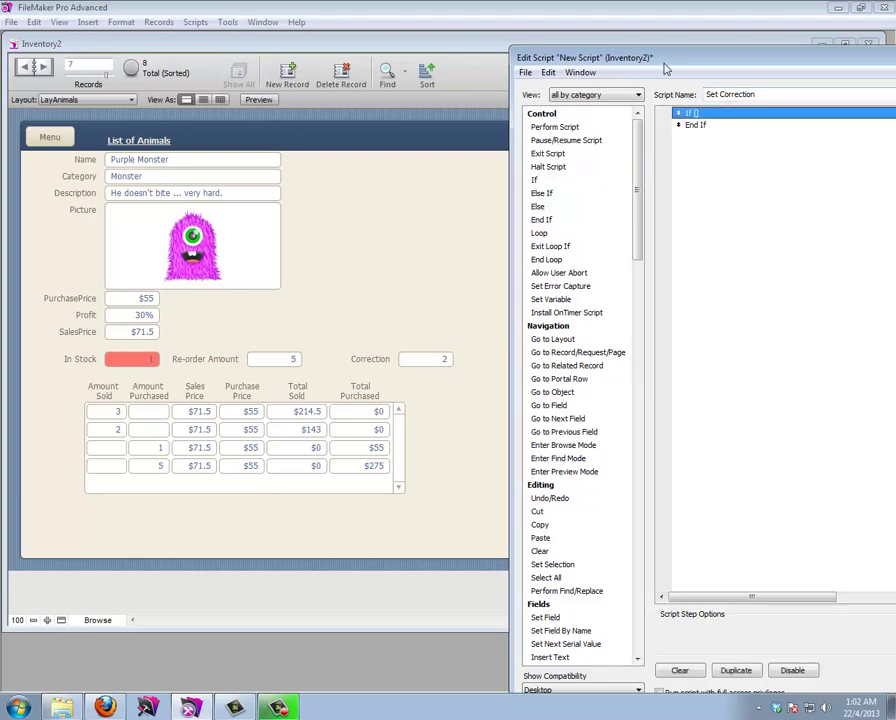
left_click_drag(595, 57, 391, 50)
Set the If step's condition to IsEmpty ( Animals::Correction )
double_click(502, 107)
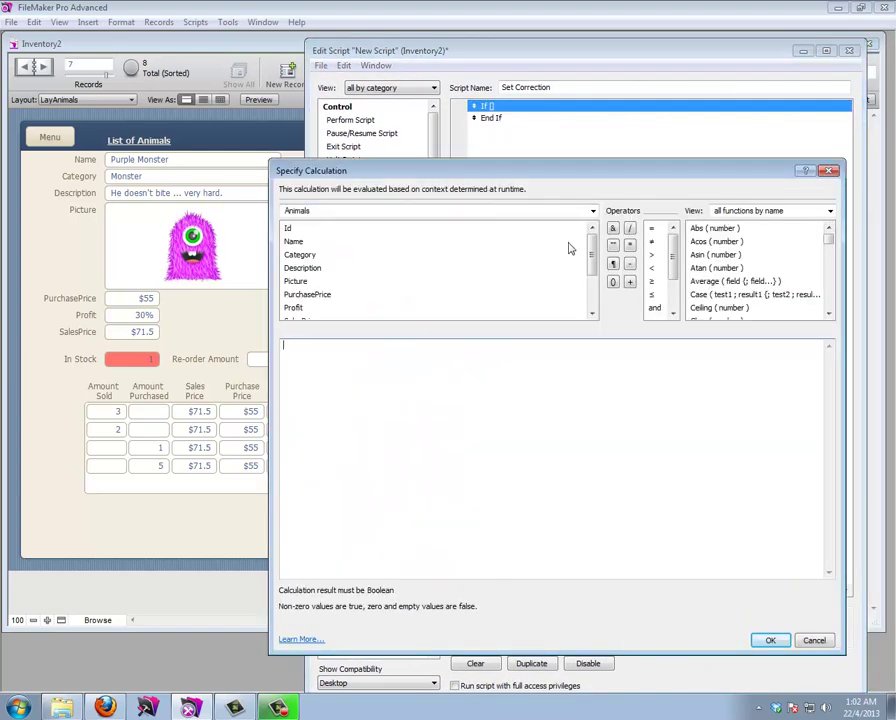
scroll(570, 248, "down", 3)
left_click(318, 342)
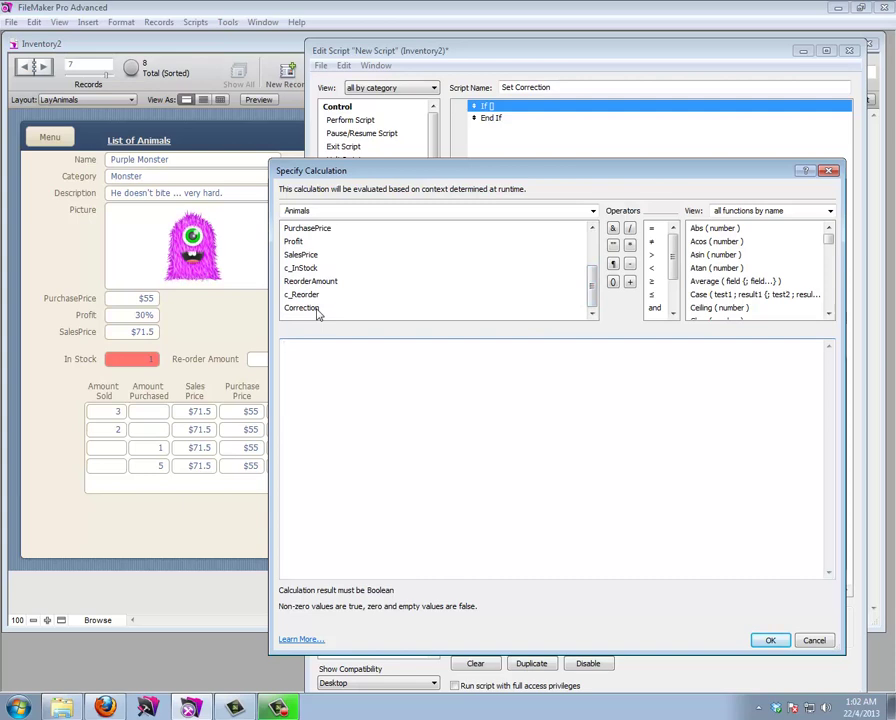
double_click(303, 308)
key("ctrl+a")
key("BackSpace")
type("IsEmpty ( )")
double_click(292, 309)
left_click(768, 639)
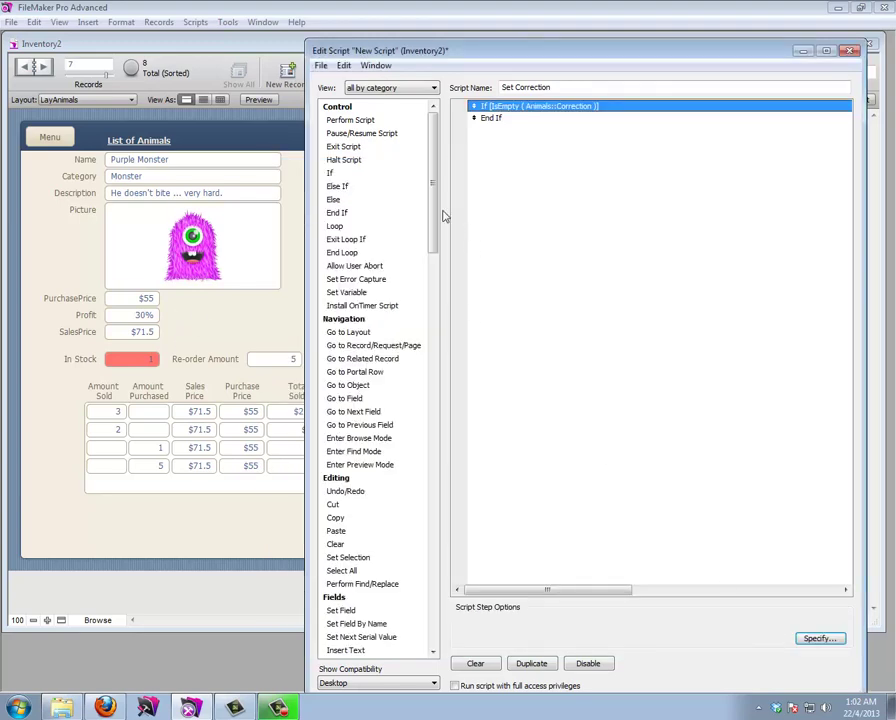
Add Beep and Show Custom Dialog steps inside the If block of the Set Correction script
left_click_drag(435, 205, 426, 620)
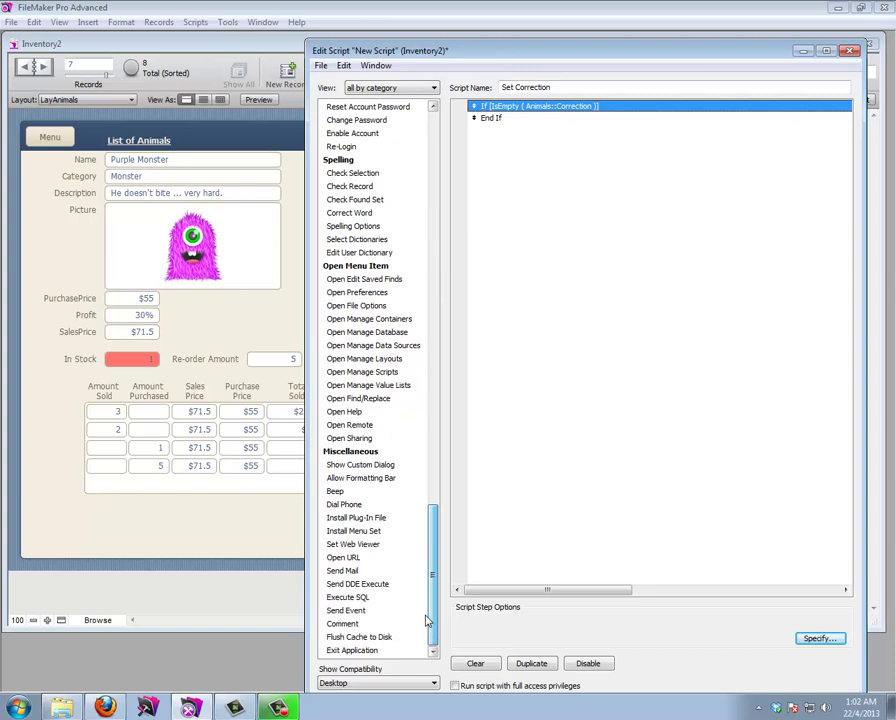
double_click(340, 491)
double_click(378, 465)
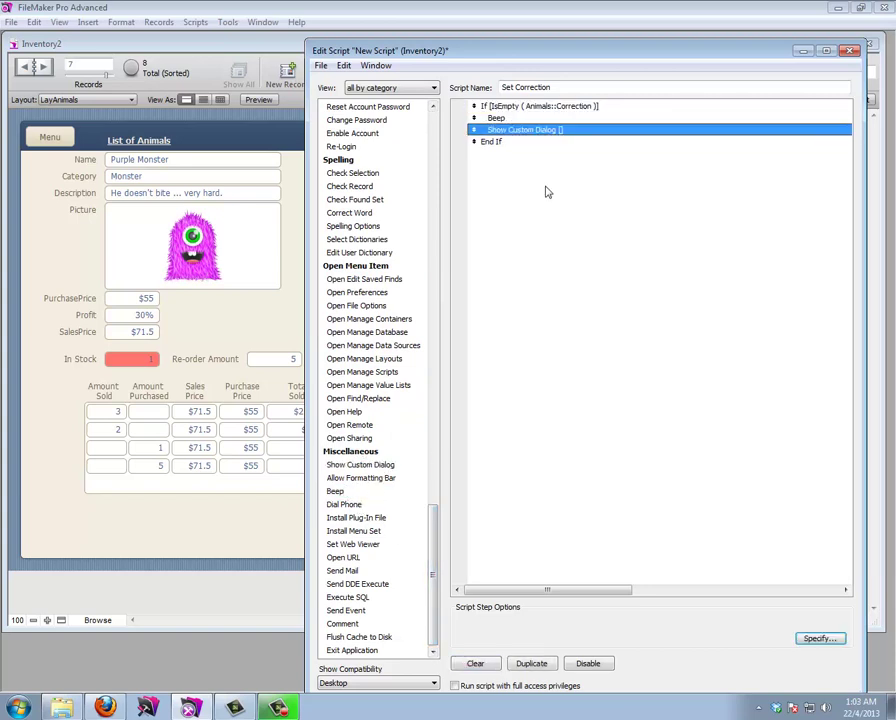
Give the custom dialog the title "Whoops!" and message "You need to enter a Correction first!", keeping only its OK button
double_click(549, 130)
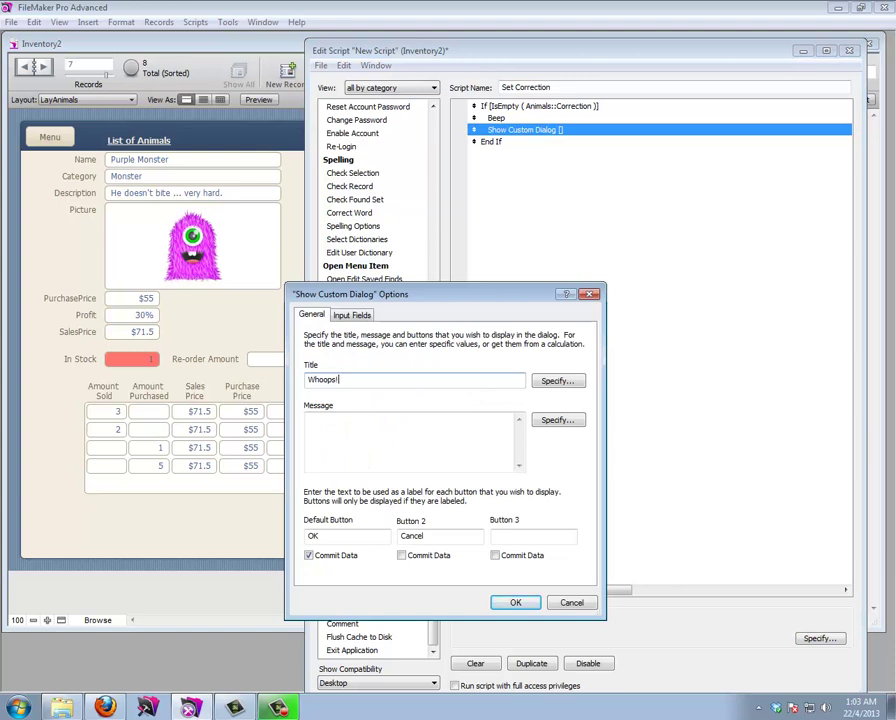
left_click(472, 438)
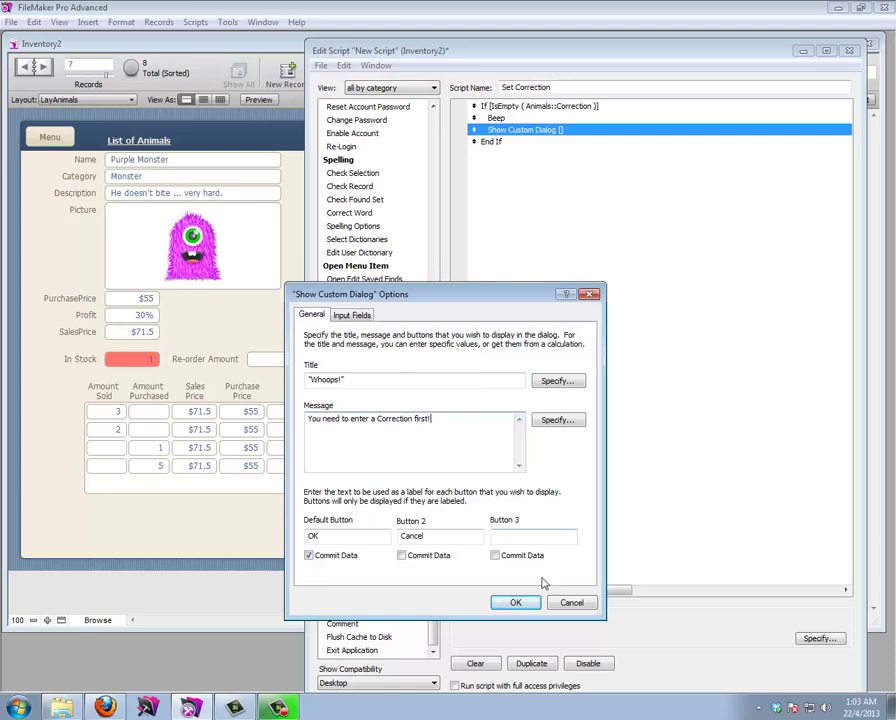
left_click(312, 536)
key("Tab")
key("BackSpace")
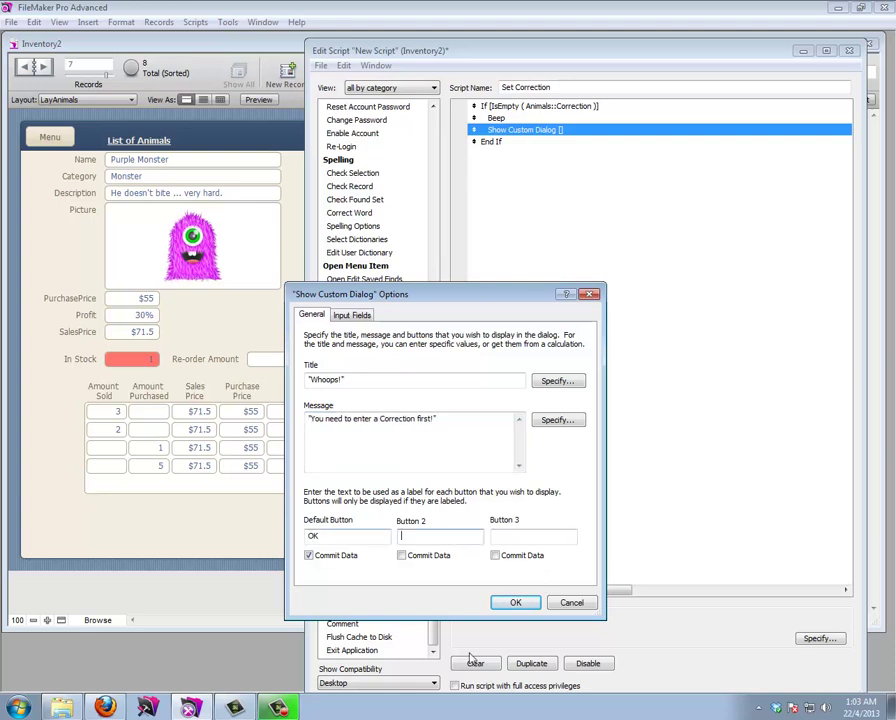
left_click(515, 602)
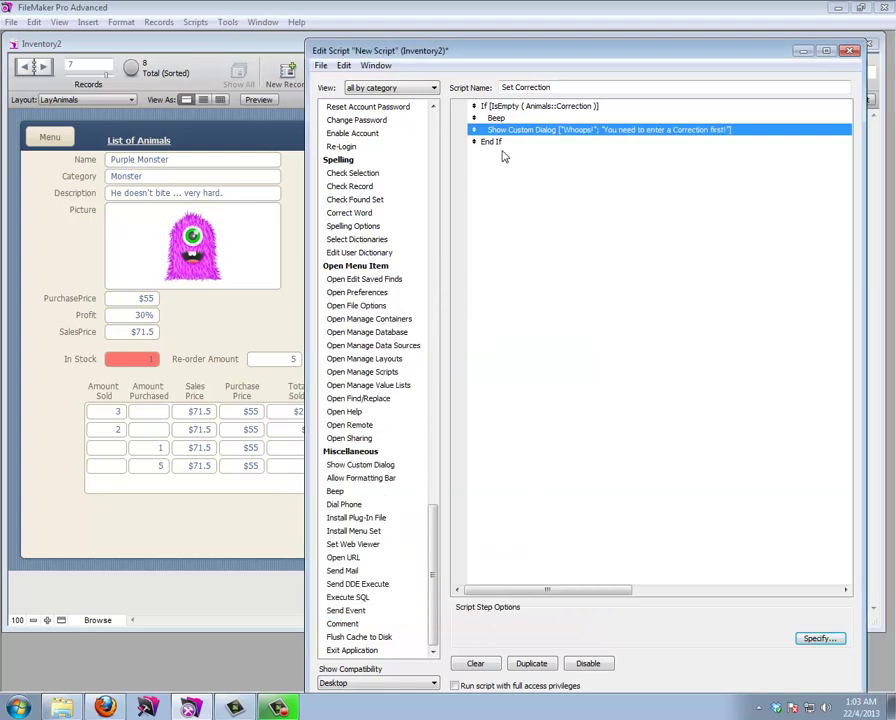
Add a Halt Script step after the custom dialog and close the Set Correction script
scroll(436, 174, "up", 15)
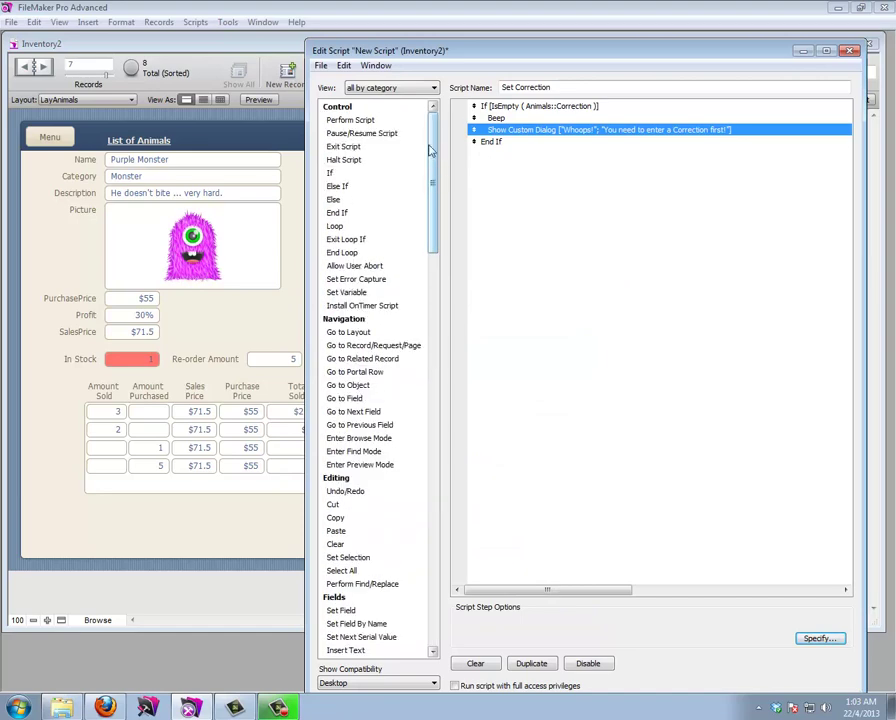
double_click(336, 160)
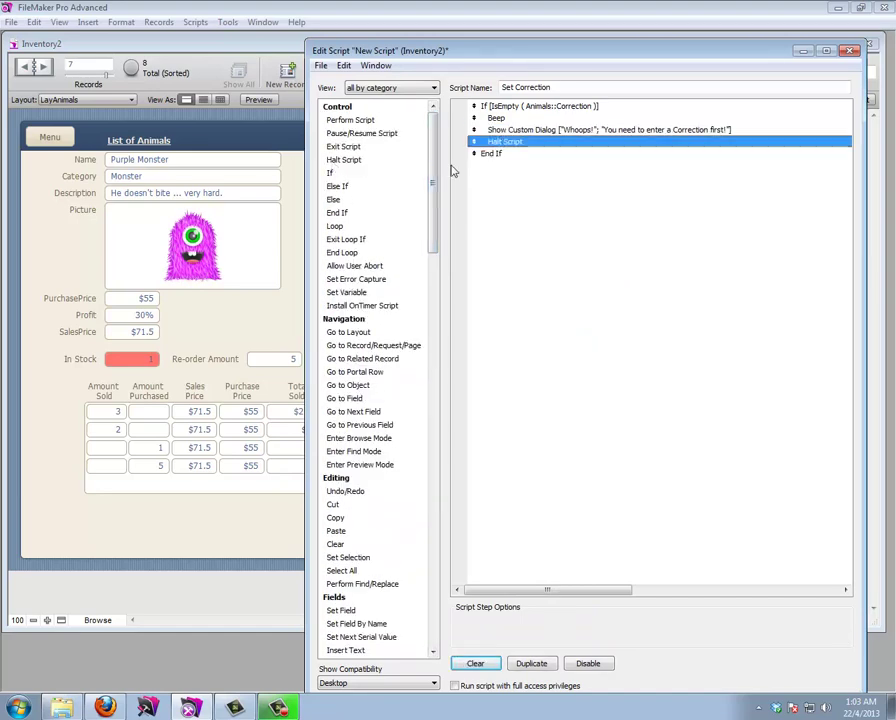
left_click(848, 51)
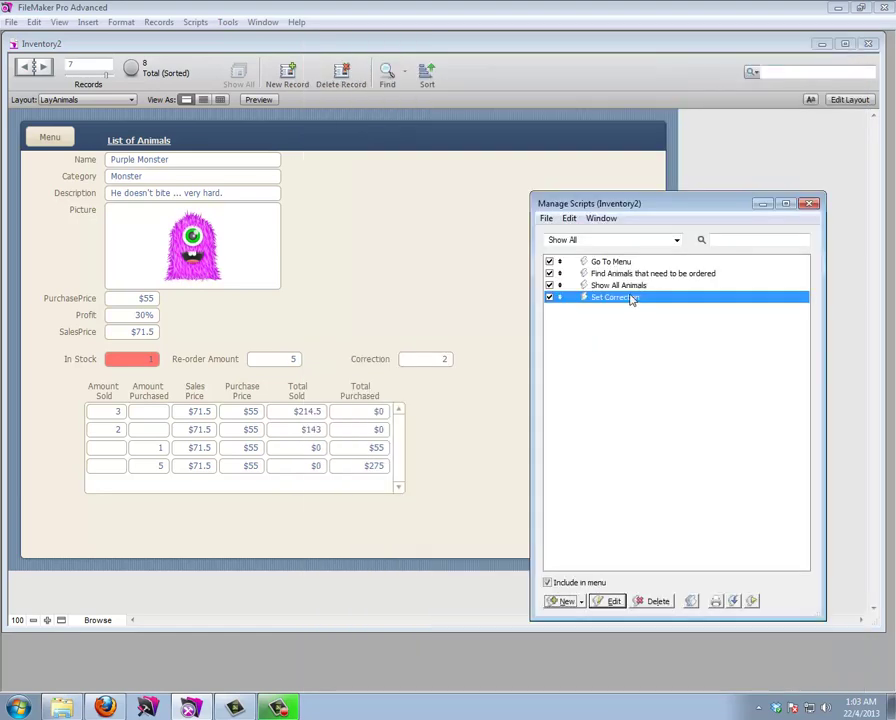
Place a blue "Set Correction" text label beside the Correction field on the LayAnimals layout
left_click(851, 100)
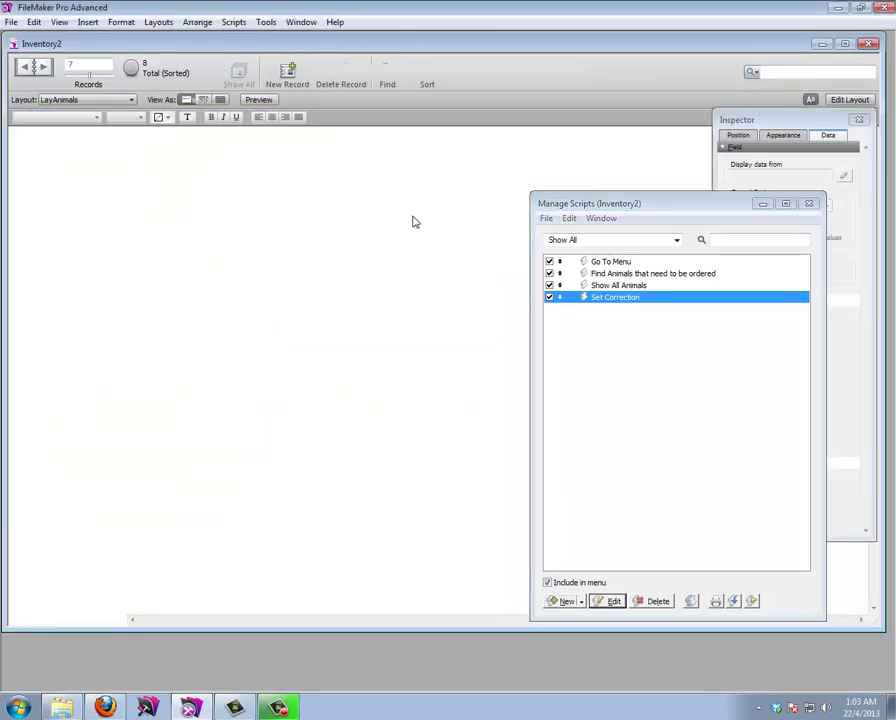
left_click(337, 71)
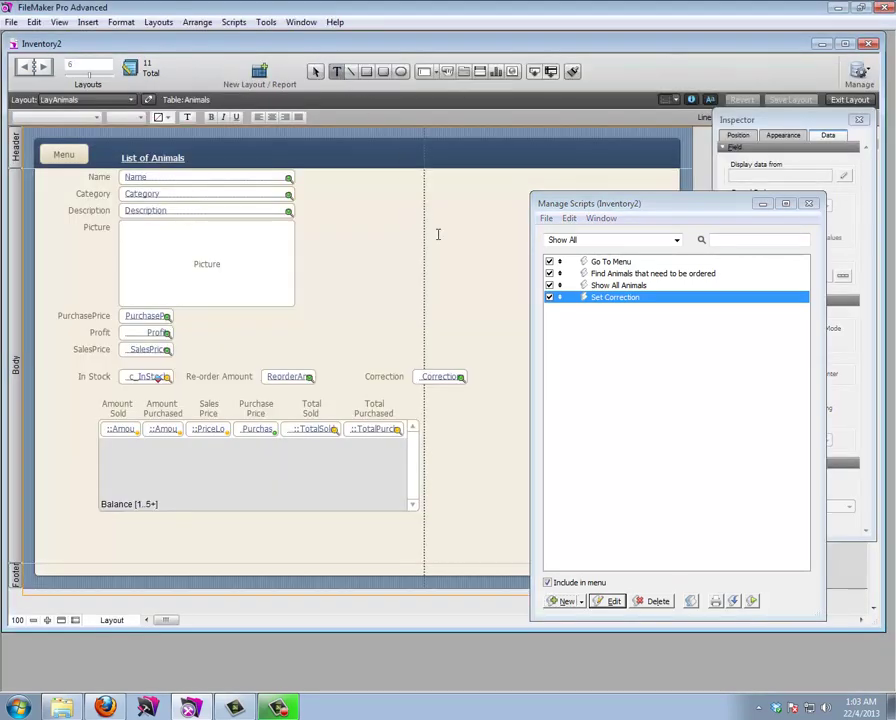
left_click(483, 380)
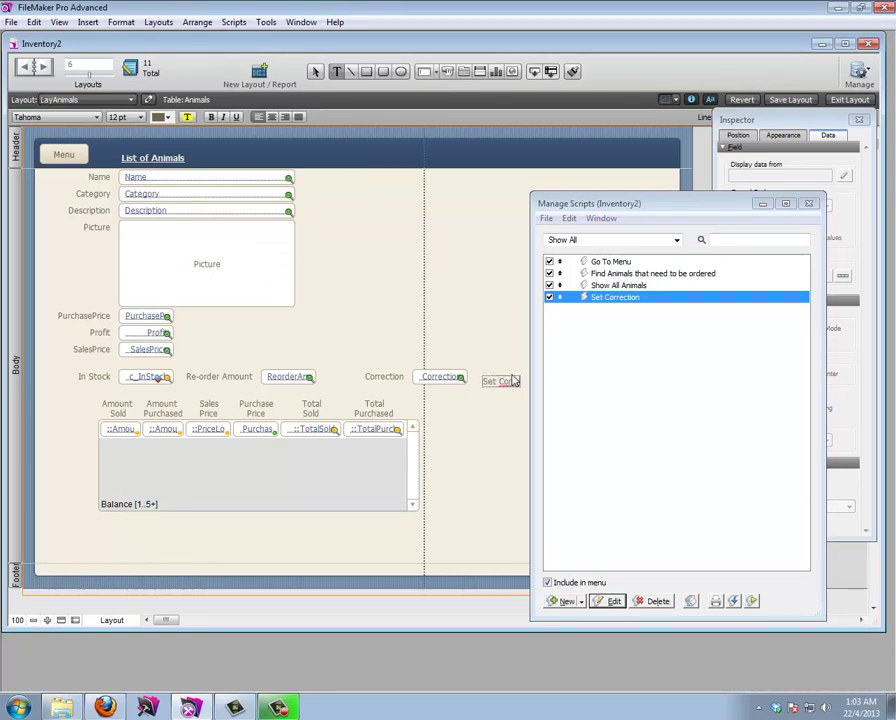
type("Set Correctio")
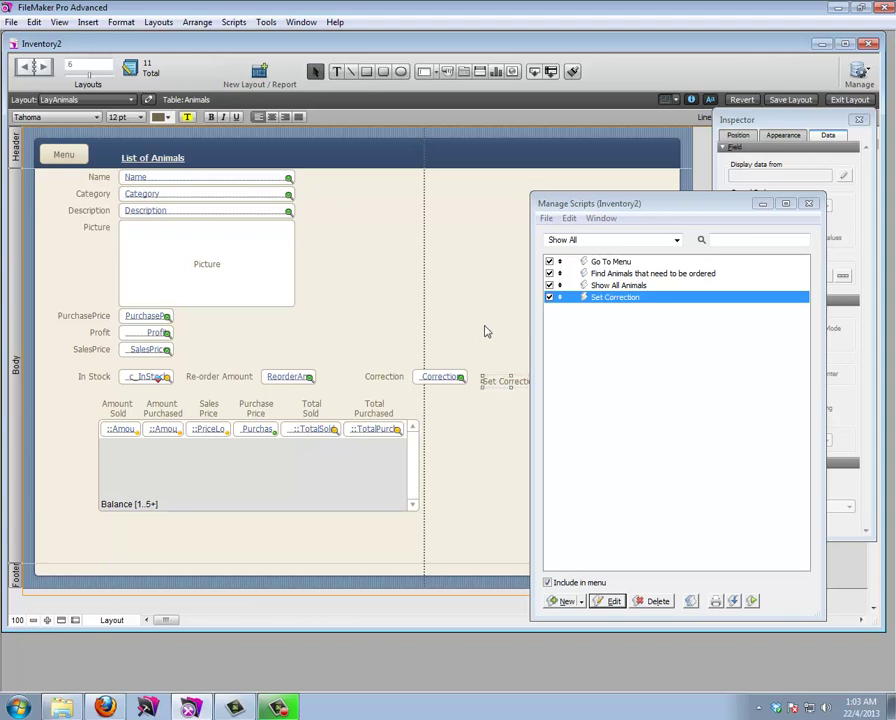
left_click_drag(586, 206, 640, 192)
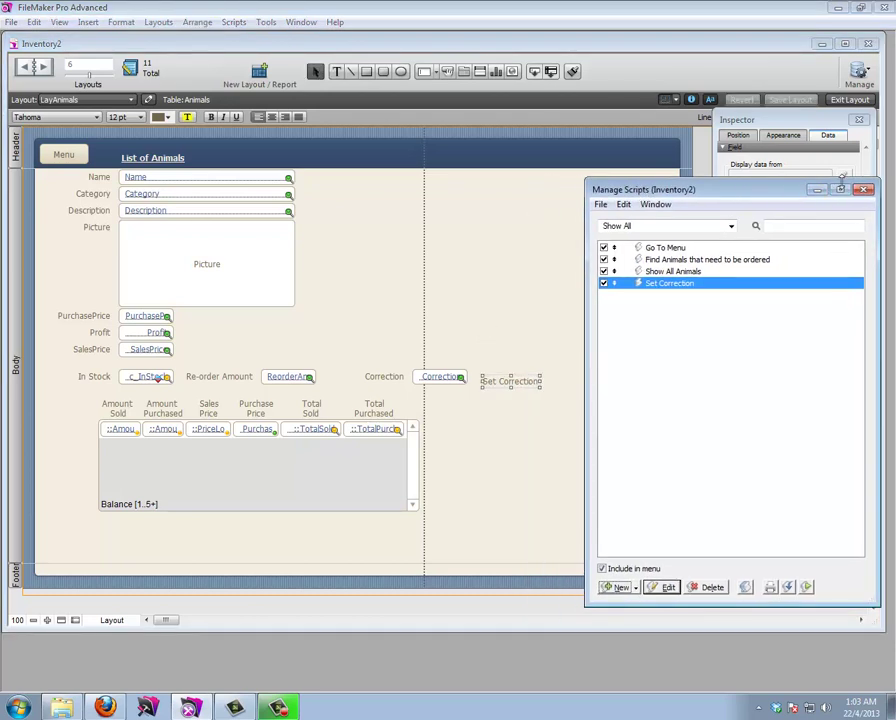
left_click(862, 189)
mouse_move(514, 381)
left_mouse_down()
mouse_move(522, 376)
mouse_move(514, 378)
left_mouse_up()
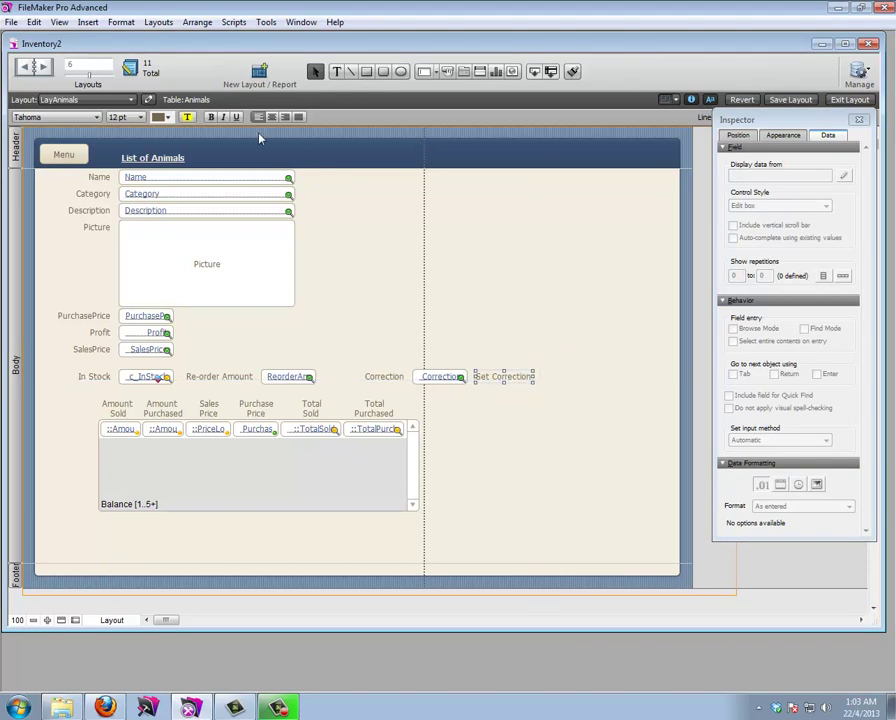
left_click(162, 117)
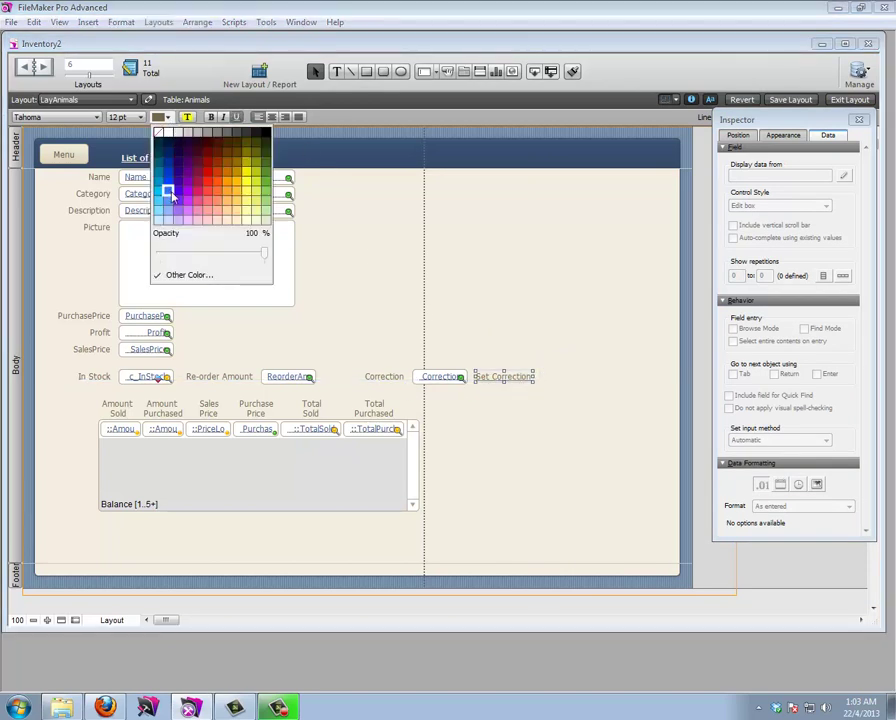
left_click(168, 204)
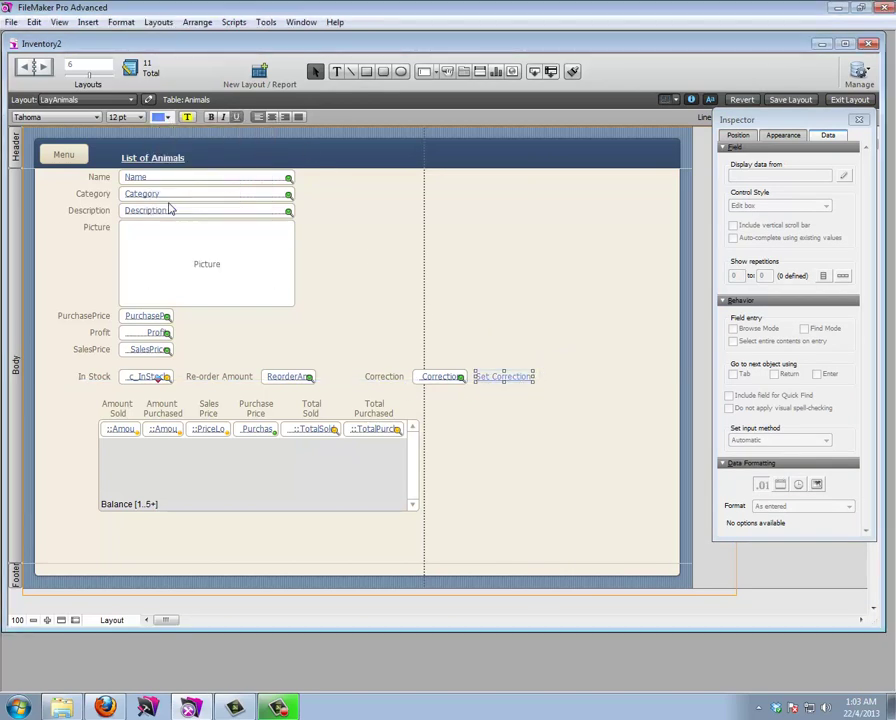
Make the "Set Correction" label a button that performs the Set Correction script
right_click(481, 373)
left_click(512, 455)
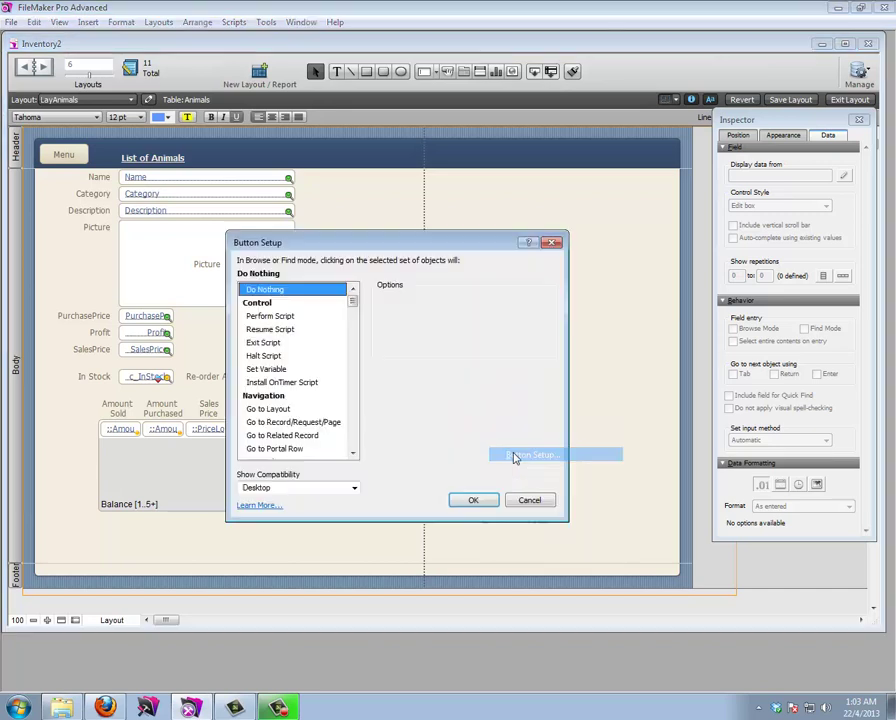
left_click(290, 316)
left_click(516, 346)
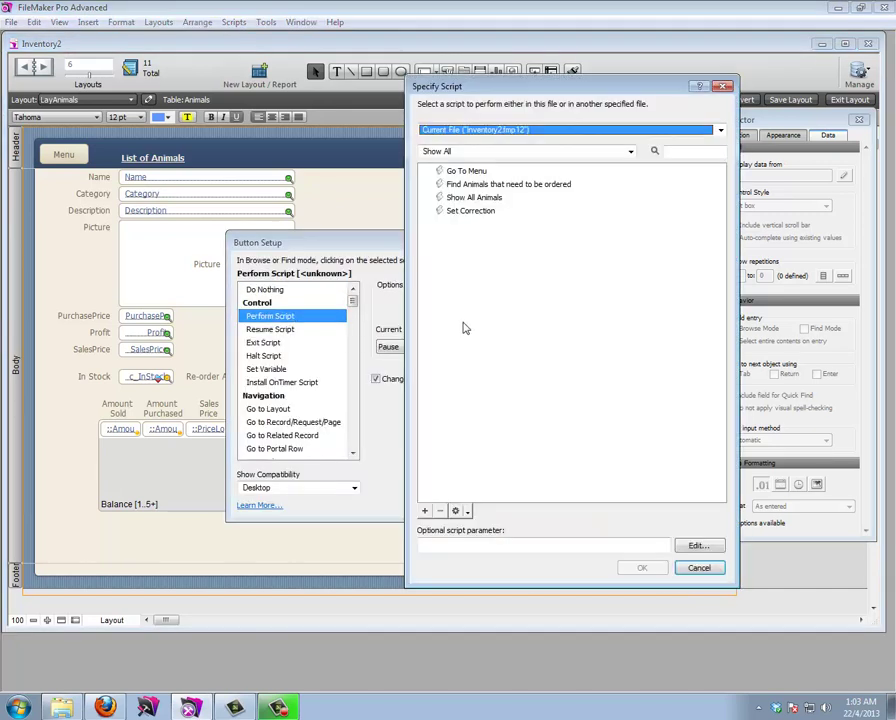
left_click(486, 210)
left_click(643, 567)
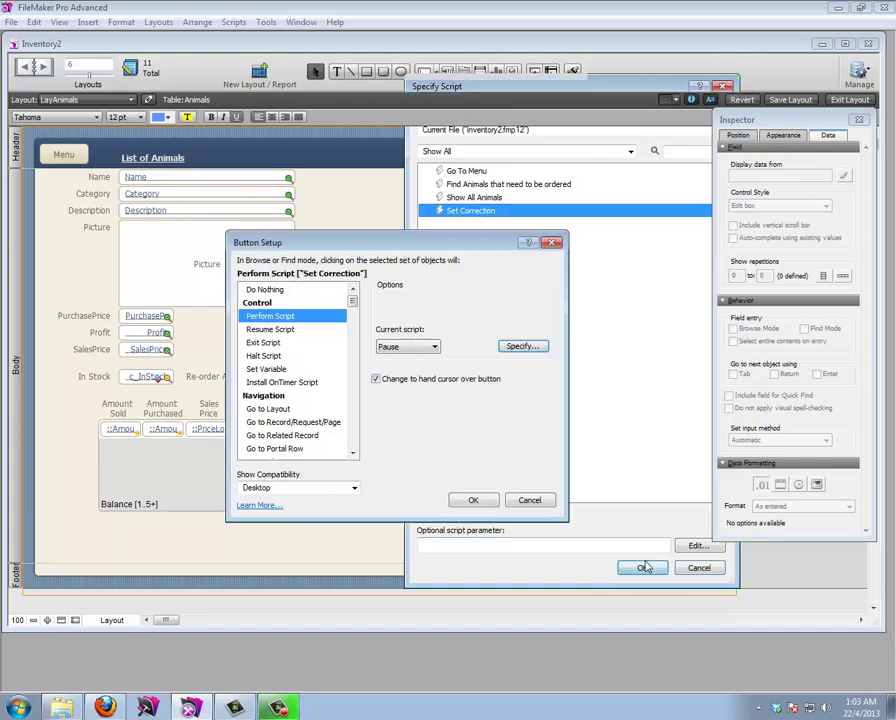
left_click(473, 500)
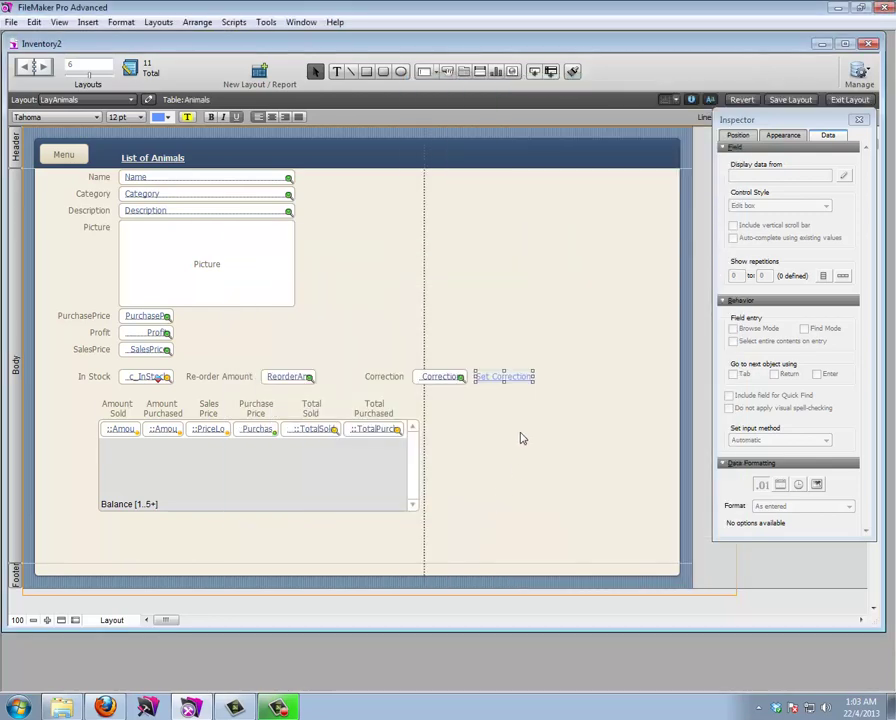
In Browse mode, clear the Purple Monster's Correction field, run Set Correction from its label and dismiss the dialog
key("ctrl+b")
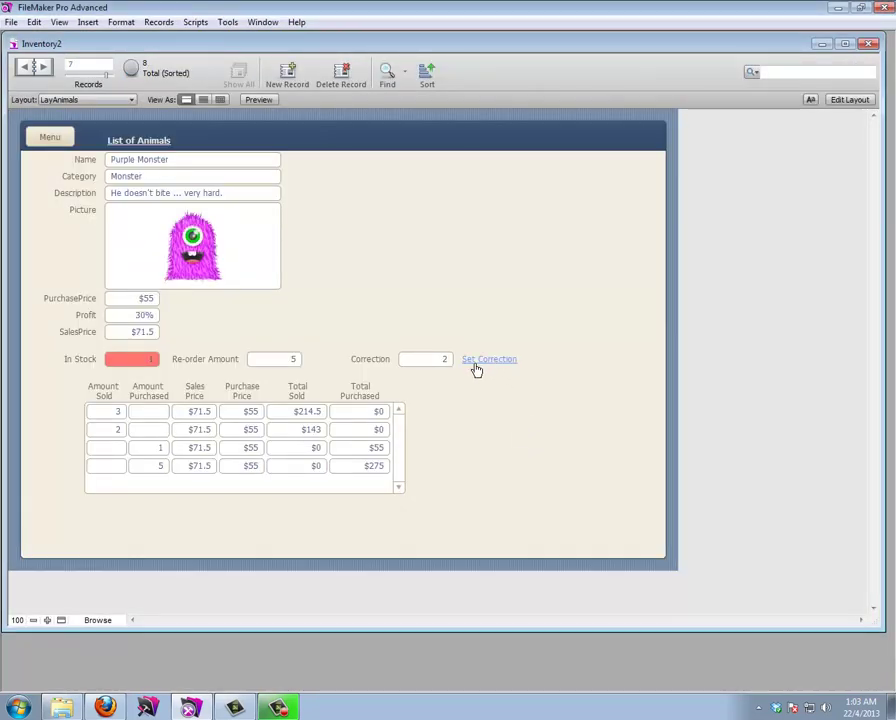
left_click(440, 356)
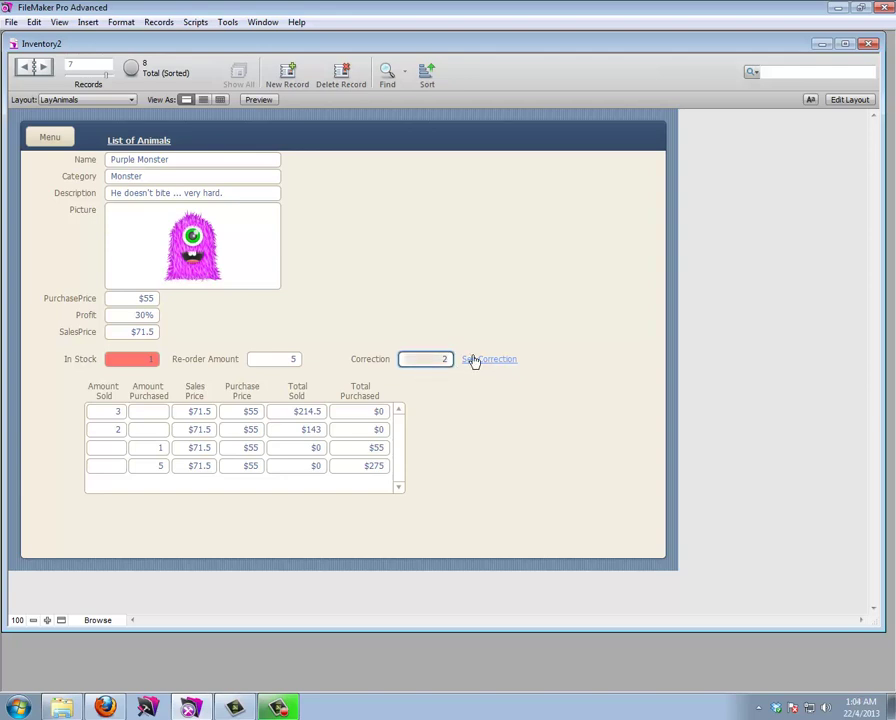
left_click(474, 360)
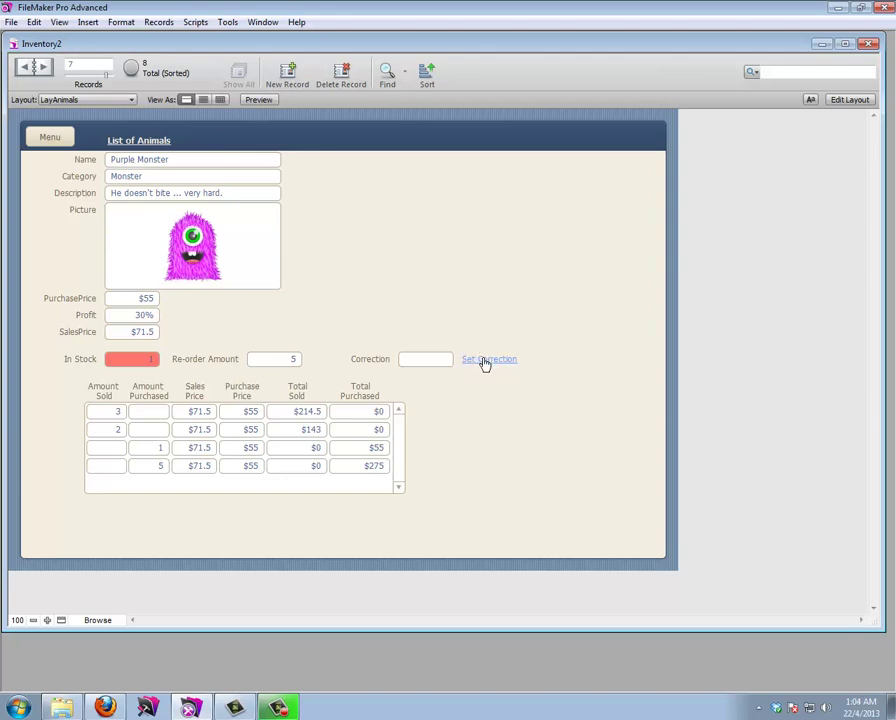
left_click(484, 362)
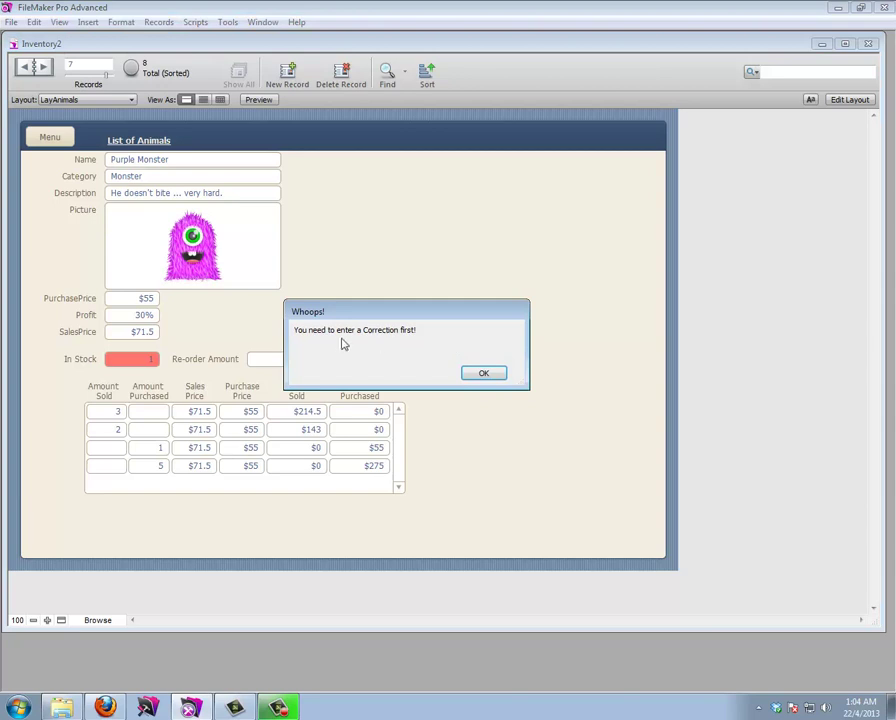
left_click(474, 375)
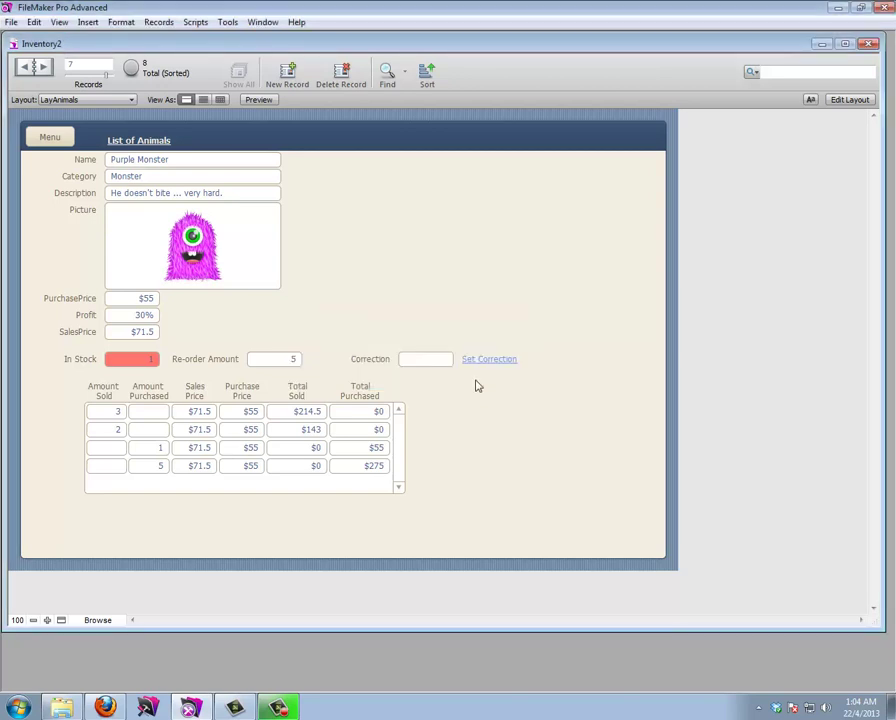
Reopen the Set Correction script for editing and add a second If block after the first End If
left_click(195, 22)
left_click(212, 37)
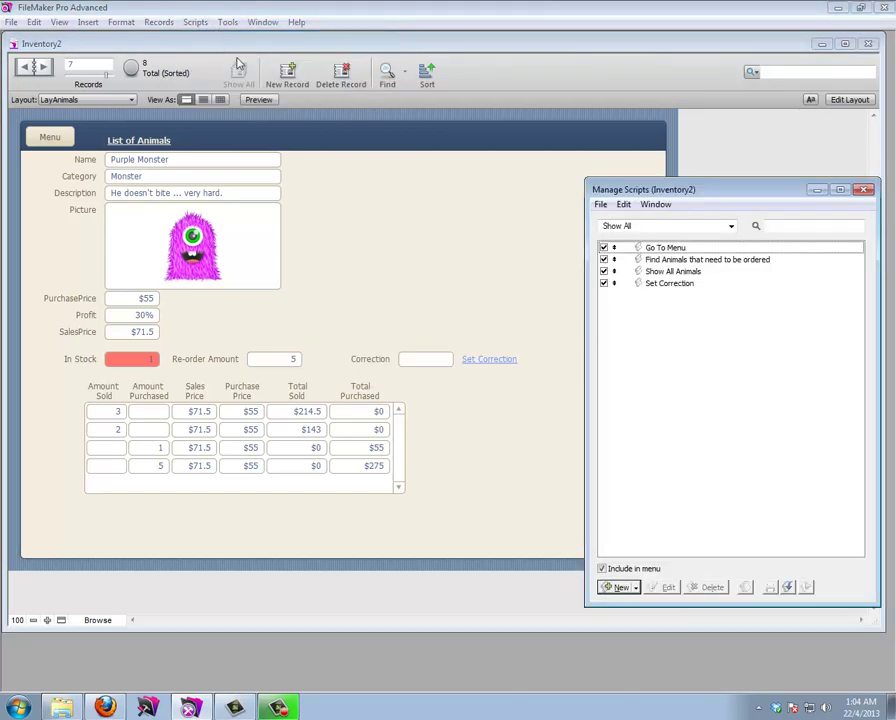
double_click(695, 284)
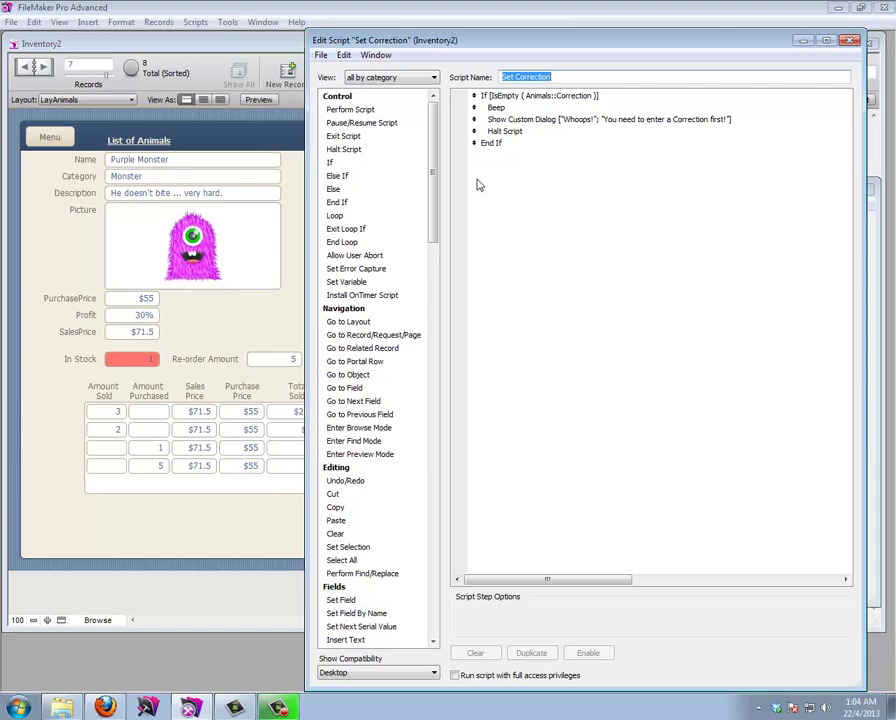
left_click_drag(472, 48, 624, 53)
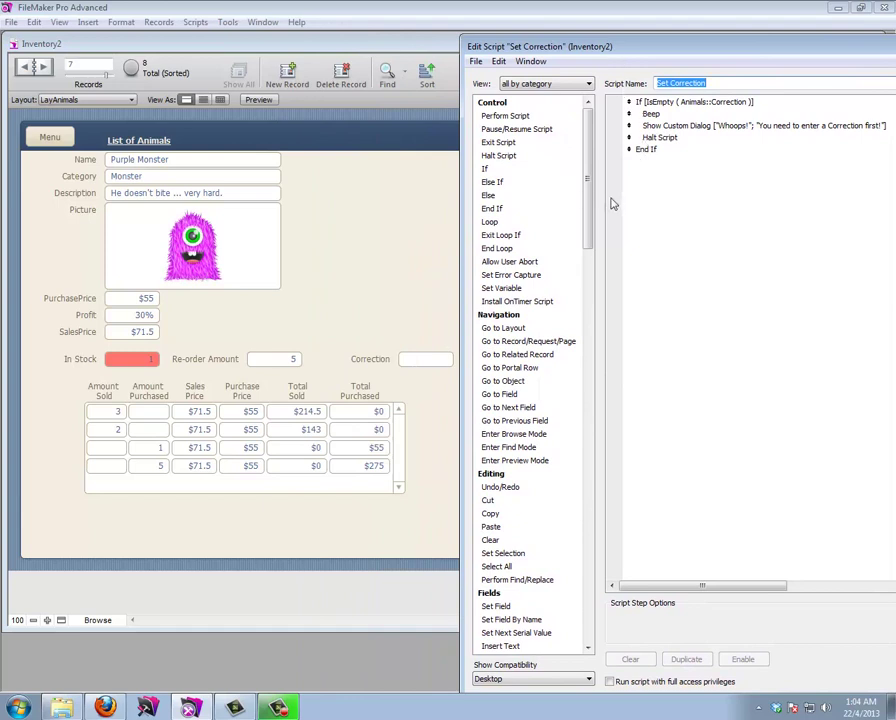
double_click(486, 169)
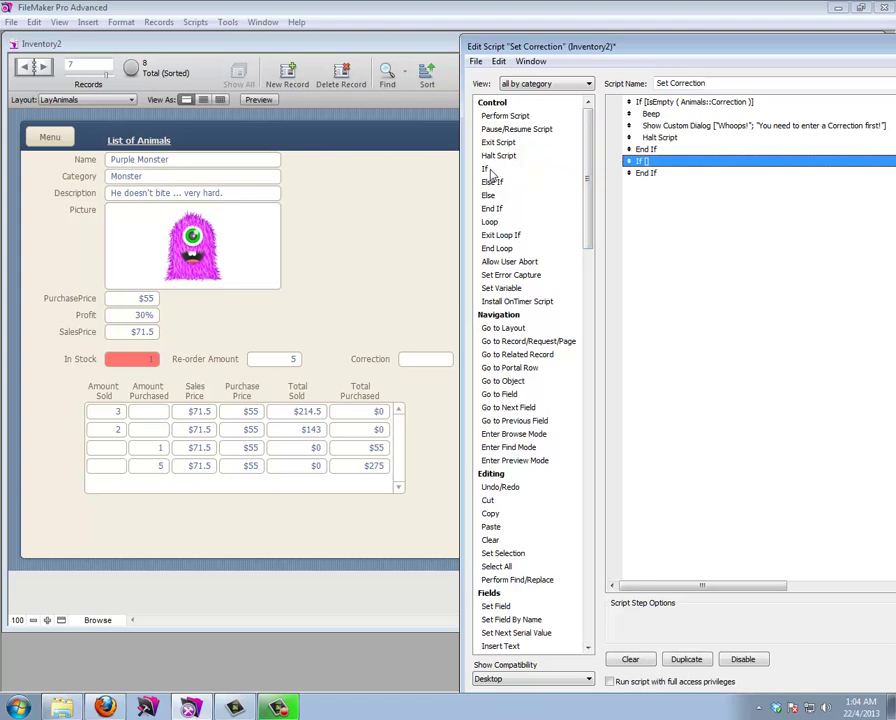
Set the second If block's condition to Animals::Correction > Animals::c_InStock
double_click(655, 162)
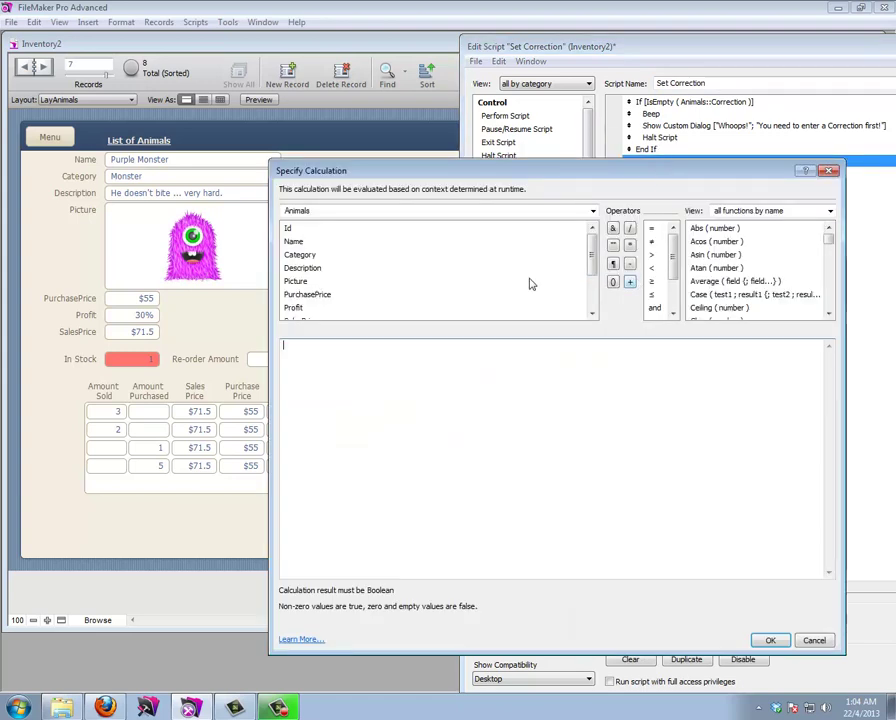
left_click(594, 262)
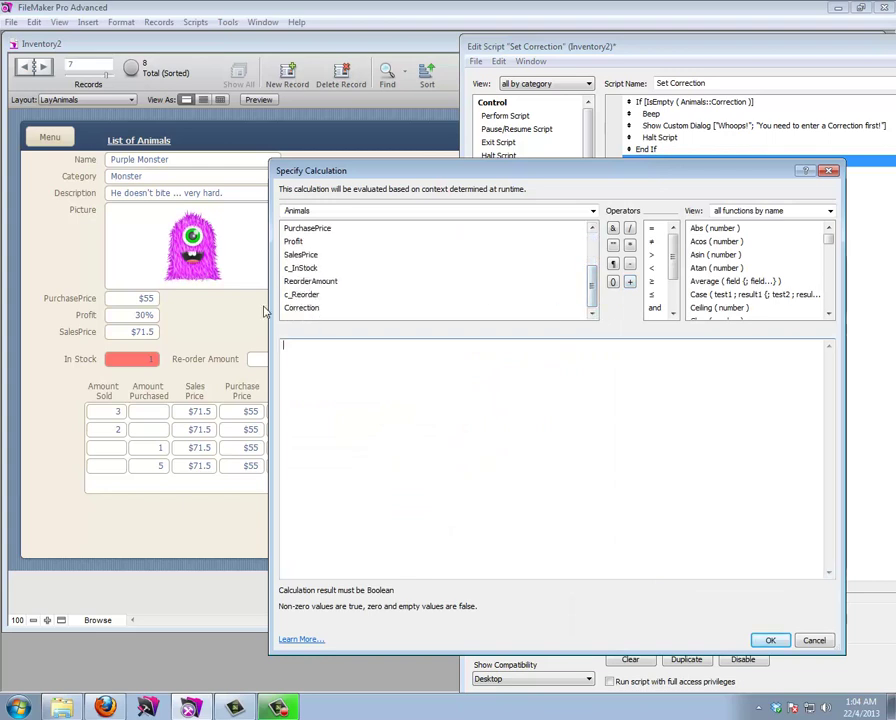
double_click(300, 307)
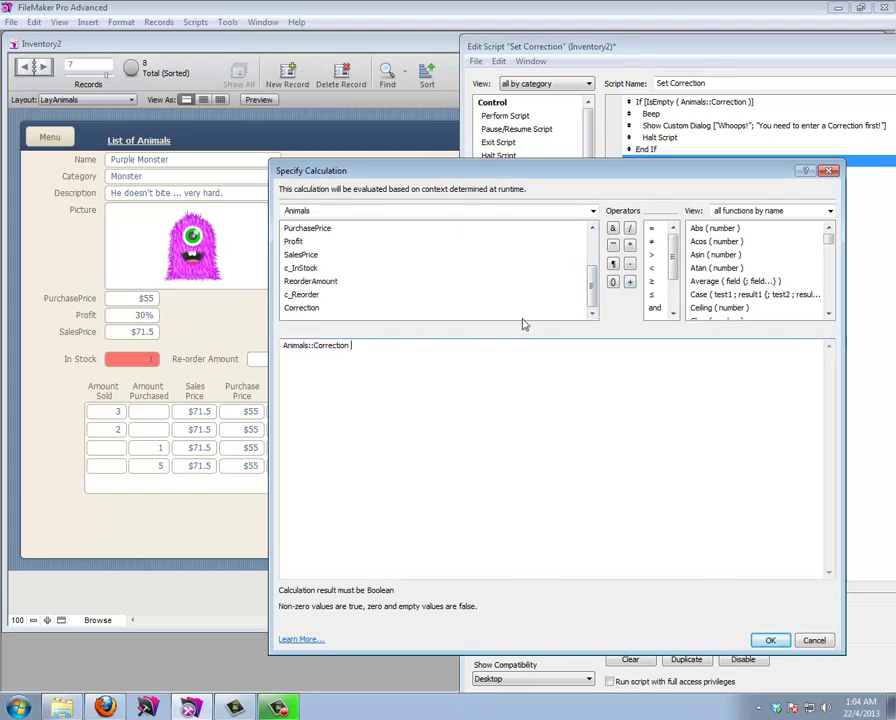
left_click(652, 266)
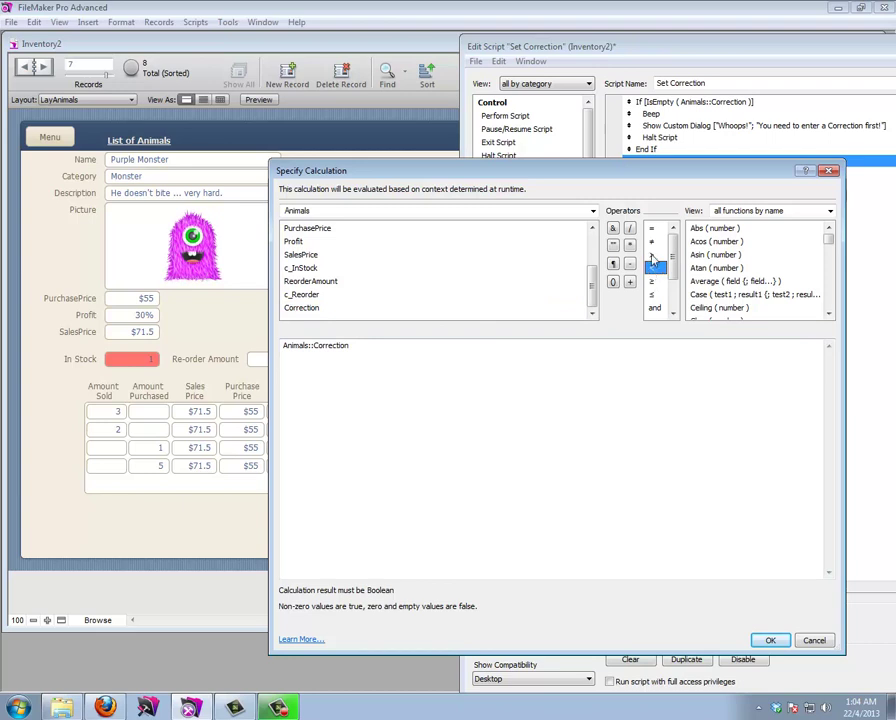
double_click(652, 262)
double_click(302, 268)
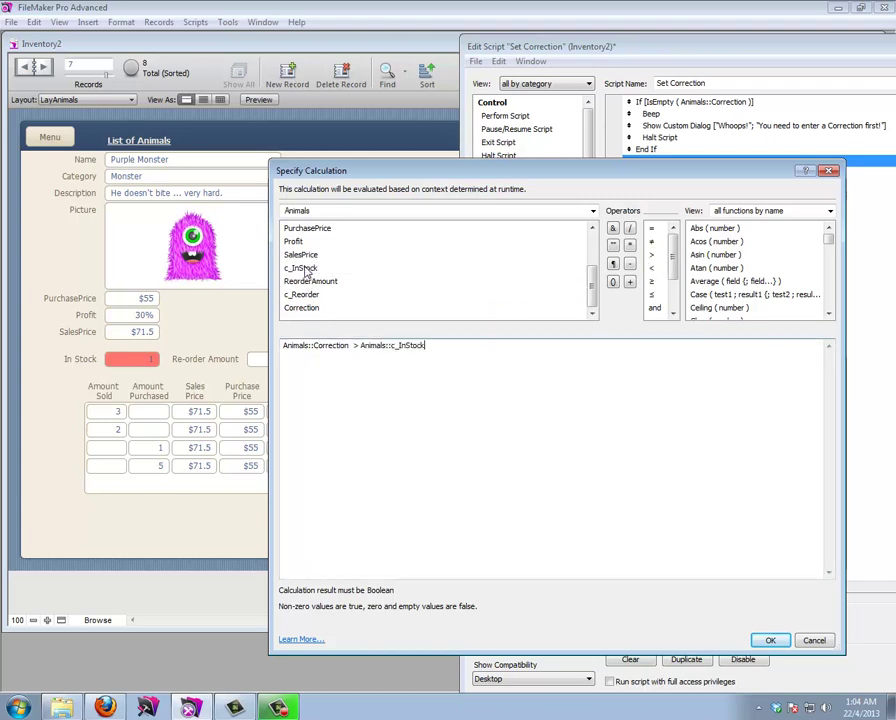
left_click(766, 638)
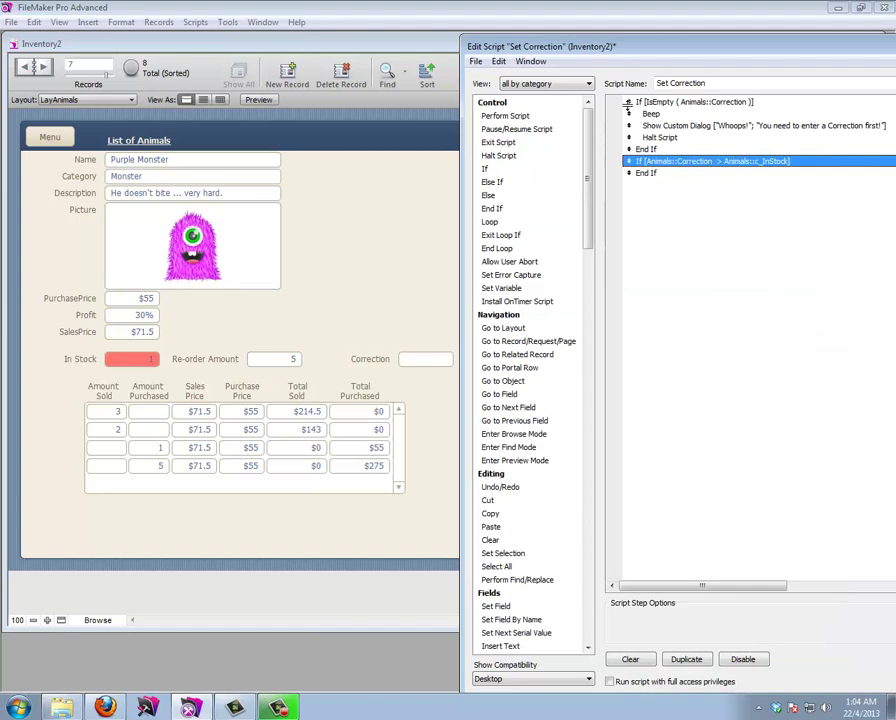
Inside the second If block, add a Go to Layout step targeting the Balance layout, followed by a New Record/Request step
left_click_drag(635, 47, 587, 48)
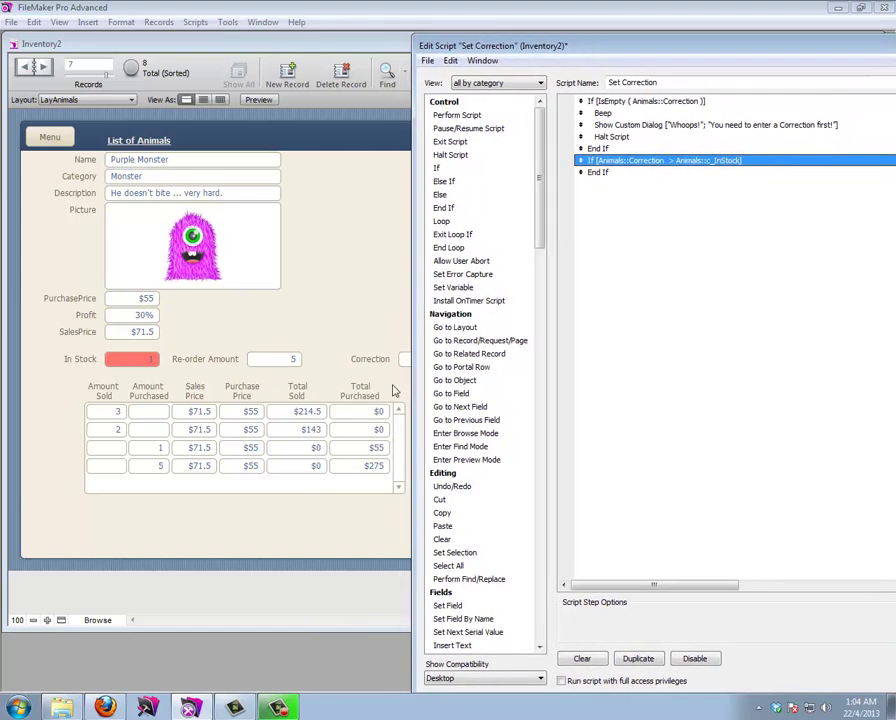
left_click_drag(516, 47, 564, 40)
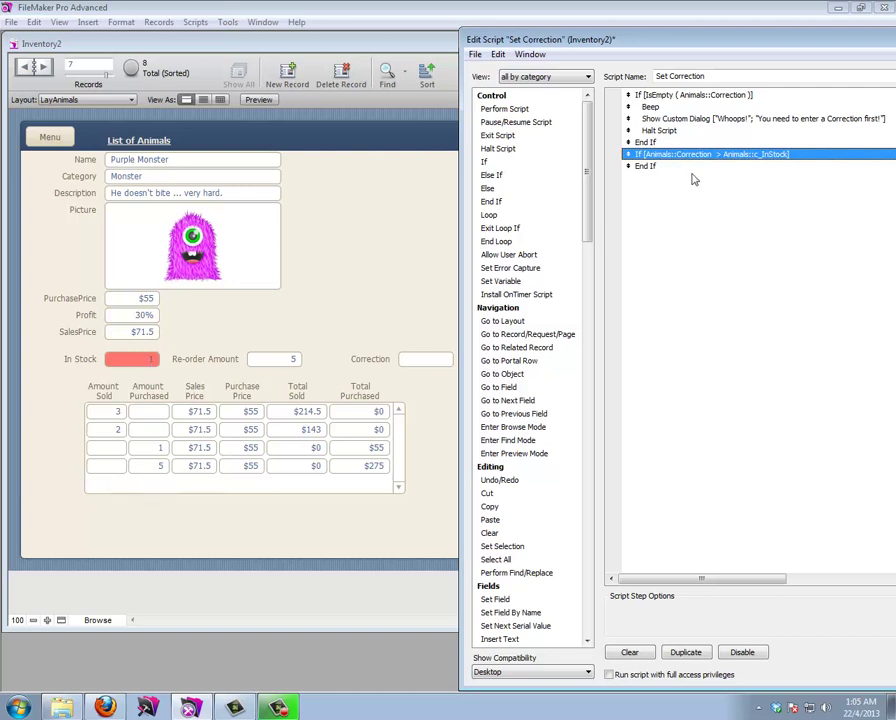
left_click_drag(630, 44, 448, 53)
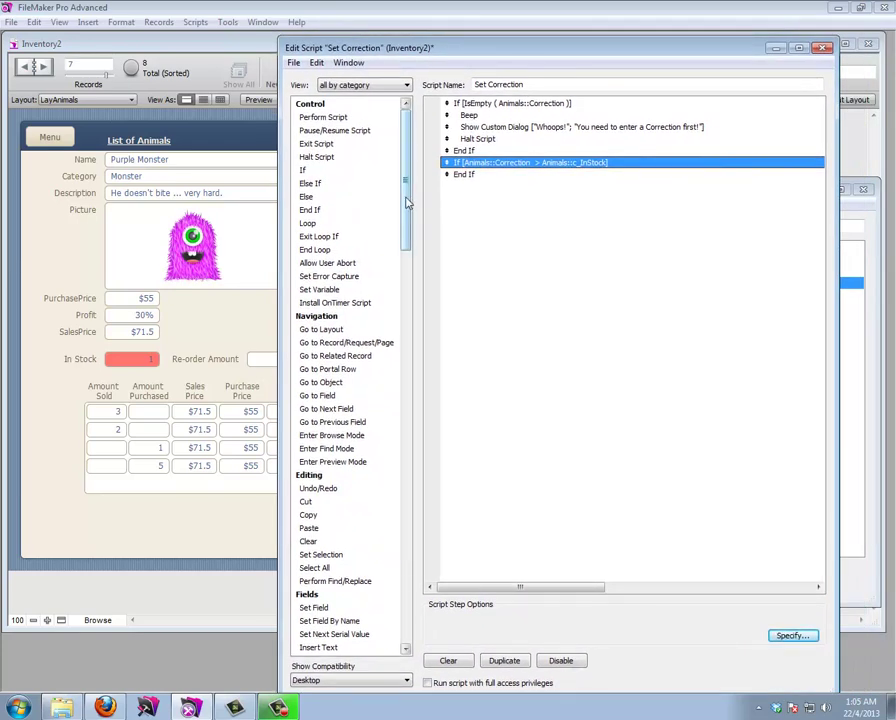
double_click(321, 329)
left_click(733, 636)
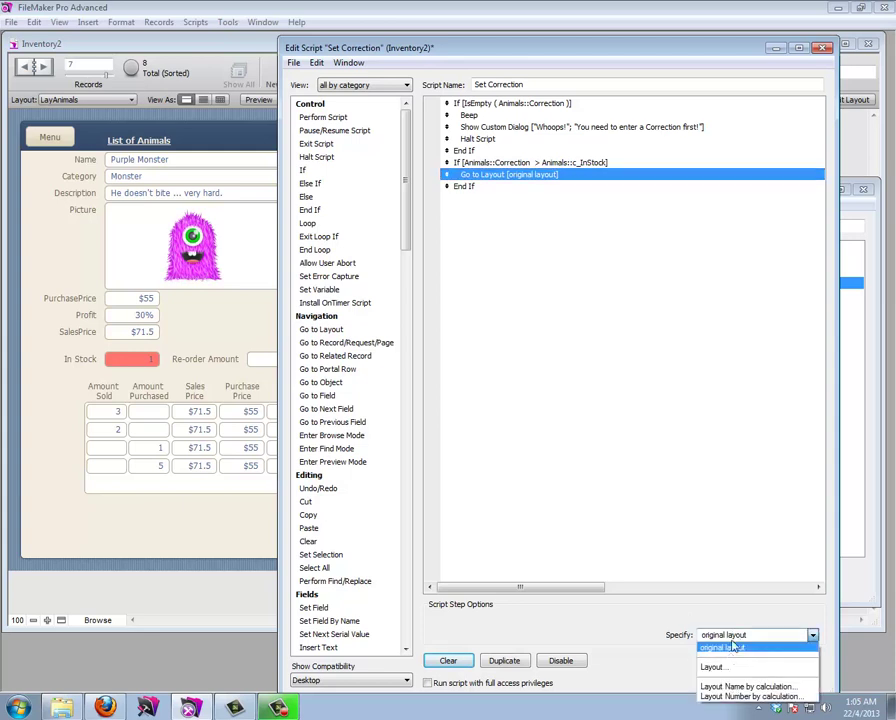
left_click(713, 666)
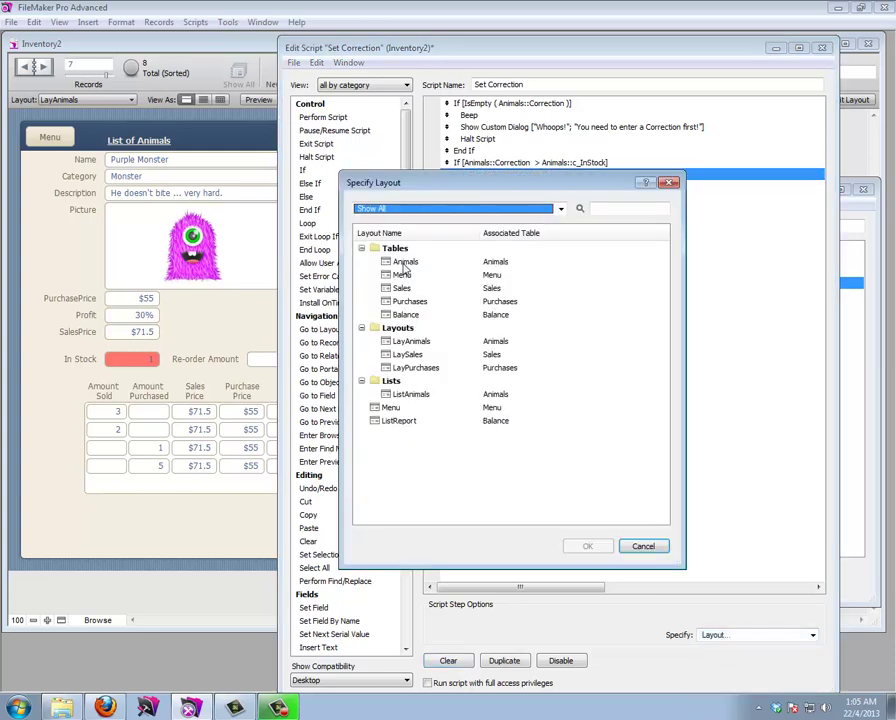
double_click(407, 315)
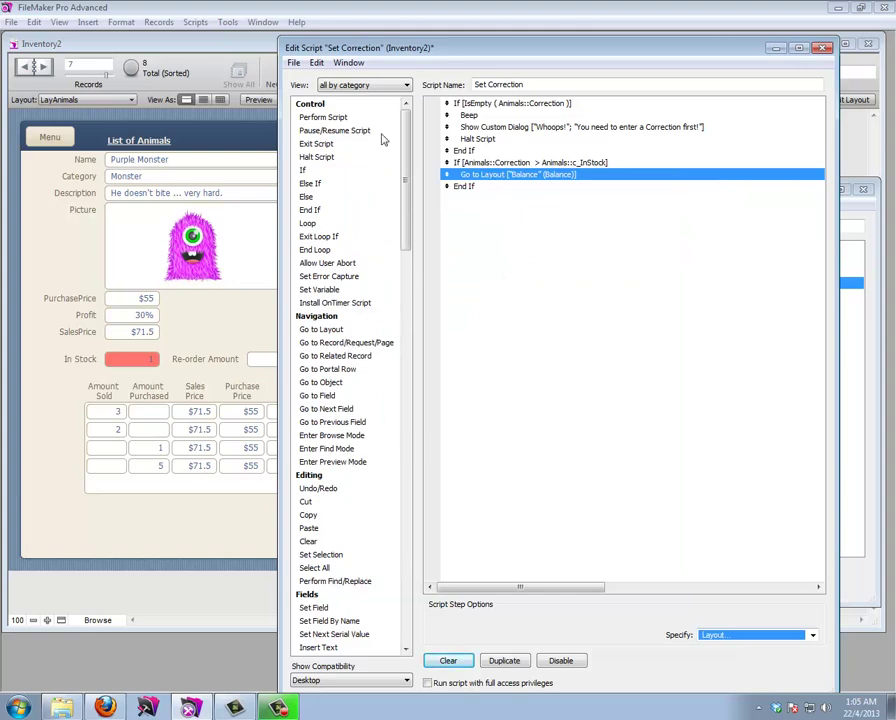
left_click_drag(405, 165, 414, 310)
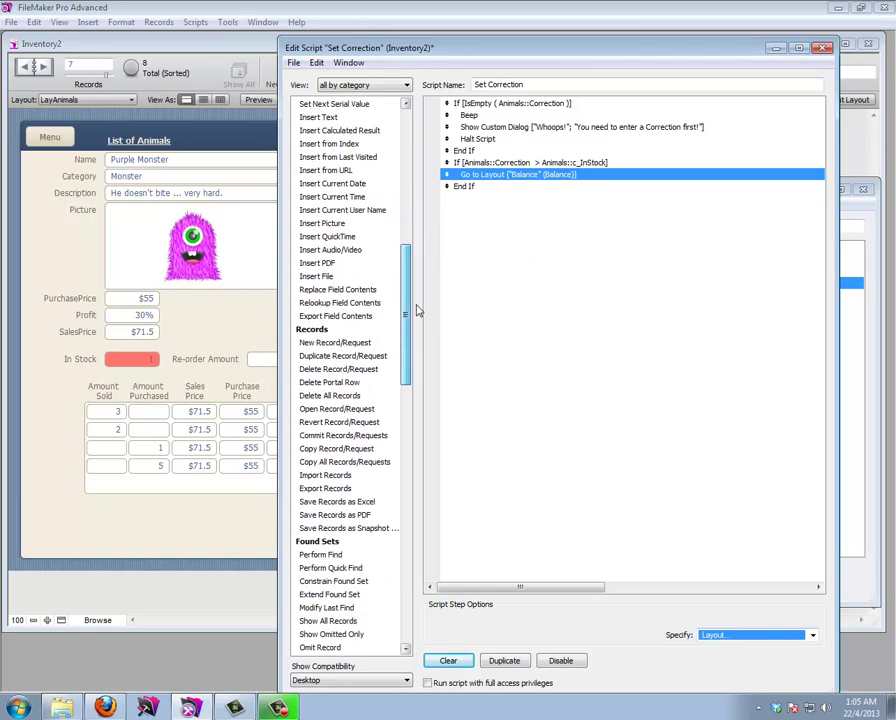
double_click(368, 343)
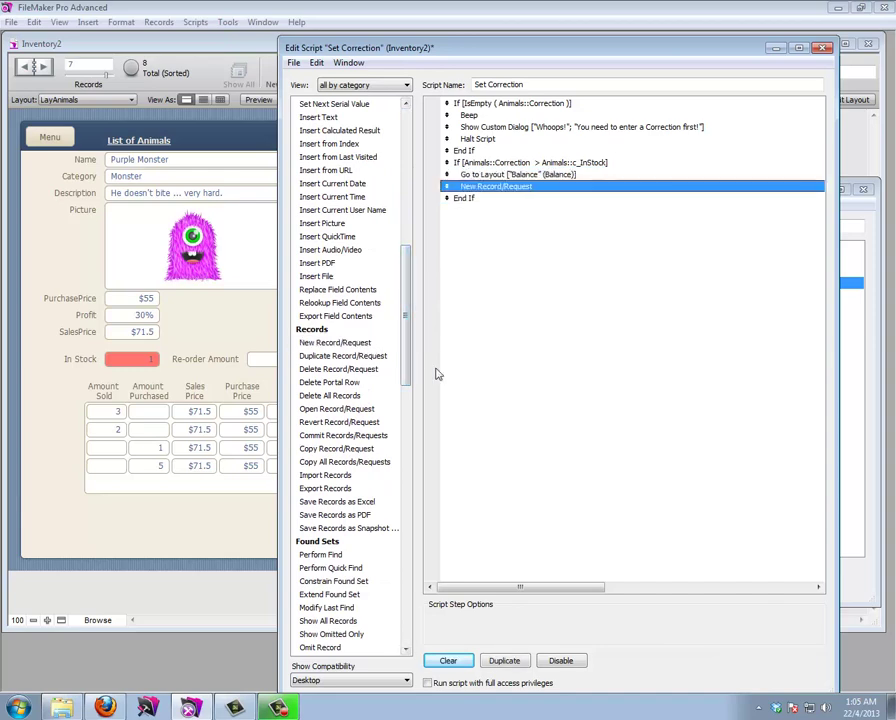
Insert a Set Variable step between the first End If and the second If, with Animals::Id as its value
left_click_drag(404, 290, 392, 132)
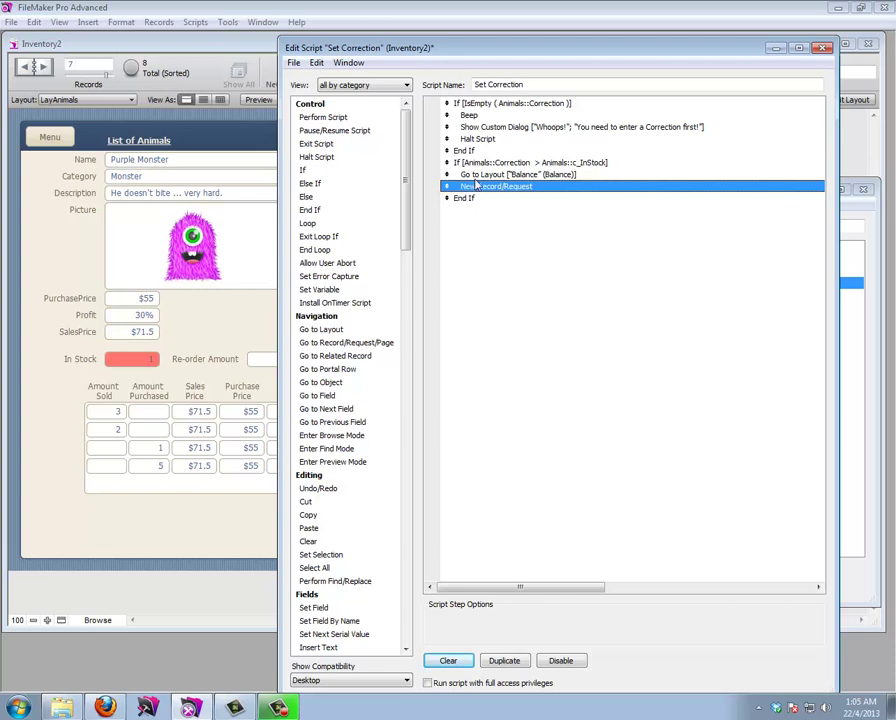
left_click(520, 175)
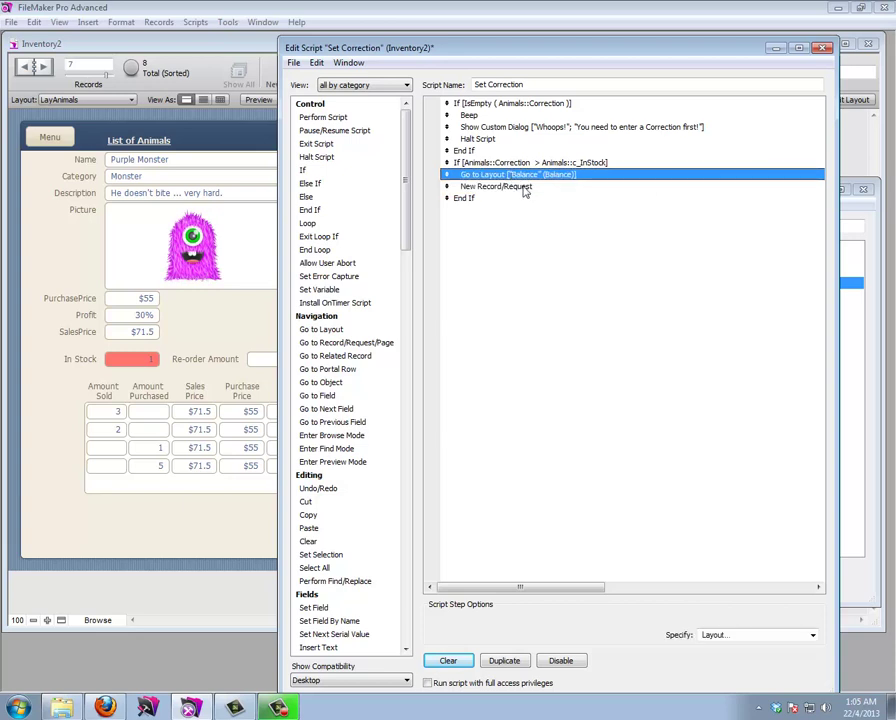
left_click(468, 150)
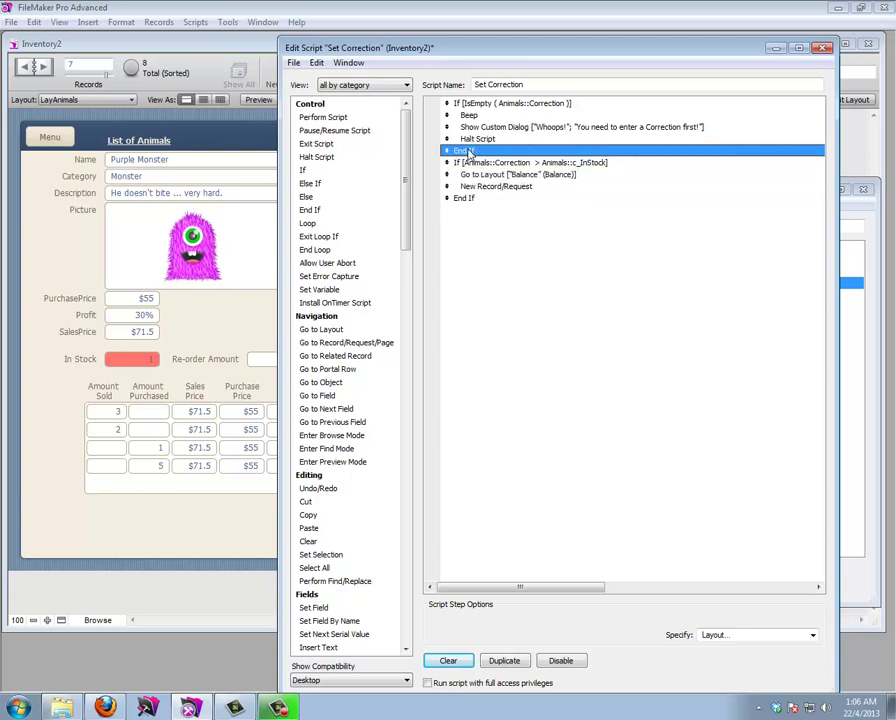
double_click(320, 289)
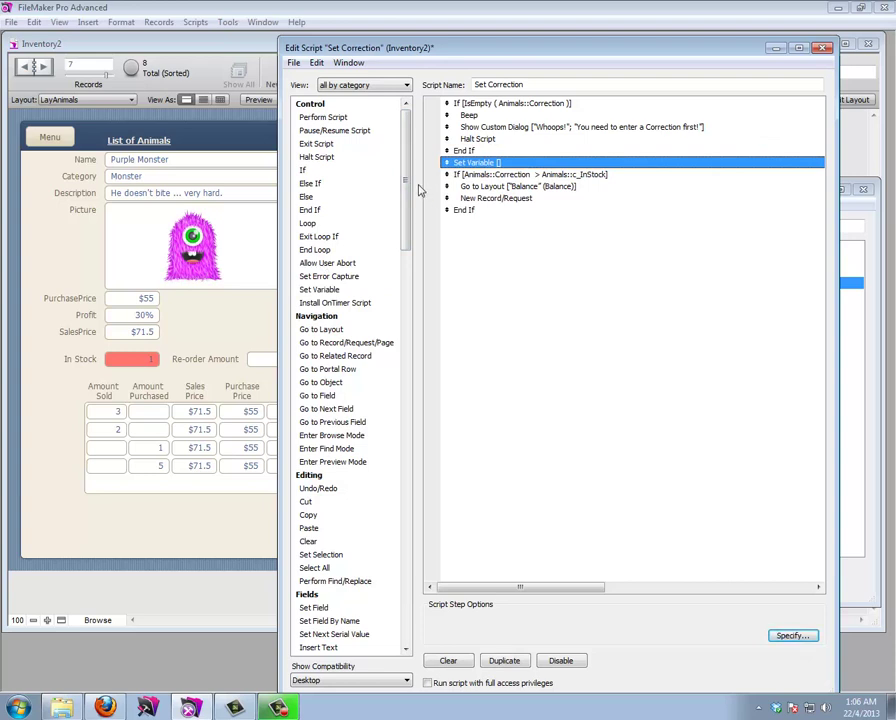
double_click(484, 167)
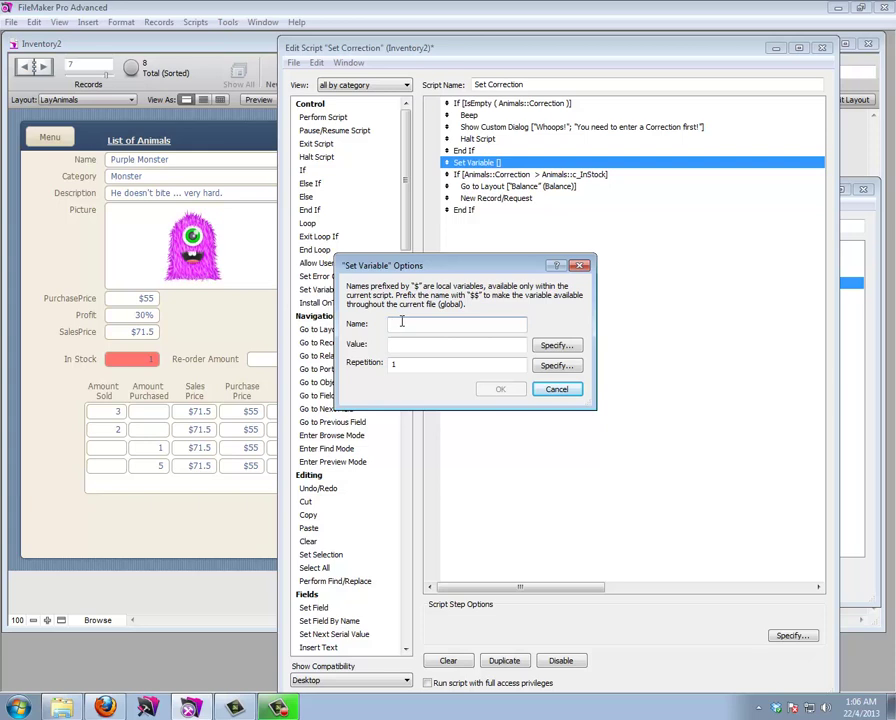
left_click(557, 346)
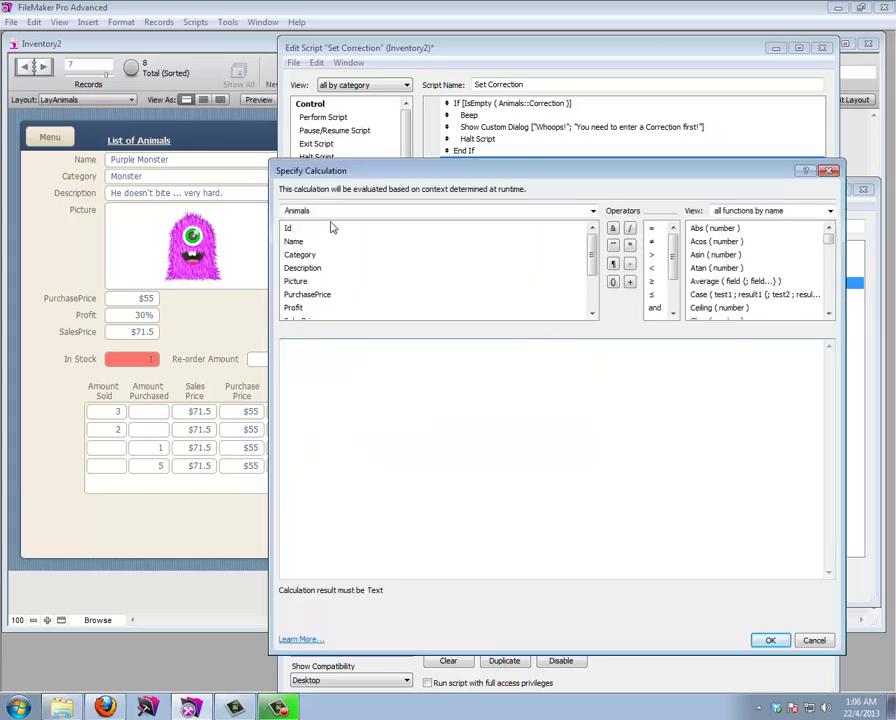
double_click(289, 229)
left_click(770, 640)
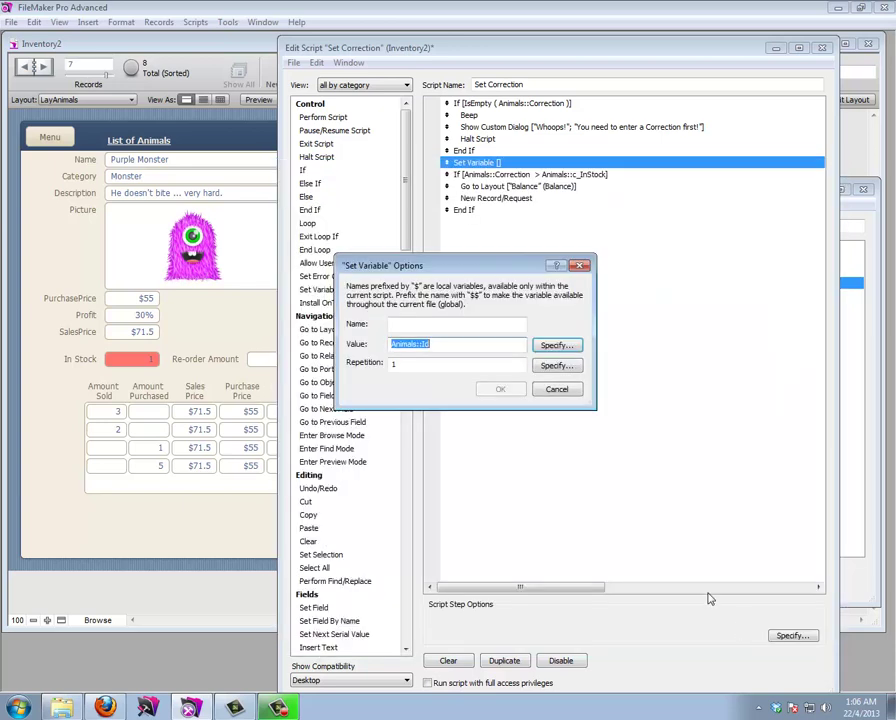
Name the variable $AnimalId and confirm the Set Variable options
left_click(399, 325)
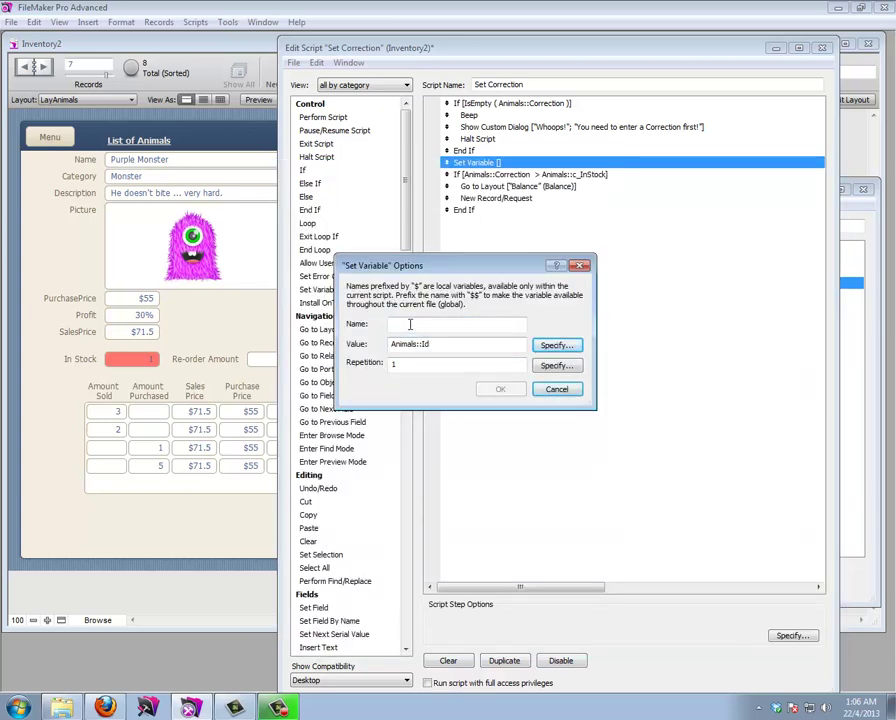
type("Animals::")
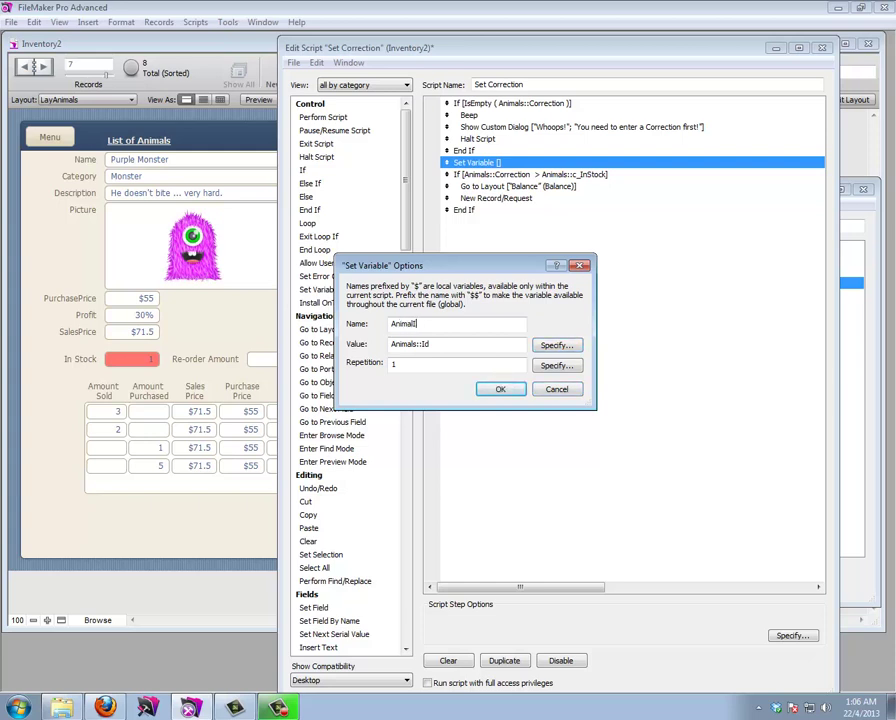
type("Id")
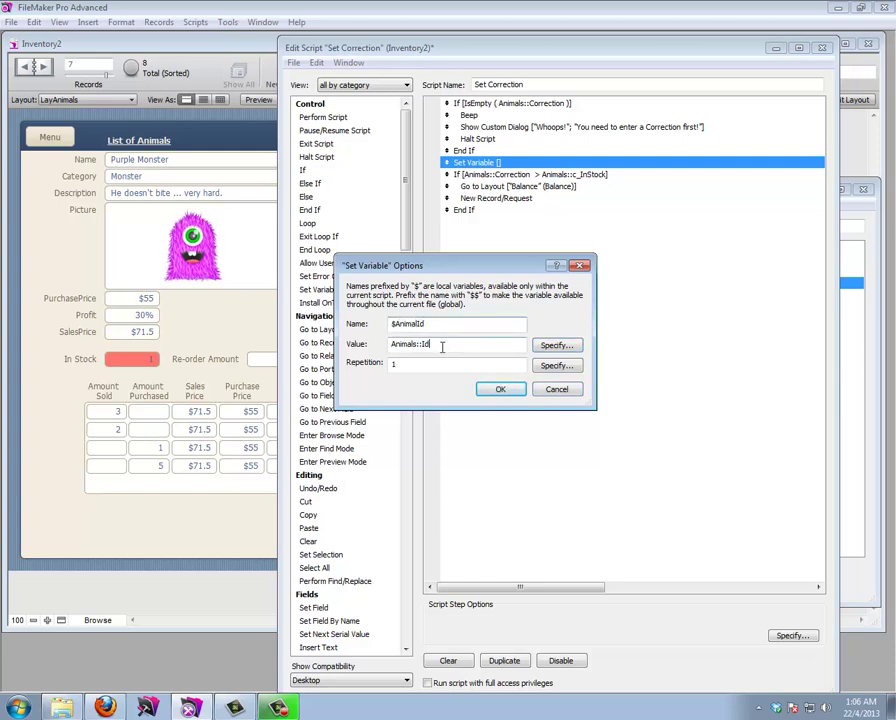
left_click(390, 325)
type("$")
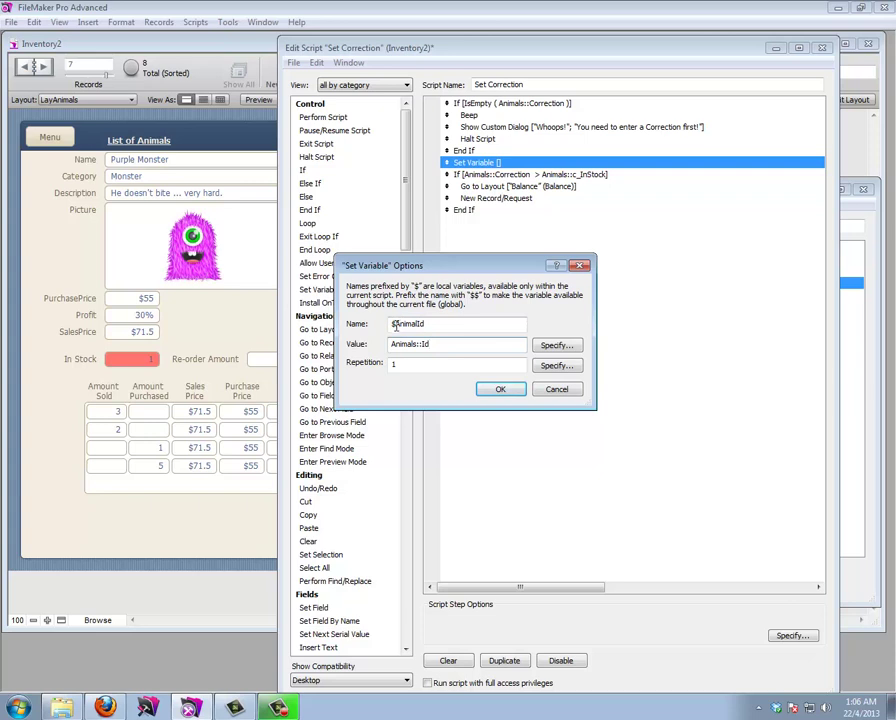
key("Tab")
key("Right")
left_click(428, 325)
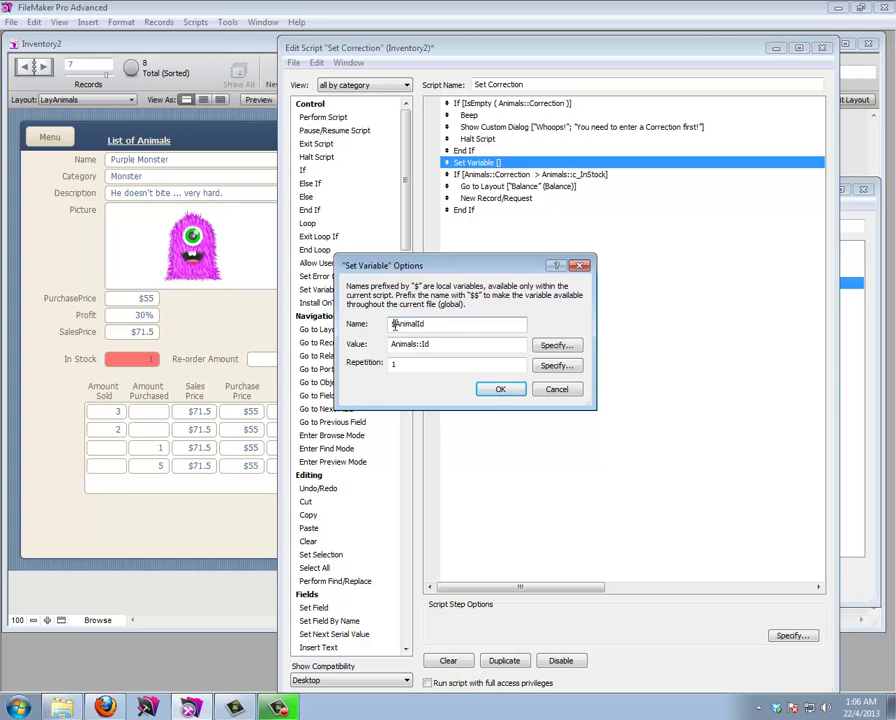
left_click(493, 391)
type("$")
key("Delete")
type("A")
key("BackSpace")
left_click(489, 391)
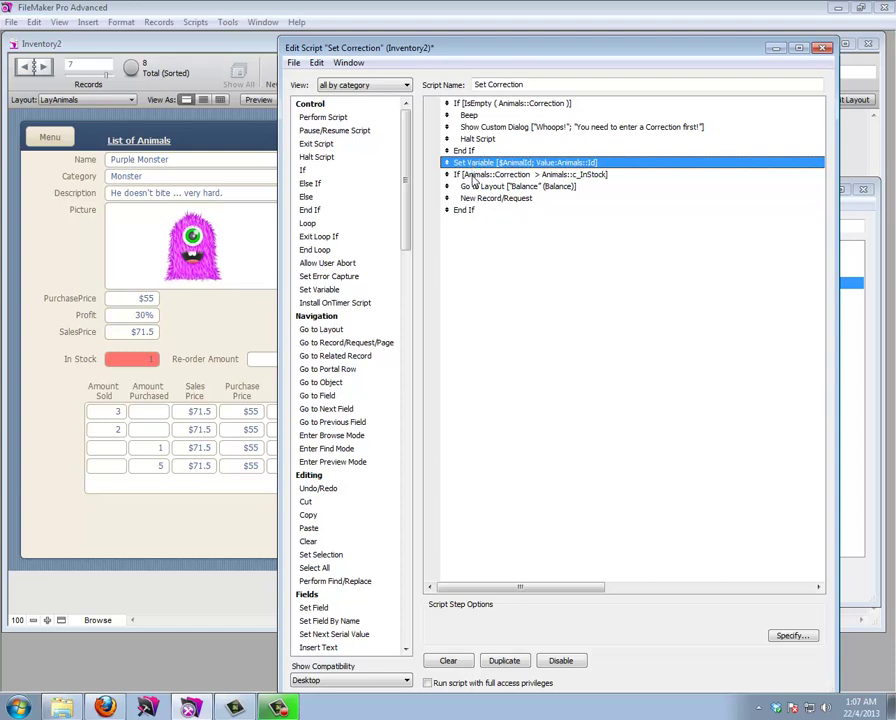
Add a Set Field step after New Record/Request that sets Balance::AnimalIdFk to $AnimalId
left_click(475, 186)
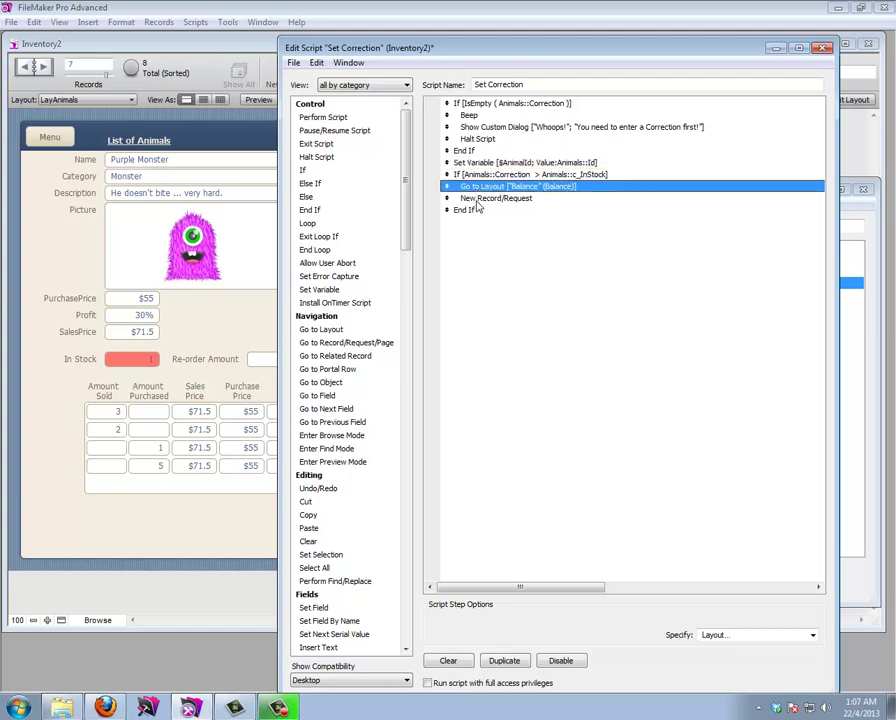
left_click(477, 198)
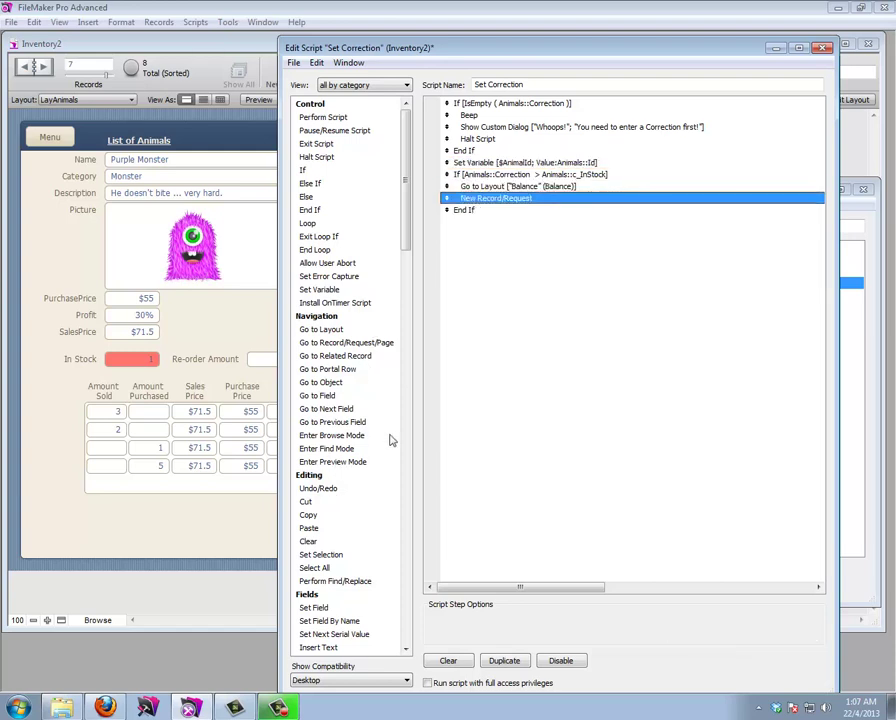
double_click(340, 608)
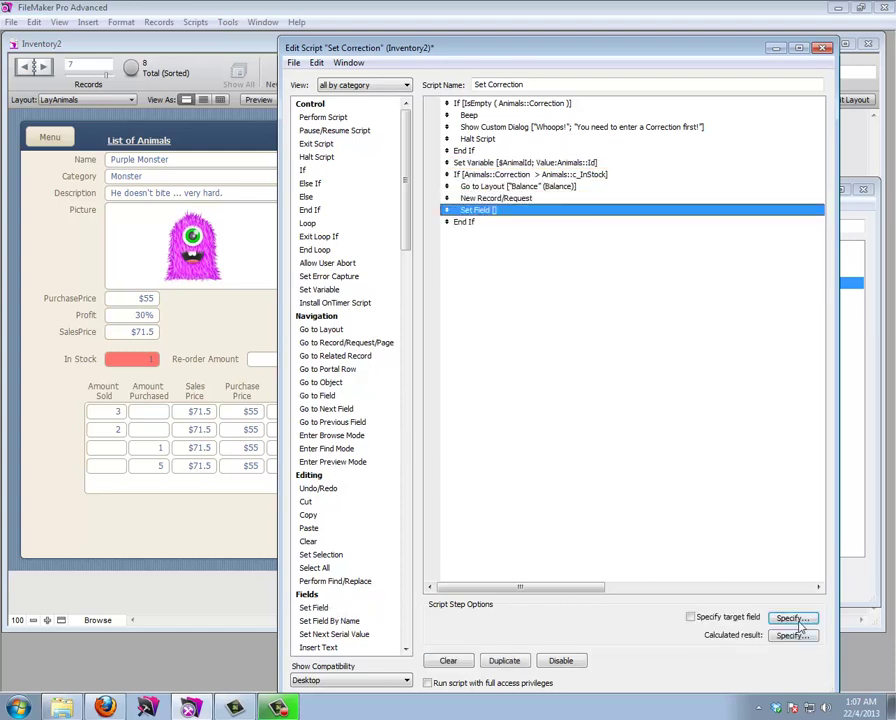
left_click(797, 620)
left_click(448, 264)
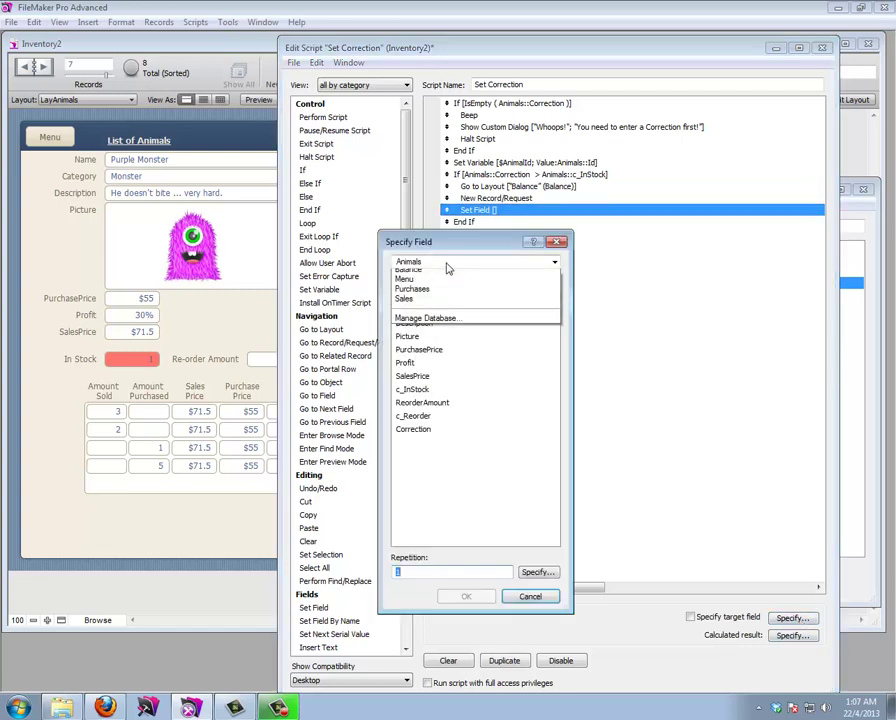
left_click(436, 284)
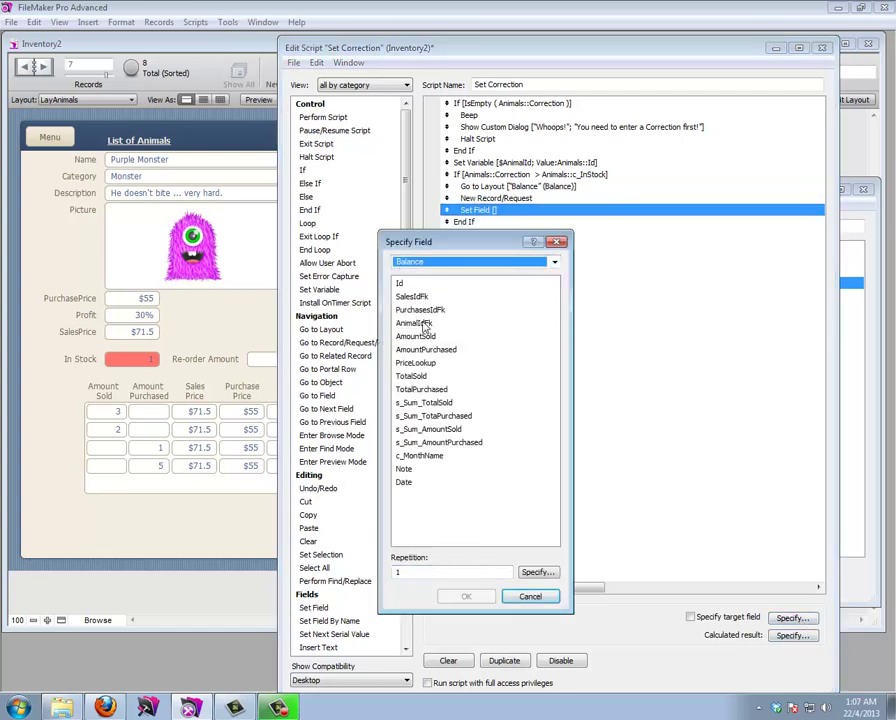
double_click(420, 325)
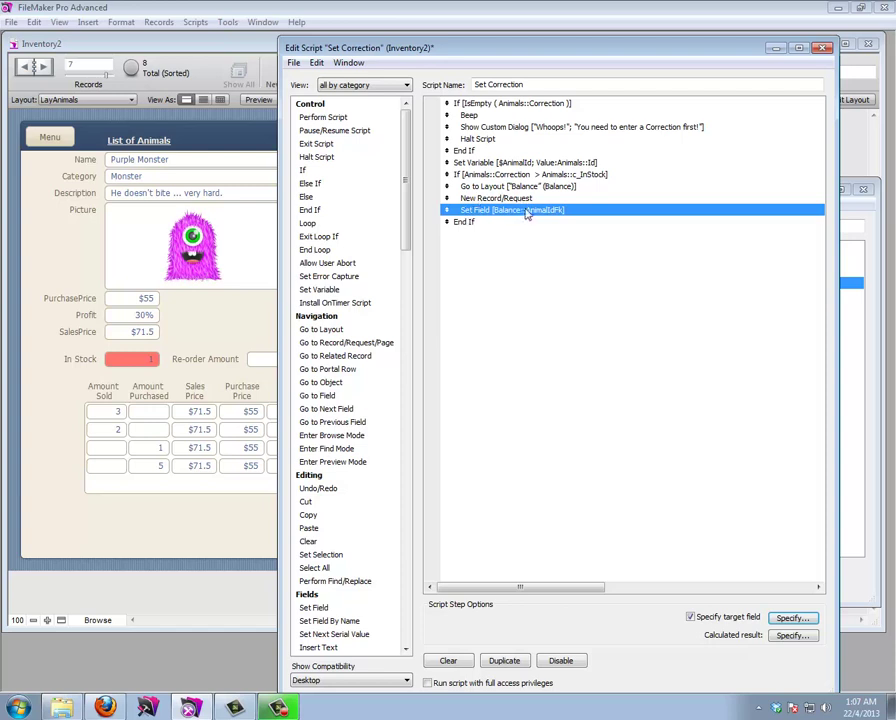
left_click(790, 637)
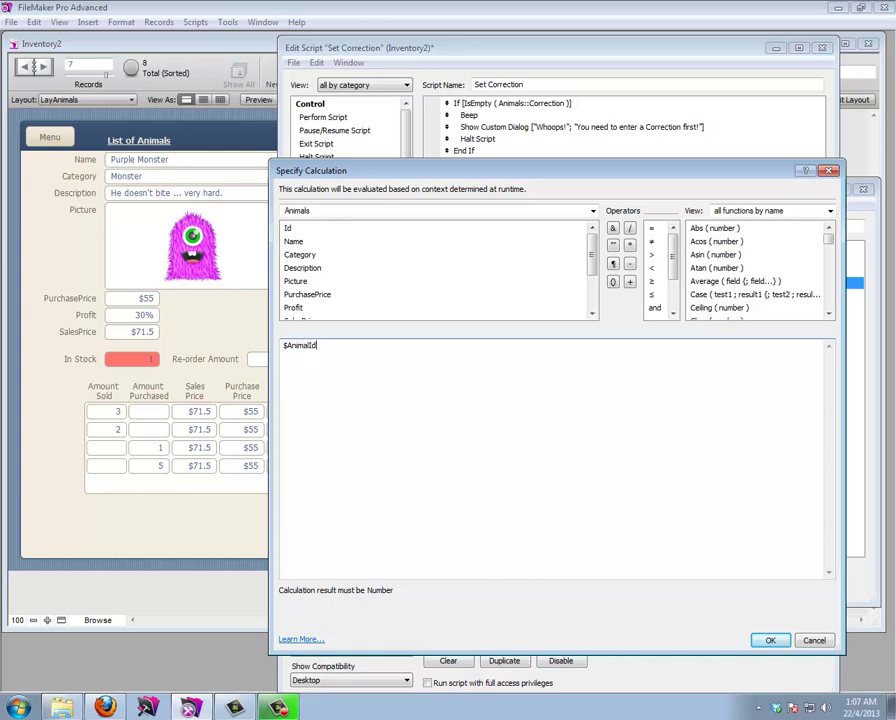
key("Return")
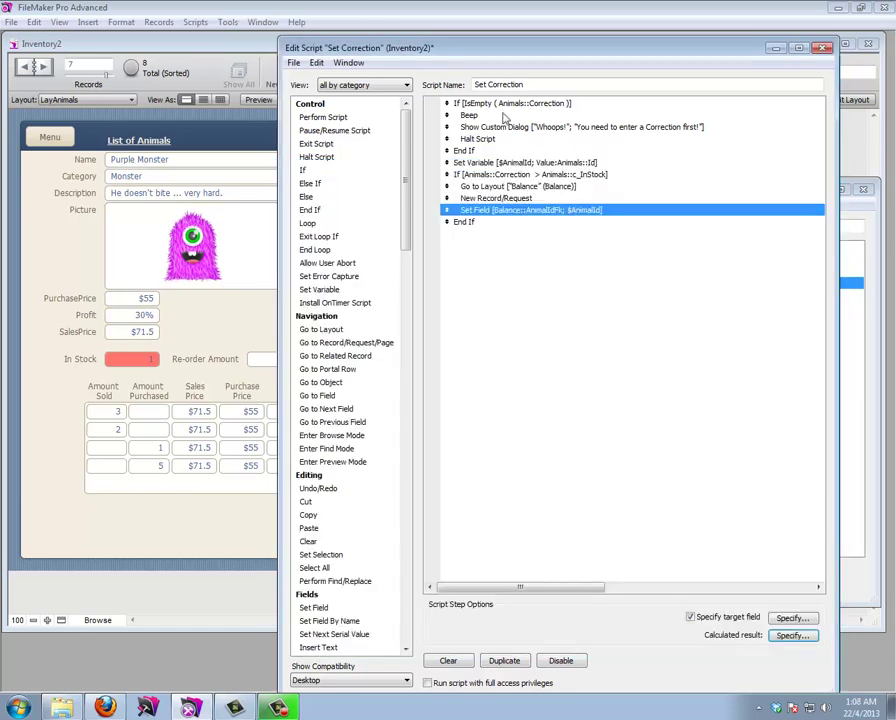
Add a Freeze Window step to the script and move it to the very beginning, before the first If
left_click(485, 163)
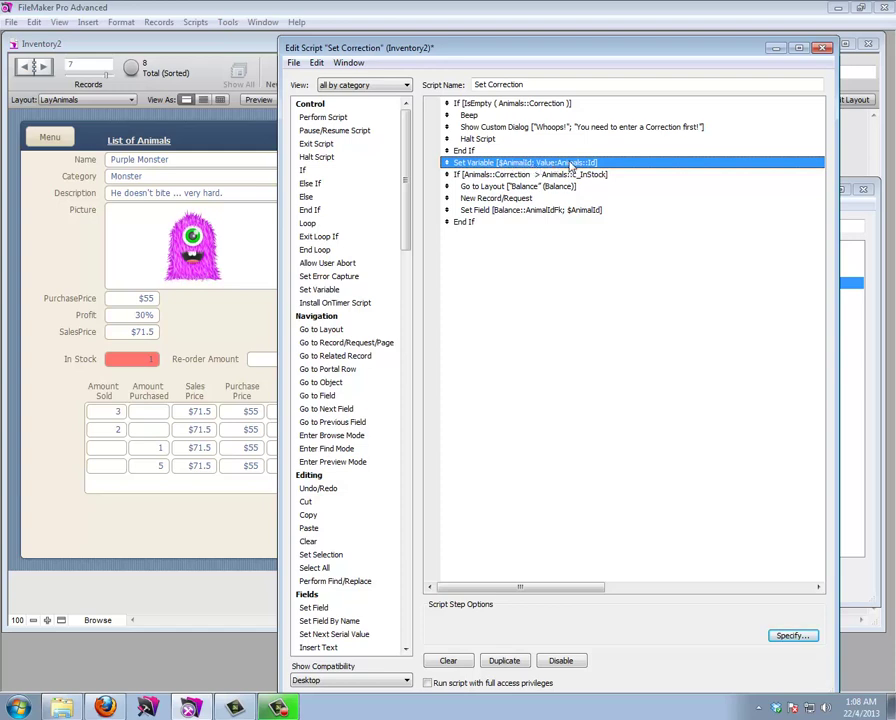
left_click(500, 210)
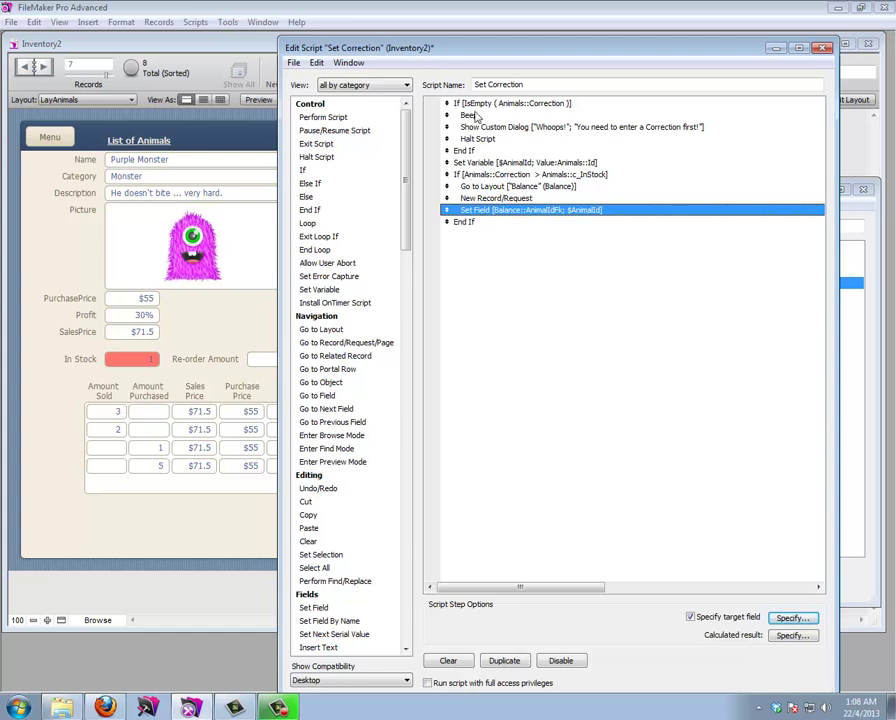
left_click(487, 187)
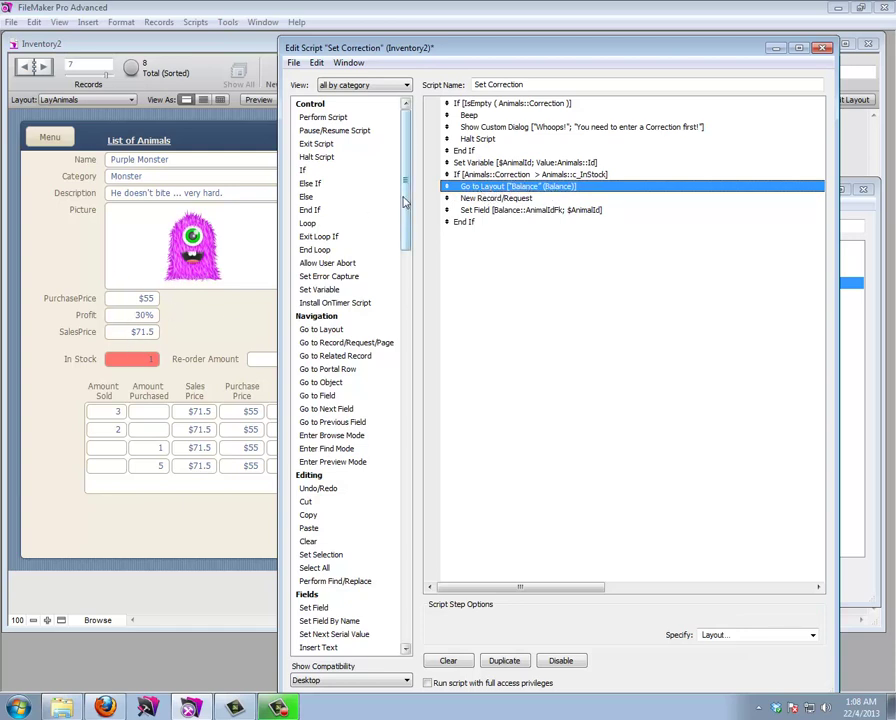
left_click_drag(404, 203, 396, 475)
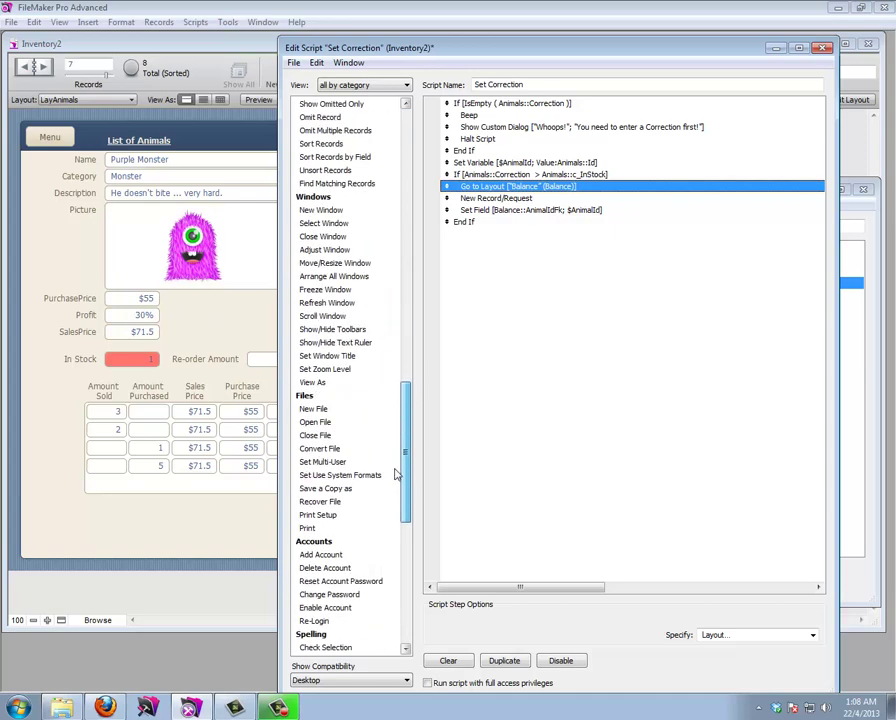
double_click(322, 289)
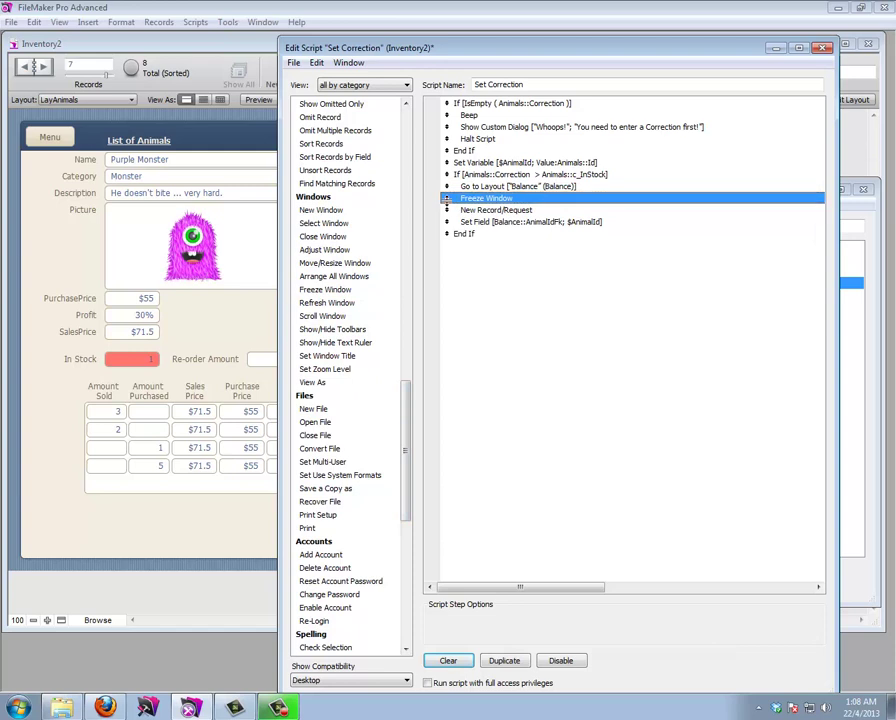
left_click_drag(446, 198, 458, 118)
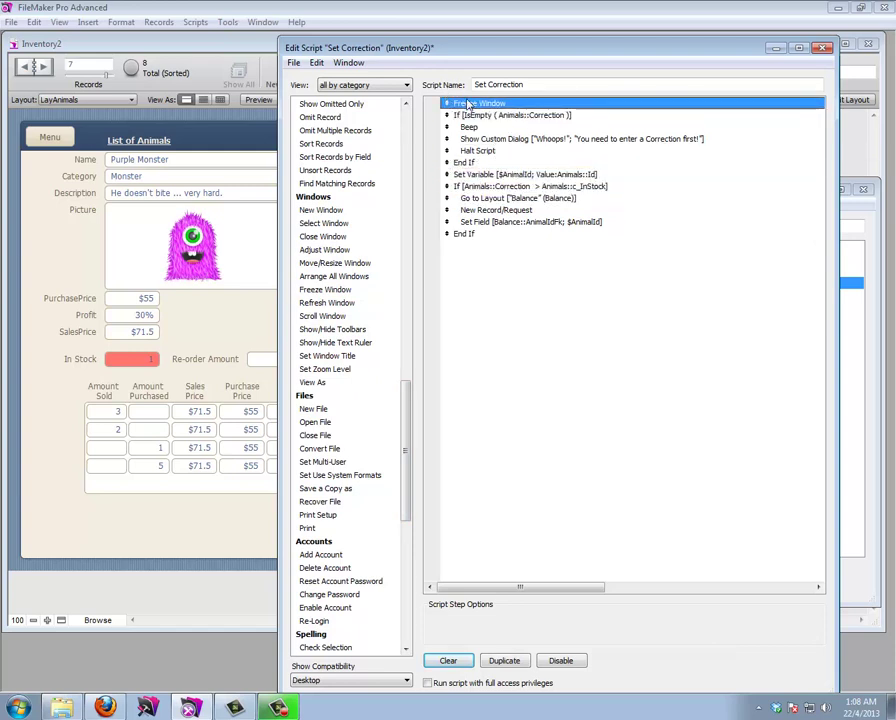
Review the steps of the second If block and compare them with the In Stock and Correction fields on the animal layout
left_click(467, 174)
left_click(488, 198)
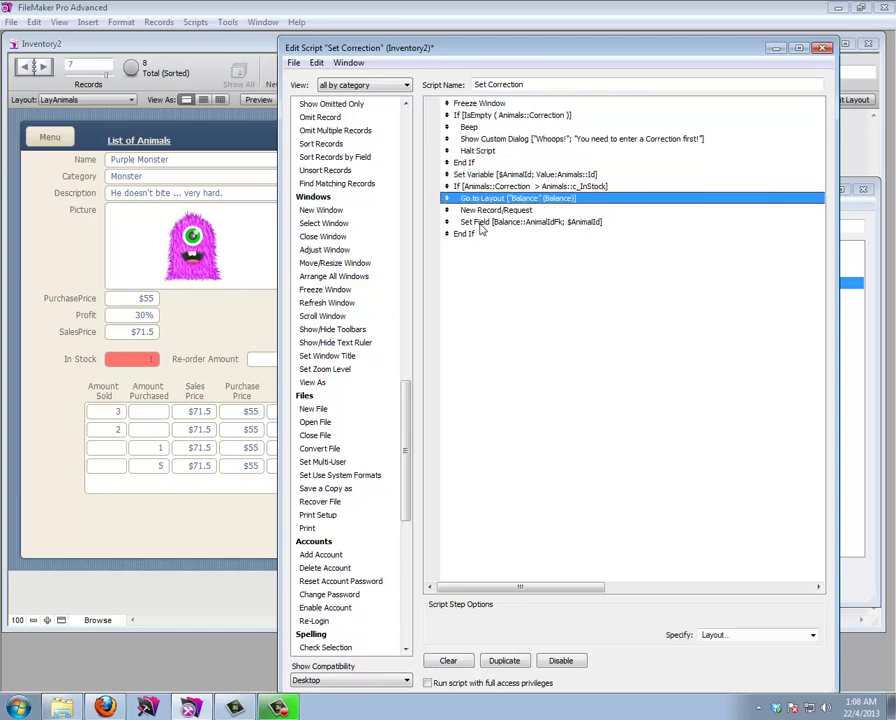
key("Home")
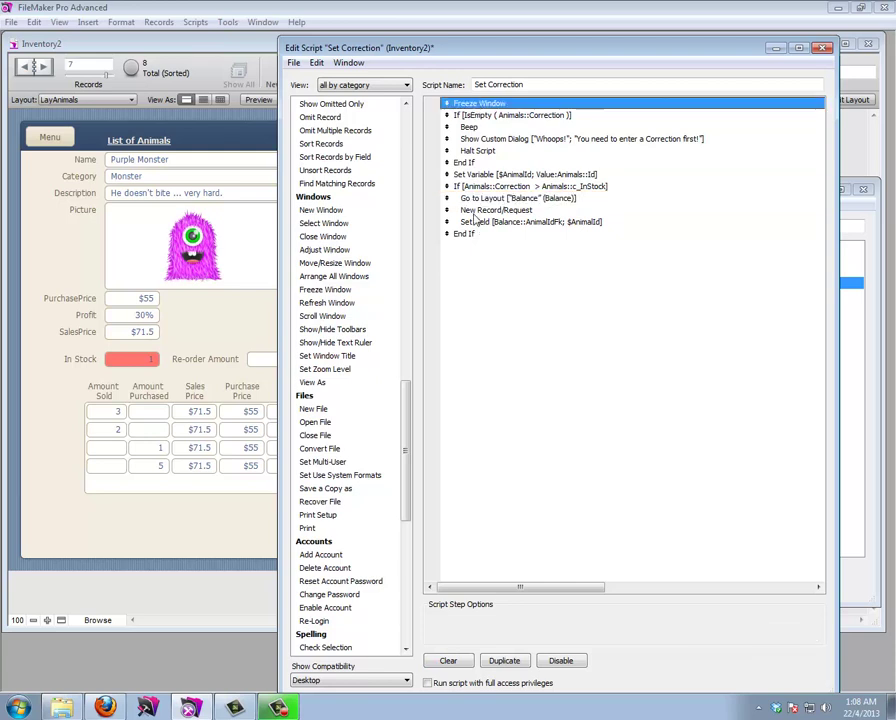
left_click(478, 187)
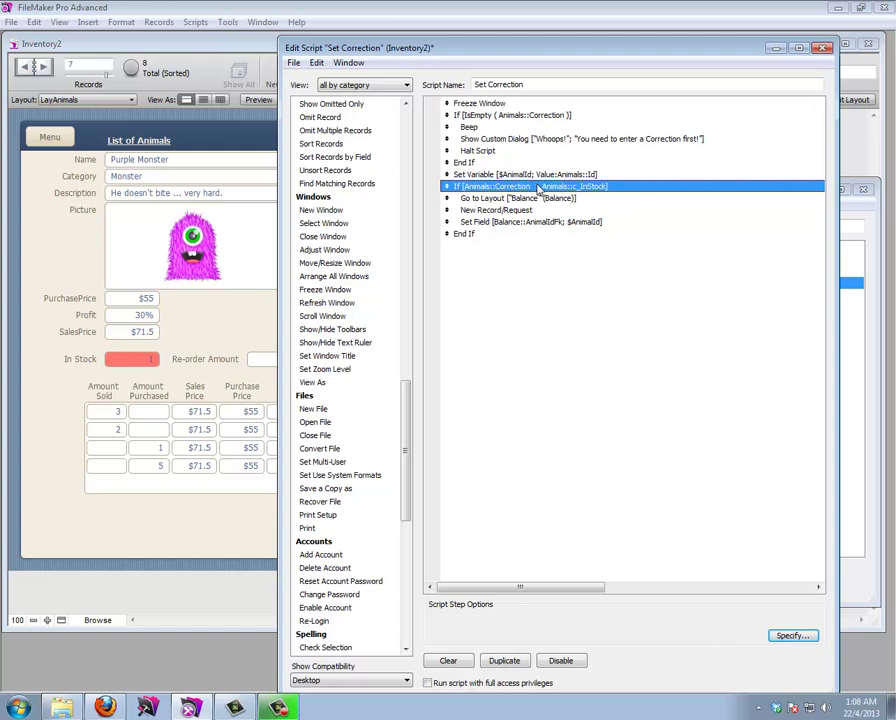
left_click(499, 199)
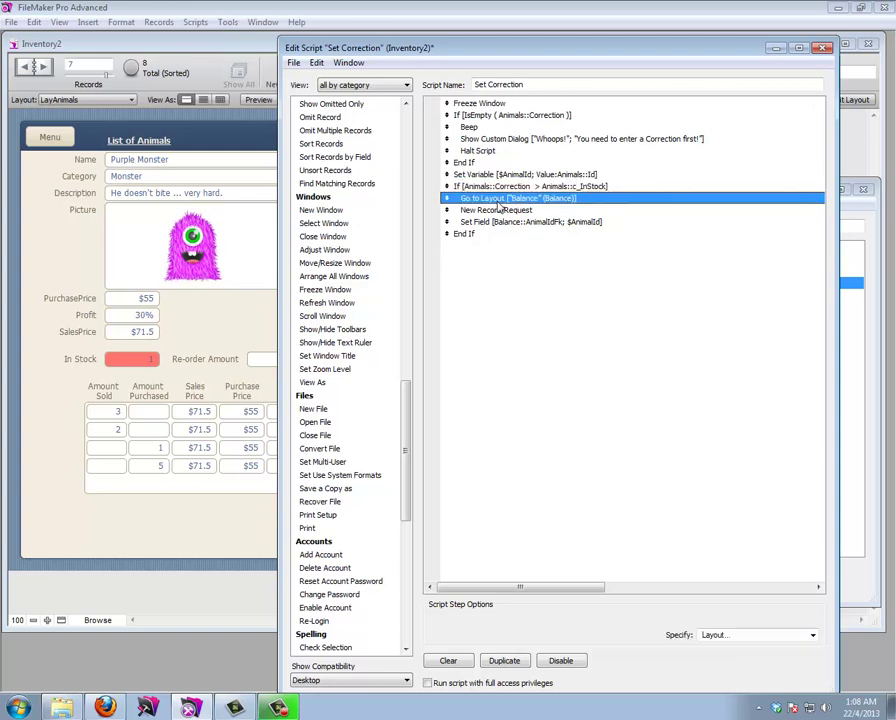
left_click(494, 210)
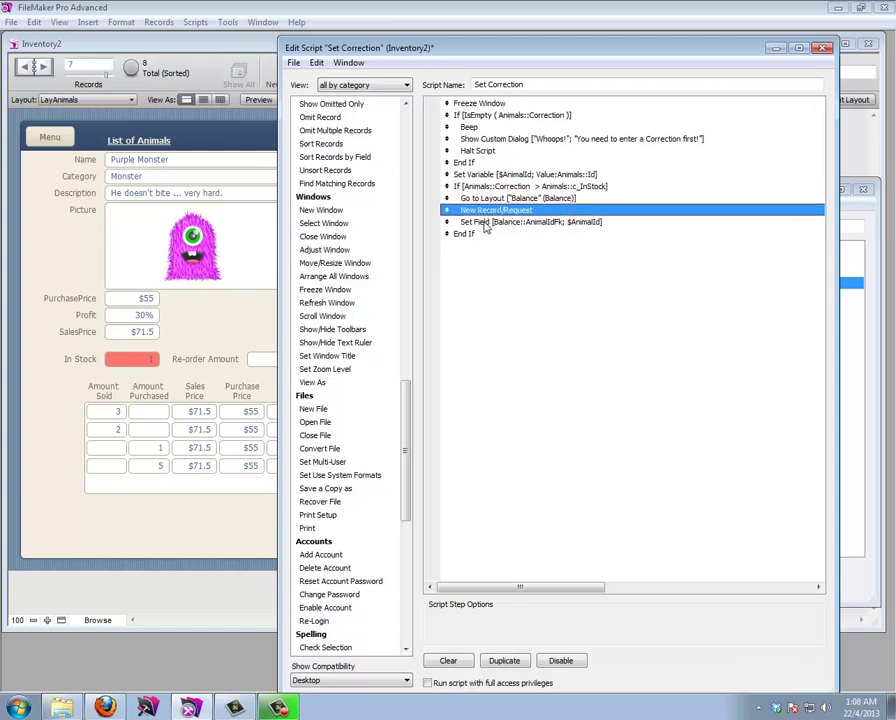
left_click(486, 222)
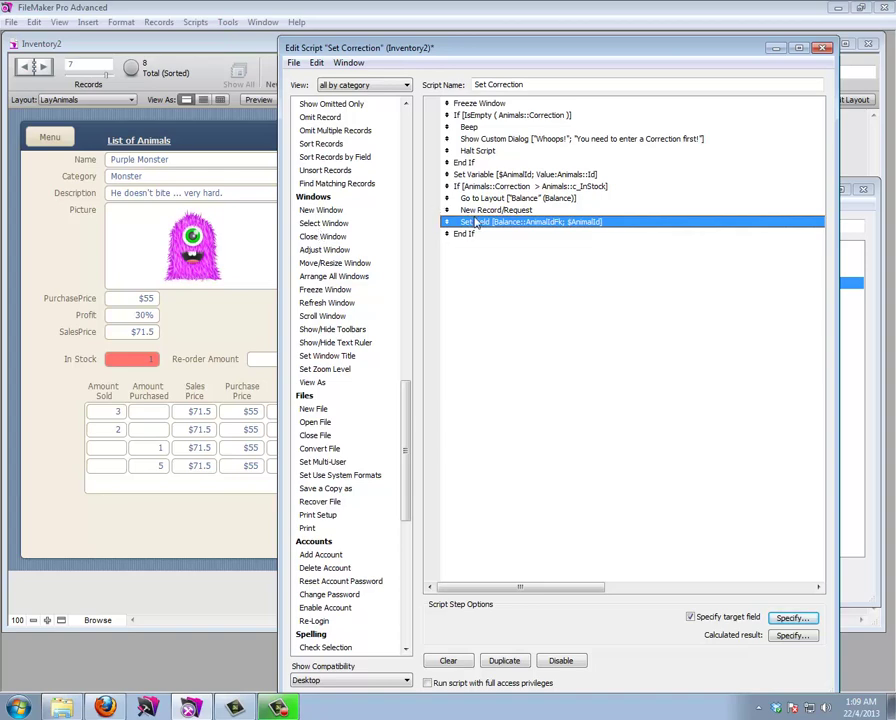
left_click_drag(290, 46, 434, 41)
left_click_drag(563, 45, 614, 44)
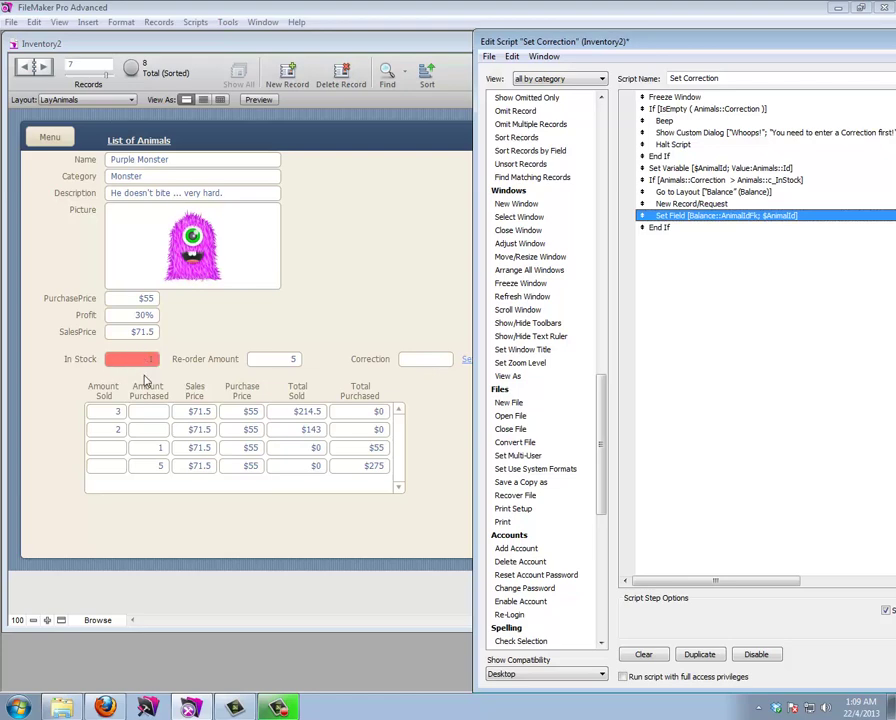
left_click_drag(490, 40, 242, 62)
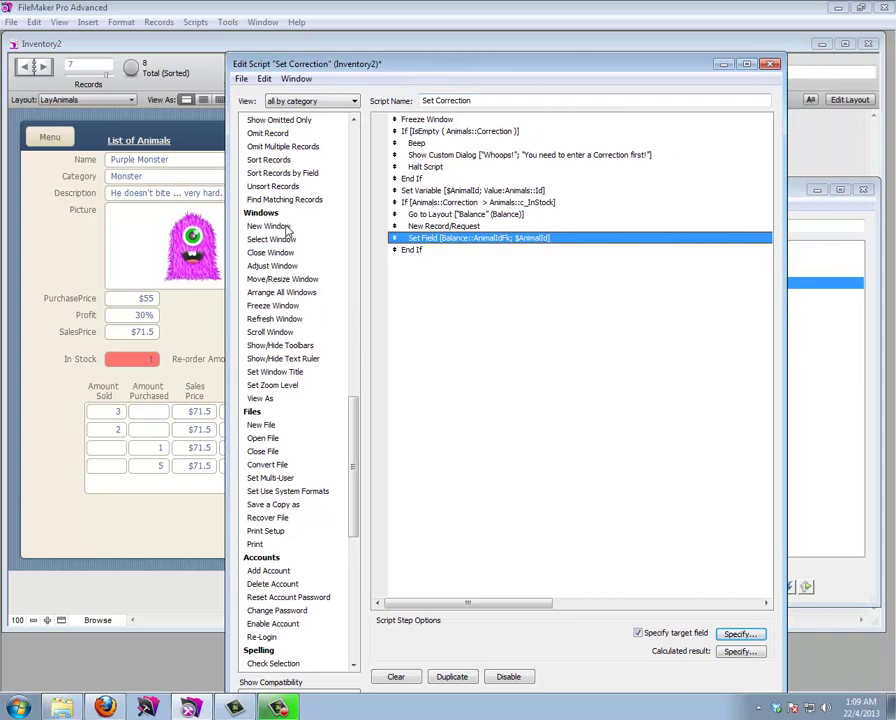
Insert a Set Variable step at the start of the second If block, before Go to Layout, and name the variable $Amount
left_click(354, 200)
left_click(354, 200)
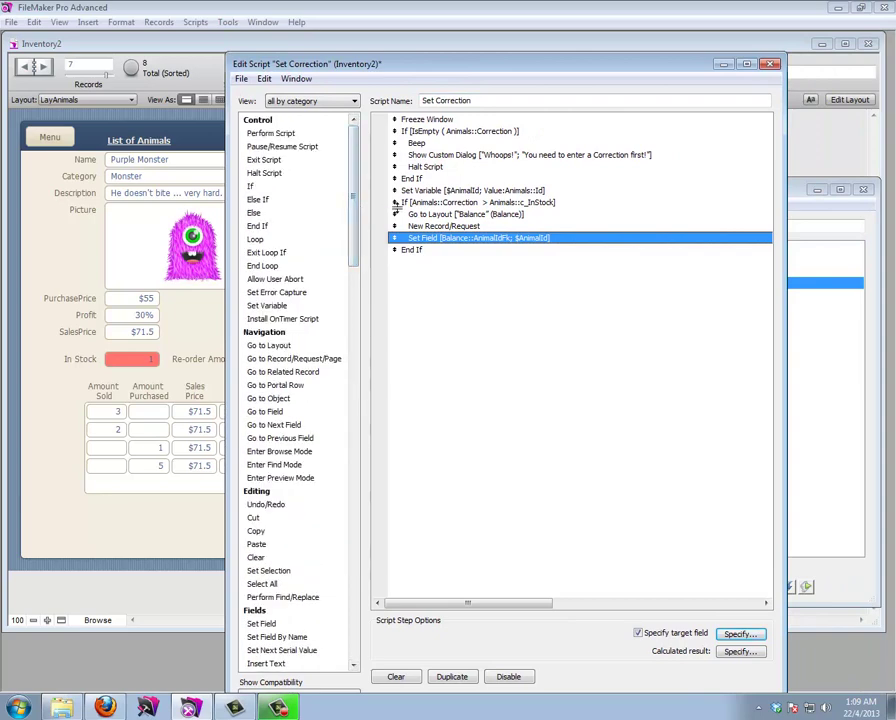
left_click(432, 204)
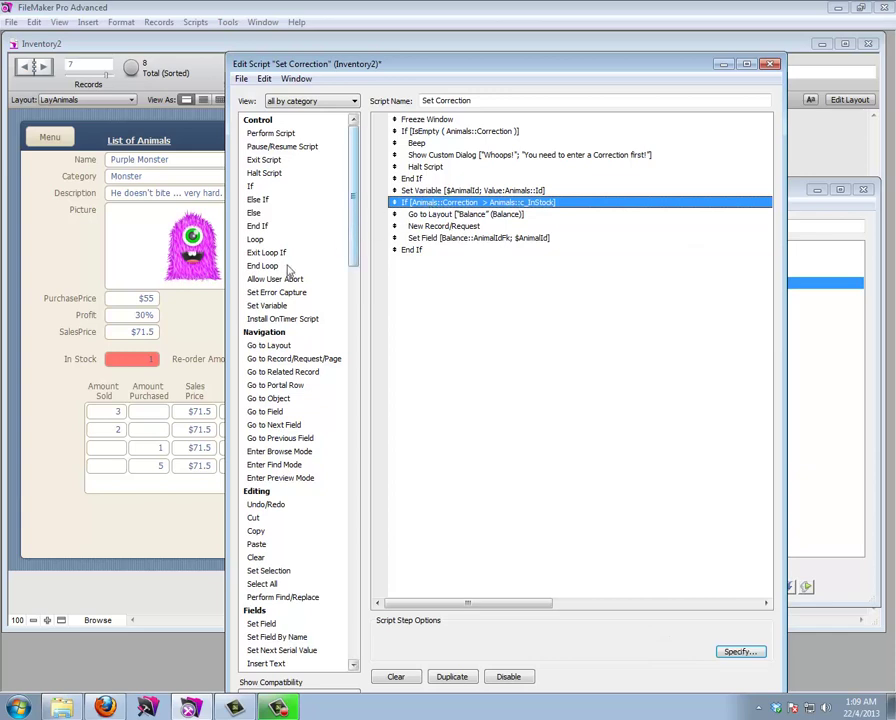
double_click(266, 305)
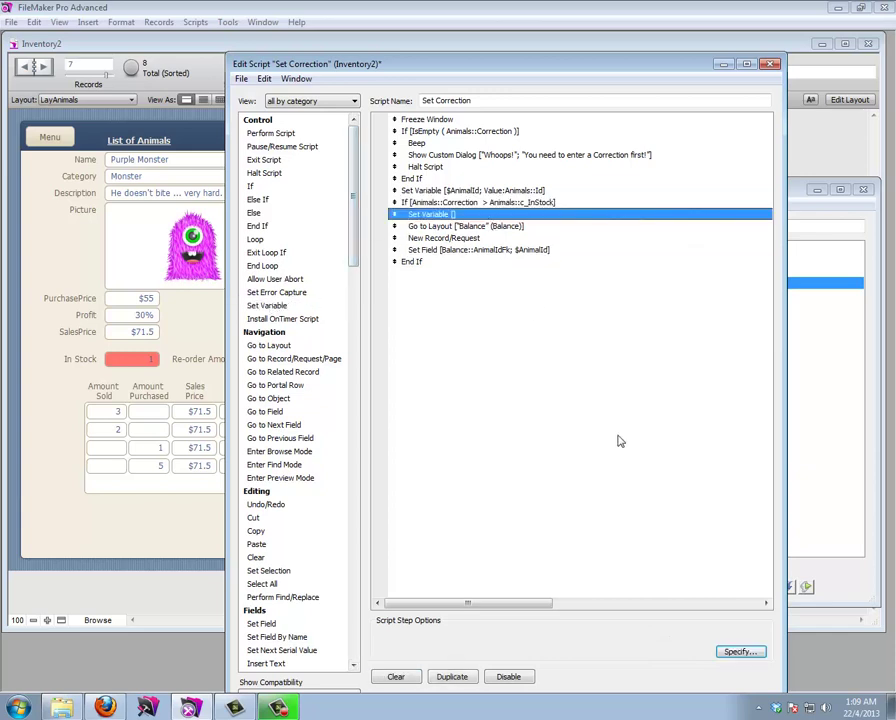
left_click(735, 651)
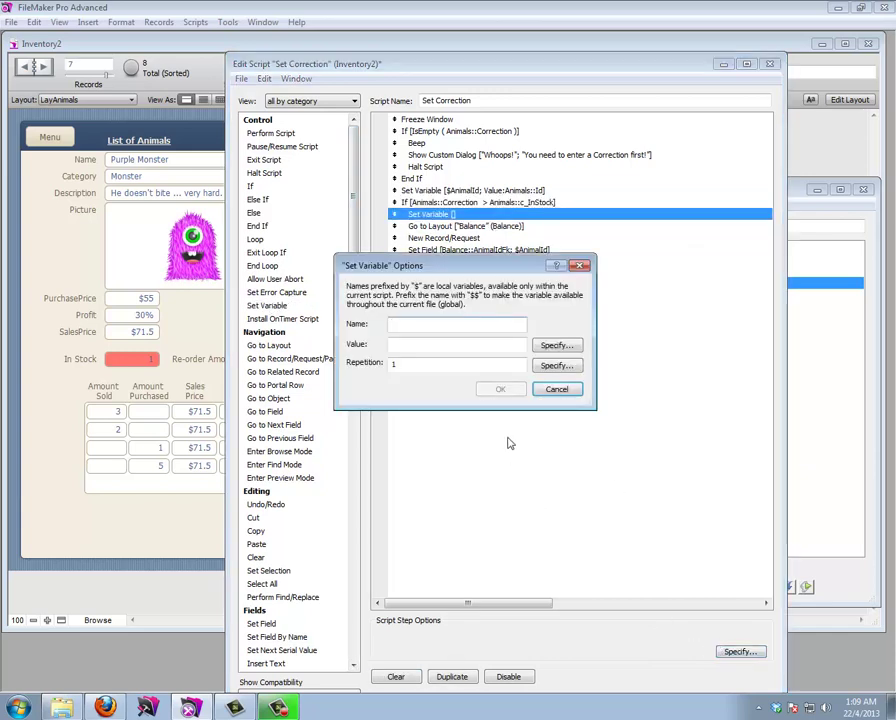
type("Amount")
key("Tab")
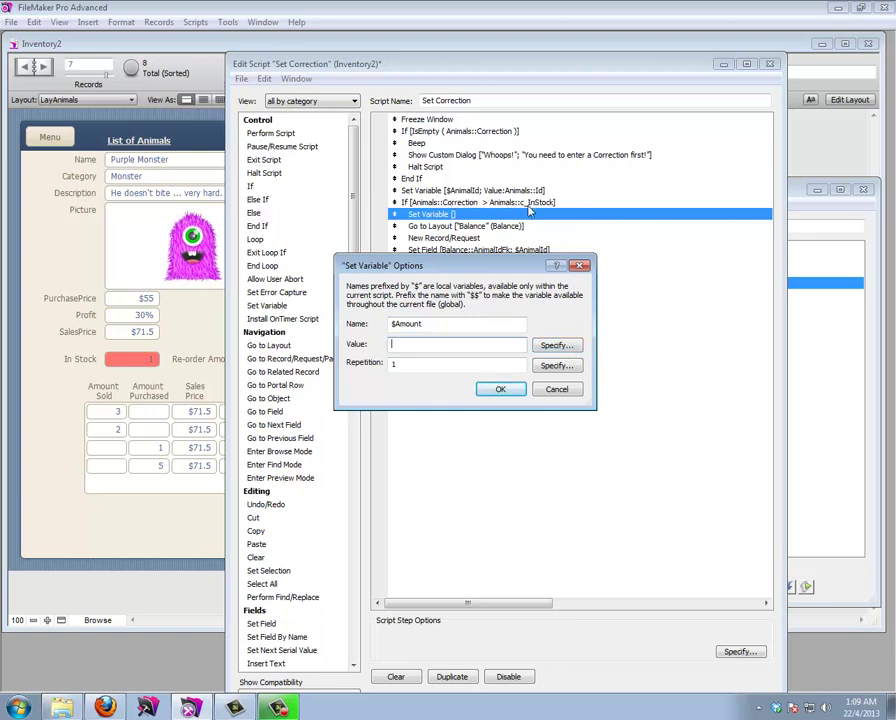
Set the value of $Amount to Animals::Correction - Animals::c_InStock and confirm the variable options
left_click(557, 345)
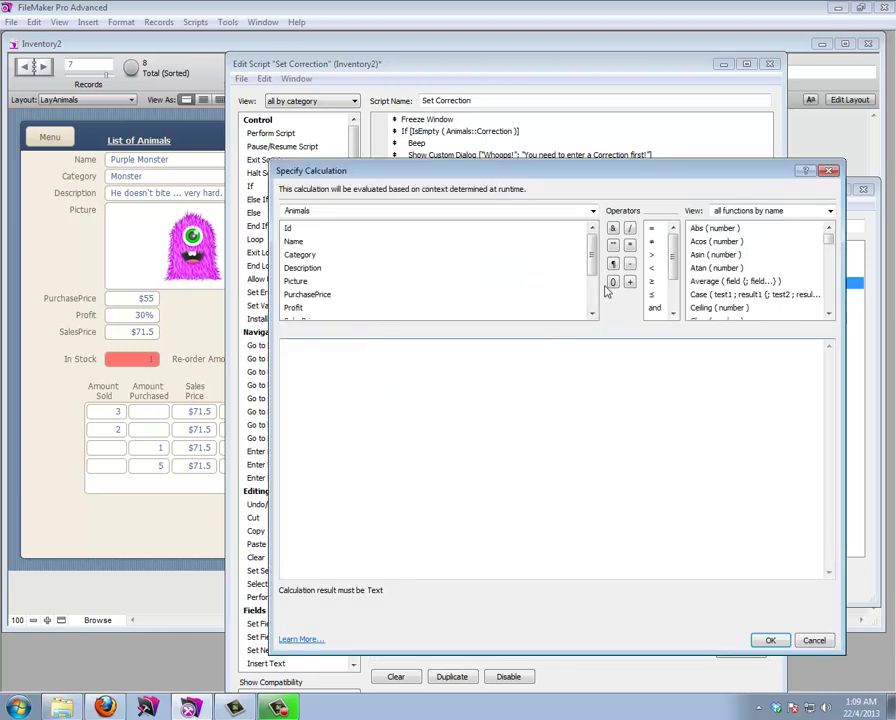
scroll(597, 265, "down", 2)
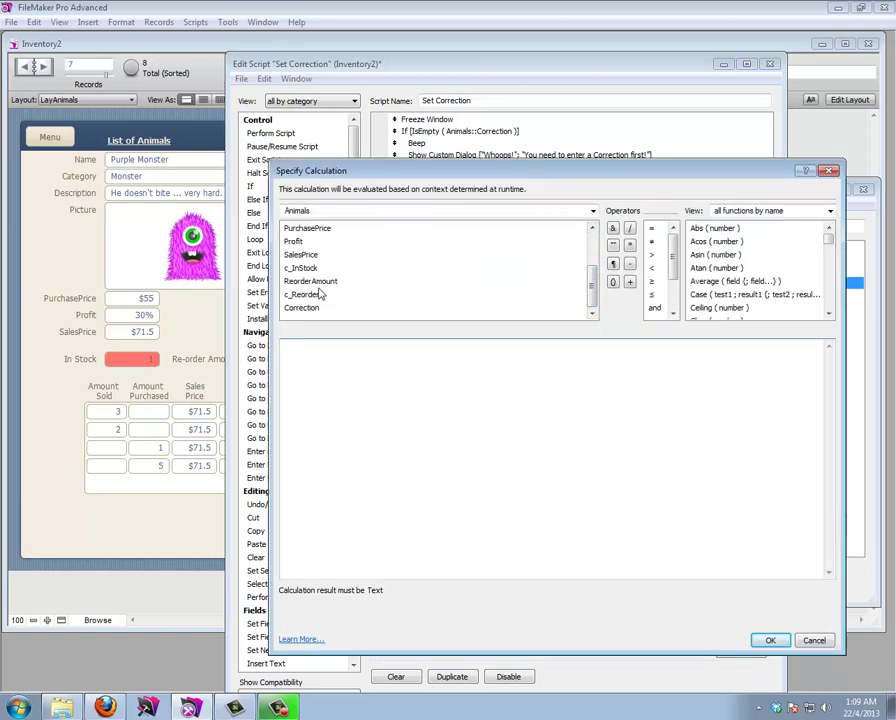
double_click(308, 309)
double_click(300, 268)
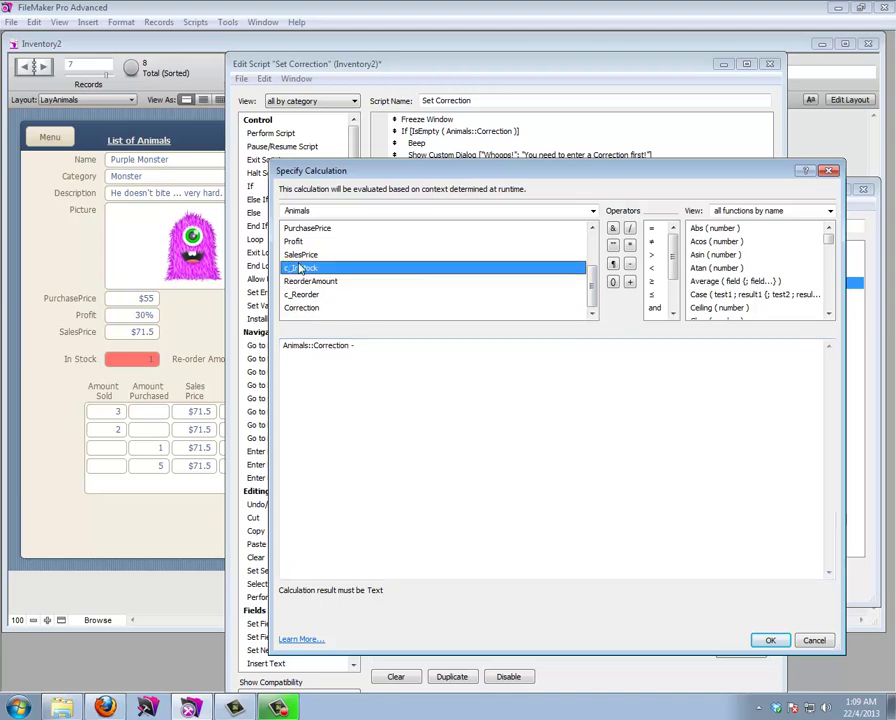
left_click(766, 638)
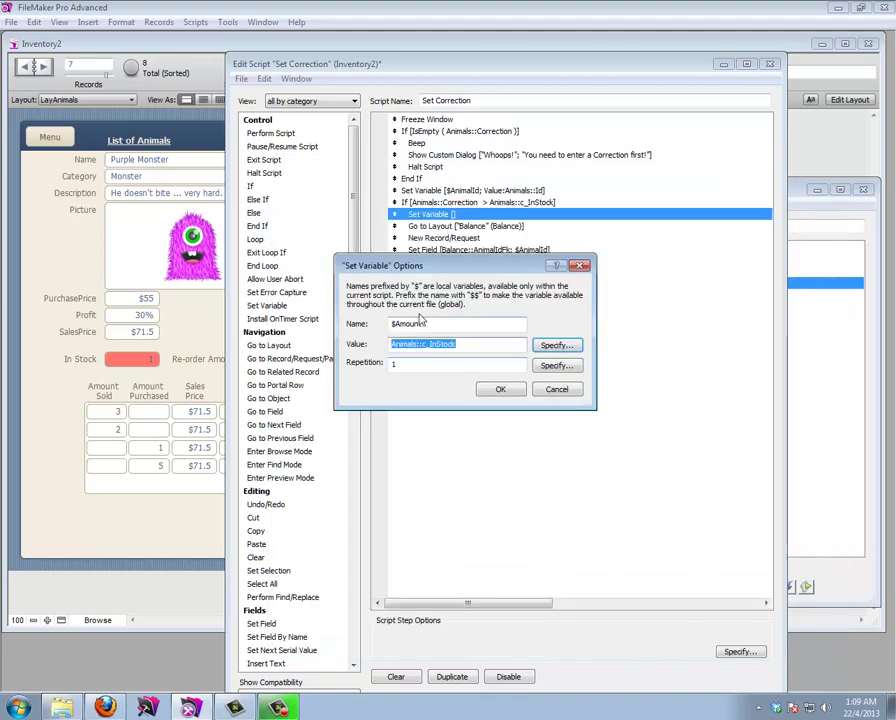
left_click(500, 388)
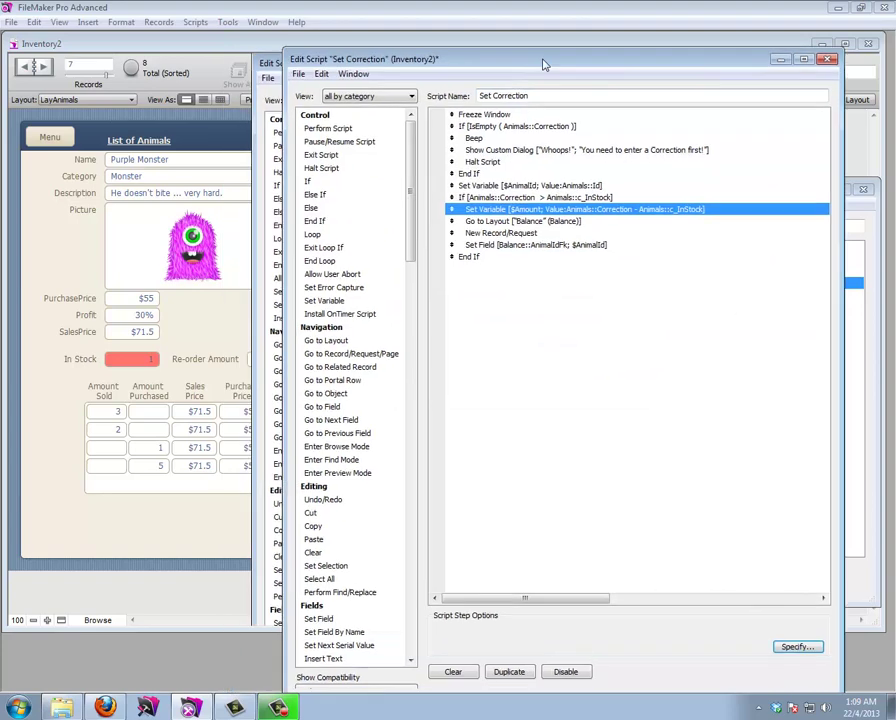
Duplicate the Set Field step for Balance::AnimalIdFk and change the copy's target field to Balance::AmountPurchased
left_click_drag(544, 64, 749, 51)
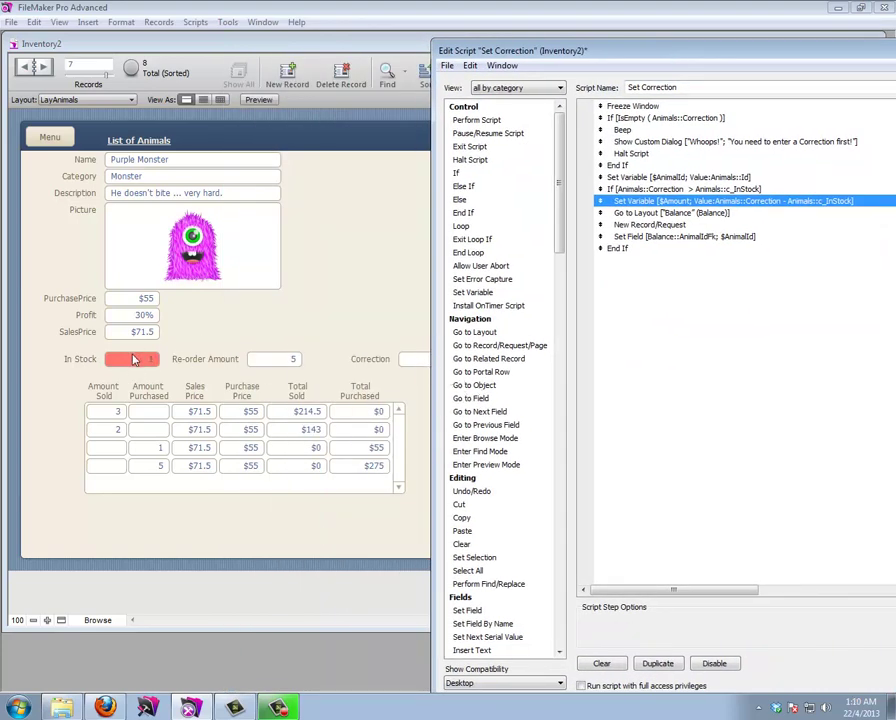
left_click(624, 238)
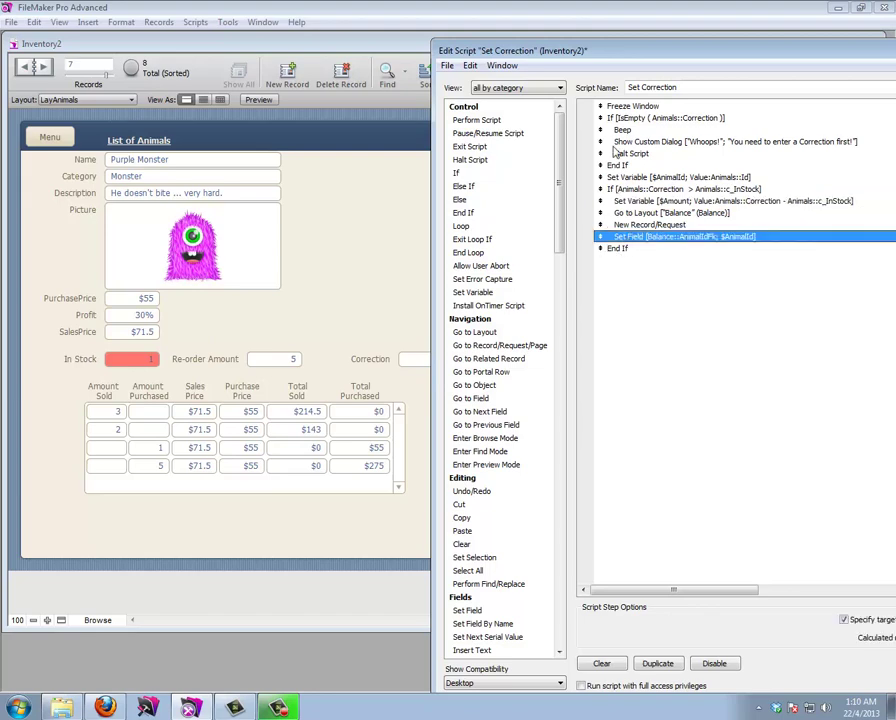
left_click_drag(615, 57, 413, 60)
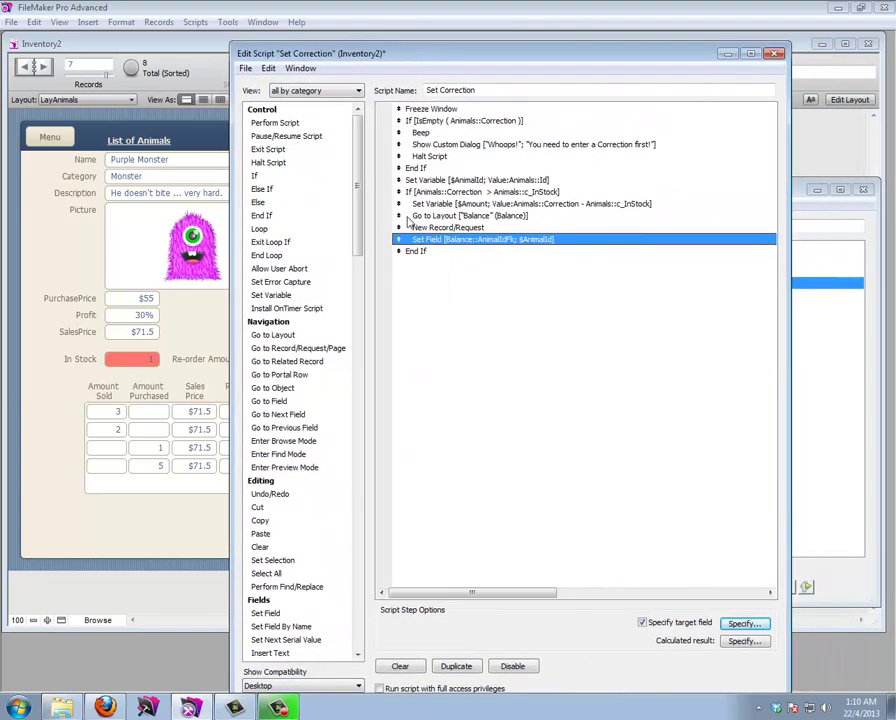
key("ctrl+d")
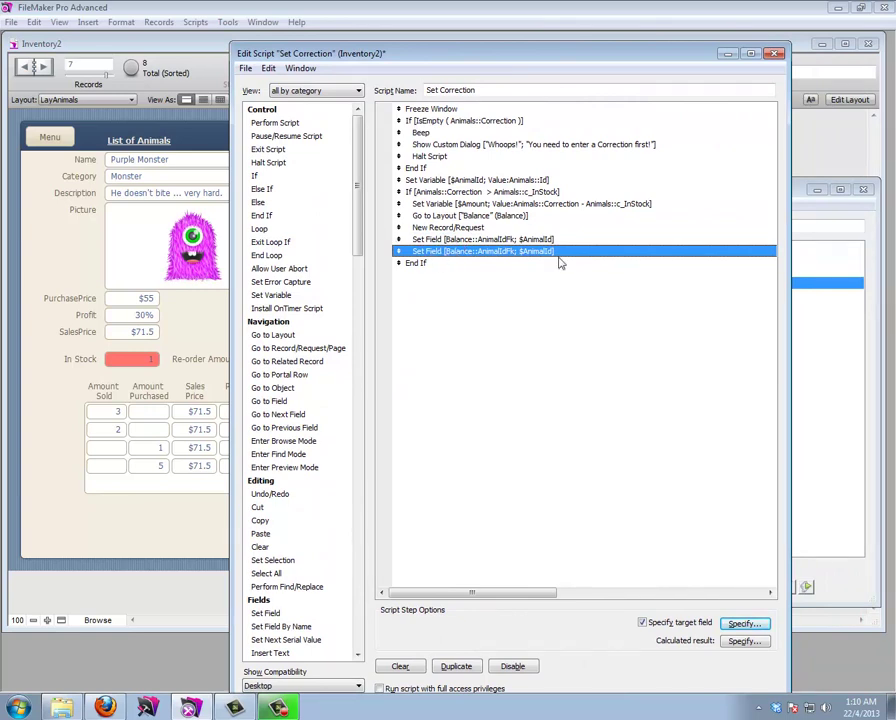
left_click(742, 624)
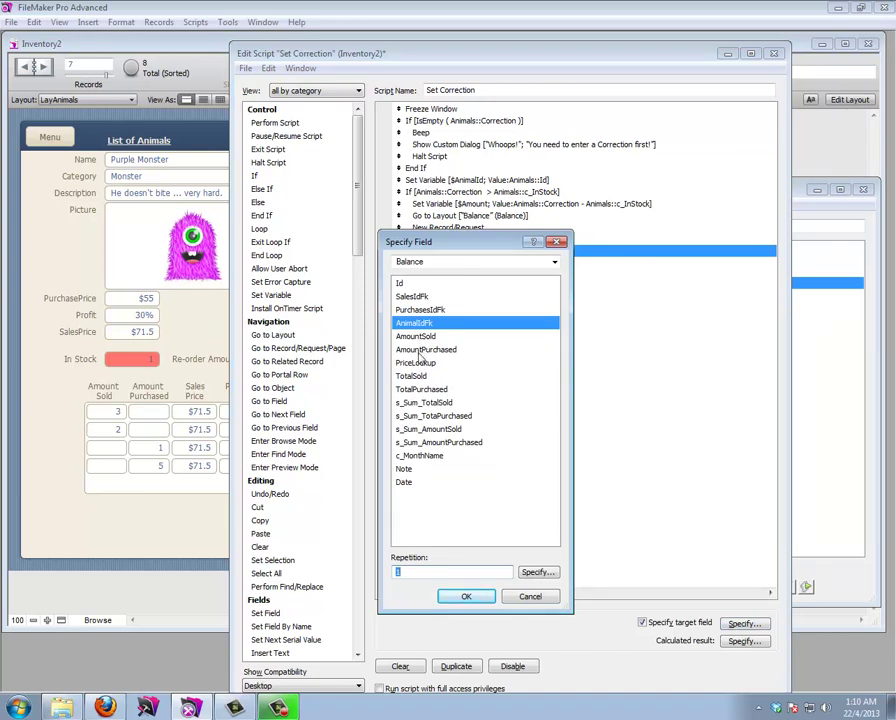
double_click(424, 350)
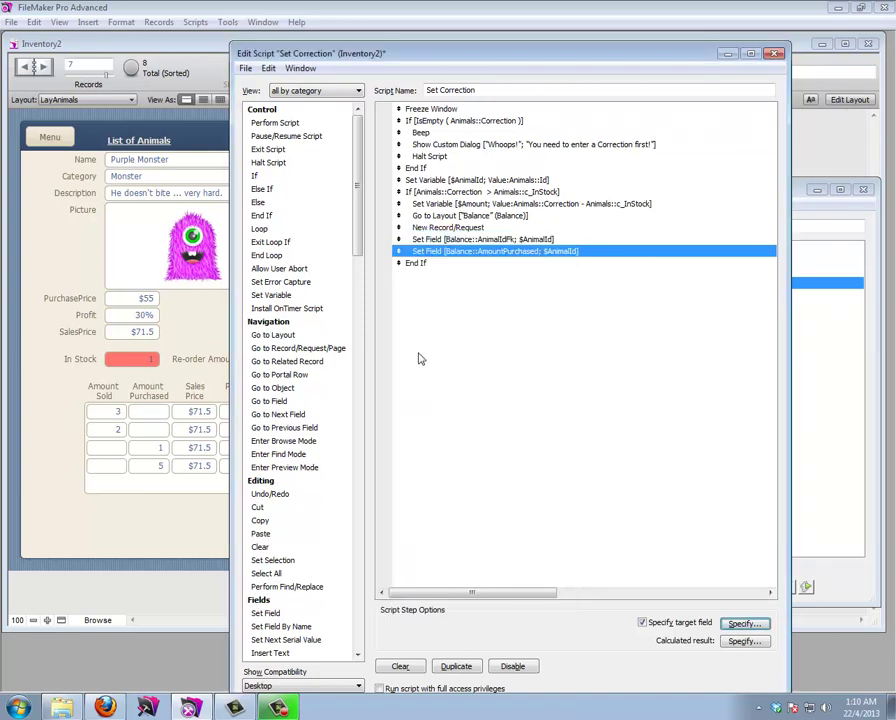
Change the calculated result of the Balance::AmountPurchased Set Field step to $Amount
left_click(743, 641)
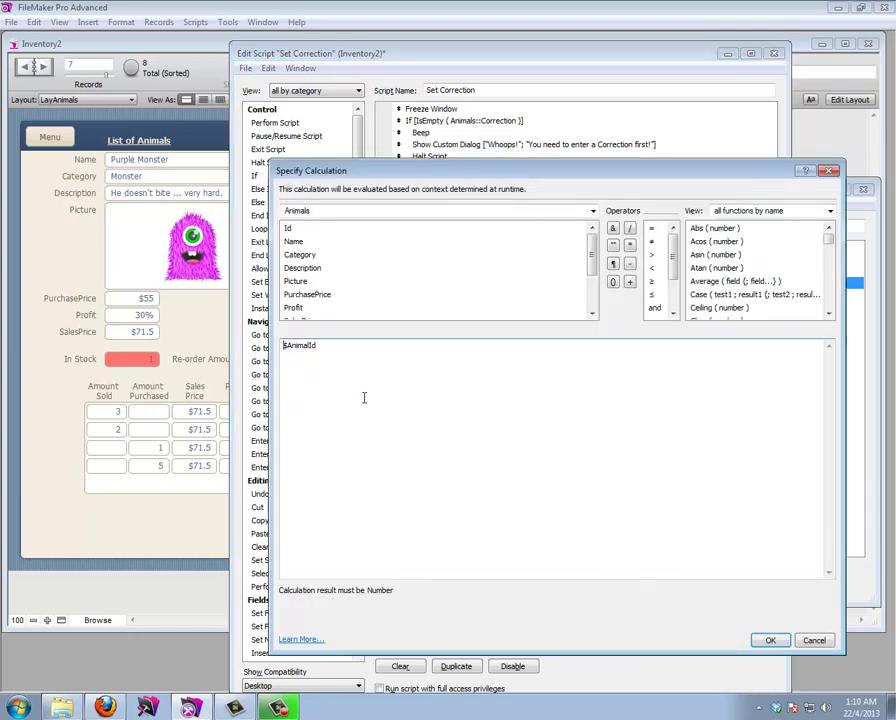
type("Amount")
key("Delete")
left_click(768, 640)
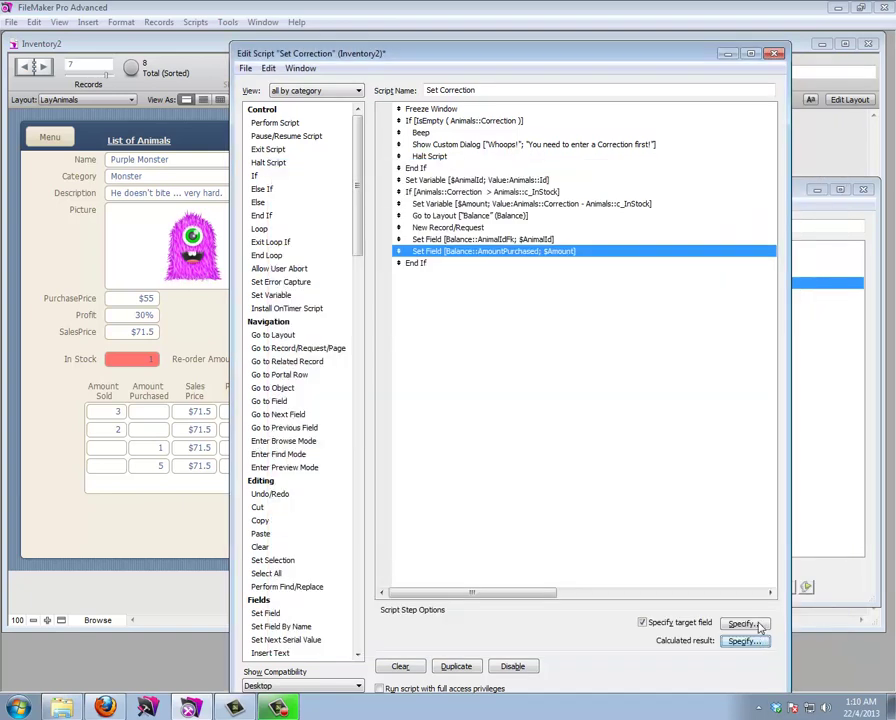
Examine the Amount Purchased column on the animal layout and review the second If block from its condition to End If
left_click_drag(252, 47, 673, 71)
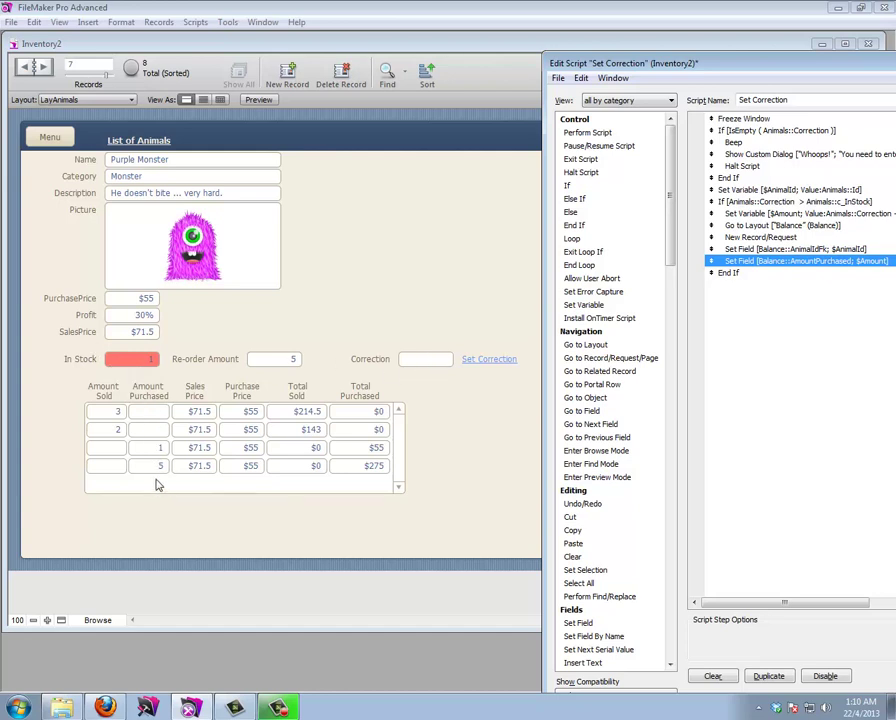
left_click_drag(567, 62, 409, 75)
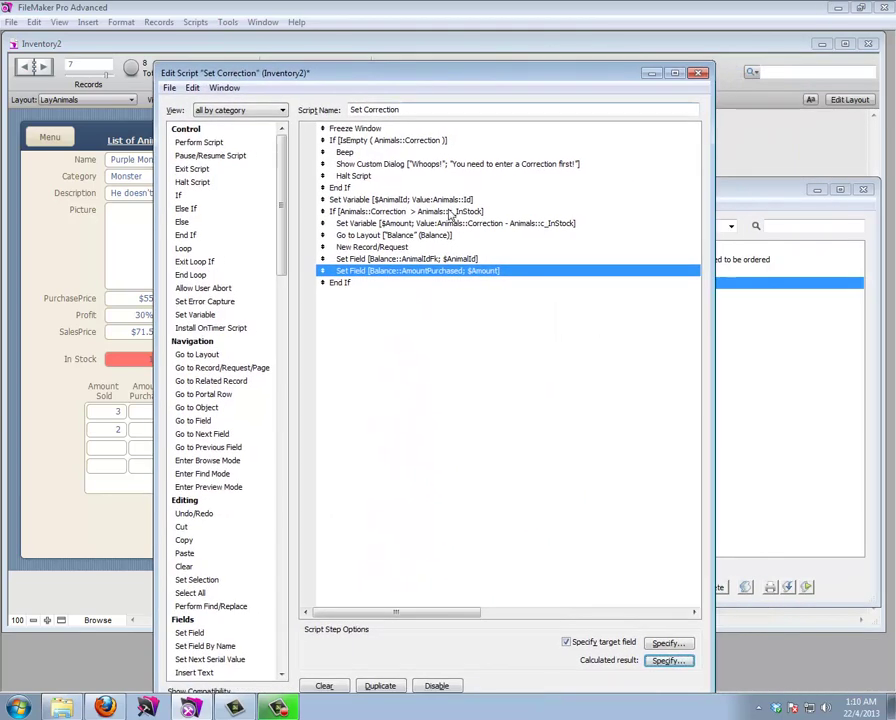
left_click(351, 286)
left_click(348, 212)
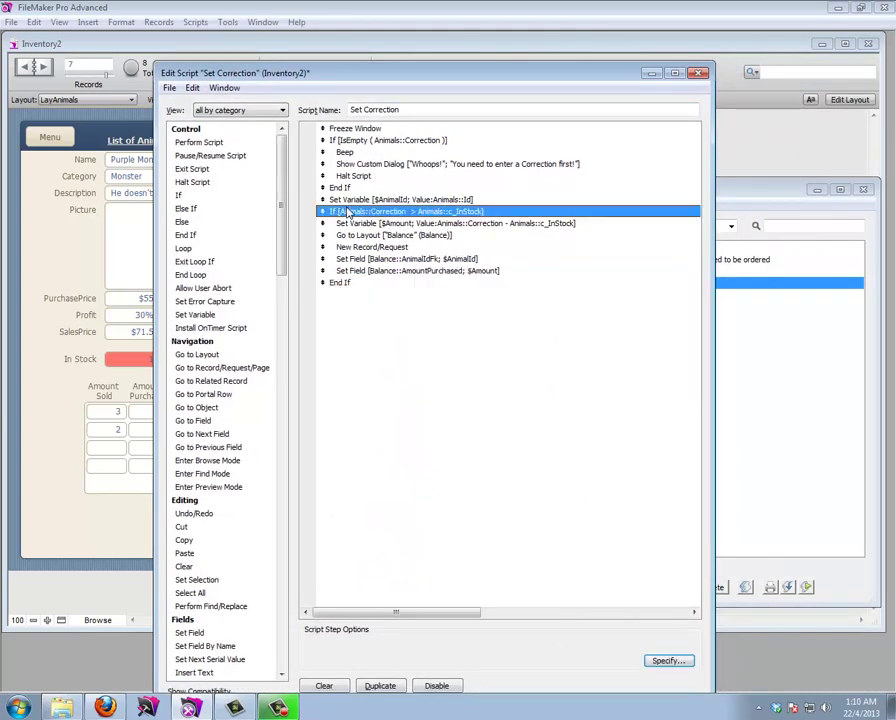
Add an Else If step after the Balance::AmountPurchased Set Field step and copy the condition of the second If step
left_click(320, 271)
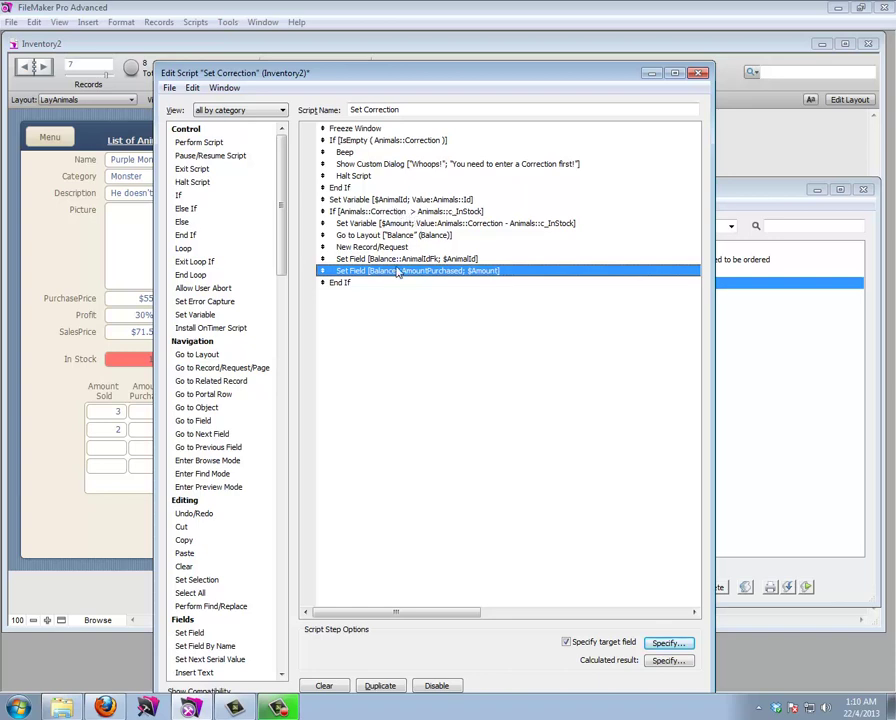
double_click(185, 208)
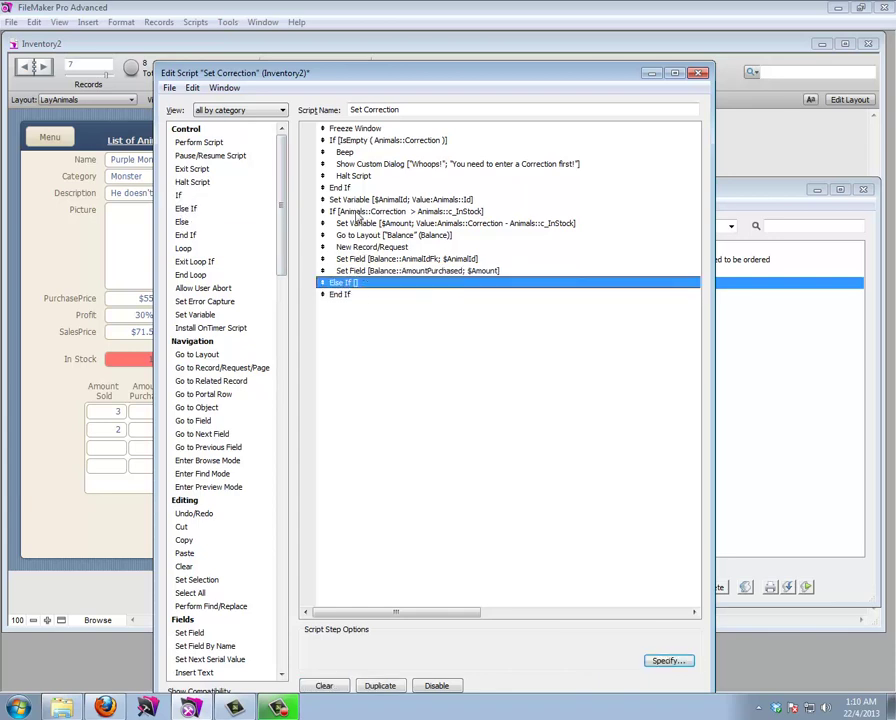
double_click(400, 212)
key("ctrl+a")
key("ctrl+c")
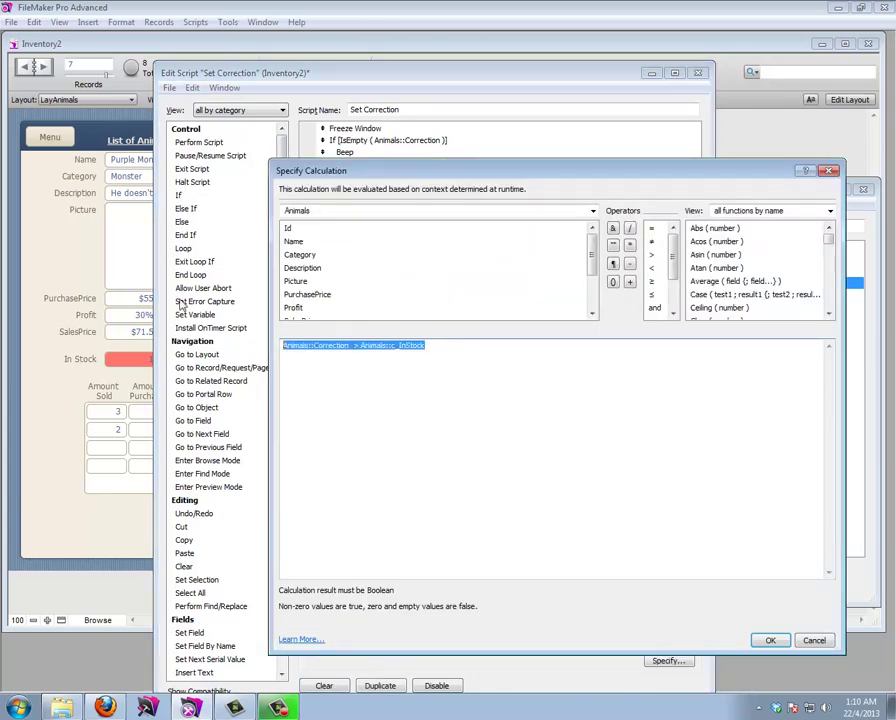
left_click(769, 640)
Paste the copied condition into the Else If step and rearrange it to Animals::c_InStock > Animals::Correction
double_click(350, 284)
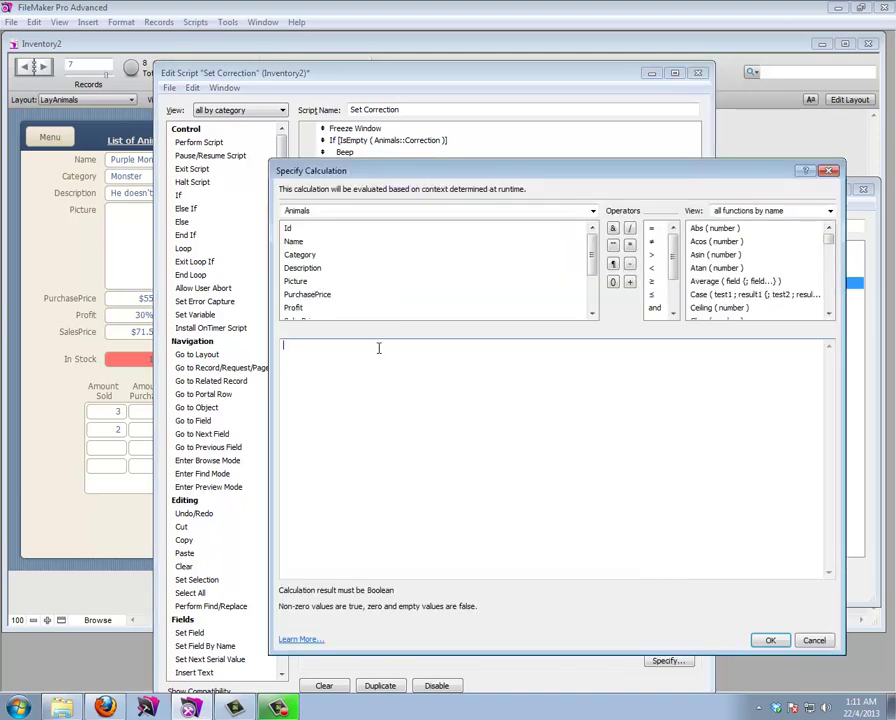
key("ctrl+v")
left_click(359, 346)
key("Left")
key("Left")
key("shift+Home")
key("ctrl+c")
key("Delete")
key("Delete")
key("Delete")
key("Delete")
key("ctrl+v")
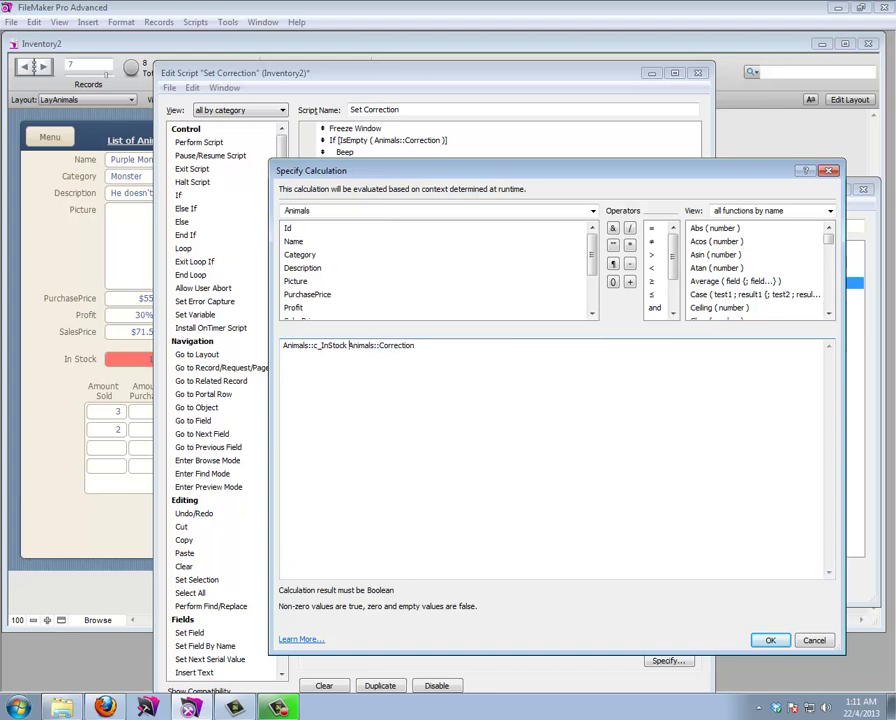
left_click(349, 345)
left_click(652, 255)
left_click(784, 645)
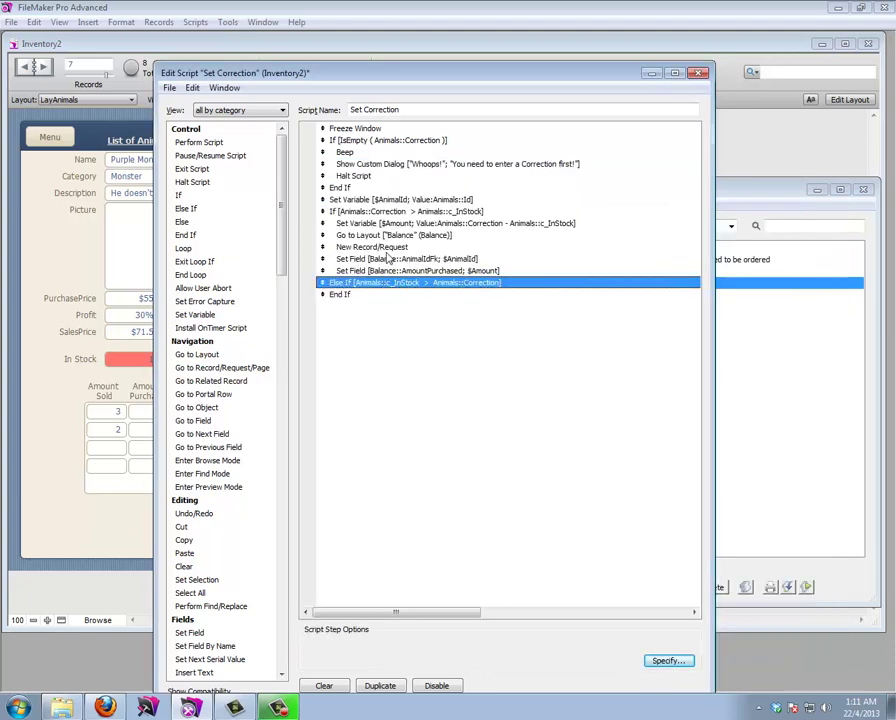
Duplicate the five steps from Set Variable $Amount through Set Field Balance::AmountPurchased into the Else If branch
left_click(380, 213)
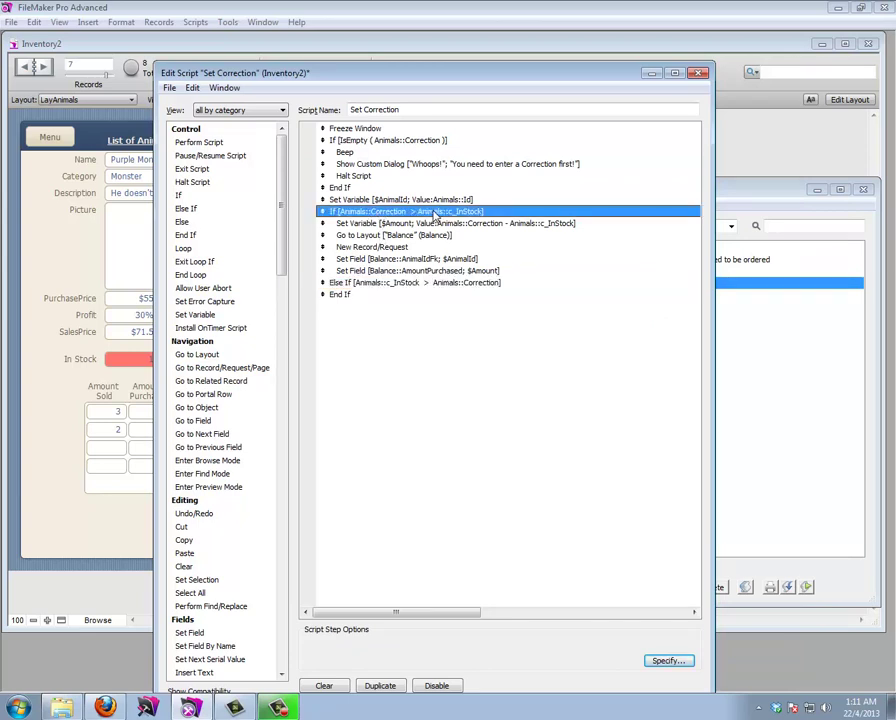
left_click(405, 284)
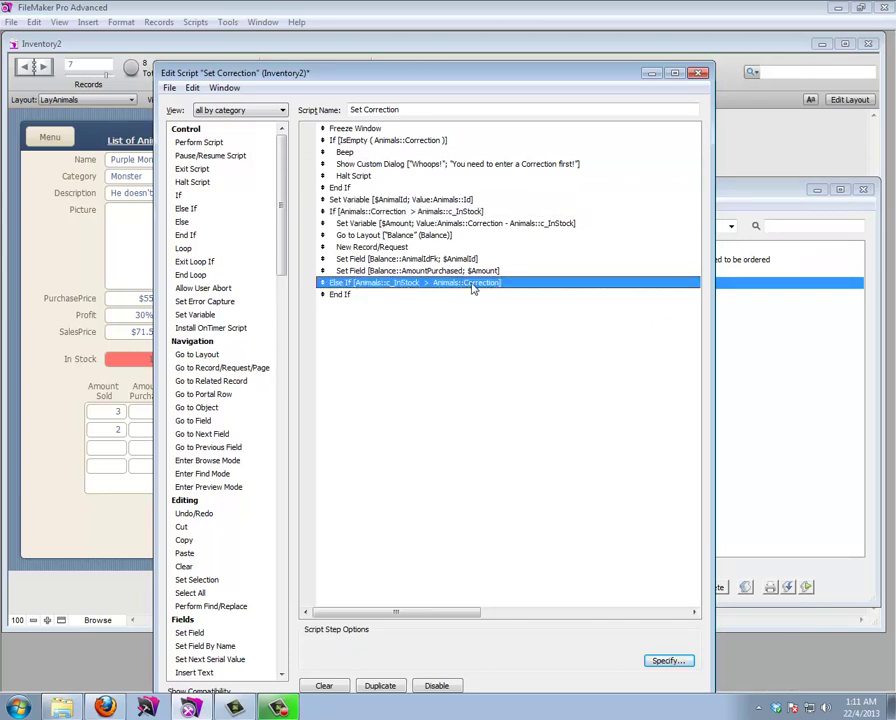
left_click(340, 224)
left_click(352, 272, "shift")
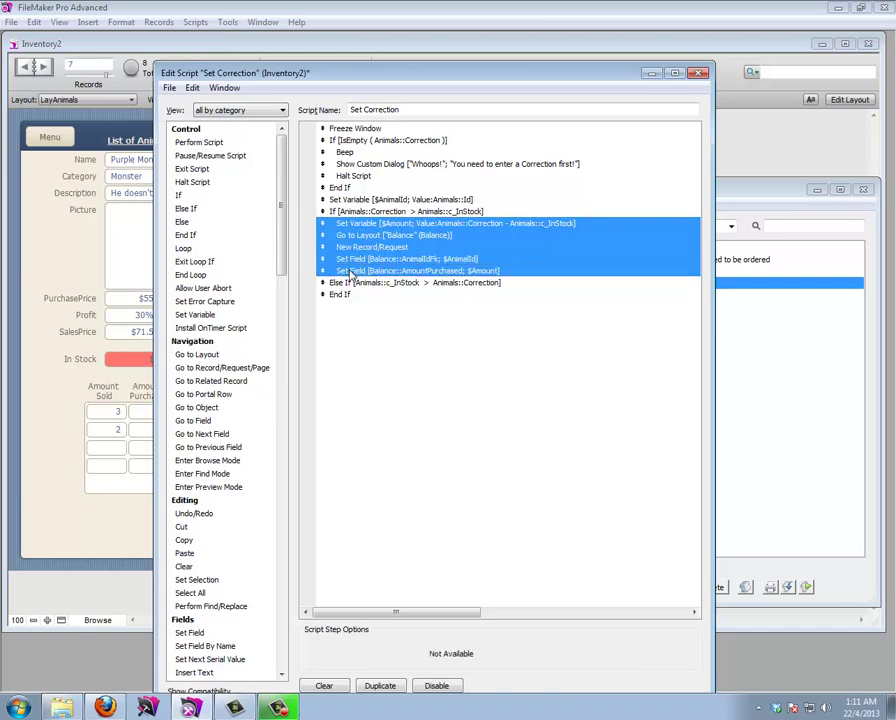
left_click_drag(350, 274, 352, 286)
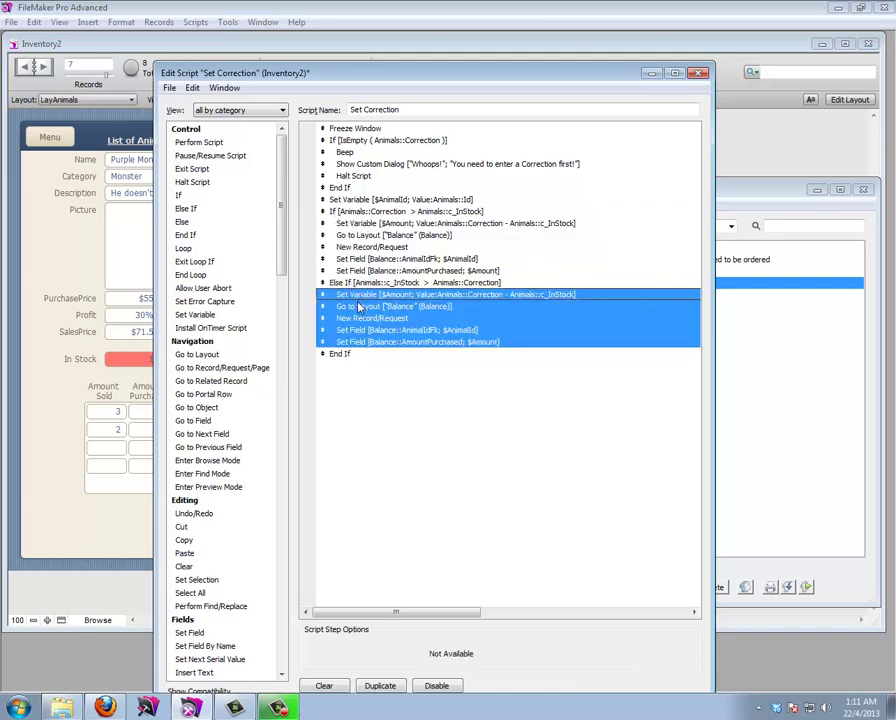
Change the value of $Amount in the Else If branch to Animals::c_InStock - Animals::Correction
left_click(357, 303)
double_click(398, 293)
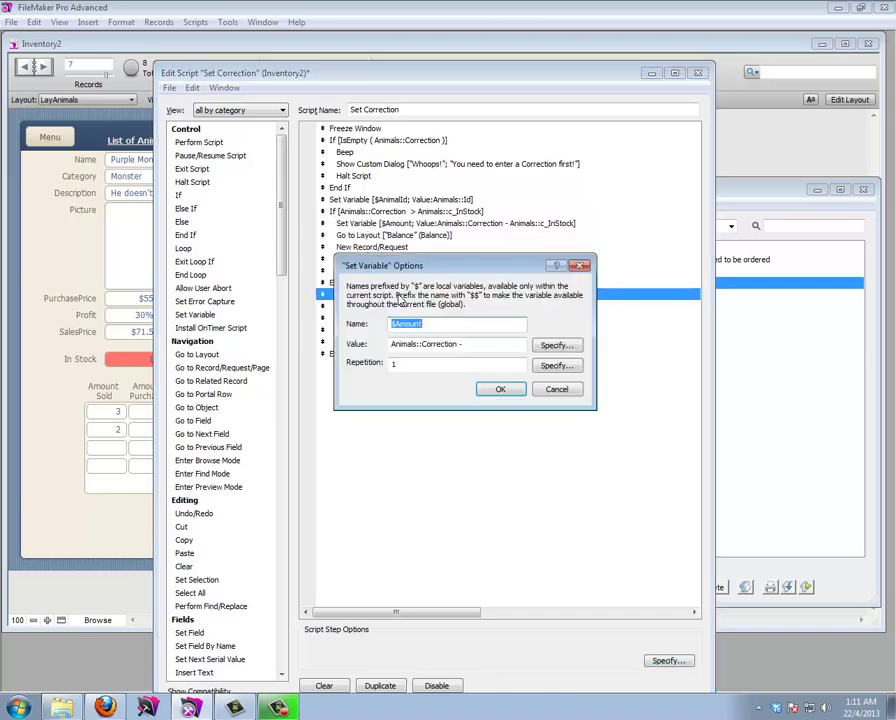
left_click(556, 345)
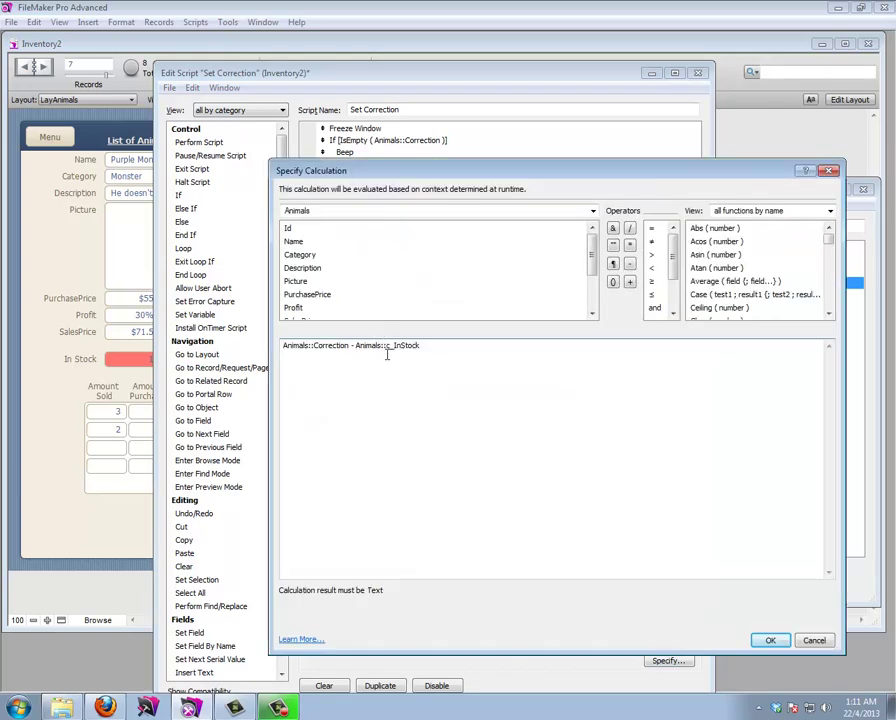
key("shift+Home")
key("ctrl+c")
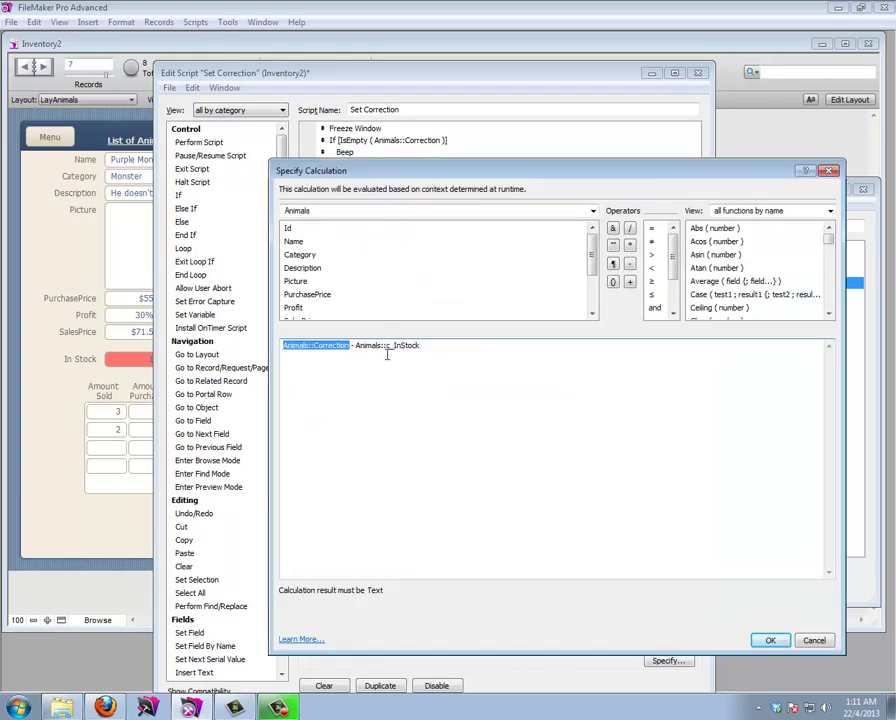
key("Delete")
key("Delete")
key("Delete")
key("Delete")
key("End")
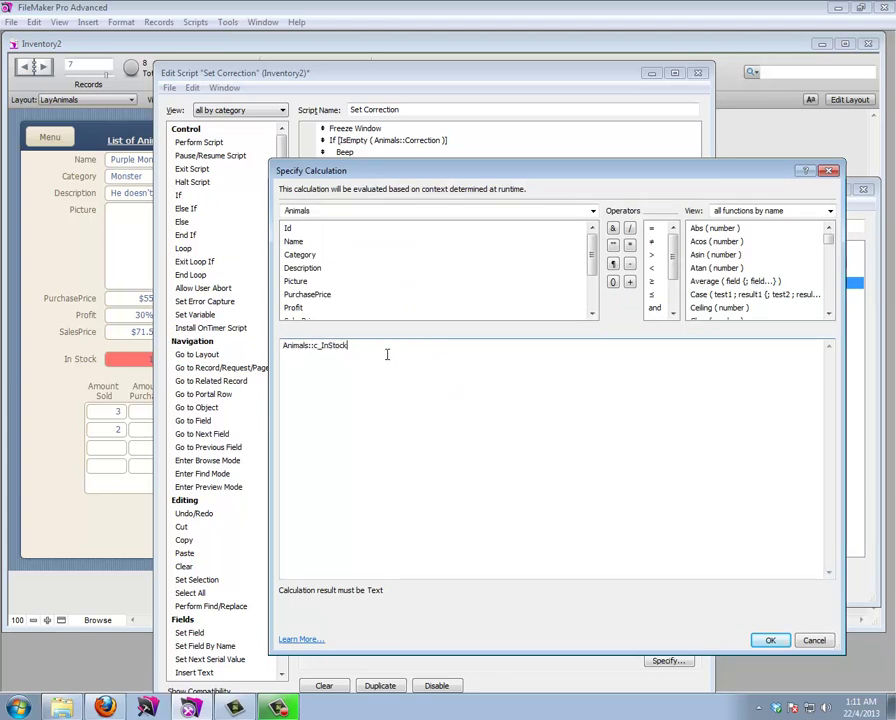
type("-")
key("ctrl+v")
left_click(766, 640)
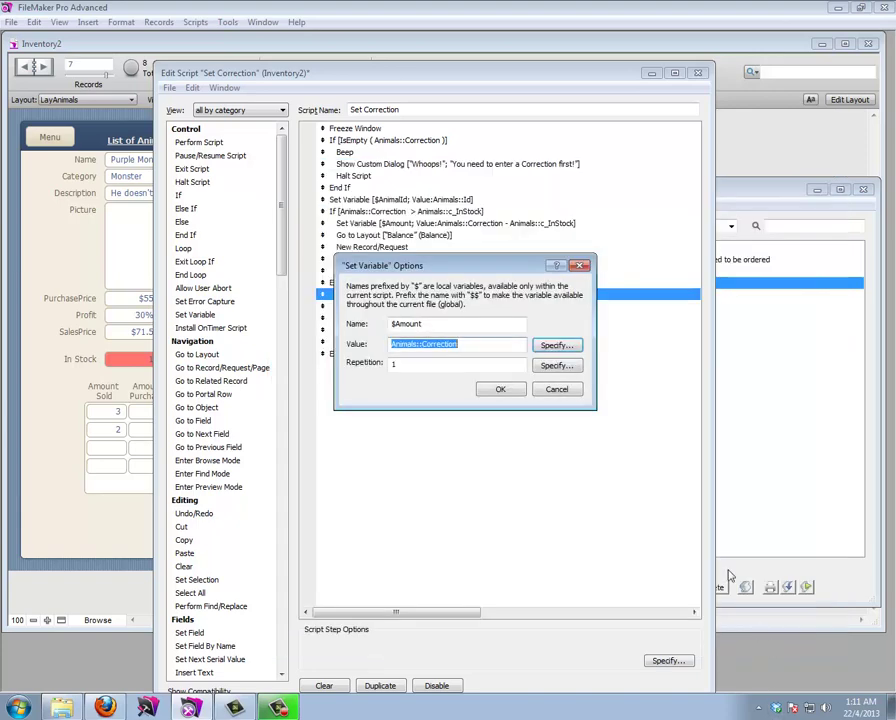
left_click(510, 390)
Review the copied steps in the Else If branch and change the last Set Field target to Balance::AmountSold
left_click(365, 307)
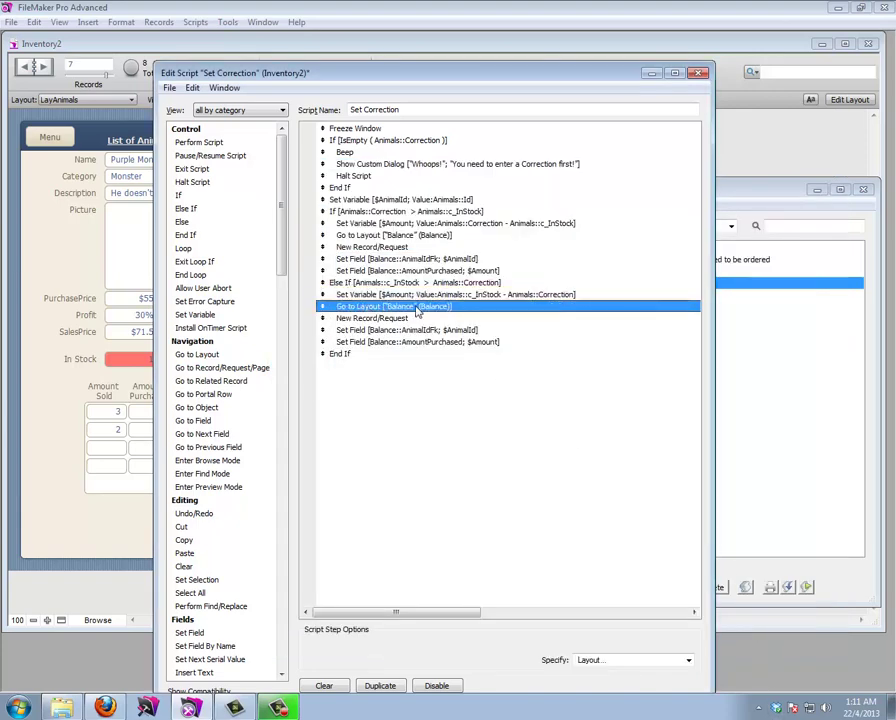
left_click(378, 319)
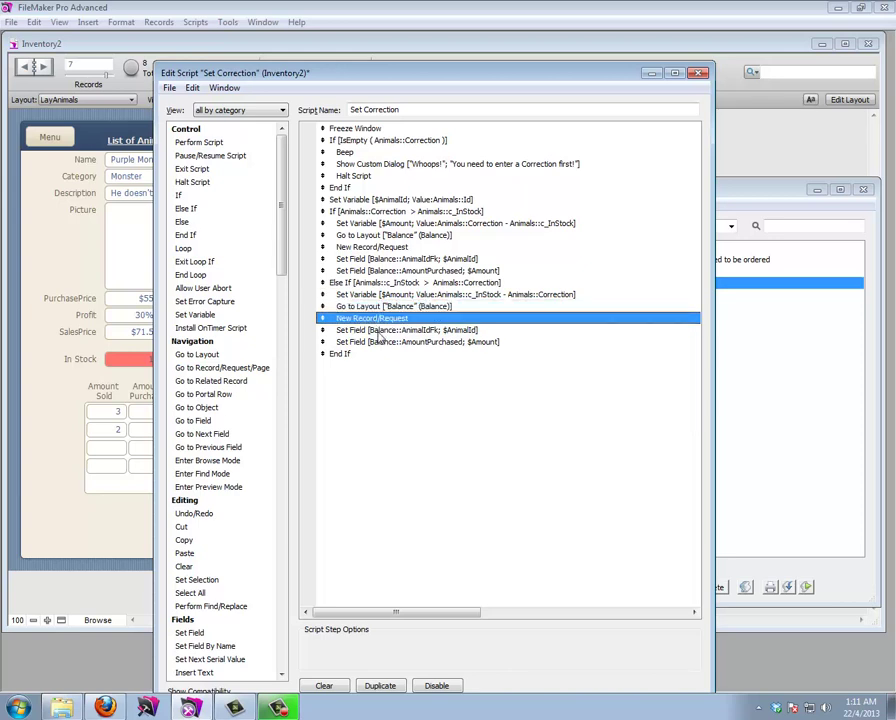
left_click(380, 331)
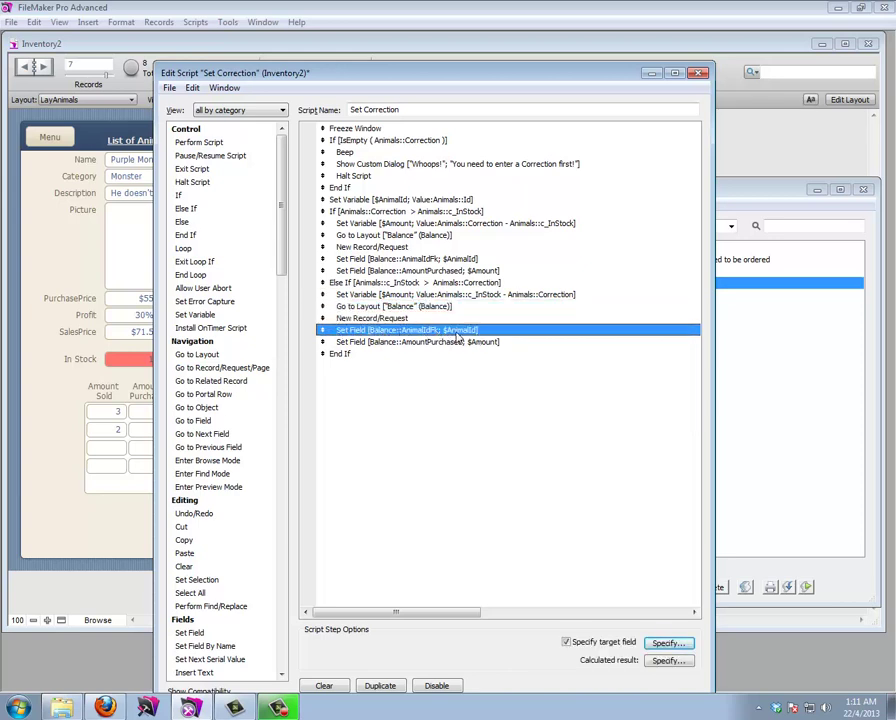
double_click(375, 343)
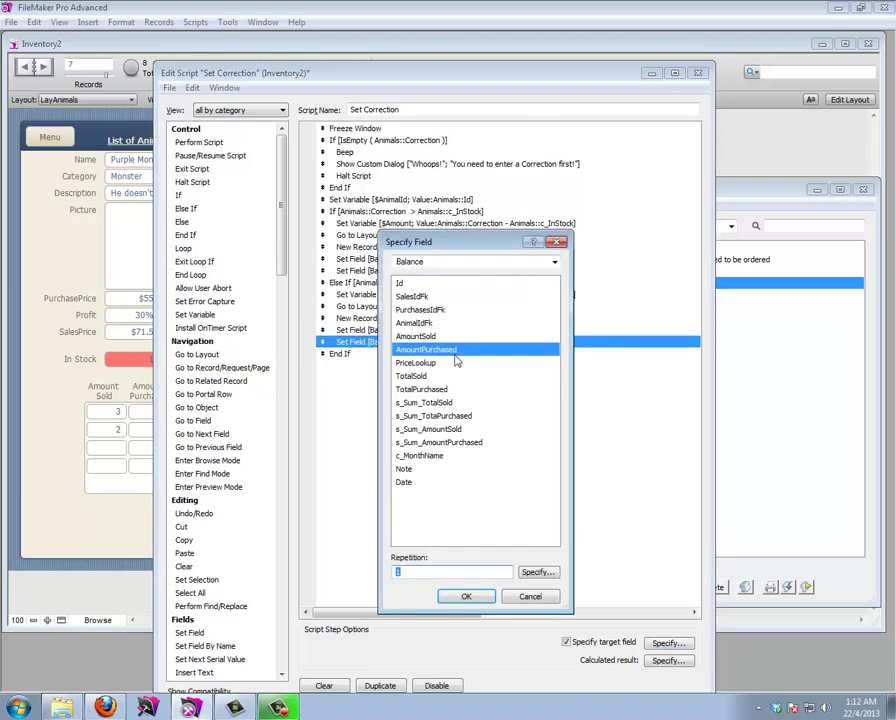
left_click(430, 336)
left_click(466, 596)
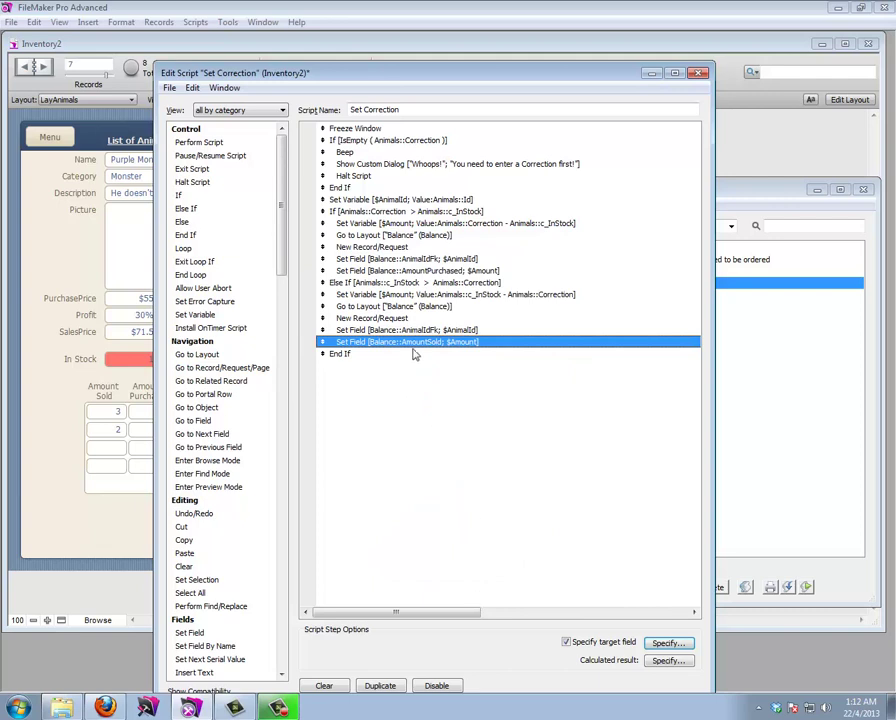
Add a Go to Layout step for the original layout and a Beep step after the final End If
left_click(347, 355)
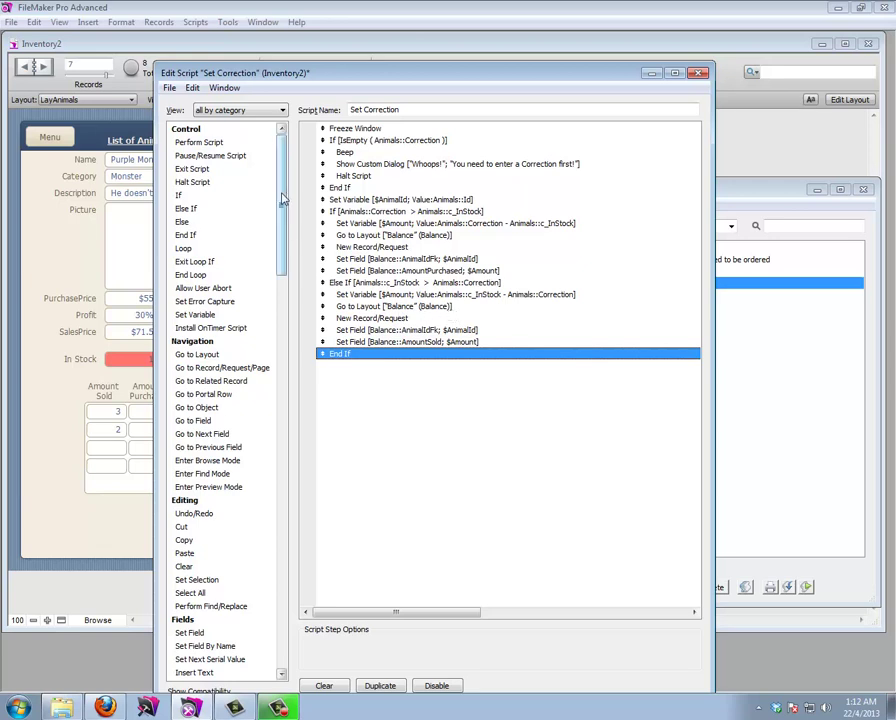
double_click(197, 354)
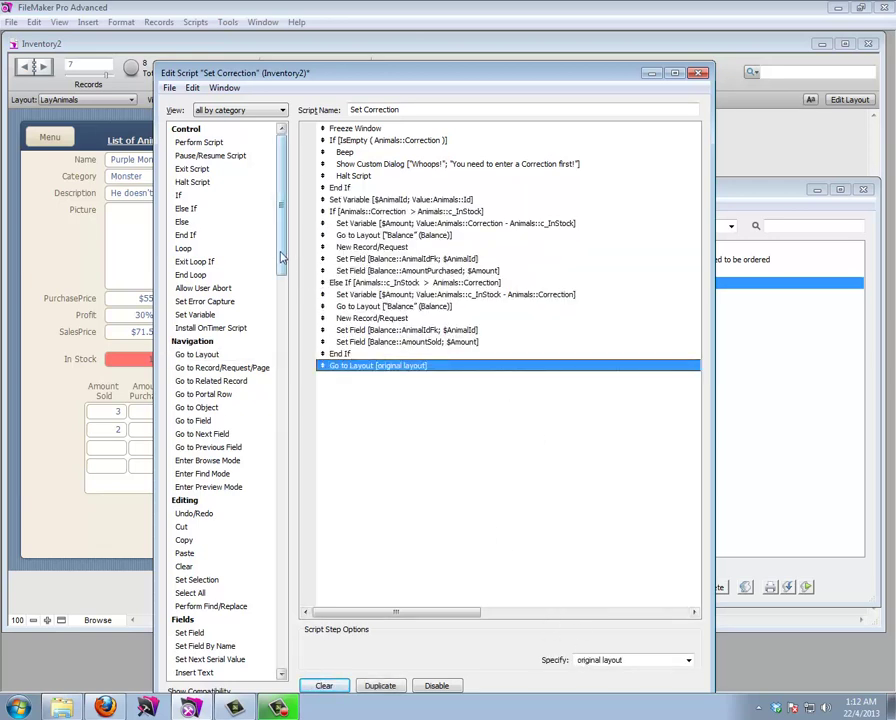
left_click_drag(281, 257, 310, 660)
double_click(183, 513)
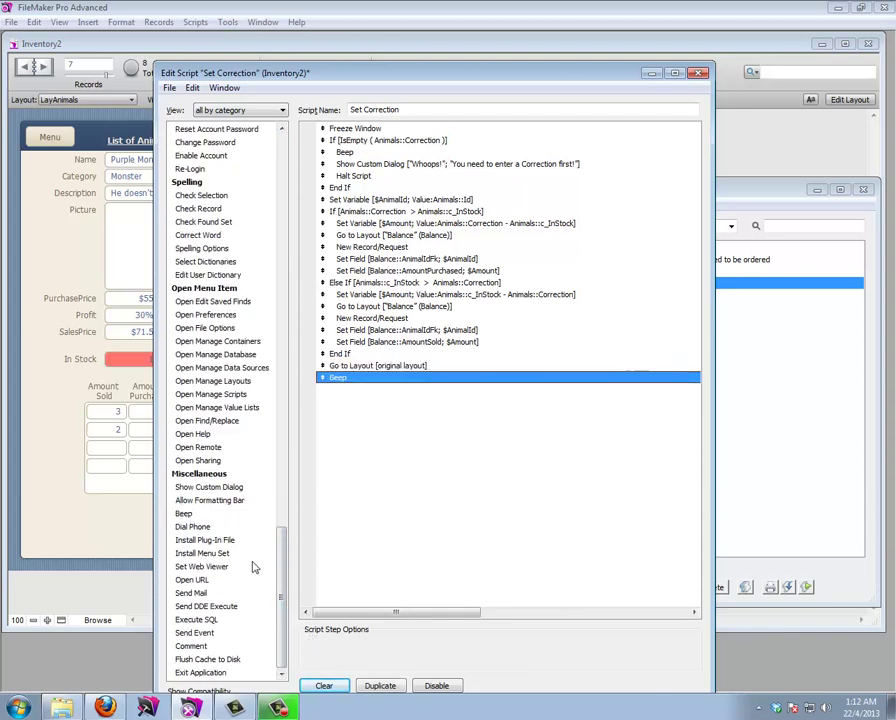
left_click_drag(280, 588, 304, 192)
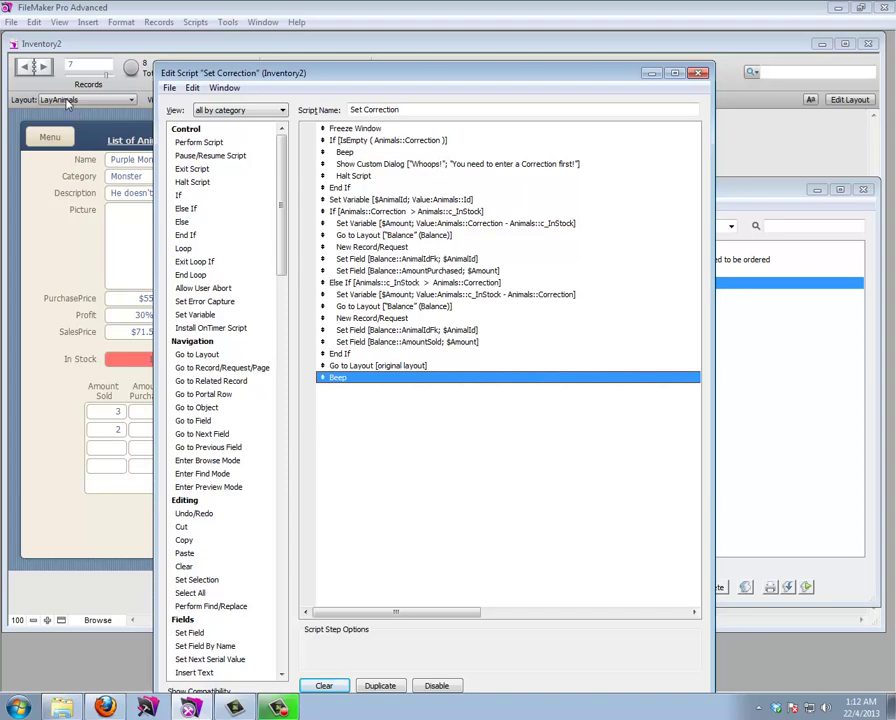
Examine the Note and Date fields of the Balance table in the database definition
left_click(10, 21)
mouse_move(134, 149)
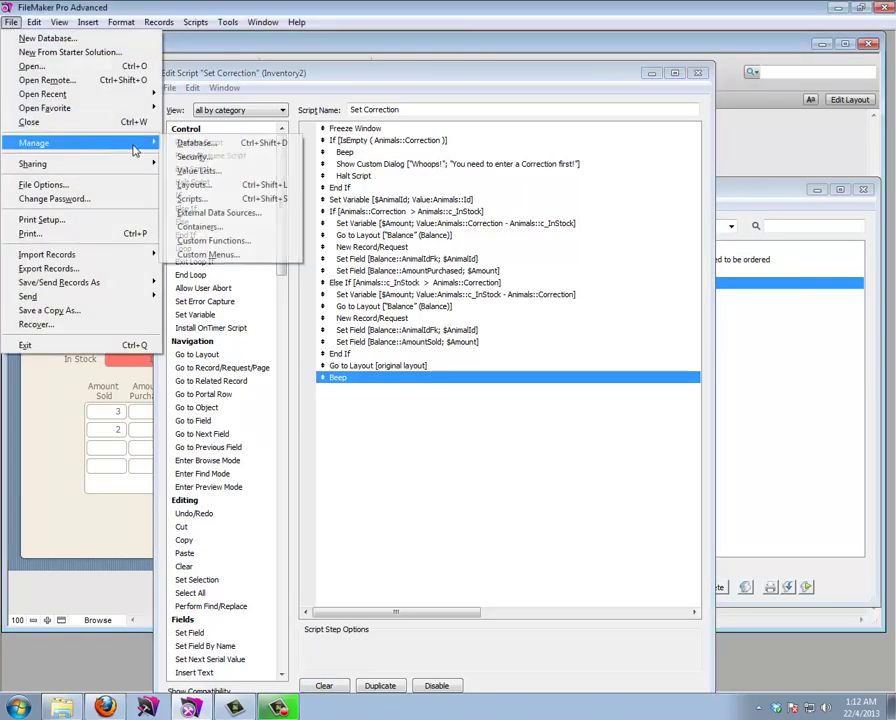
left_click(195, 143)
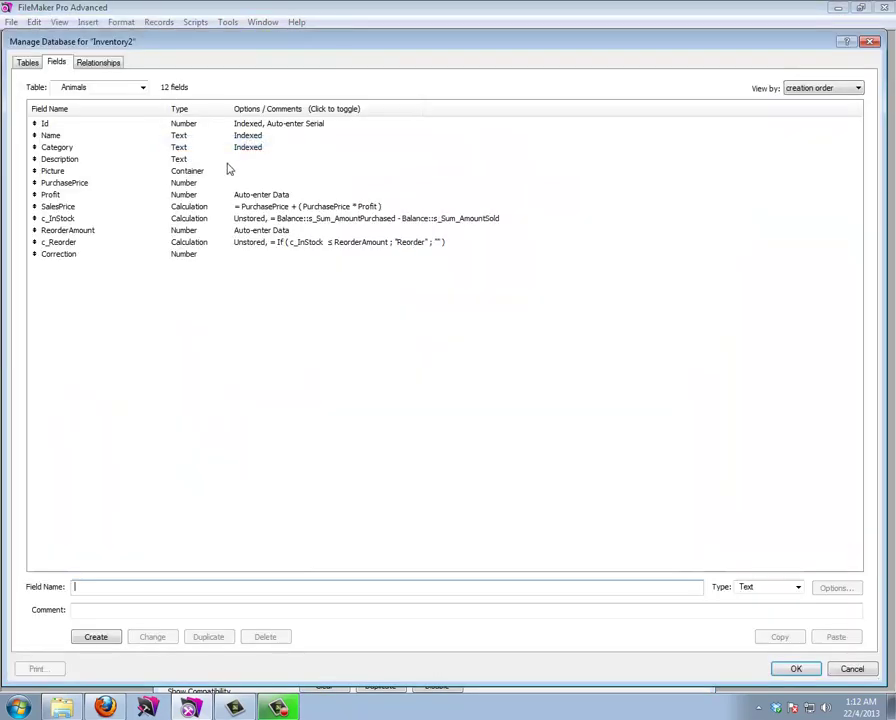
left_click(84, 87)
left_click(90, 148)
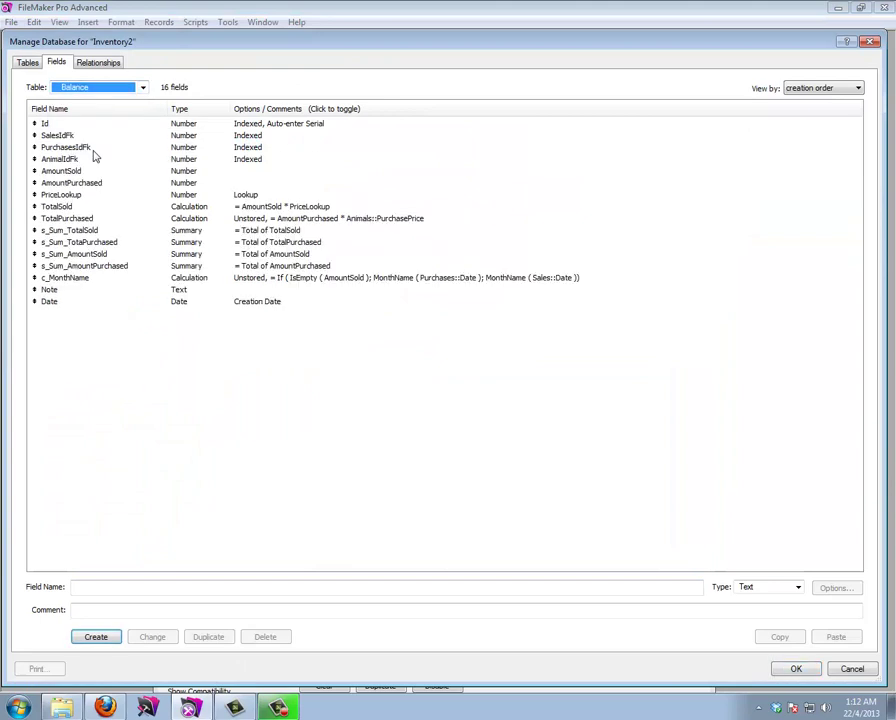
left_click(46, 290)
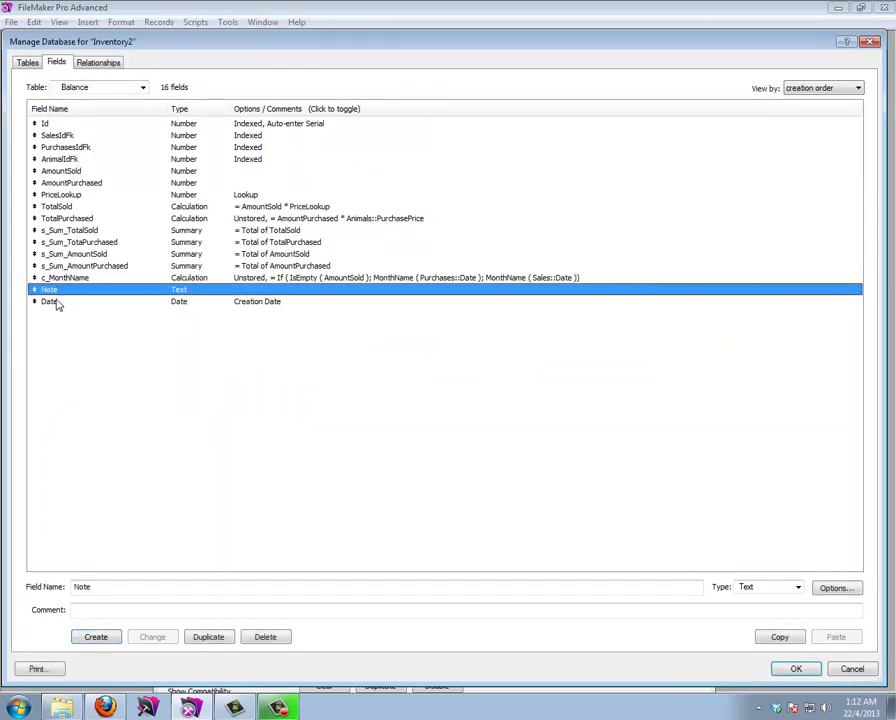
left_click(798, 669)
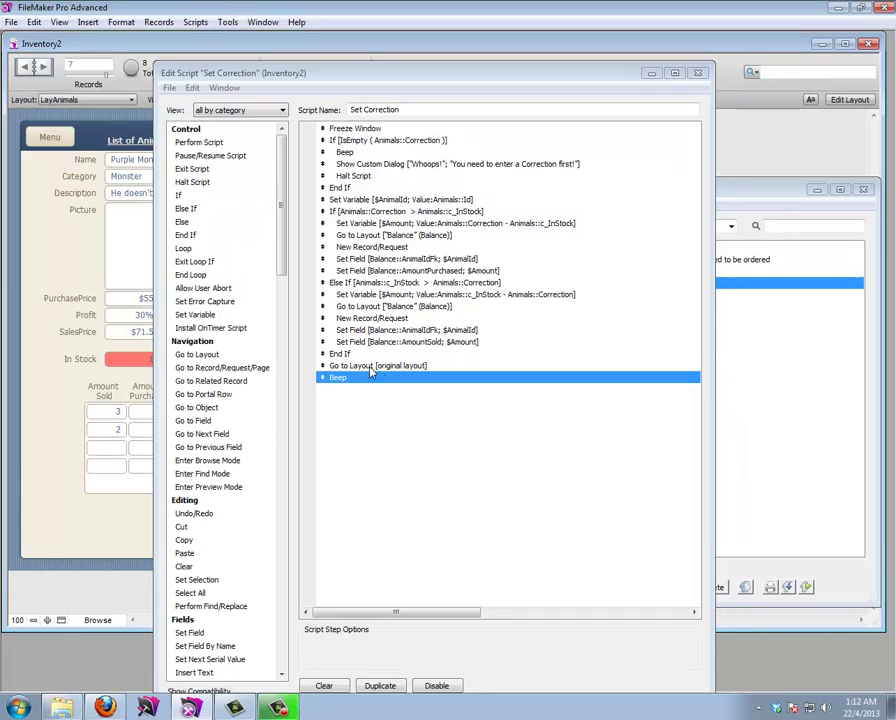
Insert a Set Field step after the final End If with Balance::Note as its target field
left_click(341, 354)
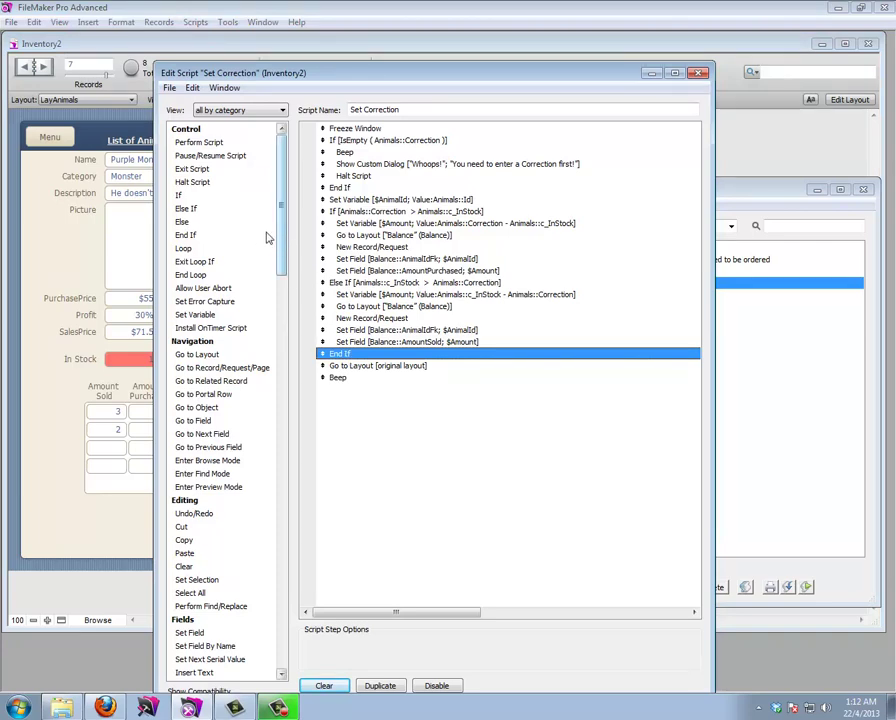
left_click_drag(284, 235, 285, 325)
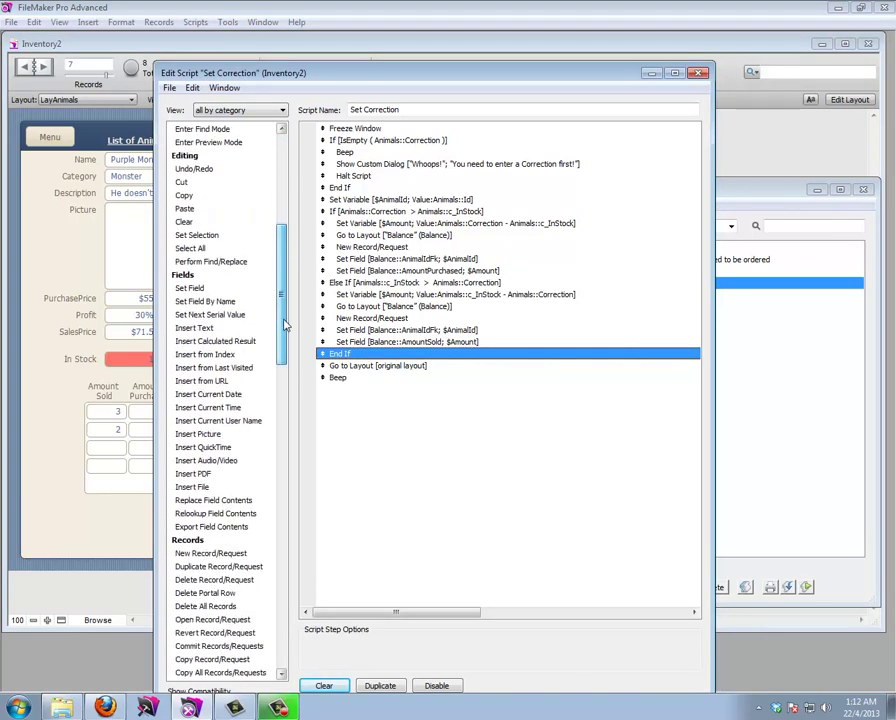
double_click(190, 288)
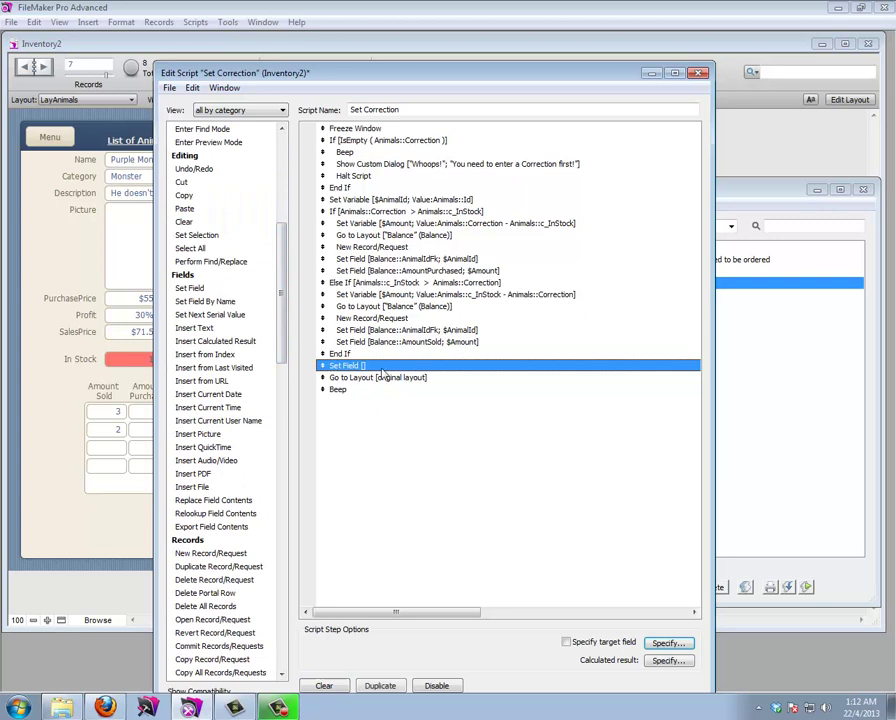
left_click(667, 643)
left_click(460, 261)
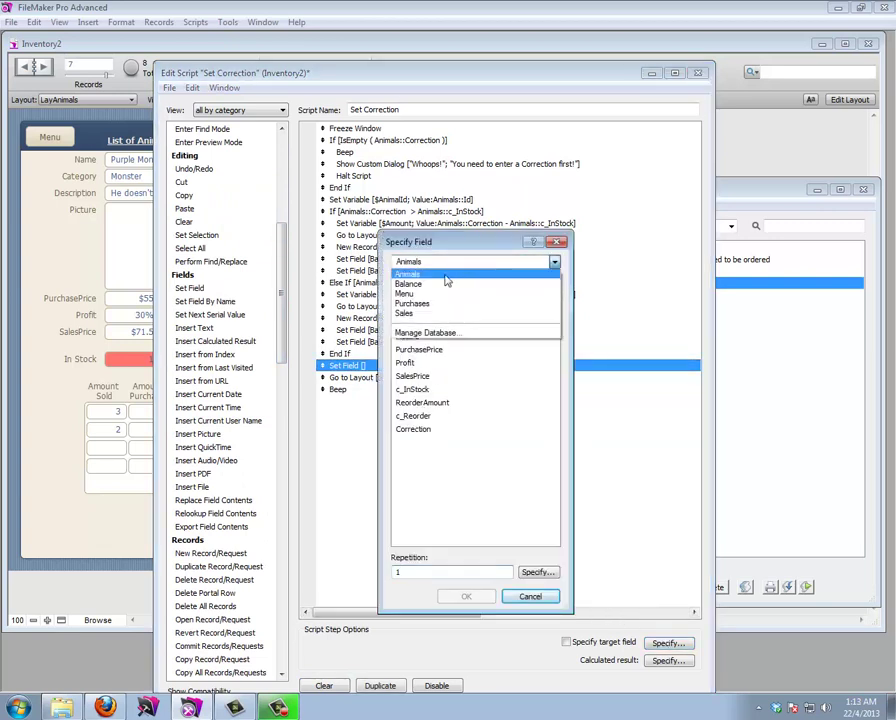
left_click(447, 283)
double_click(405, 466)
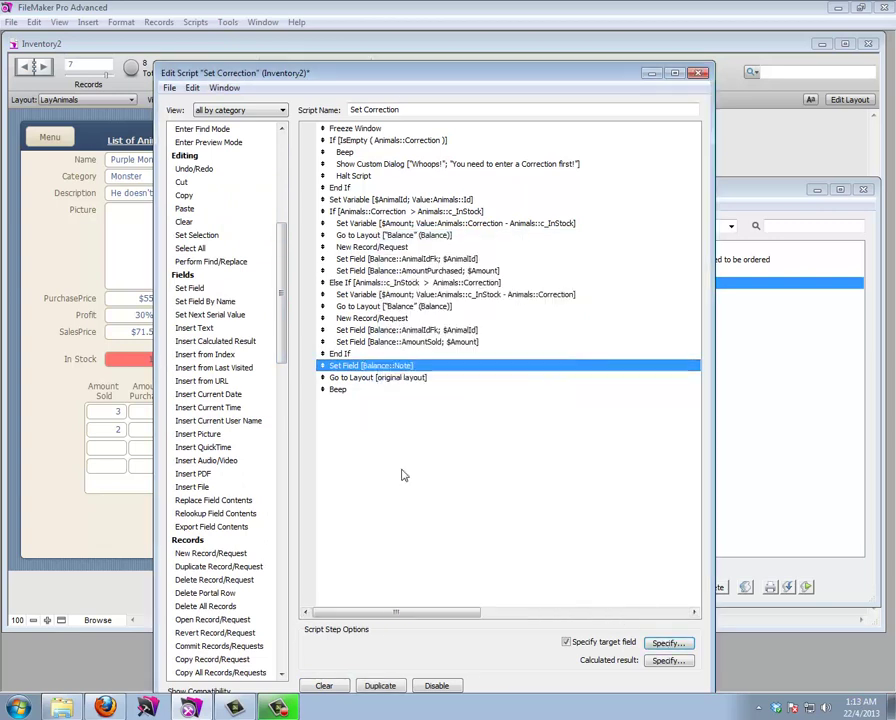
Set the calculated result of the Balance::Note step to "Stock Correction"
left_click(668, 661)
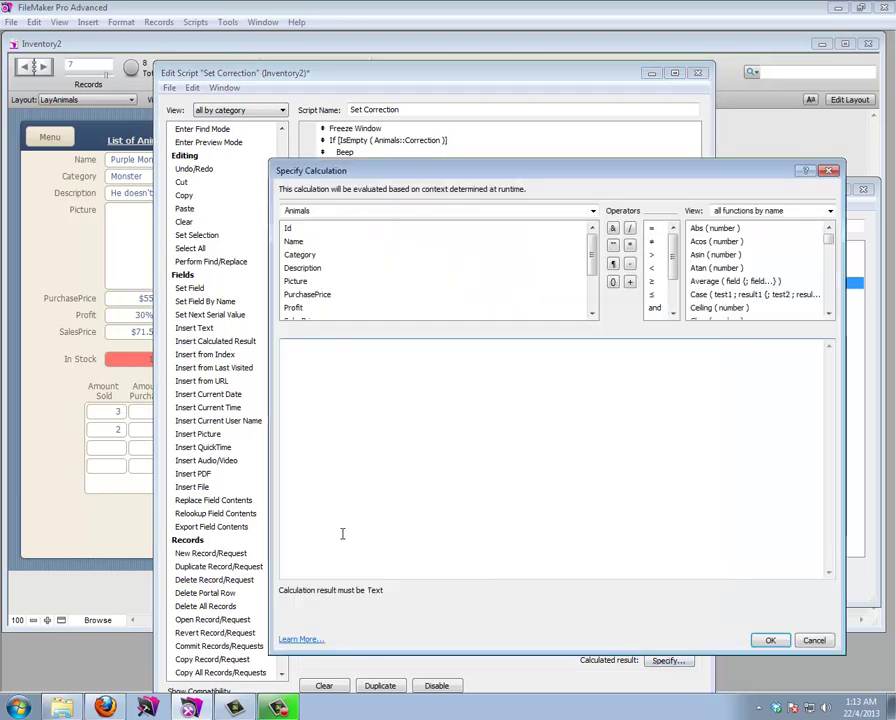
type("\"Correction")
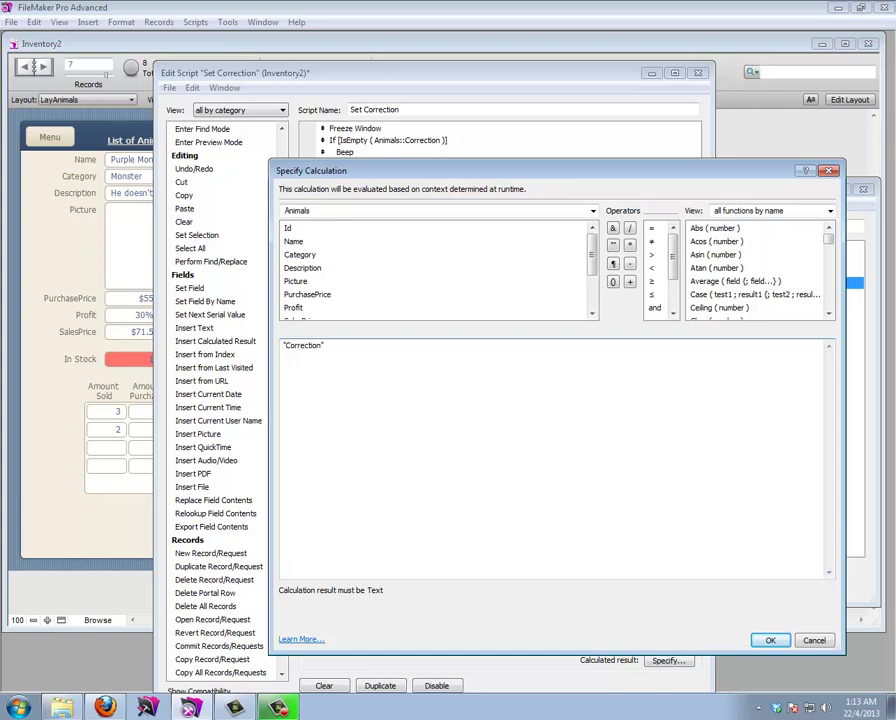
type("Stock")
key("Return")
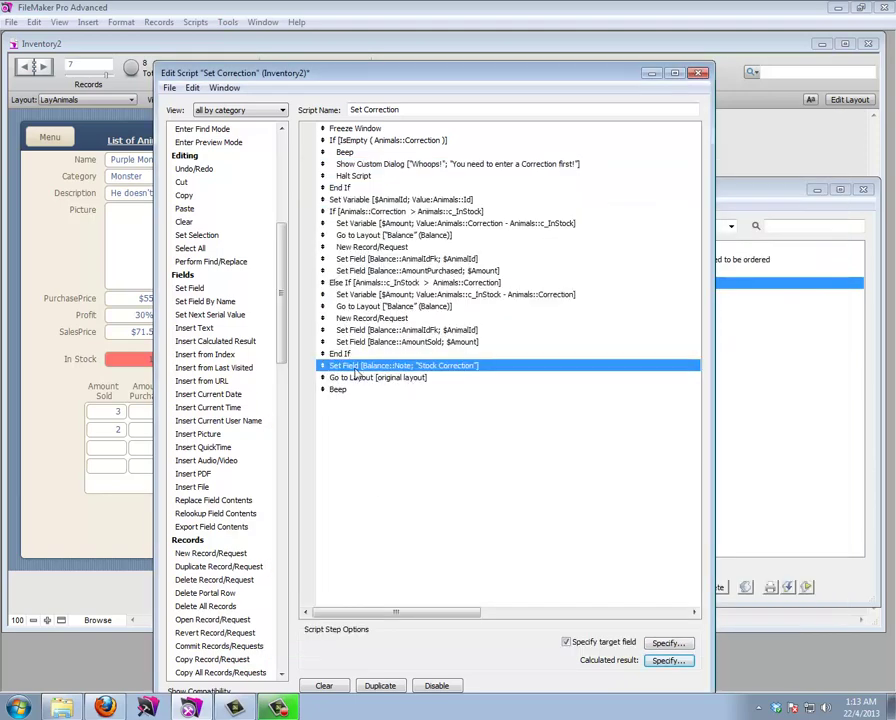
Duplicate the Note Set Field step, retarget the copy to Balance::Date and set its result to Get ( CurrentDate )
key("ctrl+d")
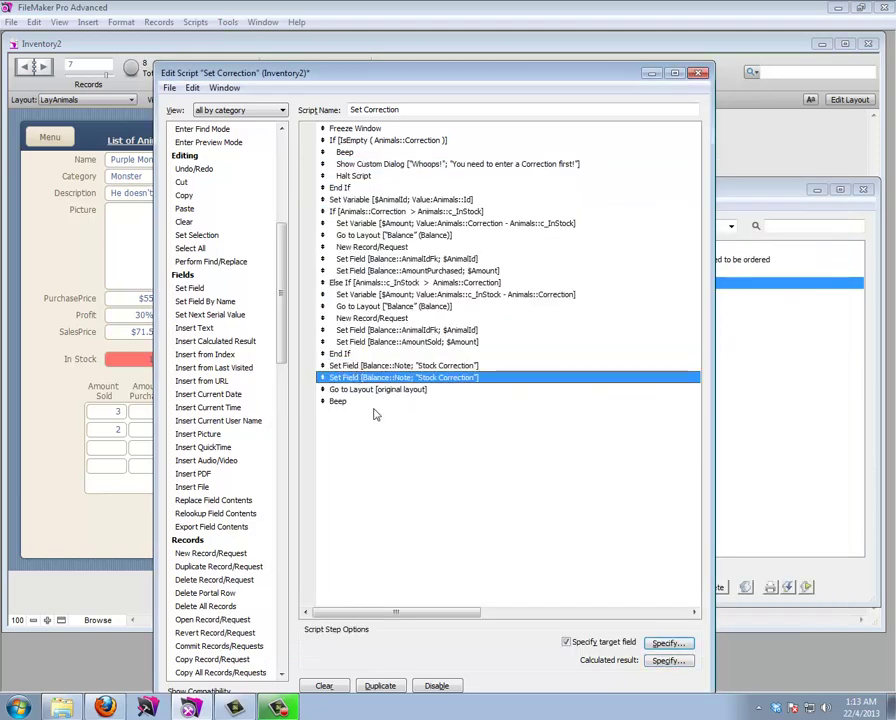
left_click(668, 642)
double_click(426, 483)
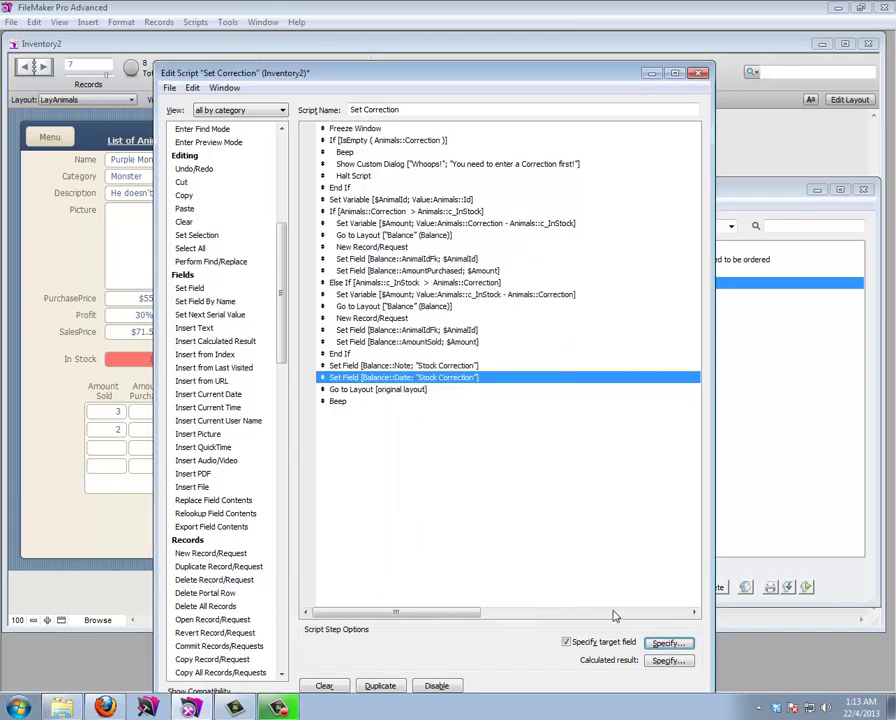
left_click(670, 661)
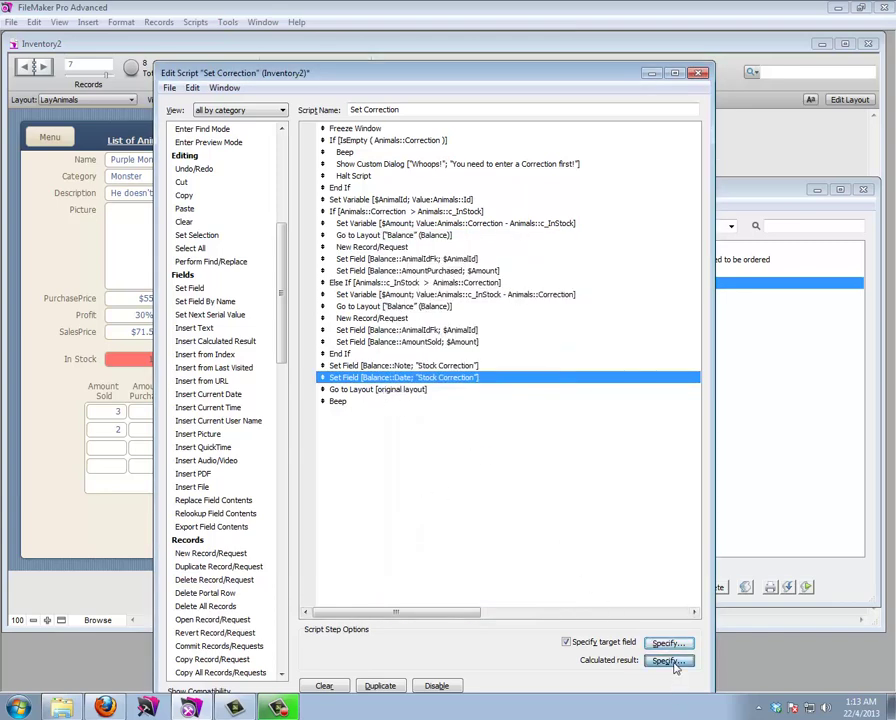
triple_click(357, 345)
type("Get (CurrentDate")
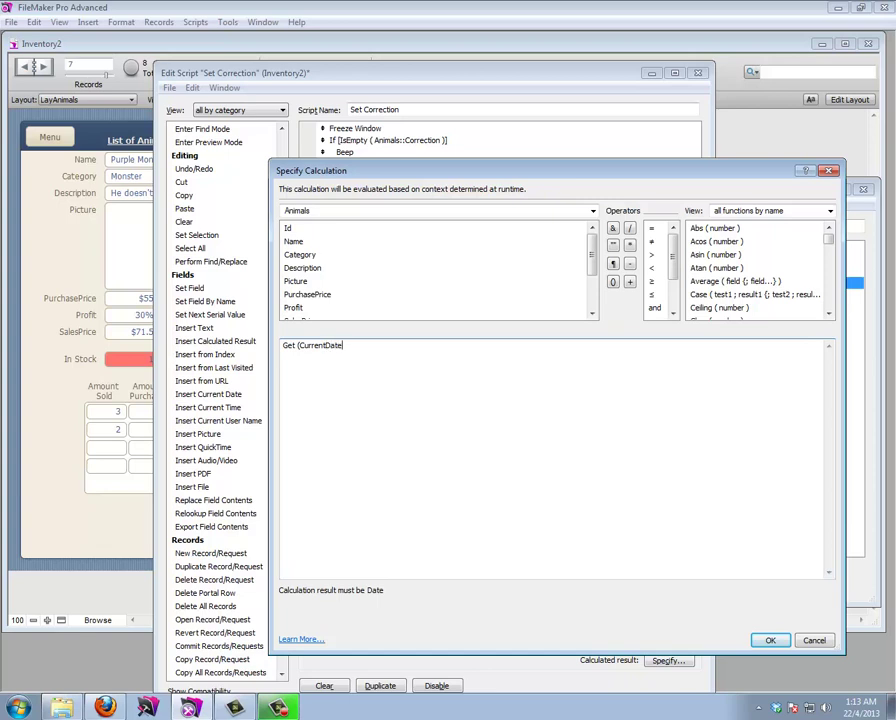
type(")")
left_click(770, 640)
Close the Set Correction script with its changes saved, and close the script manager
left_click(350, 390)
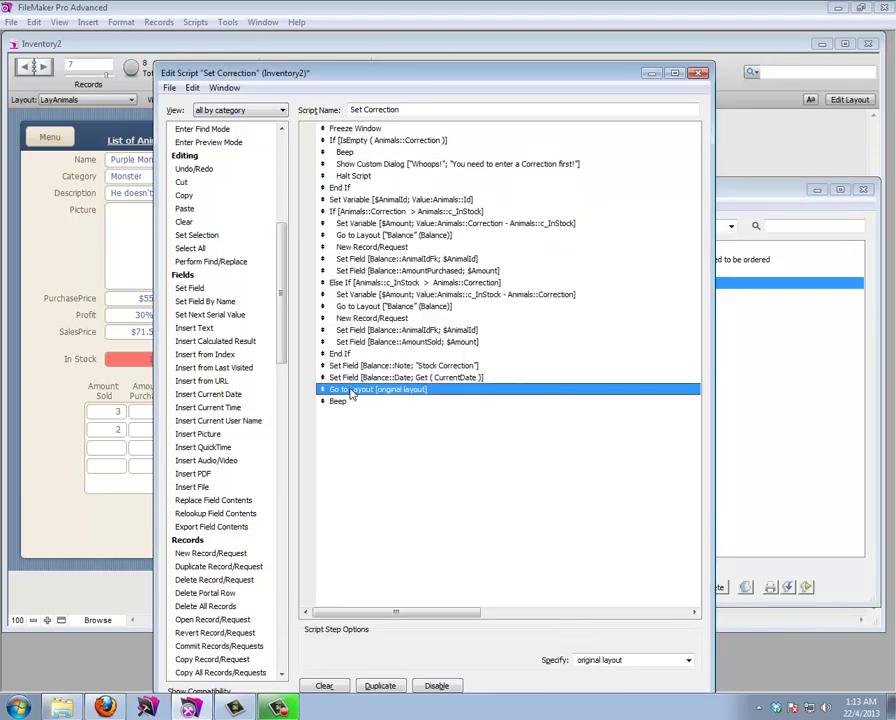
left_click(698, 72)
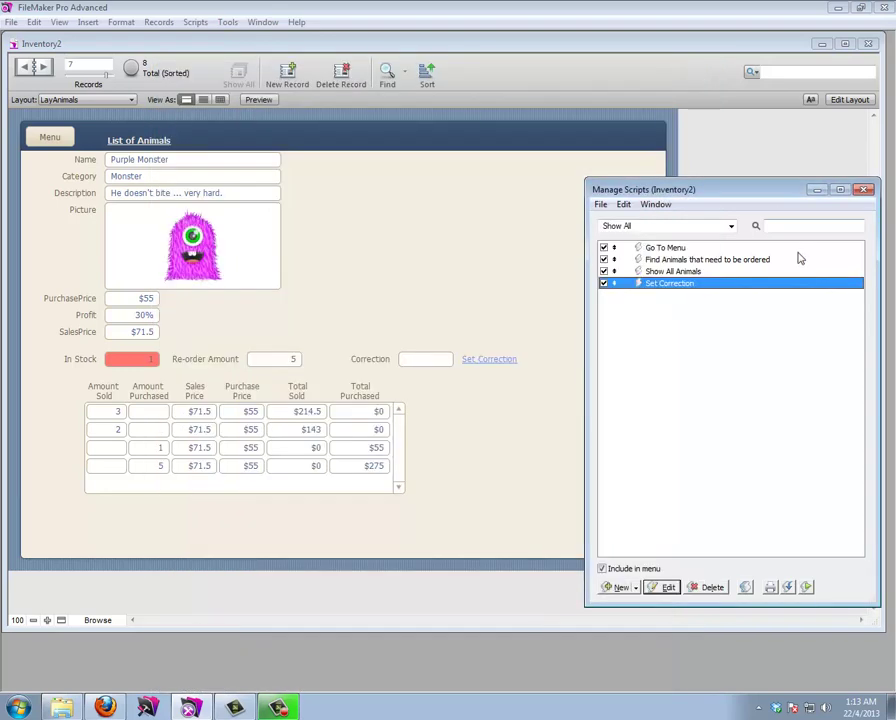
left_click(864, 189)
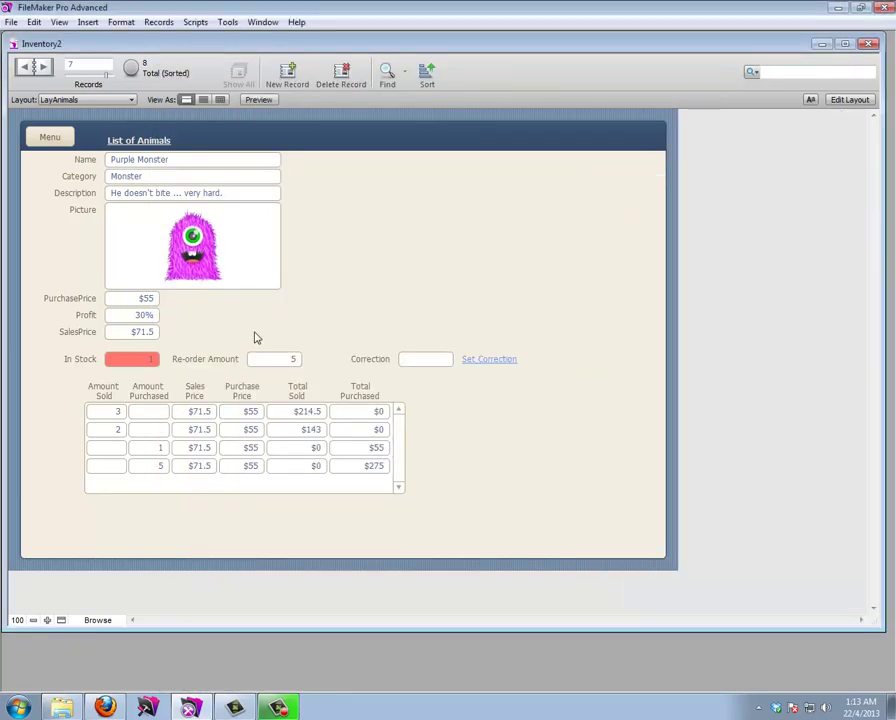
Enter 2 as the Correction for the Purple Monster record and run Set Correction from the layout
left_click(410, 361)
type("2")
left_click(421, 321)
left_click(488, 362)
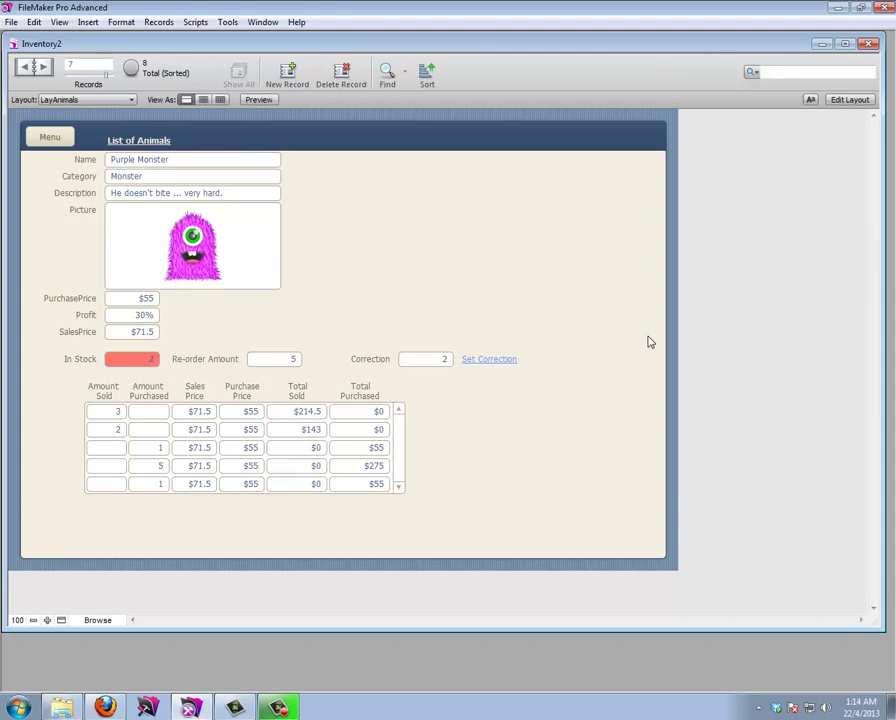
Open the LayAnimals layout for editing and widen the Balance portal beyond the Total Purchased column
left_click(843, 100)
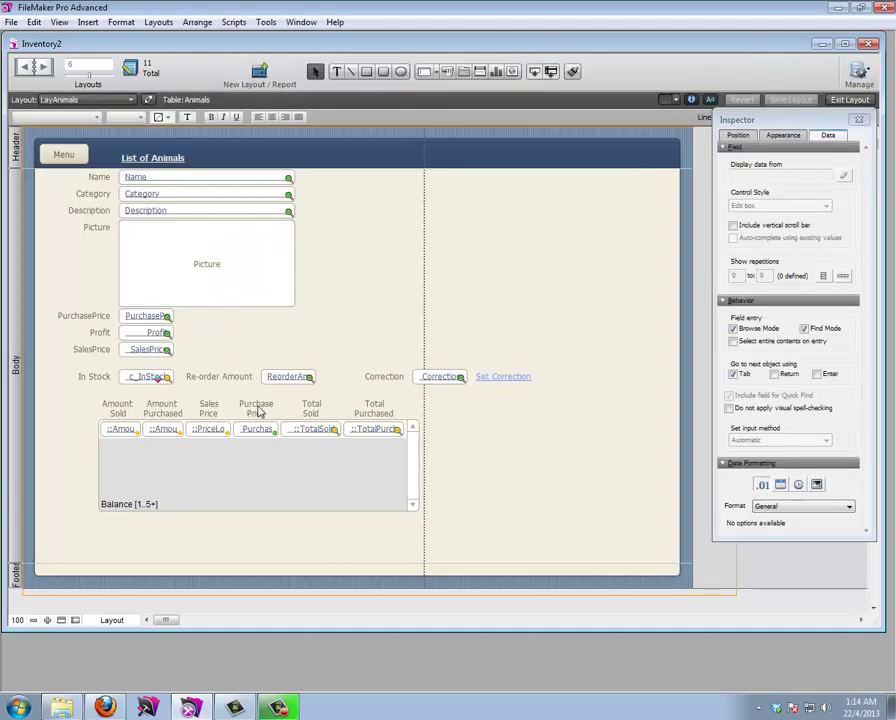
left_click(415, 457)
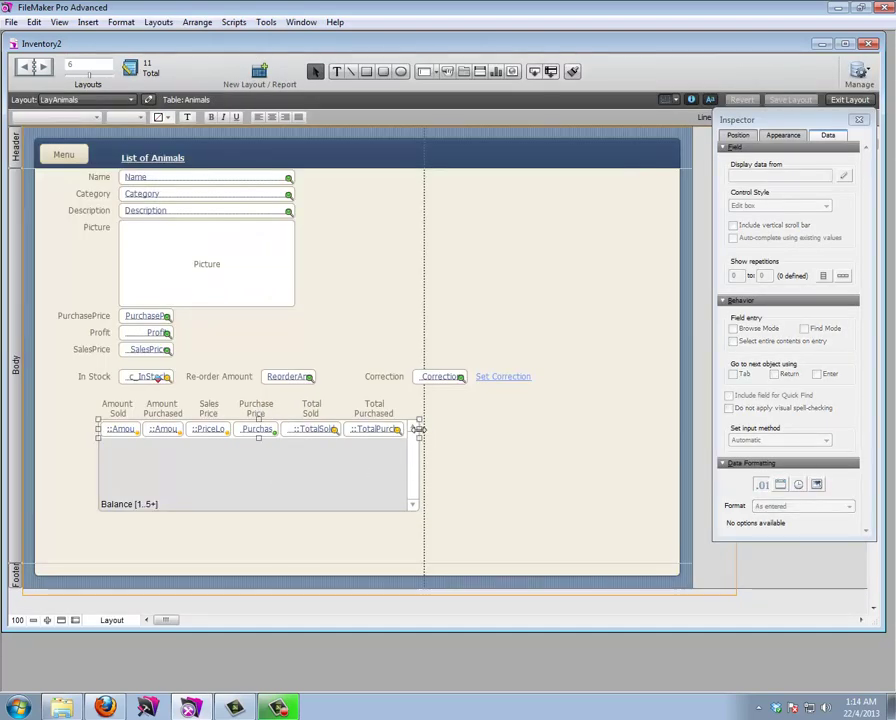
left_click_drag(418, 429, 505, 430)
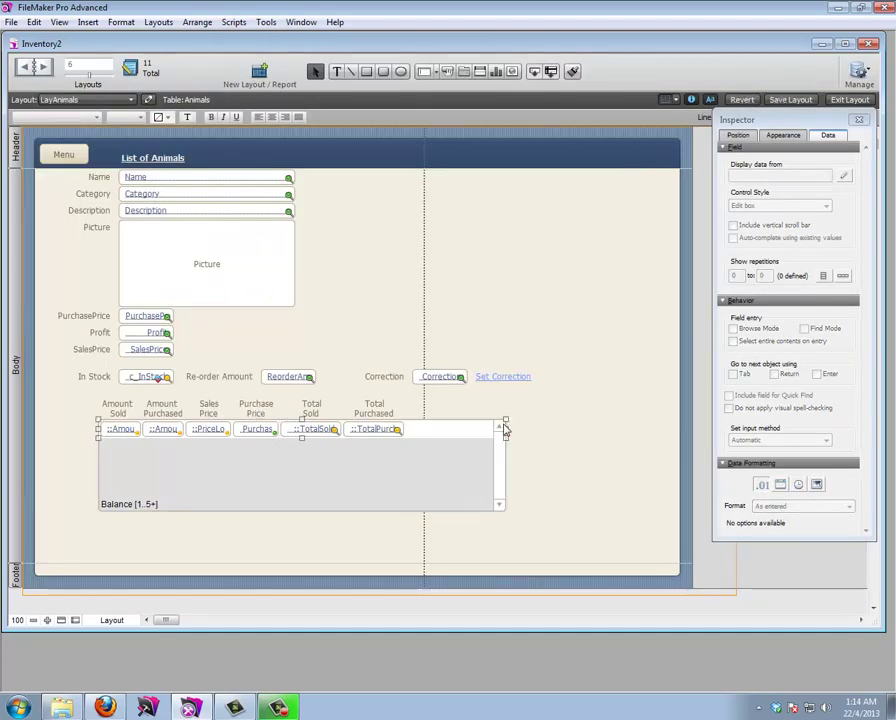
Add the Balance::Note field without a label to the portal's first row, after the Total Purchased field
left_click_drag(535, 71, 418, 430)
left_click(484, 204)
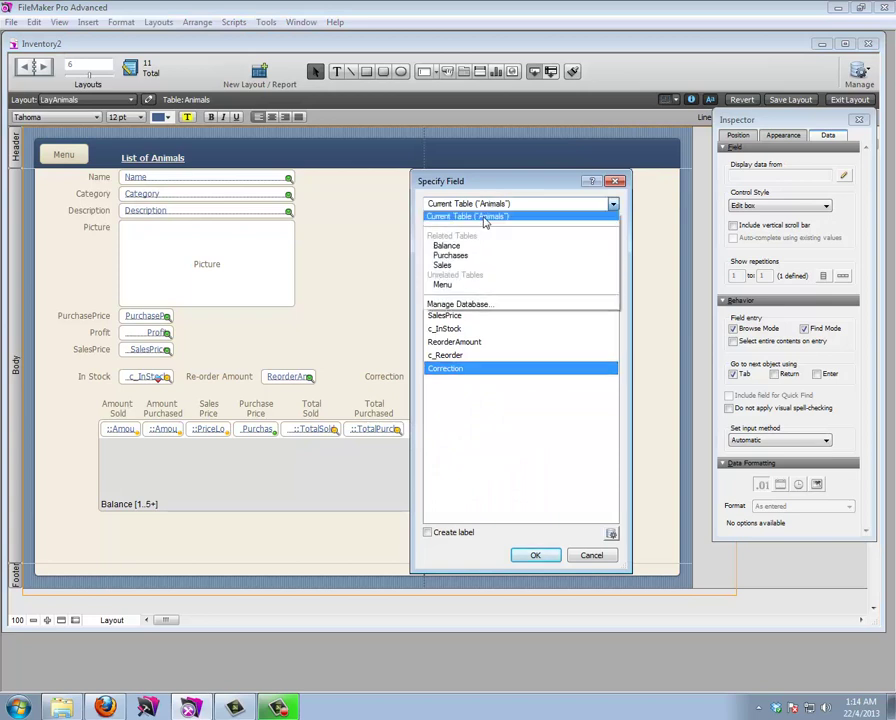
left_click(474, 256)
left_click(478, 204)
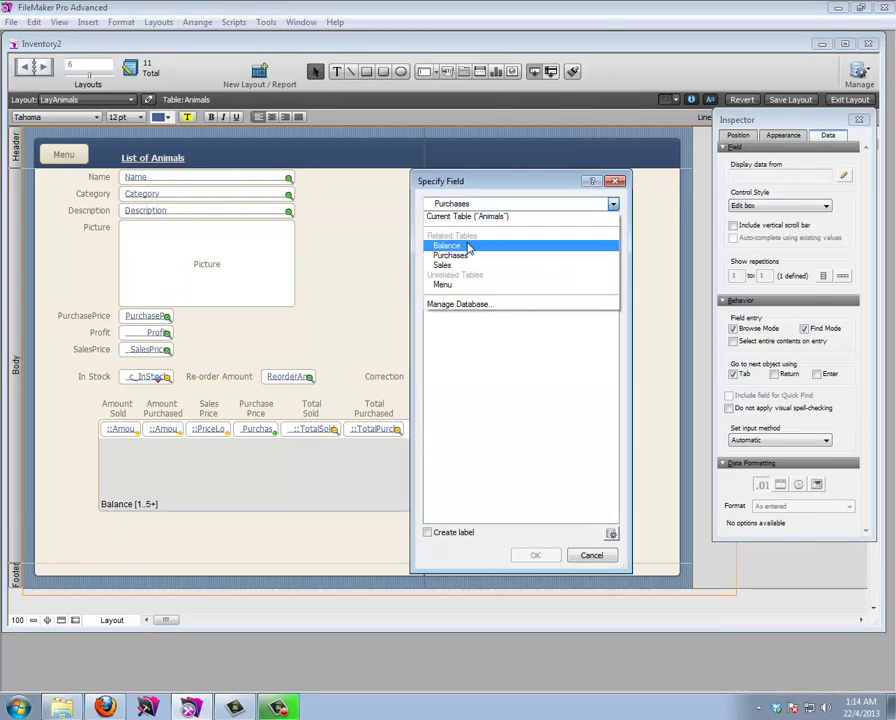
left_click(452, 242)
left_click(440, 400)
left_click(440, 408)
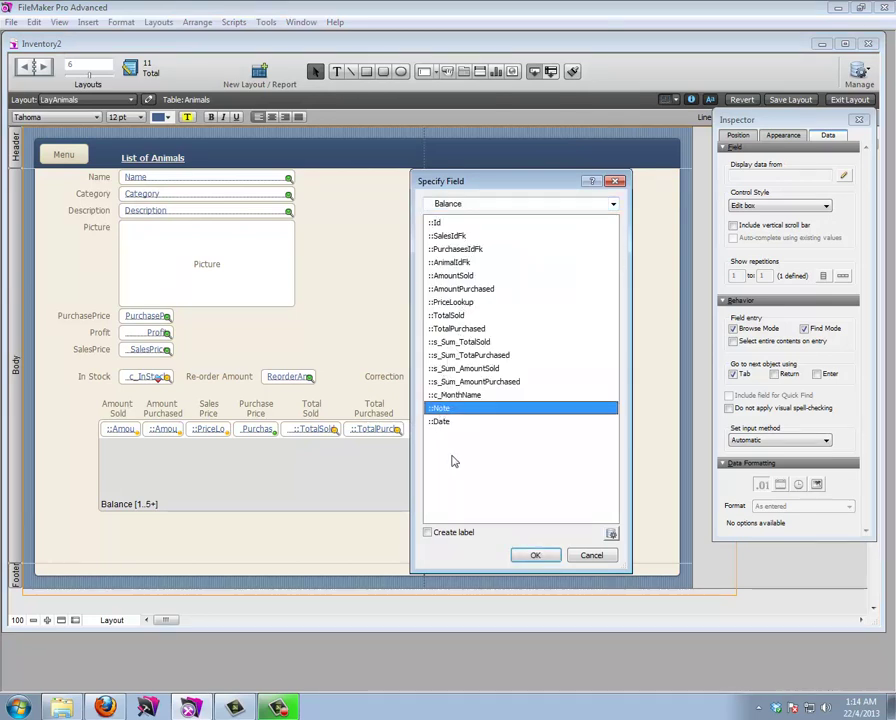
left_click(535, 555)
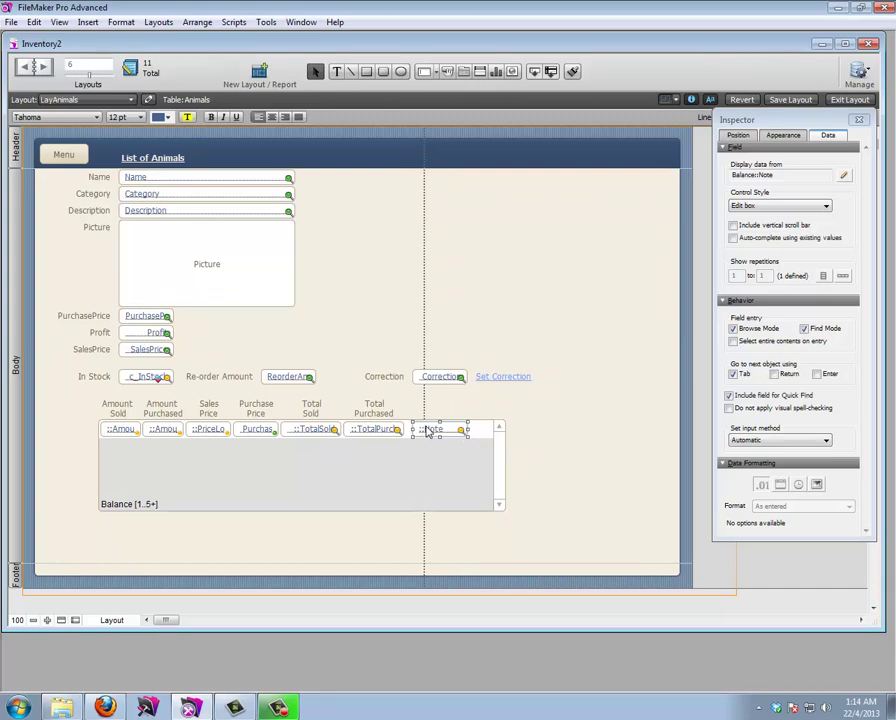
Nudge the Note field next to Total Purchased, widen it to fill the portal row, and return to Browse mode
key("Left")
key("Left")
key("Left")
key("Left")
key("Left")
key("Left")
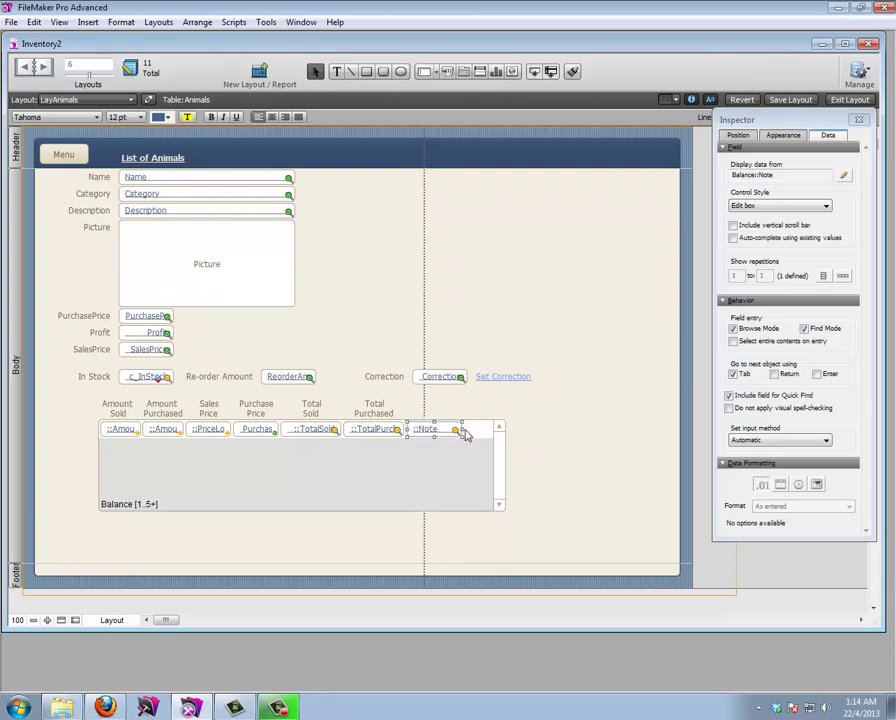
left_click_drag(465, 429, 490, 429)
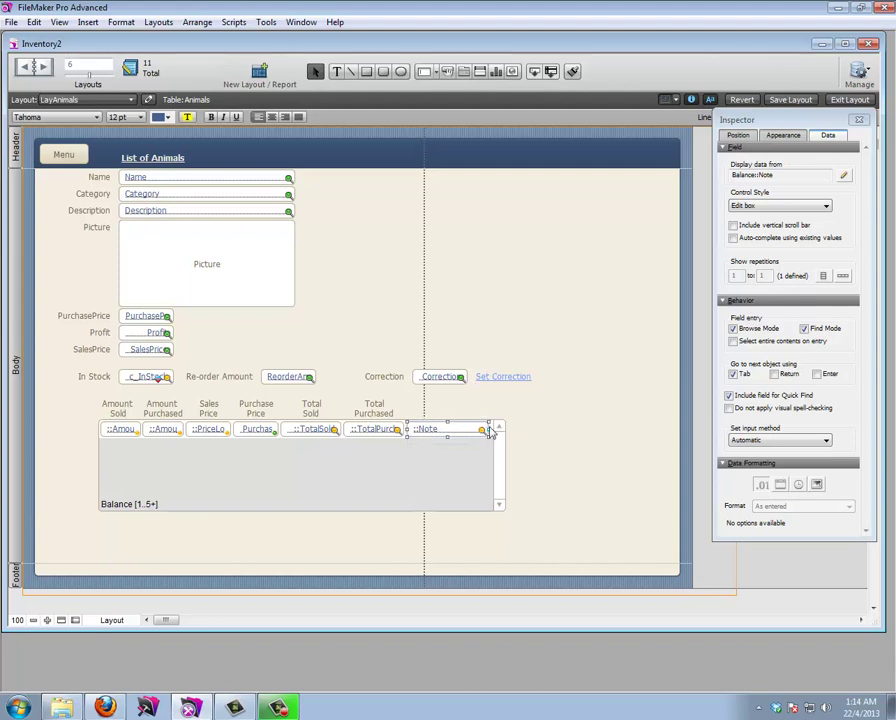
key("ctrl+b")
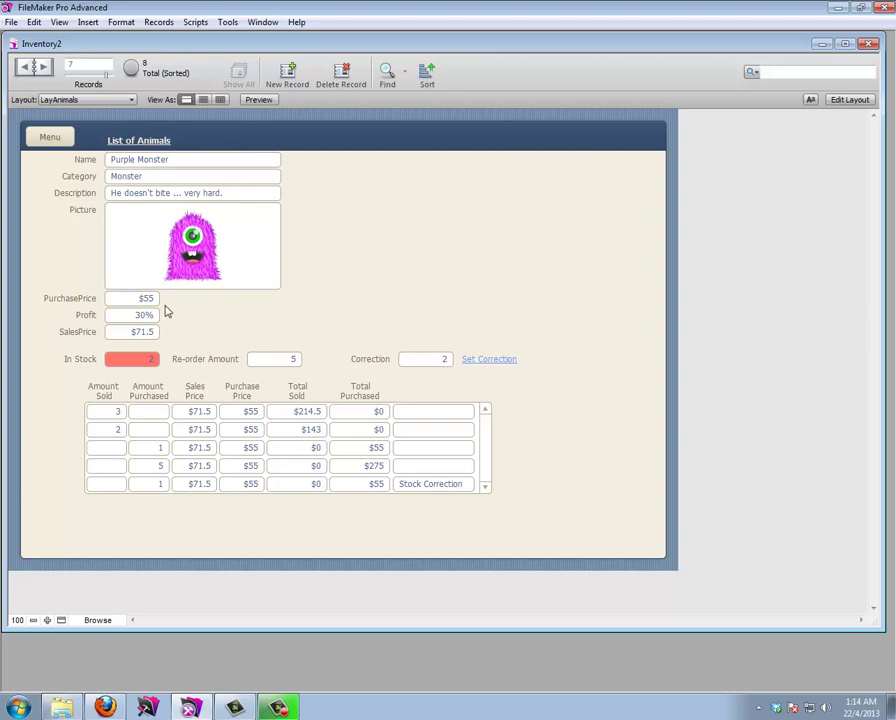
Enter 18 as the Correction for the Penguin record, run Set Correction, and check the last portal row
key("ctrl+Down")
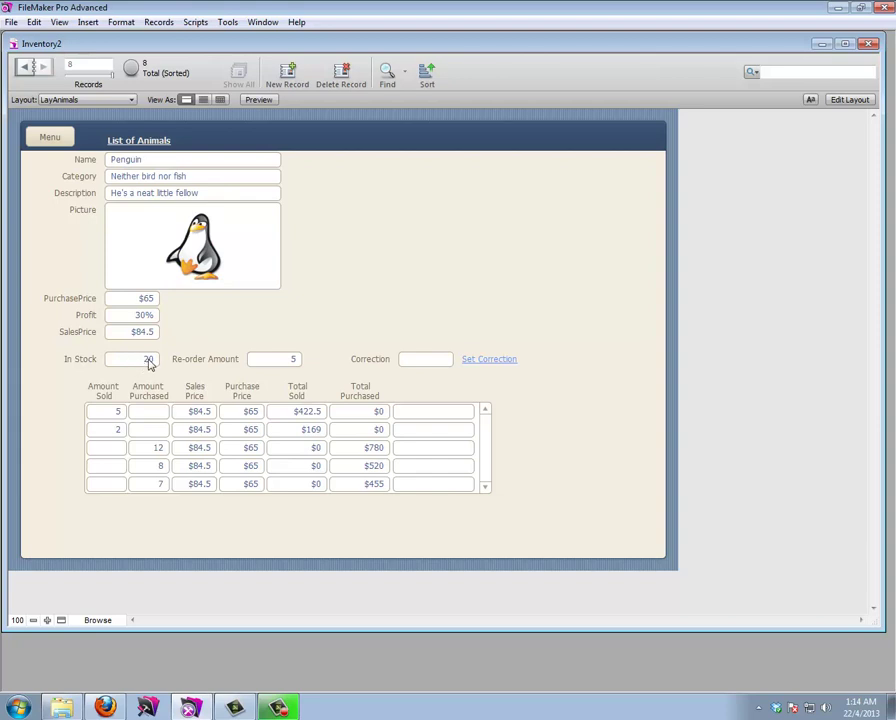
left_click(407, 360)
left_click(447, 360)
left_click(482, 364)
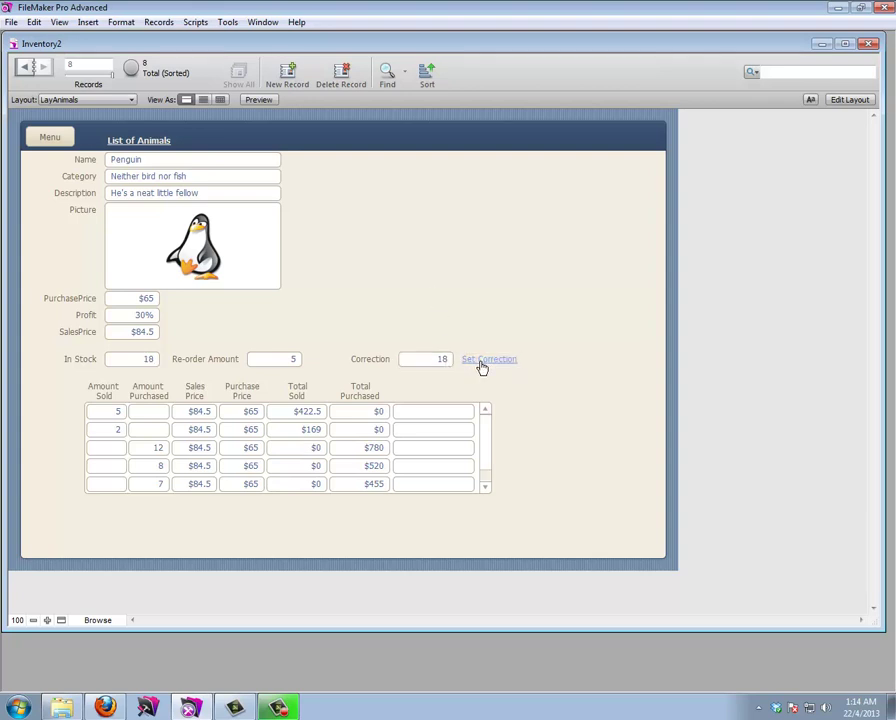
left_click(485, 489)
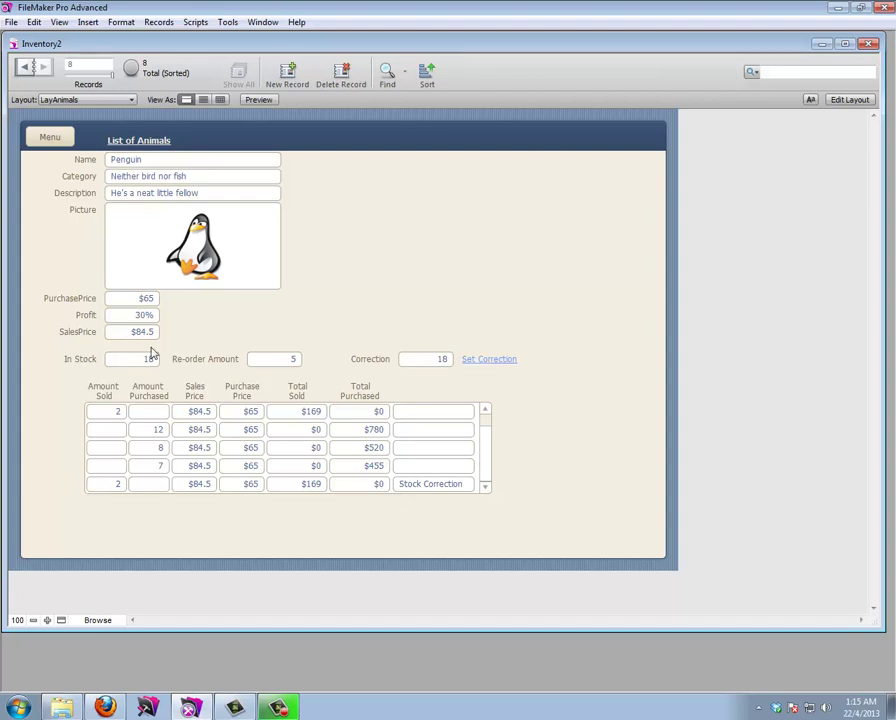
Switch to the ListReport layout and create a new script named Exclude Stock Corrections
left_click(89, 100)
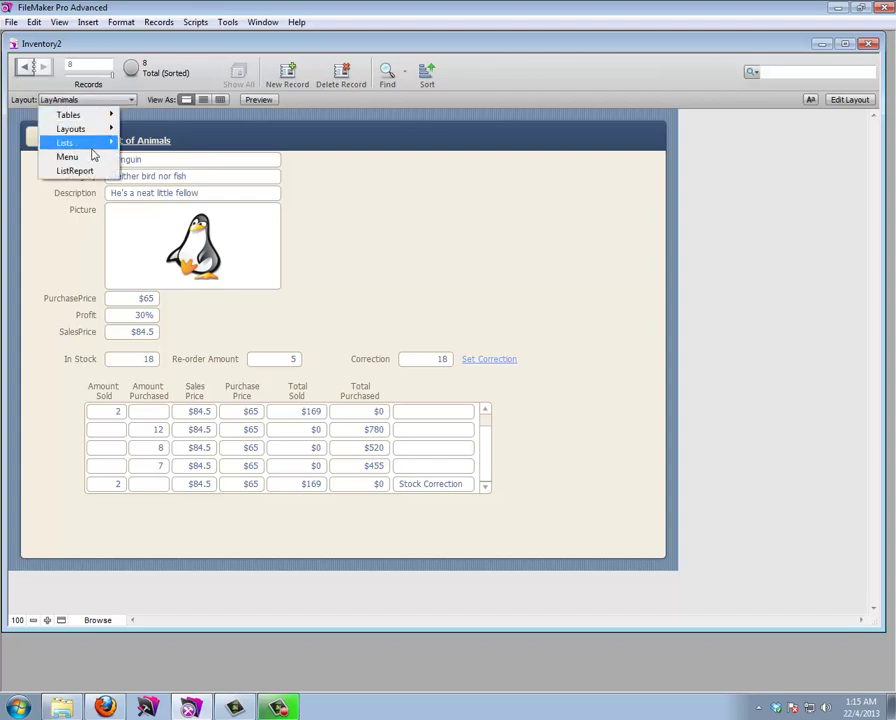
left_click(92, 172)
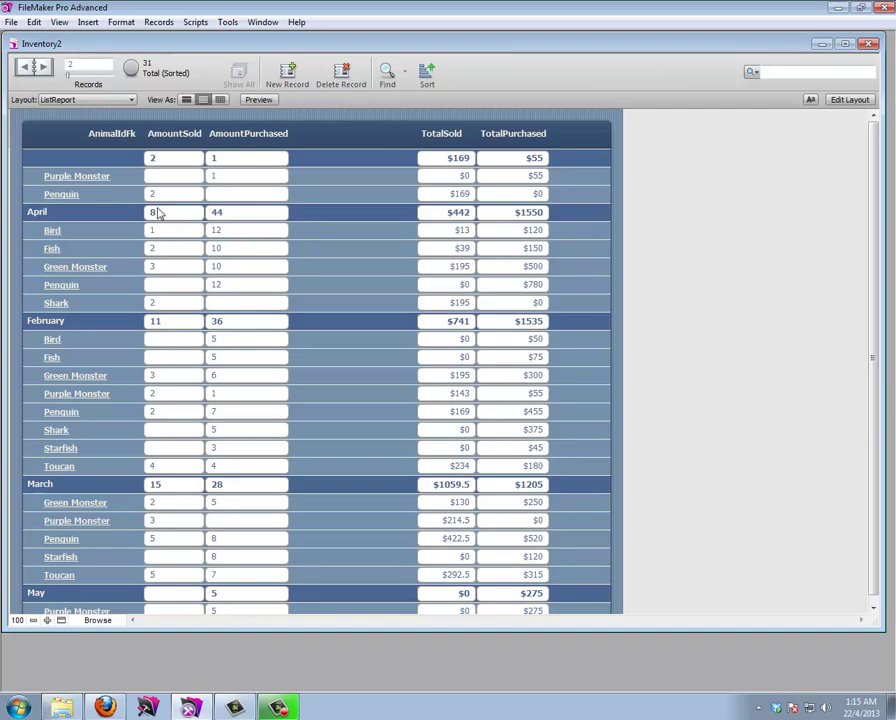
left_click(190, 23)
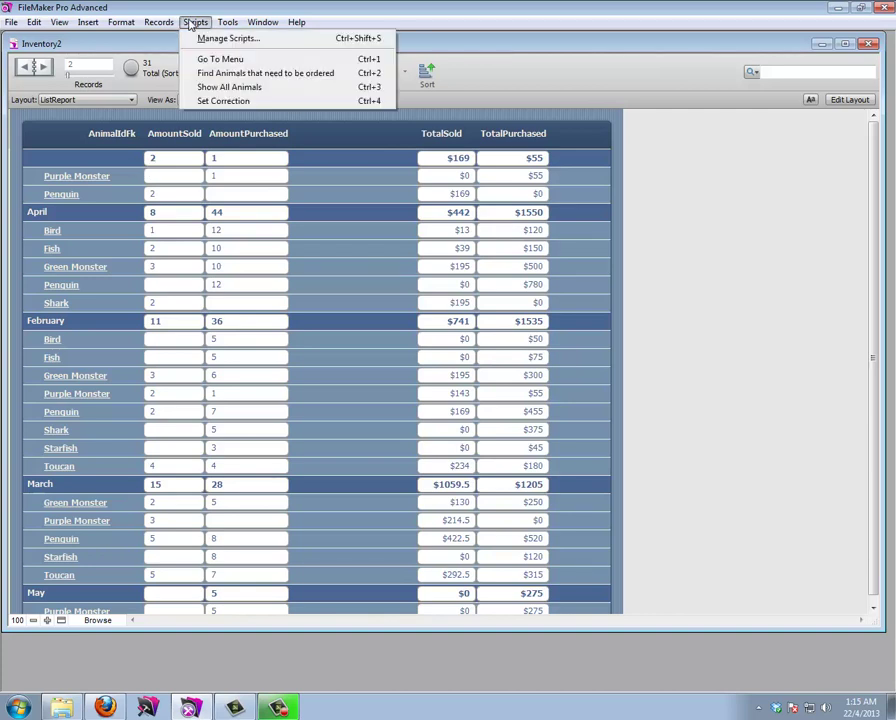
left_click(201, 42)
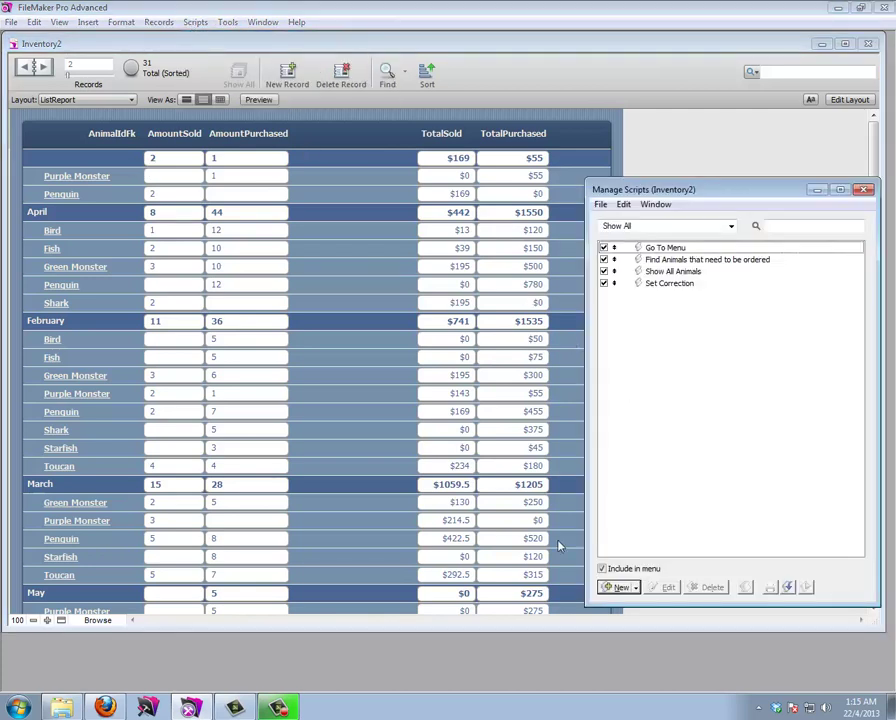
left_click(614, 588)
type("Exclude St")
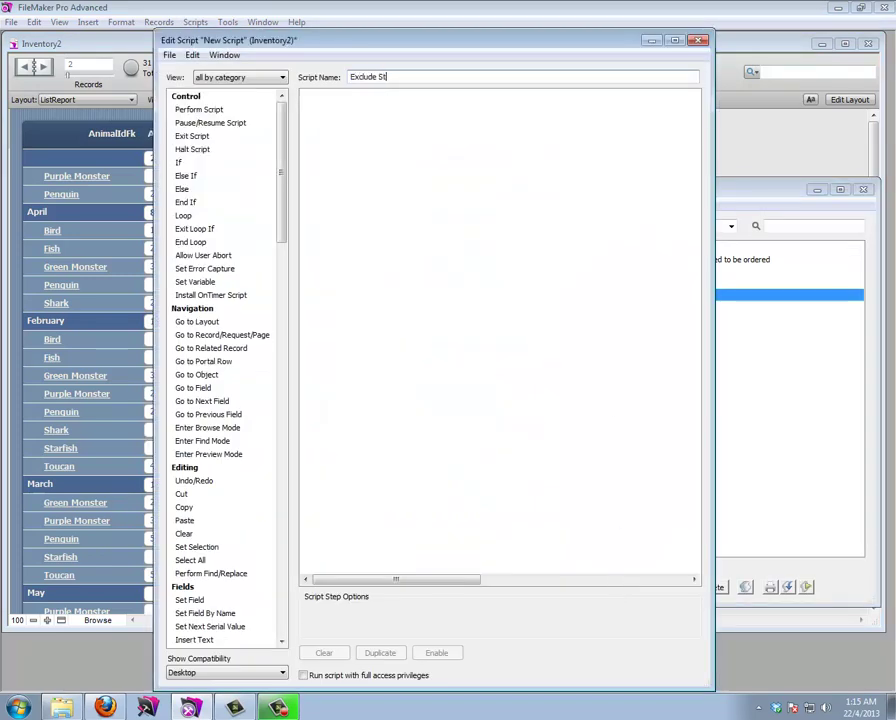
type("ock Corrections")
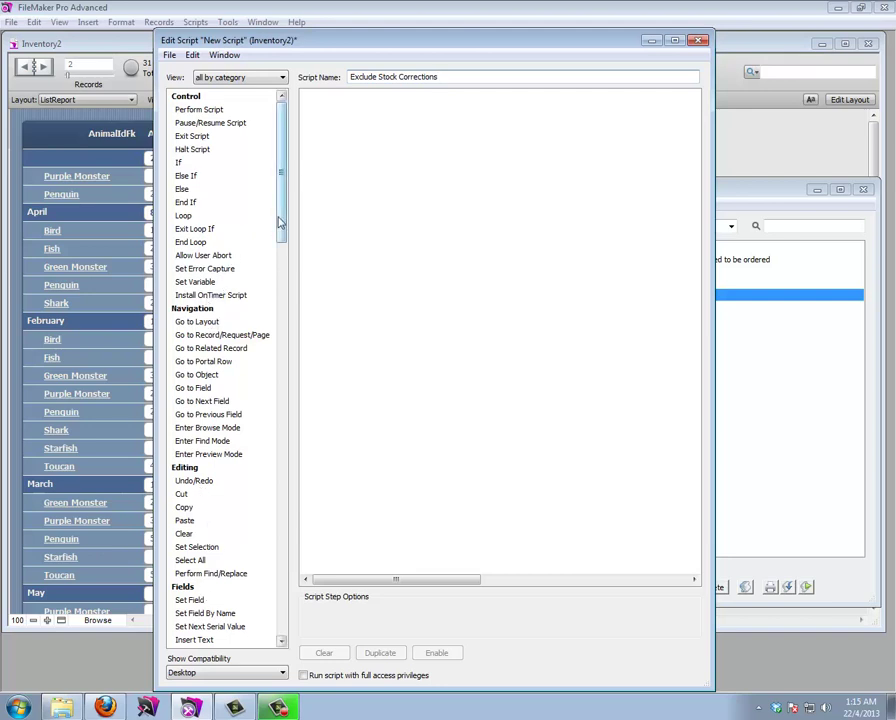
Add an Enter Find Mode step to the Exclude Stock Corrections script with Pause turned off
scroll(281, 240, "down", 2)
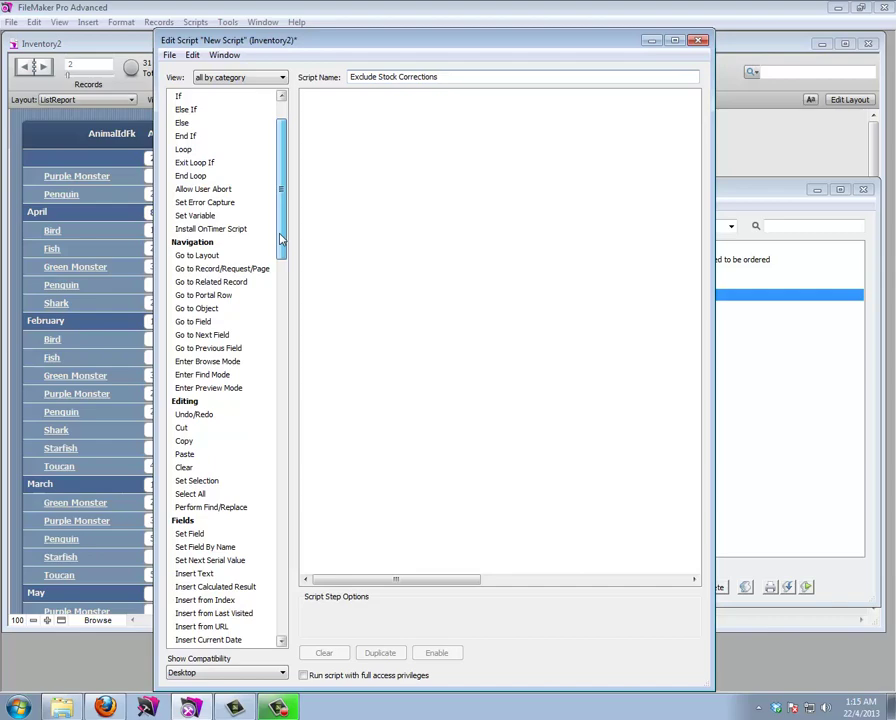
scroll(281, 238, "up", 2)
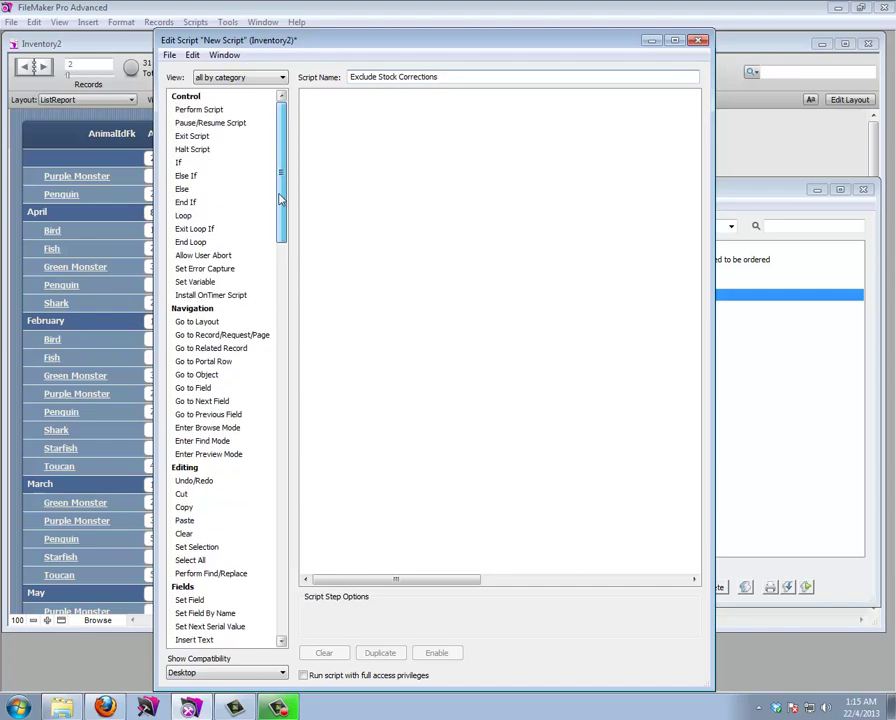
scroll(281, 205, "down", 3)
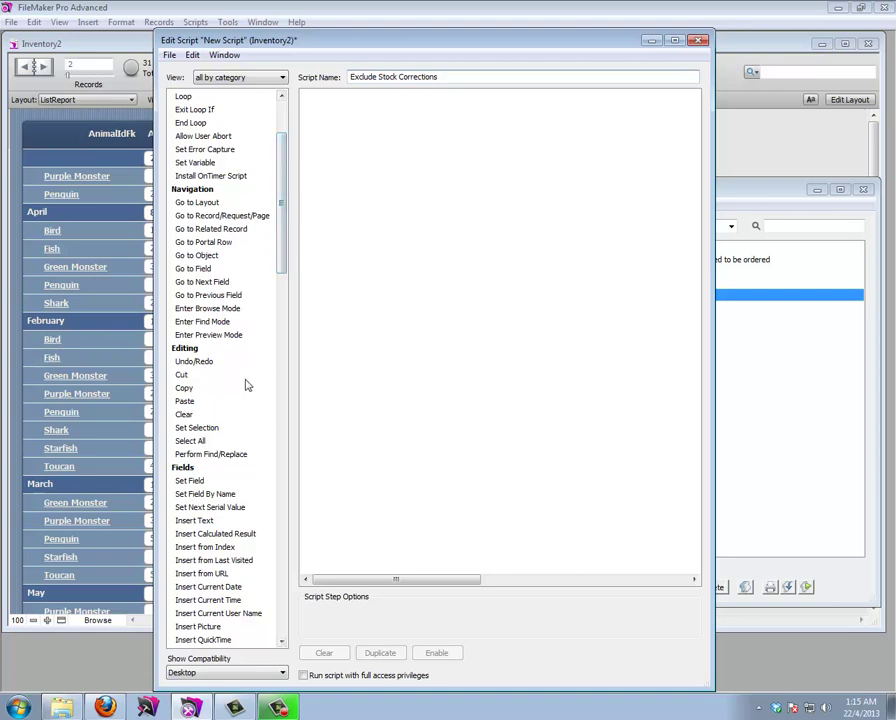
scroll(287, 212, "up", 3)
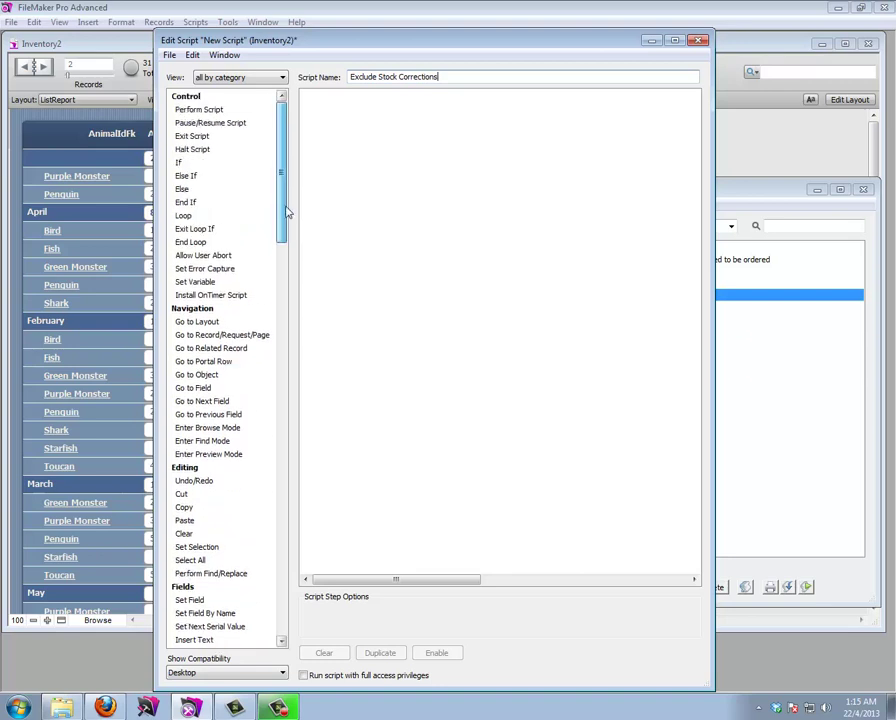
double_click(202, 440)
left_click(309, 626)
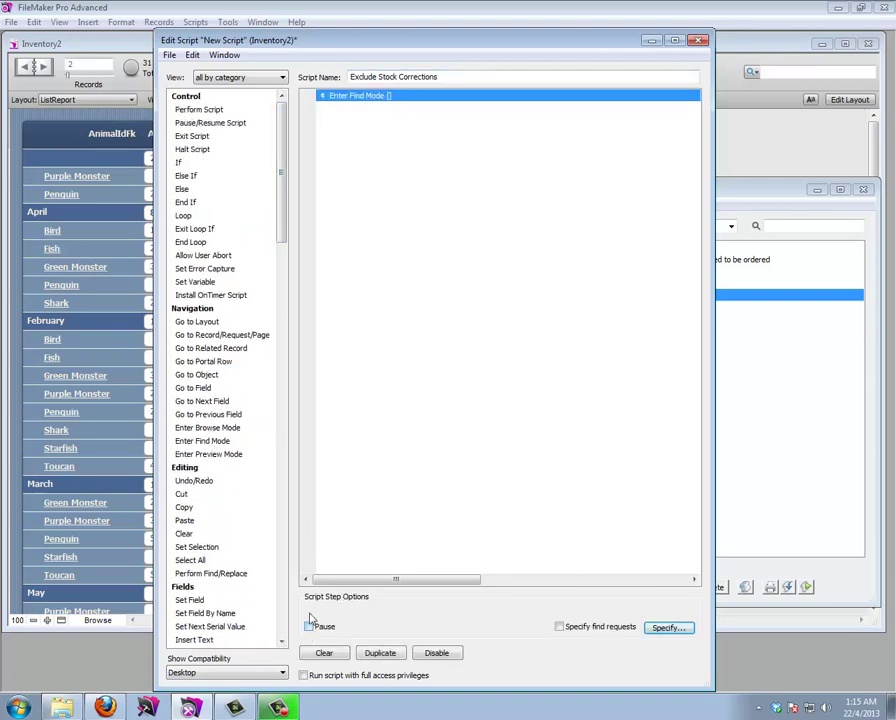
Add a Set Field step that sets Balance::Note to the calculated result "="
left_click_drag(282, 245, 290, 324)
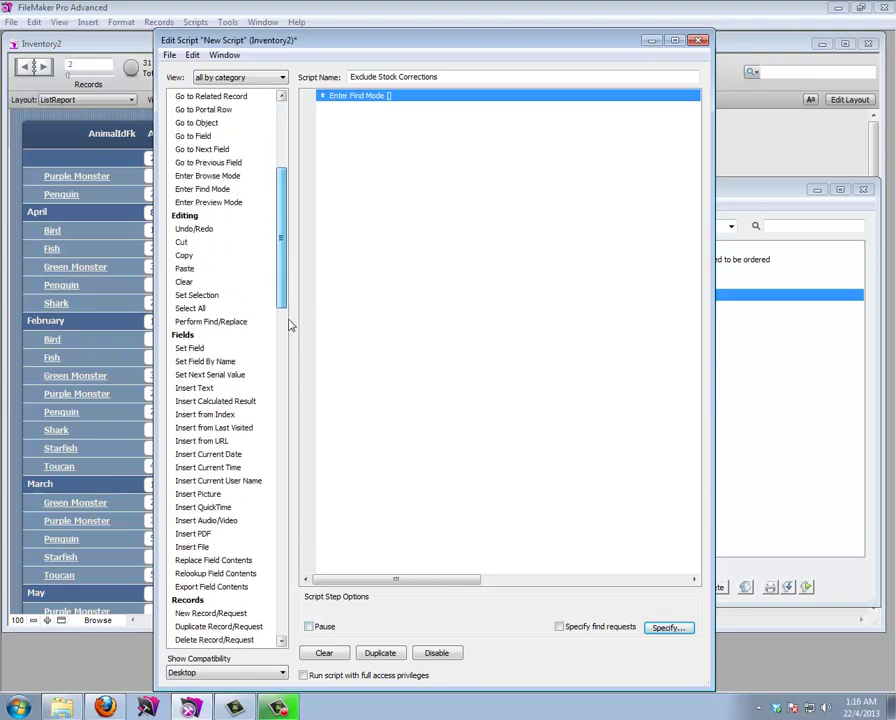
double_click(212, 350)
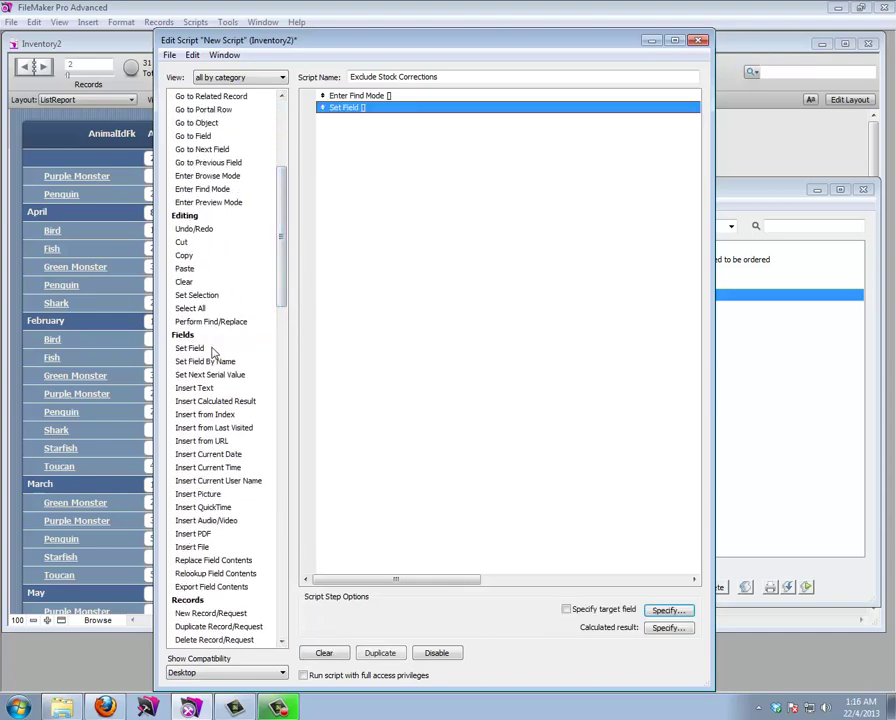
left_click(668, 610)
double_click(404, 469)
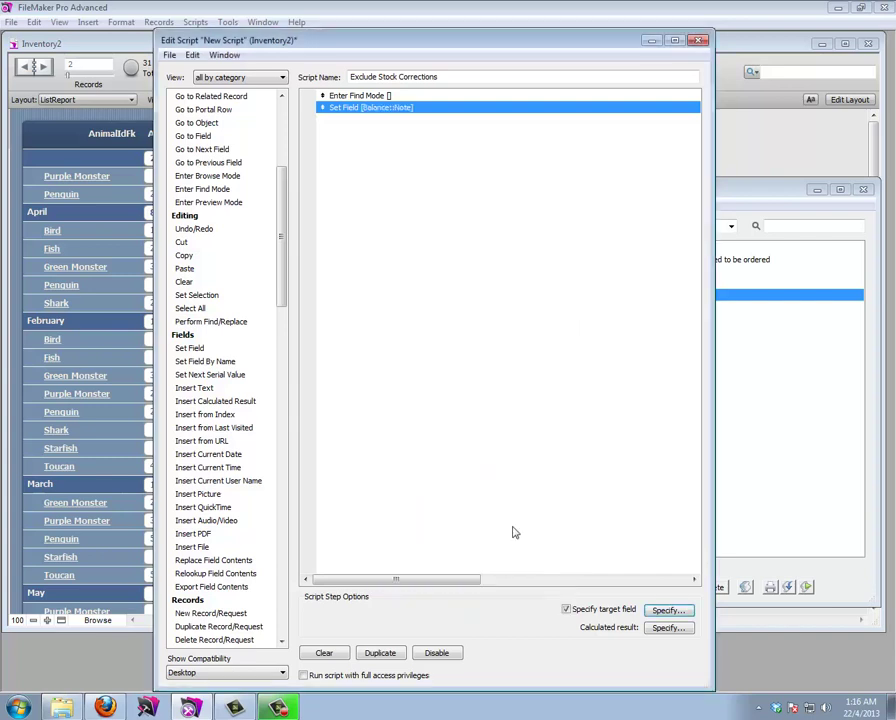
left_click(666, 628)
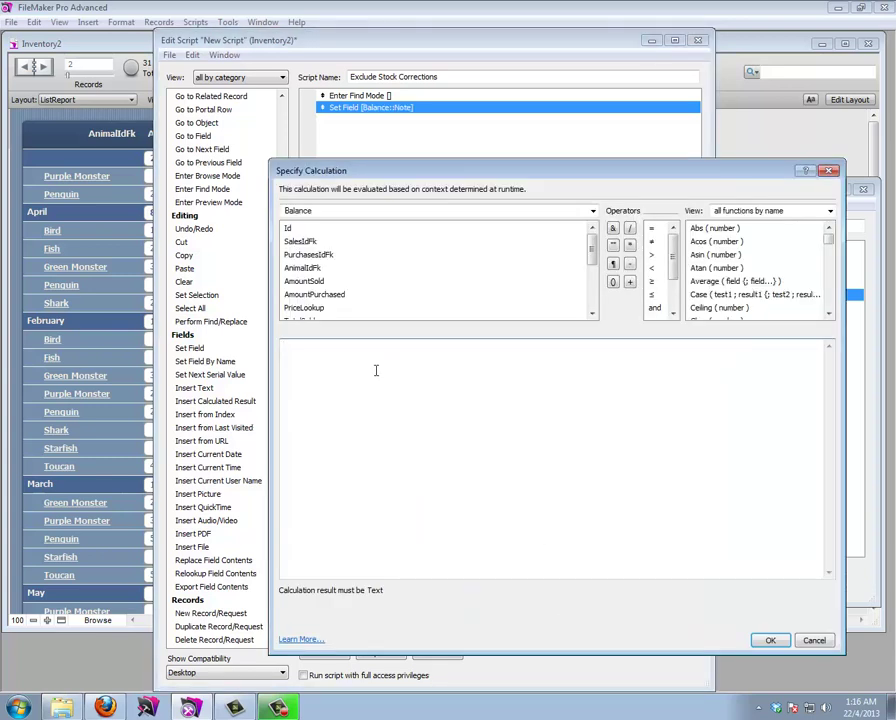
type("\"=")
left_click(768, 641)
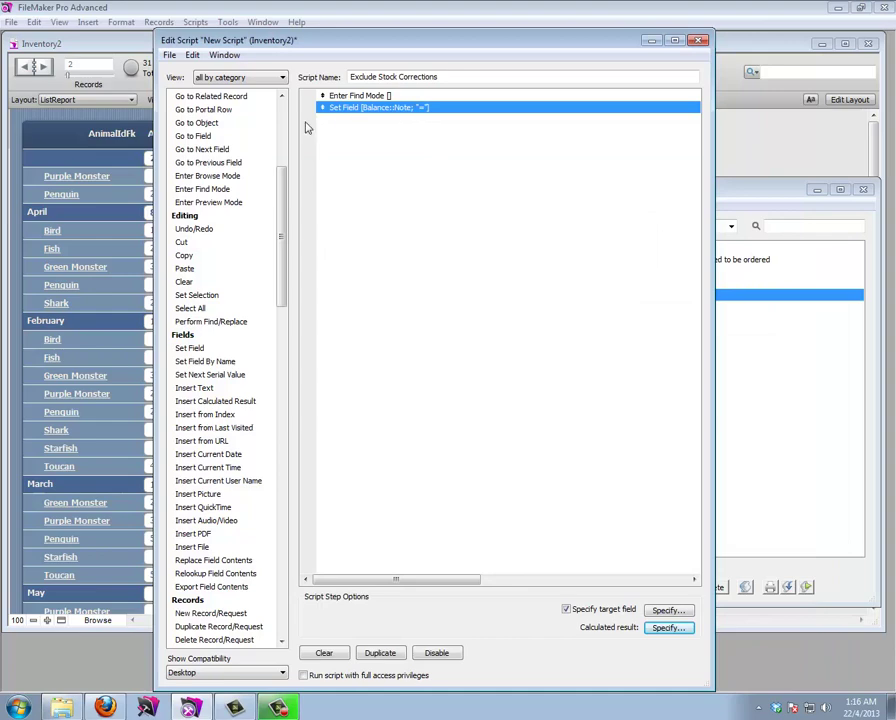
Add a Perform Find step without specified find requests, then save and close the script
left_click_drag(285, 188, 282, 286)
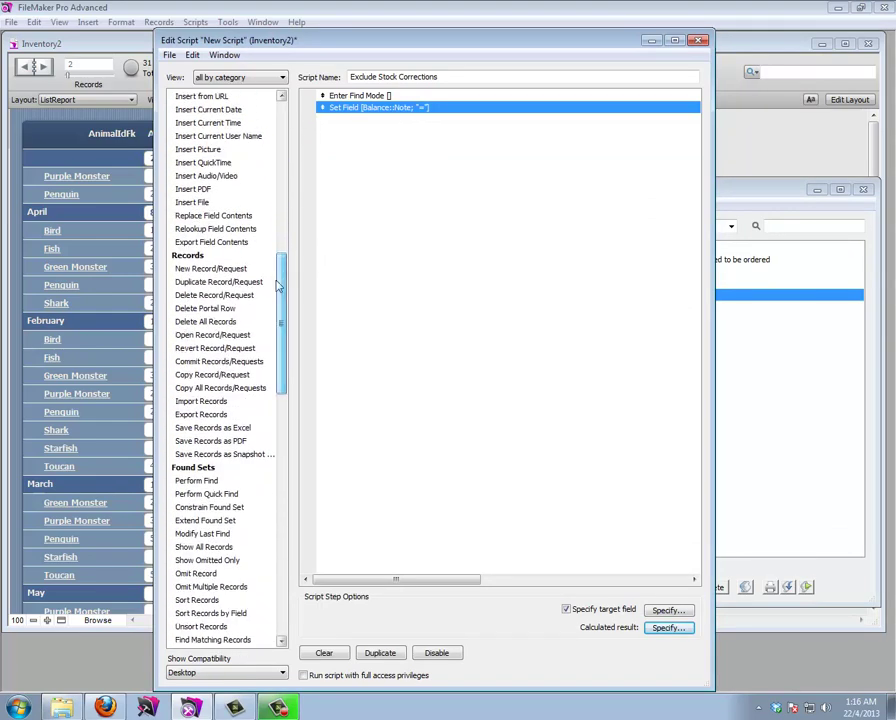
double_click(207, 482)
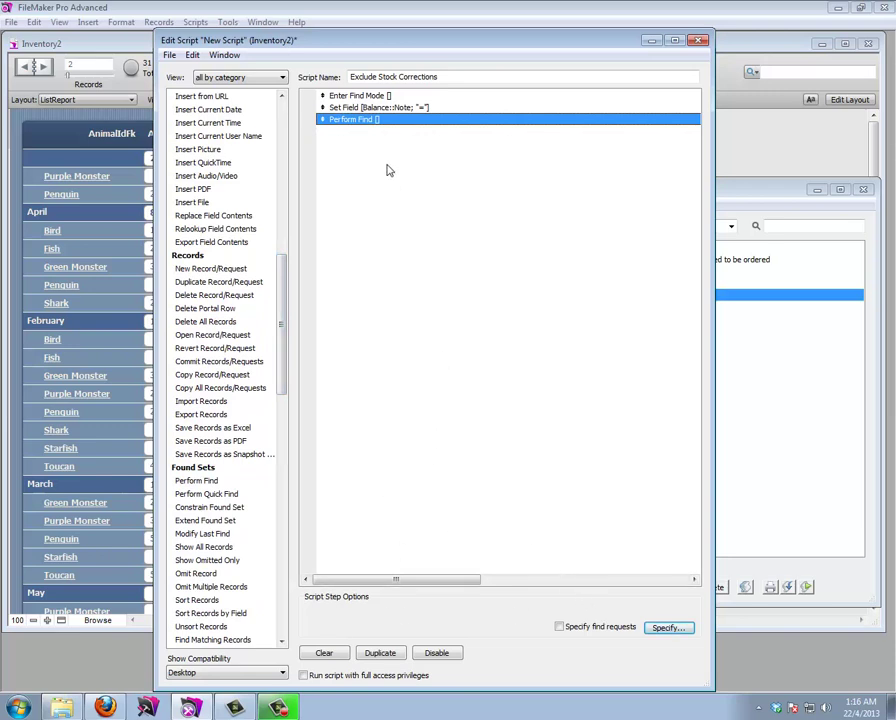
key("ctrl+s")
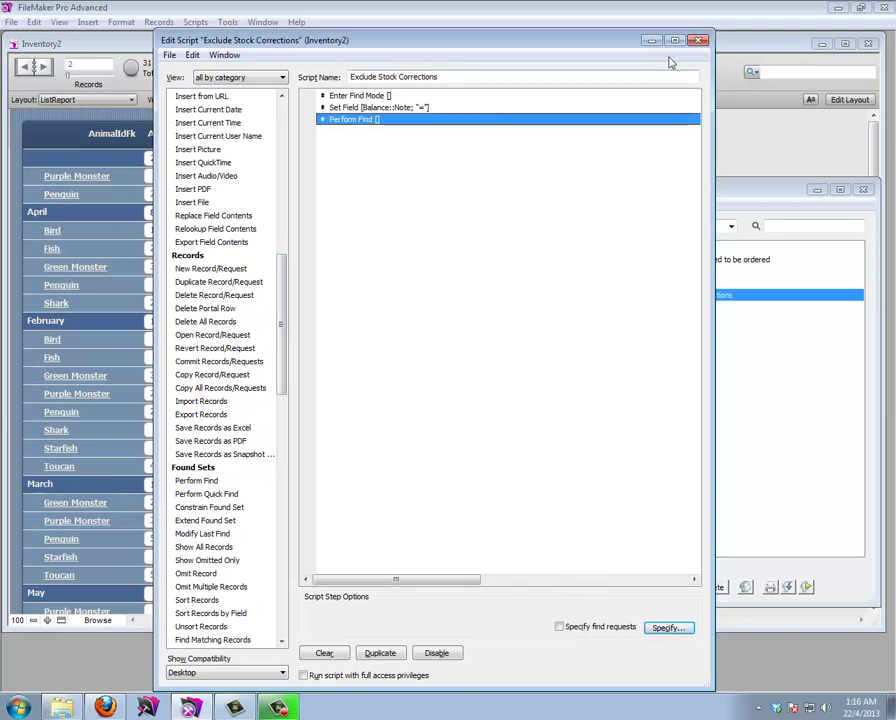
left_click(697, 41)
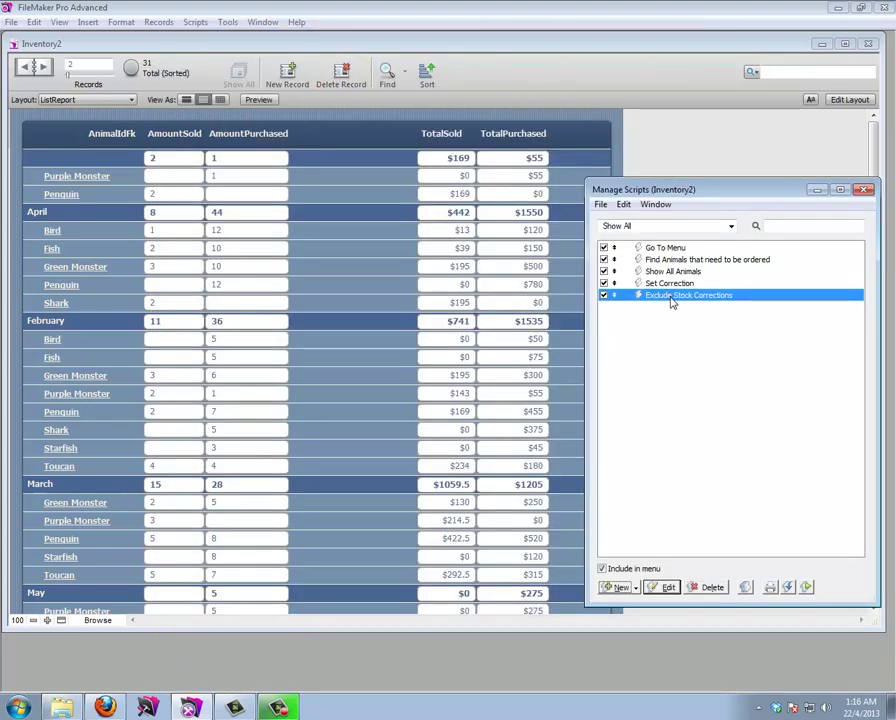
Run Exclude Stock Corrections on the ListReport layout and sort the found records by c_MonthName and AnimalIdFk
left_click(806, 587)
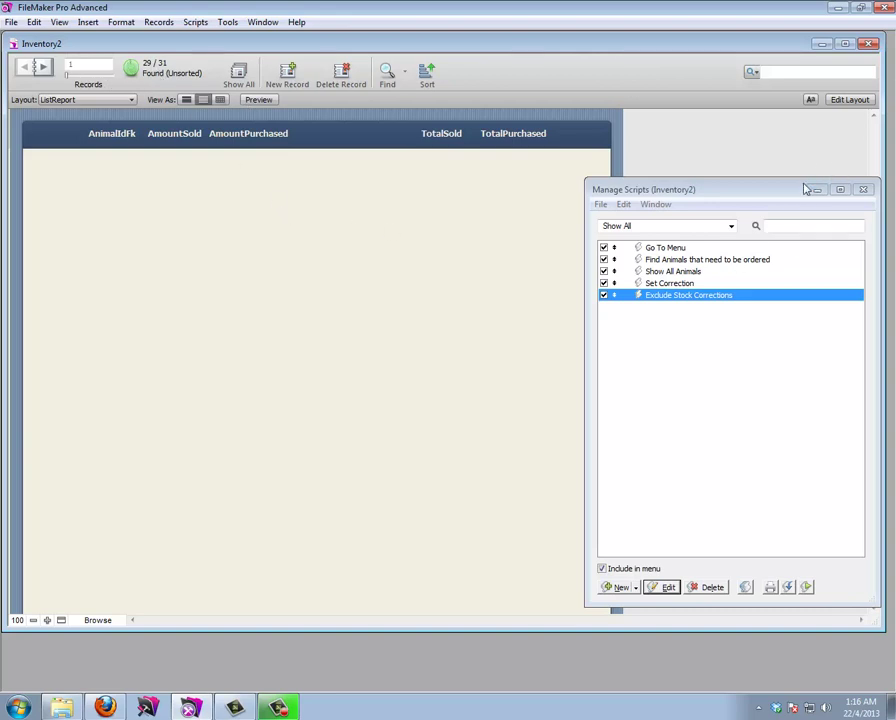
left_click_drag(752, 192, 710, 197)
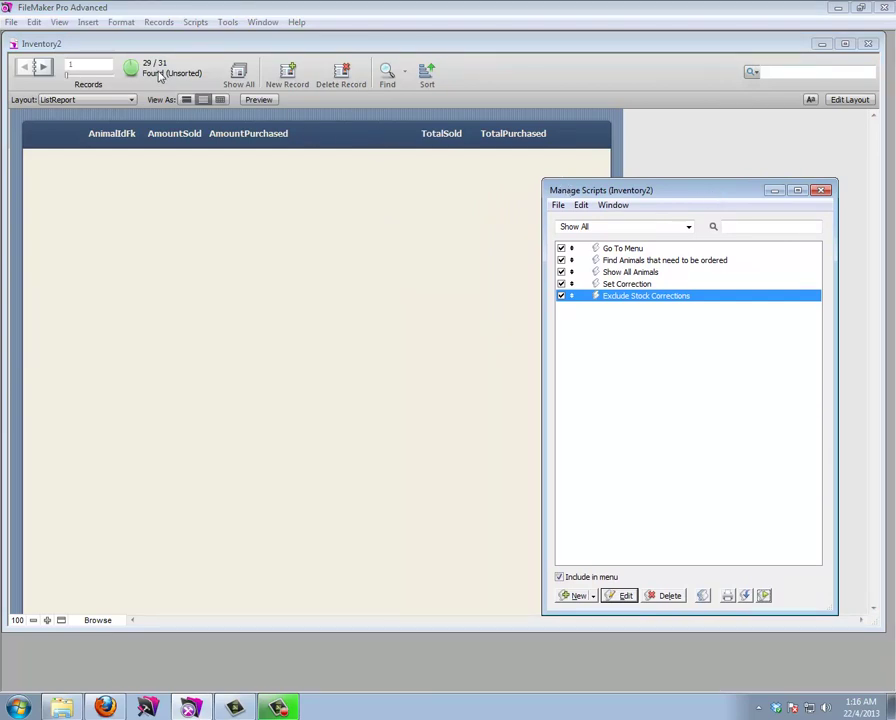
left_click(427, 72)
left_click(528, 556)
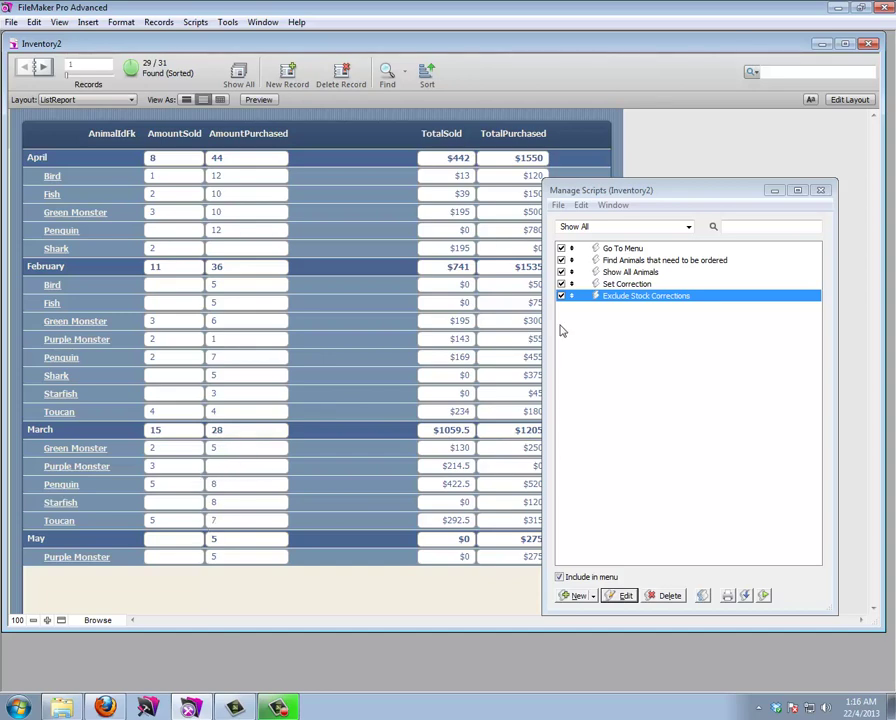
Append a Sort Records step to Exclude Stock Corrections, without dialog, ordered by c_MonthName and AnimalIdFk, and save and close the script
double_click(618, 297)
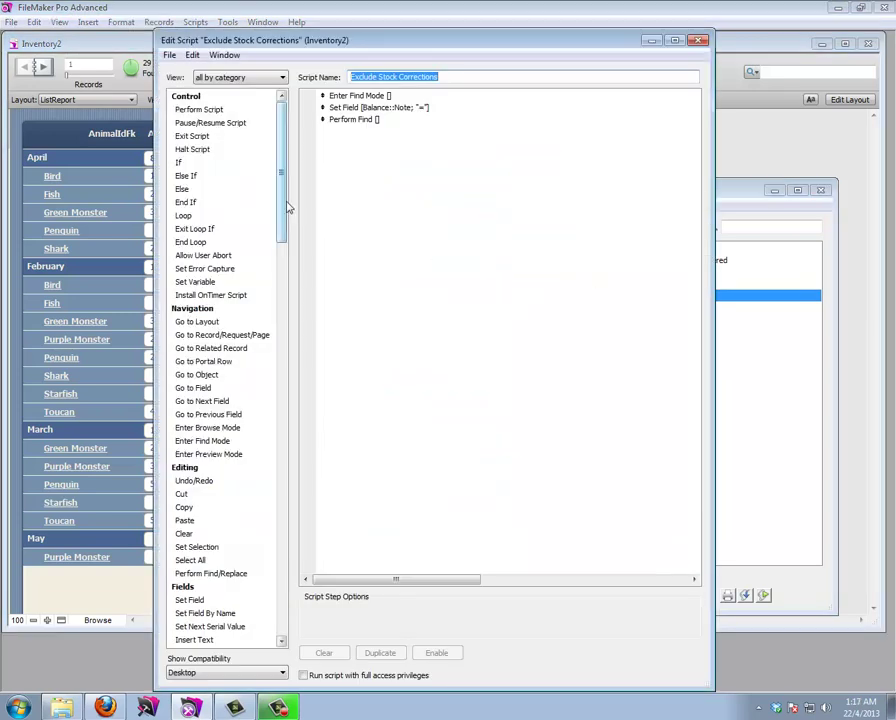
left_click_drag(283, 207, 194, 400)
double_click(198, 441)
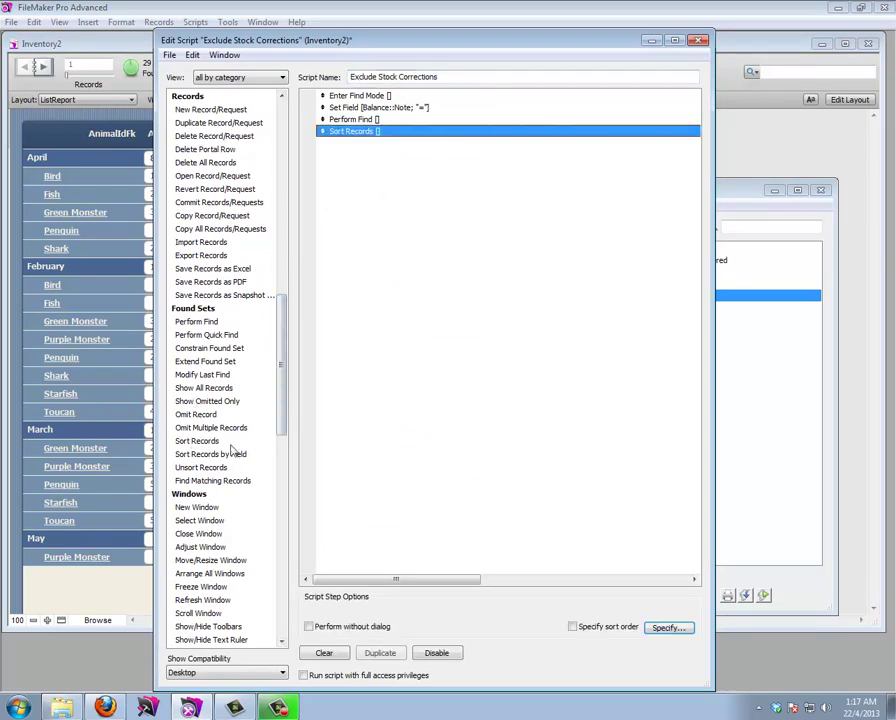
left_click(378, 626)
left_click(668, 627)
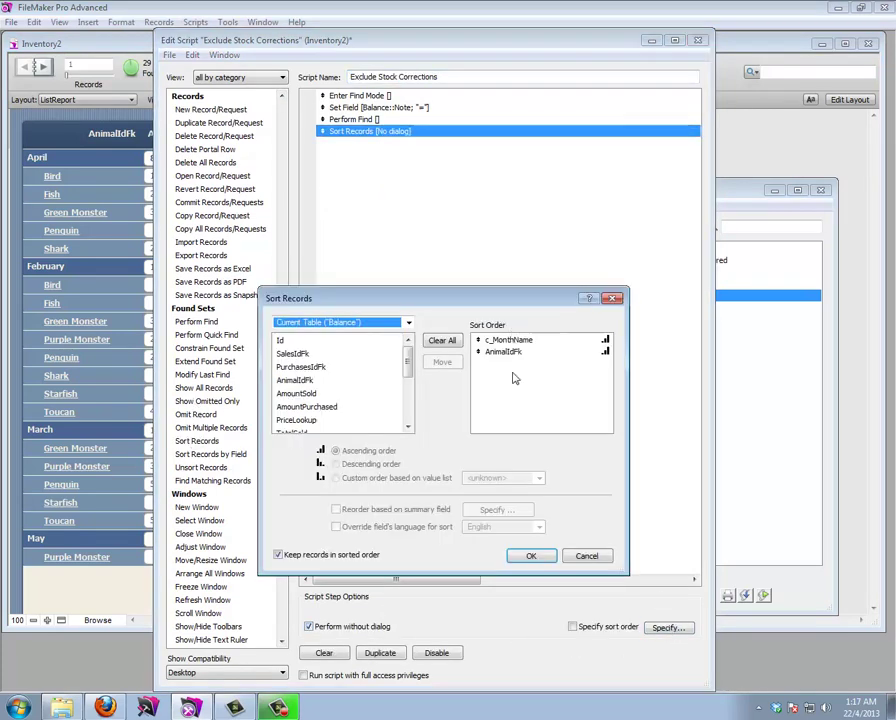
left_click(530, 556)
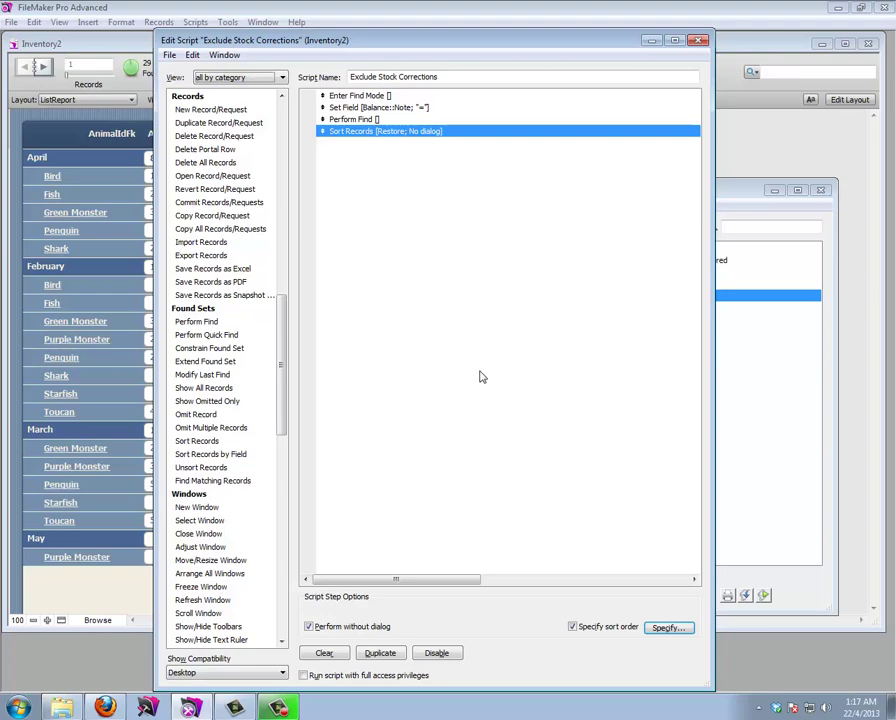
key("ctrl+w")
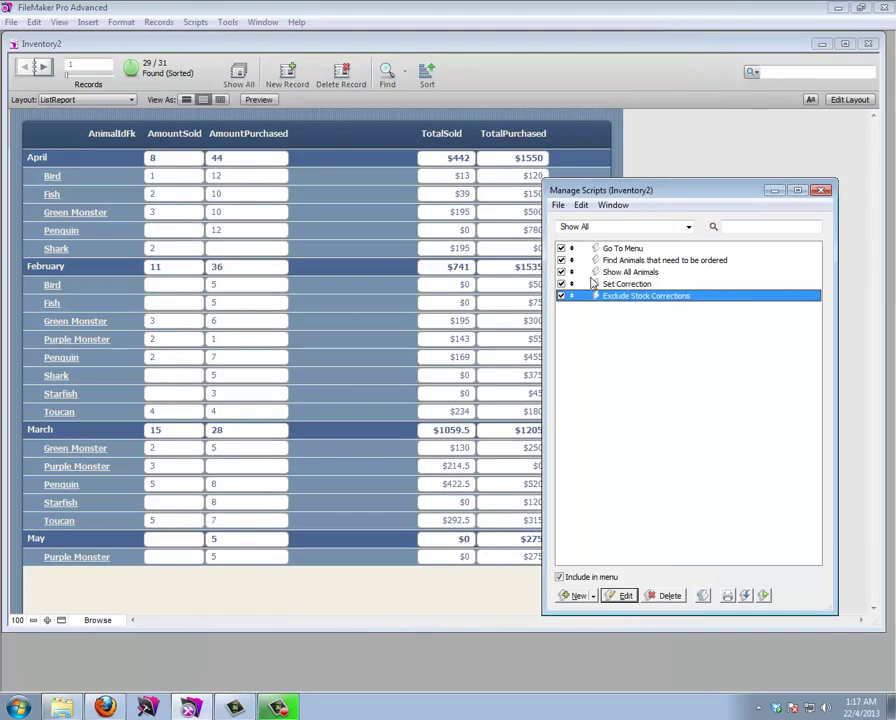
Switch to the Balance table layout and close the Manage Scripts window
left_click(128, 100)
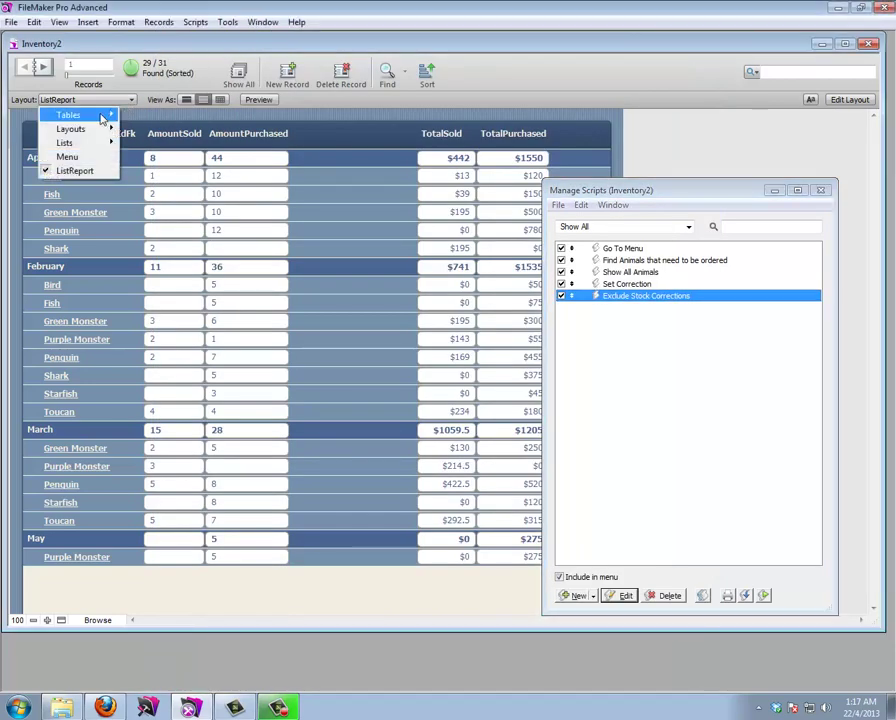
mouse_move(104, 115)
left_click(148, 171)
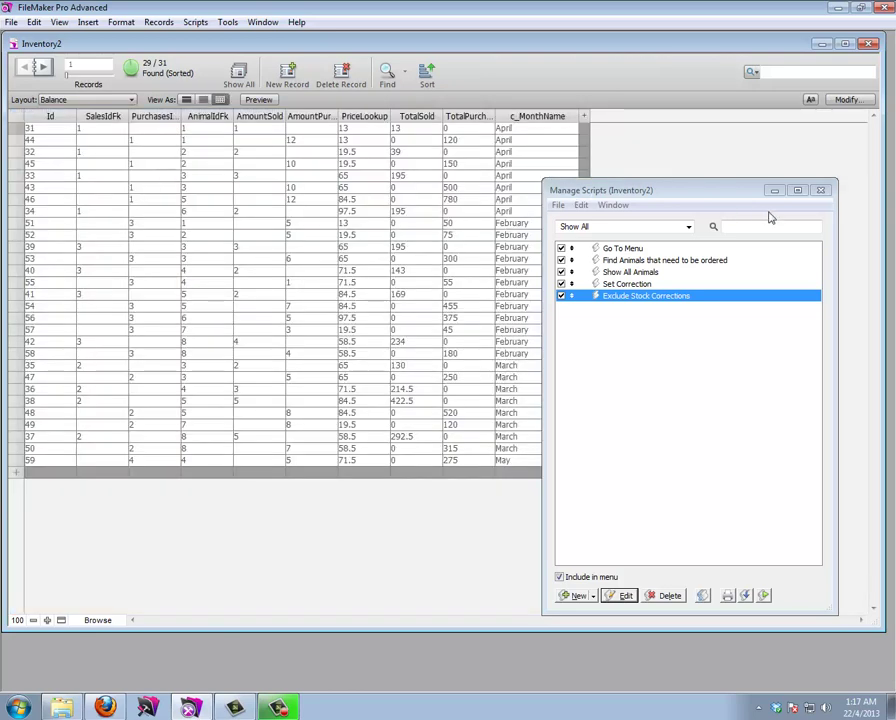
left_click(820, 190)
Add the Note field as a column in the Balance table view
left_click(844, 100)
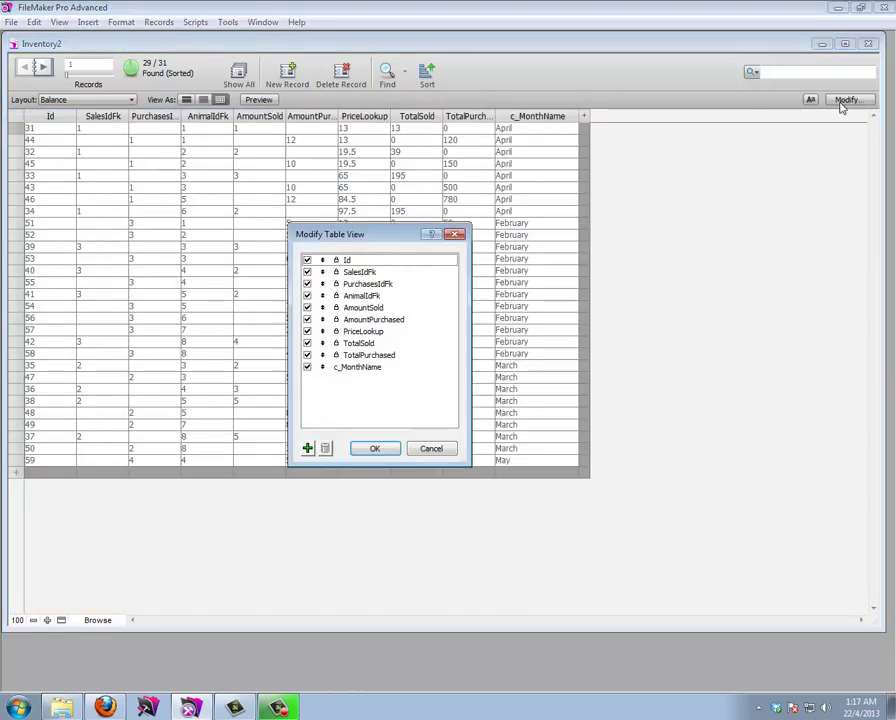
left_click(307, 448)
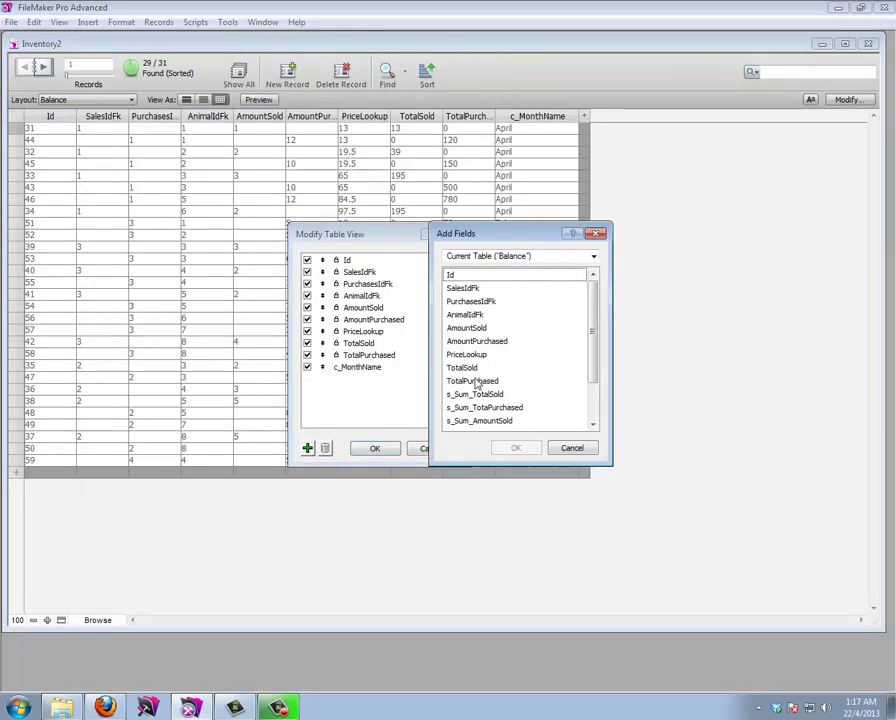
scroll(598, 413, "down", 2)
left_click(468, 407)
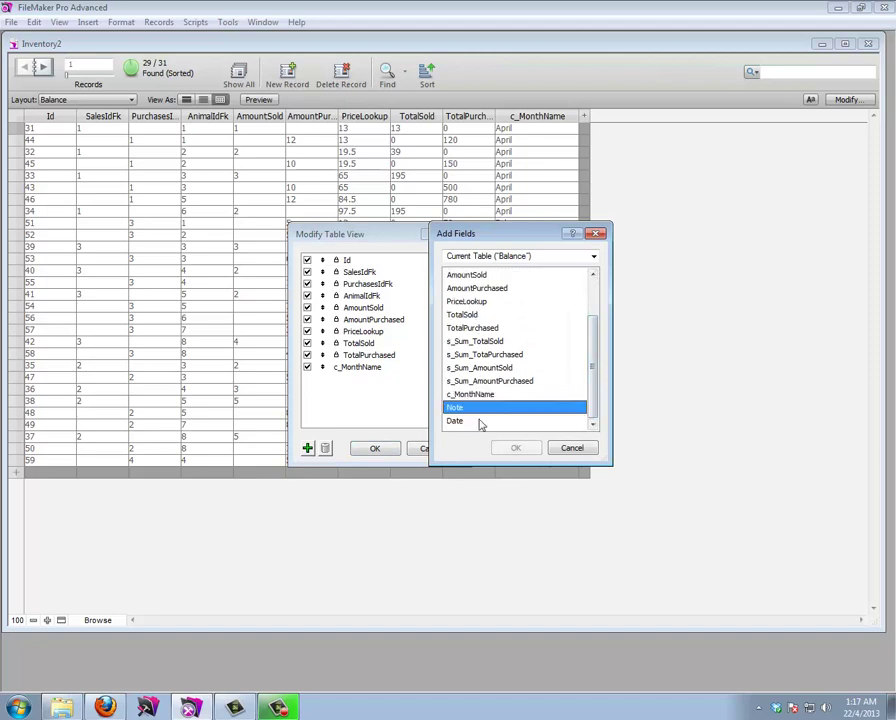
left_click(516, 448)
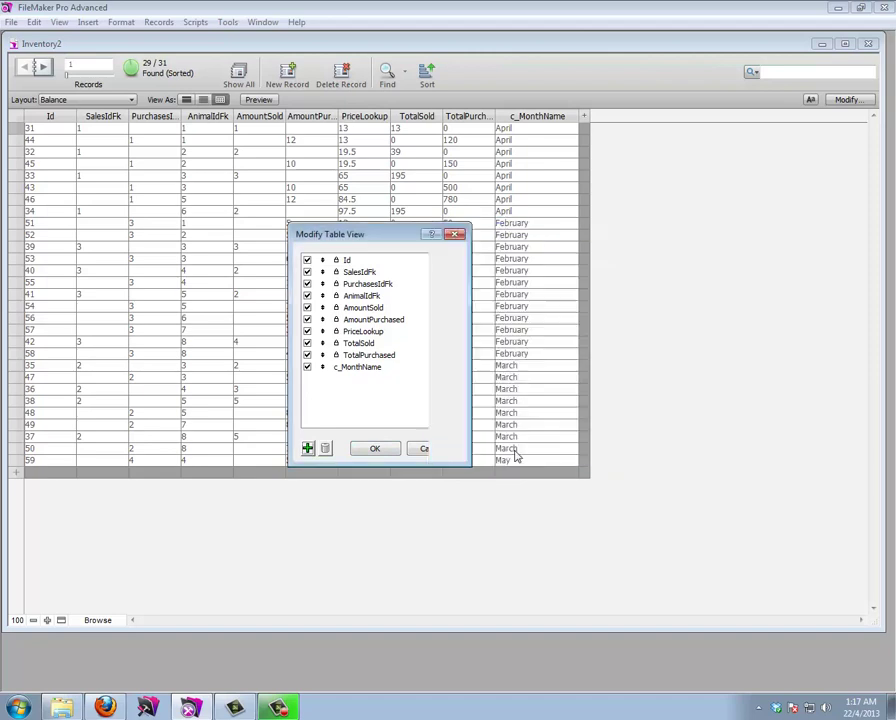
left_click(375, 449)
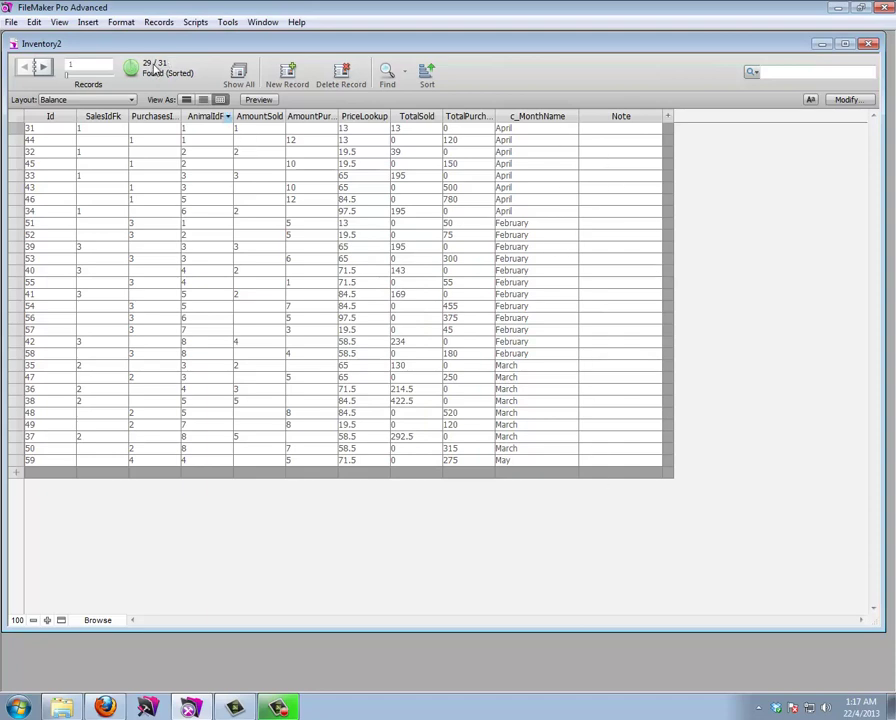
Show all Balance records, return to the ListReport layout, and sort them by c_MonthName and AnimalIdFk
left_click(239, 74)
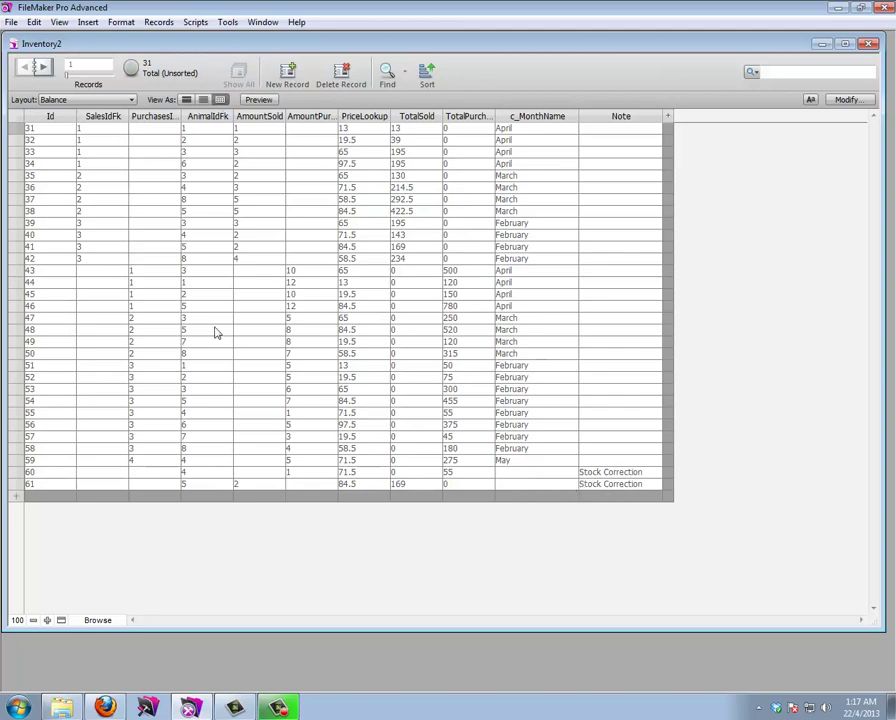
left_click(97, 100)
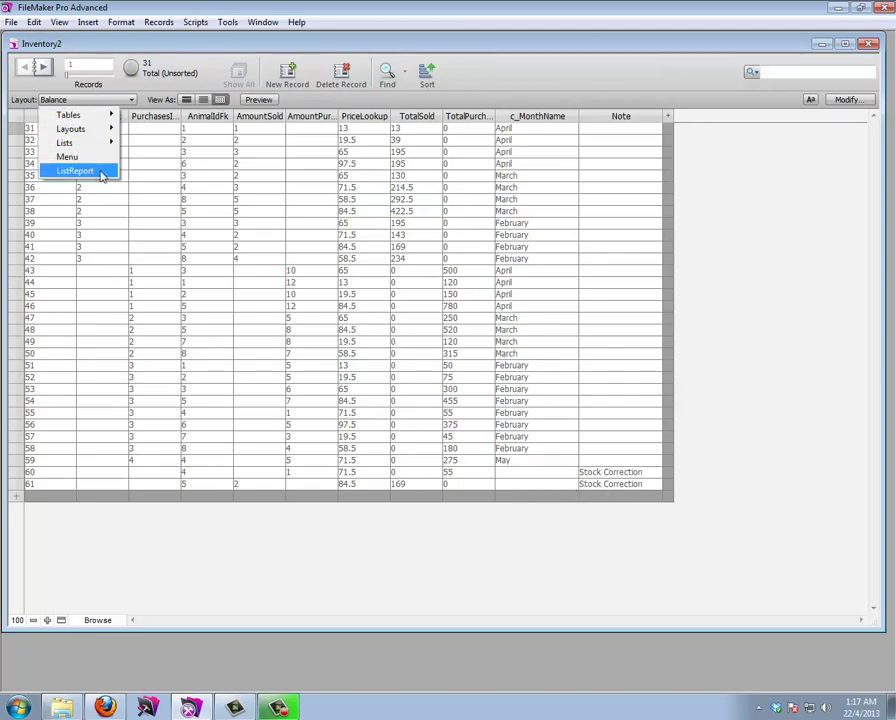
left_click(100, 170)
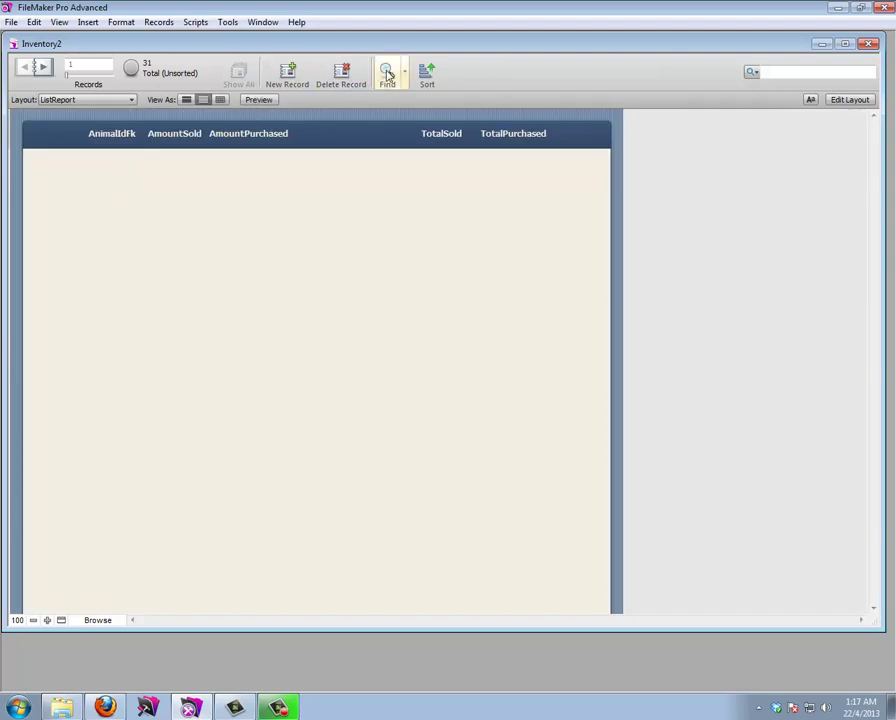
left_click(426, 74)
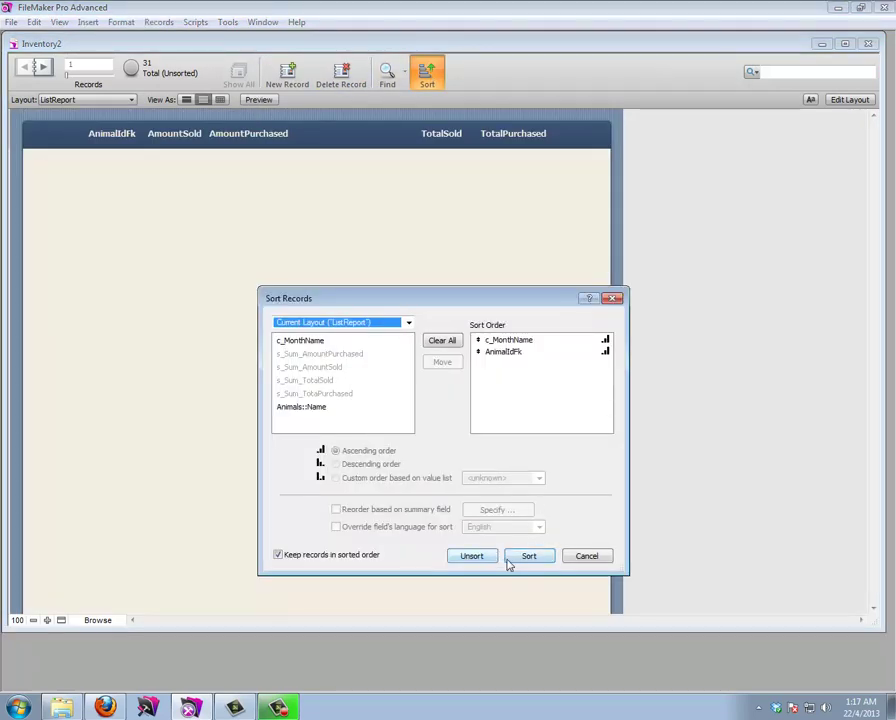
left_click(516, 558)
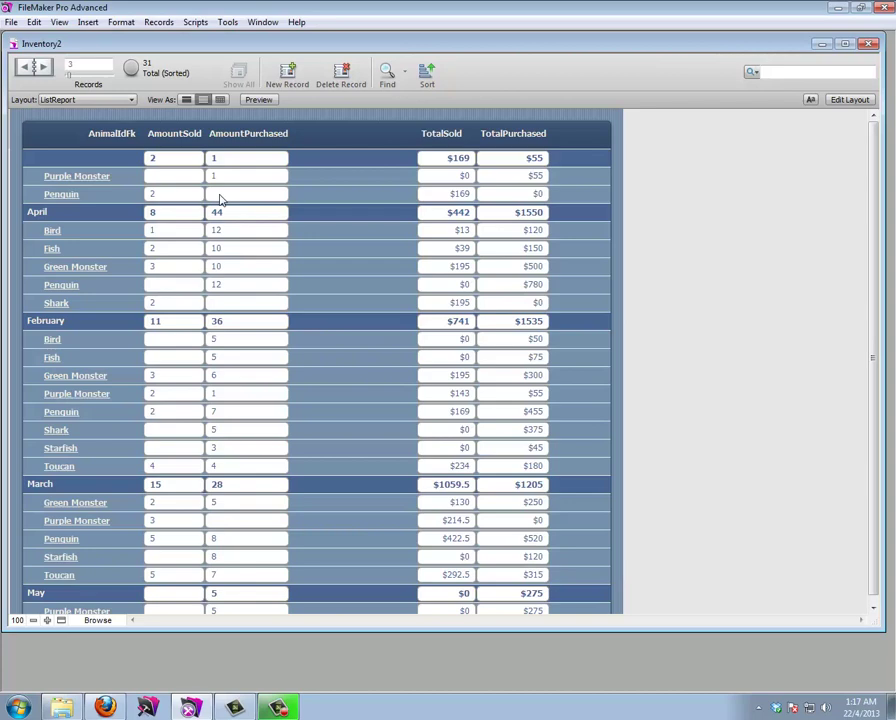
Run the Exclude Stock Corrections script on the ListReport layout and close the Manage Scripts window
left_click(196, 22)
left_click(214, 37)
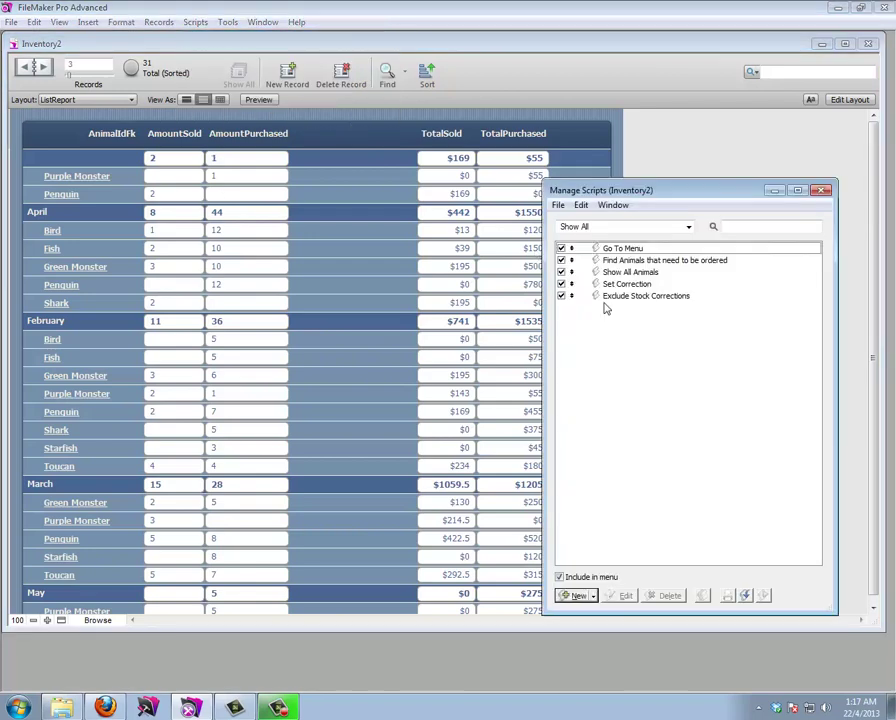
left_click(645, 297)
left_click(764, 596)
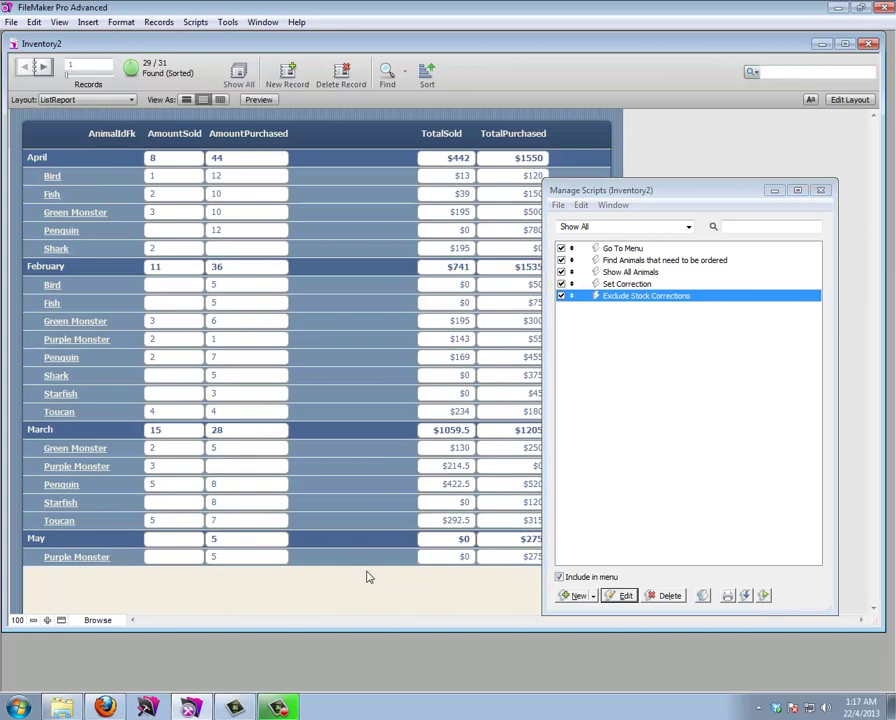
left_click(820, 190)
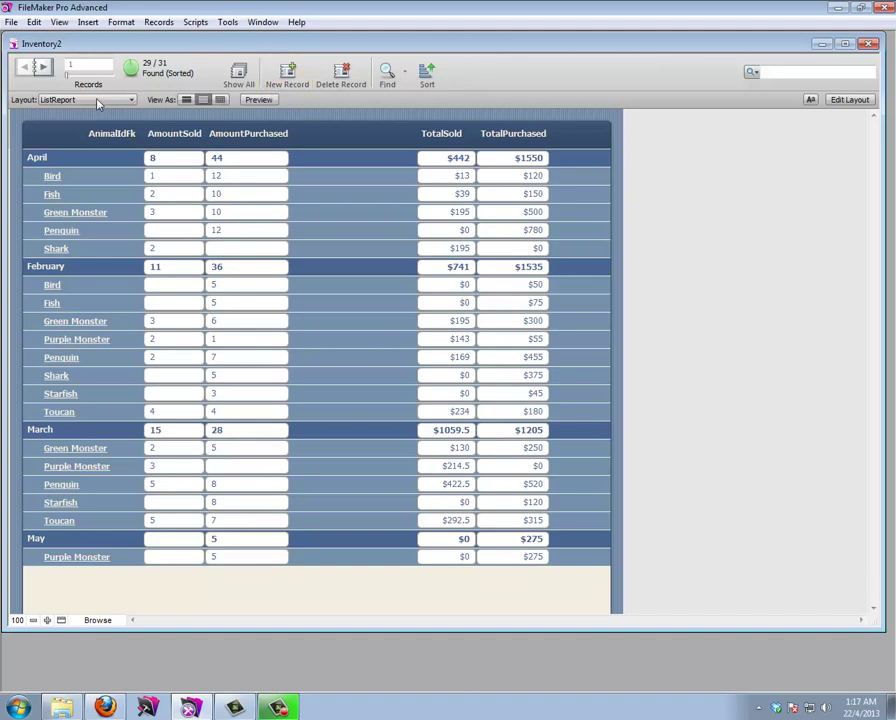
Add an OnLayoutEnter script trigger to the ListReport layout that runs Exclude Stock Corrections, and return to Browse mode
left_click(850, 100)
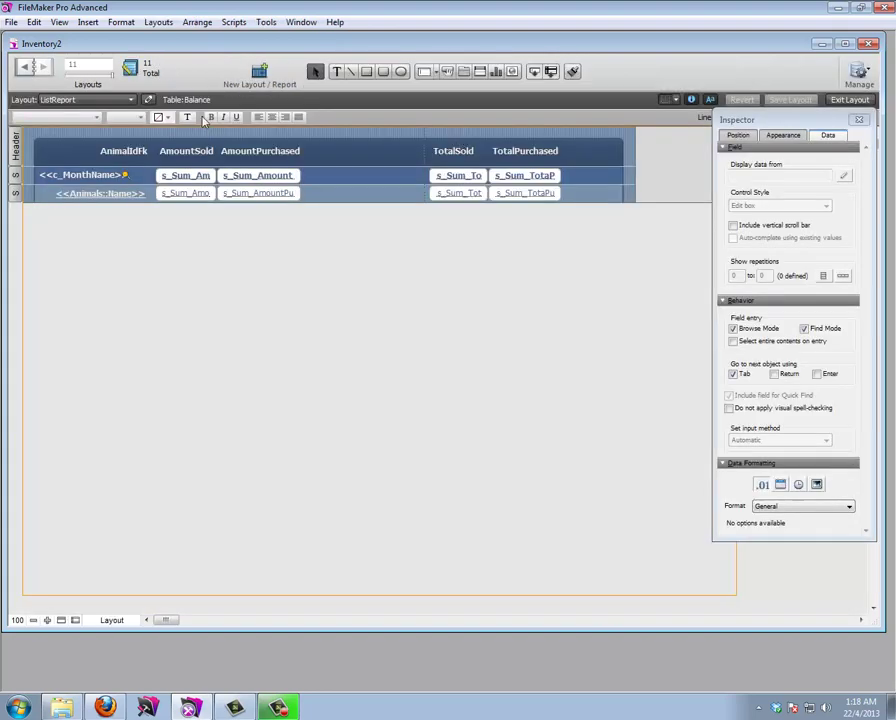
left_click(158, 22)
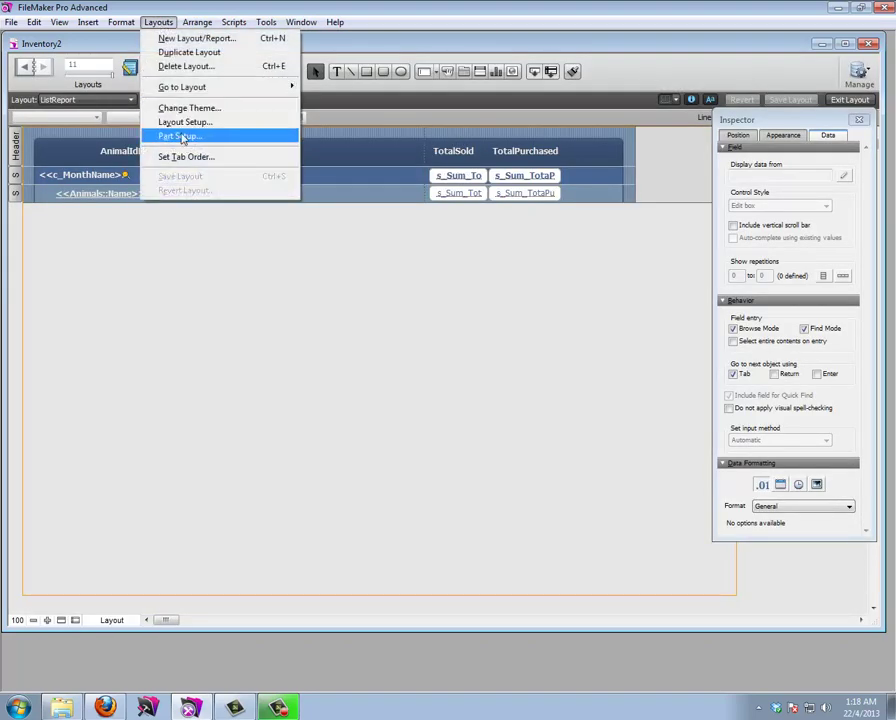
left_click(185, 121)
left_click(431, 237)
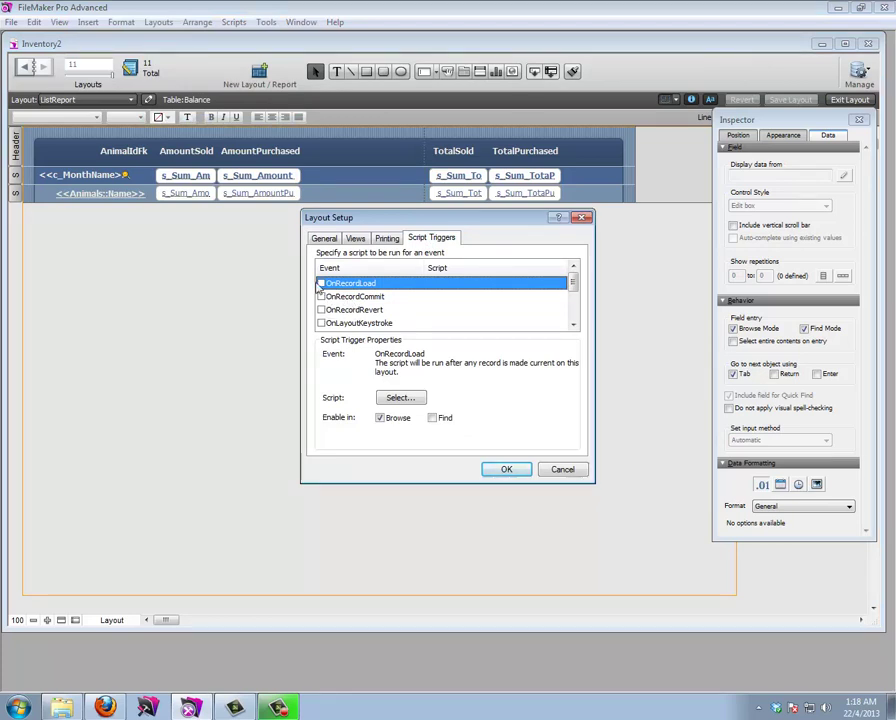
left_click(573, 326)
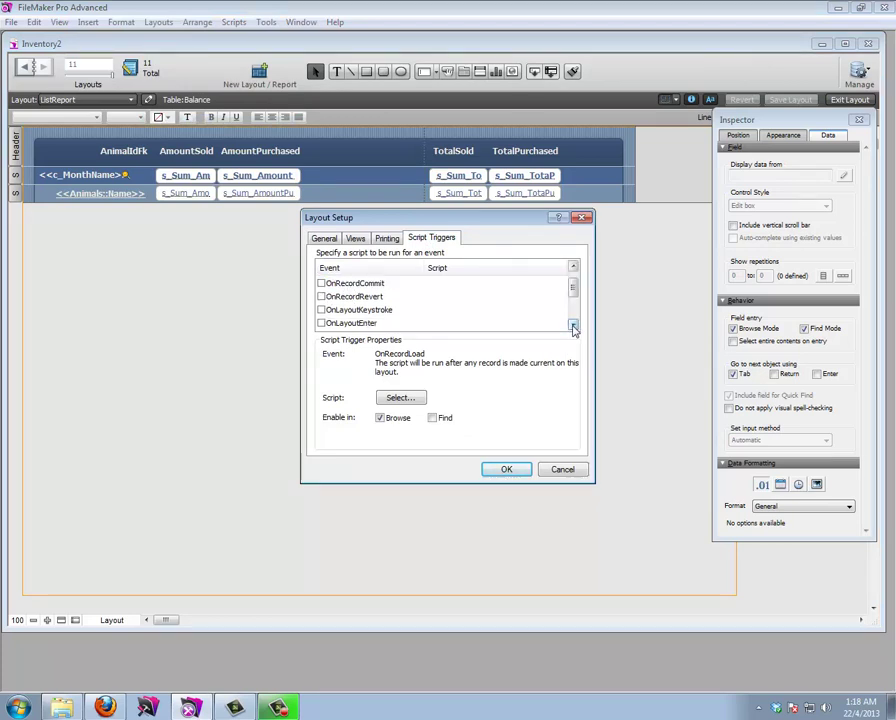
left_click(321, 323)
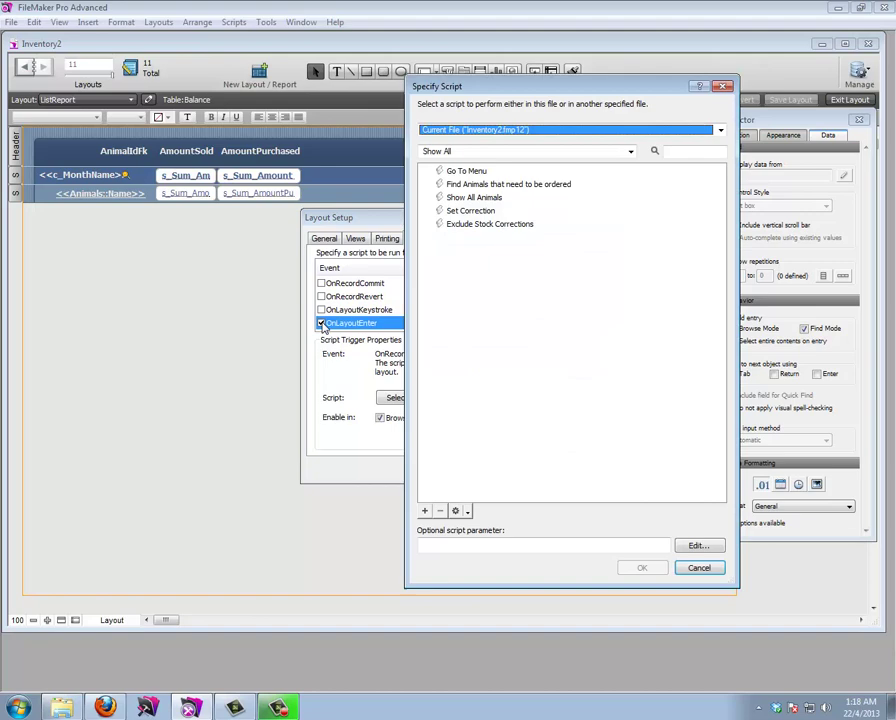
left_click(481, 225)
left_click(642, 568)
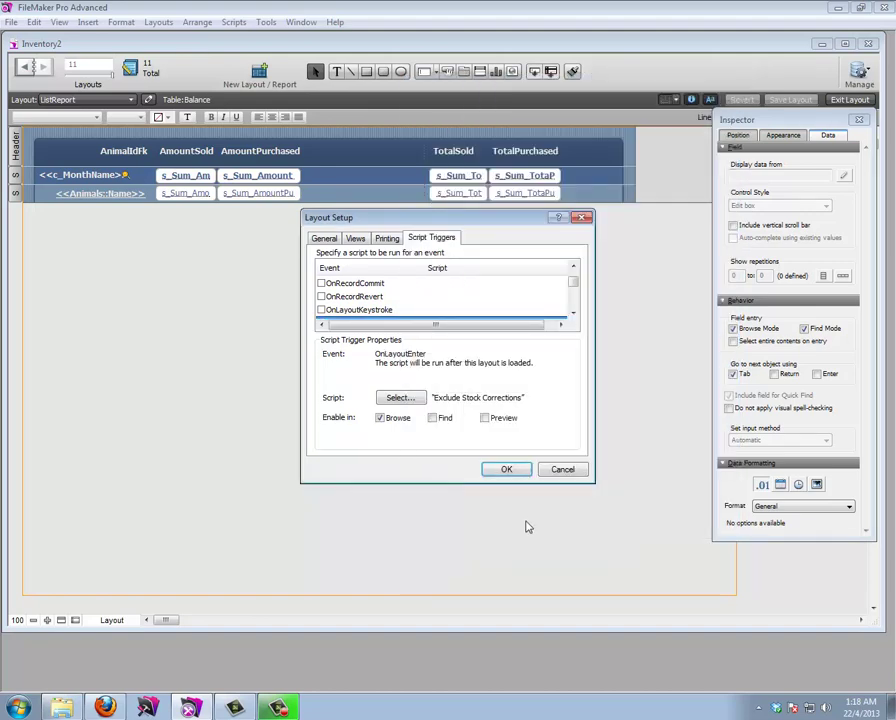
left_click(508, 470)
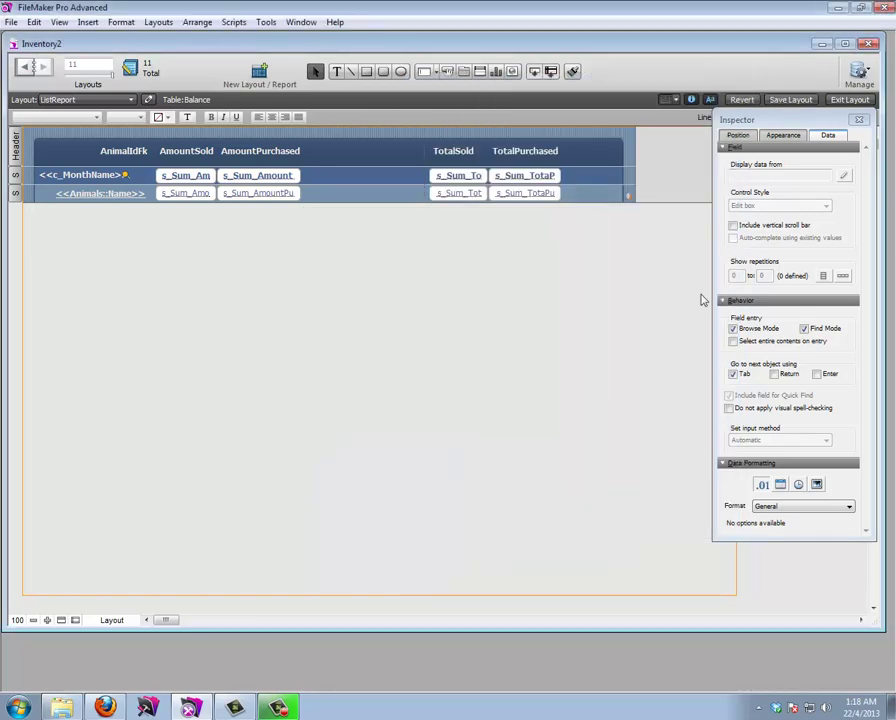
left_click(845, 100)
Show all records in the ListReport and sort them by c_MonthName and AnimalIdFk
left_click(238, 72)
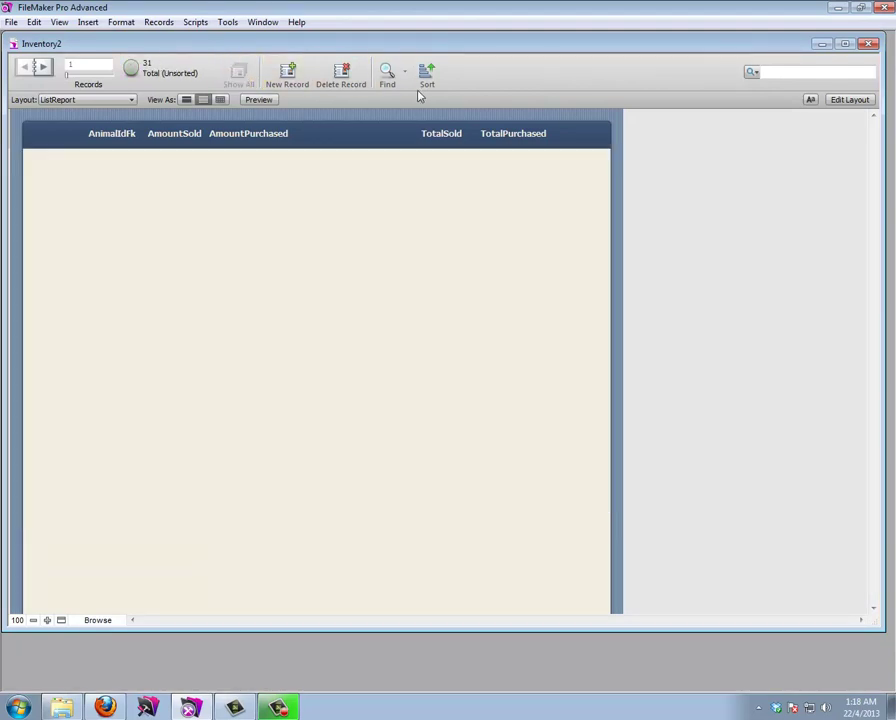
left_click(427, 72)
left_click(527, 556)
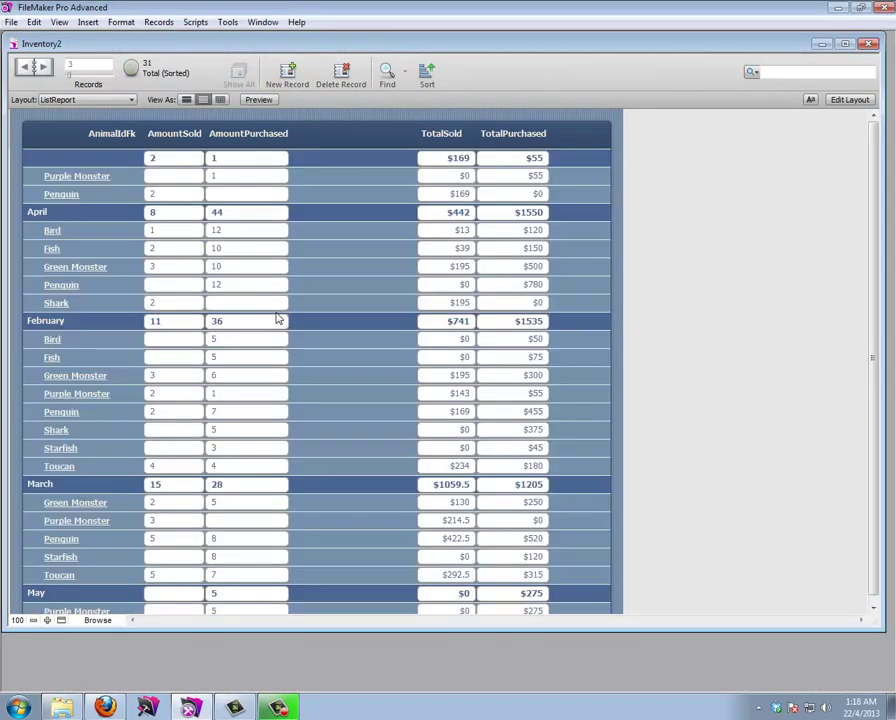
Test the OnLayoutEnter trigger by switching to the Menu layout and back to ListReport
left_click(117, 100)
left_click(66, 156)
left_click(84, 100)
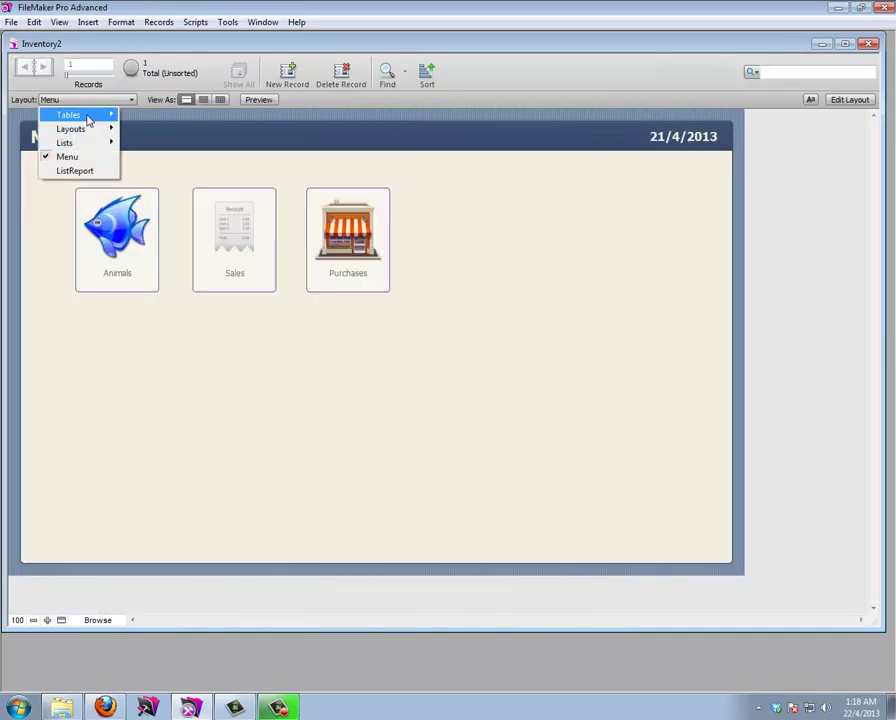
left_click(75, 171)
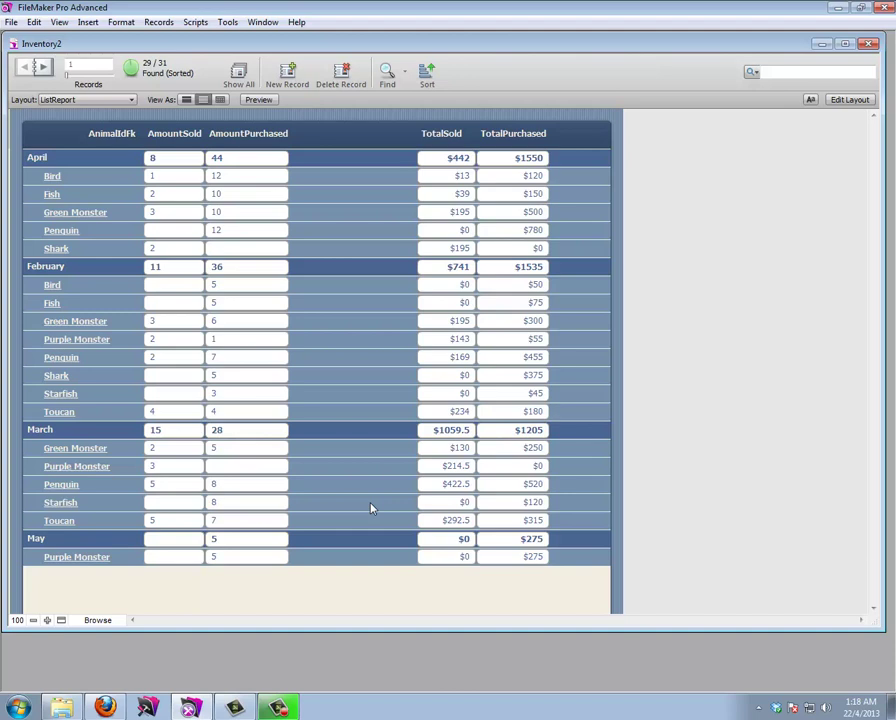
Go through the Menu layout to the Animals layout and examine the final balance rows of the Penguin record
left_click(85, 100)
left_click(88, 156)
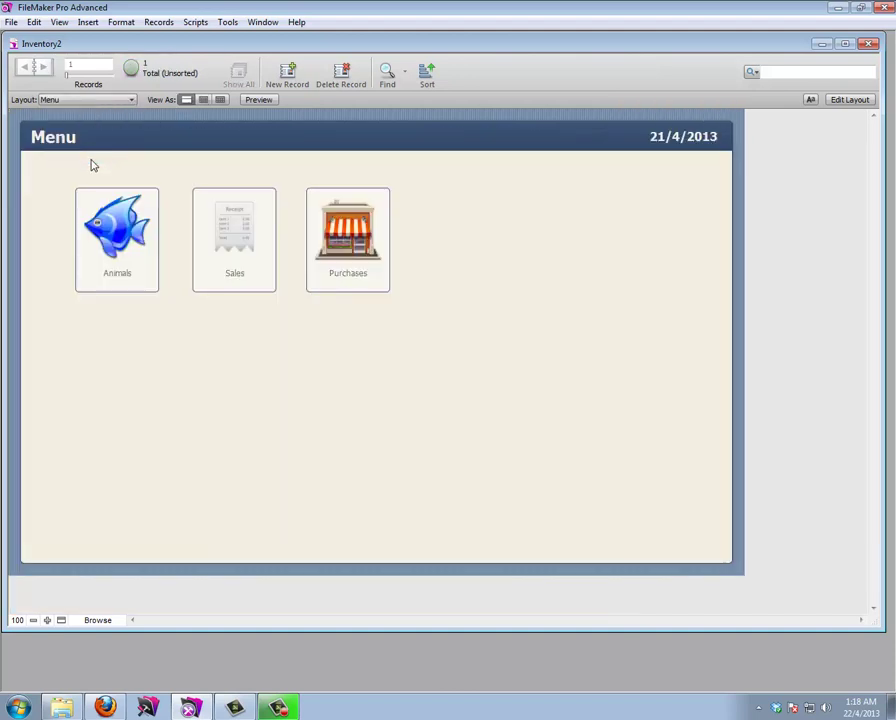
left_click(138, 258)
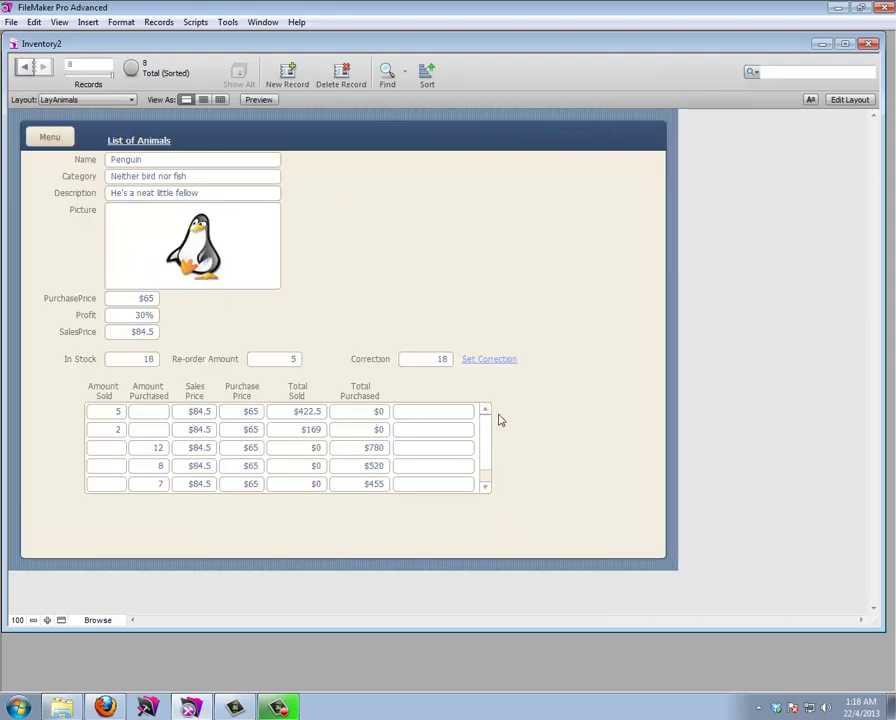
left_click(485, 491)
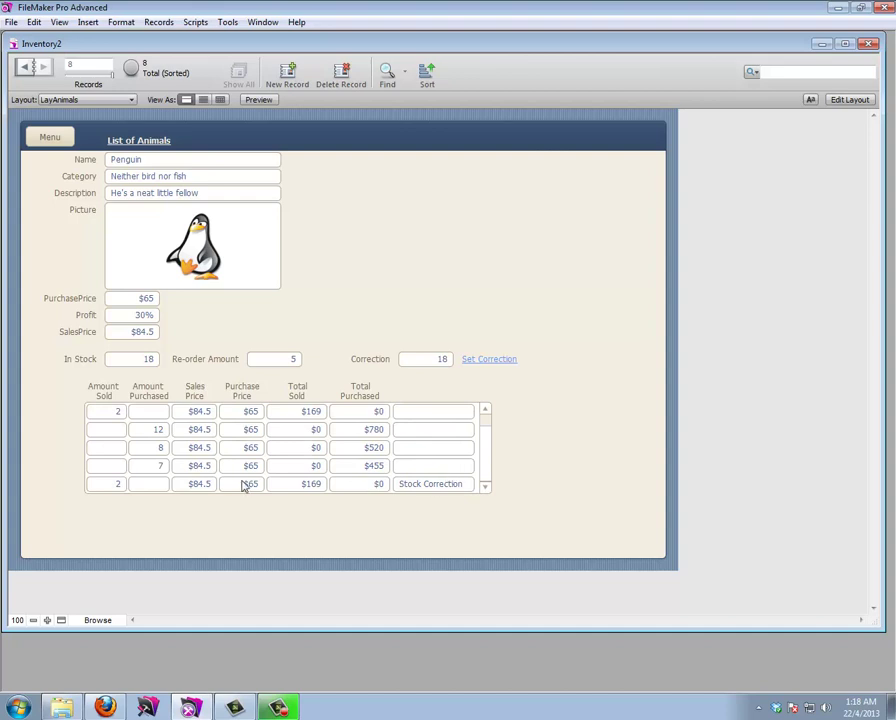